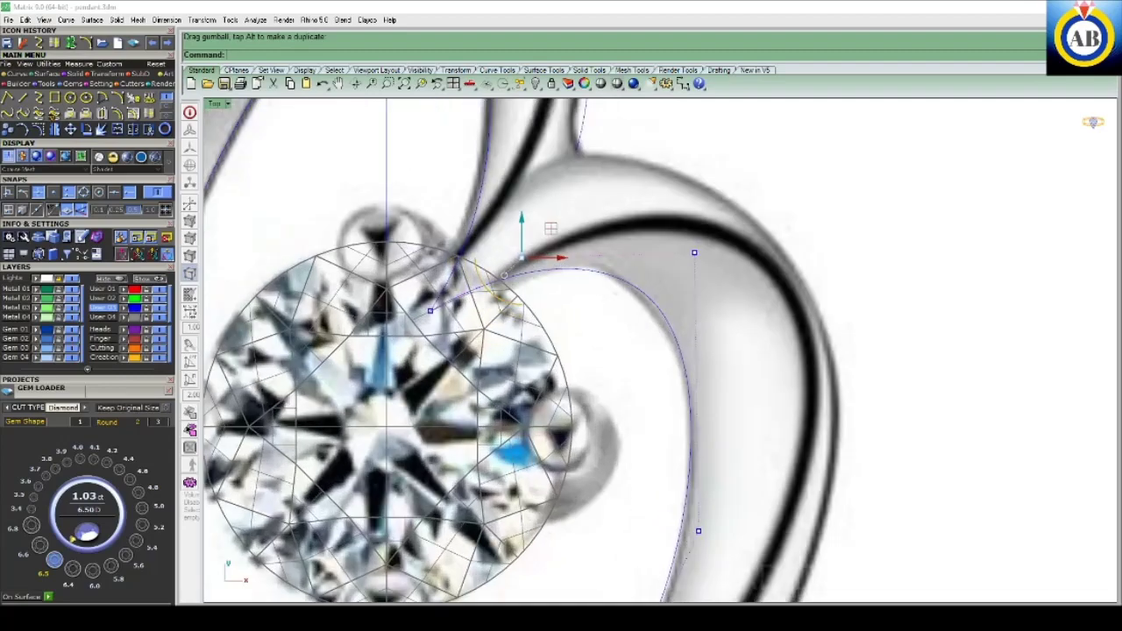
- Drag a control point of the curve near the gem to reshape it
{"action": "left_click_drag", "start_coordinate": [621, 201], "coordinate": [762, 325]}
{"action": "left_click_drag", "start_coordinate": [721, 228], "coordinate": [723, 230]}
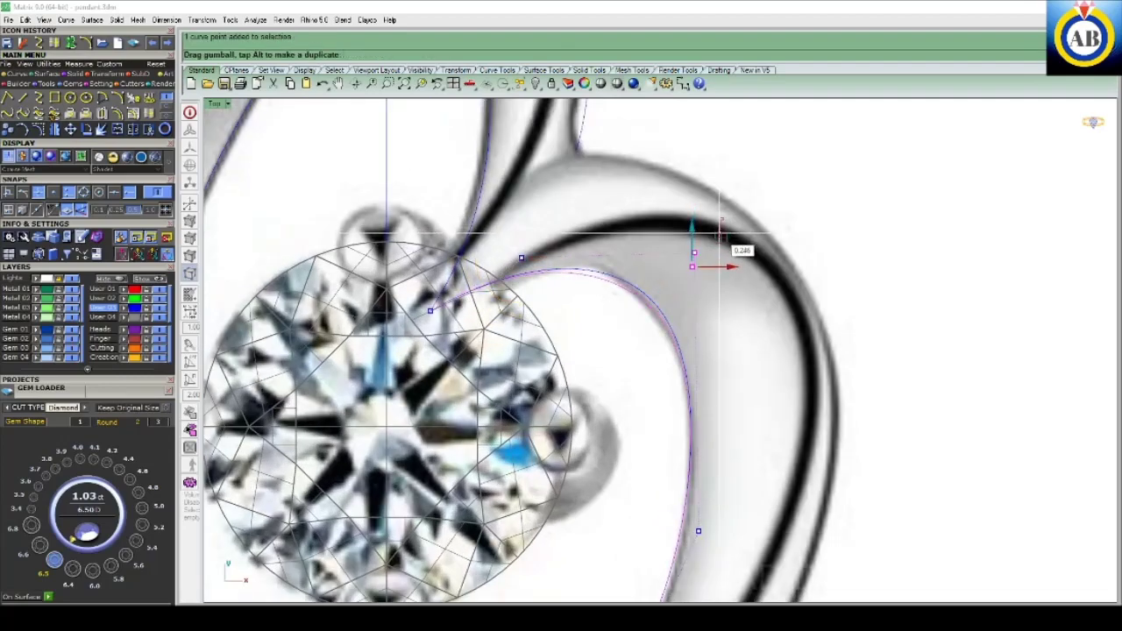
{"action": "scroll", "coordinate": [693, 263], "scroll_direction": "down", "scroll_amount": 2}
{"action": "scroll", "coordinate": [674, 275], "scroll_direction": "up", "scroll_amount": 3}
{"action": "scroll", "coordinate": [674, 274], "scroll_direction": "down", "scroll_amount": 3}
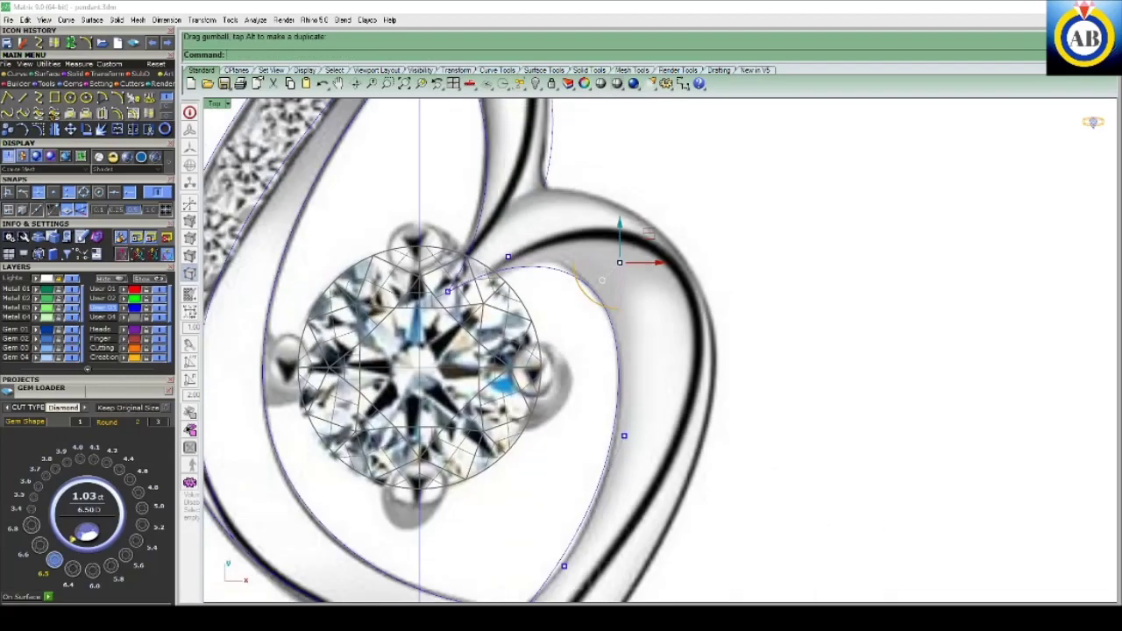
{"action": "scroll", "coordinate": [649, 219], "scroll_direction": "down", "scroll_amount": 2}
{"action": "scroll", "coordinate": [625, 109], "scroll_direction": "up", "scroll_amount": 3}
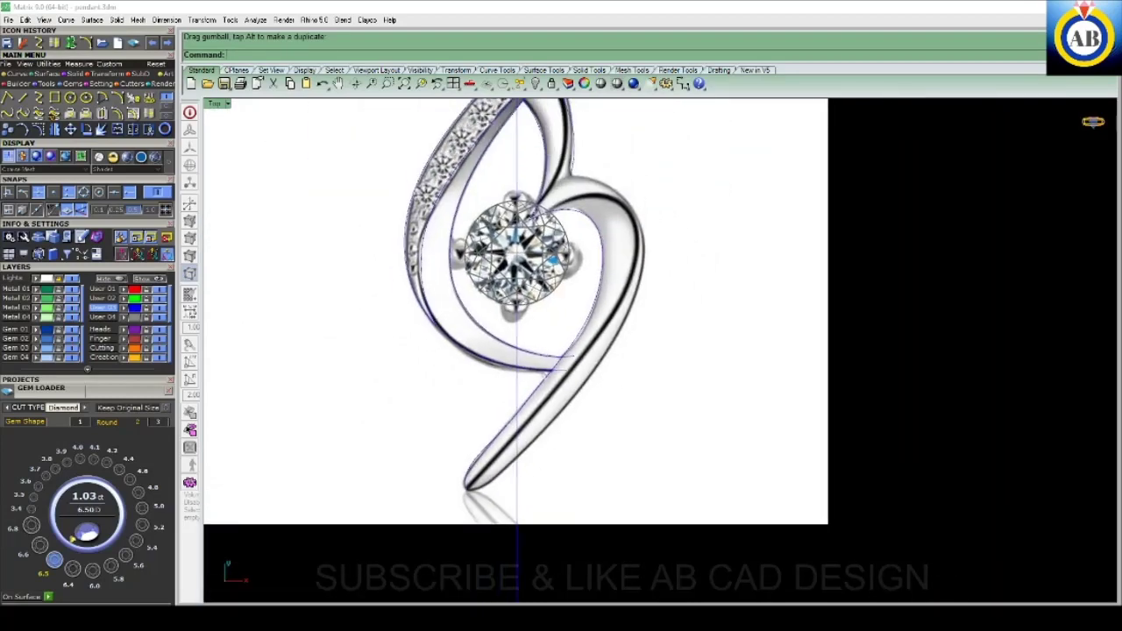
- Rebuild the long lower swirl curve to 9 points, degree 3
{"action": "left_click", "coordinate": [521, 351]}
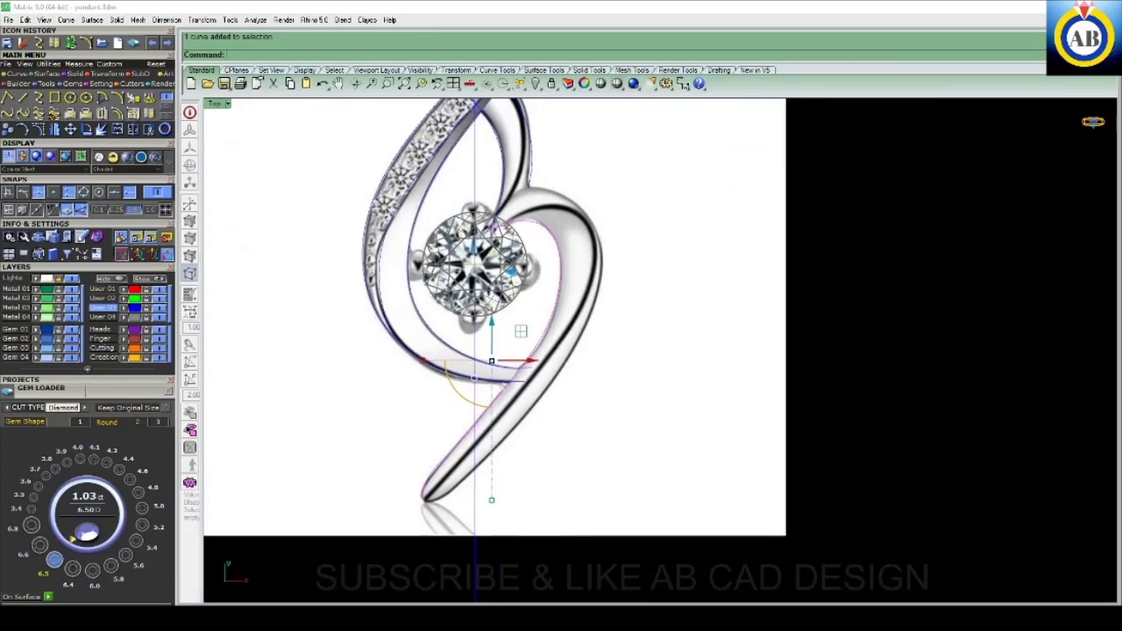
{"action": "type", "text": "Rebuild"}
{"action": "key", "text": "Return"}
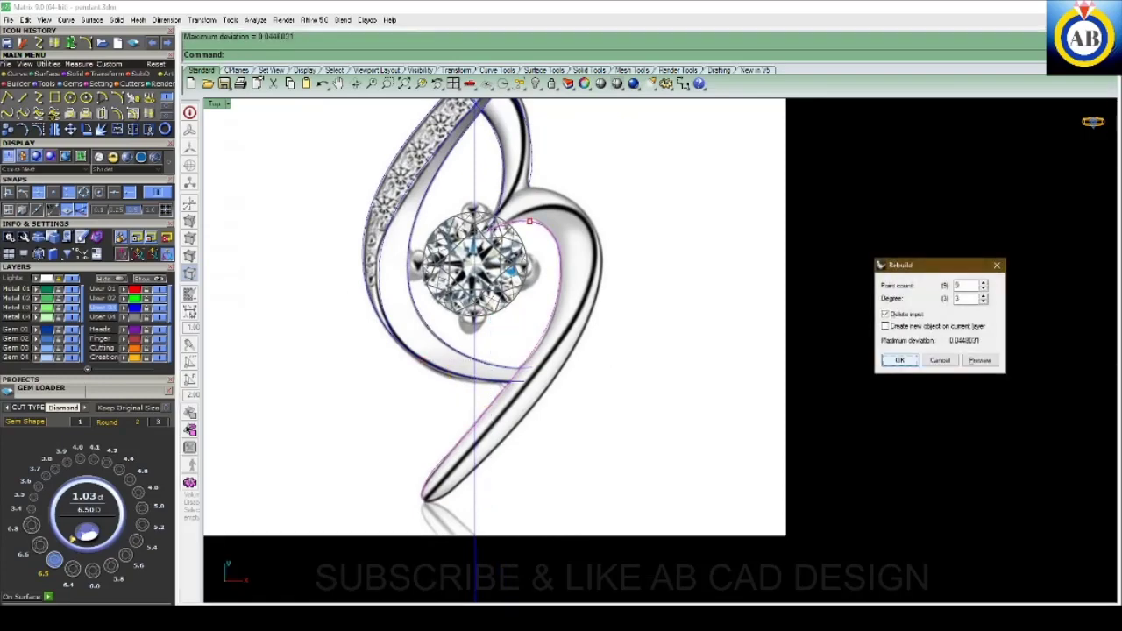
{"action": "key", "text": "Return"}
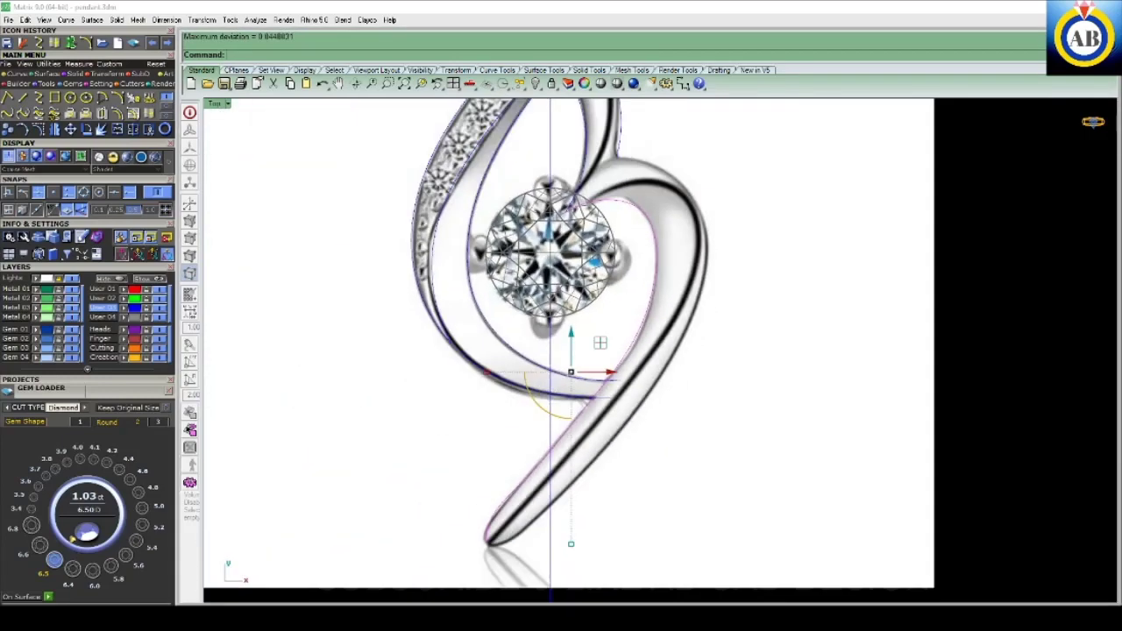
{"action": "scroll", "coordinate": [596, 318], "scroll_direction": "up", "scroll_amount": 5}
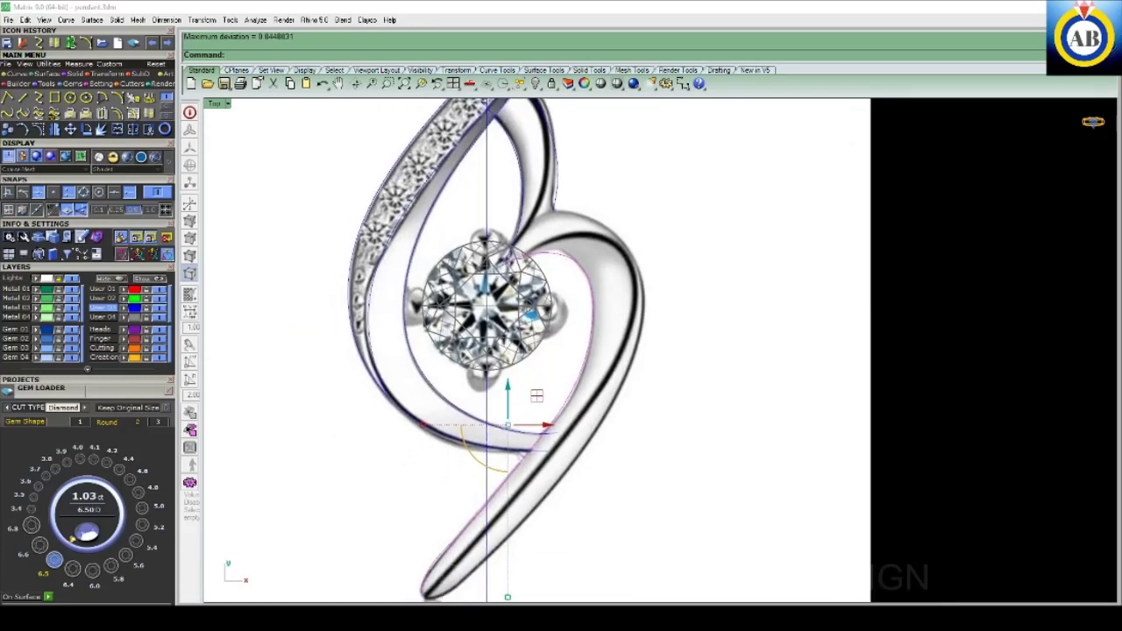
{"action": "scroll", "coordinate": [574, 267], "scroll_direction": "up", "scroll_amount": 2}
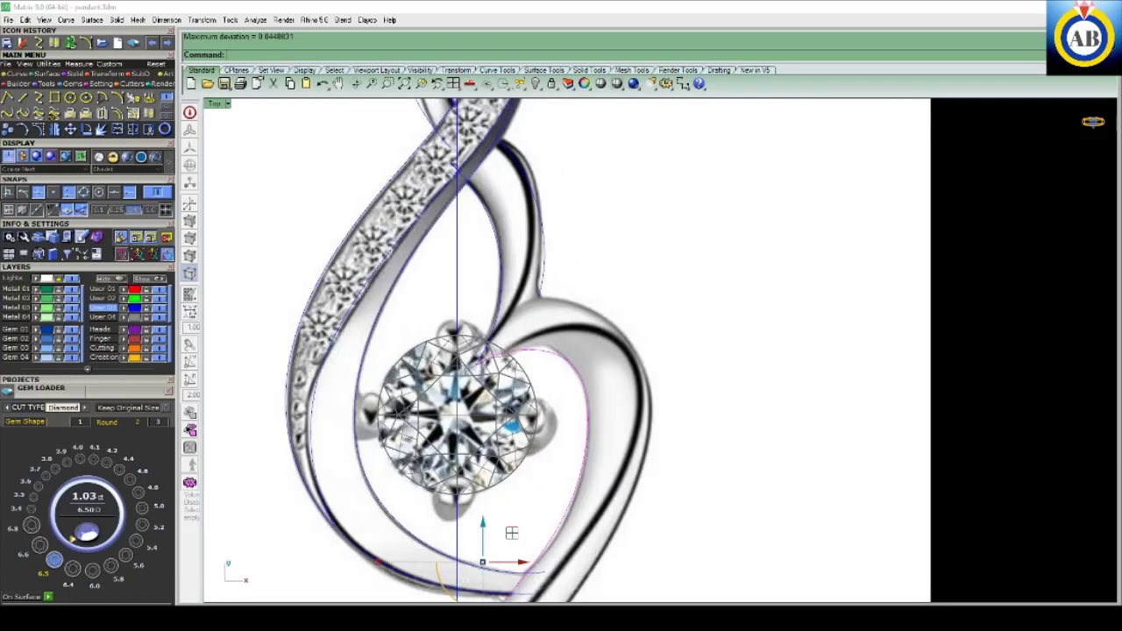
{"action": "left_click", "coordinate": [529, 223]}
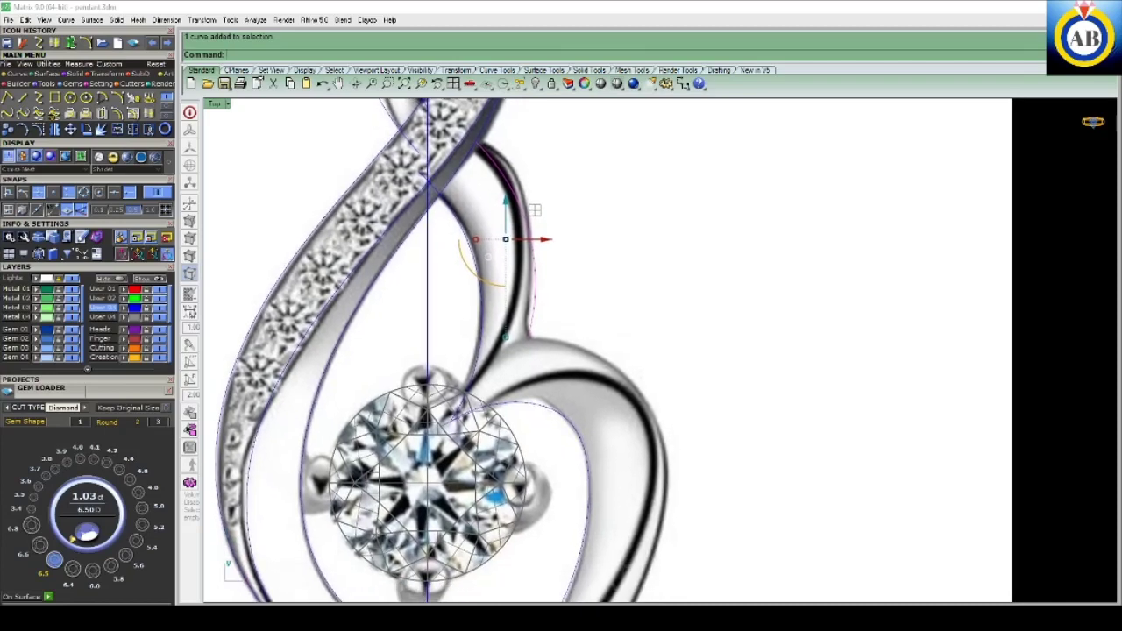
- Draw a trial arc from the curve end to a point above the gem
{"action": "key", "text": "Escape"}
{"action": "left_click", "coordinate": [118, 97]}
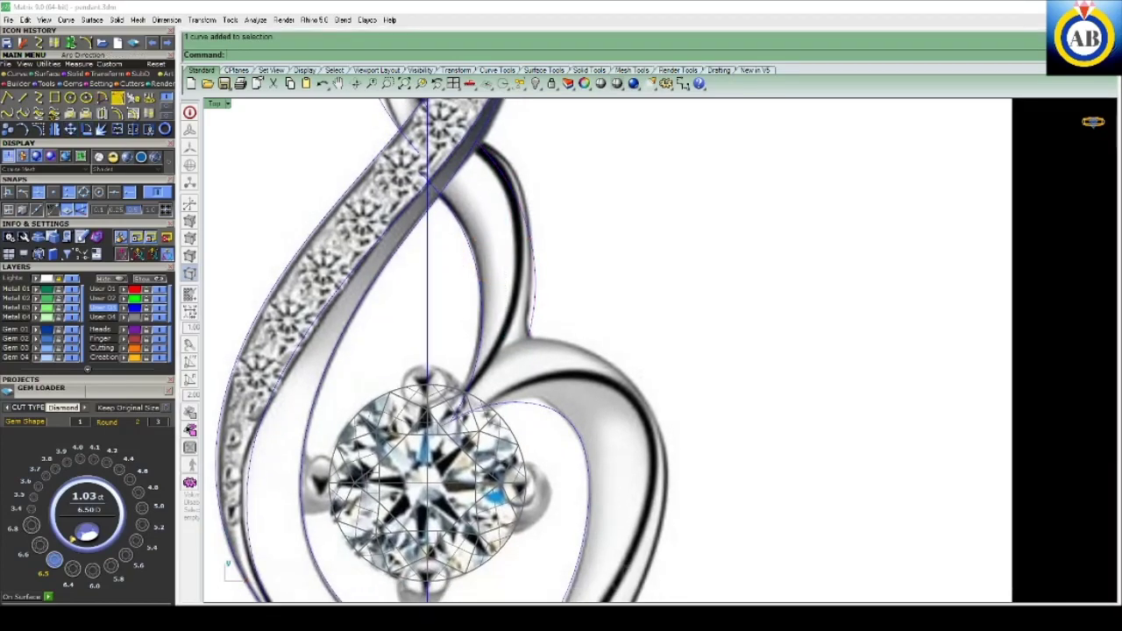
{"action": "left_click", "coordinate": [476, 145]}
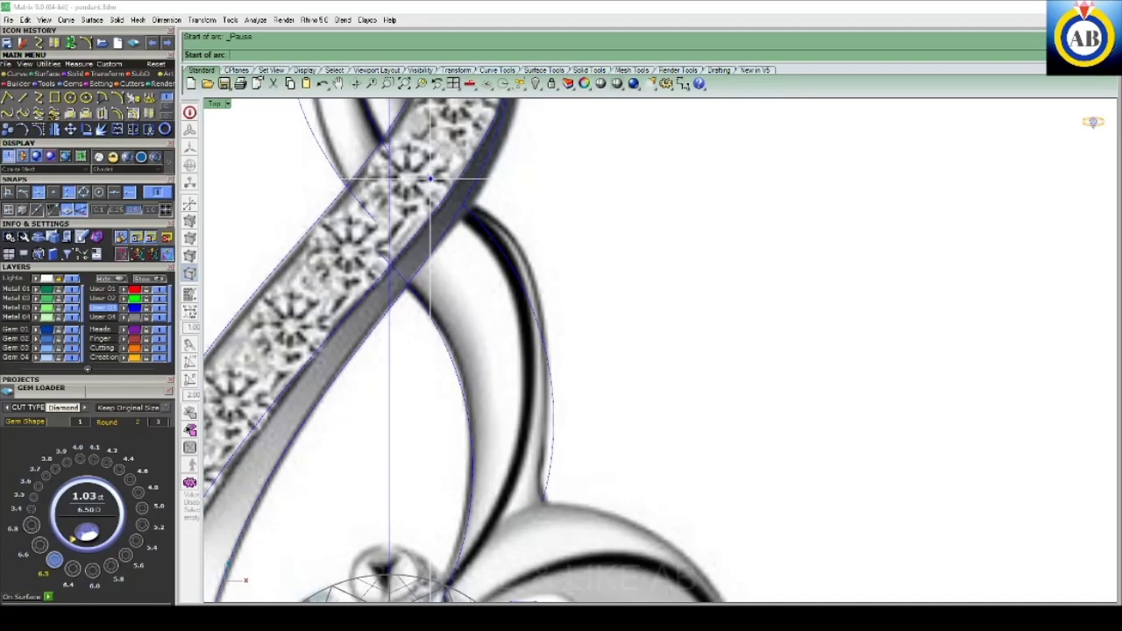
{"action": "left_click", "coordinate": [429, 179]}
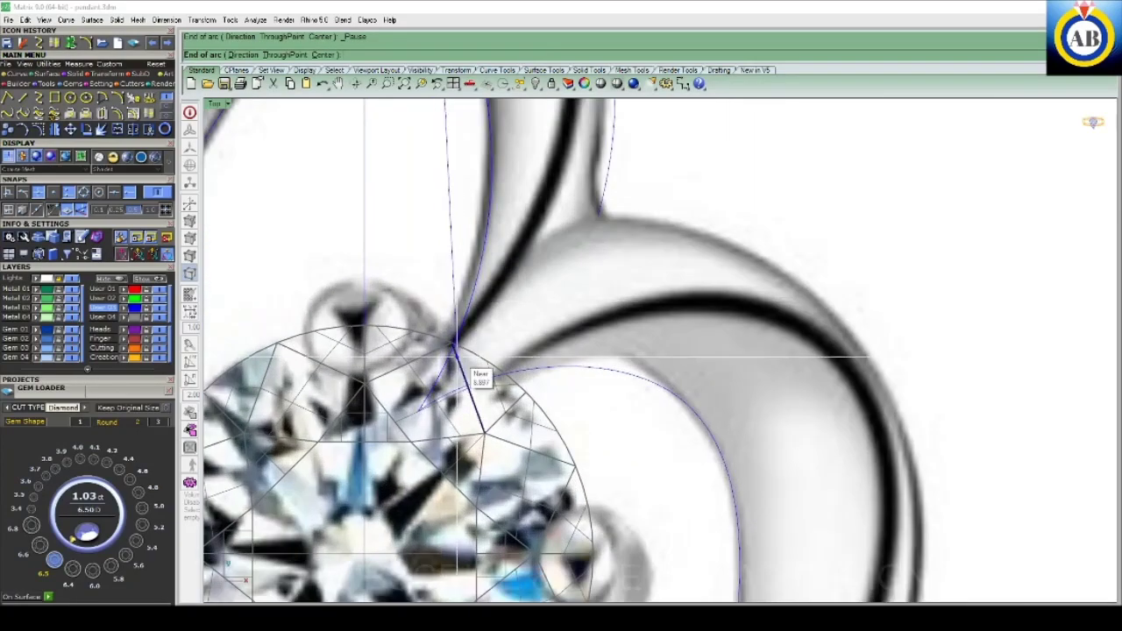
{"action": "left_click", "coordinate": [456, 355]}
{"action": "scroll", "coordinate": [491, 307], "scroll_direction": "down", "scroll_amount": 2}
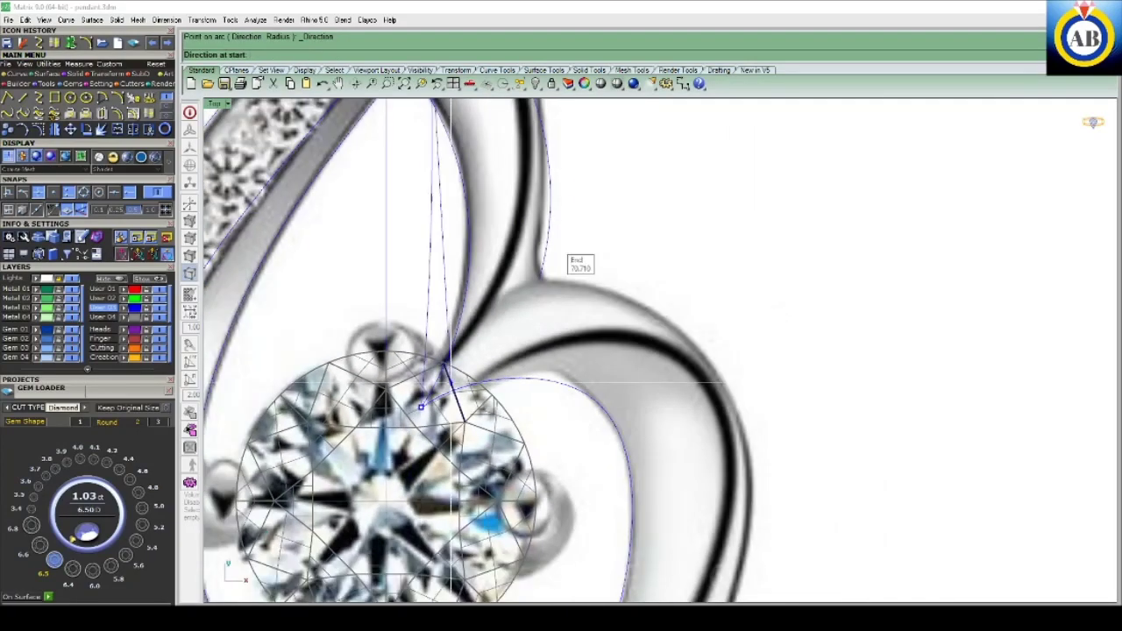
{"action": "scroll", "coordinate": [546, 256], "scroll_direction": "down", "scroll_amount": 2}
{"action": "scroll", "coordinate": [545, 256], "scroll_direction": "down", "scroll_amount": 2}
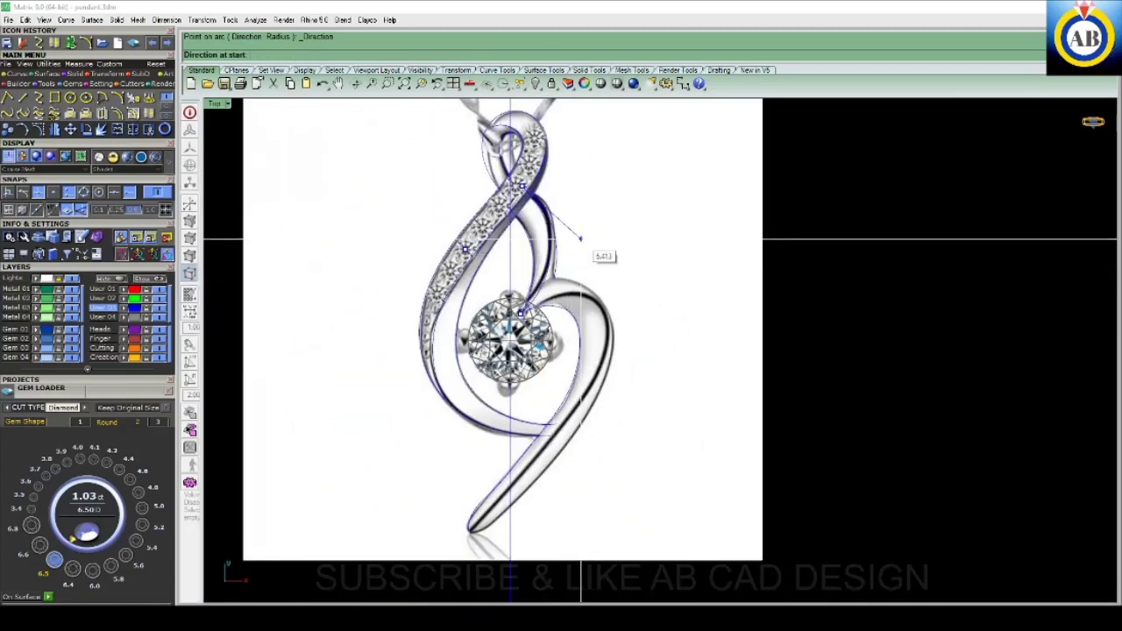
{"action": "key", "text": "Escape"}
{"action": "scroll", "coordinate": [579, 239], "scroll_direction": "up", "scroll_amount": 3}
{"action": "scroll", "coordinate": [580, 238], "scroll_direction": "up", "scroll_amount": 1}
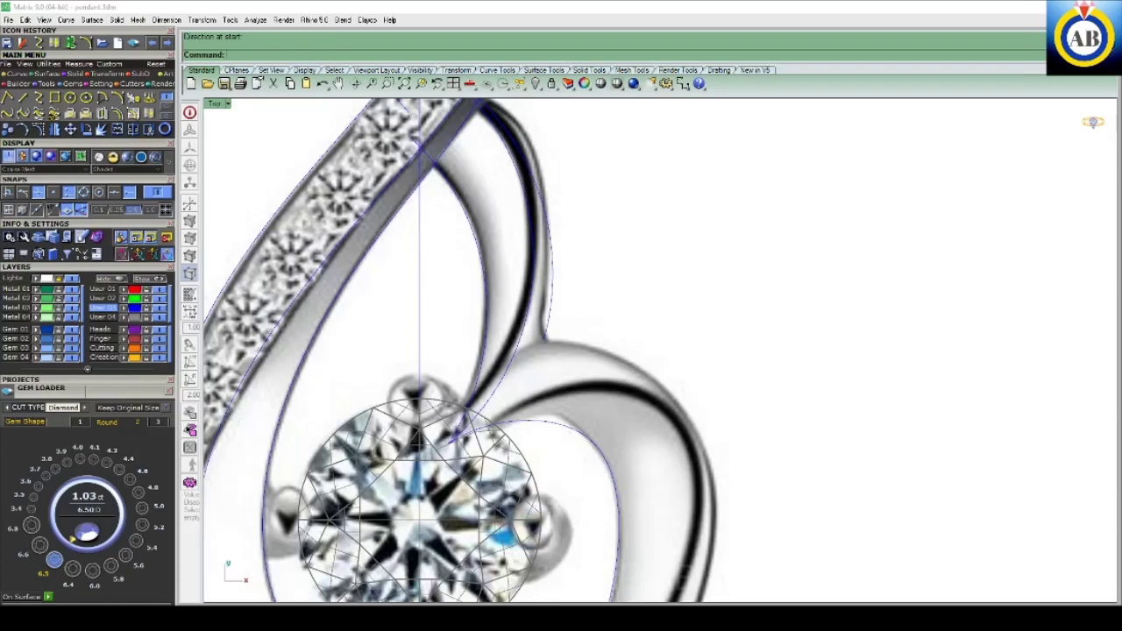
- Delete the unwanted curve
{"action": "left_click", "coordinate": [544, 190]}
{"action": "key", "text": "Delete"}
{"action": "scroll", "coordinate": [544, 191], "scroll_direction": "down", "scroll_amount": 2}
{"action": "scroll", "coordinate": [544, 190], "scroll_direction": "up", "scroll_amount": 2}
- Rebuild the upper swirl curve above the gem to 5 points, degree 3, and show its control points
{"action": "left_click", "coordinate": [536, 279]}
{"action": "scroll", "coordinate": [536, 279], "scroll_direction": "down", "scroll_amount": 1}
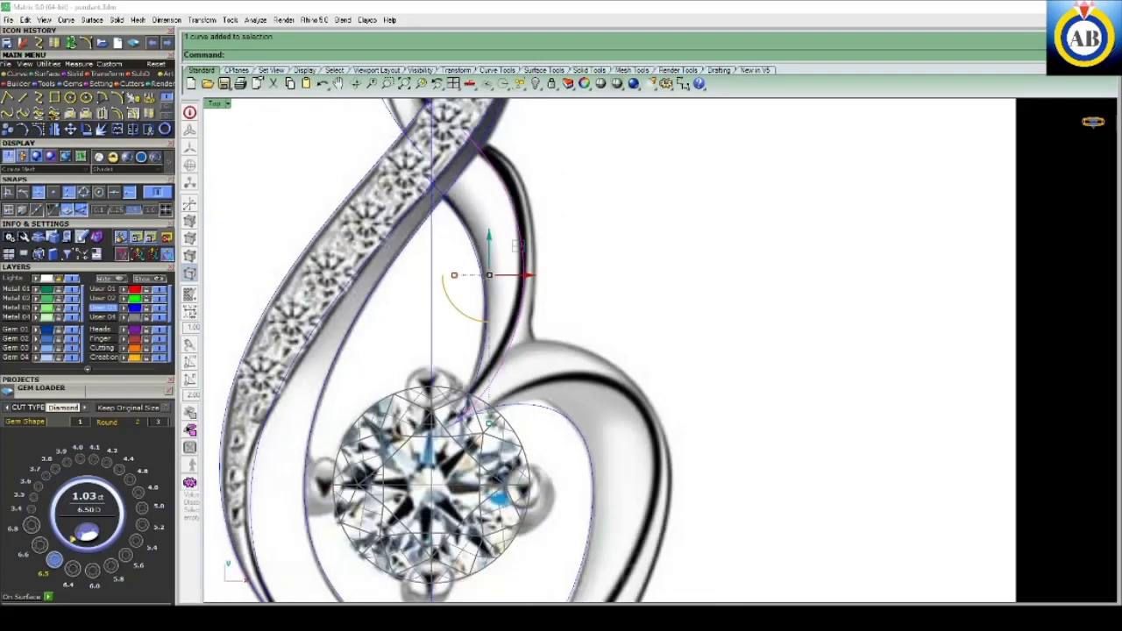
{"action": "scroll", "coordinate": [508, 283], "scroll_direction": "down", "scroll_amount": 2}
{"action": "type", "text": "ebuild"}
{"action": "key", "text": "Return"}
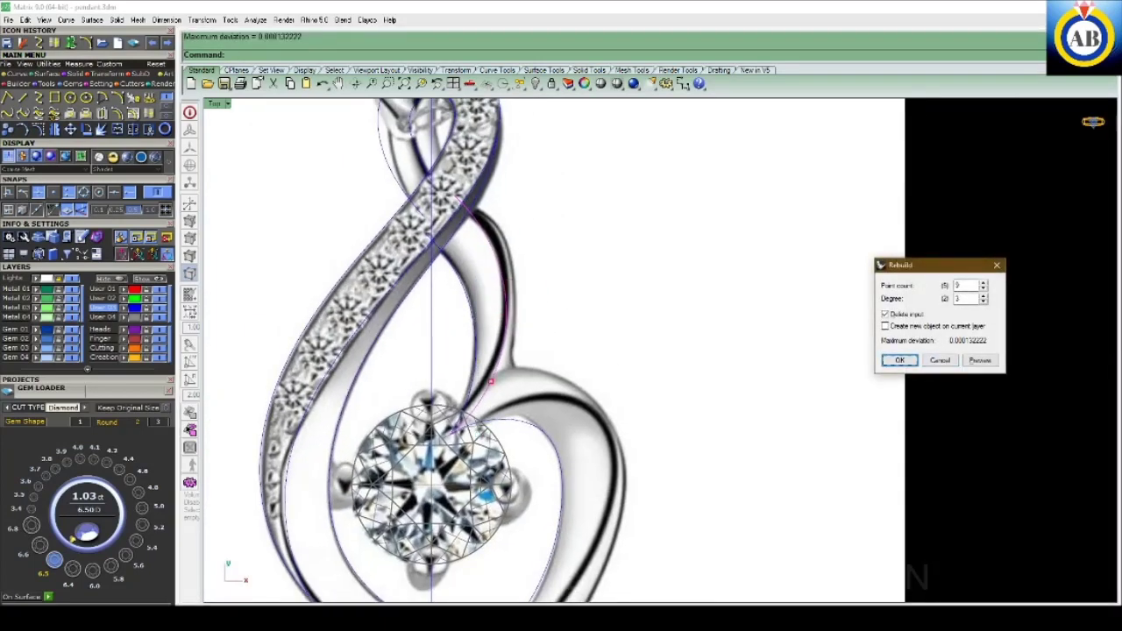
{"action": "key", "text": "Return"}
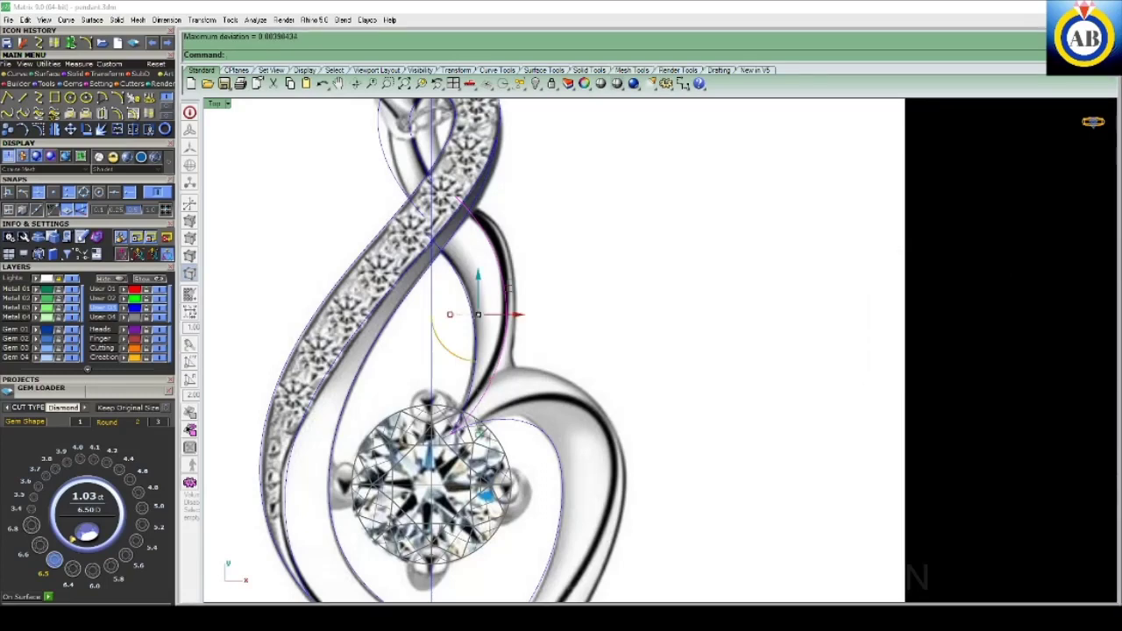
{"action": "key", "text": "F10"}
{"action": "scroll", "coordinate": [514, 317], "scroll_direction": "up", "scroll_amount": 2}
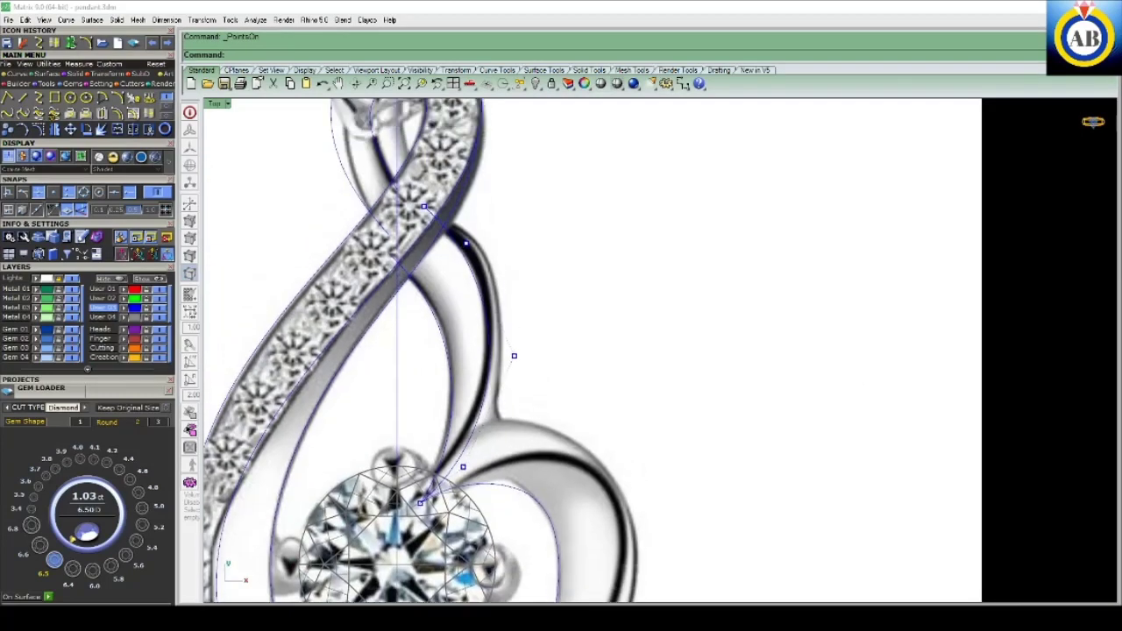
- Drag the upper curve's control points so it follows the inner edge of its arm
{"action": "left_click", "coordinate": [514, 355]}
{"action": "left_click_drag", "start_coordinate": [514, 355], "coordinate": [536, 338]}
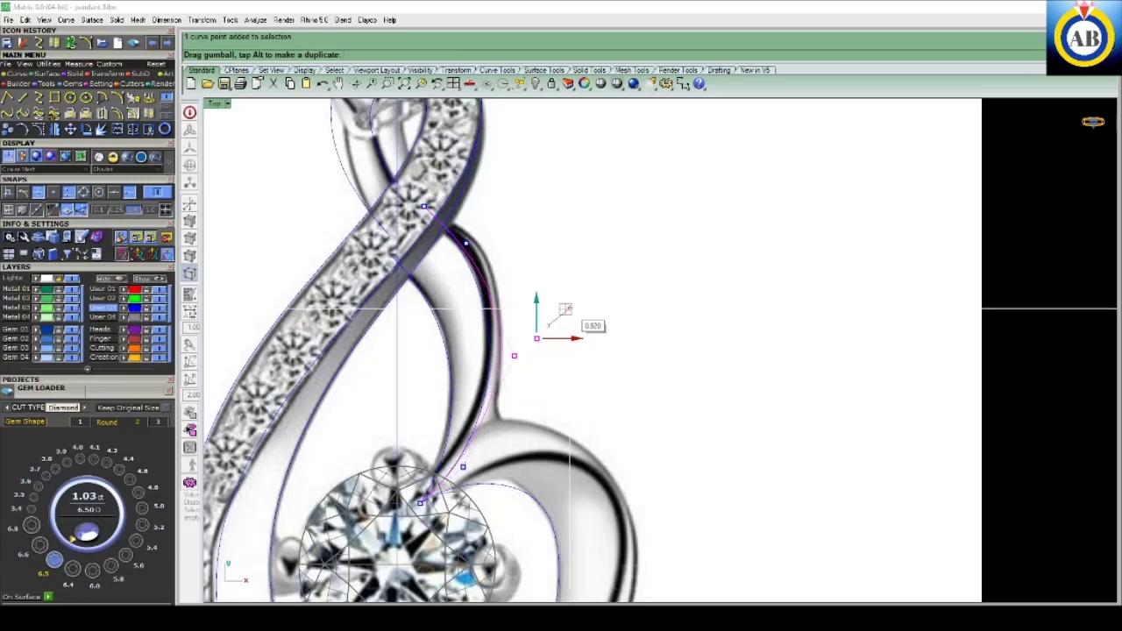
{"action": "right_click_drag", "start_coordinate": [537, 337], "coordinate": [541, 467]}
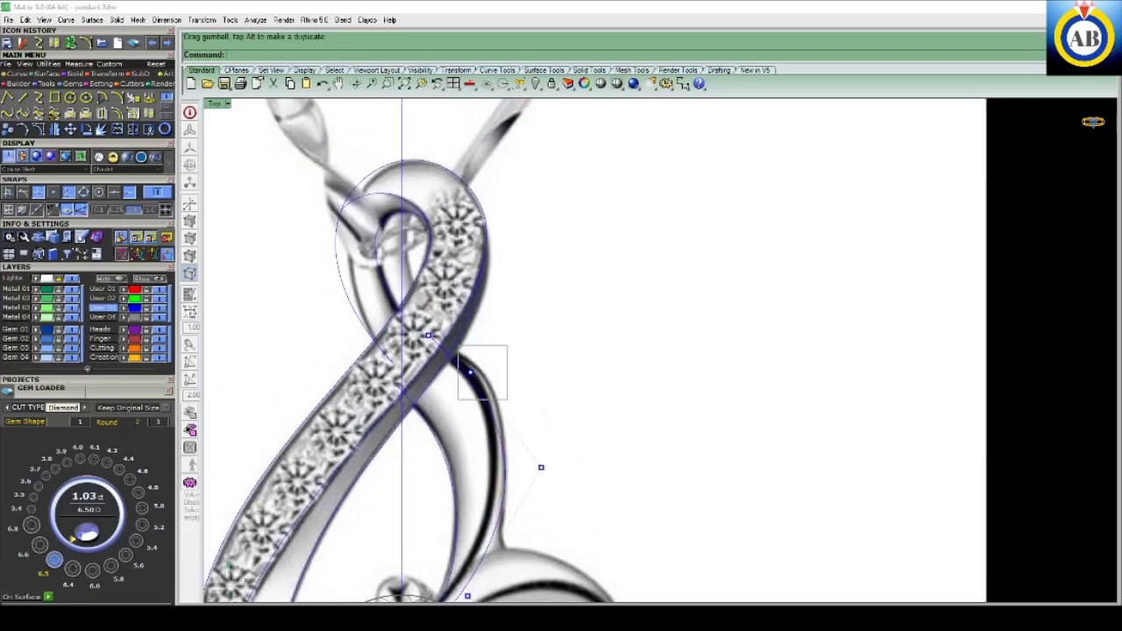
{"action": "left_click", "coordinate": [481, 366]}
{"action": "left_click_drag", "start_coordinate": [511, 337], "coordinate": [514, 334]}
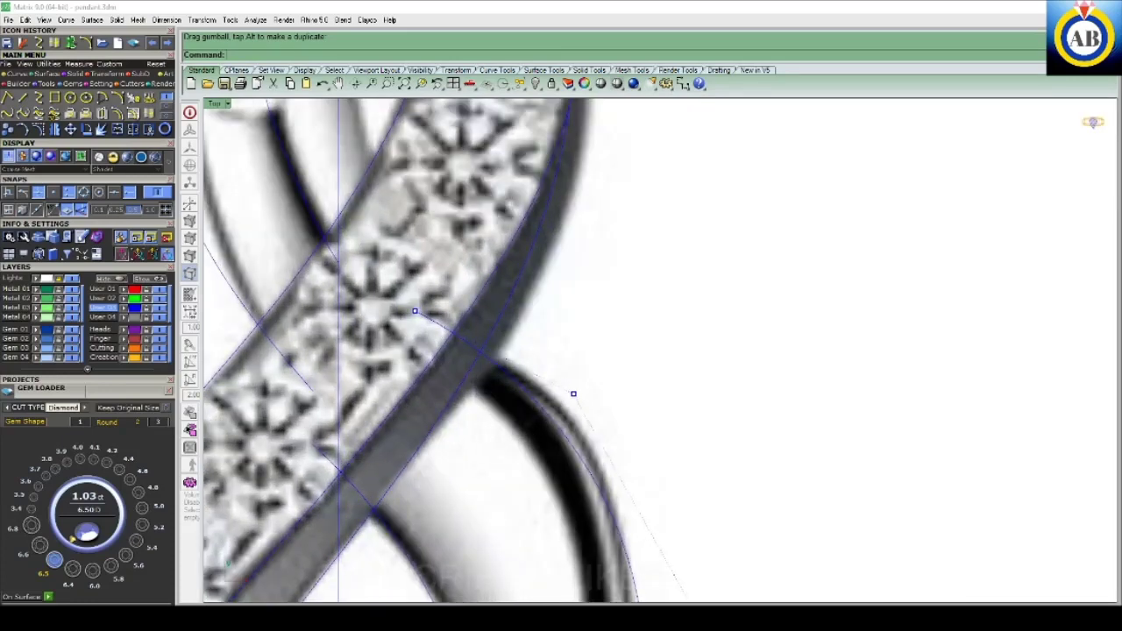
{"action": "left_click", "coordinate": [415, 310]}
{"action": "left_click", "coordinate": [438, 311]}
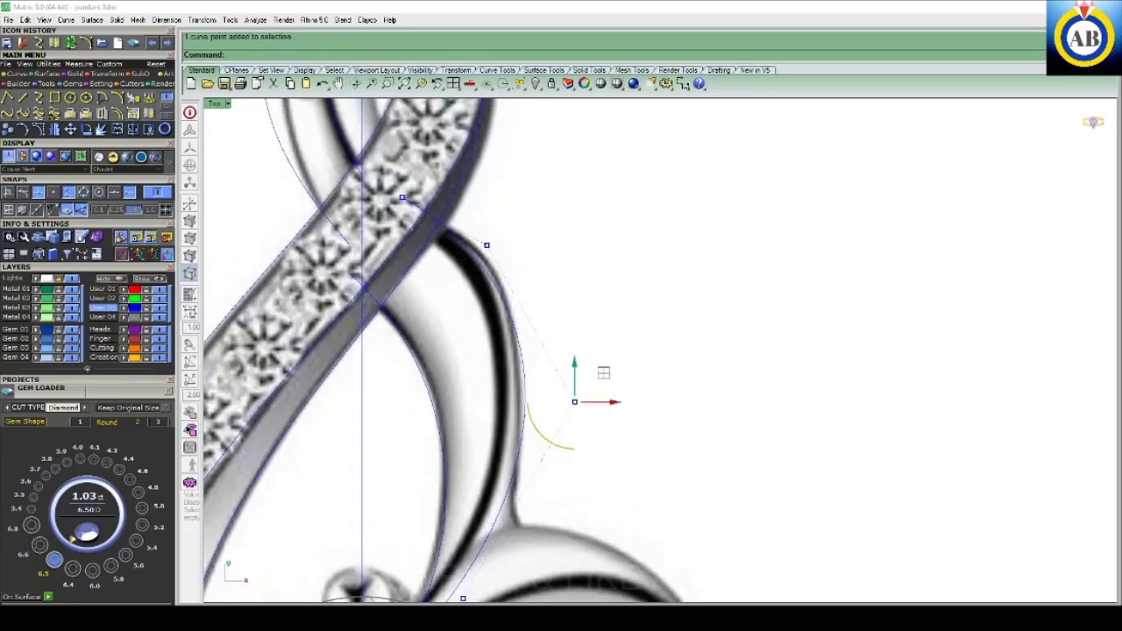
{"action": "left_click_drag", "start_coordinate": [574, 402], "coordinate": [568, 406]}
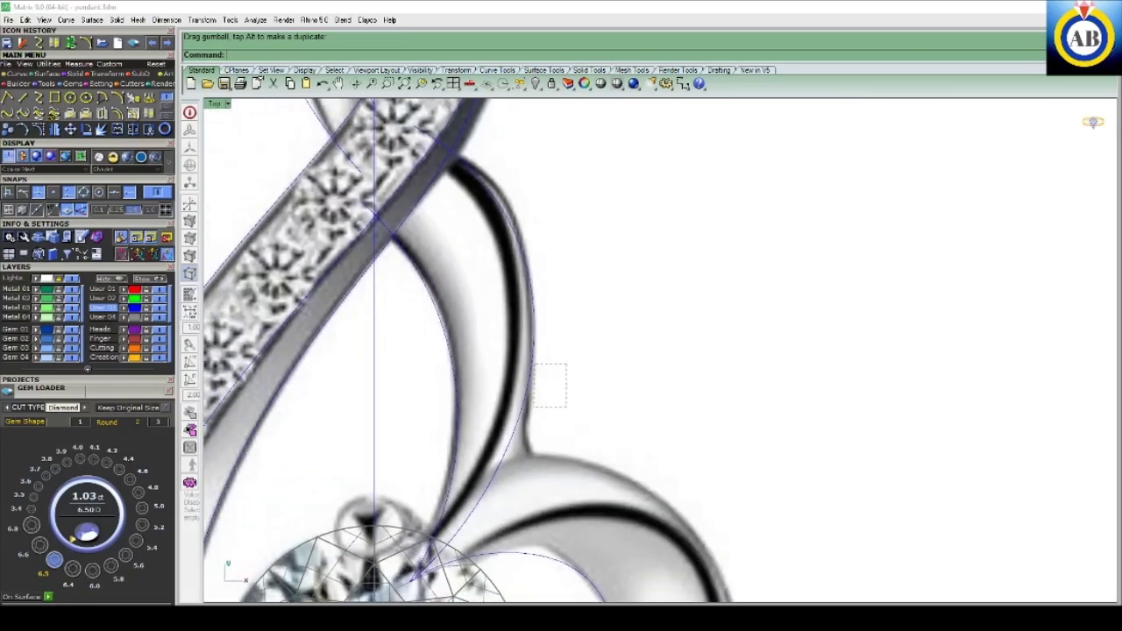
- Rebuild the reshaped upper curve to 5 points
{"action": "left_click", "coordinate": [536, 379]}
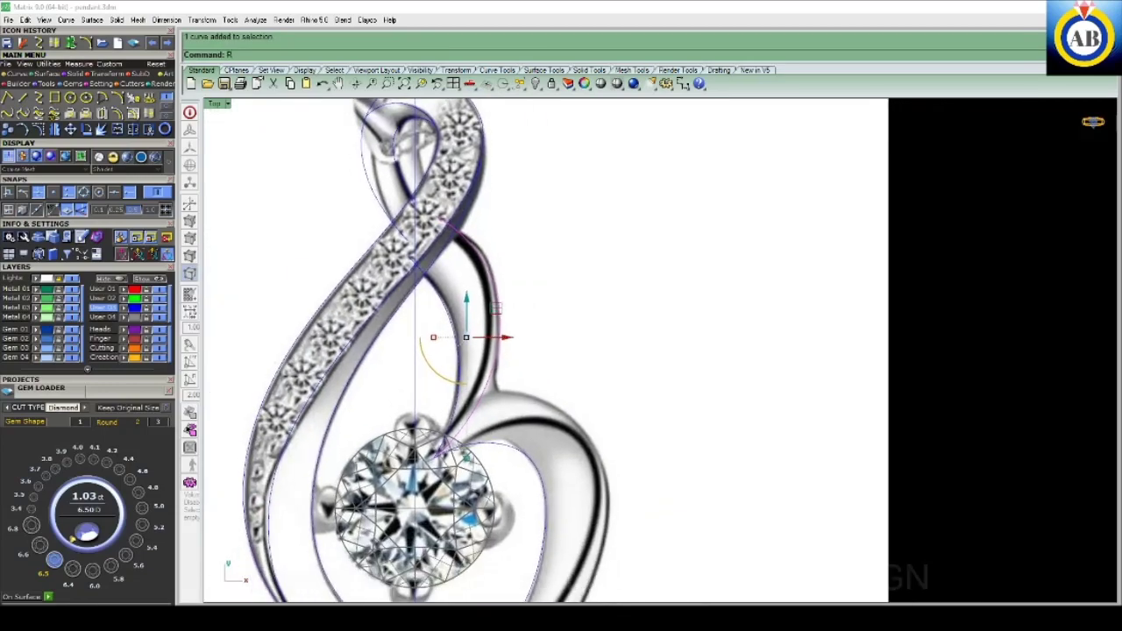
{"action": "type", "text": "ebuild"}
{"action": "key", "text": "Return"}
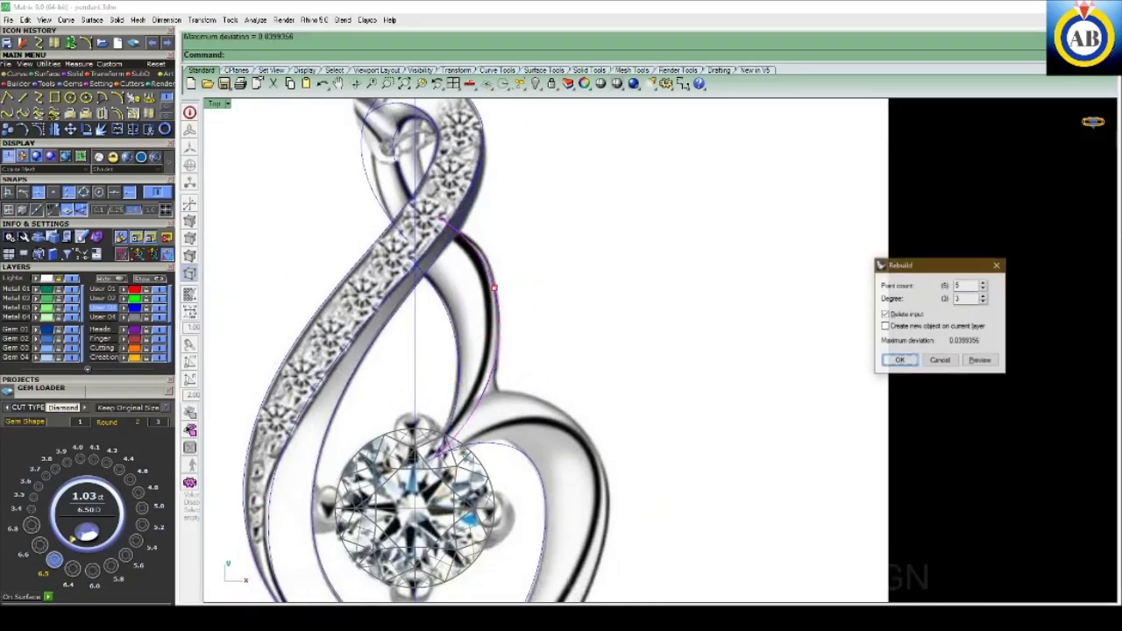
{"action": "key", "text": "Return"}
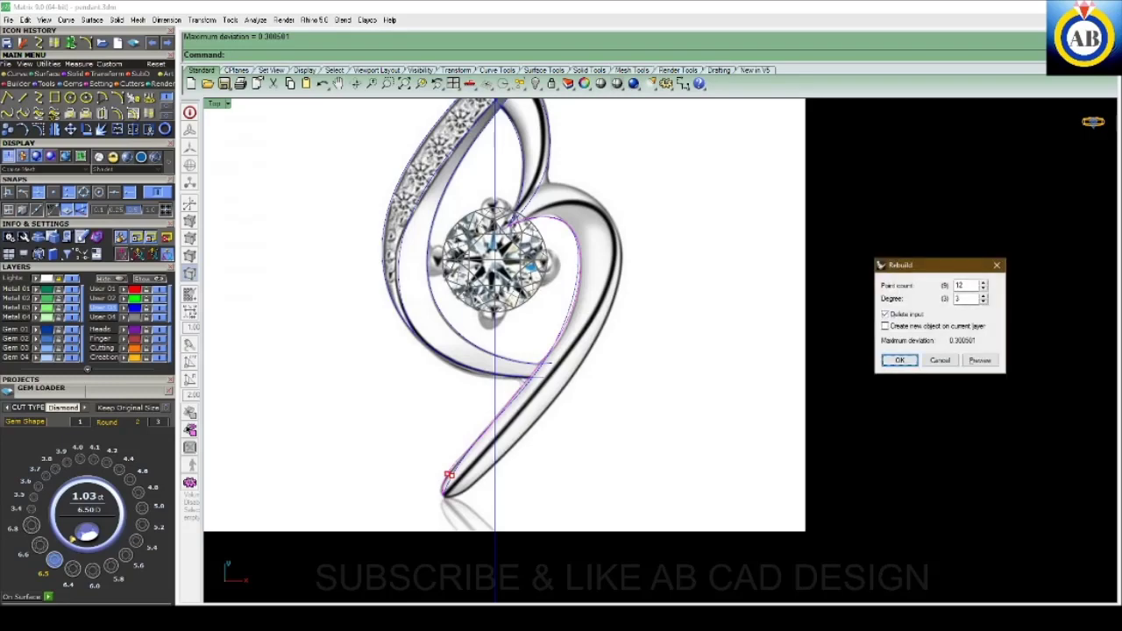
- Rebuild the lower curve to 10 points and pull its tip point to round the end
{"action": "type", "text": "10"}
{"action": "key", "text": "Return"}
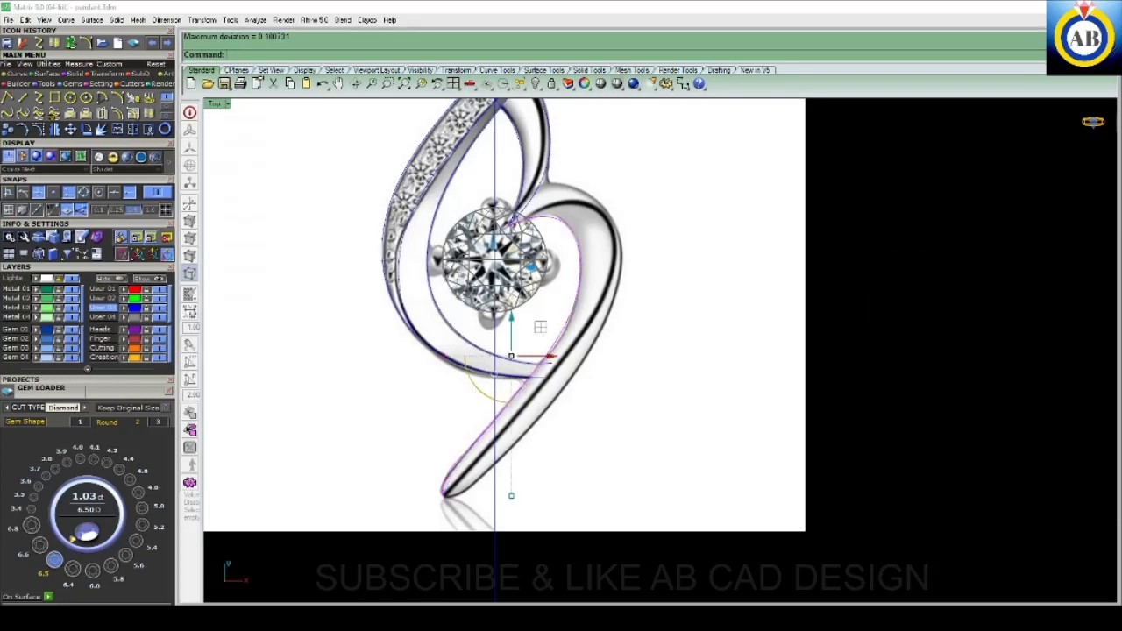
{"action": "key", "text": "F10"}
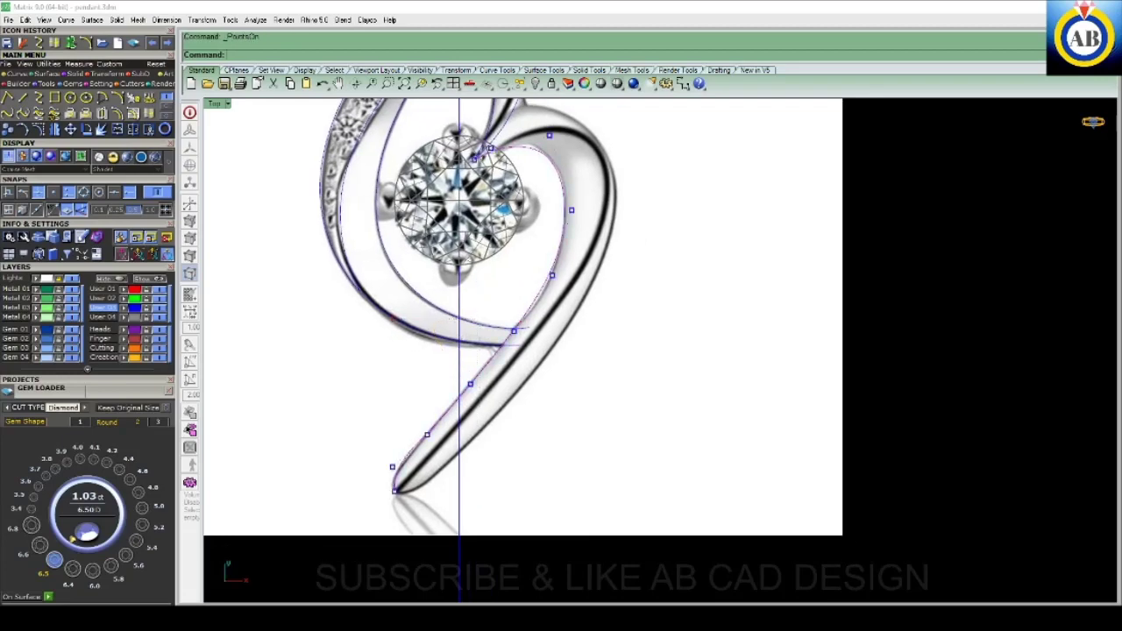
{"action": "scroll", "coordinate": [381, 499], "scroll_direction": "up", "scroll_amount": 3}
{"action": "scroll", "coordinate": [381, 500], "scroll_direction": "up", "scroll_amount": 3}
{"action": "left_click_drag", "start_coordinate": [406, 313], "coordinate": [545, 394]}
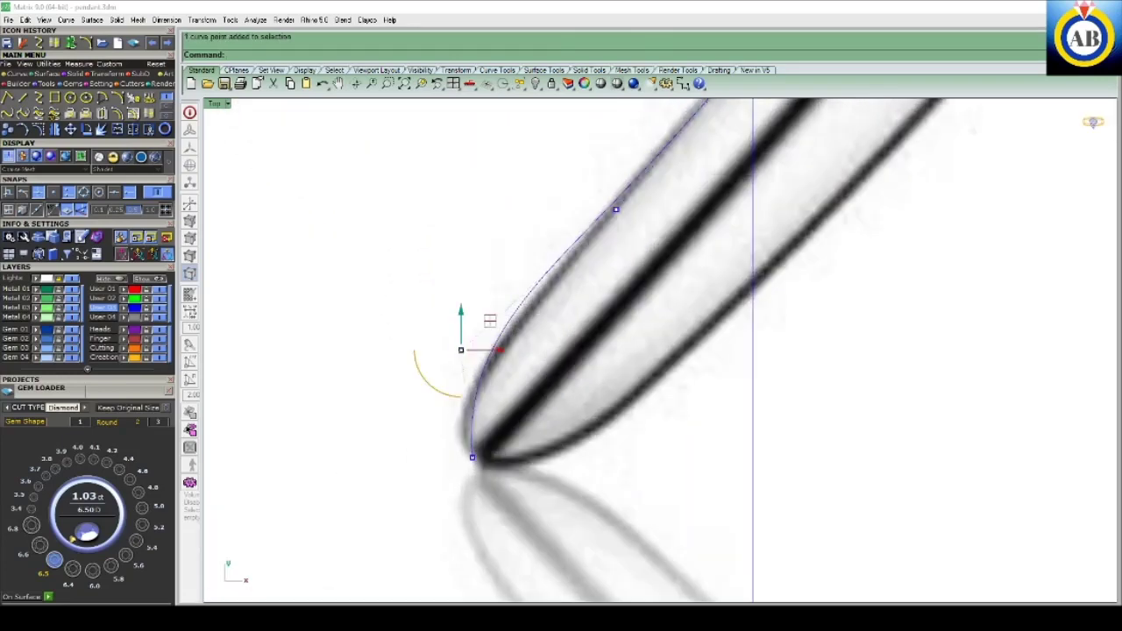
{"action": "mouse_move", "coordinate": [461, 349]}
{"action": "left_mouse_down"}
{"action": "mouse_move", "coordinate": [469, 356]}
{"action": "mouse_move", "coordinate": [438, 377]}
{"action": "left_mouse_up"}
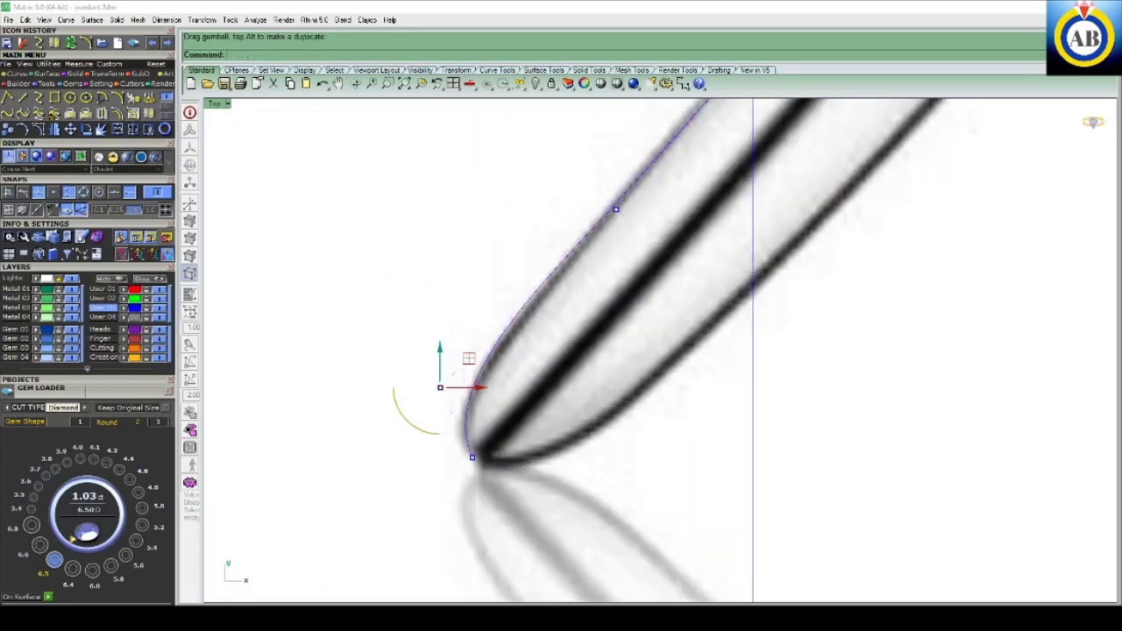
{"action": "key", "text": "Escape"}
- Rebuild the swirl tail curve to 15 points, degree 3
{"action": "scroll", "coordinate": [438, 377], "scroll_direction": "down", "scroll_amount": 1}
{"action": "scroll", "coordinate": [438, 377], "scroll_direction": "down", "scroll_amount": 1}
{"action": "scroll", "coordinate": [565, 330], "scroll_direction": "down", "scroll_amount": 3}
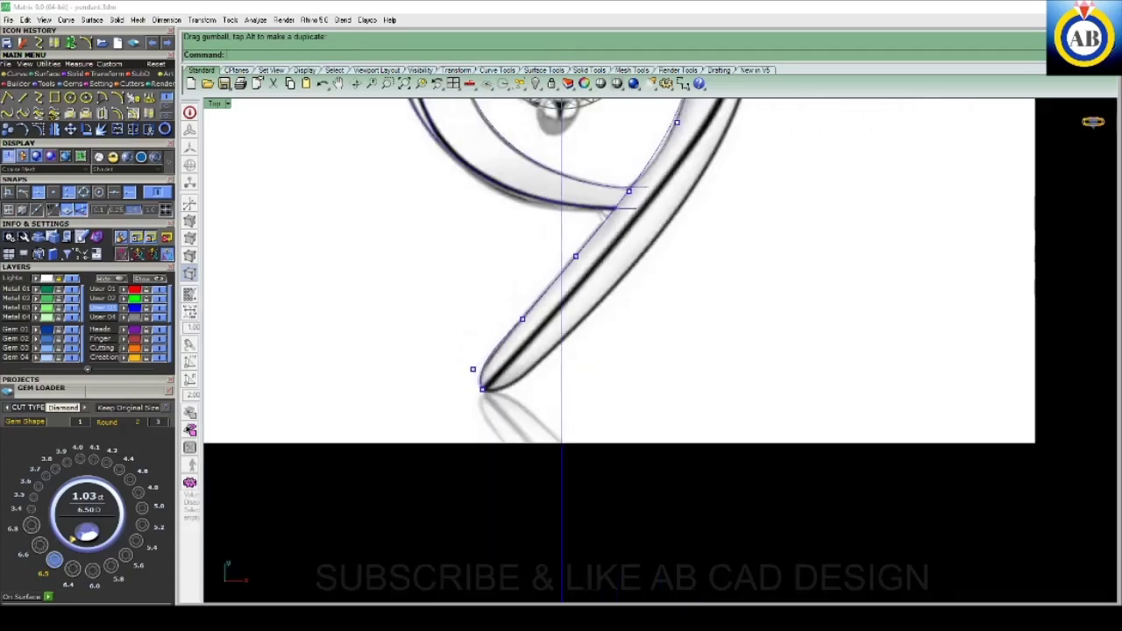
{"action": "scroll", "coordinate": [566, 330], "scroll_direction": "down", "scroll_amount": 2}
{"action": "scroll", "coordinate": [561, 330], "scroll_direction": "down", "scroll_amount": 2}
{"action": "left_click", "coordinate": [552, 322]}
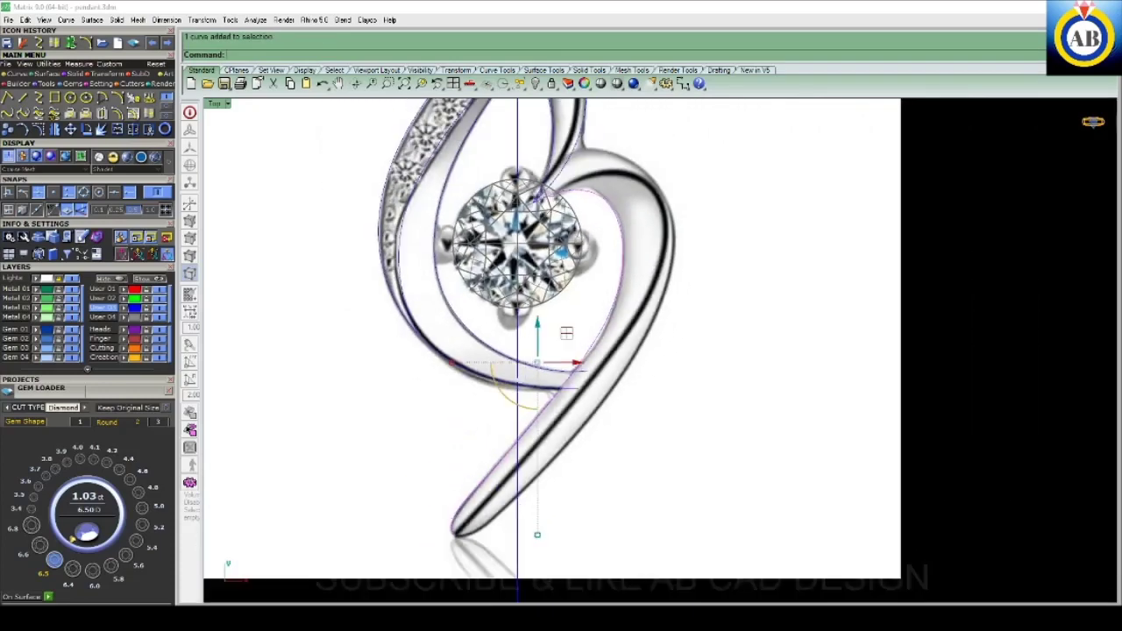
{"action": "scroll", "coordinate": [549, 316], "scroll_direction": "down", "scroll_amount": 2}
{"action": "type", "text": "ebuild"}
{"action": "key", "text": "Return"}
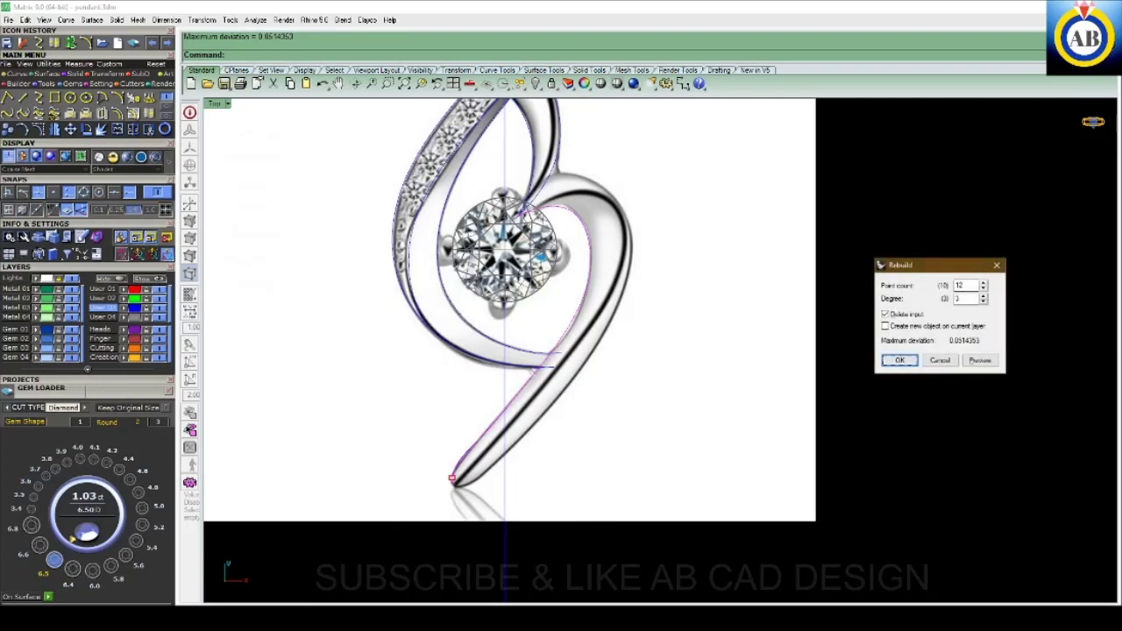
{"action": "scroll", "coordinate": [456, 482], "scroll_direction": "up", "scroll_amount": 3}
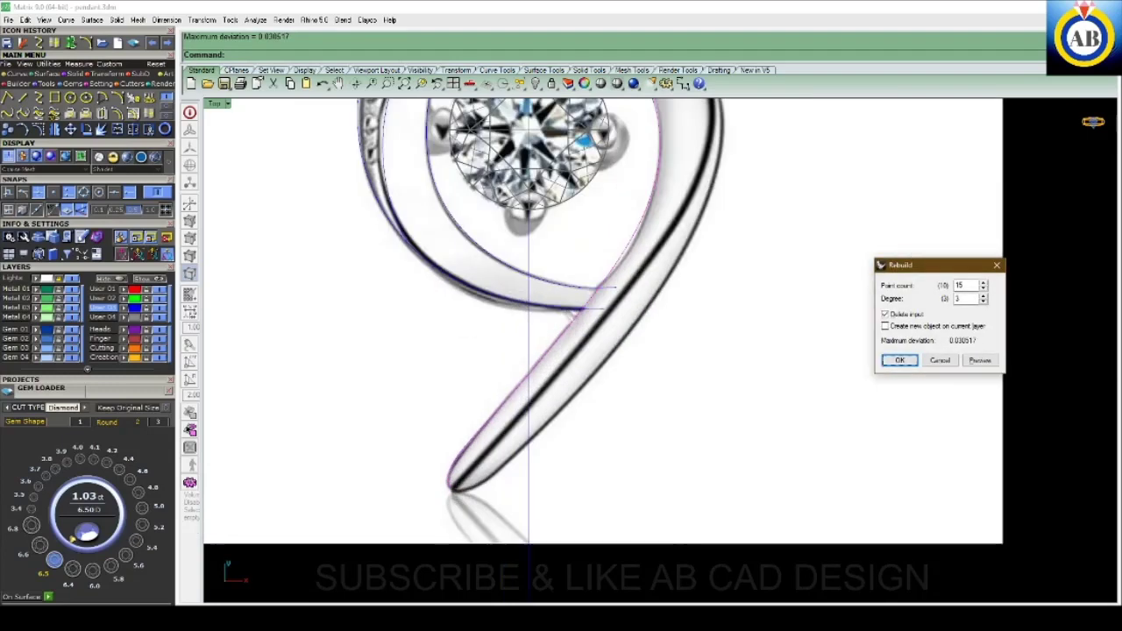
{"action": "key", "text": "Return"}
- Zoom around the pendant and select the heart curve
{"action": "scroll", "coordinate": [526, 491], "scroll_direction": "down", "scroll_amount": 3}
{"action": "scroll", "coordinate": [491, 491], "scroll_direction": "down", "scroll_amount": 1}
{"action": "scroll", "coordinate": [561, 290], "scroll_direction": "up", "scroll_amount": 1}
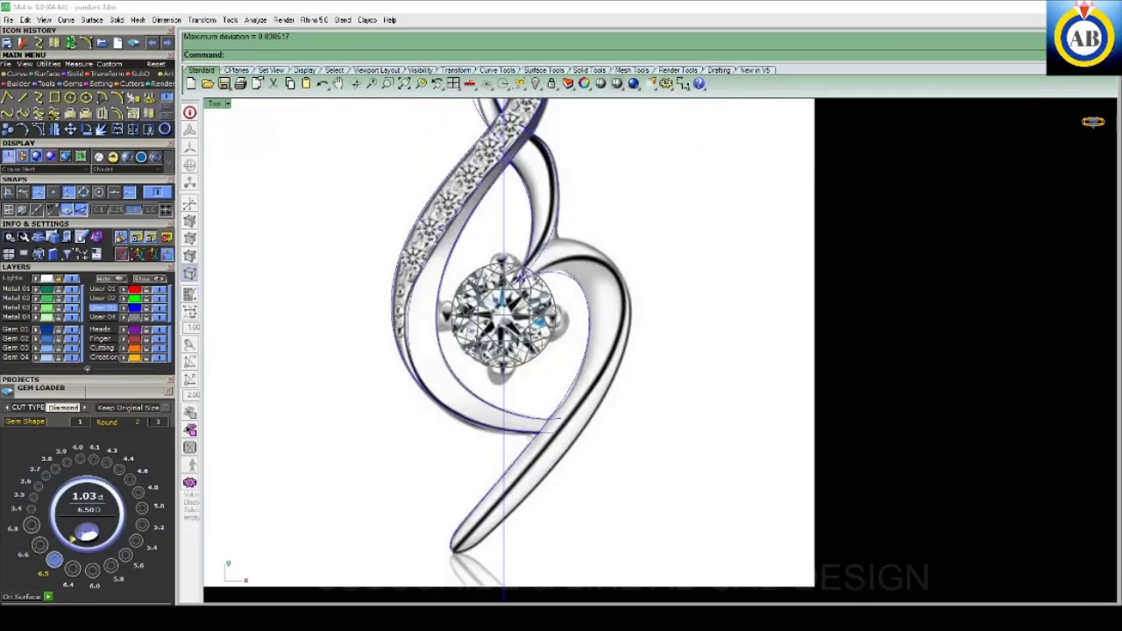
{"action": "scroll", "coordinate": [561, 289], "scroll_direction": "up", "scroll_amount": 2}
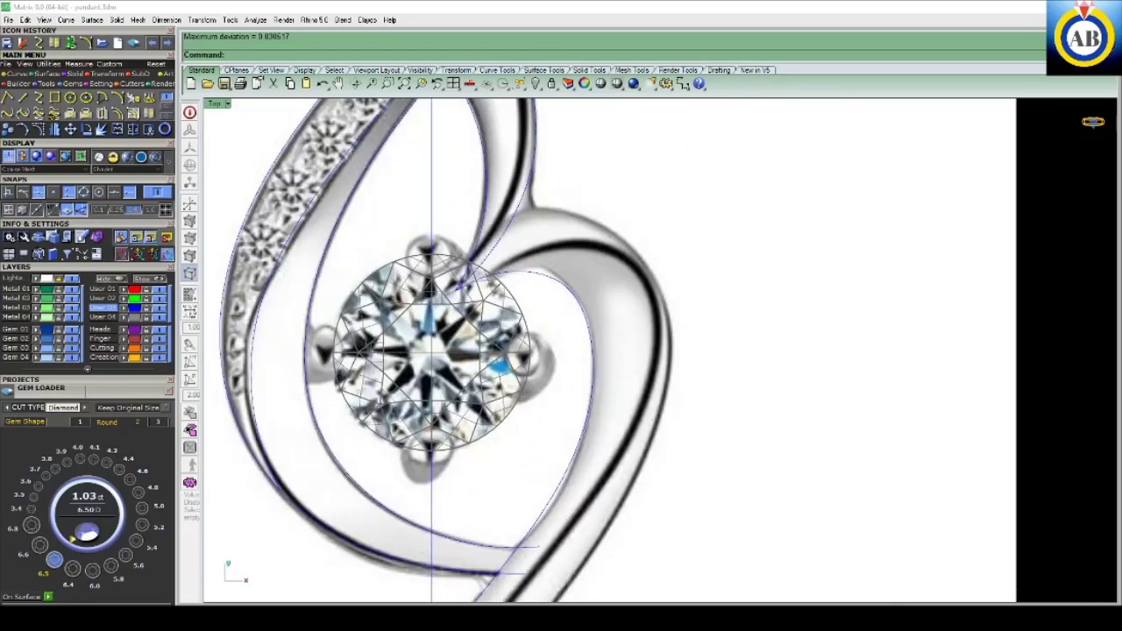
{"action": "scroll", "coordinate": [512, 326], "scroll_direction": "down", "scroll_amount": 3}
{"action": "scroll", "coordinate": [476, 421], "scroll_direction": "up", "scroll_amount": 2}
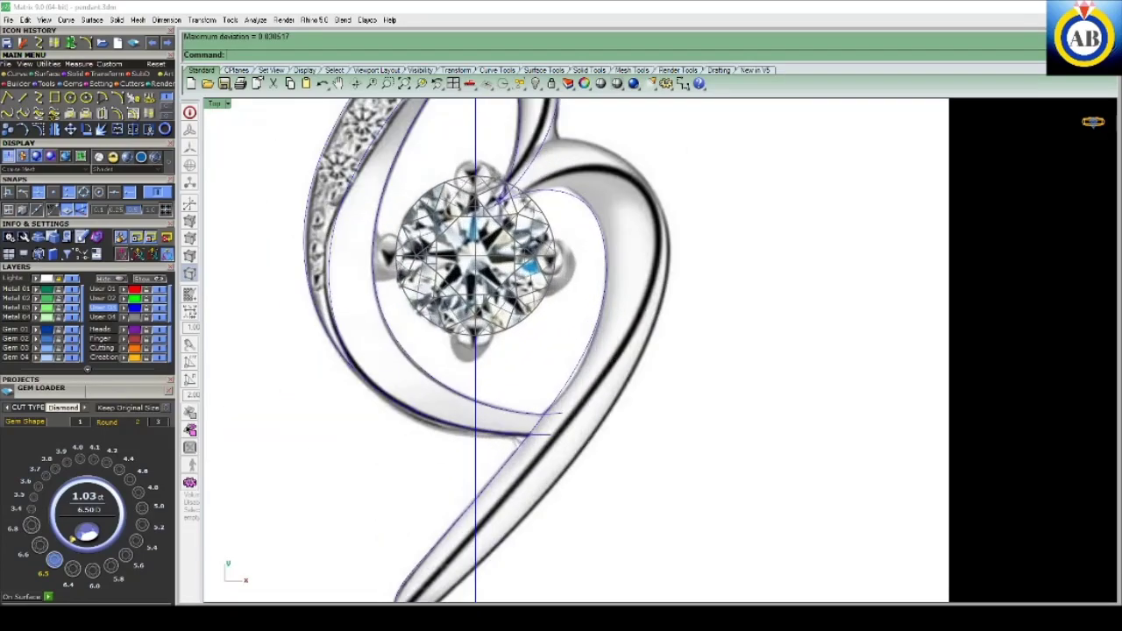
{"action": "scroll", "coordinate": [476, 420], "scroll_direction": "up", "scroll_amount": 1}
{"action": "left_click", "coordinate": [599, 353]}
{"action": "scroll", "coordinate": [552, 353], "scroll_direction": "down", "scroll_amount": 2}
{"action": "scroll", "coordinate": [507, 365], "scroll_direction": "up", "scroll_amount": 1}
{"action": "type", "text": "O"}
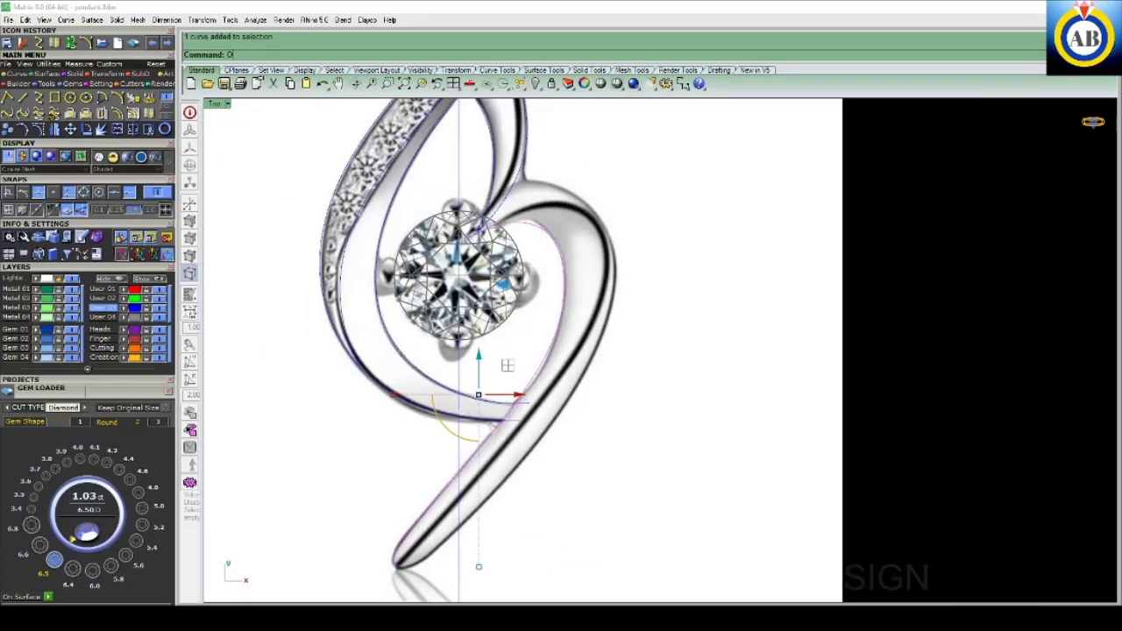
- Offset the heart curve outward, rebuild the copy to 15 points degree 3, and show its control points
{"action": "key", "text": "Return"}
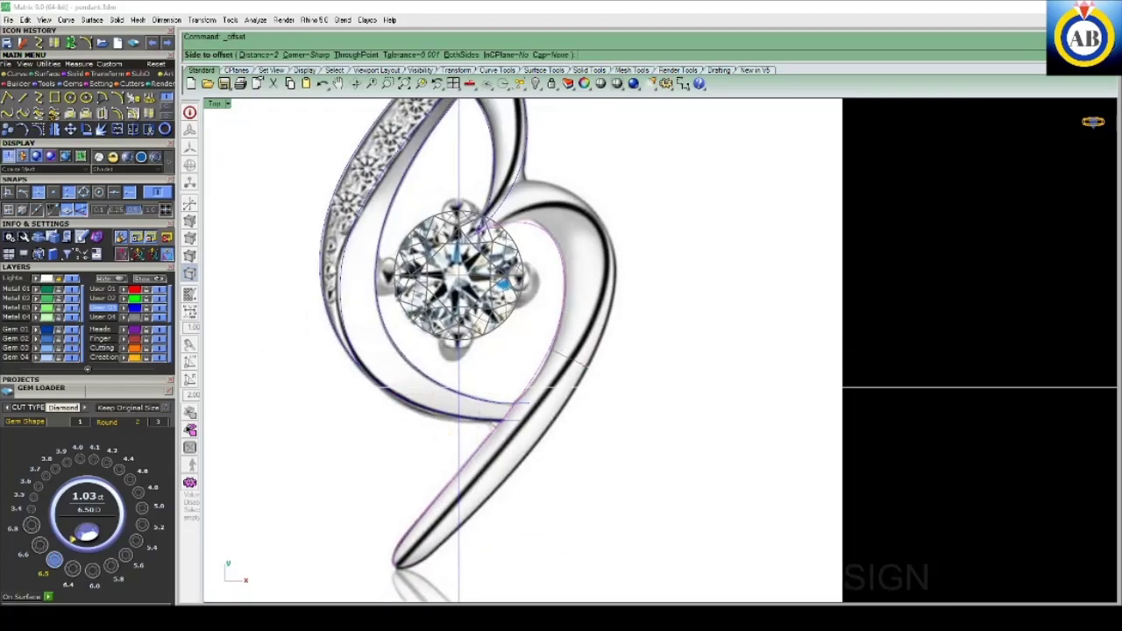
{"action": "left_click", "coordinate": [578, 359]}
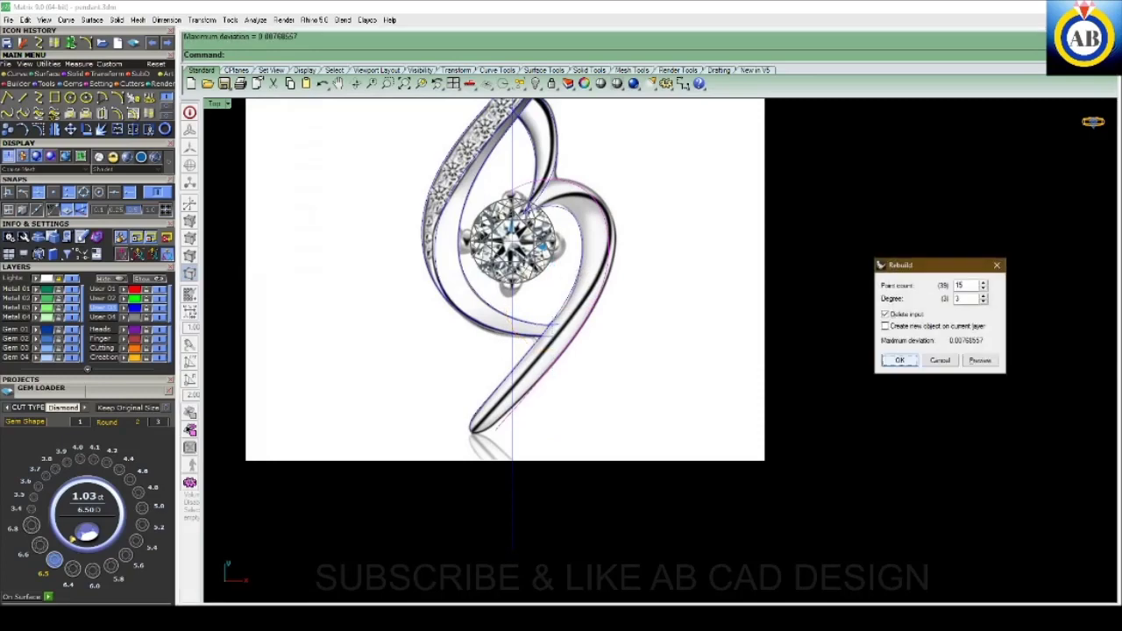
{"action": "key", "text": "Return"}
{"action": "key", "text": "Return"}
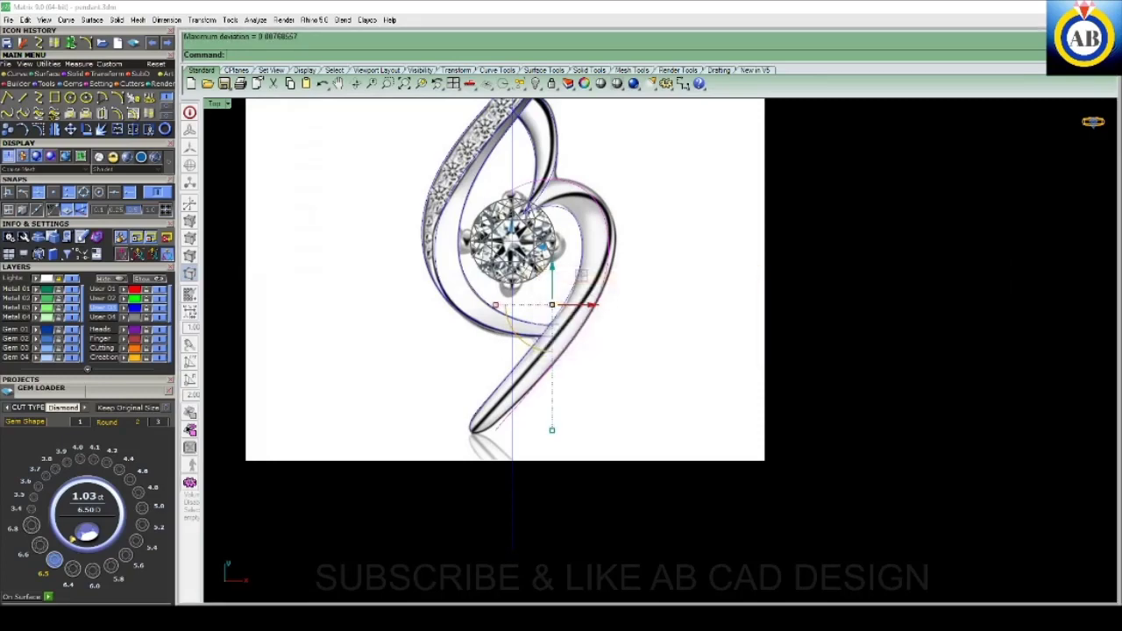
{"action": "scroll", "coordinate": [585, 235], "scroll_direction": "up", "scroll_amount": 3}
{"action": "scroll", "coordinate": [586, 235], "scroll_direction": "down", "scroll_amount": 2}
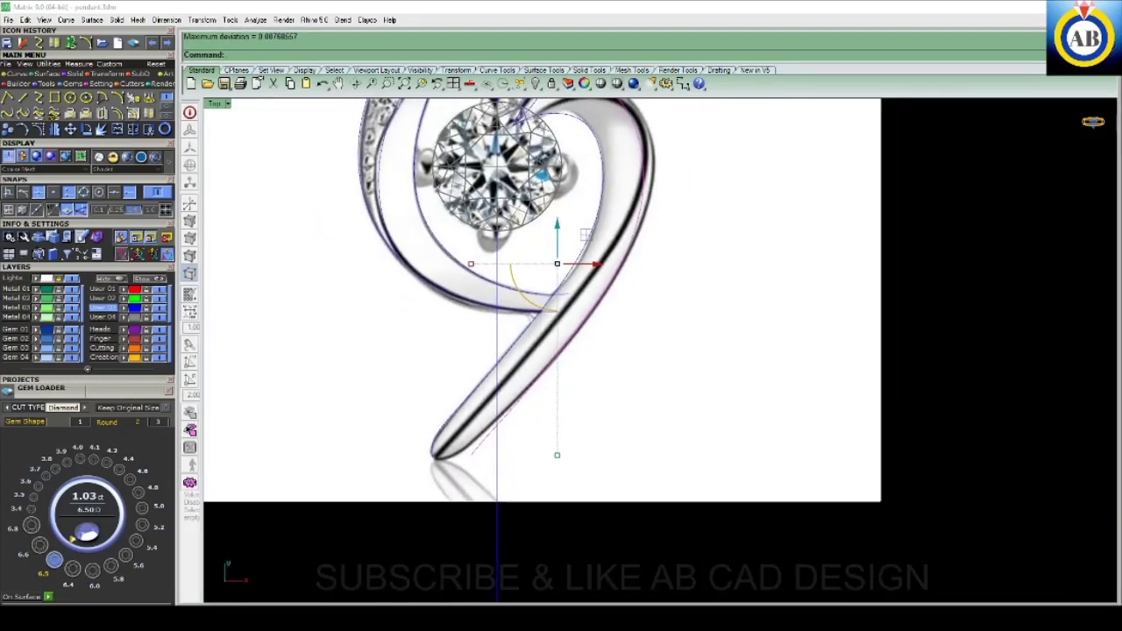
{"action": "key", "text": "F10"}
{"action": "scroll", "coordinate": [485, 447], "scroll_direction": "up", "scroll_amount": 3}
- Move the offset curve's end onto the pendant tip and fit the nearby points to the tail edge
{"action": "left_click", "coordinate": [498, 402]}
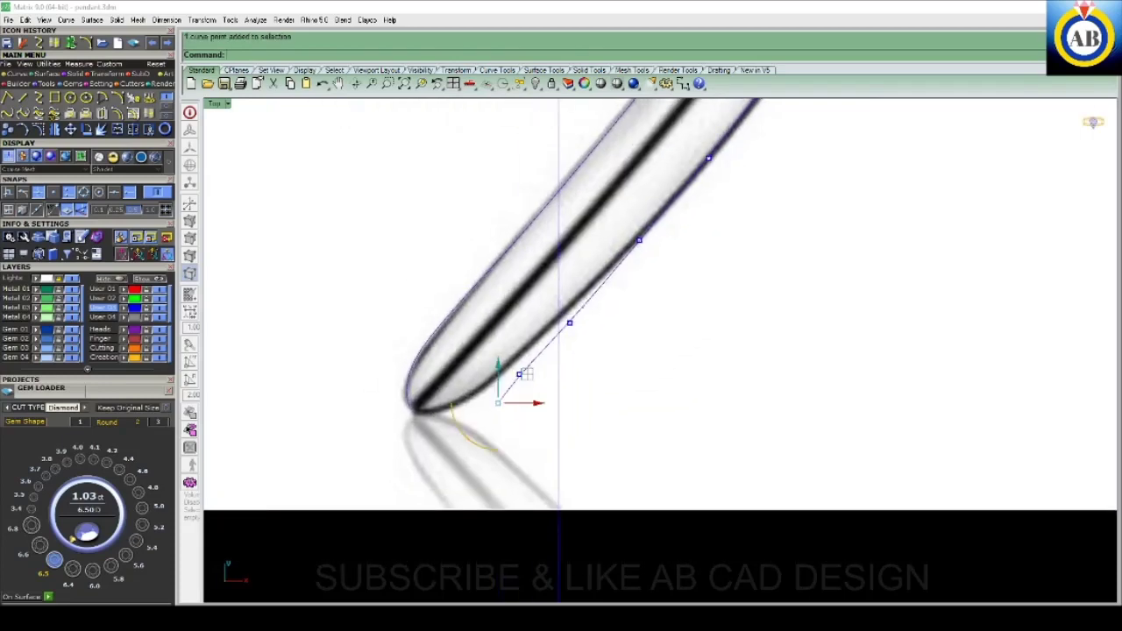
{"action": "left_click_drag", "start_coordinate": [498, 403], "coordinate": [410, 405]}
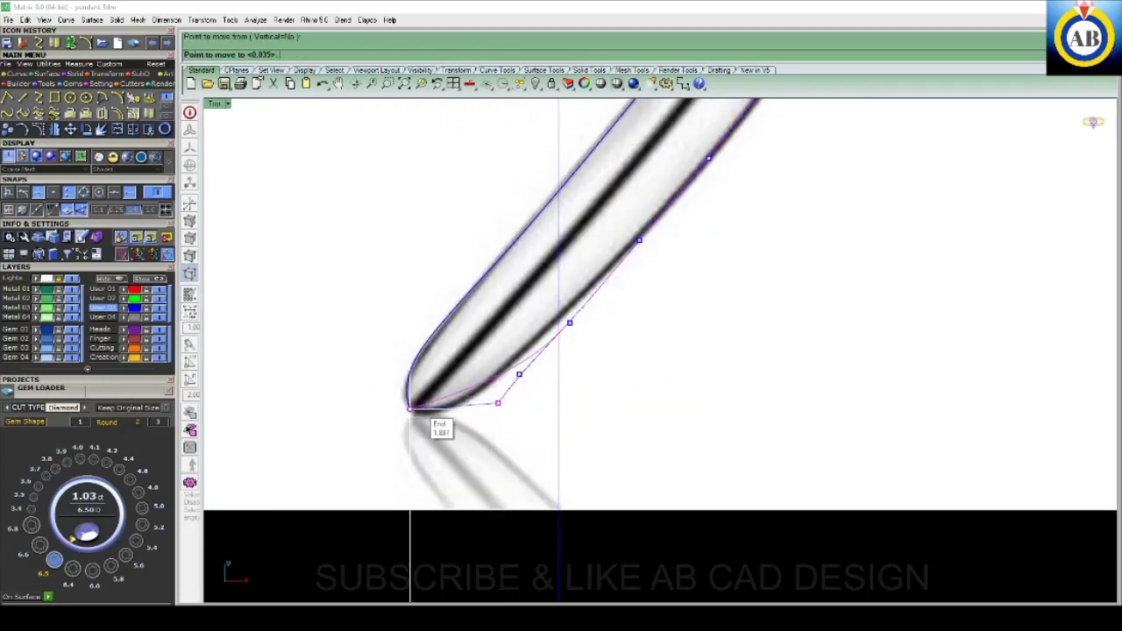
{"action": "left_click", "coordinate": [519, 374]}
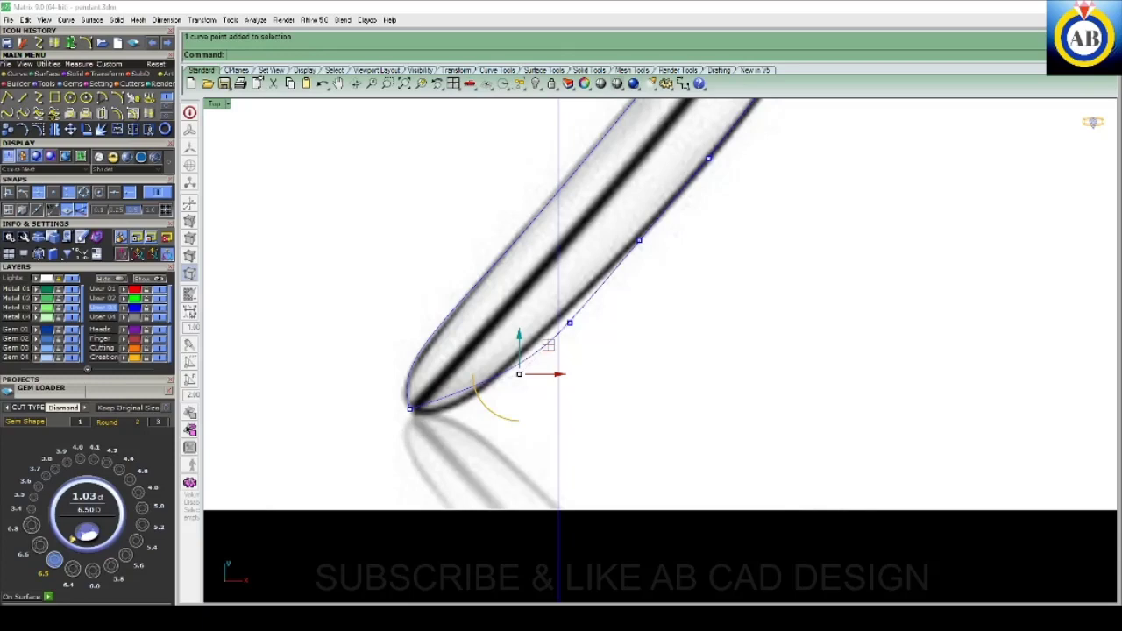
{"action": "left_click_drag", "start_coordinate": [548, 344], "coordinate": [481, 398]}
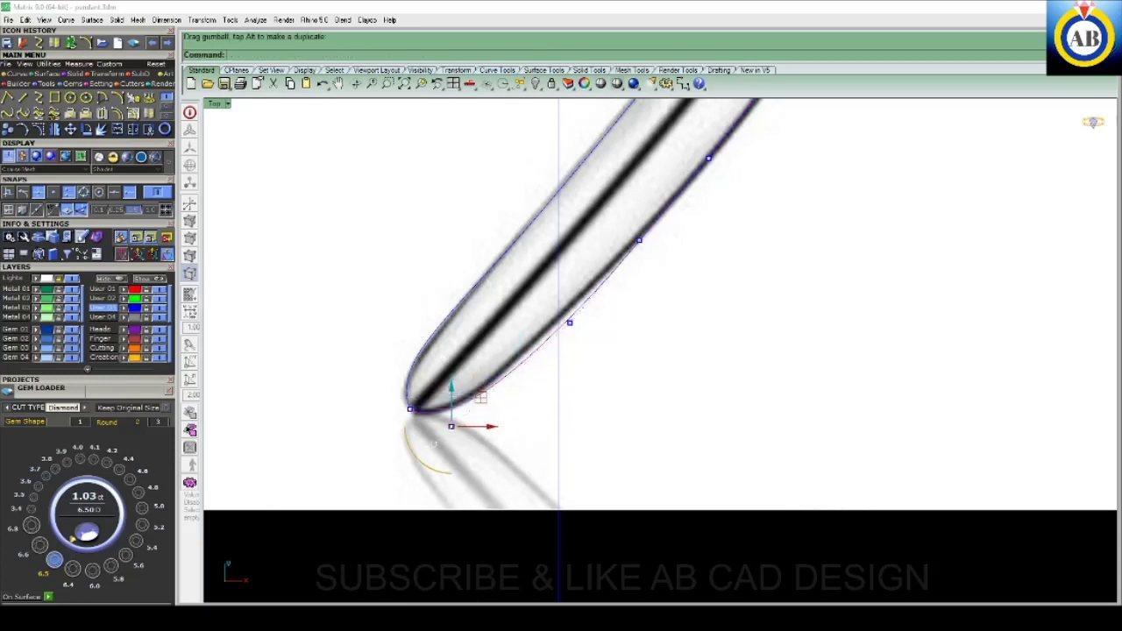
{"action": "left_click", "coordinate": [569, 322]}
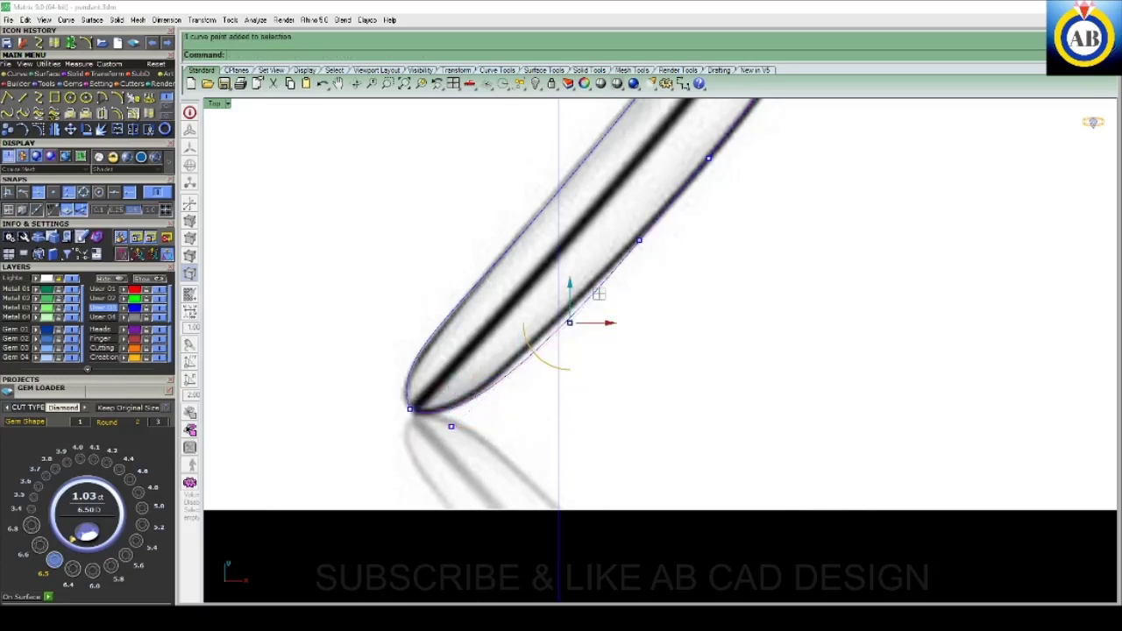
{"action": "left_click_drag", "start_coordinate": [569, 323], "coordinate": [541, 338]}
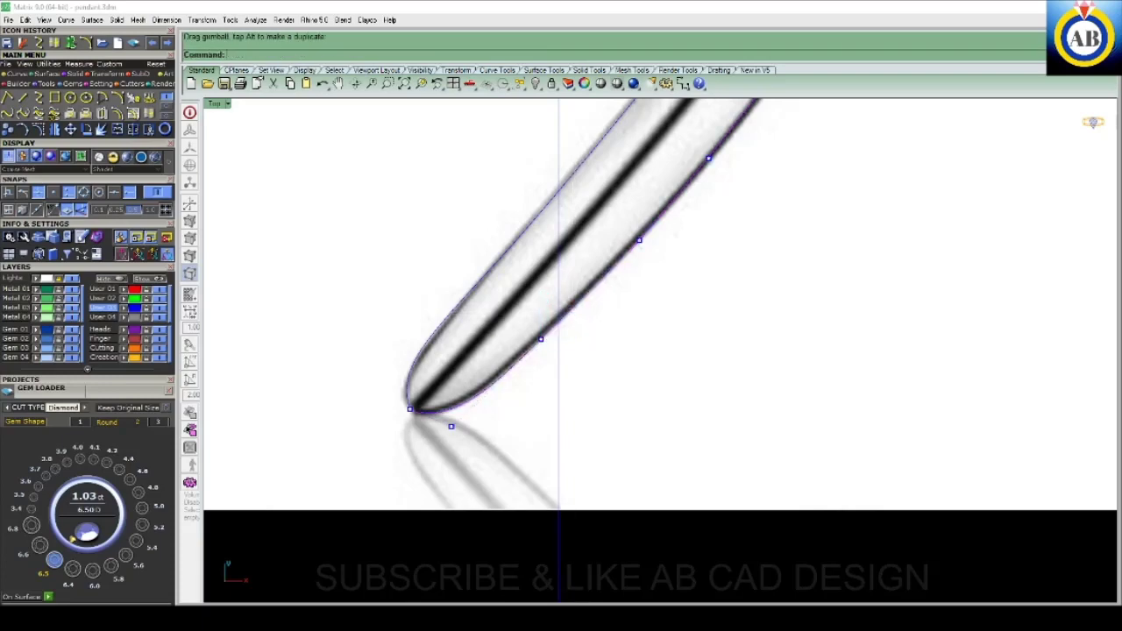
{"action": "scroll", "coordinate": [561, 351], "scroll_direction": "down", "scroll_amount": 3}
{"action": "scroll", "coordinate": [395, 307], "scroll_direction": "up", "scroll_amount": 4}
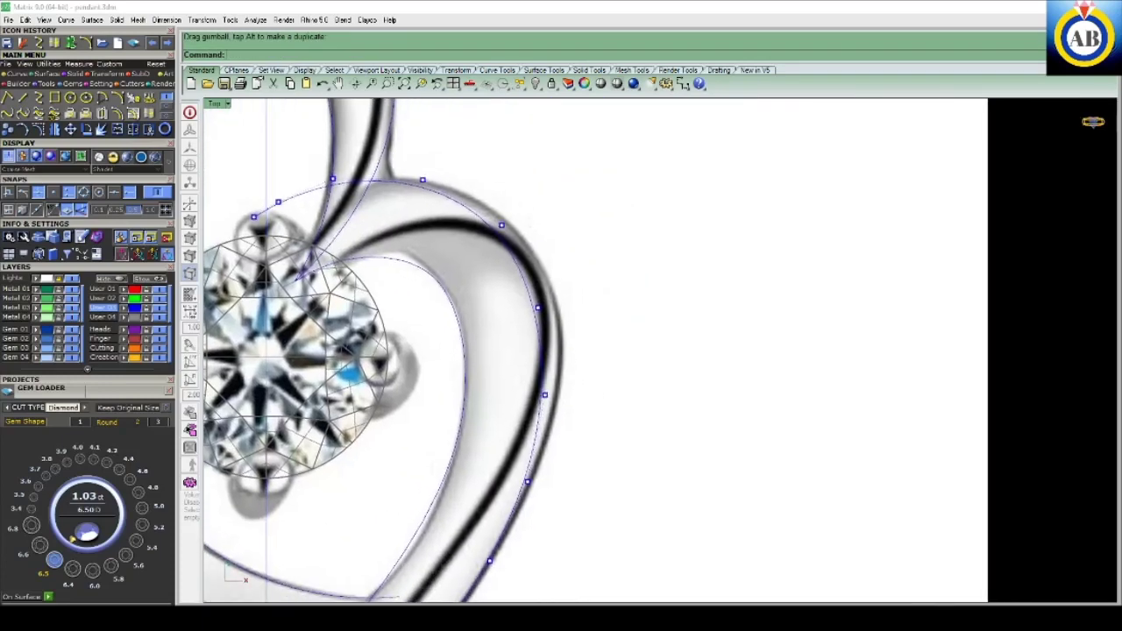
- Push the heart loop's right-side and upper-arc points outward to hug its outer edge
{"action": "left_click", "coordinate": [538, 306], "text": "shift"}
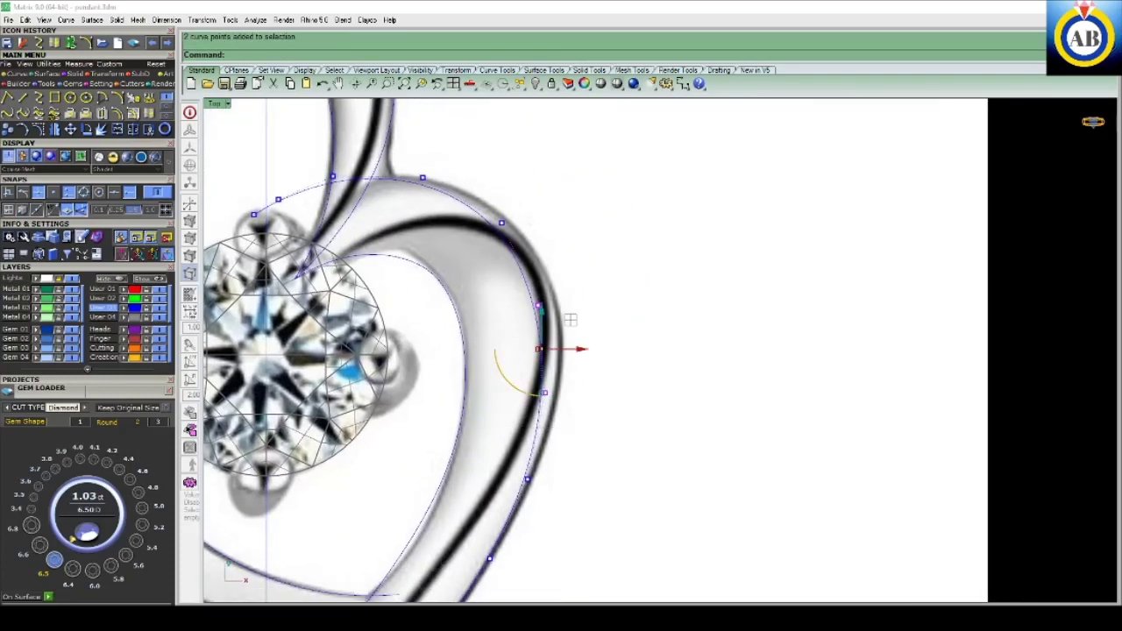
{"action": "left_click_drag", "start_coordinate": [578, 349], "coordinate": [603, 349]}
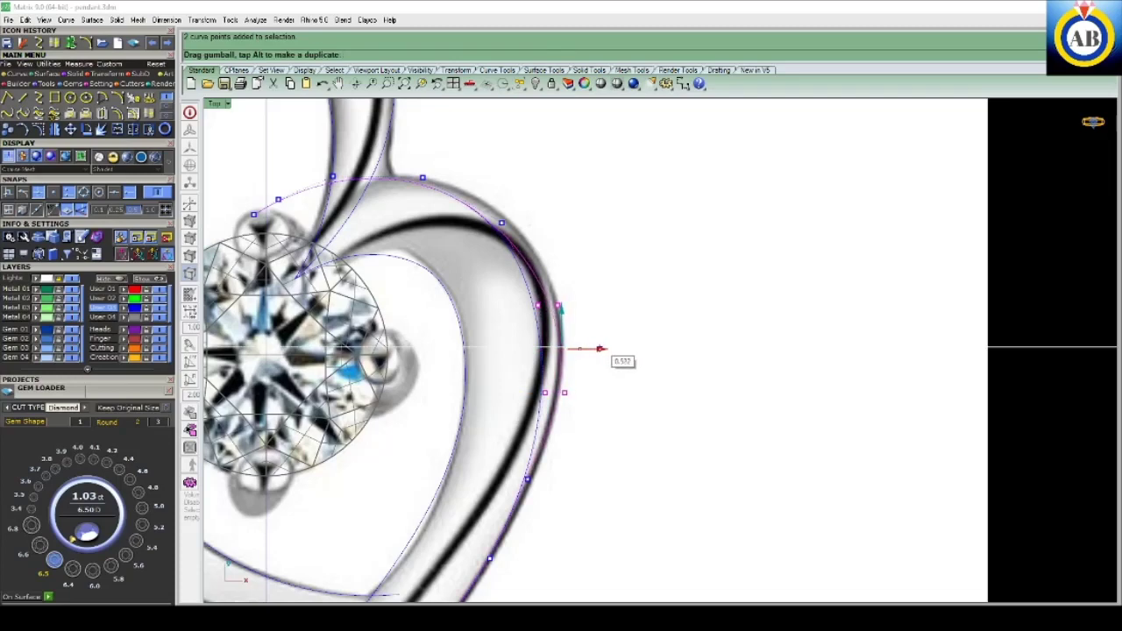
{"action": "right_click_drag", "start_coordinate": [540, 367], "coordinate": [524, 523]}
{"action": "left_click_drag", "start_coordinate": [476, 321], "coordinate": [531, 401]}
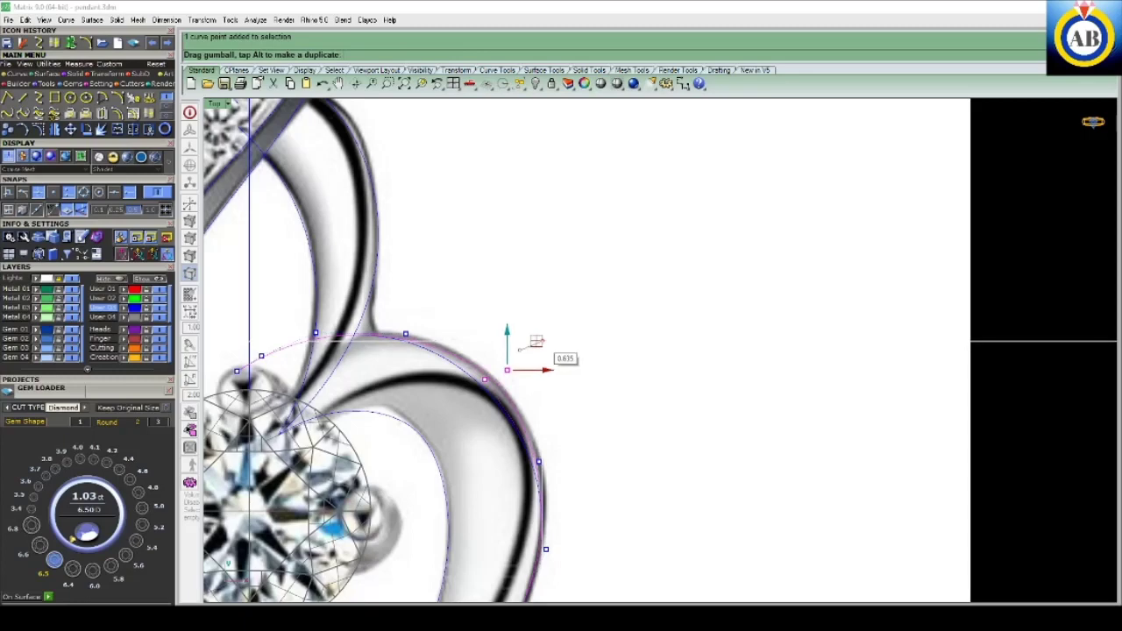
{"action": "right_click_drag", "start_coordinate": [540, 462], "coordinate": [545, 378]}
{"action": "left_click", "coordinate": [544, 377]}
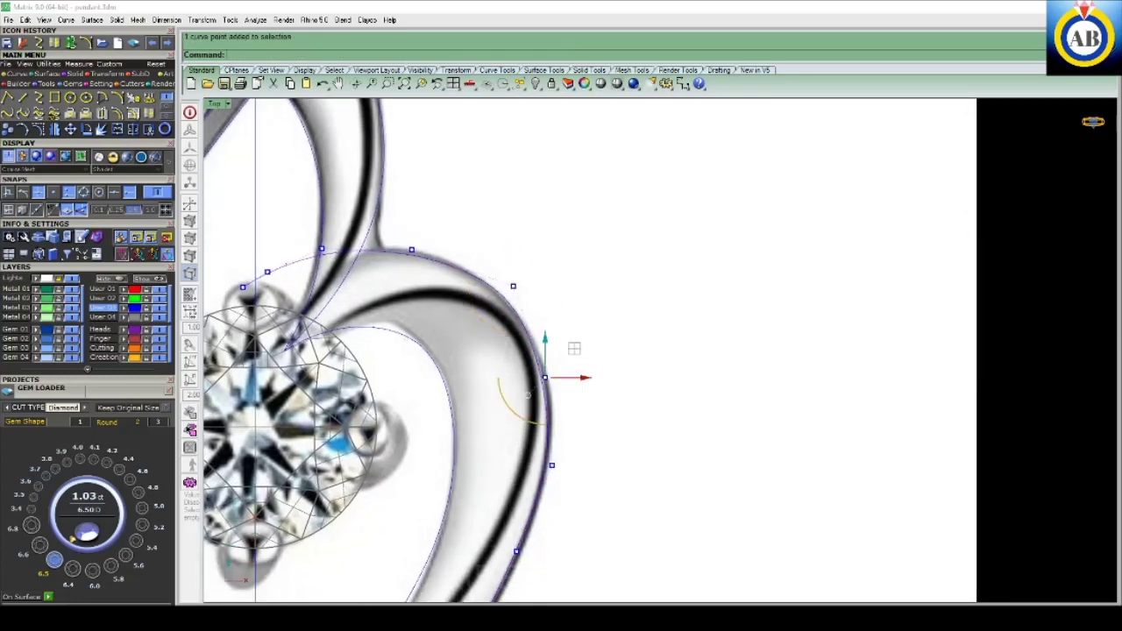
{"action": "left_click_drag", "start_coordinate": [574, 349], "coordinate": [582, 347]}
{"action": "scroll", "coordinate": [589, 351], "scroll_direction": "down", "scroll_amount": 3}
{"action": "scroll", "coordinate": [589, 350], "scroll_direction": "up", "scroll_amount": 4}
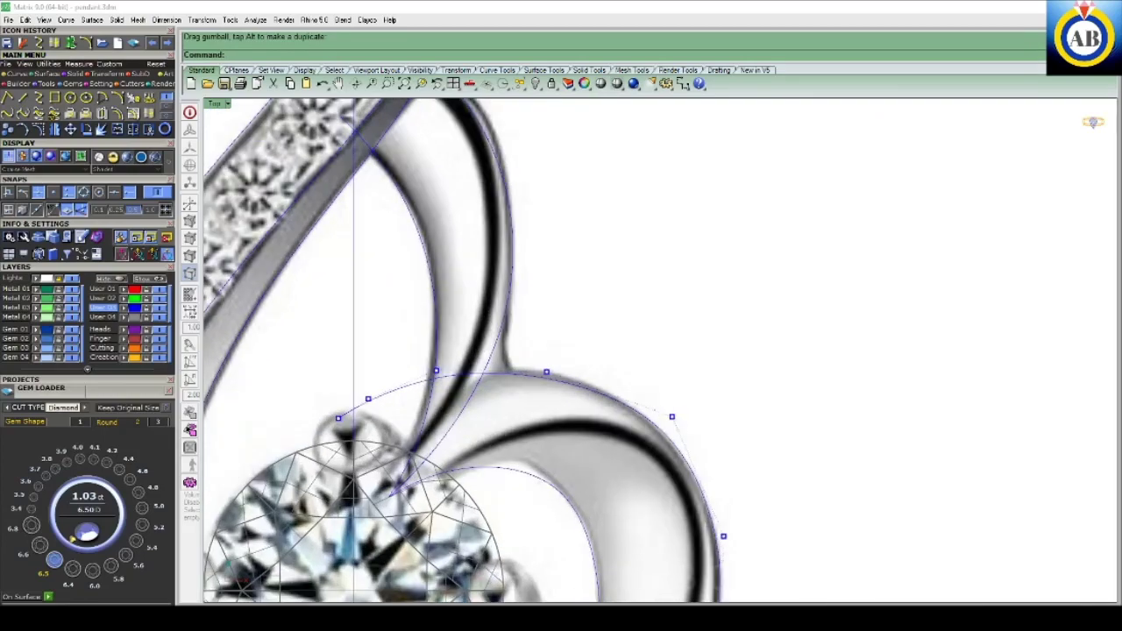
{"action": "scroll", "coordinate": [664, 212], "scroll_direction": "down", "scroll_amount": 3}
{"action": "scroll", "coordinate": [476, 272], "scroll_direction": "up", "scroll_amount": 3}
- Move the point at the arc's left end to a new position
{"action": "left_click_drag", "start_coordinate": [583, 347], "coordinate": [583, 347]}
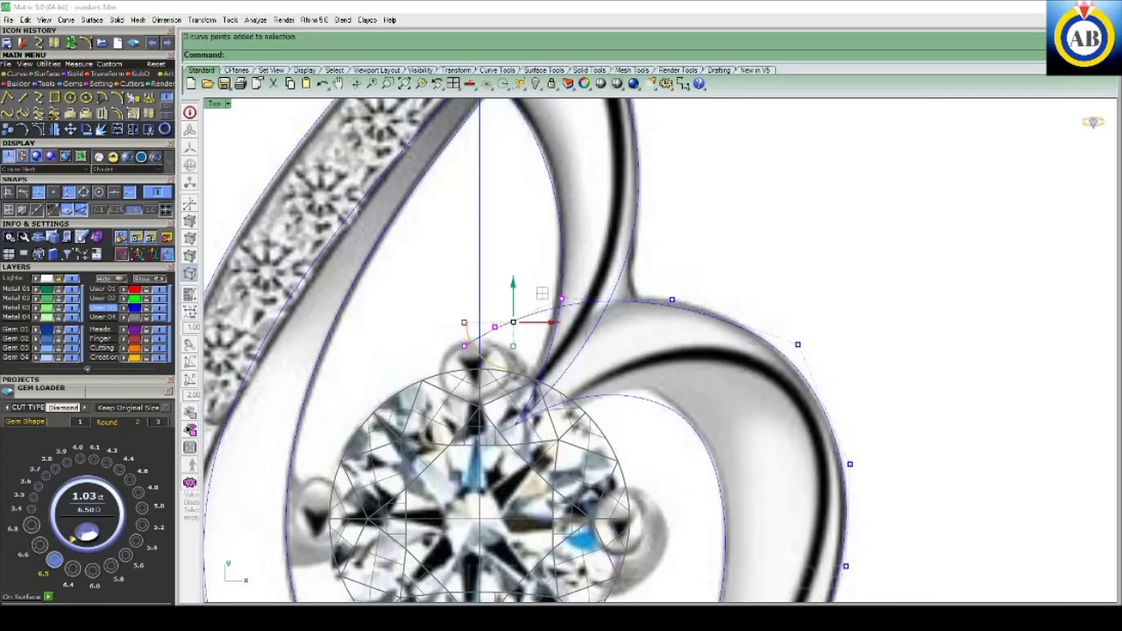
{"action": "key", "text": "Return"}
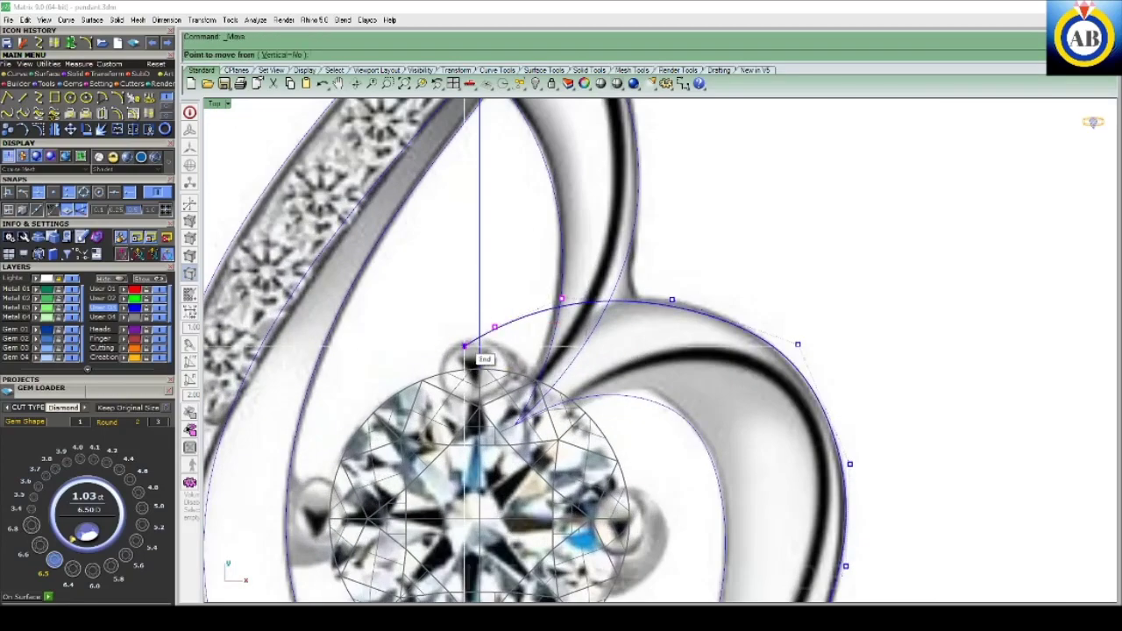
{"action": "left_click", "coordinate": [513, 322]}
{"action": "left_click", "coordinate": [522, 434]}
{"action": "scroll", "coordinate": [496, 419], "scroll_direction": "down", "scroll_amount": 3}
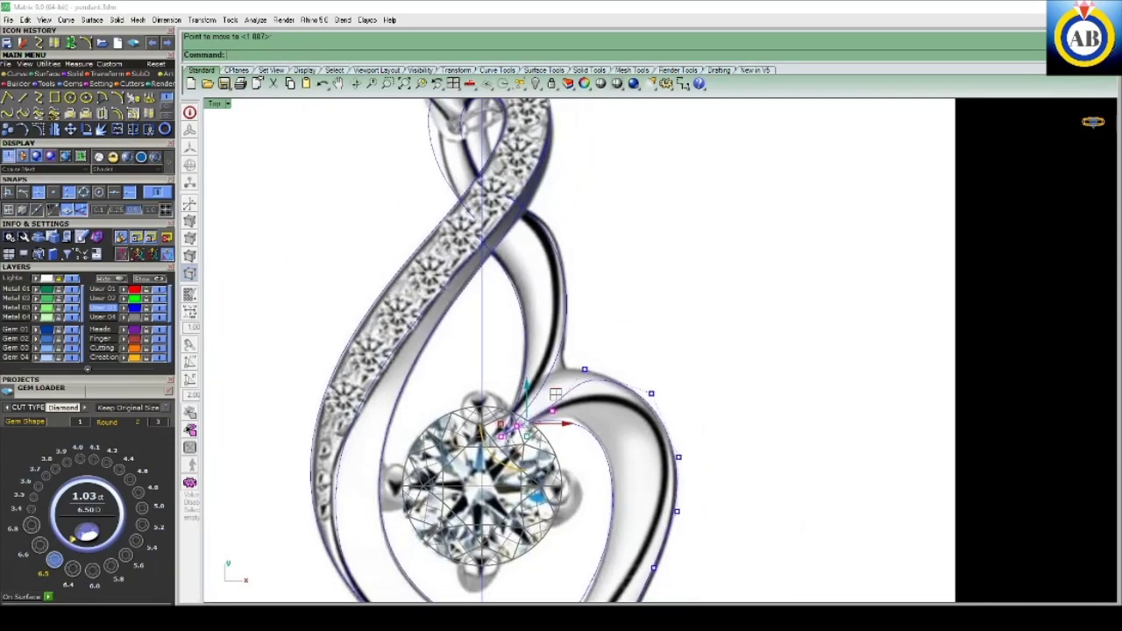
{"action": "scroll", "coordinate": [496, 419], "scroll_direction": "up", "scroll_amount": 4}
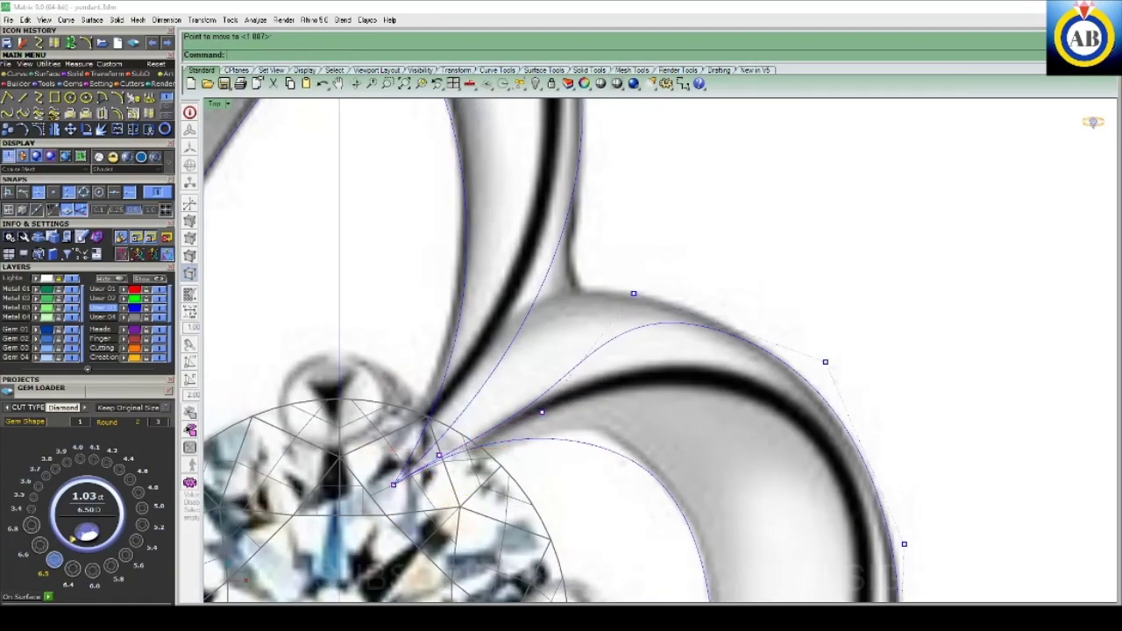
{"action": "scroll", "coordinate": [542, 411], "scroll_direction": "down", "scroll_amount": 3}
{"action": "scroll", "coordinate": [542, 412], "scroll_direction": "up", "scroll_amount": 4}
- Pull the swirl curve's control points near the gem upward to fit the arm
{"action": "left_click", "coordinate": [602, 382]}
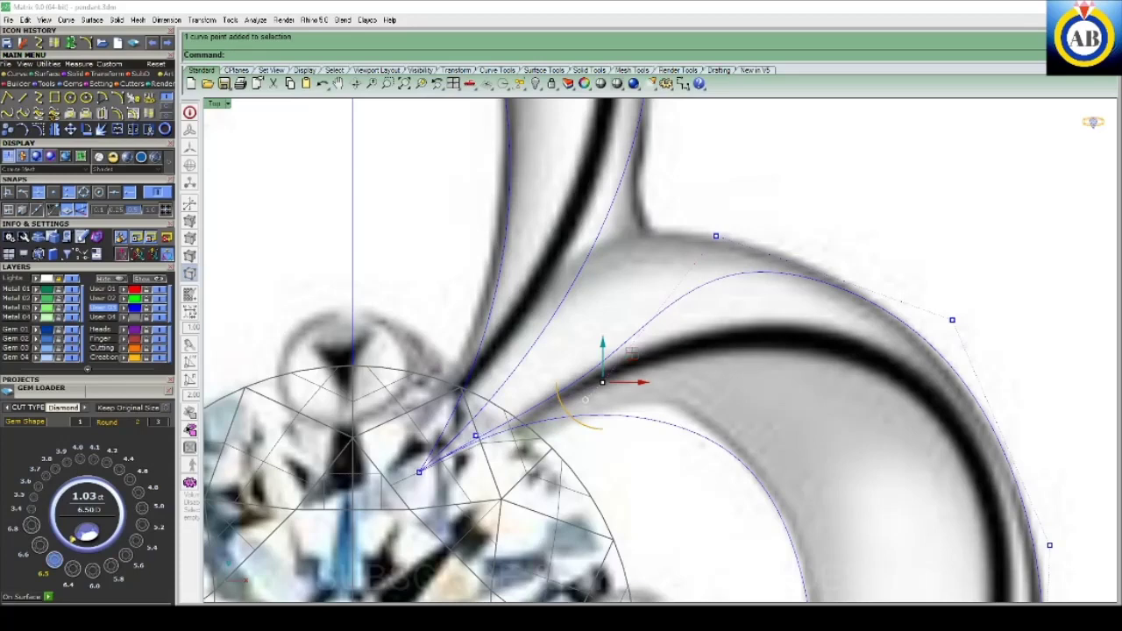
{"action": "left_click_drag", "start_coordinate": [602, 383], "coordinate": [546, 284]}
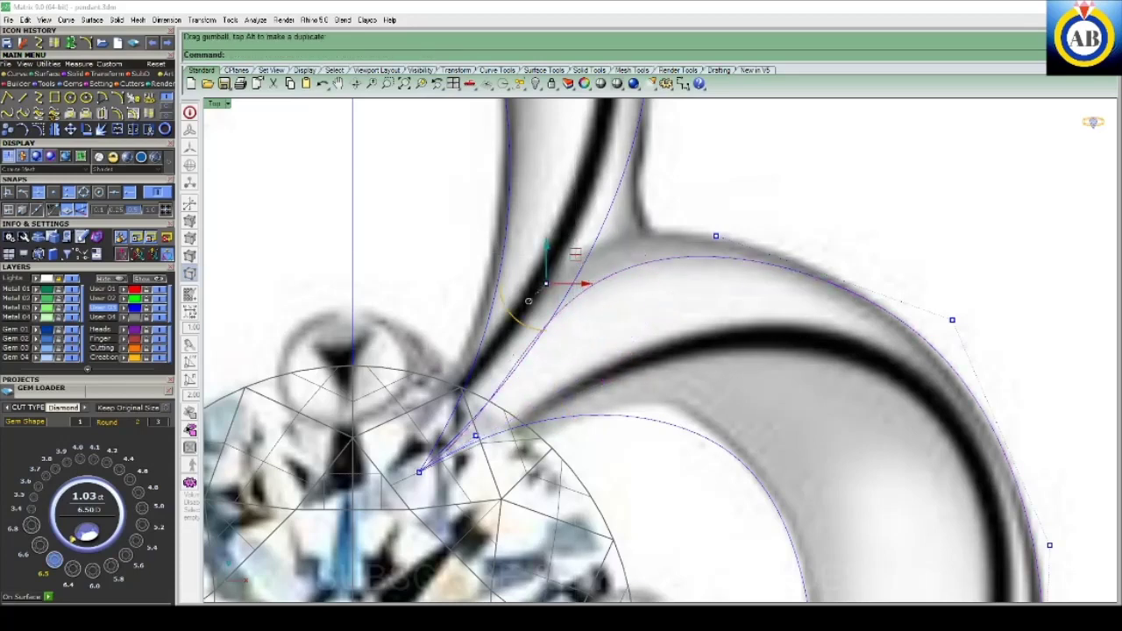
{"action": "left_click", "coordinate": [475, 435]}
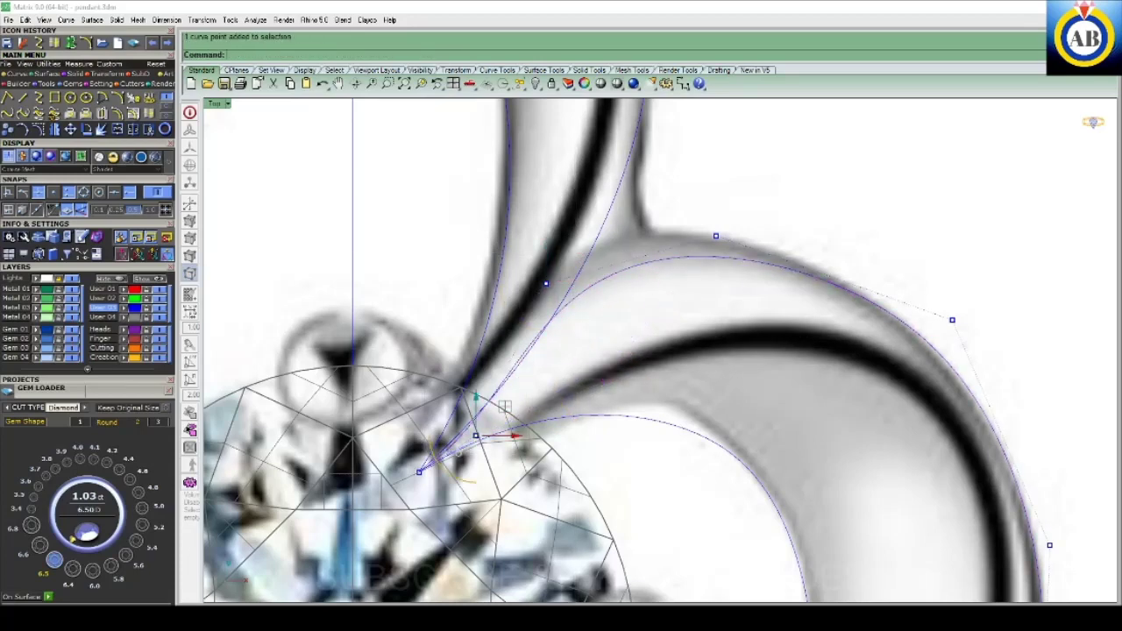
{"action": "left_click_drag", "start_coordinate": [475, 436], "coordinate": [473, 355]}
{"action": "right_click_drag", "start_coordinate": [474, 355], "coordinate": [412, 455]}
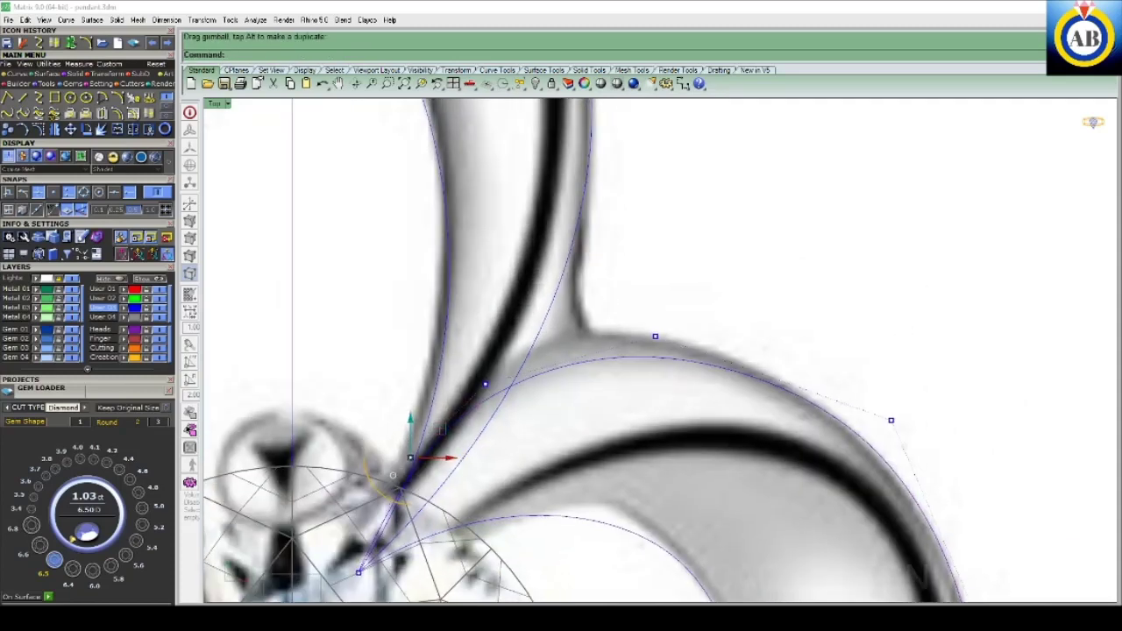
- Nudge the outer-arc and inner control points so the curve follows the reference arm
{"action": "left_click", "coordinate": [655, 336]}
{"action": "left_click_drag", "start_coordinate": [654, 336], "coordinate": [635, 307]}
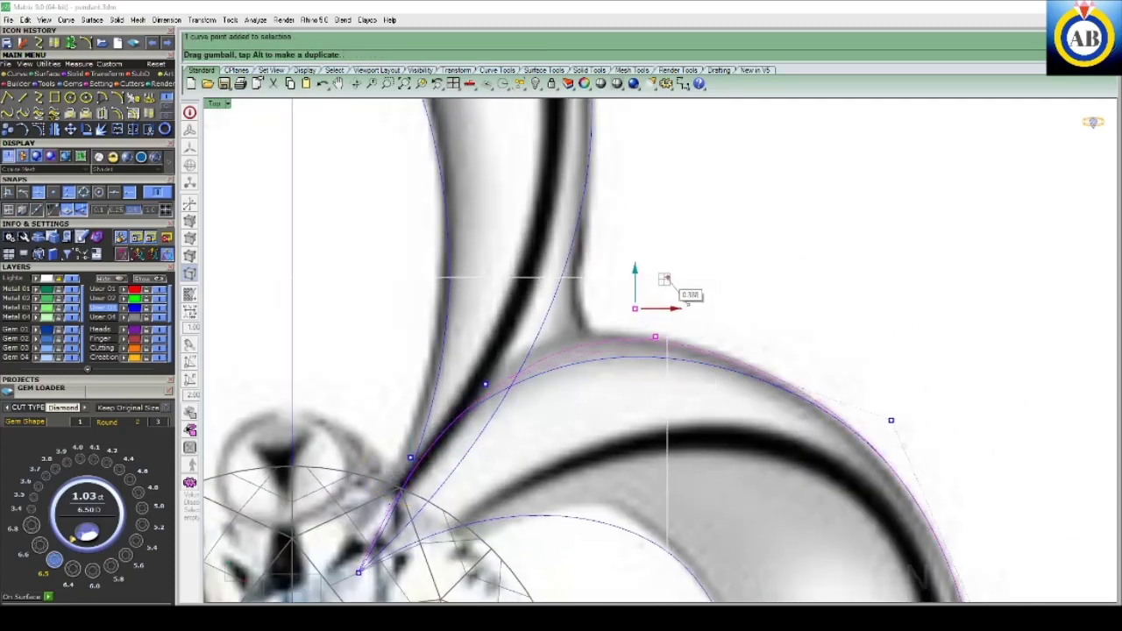
{"action": "left_click", "coordinate": [485, 383]}
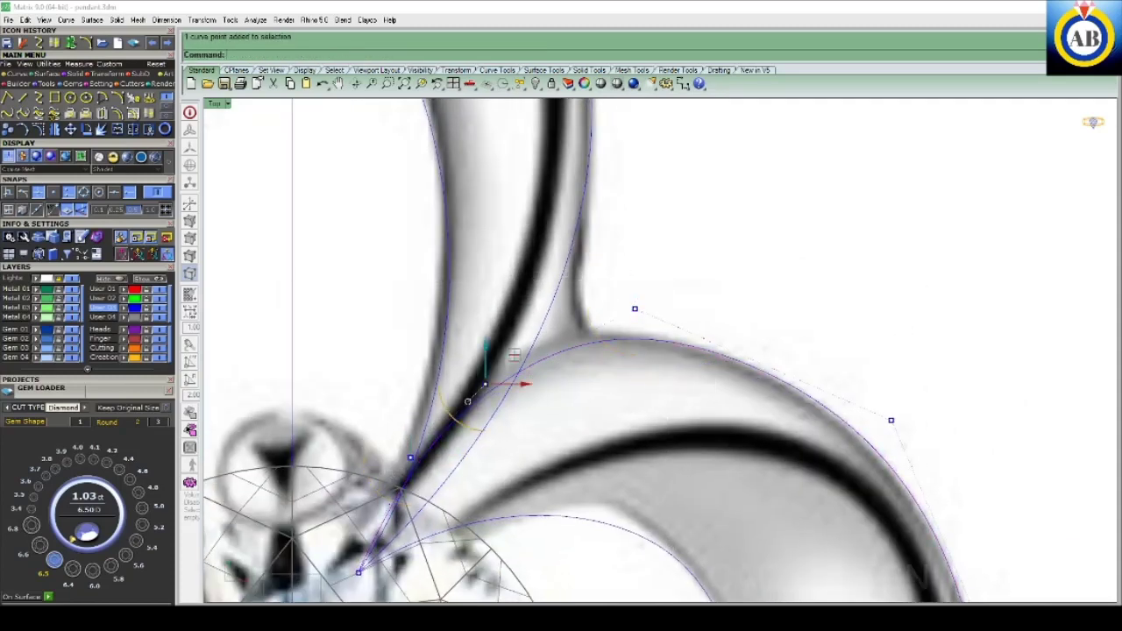
{"action": "left_click_drag", "start_coordinate": [514, 354], "coordinate": [526, 363]}
{"action": "scroll", "coordinate": [526, 363], "scroll_direction": "down", "scroll_amount": 5}
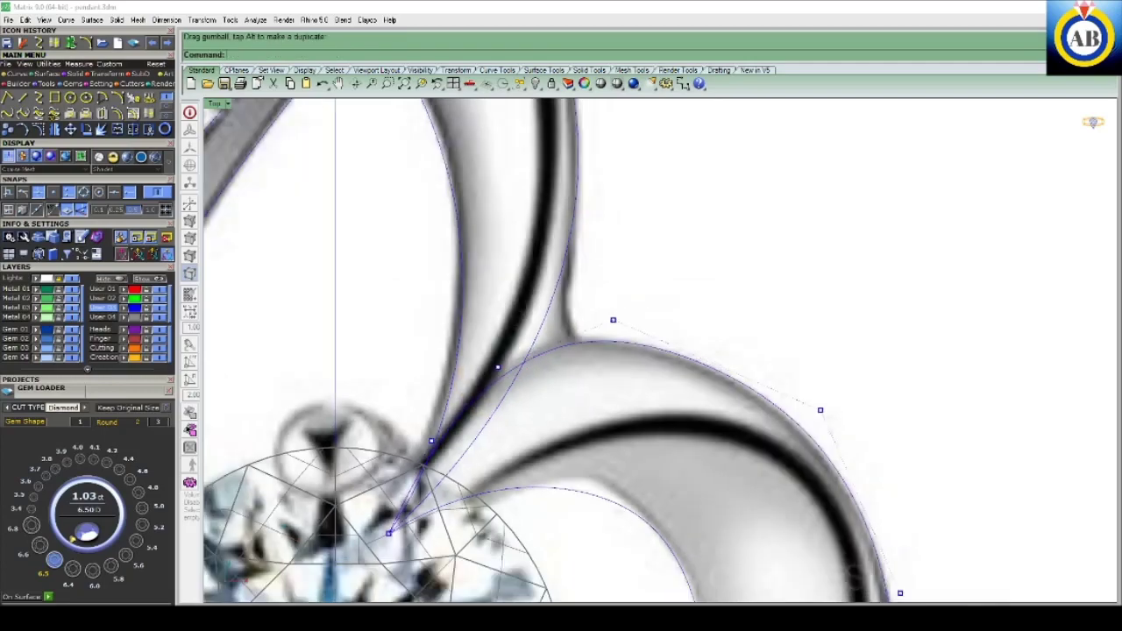
{"action": "scroll", "coordinate": [684, 114], "scroll_direction": "down", "scroll_amount": 3}
{"action": "scroll", "coordinate": [684, 114], "scroll_direction": "down", "scroll_amount": 2}
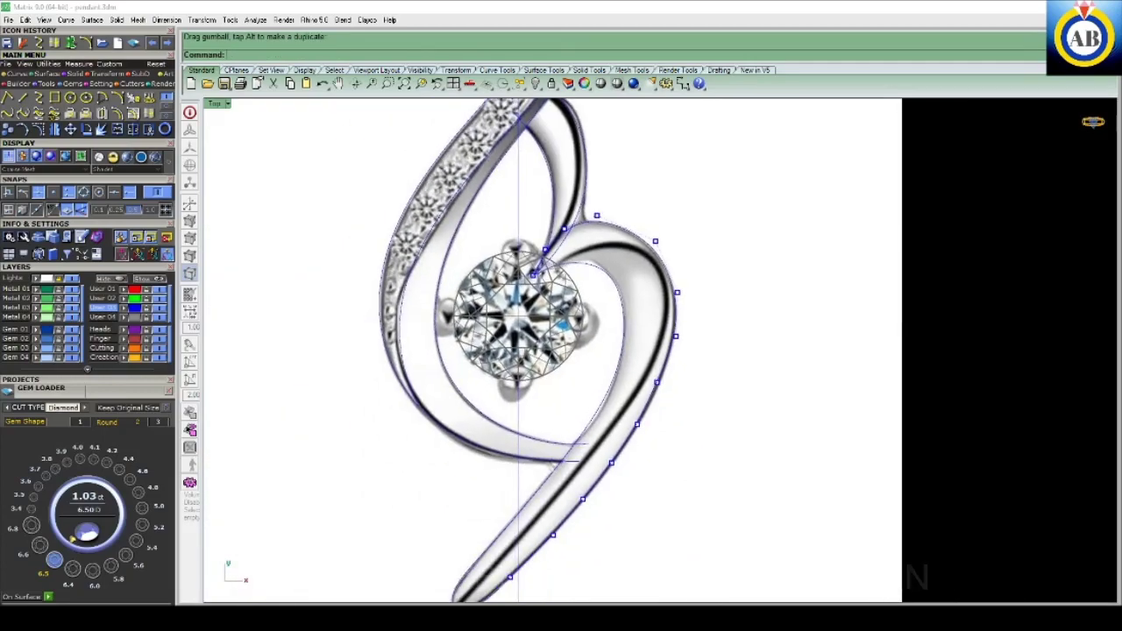
{"action": "scroll", "coordinate": [662, 365], "scroll_direction": "up", "scroll_amount": 3}
{"action": "scroll", "coordinate": [662, 365], "scroll_direction": "down", "scroll_amount": 3}
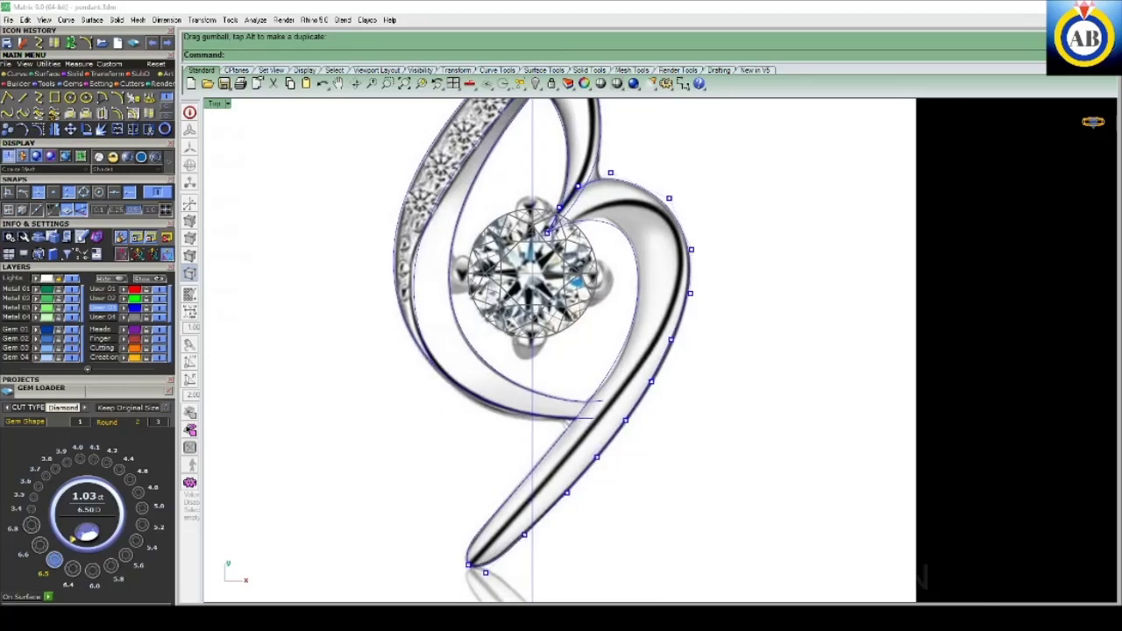
{"action": "left_click", "coordinate": [579, 402]}
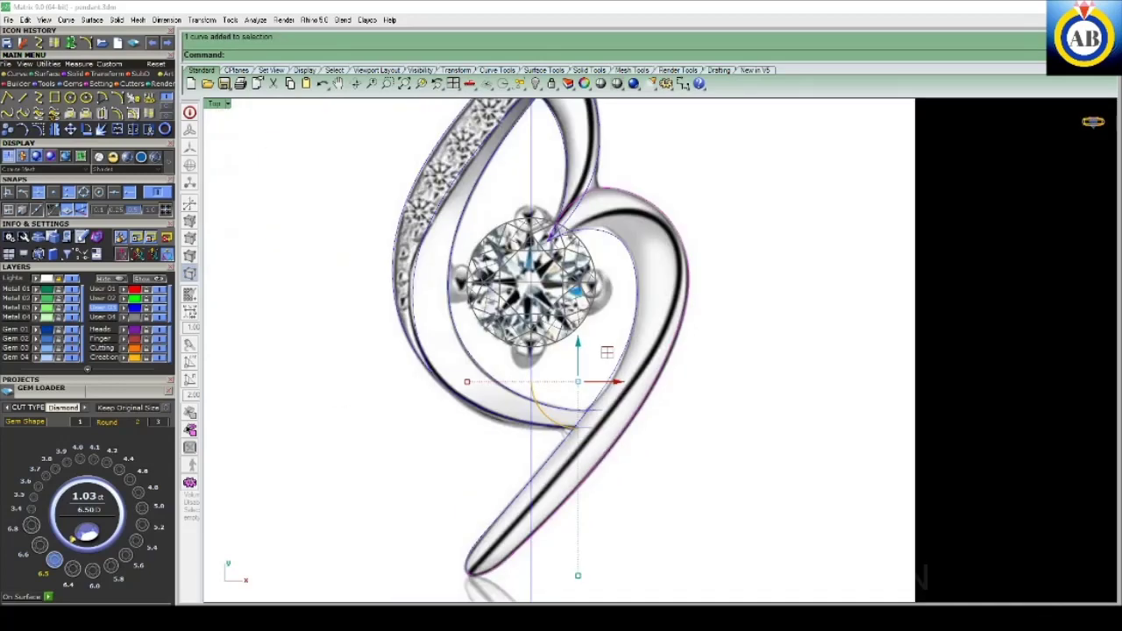
- Rebuild the swirl curve to 15 points at degree 3, zooming in to inspect the result
{"action": "type", "text": "Rebuild"}
{"action": "key", "text": "Return"}
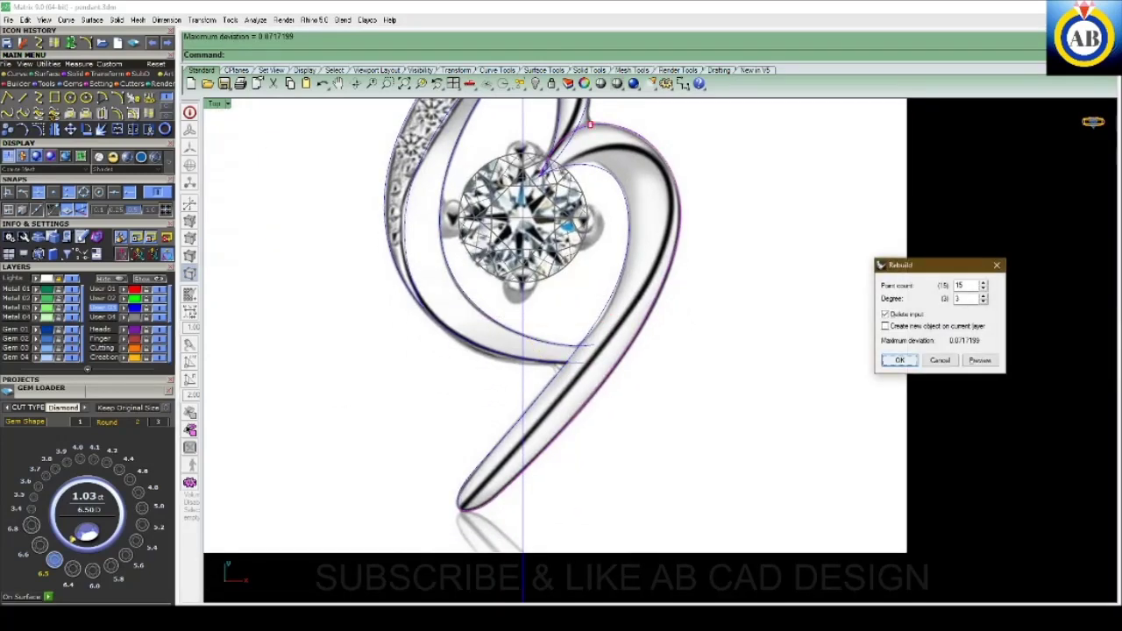
{"action": "scroll", "coordinate": [535, 499], "scroll_direction": "up", "scroll_amount": 3}
{"action": "scroll", "coordinate": [535, 499], "scroll_direction": "up", "scroll_amount": 2}
{"action": "scroll", "coordinate": [604, 526], "scroll_direction": "down", "scroll_amount": 2}
{"action": "scroll", "coordinate": [604, 526], "scroll_direction": "down", "scroll_amount": 2}
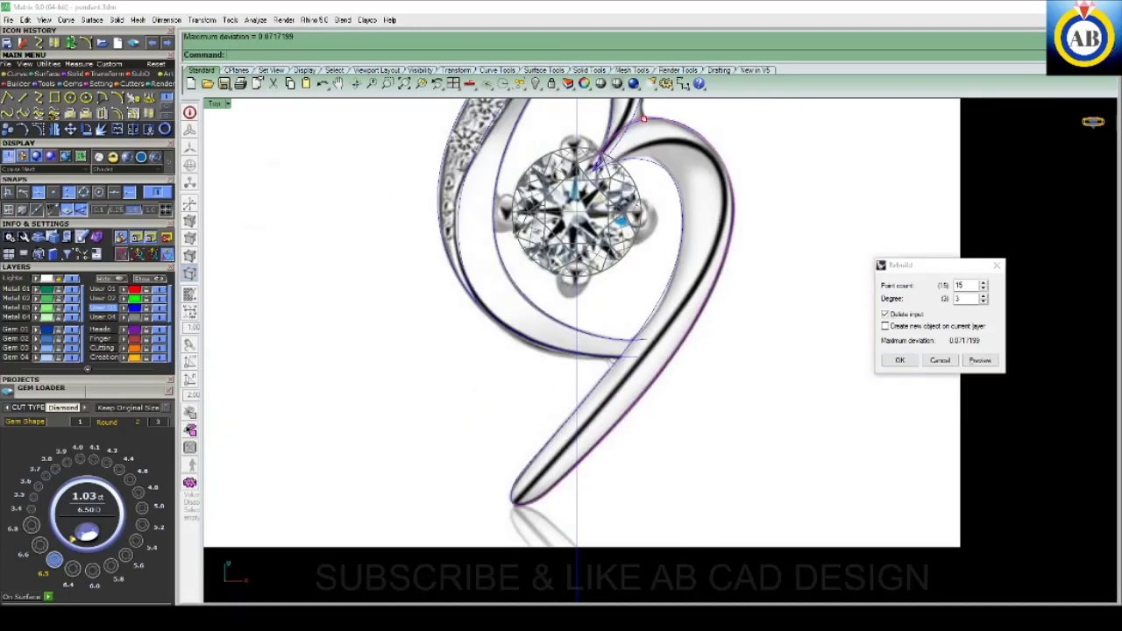
{"action": "scroll", "coordinate": [605, 526], "scroll_direction": "down", "scroll_amount": 1}
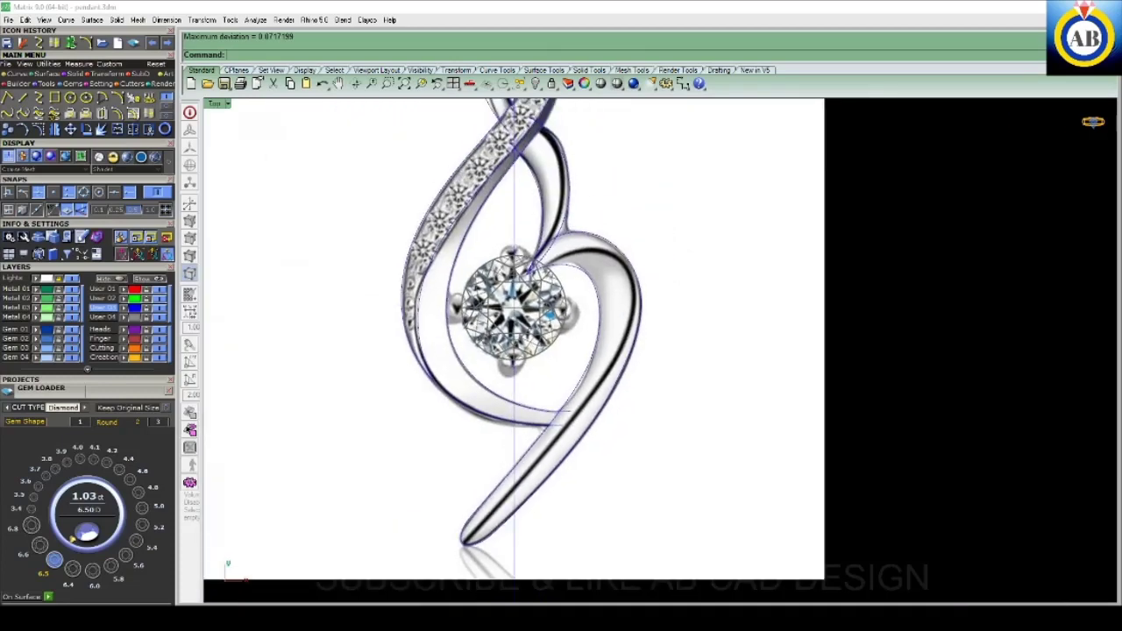
{"action": "scroll", "coordinate": [569, 222], "scroll_direction": "up", "scroll_amount": 3}
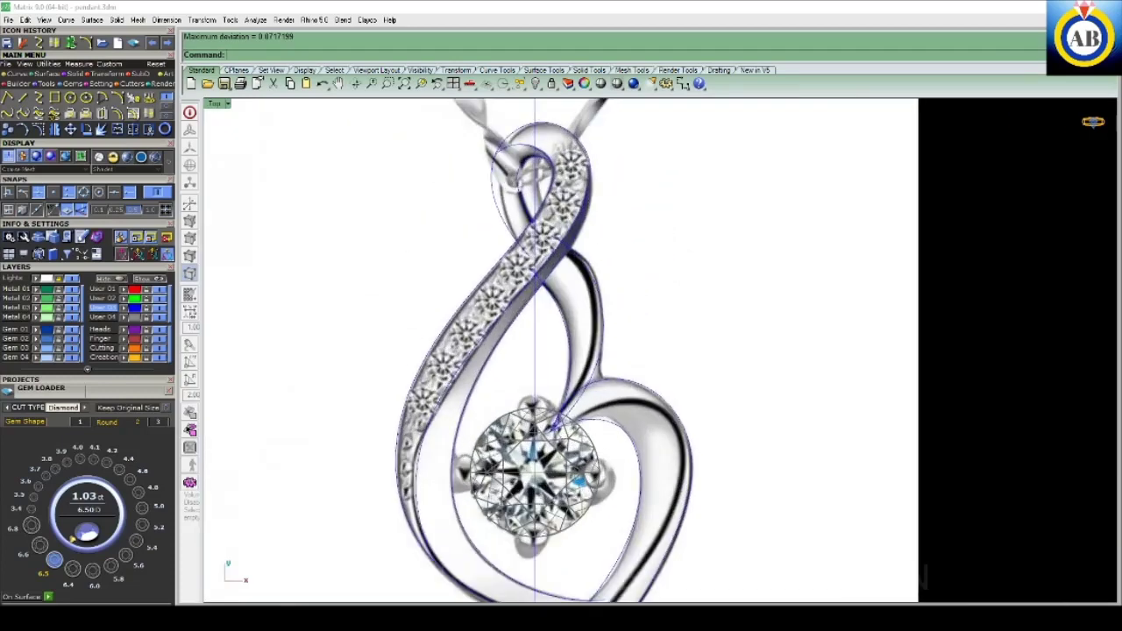
{"action": "scroll", "coordinate": [569, 222], "scroll_direction": "up", "scroll_amount": 2}
{"action": "scroll", "coordinate": [613, 255], "scroll_direction": "up", "scroll_amount": 2}
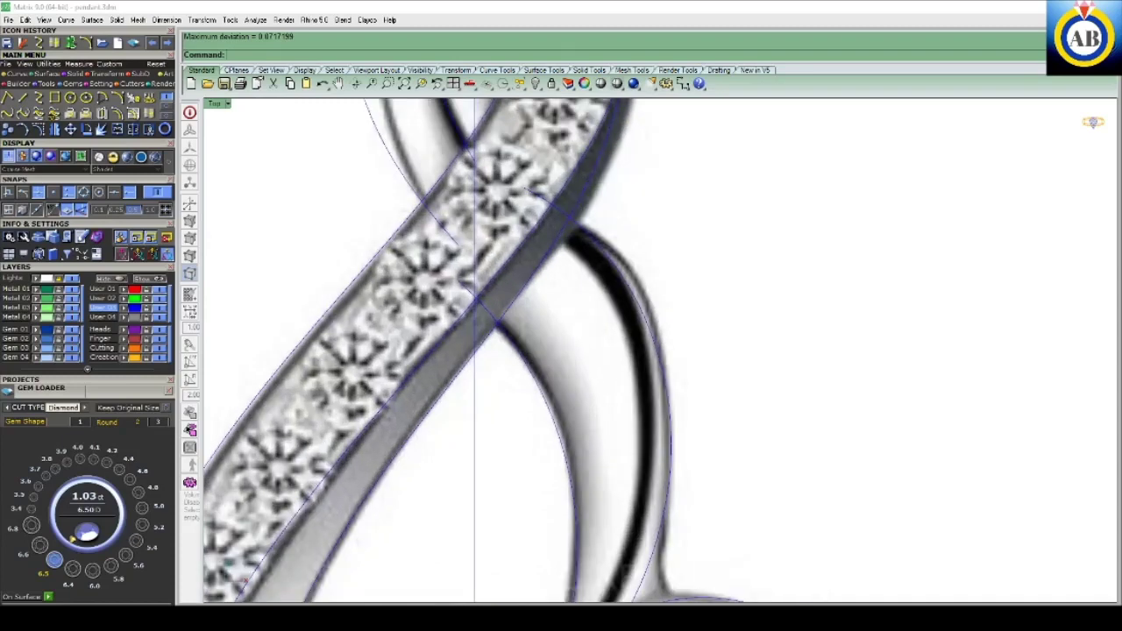
{"action": "scroll", "coordinate": [491, 350], "scroll_direction": "down", "scroll_amount": 3}
{"action": "scroll", "coordinate": [491, 350], "scroll_direction": "up", "scroll_amount": 2}
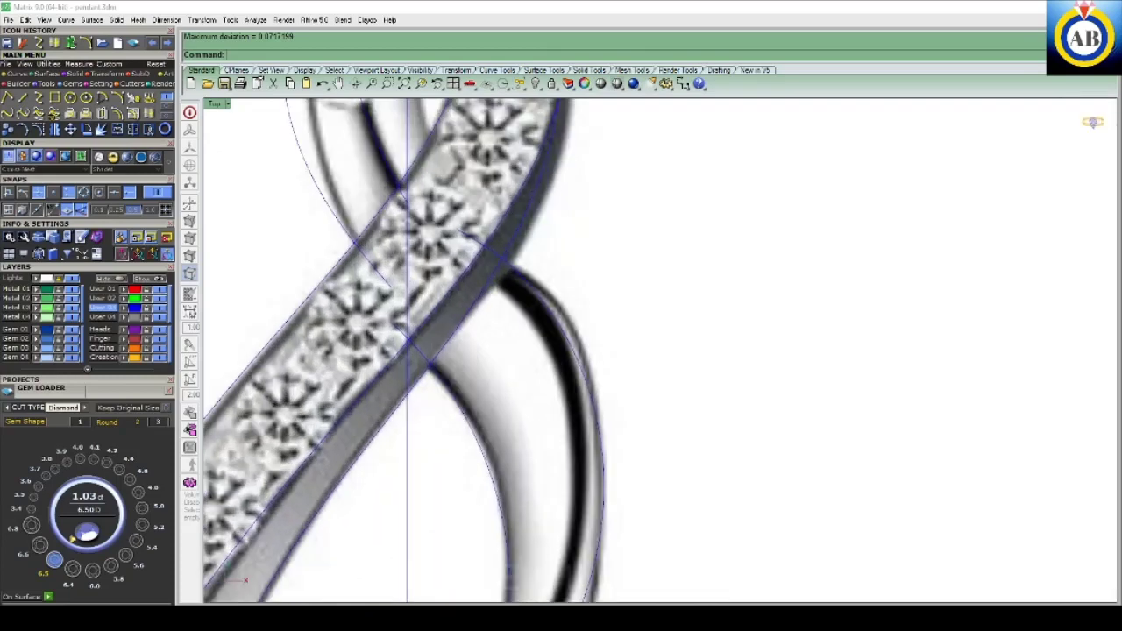
{"action": "scroll", "coordinate": [534, 351], "scroll_direction": "down", "scroll_amount": 3}
{"action": "scroll", "coordinate": [535, 350], "scroll_direction": "up", "scroll_amount": 3}
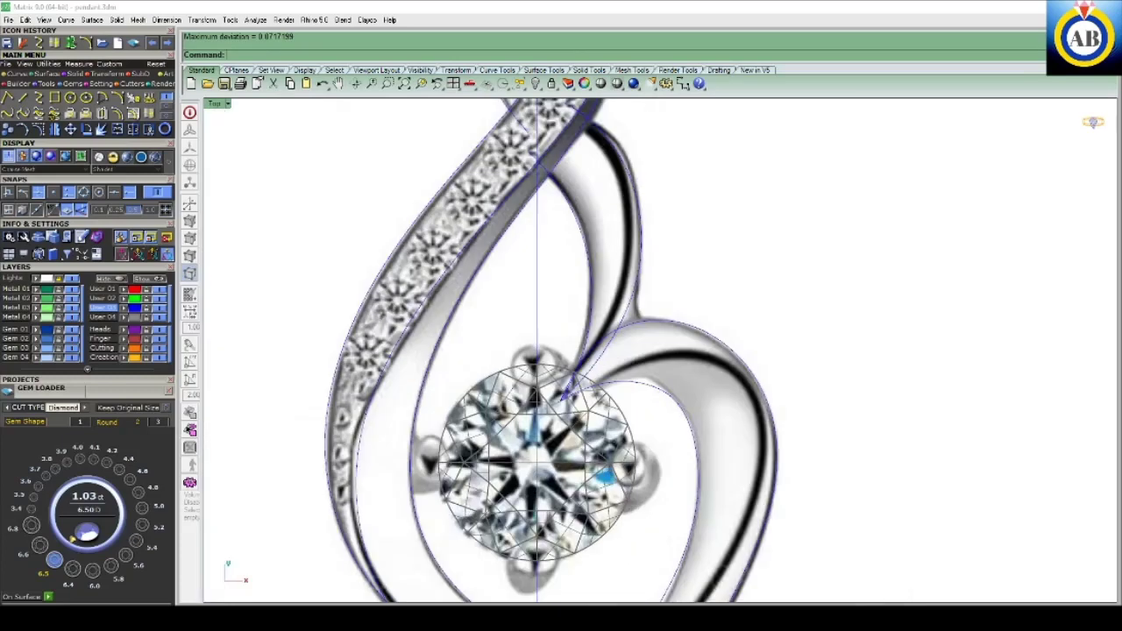
{"action": "scroll", "coordinate": [535, 350], "scroll_direction": "down", "scroll_amount": 3}
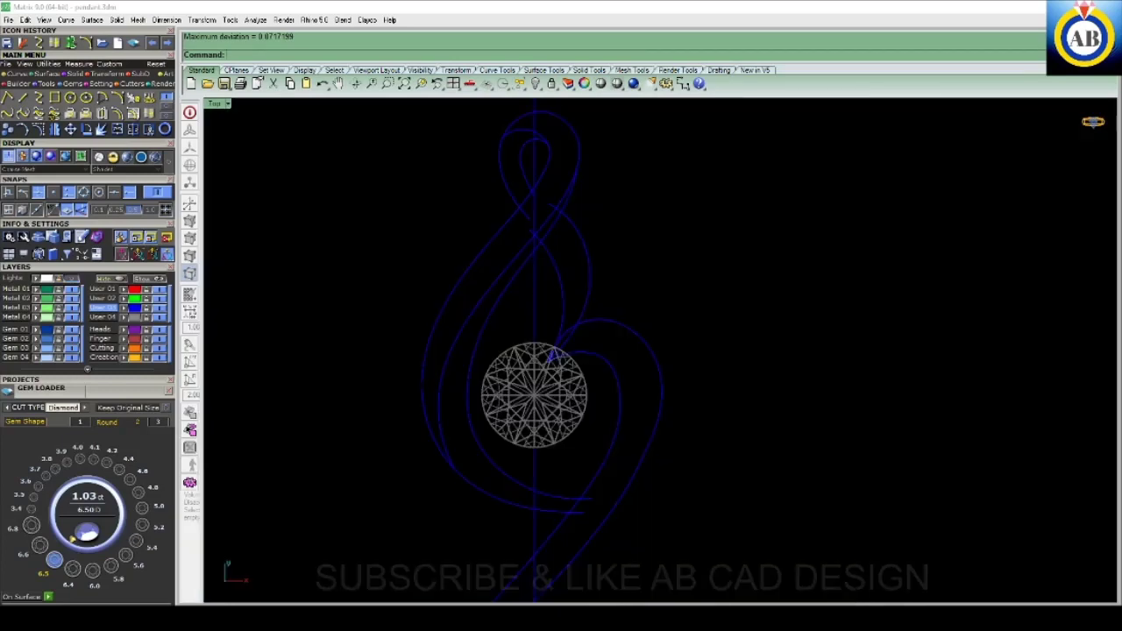
{"action": "scroll", "coordinate": [563, 359], "scroll_direction": "down", "scroll_amount": 2}
{"action": "scroll", "coordinate": [564, 360], "scroll_direction": "down", "scroll_amount": 1}
- Zoom and pan to frame the swirl curves and the gem
{"action": "scroll", "coordinate": [564, 359], "scroll_direction": "down", "scroll_amount": 1}
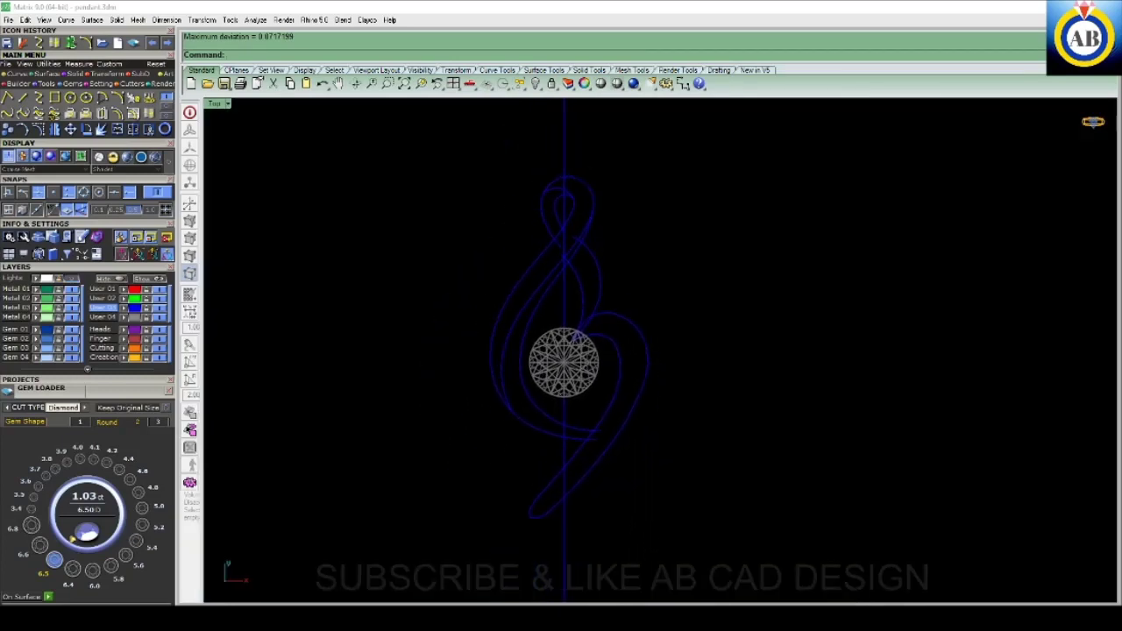
{"action": "scroll", "coordinate": [601, 303], "scroll_direction": "up", "scroll_amount": 3}
{"action": "scroll", "coordinate": [736, 351], "scroll_direction": "down", "scroll_amount": 2}
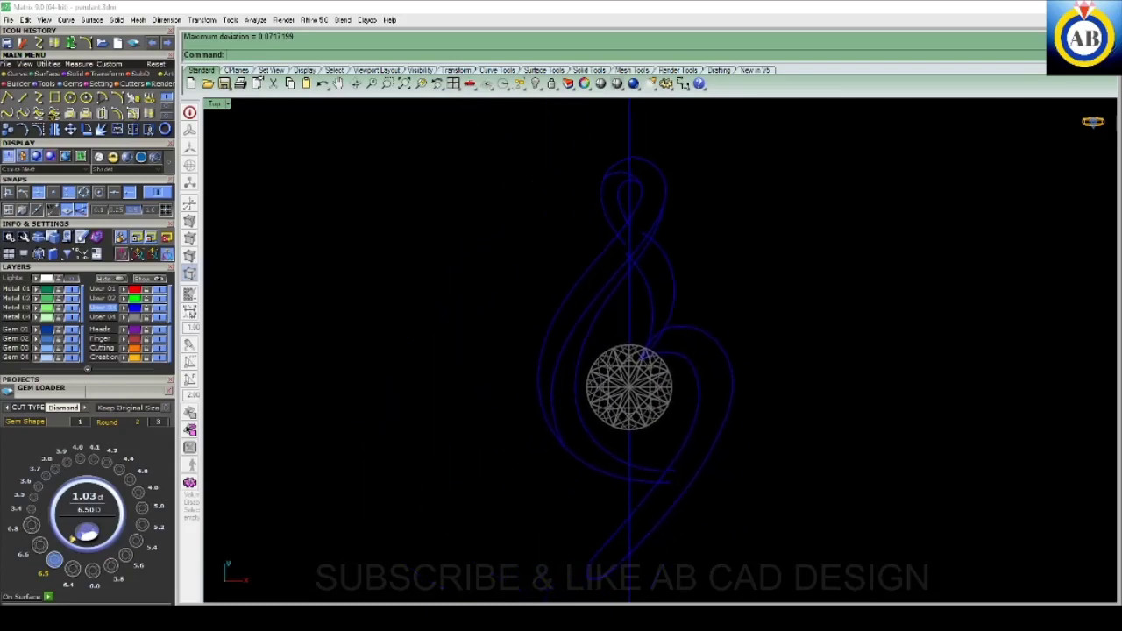
{"action": "scroll", "coordinate": [737, 351], "scroll_direction": "up", "scroll_amount": 1}
{"action": "scroll", "coordinate": [737, 351], "scroll_direction": "down", "scroll_amount": 1}
{"action": "mouse_move", "coordinate": [580, 396]}
{"action": "right_mouse_down"}
{"action": "mouse_move", "coordinate": [541, 449]}
{"action": "mouse_move", "coordinate": [579, 395]}
{"action": "mouse_move", "coordinate": [554, 407]}
{"action": "right_mouse_up"}
{"action": "scroll", "coordinate": [563, 401], "scroll_direction": "up", "scroll_amount": 2}
{"action": "scroll", "coordinate": [556, 396], "scroll_direction": "down", "scroll_amount": 2}
- Unlock the gem in a maximized Perspective view, then return to a maximized Top view
{"action": "left_click", "coordinate": [1093, 122]}
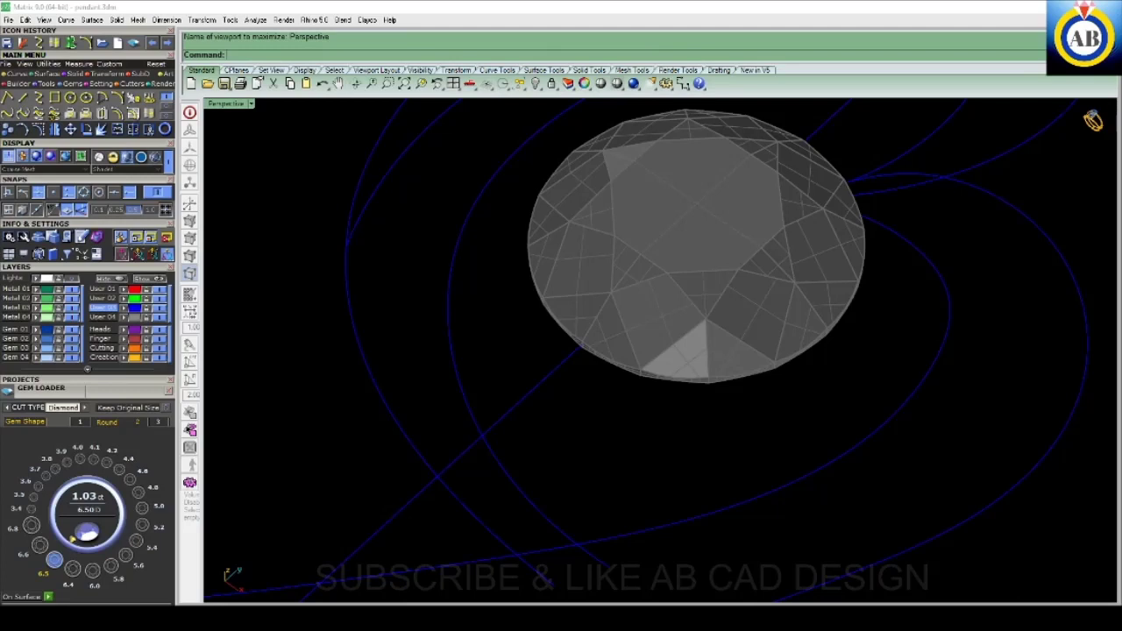
{"action": "scroll", "coordinate": [761, 564], "scroll_direction": "down", "scroll_amount": 4}
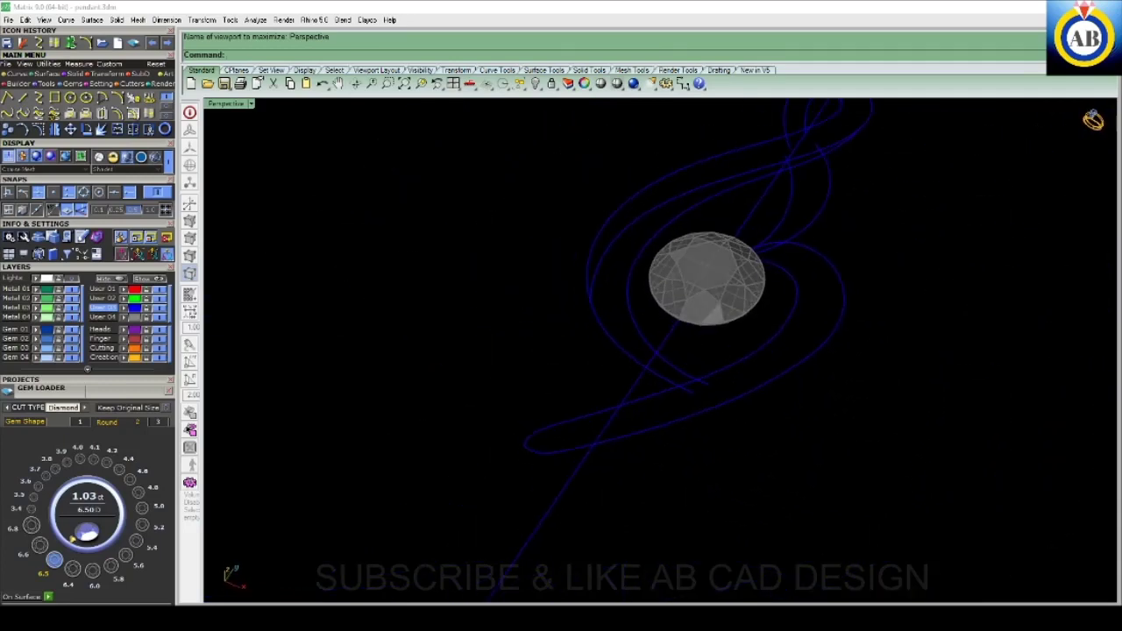
{"action": "key", "text": "ctrl+alt+l"}
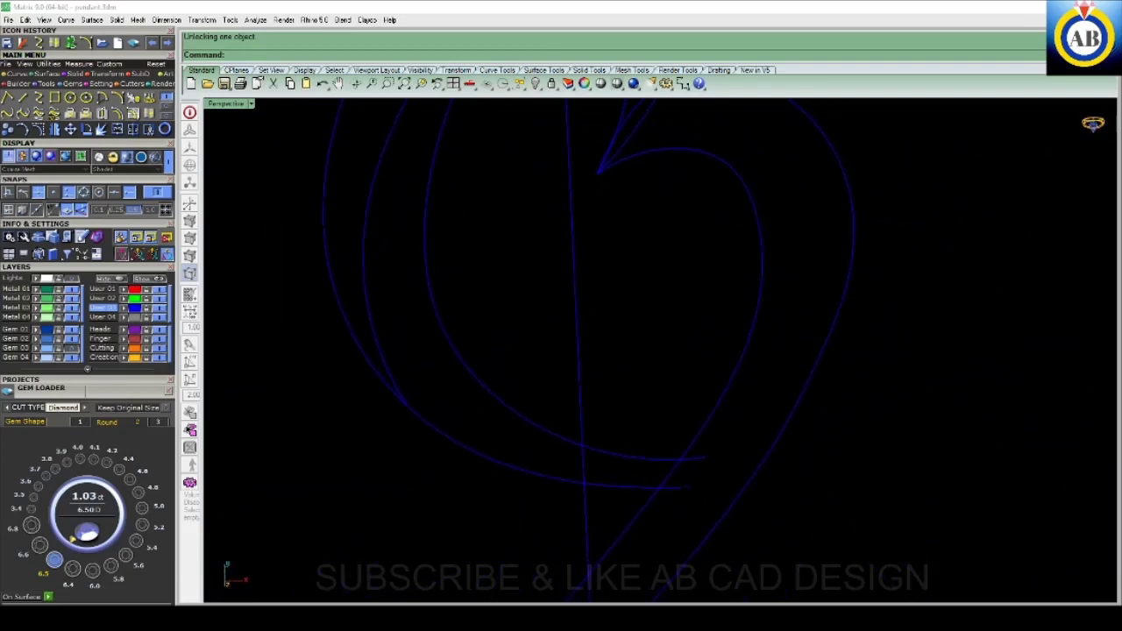
{"action": "key", "text": "ctrl+F1"}
- Rebuild the right-hand swirl curve at 15 points, degree 3
{"action": "scroll", "coordinate": [561, 350], "scroll_direction": "down", "scroll_amount": 5}
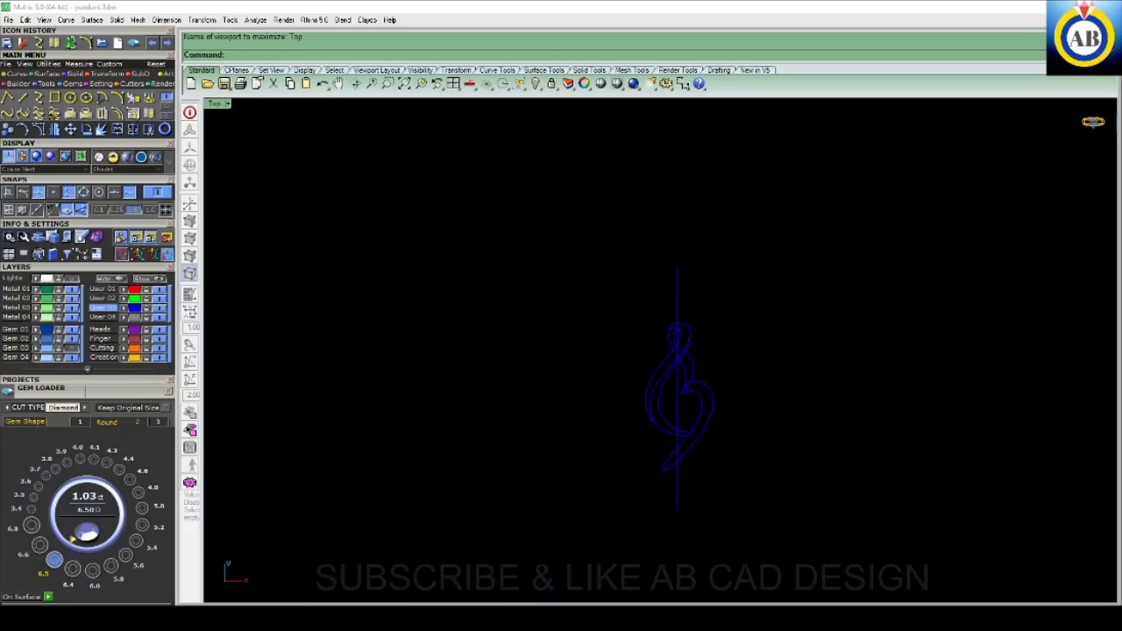
{"action": "scroll", "coordinate": [561, 350], "scroll_direction": "up", "scroll_amount": 3}
{"action": "scroll", "coordinate": [561, 351], "scroll_direction": "up", "scroll_amount": 4}
{"action": "left_click", "coordinate": [728, 281]}
{"action": "scroll", "coordinate": [631, 386], "scroll_direction": "down", "scroll_amount": 2}
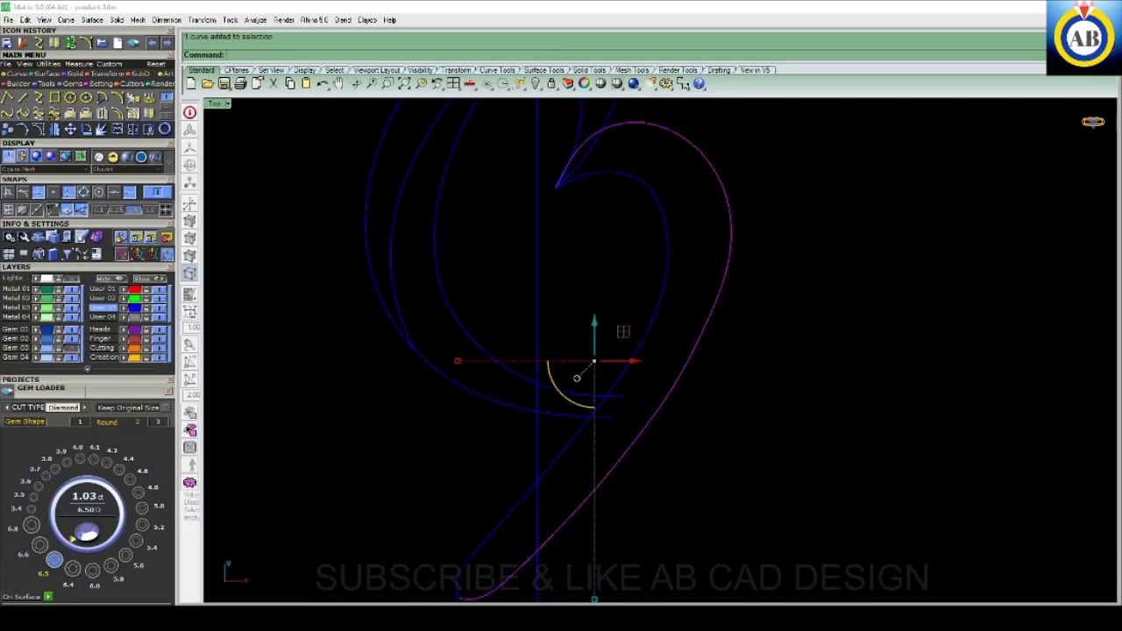
{"action": "scroll", "coordinate": [631, 386], "scroll_direction": "down", "scroll_amount": 2}
{"action": "type", "text": "ebuild"}
{"action": "key", "text": "Return"}
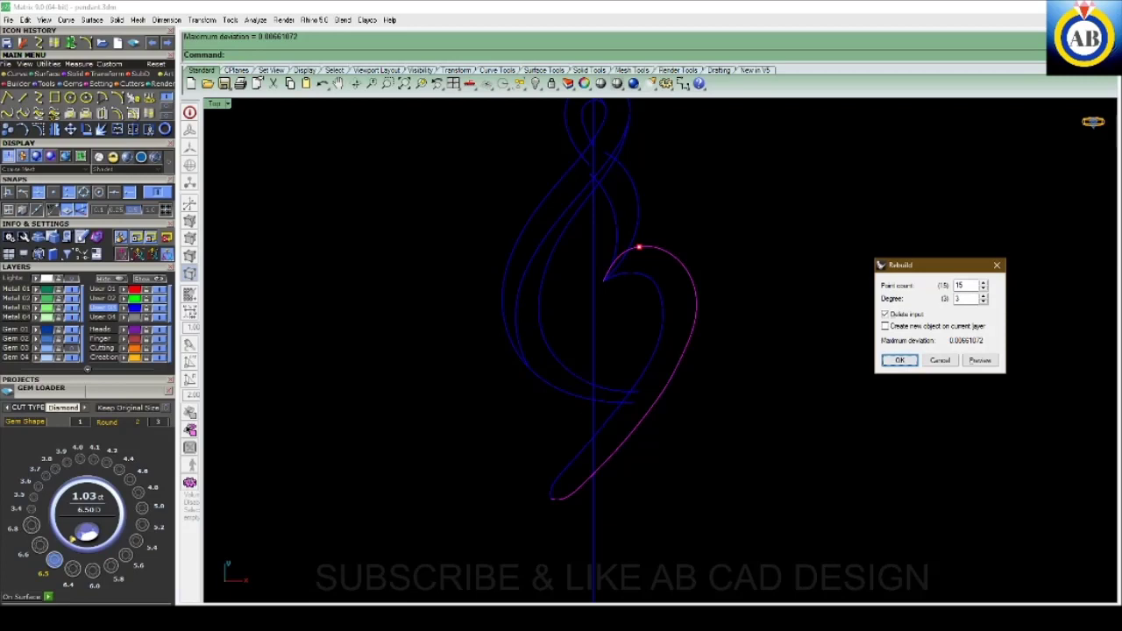
{"action": "key", "text": "Return"}
{"action": "scroll", "coordinate": [618, 277], "scroll_direction": "up", "scroll_amount": 3}
{"action": "scroll", "coordinate": [618, 277], "scroll_direction": "down", "scroll_amount": 2}
{"action": "scroll", "coordinate": [618, 277], "scroll_direction": "up", "scroll_amount": 3}
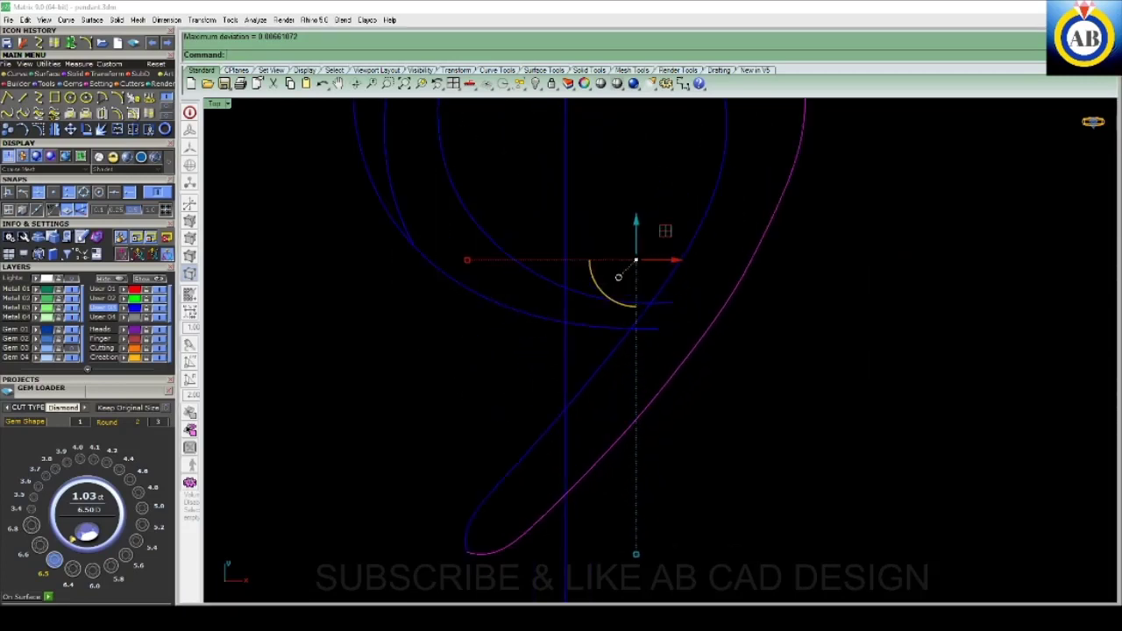
- Show the curve's control points and rotate one point on the swirl arm around a neighbouring point
{"action": "key", "text": "F10"}
{"action": "scroll", "coordinate": [618, 277], "scroll_direction": "down", "scroll_amount": 2}
{"action": "scroll", "coordinate": [618, 277], "scroll_direction": "down", "scroll_amount": 1}
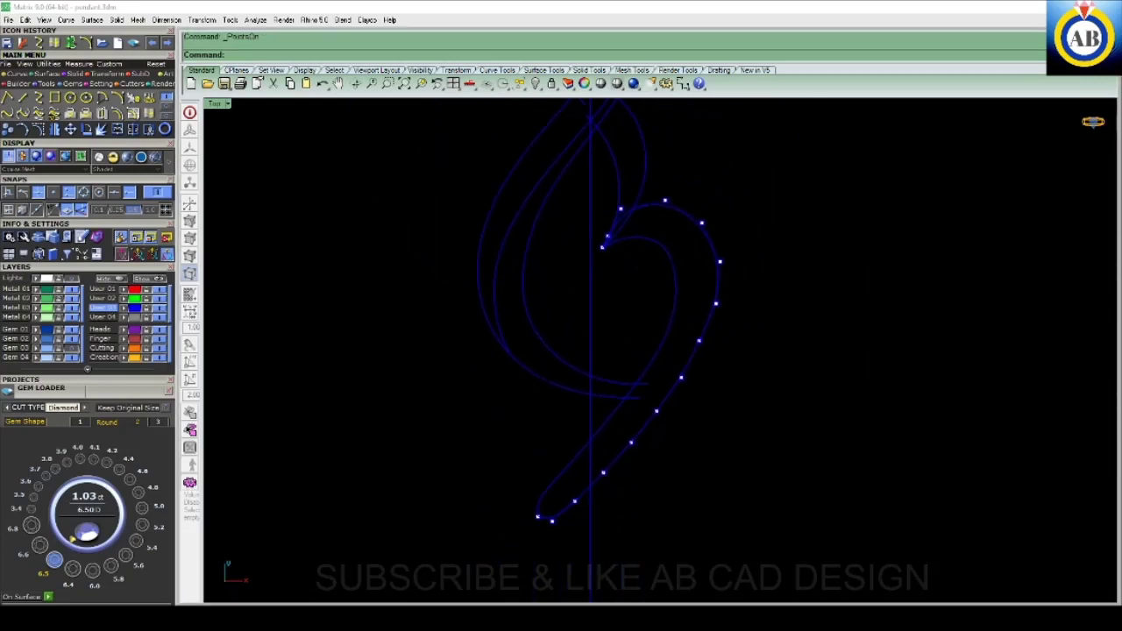
{"action": "scroll", "coordinate": [722, 326], "scroll_direction": "up", "scroll_amount": 3}
{"action": "scroll", "coordinate": [491, 439], "scroll_direction": "down", "scroll_amount": 1}
{"action": "scroll", "coordinate": [491, 491], "scroll_direction": "up", "scroll_amount": 2}
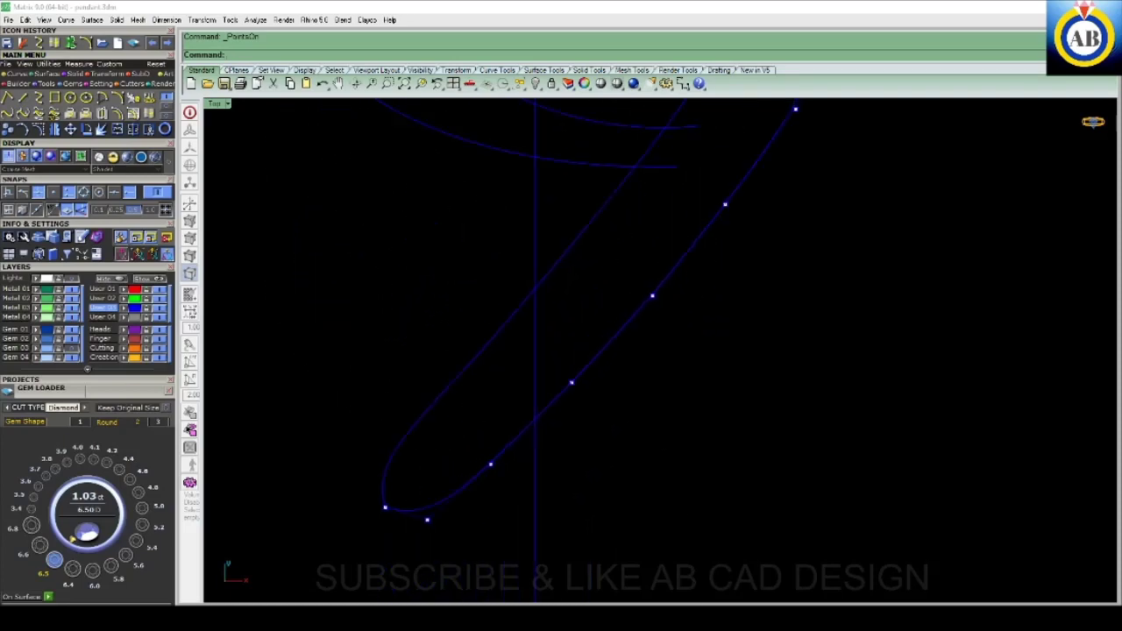
{"action": "scroll", "coordinate": [491, 491], "scroll_direction": "up", "scroll_amount": 2}
{"action": "scroll", "coordinate": [614, 350], "scroll_direction": "down", "scroll_amount": 1}
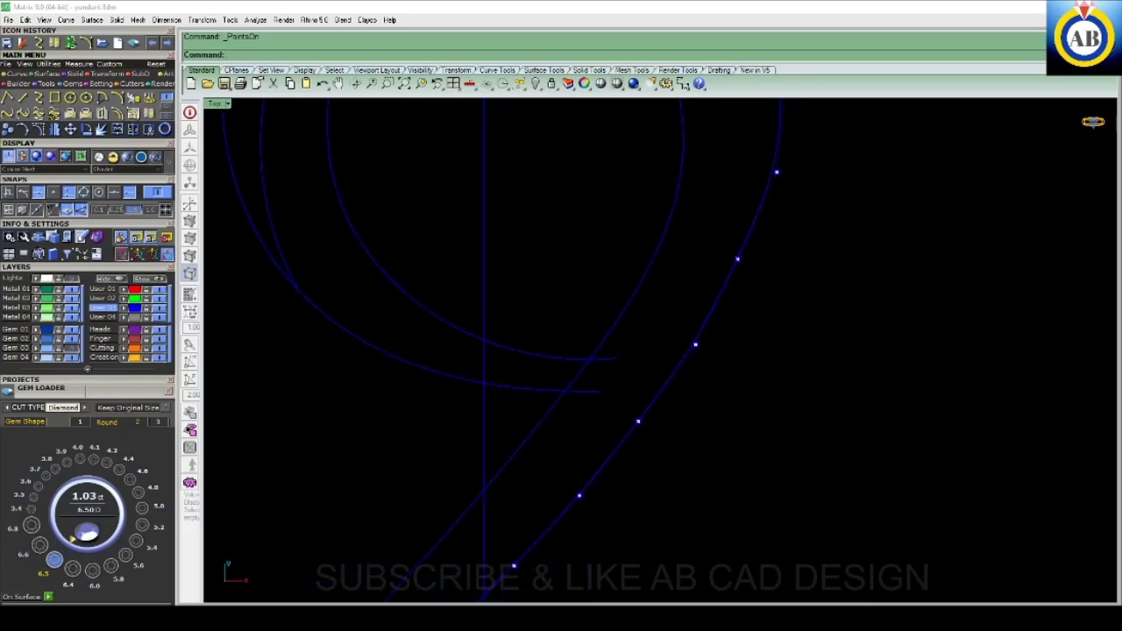
{"action": "scroll", "coordinate": [614, 351], "scroll_direction": "down", "scroll_amount": 2}
{"action": "scroll", "coordinate": [613, 351], "scroll_direction": "up", "scroll_amount": 1}
{"action": "scroll", "coordinate": [677, 392], "scroll_direction": "up", "scroll_amount": 1}
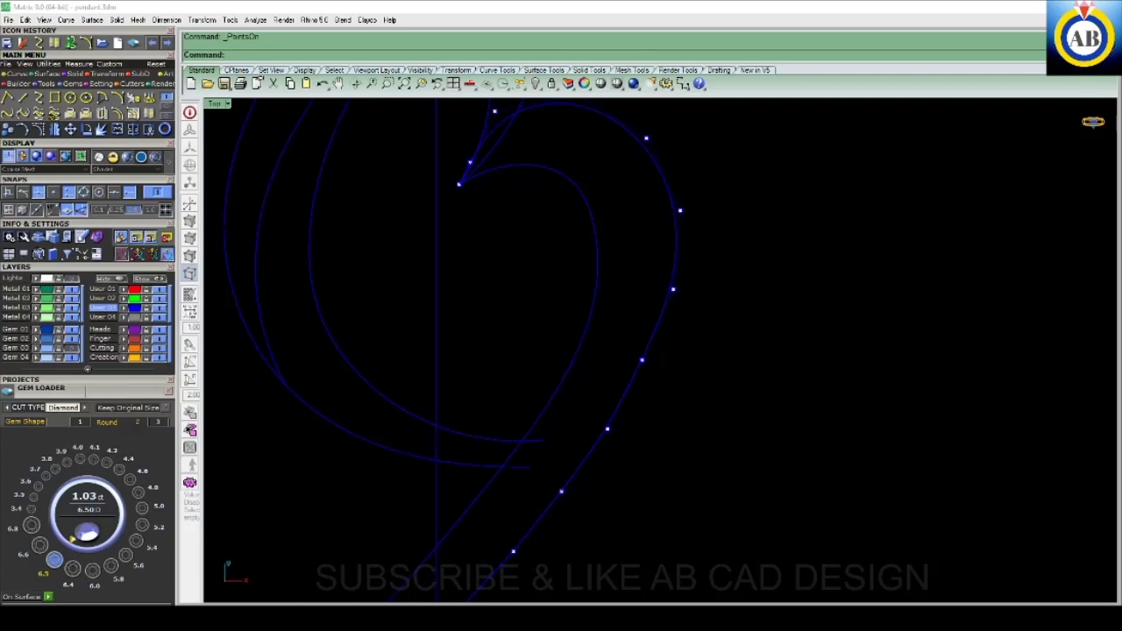
{"action": "left_click_drag", "start_coordinate": [626, 325], "coordinate": [672, 401]}
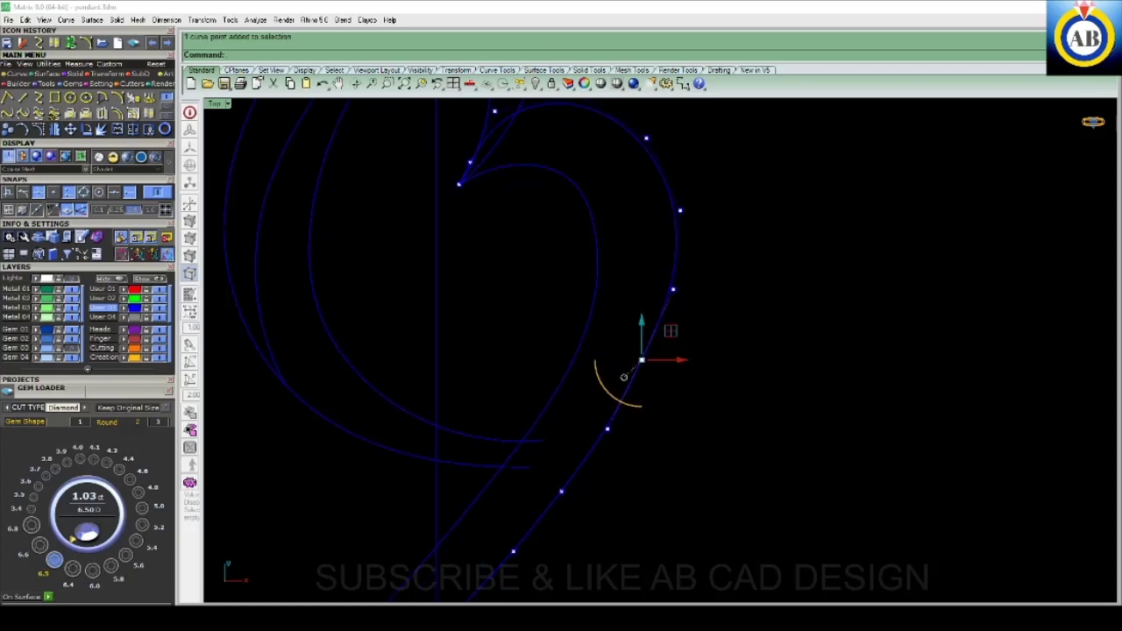
{"action": "key", "text": "ctrl+r"}
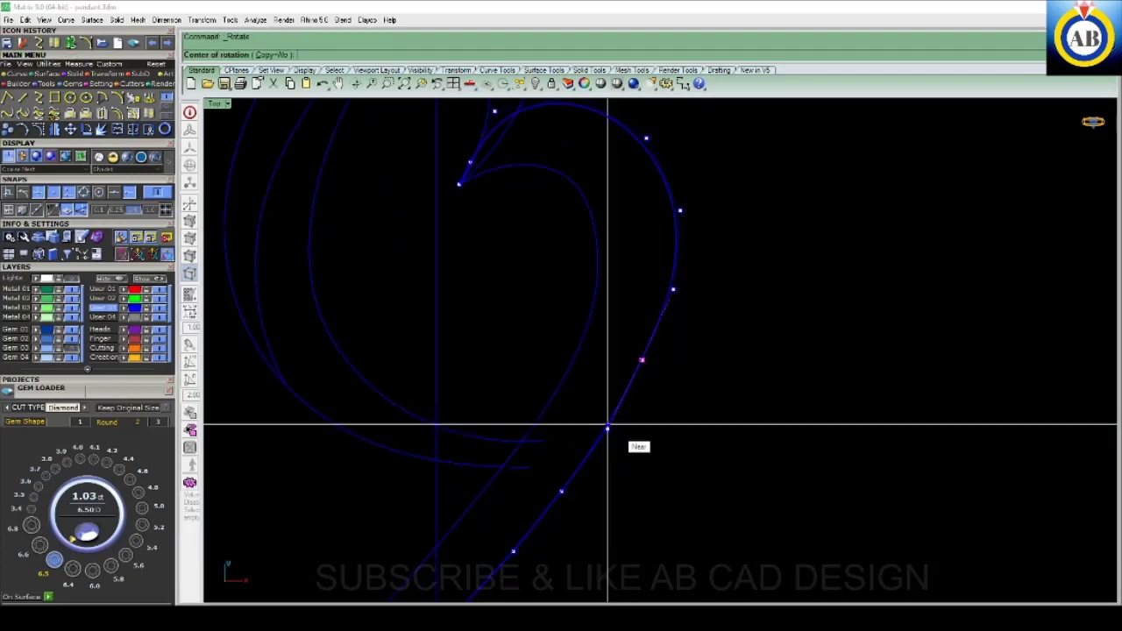
{"action": "left_click", "coordinate": [607, 428]}
{"action": "left_click", "coordinate": [927, 378]}
{"action": "left_click", "coordinate": [929, 401]}
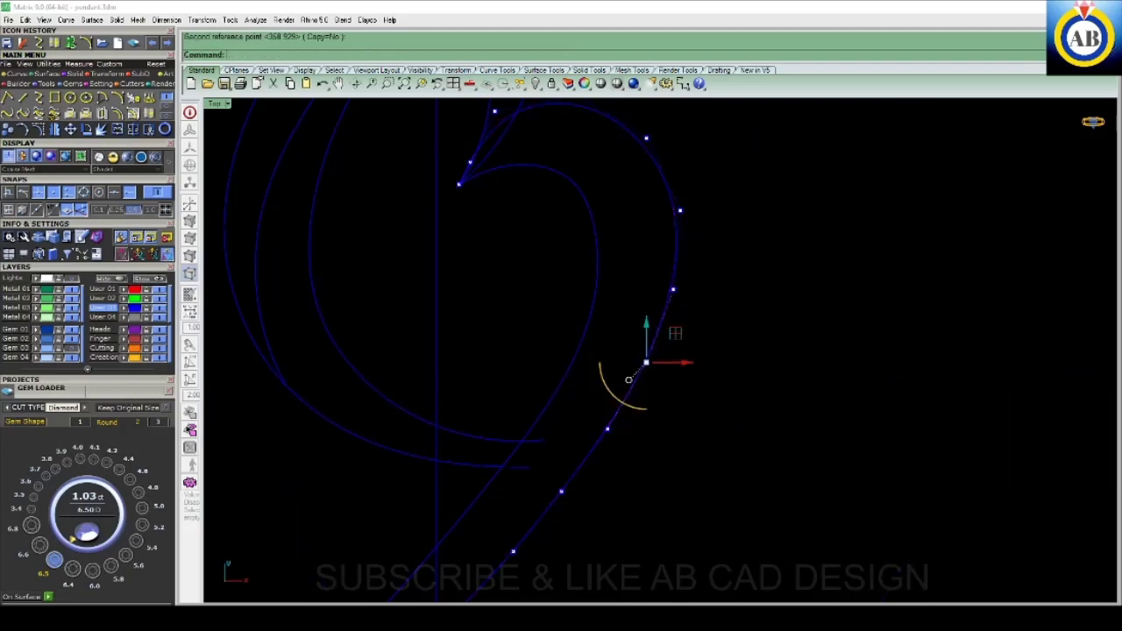
{"action": "key", "text": "Escape"}
- Rotate two more control points along the arm to bend the curve
{"action": "scroll", "coordinate": [614, 351], "scroll_direction": "down", "scroll_amount": 2}
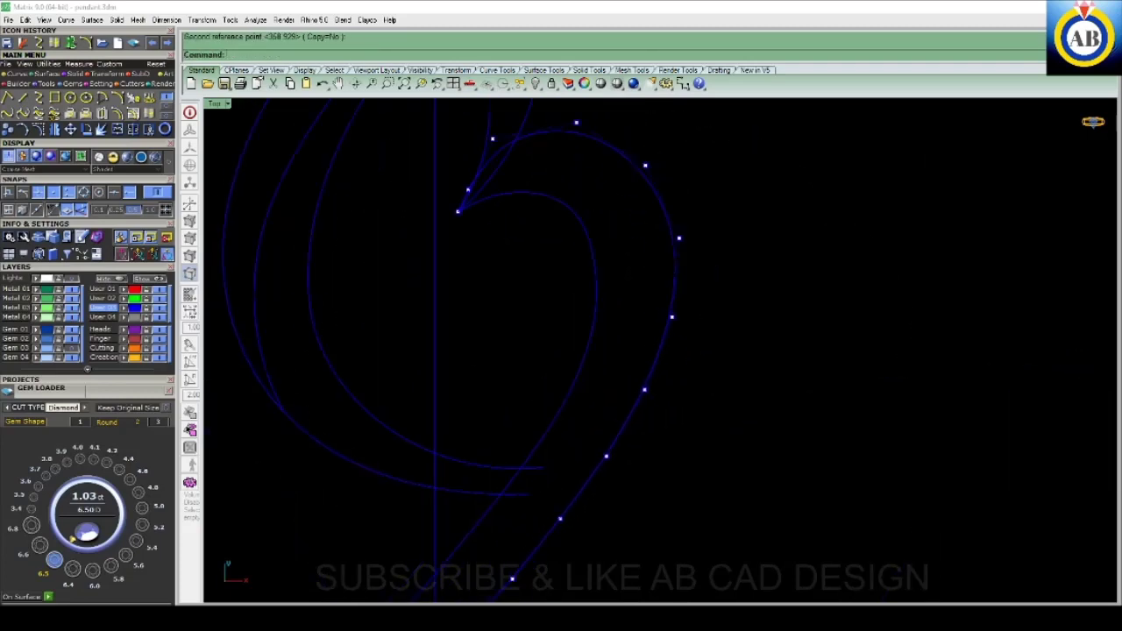
{"action": "left_click", "coordinate": [594, 400]}
{"action": "key", "text": "Return"}
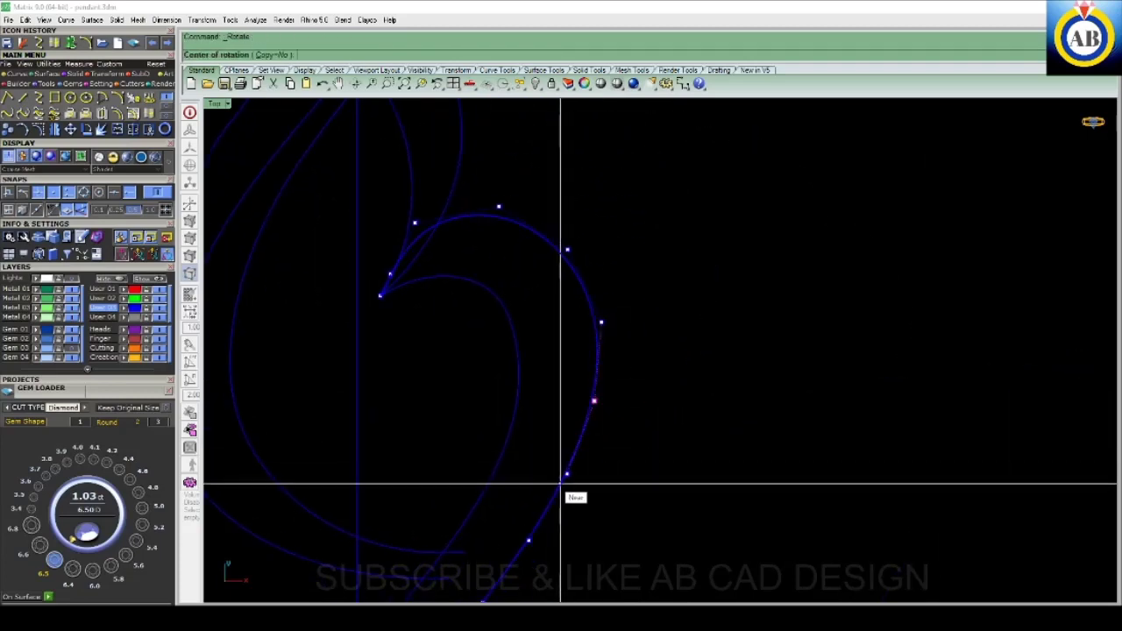
{"action": "left_click", "coordinate": [567, 473]}
{"action": "left_click", "coordinate": [931, 428]}
{"action": "left_click", "coordinate": [931, 429]}
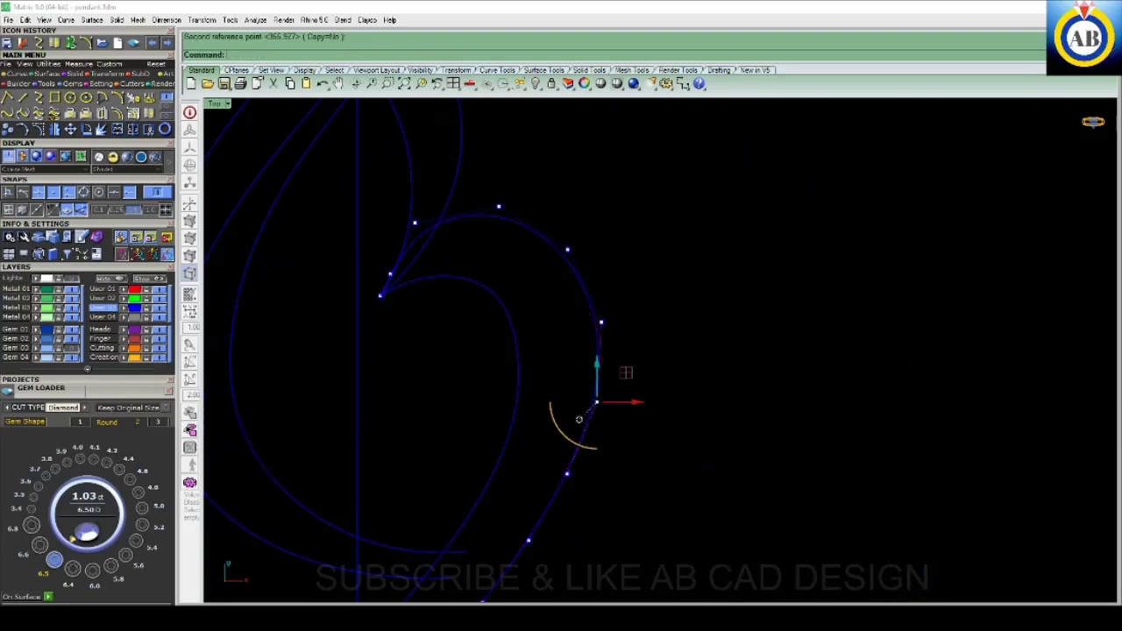
{"action": "scroll", "coordinate": [579, 412], "scroll_direction": "up", "scroll_amount": 2}
{"action": "left_click_drag", "start_coordinate": [727, 270], "coordinate": [824, 365]}
{"action": "key", "text": "Return"}
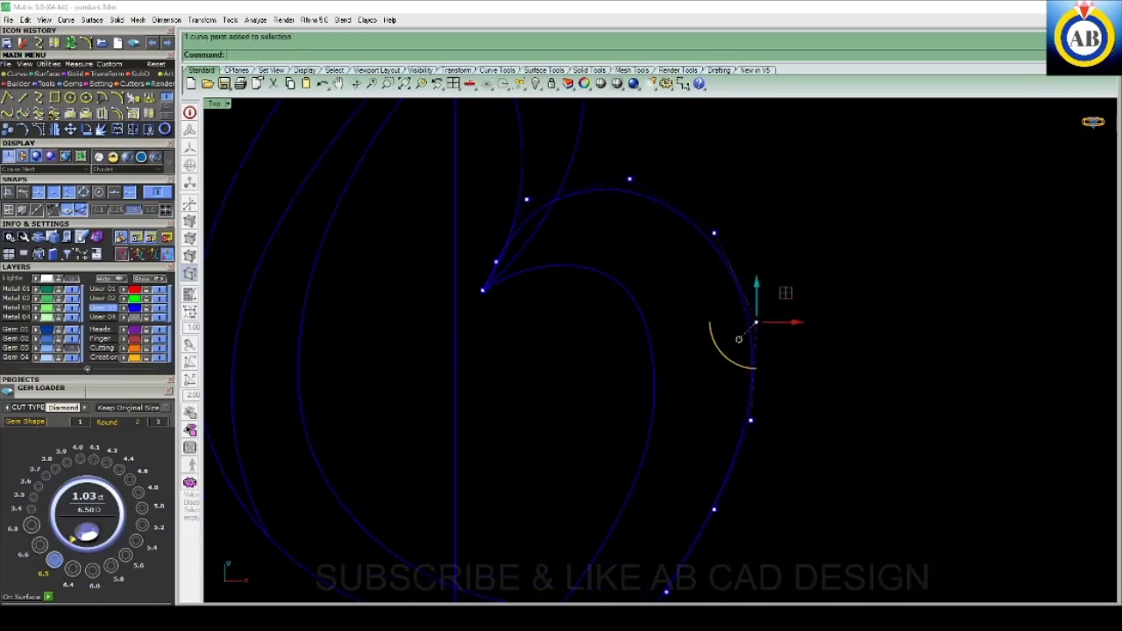
{"action": "left_click", "coordinate": [750, 421]}
{"action": "left_click", "coordinate": [1014, 417]}
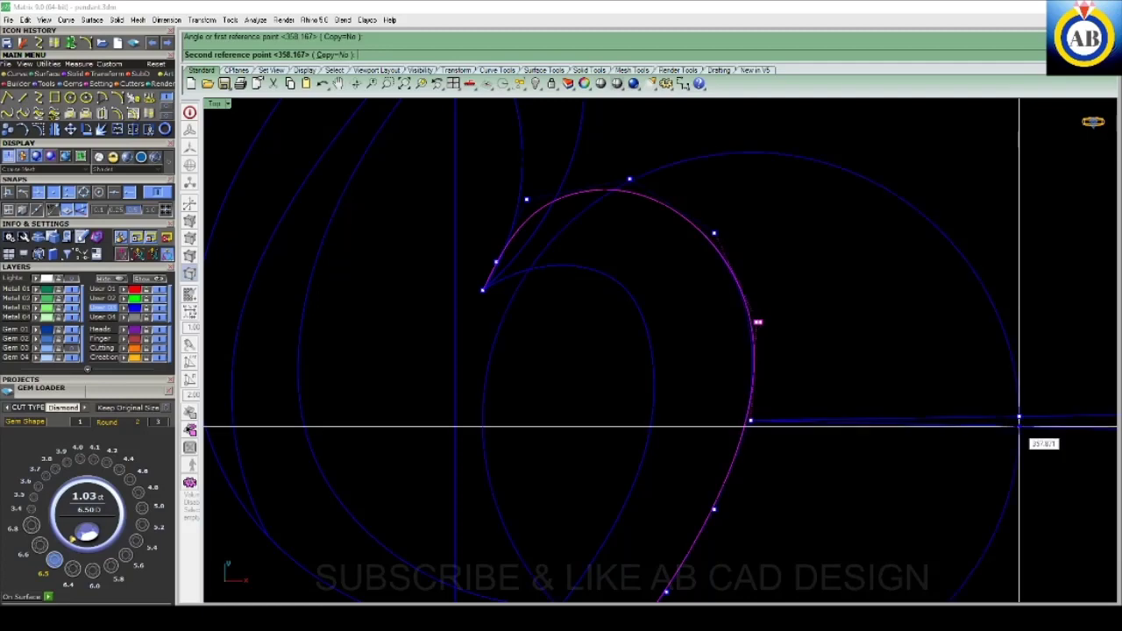
{"action": "left_click", "coordinate": [1017, 415]}
- Rotate the control point near the loop top to round the heart loop, then frame the pendant
{"action": "scroll", "coordinate": [618, 360], "scroll_direction": "down", "scroll_amount": 2}
{"action": "left_click", "coordinate": [680, 278]}
{"action": "key", "text": "Return"}
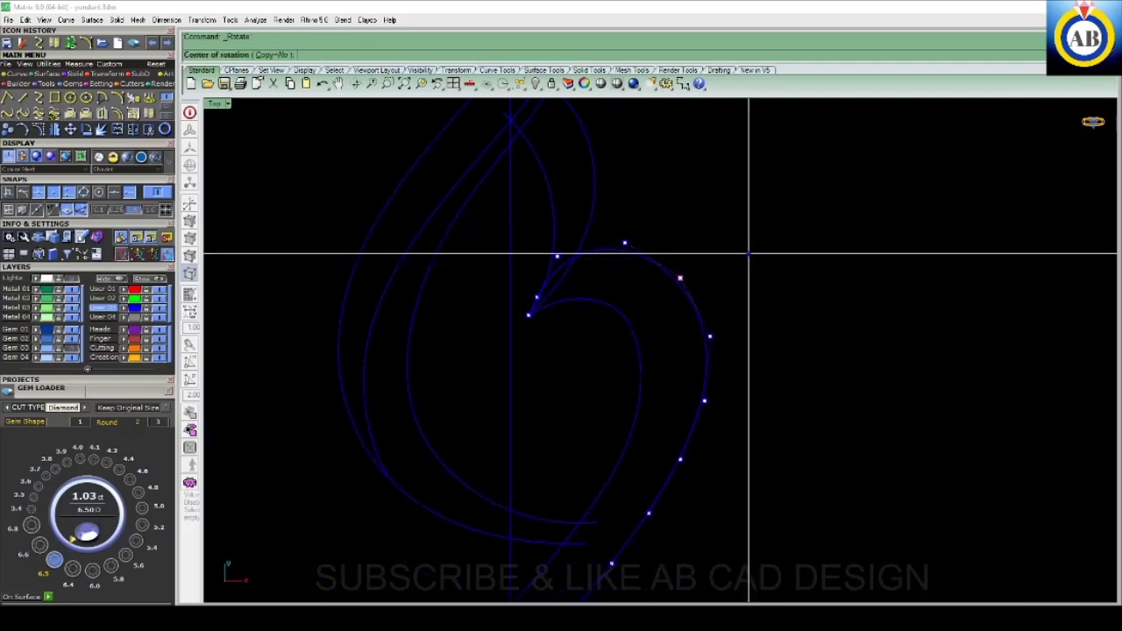
{"action": "left_click", "coordinate": [709, 336]}
{"action": "left_click", "coordinate": [820, 336]}
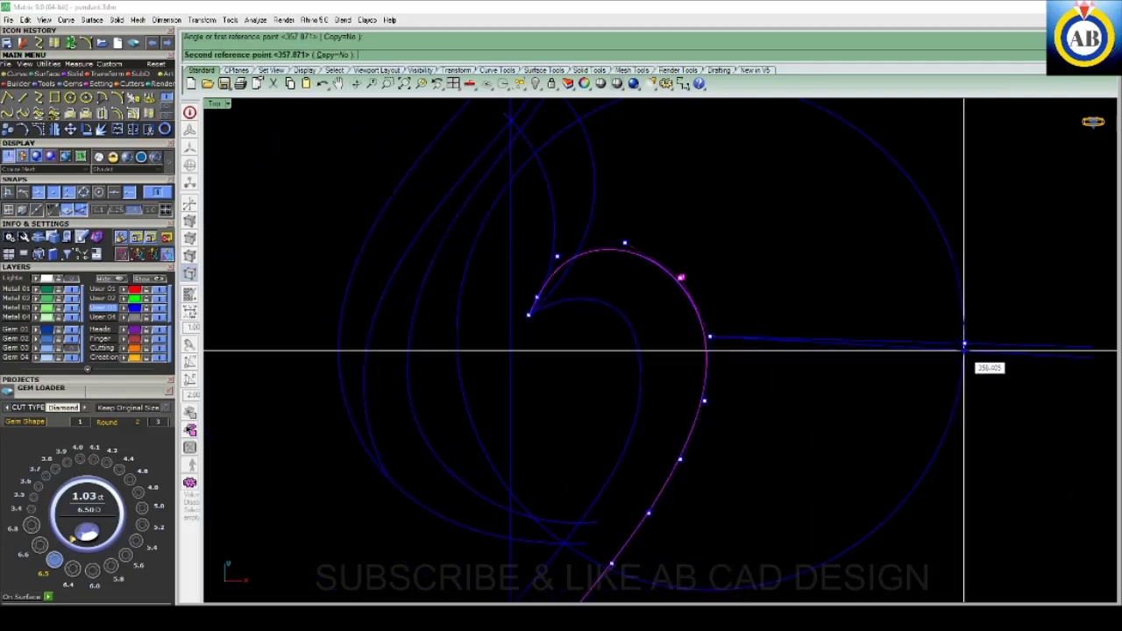
{"action": "left_click", "coordinate": [967, 343]}
{"action": "scroll", "coordinate": [771, 350], "scroll_direction": "down", "scroll_amount": 2}
{"action": "right_click_drag", "start_coordinate": [772, 350], "coordinate": [724, 252]}
- Rebuild the reshaped swirl arm curve with 15 points at degree 3
{"action": "key", "text": "Escape"}
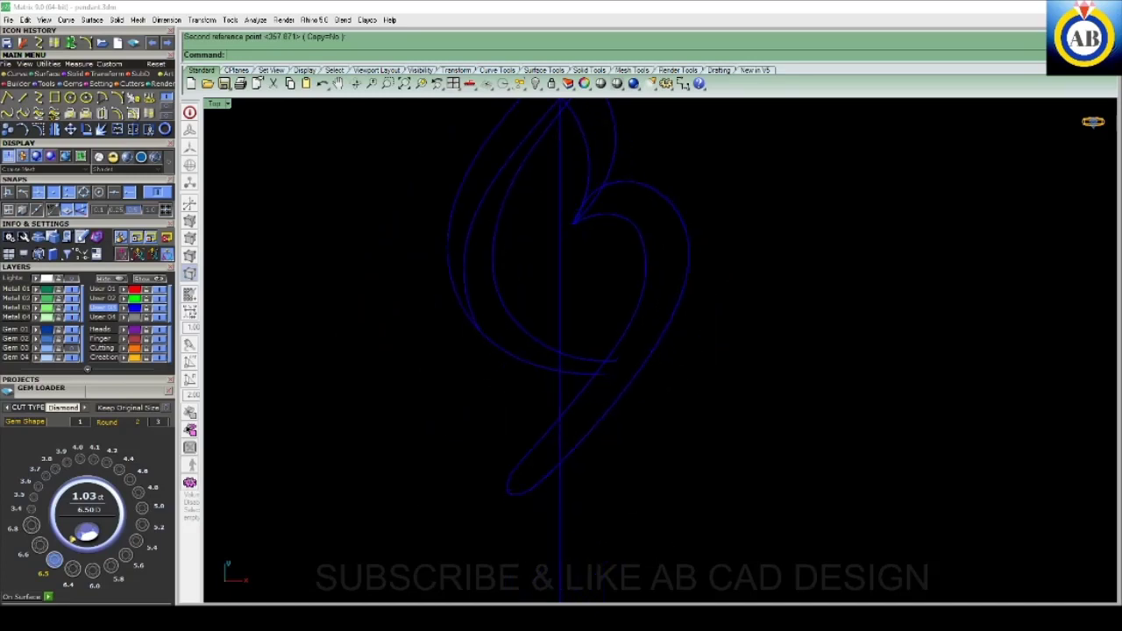
{"action": "left_click", "coordinate": [693, 263]}
{"action": "type", "text": "rebuild"}
{"action": "key", "text": "Return"}
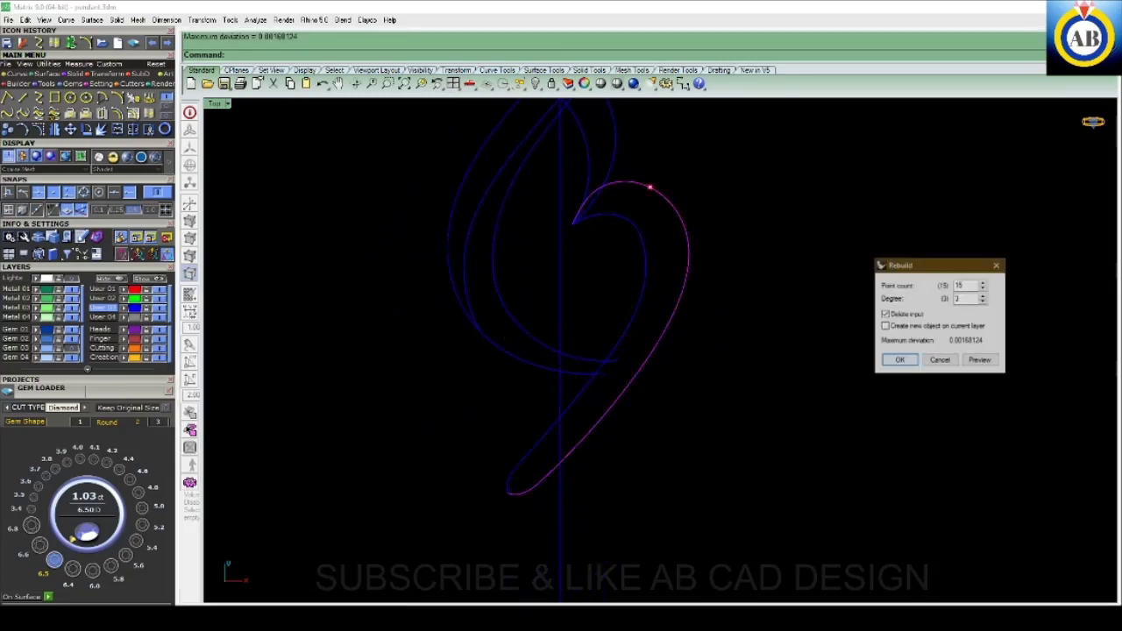
{"action": "key", "text": "Return"}
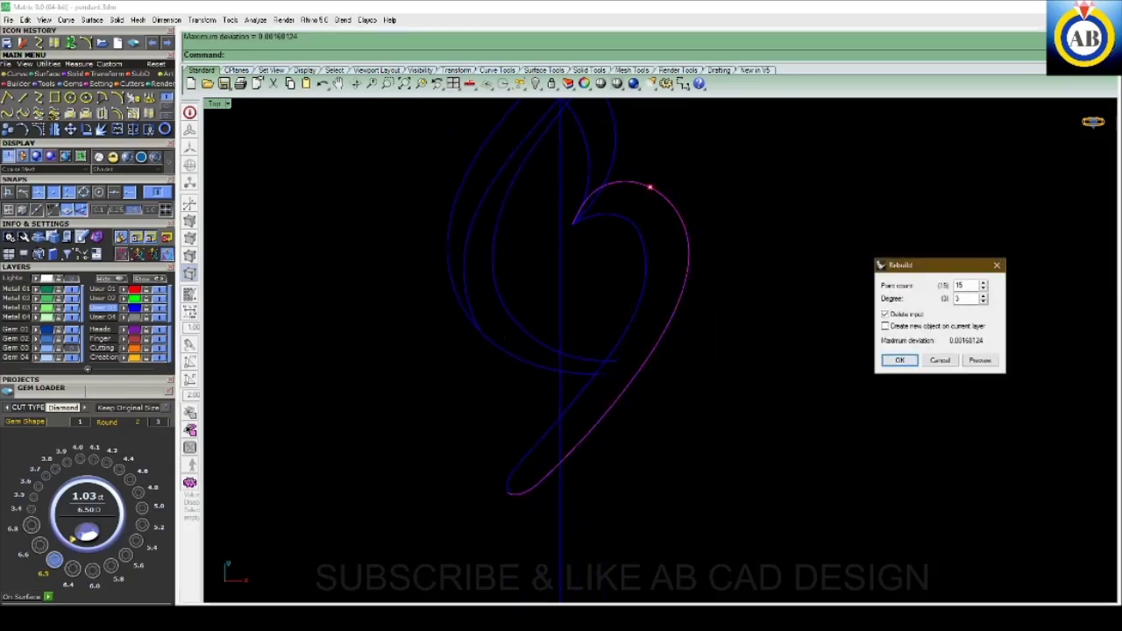
{"action": "key", "text": "Escape"}
- Rebuild the outer left swirl curve with 15 points
{"action": "key", "text": "Left"}
{"action": "key", "text": "Left"}
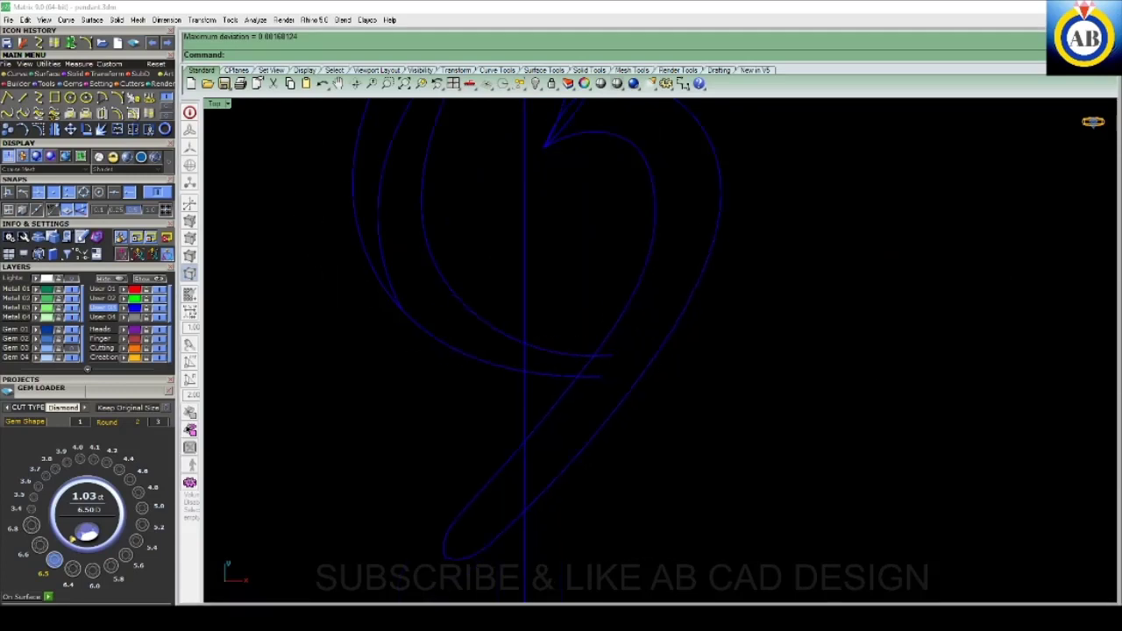
{"action": "key", "text": "Left"}
{"action": "key", "text": "Left"}
{"action": "key", "text": "Left"}
{"action": "key", "text": "Left"}
{"action": "key", "text": "Left"}
{"action": "key", "text": "Left"}
{"action": "key", "text": "Left"}
{"action": "key", "text": "Left"}
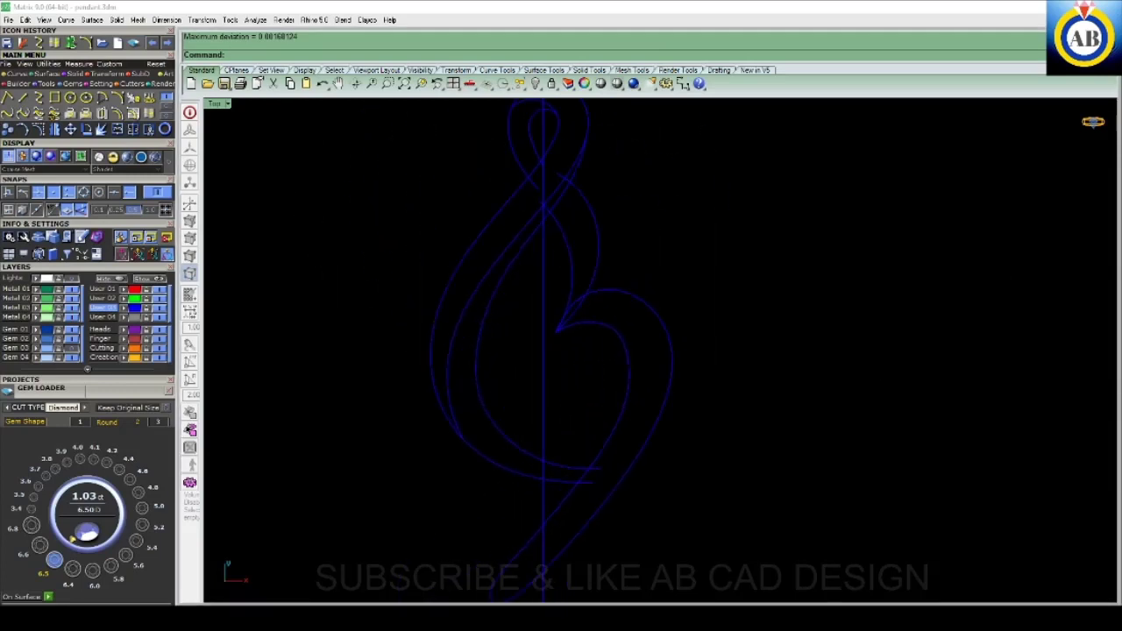
{"action": "key", "text": "Left"}
{"action": "key", "text": "Left"}
{"action": "key", "text": "Left"}
{"action": "key", "text": "Left"}
{"action": "key", "text": "Left"}
{"action": "key", "text": "Left"}
{"action": "key", "text": "Left"}
{"action": "key", "text": "Left"}
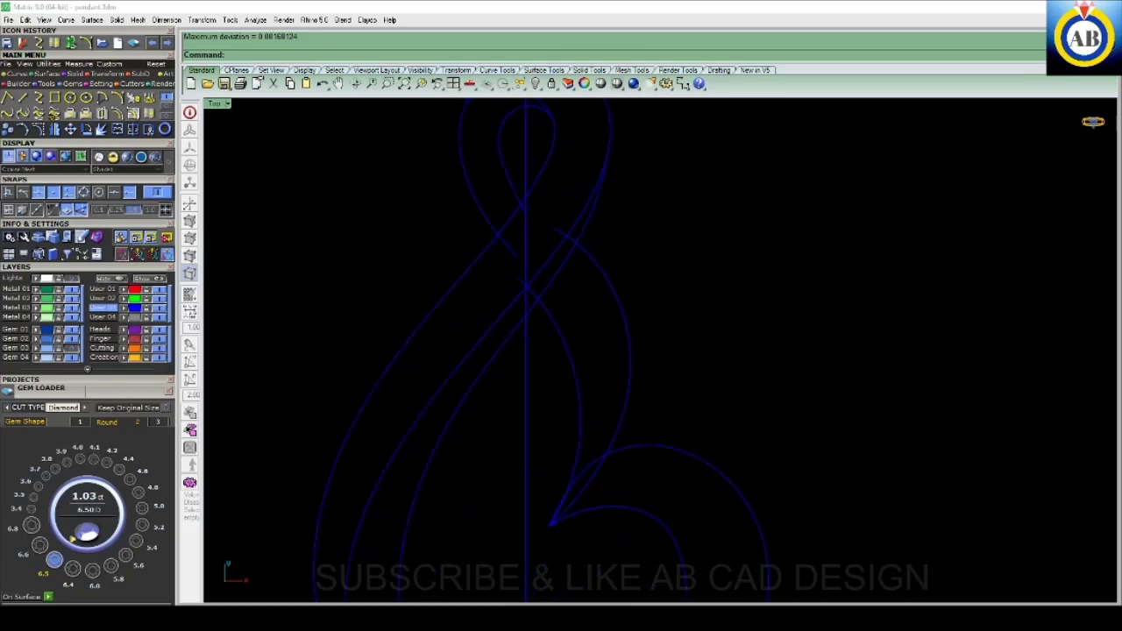
{"action": "key", "text": "Left"}
{"action": "key", "text": "Left"}
{"action": "key", "text": "Left"}
{"action": "key", "text": "Left"}
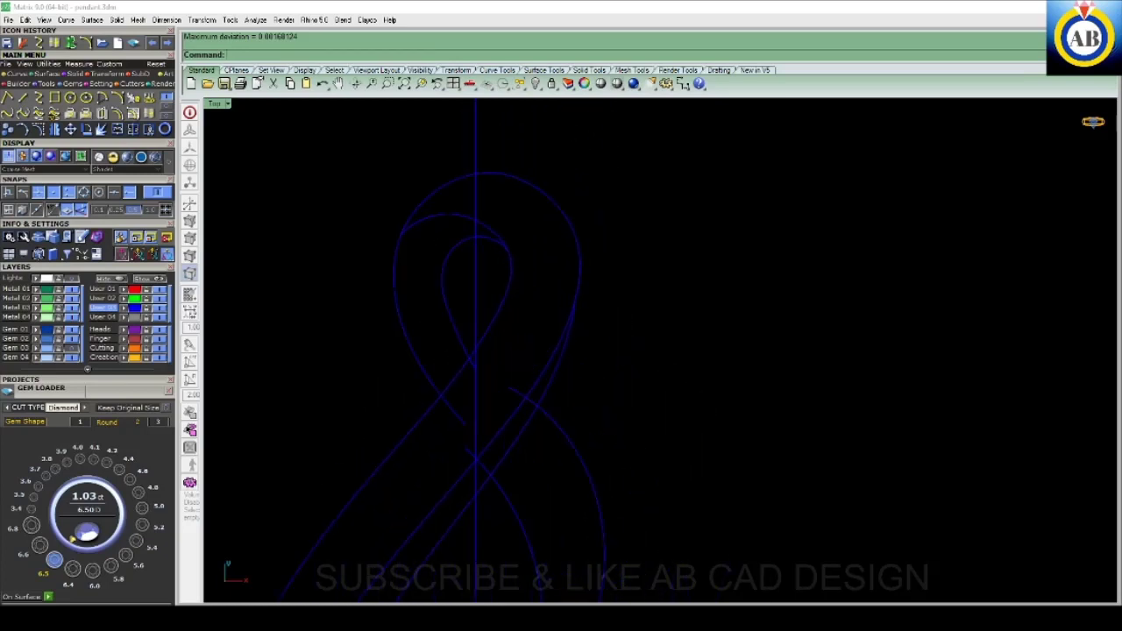
{"action": "left_click_drag", "start_coordinate": [608, 235], "coordinate": [568, 211]}
{"action": "key", "text": "Left"}
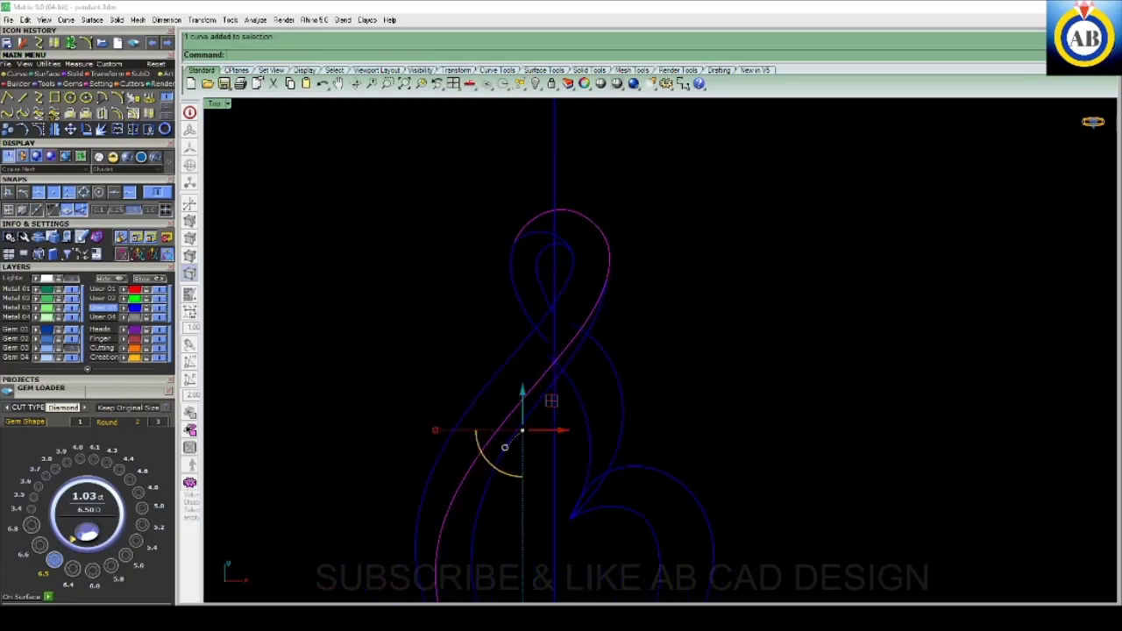
{"action": "key", "text": "Left"}
{"action": "type", "text": "rebuild"}
{"action": "key", "text": "Return"}
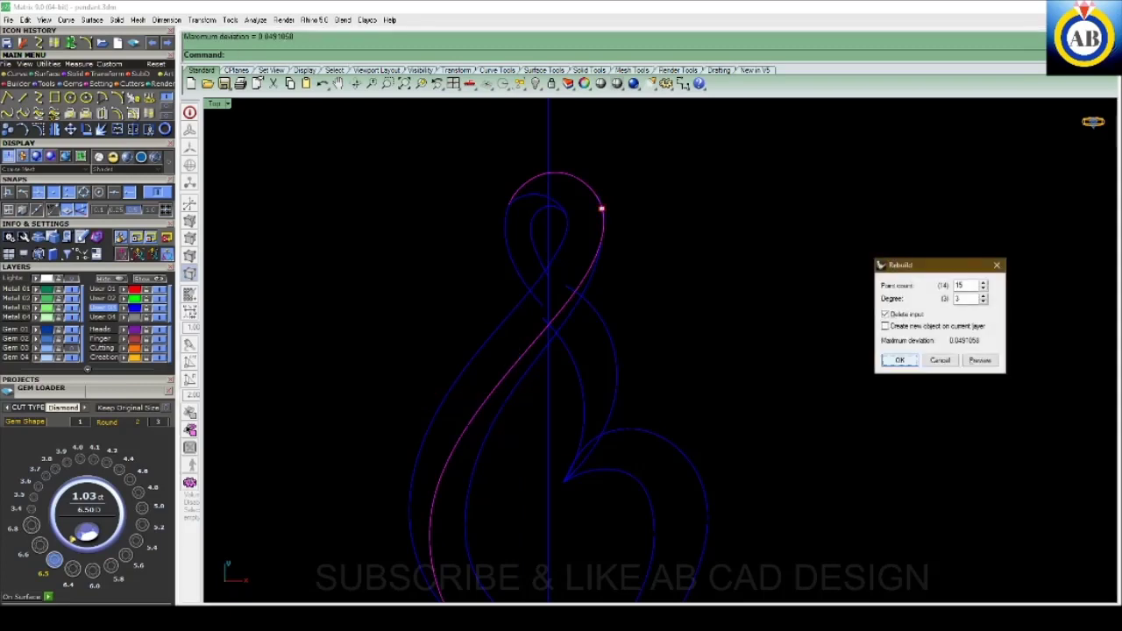
{"action": "left_click", "coordinate": [899, 360]}
{"action": "scroll", "coordinate": [561, 351], "scroll_direction": "up", "scroll_amount": 3}
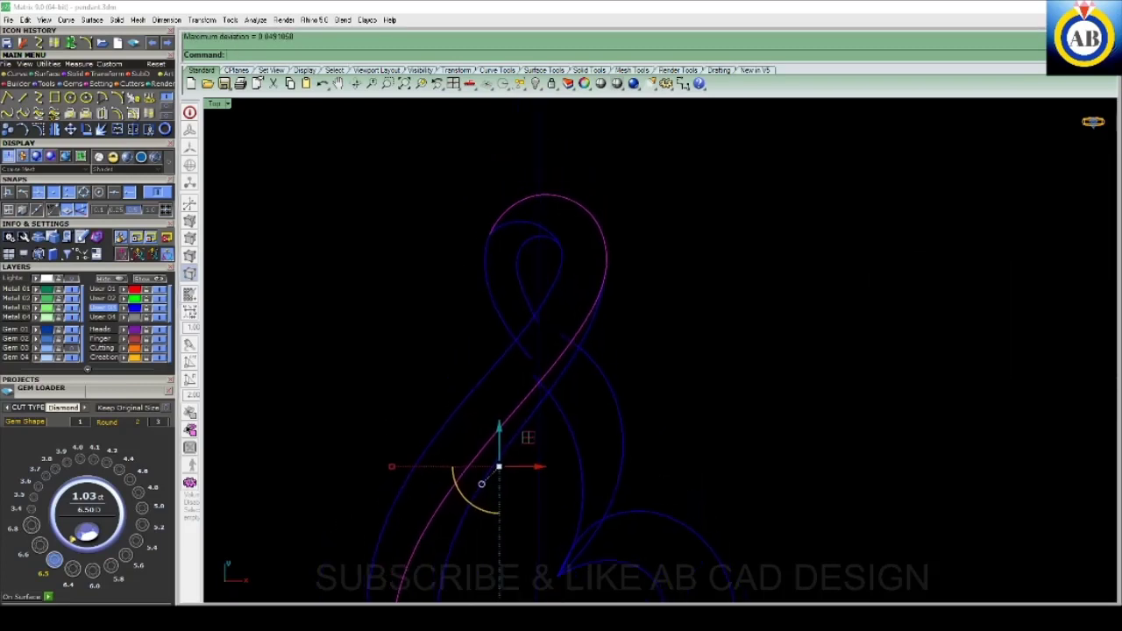
{"action": "scroll", "coordinate": [526, 350], "scroll_direction": "down", "scroll_amount": 2}
{"action": "scroll", "coordinate": [526, 350], "scroll_direction": "down", "scroll_amount": 2}
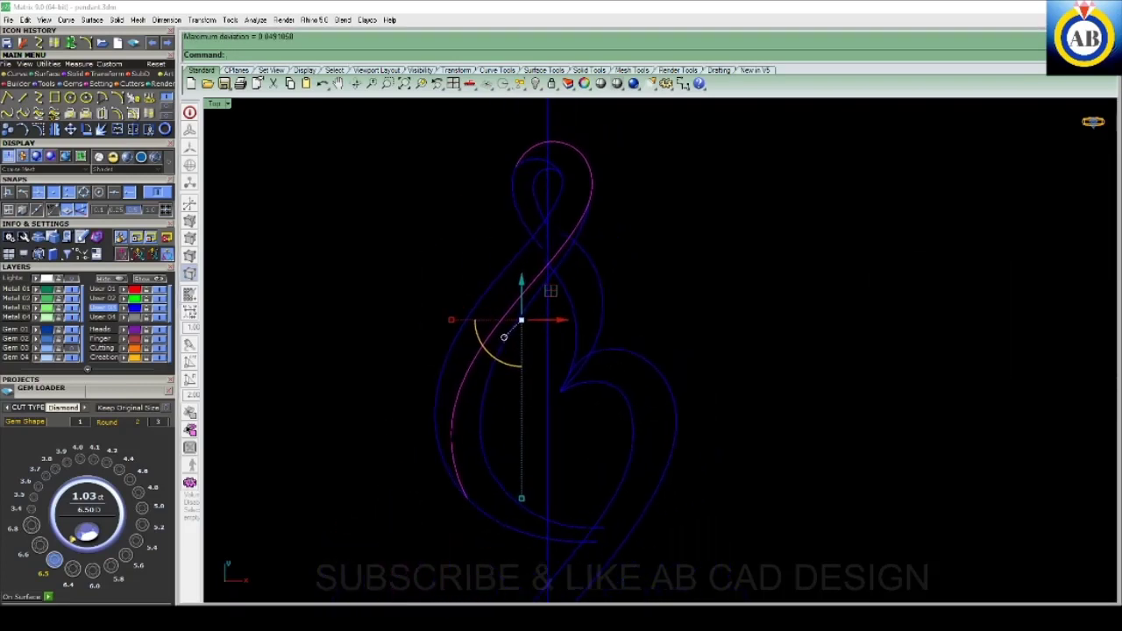
{"action": "key", "text": "Escape"}
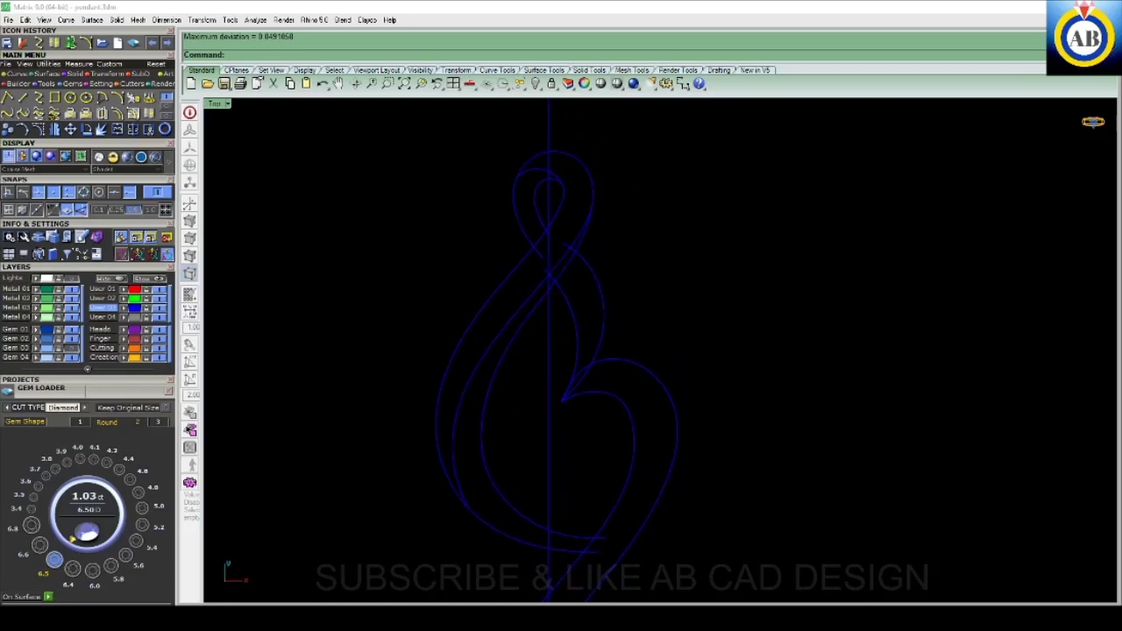
- Rebuild the inner swirl curve with 9 points
{"action": "left_click", "coordinate": [552, 301]}
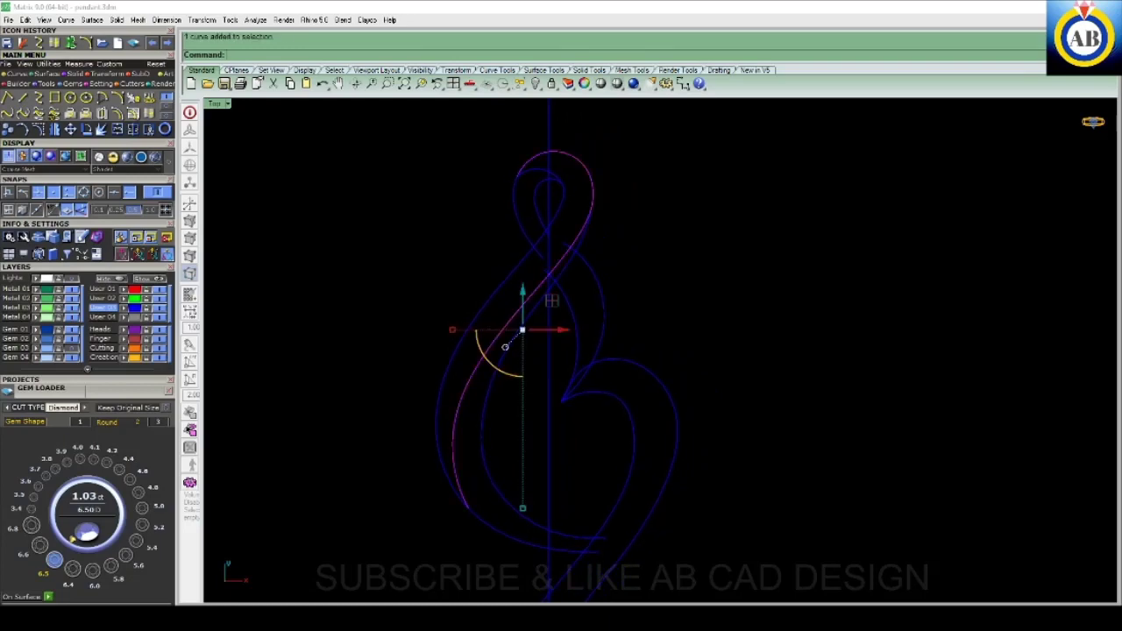
{"action": "left_click_drag", "start_coordinate": [551, 301], "coordinate": [572, 343]}
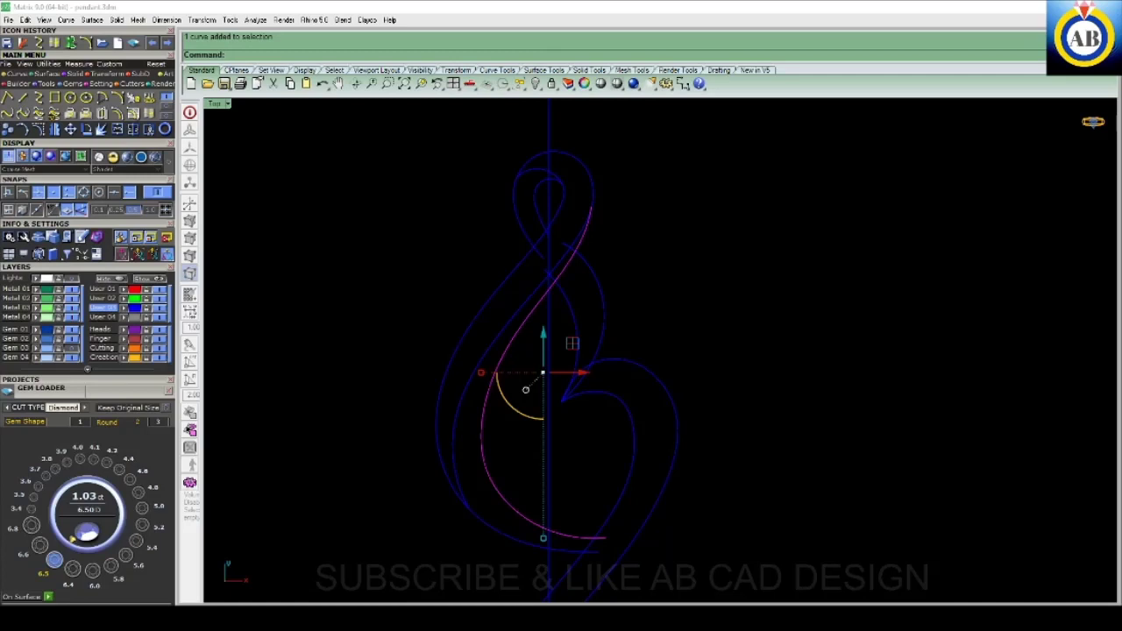
{"action": "type", "text": "rebuild"}
{"action": "key", "text": "Return"}
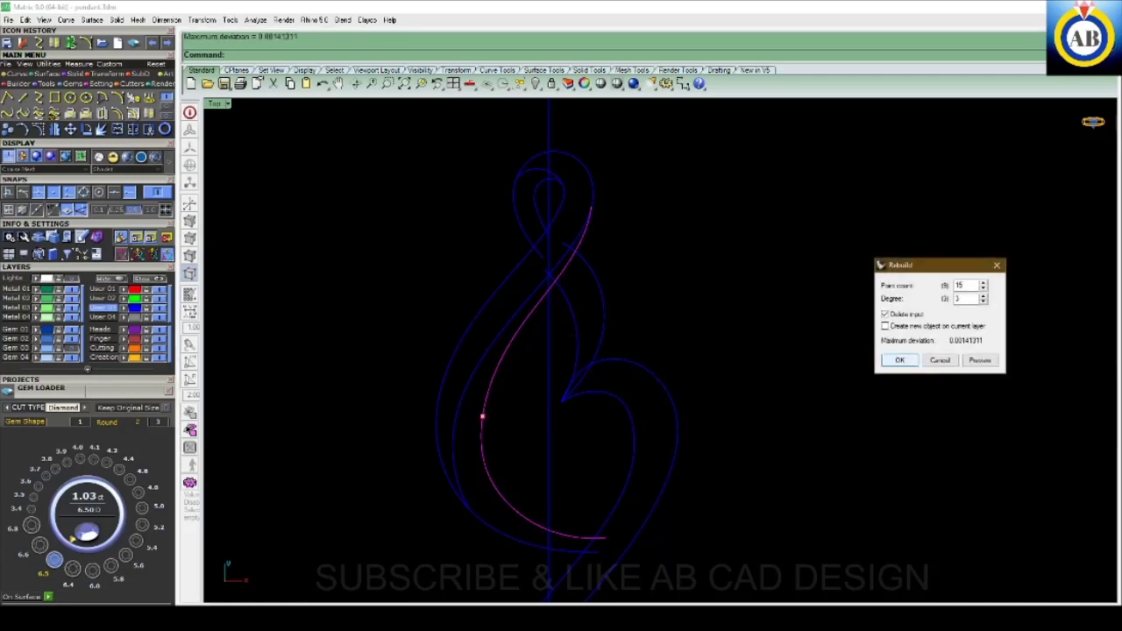
{"action": "type", "text": "12"}
{"action": "key", "text": "BackSpace"}
{"action": "key", "text": "BackSpace"}
{"action": "type", "text": "9"}
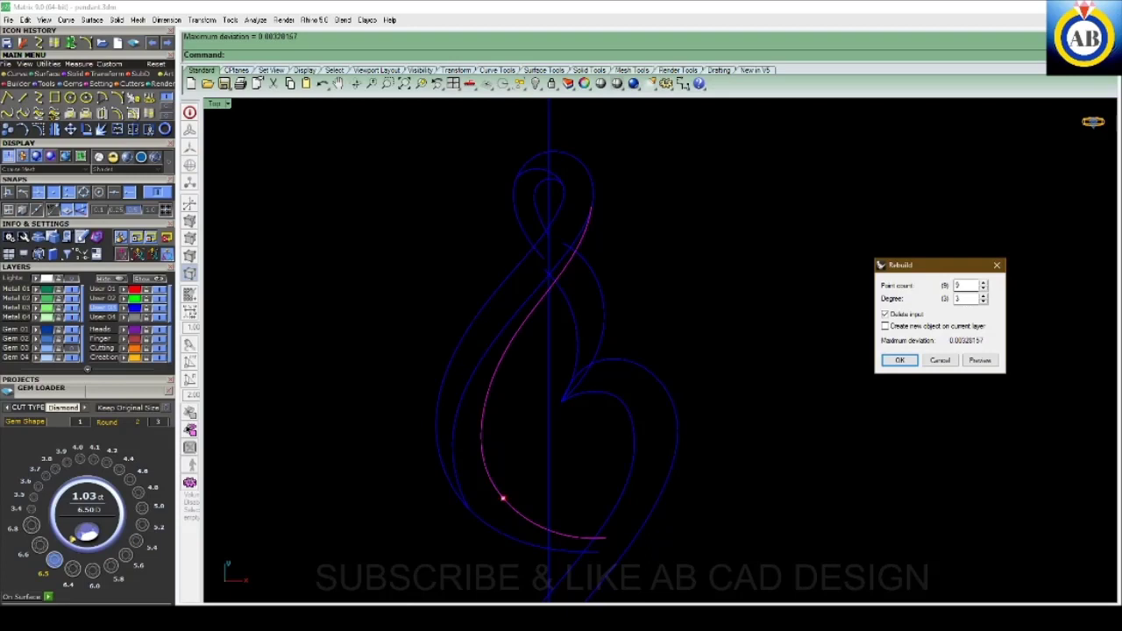
{"action": "key", "text": "Return"}
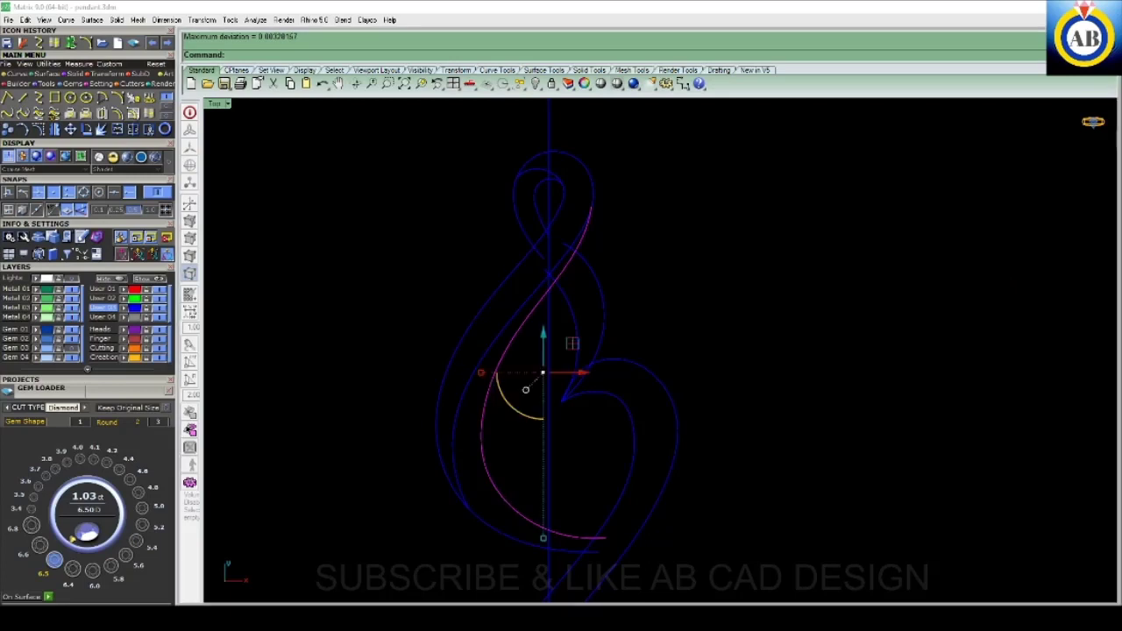
{"action": "key", "text": "Escape"}
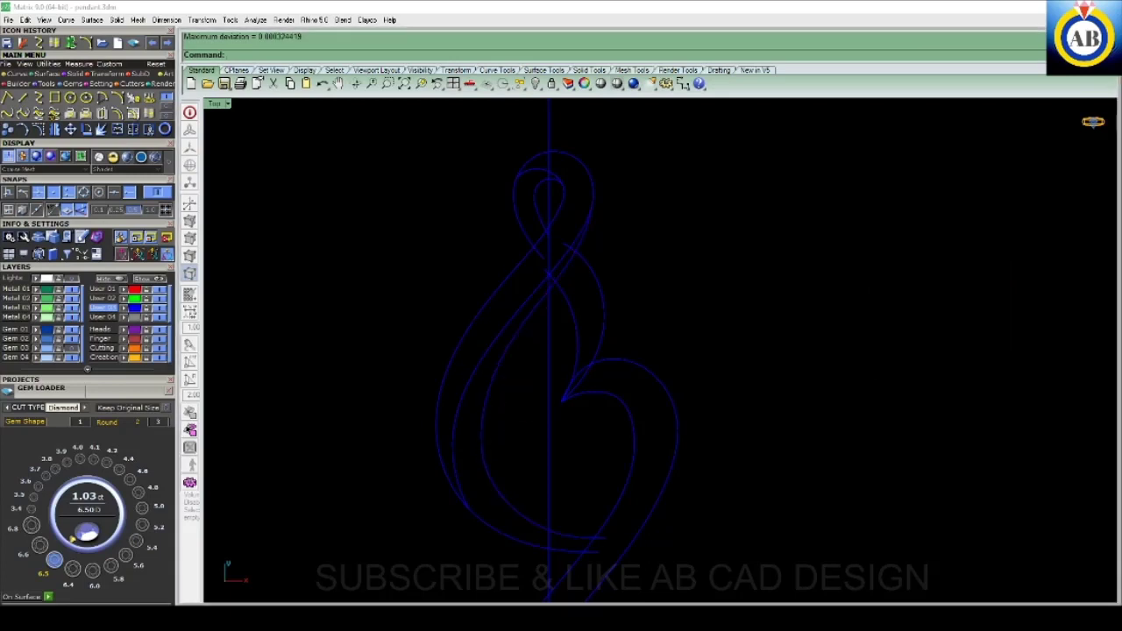
- Rebuild the next swirl curve, settling on 10 points
{"action": "left_click", "coordinate": [489, 303]}
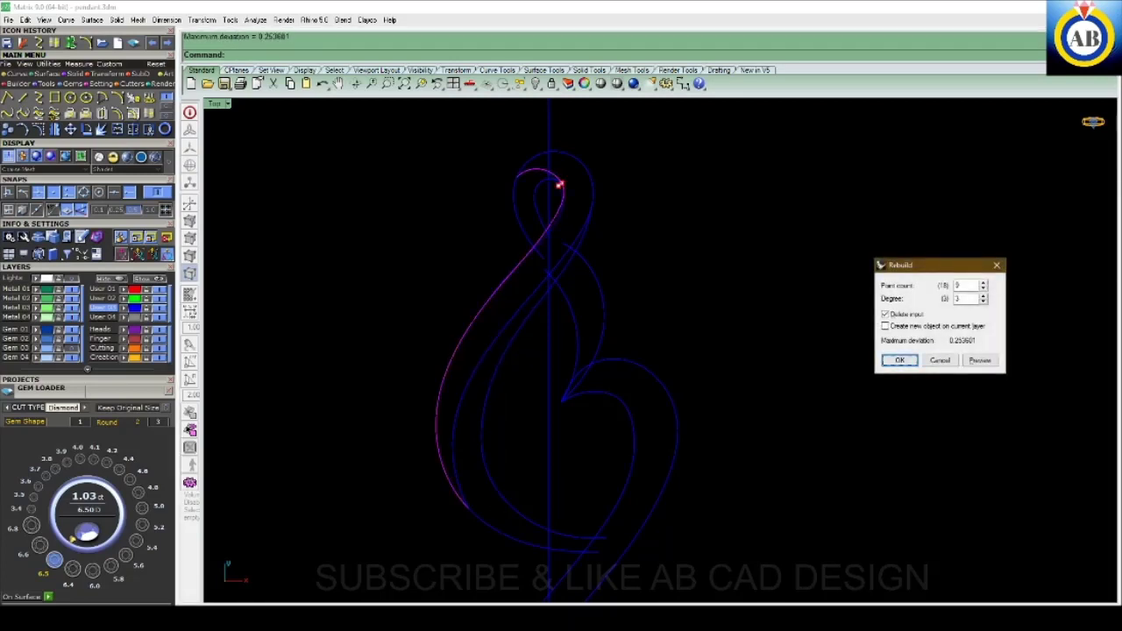
{"action": "type", "text": "13"}
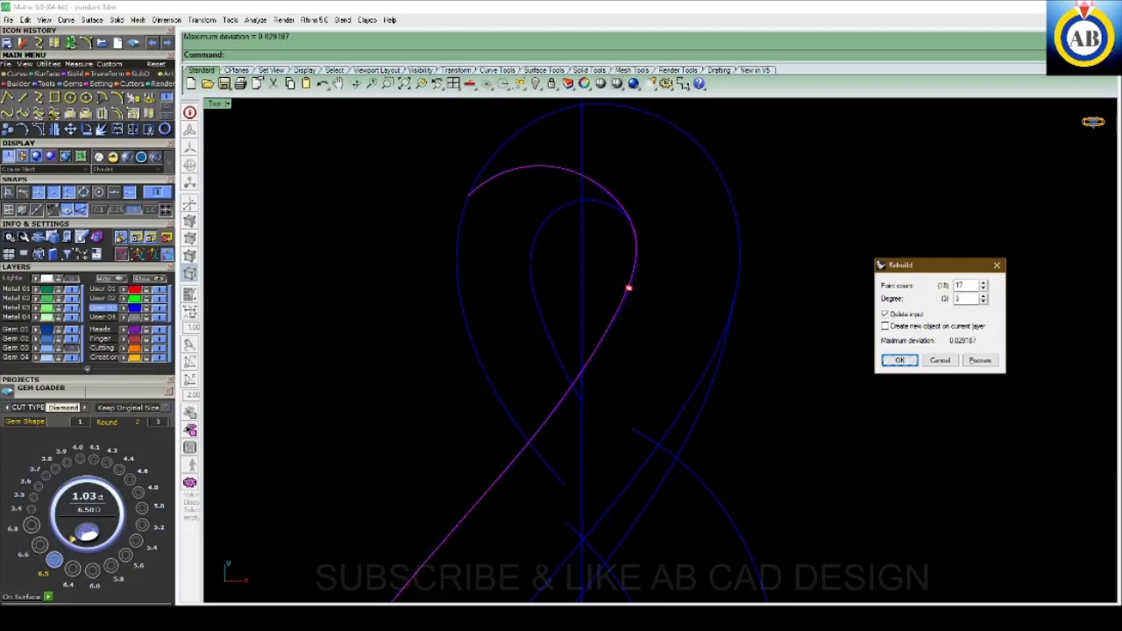
{"action": "key", "text": "Return"}
{"action": "key", "text": "Return"}
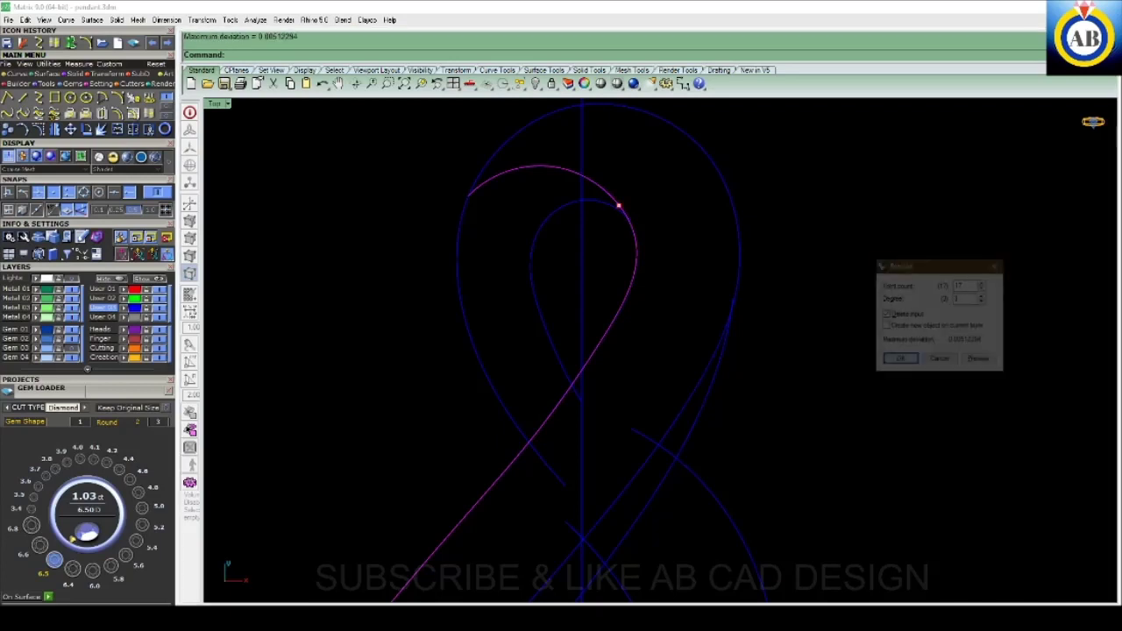
{"action": "type", "text": "10"}
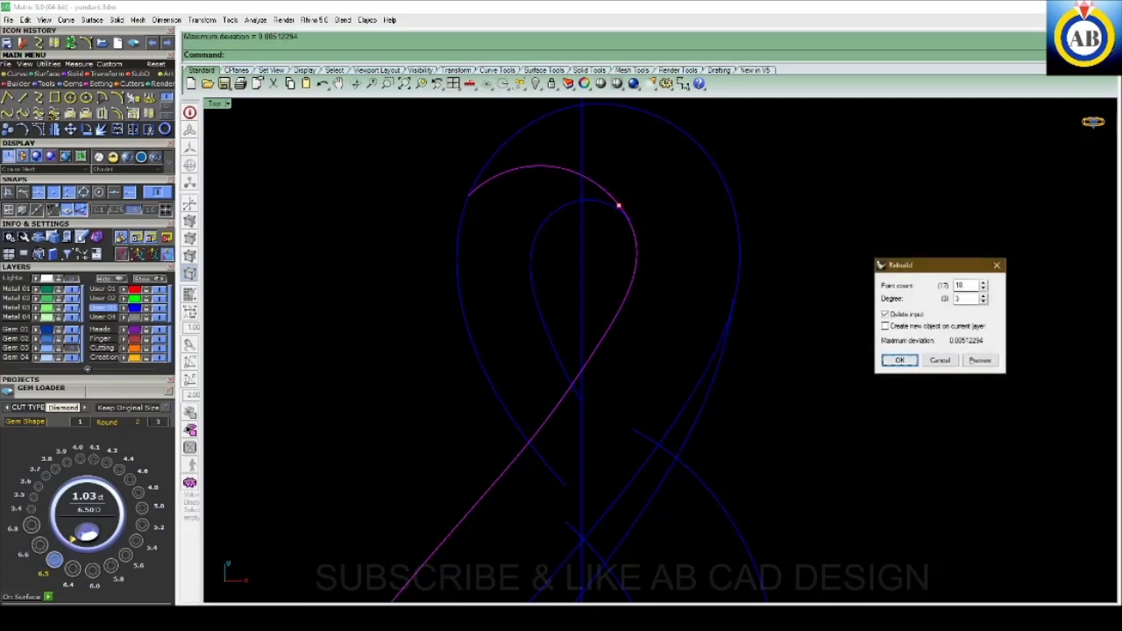
{"action": "key", "text": "Return"}
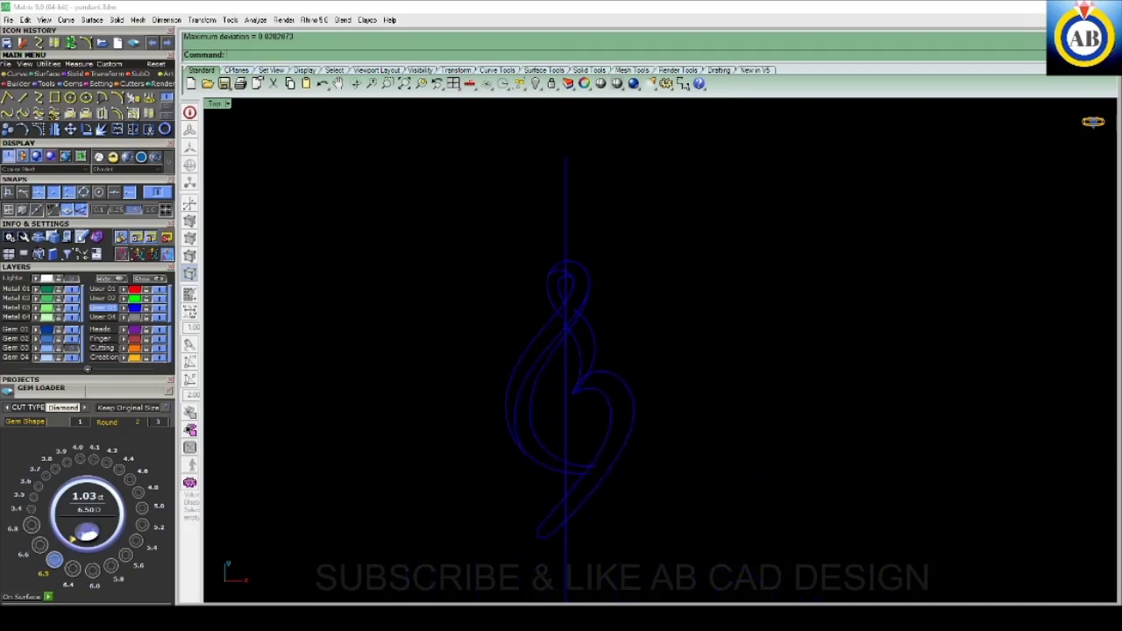
- Maximize the Perspective viewport showing the swirl-and-heart curves
{"action": "key", "text": "ctrl+F4"}
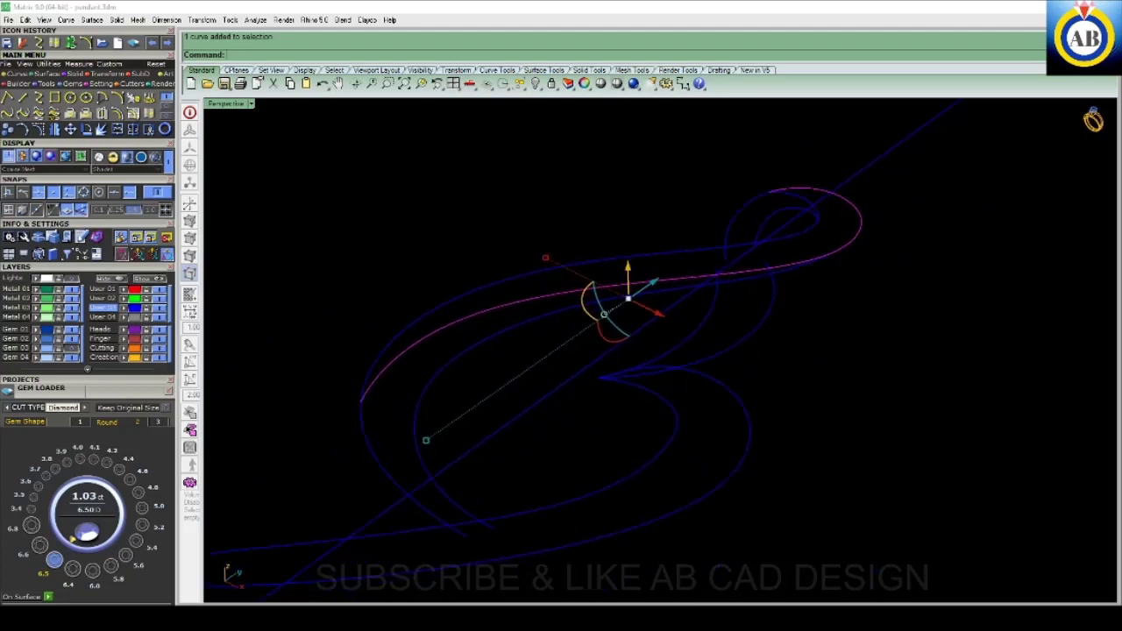
- Raise the three middle control points of the arm curve by 1 along Z
{"action": "key", "text": "F10"}
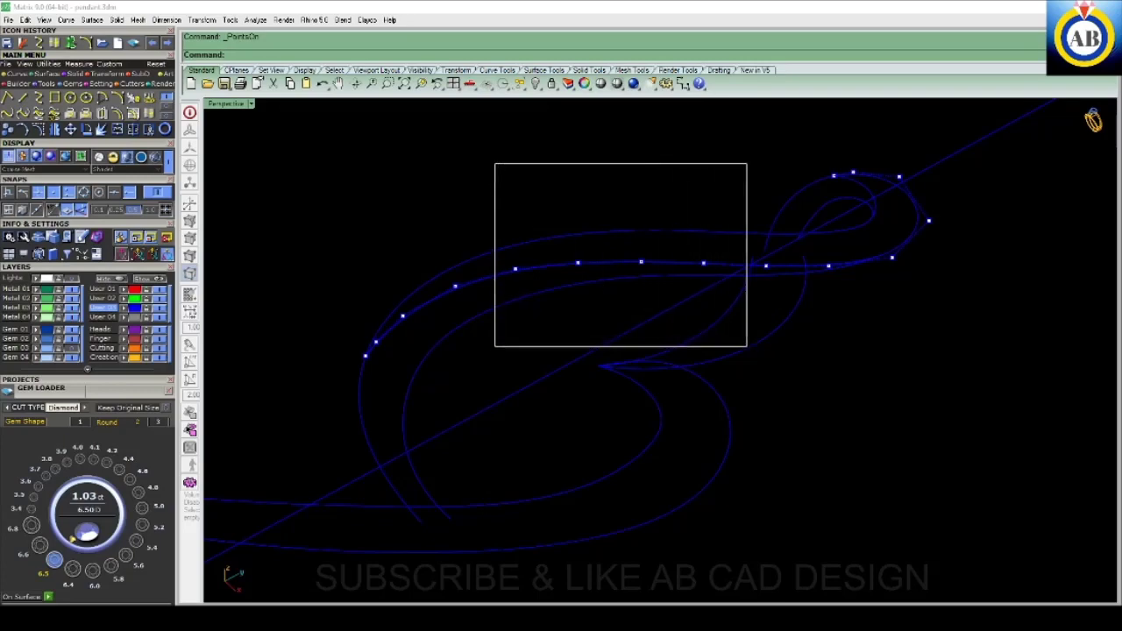
{"action": "left_click_drag", "start_coordinate": [747, 346], "coordinate": [781, 348]}
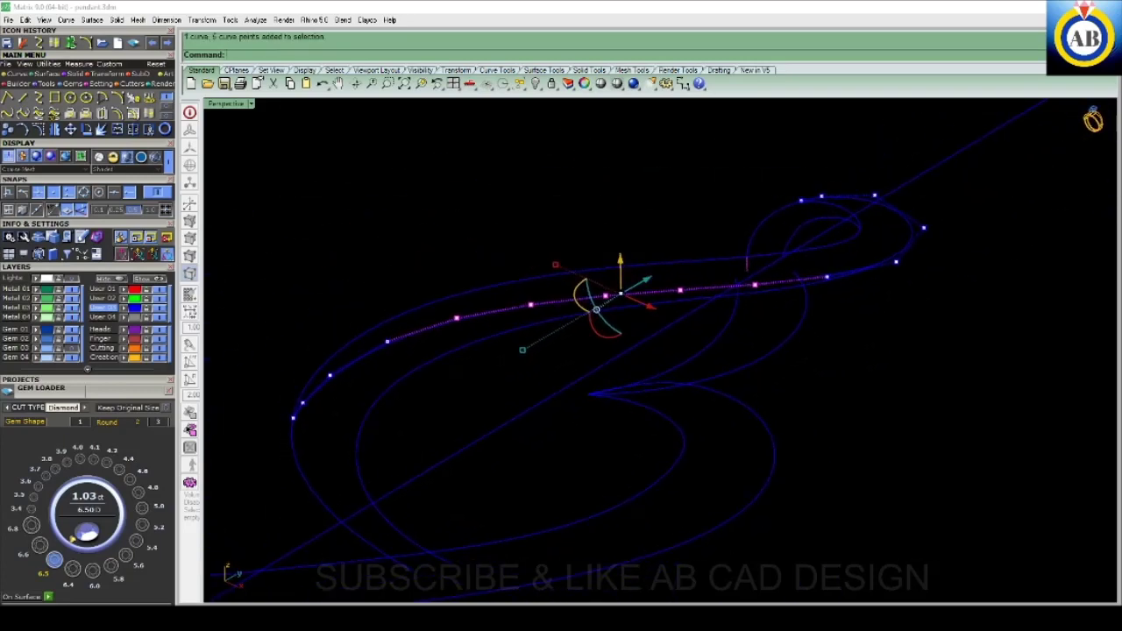
{"action": "key", "text": "Escape"}
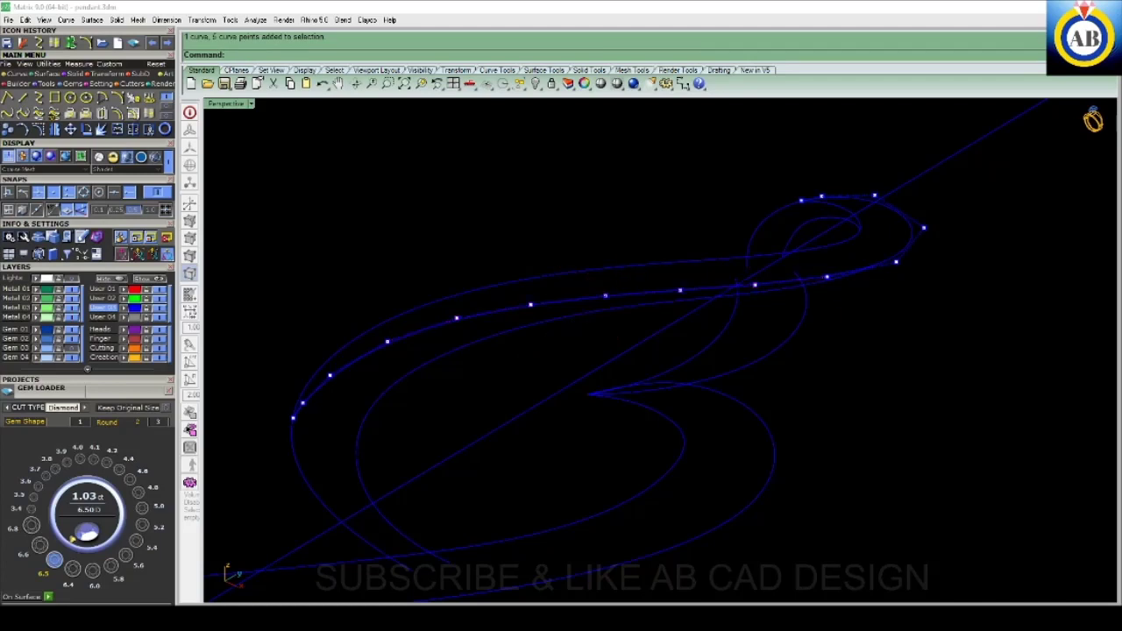
{"action": "left_click_drag", "start_coordinate": [503, 223], "coordinate": [700, 341]}
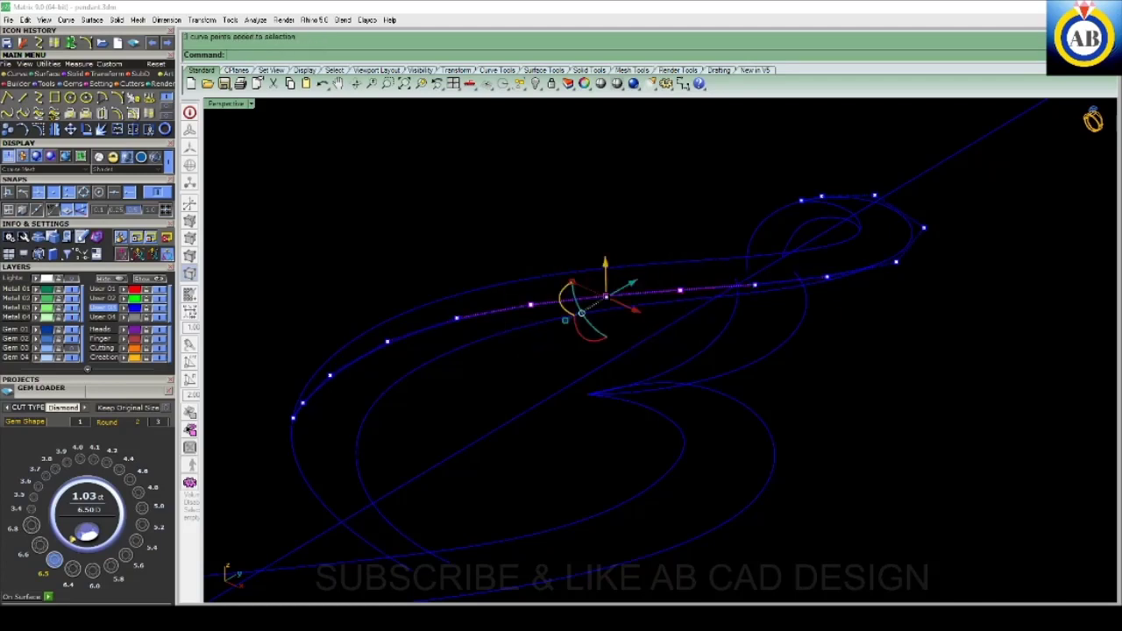
{"action": "left_click", "coordinate": [605, 263]}
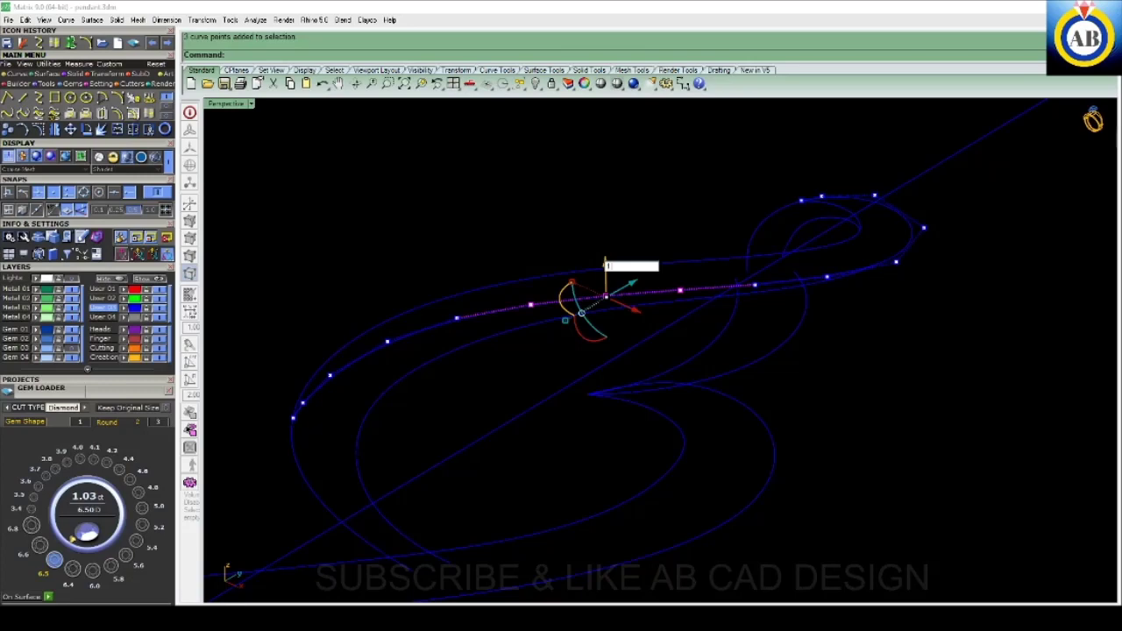
{"action": "type", "text": "1"}
{"action": "key", "text": "Return"}
- Orbit and tilt the view to check the raised curve's height
{"action": "mouse_move", "coordinate": [658, 394]}
{"action": "right_mouse_down"}
{"action": "mouse_move", "coordinate": [666, 290]}
{"action": "mouse_move", "coordinate": [692, 412]}
{"action": "mouse_move", "coordinate": [697, 285]}
{"action": "mouse_move", "coordinate": [736, 279]}
{"action": "right_mouse_up"}
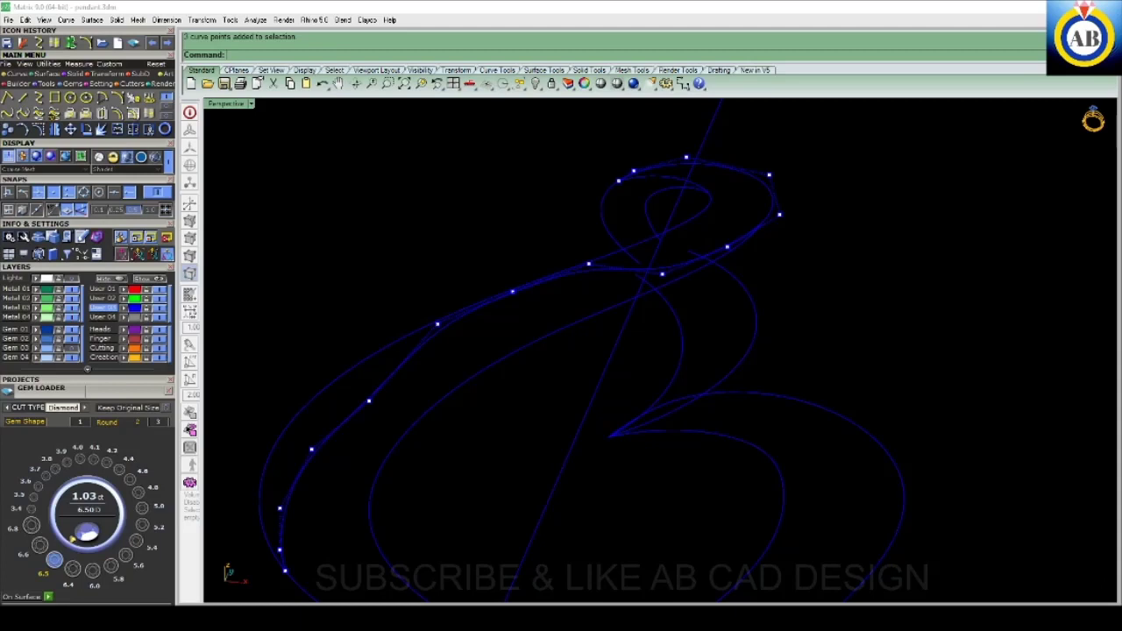
{"action": "key", "text": "Left"}
{"action": "key", "text": "Left"}
{"action": "key", "text": "Left"}
{"action": "key", "text": "Left"}
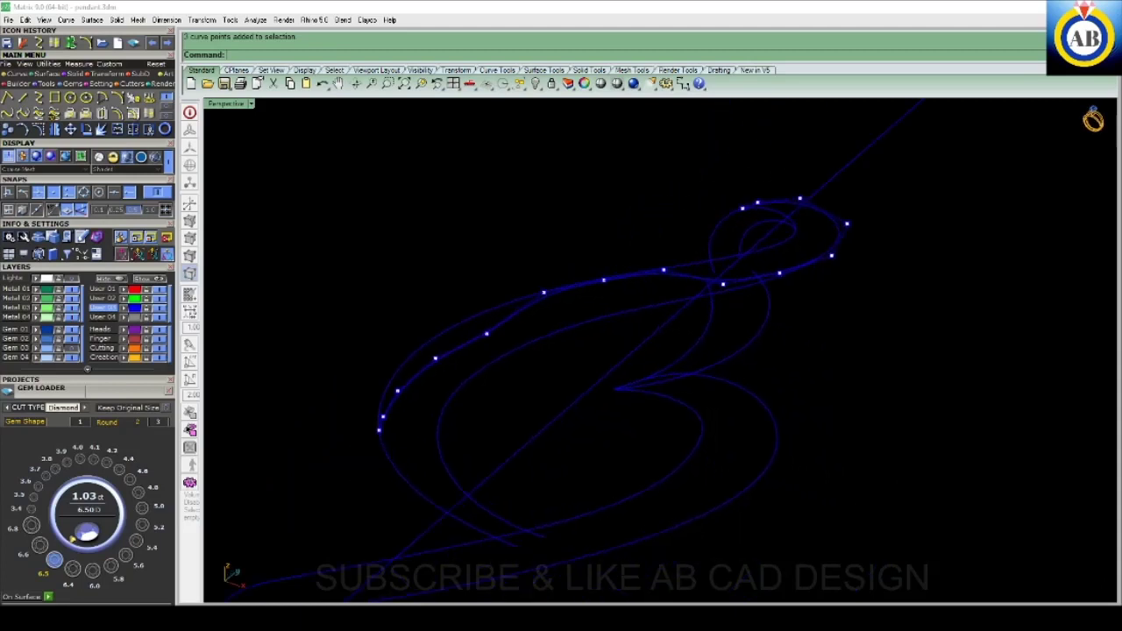
{"action": "key", "text": "Left"}
{"action": "key", "text": "Left"}
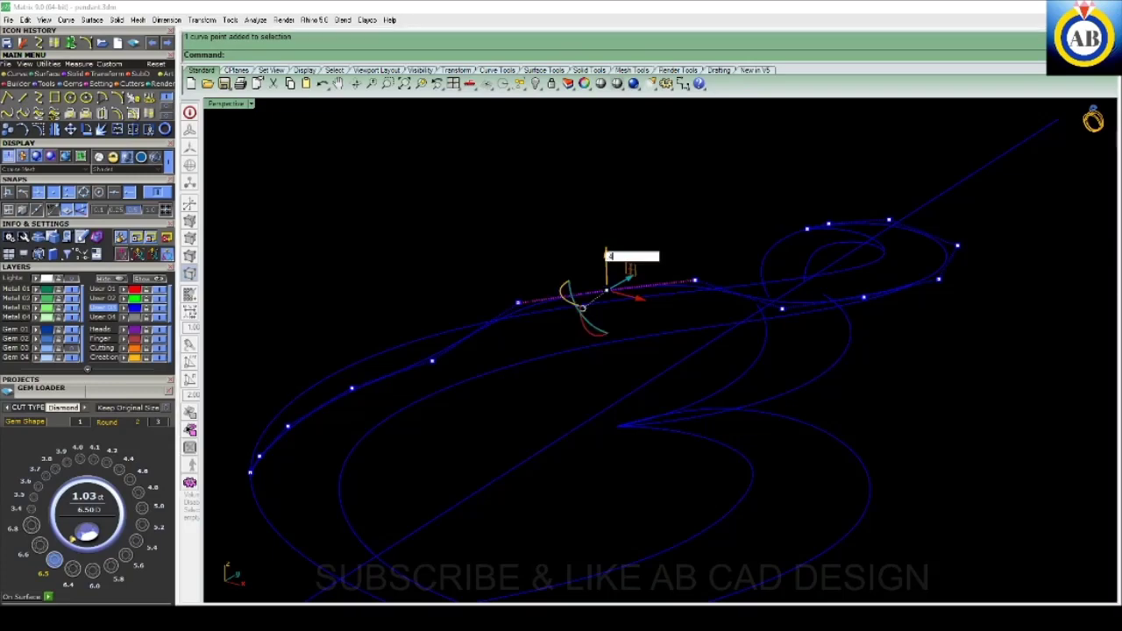
{"action": "key", "text": "Down"}
{"action": "key", "text": "Down"}
{"action": "key", "text": "Down"}
{"action": "key", "text": "Down"}
{"action": "key", "text": "Down"}
{"action": "key", "text": "Down"}
{"action": "key", "text": "Down"}
{"action": "key", "text": "Down"}
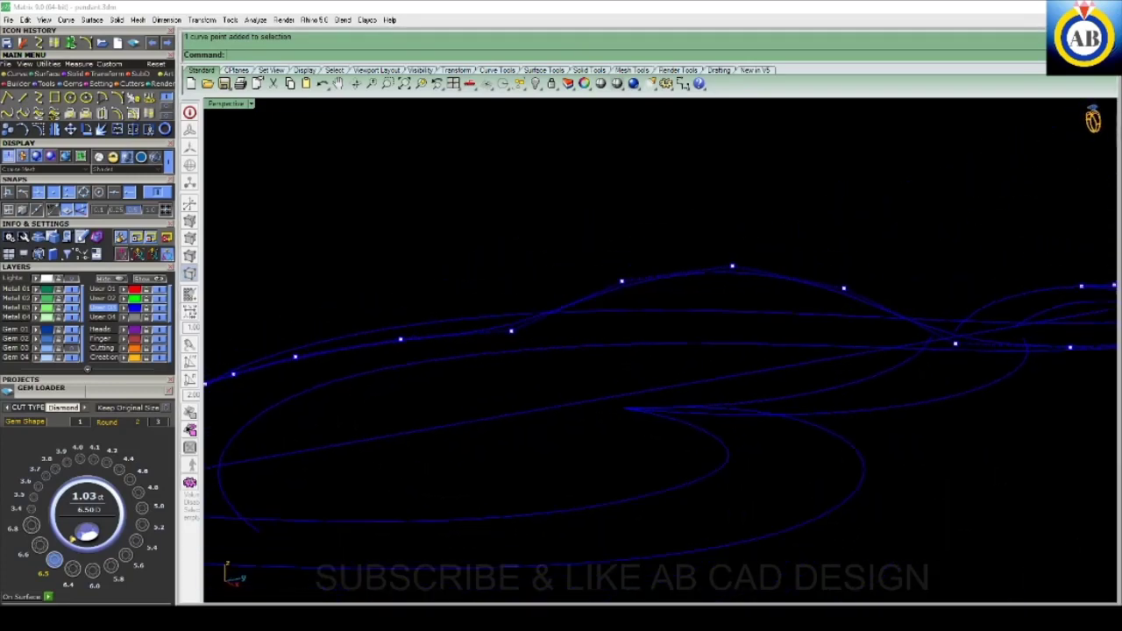
{"action": "key", "text": "Up"}
{"action": "key", "text": "Up"}
{"action": "key", "text": "Up"}
{"action": "key", "text": "Up"}
{"action": "key", "text": "Up"}
{"action": "key", "text": "Up"}
{"action": "key", "text": "Up"}
{"action": "key", "text": "Up"}
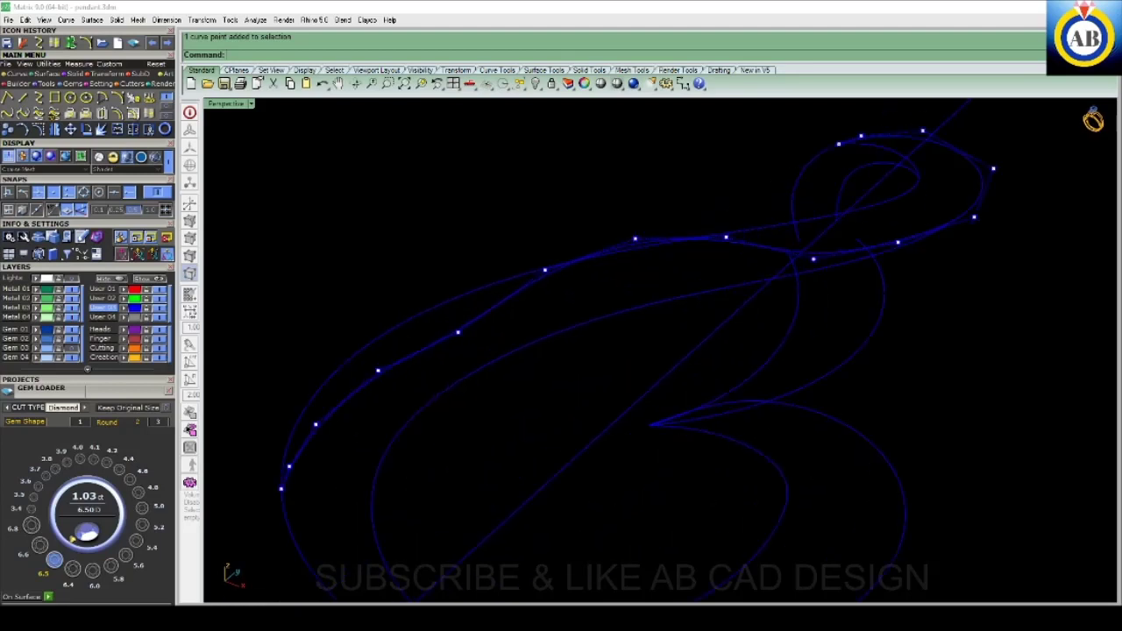
{"action": "key", "text": "Down"}
{"action": "key", "text": "Down"}
{"action": "key", "text": "Up"}
{"action": "key", "text": "Up"}
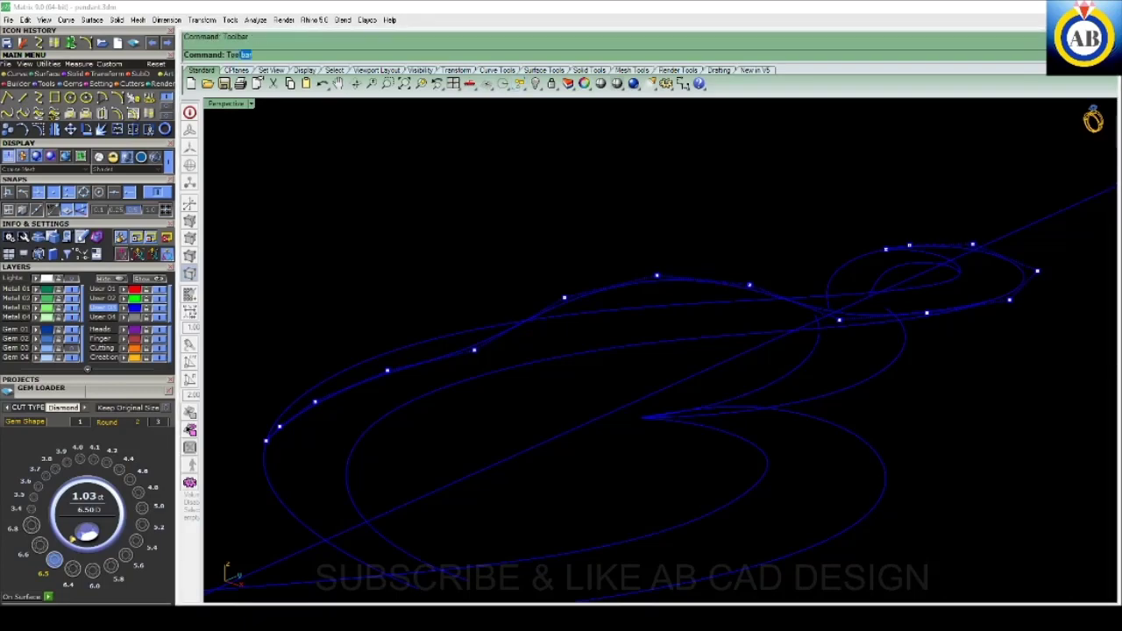
- Tick Organic in the Toolbars list and confirm with OK
{"action": "key", "text": "Return"}
{"action": "scroll", "coordinate": [930, 321], "scroll_direction": "down", "scroll_amount": 10}
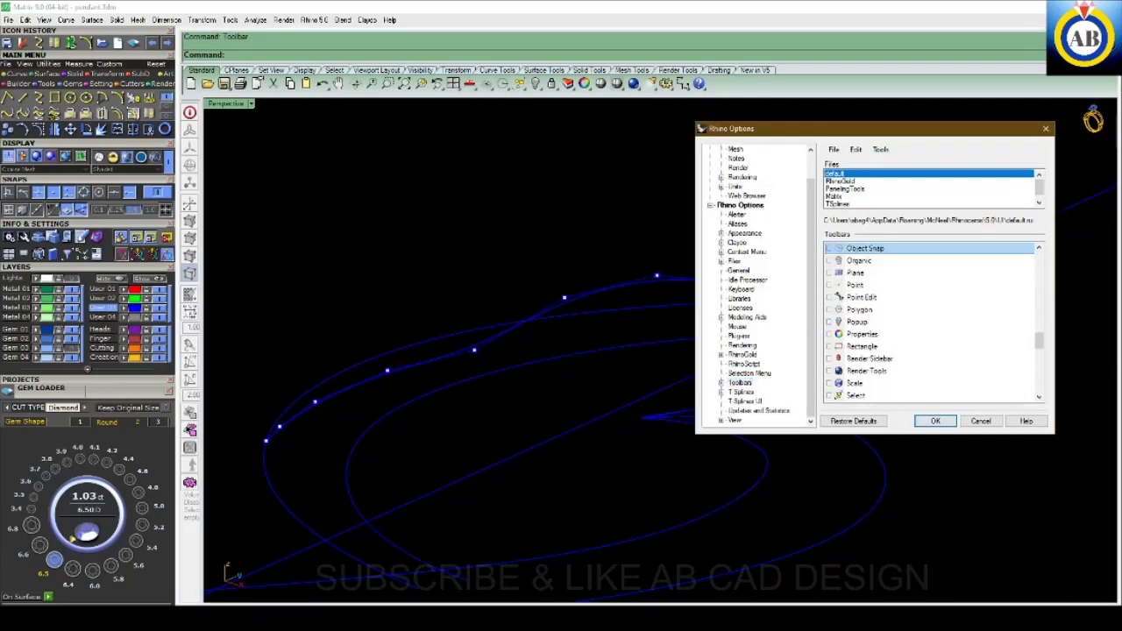
{"action": "left_click", "coordinate": [828, 261]}
{"action": "left_click", "coordinate": [828, 260]}
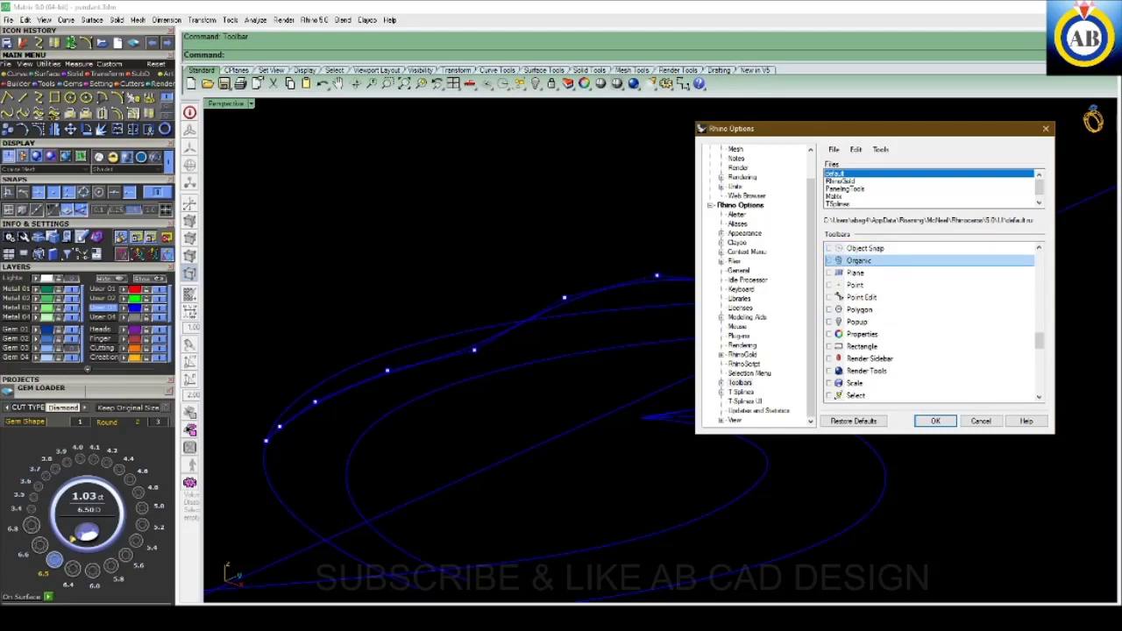
{"action": "left_click", "coordinate": [828, 260]}
{"action": "left_click", "coordinate": [935, 421]}
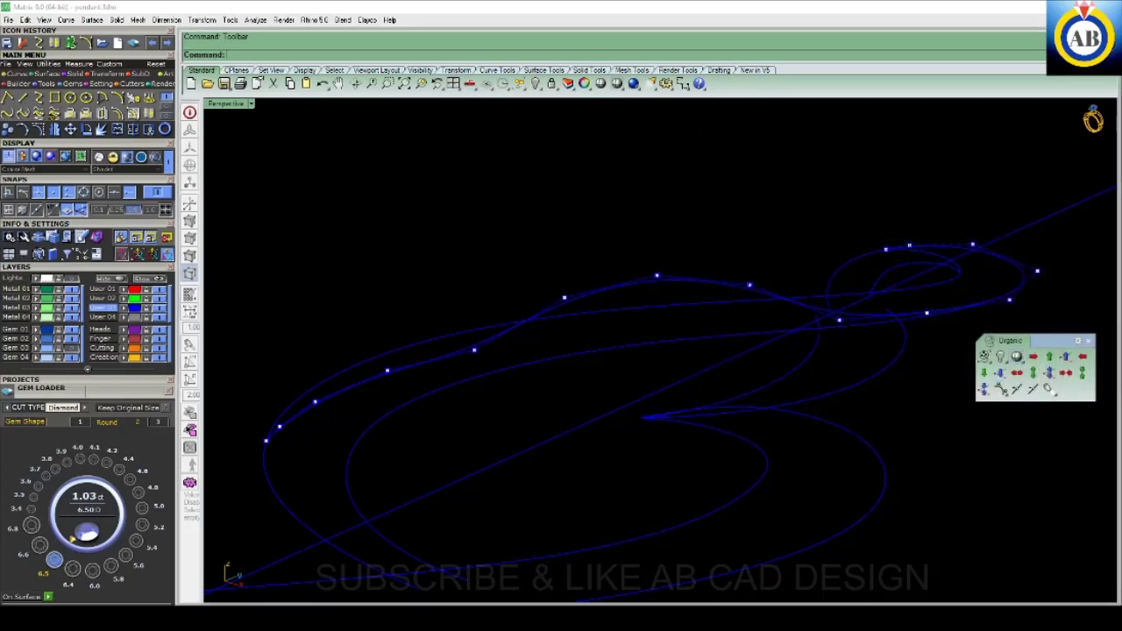
{"action": "scroll", "coordinate": [649, 351], "scroll_direction": "up", "scroll_amount": 2}
{"action": "scroll", "coordinate": [649, 351], "scroll_direction": "up", "scroll_amount": 2}
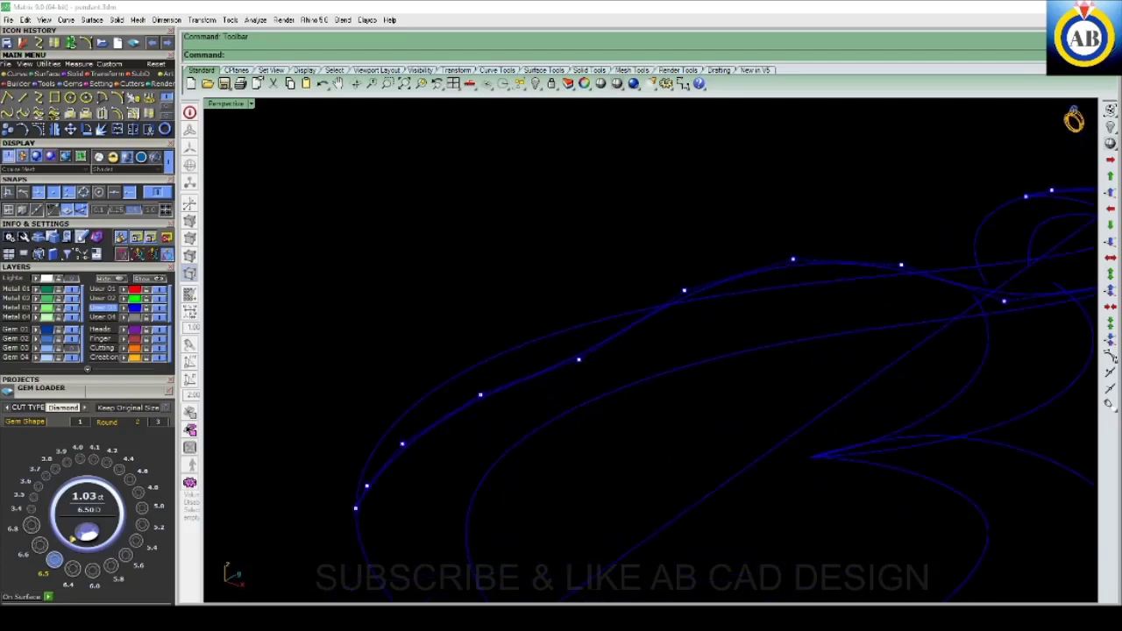
- Raise a control point on the swirl arm curve in two small upward nudges
{"action": "left_click_drag", "start_coordinate": [505, 303], "coordinate": [635, 410]}
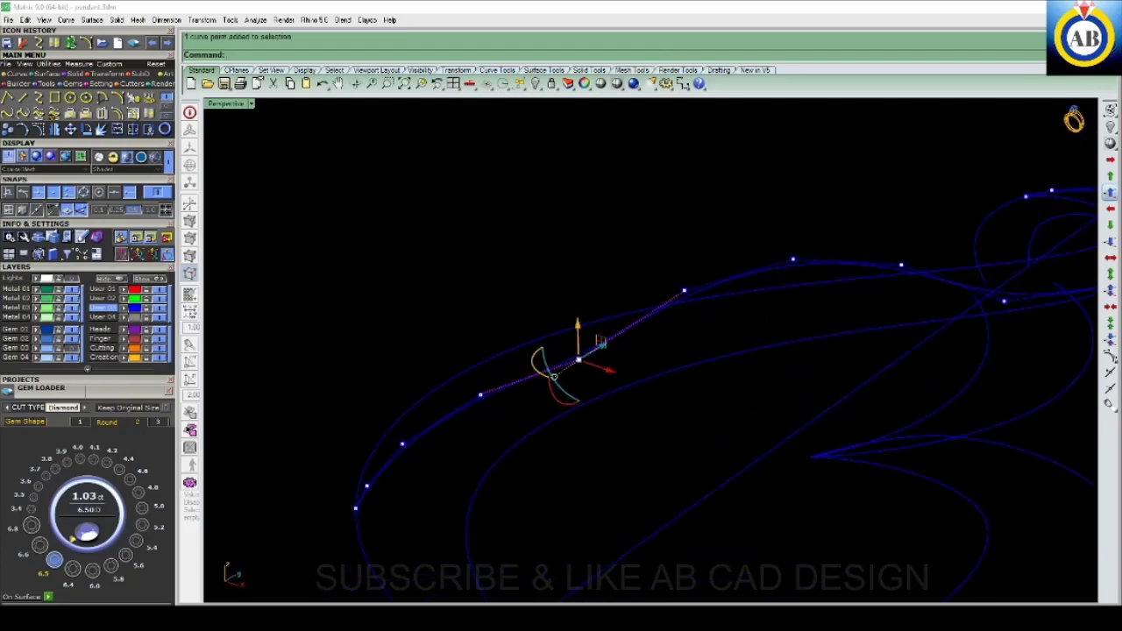
{"action": "mouse_move", "coordinate": [649, 351]}
{"action": "right_mouse_down"}
{"action": "mouse_move", "coordinate": [702, 351]}
{"action": "mouse_move", "coordinate": [666, 333]}
{"action": "mouse_move", "coordinate": [701, 307]}
{"action": "right_mouse_up"}
{"action": "key", "text": "Escape"}
{"action": "left_click_drag", "start_coordinate": [568, 317], "coordinate": [568, 296]}
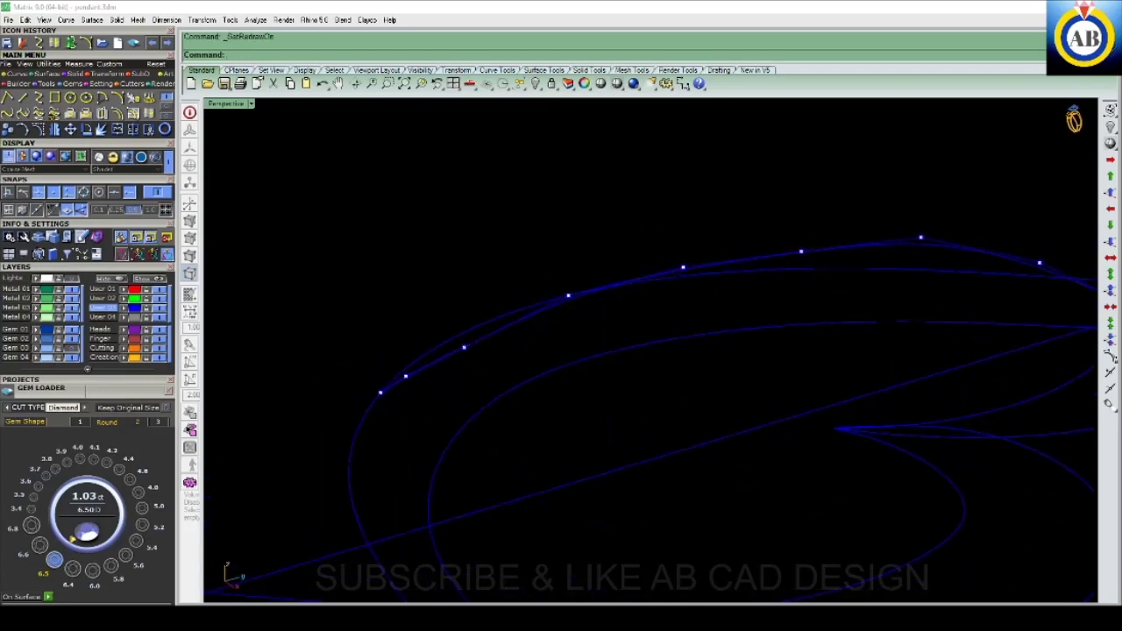
{"action": "left_click_drag", "start_coordinate": [441, 359], "coordinate": [441, 346]}
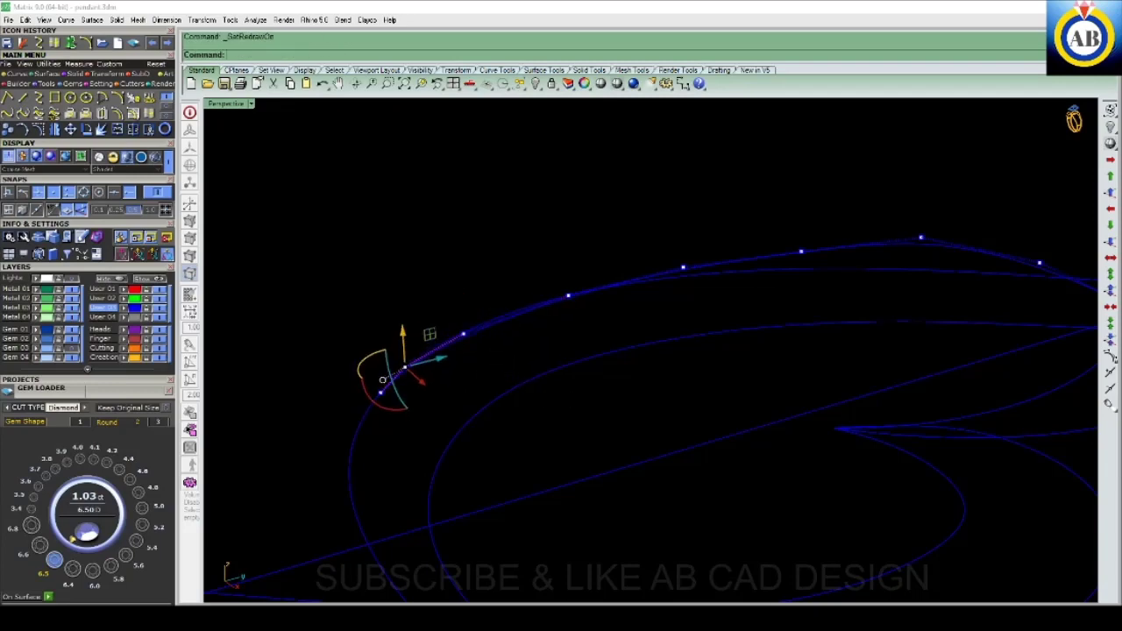
{"action": "key", "text": "Escape"}
- Lift the control point near the curve's start and the next one slightly upward
{"action": "right_click_drag", "start_coordinate": [613, 350], "coordinate": [526, 368]}
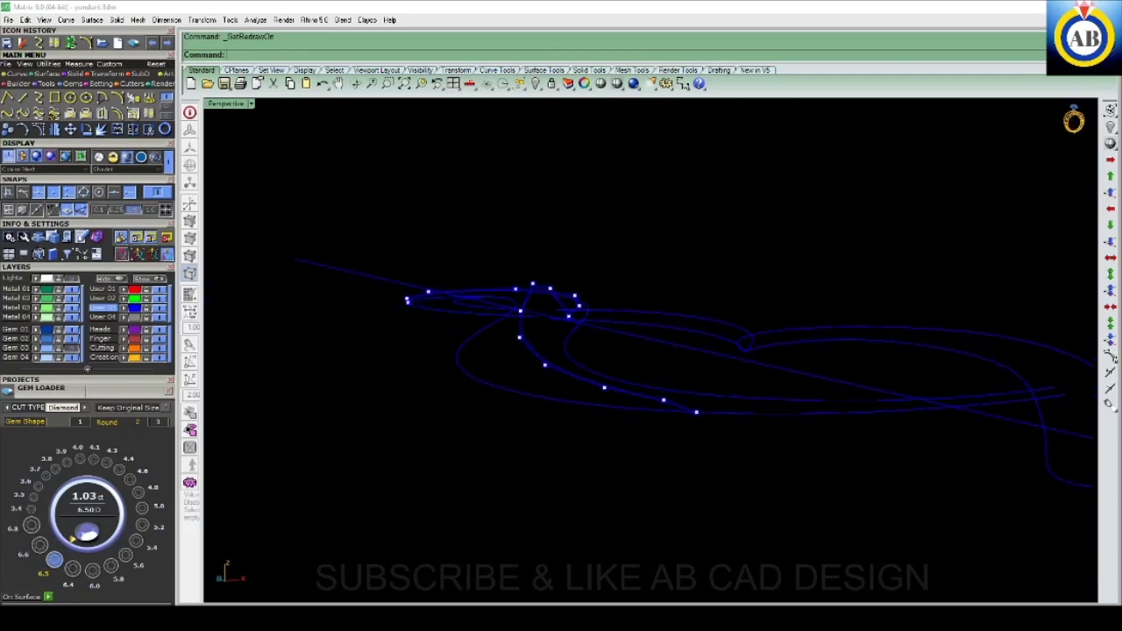
{"action": "right_click_drag", "start_coordinate": [614, 351], "coordinate": [561, 359]}
{"action": "scroll", "coordinate": [614, 350], "scroll_direction": "up", "scroll_amount": 3}
{"action": "left_click_drag", "start_coordinate": [508, 338], "coordinate": [509, 324]}
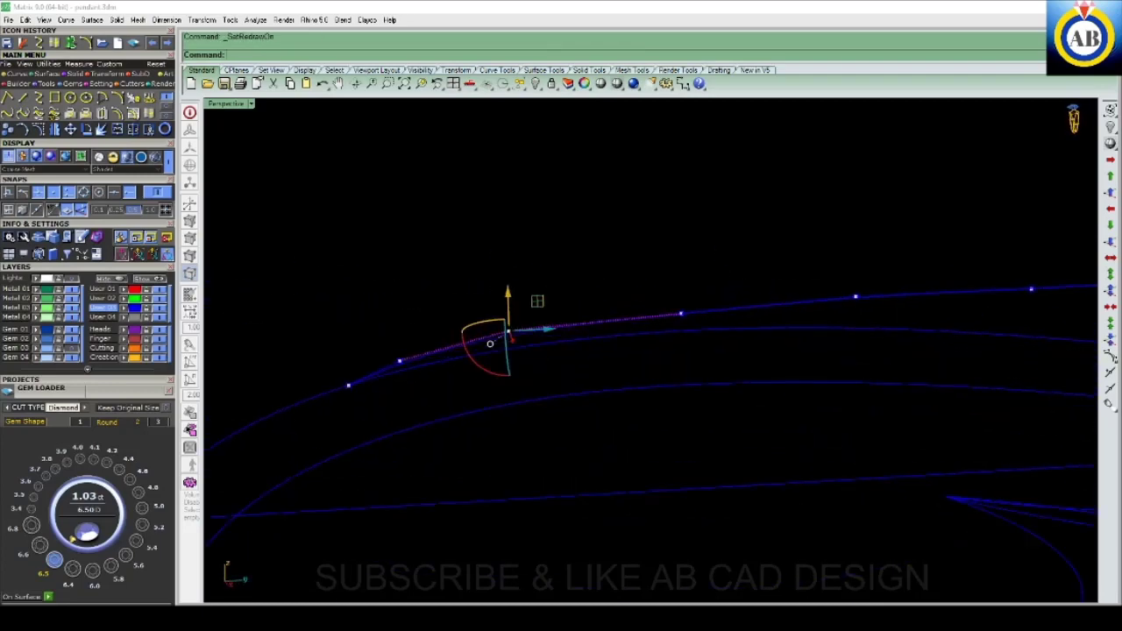
{"action": "left_click", "coordinate": [680, 313]}
{"action": "left_click_drag", "start_coordinate": [680, 313], "coordinate": [681, 301]}
- Select the inner swirl curve and pick several control points along its upper arc
{"action": "right_click_drag", "start_coordinate": [661, 313], "coordinate": [793, 317]}
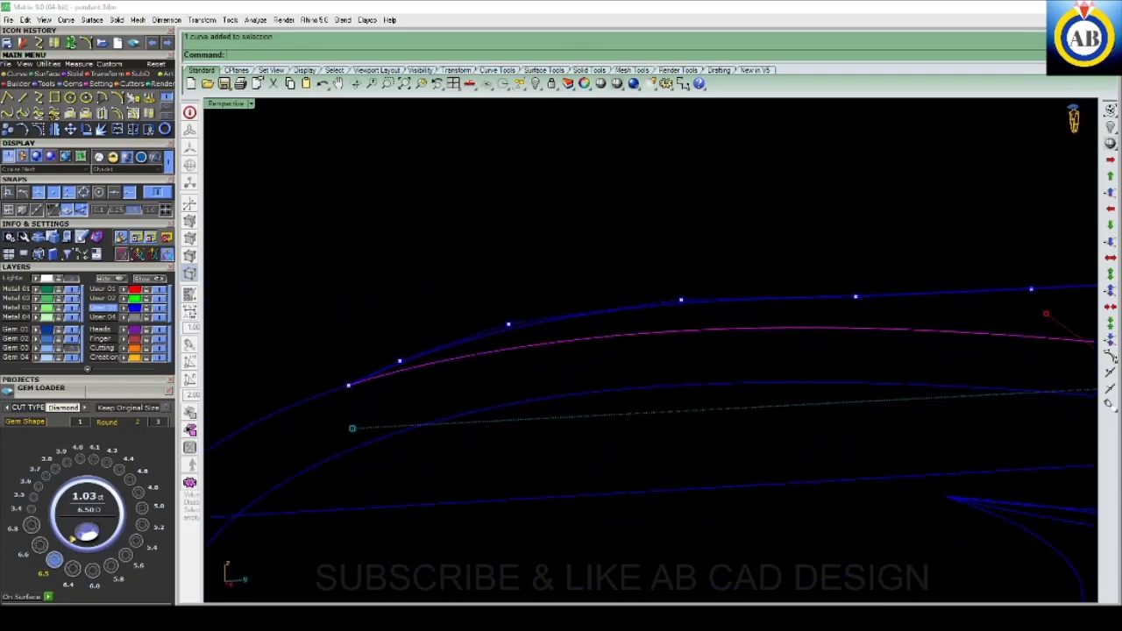
{"action": "right_click_drag", "start_coordinate": [648, 351], "coordinate": [666, 315]}
{"action": "scroll", "coordinate": [648, 350], "scroll_direction": "up", "scroll_amount": 3}
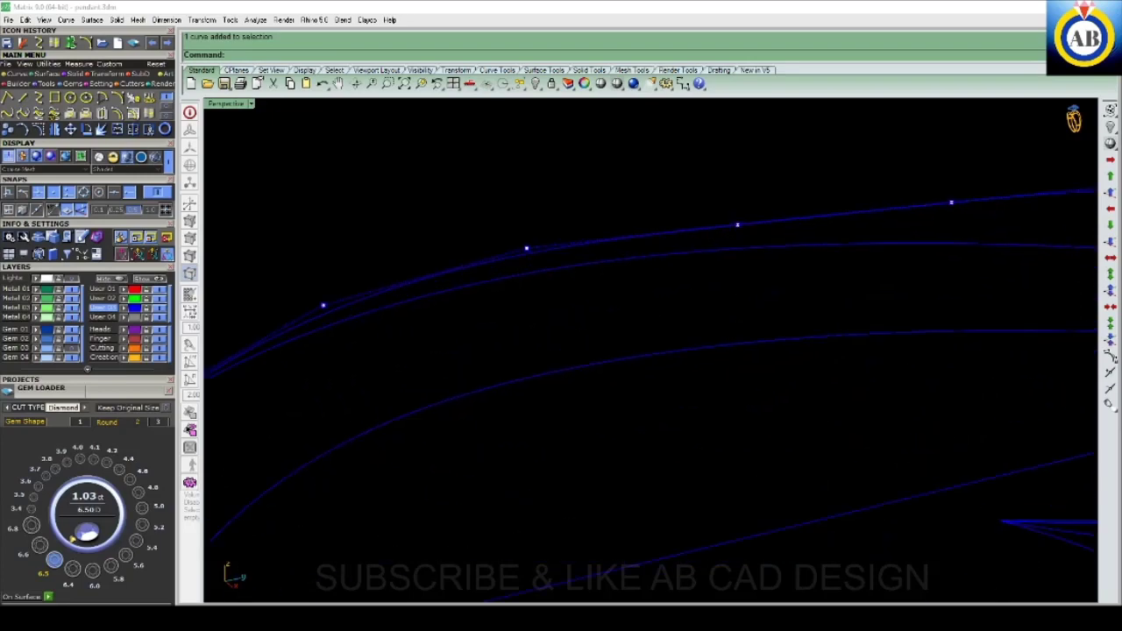
{"action": "left_click_drag", "start_coordinate": [703, 167], "coordinate": [799, 293]}
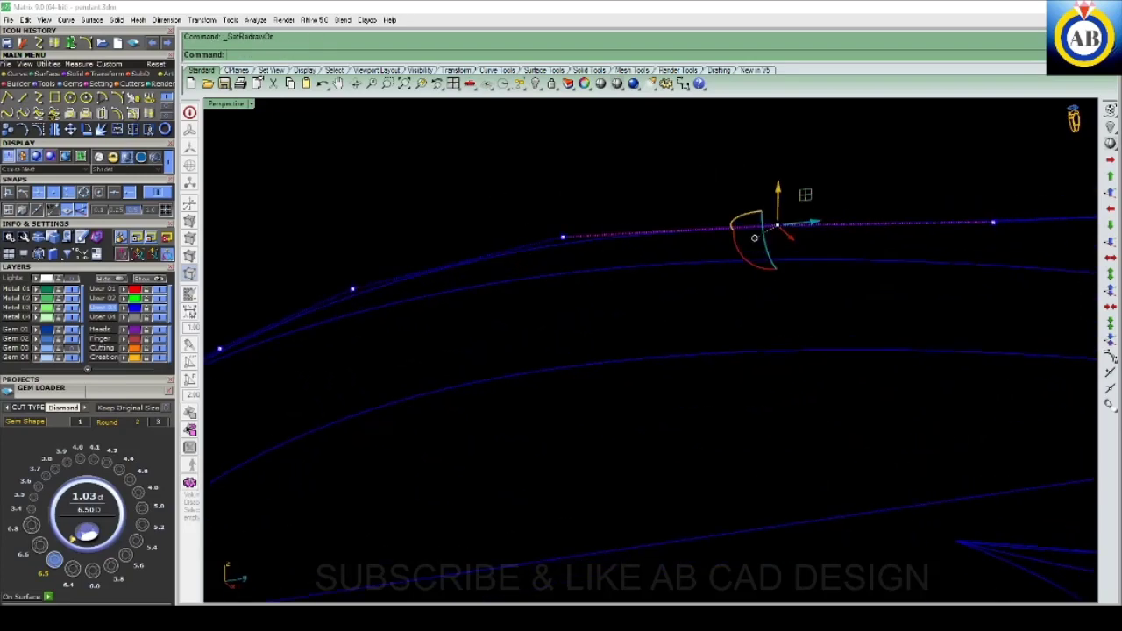
{"action": "right_click_drag", "start_coordinate": [789, 263], "coordinate": [789, 220]}
{"action": "right_click_drag", "start_coordinate": [649, 351], "coordinate": [666, 333]}
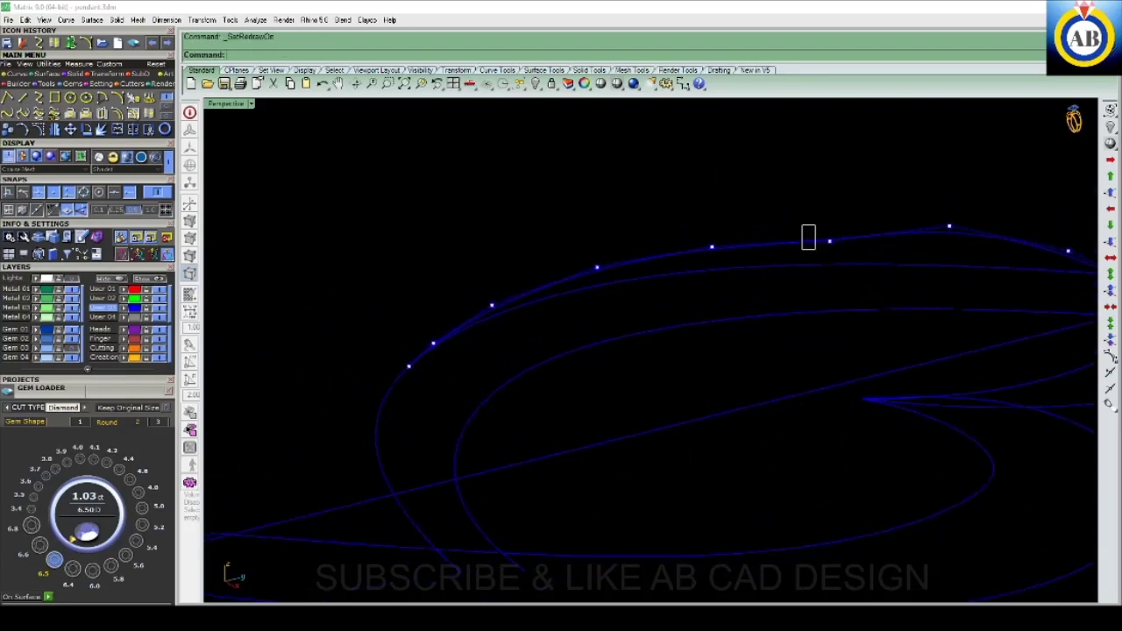
{"action": "left_click", "coordinate": [828, 240]}
{"action": "left_click", "coordinate": [711, 247]}
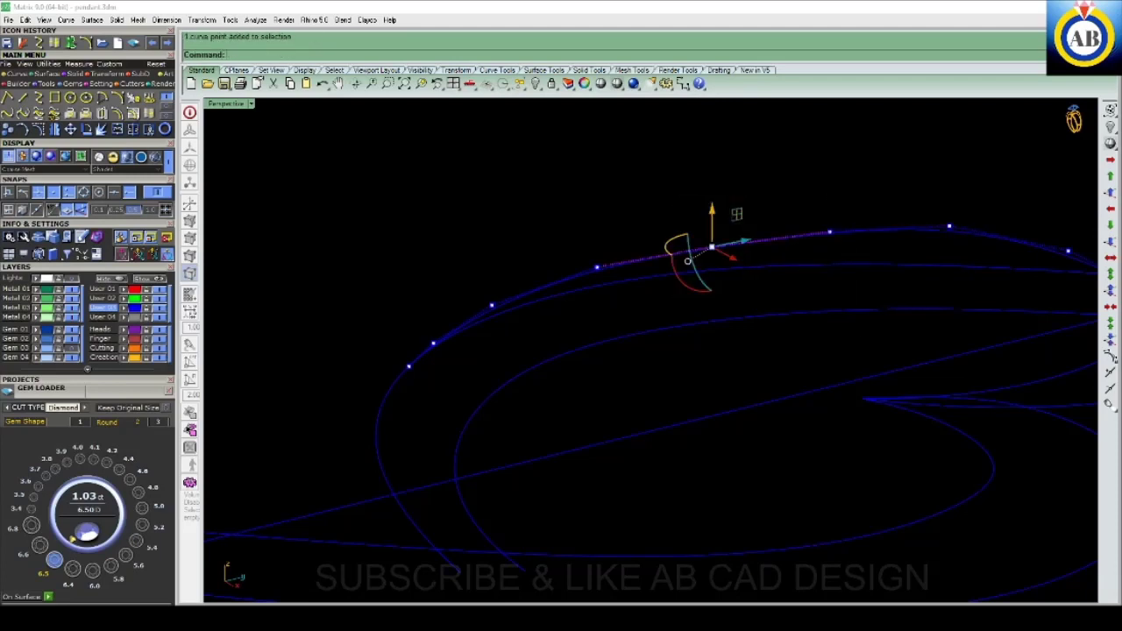
{"action": "left_click", "coordinate": [830, 232]}
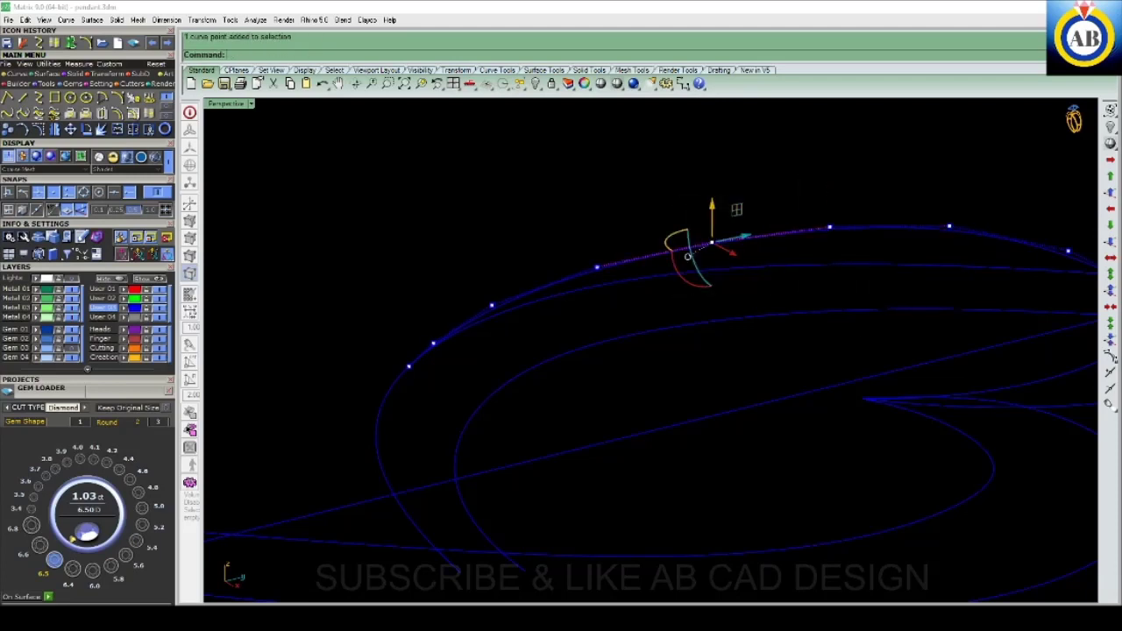
{"action": "left_click", "coordinate": [596, 266]}
{"action": "mouse_move", "coordinate": [572, 276]}
{"action": "right_mouse_down"}
{"action": "mouse_move", "coordinate": [491, 289]}
{"action": "mouse_move", "coordinate": [561, 280]}
{"action": "right_mouse_up"}
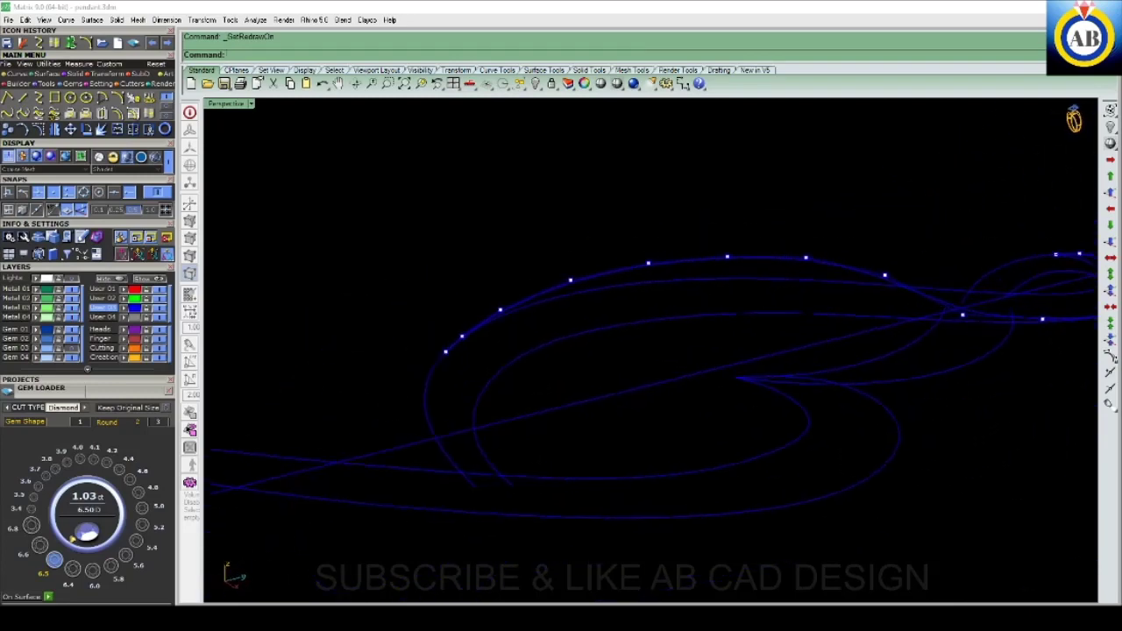
- Raise a chosen control point on the swirl arm's upper arc slightly, checking the 3D shape
{"action": "left_click_drag", "start_coordinate": [576, 218], "coordinate": [664, 306]}
{"action": "left_click", "coordinate": [783, 258]}
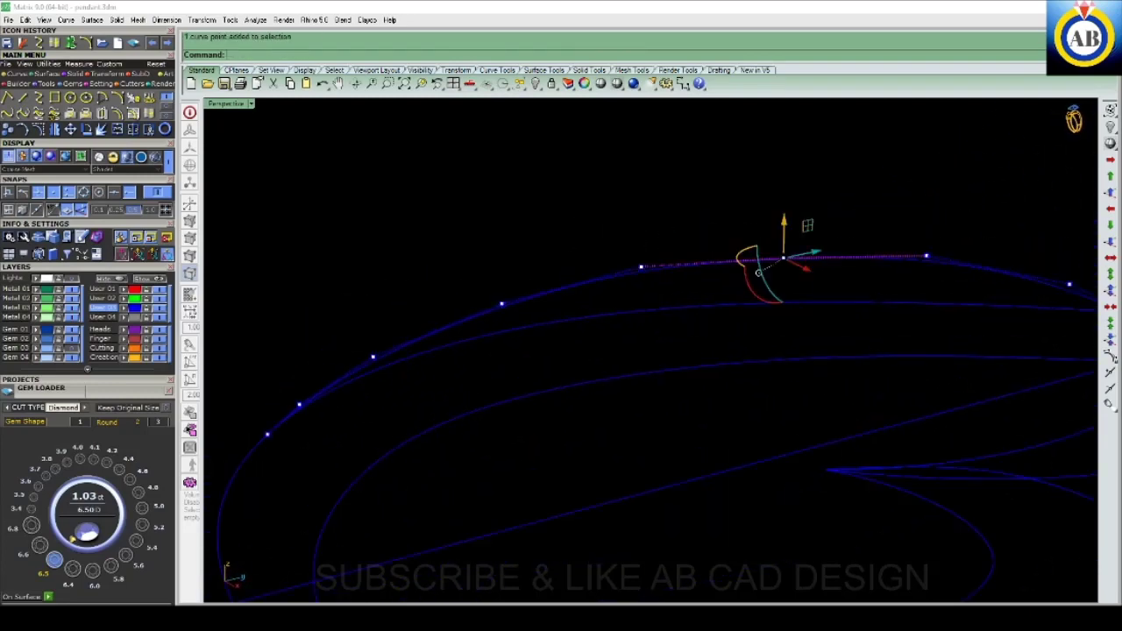
{"action": "mouse_move", "coordinate": [783, 259]}
{"action": "right_mouse_down"}
{"action": "mouse_move", "coordinate": [658, 254]}
{"action": "mouse_move", "coordinate": [613, 290]}
{"action": "mouse_move", "coordinate": [632, 272]}
{"action": "right_mouse_up"}
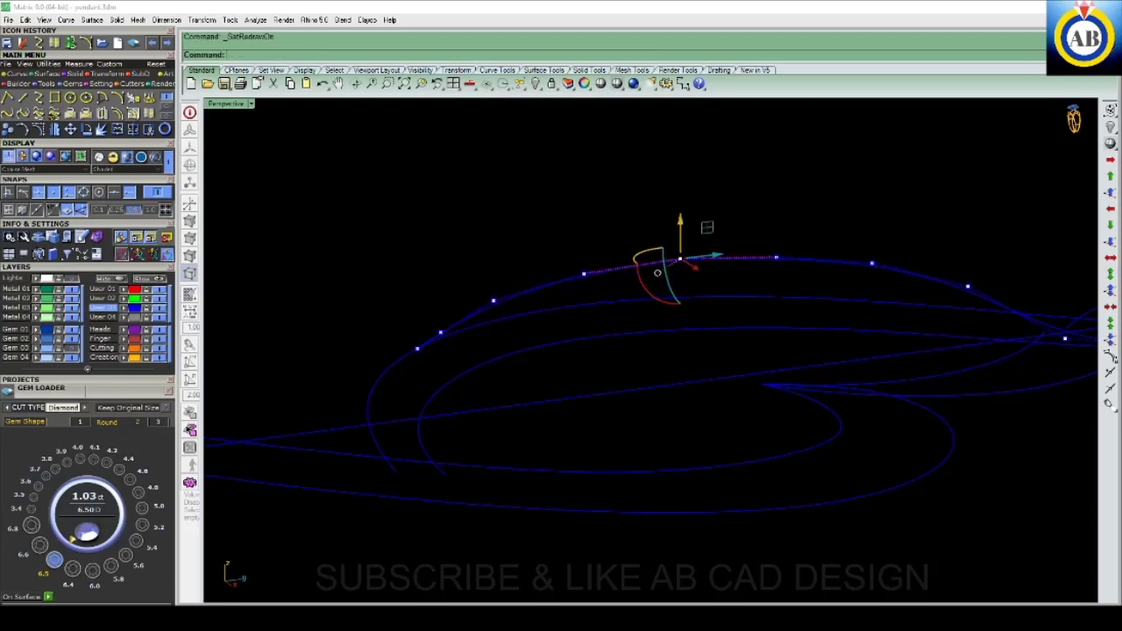
{"action": "mouse_move", "coordinate": [631, 272]}
{"action": "right_mouse_down"}
{"action": "mouse_move", "coordinate": [666, 267]}
{"action": "mouse_move", "coordinate": [640, 268]}
{"action": "mouse_move", "coordinate": [657, 263]}
{"action": "mouse_move", "coordinate": [675, 272]}
{"action": "mouse_move", "coordinate": [644, 263]}
{"action": "mouse_move", "coordinate": [692, 276]}
{"action": "right_mouse_up"}
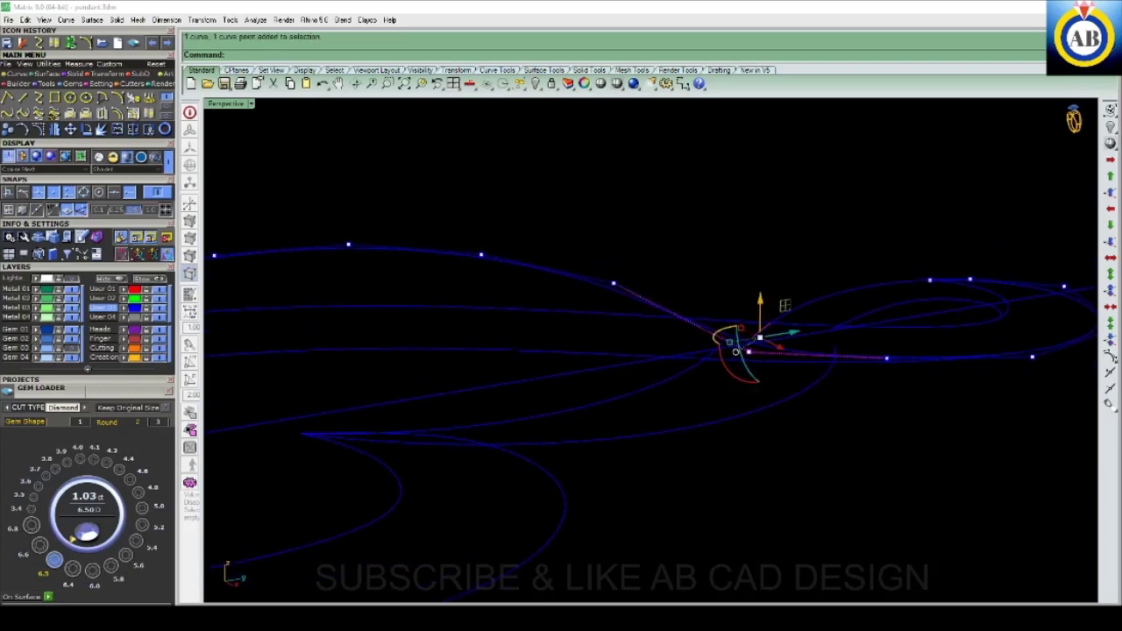
{"action": "left_click_drag", "start_coordinate": [736, 340], "coordinate": [736, 324]}
{"action": "mouse_move", "coordinate": [735, 324]}
{"action": "right_mouse_down"}
{"action": "mouse_move", "coordinate": [772, 329]}
{"action": "mouse_move", "coordinate": [741, 320]}
{"action": "mouse_move", "coordinate": [715, 368]}
{"action": "mouse_move", "coordinate": [715, 333]}
{"action": "mouse_move", "coordinate": [732, 333]}
{"action": "mouse_move", "coordinate": [749, 337]}
{"action": "mouse_move", "coordinate": [775, 381]}
{"action": "mouse_move", "coordinate": [776, 346]}
{"action": "mouse_move", "coordinate": [776, 381]}
{"action": "right_mouse_up"}
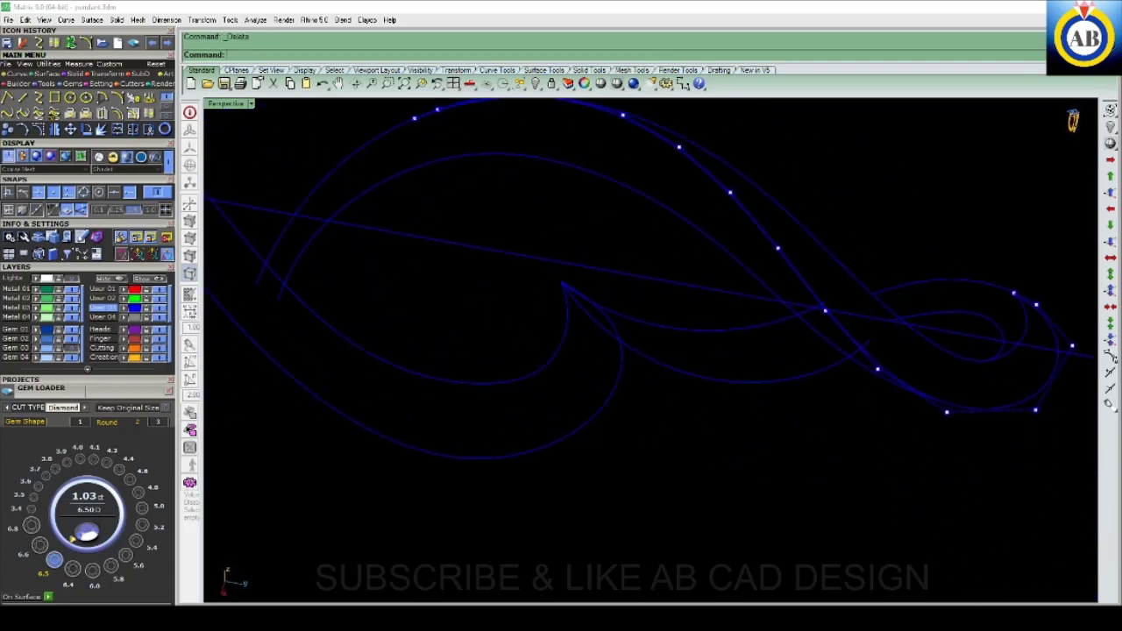
{"action": "scroll", "coordinate": [824, 311], "scroll_direction": "up", "scroll_amount": 2}
{"action": "scroll", "coordinate": [824, 311], "scroll_direction": "up", "scroll_amount": 1}
{"action": "scroll", "coordinate": [824, 312], "scroll_direction": "up", "scroll_amount": 3}
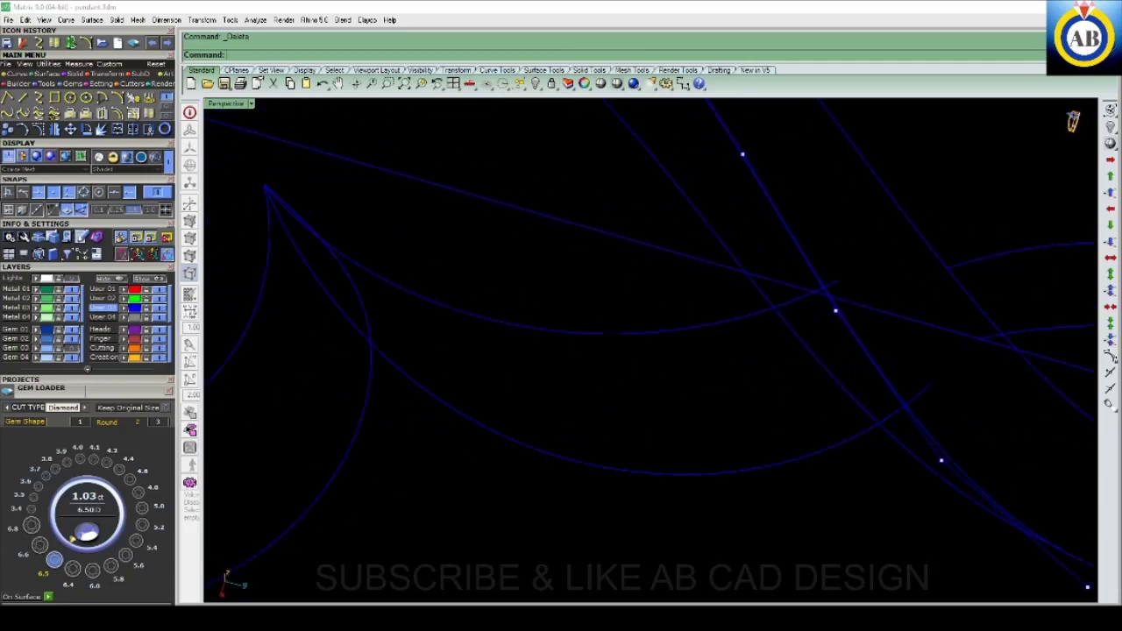
{"action": "scroll", "coordinate": [824, 311], "scroll_direction": "up", "scroll_amount": 3}
{"action": "scroll", "coordinate": [775, 381], "scroll_direction": "down", "scroll_amount": 5}
{"action": "mouse_move", "coordinate": [775, 381]}
{"action": "right_mouse_down"}
{"action": "mouse_move", "coordinate": [763, 342]}
{"action": "mouse_move", "coordinate": [767, 293]}
{"action": "mouse_move", "coordinate": [785, 307]}
{"action": "mouse_move", "coordinate": [776, 303]}
{"action": "mouse_move", "coordinate": [776, 320]}
{"action": "right_mouse_up"}
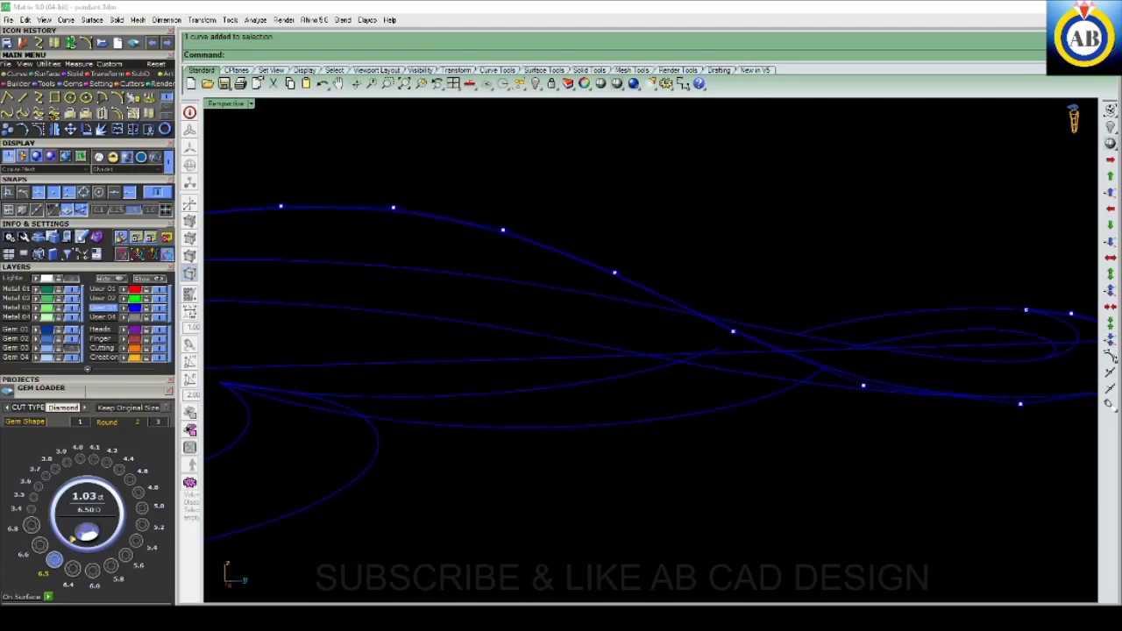
{"action": "left_click_drag", "start_coordinate": [710, 261], "coordinate": [750, 387]}
{"action": "left_click_drag", "start_coordinate": [804, 276], "coordinate": [874, 445]}
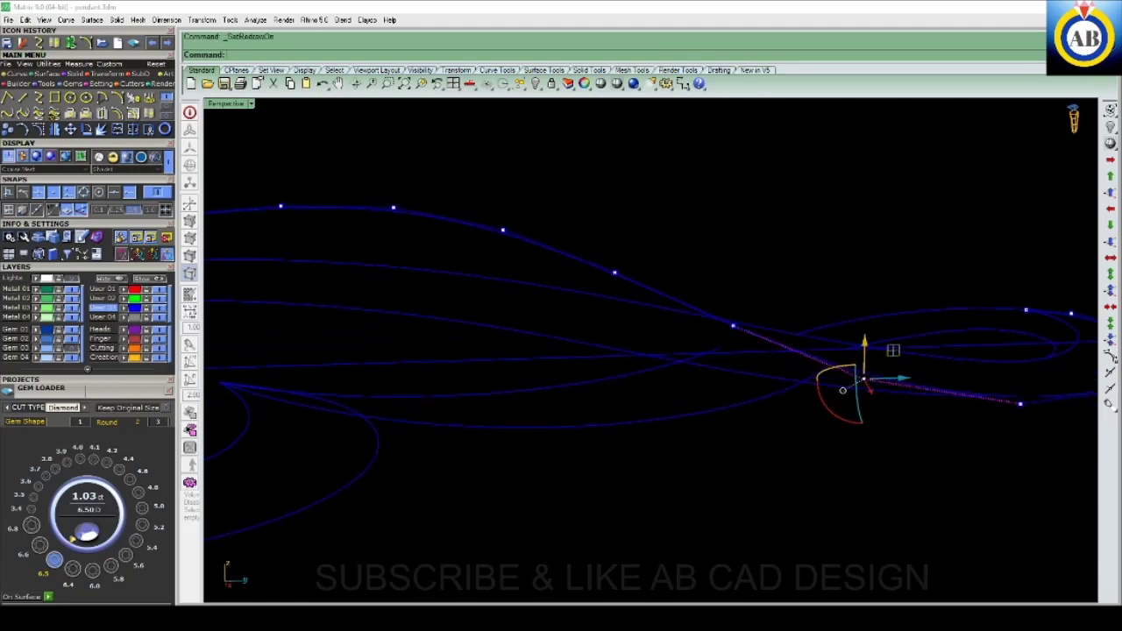
{"action": "key", "text": "Escape"}
{"action": "mouse_move", "coordinate": [776, 303]}
{"action": "right_mouse_down"}
{"action": "mouse_move", "coordinate": [752, 307]}
{"action": "mouse_move", "coordinate": [721, 352]}
{"action": "right_mouse_up"}
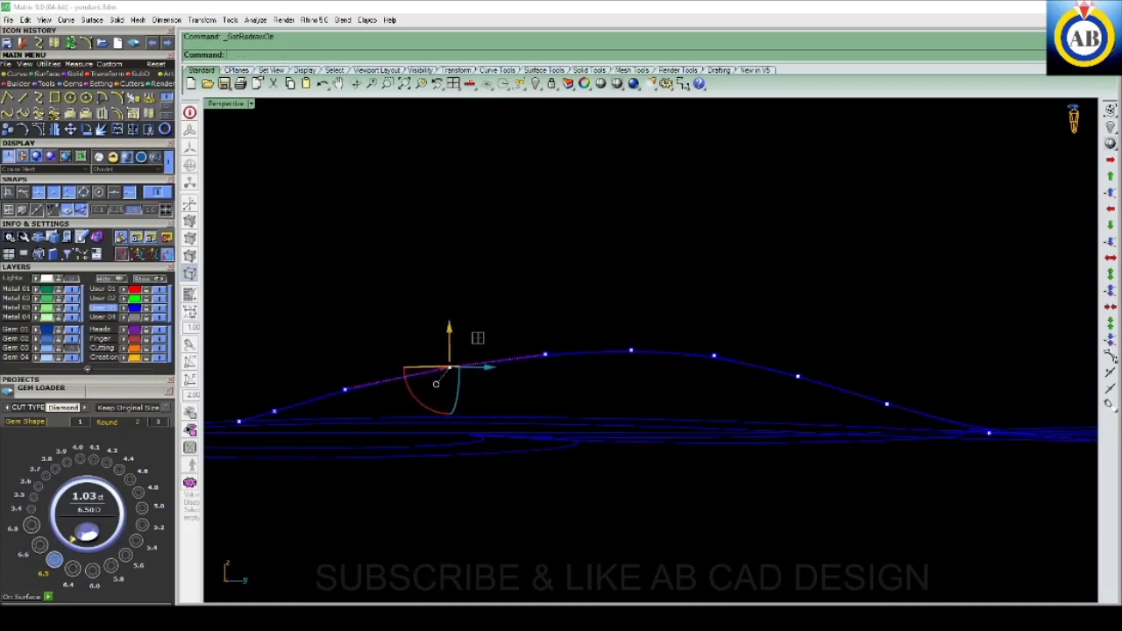
{"action": "right_click_drag", "start_coordinate": [721, 353], "coordinate": [675, 421]}
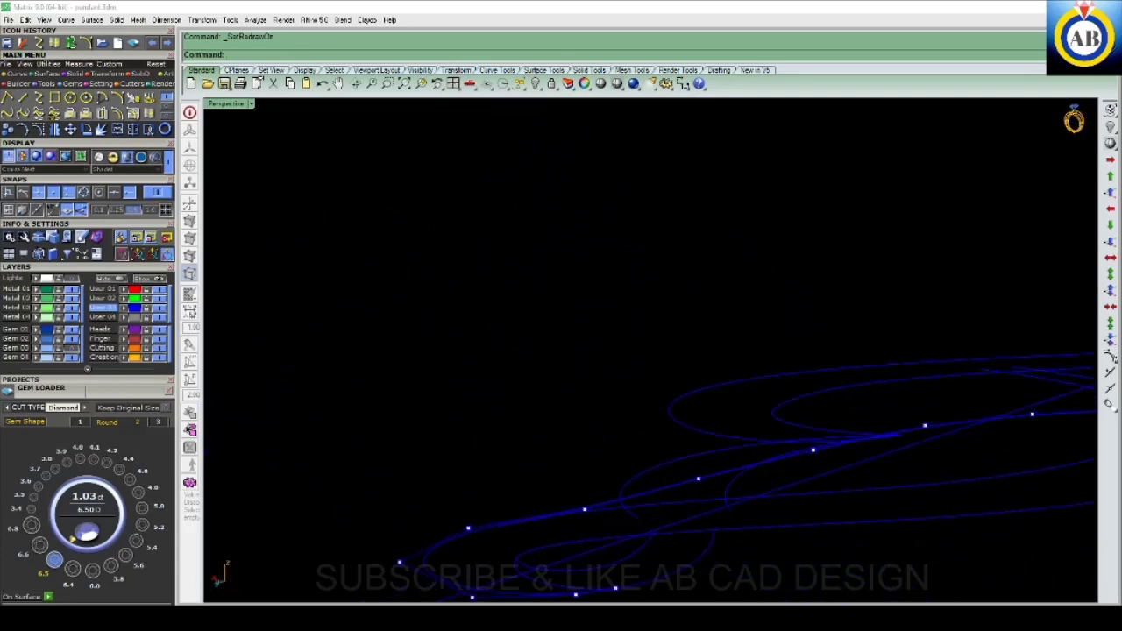
{"action": "left_click", "coordinate": [580, 493]}
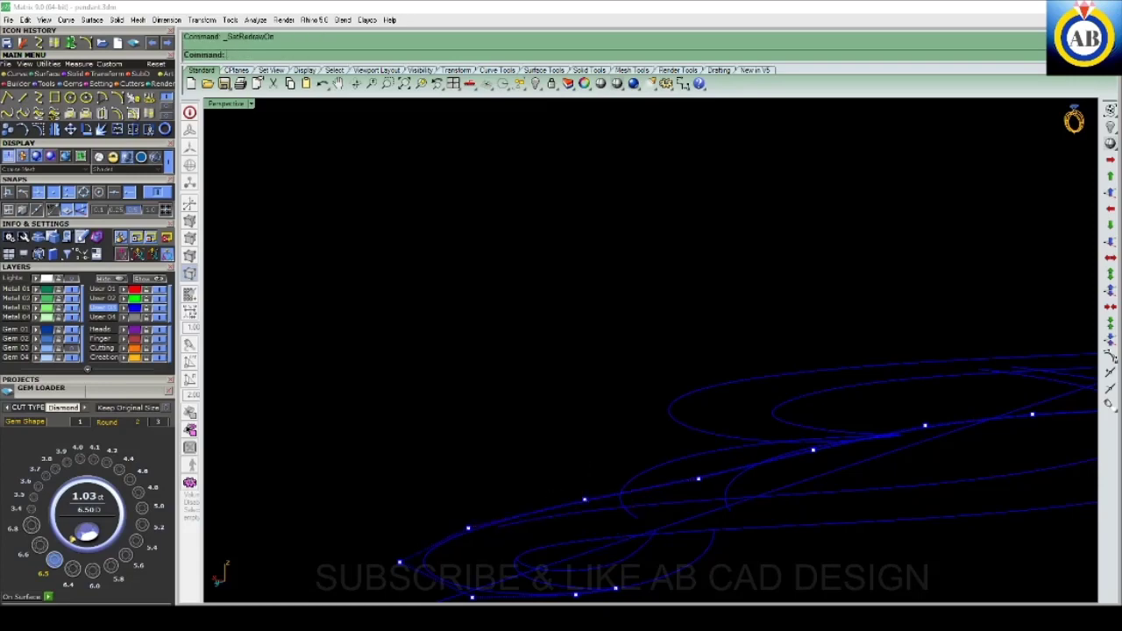
{"action": "left_click_drag", "start_coordinate": [636, 425], "coordinate": [771, 509]}
{"action": "key", "text": "Down"}
{"action": "key", "text": "Down"}
{"action": "key", "text": "Down"}
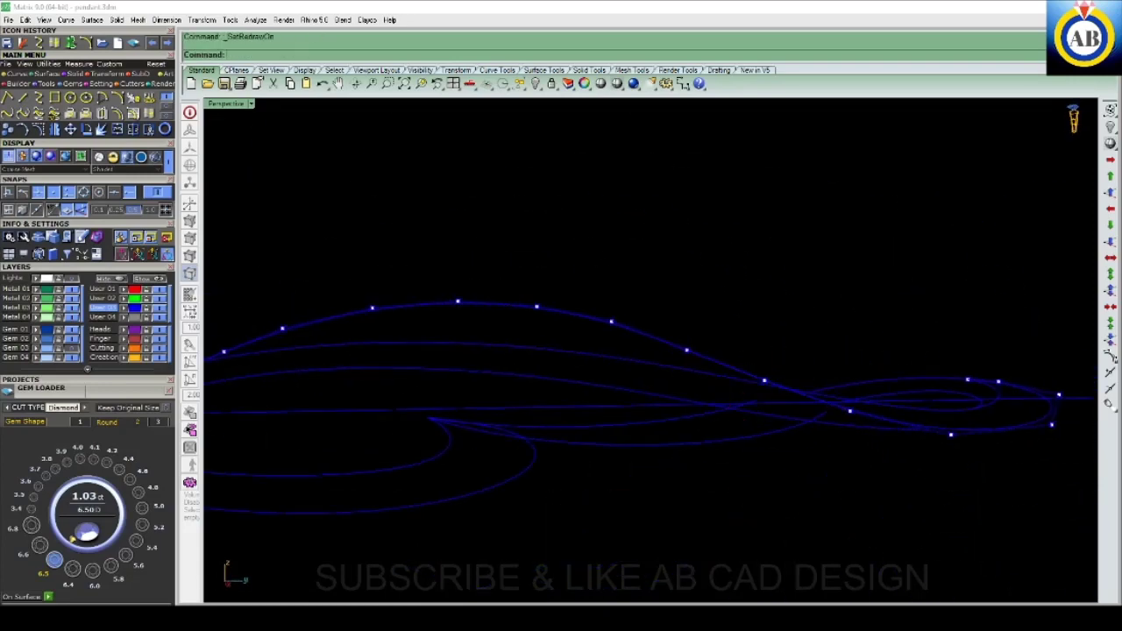
{"action": "key", "text": "Down"}
{"action": "key", "text": "Down"}
{"action": "key", "text": "Down"}
{"action": "key", "text": "Down"}
{"action": "key", "text": "Down"}
{"action": "key", "text": "Down"}
{"action": "key", "text": "Down"}
{"action": "key", "text": "Down"}
{"action": "key", "text": "Down"}
{"action": "key", "text": "Down"}
{"action": "key", "text": "Down"}
{"action": "key", "text": "Down"}
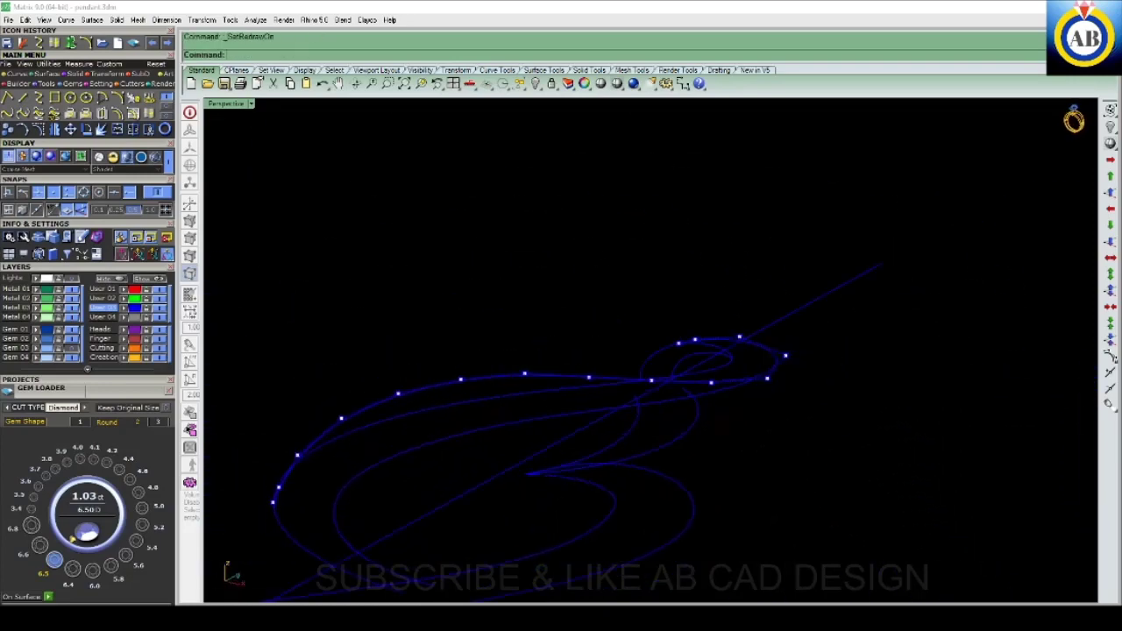
{"action": "key", "text": "Down"}
{"action": "key", "text": "Down"}
{"action": "key", "text": "Down"}
{"action": "key", "text": "Down"}
{"action": "key", "text": "Down"}
{"action": "key", "text": "Down"}
{"action": "key", "text": "Down"}
{"action": "key", "text": "Down"}
{"action": "key", "text": "Down"}
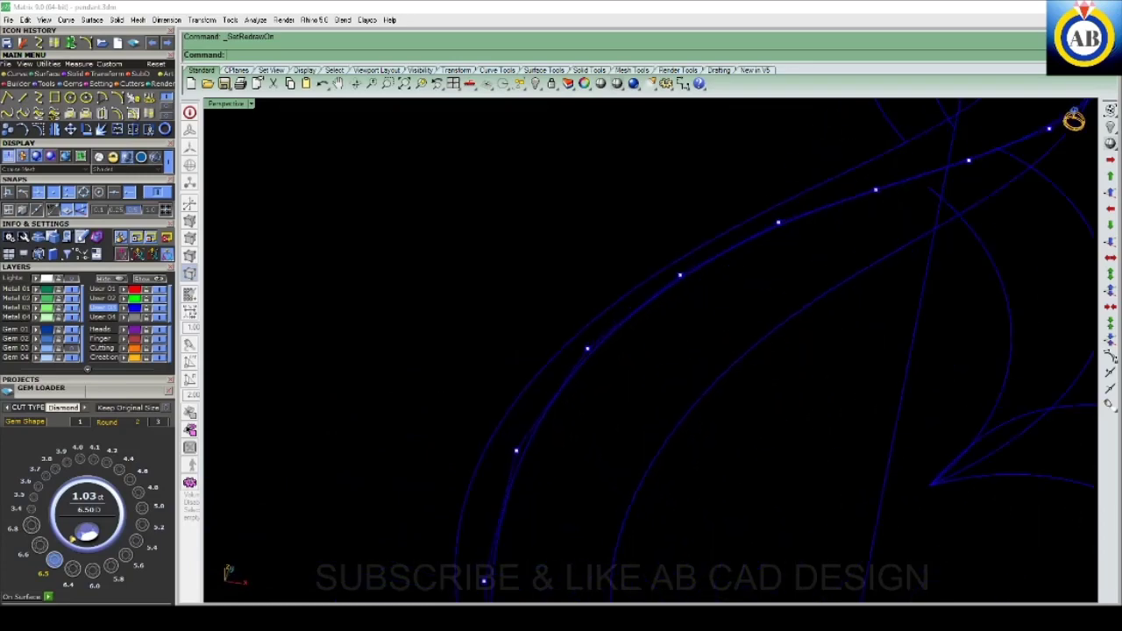
{"action": "key", "text": "Down"}
{"action": "key", "text": "Down"}
{"action": "key", "text": "Down"}
{"action": "key", "text": "Down"}
{"action": "key", "text": "Down"}
{"action": "key", "text": "Down"}
{"action": "key", "text": "Down"}
{"action": "key", "text": "Down"}
{"action": "key", "text": "Down"}
{"action": "key", "text": "Down"}
{"action": "key", "text": "Down"}
{"action": "key", "text": "Down"}
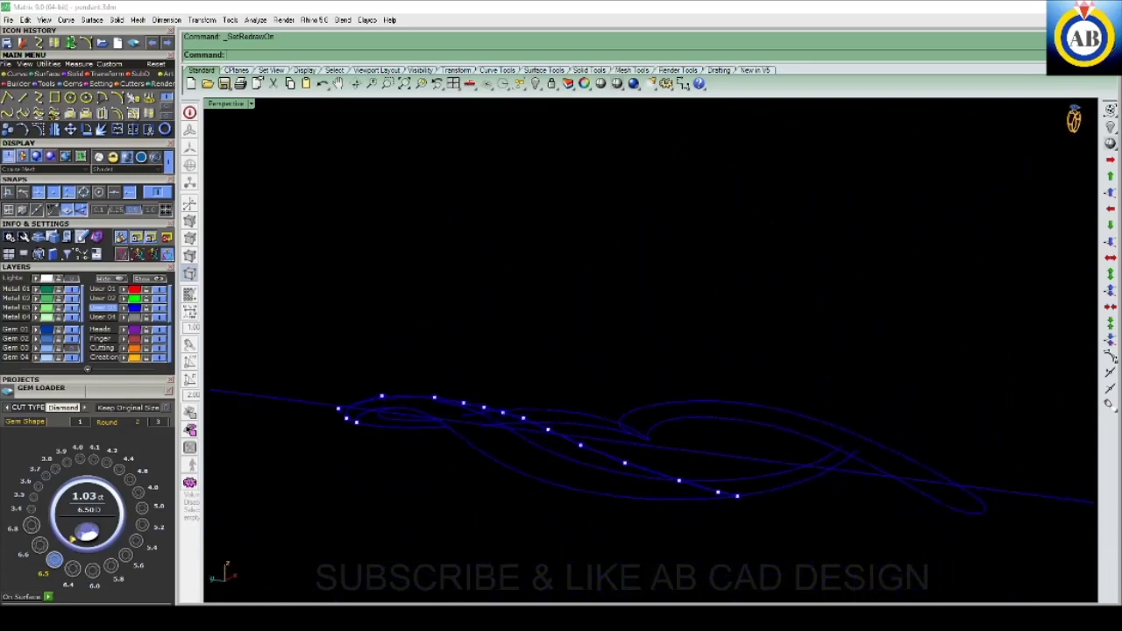
{"action": "key", "text": "Down"}
{"action": "key", "text": "Down"}
{"action": "key", "text": "Down"}
{"action": "key", "text": "Down"}
{"action": "key", "text": "Down"}
{"action": "key", "text": "Down"}
{"action": "key", "text": "Down"}
{"action": "key", "text": "Down"}
{"action": "key", "text": "Down"}
{"action": "key", "text": "Down"}
{"action": "key", "text": "Down"}
{"action": "key", "text": "Down"}
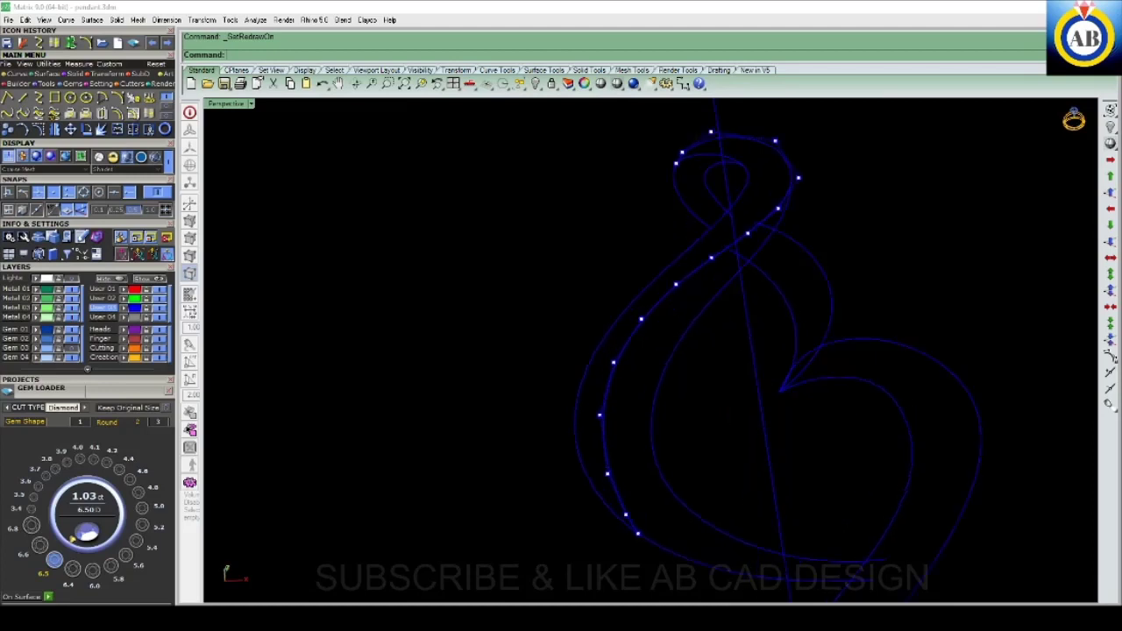
{"action": "key", "text": "Down"}
{"action": "key", "text": "Down"}
{"action": "key", "text": "Down"}
{"action": "key", "text": "Down"}
{"action": "key", "text": "Down"}
{"action": "key", "text": "Down"}
{"action": "key", "text": "Down"}
{"action": "key", "text": "Down"}
{"action": "key", "text": "Down"}
{"action": "key", "text": "Down"}
{"action": "key", "text": "Down"}
{"action": "key", "text": "Down"}
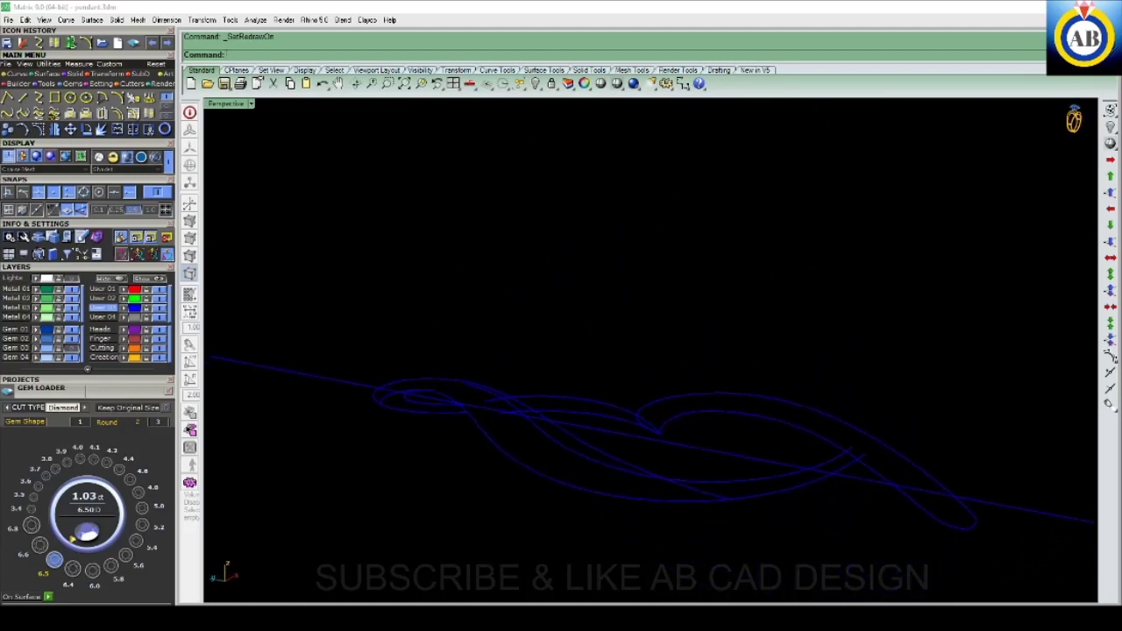
{"action": "key", "text": "Down"}
{"action": "key", "text": "Down"}
{"action": "key", "text": "Down"}
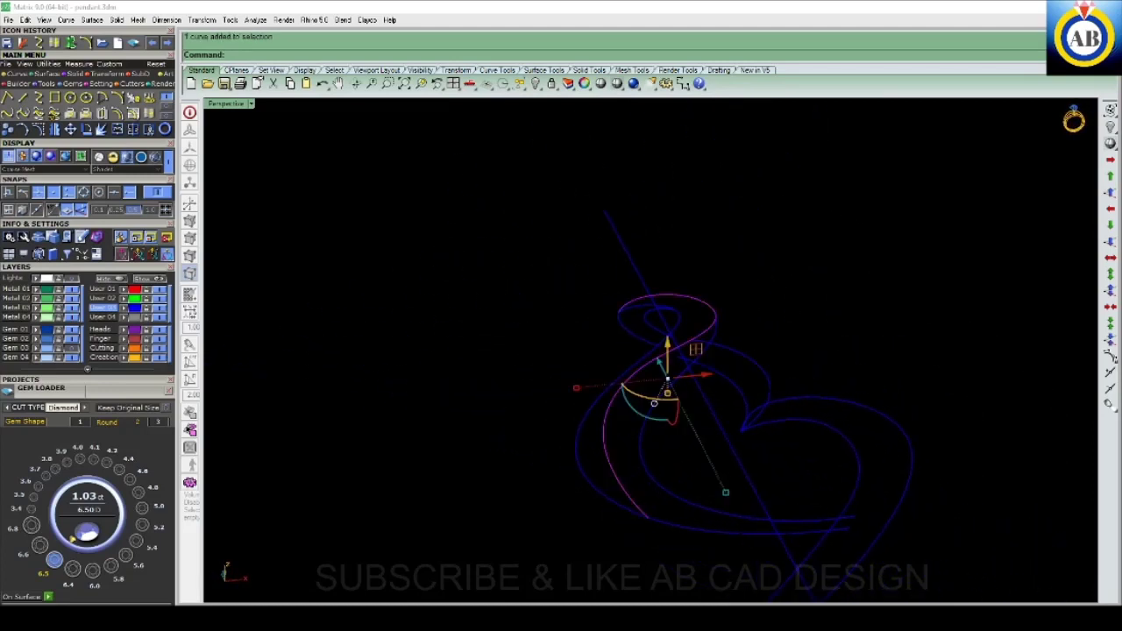
- Rebuild the long swirl curve at degree 3, replacing the original, and check it edge-on and front-on
{"action": "key", "text": "Return"}
{"action": "key", "text": "Down"}
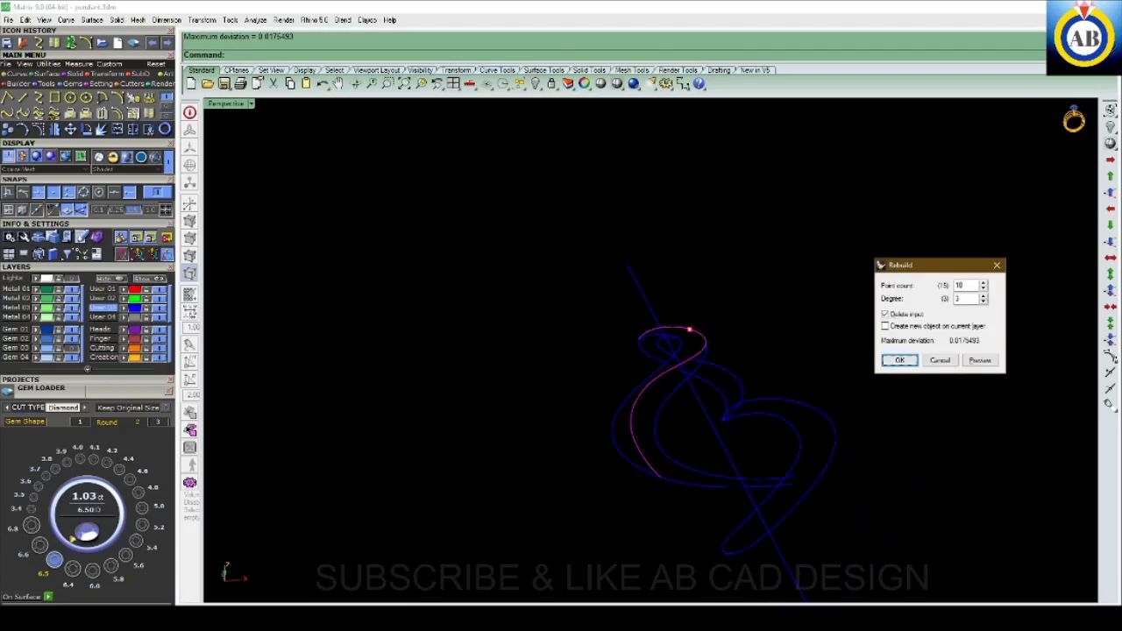
{"action": "key", "text": "Down"}
{"action": "key", "text": "Down"}
{"action": "key", "text": "Down"}
{"action": "key", "text": "Down"}
{"action": "key", "text": "Down"}
{"action": "key", "text": "Down"}
{"action": "key", "text": "Down"}
{"action": "key", "text": "Down"}
{"action": "key", "text": "Down"}
{"action": "key", "text": "Down"}
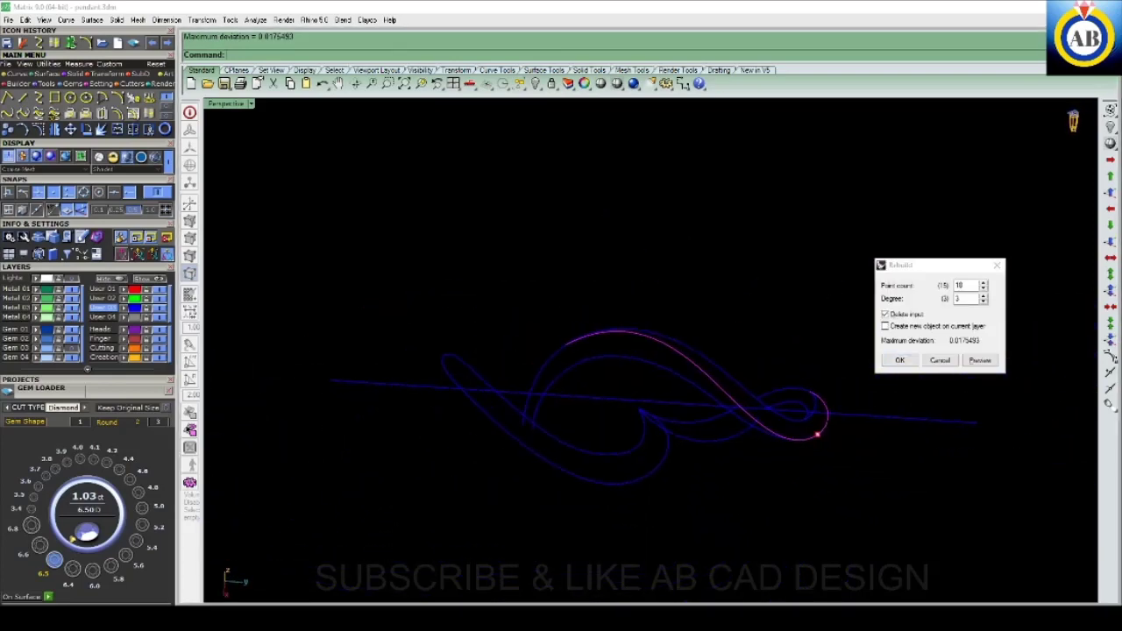
{"action": "key", "text": "Page_Up"}
{"action": "key", "text": "Page_Up"}
{"action": "key", "text": "Page_Up"}
{"action": "key", "text": "Page_Up"}
{"action": "key", "text": "Page_Up"}
{"action": "key", "text": "Page_Up"}
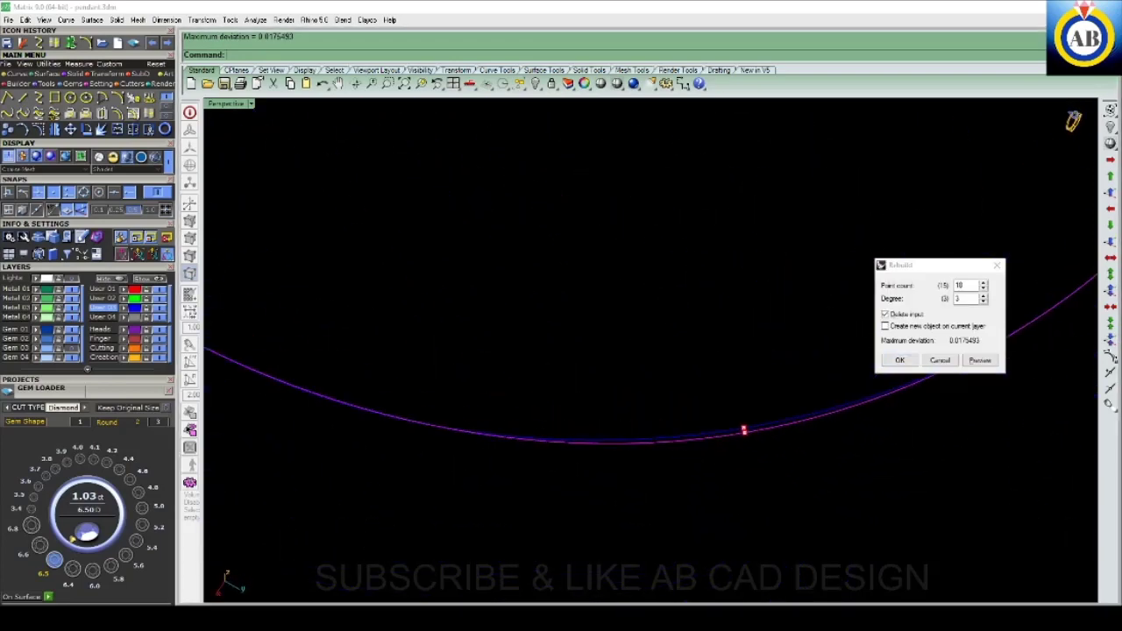
{"action": "key", "text": "Return"}
{"action": "key", "text": "Page_Down"}
{"action": "key", "text": "Page_Down"}
{"action": "key", "text": "Page_Down"}
{"action": "key", "text": "Page_Down"}
{"action": "key", "text": "Up"}
{"action": "key", "text": "Up"}
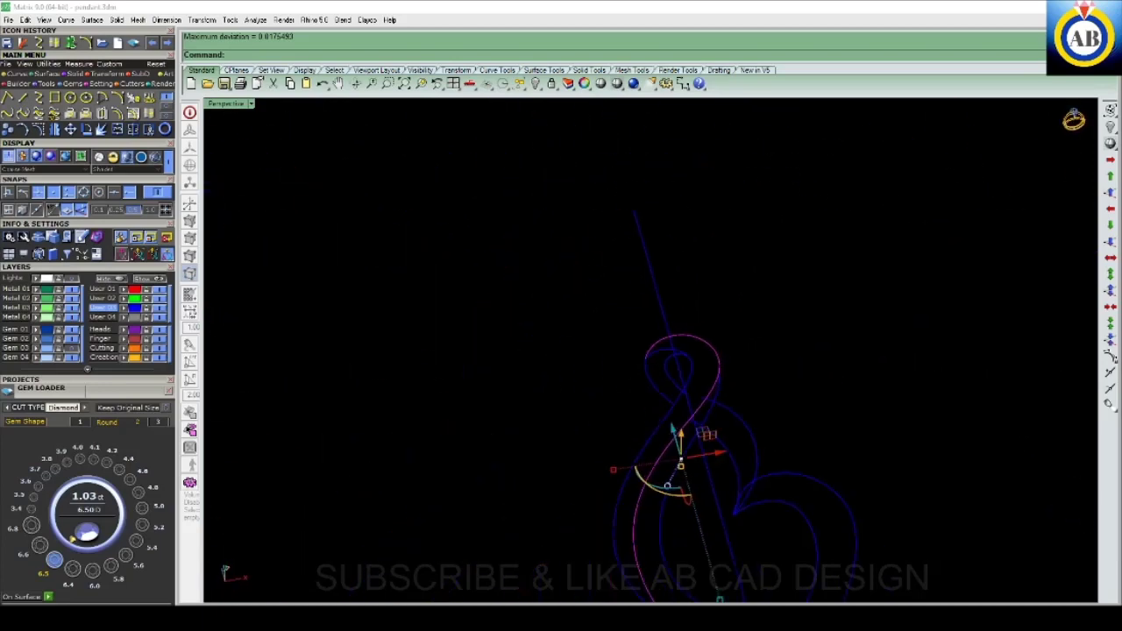
{"action": "key", "text": "Up"}
{"action": "key", "text": "Up"}
{"action": "key", "text": "Up"}
{"action": "key", "text": "Up"}
{"action": "key", "text": "Up"}
{"action": "key", "text": "Up"}
{"action": "key", "text": "Down"}
{"action": "key", "text": "Down"}
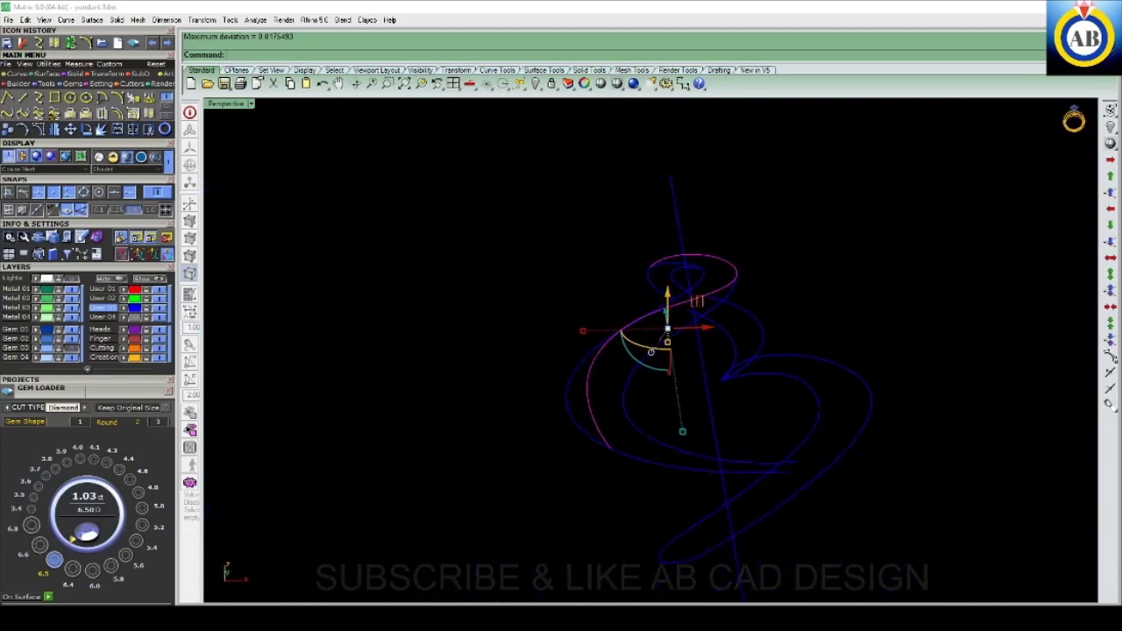
{"action": "key", "text": "Down"}
{"action": "key", "text": "Down"}
{"action": "key", "text": "Down"}
{"action": "key", "text": "Down"}
{"action": "key", "text": "Down"}
{"action": "key", "text": "Down"}
{"action": "key", "text": "Up"}
{"action": "key", "text": "Up"}
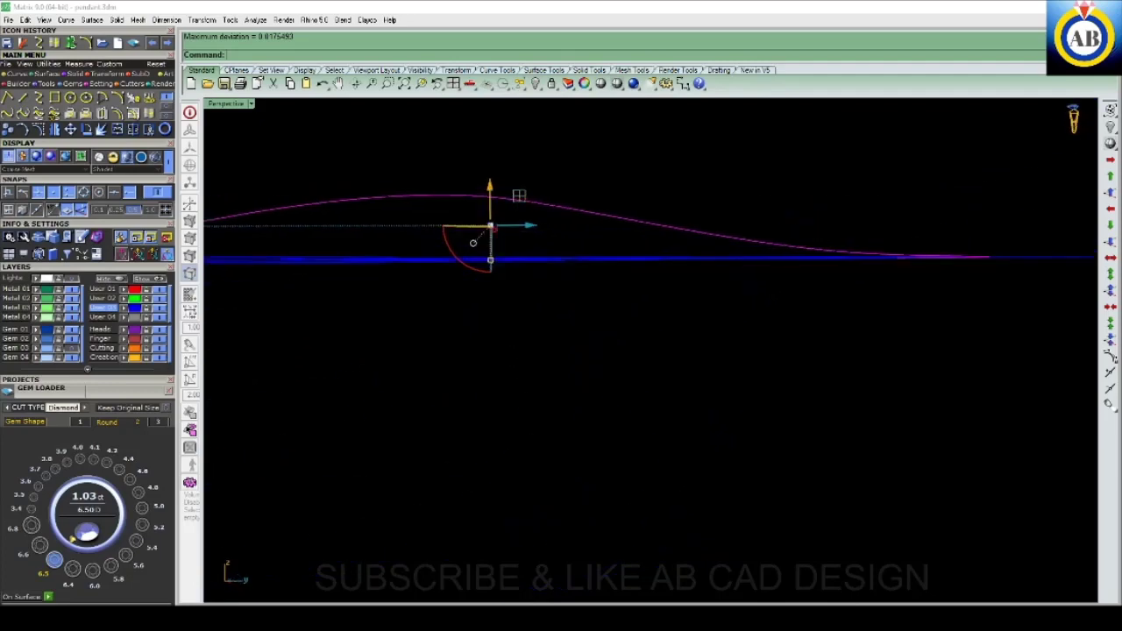
{"action": "key", "text": "Up"}
{"action": "key", "text": "Up"}
{"action": "key", "text": "Up"}
{"action": "key", "text": "Down"}
{"action": "key", "text": "Down"}
{"action": "key", "text": "Down"}
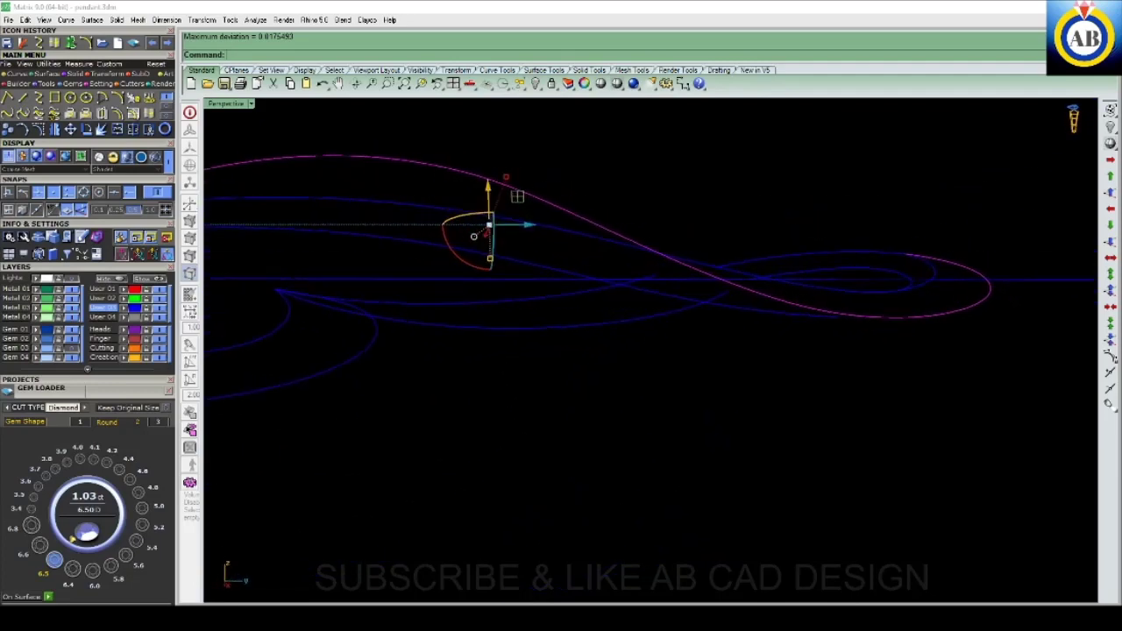
{"action": "key", "text": "Down"}
{"action": "key", "text": "Down"}
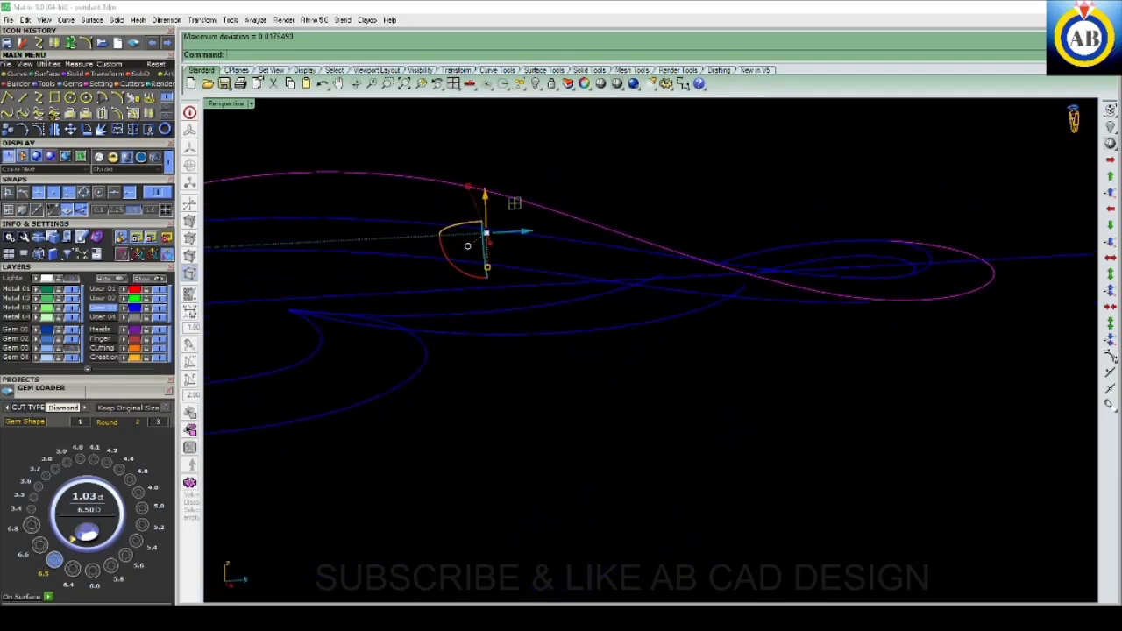
{"action": "key", "text": "Left"}
{"action": "key", "text": "Left"}
{"action": "key", "text": "Left"}
{"action": "key", "text": "Left"}
{"action": "key", "text": "Left"}
{"action": "key", "text": "Left"}
{"action": "key", "text": "Left"}
{"action": "key", "text": "Left"}
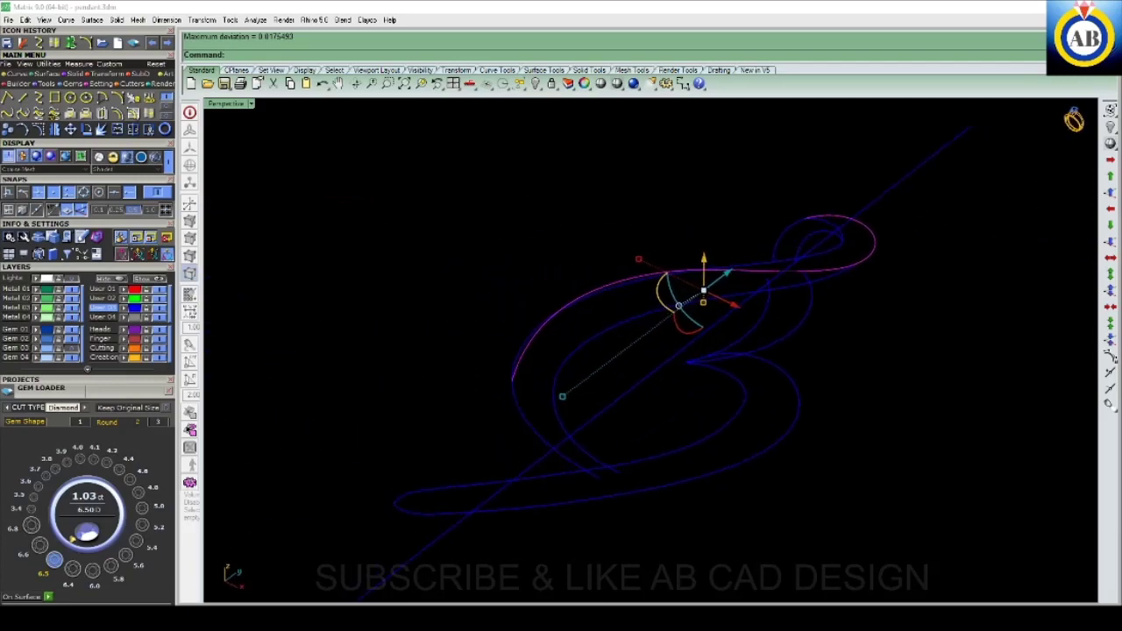
{"action": "key", "text": "Page_Up"}
{"action": "key", "text": "Page_Down"}
{"action": "key", "text": "Down"}
{"action": "key", "text": "Down"}
{"action": "key", "text": "Left"}
{"action": "key", "text": "Left"}
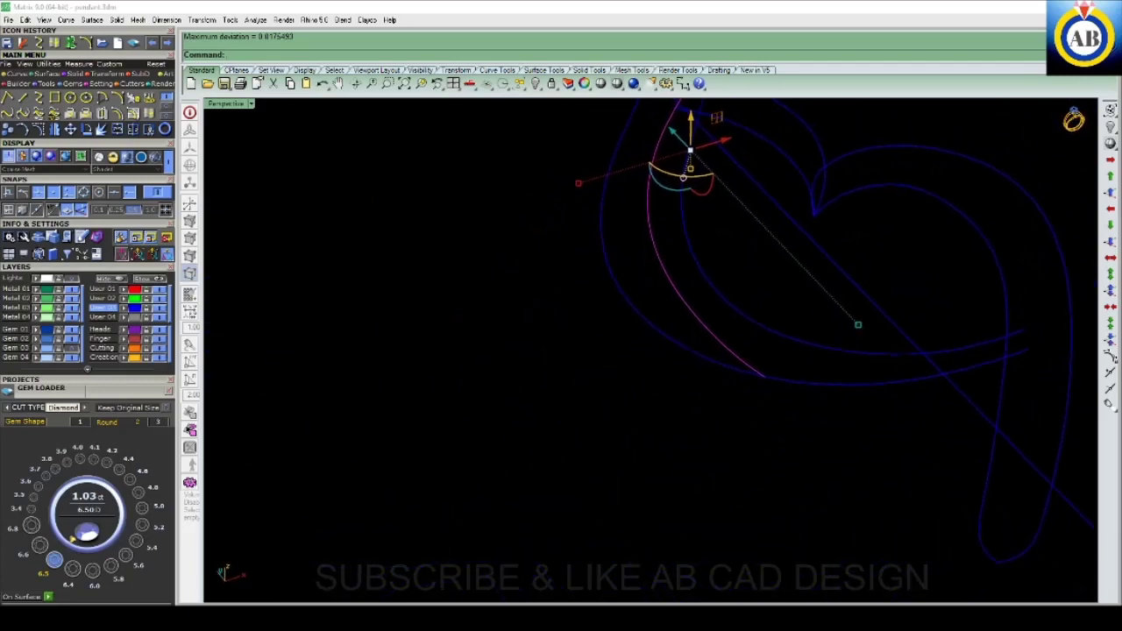
{"action": "key", "text": "ctrl+F1"}
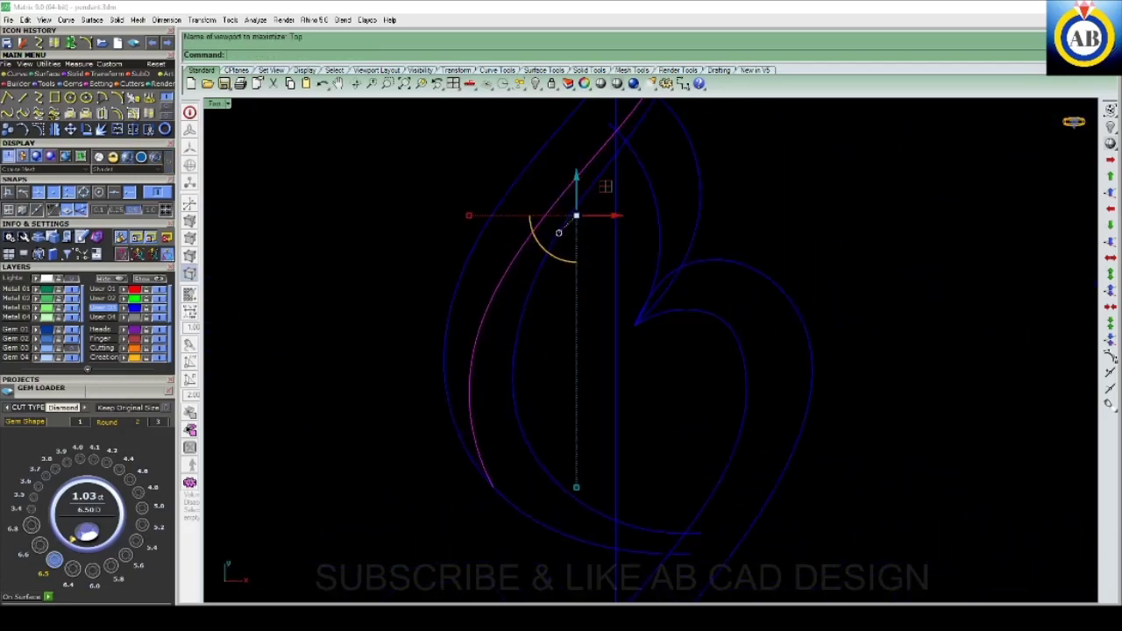
{"action": "key", "text": "Page_Down"}
{"action": "key", "text": "ctrl+F4"}
{"action": "key", "text": "Down"}
{"action": "key", "text": "Down"}
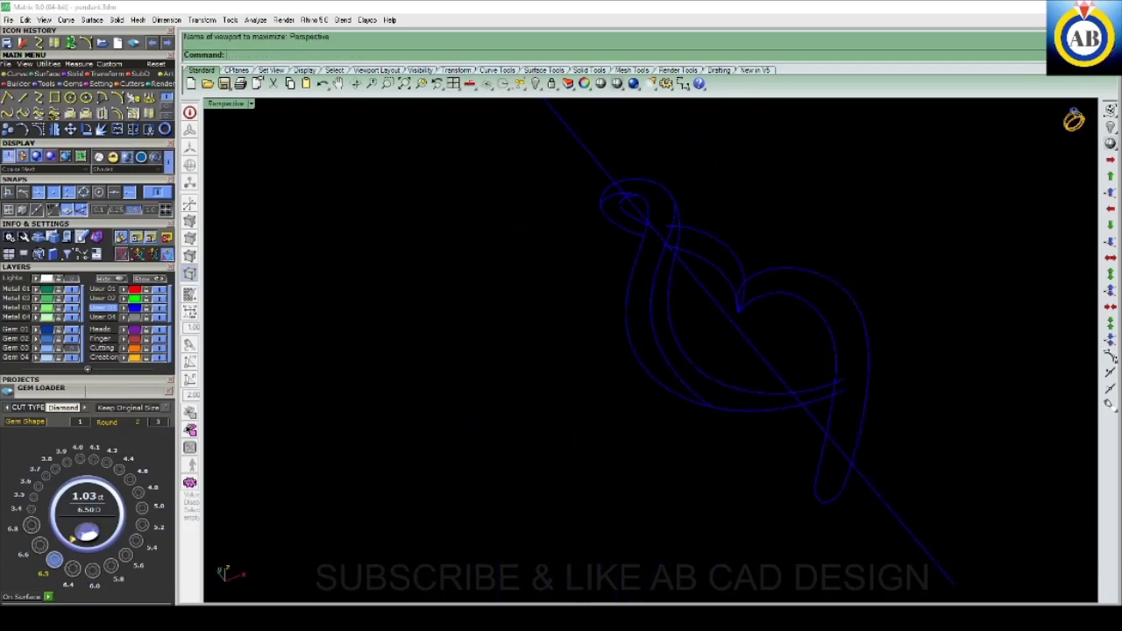
{"action": "key", "text": "Down"}
{"action": "key", "text": "Down"}
{"action": "key", "text": "Up"}
{"action": "key", "text": "Up"}
{"action": "key", "text": "Up"}
{"action": "key", "text": "Left"}
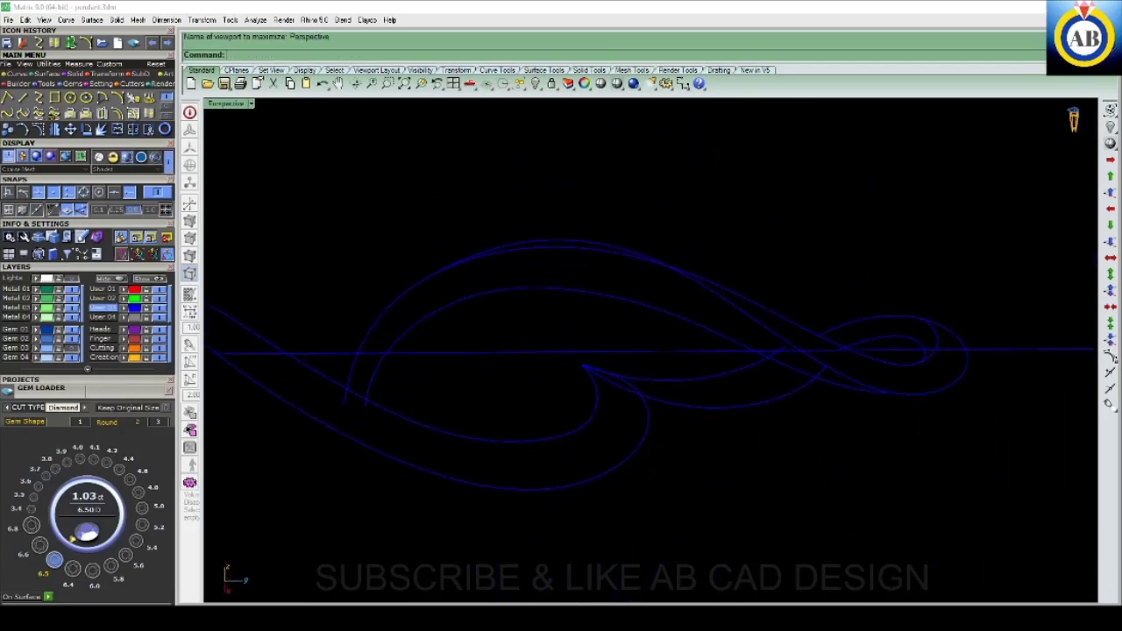
{"action": "key", "text": "Left"}
{"action": "key", "text": "Left"}
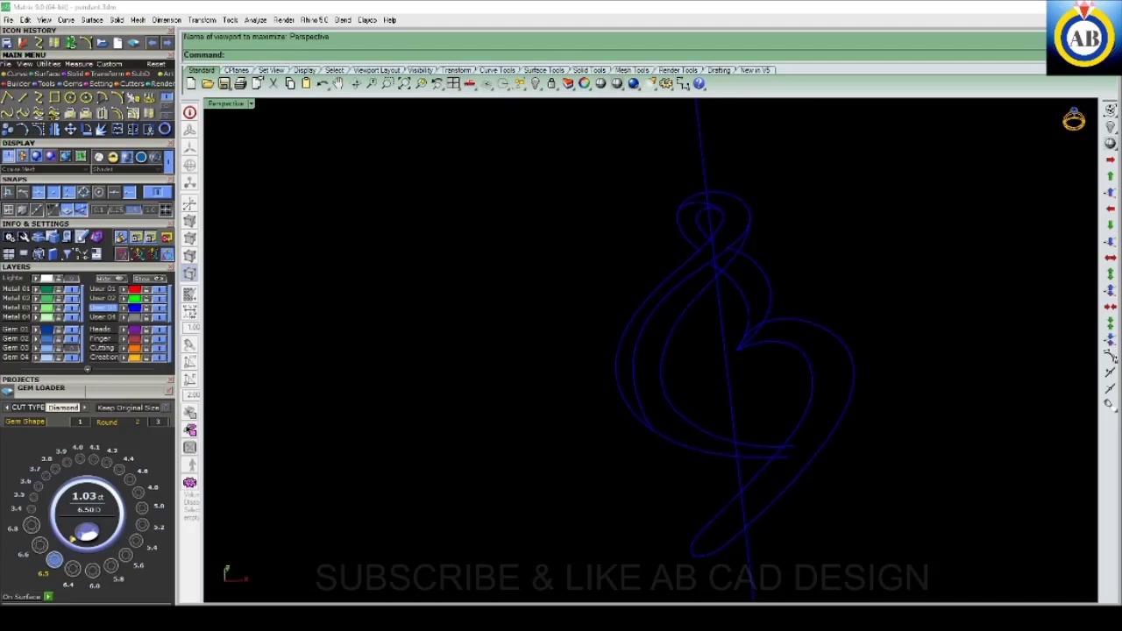
{"action": "key", "text": "Down"}
{"action": "key", "text": "Down"}
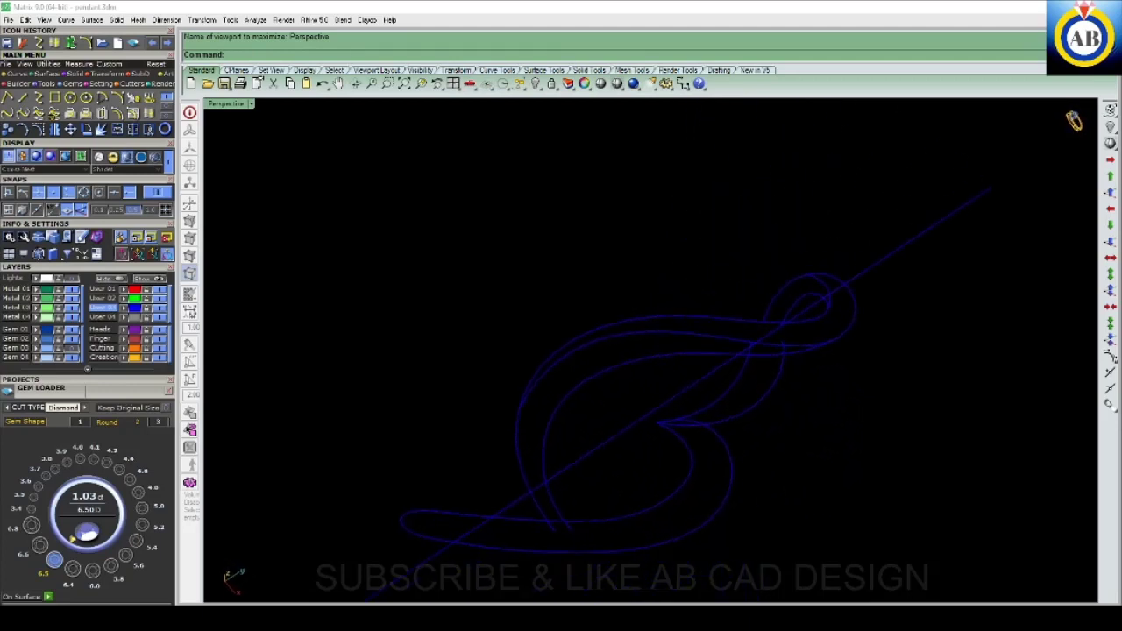
{"action": "key", "text": "Up"}
{"action": "key", "text": "Up"}
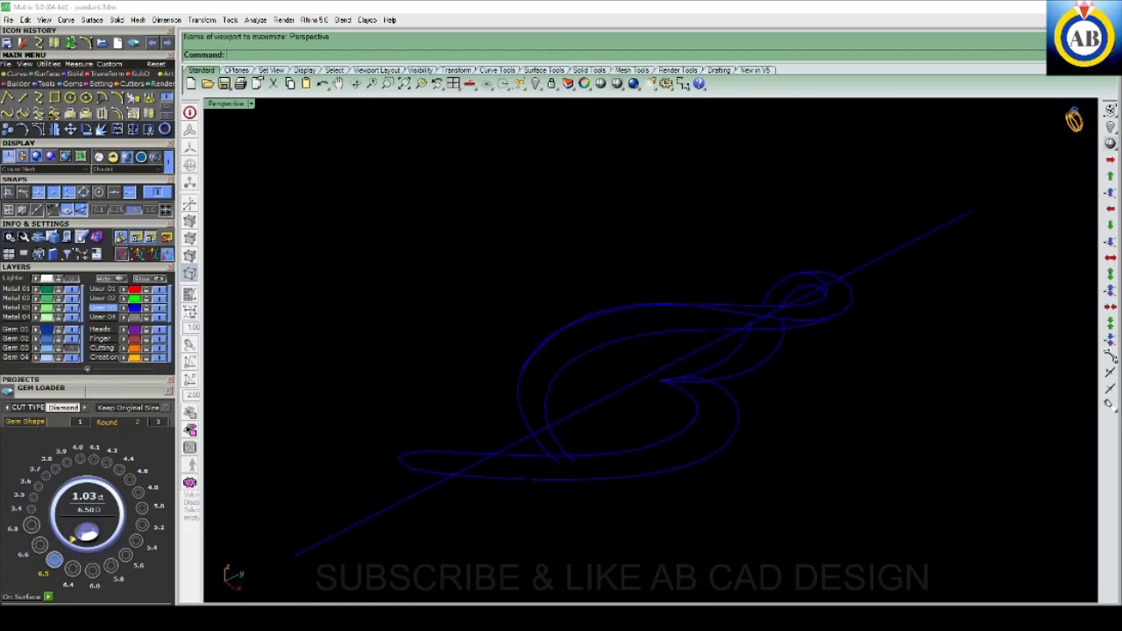
{"action": "key", "text": "Up"}
{"action": "key", "text": "Down"}
{"action": "key", "text": "Down"}
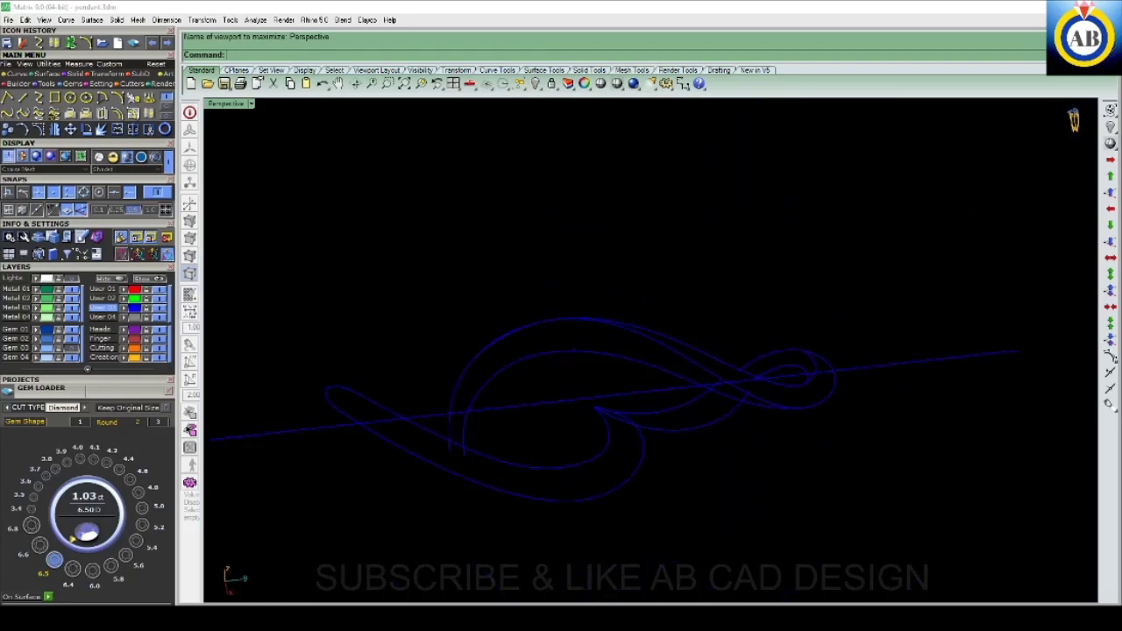
{"action": "key", "text": "Down"}
{"action": "key", "text": "Down"}
{"action": "key", "text": "Up"}
{"action": "key", "text": "Up"}
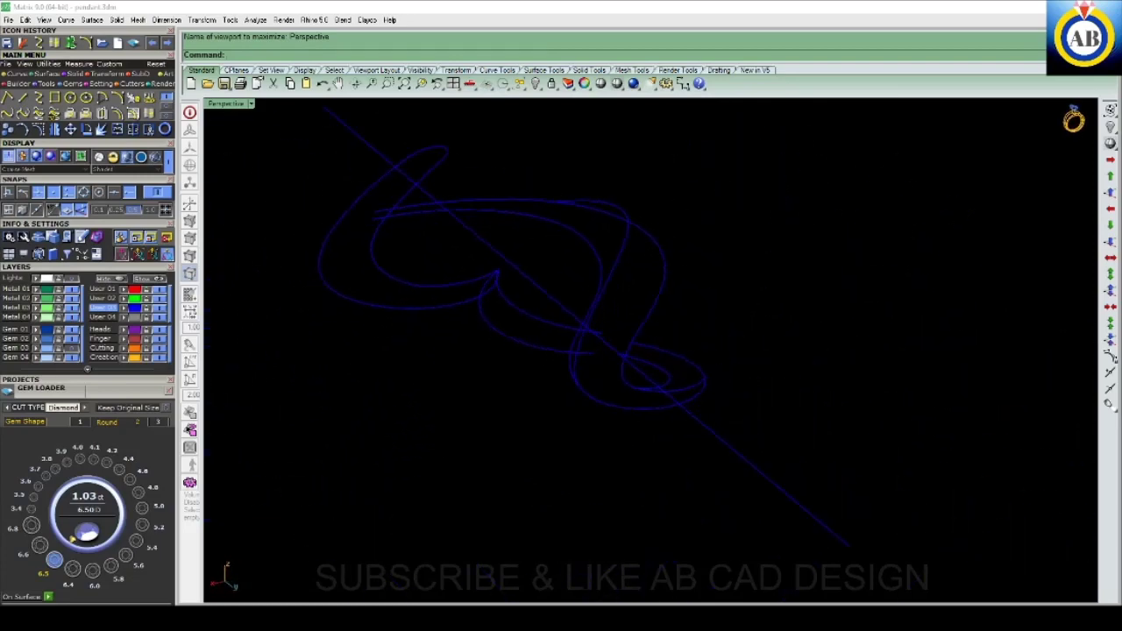
{"action": "key", "text": "Up"}
{"action": "key", "text": "Down"}
{"action": "key", "text": "Left"}
{"action": "key", "text": "Down"}
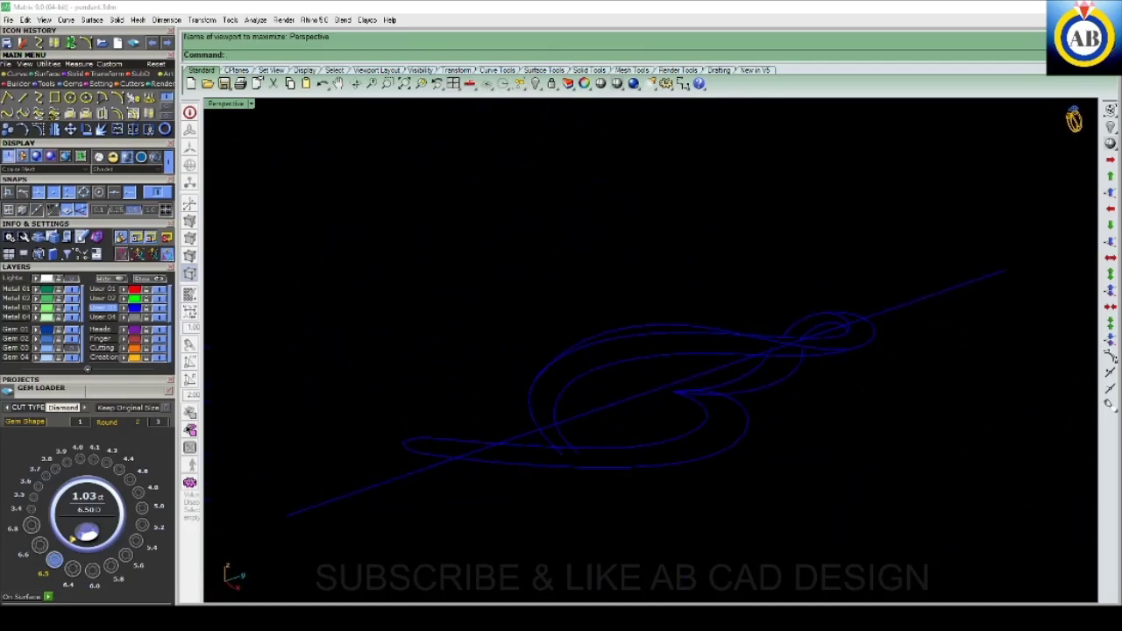
{"action": "key", "text": "Up"}
{"action": "key", "text": "Up"}
{"action": "key", "text": "Left"}
{"action": "key", "text": "Down"}
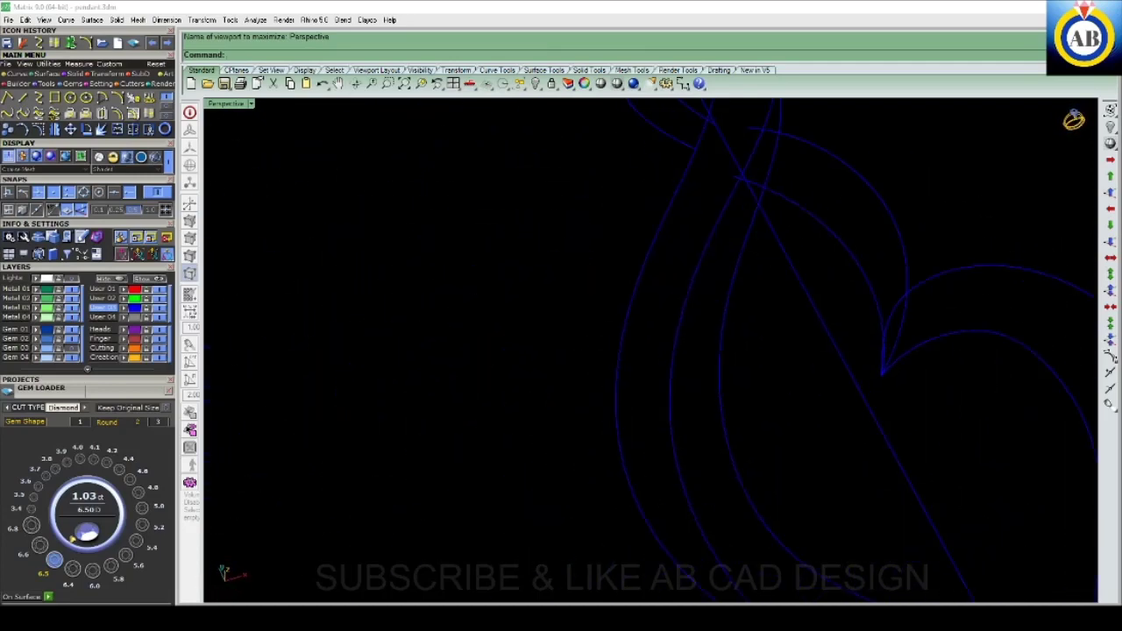
{"action": "key", "text": "Up"}
{"action": "key", "text": "Down"}
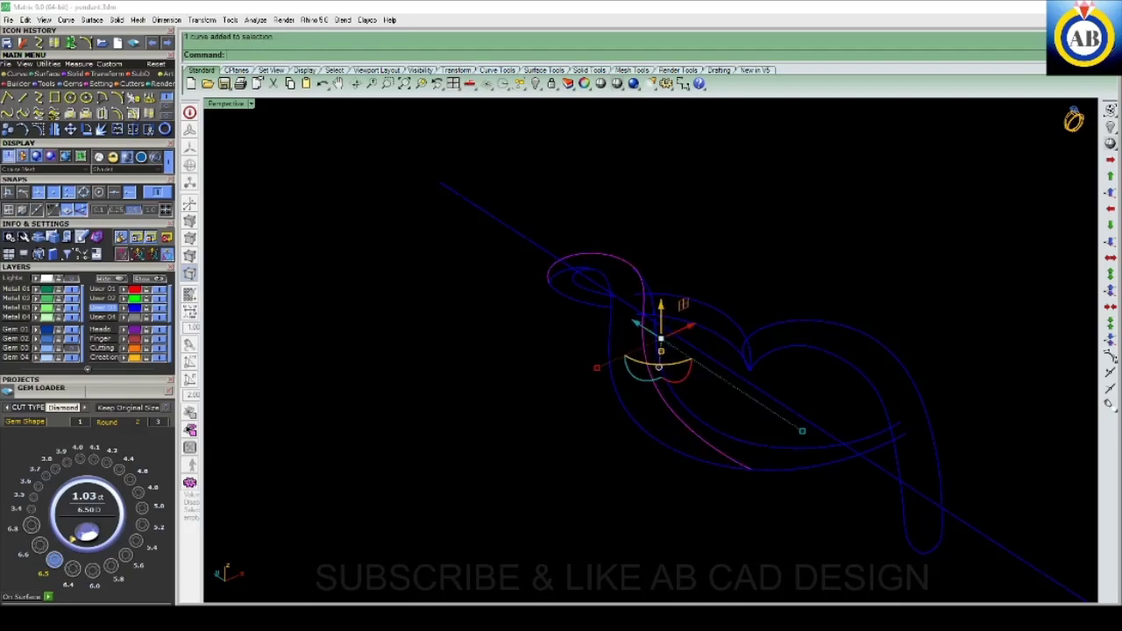
- Maximize the Top viewport and zoom in on the swirl arm curve
{"action": "key", "text": "ctrl+F1"}
{"action": "scroll", "coordinate": [392, 323], "scroll_direction": "up", "scroll_amount": 3}
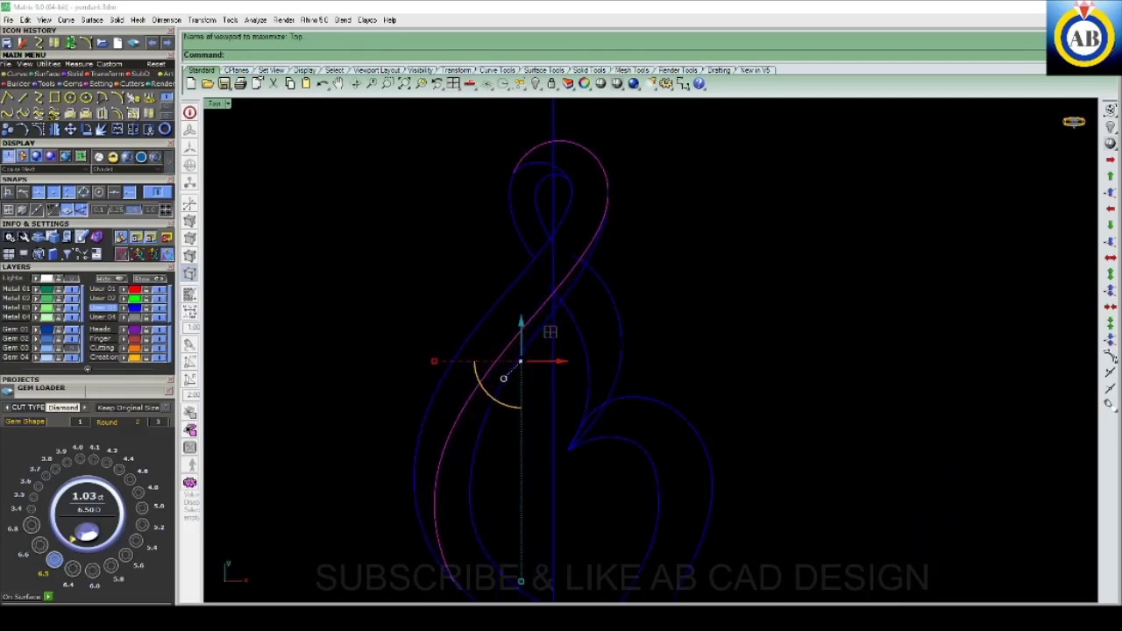
{"action": "scroll", "coordinate": [391, 323], "scroll_direction": "up", "scroll_amount": 1}
{"action": "scroll", "coordinate": [648, 351], "scroll_direction": "up", "scroll_amount": 3}
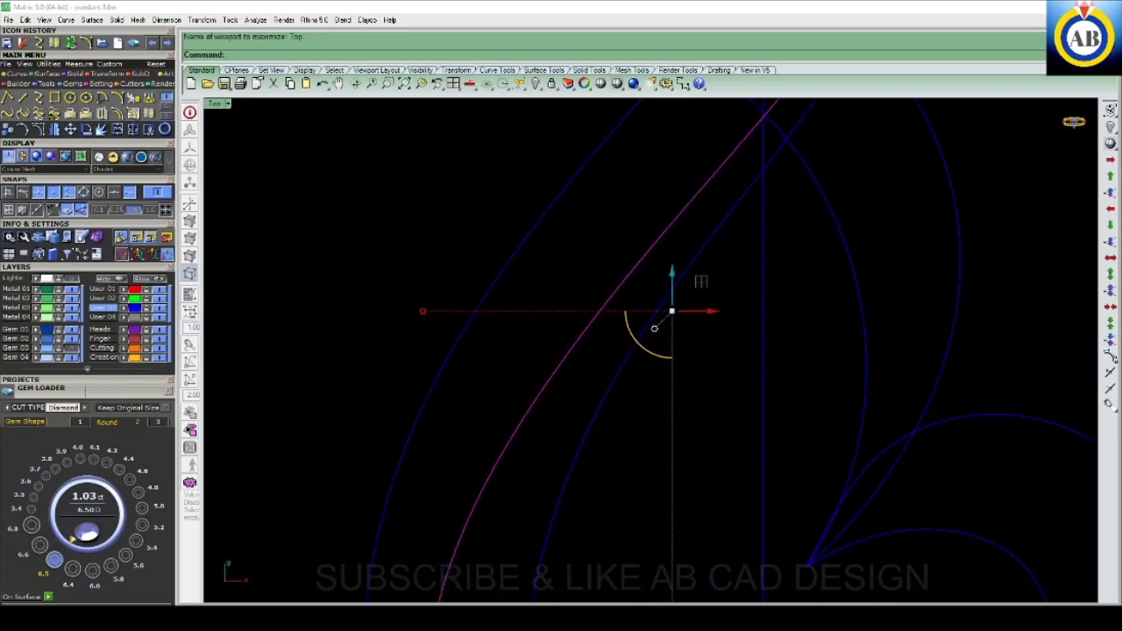
{"action": "scroll", "coordinate": [649, 350], "scroll_direction": "down", "scroll_amount": 3}
{"action": "scroll", "coordinate": [649, 351], "scroll_direction": "up", "scroll_amount": 1}
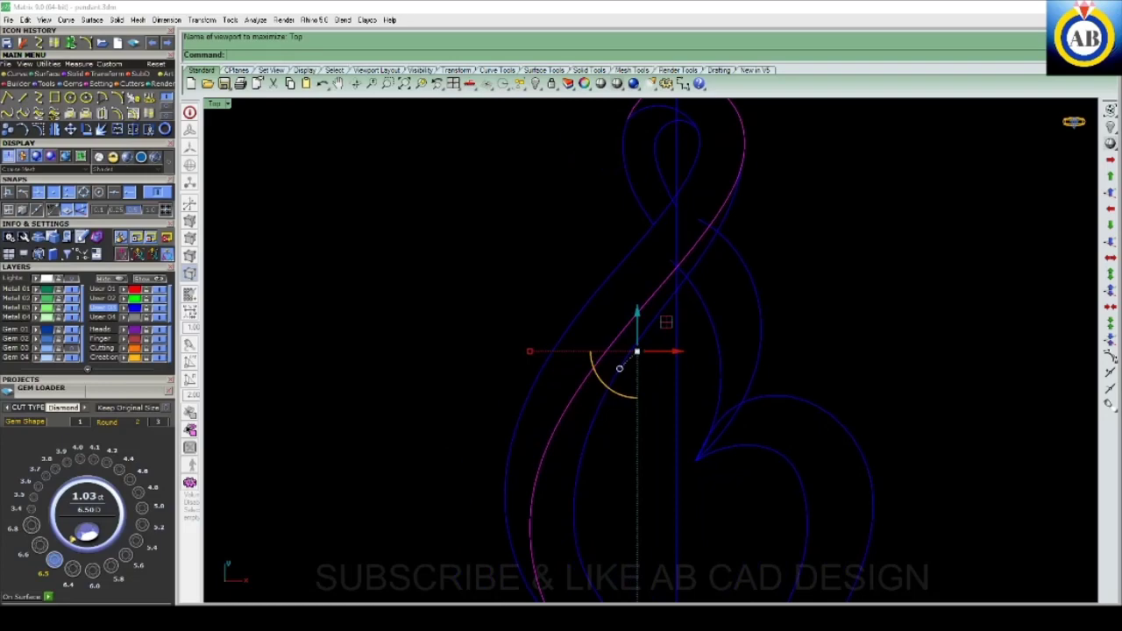
{"action": "type", "text": "O"}
- Offset the swirl arm curve by 1.6 to its left side as a second rail
{"action": "key", "text": "Return"}
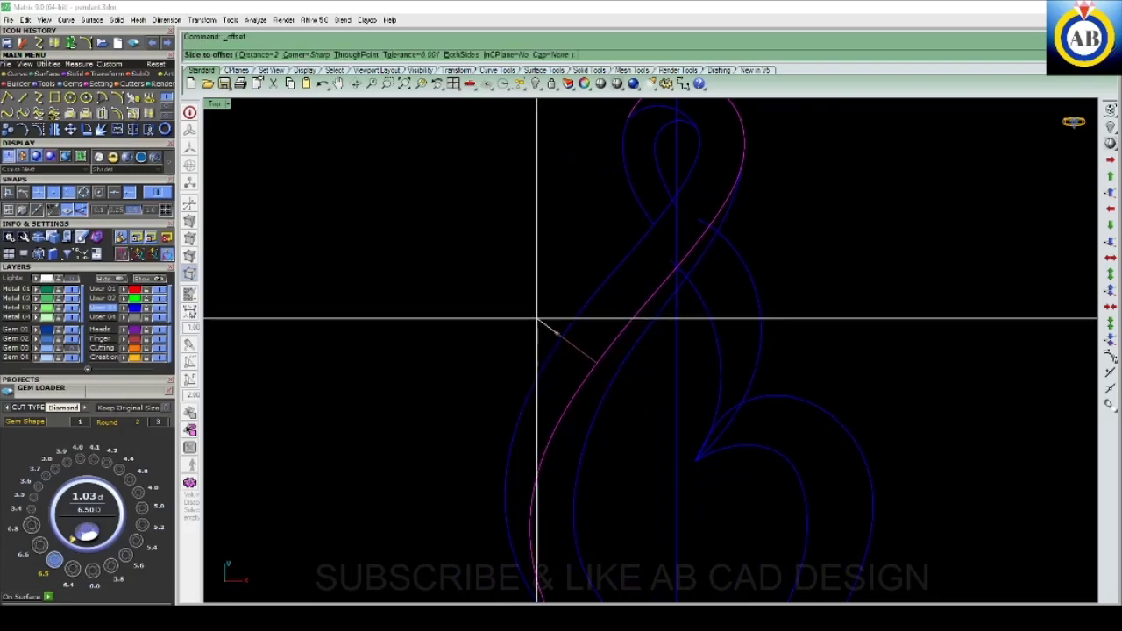
{"action": "scroll", "coordinate": [535, 319], "scroll_direction": "up", "scroll_amount": 2}
{"action": "scroll", "coordinate": [546, 319], "scroll_direction": "up", "scroll_amount": 2}
{"action": "scroll", "coordinate": [546, 317], "scroll_direction": "down", "scroll_amount": 1}
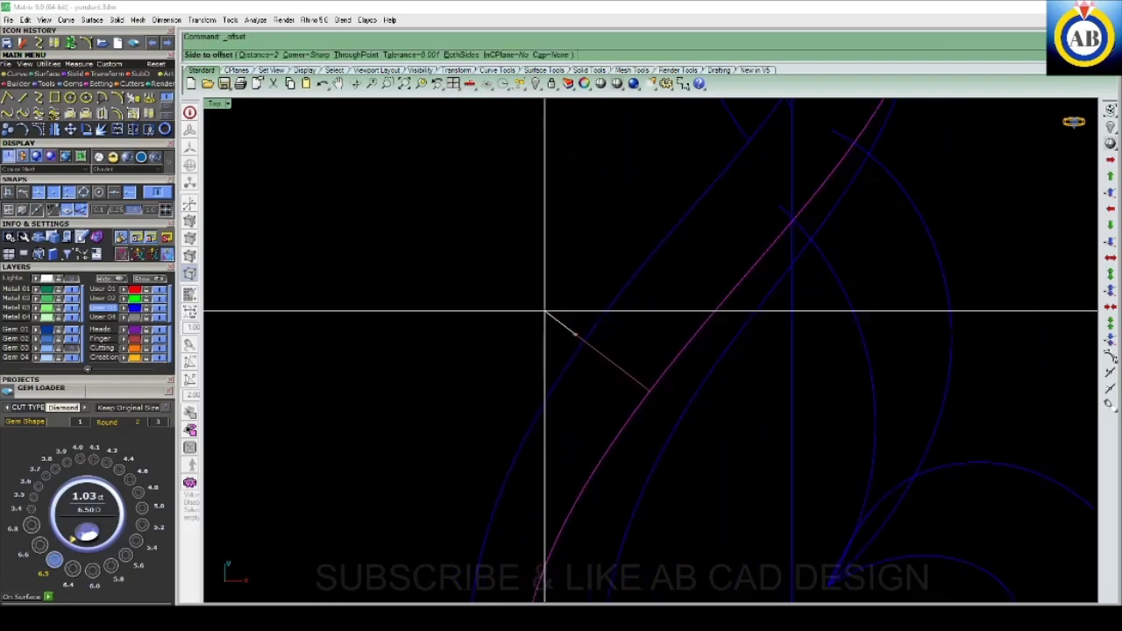
{"action": "scroll", "coordinate": [570, 281], "scroll_direction": "down", "scroll_amount": 2}
{"action": "scroll", "coordinate": [596, 254], "scroll_direction": "up", "scroll_amount": 1}
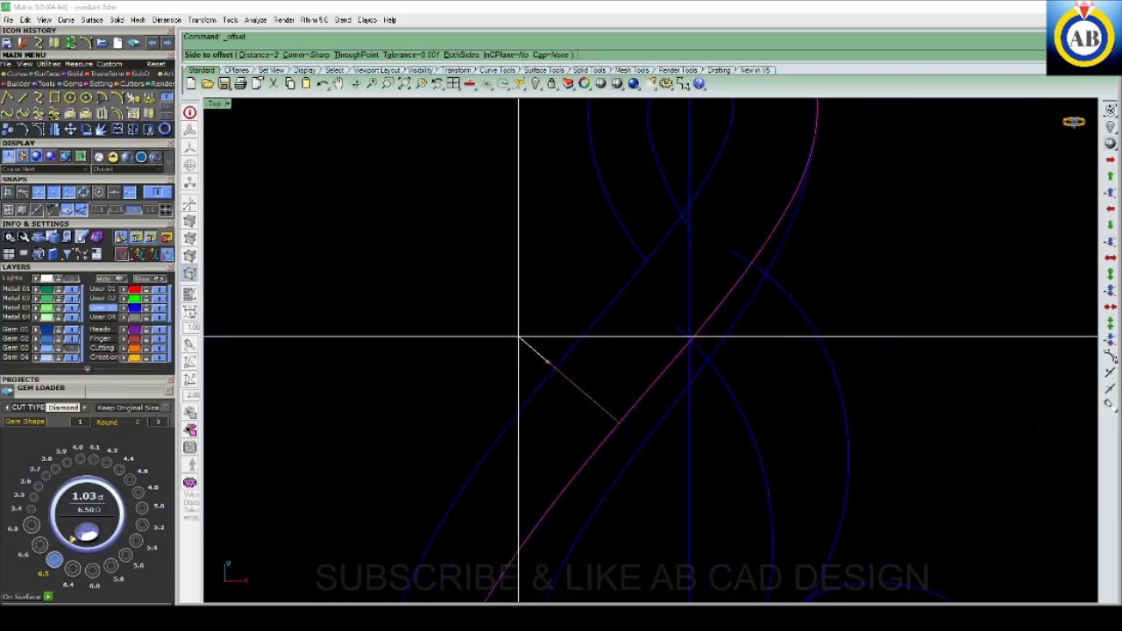
{"action": "type", "text": ".6"}
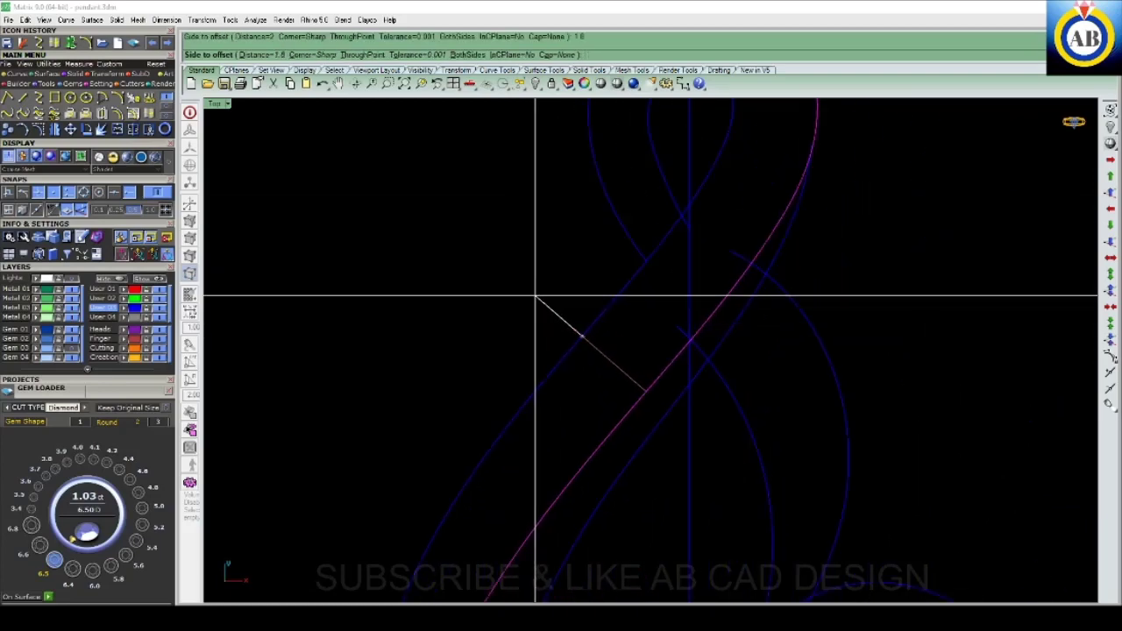
{"action": "left_click", "coordinate": [537, 298]}
{"action": "scroll", "coordinate": [587, 298], "scroll_direction": "down", "scroll_amount": 2}
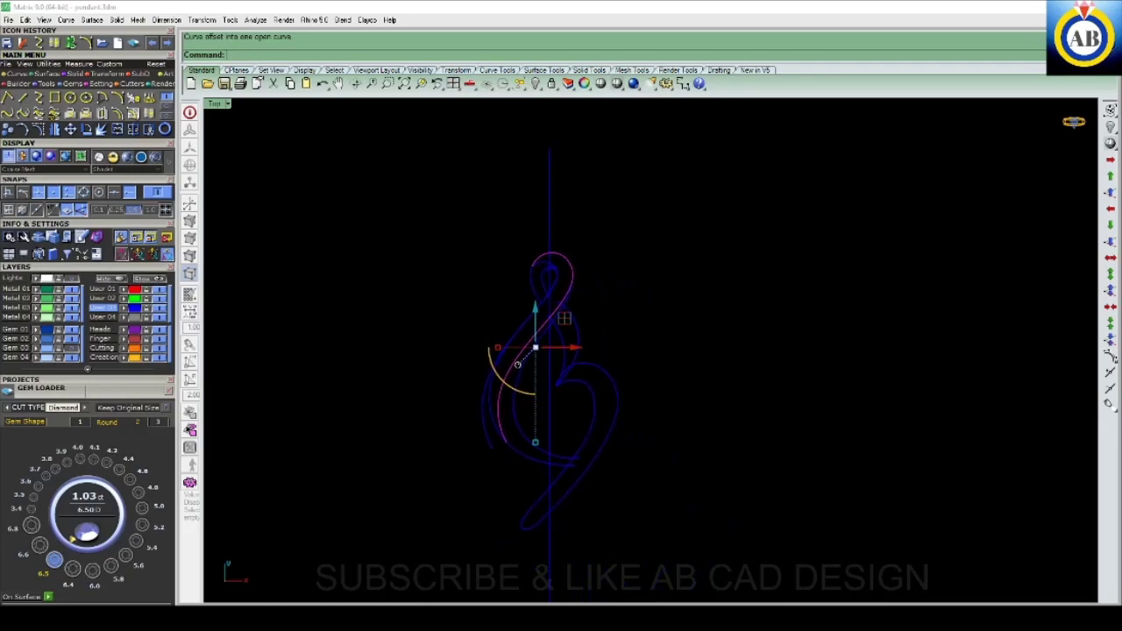
{"action": "scroll", "coordinate": [586, 293], "scroll_direction": "up", "scroll_amount": 1}
{"action": "key", "text": "Escape"}
{"action": "scroll", "coordinate": [586, 293], "scroll_direction": "down", "scroll_amount": 3}
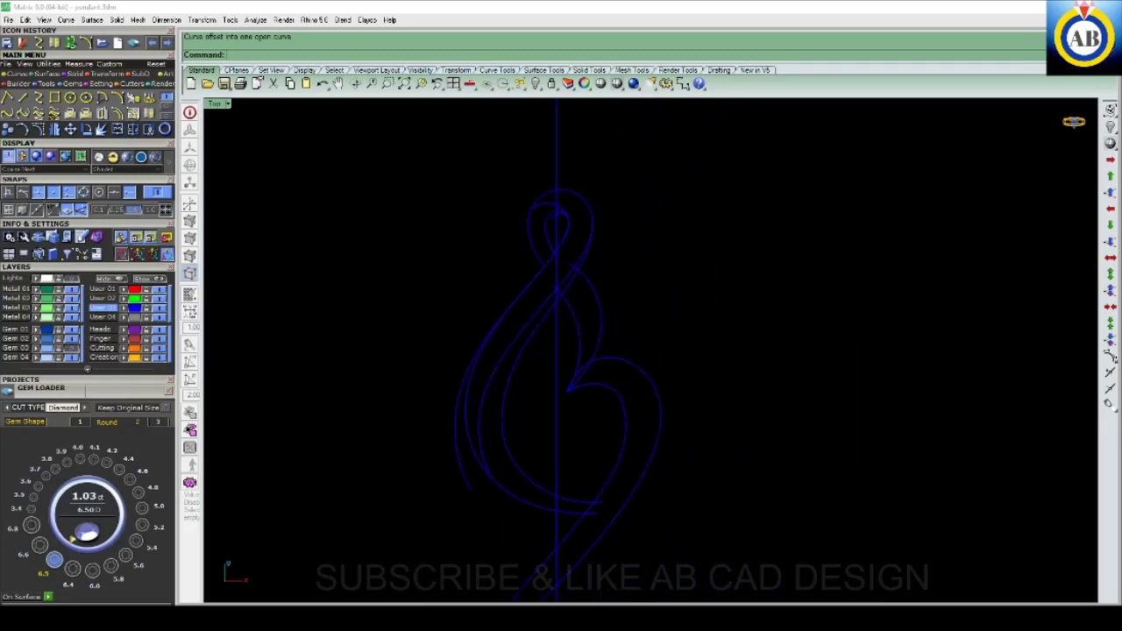
{"action": "key", "text": "ctrl+F4"}
- Orbit around the two rail curves and run Rebuild (RB) on the green offset curve
{"action": "mouse_move", "coordinate": [648, 351]}
{"action": "right_mouse_down"}
{"action": "mouse_move", "coordinate": [613, 333]}
{"action": "mouse_move", "coordinate": [569, 263]}
{"action": "mouse_move", "coordinate": [648, 290]}
{"action": "mouse_move", "coordinate": [613, 315]}
{"action": "mouse_move", "coordinate": [578, 263]}
{"action": "mouse_move", "coordinate": [613, 290]}
{"action": "mouse_move", "coordinate": [596, 263]}
{"action": "mouse_move", "coordinate": [614, 298]}
{"action": "mouse_move", "coordinate": [613, 351]}
{"action": "right_mouse_up"}
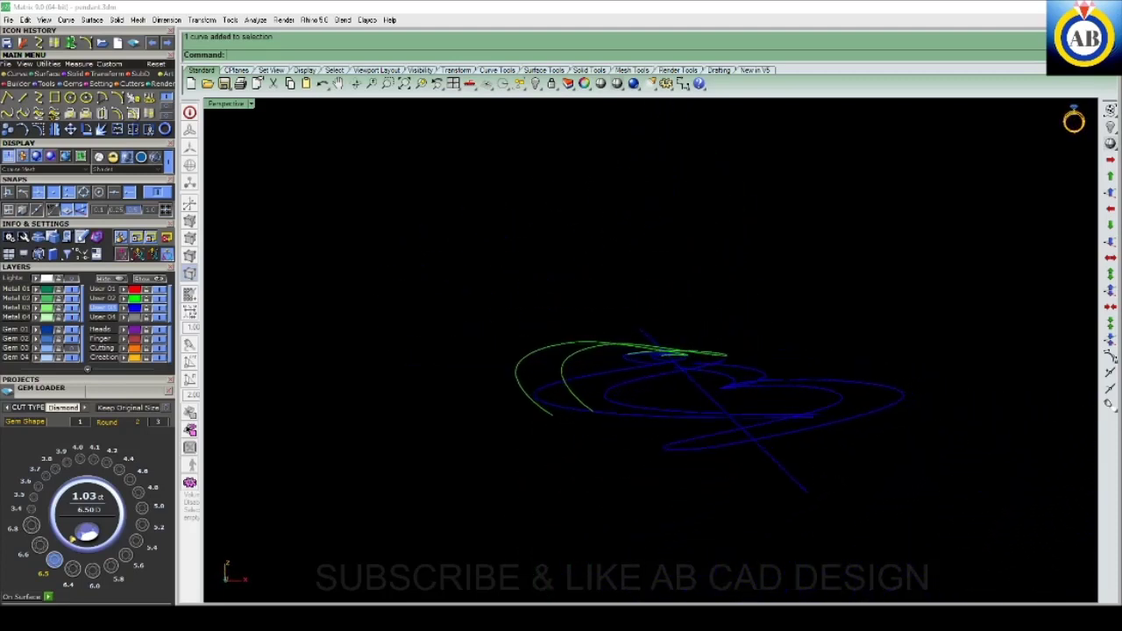
{"action": "mouse_move", "coordinate": [614, 350]}
{"action": "right_mouse_down"}
{"action": "mouse_move", "coordinate": [623, 333]}
{"action": "mouse_move", "coordinate": [635, 399]}
{"action": "mouse_move", "coordinate": [654, 351]}
{"action": "mouse_move", "coordinate": [684, 320]}
{"action": "mouse_move", "coordinate": [640, 381]}
{"action": "mouse_move", "coordinate": [605, 328]}
{"action": "right_mouse_up"}
{"action": "type", "text": "R"}
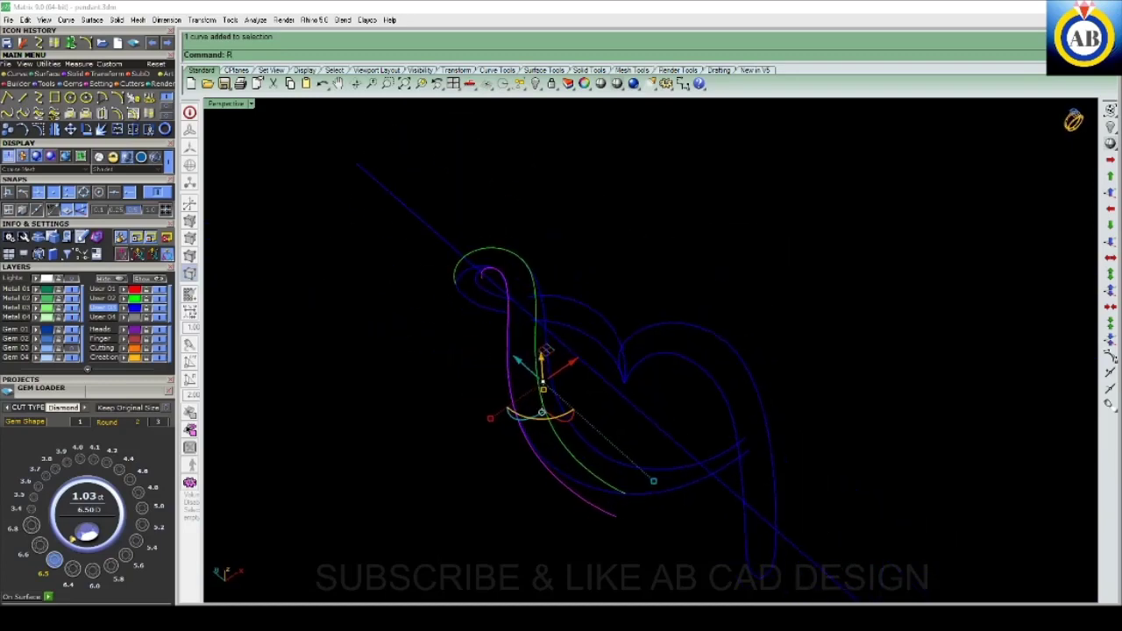
{"action": "type", "text": "rb"}
{"action": "key", "text": "Return"}
- Accept the rebuild settings, dismiss the broken-history warning, and orbit around the rail curves
{"action": "left_click", "coordinate": [899, 360]}
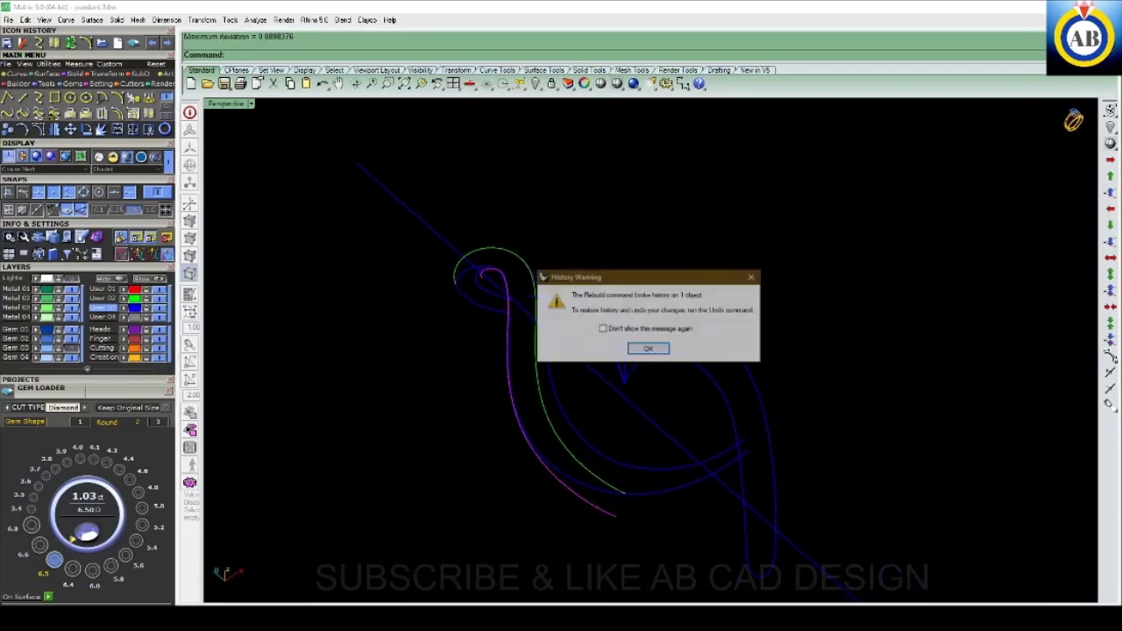
{"action": "left_click", "coordinate": [646, 348]}
{"action": "mouse_move", "coordinate": [651, 476]}
{"action": "right_mouse_down"}
{"action": "mouse_move", "coordinate": [814, 593]}
{"action": "mouse_move", "coordinate": [727, 439]}
{"action": "mouse_move", "coordinate": [746, 413]}
{"action": "mouse_move", "coordinate": [514, 463]}
{"action": "mouse_move", "coordinate": [515, 321]}
{"action": "mouse_move", "coordinate": [468, 317]}
{"action": "mouse_move", "coordinate": [472, 372]}
{"action": "right_mouse_up"}
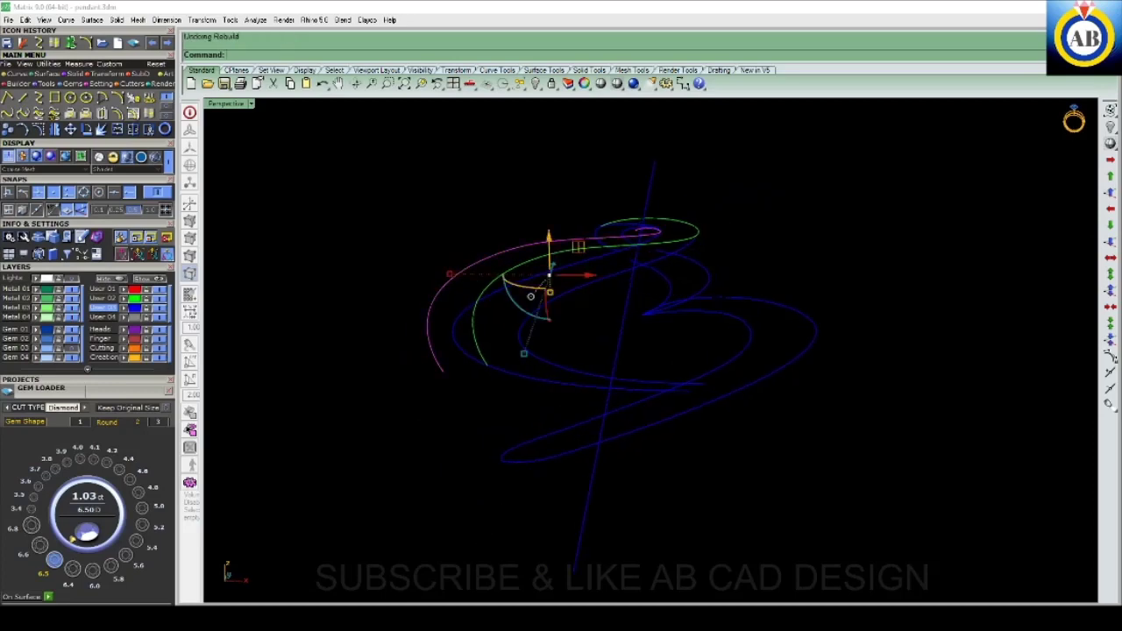
{"action": "mouse_move", "coordinate": [472, 373]}
{"action": "right_mouse_down"}
{"action": "mouse_move", "coordinate": [491, 412]}
{"action": "mouse_move", "coordinate": [543, 411]}
{"action": "mouse_move", "coordinate": [509, 408]}
{"action": "mouse_move", "coordinate": [529, 366]}
{"action": "mouse_move", "coordinate": [505, 410]}
{"action": "right_mouse_up"}
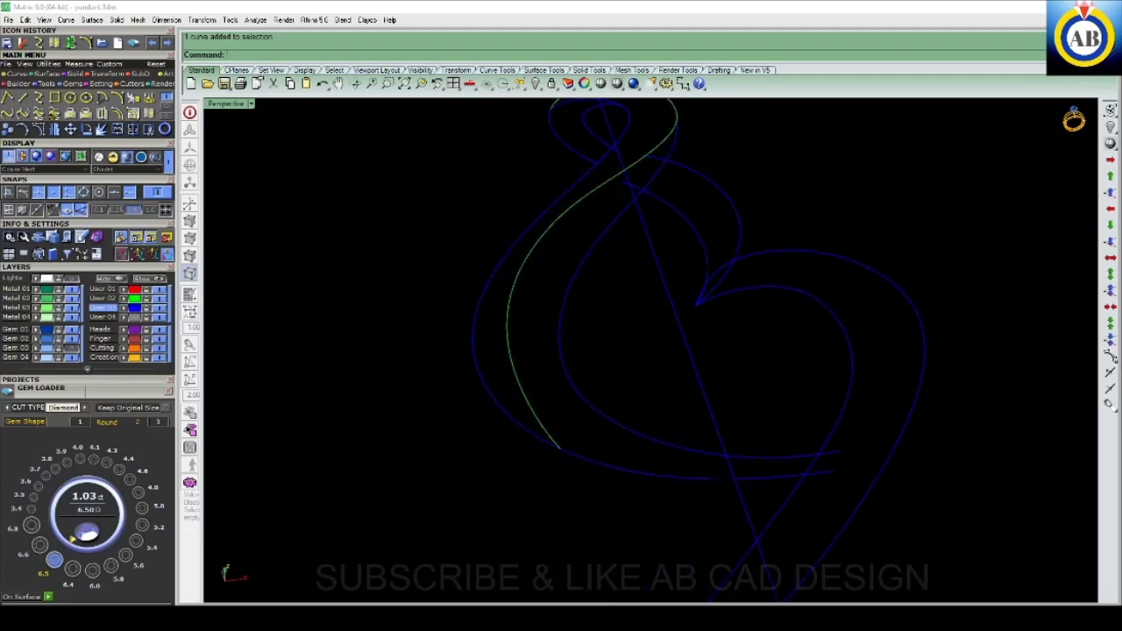
- Orbit and zoom the Perspective view to see the swirl arm curves at a steeper angle
{"action": "right_click_drag", "start_coordinate": [505, 410], "coordinate": [498, 417]}
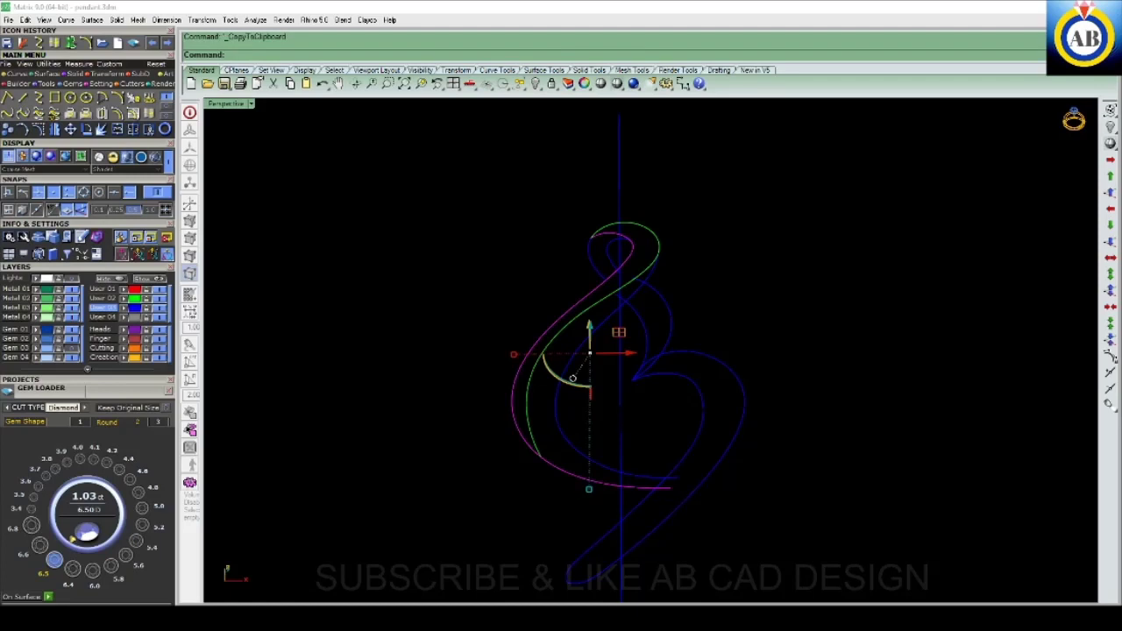
{"action": "right_click_drag", "start_coordinate": [498, 418], "coordinate": [489, 426]}
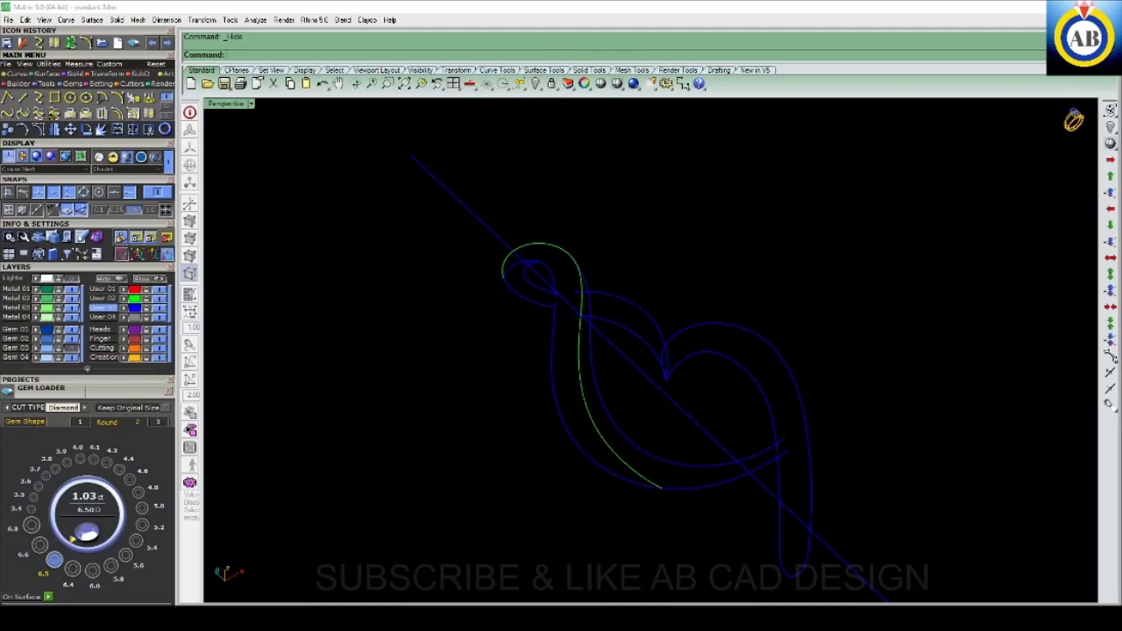
{"action": "scroll", "coordinate": [718, 526], "scroll_direction": "up", "scroll_amount": 3}
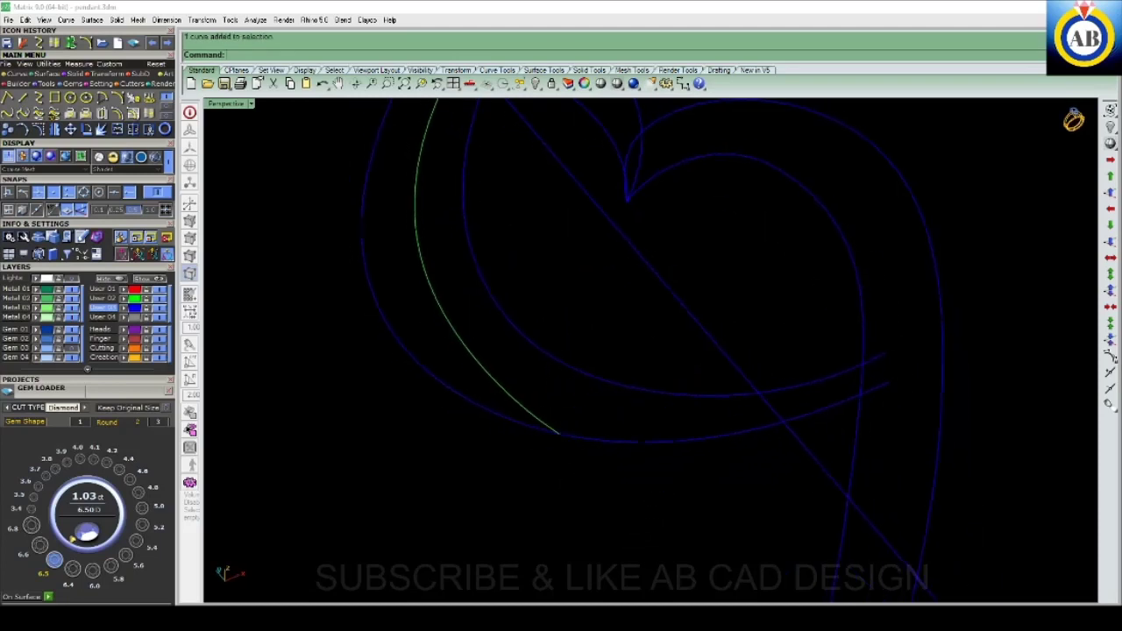
{"action": "scroll", "coordinate": [676, 422], "scroll_direction": "down", "scroll_amount": 3}
{"action": "scroll", "coordinate": [676, 422], "scroll_direction": "down", "scroll_amount": 1}
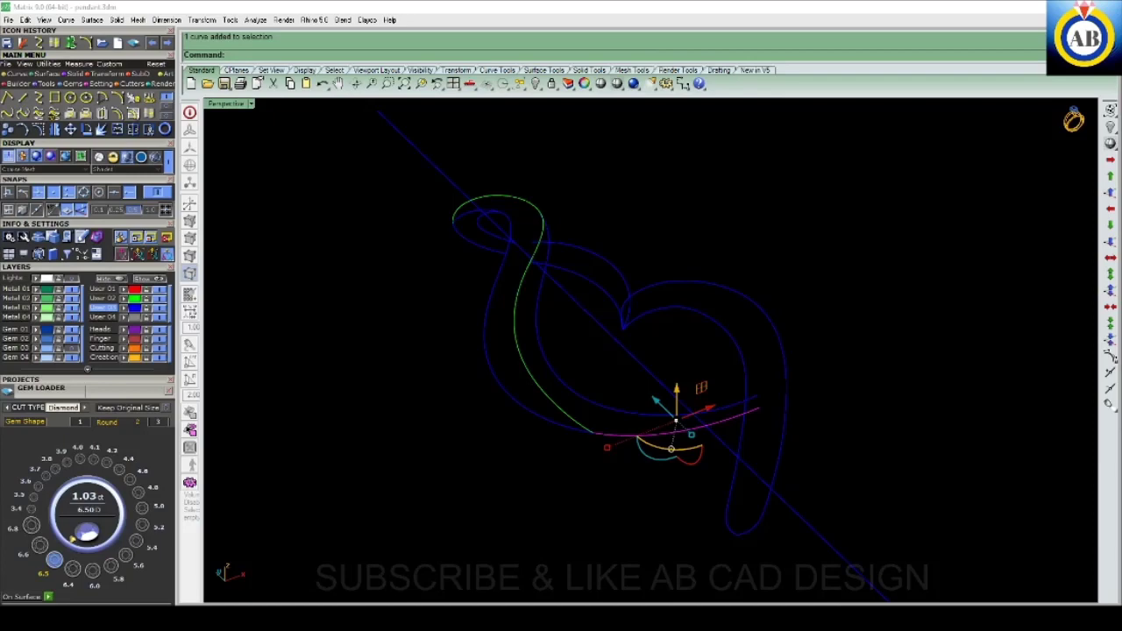
{"action": "right_click_drag", "start_coordinate": [489, 426], "coordinate": [493, 423]}
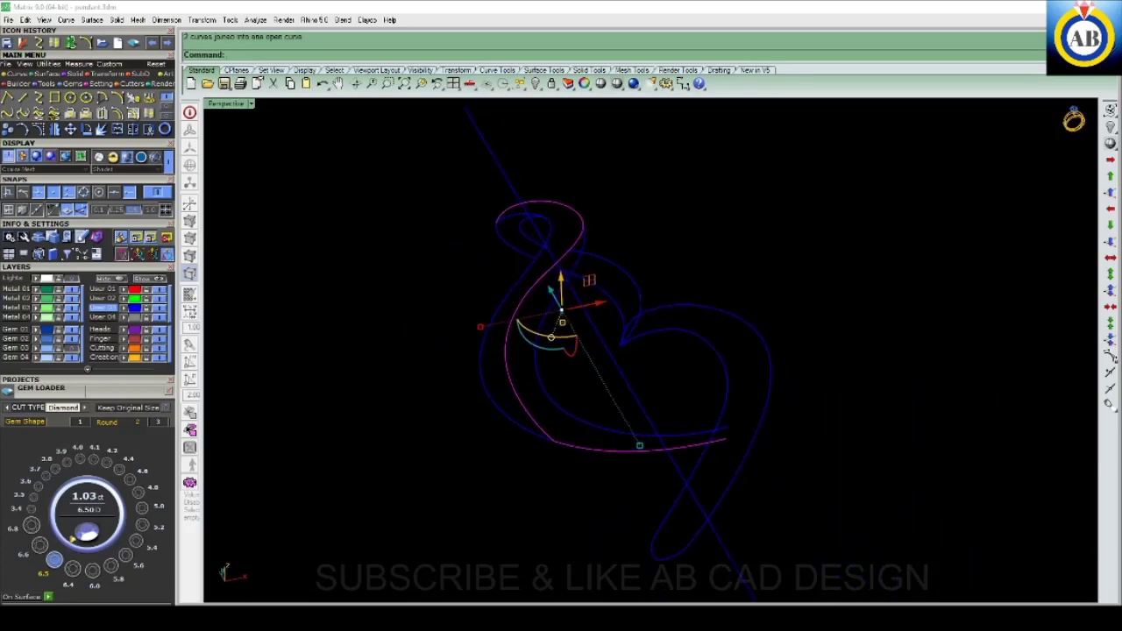
{"action": "type", "text": "RC"}
- Rebuild the joined swirl curve to 10 points at degree 3 and show its control points
{"action": "key", "text": "Return"}
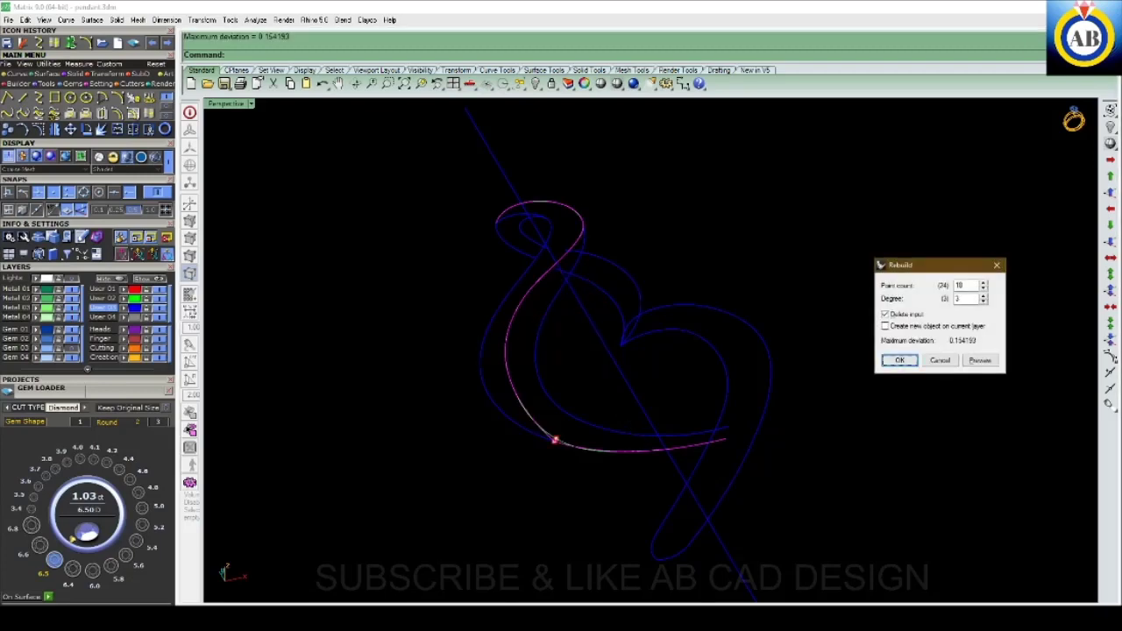
{"action": "right_click_drag", "start_coordinate": [561, 350], "coordinate": [482, 421]}
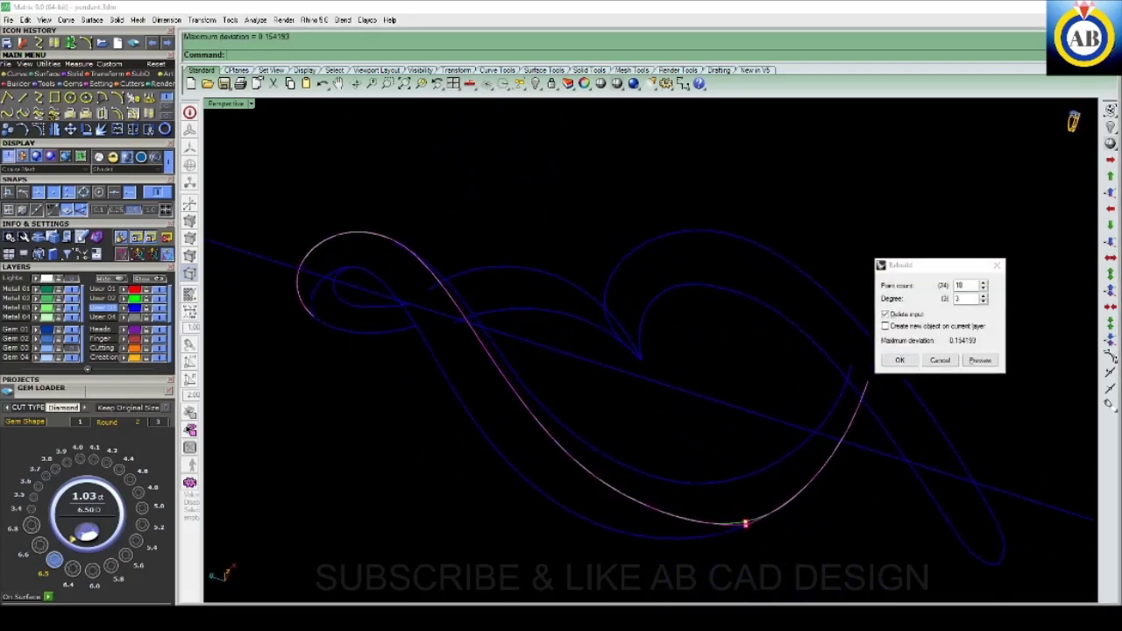
{"action": "mouse_move", "coordinate": [746, 524]}
{"action": "right_mouse_down"}
{"action": "mouse_move", "coordinate": [666, 393]}
{"action": "mouse_move", "coordinate": [684, 409]}
{"action": "right_mouse_up"}
{"action": "key", "text": "Return"}
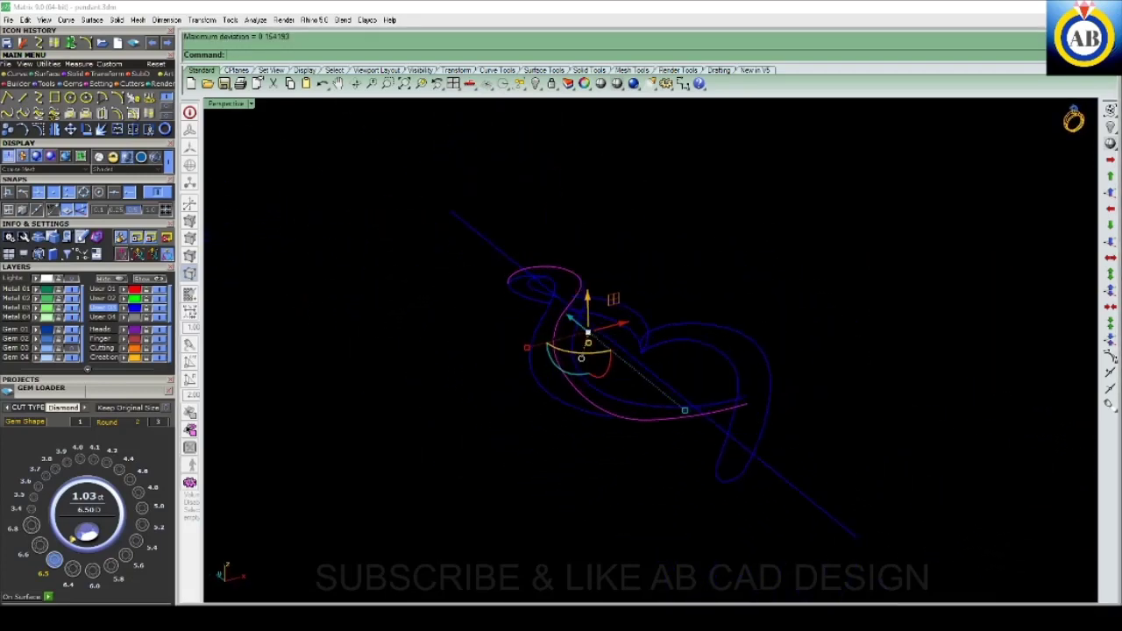
{"action": "scroll", "coordinate": [587, 447], "scroll_direction": "up", "scroll_amount": 3}
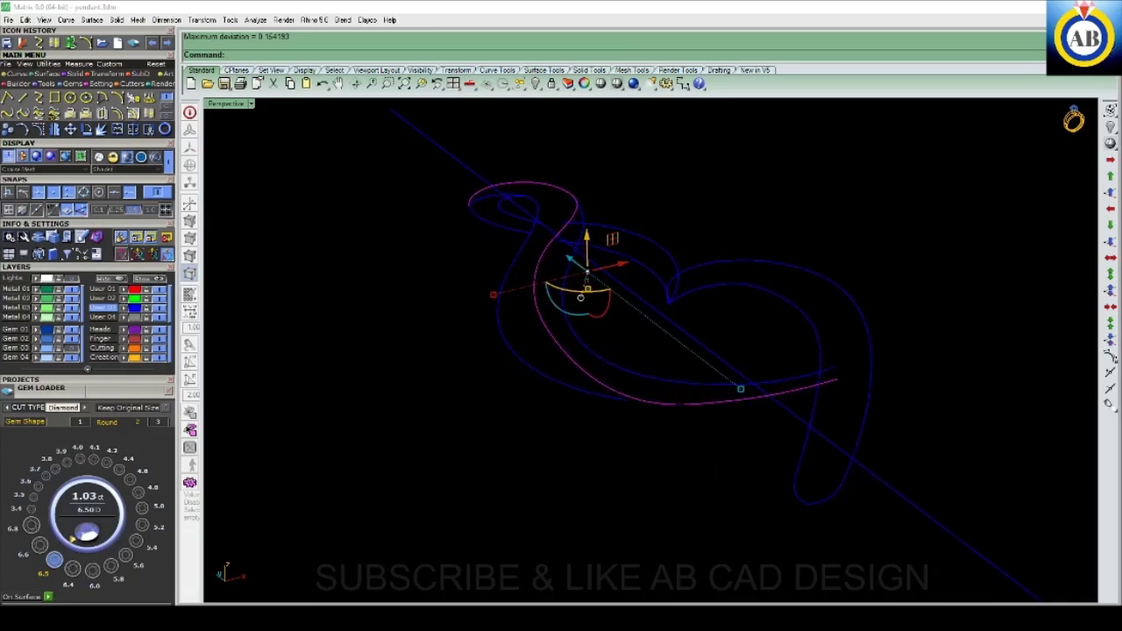
{"action": "key", "text": "F10"}
{"action": "mouse_move", "coordinate": [581, 298]}
{"action": "right_mouse_down"}
{"action": "mouse_move", "coordinate": [526, 386]}
{"action": "mouse_move", "coordinate": [543, 377]}
{"action": "right_mouse_up"}
{"action": "right_click_drag", "start_coordinate": [561, 336], "coordinate": [660, 351]}
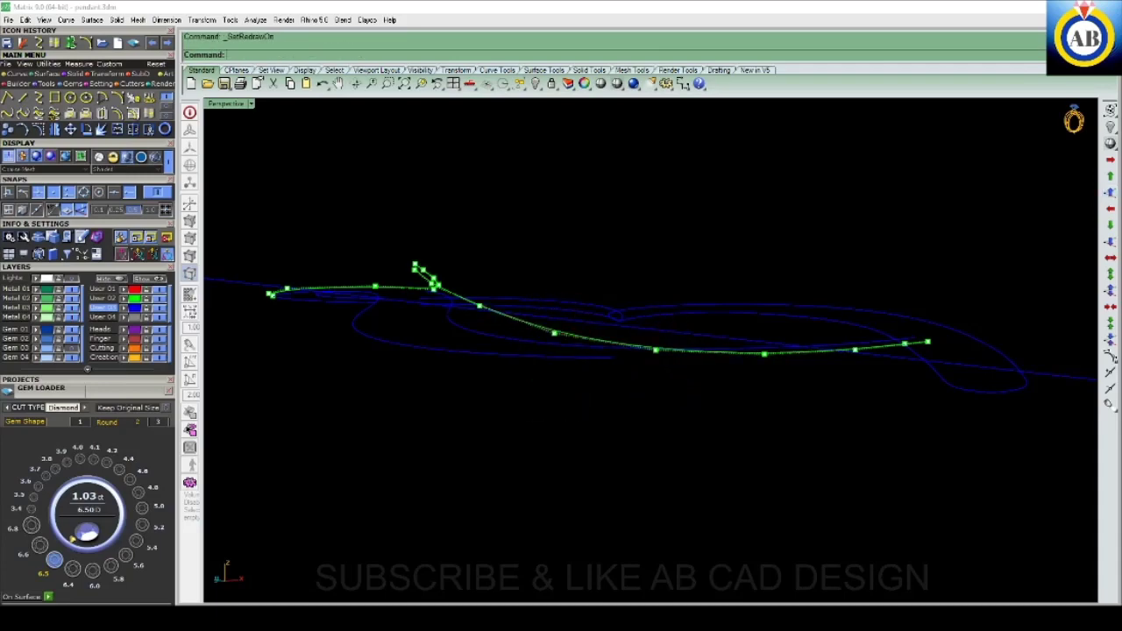
- Turn the swirl curve upright and start Rebuild on it with 10 points, degree 3
{"action": "mouse_move", "coordinate": [660, 351]}
{"action": "right_mouse_down"}
{"action": "mouse_move", "coordinate": [693, 281]}
{"action": "mouse_move", "coordinate": [692, 338]}
{"action": "mouse_move", "coordinate": [815, 337]}
{"action": "right_mouse_up"}
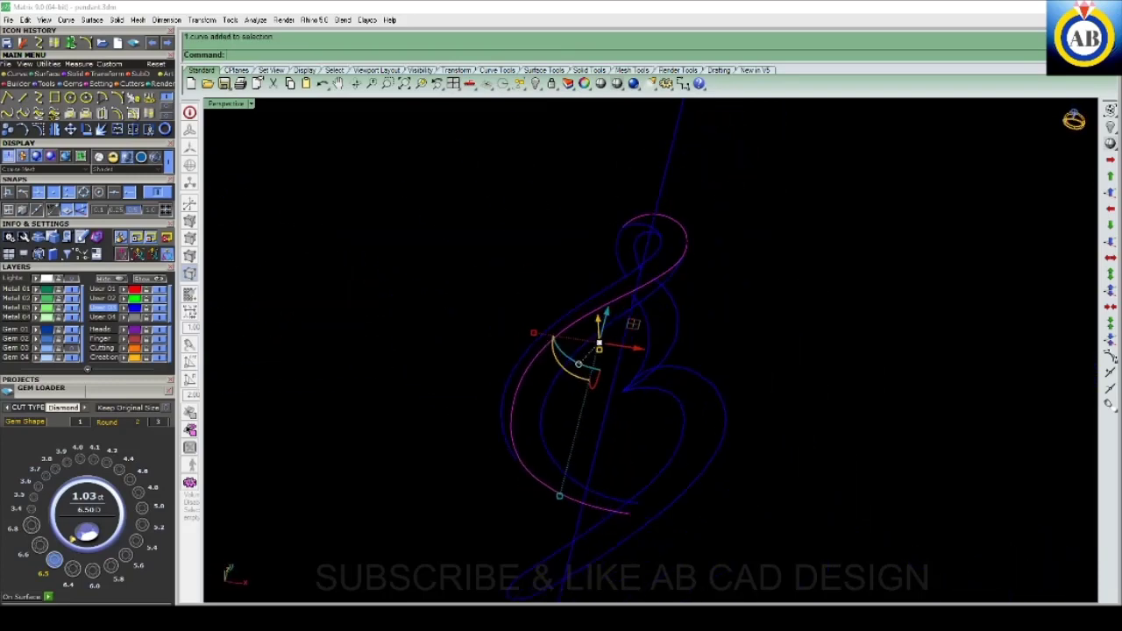
{"action": "type", "text": "Rebuild"}
{"action": "key", "text": "Return"}
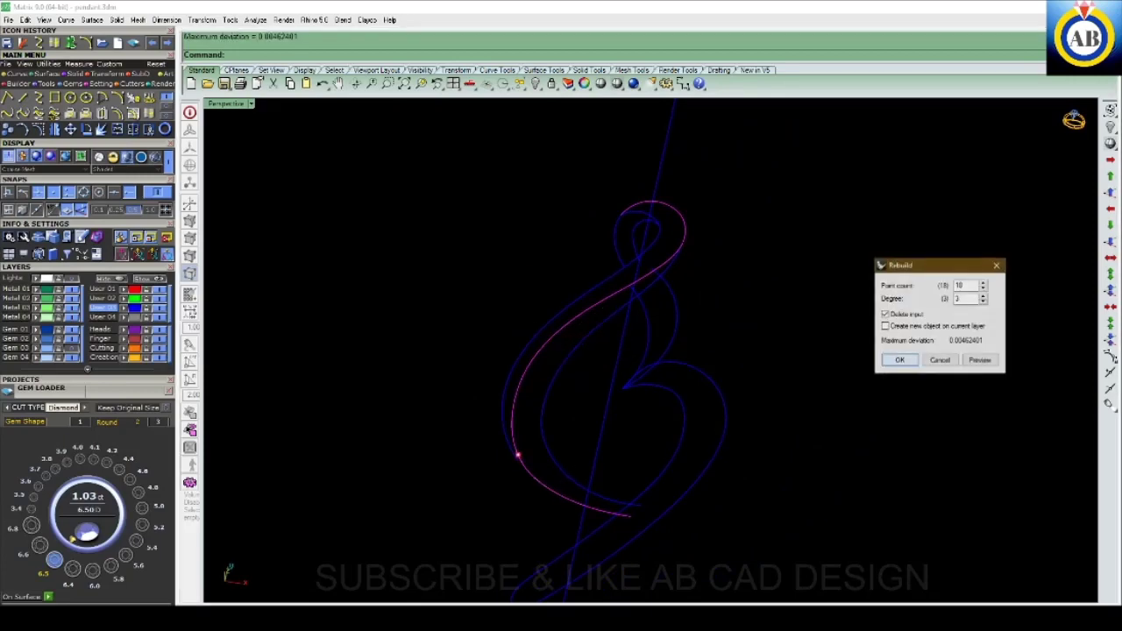
- Apply the 10-point, degree-3 rebuild to the left swirl curve and inspect it from several angles
{"action": "scroll", "coordinate": [524, 448], "scroll_direction": "up", "scroll_amount": 3}
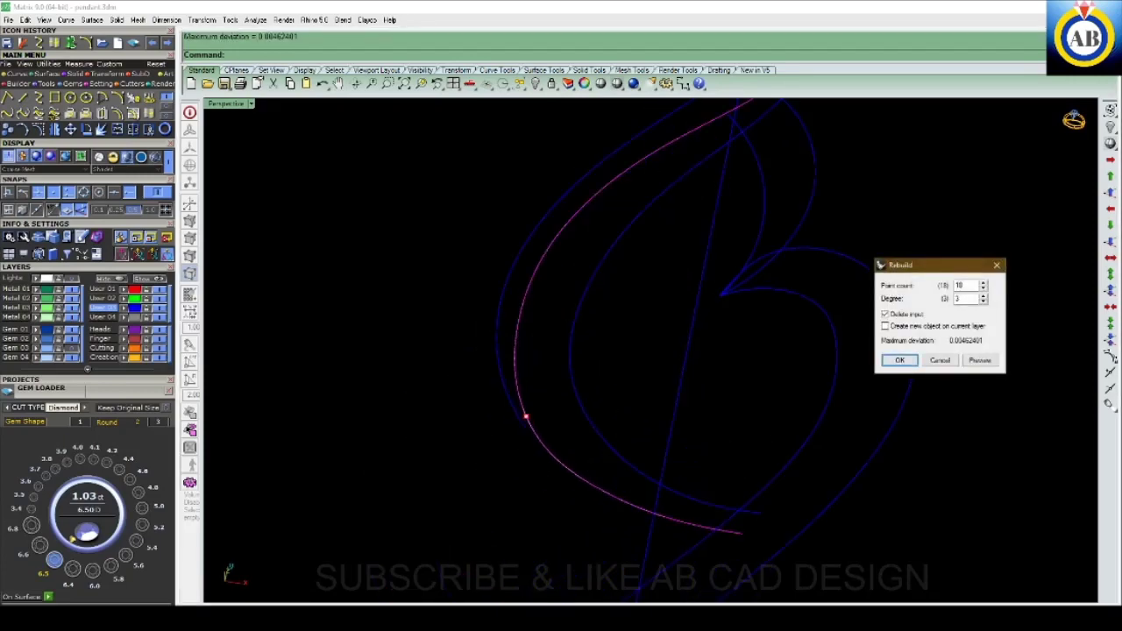
{"action": "scroll", "coordinate": [518, 443], "scroll_direction": "up", "scroll_amount": 3}
{"action": "scroll", "coordinate": [494, 436], "scroll_direction": "up", "scroll_amount": 3}
{"action": "key", "text": "Return"}
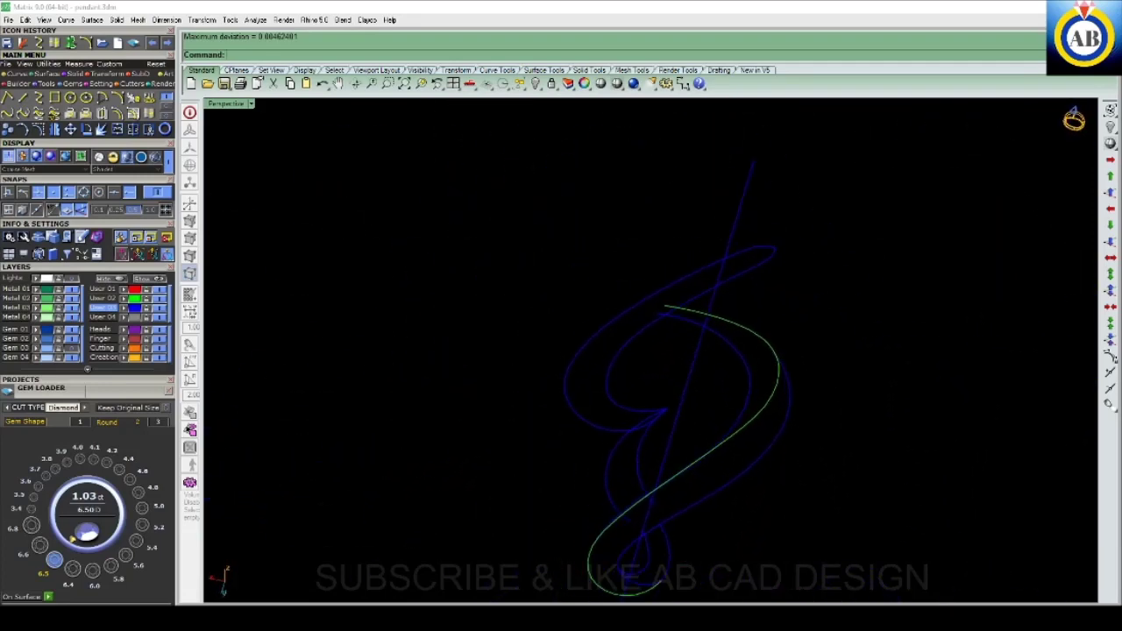
{"action": "key", "text": "Down"}
{"action": "key", "text": "Down"}
{"action": "key", "text": "Down"}
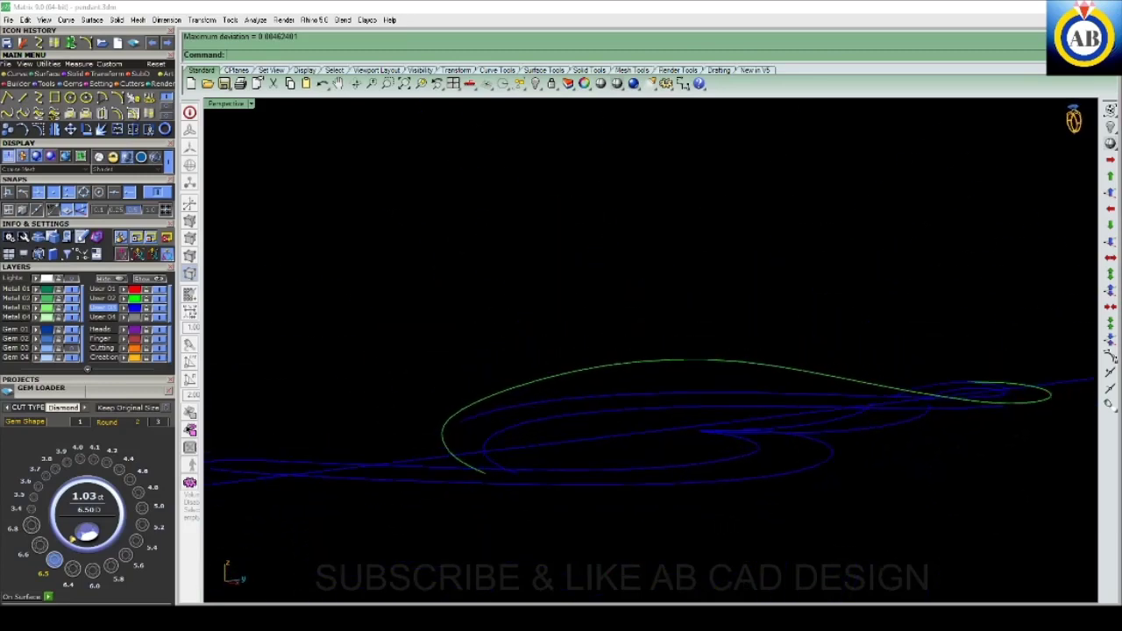
{"action": "key", "text": "Down"}
{"action": "key", "text": "Down"}
{"action": "key", "text": "Down"}
{"action": "key", "text": "Down"}
{"action": "key", "text": "Down"}
{"action": "key", "text": "Down"}
{"action": "key", "text": "Down"}
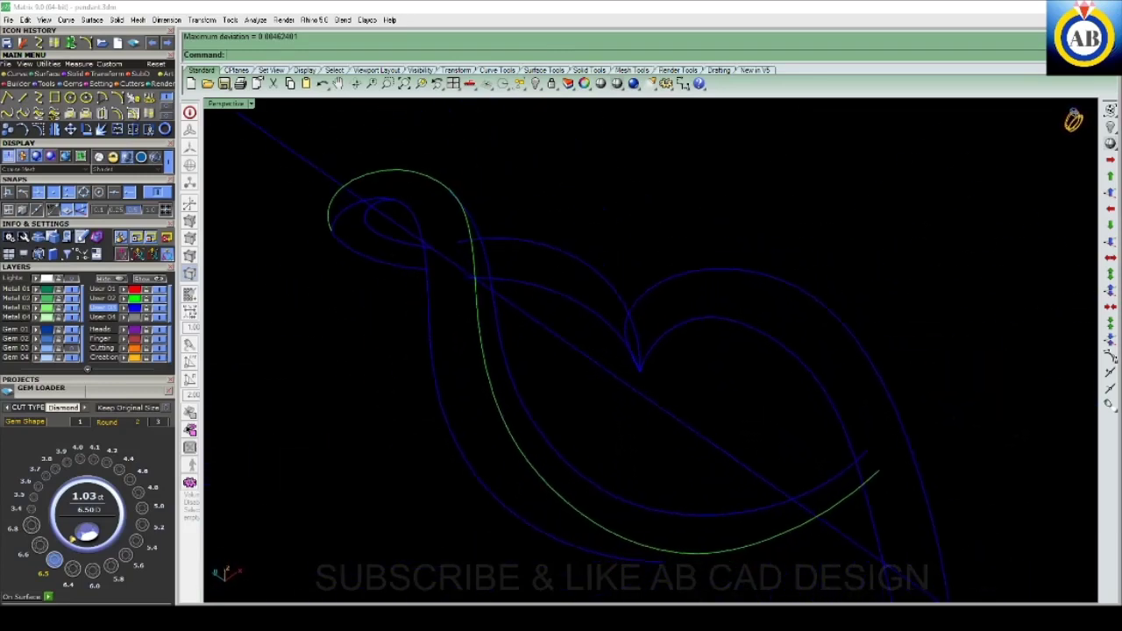
{"action": "key", "text": "Down"}
{"action": "key", "text": "Down"}
{"action": "key", "text": "Down"}
{"action": "key", "text": "Down"}
{"action": "key", "text": "Left"}
{"action": "key", "text": "Left"}
{"action": "key", "text": "Left"}
{"action": "key", "text": "Left"}
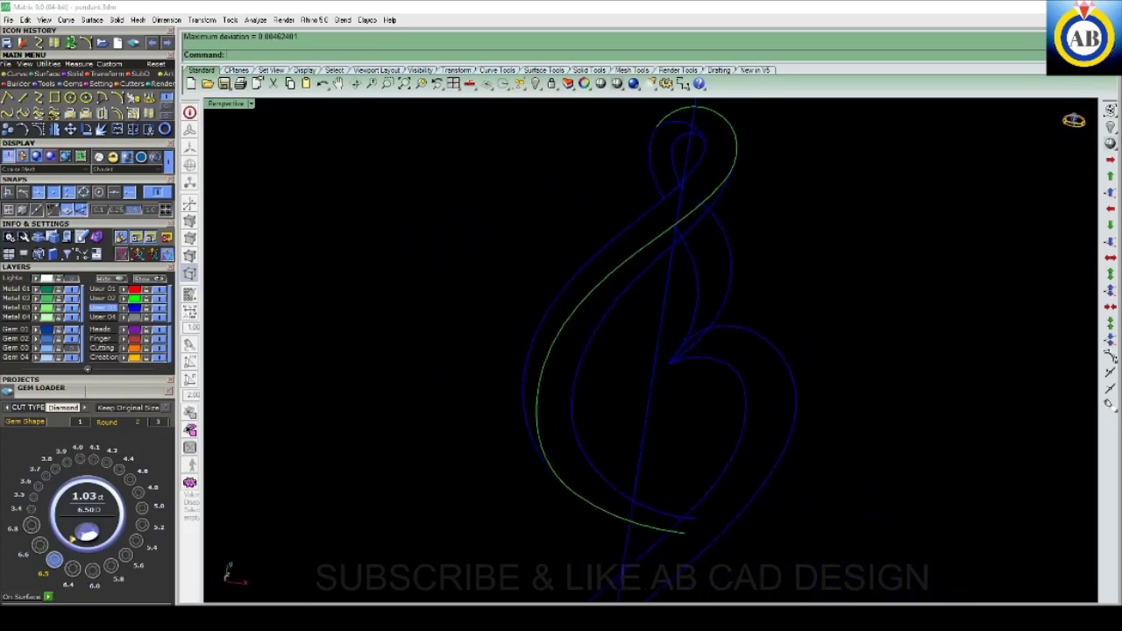
{"action": "key", "text": "Left"}
{"action": "key", "text": "Left"}
{"action": "key", "text": "Left"}
{"action": "key", "text": "Left"}
{"action": "key", "text": "Left"}
{"action": "key", "text": "Left"}
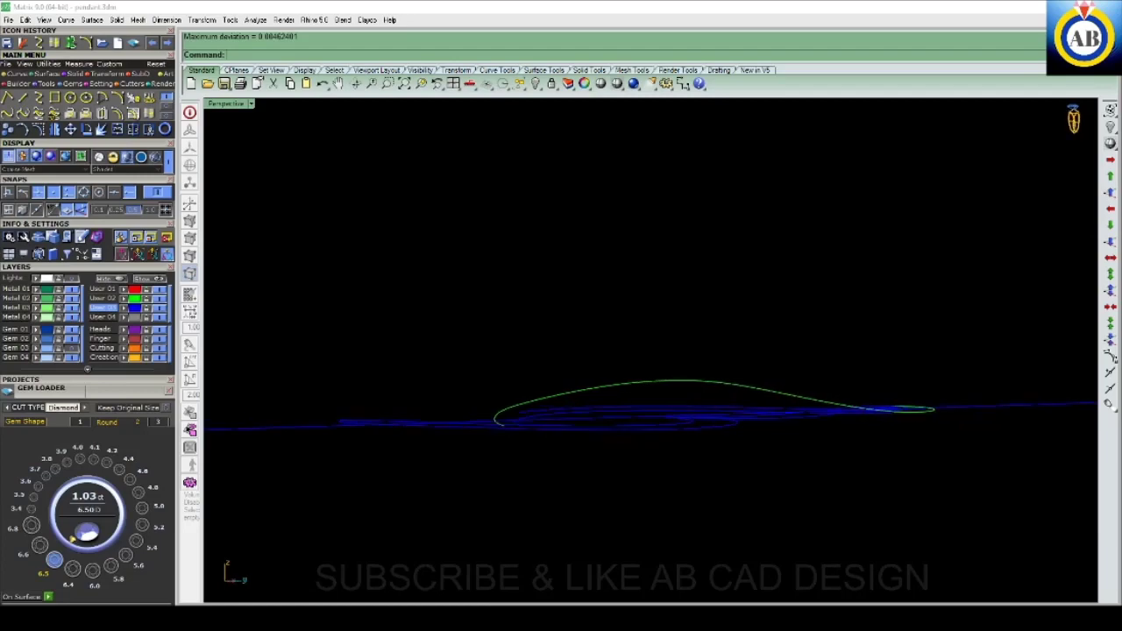
{"action": "key", "text": "Up"}
{"action": "left_click", "coordinate": [667, 382]}
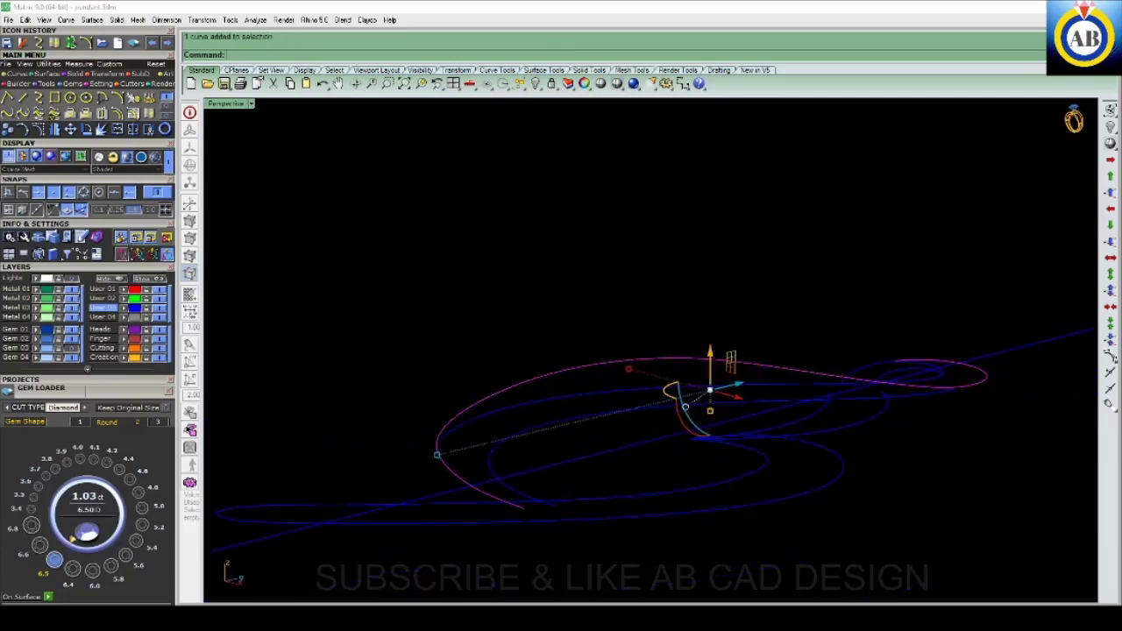
{"action": "key", "text": "Up"}
{"action": "key", "text": "Up"}
{"action": "key", "text": "Up"}
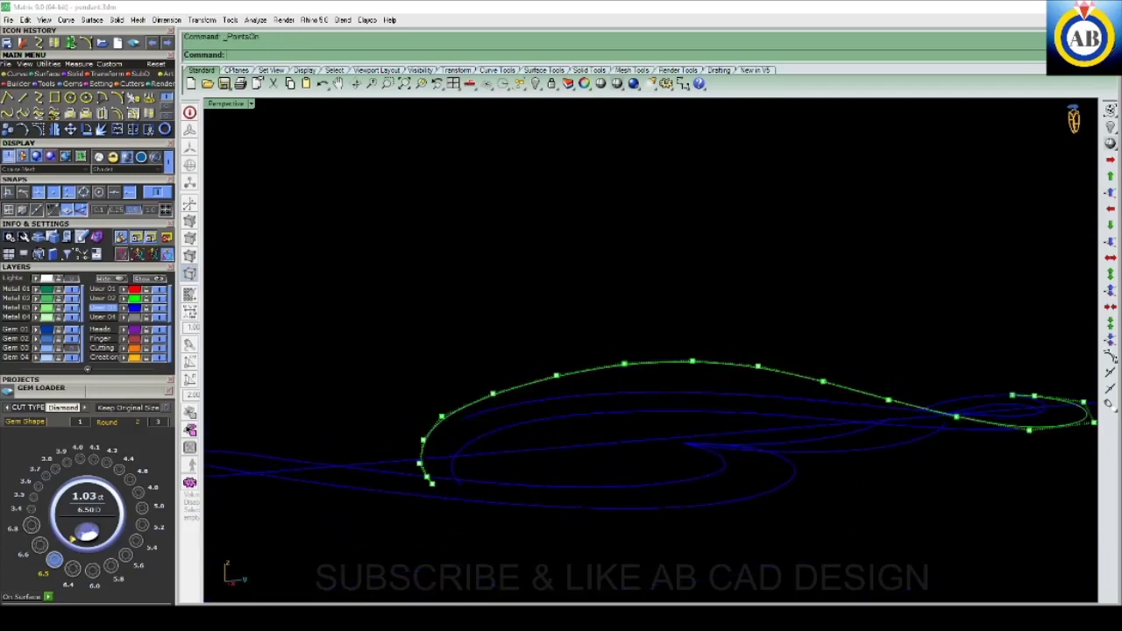
{"action": "key", "text": "Left"}
{"action": "key", "text": "Left"}
{"action": "key", "text": "Left"}
{"action": "key", "text": "Left"}
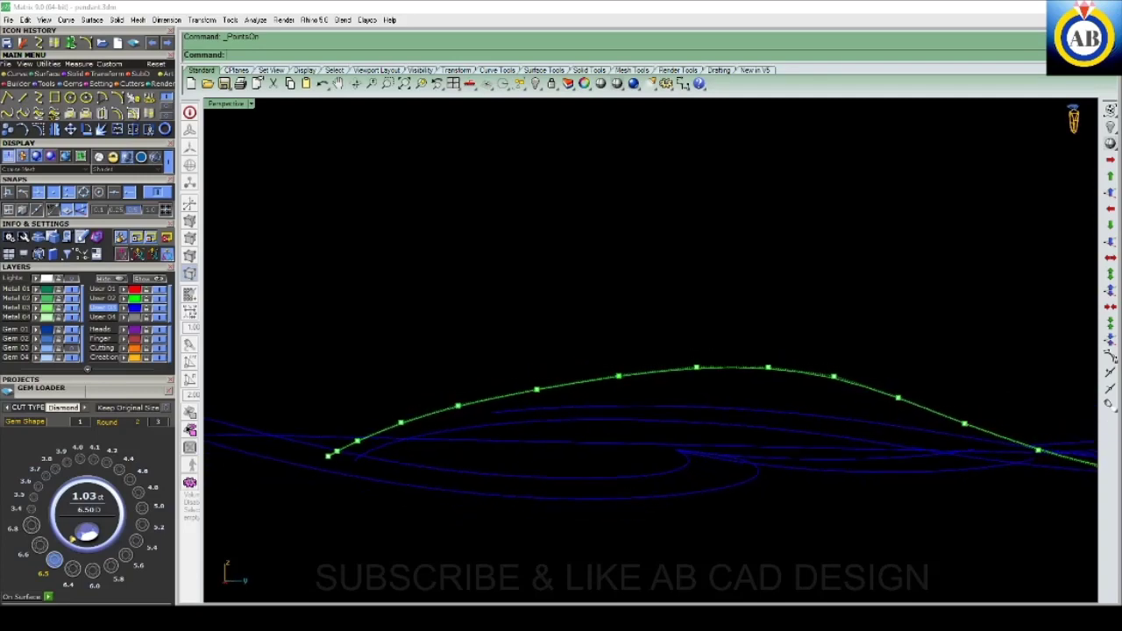
{"action": "key", "text": "Left"}
{"action": "key", "text": "Left"}
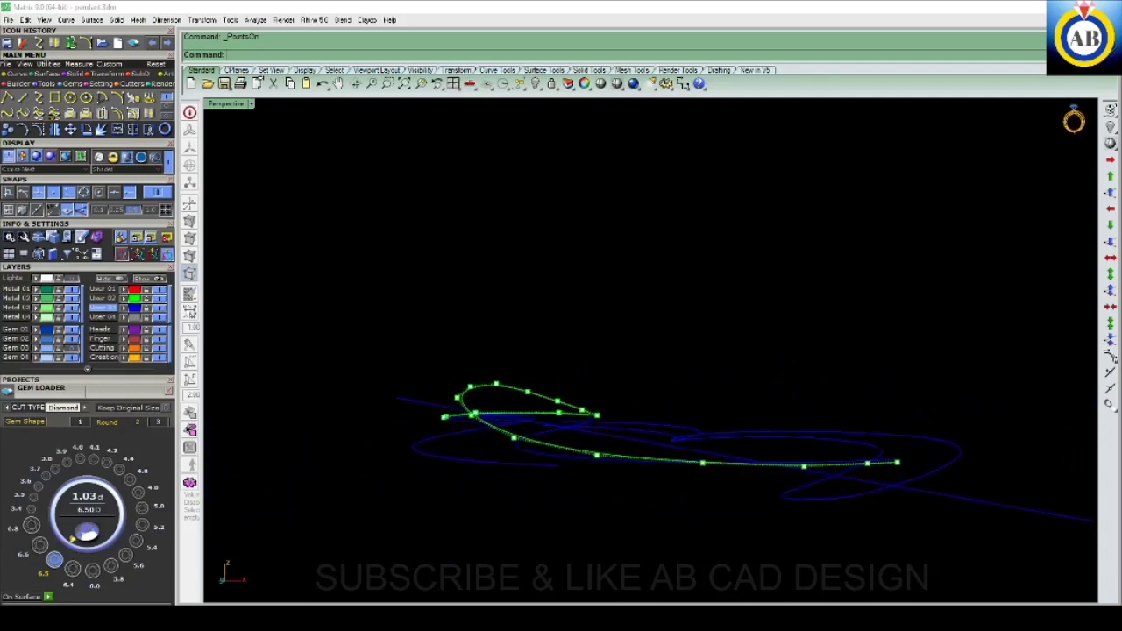
{"action": "key", "text": "Left"}
{"action": "key", "text": "Left"}
{"action": "key", "text": "Left"}
{"action": "key", "text": "Left"}
{"action": "key", "text": "Left"}
{"action": "key", "text": "Left"}
{"action": "key", "text": "Left"}
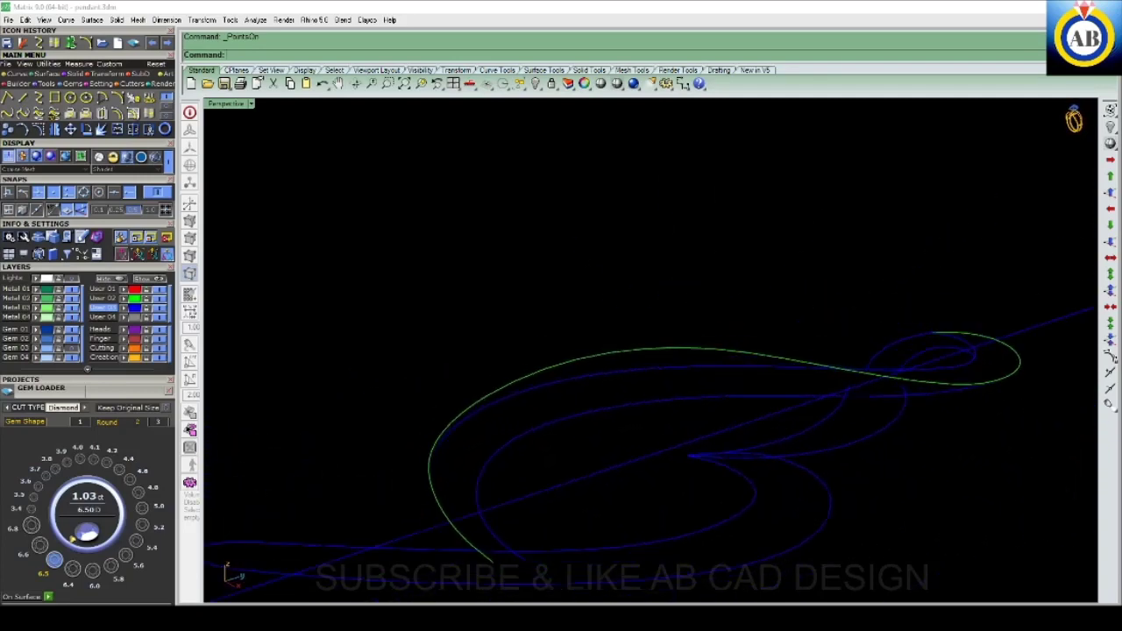
{"action": "key", "text": "Left"}
{"action": "key", "text": "Left"}
{"action": "key", "text": "Left"}
{"action": "key", "text": "Left"}
{"action": "key", "text": "Left"}
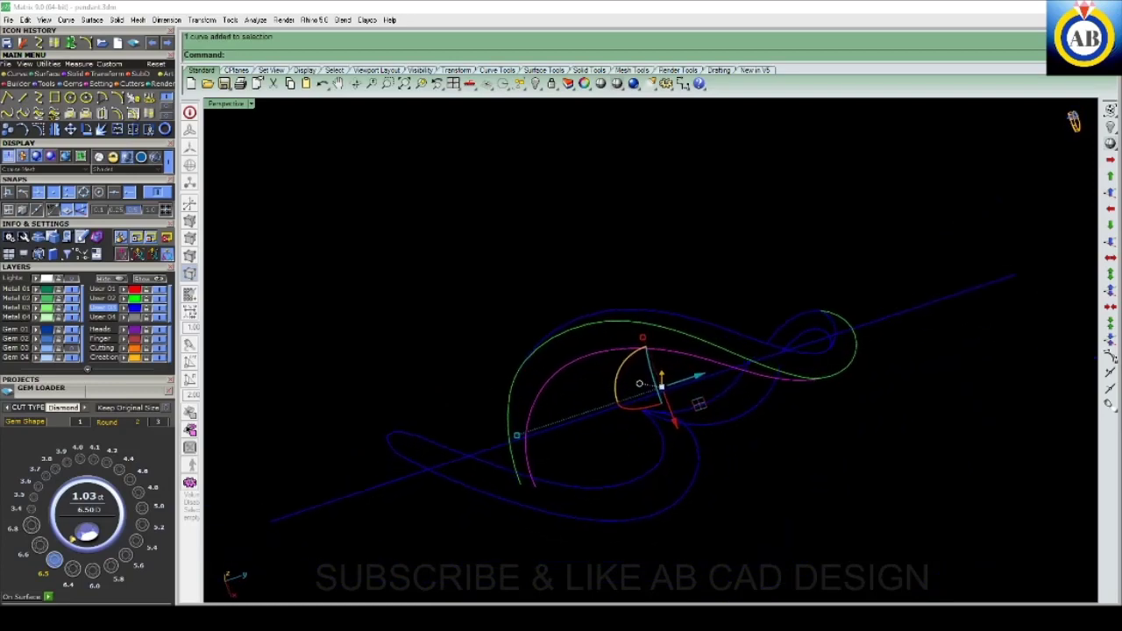
{"action": "key", "text": "Left"}
{"action": "key", "text": "Left"}
{"action": "key", "text": "Left"}
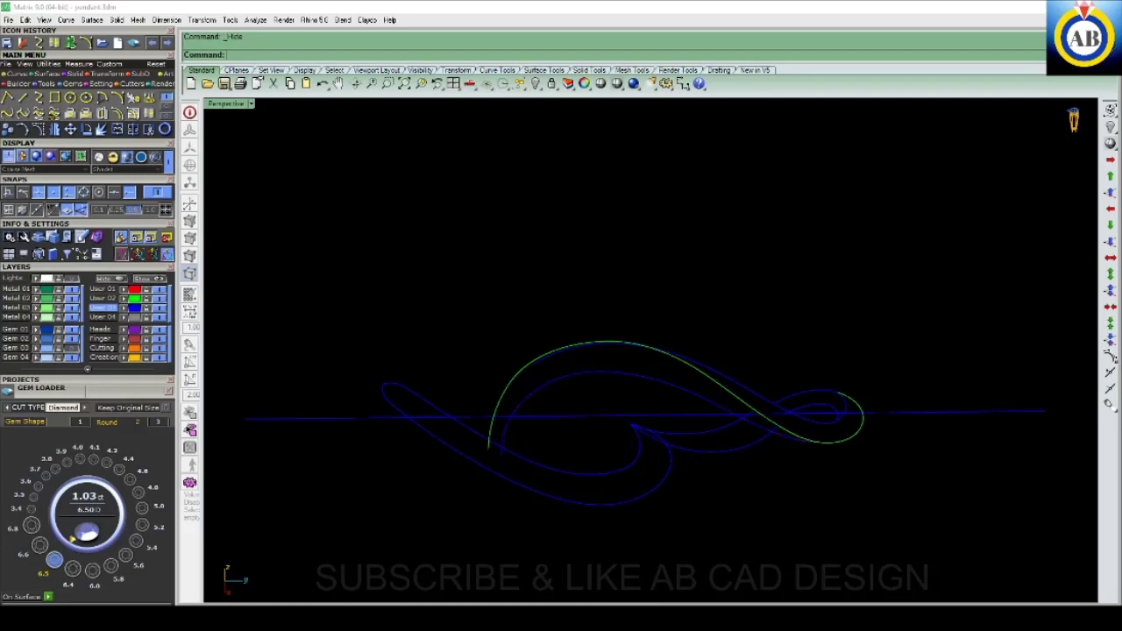
{"action": "key", "text": "Left"}
{"action": "key", "text": "Left"}
{"action": "key", "text": "Left"}
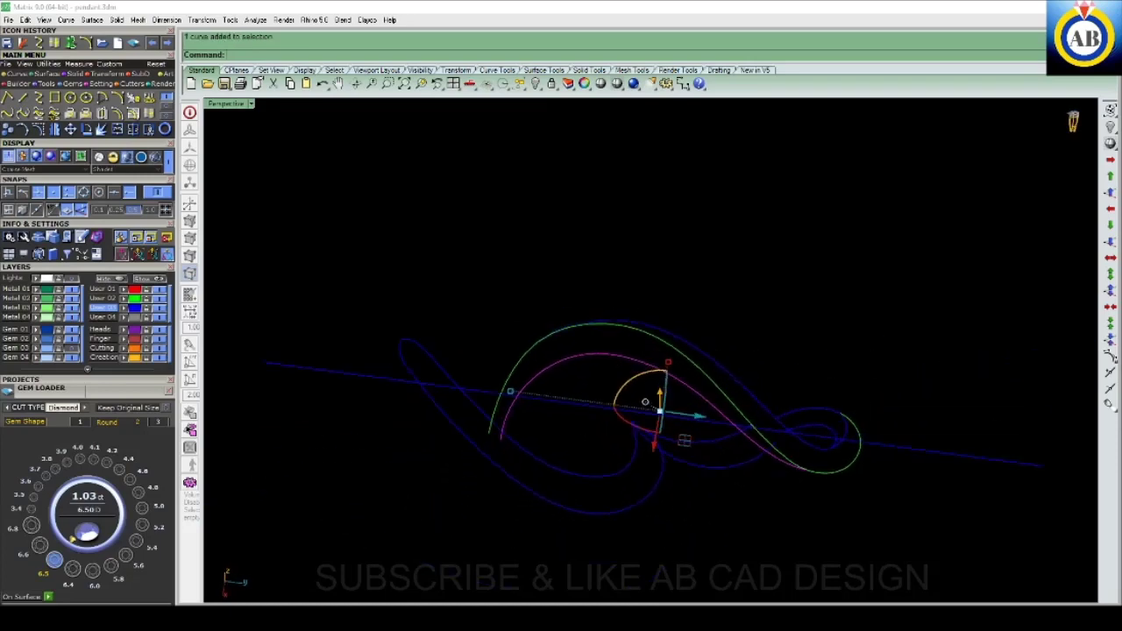
{"action": "key", "text": "Left"}
{"action": "key", "text": "Left"}
{"action": "key", "text": "Left"}
{"action": "key", "text": "Left"}
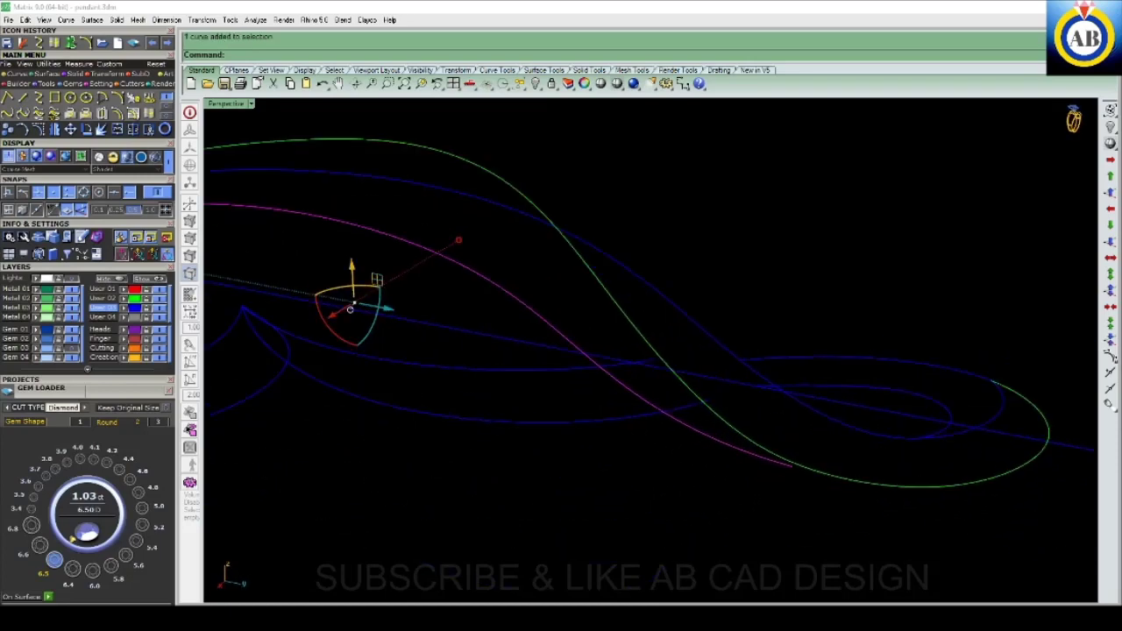
{"action": "key", "text": "Left"}
{"action": "key", "text": "Left"}
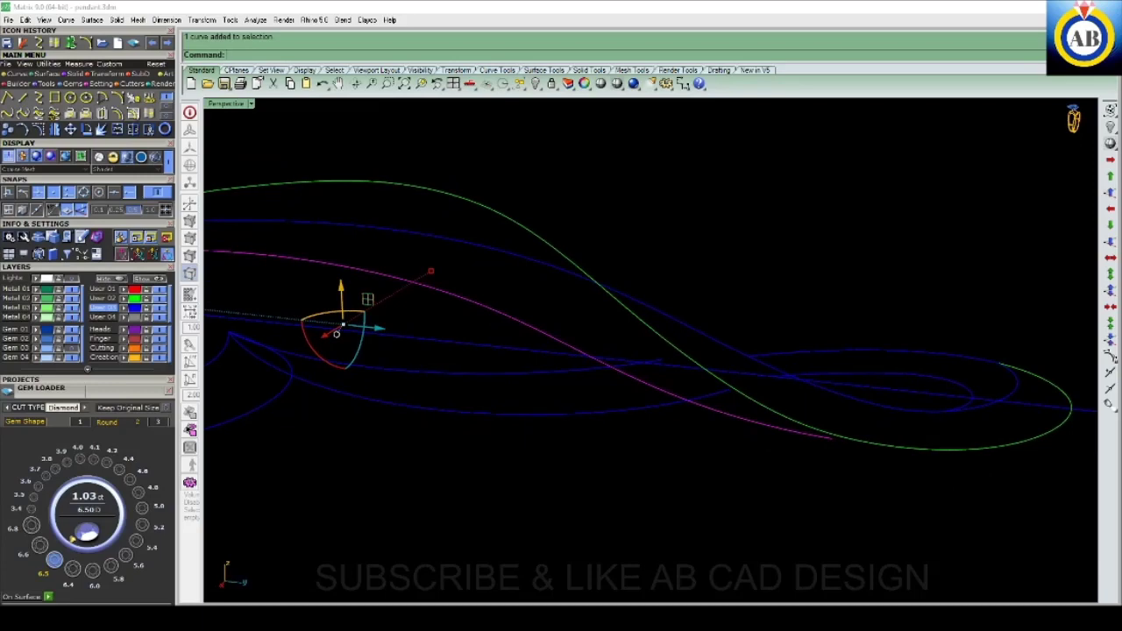
- Snap both end points of the blue swirl curve onto the green curve near its end
{"action": "scroll", "coordinate": [814, 449], "scroll_direction": "up", "scroll_amount": 2}
{"action": "left_click", "coordinate": [824, 428]}
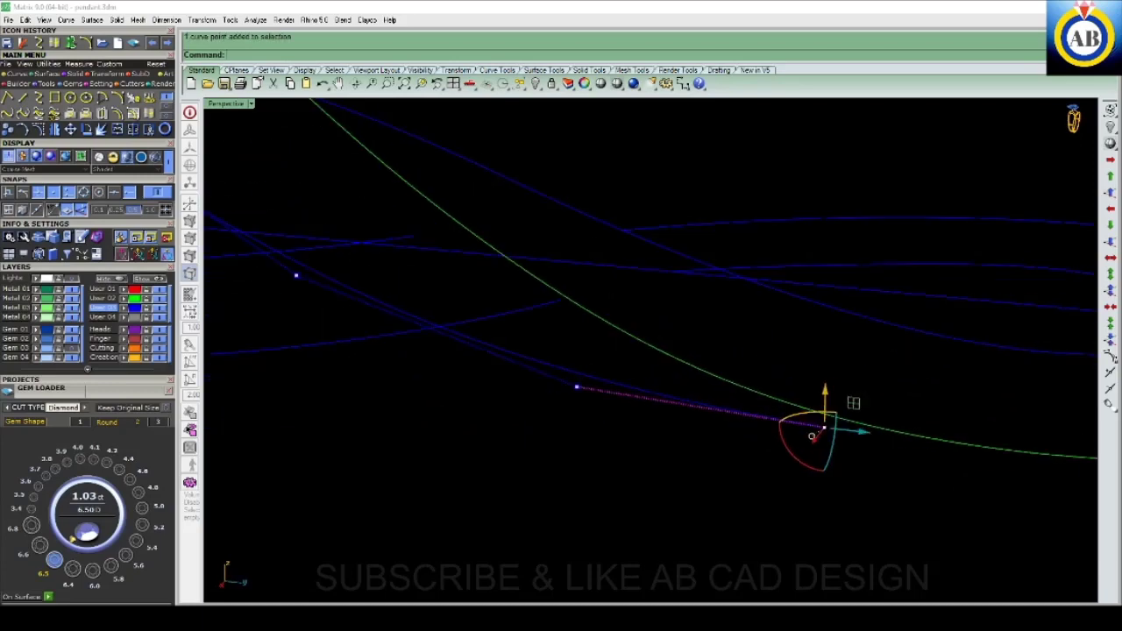
{"action": "type", "text": "M"}
{"action": "key", "text": "Return"}
{"action": "left_click", "coordinate": [826, 428]}
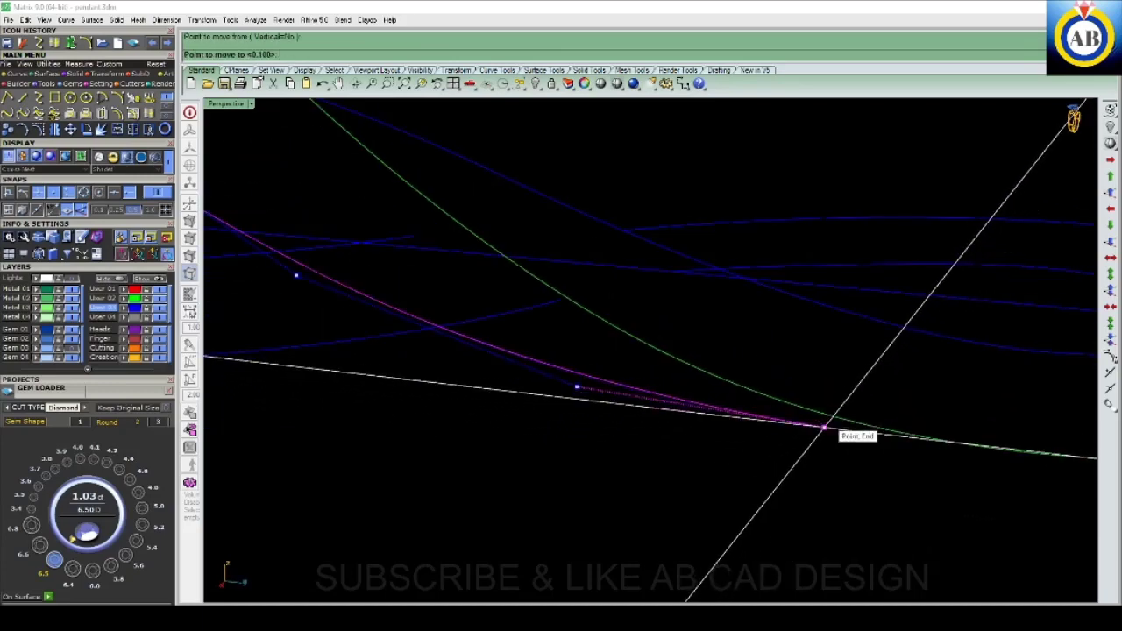
{"action": "left_click", "coordinate": [826, 428]}
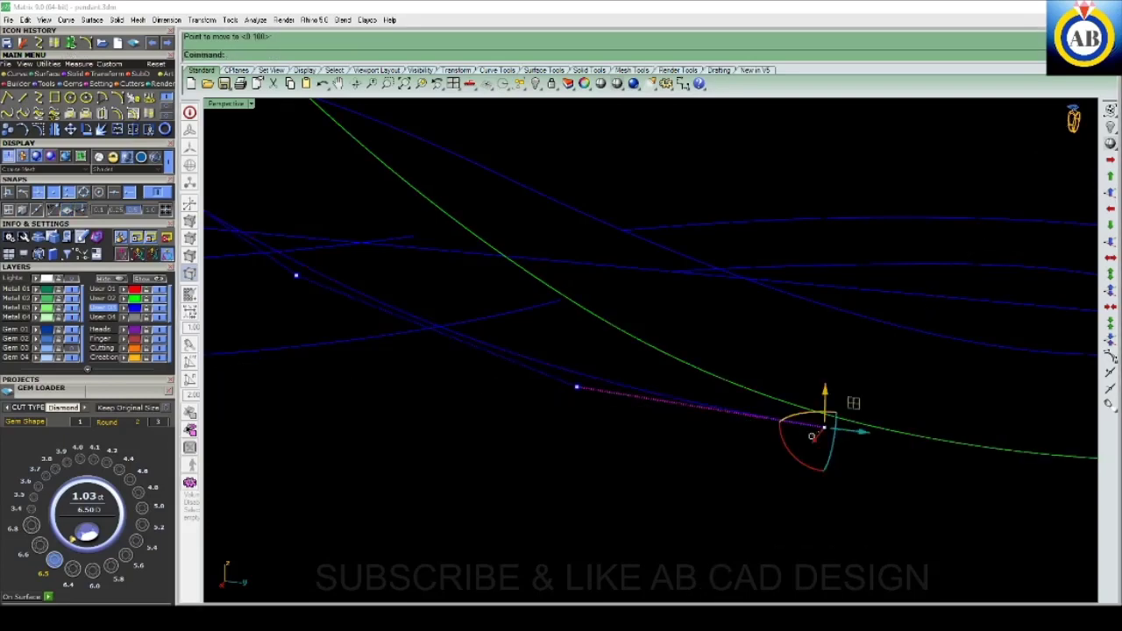
{"action": "key", "text": "Return"}
{"action": "left_click", "coordinate": [824, 426]}
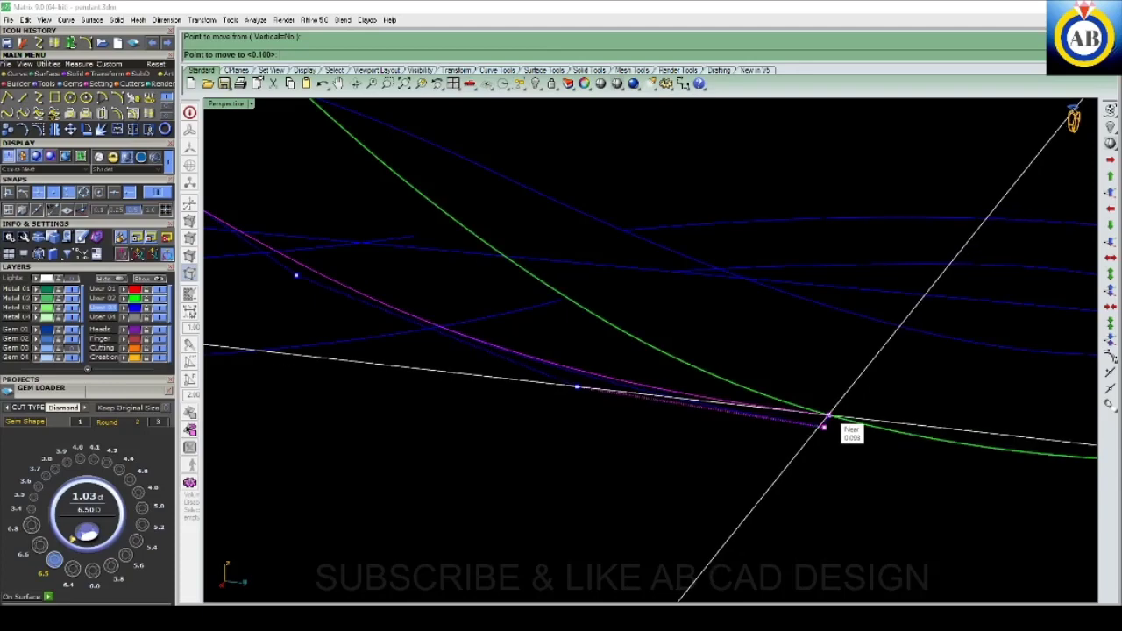
{"action": "left_click", "coordinate": [824, 426]}
- Zoom and orbit the Perspective view to see all the swirl curves
{"action": "scroll", "coordinate": [816, 424], "scroll_direction": "down", "scroll_amount": 3}
{"action": "scroll", "coordinate": [719, 412], "scroll_direction": "down", "scroll_amount": 3}
{"action": "scroll", "coordinate": [630, 398], "scroll_direction": "down", "scroll_amount": 3}
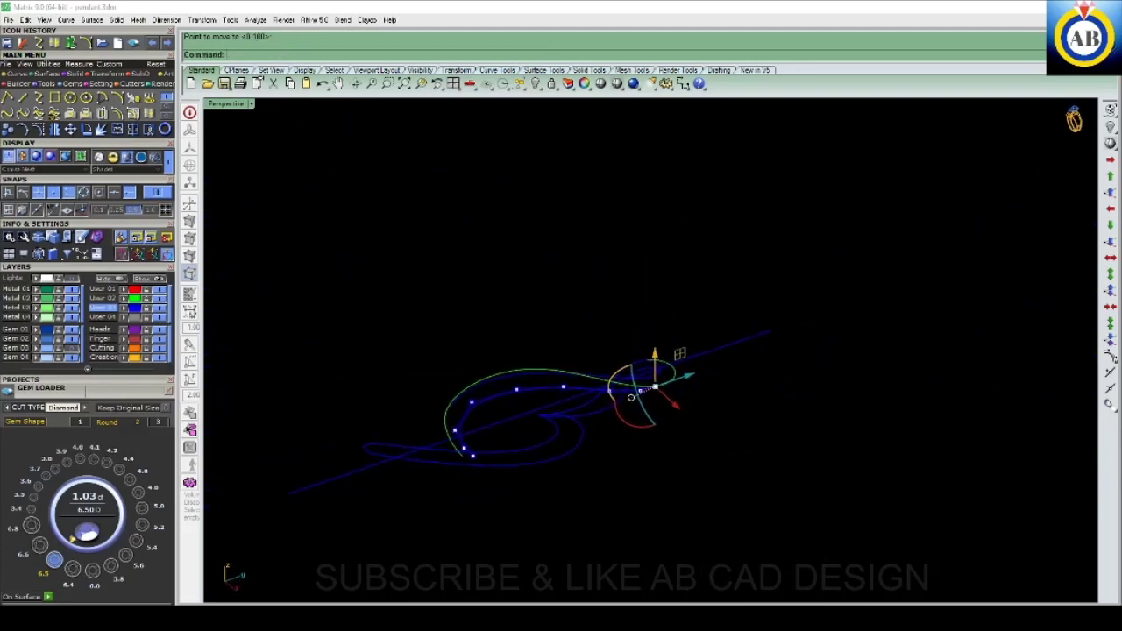
{"action": "scroll", "coordinate": [631, 397], "scroll_direction": "up", "scroll_amount": 5}
{"action": "scroll", "coordinate": [649, 351], "scroll_direction": "down", "scroll_amount": 5}
{"action": "mouse_move", "coordinate": [649, 350]}
{"action": "right_mouse_down"}
{"action": "mouse_move", "coordinate": [596, 386]}
{"action": "mouse_move", "coordinate": [648, 351]}
{"action": "right_mouse_up"}
{"action": "scroll", "coordinate": [649, 350], "scroll_direction": "up", "scroll_amount": 5}
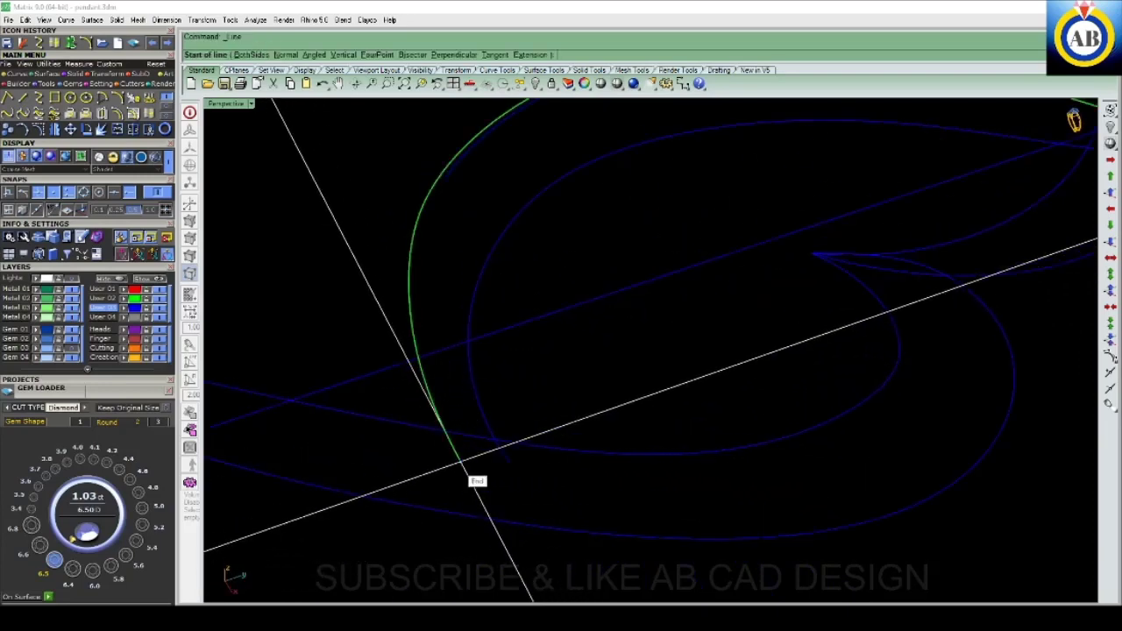
- Draw a short line from the green curve's end to the blue curve's end, then orbit around them
{"action": "left_click", "coordinate": [459, 461]}
{"action": "left_click", "coordinate": [508, 463]}
{"action": "scroll", "coordinate": [648, 351], "scroll_direction": "down", "scroll_amount": 3}
{"action": "mouse_move", "coordinate": [648, 351]}
{"action": "right_mouse_down"}
{"action": "mouse_move", "coordinate": [613, 368]}
{"action": "mouse_move", "coordinate": [649, 350]}
{"action": "right_mouse_up"}
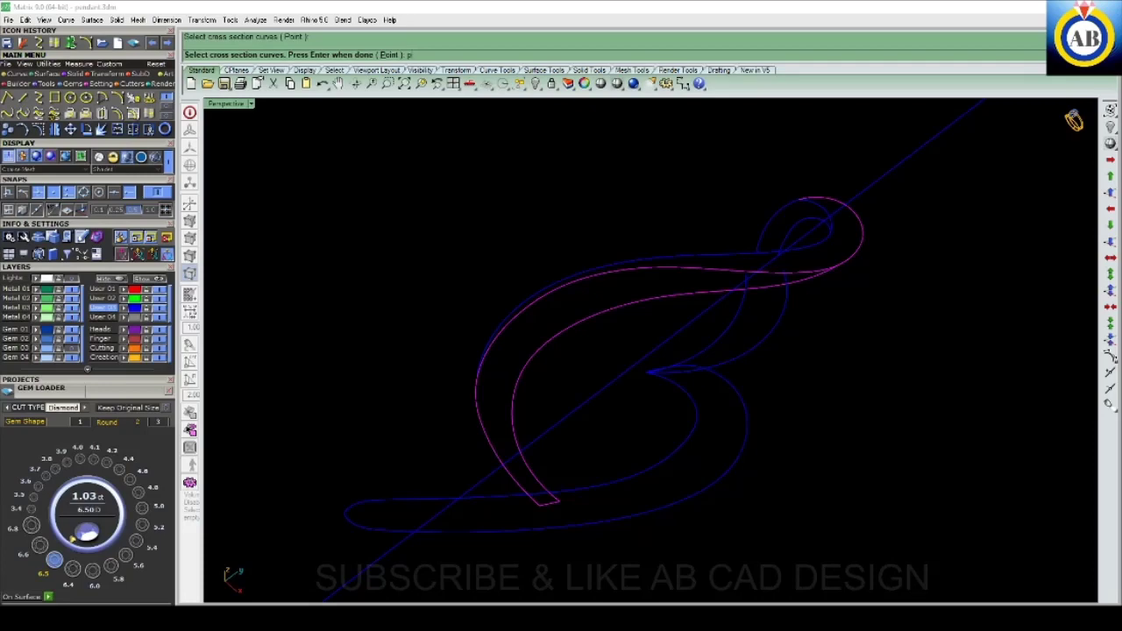
- Finish Sweep2 with a single-point cross section at the end point, then inspect the tapered ribbon
{"action": "key", "text": "Return"}
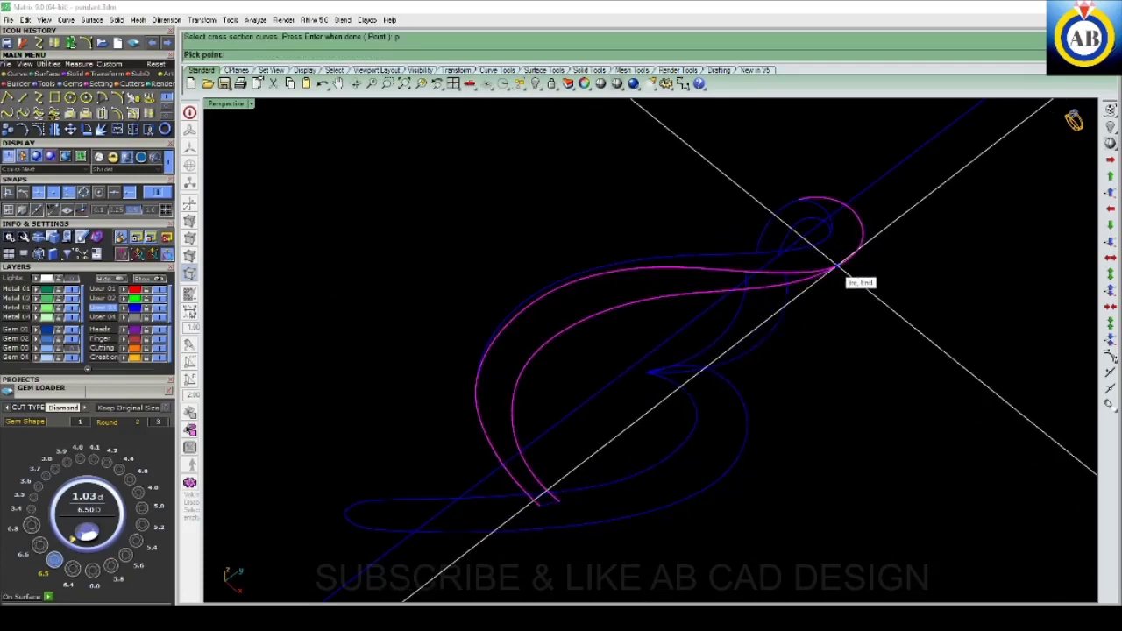
{"action": "left_click", "coordinate": [834, 267]}
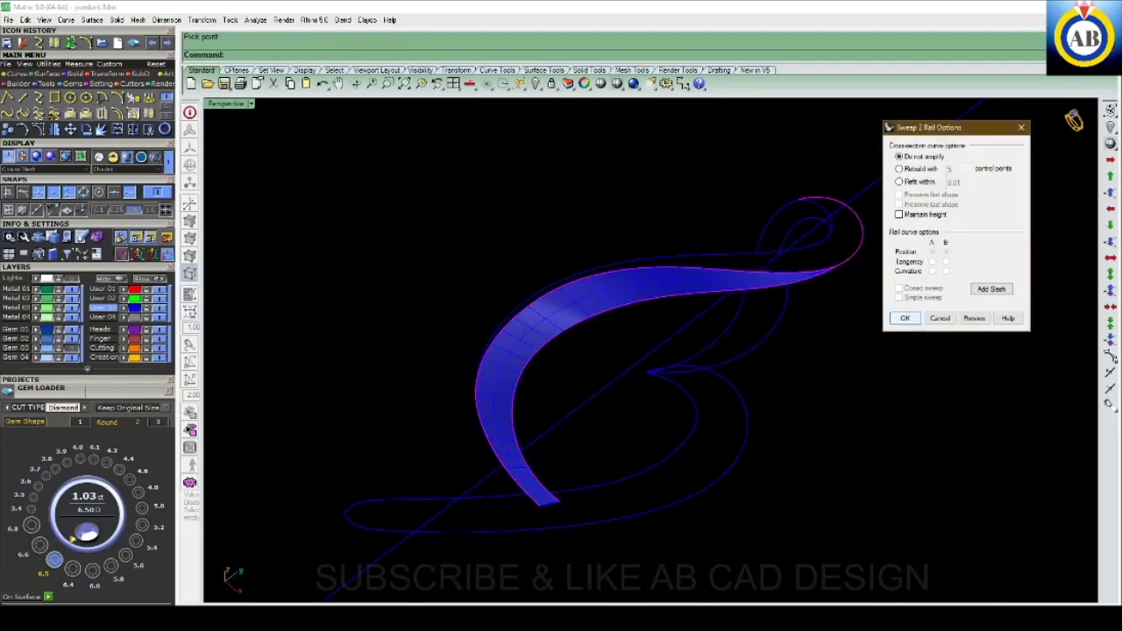
{"action": "key", "text": "Return"}
{"action": "scroll", "coordinate": [651, 330], "scroll_direction": "up", "scroll_amount": 3}
{"action": "right_click_drag", "start_coordinate": [649, 351], "coordinate": [754, 368]}
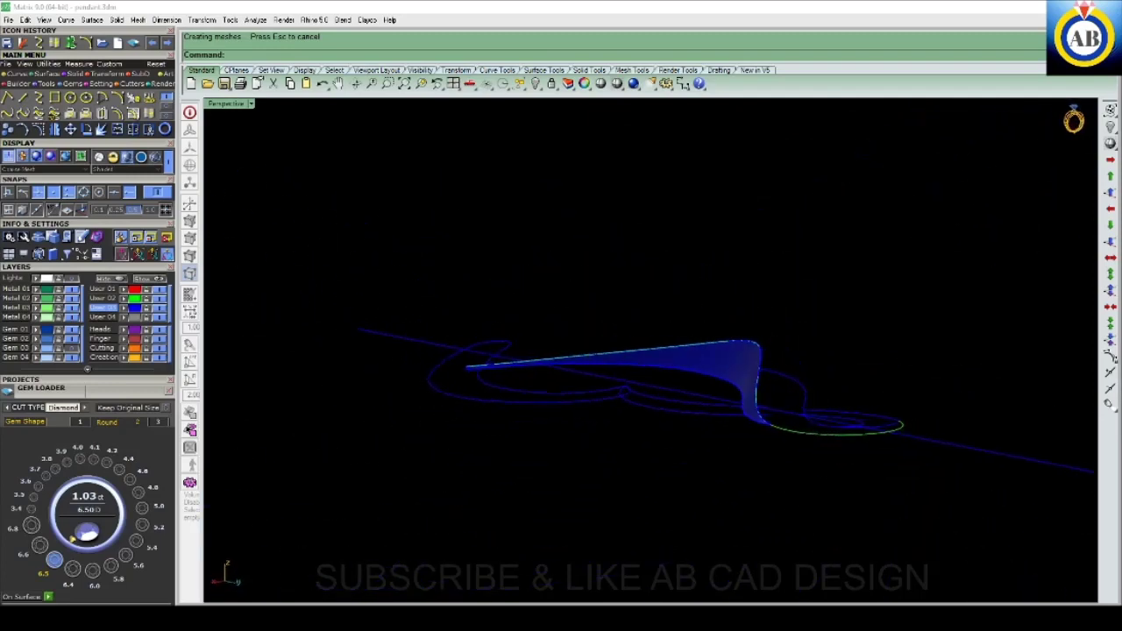
{"action": "left_click", "coordinate": [616, 361]}
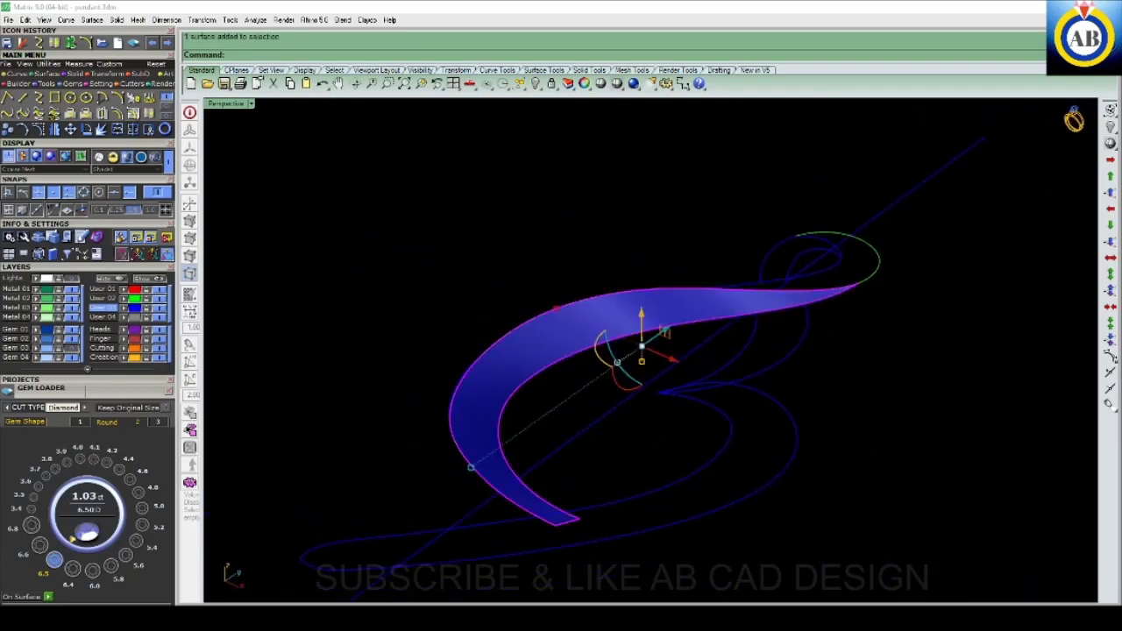
{"action": "key", "text": "Escape"}
{"action": "mouse_move", "coordinate": [616, 361]}
{"action": "right_mouse_down"}
{"action": "mouse_move", "coordinate": [718, 351]}
{"action": "mouse_move", "coordinate": [666, 377]}
{"action": "mouse_move", "coordinate": [667, 333]}
{"action": "mouse_move", "coordinate": [666, 385]}
{"action": "mouse_move", "coordinate": [666, 342]}
{"action": "right_mouse_up"}
- Zoom and orbit the Perspective view to inspect the band's tapered tip from top-down and upright angles
{"action": "scroll", "coordinate": [649, 351], "scroll_direction": "up", "scroll_amount": 3}
{"action": "scroll", "coordinate": [649, 351], "scroll_direction": "up", "scroll_amount": 1}
{"action": "scroll", "coordinate": [649, 351], "scroll_direction": "up", "scroll_amount": 1}
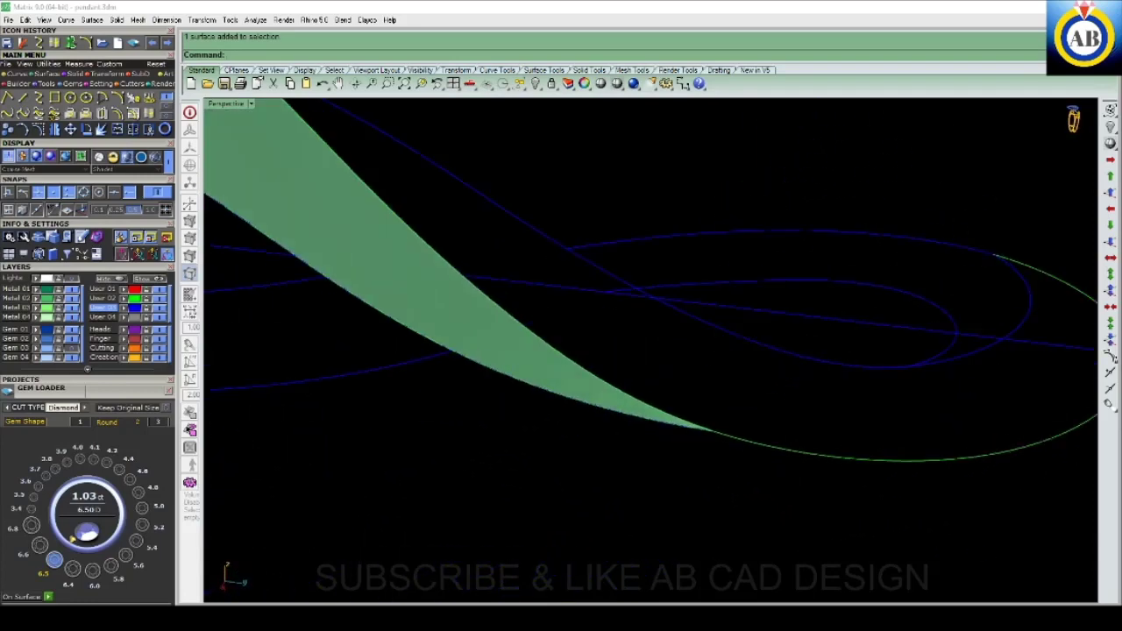
{"action": "scroll", "coordinate": [648, 351], "scroll_direction": "up", "scroll_amount": 2}
{"action": "scroll", "coordinate": [648, 351], "scroll_direction": "down", "scroll_amount": 2}
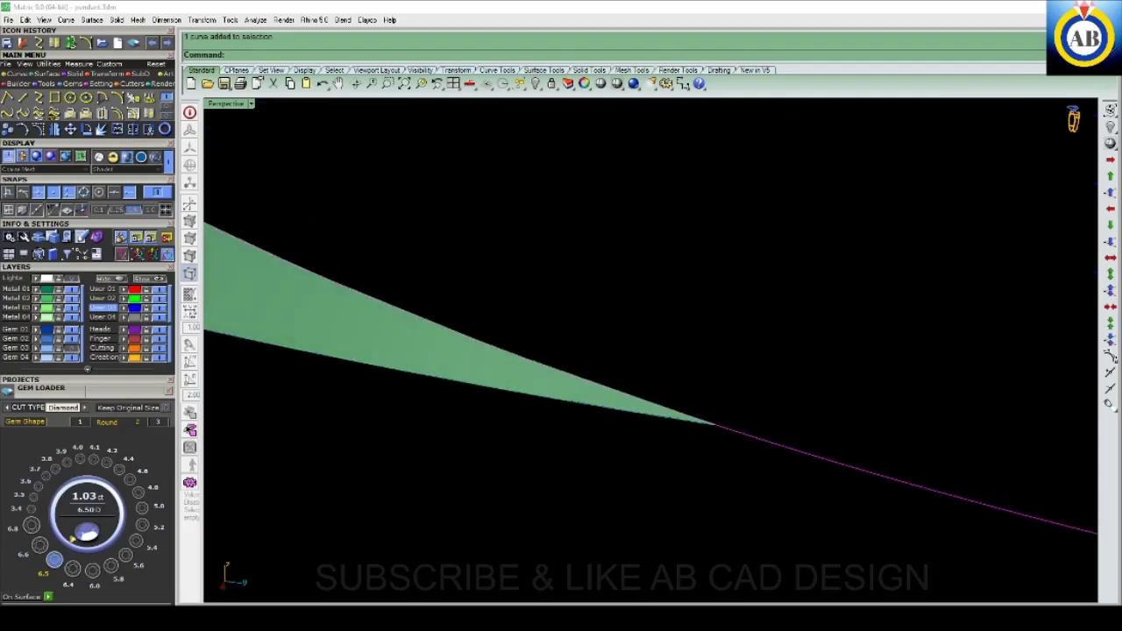
{"action": "scroll", "coordinate": [649, 351], "scroll_direction": "down", "scroll_amount": 2}
{"action": "scroll", "coordinate": [649, 351], "scroll_direction": "down", "scroll_amount": 2}
{"action": "scroll", "coordinate": [648, 350], "scroll_direction": "down", "scroll_amount": 3}
{"action": "right_click_drag", "start_coordinate": [649, 351], "coordinate": [649, 412]}
{"action": "mouse_move", "coordinate": [649, 350]}
{"action": "right_mouse_down"}
{"action": "mouse_move", "coordinate": [570, 368]}
{"action": "mouse_move", "coordinate": [474, 420]}
{"action": "mouse_move", "coordinate": [394, 368]}
{"action": "mouse_move", "coordinate": [395, 456]}
{"action": "mouse_move", "coordinate": [395, 403]}
{"action": "right_mouse_up"}
{"action": "scroll", "coordinate": [649, 351], "scroll_direction": "up", "scroll_amount": 5}
{"action": "scroll", "coordinate": [649, 350], "scroll_direction": "down", "scroll_amount": 3}
{"action": "right_click_drag", "start_coordinate": [486, 313], "coordinate": [478, 280]}
{"action": "scroll", "coordinate": [477, 281], "scroll_direction": "up", "scroll_amount": 3}
- Show the lower curve's control points and move its two end points to the band's edge intersection
{"action": "key", "text": "F10"}
{"action": "scroll", "coordinate": [561, 351], "scroll_direction": "up", "scroll_amount": 5}
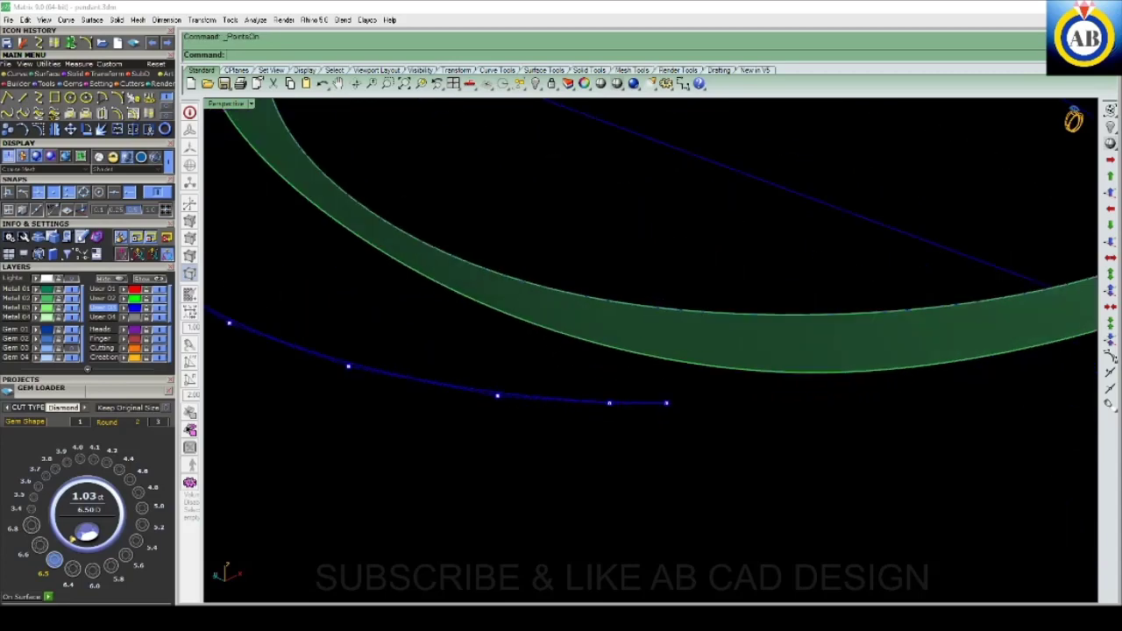
{"action": "scroll", "coordinate": [561, 351], "scroll_direction": "down", "scroll_amount": 2}
{"action": "scroll", "coordinate": [561, 350], "scroll_direction": "down", "scroll_amount": 5}
{"action": "scroll", "coordinate": [561, 350], "scroll_direction": "up", "scroll_amount": 5}
{"action": "scroll", "coordinate": [561, 351], "scroll_direction": "up", "scroll_amount": 3}
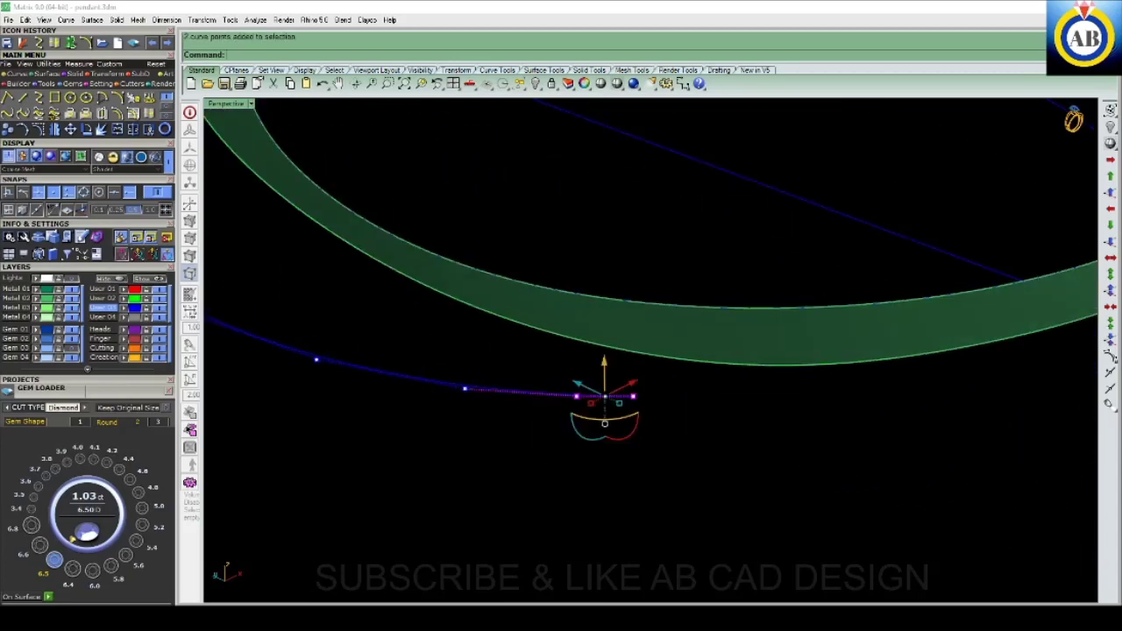
{"action": "left_click", "coordinate": [633, 395]}
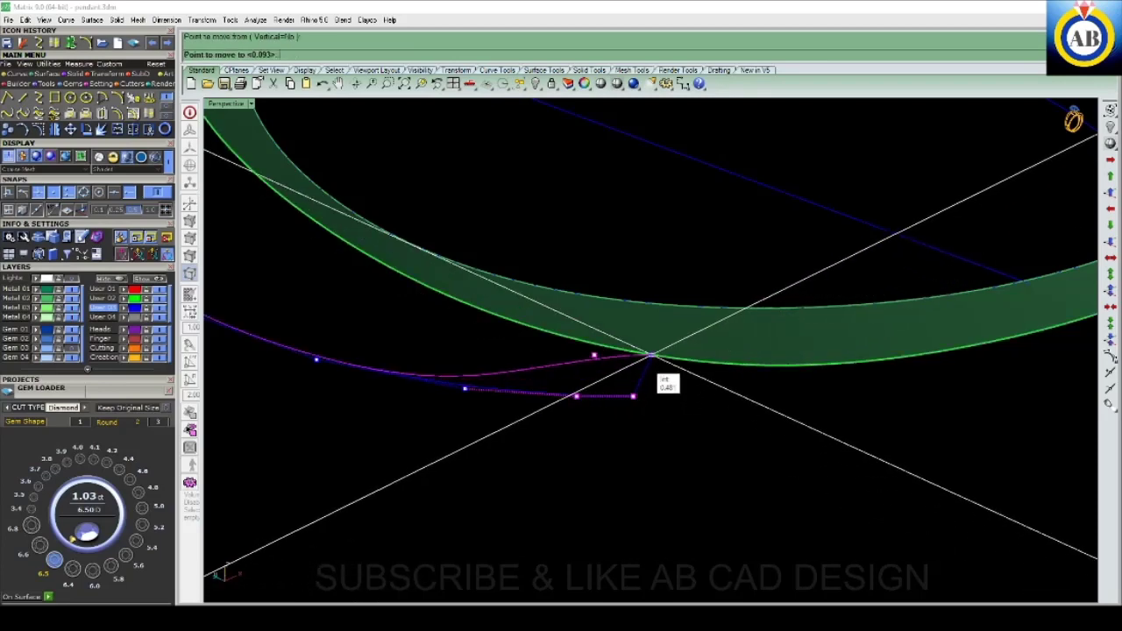
{"action": "left_click", "coordinate": [650, 356]}
- Nudge the end point upward, orbit to check, then undo the edits and redo Sweep2
{"action": "scroll", "coordinate": [650, 356], "scroll_direction": "down", "scroll_amount": 3}
{"action": "scroll", "coordinate": [650, 356], "scroll_direction": "up", "scroll_amount": 3}
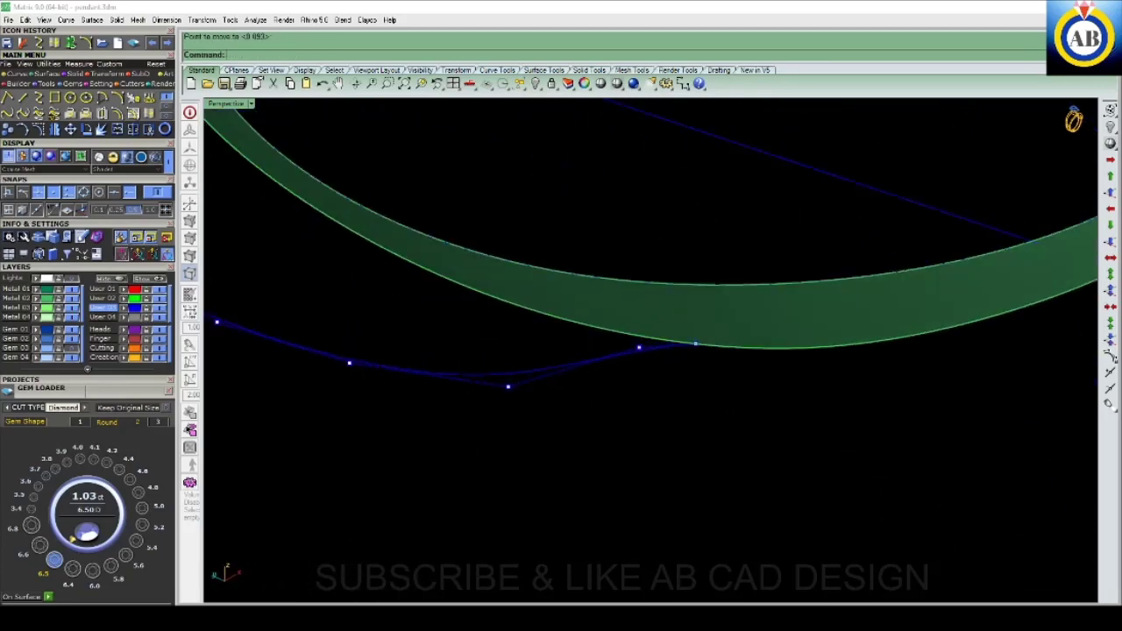
{"action": "left_click_drag", "start_coordinate": [639, 348], "coordinate": [639, 326]}
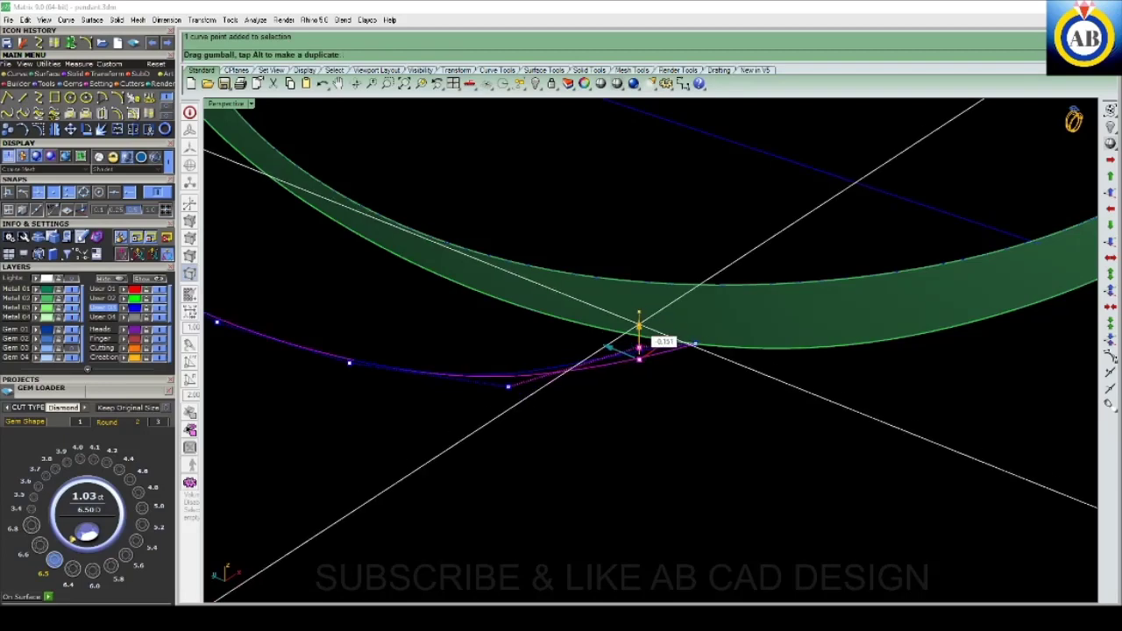
{"action": "right_click_drag", "start_coordinate": [640, 351], "coordinate": [640, 263]}
{"action": "mouse_move", "coordinate": [631, 351]}
{"action": "right_mouse_down"}
{"action": "mouse_move", "coordinate": [631, 368]}
{"action": "mouse_move", "coordinate": [667, 368]}
{"action": "mouse_move", "coordinate": [657, 359]}
{"action": "right_mouse_up"}
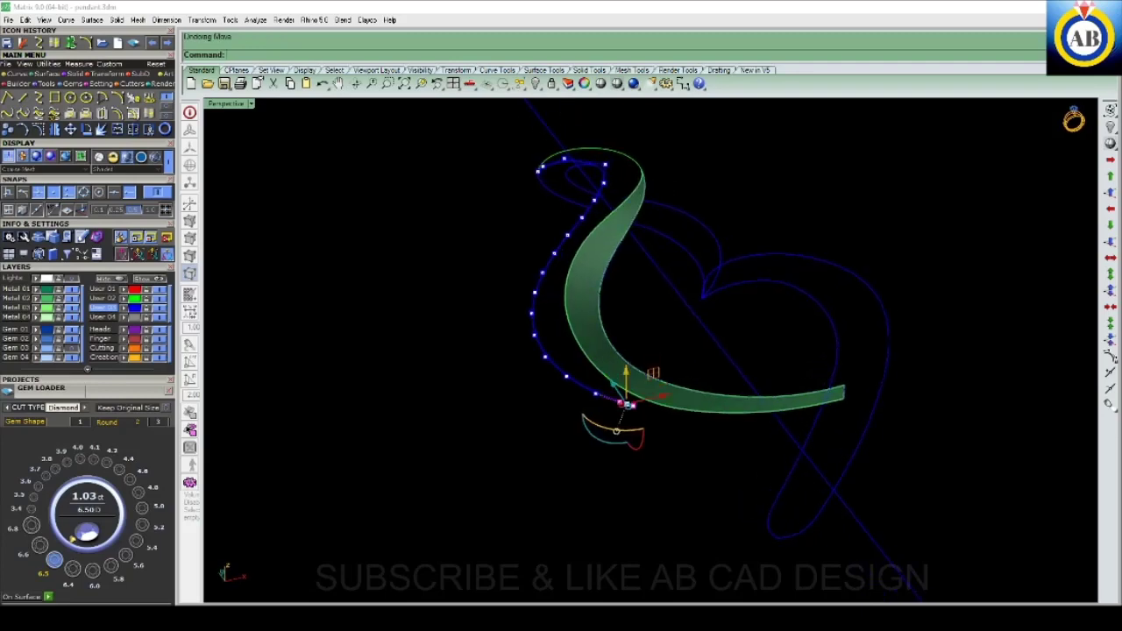
{"action": "key", "text": "ctrl+z"}
{"action": "key", "text": "ctrl+y"}
- Orbit around the band until it's nearly edge-on, then maximize and zoom into the Top viewport
{"action": "right_click_drag", "start_coordinate": [649, 350], "coordinate": [613, 351]}
{"action": "scroll", "coordinate": [613, 306], "scroll_direction": "up", "scroll_amount": 3}
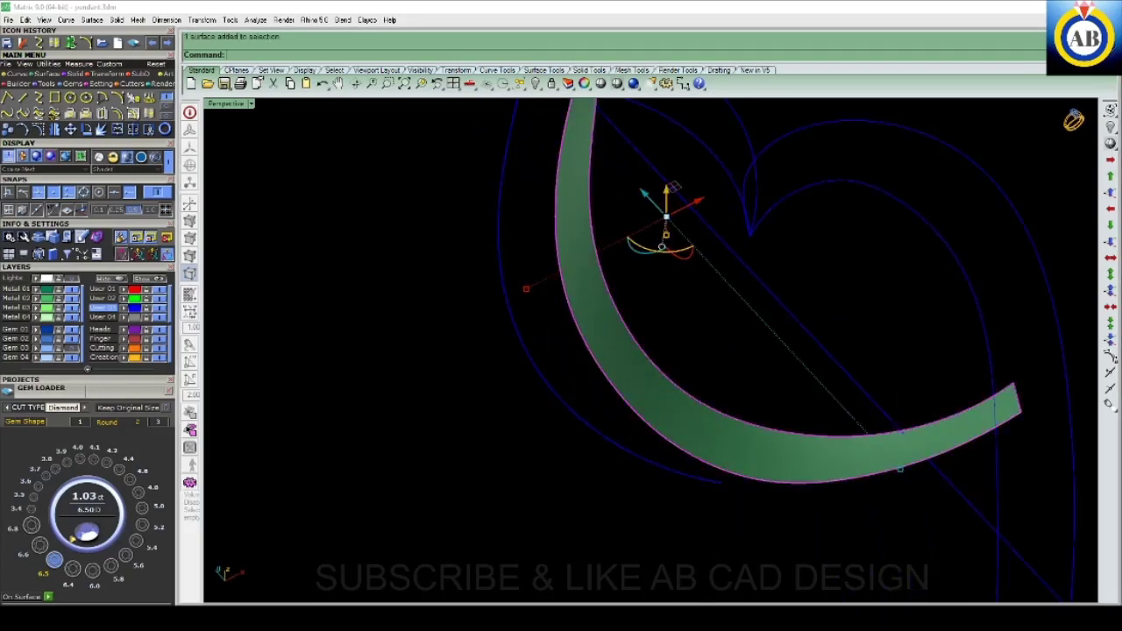
{"action": "right_click_drag", "start_coordinate": [649, 350], "coordinate": [579, 351]}
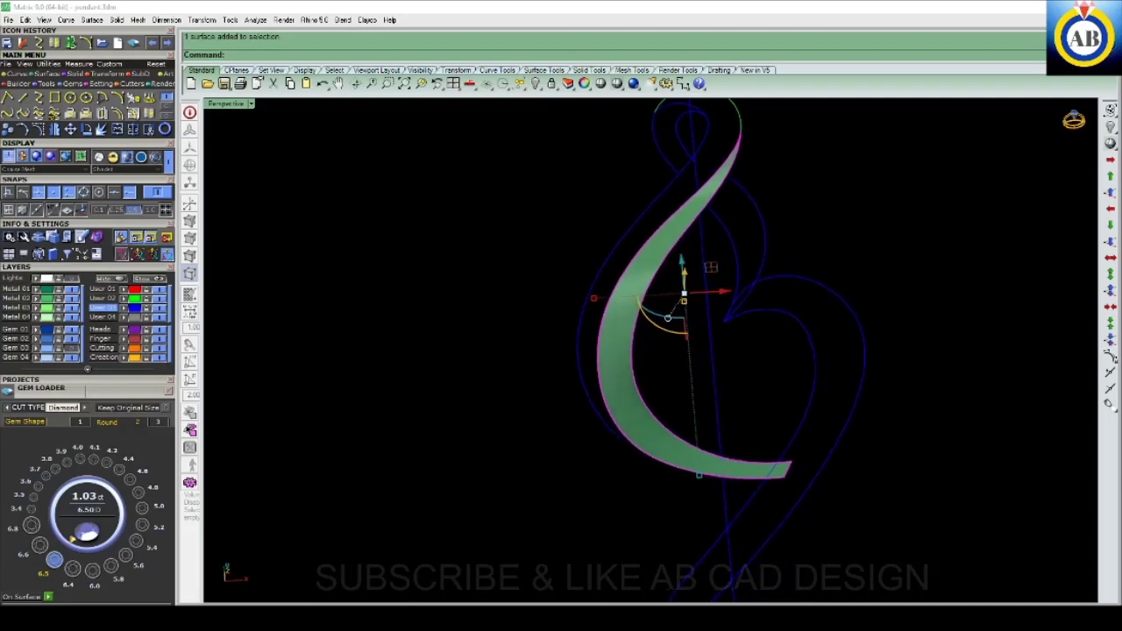
{"action": "mouse_move", "coordinate": [649, 351]}
{"action": "right_mouse_down"}
{"action": "mouse_move", "coordinate": [649, 254]}
{"action": "mouse_move", "coordinate": [648, 285]}
{"action": "mouse_move", "coordinate": [683, 350]}
{"action": "mouse_move", "coordinate": [719, 350]}
{"action": "mouse_move", "coordinate": [710, 306]}
{"action": "right_mouse_up"}
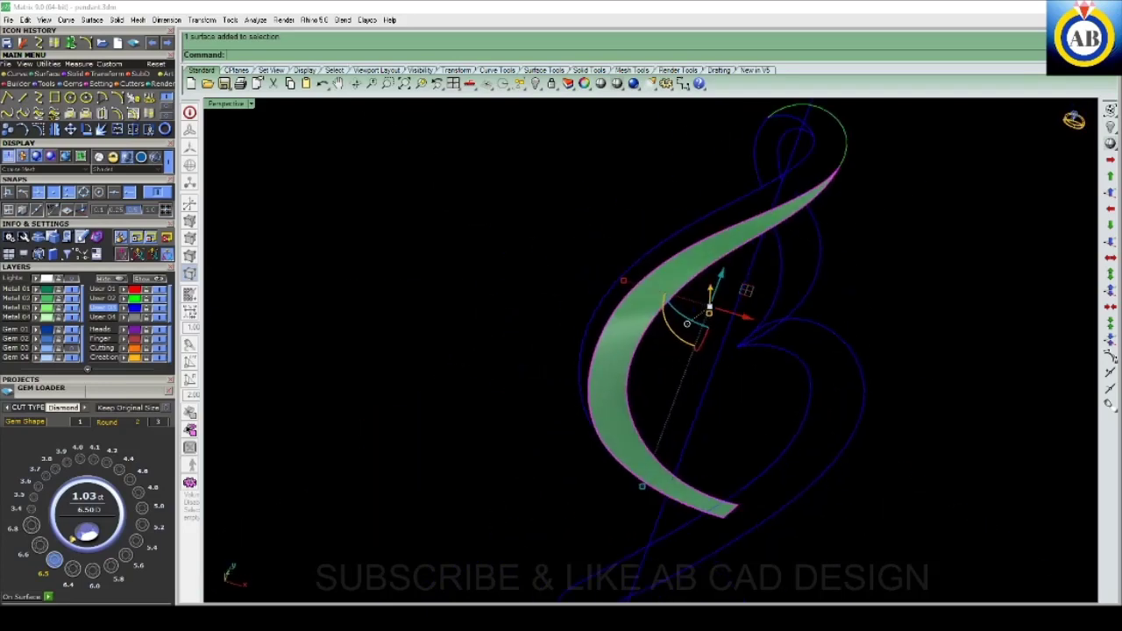
{"action": "key", "text": "ctrl+F1"}
{"action": "scroll", "coordinate": [453, 348], "scroll_direction": "up", "scroll_amount": 4}
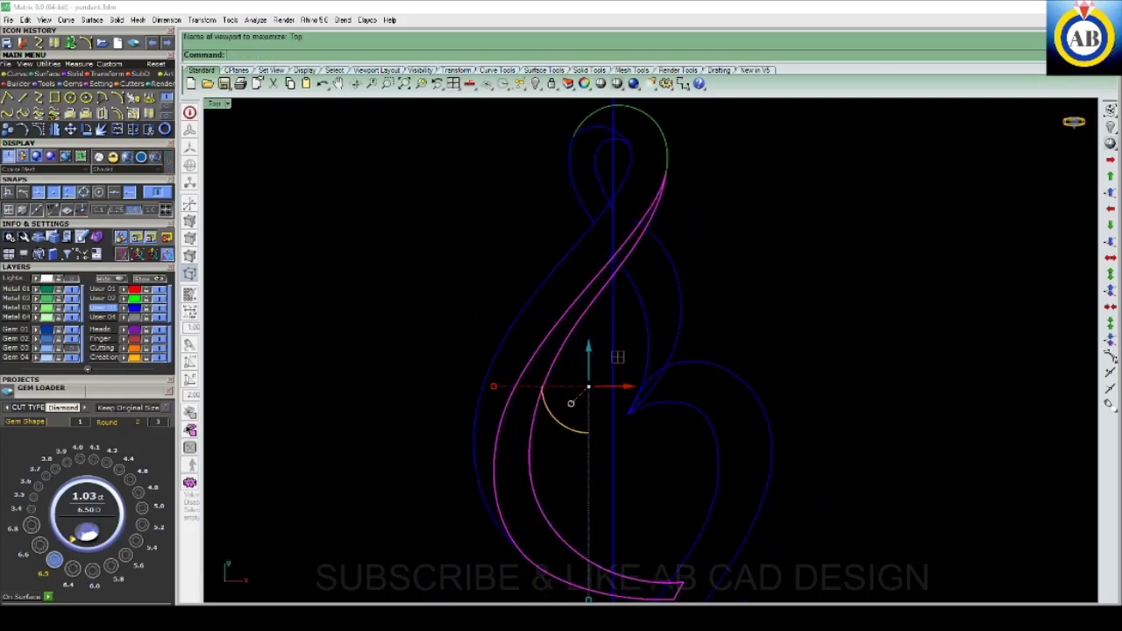
{"action": "type", "text": "O"}
- Offset the band's edge curve to one side, then maximize the Perspective viewport again
{"action": "key", "text": "Return"}
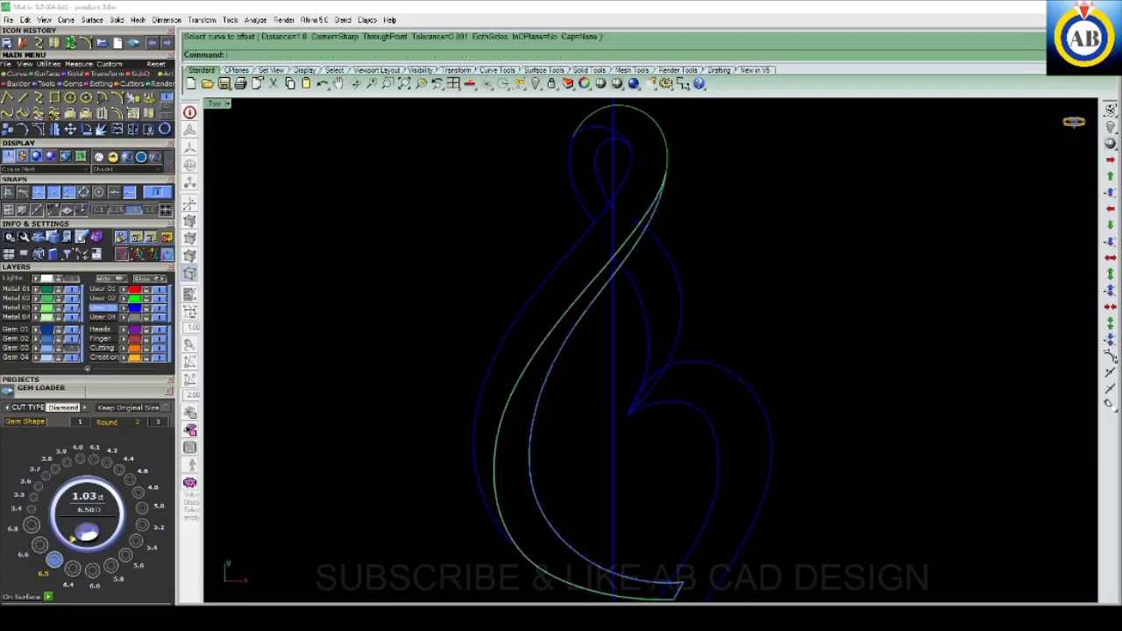
{"action": "left_click", "coordinate": [526, 403]}
{"action": "left_click", "coordinate": [548, 425]}
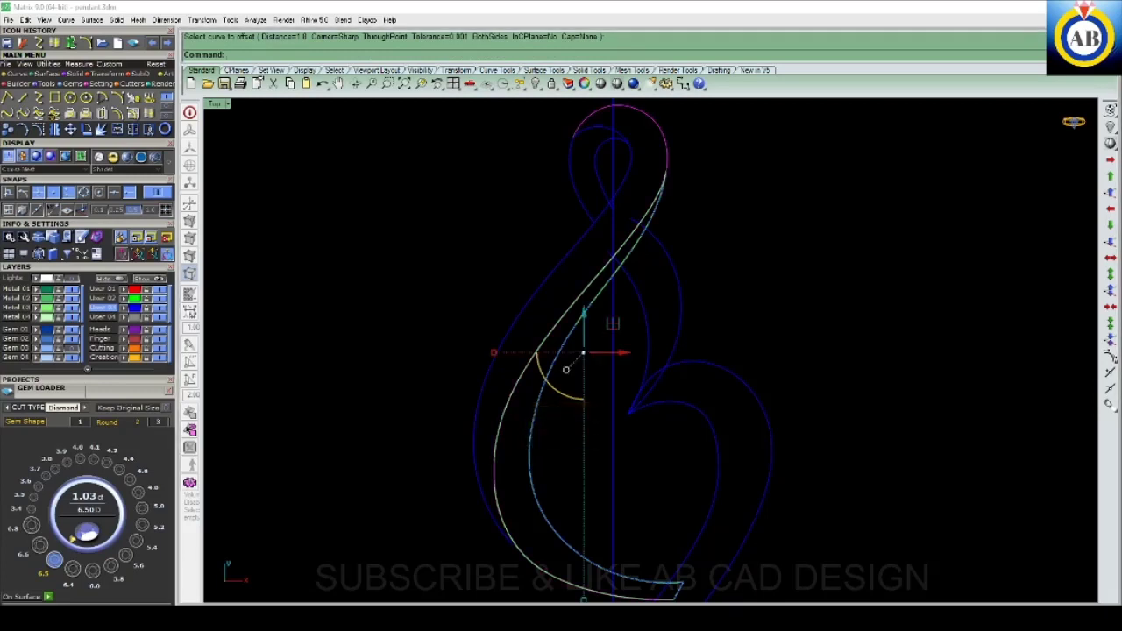
{"action": "left_click", "coordinate": [566, 369]}
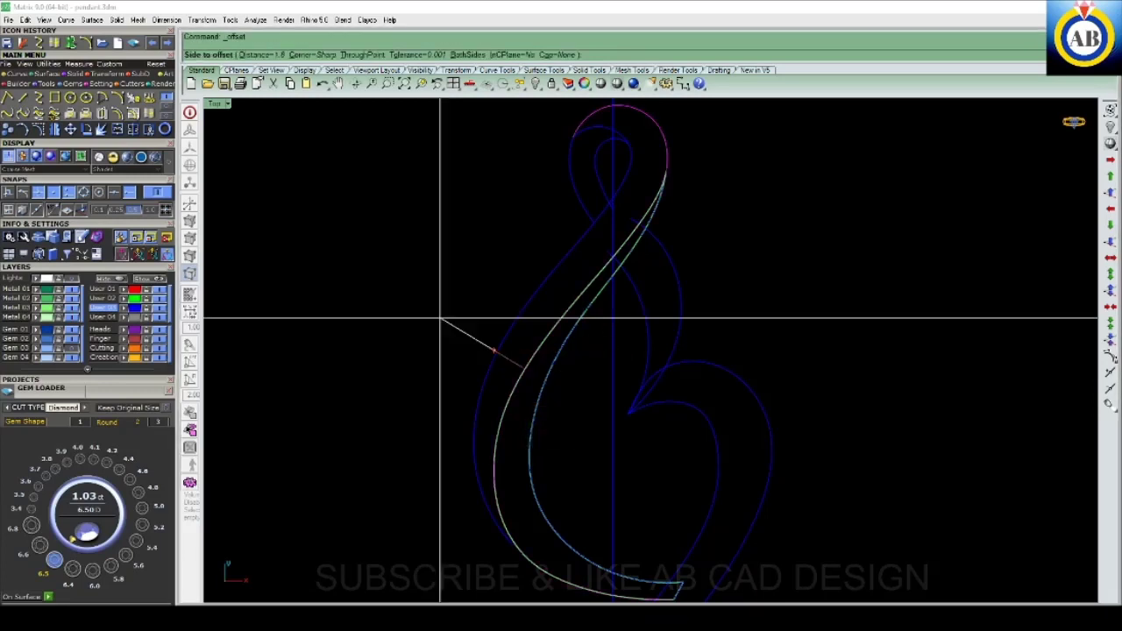
{"action": "left_click", "coordinate": [516, 227]}
{"action": "left_click", "coordinate": [1074, 121]}
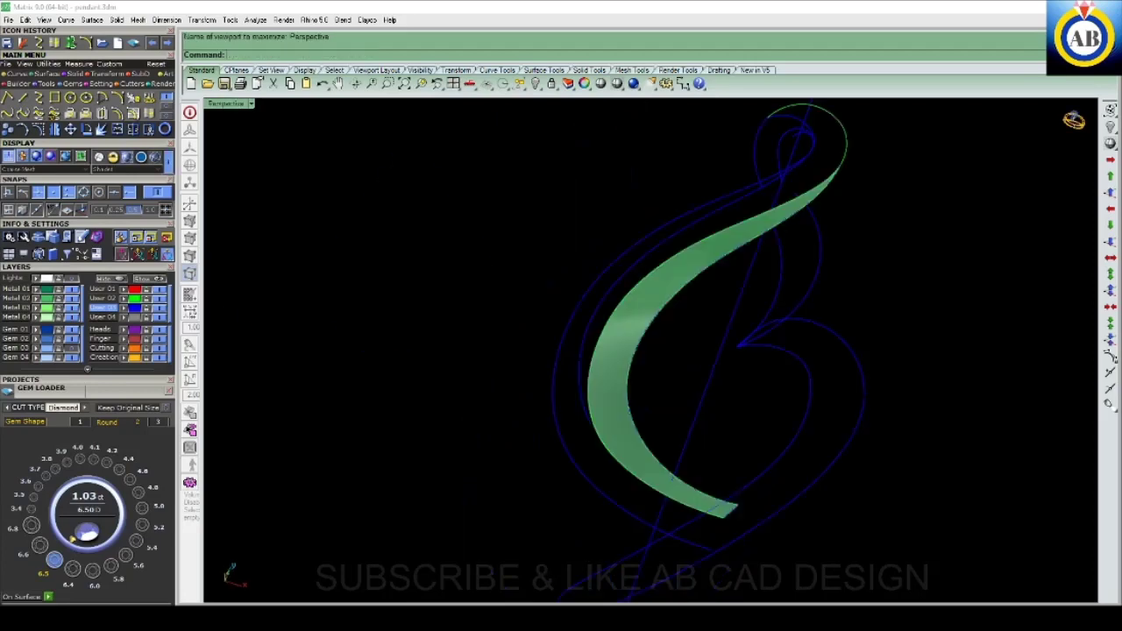
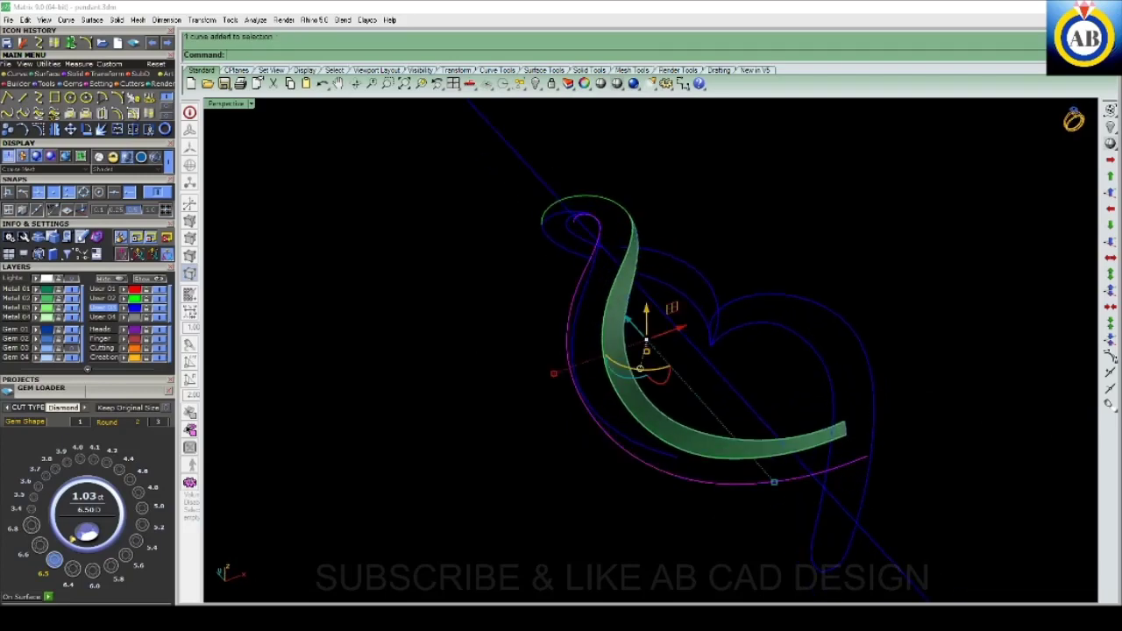
- Maximize the Top view and extract a sub-curve of the hook outline between two snapped points
{"action": "key", "text": "ctrl+F1"}
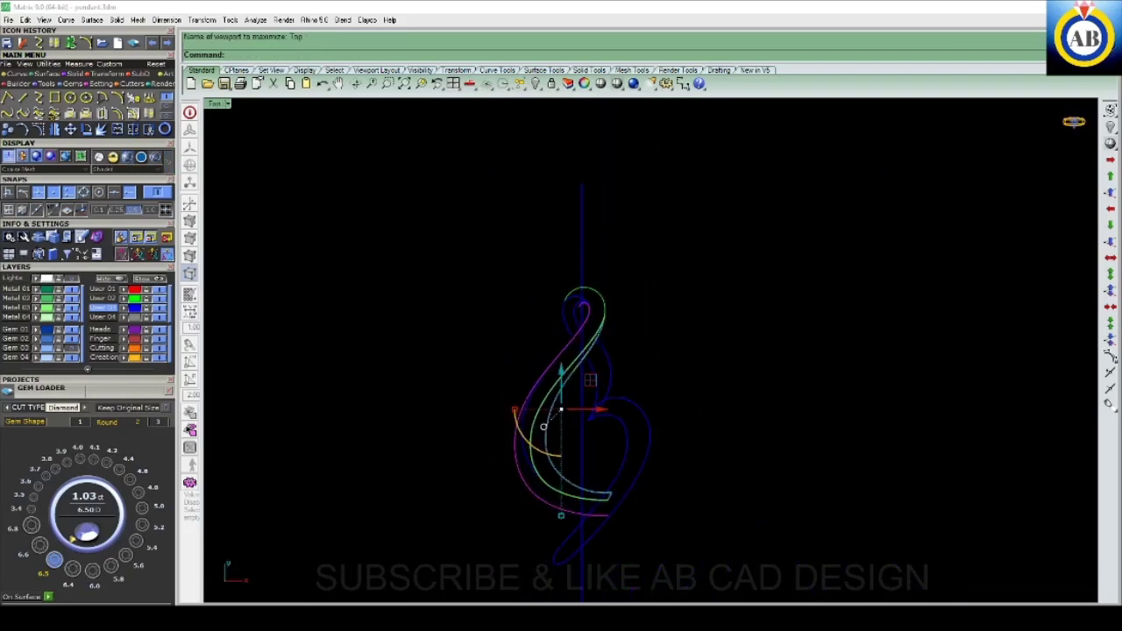
{"action": "scroll", "coordinate": [513, 494], "scroll_direction": "up", "scroll_amount": 3}
{"action": "scroll", "coordinate": [513, 495], "scroll_direction": "up", "scroll_amount": 2}
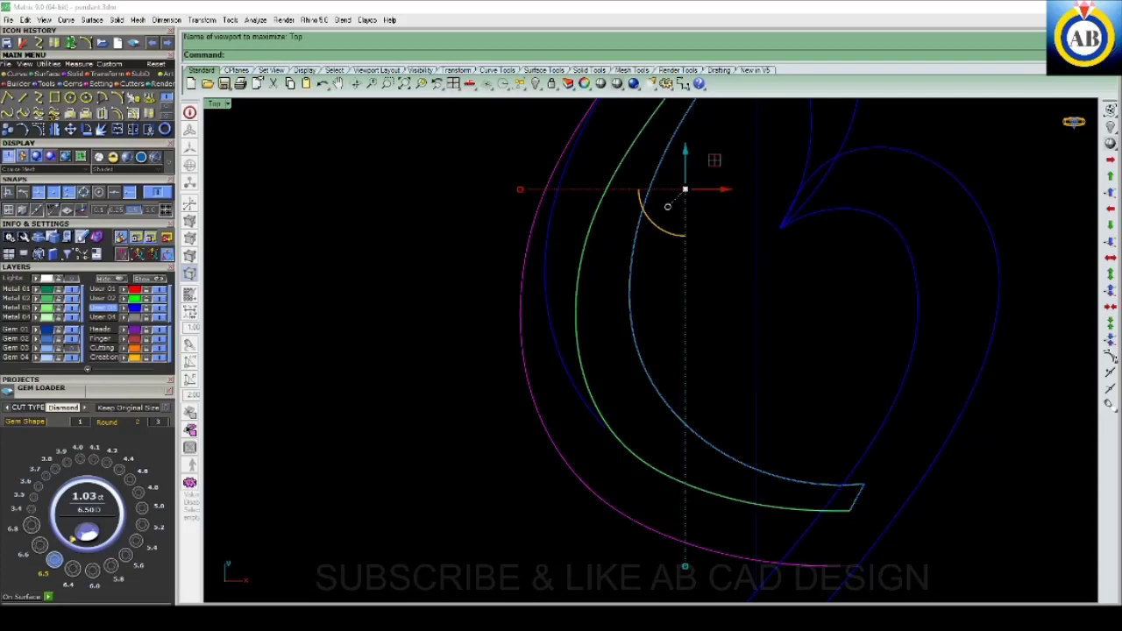
{"action": "left_click", "coordinate": [564, 459]}
{"action": "scroll", "coordinate": [564, 461], "scroll_direction": "down", "scroll_amount": 5}
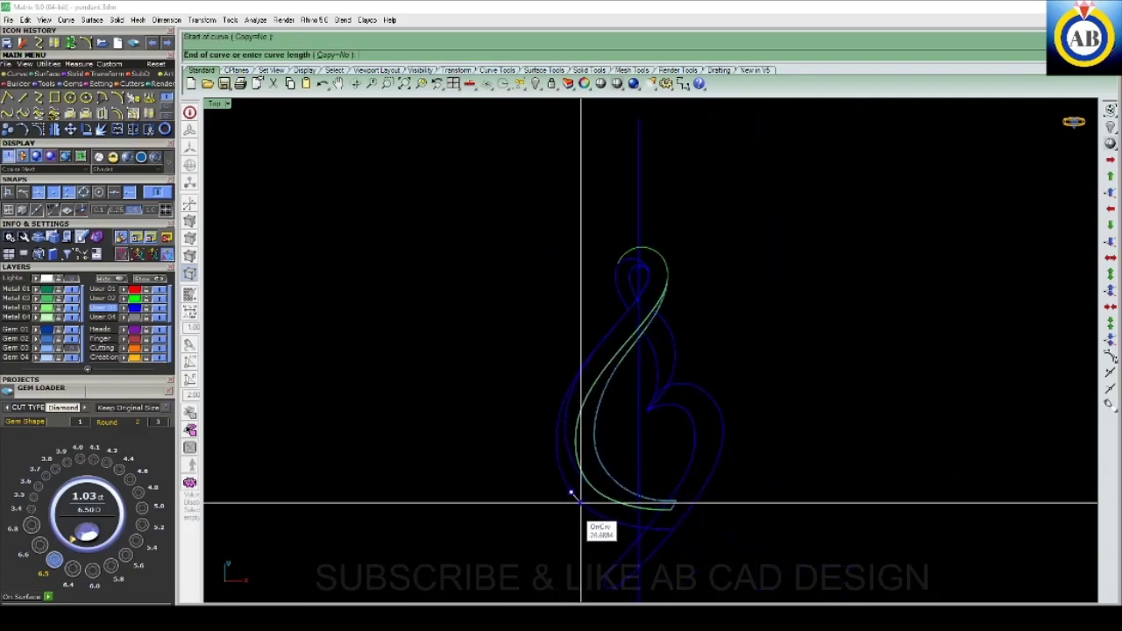
{"action": "scroll", "coordinate": [657, 257], "scroll_direction": "up", "scroll_amount": 3}
{"action": "scroll", "coordinate": [658, 256], "scroll_direction": "down", "scroll_amount": 2}
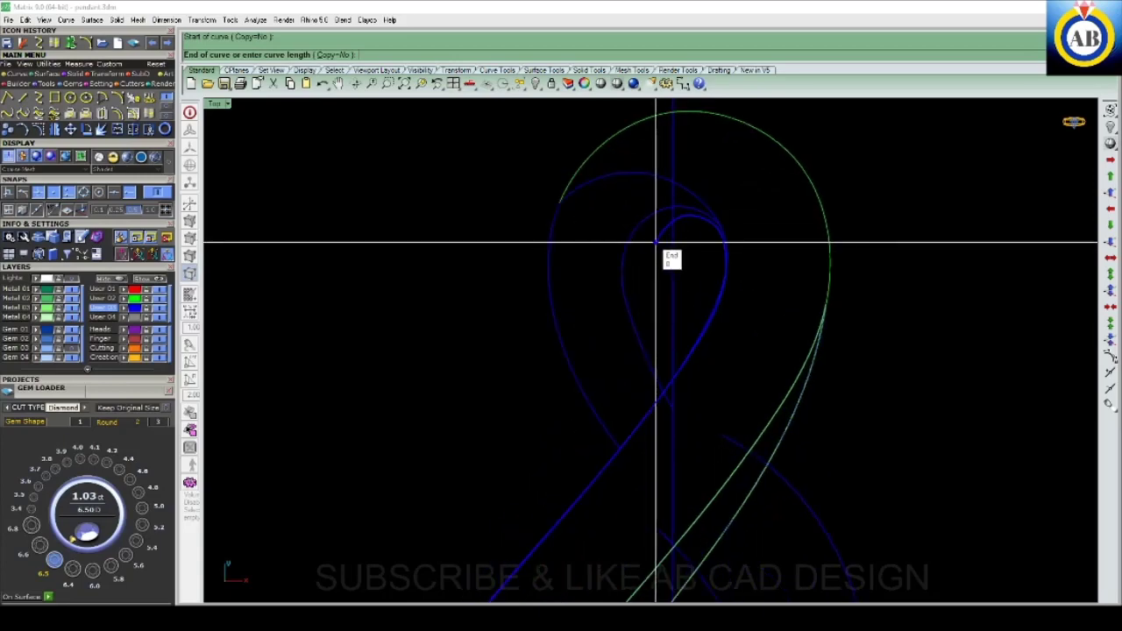
{"action": "left_click", "coordinate": [664, 245]}
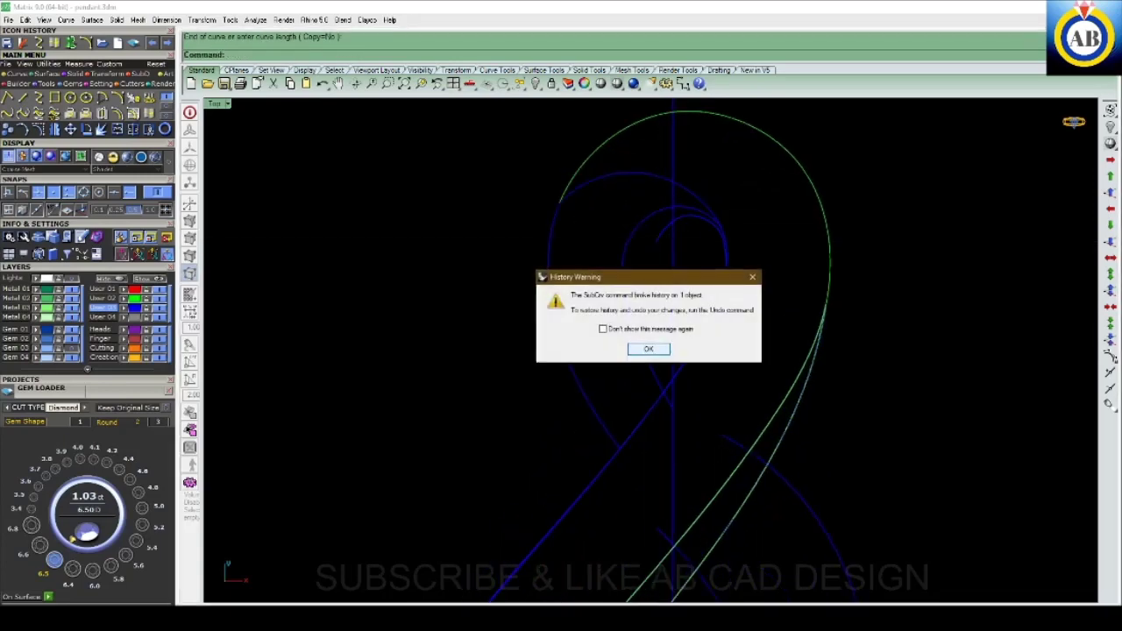
{"action": "key", "text": "Return"}
- Select the outer hook curve
{"action": "scroll", "coordinate": [614, 302], "scroll_direction": "down", "scroll_amount": 3}
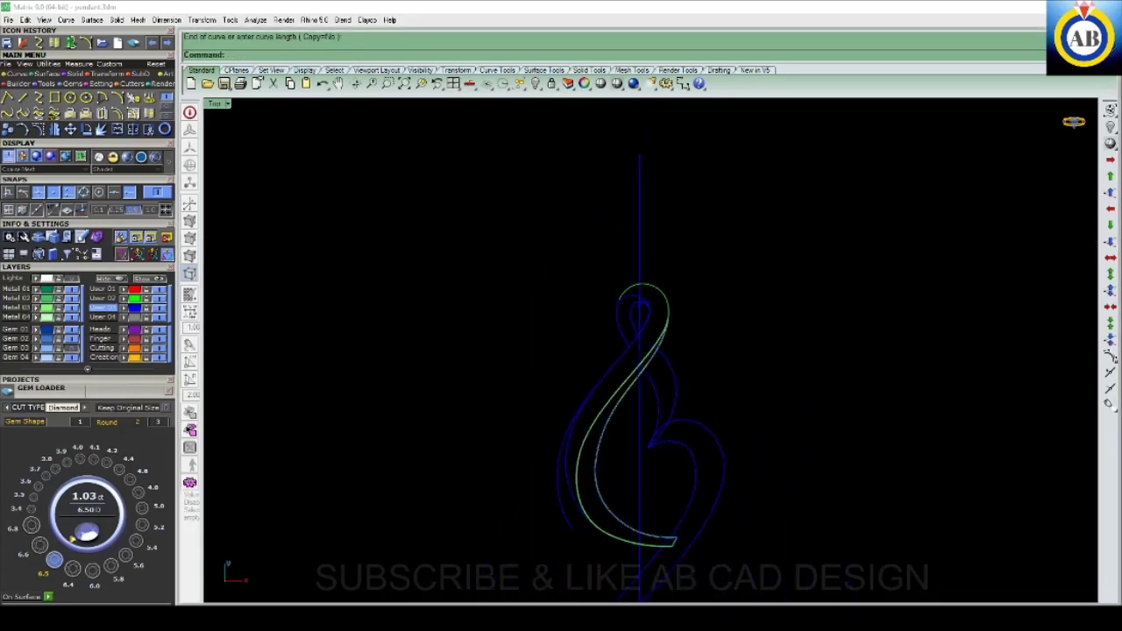
{"action": "scroll", "coordinate": [614, 302], "scroll_direction": "down", "scroll_amount": 1}
{"action": "left_click", "coordinate": [627, 337]}
{"action": "scroll", "coordinate": [627, 338], "scroll_direction": "up", "scroll_amount": 2}
{"action": "scroll", "coordinate": [595, 347], "scroll_direction": "down", "scroll_amount": 2}
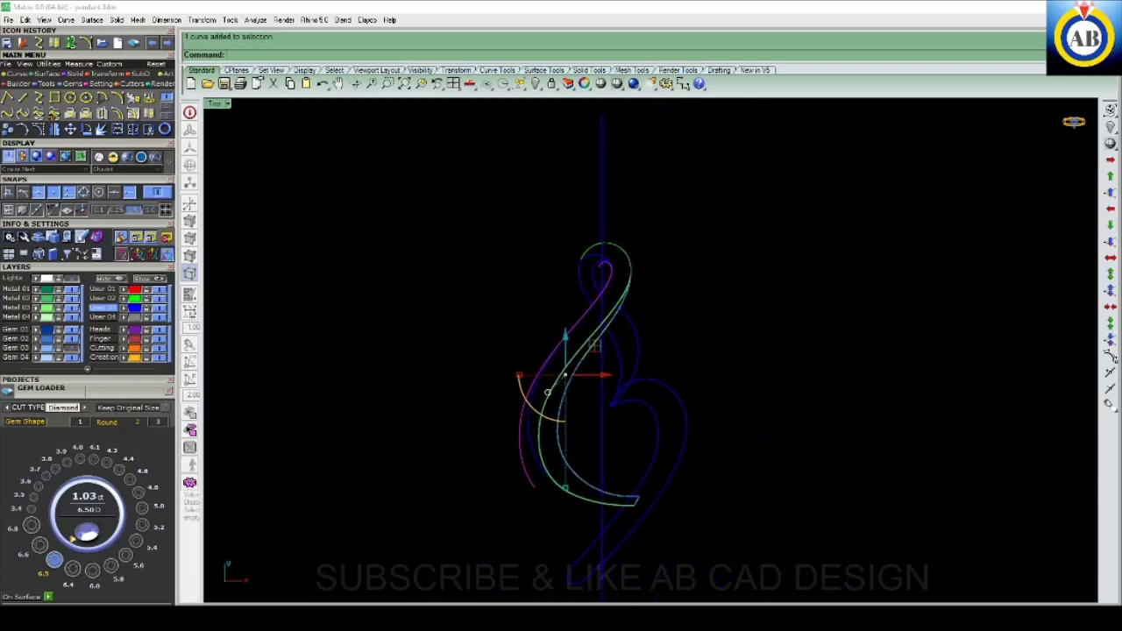
- Rebuild the outer hook curve with 10 control points at degree 3
{"action": "type", "text": "rebuild"}
{"action": "key", "text": "Return"}
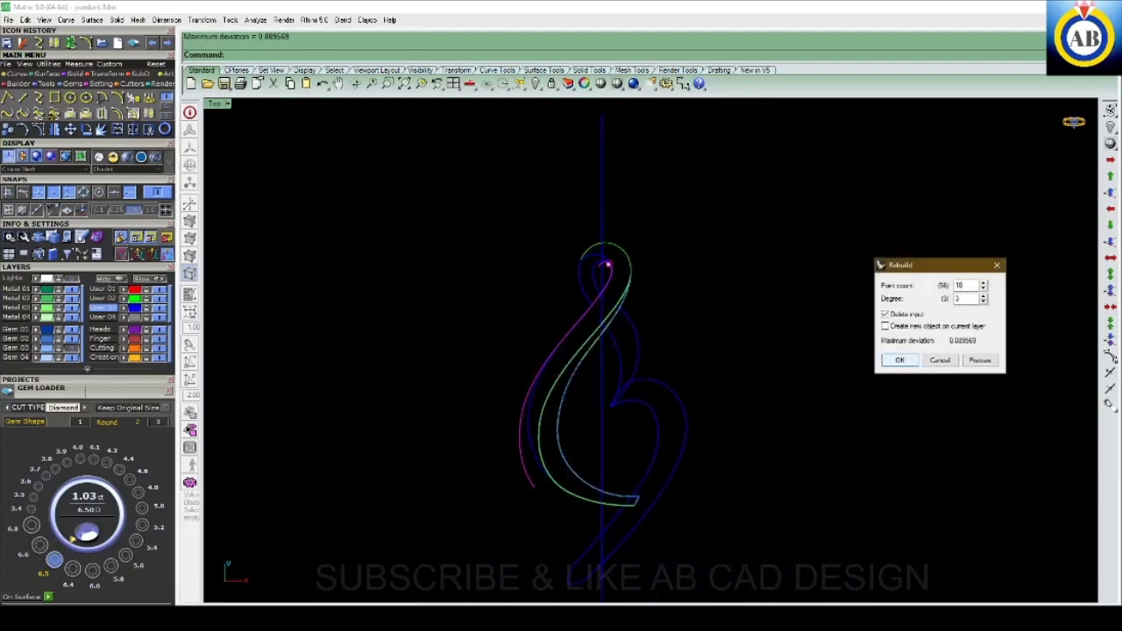
{"action": "key", "text": "Return"}
{"action": "scroll", "coordinate": [567, 375], "scroll_direction": "up", "scroll_amount": 2}
{"action": "scroll", "coordinate": [562, 336], "scroll_direction": "up", "scroll_amount": 1}
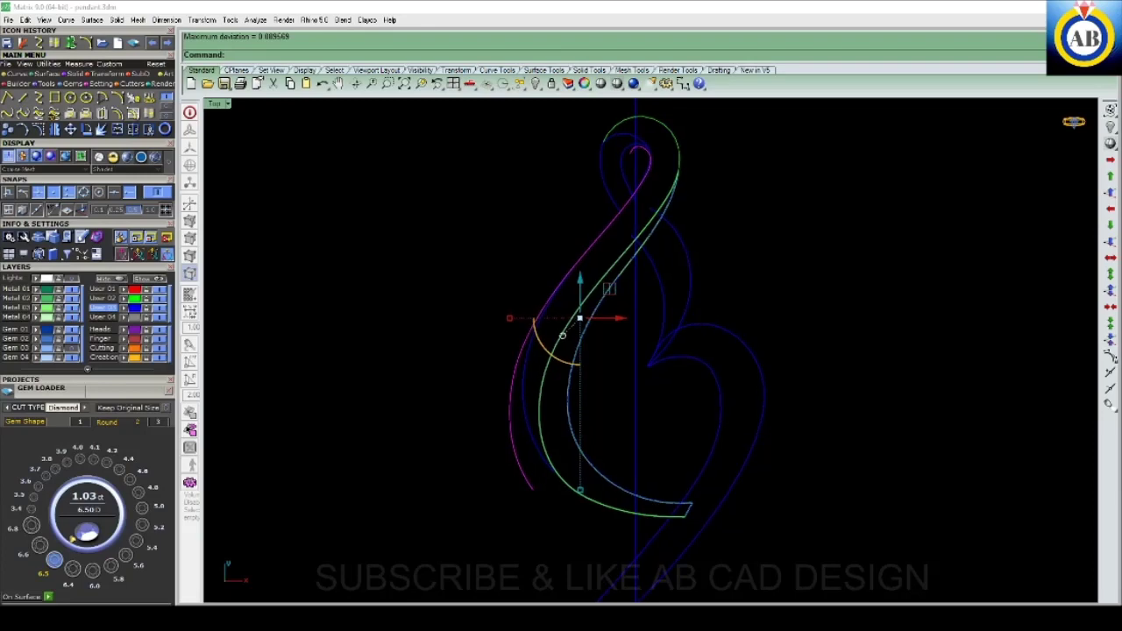
{"action": "scroll", "coordinate": [549, 564], "scroll_direction": "up", "scroll_amount": 2}
{"action": "scroll", "coordinate": [549, 564], "scroll_direction": "up", "scroll_amount": 1}
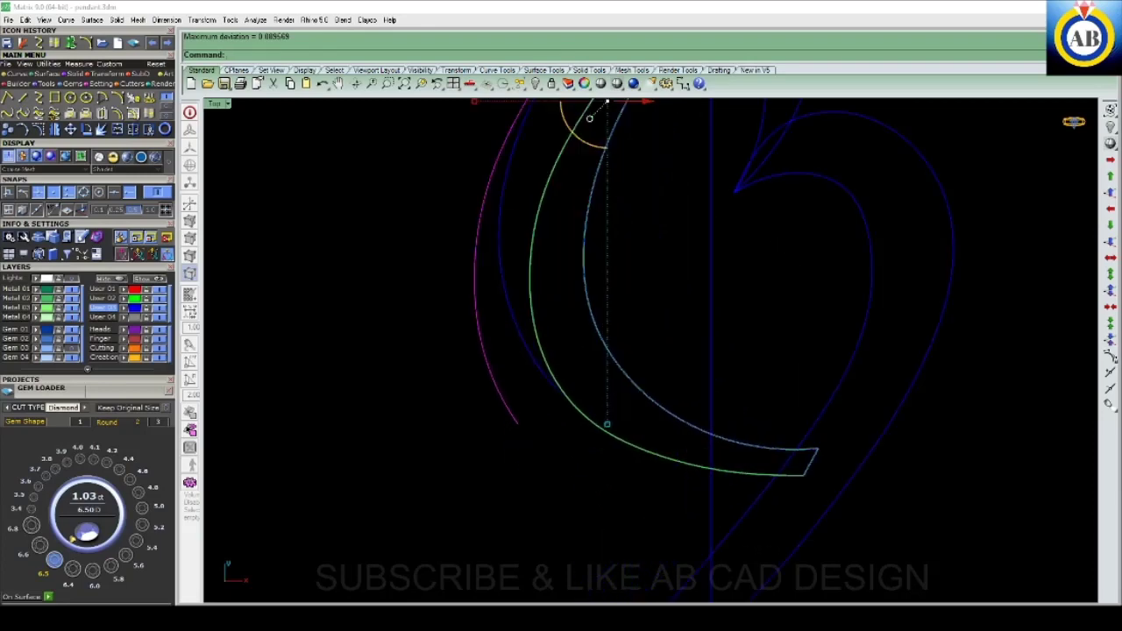
{"action": "scroll", "coordinate": [518, 411], "scroll_direction": "up", "scroll_amount": 1}
{"action": "scroll", "coordinate": [518, 410], "scroll_direction": "up", "scroll_amount": 1}
{"action": "scroll", "coordinate": [519, 411], "scroll_direction": "up", "scroll_amount": 2}
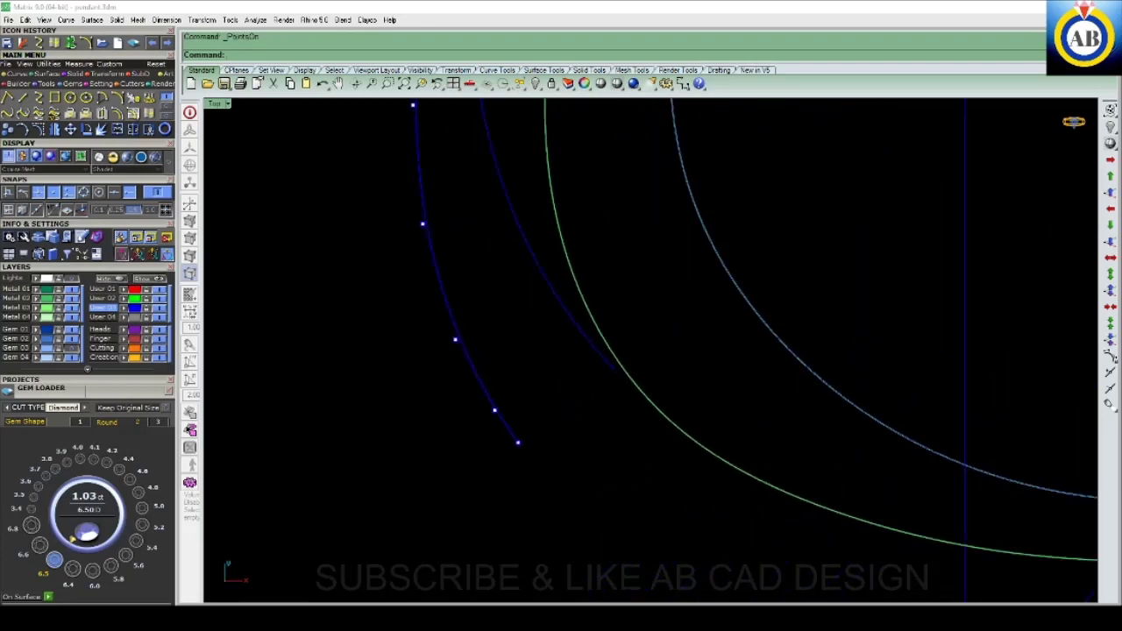
{"action": "scroll", "coordinate": [518, 410], "scroll_direction": "down", "scroll_amount": 2}
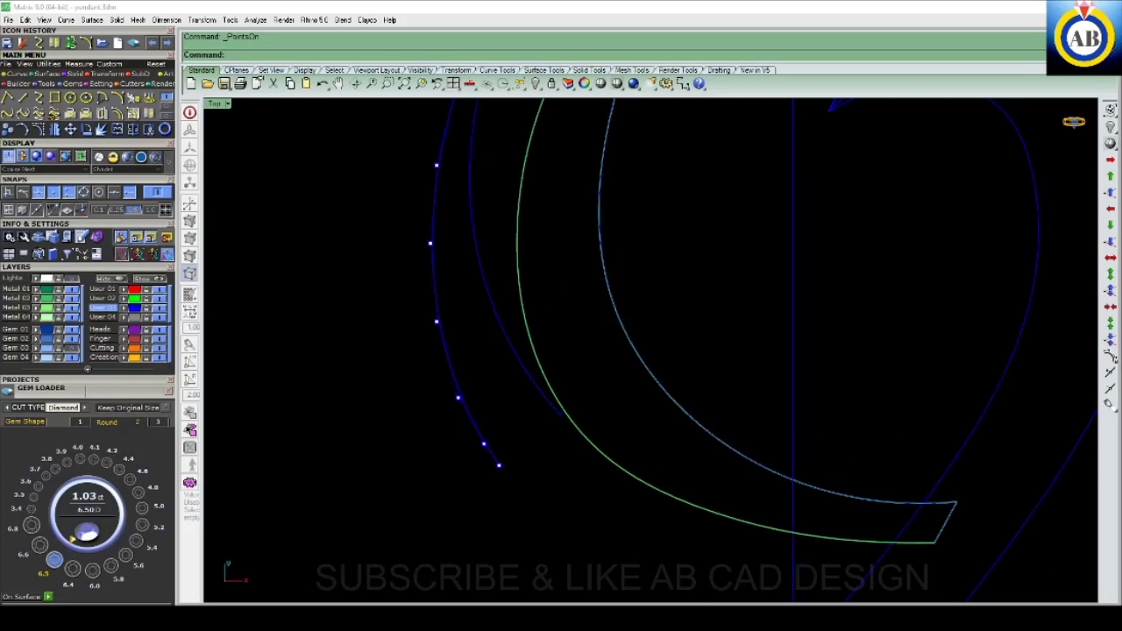
{"action": "scroll", "coordinate": [473, 508], "scroll_direction": "down", "scroll_amount": 1}
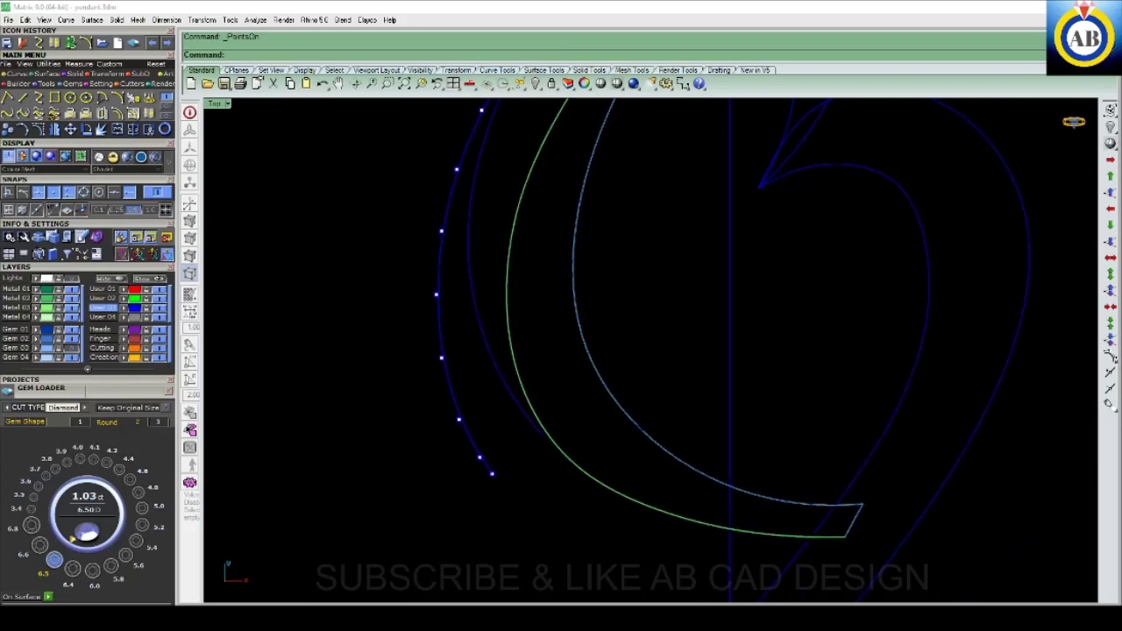
{"action": "scroll", "coordinate": [487, 488], "scroll_direction": "up", "scroll_amount": 3}
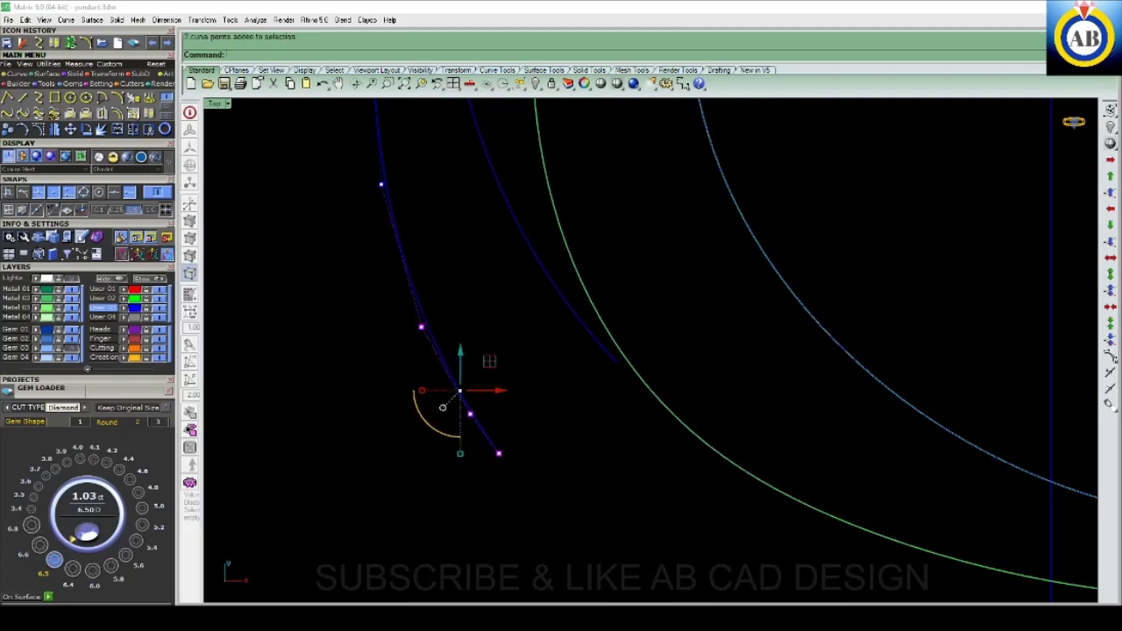
- Trial-reshape the curve by moving control points and dragging one up and to the right
{"action": "type", "text": "m"}
{"action": "key", "text": "Return"}
{"action": "left_click", "coordinate": [498, 453]}
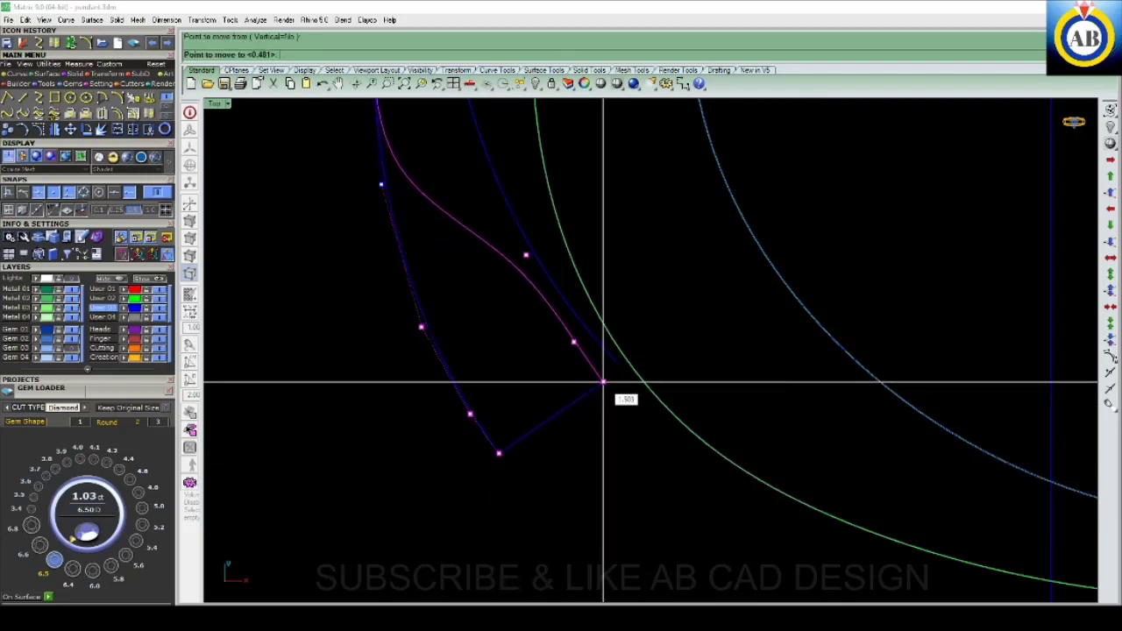
{"action": "left_click", "coordinate": [618, 362]}
{"action": "scroll", "coordinate": [578, 368], "scroll_direction": "down", "scroll_amount": 2}
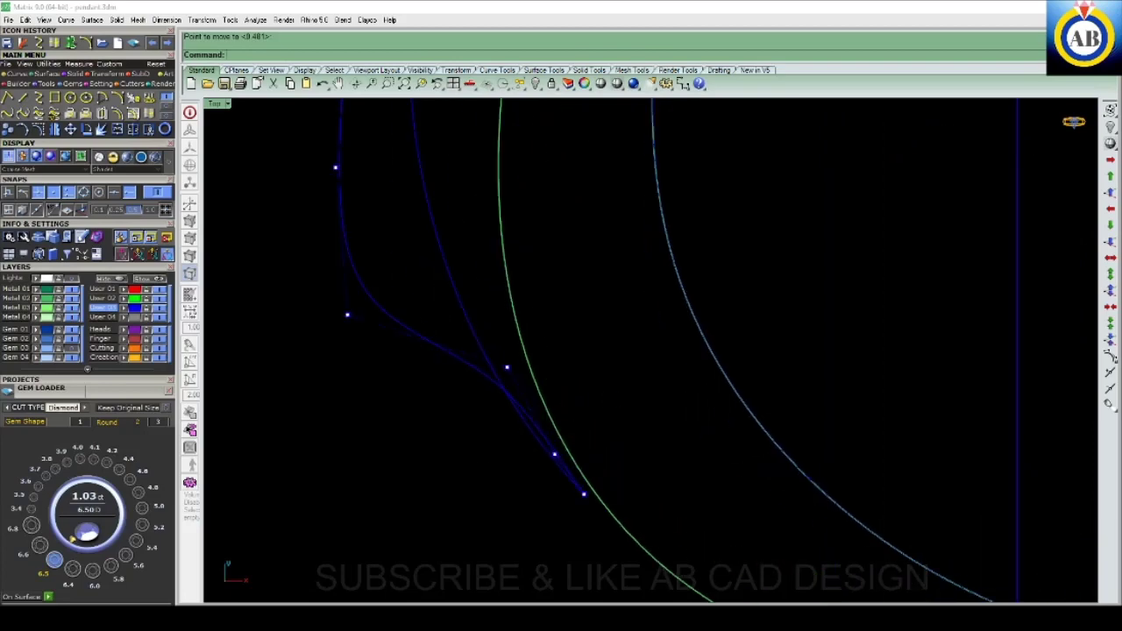
{"action": "scroll", "coordinate": [614, 351], "scroll_direction": "down", "scroll_amount": 2}
{"action": "scroll", "coordinate": [614, 351], "scroll_direction": "down", "scroll_amount": 2}
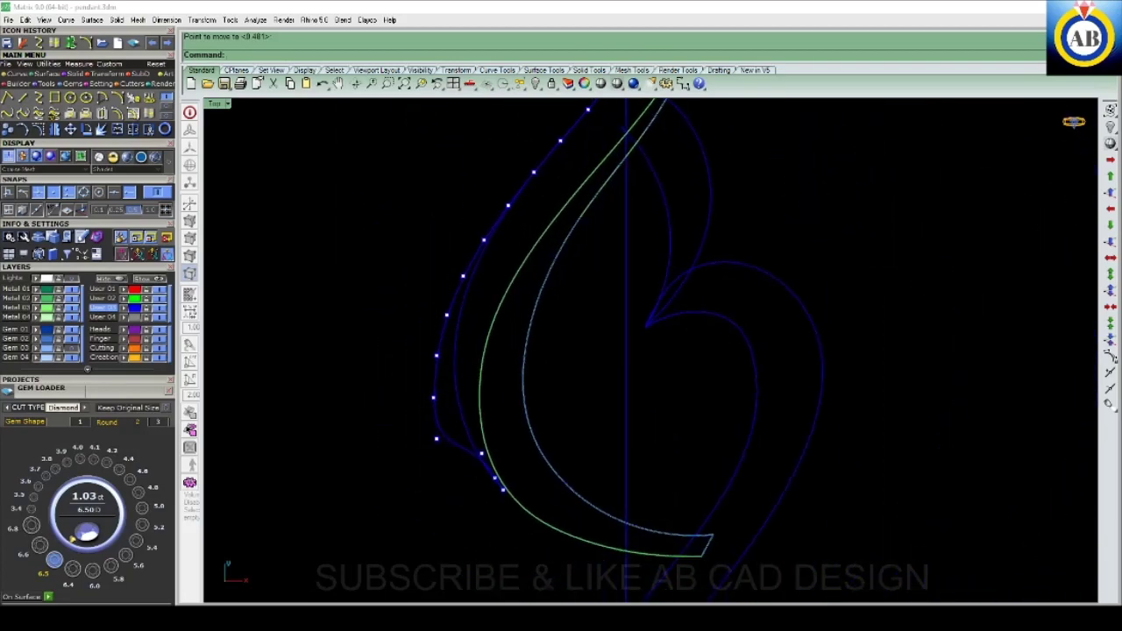
{"action": "scroll", "coordinate": [458, 464], "scroll_direction": "up", "scroll_amount": 3}
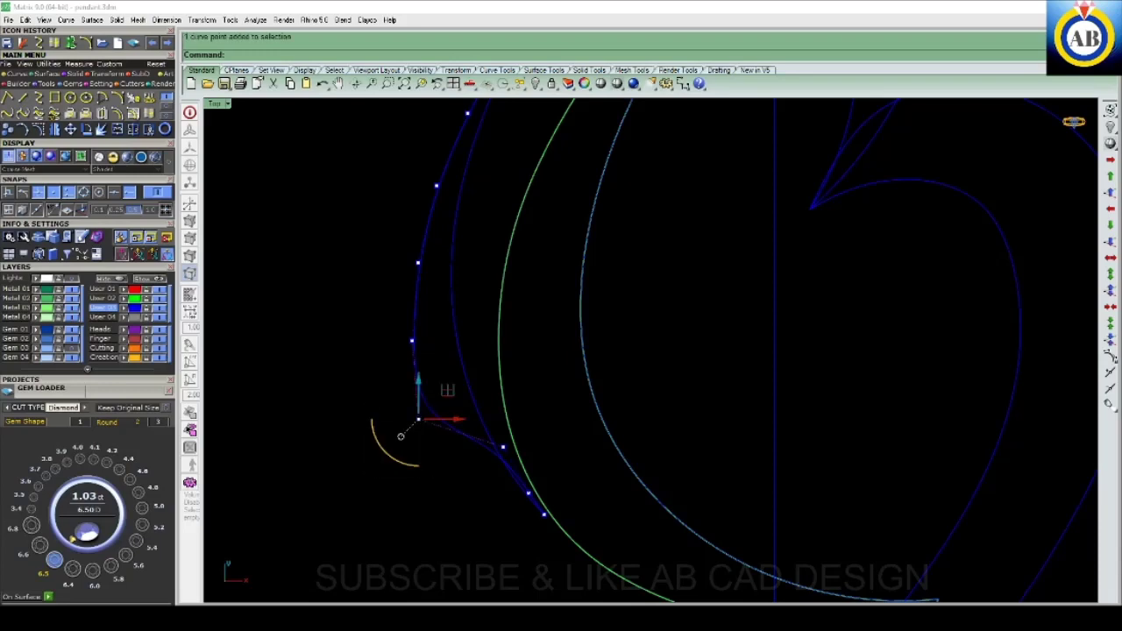
{"action": "left_click_drag", "start_coordinate": [447, 390], "coordinate": [484, 369]}
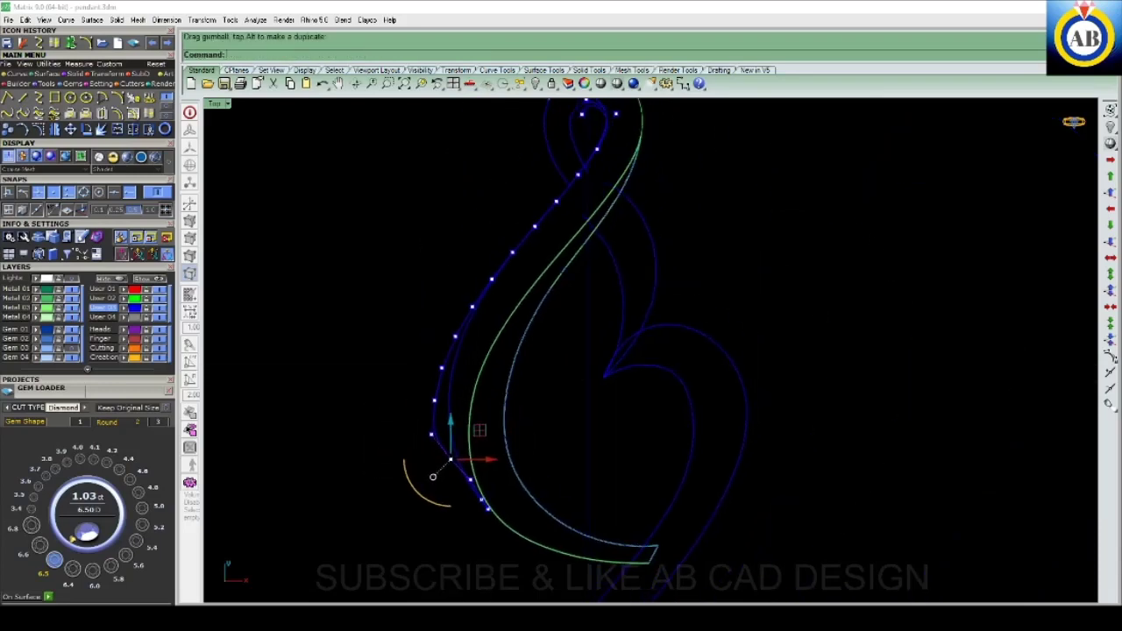
- Undo the control point drag and move, restoring the curve's earlier shape
{"action": "key", "text": "Escape"}
{"action": "key", "text": "ctrl+z"}
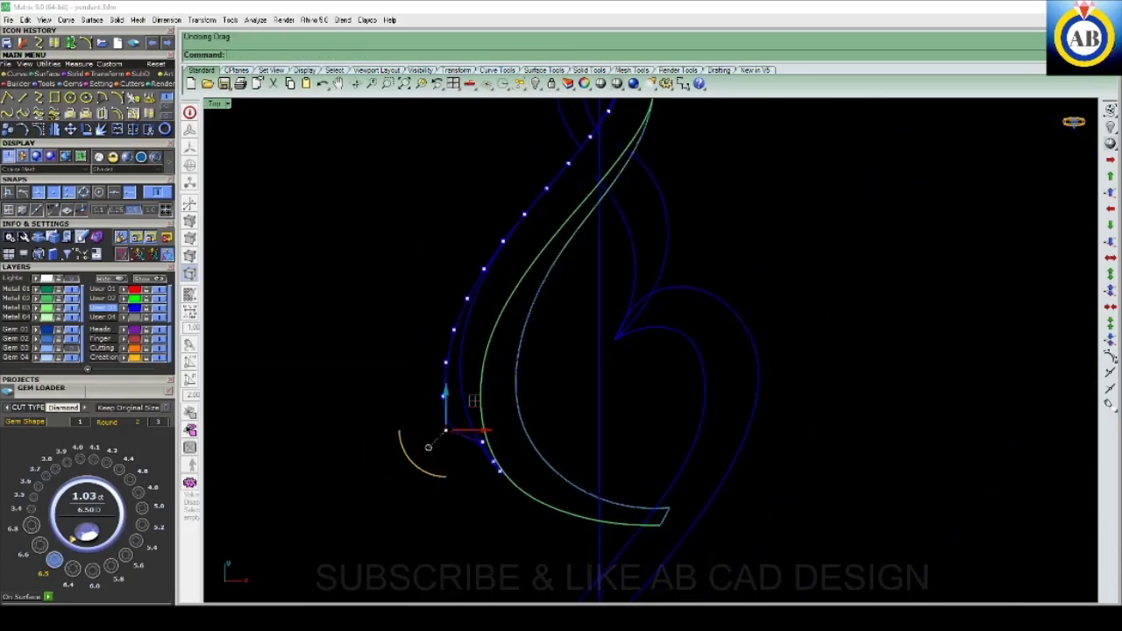
{"action": "key", "text": "Escape"}
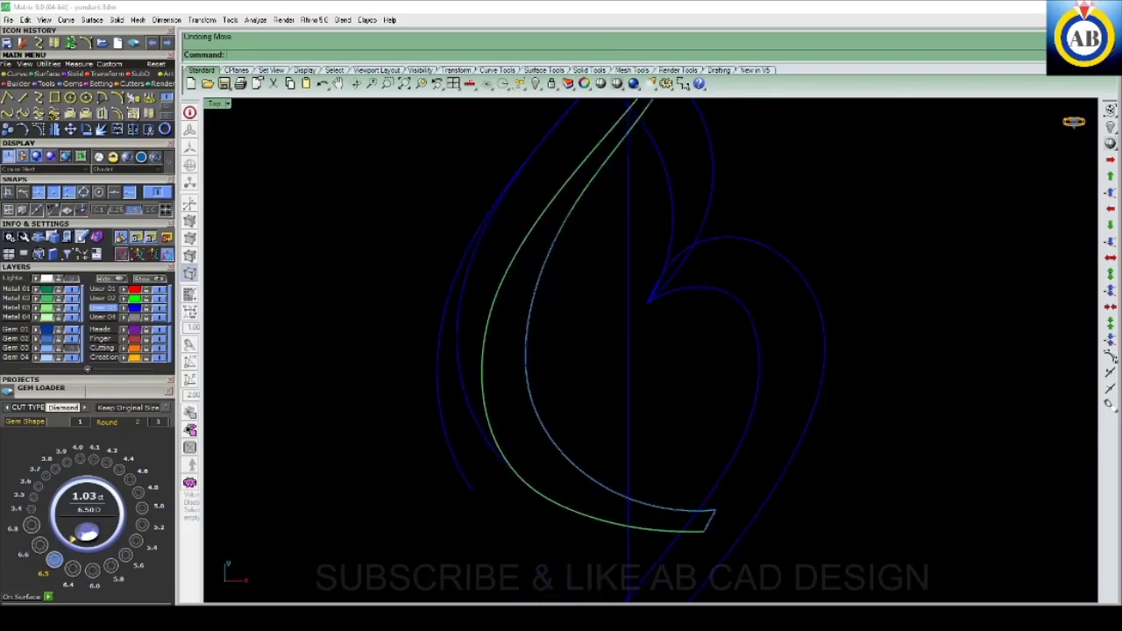
{"action": "scroll", "coordinate": [501, 487], "scroll_direction": "up", "scroll_amount": 2}
{"action": "scroll", "coordinate": [501, 487], "scroll_direction": "up", "scroll_amount": 2}
{"action": "scroll", "coordinate": [419, 496], "scroll_direction": "down", "scroll_amount": 3}
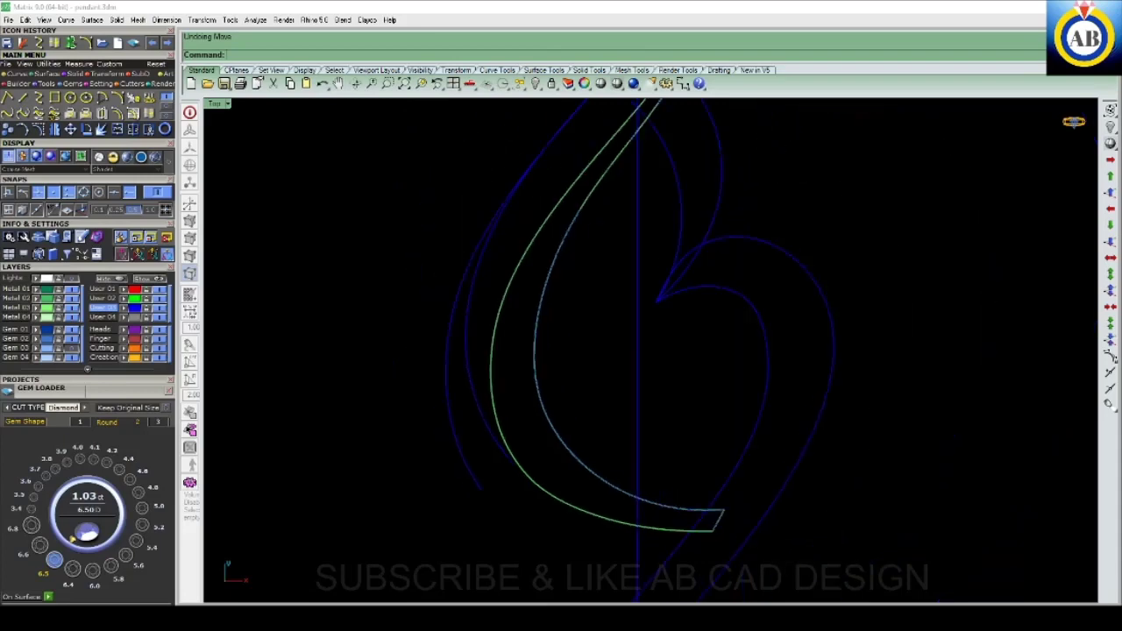
{"action": "scroll", "coordinate": [419, 495], "scroll_direction": "down", "scroll_amount": 2}
{"action": "scroll", "coordinate": [419, 496], "scroll_direction": "down", "scroll_amount": 2}
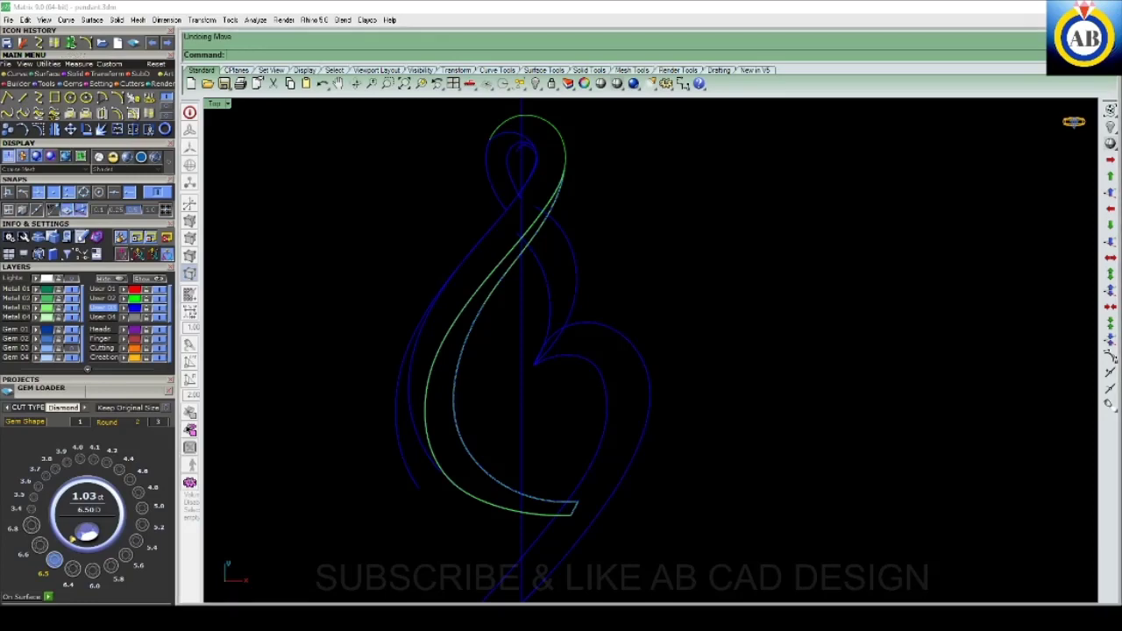
- Start an arc on the hook, then cancel it
{"action": "left_click", "coordinate": [119, 98]}
{"action": "scroll", "coordinate": [413, 356], "scroll_direction": "up", "scroll_amount": 2}
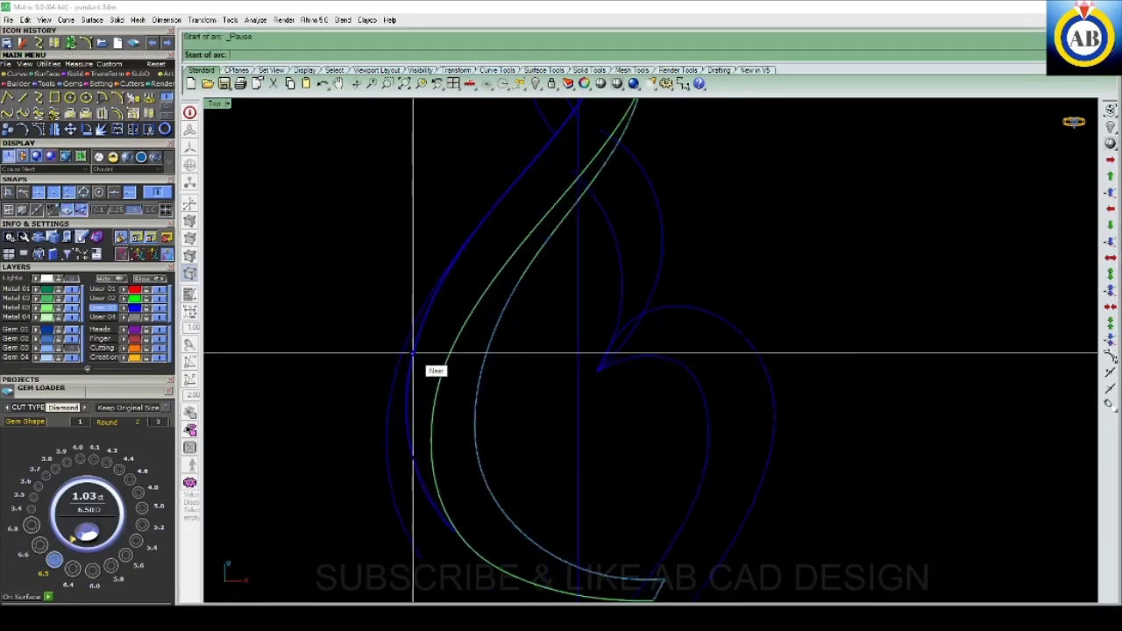
{"action": "scroll", "coordinate": [400, 338], "scroll_direction": "up", "scroll_amount": 1}
{"action": "scroll", "coordinate": [422, 325], "scroll_direction": "up", "scroll_amount": 1}
{"action": "scroll", "coordinate": [422, 325], "scroll_direction": "down", "scroll_amount": 2}
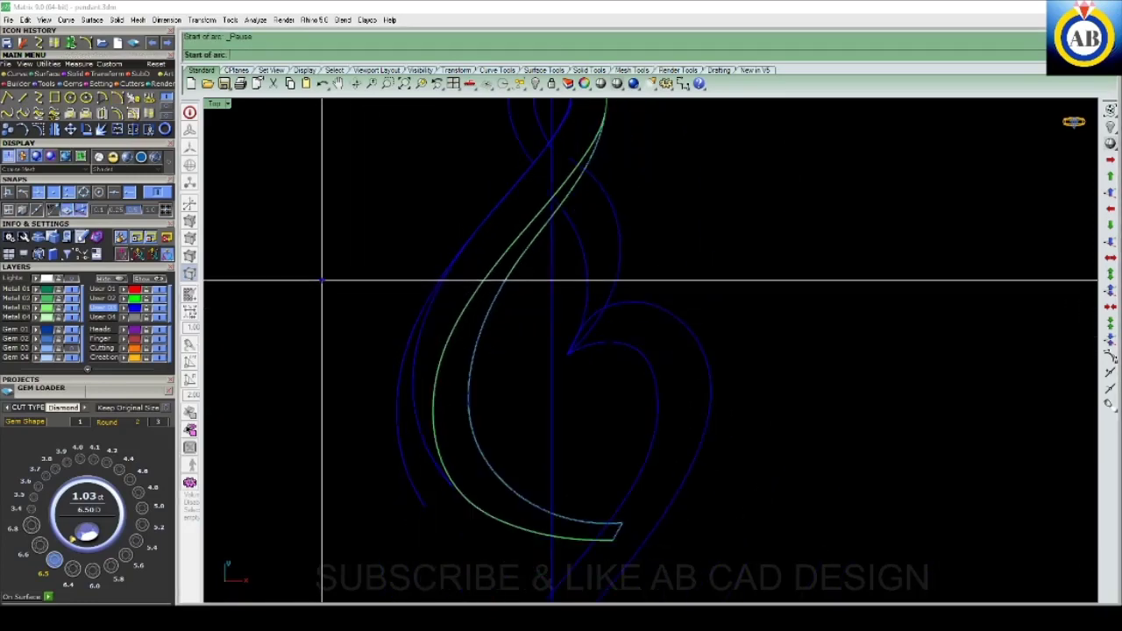
{"action": "key", "text": "Escape"}
{"action": "scroll", "coordinate": [325, 293], "scroll_direction": "down", "scroll_amount": 2}
{"action": "scroll", "coordinate": [461, 291], "scroll_direction": "up", "scroll_amount": 2}
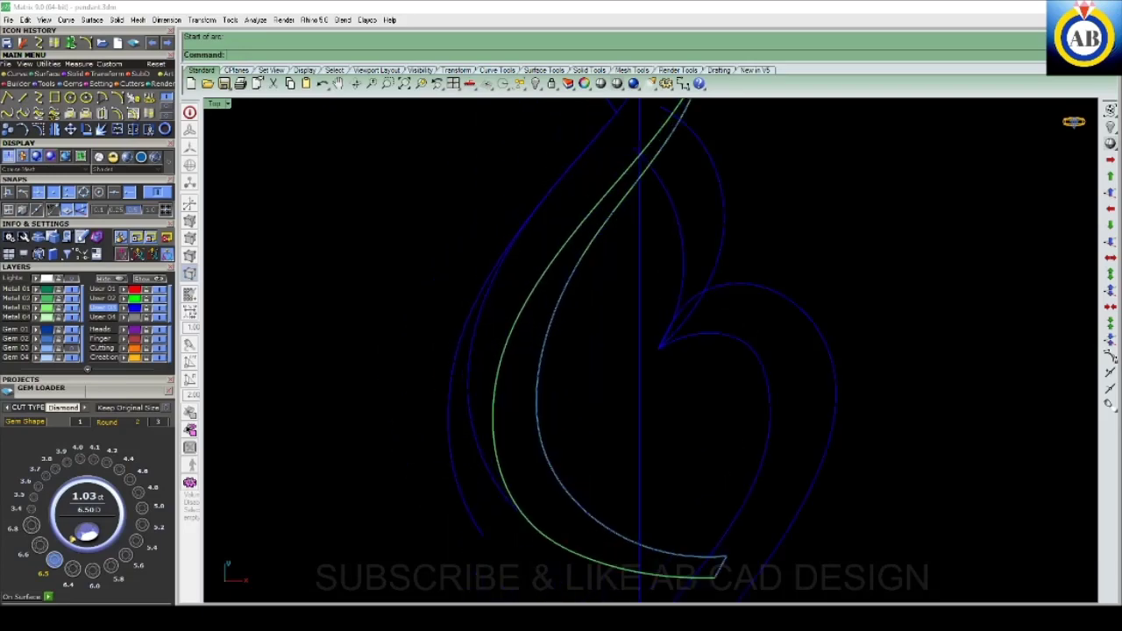
- Check the outer left hook curve, then window-select the curve at the inner curl
{"action": "left_click", "coordinate": [451, 403]}
{"action": "scroll", "coordinate": [387, 366], "scroll_direction": "down", "scroll_amount": 1}
{"action": "scroll", "coordinate": [388, 366], "scroll_direction": "down", "scroll_amount": 1}
{"action": "scroll", "coordinate": [388, 366], "scroll_direction": "down", "scroll_amount": 1}
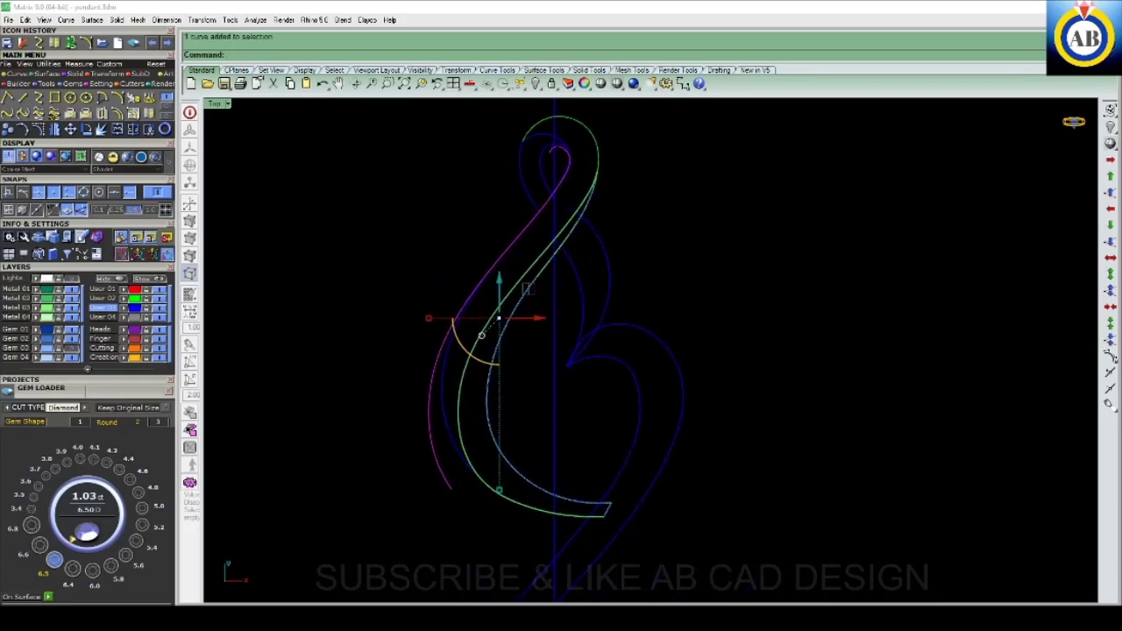
{"action": "scroll", "coordinate": [481, 335], "scroll_direction": "up", "scroll_amount": 1}
{"action": "scroll", "coordinate": [526, 316], "scroll_direction": "up", "scroll_amount": 1}
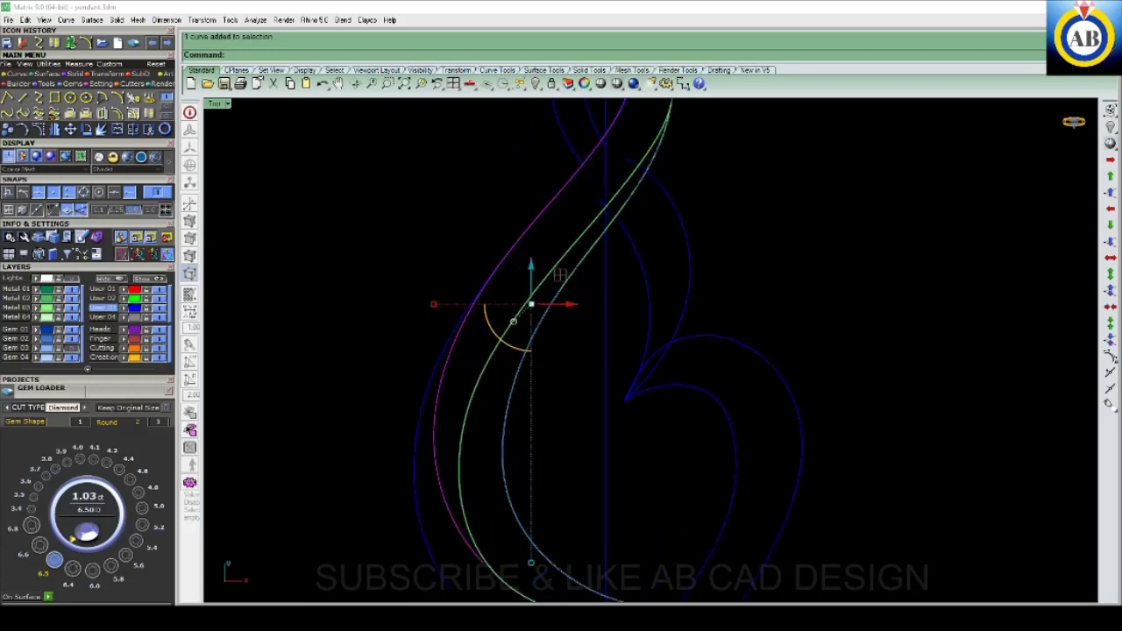
{"action": "scroll", "coordinate": [551, 323], "scroll_direction": "up", "scroll_amount": 1}
{"action": "key", "text": "Escape"}
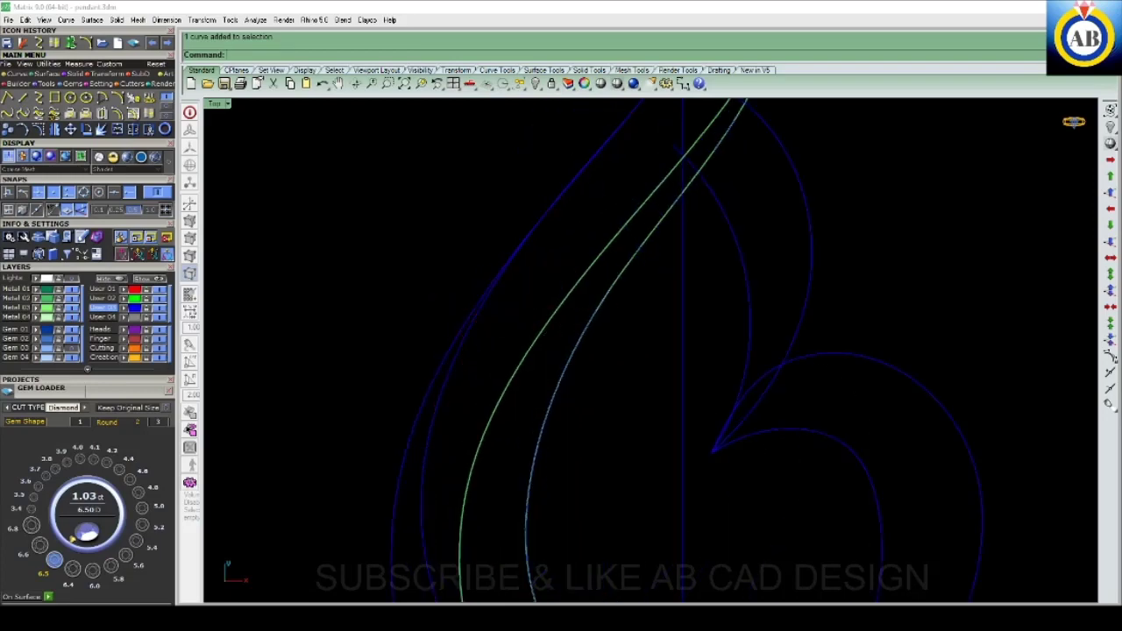
{"action": "scroll", "coordinate": [551, 323], "scroll_direction": "down", "scroll_amount": 2}
{"action": "scroll", "coordinate": [551, 322], "scroll_direction": "up", "scroll_amount": 2}
{"action": "left_click_drag", "start_coordinate": [535, 327], "coordinate": [441, 301]}
{"action": "scroll", "coordinate": [488, 313], "scroll_direction": "down", "scroll_amount": 2}
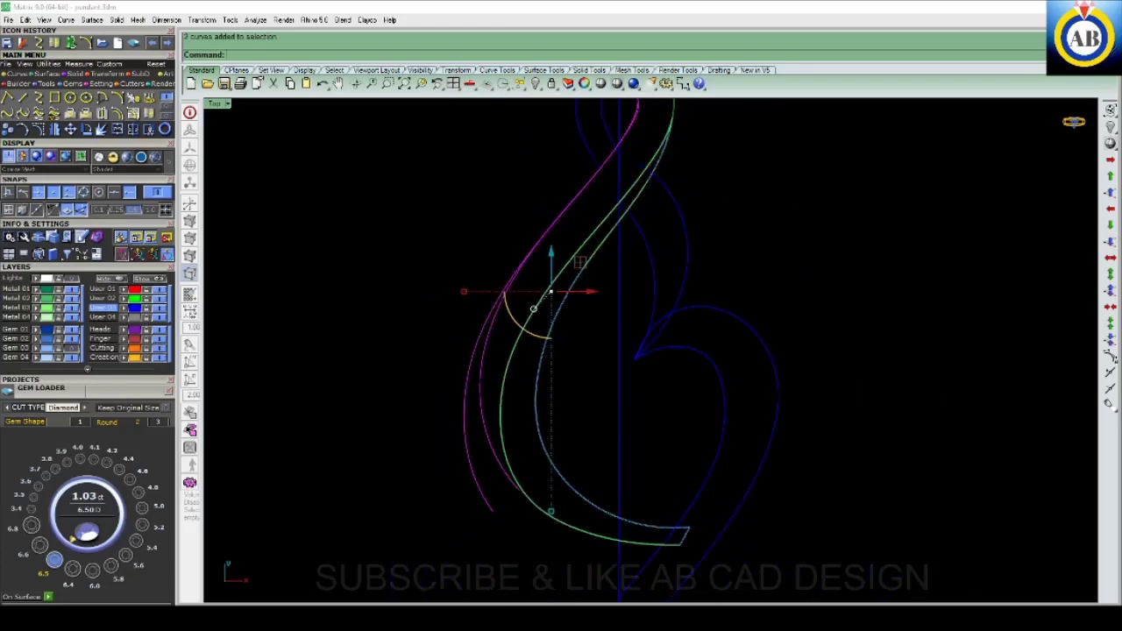
- Trim away the excess piece of curve at the hook's inner curl
{"action": "type", "text": "trim"}
{"action": "key", "text": "Return"}
{"action": "scroll", "coordinate": [547, 351], "scroll_direction": "down", "scroll_amount": 2}
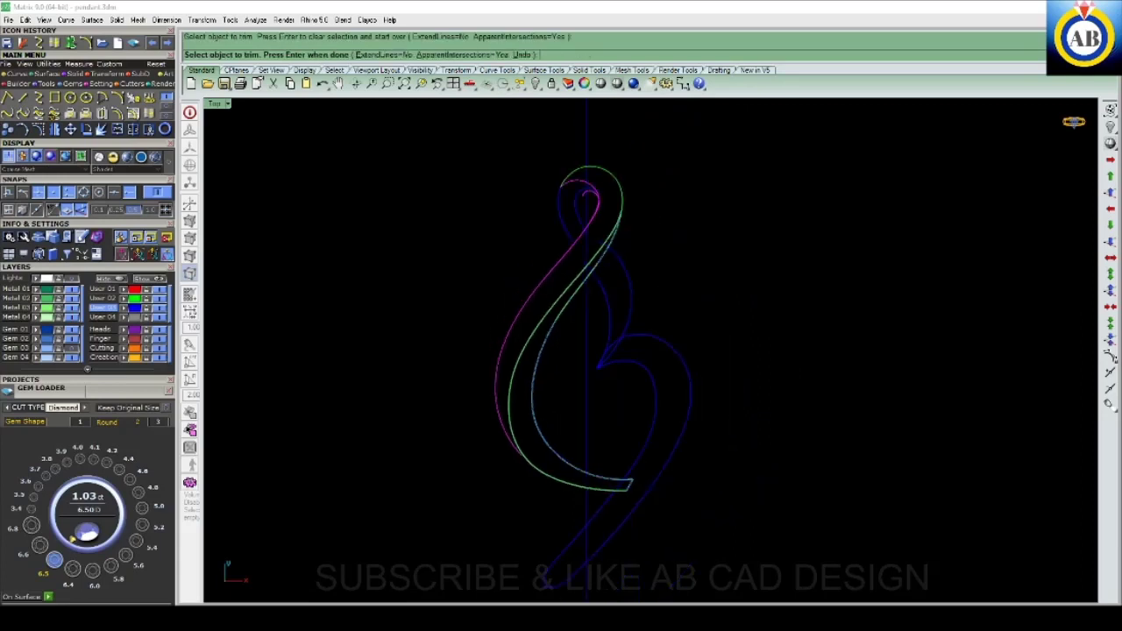
{"action": "scroll", "coordinate": [547, 351], "scroll_direction": "down", "scroll_amount": 1}
{"action": "left_click", "coordinate": [526, 386]}
{"action": "key", "text": "Return"}
{"action": "scroll", "coordinate": [561, 252], "scroll_direction": "up", "scroll_amount": 3}
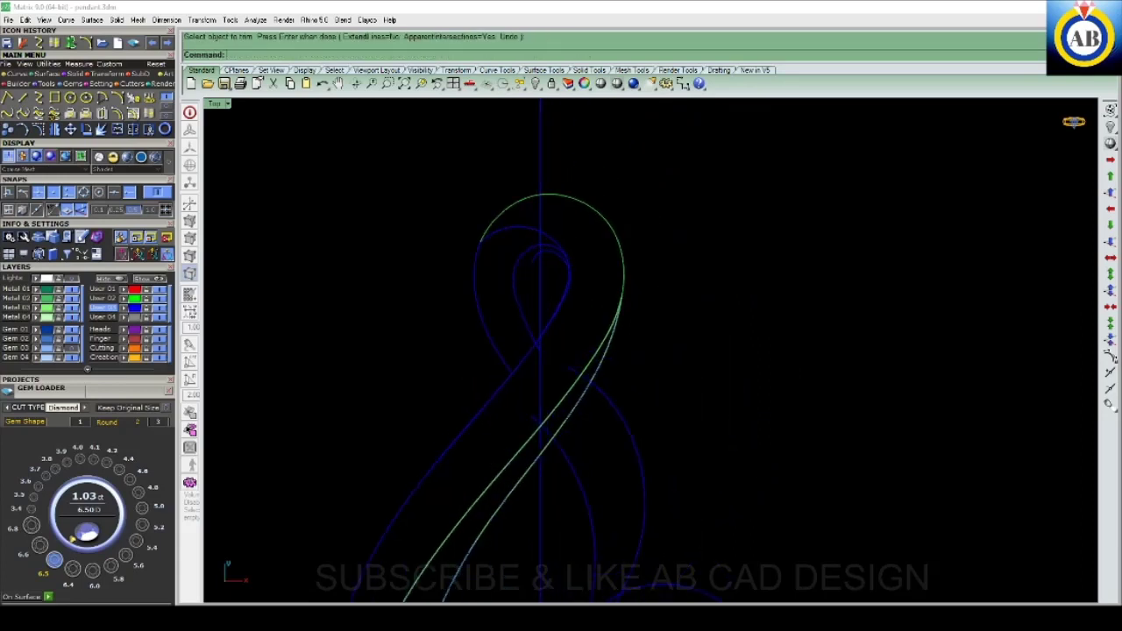
- Delete the small leftover curve near the top
{"action": "left_click", "coordinate": [504, 351]}
{"action": "scroll", "coordinate": [517, 315], "scroll_direction": "down", "scroll_amount": 2}
{"action": "scroll", "coordinate": [548, 259], "scroll_direction": "down", "scroll_amount": 1}
{"action": "scroll", "coordinate": [548, 259], "scroll_direction": "up", "scroll_amount": 3}
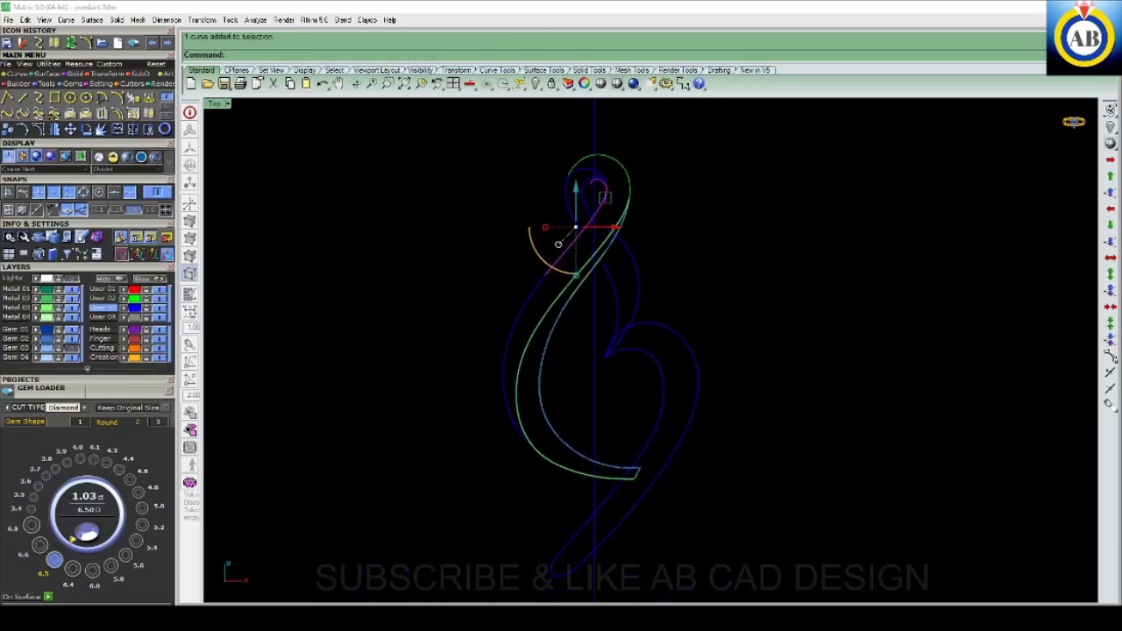
{"action": "scroll", "coordinate": [552, 268], "scroll_direction": "up", "scroll_amount": 2}
{"action": "scroll", "coordinate": [557, 280], "scroll_direction": "down", "scroll_amount": 2}
{"action": "scroll", "coordinate": [557, 283], "scroll_direction": "down", "scroll_amount": 1}
{"action": "key", "text": "Delete"}
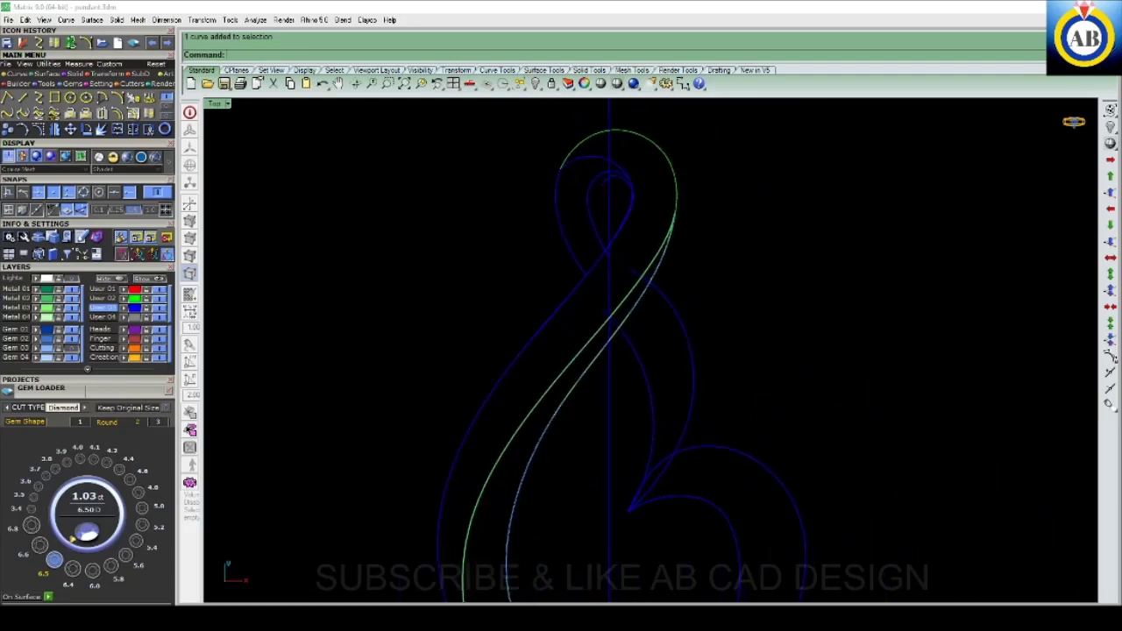
{"action": "scroll", "coordinate": [558, 283], "scroll_direction": "up", "scroll_amount": 2}
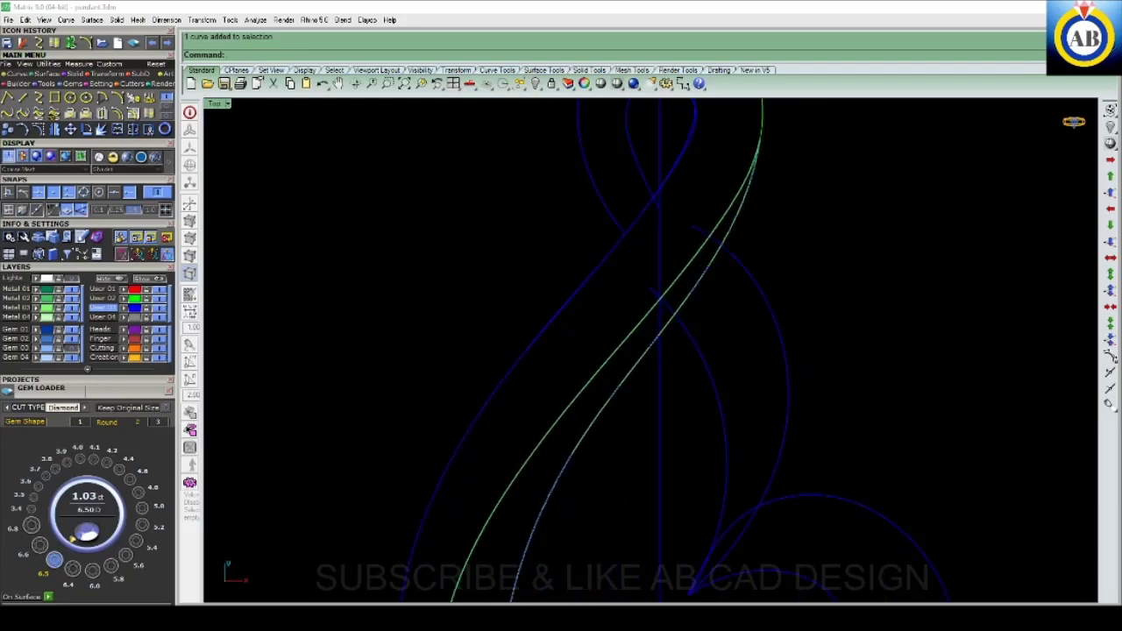
- Select the long outer left curve and start SubCrv on it
{"action": "left_click", "coordinate": [494, 465]}
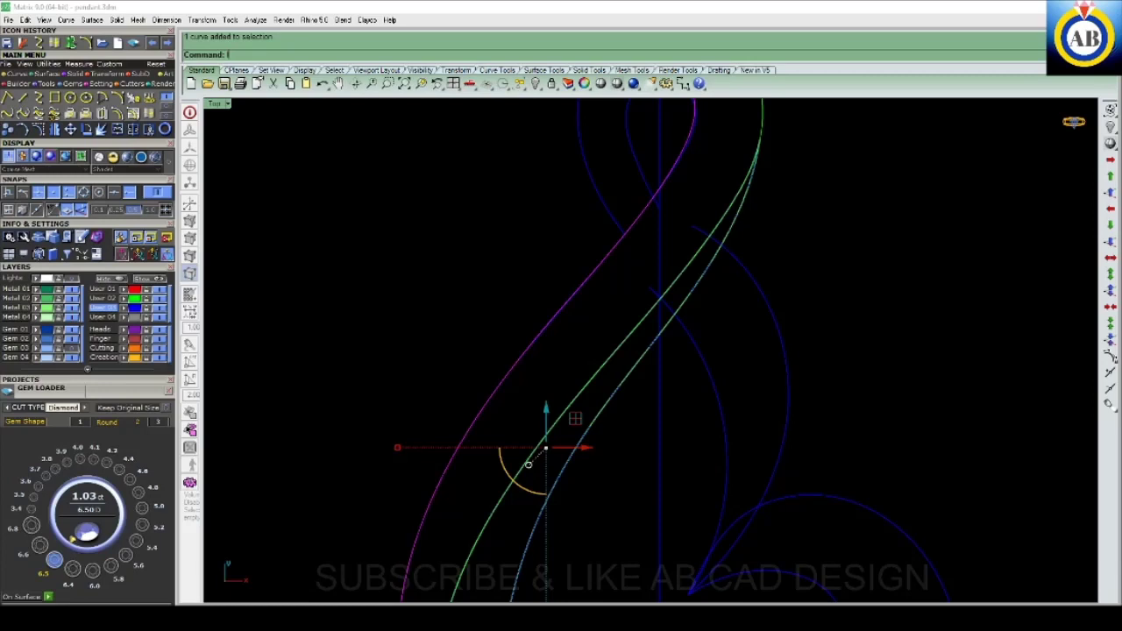
{"action": "type", "text": "subcrv"}
{"action": "key", "text": "Return"}
{"action": "scroll", "coordinate": [522, 359], "scroll_direction": "down", "scroll_amount": 4}
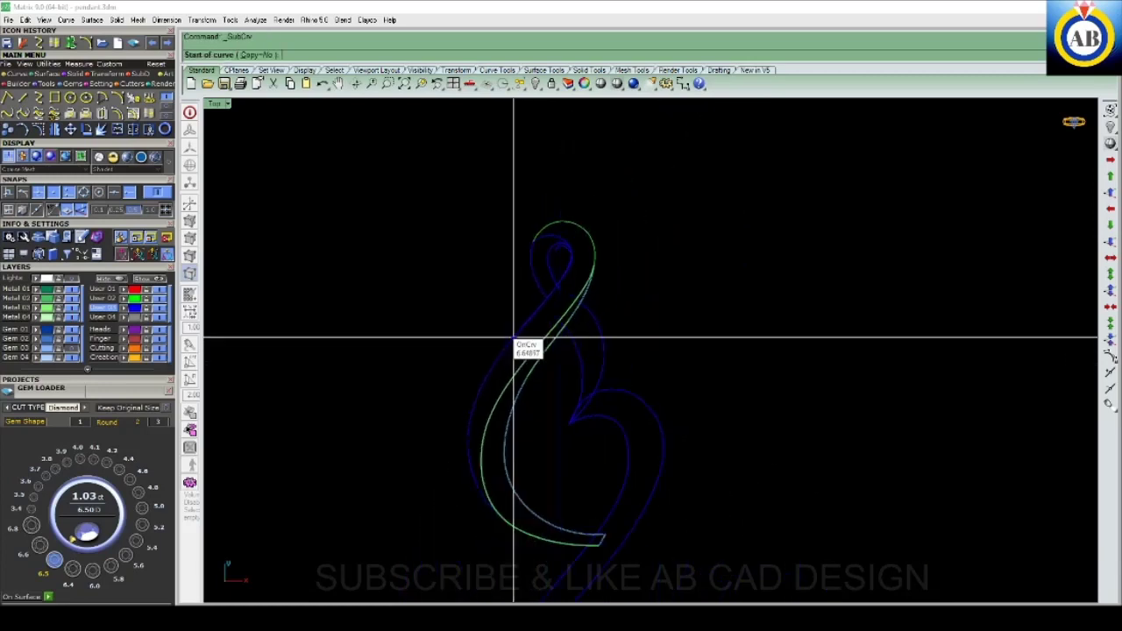
- Shorten the outer left curve to the portion between the two picked points
{"action": "left_click", "coordinate": [495, 510]}
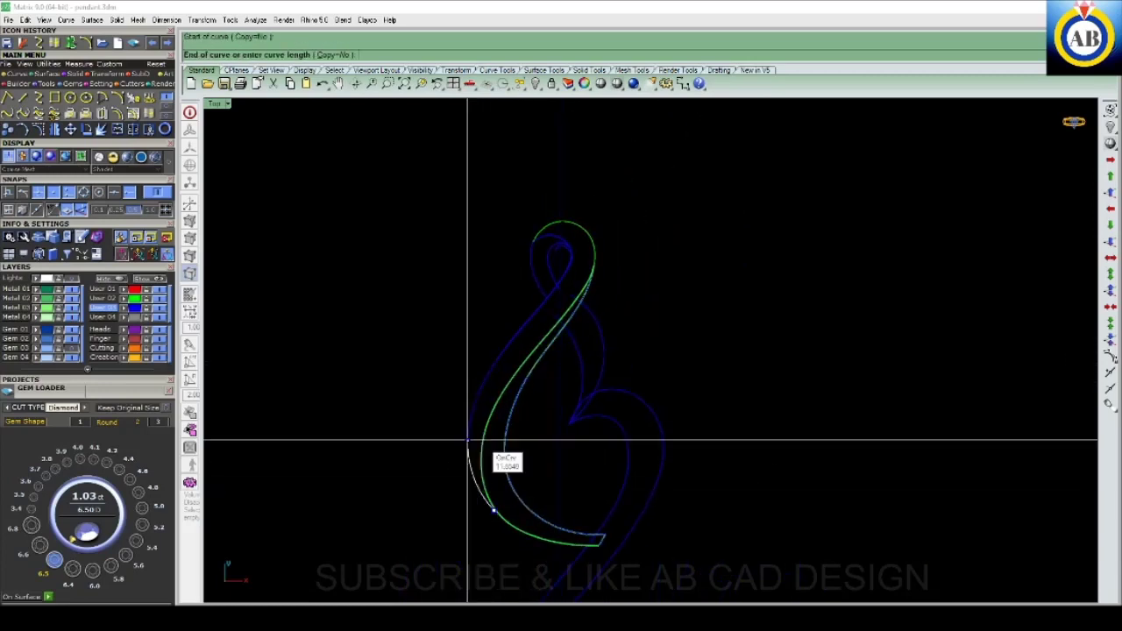
{"action": "left_click", "coordinate": [510, 342]}
{"action": "scroll", "coordinate": [509, 341], "scroll_direction": "up", "scroll_amount": 2}
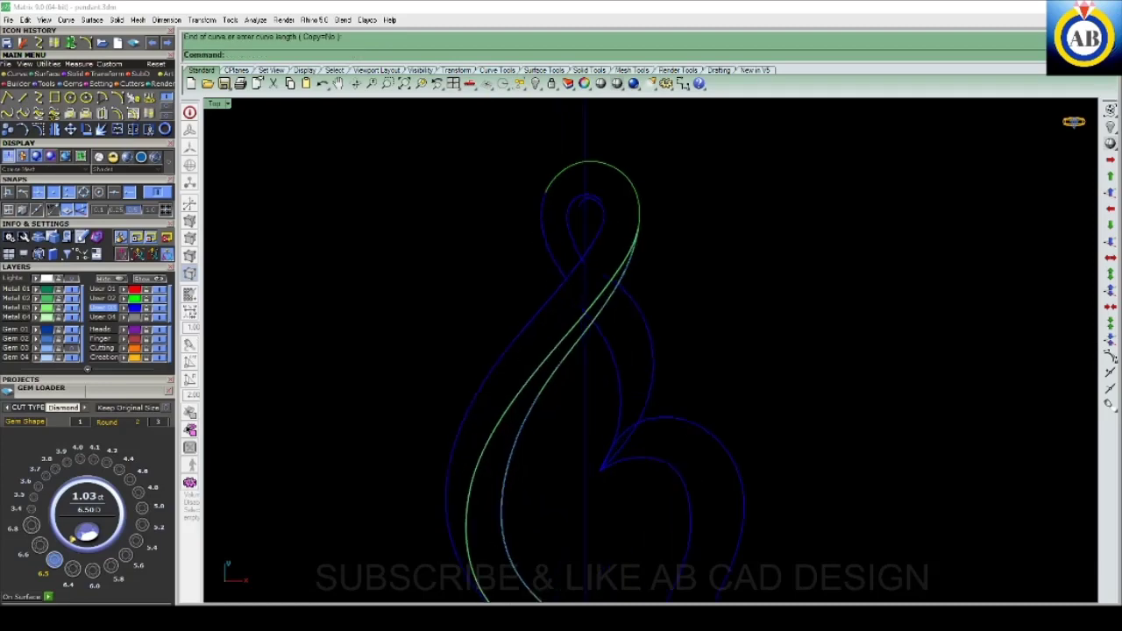
{"action": "scroll", "coordinate": [519, 379], "scroll_direction": "down", "scroll_amount": 1}
{"action": "scroll", "coordinate": [519, 379], "scroll_direction": "up", "scroll_amount": 2}
- Select the two curl curves together and try joining them
{"action": "left_click_drag", "start_coordinate": [532, 388], "coordinate": [457, 355]}
{"action": "scroll", "coordinate": [494, 371], "scroll_direction": "down", "scroll_amount": 2}
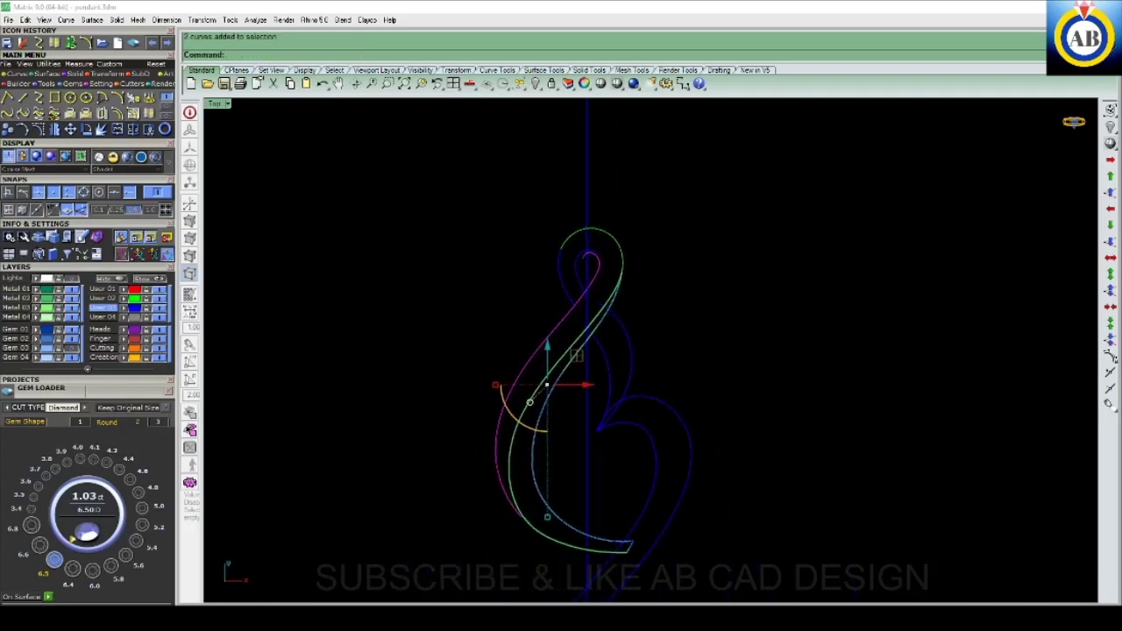
{"action": "scroll", "coordinate": [601, 254], "scroll_direction": "up", "scroll_amount": 3}
{"action": "scroll", "coordinate": [601, 254], "scroll_direction": "up", "scroll_amount": 2}
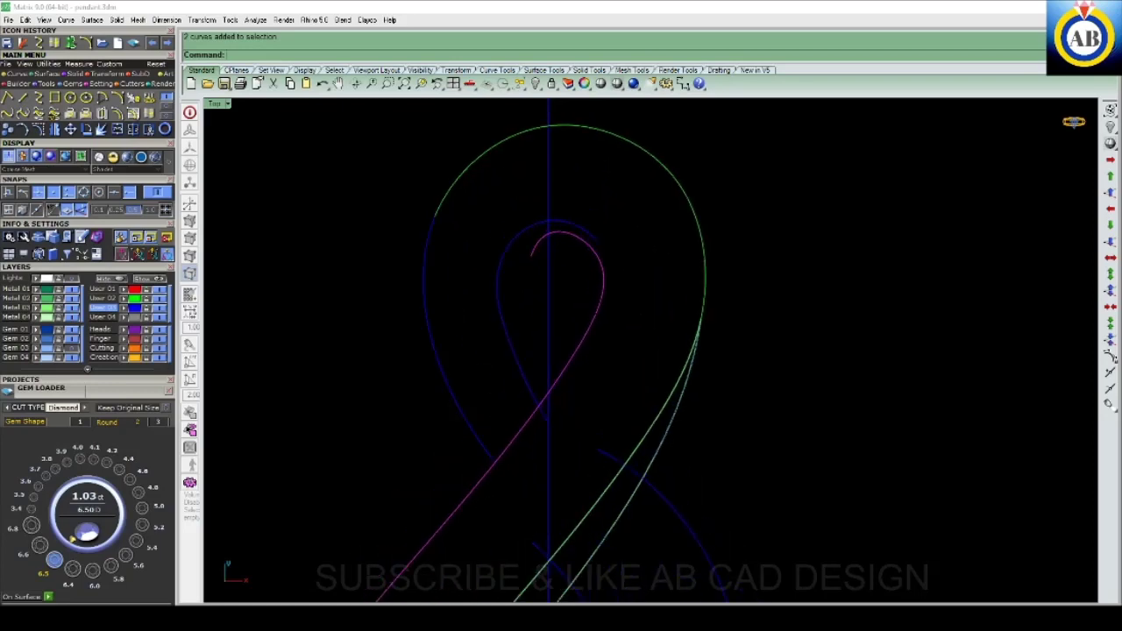
{"action": "scroll", "coordinate": [547, 419], "scroll_direction": "down", "scroll_amount": 3}
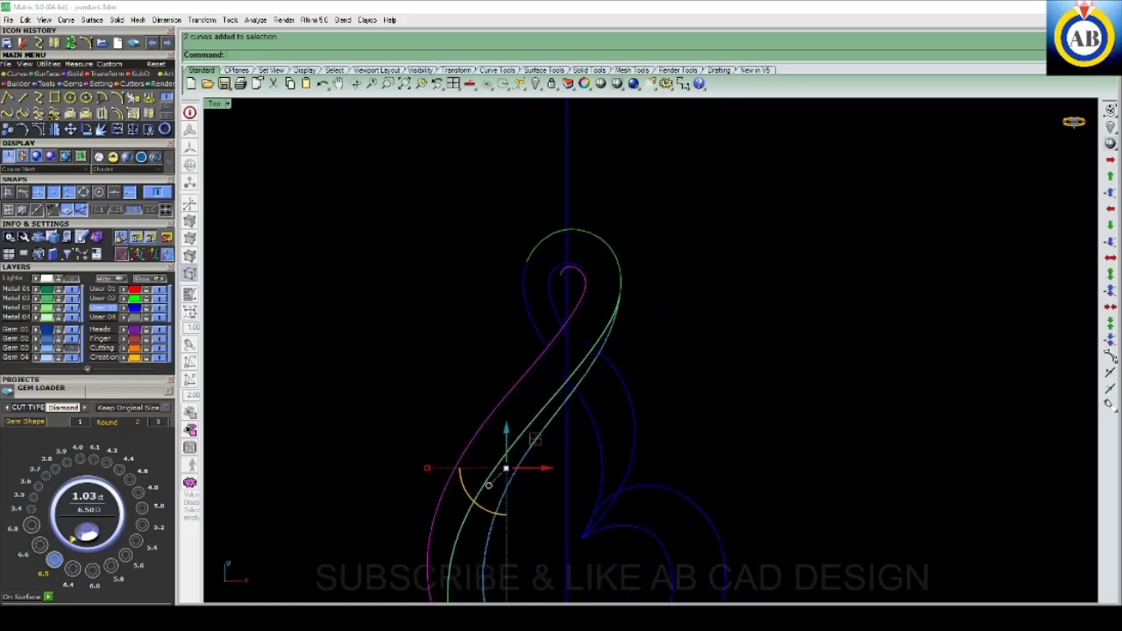
{"action": "scroll", "coordinate": [547, 419], "scroll_direction": "up", "scroll_amount": 2}
{"action": "key", "text": "ctrl+j"}
{"action": "scroll", "coordinate": [547, 419], "scroll_direction": "up", "scroll_amount": 2}
{"action": "scroll", "coordinate": [547, 419], "scroll_direction": "down", "scroll_amount": 2}
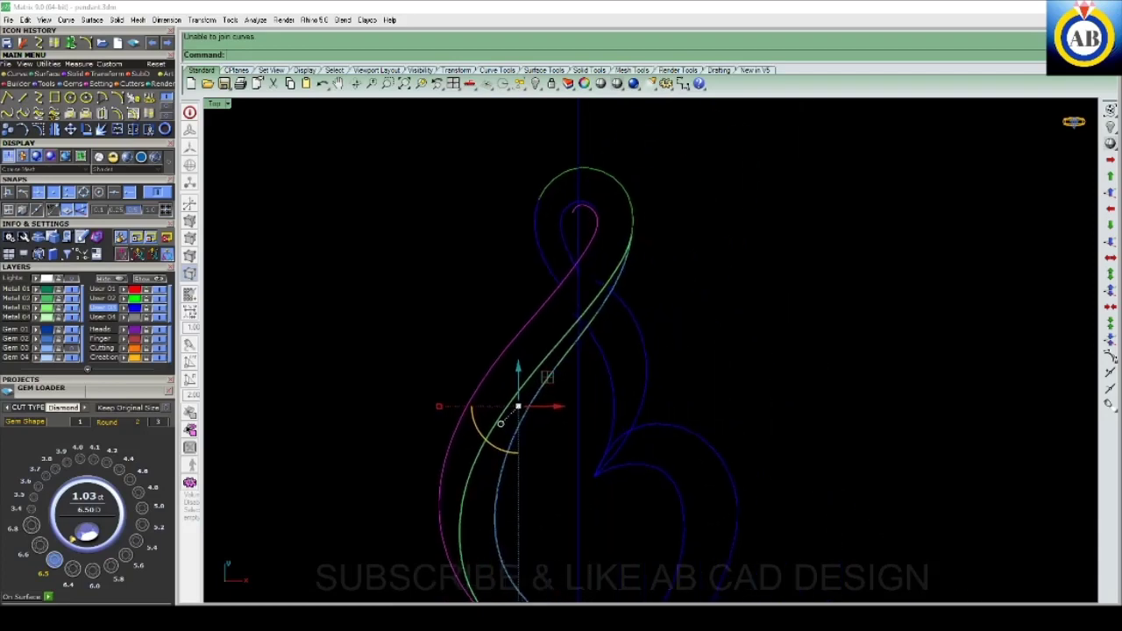
{"action": "type", "text": "RC"}
- Rebuild the magenta curl curve with 10 points at degree 3
{"action": "key", "text": "Return"}
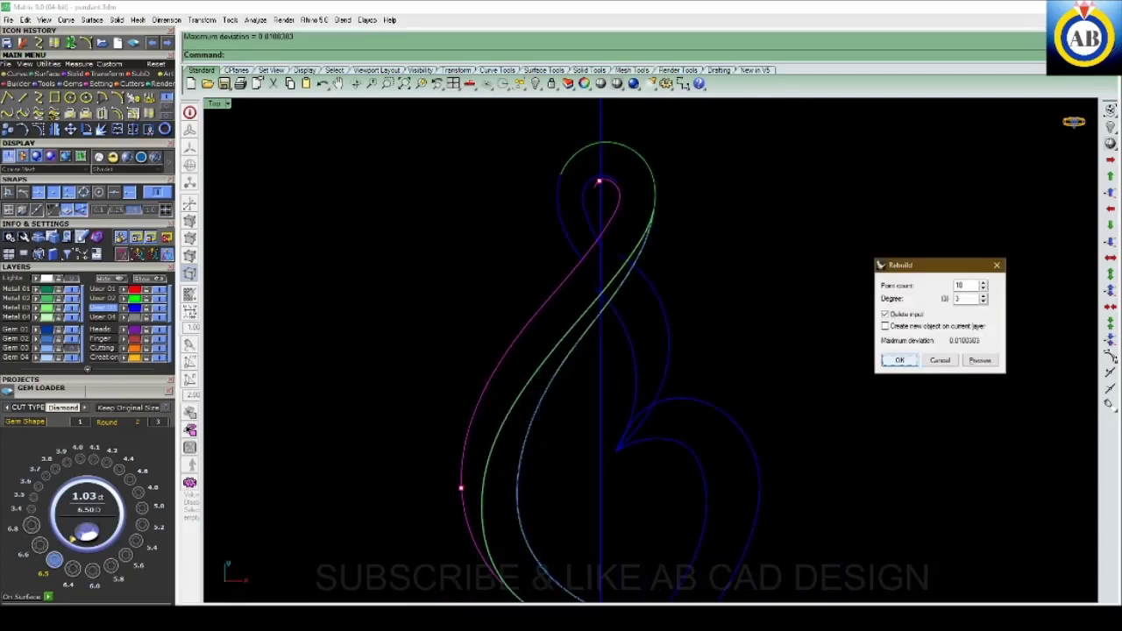
{"action": "scroll", "coordinate": [536, 333], "scroll_direction": "up", "scroll_amount": 2}
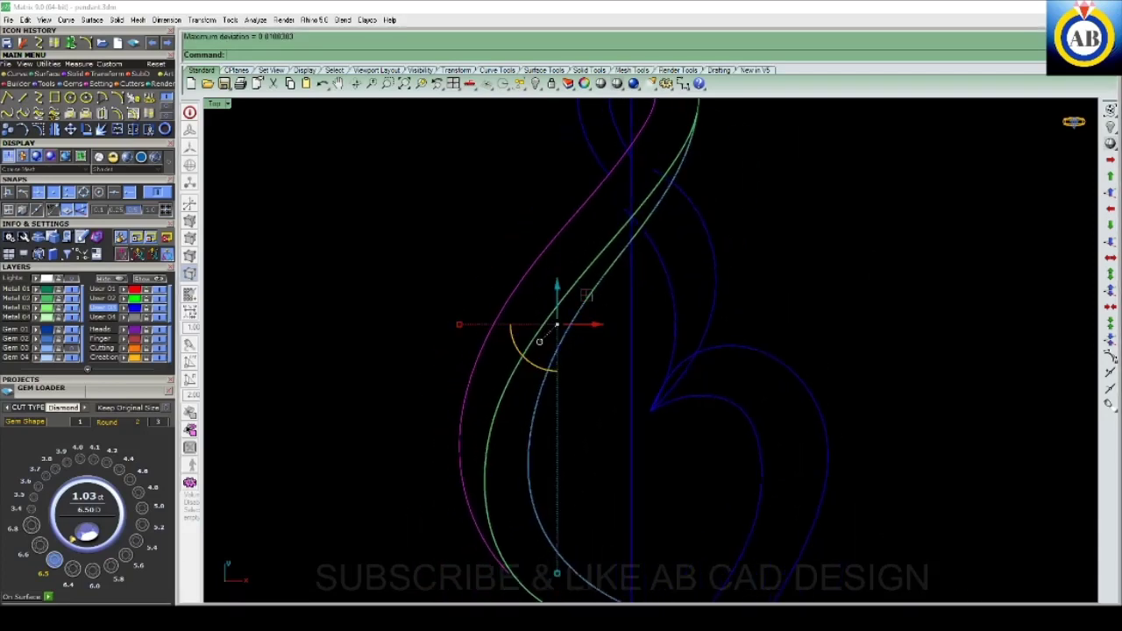
{"action": "scroll", "coordinate": [535, 333], "scroll_direction": "down", "scroll_amount": 1}
{"action": "scroll", "coordinate": [695, 440], "scroll_direction": "up", "scroll_amount": 3}
- Show the control points of the outer dark blue curve
{"action": "key", "text": "Escape"}
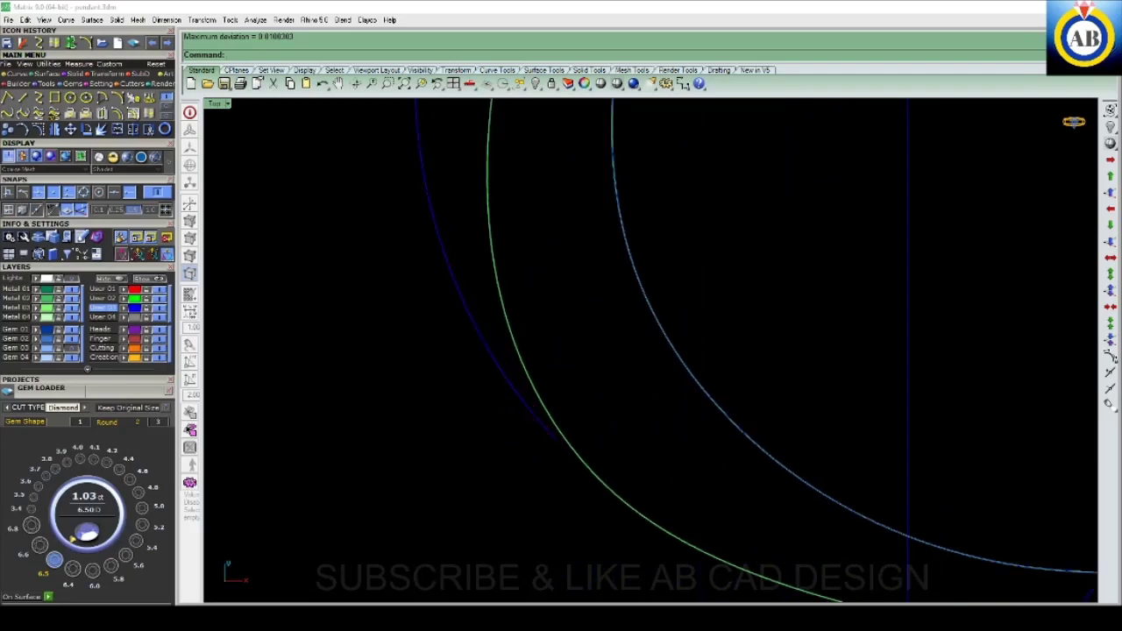
{"action": "left_click", "coordinate": [530, 433]}
{"action": "key", "text": "F10"}
{"action": "scroll", "coordinate": [561, 351], "scroll_direction": "down", "scroll_amount": 2}
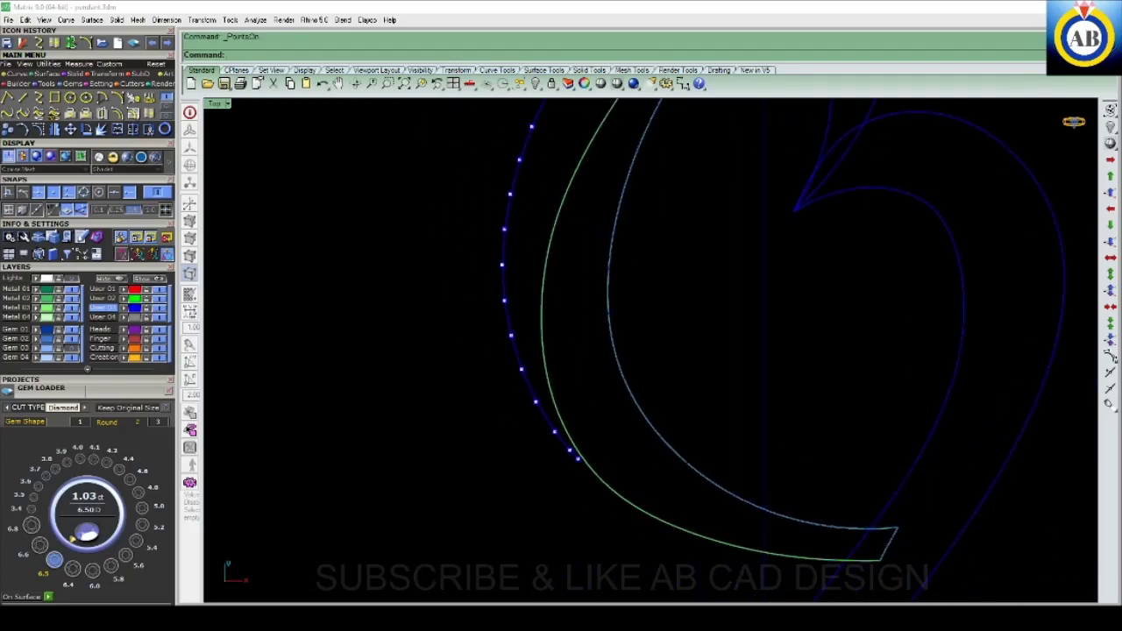
- Maximize the Perspective view, orbit to face the green band, and start Match Curve
{"action": "key", "text": "ctrl+F4"}
{"action": "scroll", "coordinate": [614, 394], "scroll_direction": "down", "scroll_amount": 2}
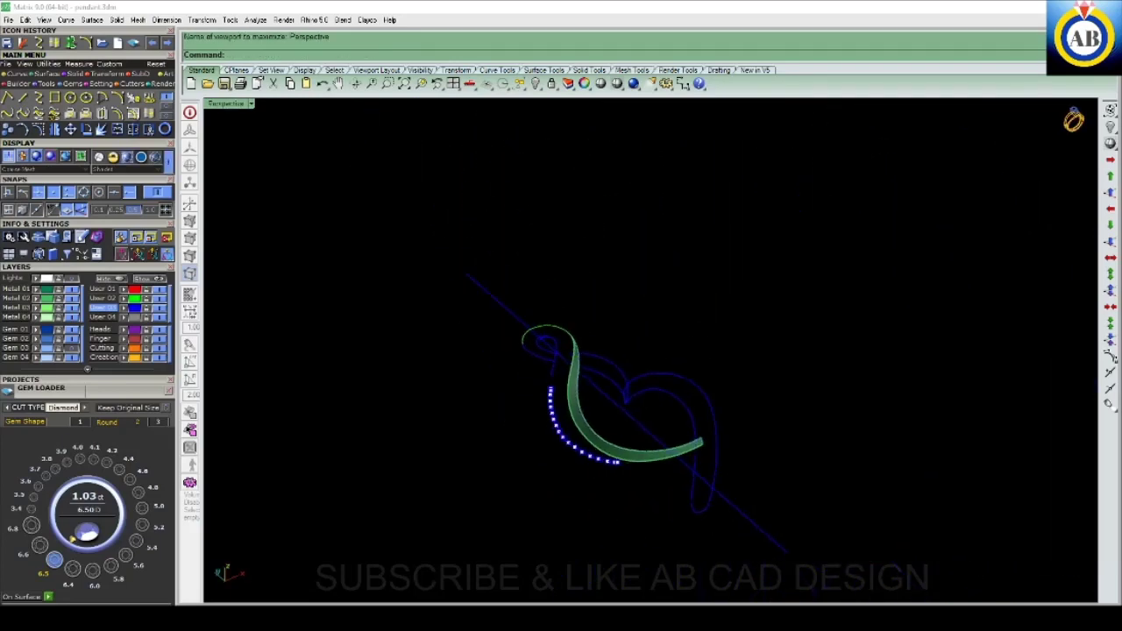
{"action": "mouse_move", "coordinate": [613, 395]}
{"action": "right_mouse_down"}
{"action": "mouse_move", "coordinate": [666, 351]}
{"action": "mouse_move", "coordinate": [605, 382]}
{"action": "mouse_move", "coordinate": [667, 360]}
{"action": "right_mouse_up"}
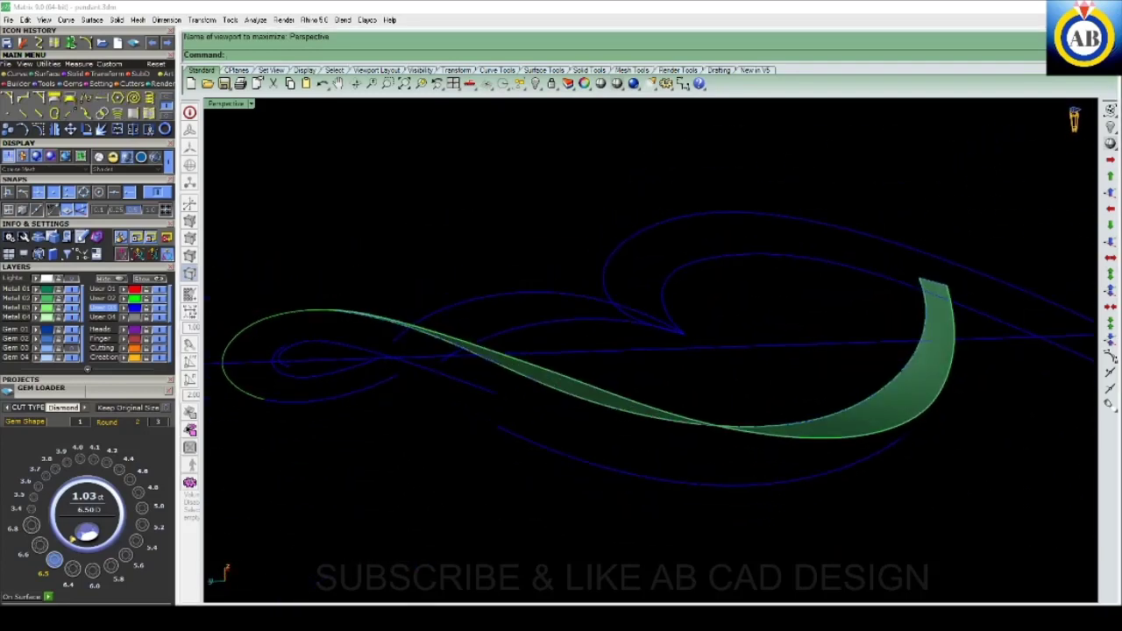
{"action": "left_click", "coordinate": [23, 113]}
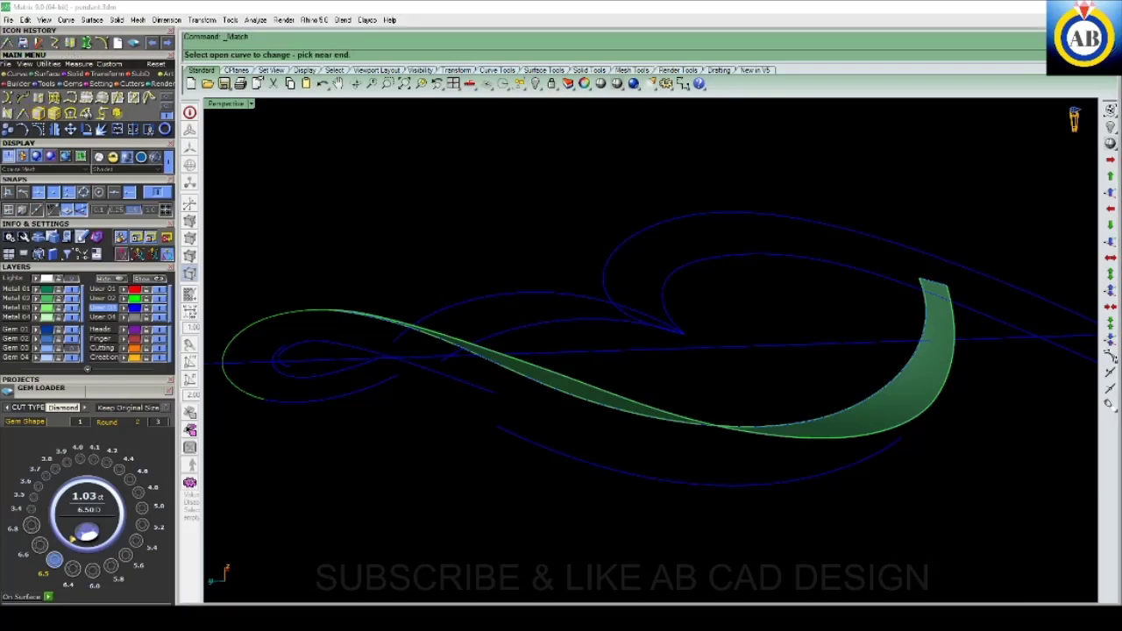
- Match the curl curve's end to the green band's edge with Curvature continuity, Average curves and Join
{"action": "left_click", "coordinate": [483, 387]}
{"action": "left_click", "coordinate": [504, 430]}
{"action": "scroll", "coordinate": [461, 407], "scroll_direction": "up", "scroll_amount": 2}
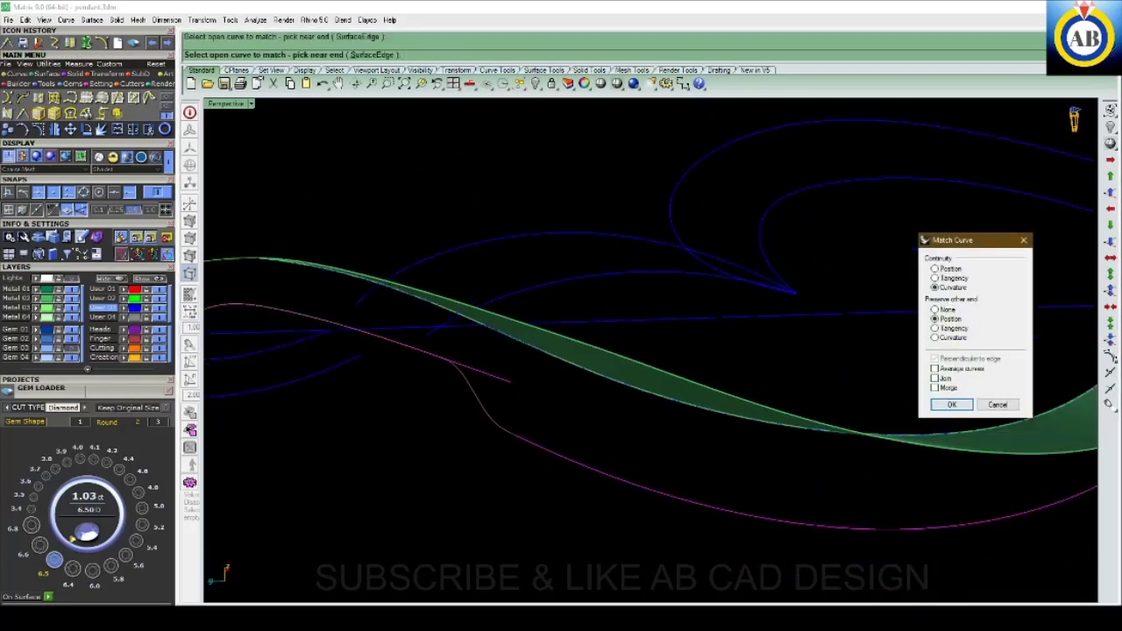
{"action": "mouse_move", "coordinate": [561, 350]}
{"action": "right_mouse_down"}
{"action": "mouse_move", "coordinate": [614, 368]}
{"action": "mouse_move", "coordinate": [604, 373]}
{"action": "right_mouse_up"}
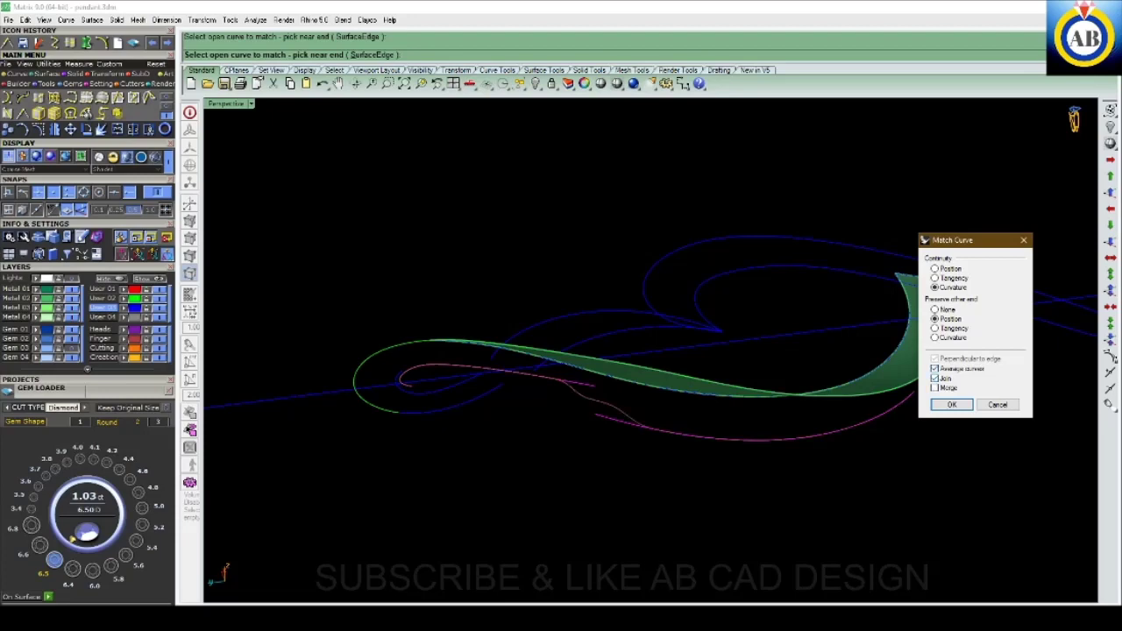
{"action": "right_click_drag", "start_coordinate": [561, 351], "coordinate": [631, 316]}
{"action": "left_click", "coordinate": [935, 278]}
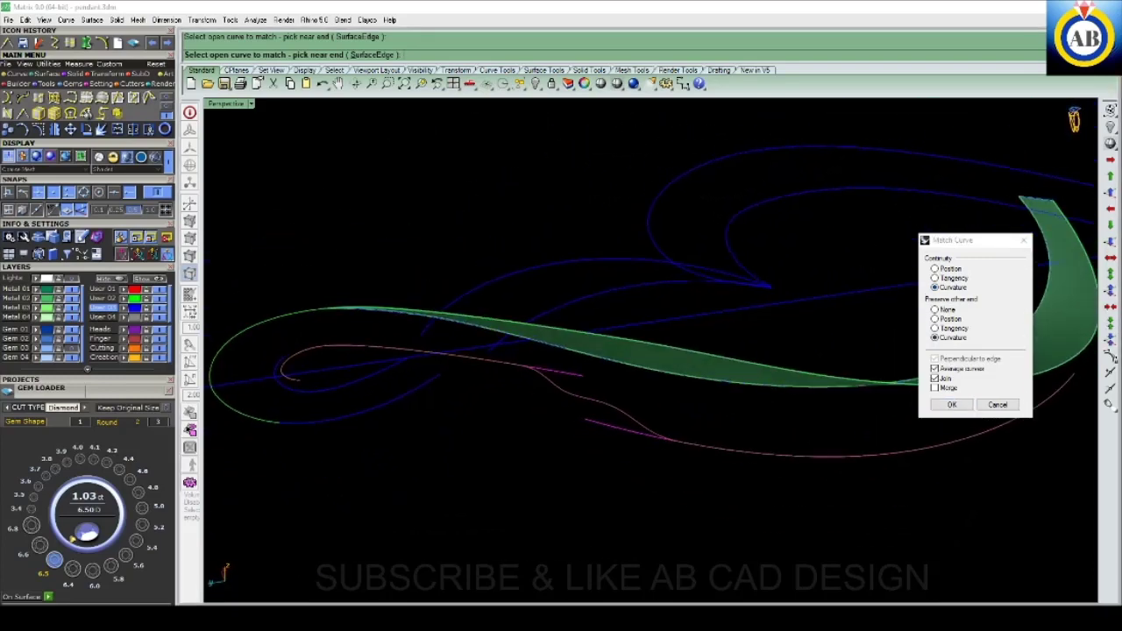
{"action": "key", "text": "Return"}
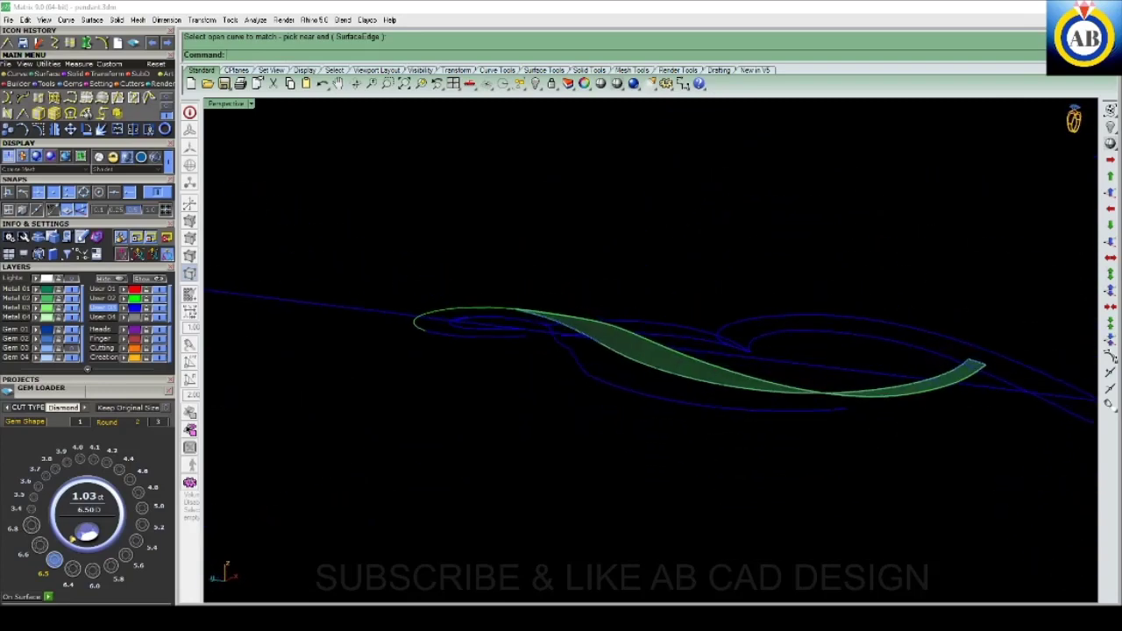
- Undo the curve match and earlier edits back to before the trim
{"action": "left_click", "coordinate": [701, 412]}
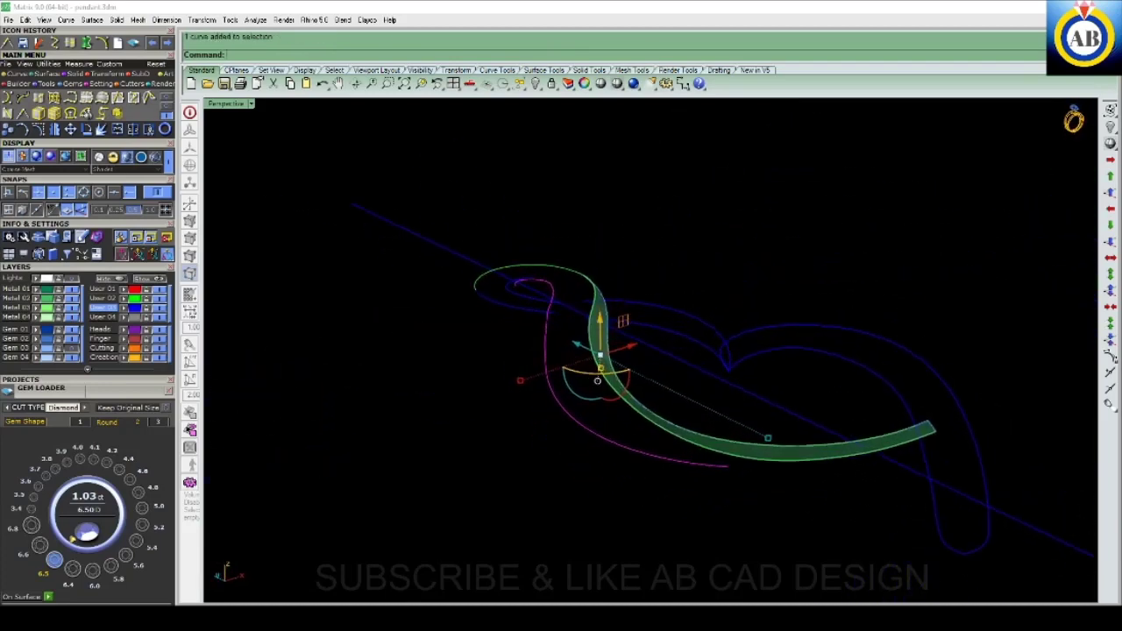
{"action": "key", "text": "ctrl+z"}
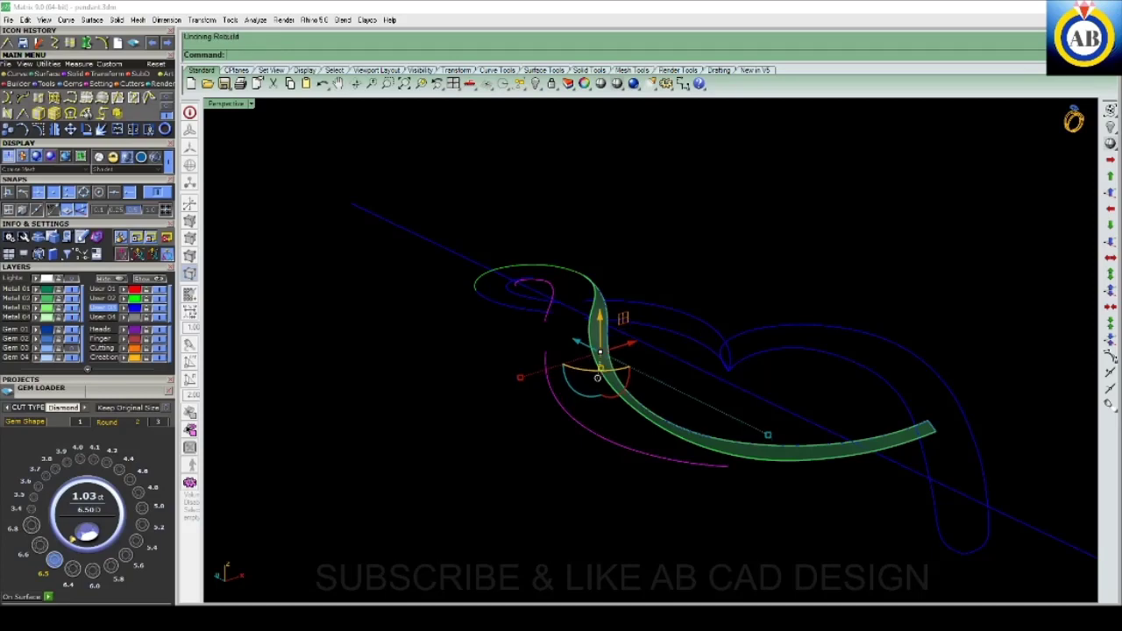
{"action": "key", "text": "ctrl+z"}
{"action": "key", "text": "ctrl+z"}
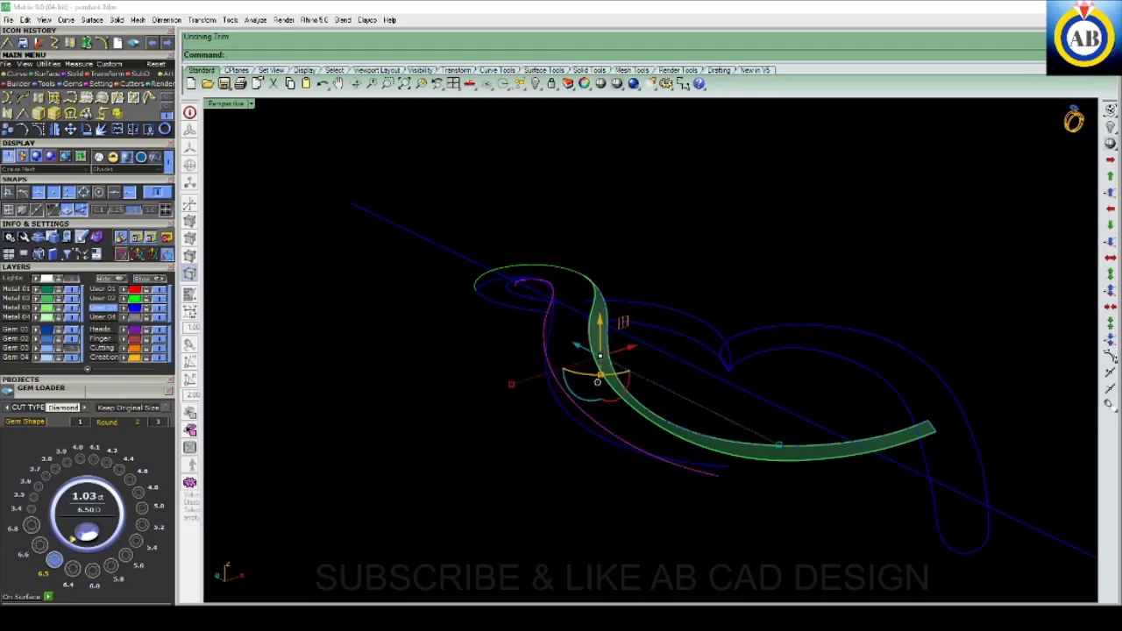
{"action": "key", "text": "Escape"}
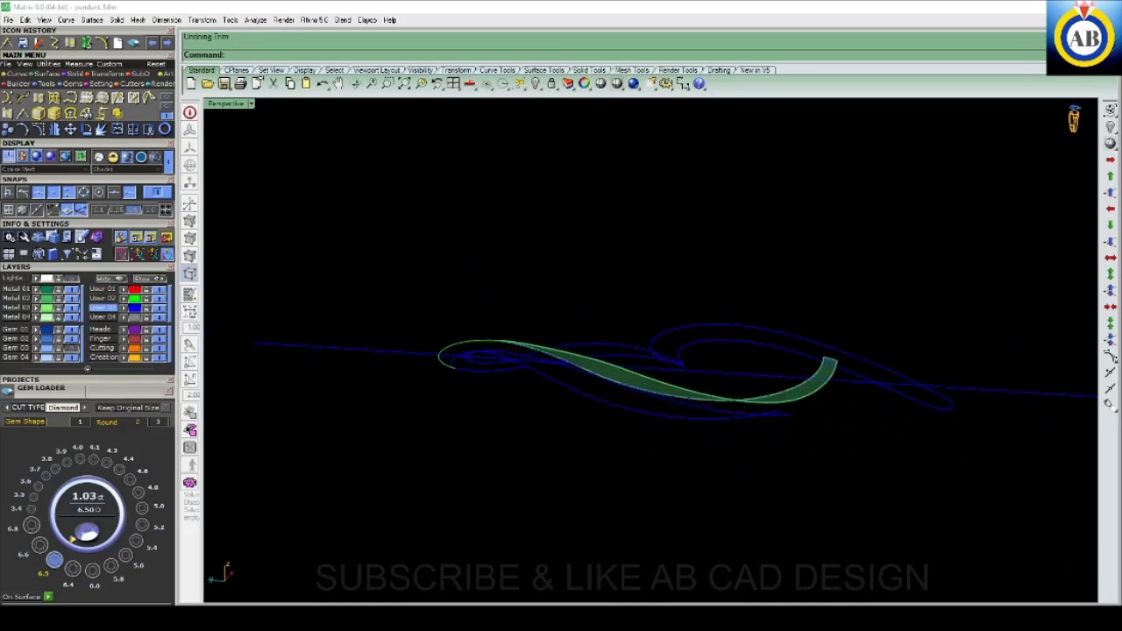
- Orbit the Perspective view sideways and tilt it to look down on the hook
{"action": "key", "text": "Down"}
{"action": "left_click", "coordinate": [645, 396]}
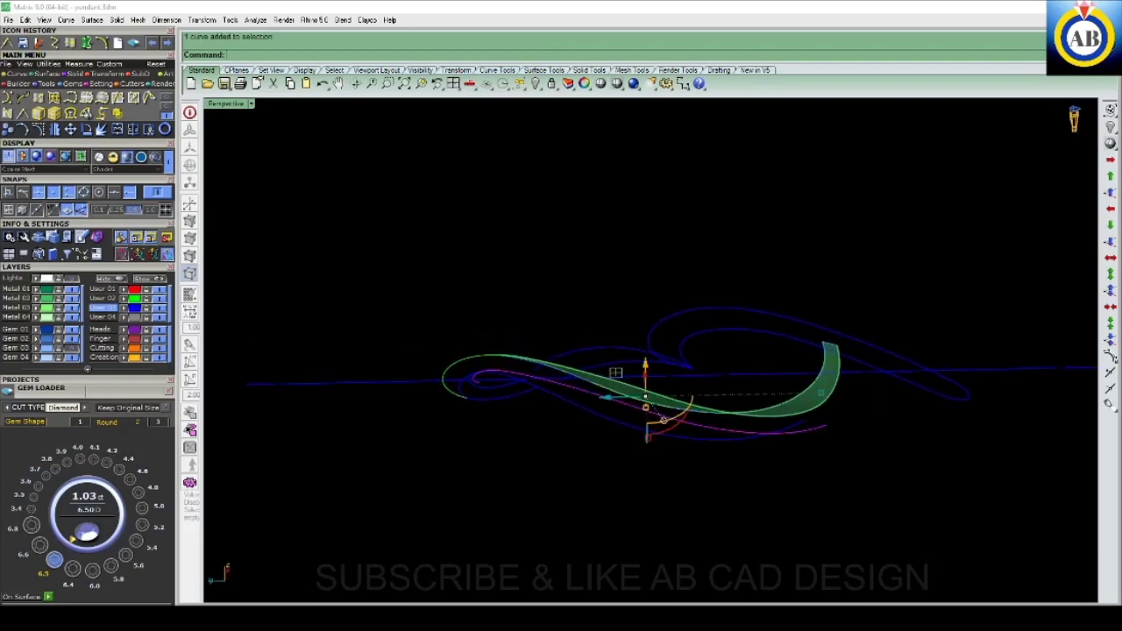
{"action": "key", "text": "Escape"}
{"action": "key", "text": "Left"}
{"action": "key", "text": "Down"}
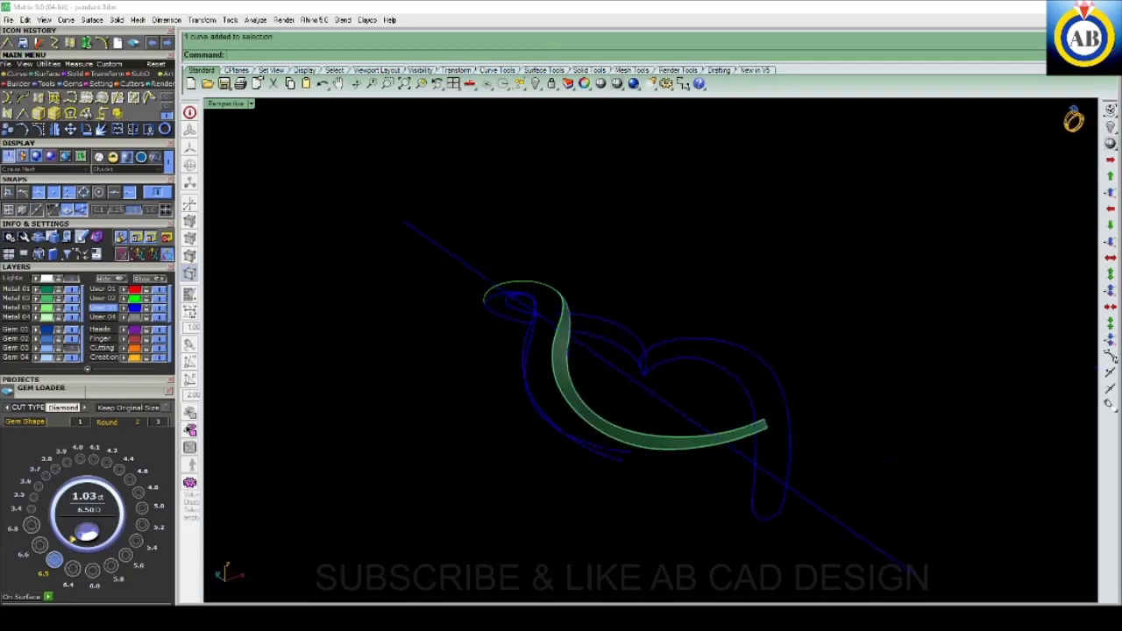
{"action": "key", "text": "Down"}
{"action": "key", "text": "Down"}
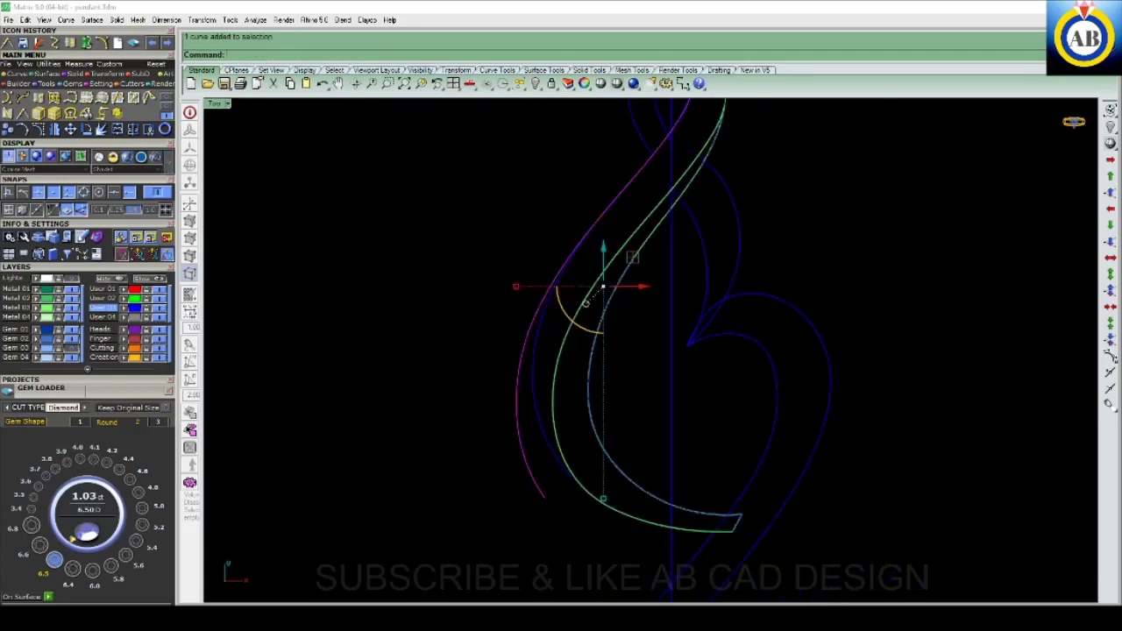
- Rebuild the selected curve to 10 points at degree 3 and turn on its control points
{"action": "scroll", "coordinate": [491, 583], "scroll_direction": "down", "scroll_amount": 1}
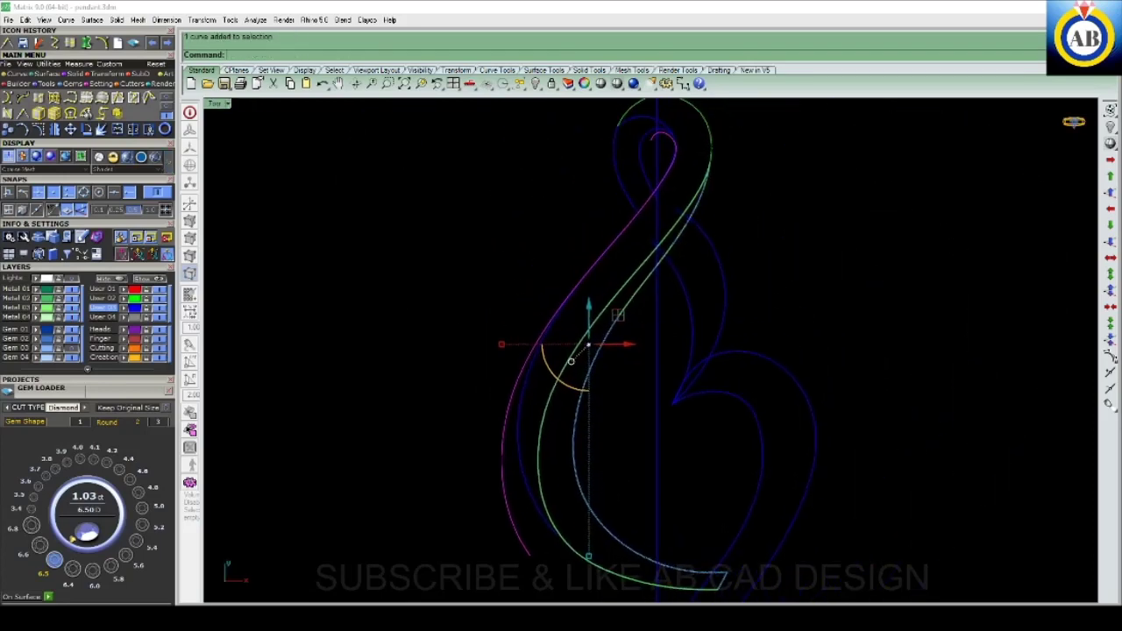
{"action": "scroll", "coordinate": [490, 583], "scroll_direction": "down", "scroll_amount": 1}
{"action": "key", "text": "Return"}
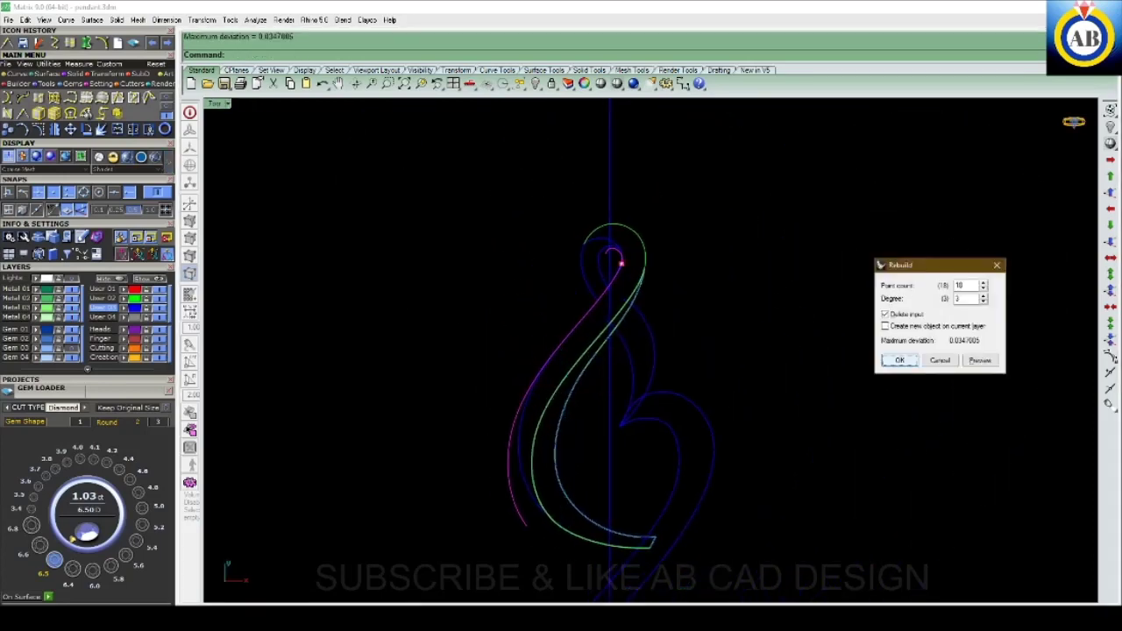
{"action": "scroll", "coordinate": [584, 242], "scroll_direction": "up", "scroll_amount": 5}
{"action": "left_click", "coordinate": [899, 360]}
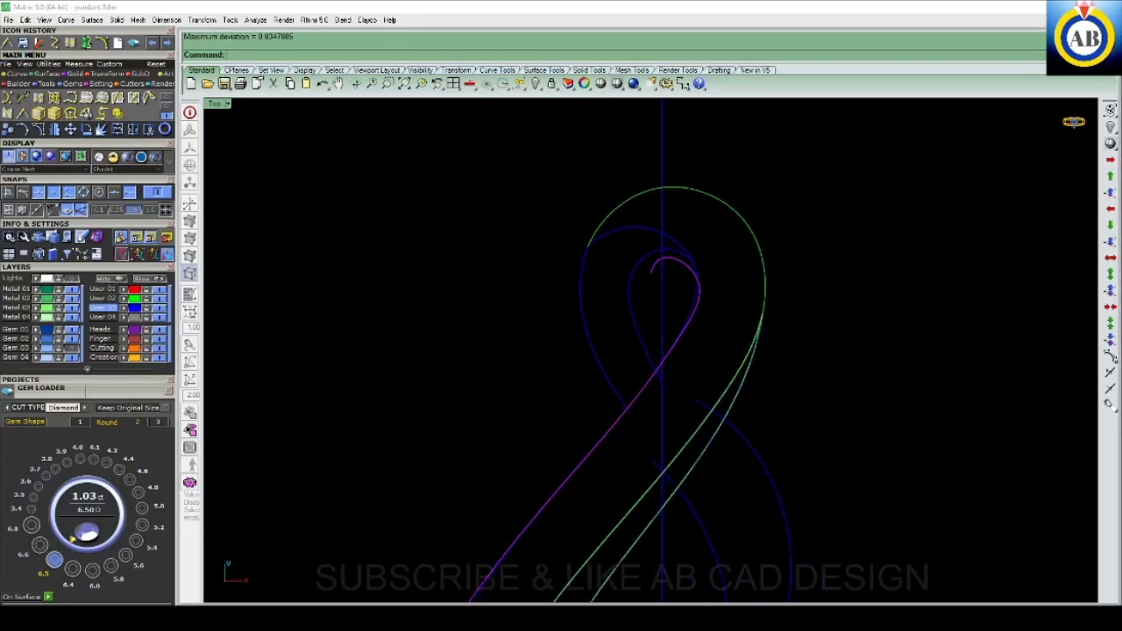
{"action": "scroll", "coordinate": [629, 308], "scroll_direction": "down", "scroll_amount": 3}
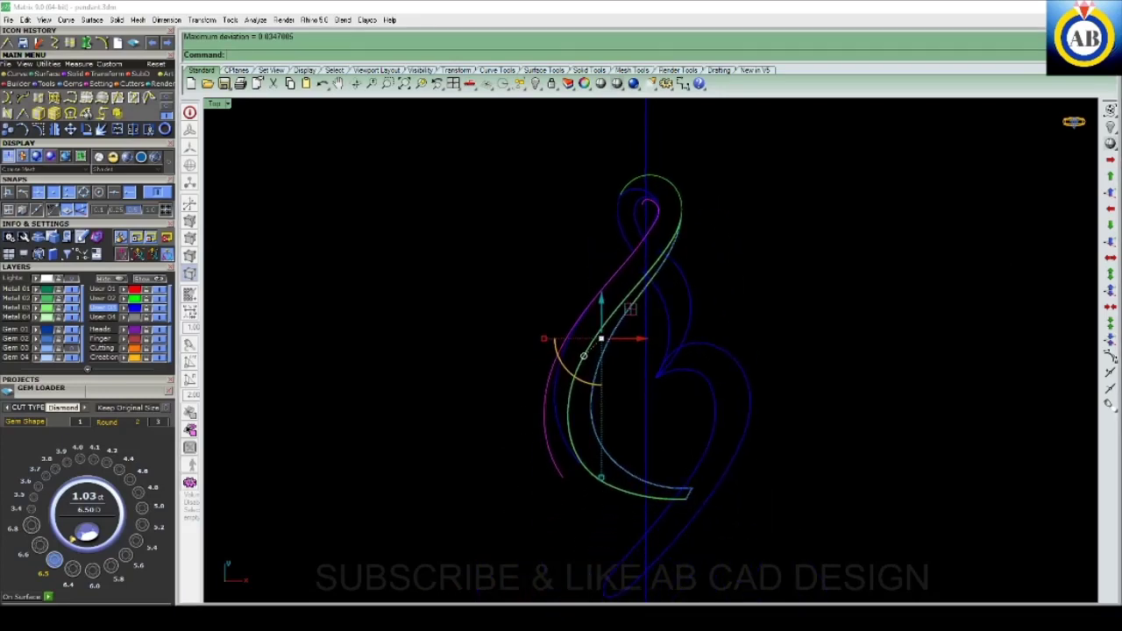
{"action": "key", "text": "F10"}
{"action": "scroll", "coordinate": [589, 443], "scroll_direction": "up", "scroll_amount": 3}
{"action": "scroll", "coordinate": [588, 443], "scroll_direction": "down", "scroll_amount": 3}
- Rotate the five lower control points of the outer curve inward twice, pivoting on the curve
{"action": "scroll", "coordinate": [589, 442], "scroll_direction": "up", "scroll_amount": 2}
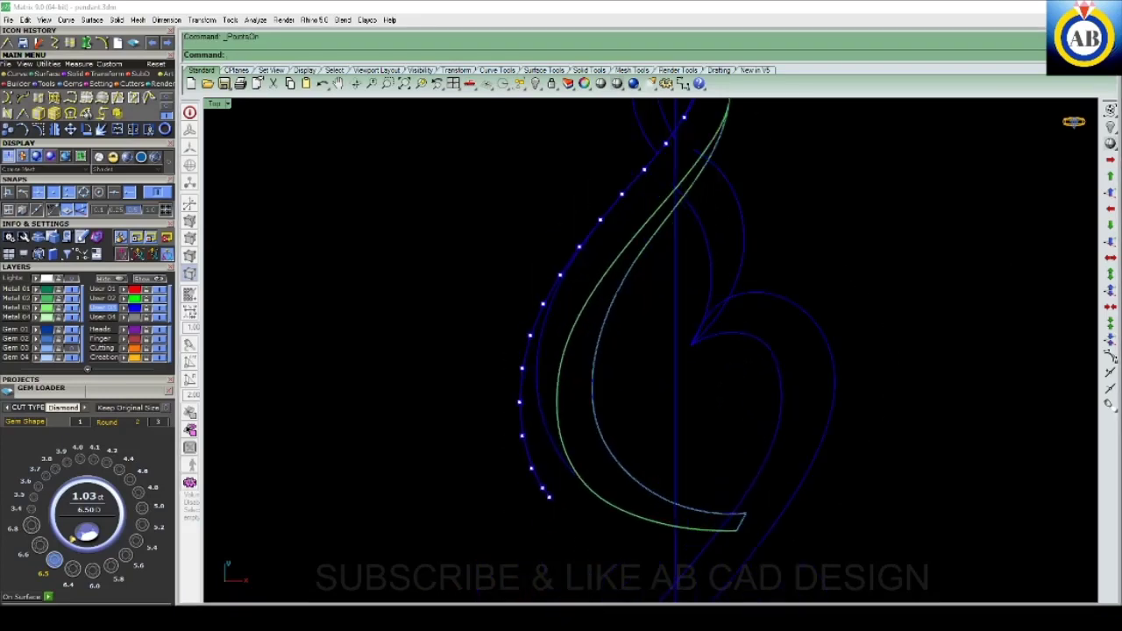
{"action": "left_click_drag", "start_coordinate": [478, 548], "coordinate": [596, 261]}
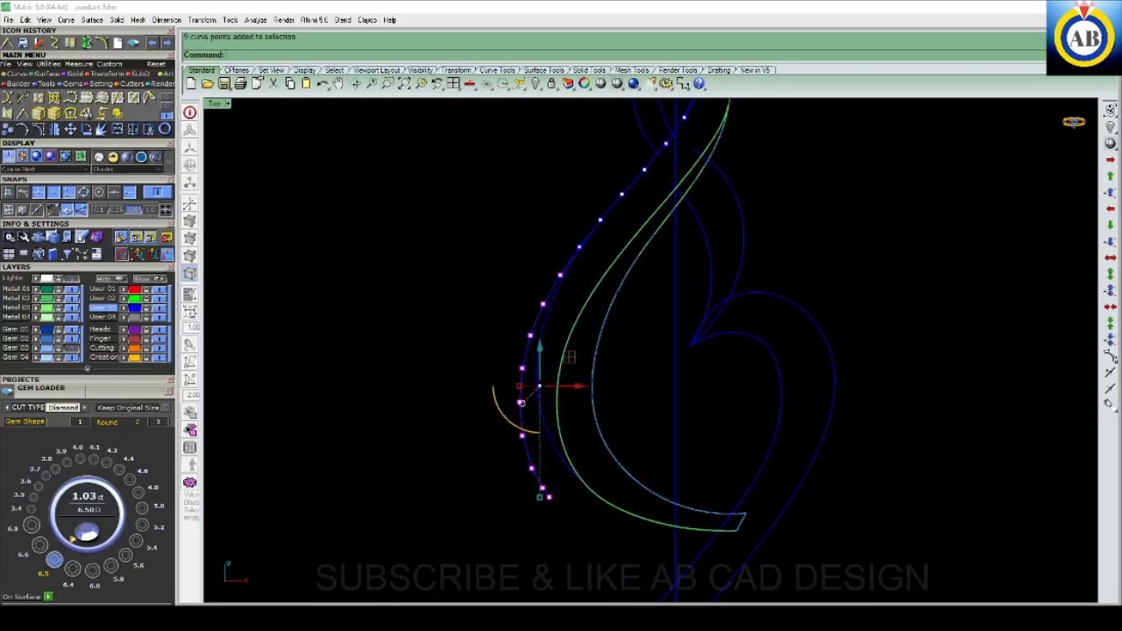
{"action": "type", "text": "Rotate"}
{"action": "key", "text": "Return"}
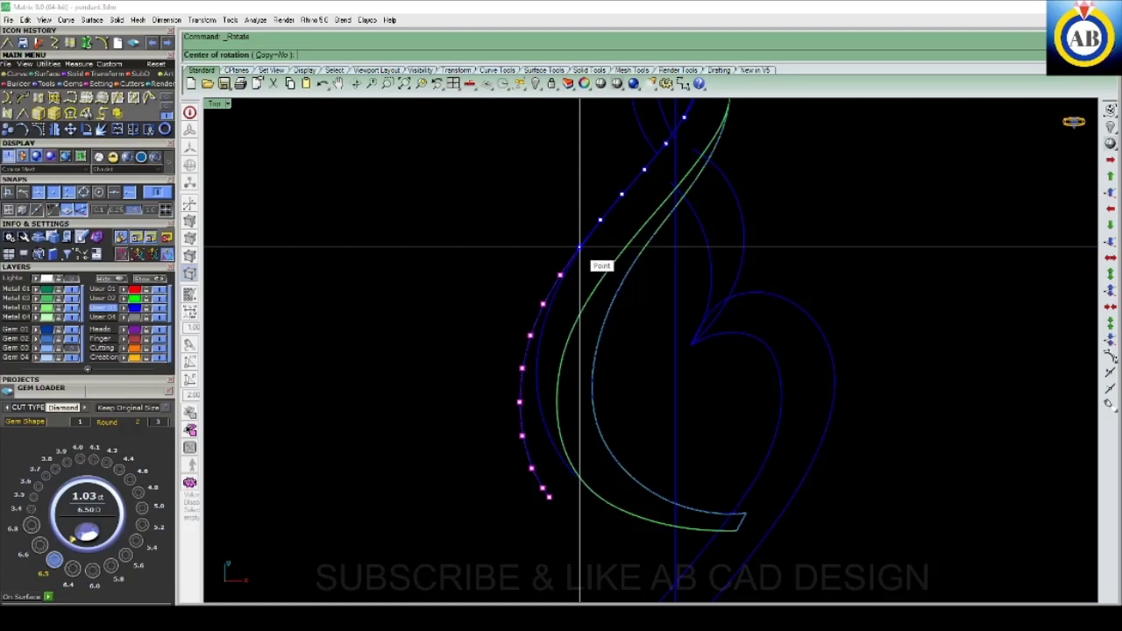
{"action": "left_click", "coordinate": [579, 248]}
{"action": "left_click", "coordinate": [344, 249]}
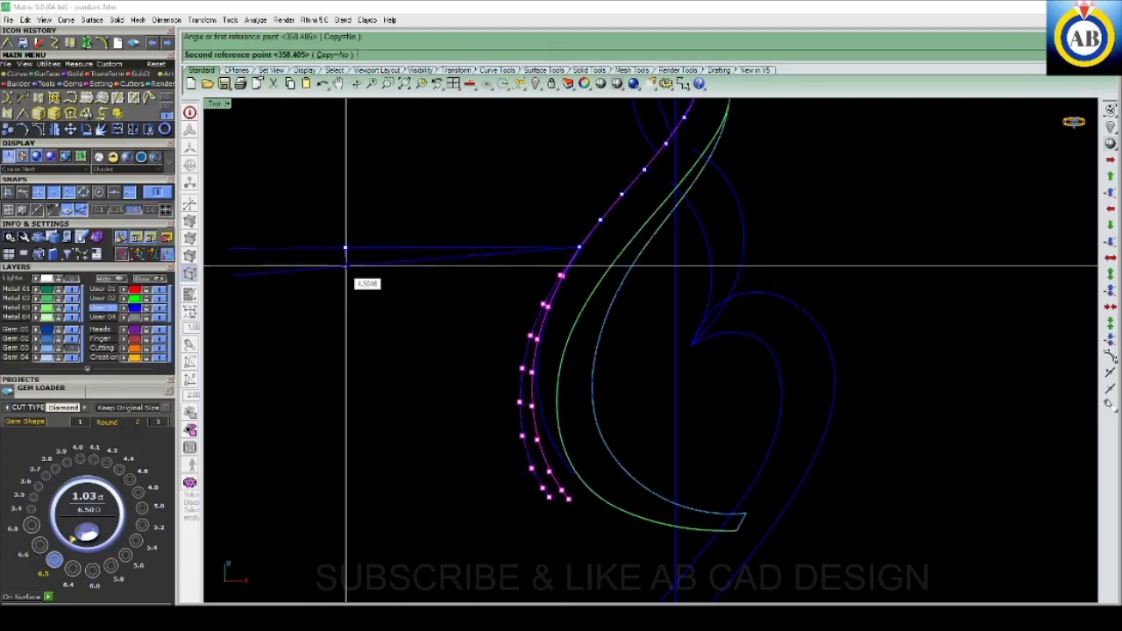
{"action": "left_click", "coordinate": [345, 264]}
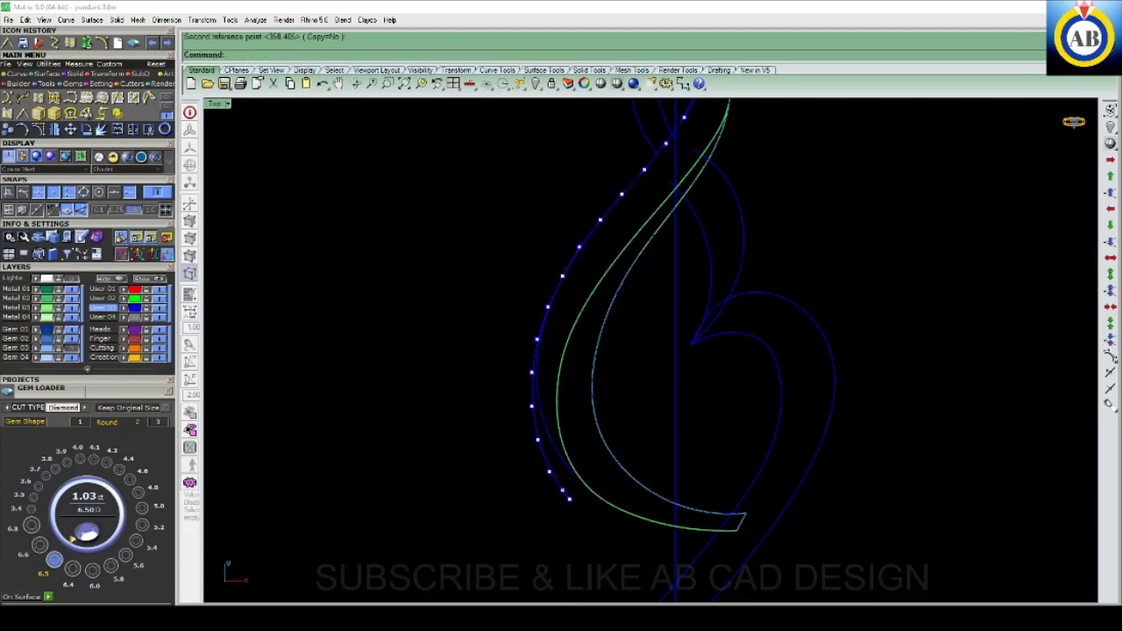
{"action": "left_click_drag", "start_coordinate": [475, 572], "coordinate": [635, 359]}
{"action": "type", "text": "R"}
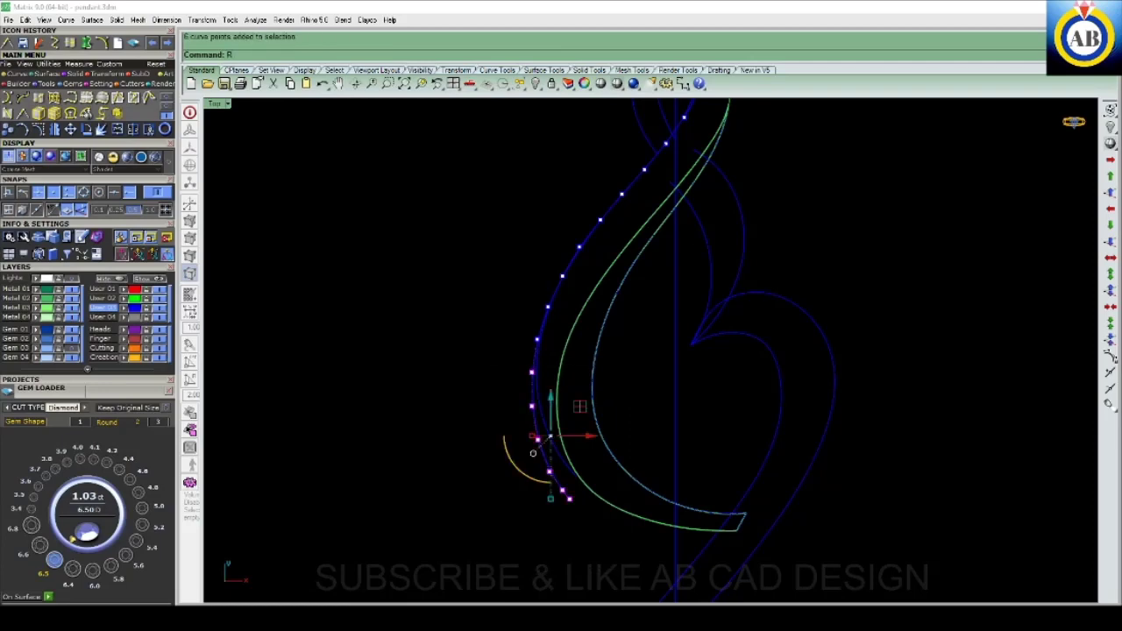
{"action": "key", "text": "Return"}
{"action": "scroll", "coordinate": [526, 375], "scroll_direction": "up", "scroll_amount": 3}
{"action": "scroll", "coordinate": [533, 365], "scroll_direction": "up", "scroll_amount": 2}
{"action": "left_click", "coordinate": [545, 322]}
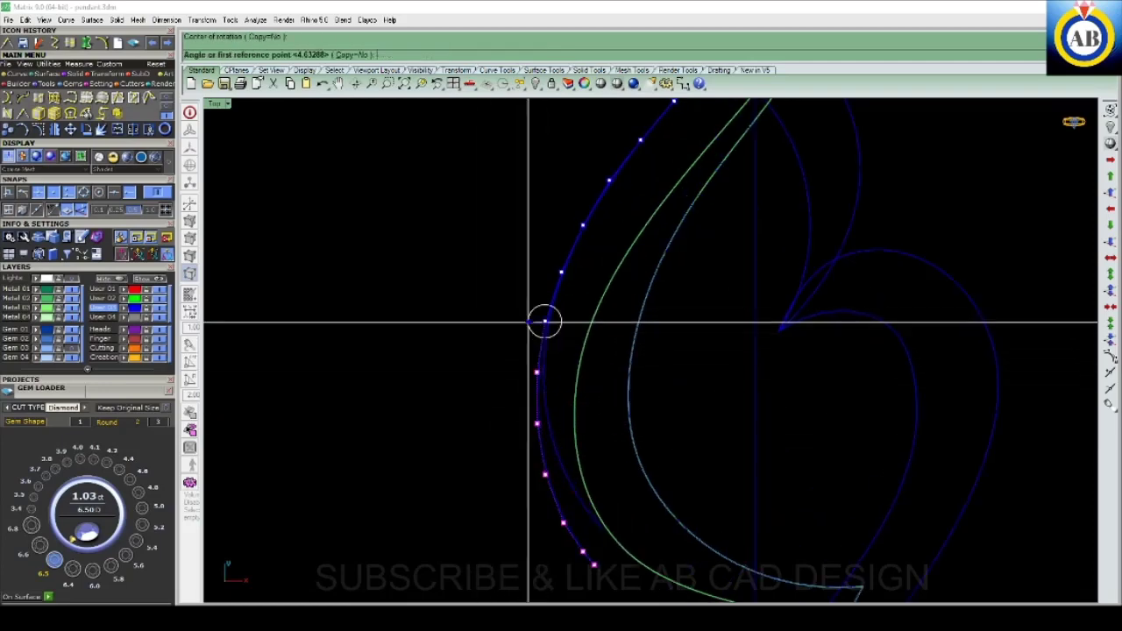
{"action": "left_click", "coordinate": [363, 345]}
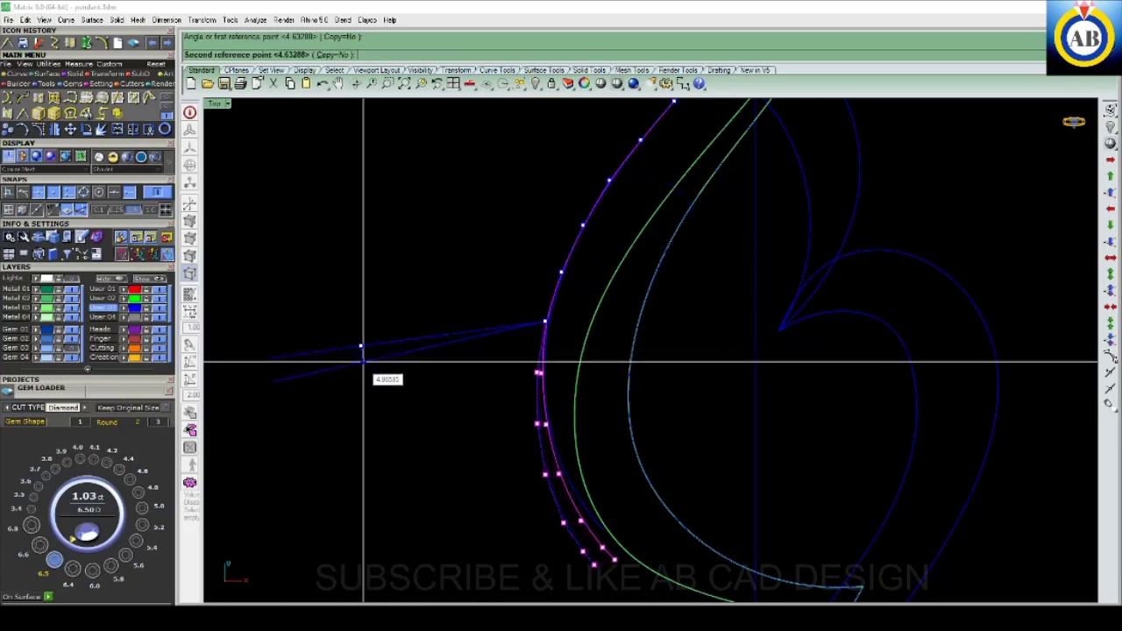
{"action": "left_click", "coordinate": [363, 360]}
- Rotate the four lowest points, then the tail points, slightly further inward along the green curve
{"action": "right_click_drag", "start_coordinate": [369, 438], "coordinate": [368, 345]}
{"action": "left_click_drag", "start_coordinate": [514, 553], "coordinate": [668, 361]}
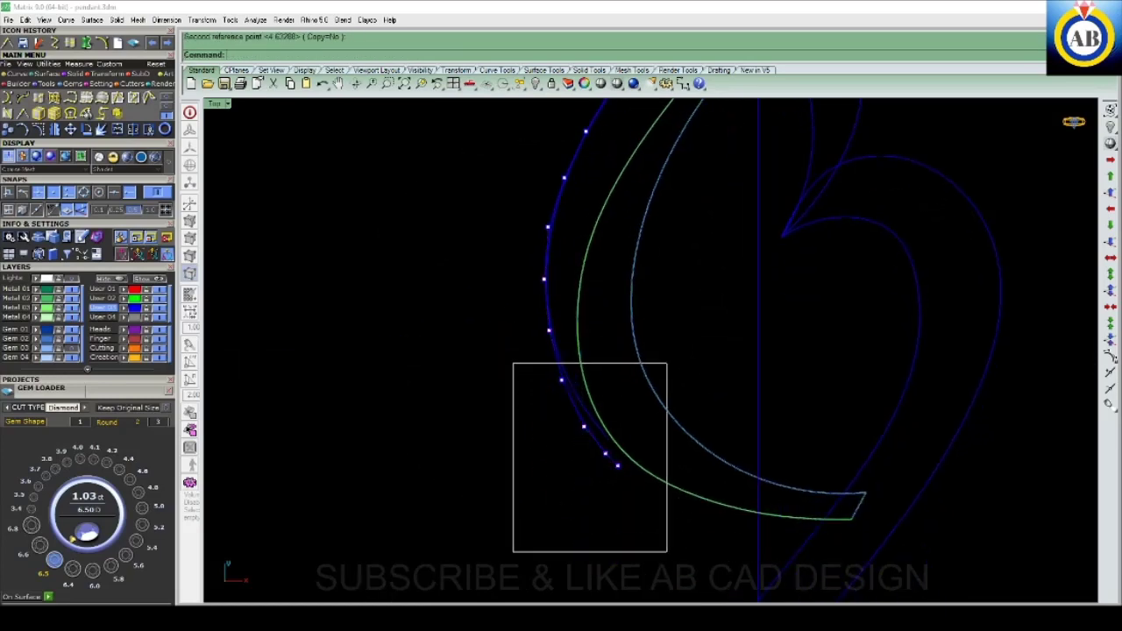
{"action": "key", "text": "Return"}
{"action": "left_click", "coordinate": [549, 333]}
{"action": "left_click", "coordinate": [333, 344]}
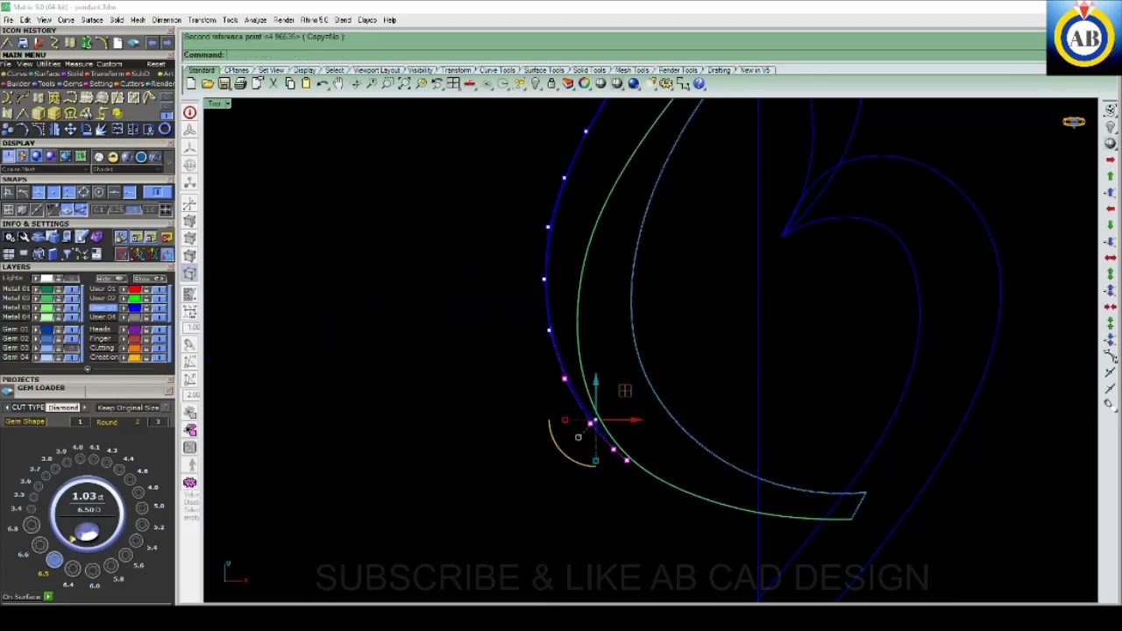
{"action": "left_click", "coordinate": [551, 426]}
{"action": "scroll", "coordinate": [631, 456], "scroll_direction": "up", "scroll_amount": 3}
{"action": "left_click_drag", "start_coordinate": [512, 535], "coordinate": [675, 339]}
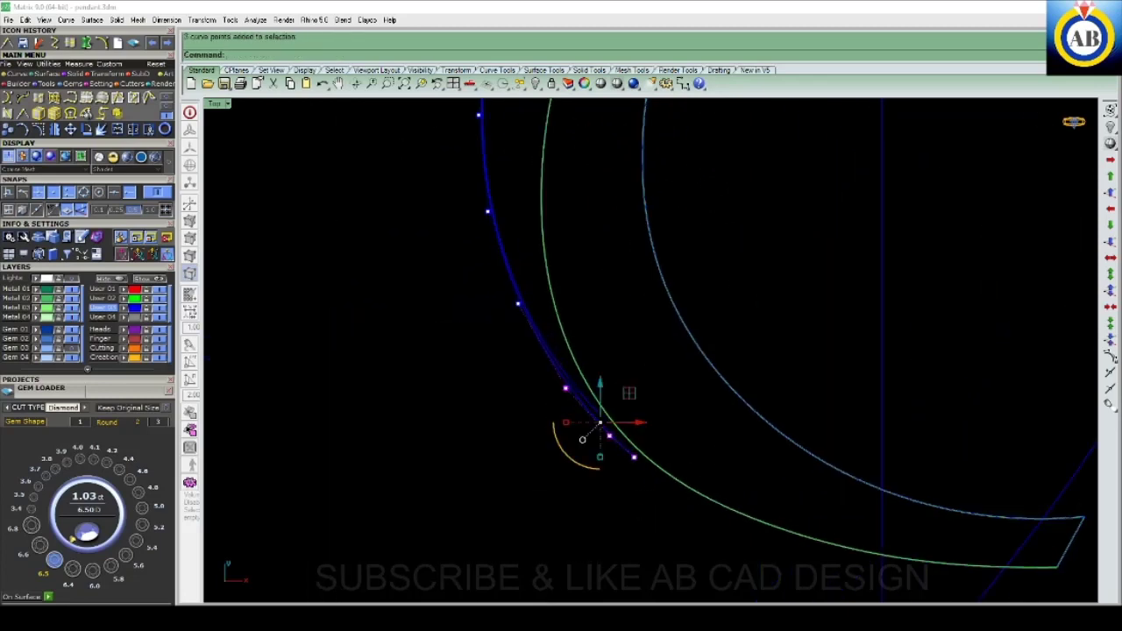
{"action": "key", "text": "Return"}
{"action": "left_click", "coordinate": [517, 305]}
{"action": "left_click", "coordinate": [317, 359]}
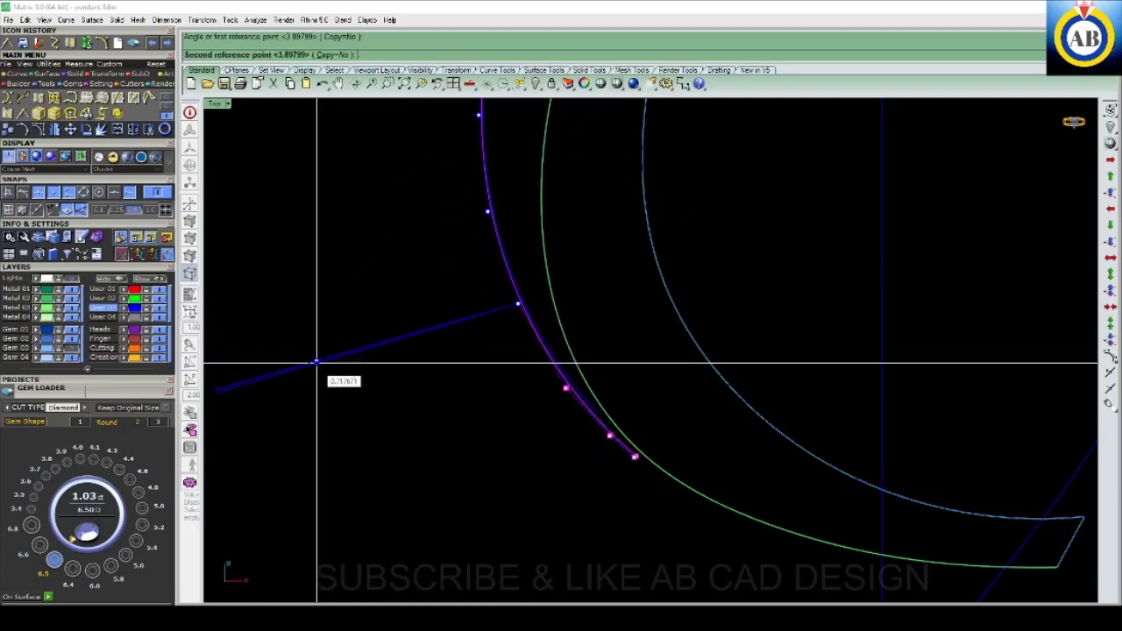
{"action": "left_click", "coordinate": [318, 370]}
{"action": "scroll", "coordinate": [588, 436], "scroll_direction": "down", "scroll_amount": 2}
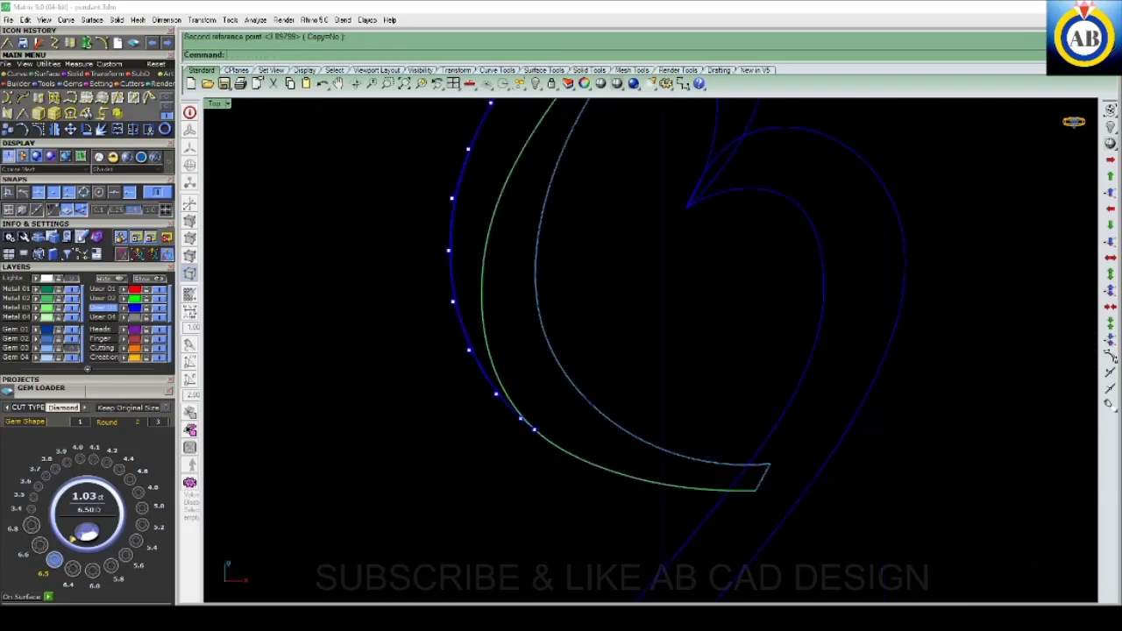
{"action": "scroll", "coordinate": [587, 436], "scroll_direction": "down", "scroll_amount": 2}
{"action": "scroll", "coordinate": [588, 436], "scroll_direction": "down", "scroll_amount": 2}
- Move one control point of the upper loop onto the intersection at its left
{"action": "scroll", "coordinate": [583, 435], "scroll_direction": "up", "scroll_amount": 2}
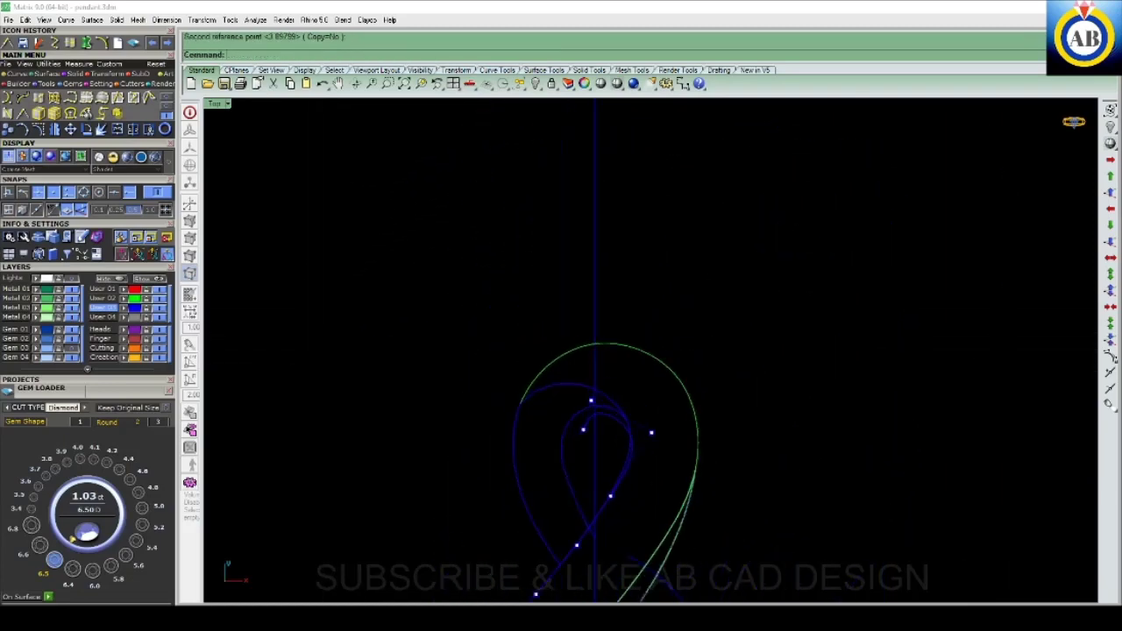
{"action": "scroll", "coordinate": [583, 435], "scroll_direction": "up", "scroll_amount": 2}
{"action": "scroll", "coordinate": [583, 436], "scroll_direction": "up", "scroll_amount": 1}
{"action": "left_click", "coordinate": [596, 422]}
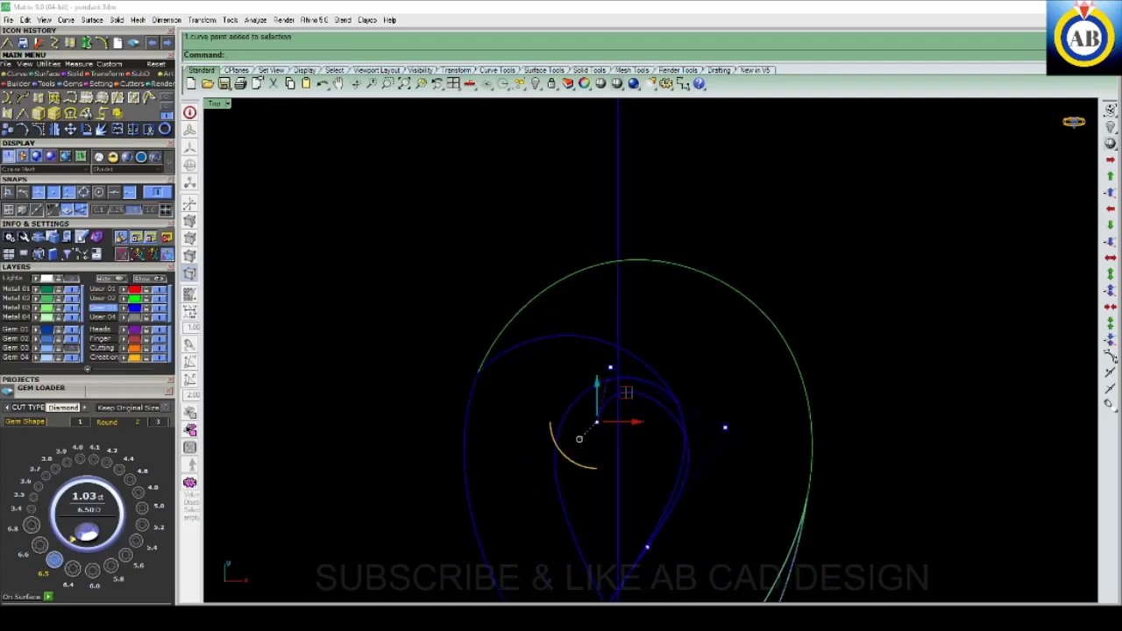
{"action": "type", "text": "m"}
{"action": "key", "text": "Return"}
{"action": "left_click", "coordinate": [596, 421]}
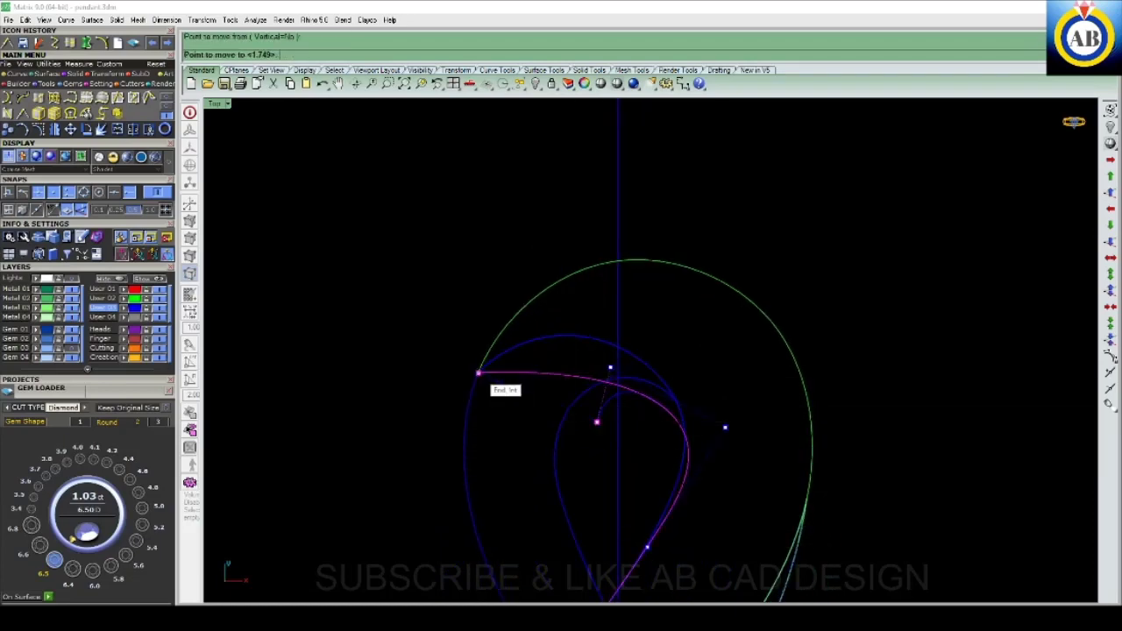
{"action": "left_click", "coordinate": [477, 373]}
- Pull the loop's next point up-left and nudge its lower-right point up and right
{"action": "left_click", "coordinate": [610, 368]}
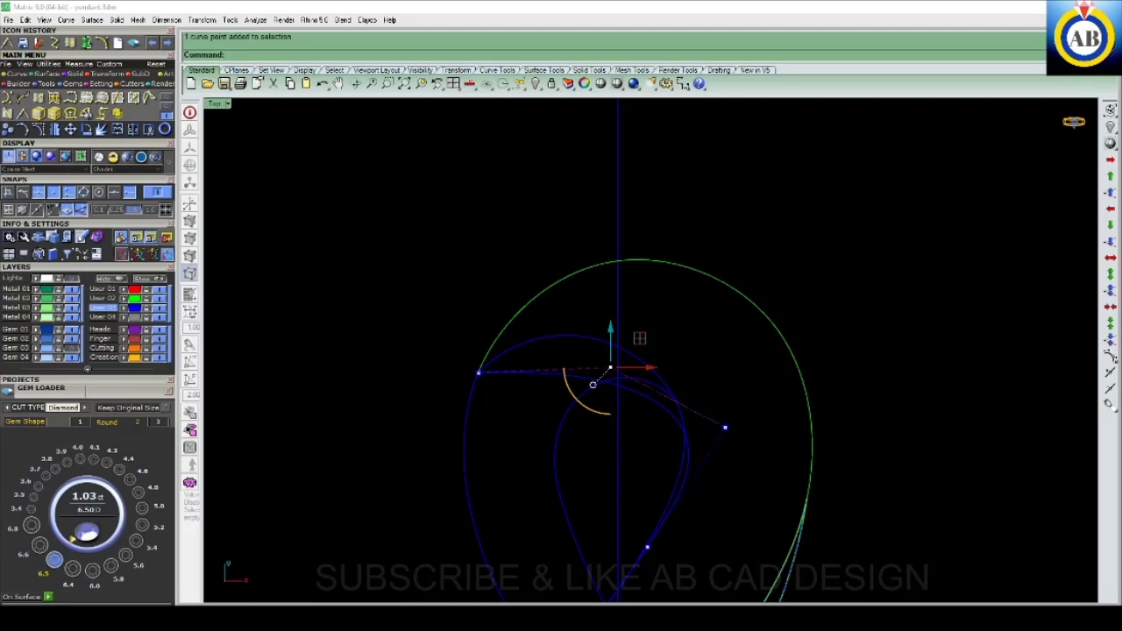
{"action": "left_click_drag", "start_coordinate": [640, 338], "coordinate": [589, 267]}
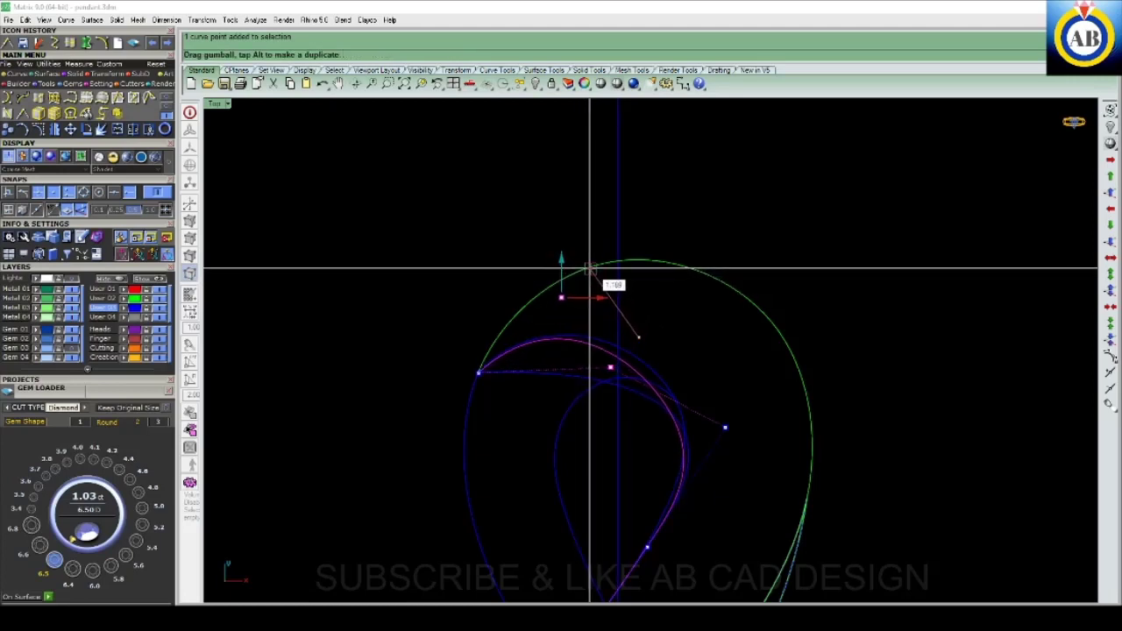
{"action": "left_click_drag", "start_coordinate": [590, 267], "coordinate": [605, 263]}
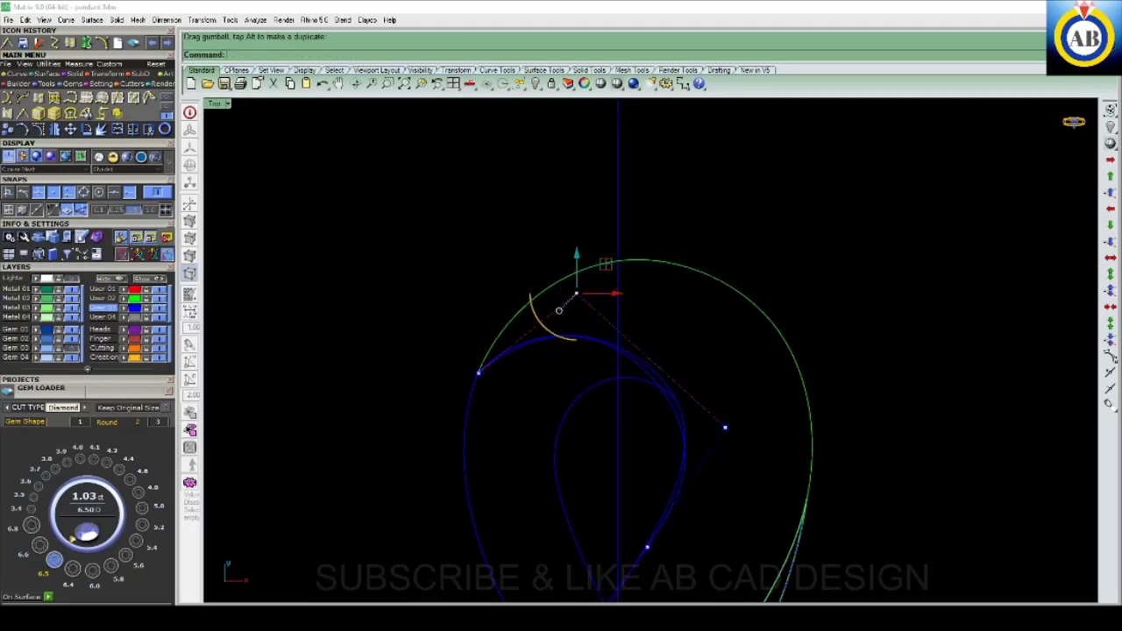
{"action": "left_click", "coordinate": [725, 427]}
{"action": "left_click_drag", "start_coordinate": [754, 399], "coordinate": [756, 392]}
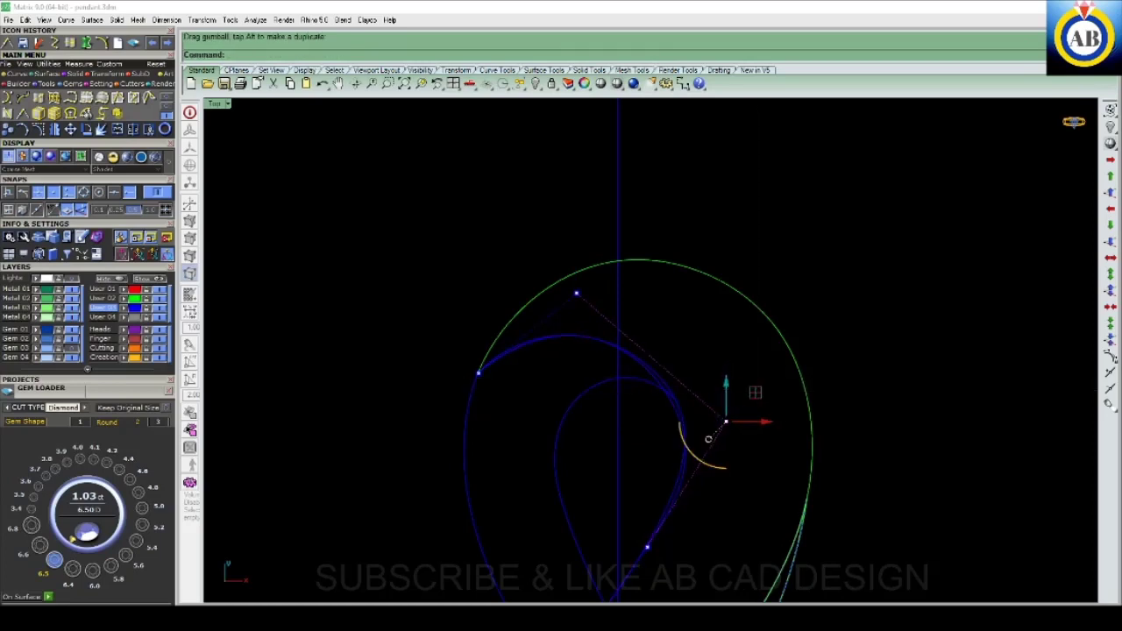
{"action": "left_click_drag", "start_coordinate": [756, 392], "coordinate": [759, 389]}
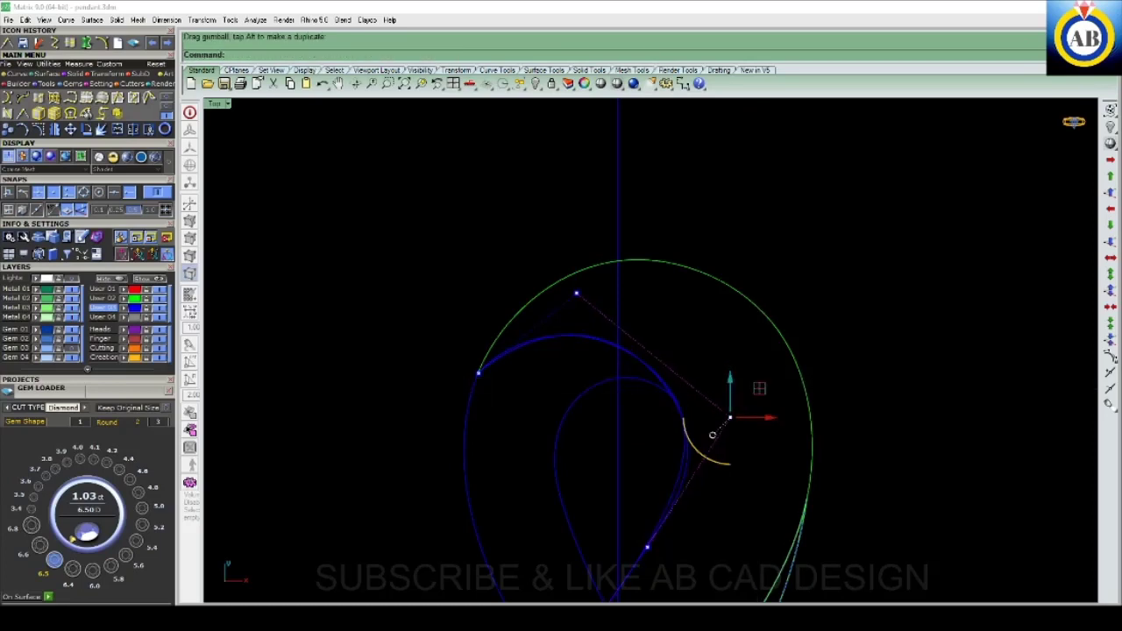
{"action": "key", "text": "Escape"}
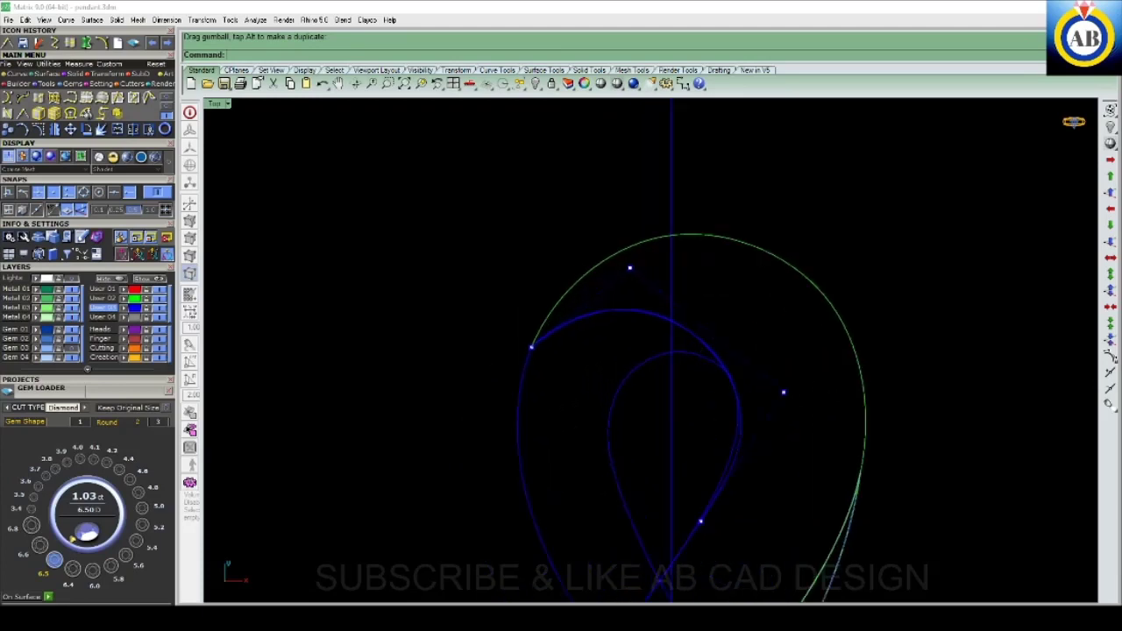
- Adjust the loop's upper point and the inner curl's control points to refine the curl
{"action": "left_click", "coordinate": [630, 267]}
{"action": "left_click_drag", "start_coordinate": [629, 268], "coordinate": [649, 236]}
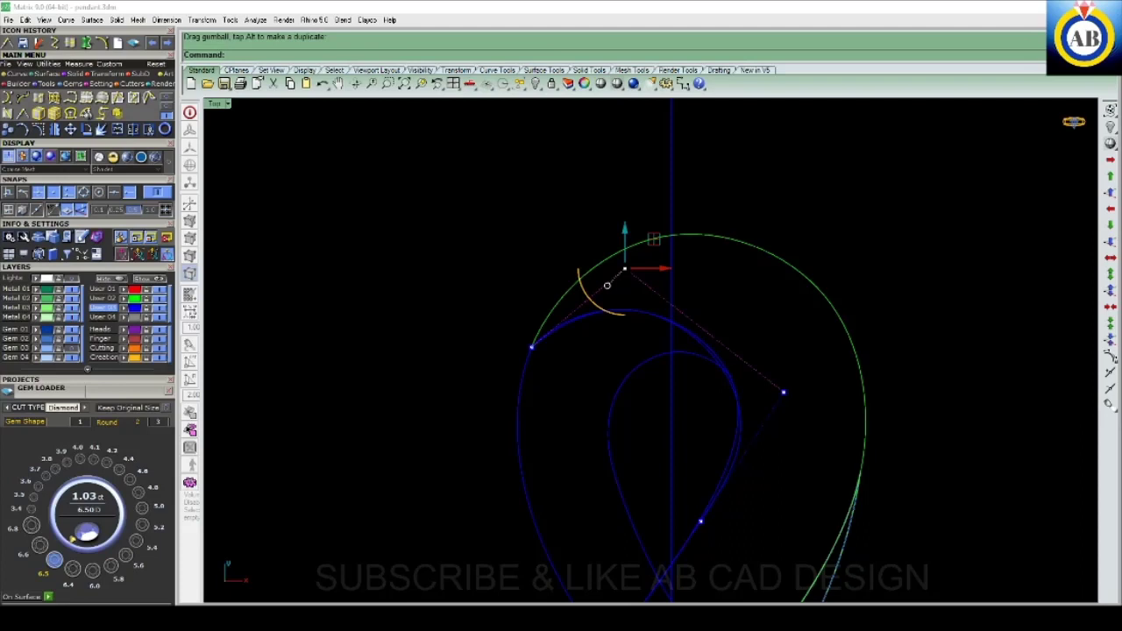
{"action": "scroll", "coordinate": [648, 351], "scroll_direction": "up", "scroll_amount": 3}
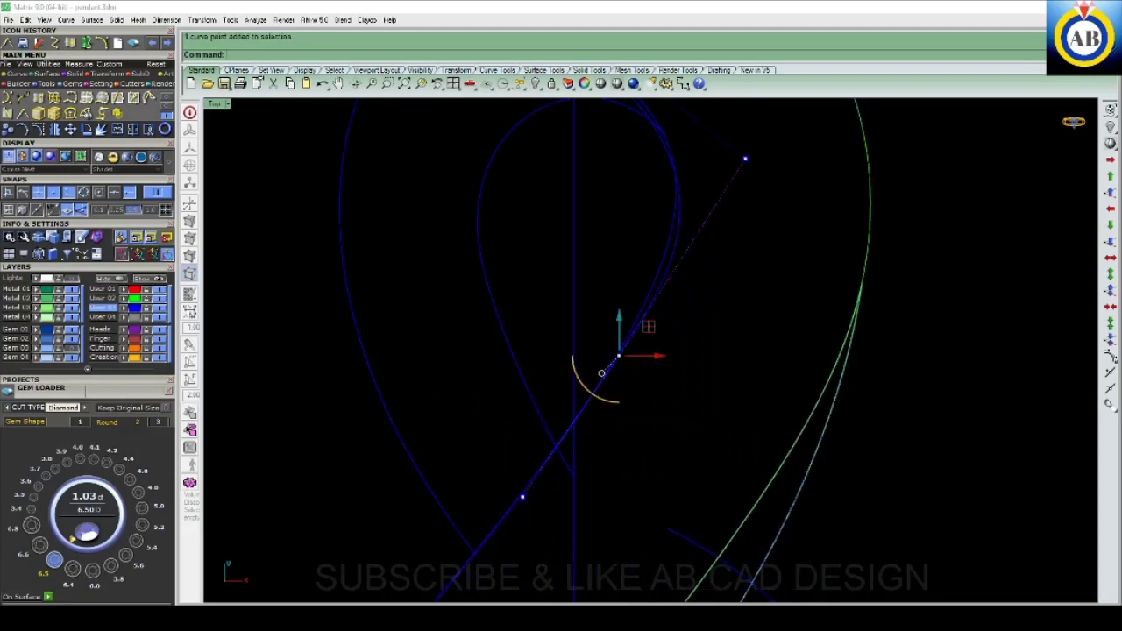
{"action": "mouse_move", "coordinate": [601, 372]}
{"action": "left_mouse_down"}
{"action": "mouse_move", "coordinate": [636, 351]}
{"action": "mouse_move", "coordinate": [601, 379]}
{"action": "left_mouse_up"}
{"action": "right_click_drag", "start_coordinate": [584, 397], "coordinate": [601, 599]}
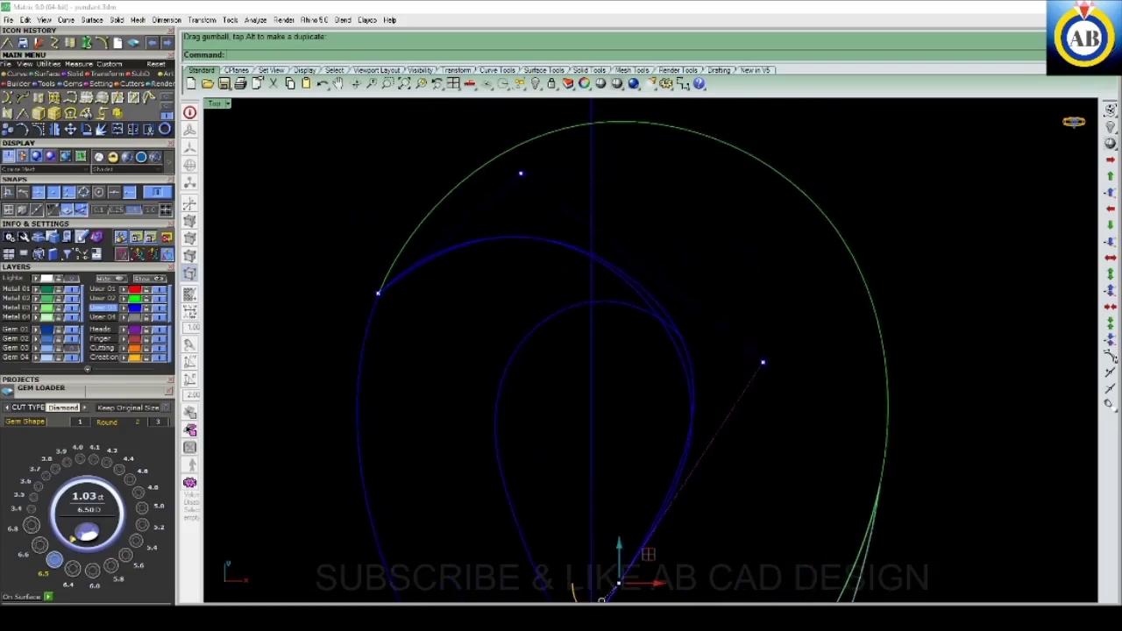
{"action": "mouse_move", "coordinate": [746, 379]}
{"action": "left_mouse_down"}
{"action": "mouse_move", "coordinate": [791, 306]}
{"action": "mouse_move", "coordinate": [745, 354]}
{"action": "left_mouse_up"}
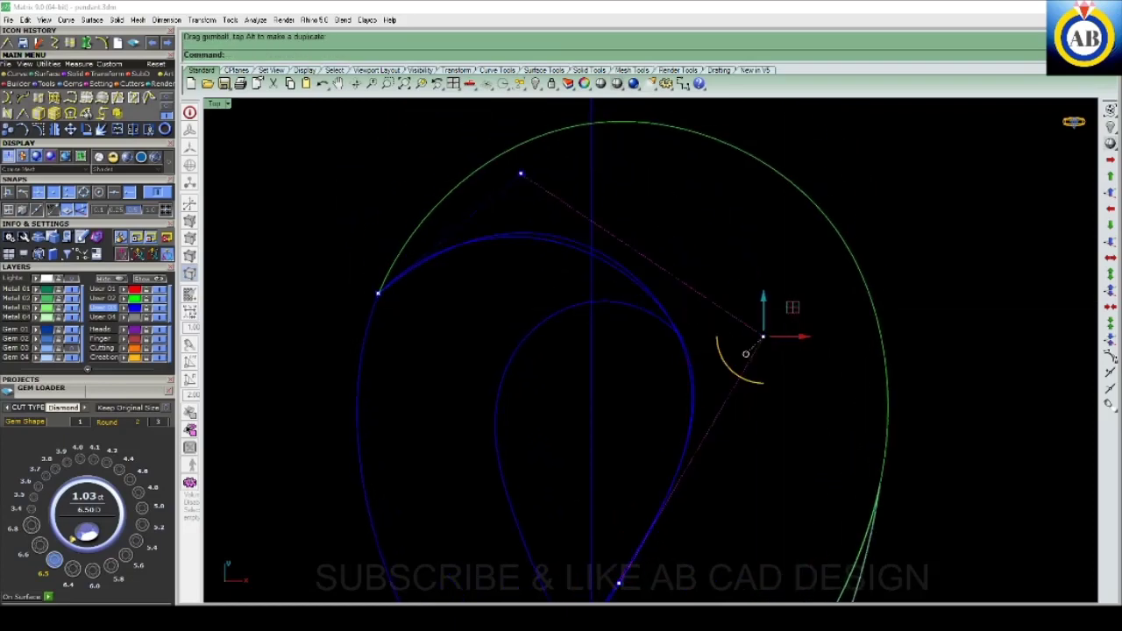
{"action": "right_click_drag", "start_coordinate": [745, 353], "coordinate": [758, 491]}
{"action": "left_click_drag", "start_coordinate": [533, 312], "coordinate": [523, 315]}
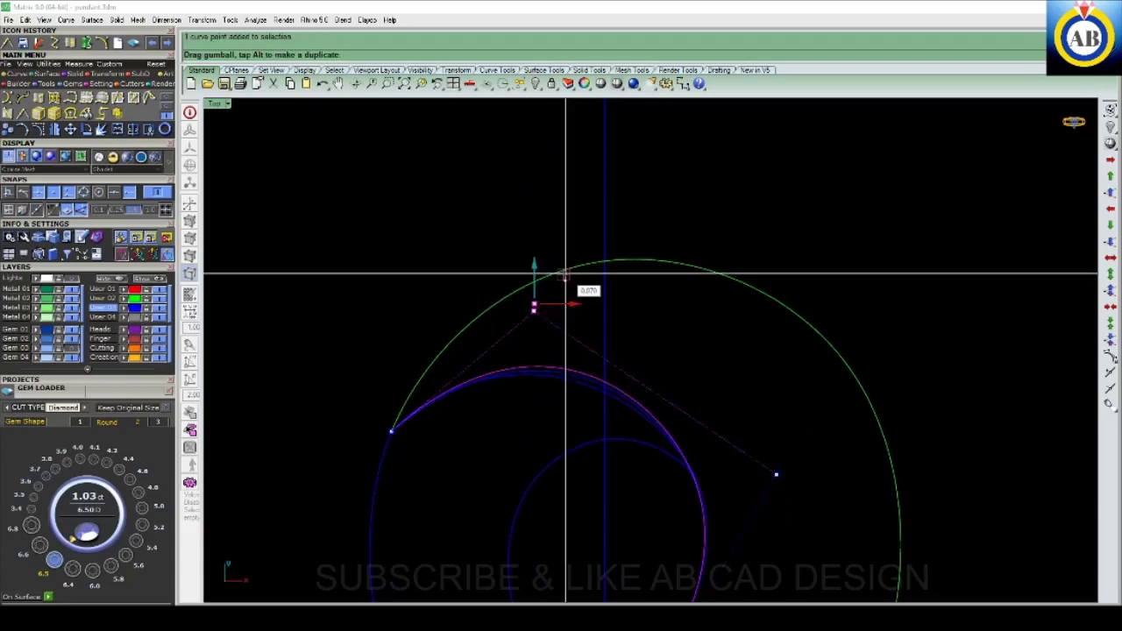
{"action": "scroll", "coordinate": [506, 332], "scroll_direction": "down", "scroll_amount": 3}
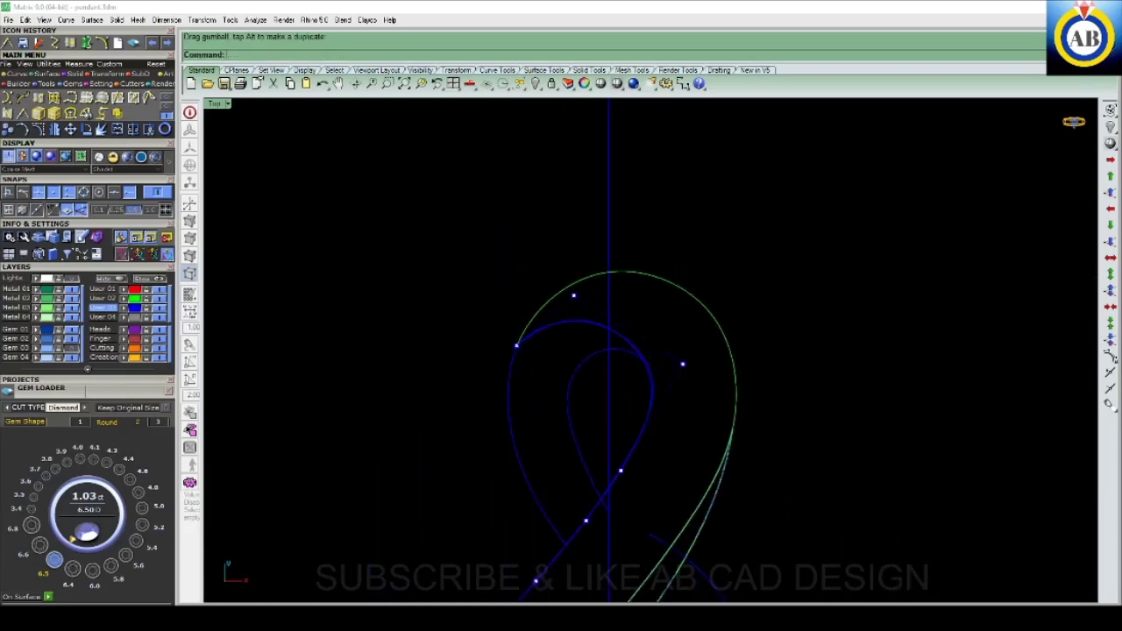
{"action": "scroll", "coordinate": [614, 351], "scroll_direction": "up", "scroll_amount": 1}
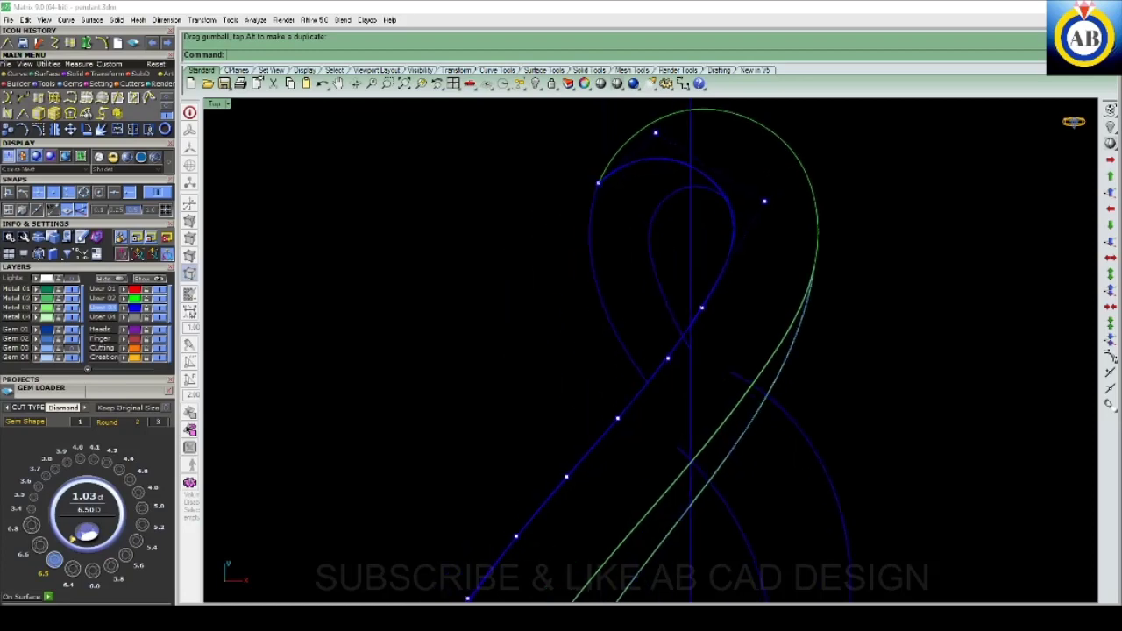
{"action": "scroll", "coordinate": [787, 207], "scroll_direction": "down", "scroll_amount": 4}
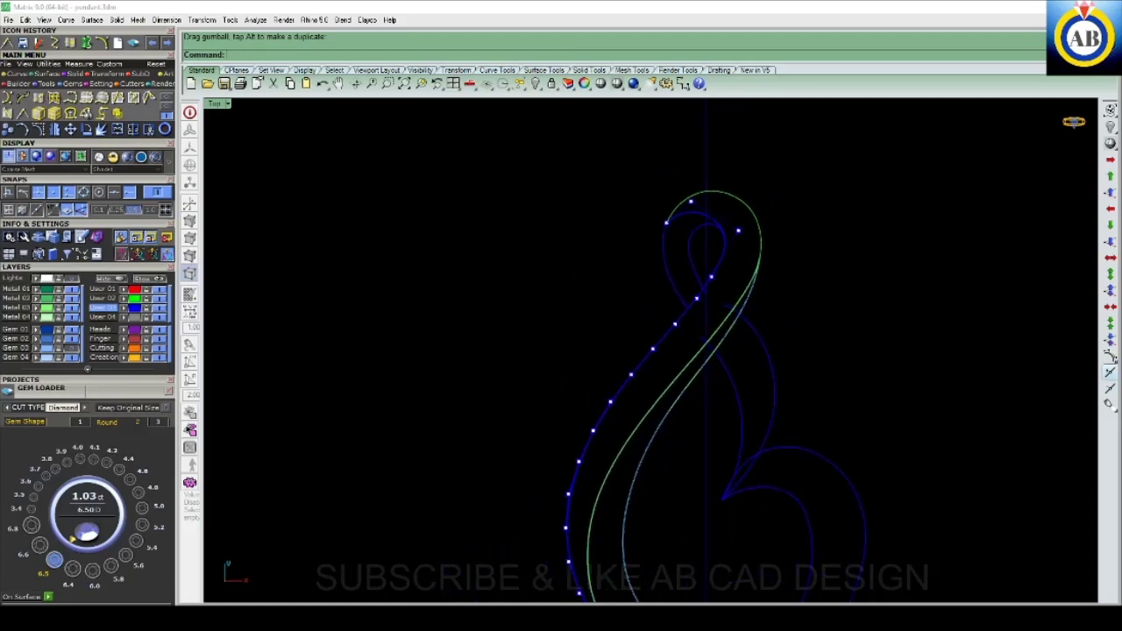
{"action": "scroll", "coordinate": [620, 245], "scroll_direction": "up", "scroll_amount": 3}
{"action": "scroll", "coordinate": [621, 245], "scroll_direction": "up", "scroll_amount": 3}
{"action": "scroll", "coordinate": [620, 245], "scroll_direction": "up", "scroll_amount": 3}
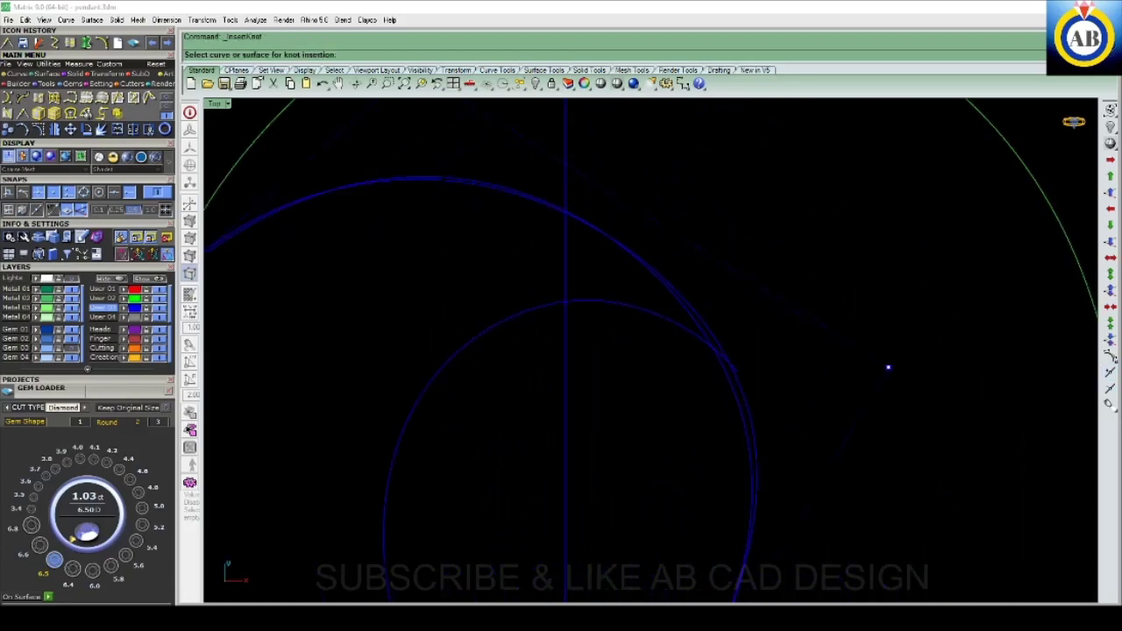
{"action": "scroll", "coordinate": [621, 245], "scroll_direction": "up", "scroll_amount": 2}
- Insert an extra knot into the inner hook curve
{"action": "left_click", "coordinate": [621, 245]}
{"action": "scroll", "coordinate": [621, 245], "scroll_direction": "down", "scroll_amount": 2}
{"action": "scroll", "coordinate": [684, 281], "scroll_direction": "down", "scroll_amount": 2}
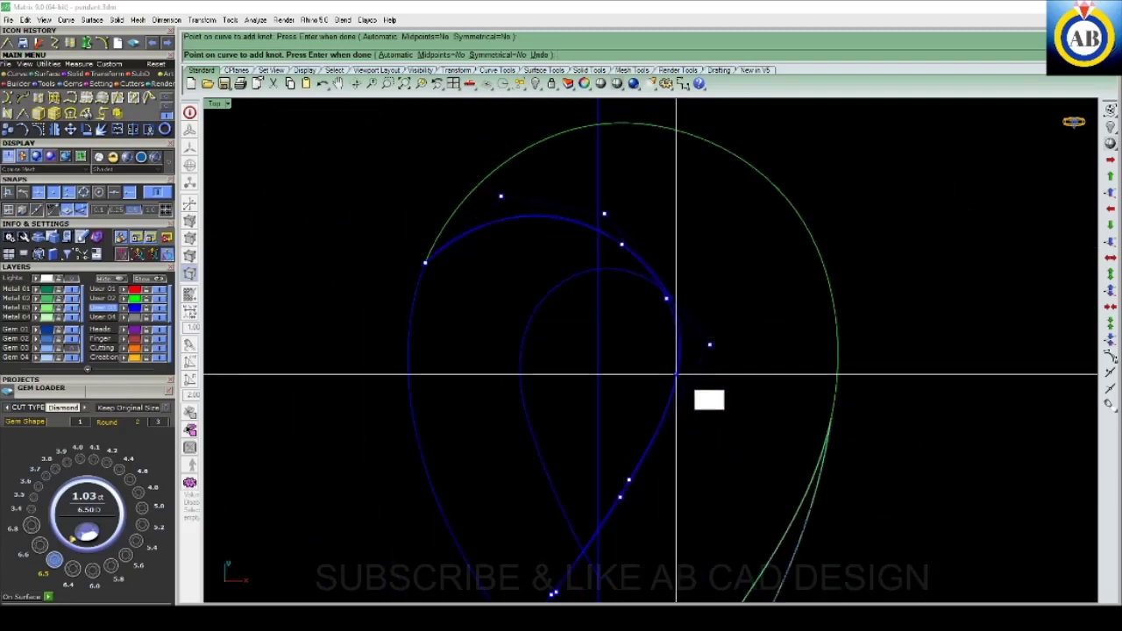
{"action": "scroll", "coordinate": [702, 321], "scroll_direction": "down", "scroll_amount": 3}
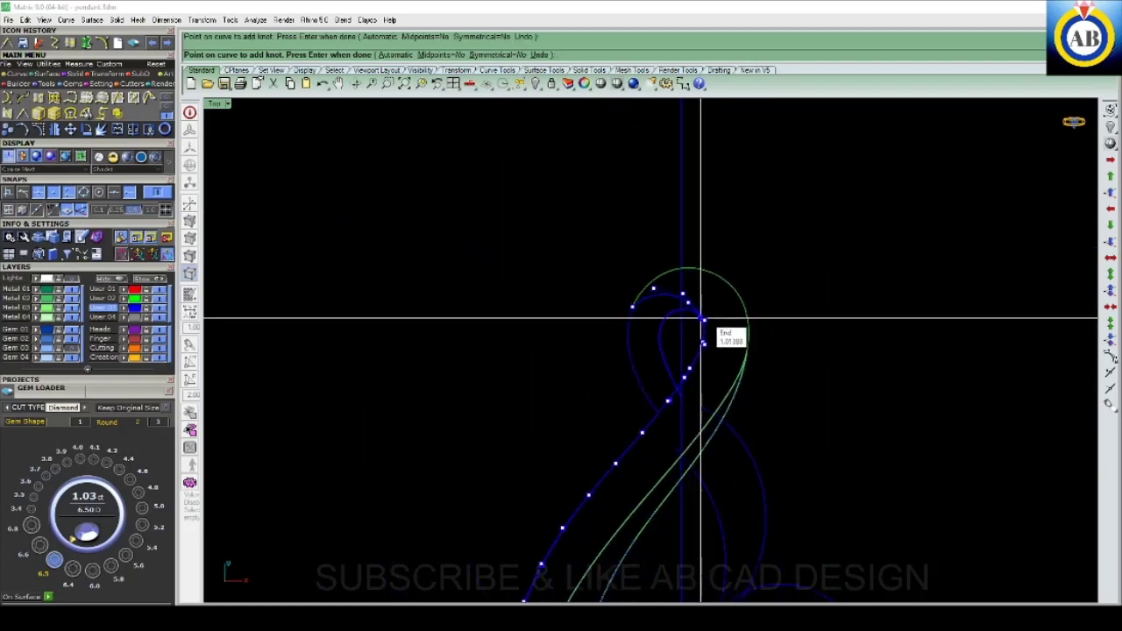
{"action": "scroll", "coordinate": [717, 158], "scroll_direction": "up", "scroll_amount": 2}
{"action": "scroll", "coordinate": [718, 158], "scroll_direction": "up", "scroll_amount": 2}
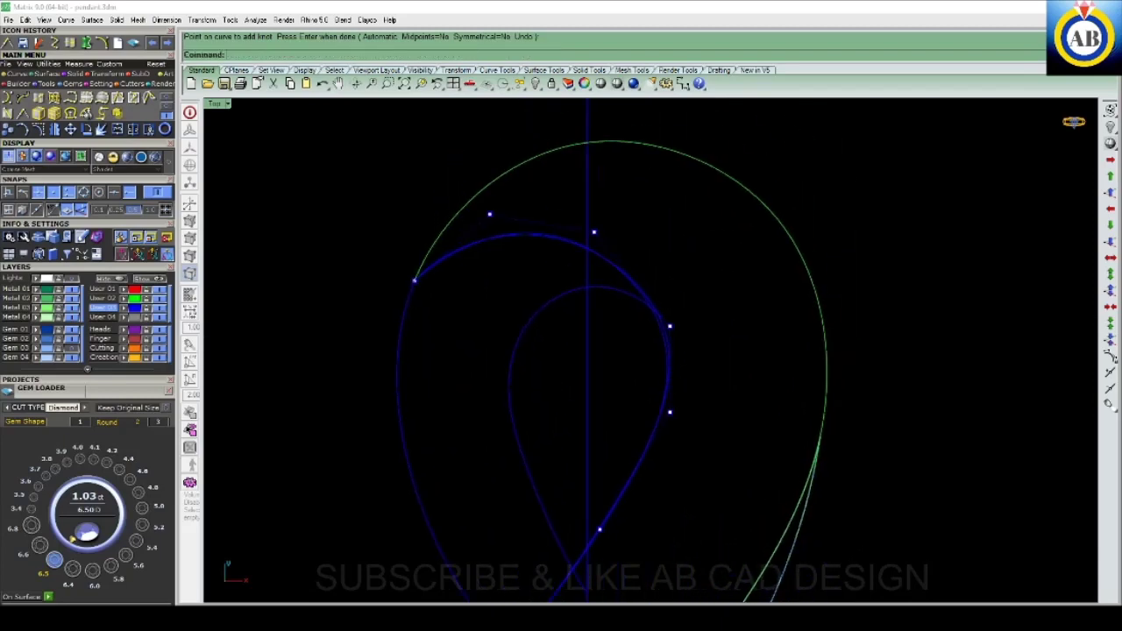
{"action": "scroll", "coordinate": [717, 158], "scroll_direction": "up", "scroll_amount": 1}
{"action": "scroll", "coordinate": [632, 372], "scroll_direction": "up", "scroll_amount": 2}
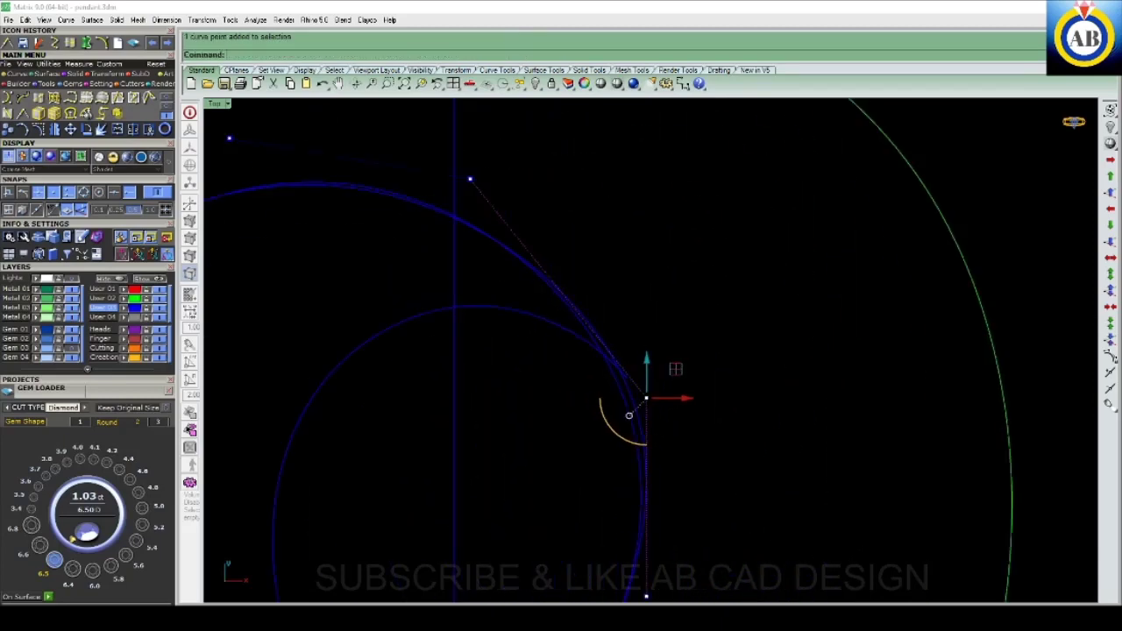
- Nudge the curl's control points, including its top point, so it hugs the green arc
{"action": "left_click_drag", "start_coordinate": [676, 369], "coordinate": [679, 359]}
{"action": "scroll", "coordinate": [681, 400], "scroll_direction": "down", "scroll_amount": 2}
{"action": "scroll", "coordinate": [706, 477], "scroll_direction": "down", "scroll_amount": 1}
{"action": "scroll", "coordinate": [572, 346], "scroll_direction": "up", "scroll_amount": 3}
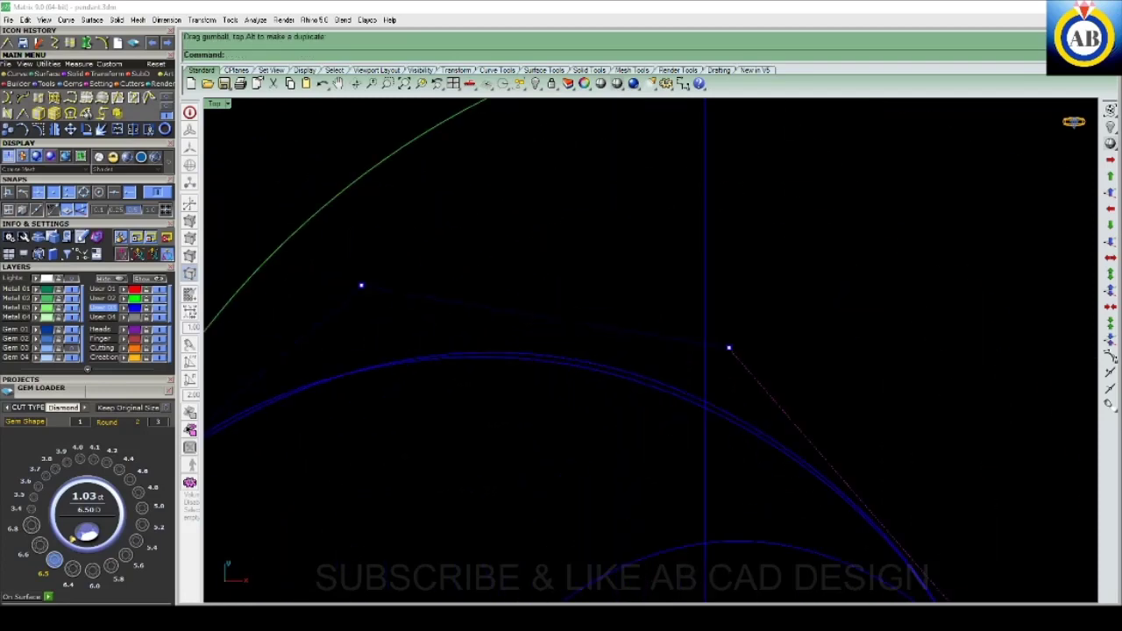
{"action": "left_click_drag", "start_coordinate": [711, 364], "coordinate": [759, 323]}
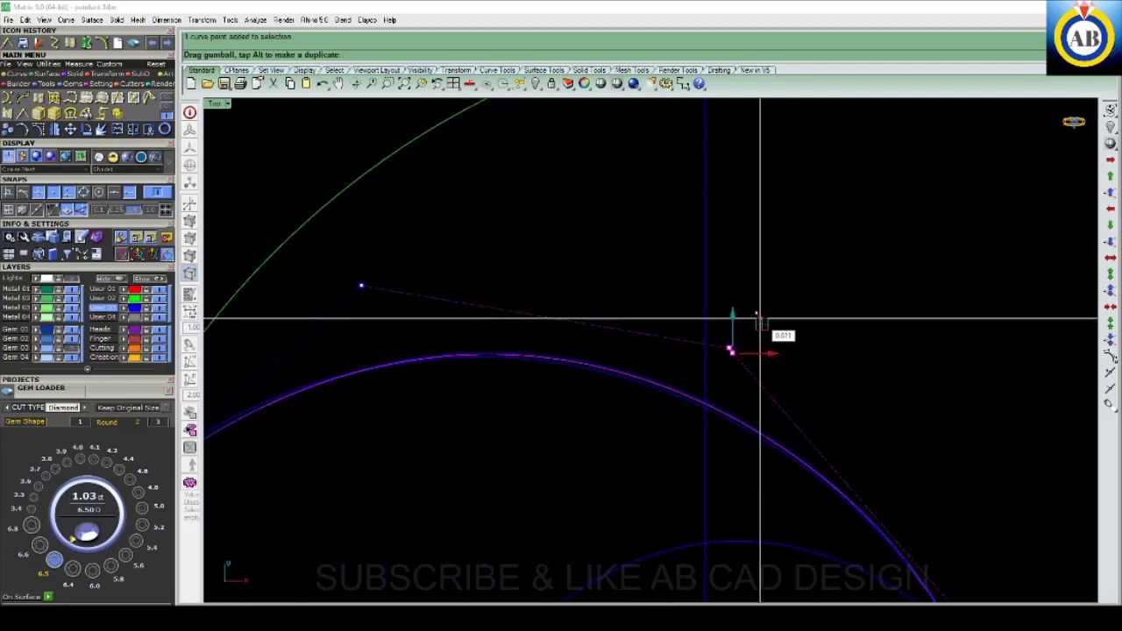
{"action": "scroll", "coordinate": [715, 375], "scroll_direction": "down", "scroll_amount": 2}
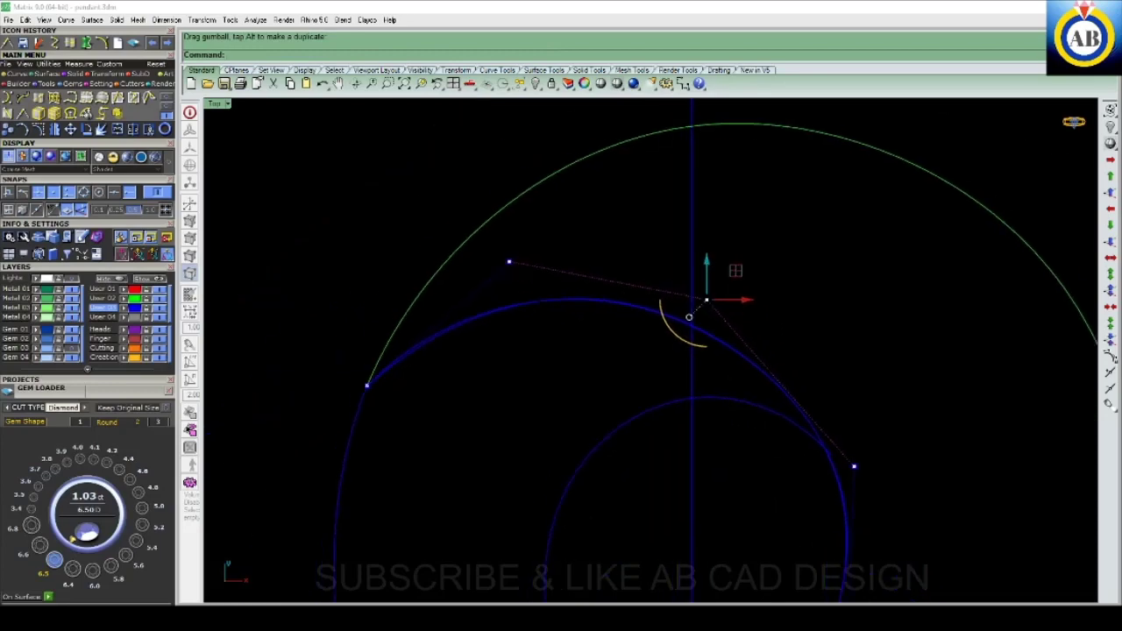
{"action": "scroll", "coordinate": [491, 278], "scroll_direction": "up", "scroll_amount": 3}
{"action": "mouse_move", "coordinate": [526, 251]}
{"action": "left_mouse_down"}
{"action": "mouse_move", "coordinate": [548, 261]}
{"action": "mouse_move", "coordinate": [517, 289]}
{"action": "left_mouse_up"}
{"action": "scroll", "coordinate": [512, 283], "scroll_direction": "down", "scroll_amount": 2}
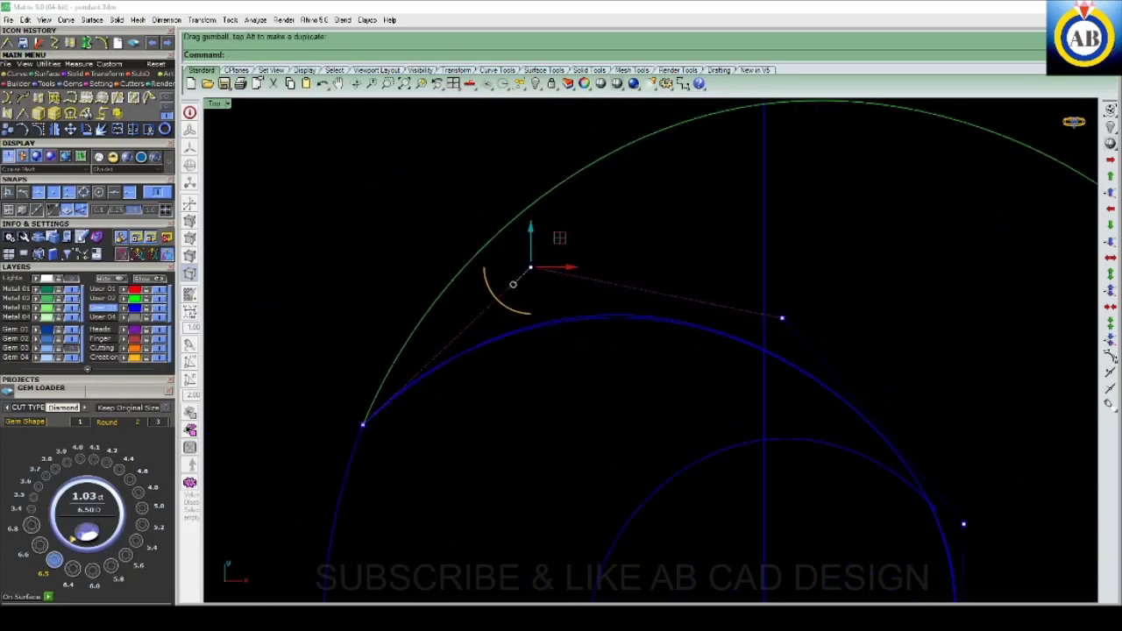
{"action": "left_click_drag", "start_coordinate": [810, 289], "coordinate": [816, 297]}
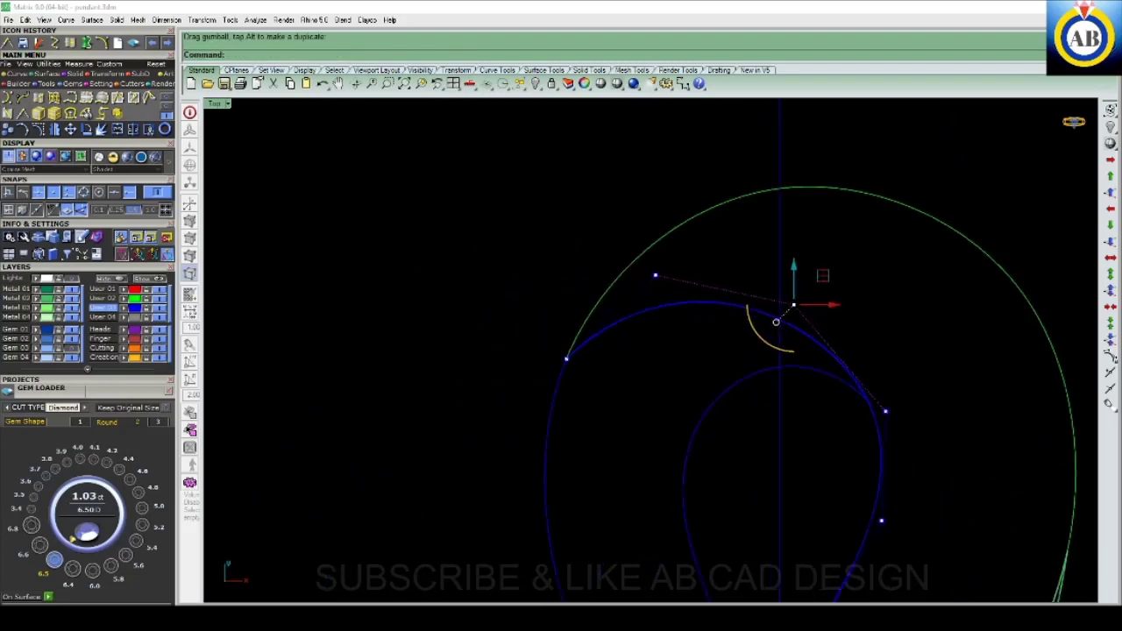
{"action": "mouse_move", "coordinate": [773, 339]}
{"action": "right_mouse_down", "text": "ctrl+shift"}
{"action": "mouse_move", "coordinate": [688, 110]}
{"action": "mouse_move", "coordinate": [739, 110]}
{"action": "right_mouse_up", "text": "ctrl+shift"}
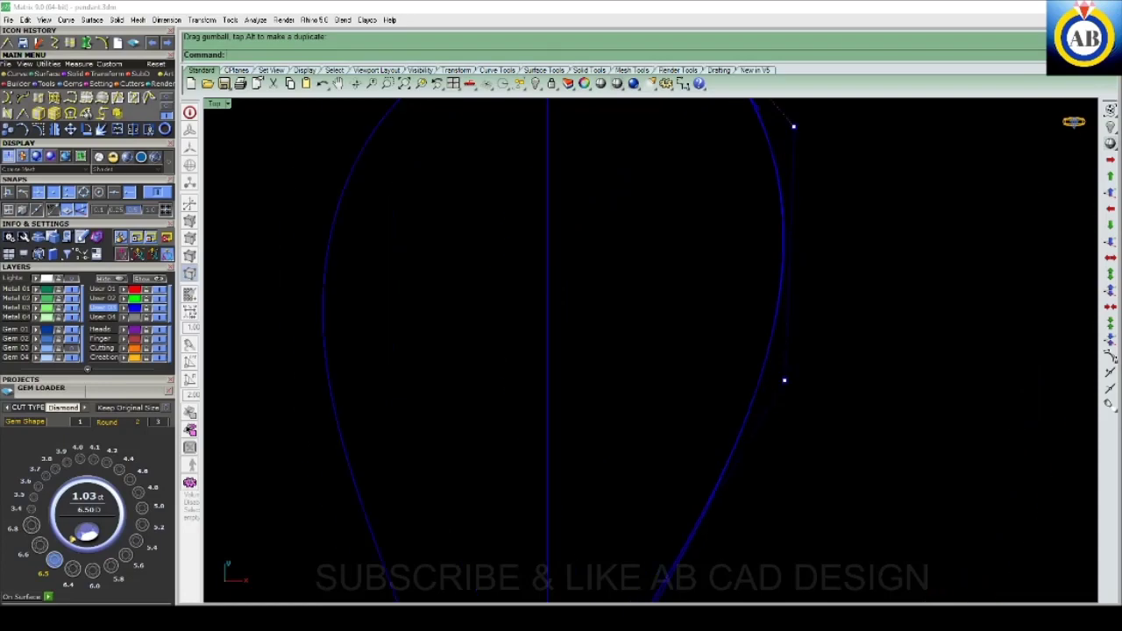
- Select the inner hook curve and view the whole reshaped S-shaped hook
{"action": "scroll", "coordinate": [739, 110], "scroll_direction": "up", "scroll_amount": 3}
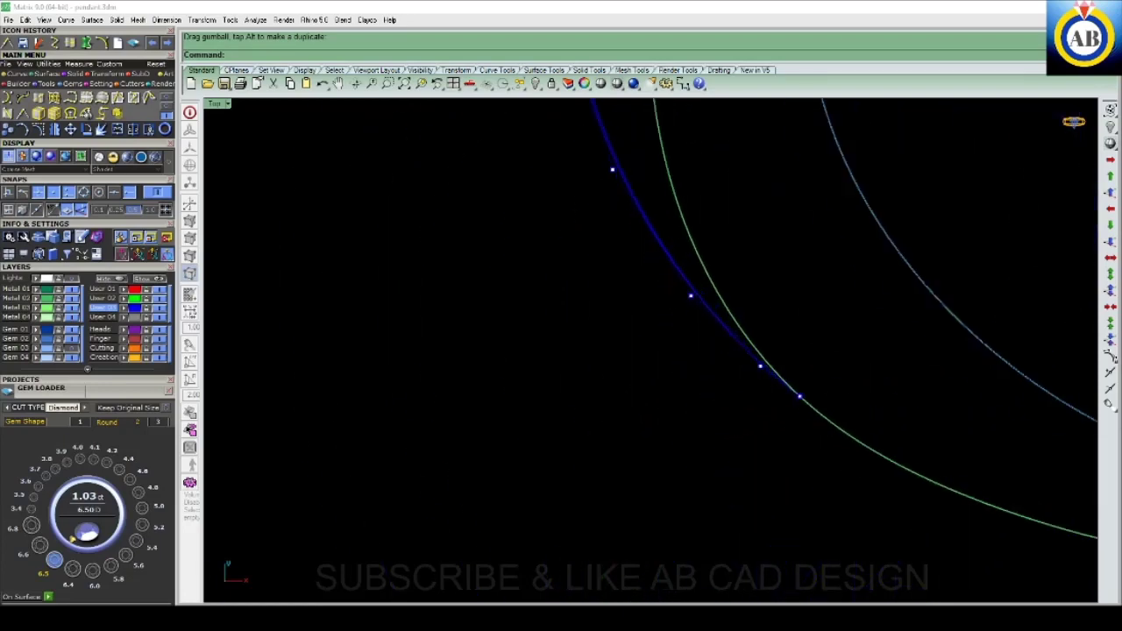
{"action": "right_click_drag", "start_coordinate": [739, 110], "coordinate": [660, 229], "text": "ctrl+shift"}
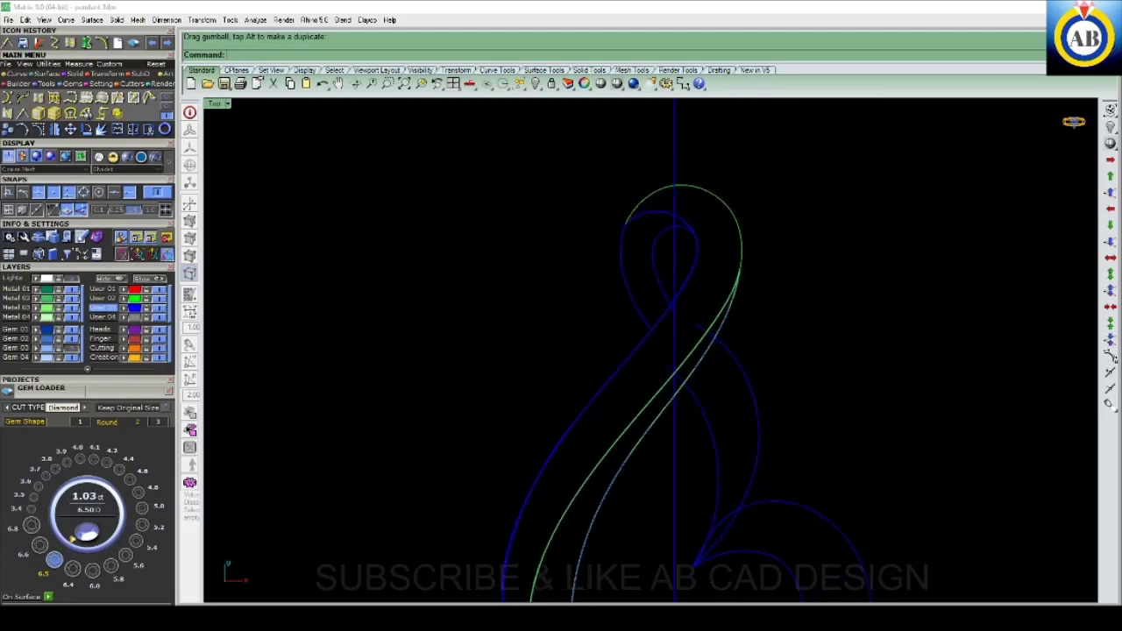
{"action": "left_click", "coordinate": [642, 355]}
{"action": "left_click", "coordinate": [708, 246]}
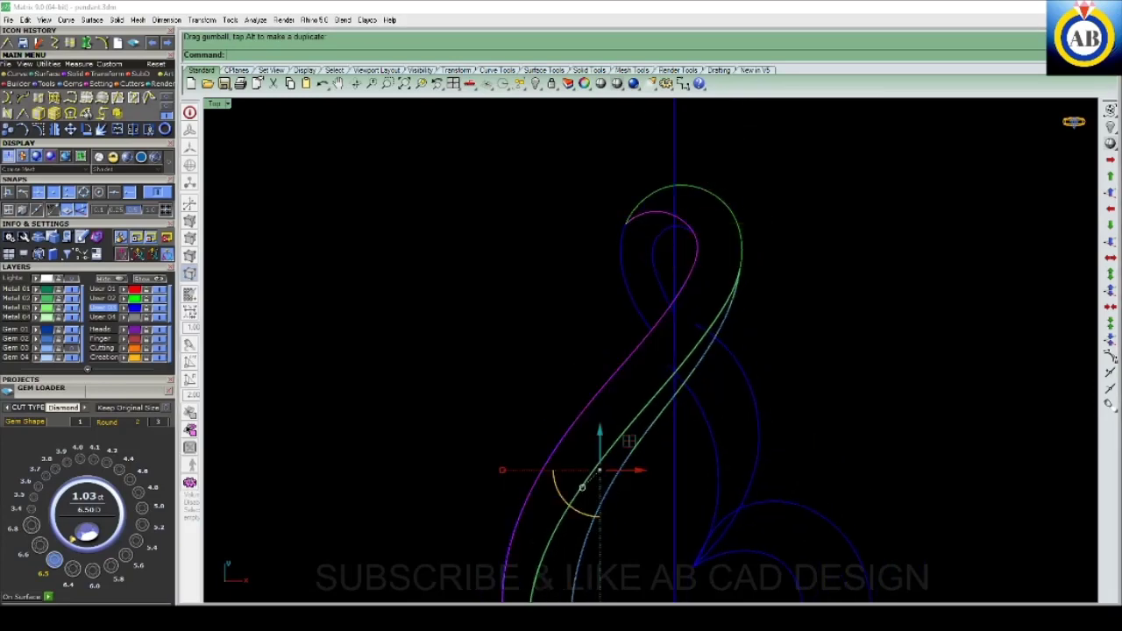
{"action": "right_click_drag", "start_coordinate": [640, 350], "coordinate": [622, 333], "text": "ctrl+shift"}
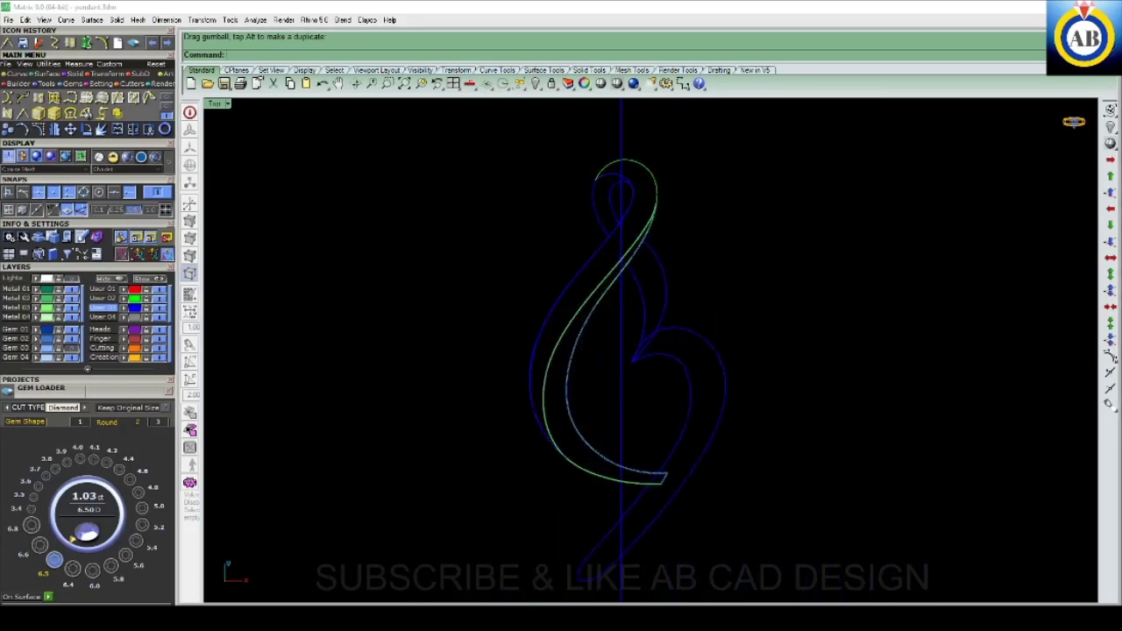
- Maximize the Perspective view and rebuild the selected curve
{"action": "key", "text": "ctrl+F4"}
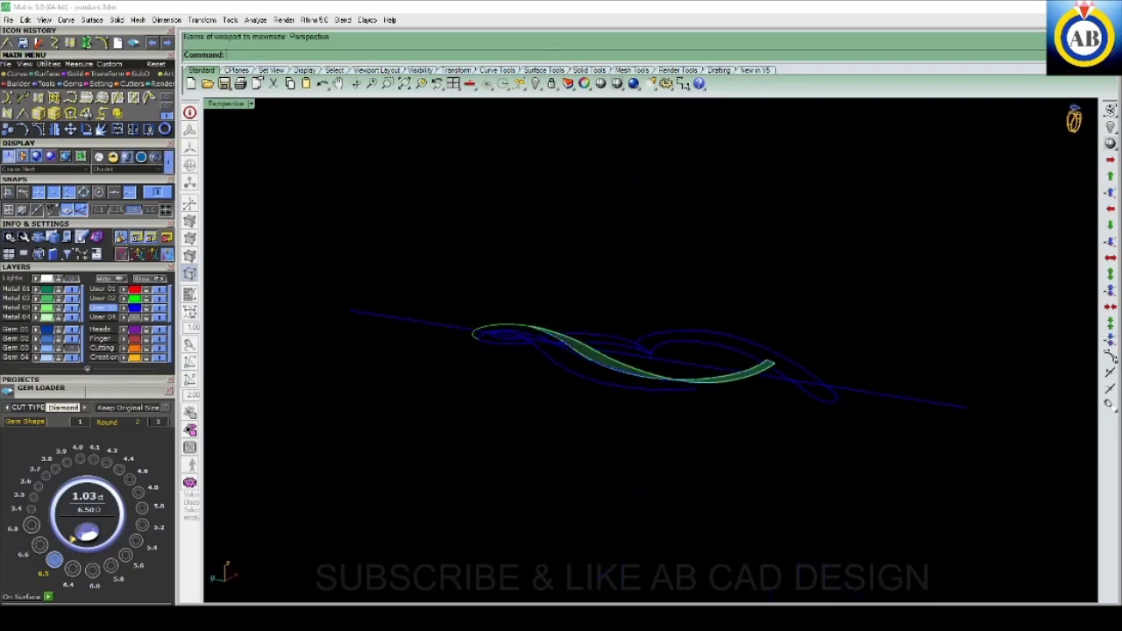
{"action": "right_click_drag", "start_coordinate": [572, 369], "coordinate": [544, 373]}
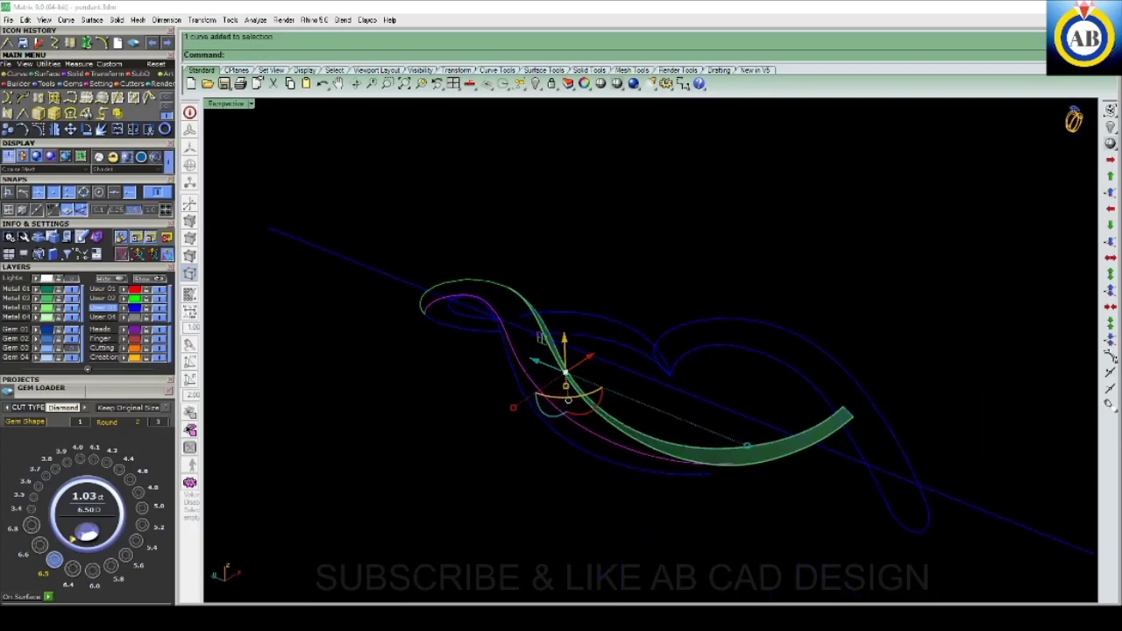
{"action": "type", "text": "RC"}
{"action": "key", "text": "Return"}
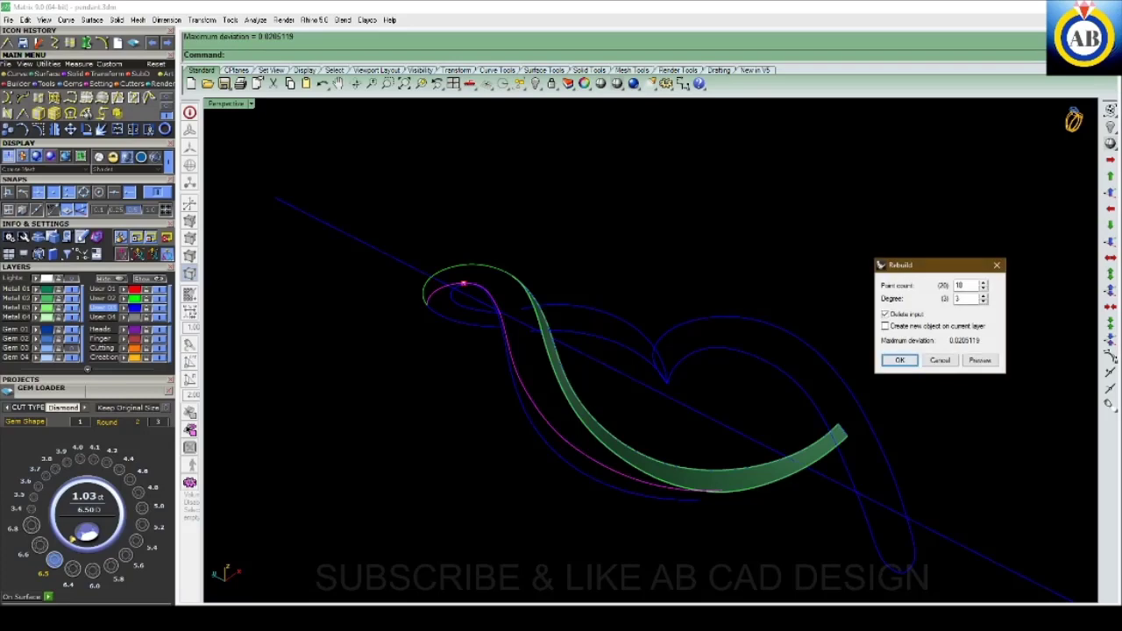
{"action": "scroll", "coordinate": [465, 316], "scroll_direction": "up", "scroll_amount": 3}
{"action": "key", "text": "Return"}
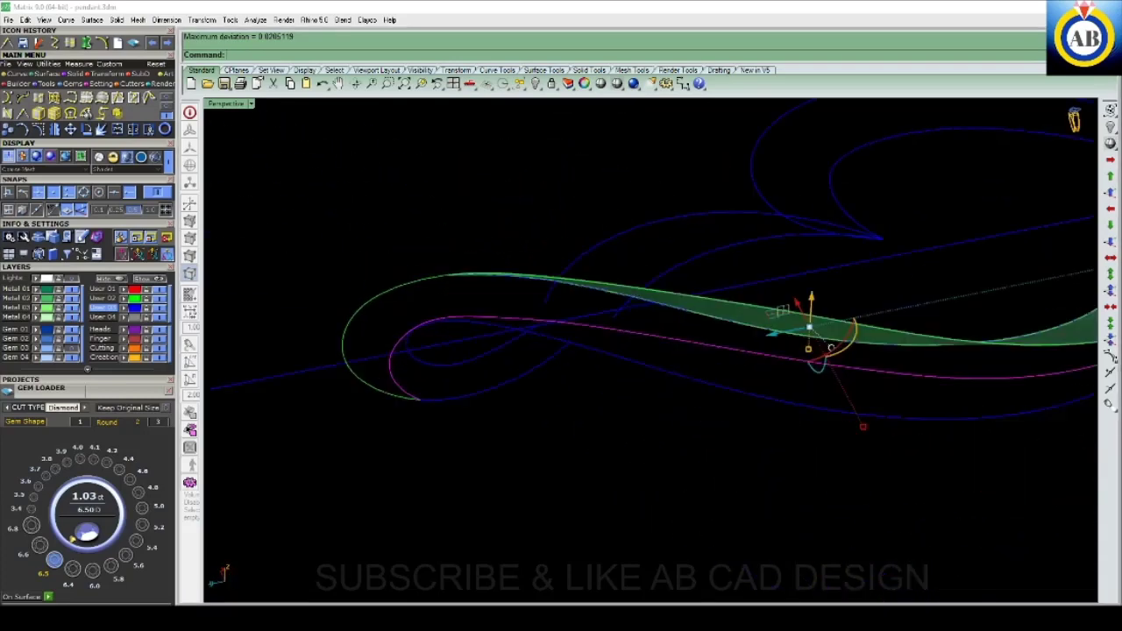
- Move the curve onto the green band's edge, viewed from above
{"action": "mouse_move", "coordinate": [649, 350]}
{"action": "right_mouse_down"}
{"action": "mouse_move", "coordinate": [614, 360]}
{"action": "mouse_move", "coordinate": [649, 263]}
{"action": "right_mouse_up"}
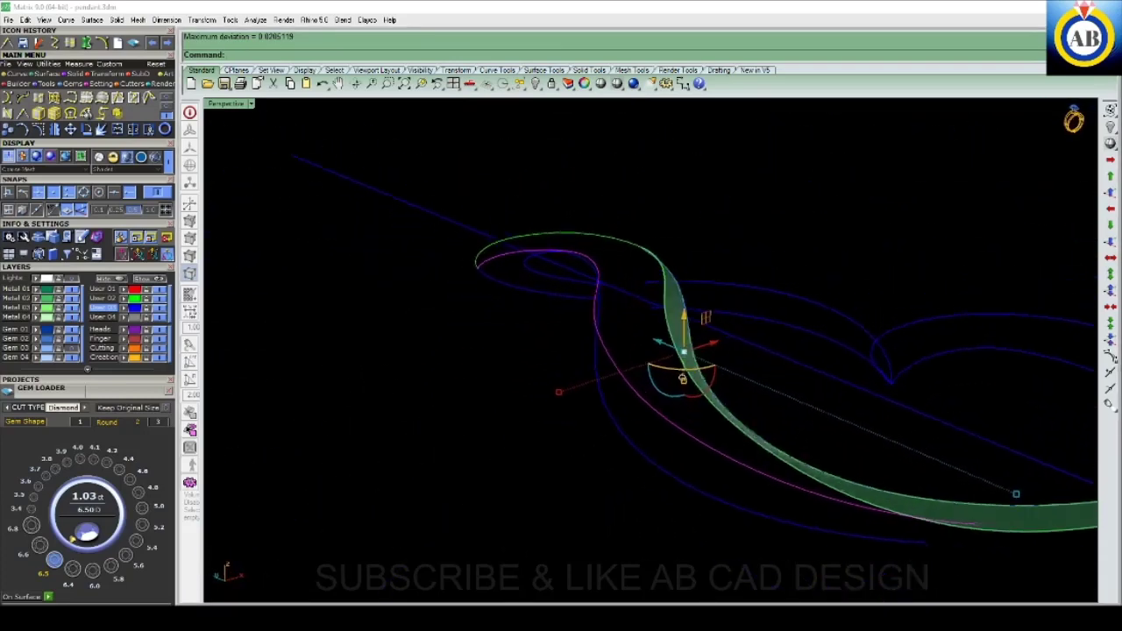
{"action": "mouse_move", "coordinate": [649, 351]}
{"action": "right_mouse_down"}
{"action": "mouse_move", "coordinate": [693, 307]}
{"action": "mouse_move", "coordinate": [667, 342]}
{"action": "mouse_move", "coordinate": [693, 329]}
{"action": "mouse_move", "coordinate": [666, 342]}
{"action": "right_mouse_up"}
{"action": "scroll", "coordinate": [765, 463], "scroll_direction": "up", "scroll_amount": 5}
{"action": "scroll", "coordinate": [765, 463], "scroll_direction": "down", "scroll_amount": 1}
{"action": "scroll", "coordinate": [648, 351], "scroll_direction": "up", "scroll_amount": 3}
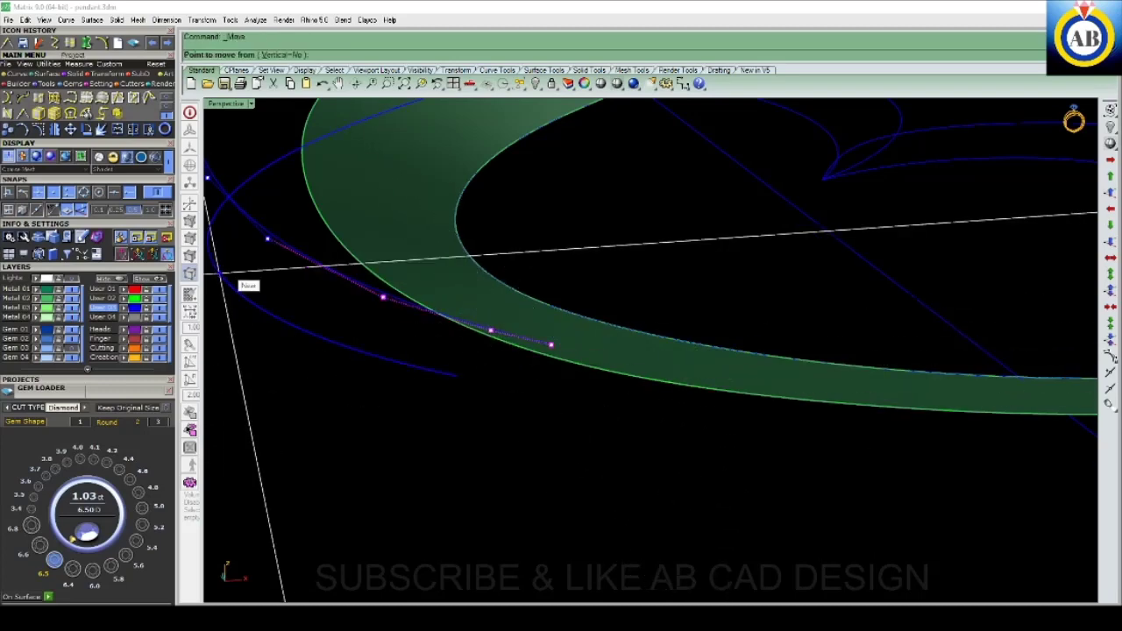
{"action": "left_click", "coordinate": [553, 347]}
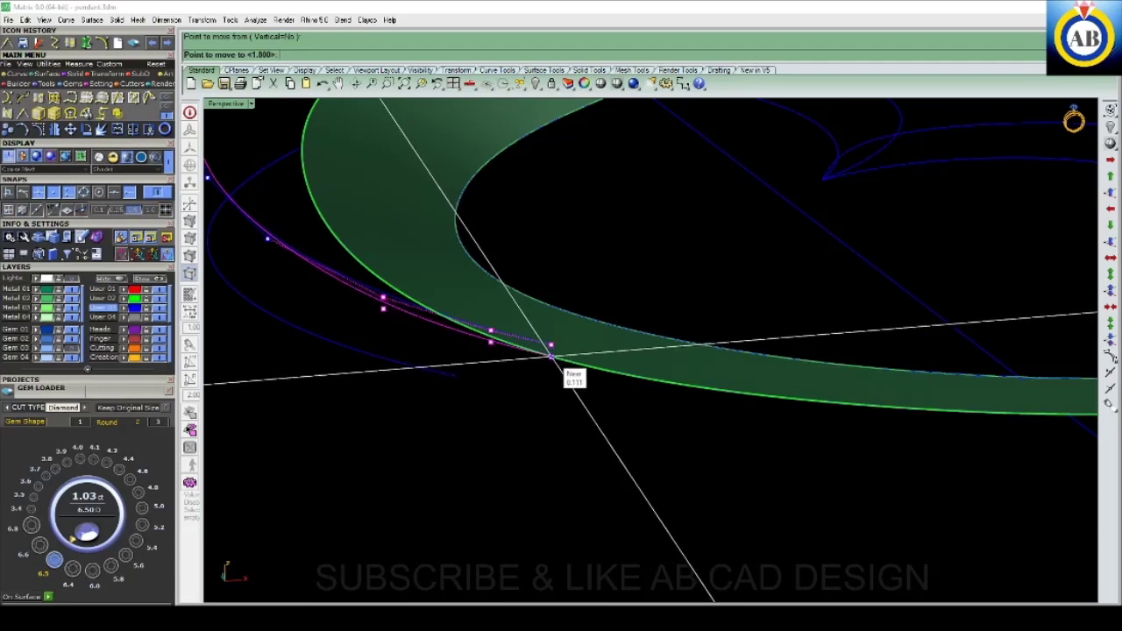
{"action": "left_click", "coordinate": [549, 354]}
- Orbit around the band from low side and tilted angles to check its edge and sweep
{"action": "mouse_move", "coordinate": [549, 354]}
{"action": "right_mouse_down"}
{"action": "mouse_move", "coordinate": [587, 342]}
{"action": "mouse_move", "coordinate": [666, 350]}
{"action": "mouse_move", "coordinate": [613, 342]}
{"action": "mouse_move", "coordinate": [619, 316]}
{"action": "mouse_move", "coordinate": [618, 368]}
{"action": "right_mouse_up"}
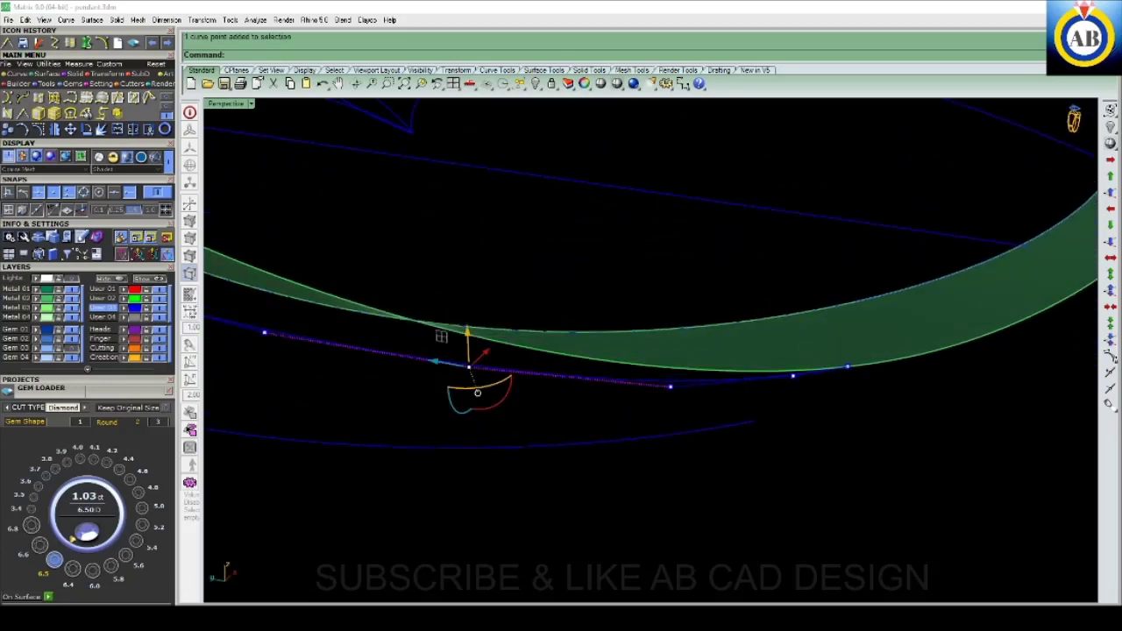
{"action": "mouse_move", "coordinate": [441, 347]}
{"action": "right_mouse_down"}
{"action": "mouse_move", "coordinate": [491, 351]}
{"action": "mouse_move", "coordinate": [495, 368]}
{"action": "right_mouse_up"}
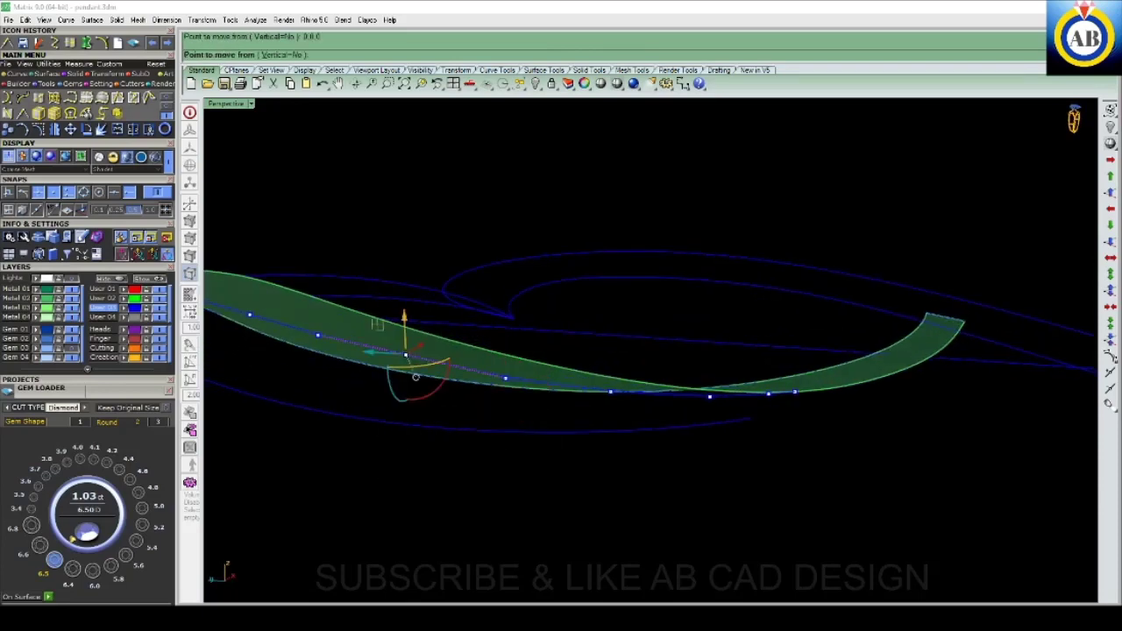
{"action": "right_click_drag", "start_coordinate": [377, 324], "coordinate": [379, 299]}
{"action": "mouse_move", "coordinate": [438, 351]}
{"action": "right_mouse_down"}
{"action": "mouse_move", "coordinate": [456, 324]}
{"action": "mouse_move", "coordinate": [478, 350]}
{"action": "mouse_move", "coordinate": [517, 355]}
{"action": "mouse_move", "coordinate": [482, 372]}
{"action": "right_mouse_up"}
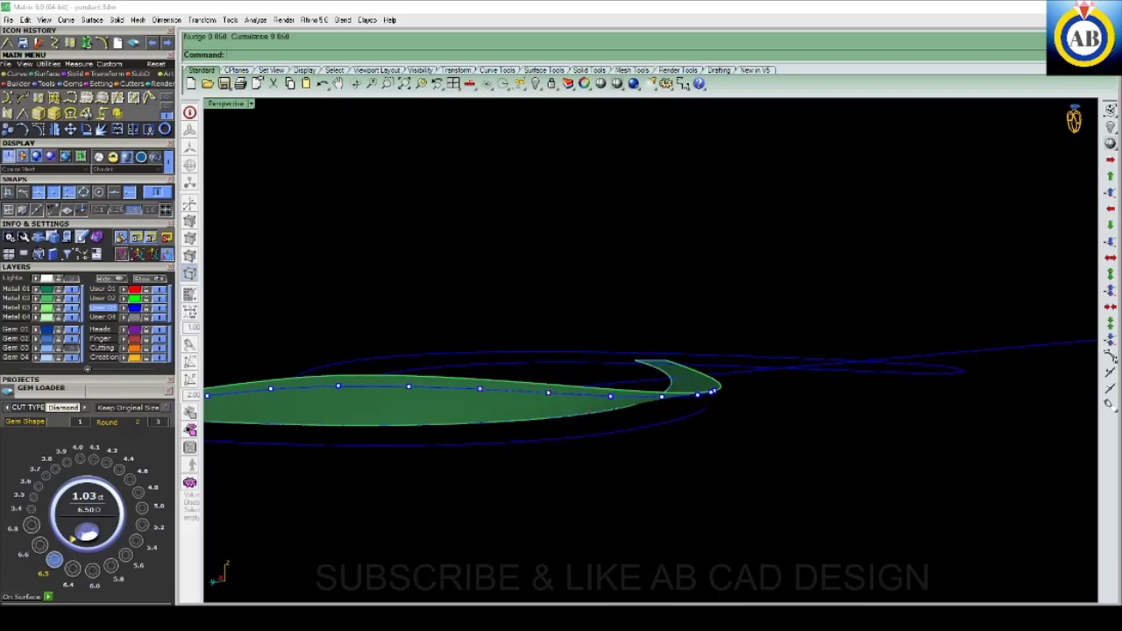
{"action": "right_click_drag", "start_coordinate": [482, 372], "coordinate": [412, 316]}
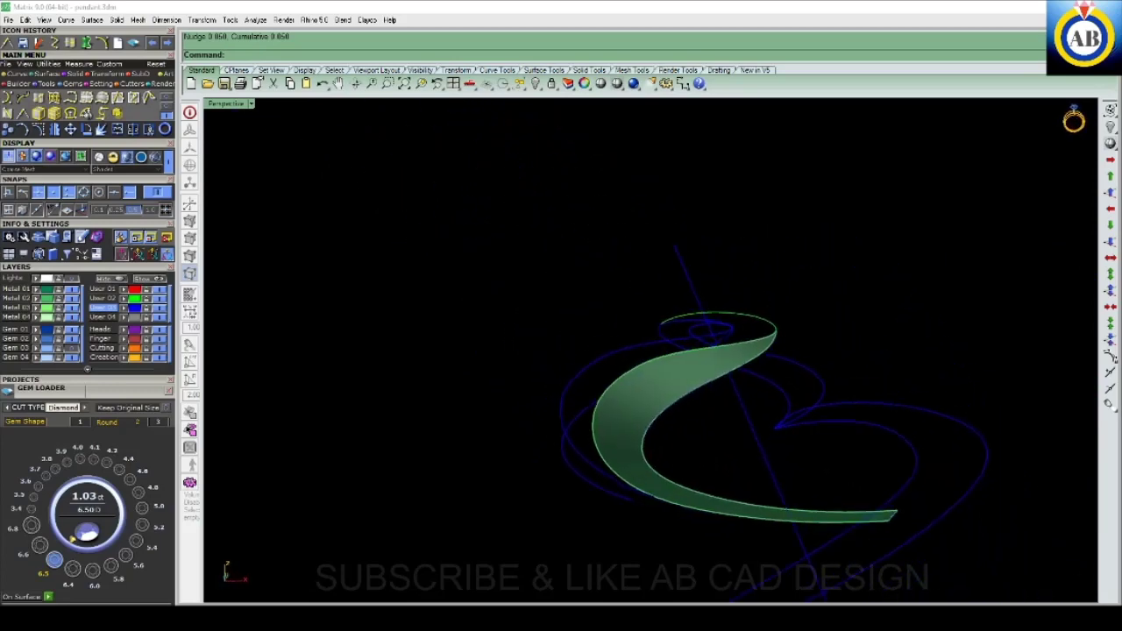
{"action": "right_click_drag", "start_coordinate": [648, 350], "coordinate": [570, 332]}
{"action": "scroll", "coordinate": [648, 351], "scroll_direction": "up", "scroll_amount": 3}
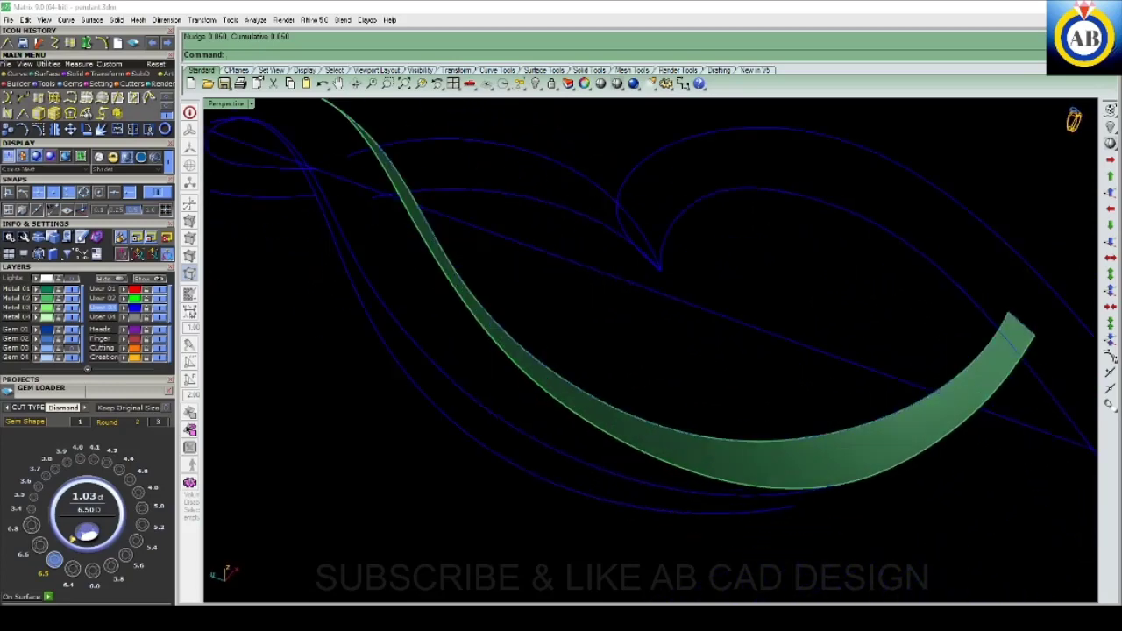
{"action": "mouse_move", "coordinate": [649, 351]}
{"action": "right_mouse_down"}
{"action": "mouse_move", "coordinate": [587, 332]}
{"action": "mouse_move", "coordinate": [649, 325]}
{"action": "mouse_move", "coordinate": [648, 272]}
{"action": "mouse_move", "coordinate": [719, 325]}
{"action": "right_mouse_up"}
{"action": "scroll", "coordinate": [649, 351], "scroll_direction": "down", "scroll_amount": 3}
- Pick the curl's second rail, use a single point as cross section, and create the sweep surface
{"action": "left_click", "coordinate": [555, 419]}
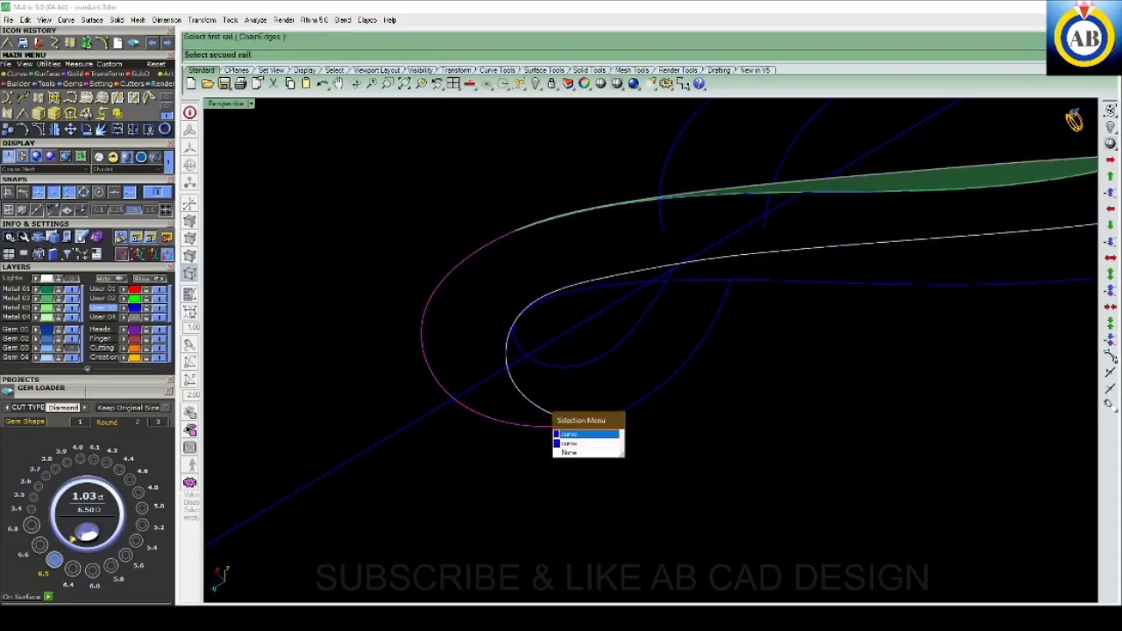
{"action": "left_click", "coordinate": [578, 434]}
{"action": "mouse_move", "coordinate": [579, 434]}
{"action": "right_mouse_down"}
{"action": "mouse_move", "coordinate": [649, 395]}
{"action": "mouse_move", "coordinate": [745, 364]}
{"action": "right_mouse_up"}
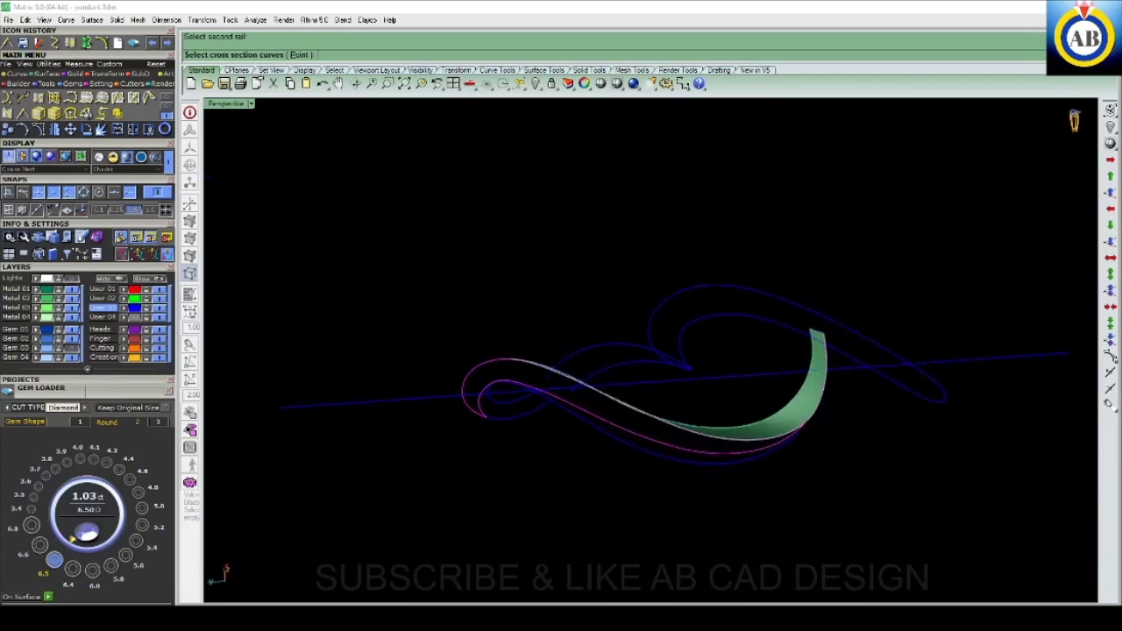
{"action": "type", "text": "p"}
{"action": "key", "text": "Return"}
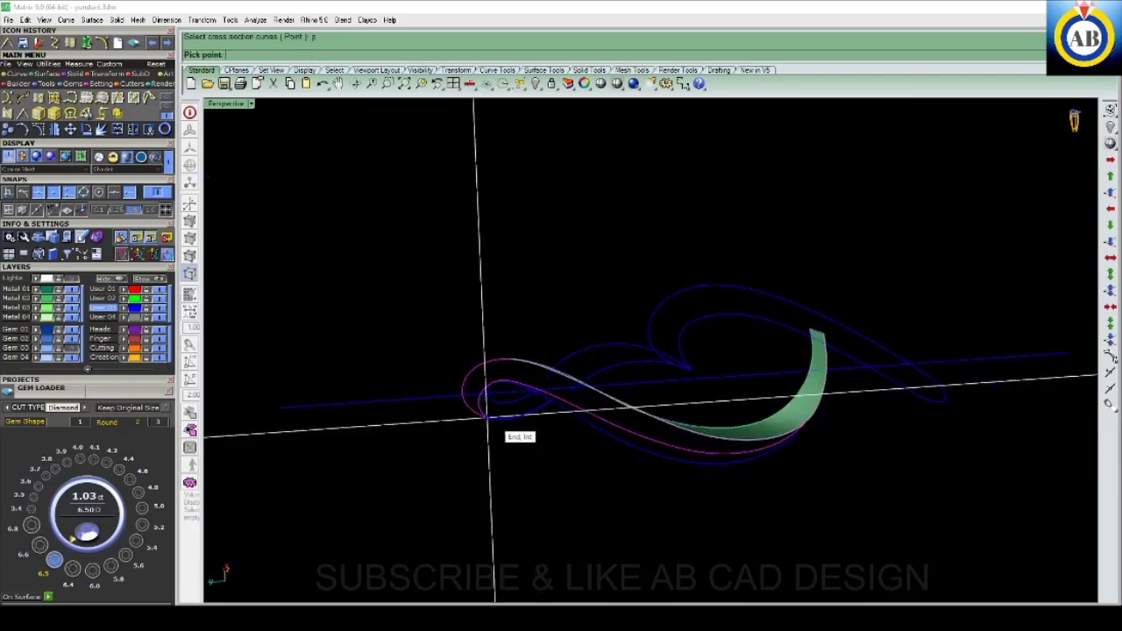
{"action": "scroll", "coordinate": [716, 462], "scroll_direction": "up", "scroll_amount": 2}
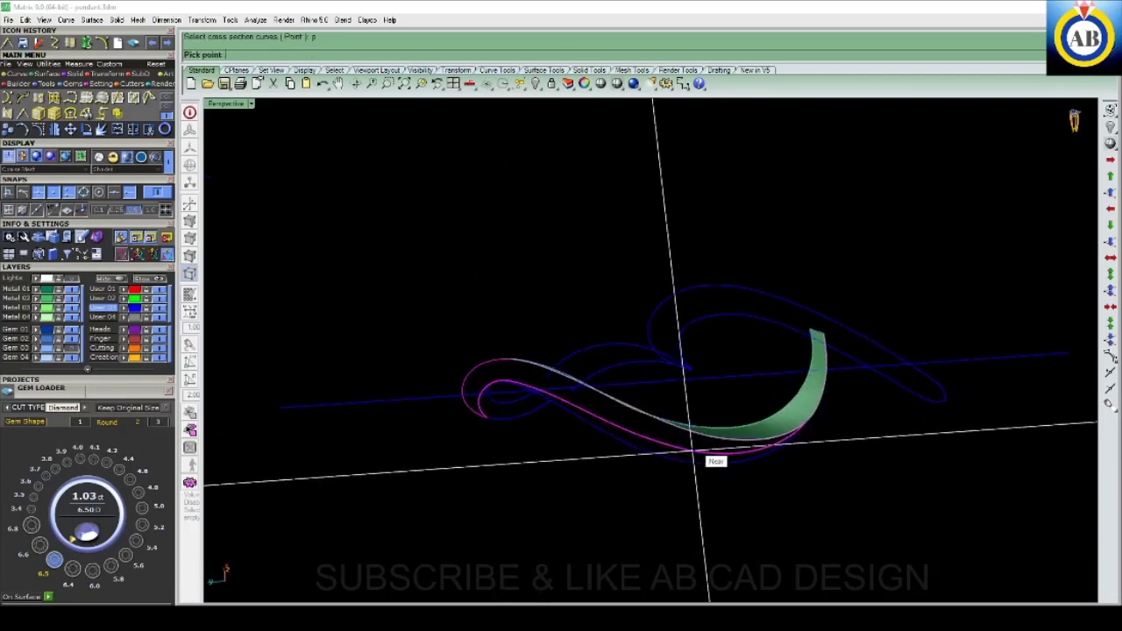
{"action": "scroll", "coordinate": [751, 462], "scroll_direction": "up", "scroll_amount": 3}
{"action": "scroll", "coordinate": [819, 456], "scroll_direction": "up", "scroll_amount": 3}
{"action": "scroll", "coordinate": [848, 403], "scroll_direction": "up", "scroll_amount": 3}
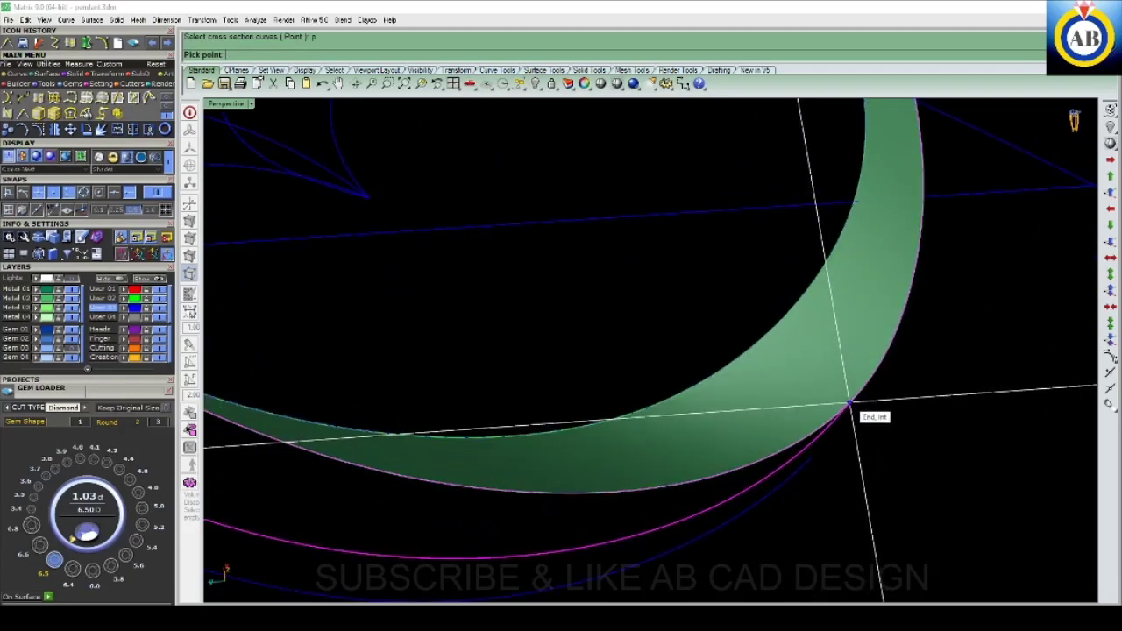
{"action": "scroll", "coordinate": [849, 404], "scroll_direction": "down", "scroll_amount": 3}
{"action": "scroll", "coordinate": [849, 404], "scroll_direction": "down", "scroll_amount": 3}
{"action": "key", "text": "Return"}
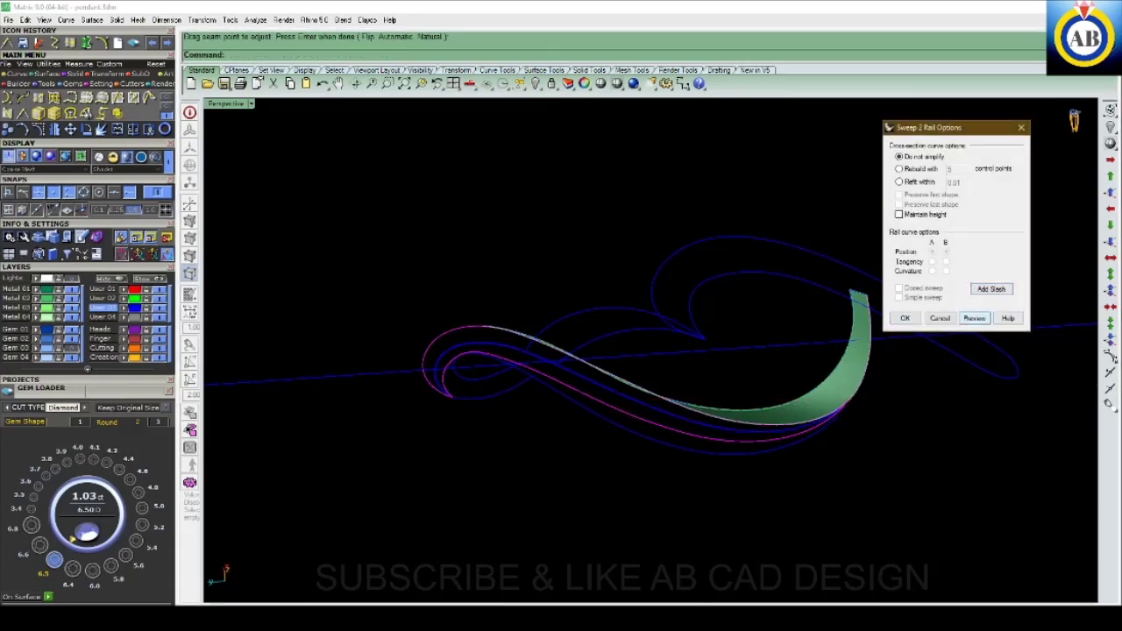
{"action": "key", "text": "Return"}
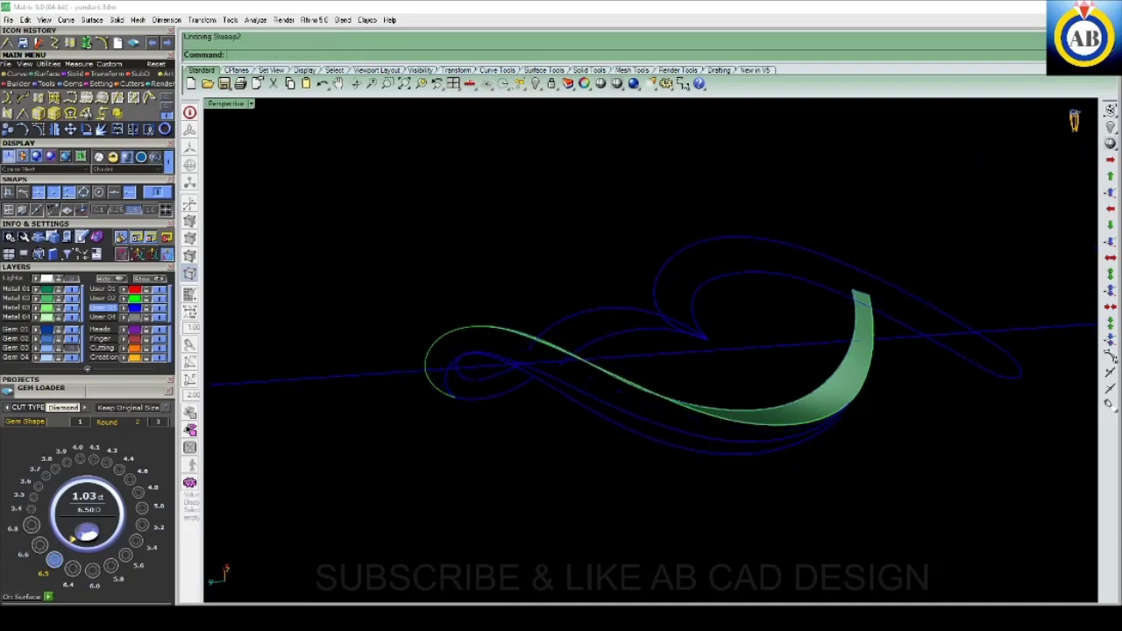
{"action": "right_click_drag", "start_coordinate": [648, 368], "coordinate": [561, 368]}
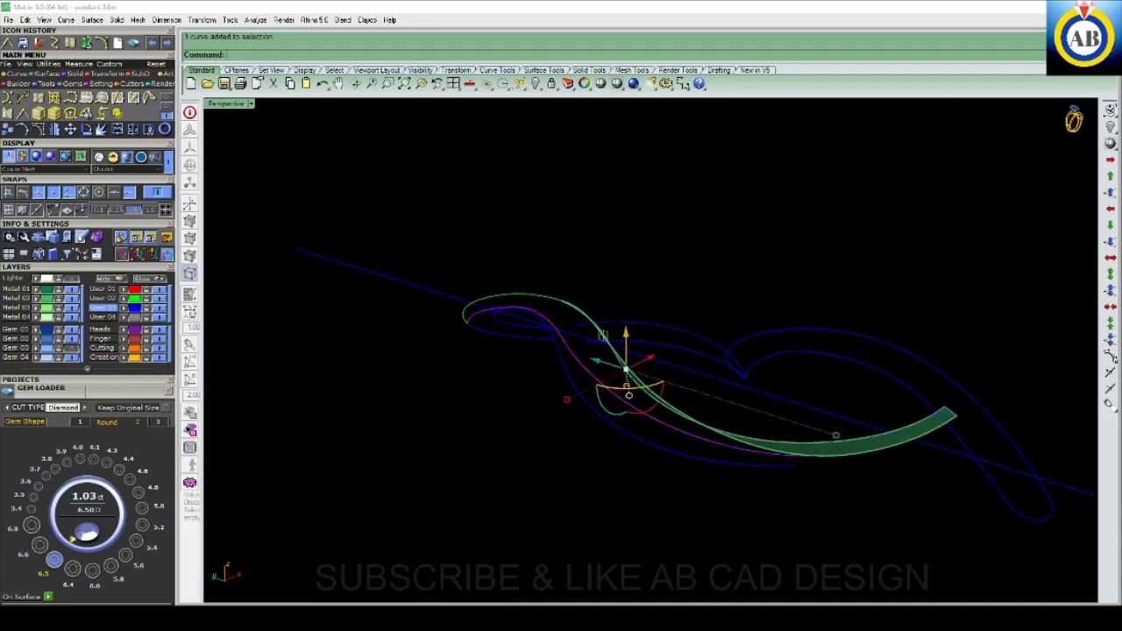
- Delete the leftover profile curve
{"action": "key", "text": "Escape"}
{"action": "mouse_move", "coordinate": [603, 335]}
{"action": "right_mouse_down"}
{"action": "mouse_move", "coordinate": [561, 335]}
{"action": "mouse_move", "coordinate": [510, 277]}
{"action": "mouse_move", "coordinate": [791, 395]}
{"action": "mouse_move", "coordinate": [944, 339]}
{"action": "mouse_move", "coordinate": [964, 280]}
{"action": "right_mouse_up"}
{"action": "scroll", "coordinate": [944, 339], "scroll_direction": "up", "scroll_amount": 5}
{"action": "scroll", "coordinate": [985, 319], "scroll_direction": "up", "scroll_amount": 3}
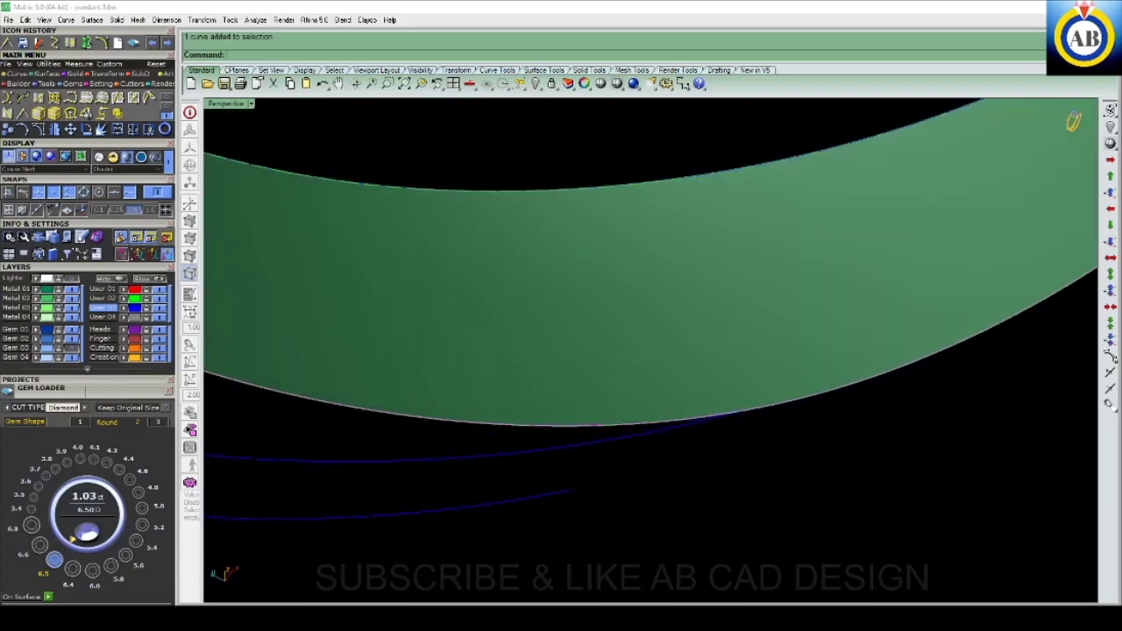
{"action": "scroll", "coordinate": [651, 350], "scroll_direction": "down", "scroll_amount": 5}
{"action": "right_click_drag", "start_coordinate": [651, 350], "coordinate": [578, 316]}
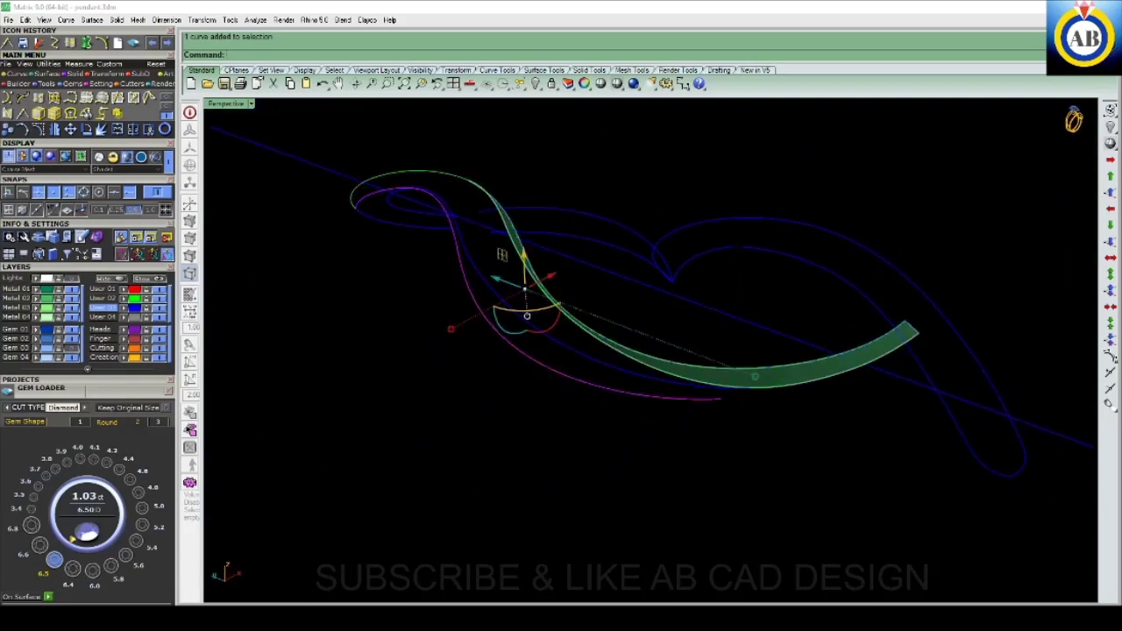
{"action": "key", "text": "Delete"}
- Select the band's lower edge curve rather than the surface
{"action": "right_click_drag", "start_coordinate": [501, 254], "coordinate": [447, 237]}
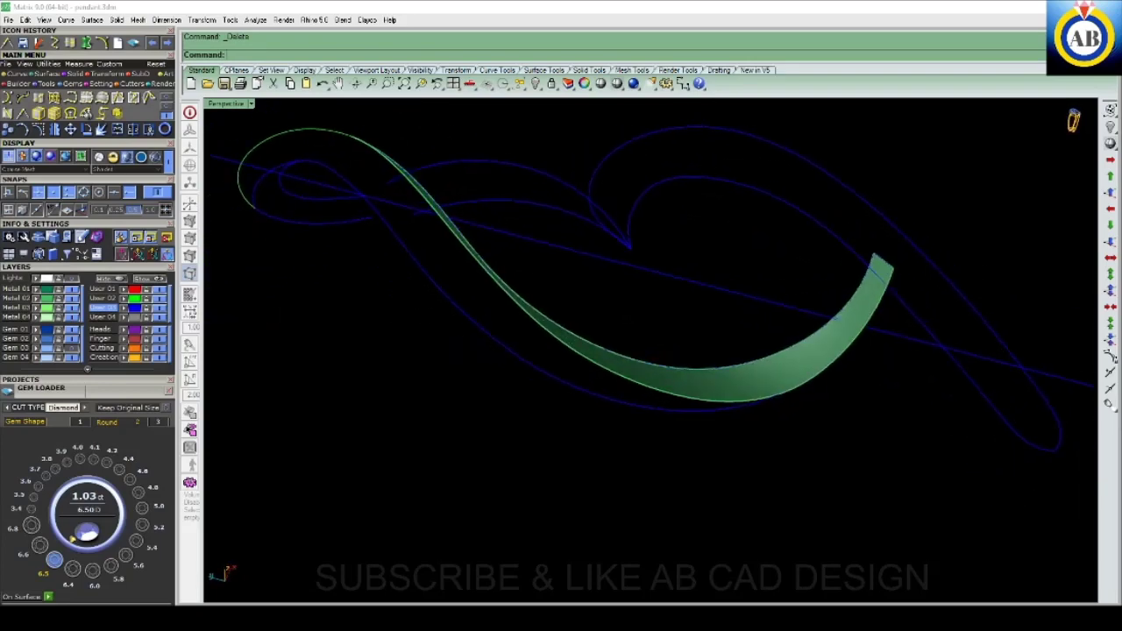
{"action": "left_click", "coordinate": [684, 402]}
{"action": "left_click", "coordinate": [701, 423]}
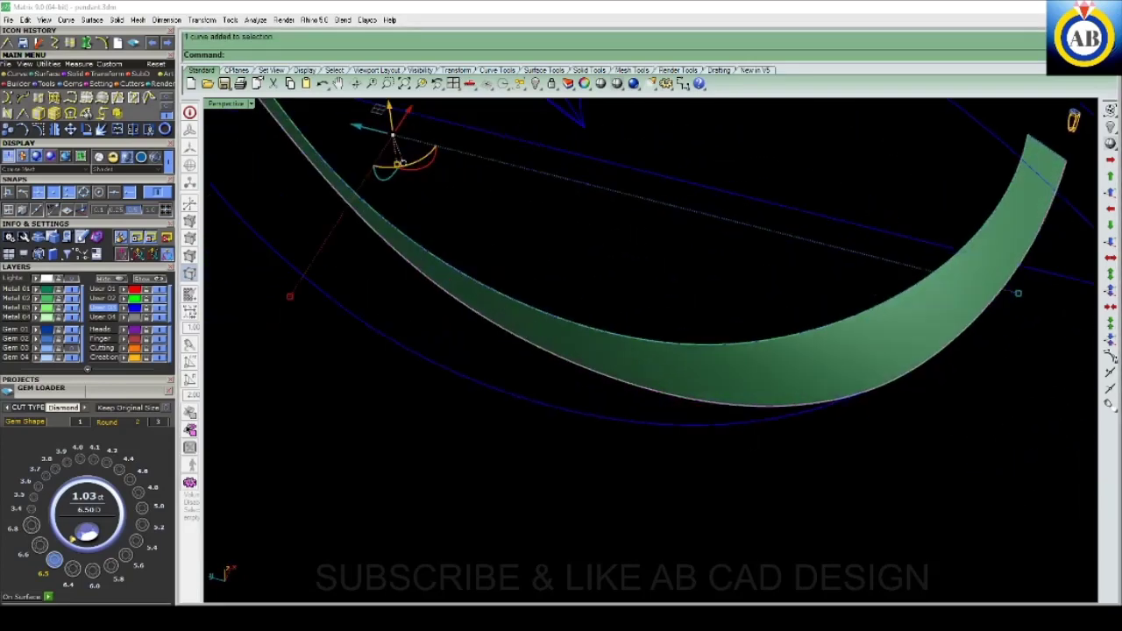
{"action": "mouse_move", "coordinate": [701, 424]}
{"action": "right_mouse_down"}
{"action": "mouse_move", "coordinate": [666, 412]}
{"action": "mouse_move", "coordinate": [715, 412]}
{"action": "mouse_move", "coordinate": [697, 412]}
{"action": "right_mouse_up"}
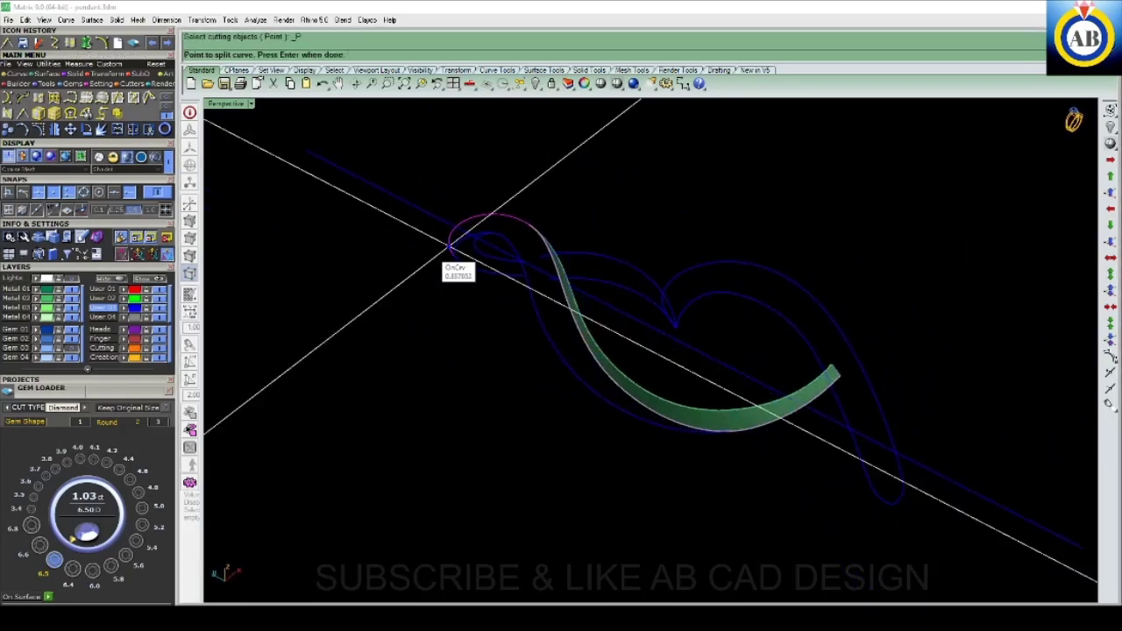
- Split the lower edge curve at the point where it meets the curl
{"action": "scroll", "coordinate": [756, 436], "scroll_direction": "up", "scroll_amount": 2}
{"action": "scroll", "coordinate": [754, 452], "scroll_direction": "up", "scroll_amount": 1}
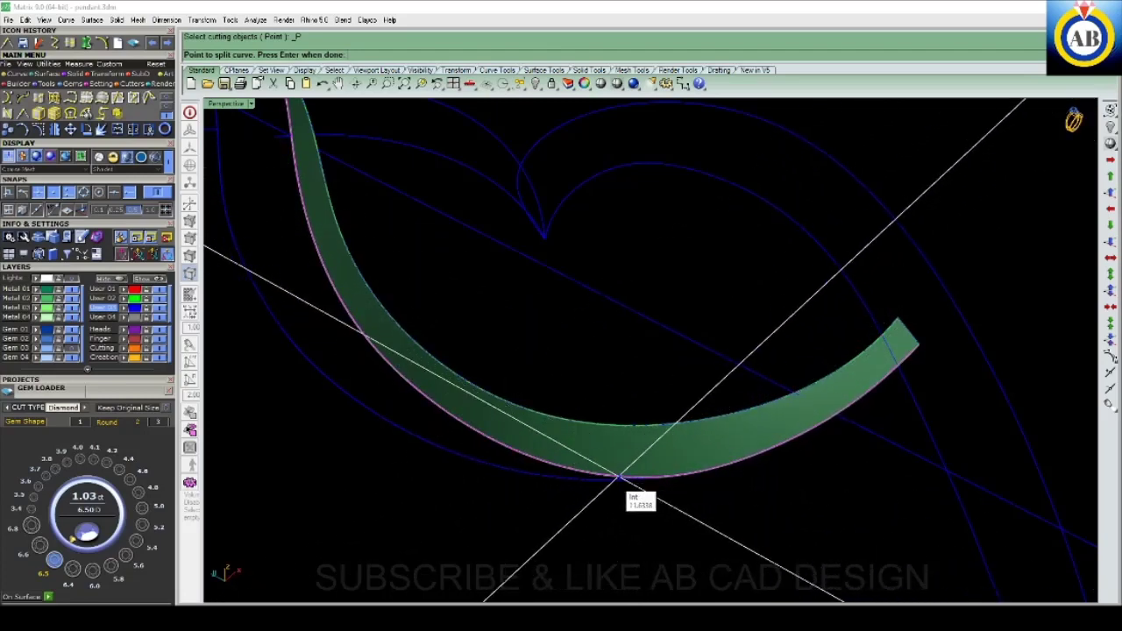
{"action": "scroll", "coordinate": [626, 471], "scroll_direction": "up", "scroll_amount": 2}
{"action": "scroll", "coordinate": [746, 463], "scroll_direction": "up", "scroll_amount": 1}
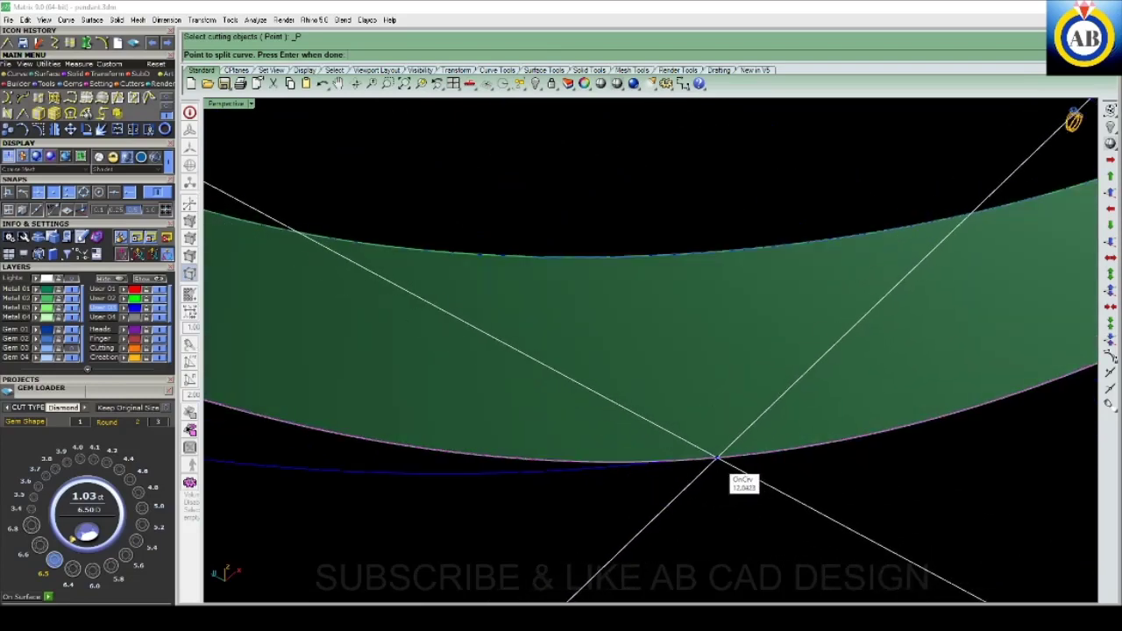
{"action": "left_click", "coordinate": [702, 458]}
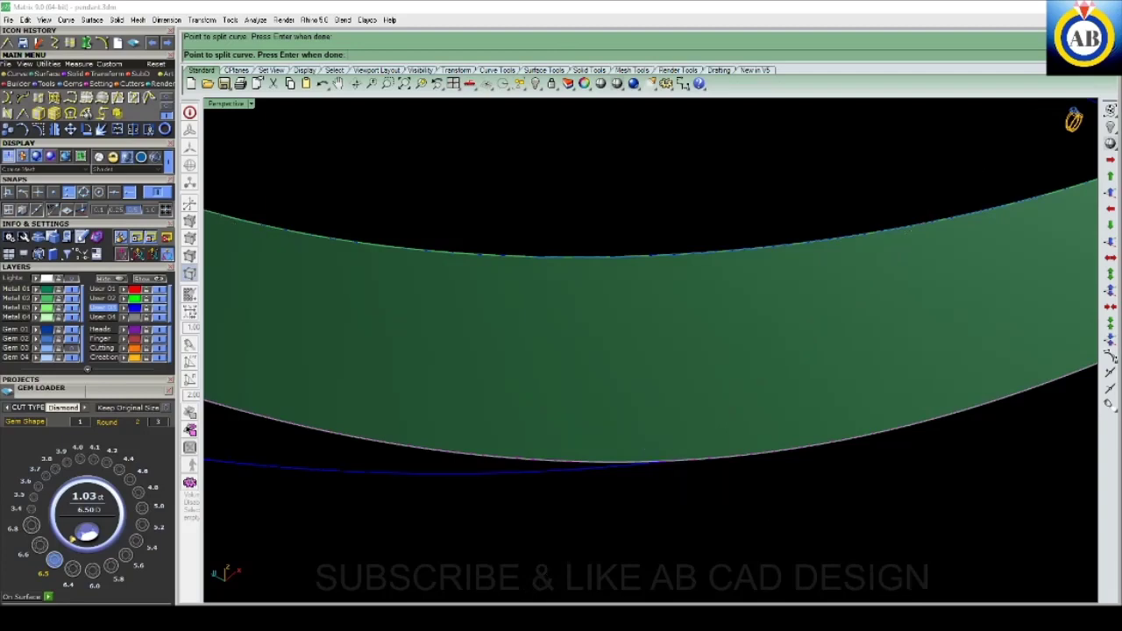
{"action": "key", "text": "Return"}
{"action": "right_click_drag", "start_coordinate": [648, 351], "coordinate": [789, 399]}
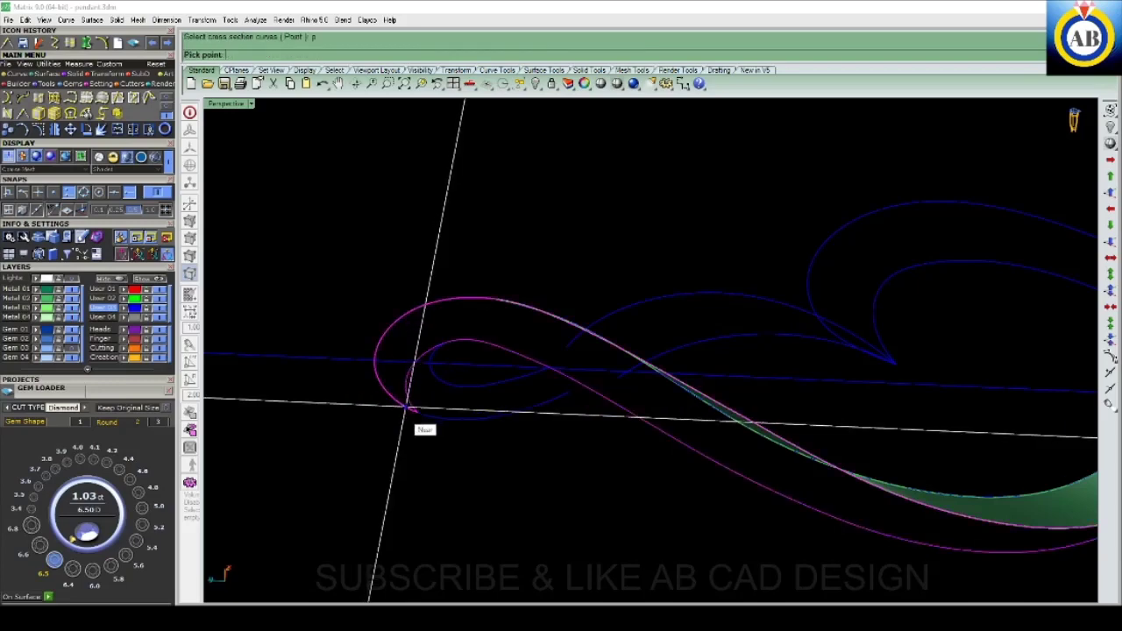
- Accept the curl's rails in Sweep 2 Rails with a Point section and preview the sweep
{"action": "scroll", "coordinate": [576, 351], "scroll_direction": "down", "scroll_amount": 3}
{"action": "right_click_drag", "start_coordinate": [575, 351], "coordinate": [497, 328]}
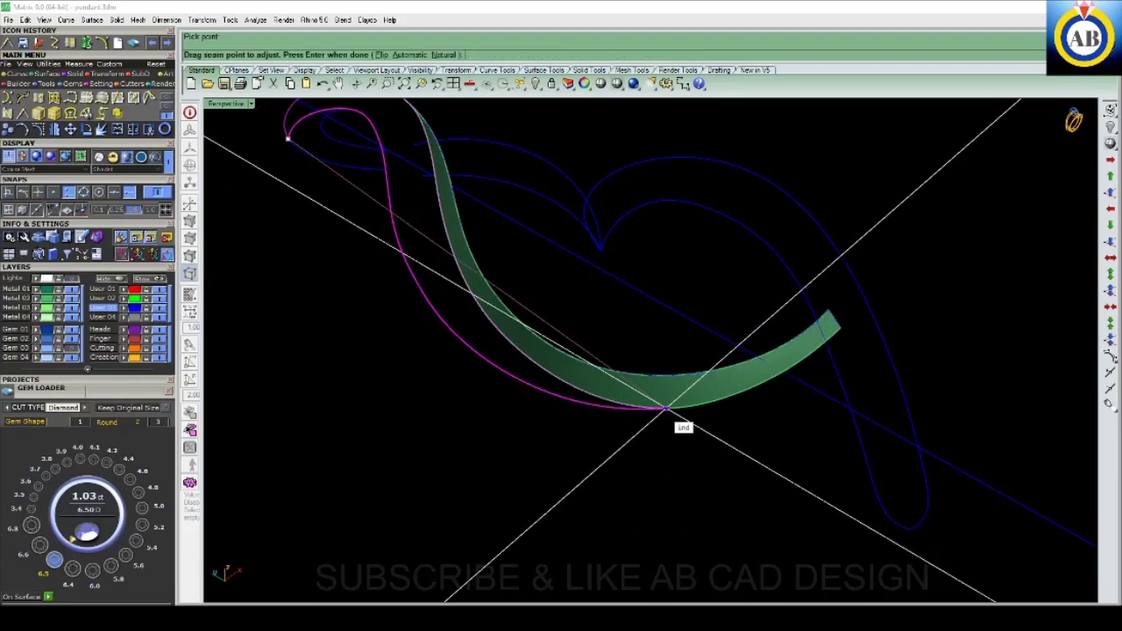
{"action": "key", "text": "Return"}
{"action": "right_click_drag", "start_coordinate": [613, 351], "coordinate": [543, 333]}
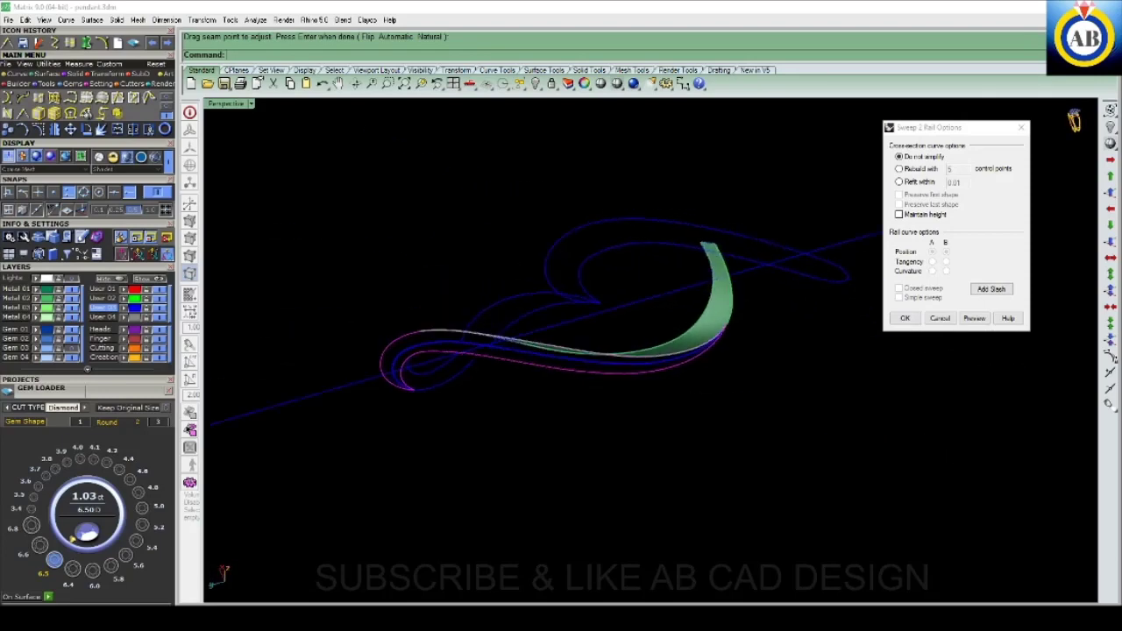
{"action": "scroll", "coordinate": [526, 350], "scroll_direction": "up", "scroll_amount": 3}
{"action": "scroll", "coordinate": [526, 350], "scroll_direction": "up", "scroll_amount": 2}
{"action": "scroll", "coordinate": [526, 351], "scroll_direction": "up", "scroll_amount": 2}
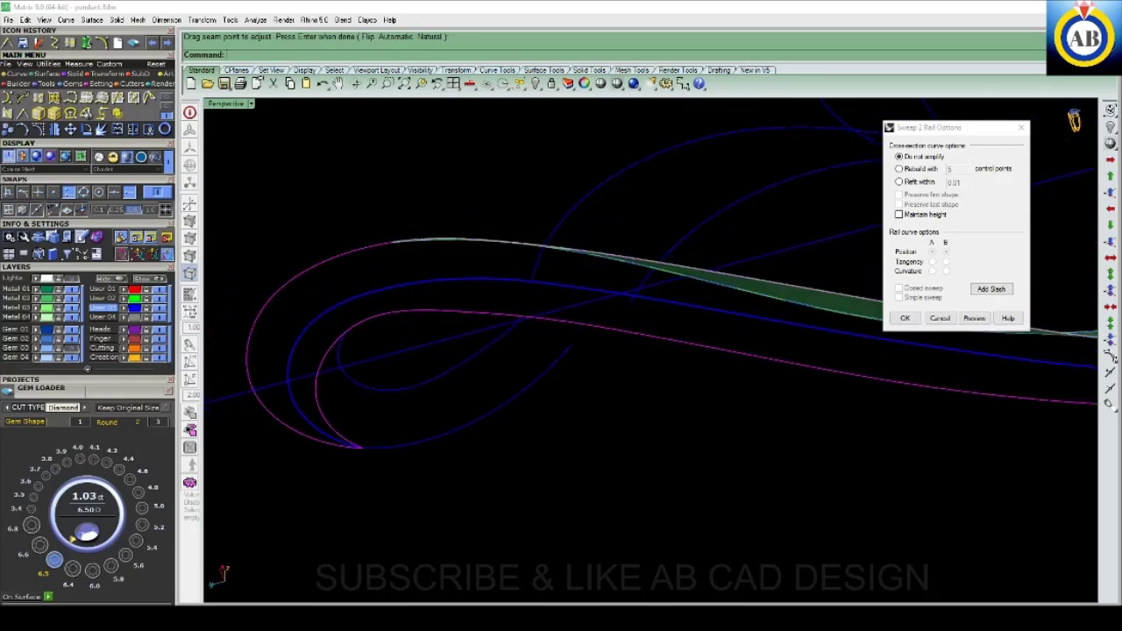
- Add slash cross-lines between the two curl rails, then accept the sweep
{"action": "left_click", "coordinate": [990, 288]}
{"action": "mouse_move", "coordinate": [551, 318]}
{"action": "right_mouse_down"}
{"action": "mouse_move", "coordinate": [449, 369]}
{"action": "mouse_move", "coordinate": [518, 375]}
{"action": "mouse_move", "coordinate": [646, 346]}
{"action": "right_mouse_up"}
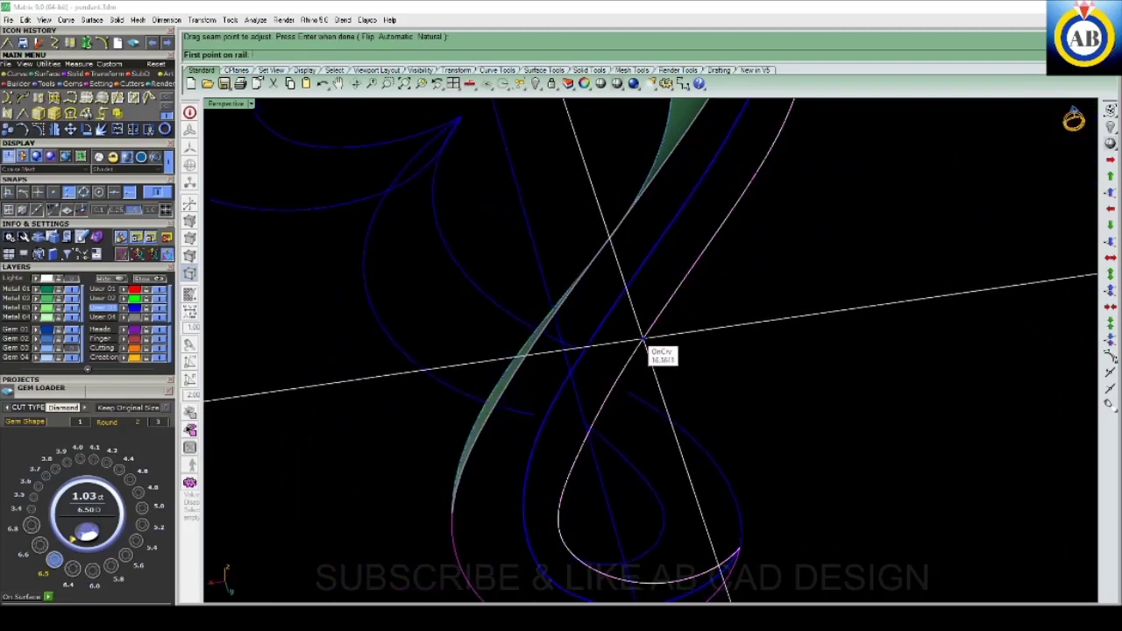
{"action": "left_click", "coordinate": [646, 345]}
{"action": "mouse_move", "coordinate": [570, 289]}
{"action": "right_mouse_down"}
{"action": "mouse_move", "coordinate": [575, 271]}
{"action": "mouse_move", "coordinate": [566, 426]}
{"action": "mouse_move", "coordinate": [564, 401]}
{"action": "right_mouse_up"}
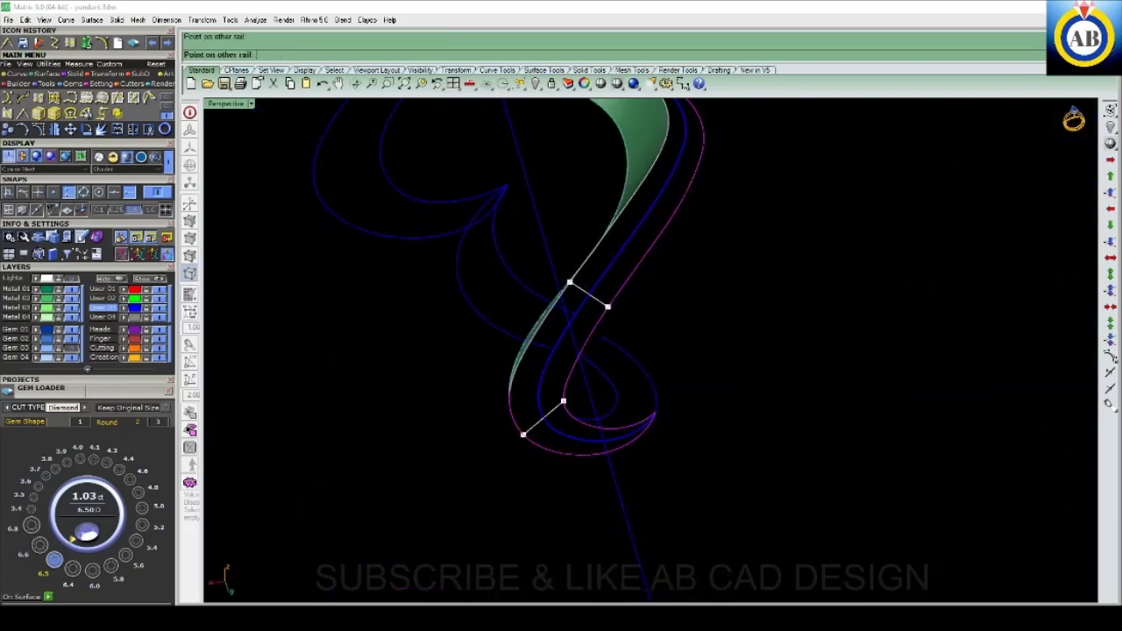
{"action": "left_click", "coordinate": [524, 433]}
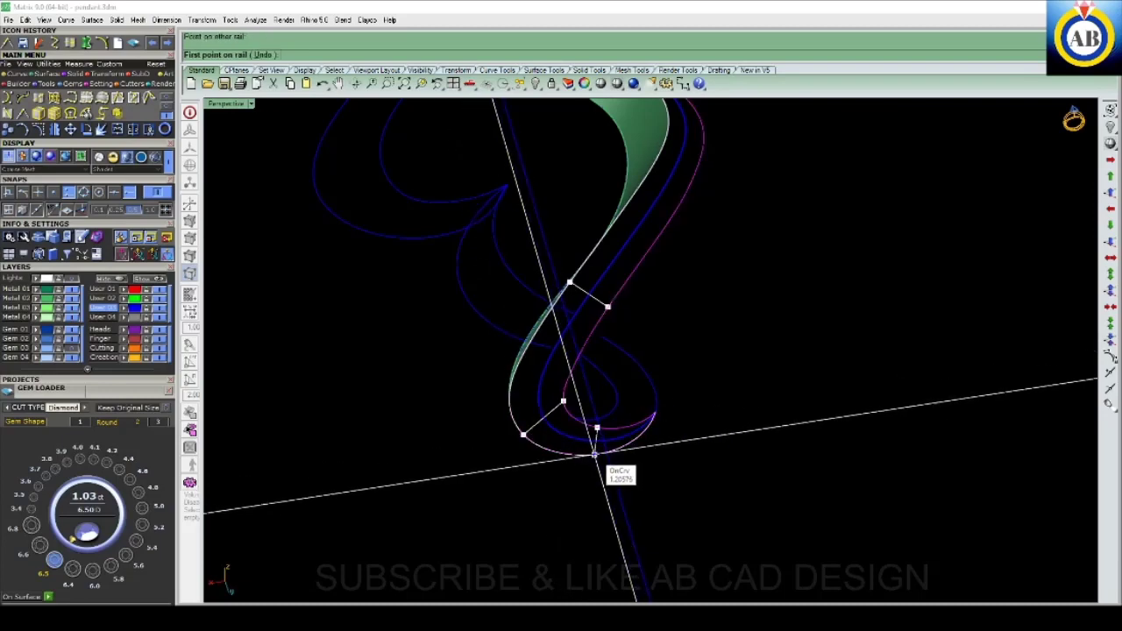
{"action": "left_click", "coordinate": [595, 455]}
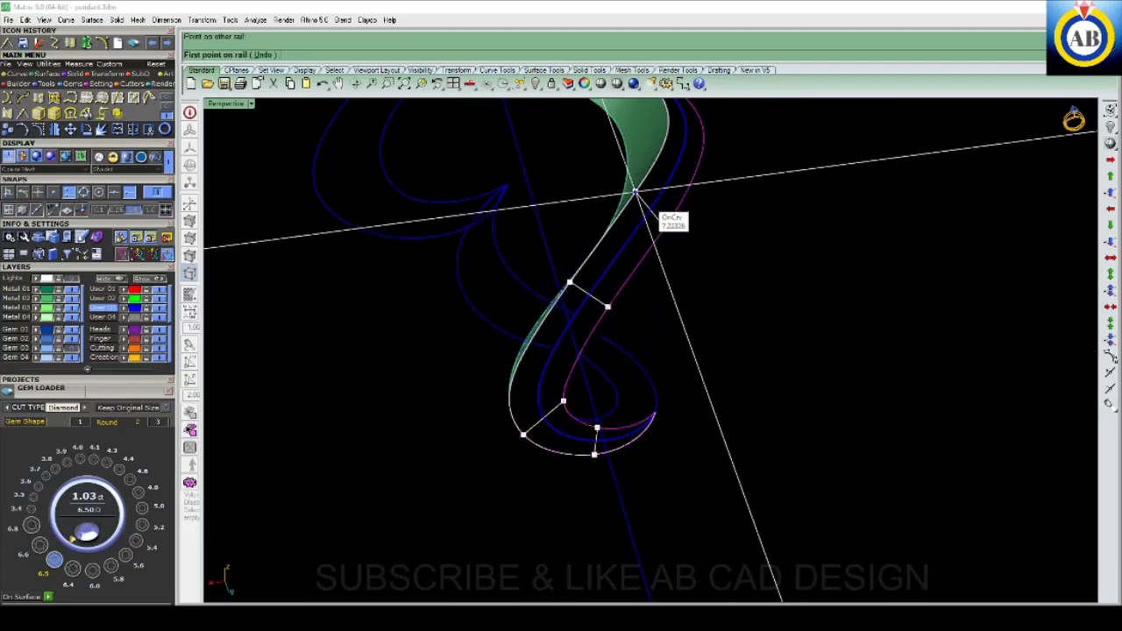
{"action": "mouse_move", "coordinate": [660, 213]}
{"action": "right_mouse_down"}
{"action": "mouse_move", "coordinate": [686, 220]}
{"action": "mouse_move", "coordinate": [802, 317]}
{"action": "mouse_move", "coordinate": [678, 349]}
{"action": "mouse_move", "coordinate": [614, 341]}
{"action": "mouse_move", "coordinate": [839, 441]}
{"action": "right_mouse_up"}
{"action": "right_click_drag", "start_coordinate": [819, 482], "coordinate": [828, 460]}
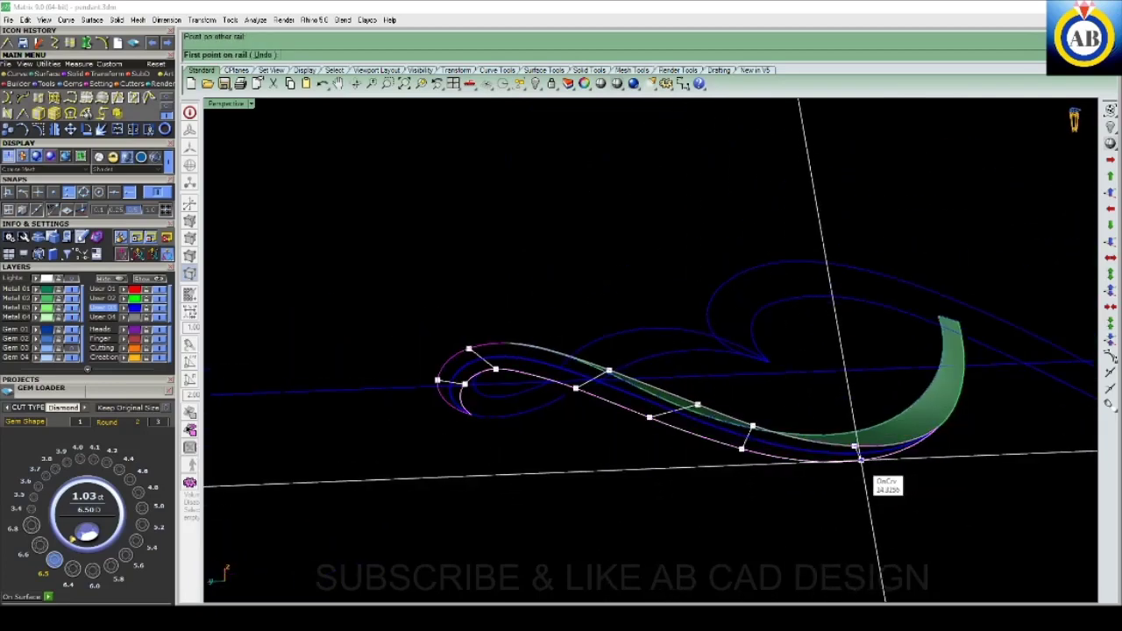
{"action": "key", "text": "Return"}
{"action": "key", "text": "Return"}
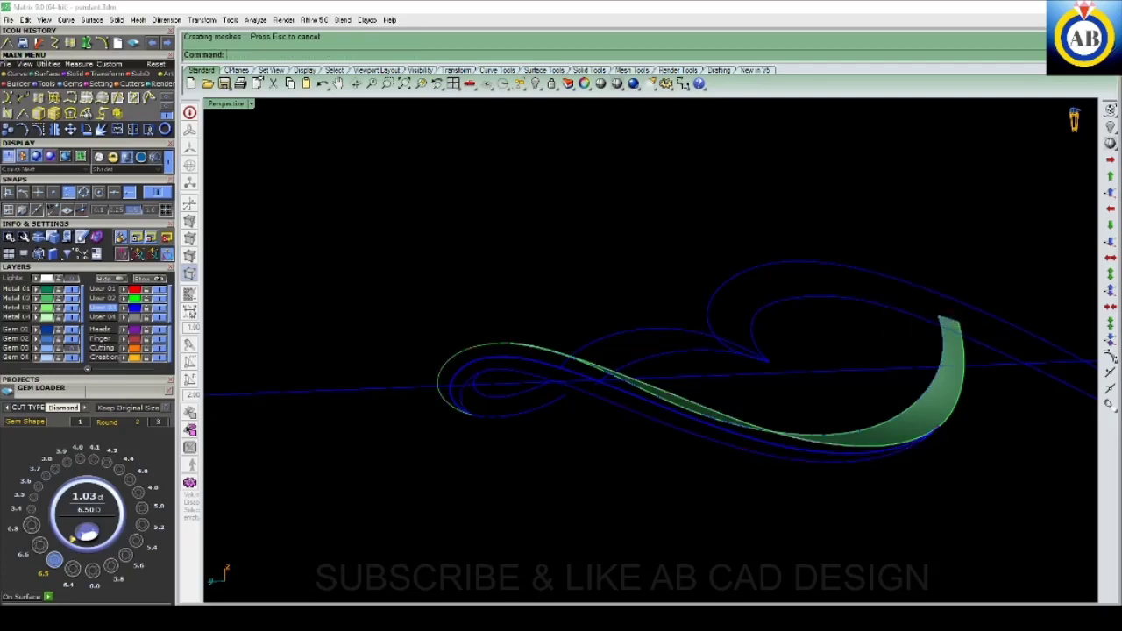
{"action": "scroll", "coordinate": [750, 387], "scroll_direction": "up", "scroll_amount": 5}
- Start Sweep2 on the inner curl, picking its two edge curves as first and second rails
{"action": "left_click", "coordinate": [750, 387]}
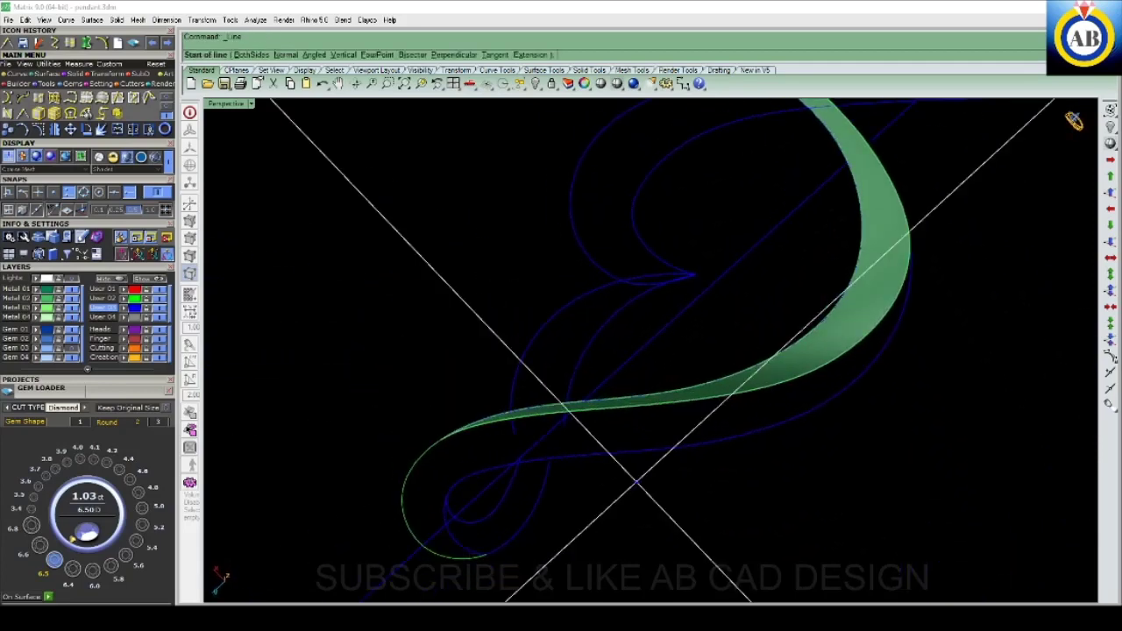
{"action": "scroll", "coordinate": [635, 482], "scroll_direction": "up", "scroll_amount": 2}
{"action": "scroll", "coordinate": [683, 412], "scroll_direction": "up", "scroll_amount": 1}
{"action": "left_click", "coordinate": [716, 359]}
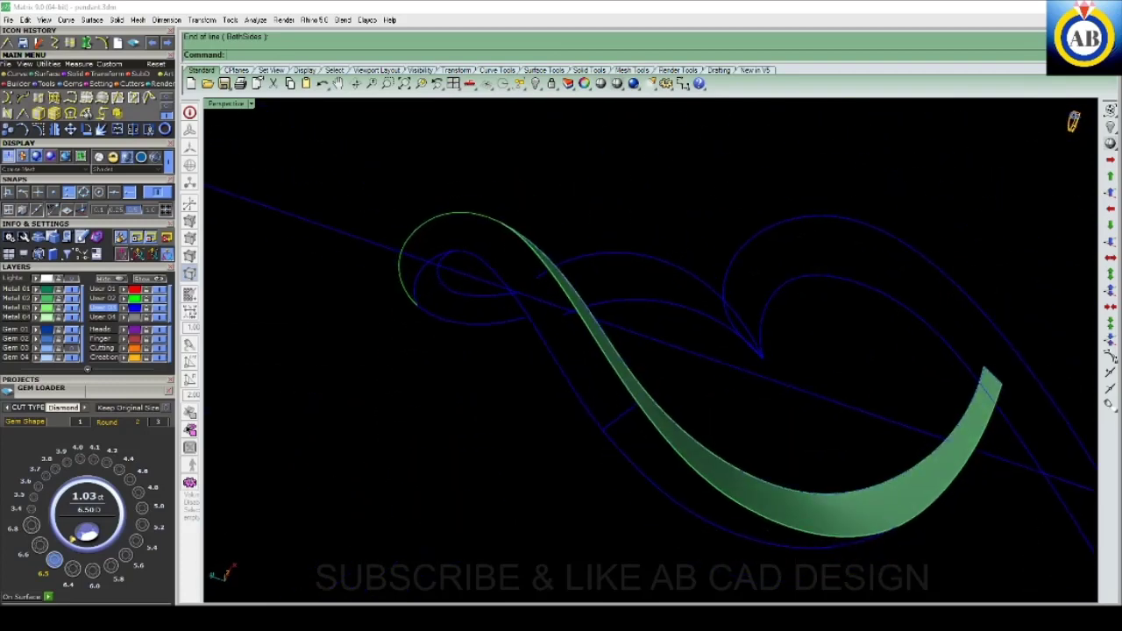
{"action": "type", "text": "SW"}
{"action": "key", "text": "Return"}
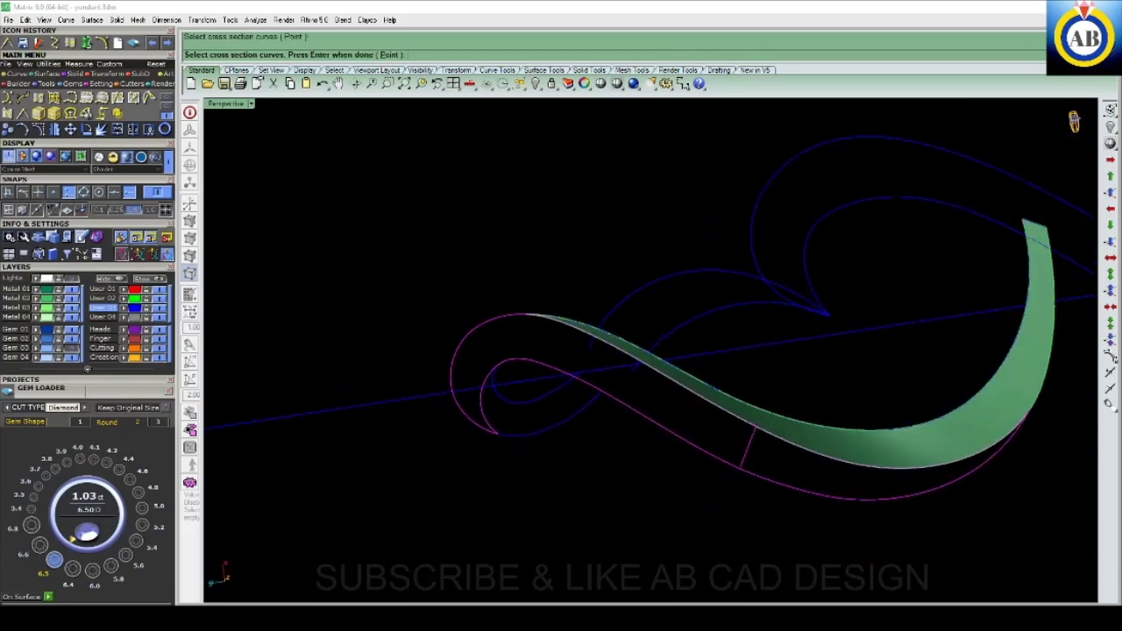
{"action": "type", "text": "p"}
- Finish the cross-sections, add three slashes across the curl's rails, and build the blue sweep
{"action": "key", "text": "Return"}
{"action": "left_click", "coordinate": [513, 452]}
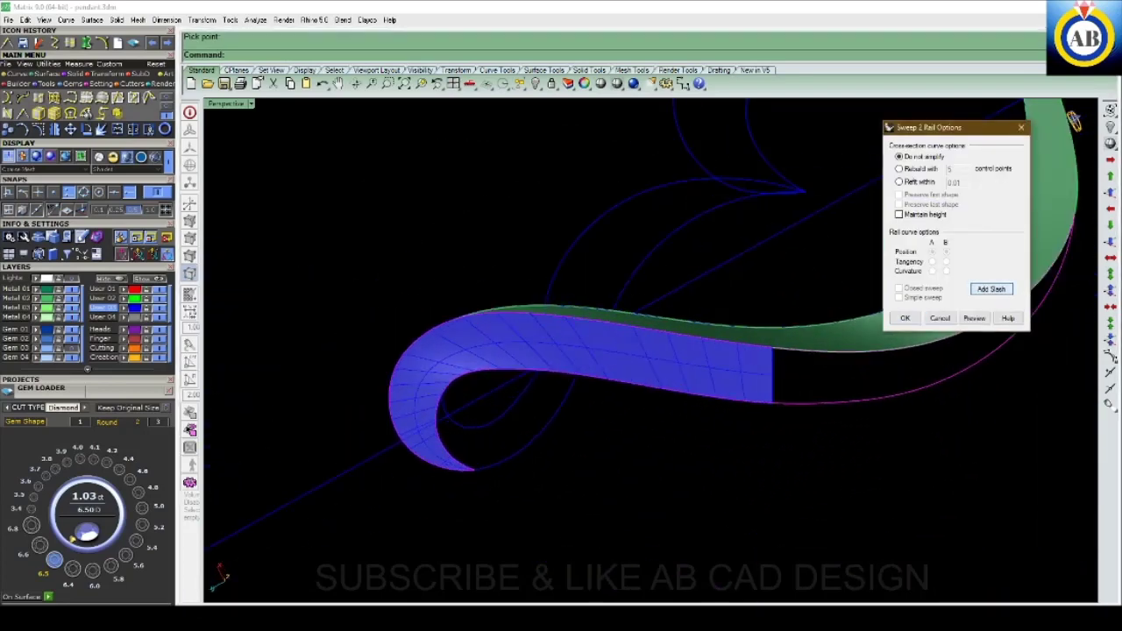
{"action": "left_click", "coordinate": [991, 288]}
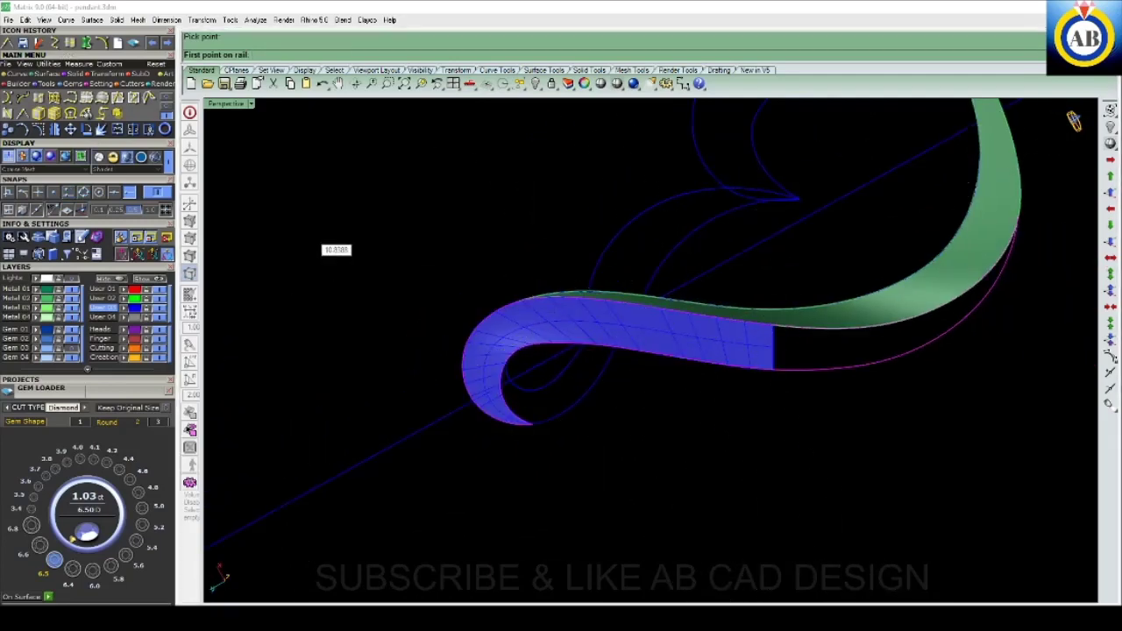
{"action": "left_click", "coordinate": [611, 300]}
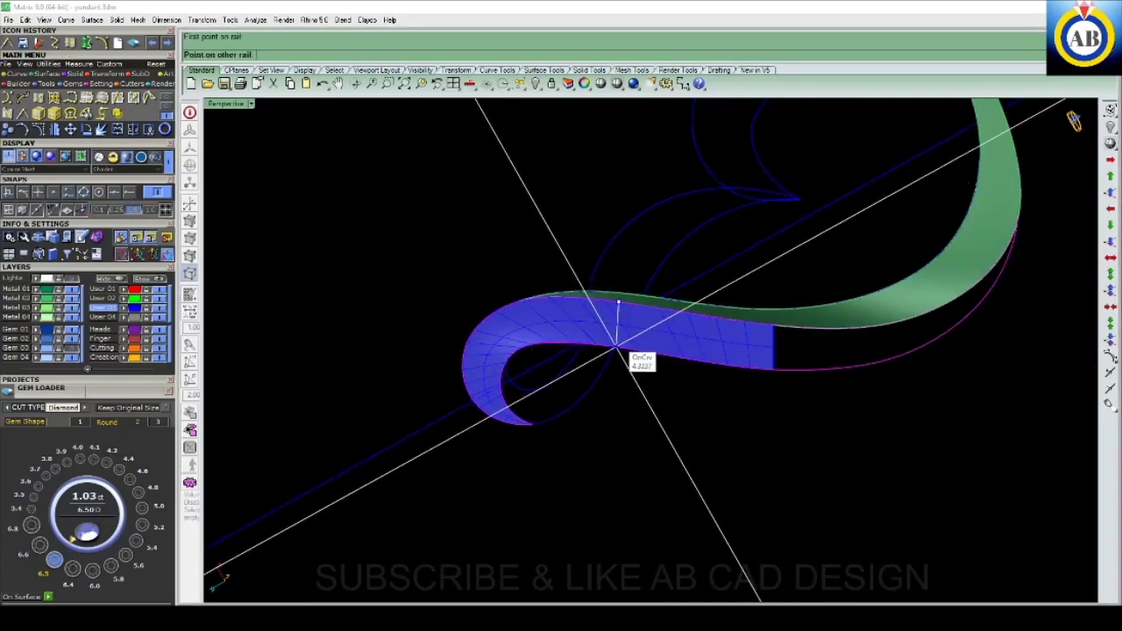
{"action": "left_click", "coordinate": [617, 348]}
{"action": "left_click", "coordinate": [535, 343]}
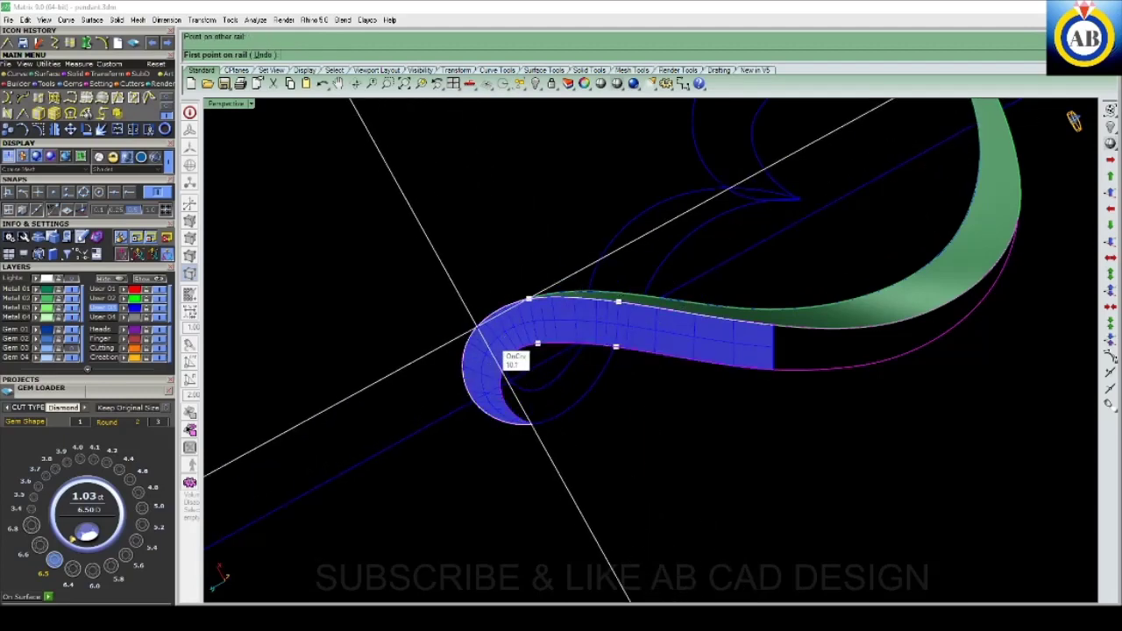
{"action": "left_click", "coordinate": [506, 360]}
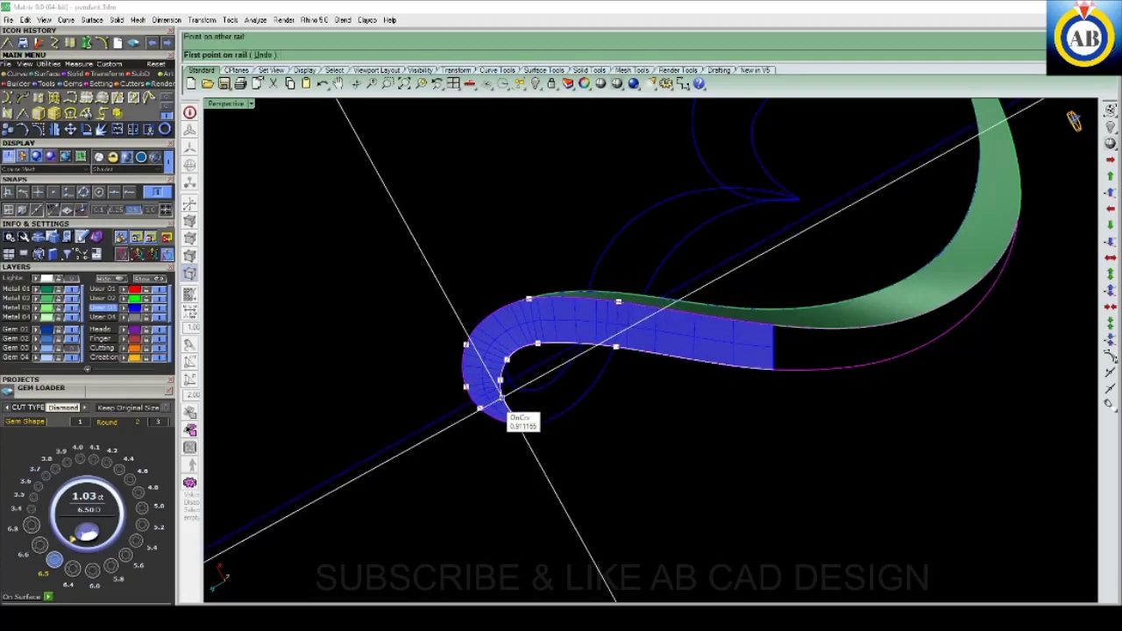
{"action": "left_click", "coordinate": [500, 398]}
{"action": "key", "text": "Return"}
{"action": "key", "text": "Return"}
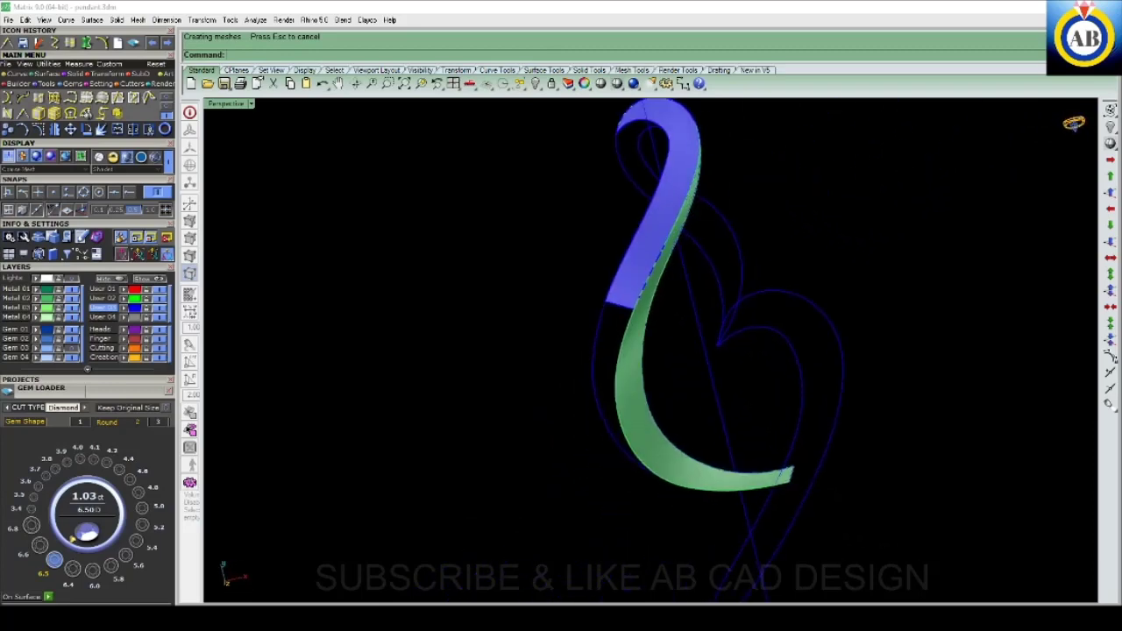
- Compare the blue sweep with the pendant reference photo in maximized Top and wireframe Perspective views
{"action": "key", "text": "ctrl+F1"}
{"action": "type", "text": "S"}
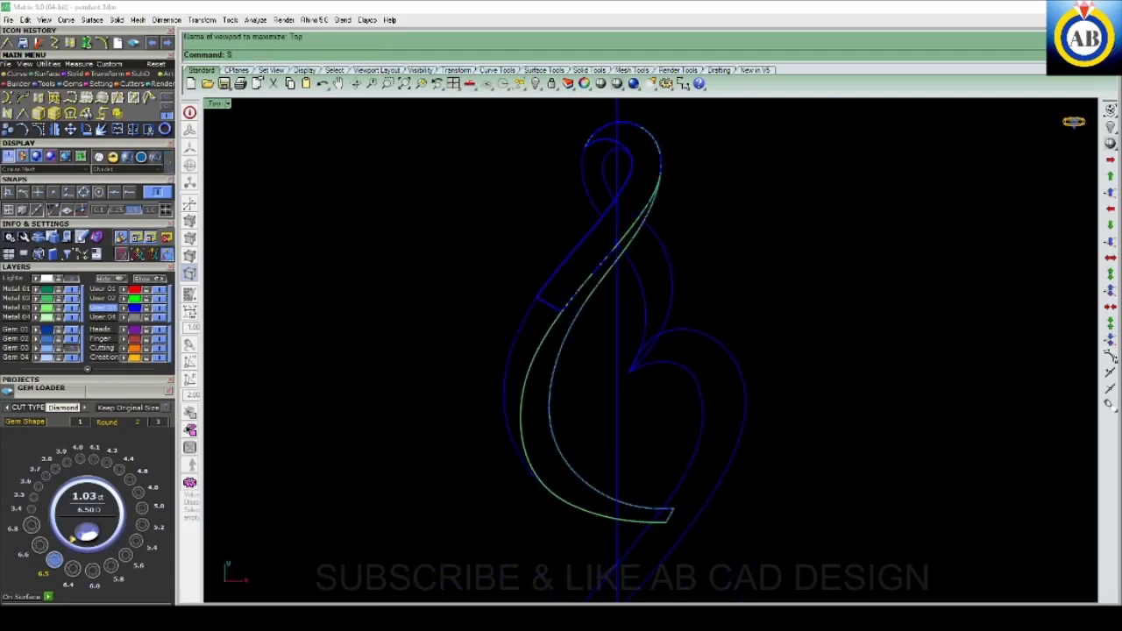
{"action": "key", "text": "Return"}
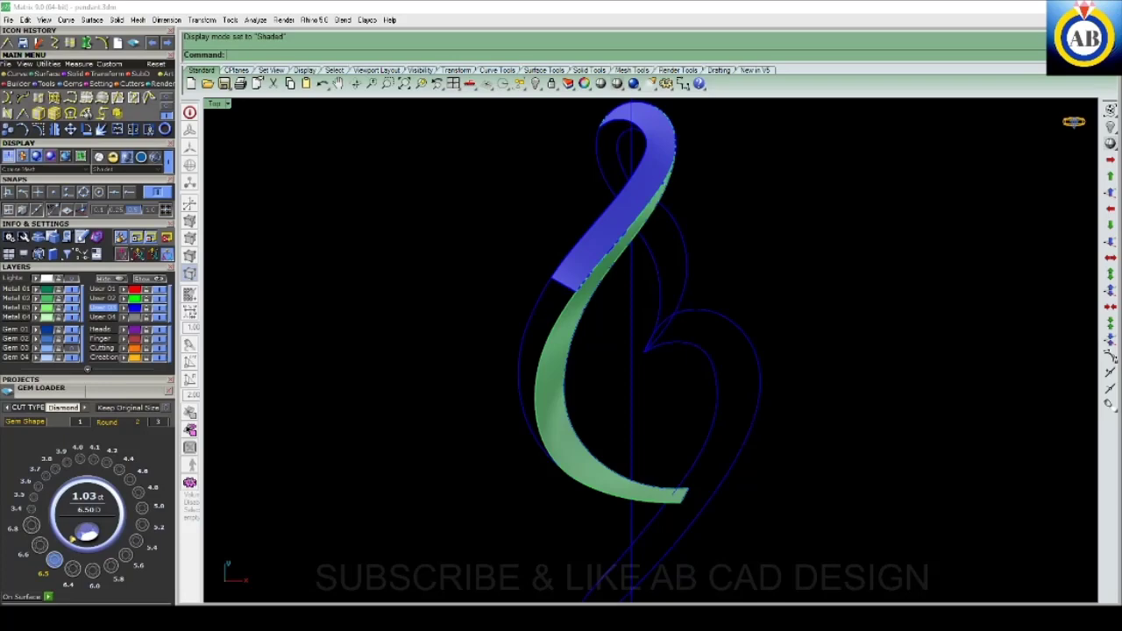
{"action": "key", "text": "ctrl+F4"}
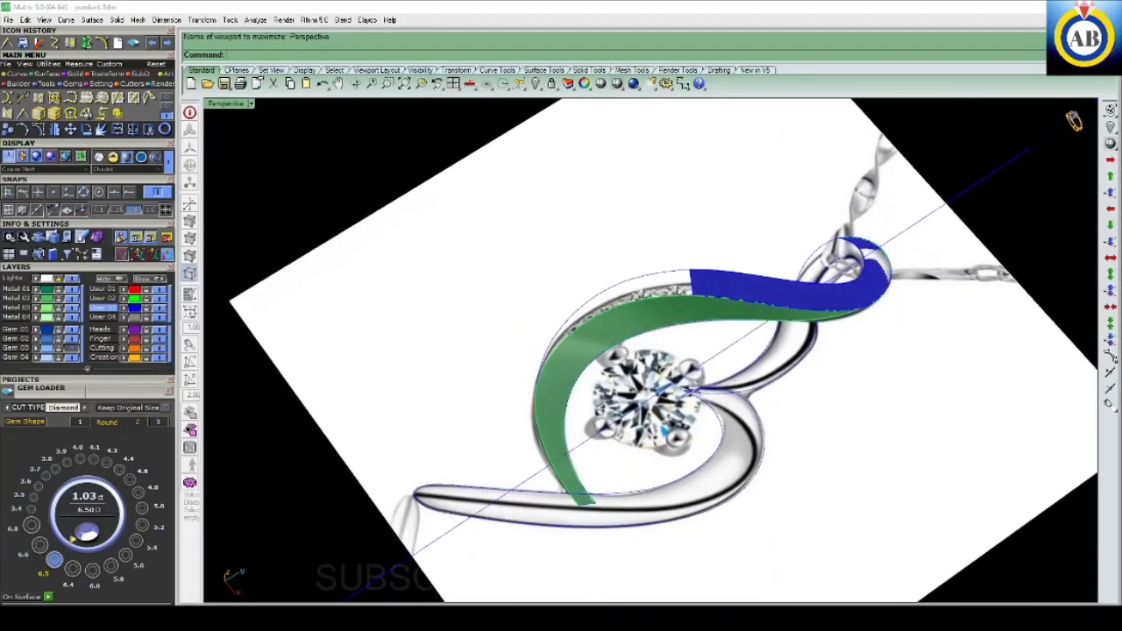
{"action": "key", "text": "ctrl+alt+w"}
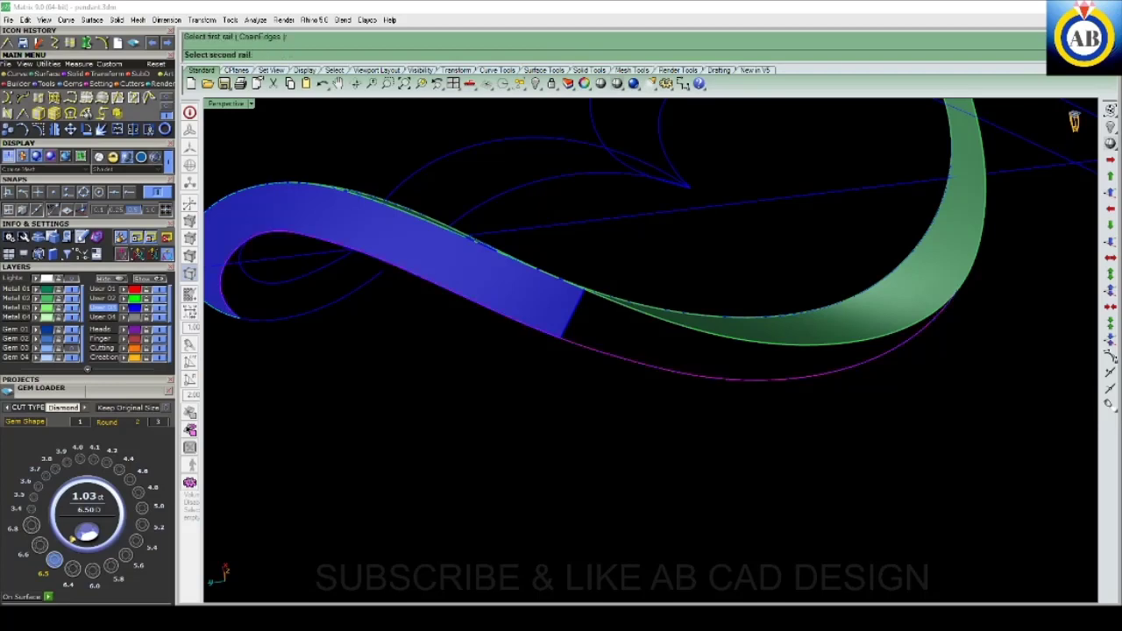
- Pick the second rail and cross-section, end the sweep at the green ribbon's end point, and inspect it
{"action": "left_click", "coordinate": [715, 361]}
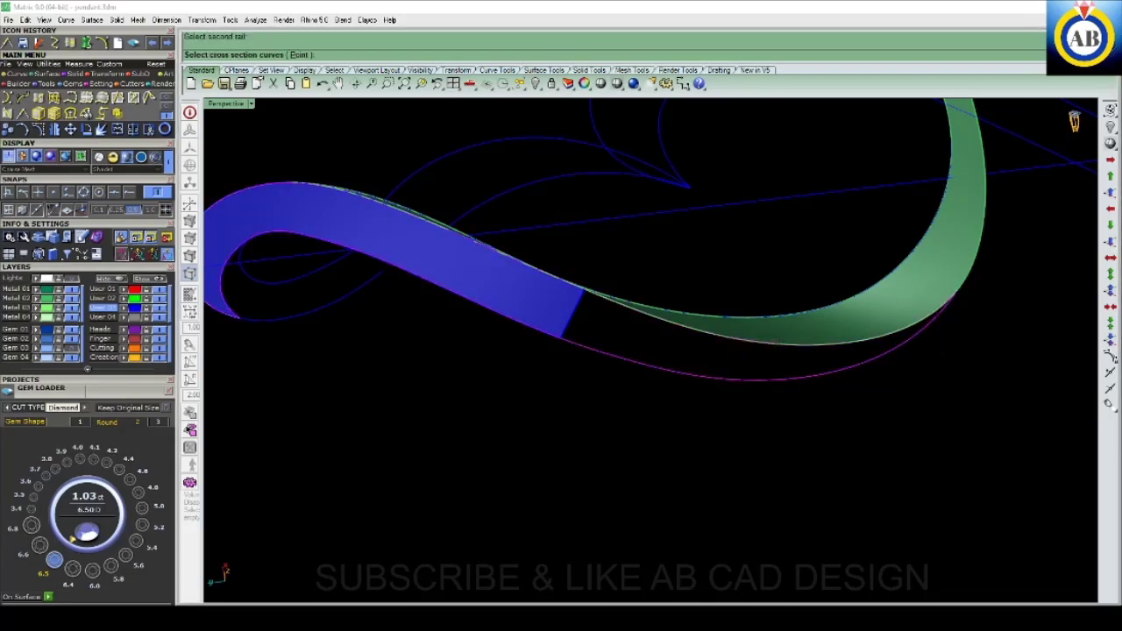
{"action": "left_click", "coordinate": [578, 329]}
{"action": "left_click", "coordinate": [624, 347]}
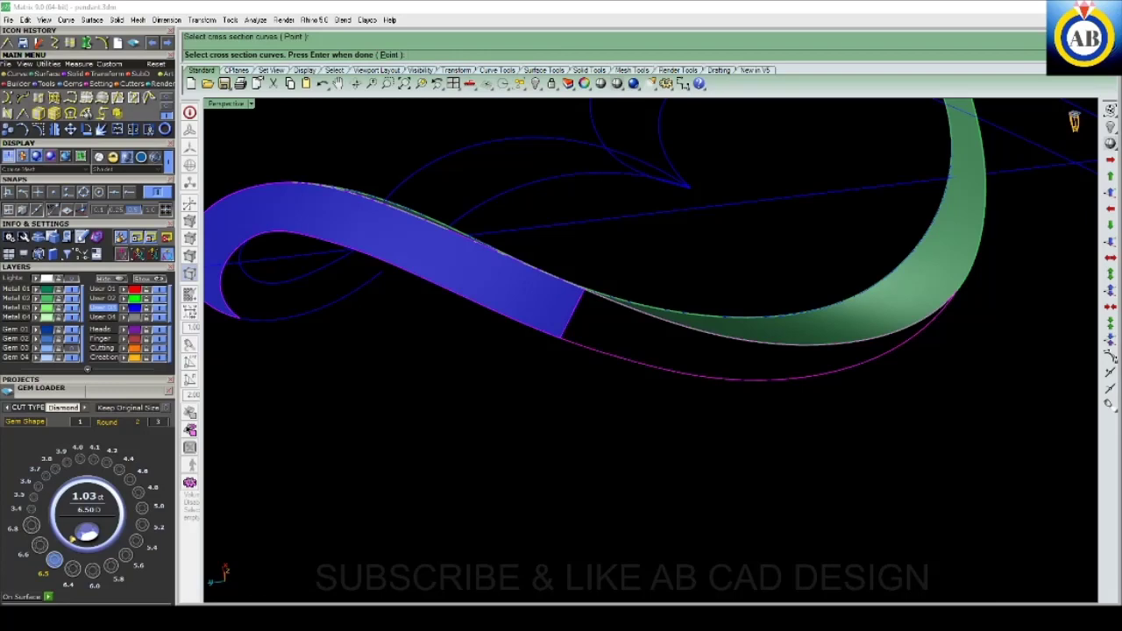
{"action": "type", "text": "p"}
{"action": "key", "text": "Return"}
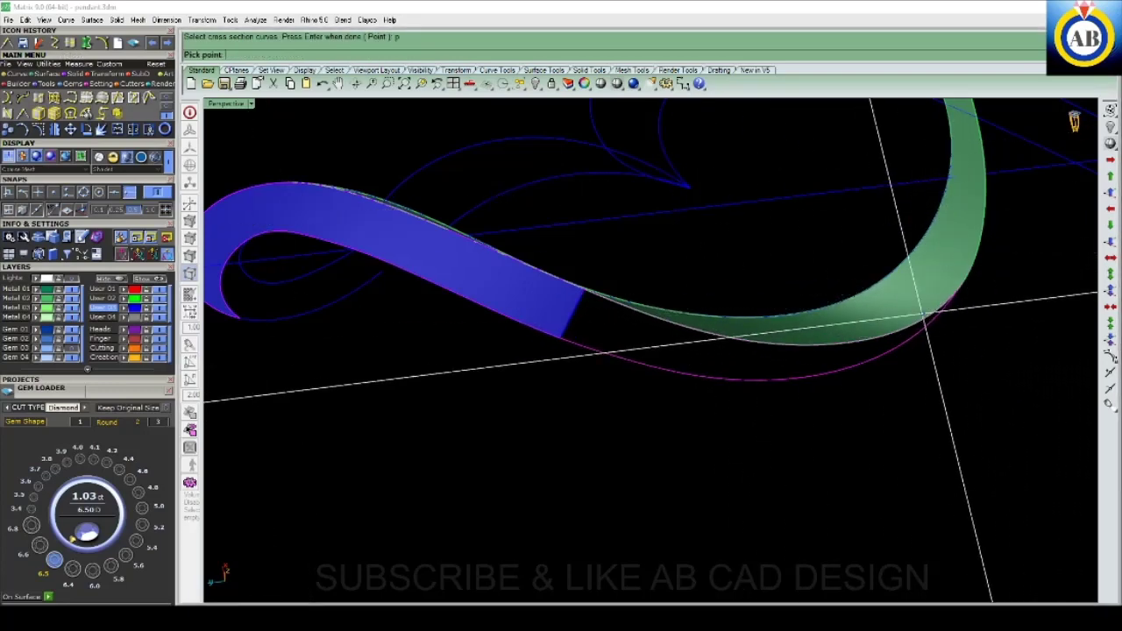
{"action": "left_click", "coordinate": [958, 291]}
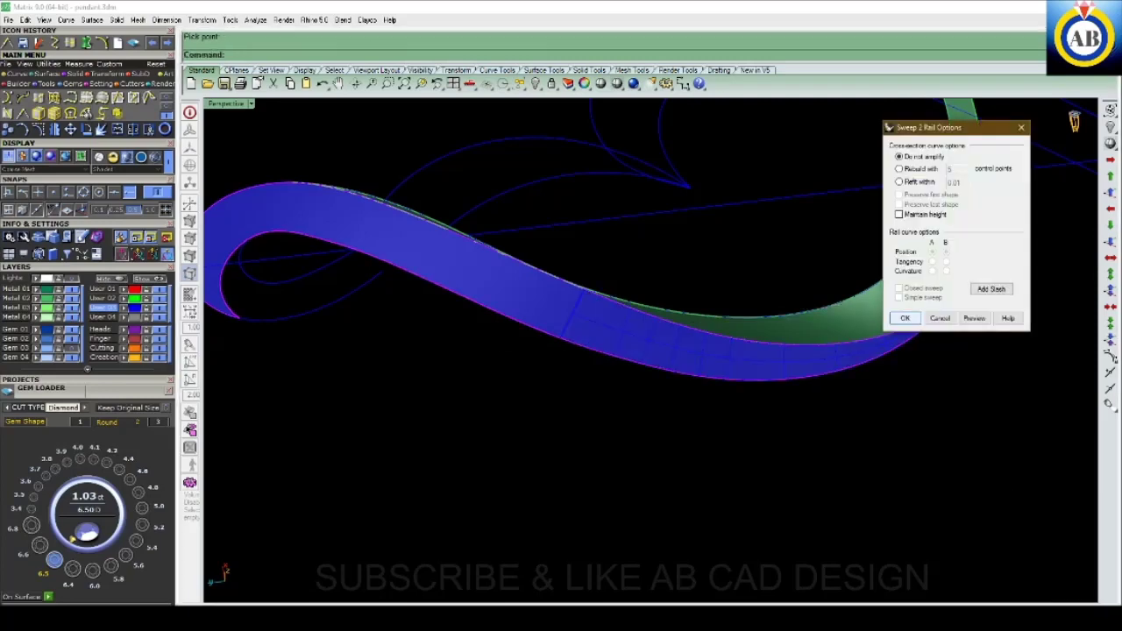
{"action": "key", "text": "Return"}
{"action": "right_click_drag", "start_coordinate": [614, 350], "coordinate": [666, 263]}
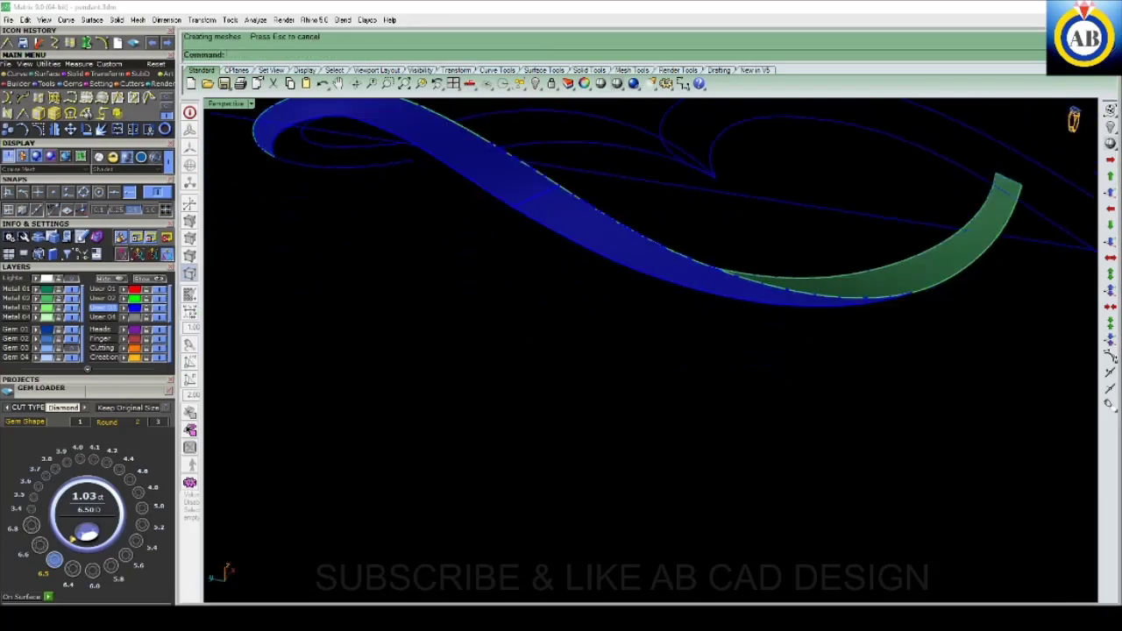
{"action": "mouse_move", "coordinate": [649, 351]}
{"action": "right_mouse_down"}
{"action": "mouse_move", "coordinate": [683, 214]}
{"action": "mouse_move", "coordinate": [687, 245]}
{"action": "right_mouse_up"}
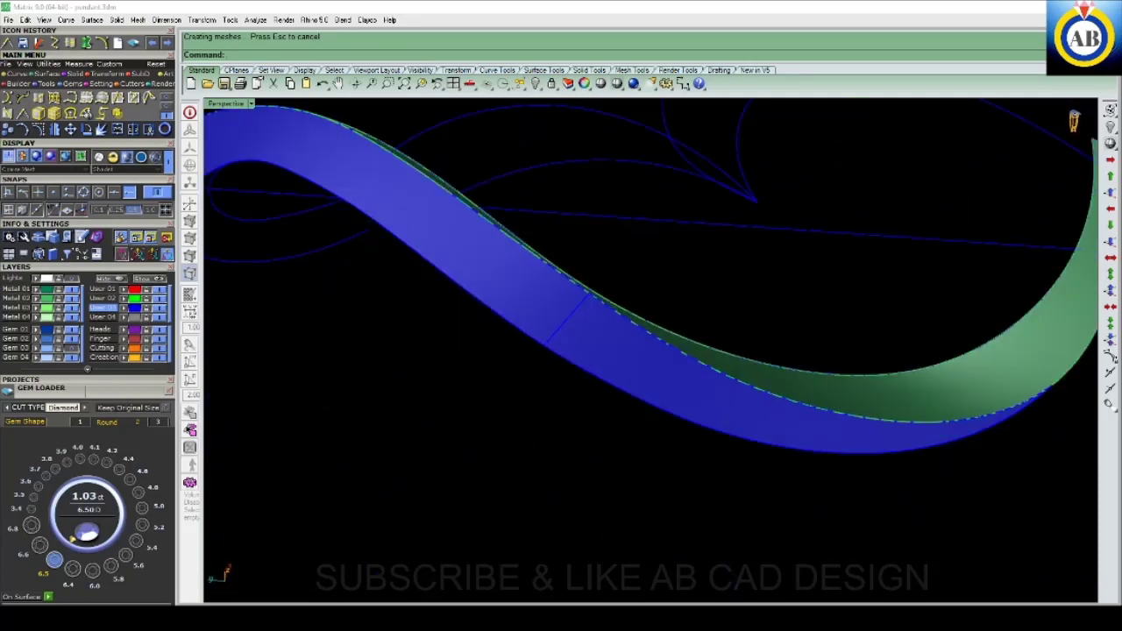
{"action": "right_click_drag", "start_coordinate": [649, 351], "coordinate": [692, 263]}
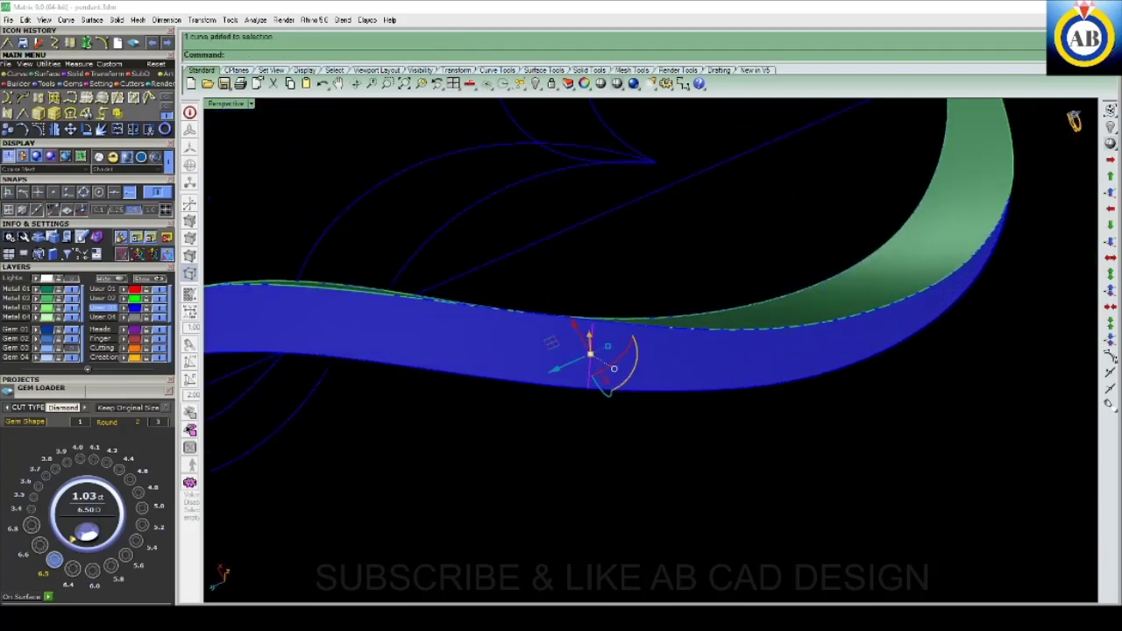
- Delete the leftover curve, select the swept ribbon surface, and start ExtrudeSrf on it
{"action": "key", "text": "Delete"}
{"action": "mouse_move", "coordinate": [648, 351]}
{"action": "right_mouse_down"}
{"action": "mouse_move", "coordinate": [697, 254]}
{"action": "mouse_move", "coordinate": [614, 350]}
{"action": "mouse_move", "coordinate": [579, 333]}
{"action": "mouse_move", "coordinate": [561, 351]}
{"action": "mouse_move", "coordinate": [667, 333]}
{"action": "mouse_move", "coordinate": [714, 299]}
{"action": "right_mouse_up"}
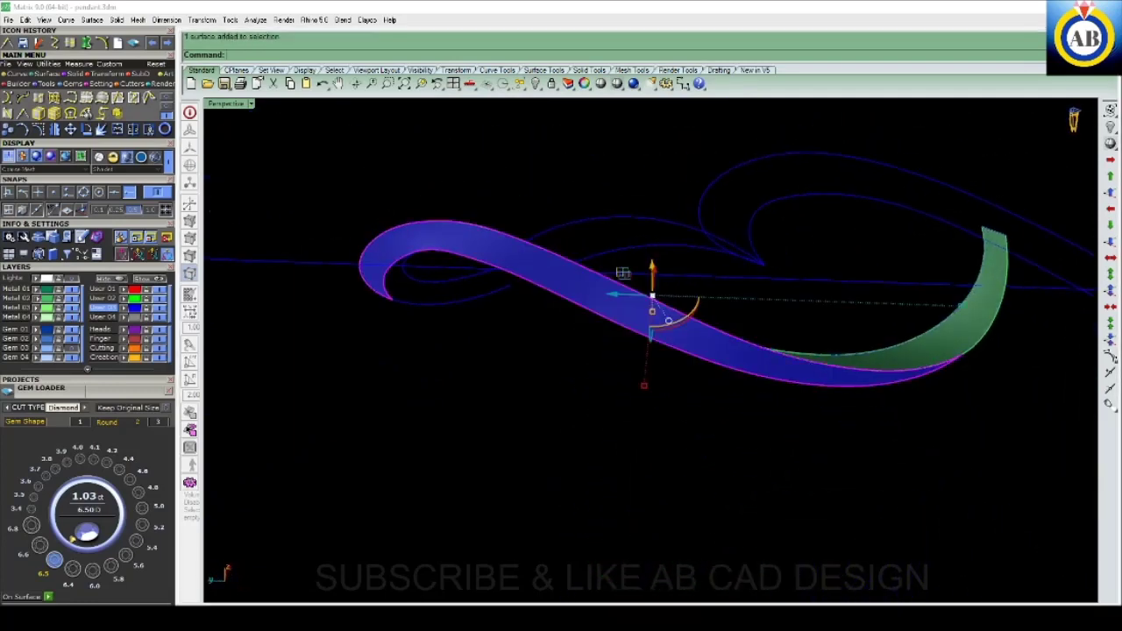
{"action": "key", "text": "Escape"}
{"action": "mouse_move", "coordinate": [622, 272]}
{"action": "right_mouse_down"}
{"action": "mouse_move", "coordinate": [604, 307]}
{"action": "mouse_move", "coordinate": [649, 351]}
{"action": "right_mouse_up"}
{"action": "left_click", "coordinate": [631, 368]}
{"action": "type", "text": "ES"}
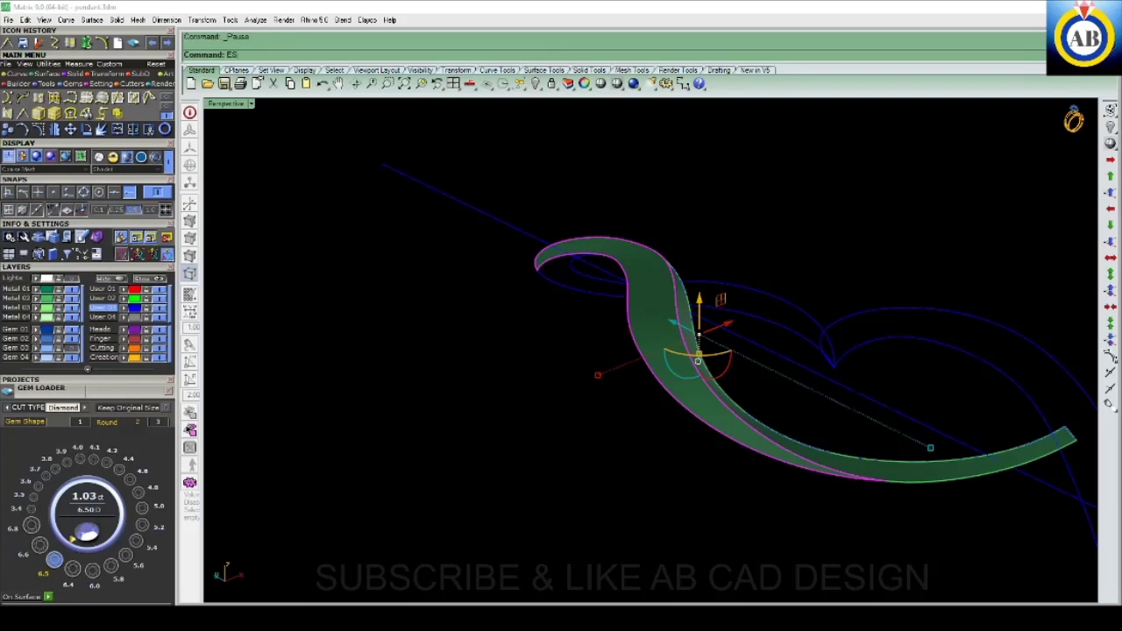
{"action": "key", "text": "Return"}
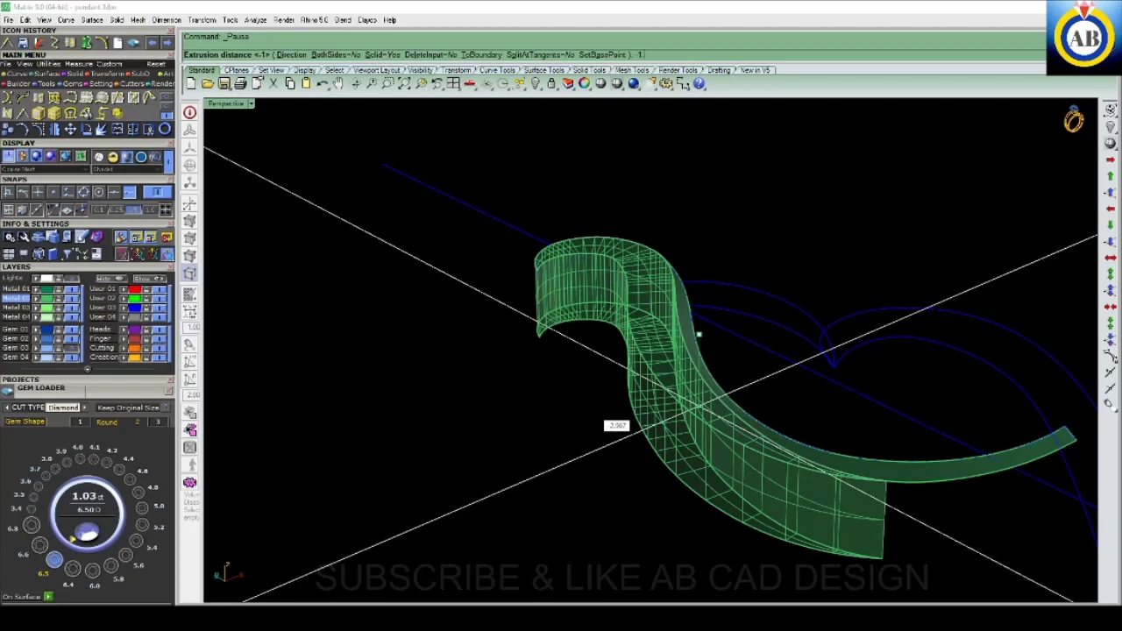
- Accept the default extrusion distance to thicken the band, then orbit and zoom to inspect the solid
{"action": "key", "text": "Return"}
{"action": "mouse_move", "coordinate": [699, 336]}
{"action": "right_mouse_down"}
{"action": "mouse_move", "coordinate": [701, 290]}
{"action": "mouse_move", "coordinate": [719, 315]}
{"action": "mouse_move", "coordinate": [723, 430]}
{"action": "mouse_move", "coordinate": [736, 430]}
{"action": "mouse_move", "coordinate": [816, 399]}
{"action": "mouse_move", "coordinate": [829, 298]}
{"action": "mouse_move", "coordinate": [829, 394]}
{"action": "mouse_move", "coordinate": [841, 350]}
{"action": "mouse_move", "coordinate": [806, 412]}
{"action": "mouse_move", "coordinate": [806, 377]}
{"action": "mouse_move", "coordinate": [820, 386]}
{"action": "mouse_move", "coordinate": [820, 421]}
{"action": "mouse_move", "coordinate": [833, 350]}
{"action": "mouse_move", "coordinate": [807, 403]}
{"action": "mouse_move", "coordinate": [820, 376]}
{"action": "mouse_move", "coordinate": [811, 434]}
{"action": "mouse_move", "coordinate": [820, 351]}
{"action": "mouse_move", "coordinate": [754, 381]}
{"action": "mouse_move", "coordinate": [719, 351]}
{"action": "mouse_move", "coordinate": [684, 373]}
{"action": "mouse_move", "coordinate": [622, 324]}
{"action": "right_mouse_up"}
{"action": "scroll", "coordinate": [648, 369], "scroll_direction": "up", "scroll_amount": 5}
{"action": "scroll", "coordinate": [649, 368], "scroll_direction": "down", "scroll_amount": 5}
{"action": "scroll", "coordinate": [648, 394], "scroll_direction": "up", "scroll_amount": 5}
{"action": "scroll", "coordinate": [649, 394], "scroll_direction": "down", "scroll_amount": 5}
{"action": "scroll", "coordinate": [649, 394], "scroll_direction": "up", "scroll_amount": 3}
{"action": "scroll", "coordinate": [648, 395], "scroll_direction": "down", "scroll_amount": 3}
{"action": "scroll", "coordinate": [649, 394], "scroll_direction": "up", "scroll_amount": 3}
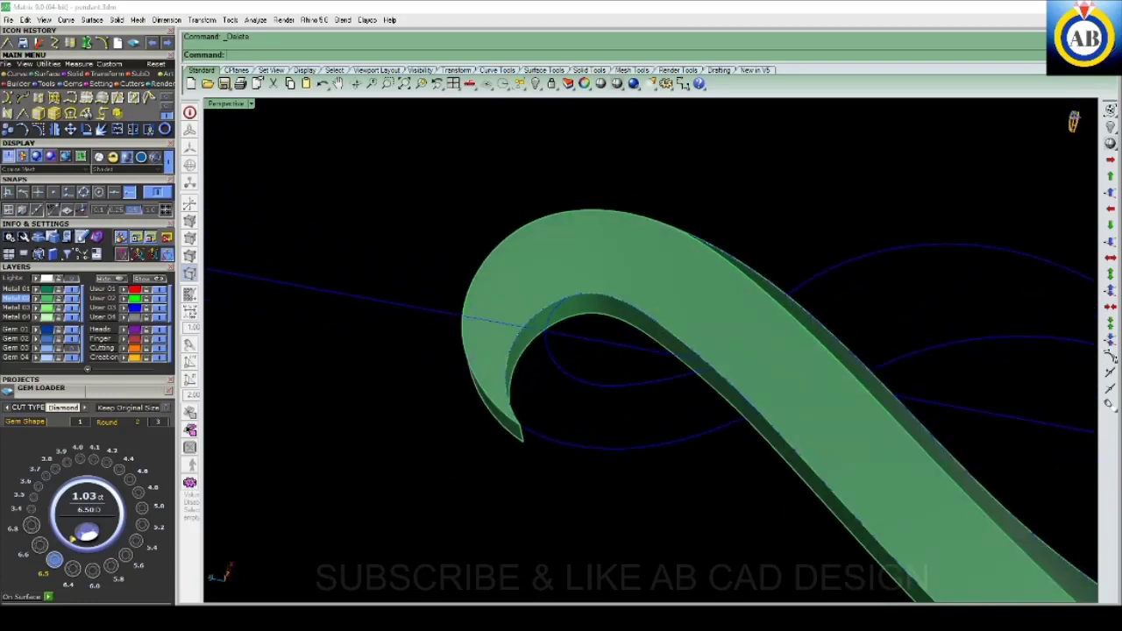
- Maximize the Top view in wireframe and zoom in on the hook curl's two curves
{"action": "left_click_drag", "start_coordinate": [612, 369], "coordinate": [589, 465]}
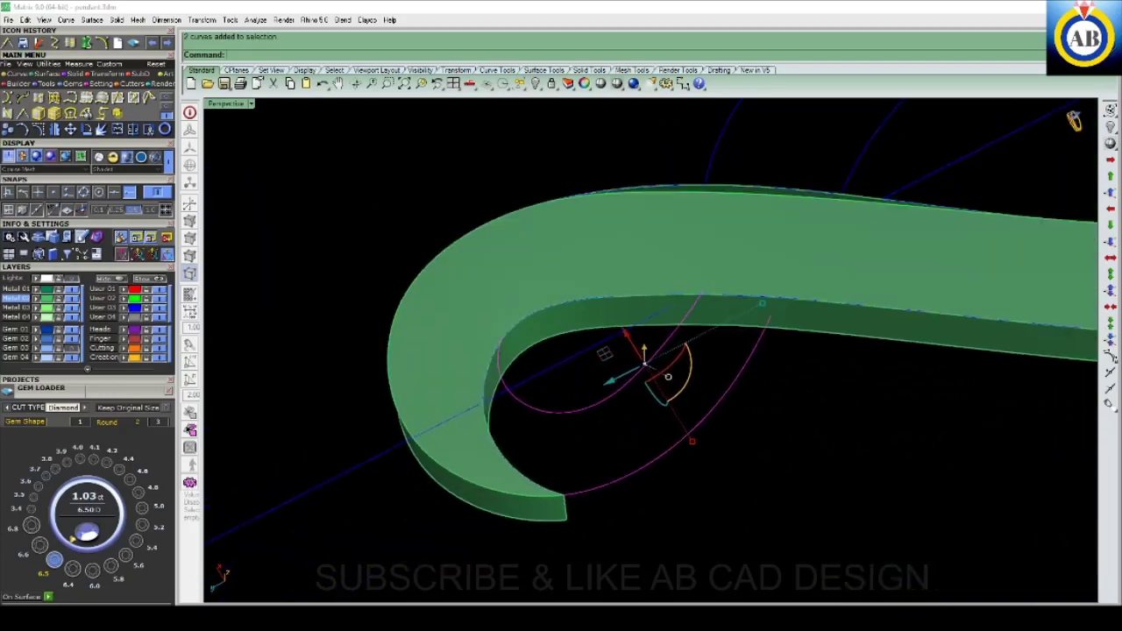
{"action": "key", "text": "ctrl+F1"}
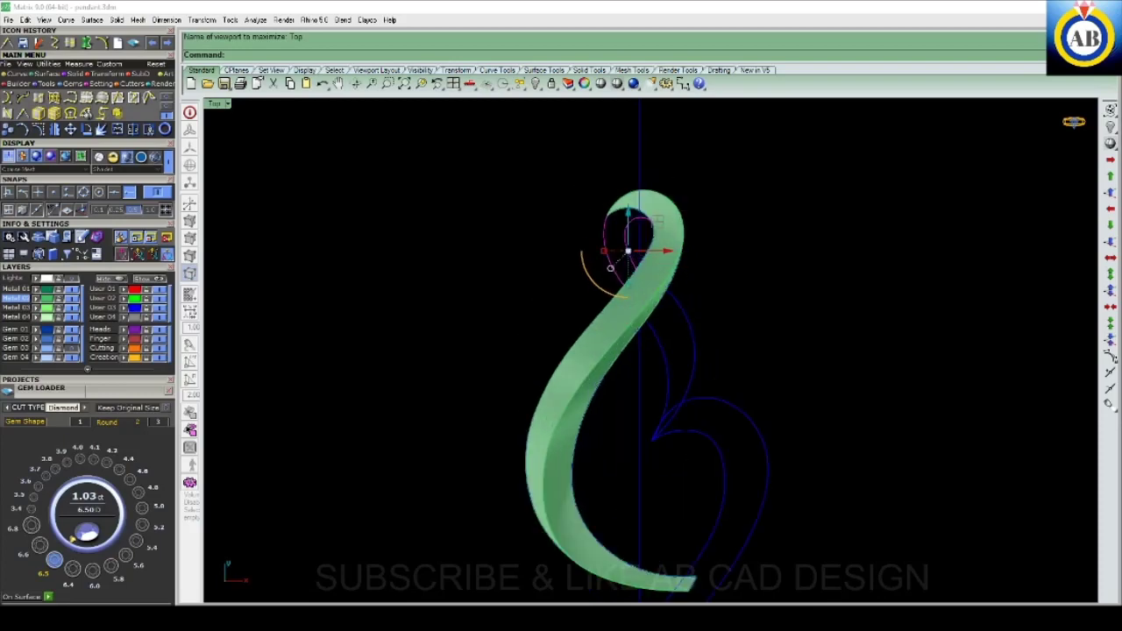
{"action": "key", "text": "ctrl+alt+w"}
{"action": "scroll", "coordinate": [650, 231], "scroll_direction": "up", "scroll_amount": 3}
{"action": "scroll", "coordinate": [650, 231], "scroll_direction": "up", "scroll_amount": 3}
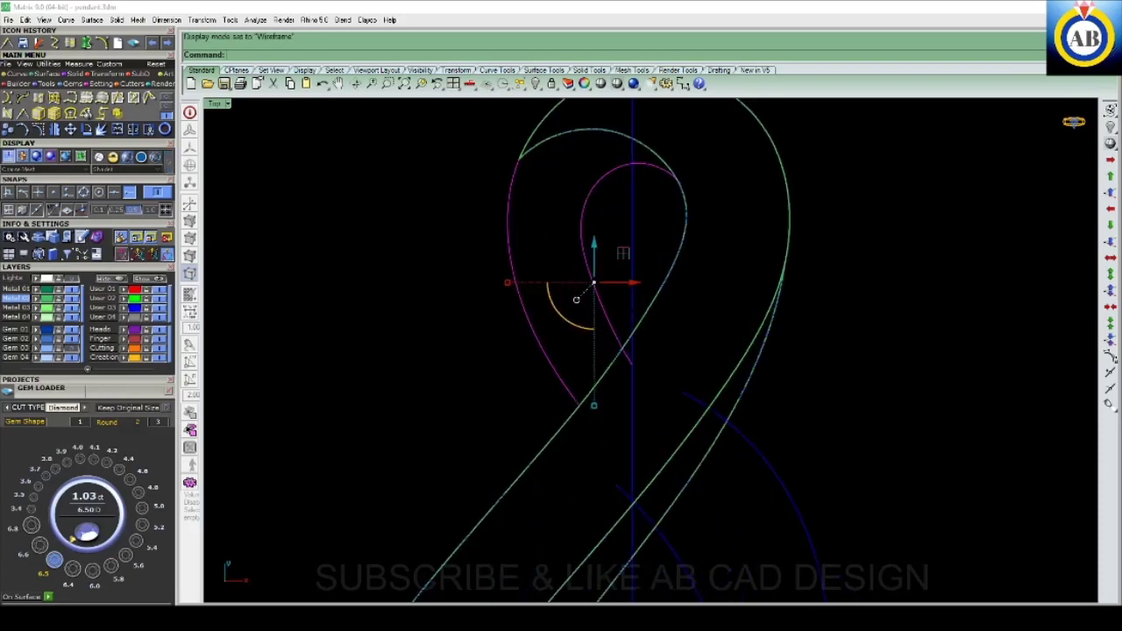
{"action": "scroll", "coordinate": [561, 350], "scroll_direction": "down", "scroll_amount": 2}
{"action": "key", "text": "Escape"}
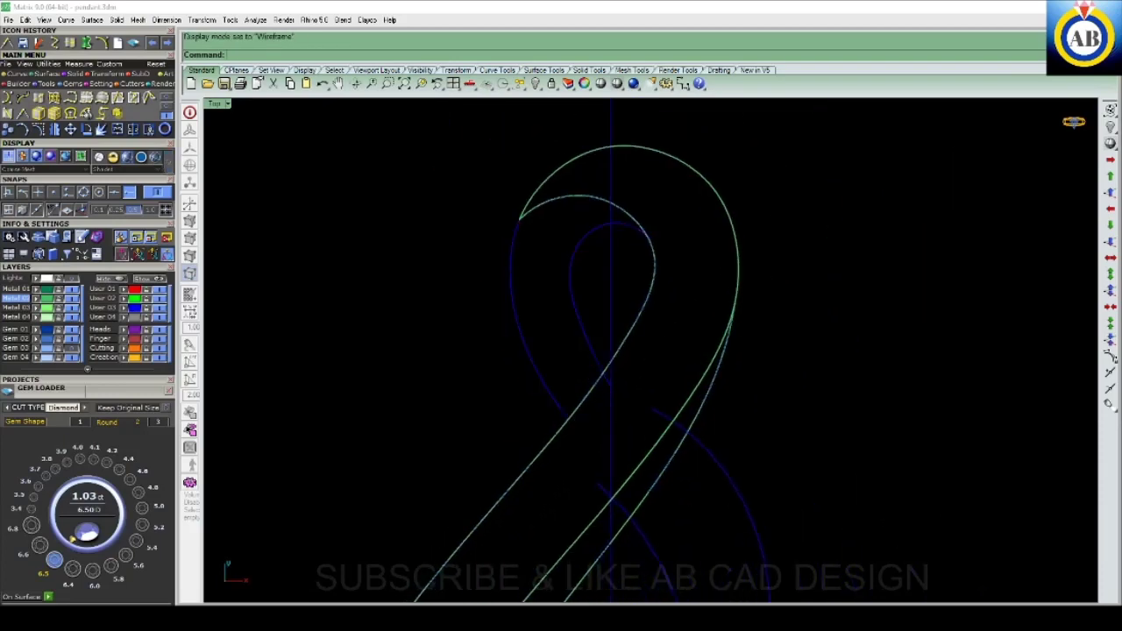
{"action": "scroll", "coordinate": [538, 421], "scroll_direction": "up", "scroll_amount": 2}
{"action": "scroll", "coordinate": [539, 421], "scroll_direction": "up", "scroll_amount": 2}
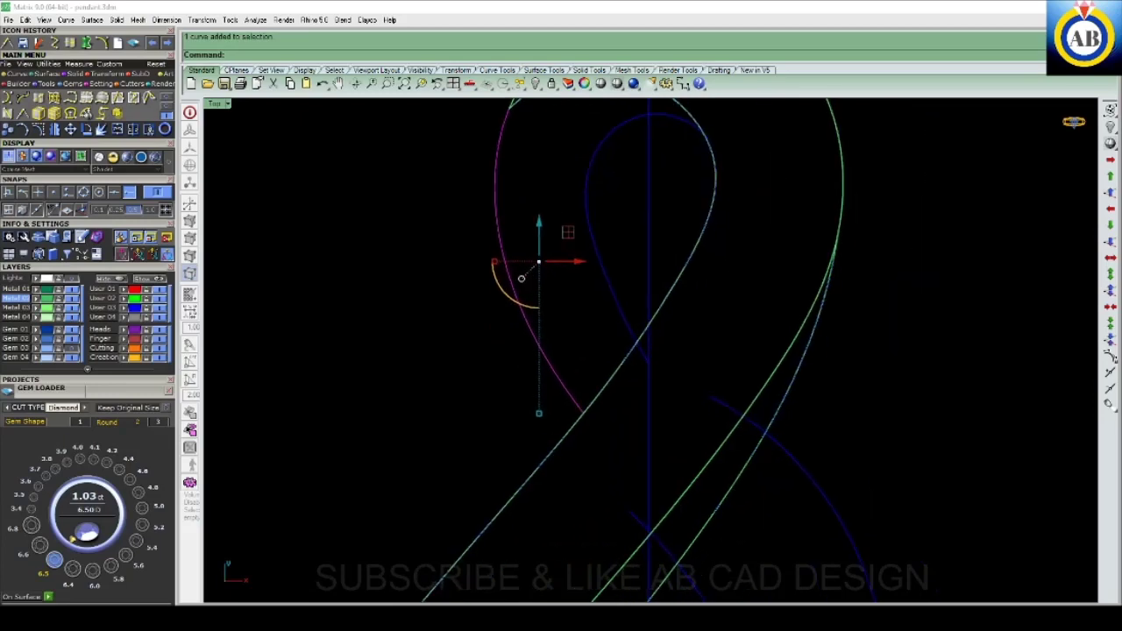
{"action": "scroll", "coordinate": [526, 412], "scroll_direction": "up", "scroll_amount": 2}
{"action": "scroll", "coordinate": [526, 412], "scroll_direction": "up", "scroll_amount": 1}
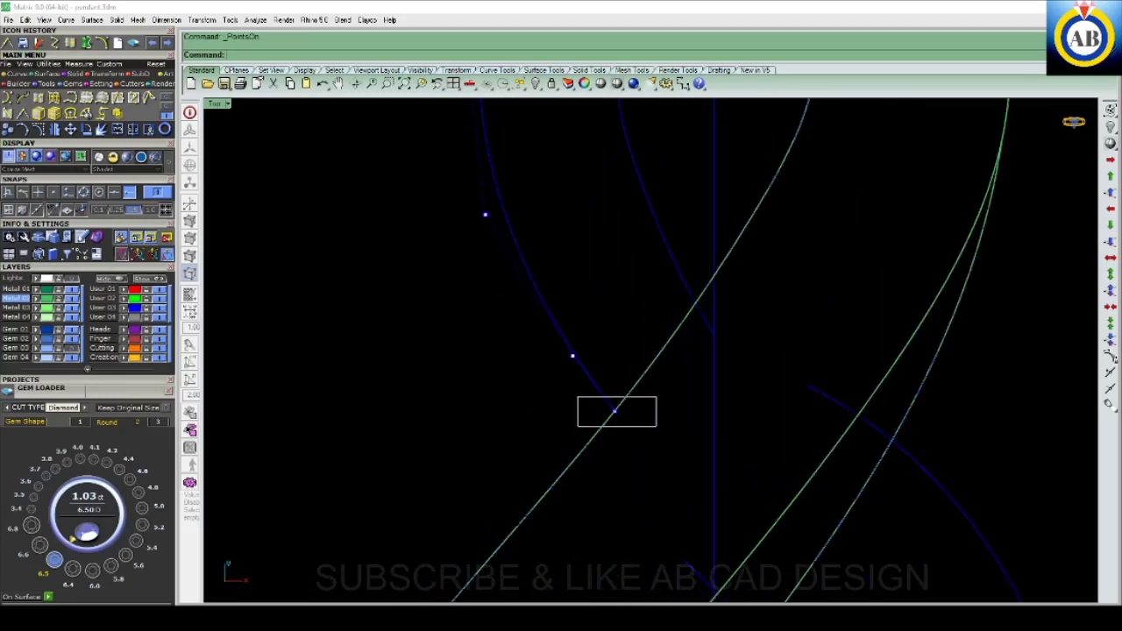
- Shift a point on the inner curl curve and begin a new line near the curl
{"action": "left_click_drag", "start_coordinate": [642, 380], "coordinate": [654, 391]}
{"action": "scroll", "coordinate": [579, 455], "scroll_direction": "down", "scroll_amount": 3}
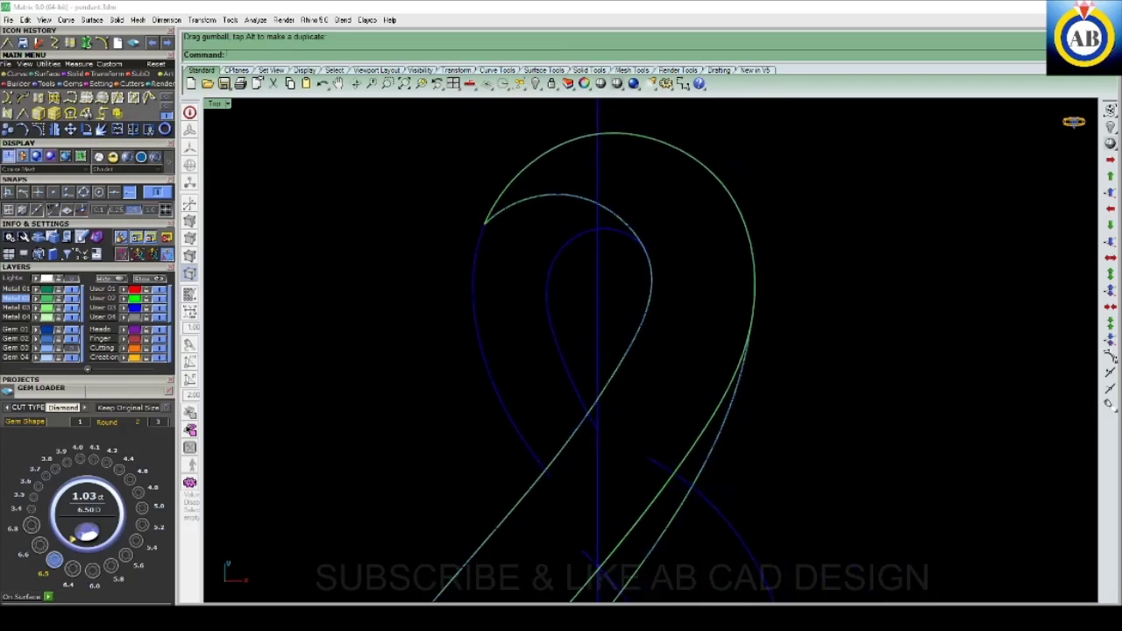
{"action": "left_click", "coordinate": [550, 476]}
{"action": "scroll", "coordinate": [574, 469], "scroll_direction": "down", "scroll_amount": 2}
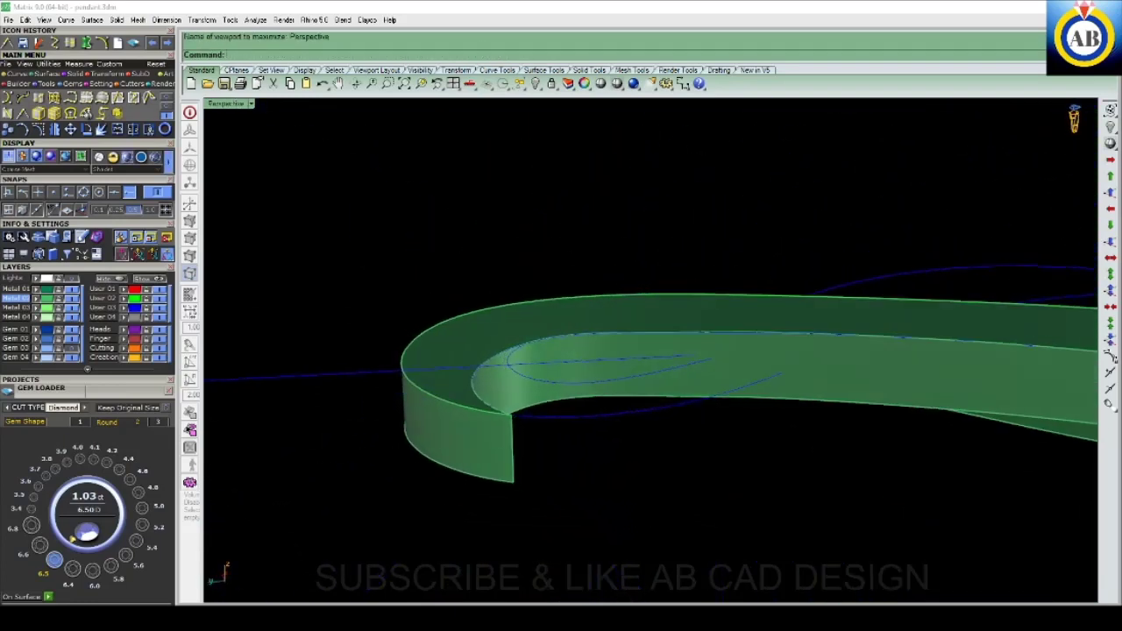
- In wireframe, rebuild the inner hook curve to 10 points at degree 3 and show its control points
{"action": "key", "text": "ctrl+alt+w"}
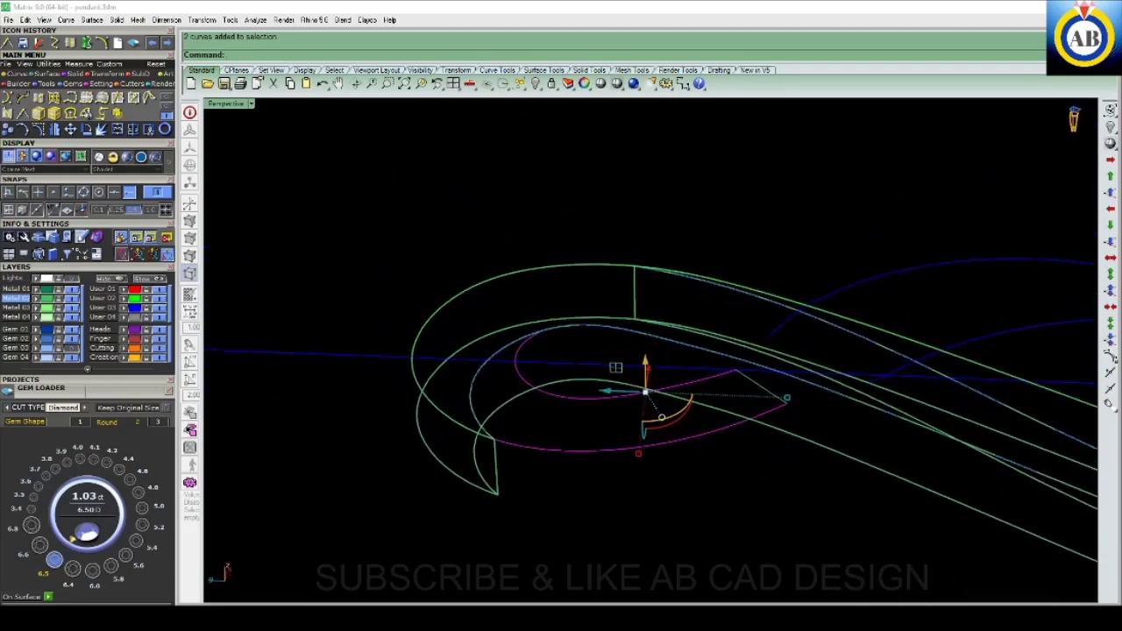
{"action": "type", "text": "RC"}
{"action": "key", "text": "Return"}
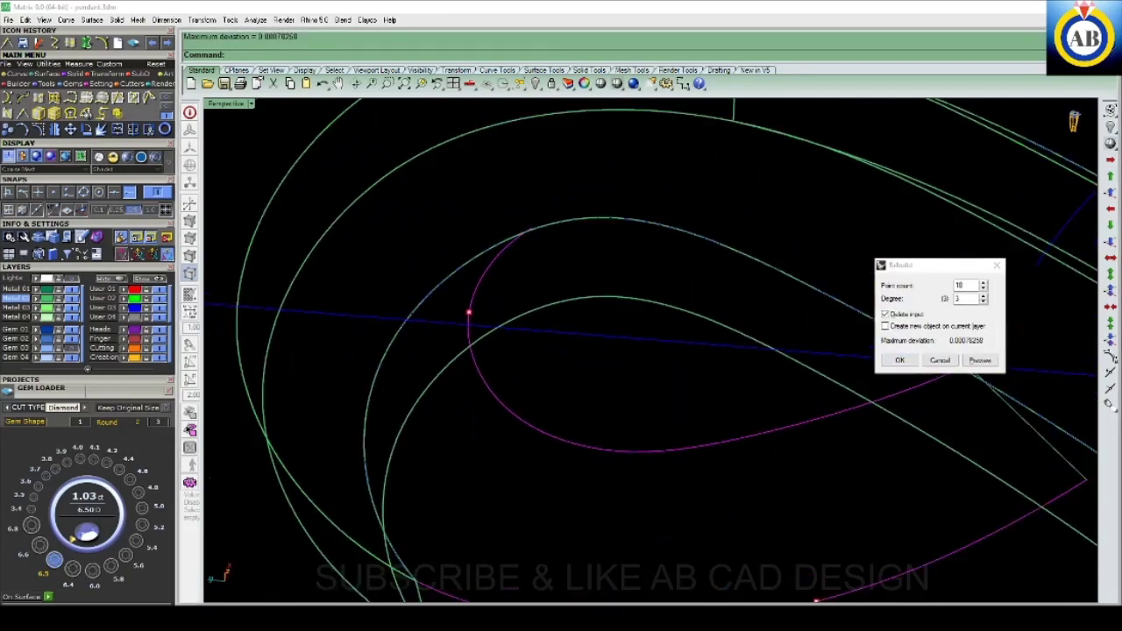
{"action": "key", "text": "Return"}
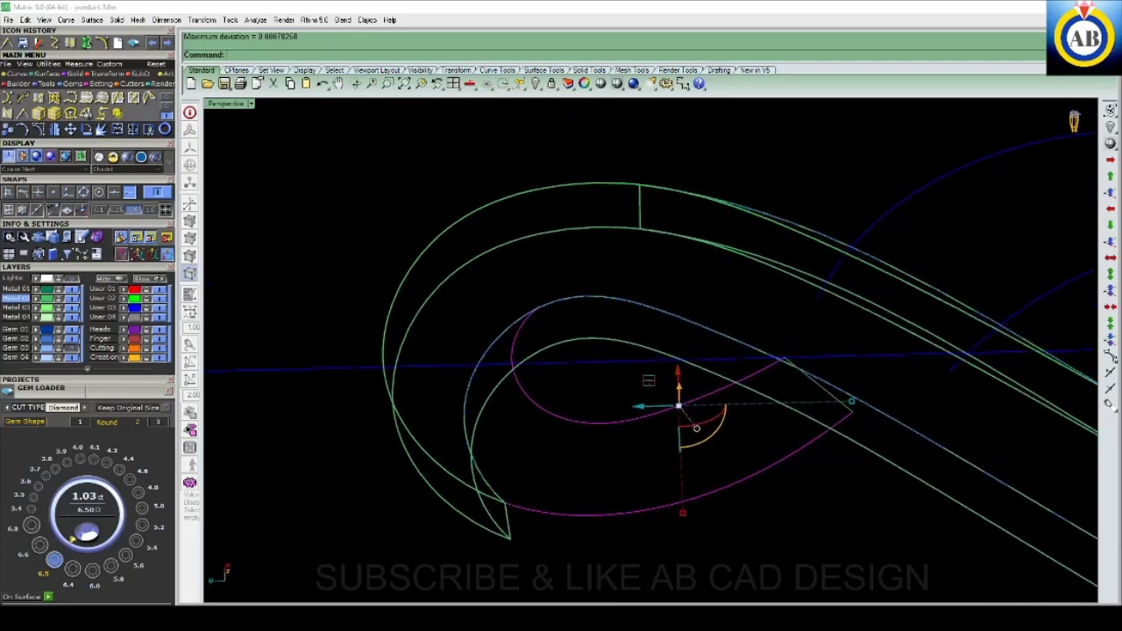
{"action": "key", "text": "F10"}
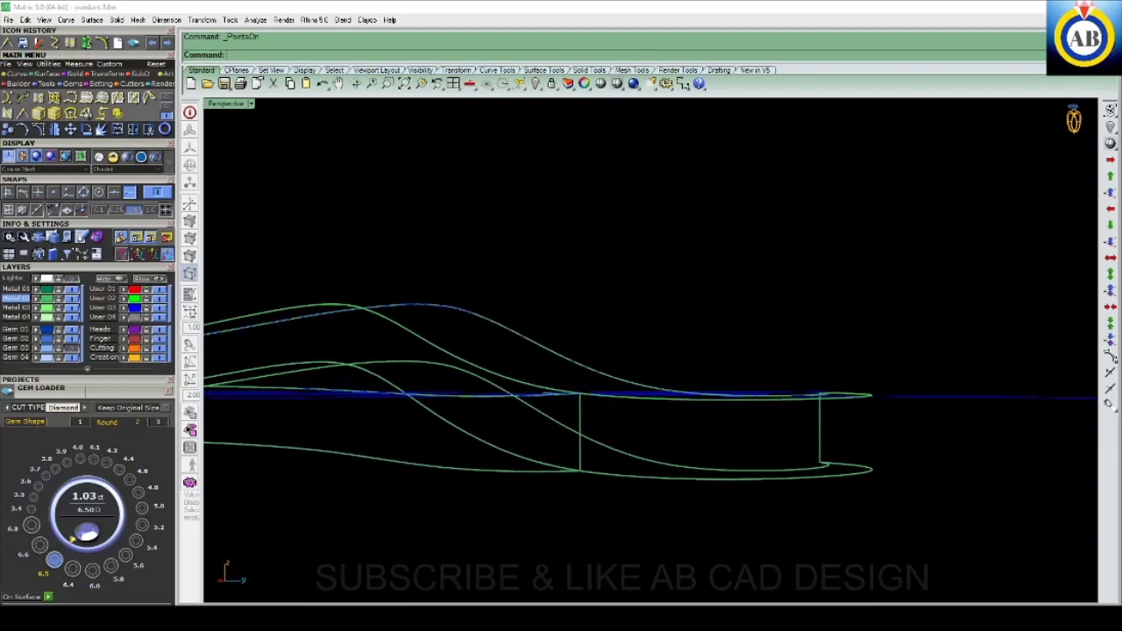
- Return to shaded display, undo the extrusion, maximize the Top view and show the curve's control points
{"action": "key", "text": "ctrl+alt+s"}
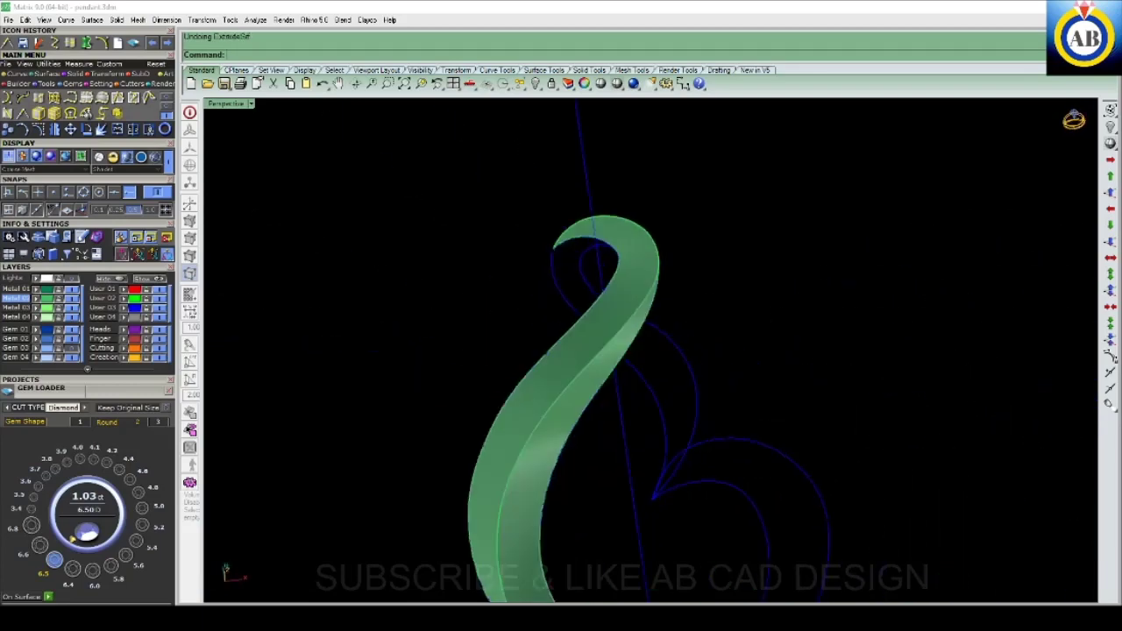
{"action": "key", "text": "ctrl+F1"}
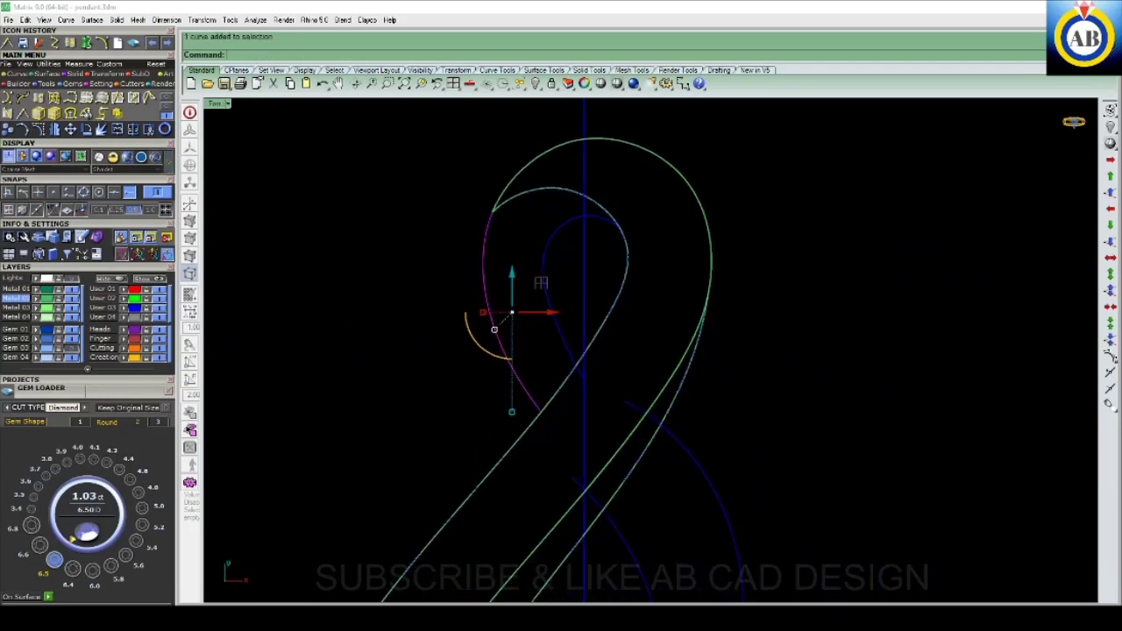
{"action": "key", "text": "F10"}
{"action": "scroll", "coordinate": [474, 395], "scroll_direction": "up", "scroll_amount": 3}
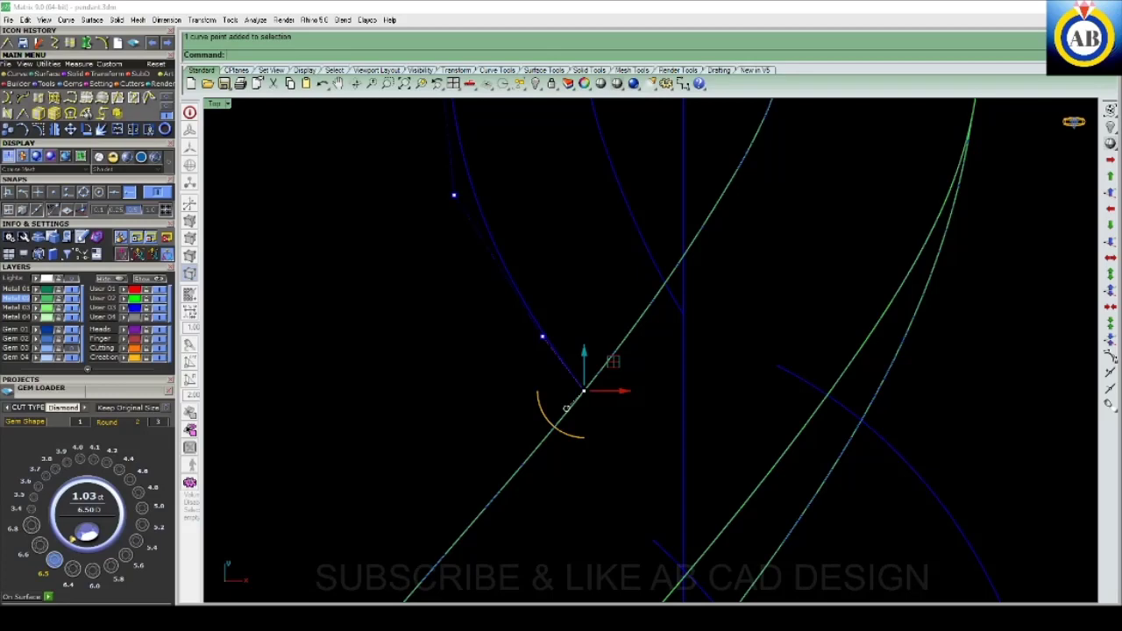
- Drag the inner curve's end control point down and right to reshape its lower stretch
{"action": "left_click_drag", "start_coordinate": [618, 365], "coordinate": [636, 387]}
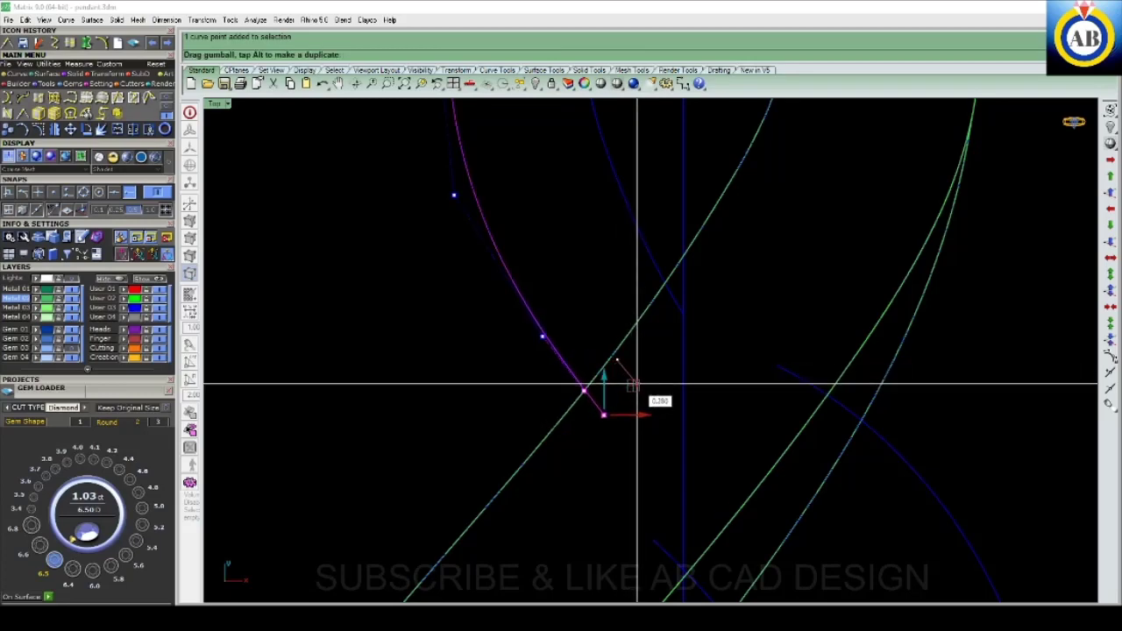
{"action": "left_click_drag", "start_coordinate": [636, 386], "coordinate": [587, 429]}
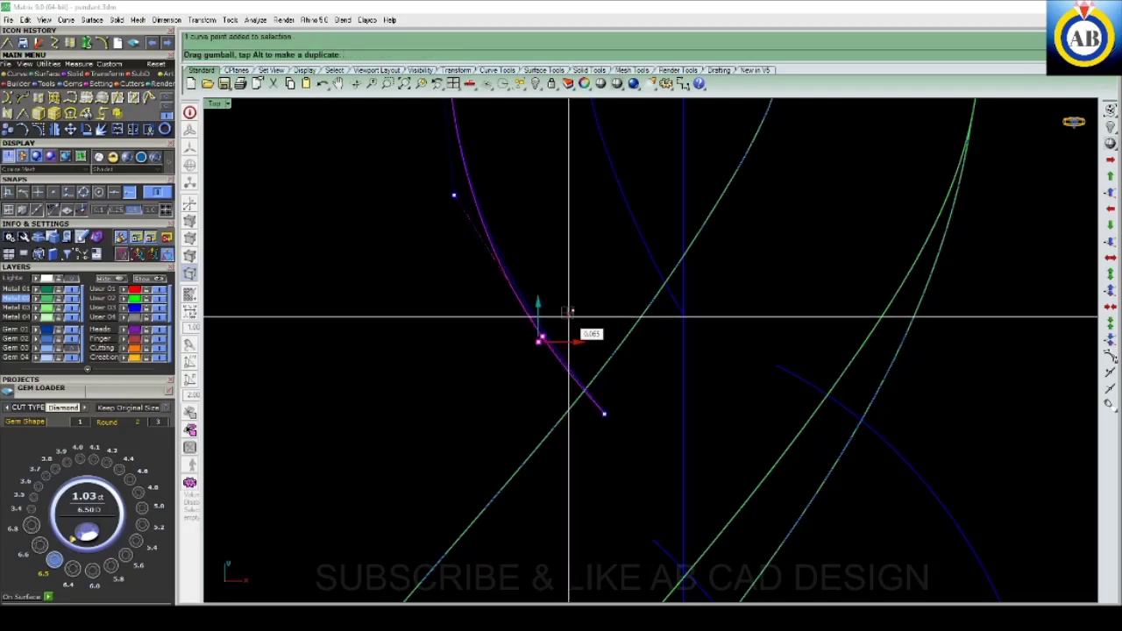
{"action": "left_click_drag", "start_coordinate": [568, 312], "coordinate": [561, 327]}
{"action": "key", "text": "Escape"}
{"action": "scroll", "coordinate": [613, 351], "scroll_direction": "down", "scroll_amount": 3}
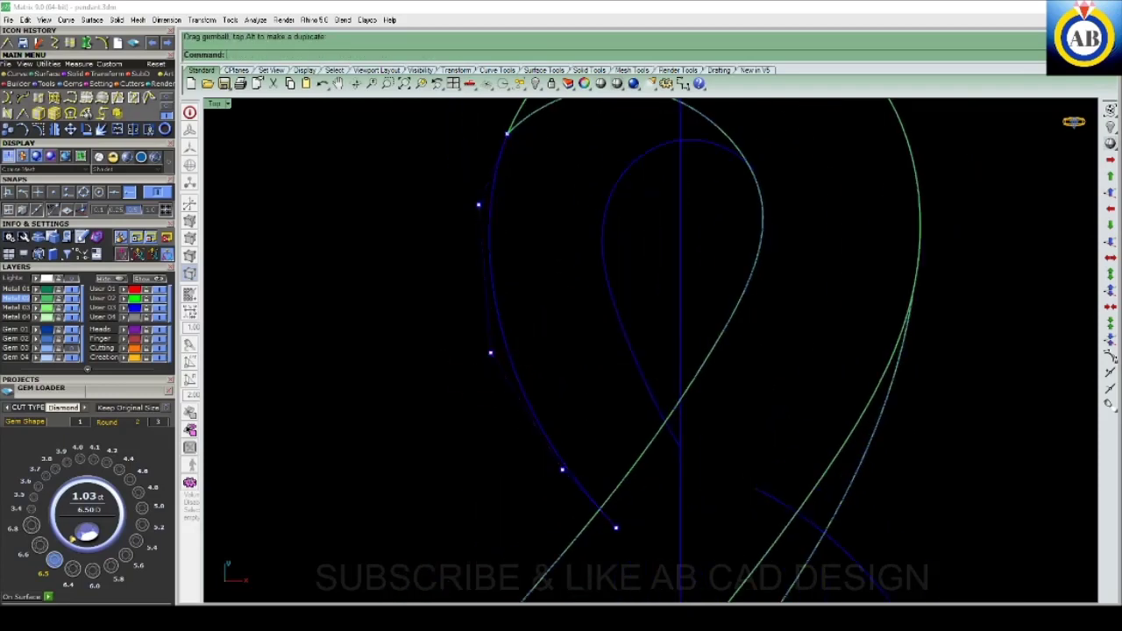
{"action": "scroll", "coordinate": [516, 379], "scroll_direction": "down", "scroll_amount": 3}
{"action": "scroll", "coordinate": [517, 327], "scroll_direction": "up", "scroll_amount": 3}
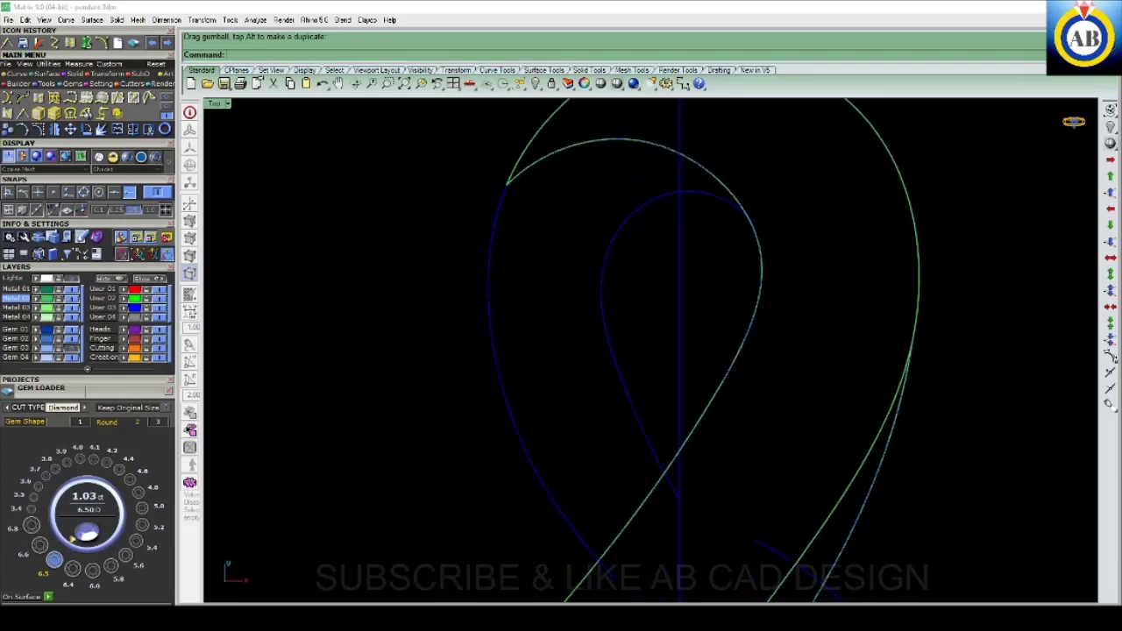
{"action": "scroll", "coordinate": [488, 347], "scroll_direction": "down", "scroll_amount": 3}
{"action": "scroll", "coordinate": [542, 343], "scroll_direction": "up", "scroll_amount": 2}
{"action": "type", "text": "R"}
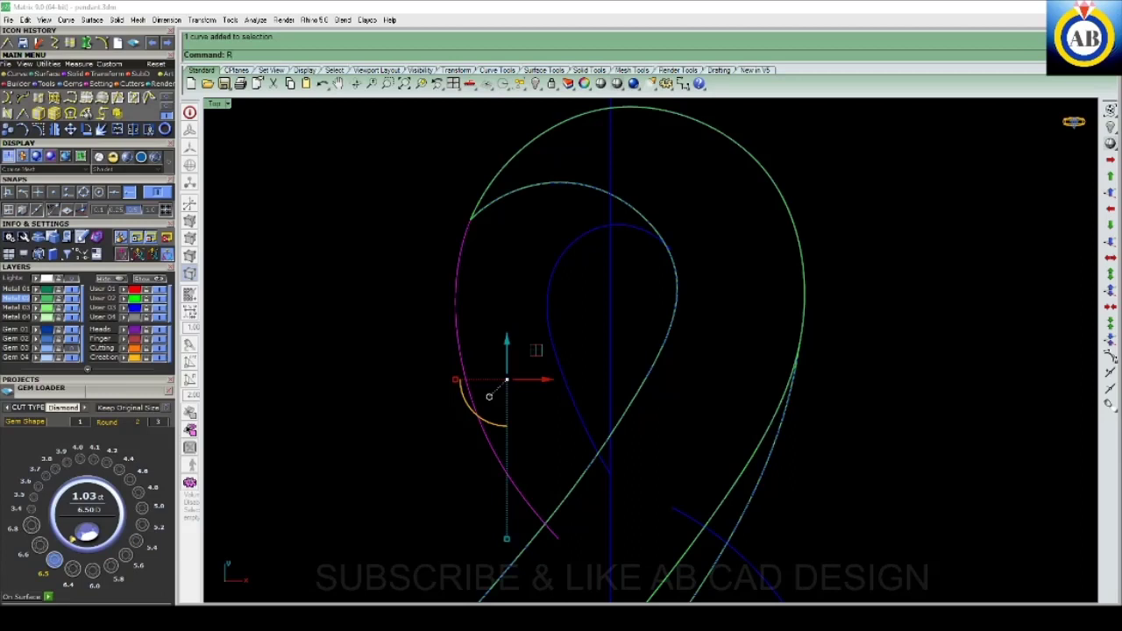
- Rebuild the inner hook loop curve with 7 points
{"action": "key", "text": "Return"}
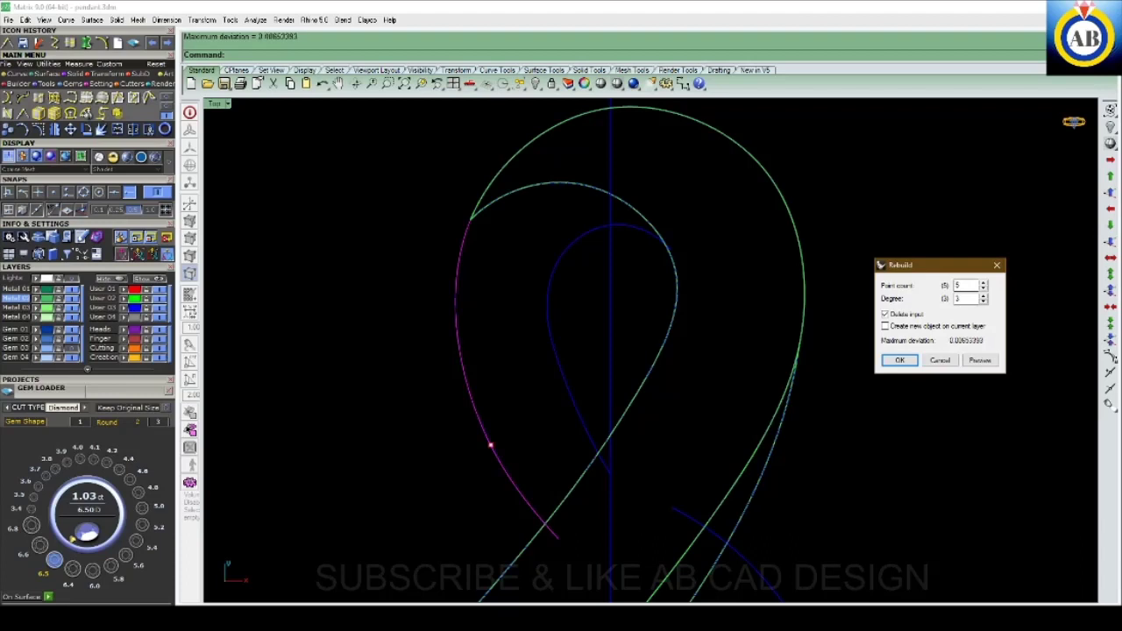
{"action": "key", "text": "Return"}
{"action": "key", "text": "Return"}
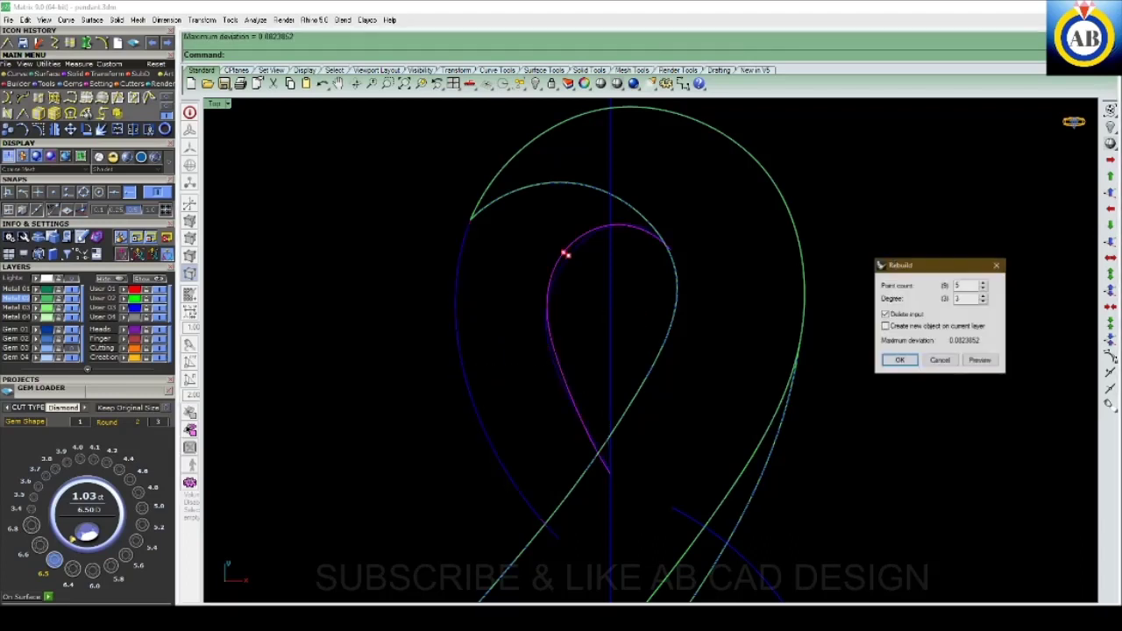
{"action": "scroll", "coordinate": [574, 342], "scroll_direction": "up", "scroll_amount": 2}
{"action": "type", "text": "7"}
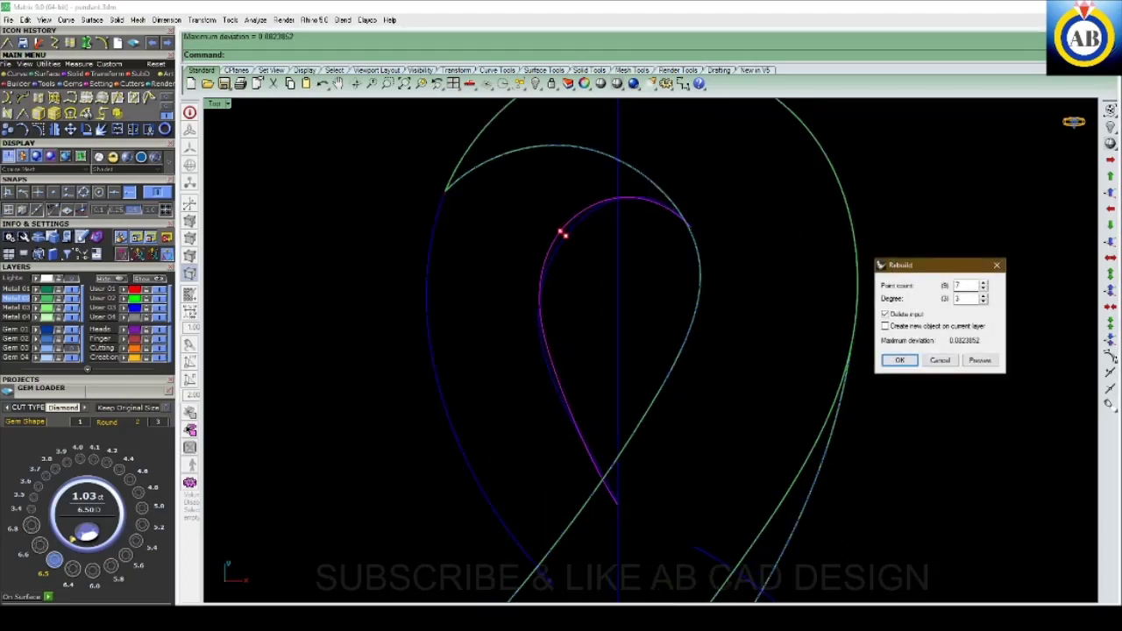
{"action": "key", "text": "Return"}
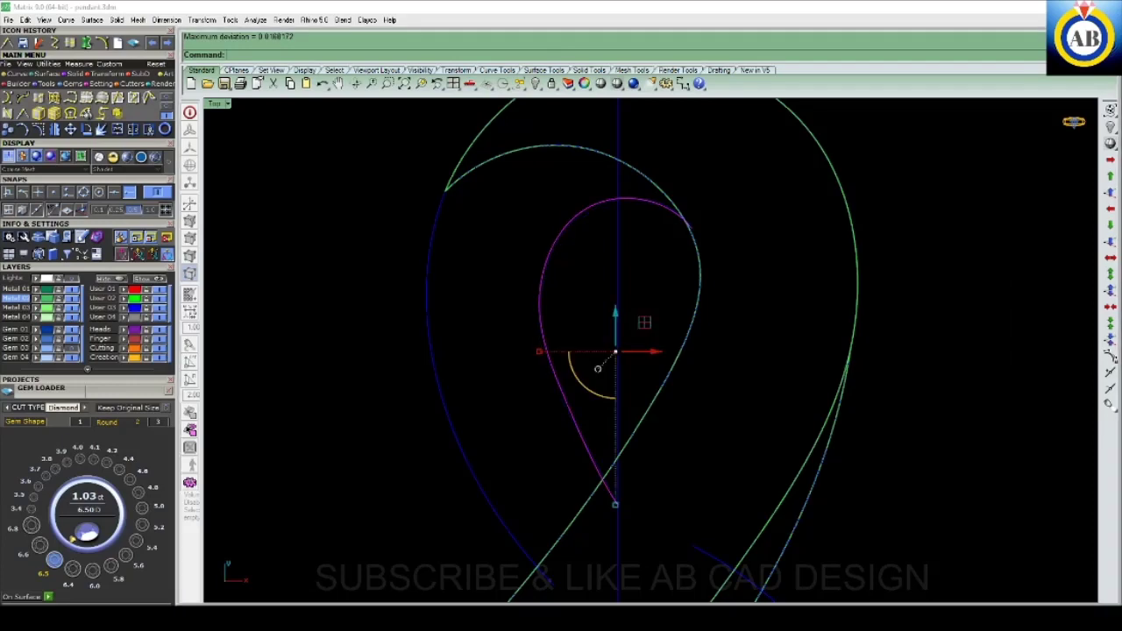
{"action": "right_click_drag", "start_coordinate": [613, 350], "coordinate": [587, 327]}
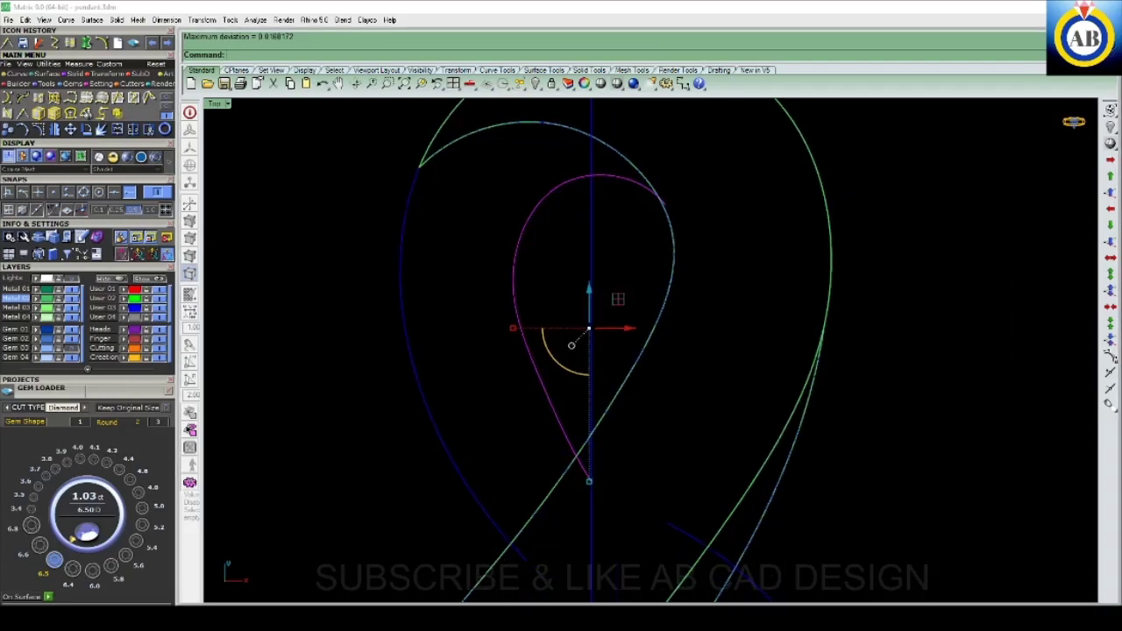
- Show the rebuilt loop's control points and drag one to reshape the inner loop
{"action": "key", "text": "F10"}
{"action": "scroll", "coordinate": [589, 328], "scroll_direction": "down", "scroll_amount": 2}
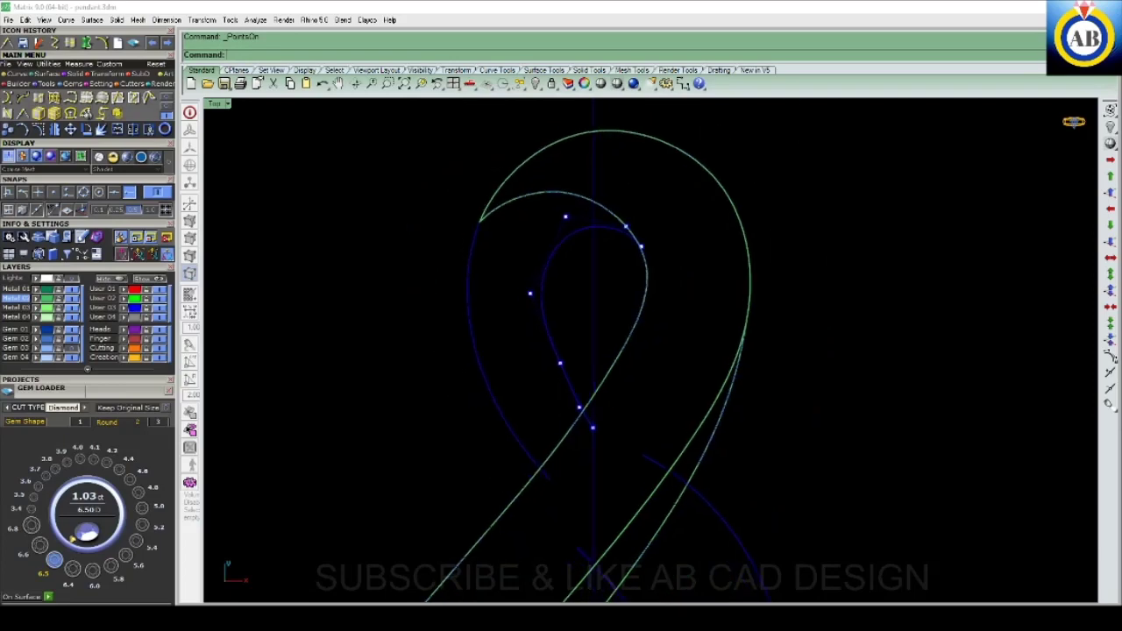
{"action": "scroll", "coordinate": [561, 377], "scroll_direction": "up", "scroll_amount": 3}
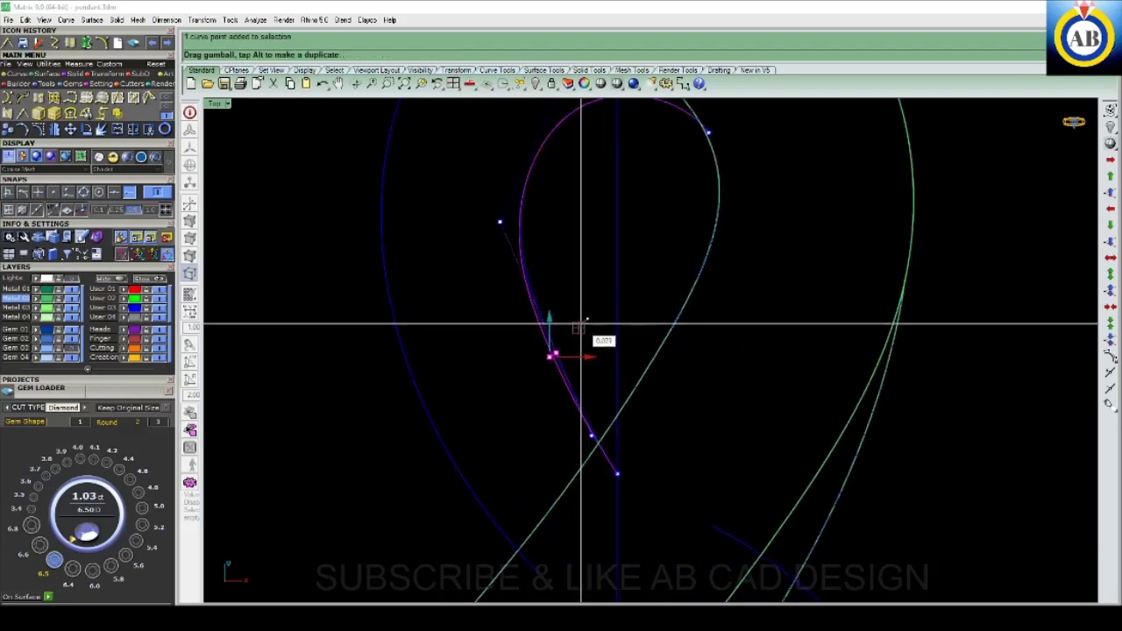
{"action": "key", "text": "Escape"}
{"action": "scroll", "coordinate": [581, 326], "scroll_direction": "down", "scroll_amount": 2}
{"action": "scroll", "coordinate": [581, 325], "scroll_direction": "up", "scroll_amount": 3}
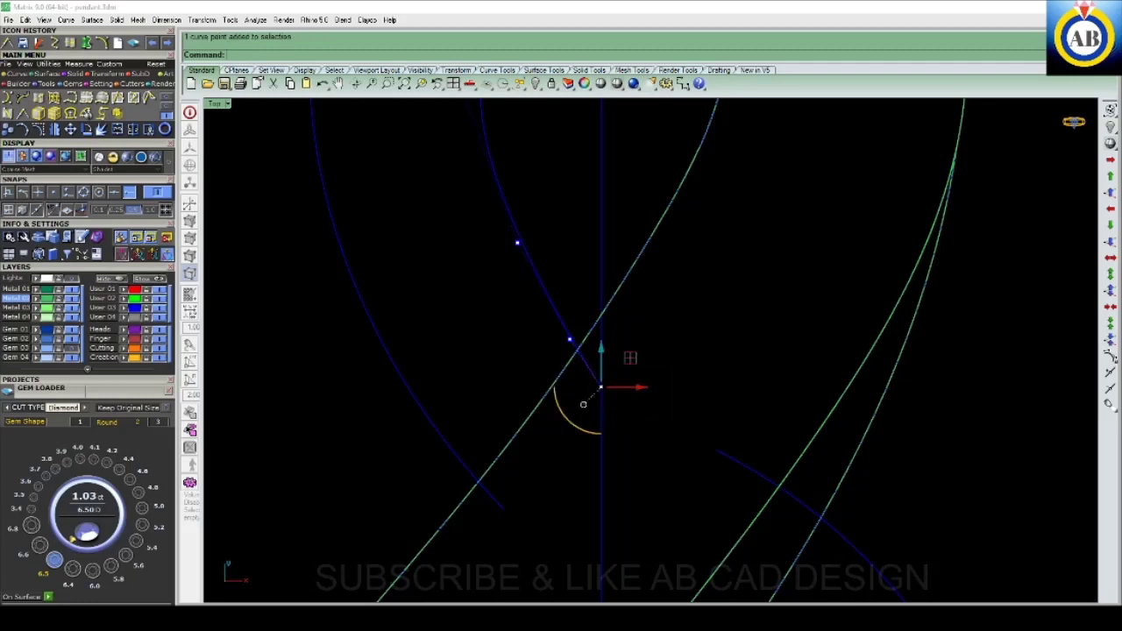
{"action": "scroll", "coordinate": [588, 468], "scroll_direction": "down", "scroll_amount": 2}
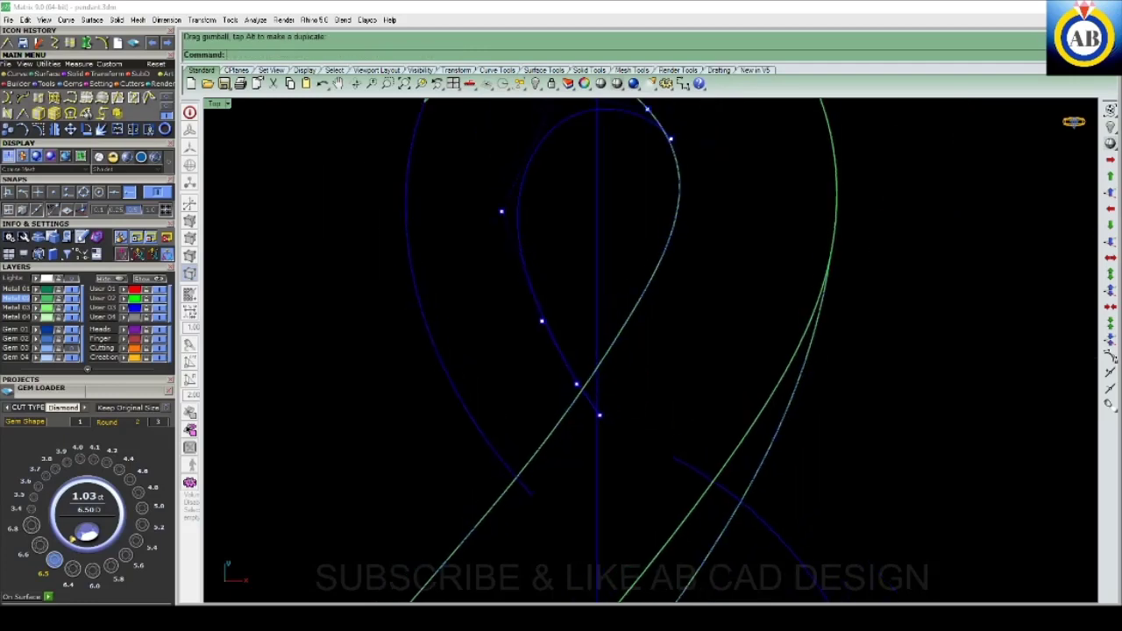
{"action": "mouse_move", "coordinate": [576, 384]}
{"action": "left_mouse_down"}
{"action": "mouse_move", "coordinate": [594, 351]}
{"action": "mouse_move", "coordinate": [570, 363]}
{"action": "left_mouse_up"}
{"action": "scroll", "coordinate": [570, 363], "scroll_direction": "down", "scroll_amount": 2}
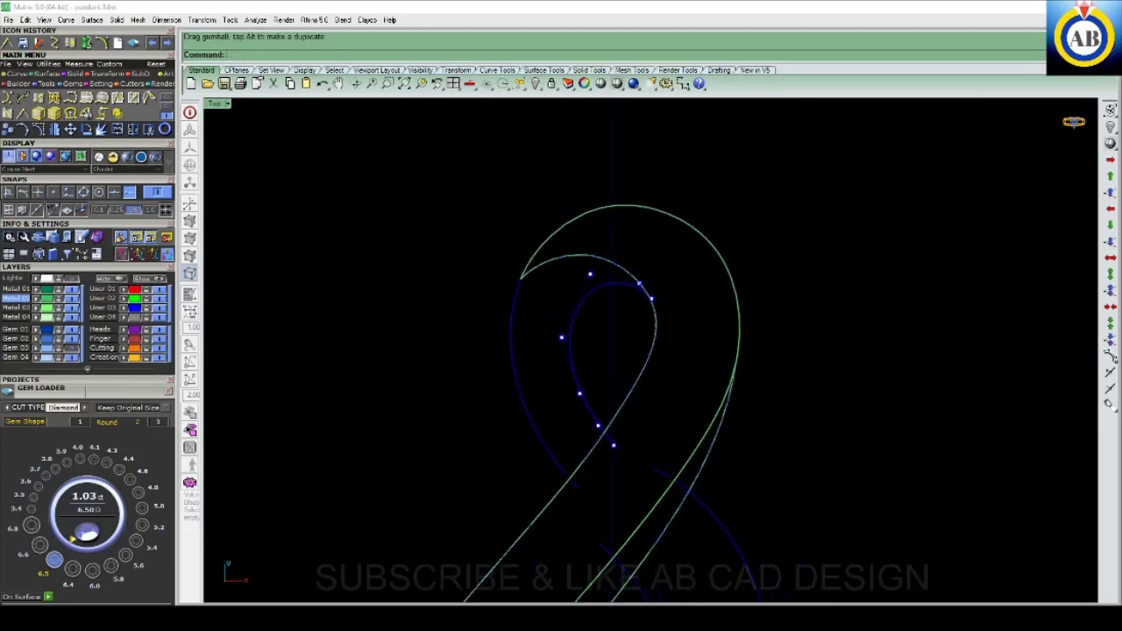
{"action": "scroll", "coordinate": [535, 263], "scroll_direction": "up", "scroll_amount": 4}
{"action": "scroll", "coordinate": [561, 263], "scroll_direction": "down", "scroll_amount": 2}
{"action": "scroll", "coordinate": [561, 263], "scroll_direction": "up", "scroll_amount": 1}
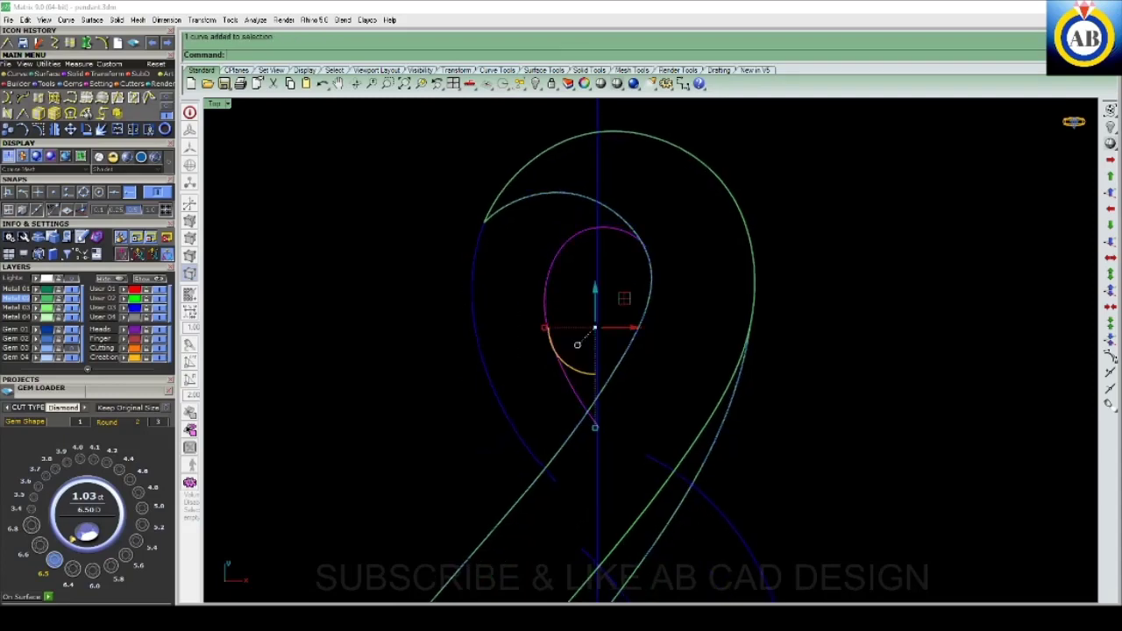
- Rebuild the reshaped loop curve again with the rebuild command
{"action": "type", "text": "rebuild"}
{"action": "key", "text": "Return"}
{"action": "scroll", "coordinate": [614, 351], "scroll_direction": "down", "scroll_amount": 1}
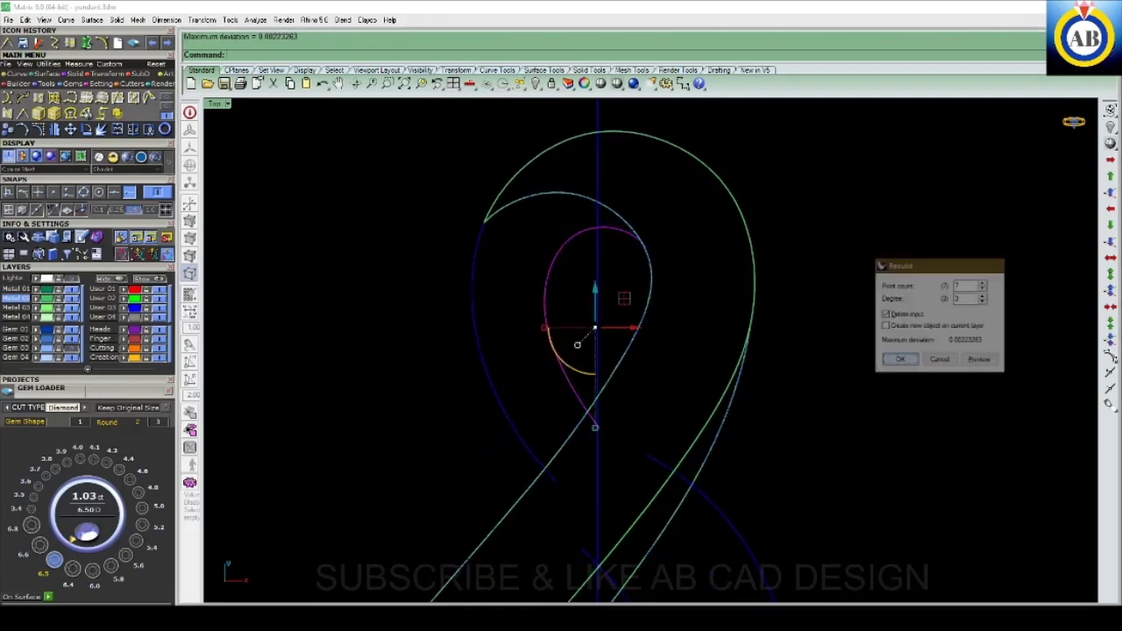
{"action": "key", "text": "Return"}
{"action": "scroll", "coordinate": [561, 351], "scroll_direction": "up", "scroll_amount": 2}
{"action": "scroll", "coordinate": [561, 351], "scroll_direction": "down", "scroll_amount": 2}
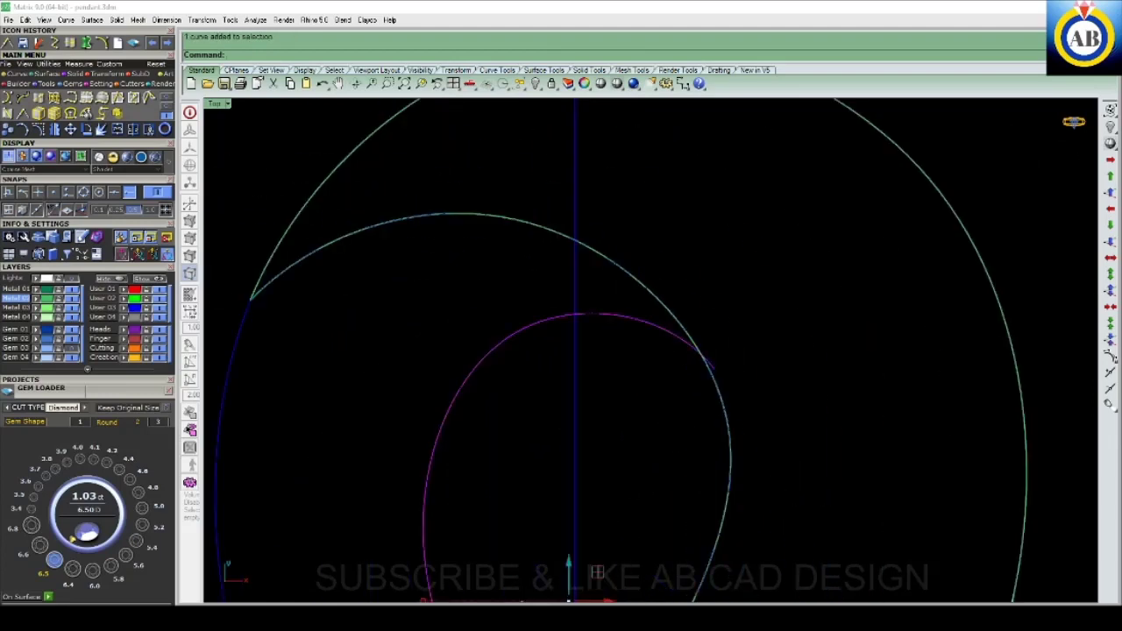
{"action": "scroll", "coordinate": [712, 362], "scroll_direction": "up", "scroll_amount": 2}
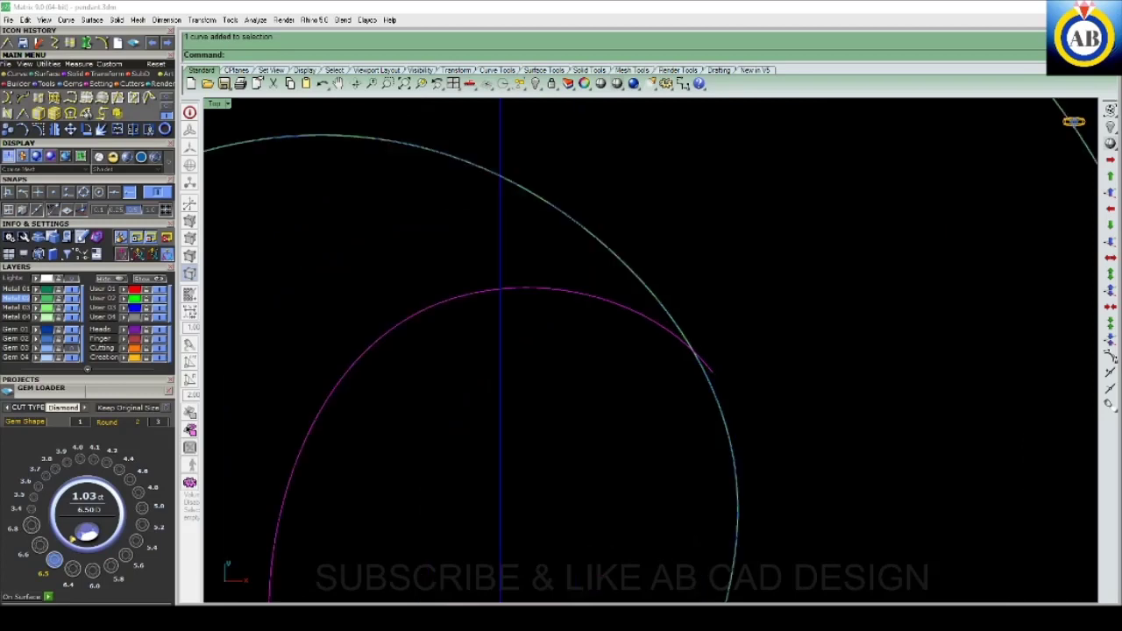
{"action": "scroll", "coordinate": [713, 372], "scroll_direction": "up", "scroll_amount": 2}
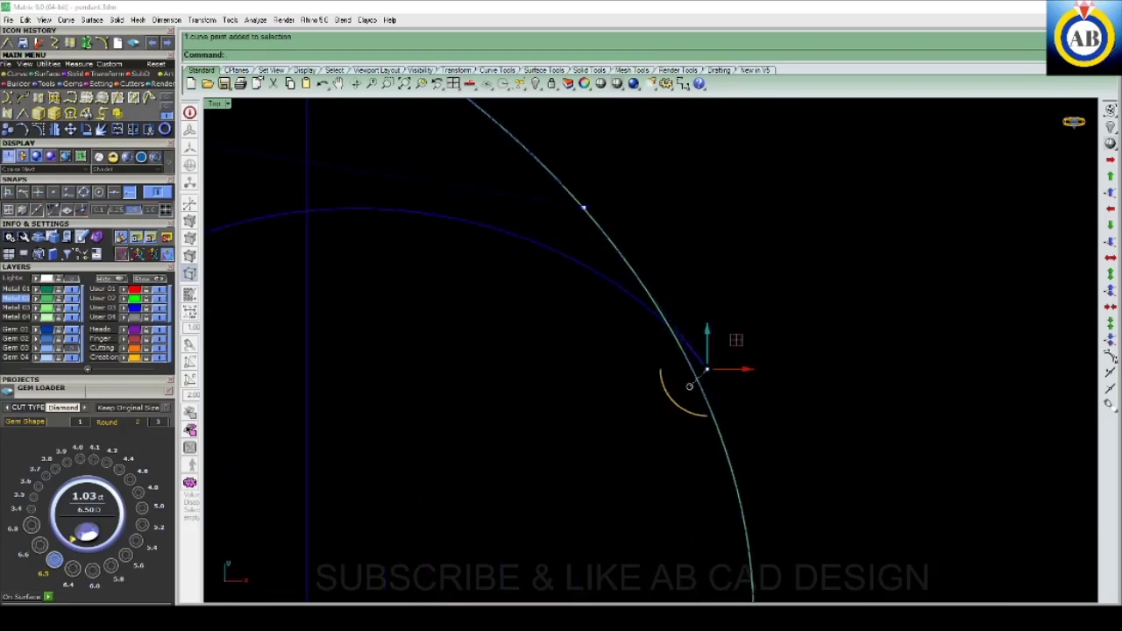
{"action": "type", "text": "M"}
- Move the inner curve end-to-end onto the band curve's end, then pick the inner curve
{"action": "key", "text": "Return"}
{"action": "left_click", "coordinate": [706, 369]}
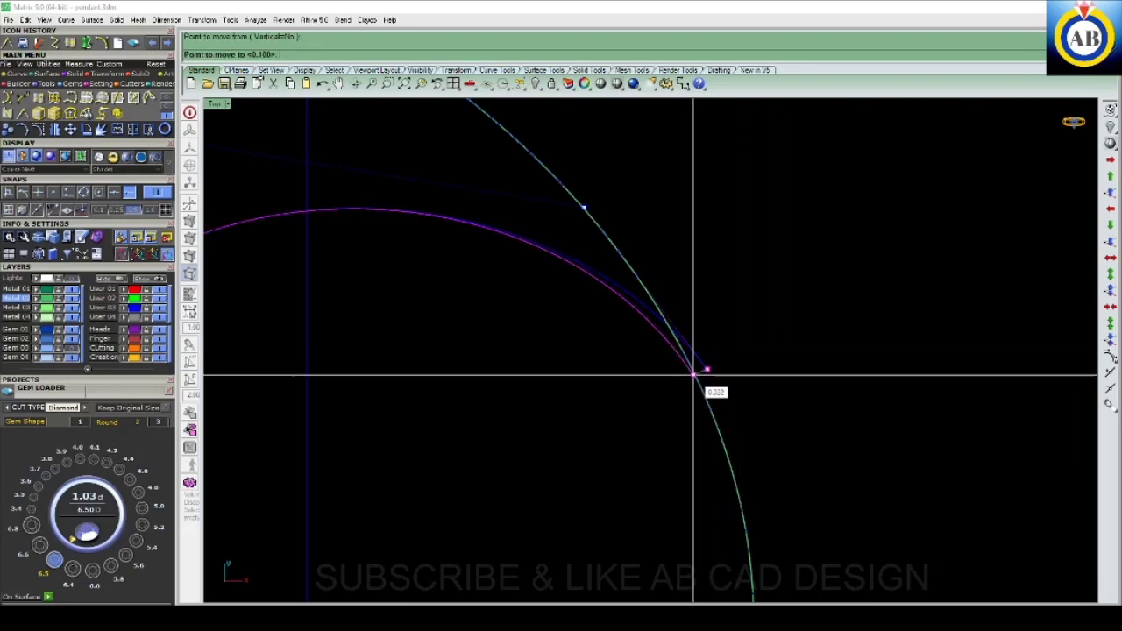
{"action": "key", "text": "Escape"}
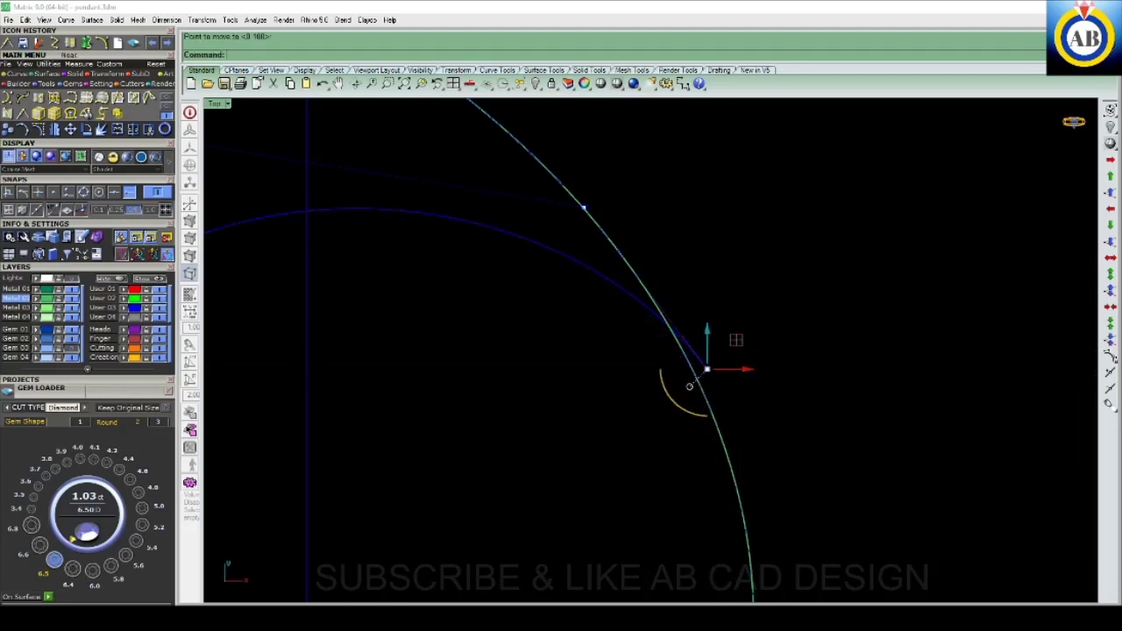
{"action": "key", "text": "Return"}
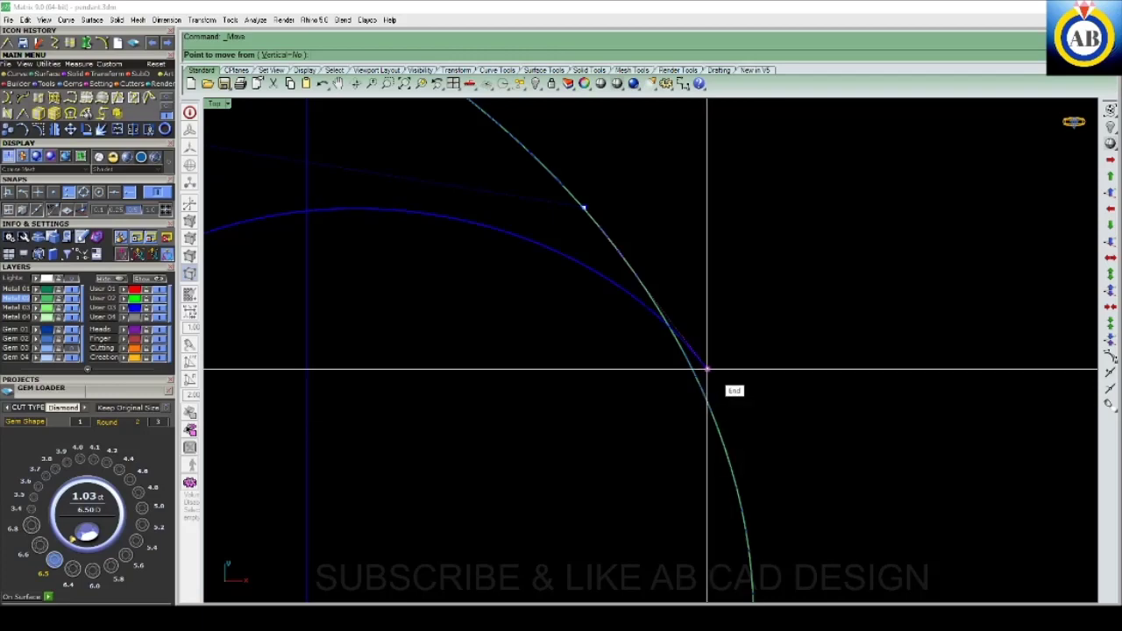
{"action": "left_click", "coordinate": [707, 369]}
{"action": "left_click", "coordinate": [707, 371]}
{"action": "scroll", "coordinate": [680, 393], "scroll_direction": "down", "scroll_amount": 3}
{"action": "scroll", "coordinate": [680, 393], "scroll_direction": "down", "scroll_amount": 2}
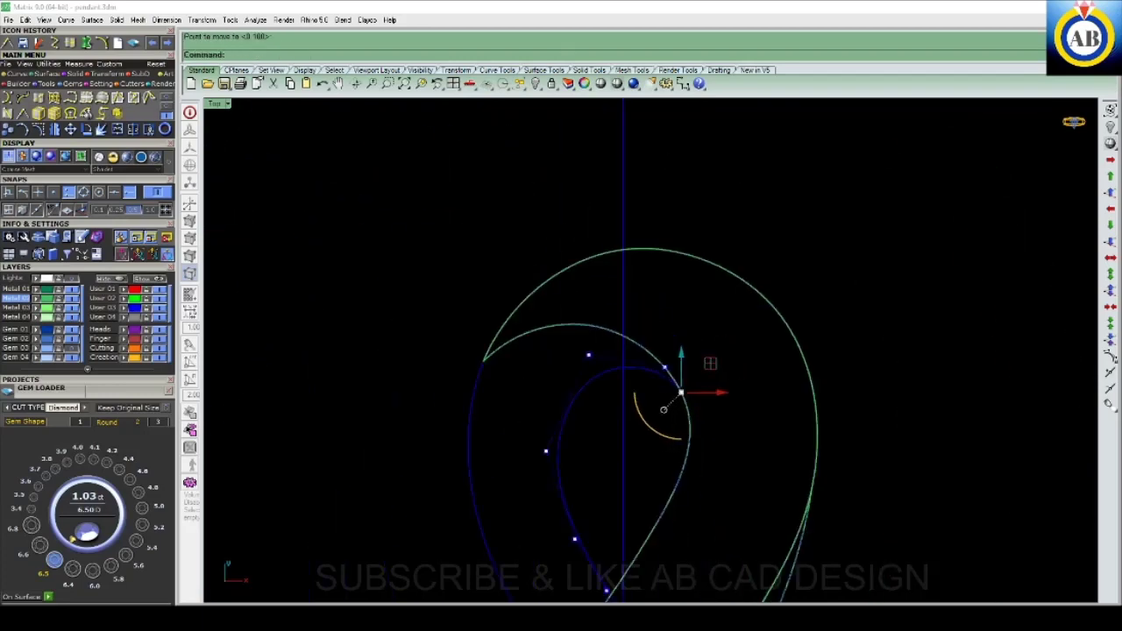
{"action": "scroll", "coordinate": [680, 393], "scroll_direction": "down", "scroll_amount": 2}
{"action": "scroll", "coordinate": [633, 338], "scroll_direction": "up", "scroll_amount": 1}
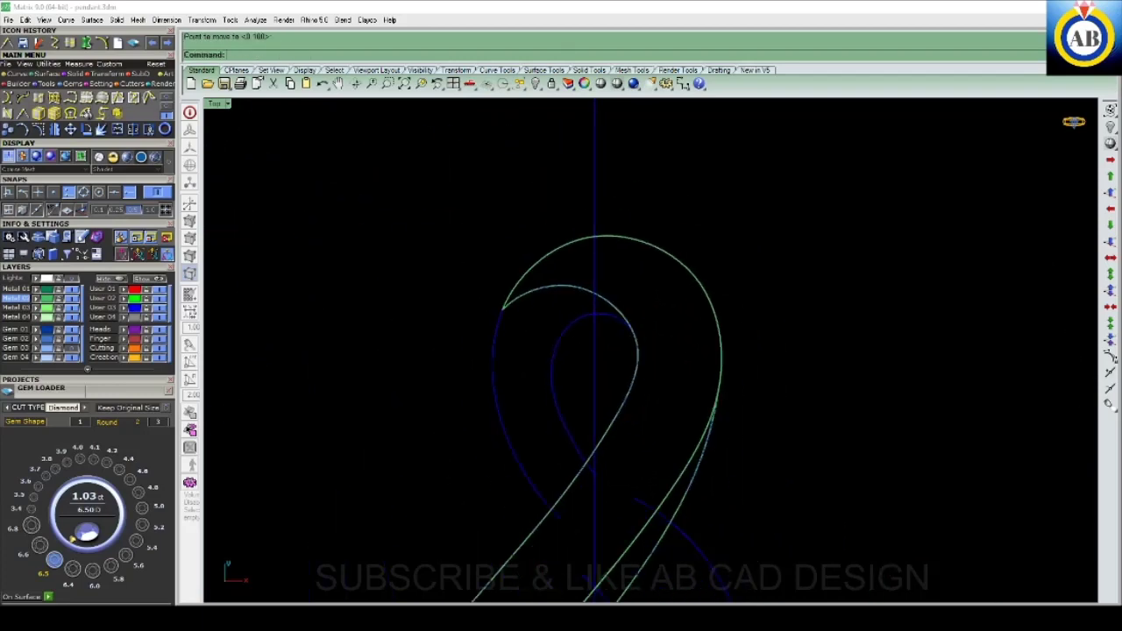
{"action": "scroll", "coordinate": [633, 338], "scroll_direction": "up", "scroll_amount": 2}
{"action": "left_click", "coordinate": [651, 355]}
- Choose the inner hook curve from the overlapping selection choices
{"action": "left_click", "coordinate": [680, 375]}
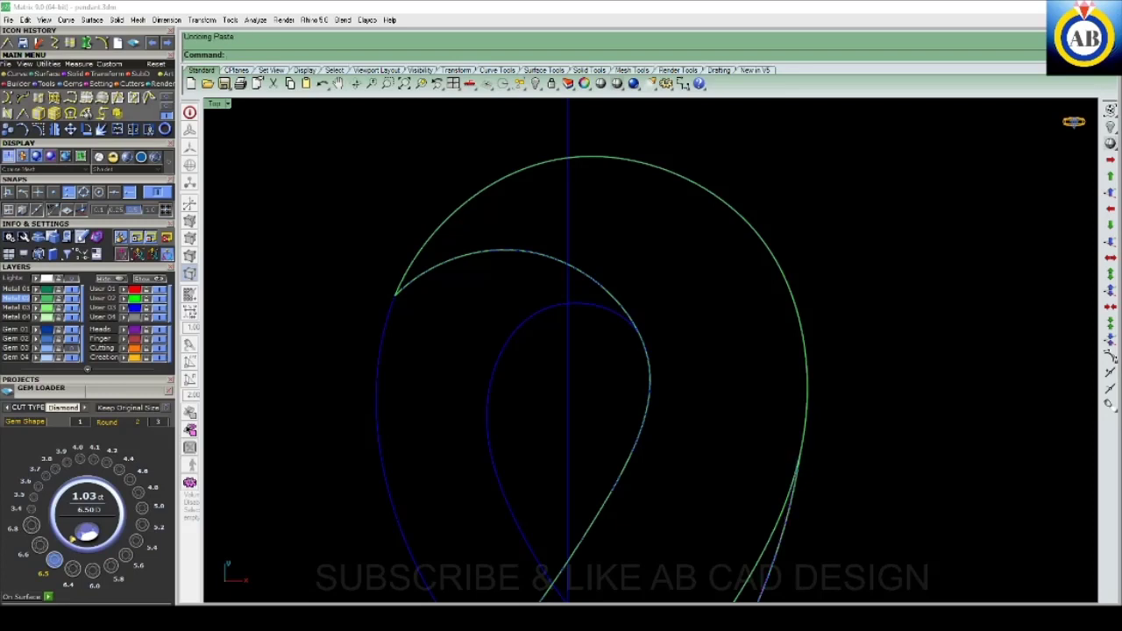
{"action": "left_click", "coordinate": [652, 347]}
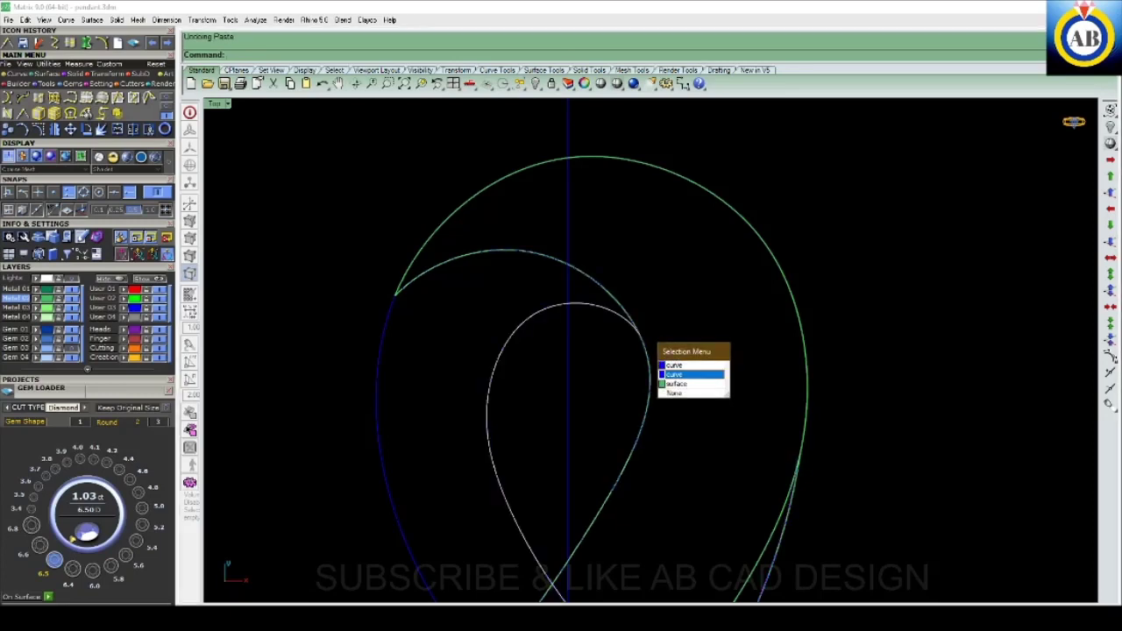
{"action": "left_click", "coordinate": [691, 365]}
{"action": "scroll", "coordinate": [649, 395], "scroll_direction": "down", "scroll_amount": 5}
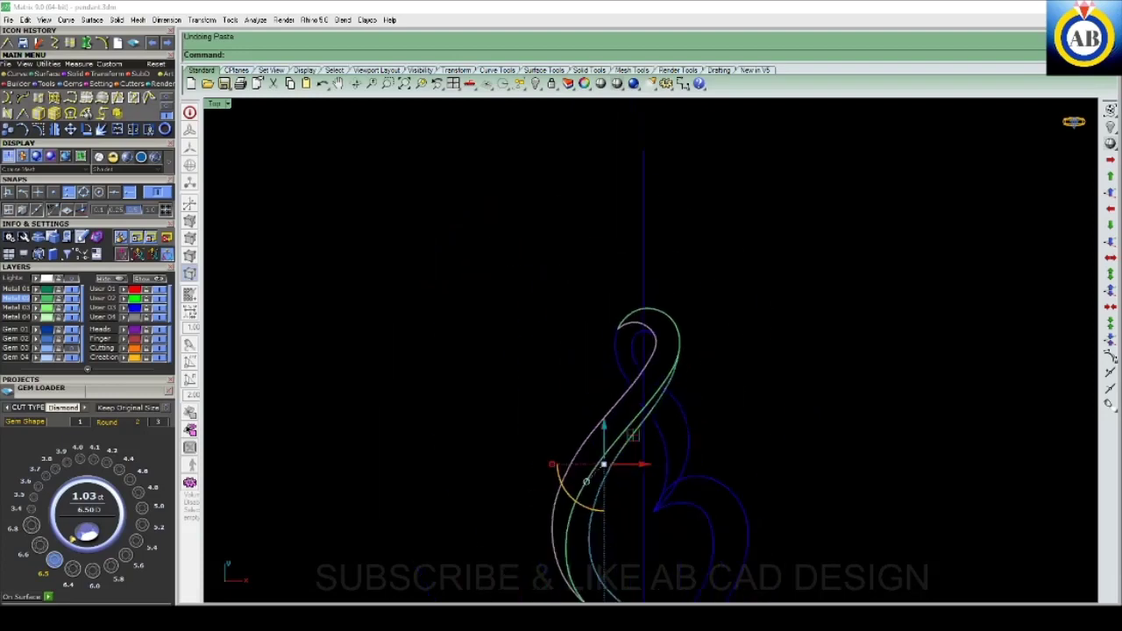
{"action": "scroll", "coordinate": [613, 421], "scroll_direction": "up", "scroll_amount": 3}
- In maximized Perspective, select the green band surface from the overlap choices and delete it
{"action": "key", "text": "ctrl+F4"}
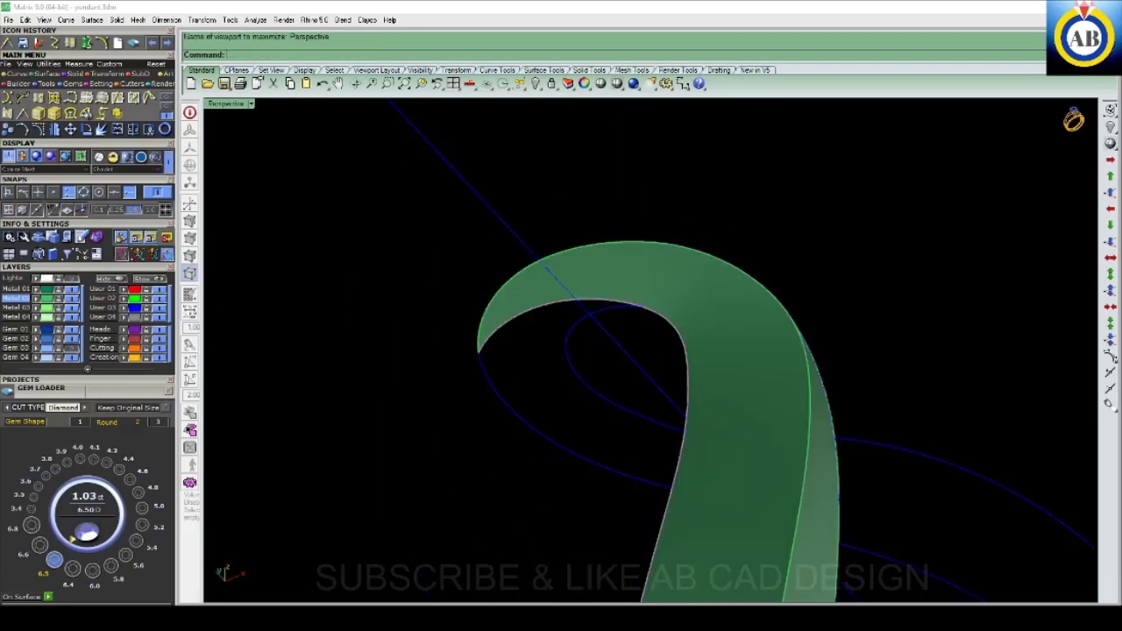
{"action": "right_click_drag", "start_coordinate": [648, 350], "coordinate": [649, 490]}
{"action": "right_click_drag", "start_coordinate": [849, 386], "coordinate": [849, 412]}
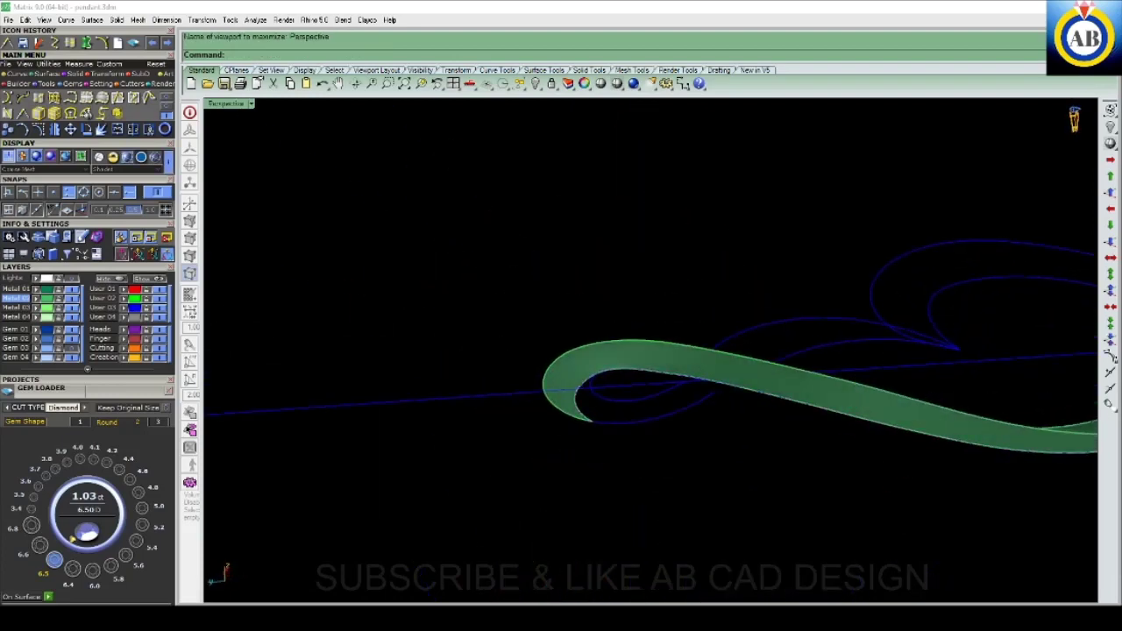
{"action": "left_click", "coordinate": [677, 387]}
{"action": "left_click", "coordinate": [694, 413]}
{"action": "right_click_drag", "start_coordinate": [694, 413], "coordinate": [705, 499]}
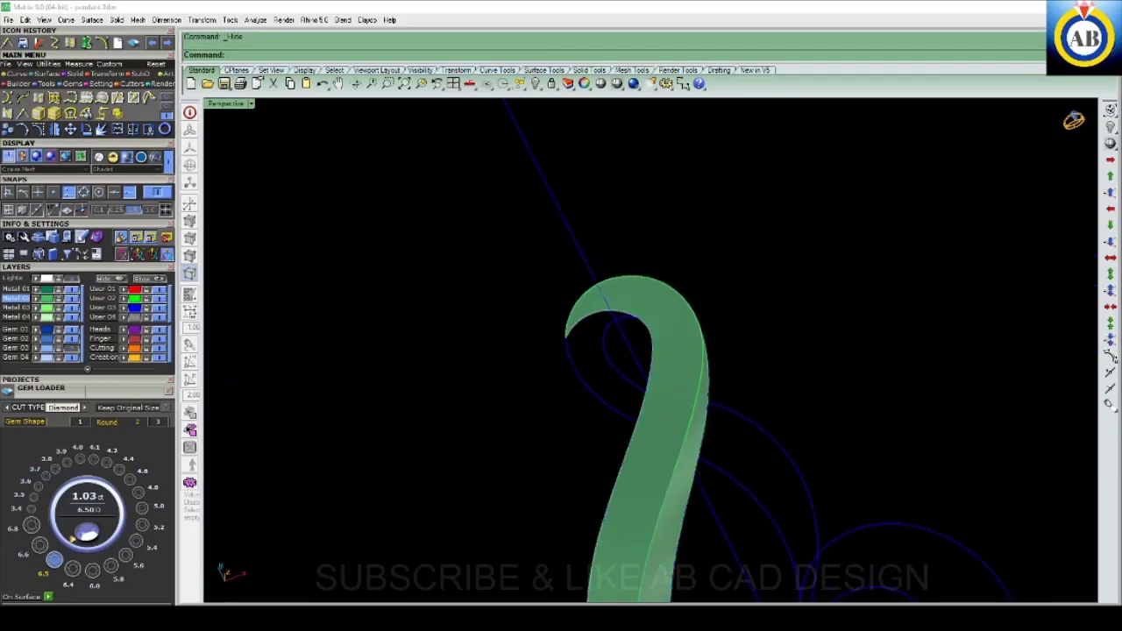
{"action": "key", "text": "ctrl+F1"}
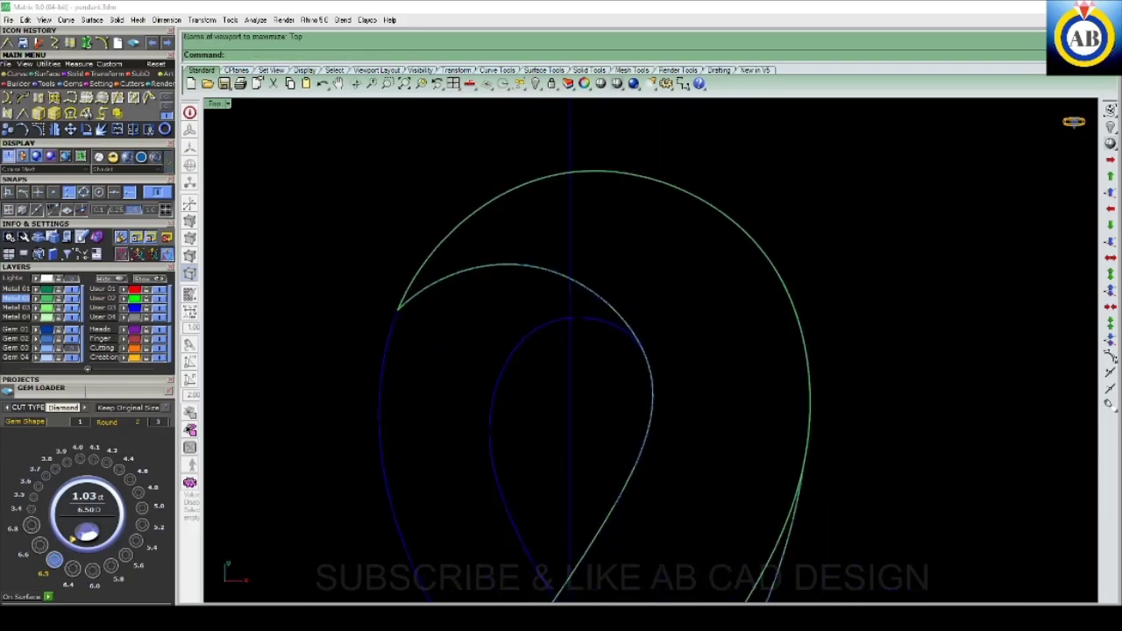
- Extract a sub-curve section from the inner hook curve between two picked points
{"action": "left_click", "coordinate": [651, 386]}
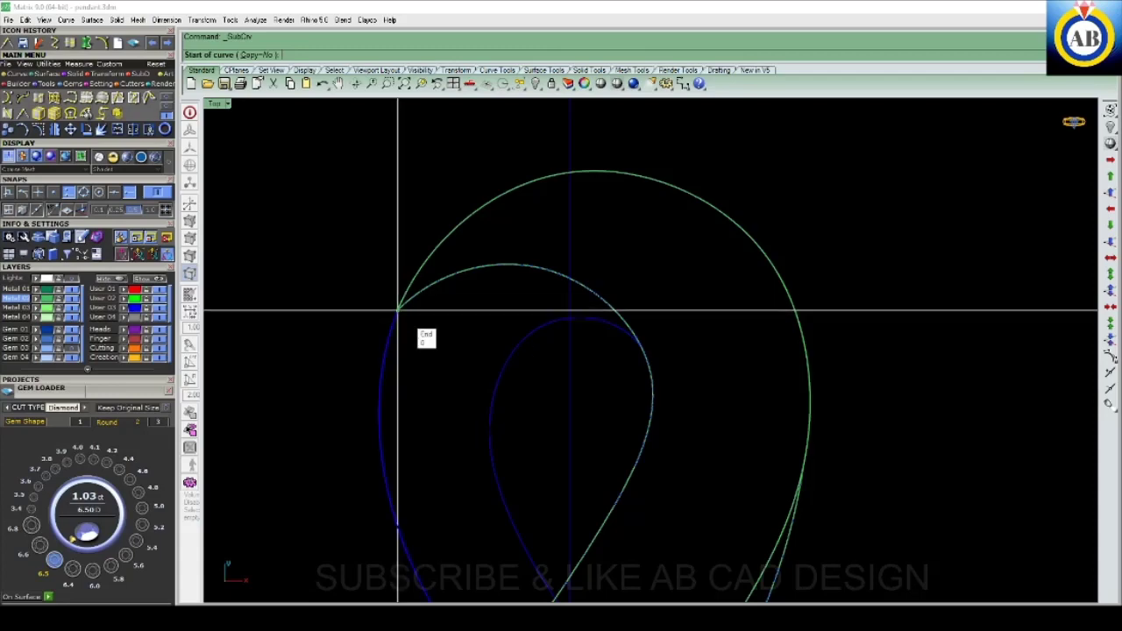
{"action": "left_click", "coordinate": [643, 349]}
{"action": "scroll", "coordinate": [642, 349], "scroll_direction": "down", "scroll_amount": 3}
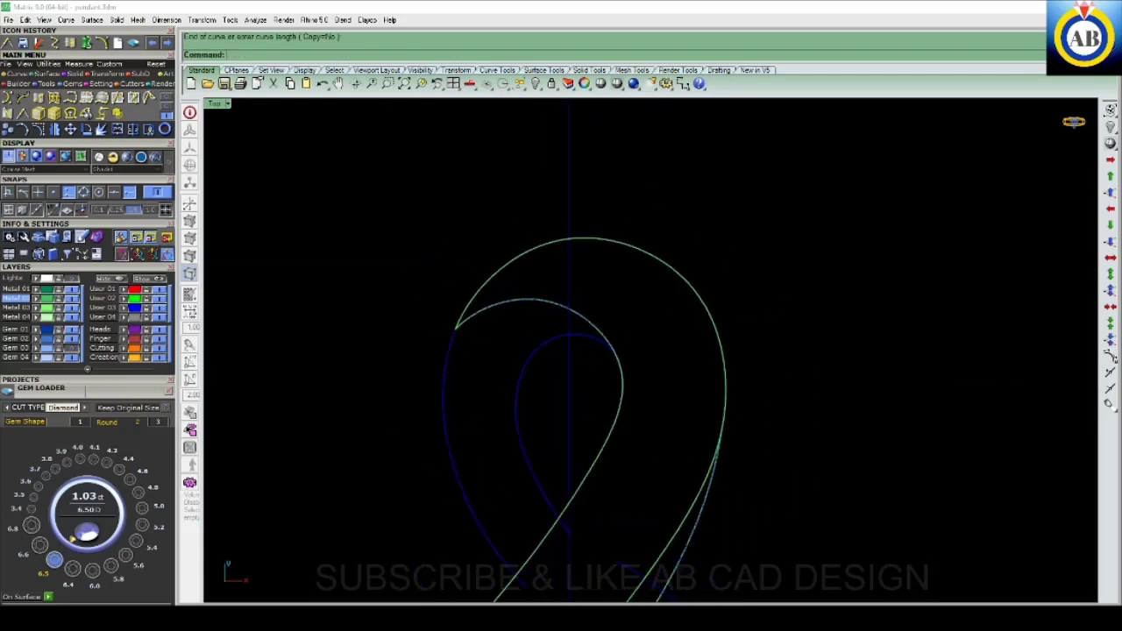
{"action": "scroll", "coordinate": [582, 483], "scroll_direction": "up", "scroll_amount": 3}
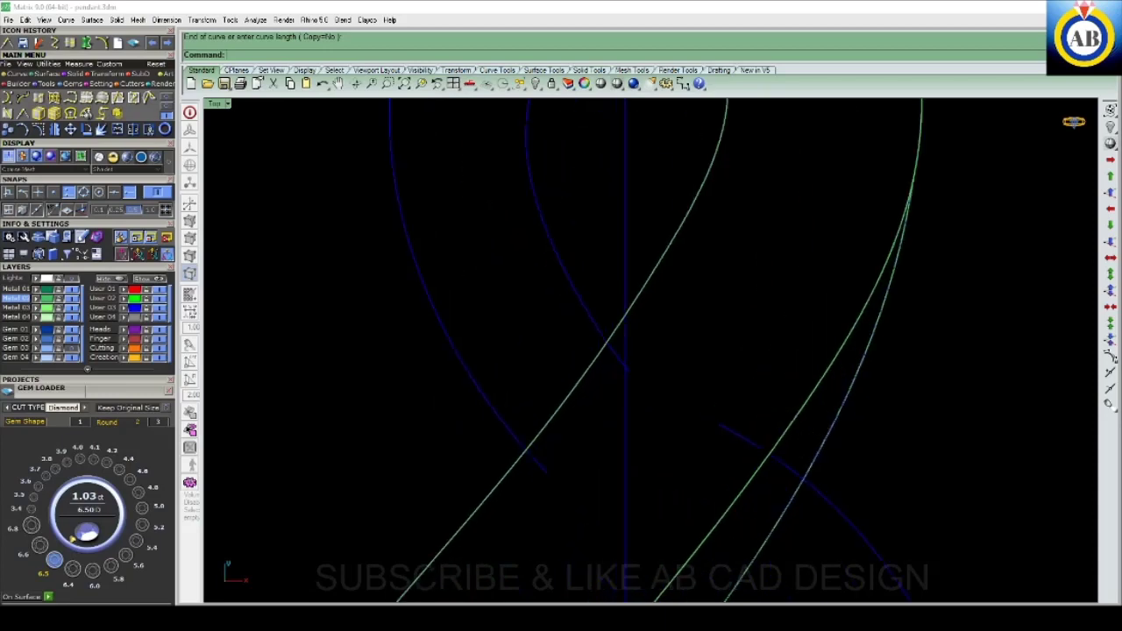
{"action": "scroll", "coordinate": [650, 350], "scroll_direction": "down", "scroll_amount": 3}
- Draw a straight line starting at the curve's end point
{"action": "type", "text": "l"}
{"action": "key", "text": "Return"}
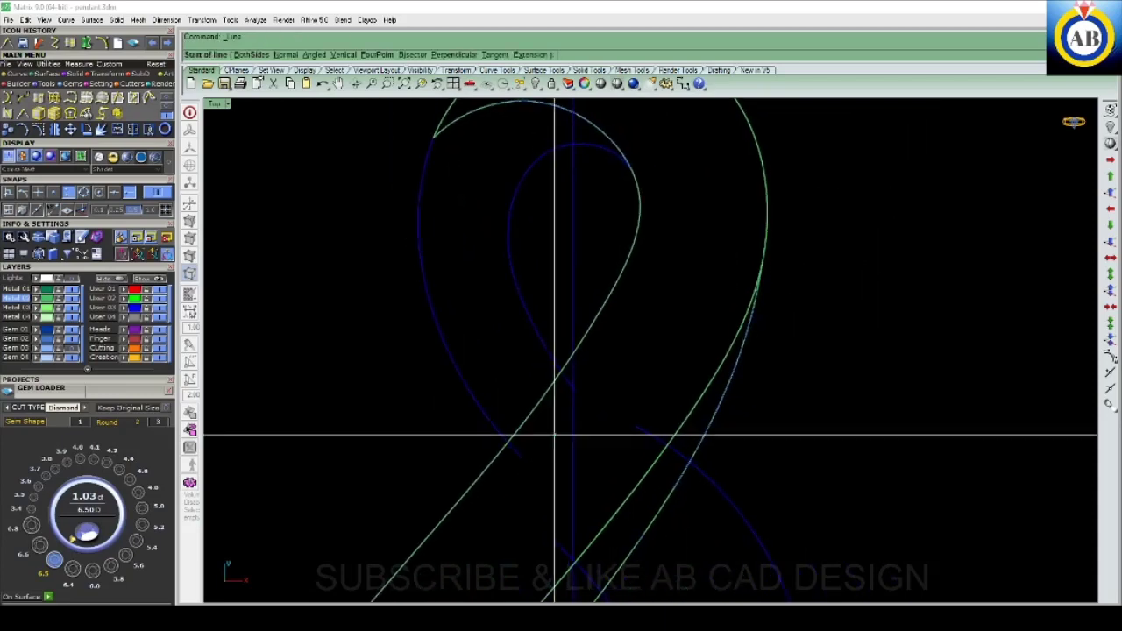
{"action": "left_click", "coordinate": [521, 456]}
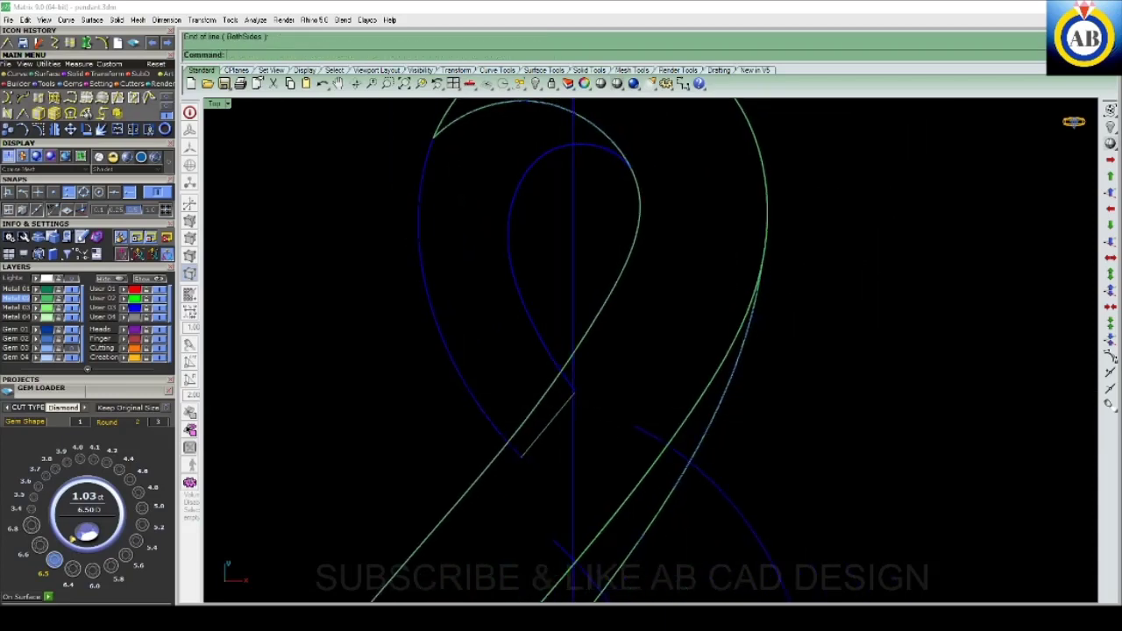
{"action": "scroll", "coordinate": [521, 456], "scroll_direction": "down", "scroll_amount": 2}
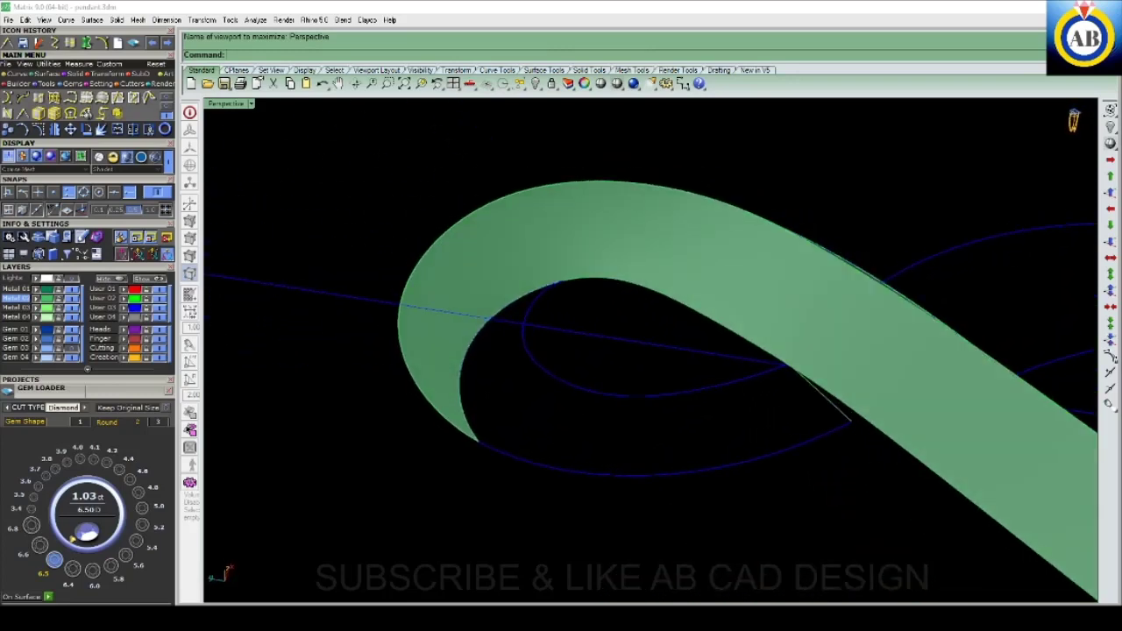
- Sweep 2 Rails across the four selected curves, adding one cross-section slash
{"action": "left_click_drag", "start_coordinate": [869, 549], "coordinate": [882, 551]}
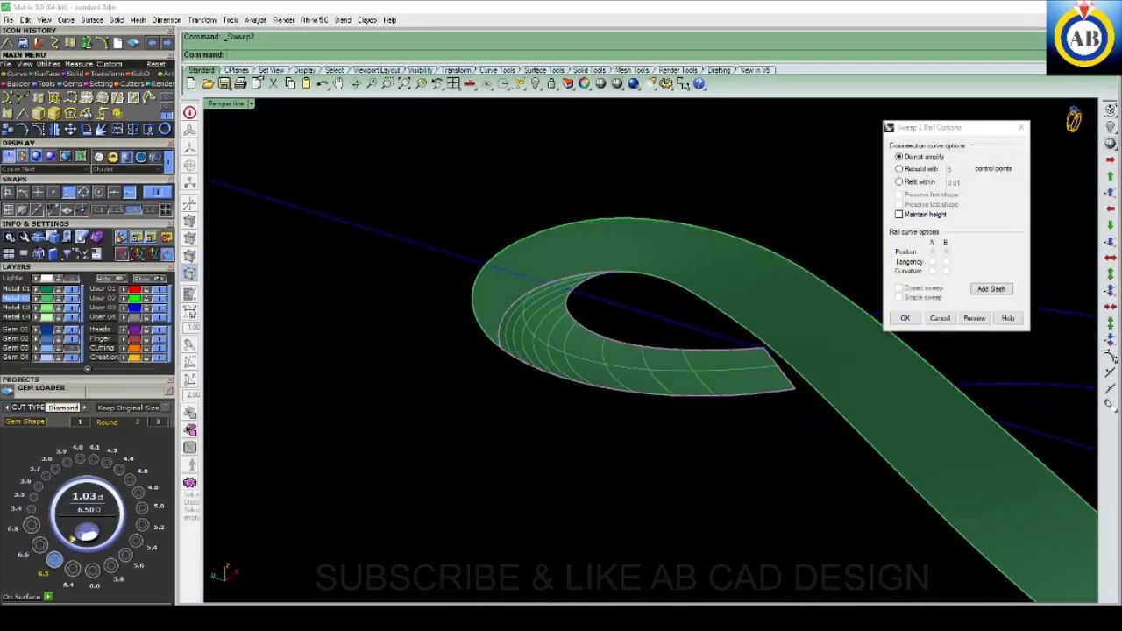
{"action": "left_click", "coordinate": [992, 289]}
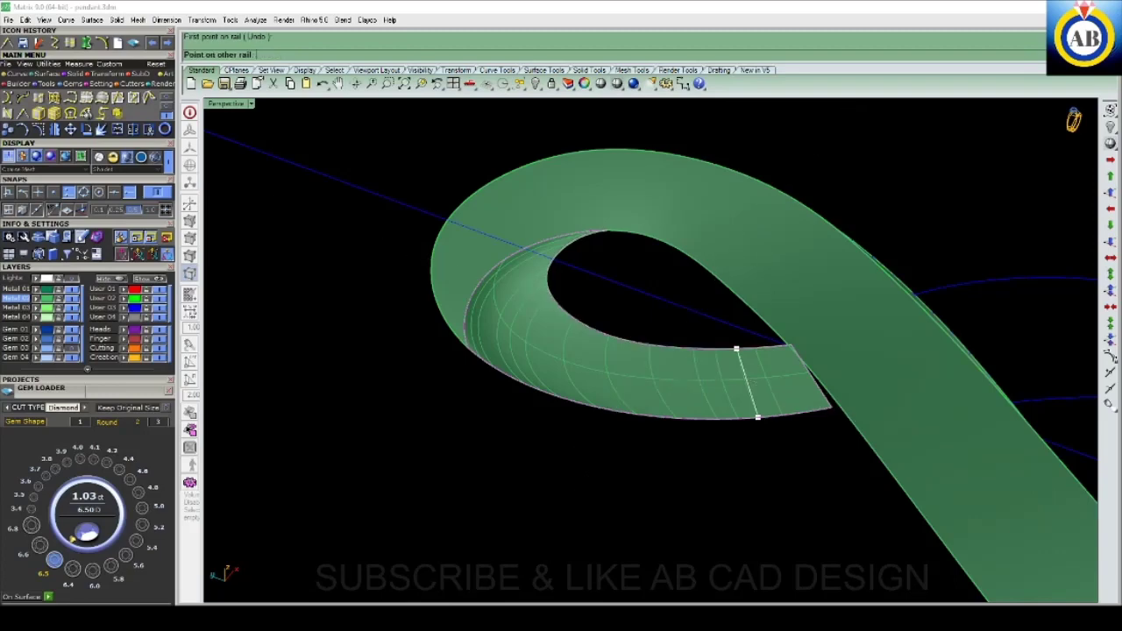
{"action": "left_click", "coordinate": [644, 414]}
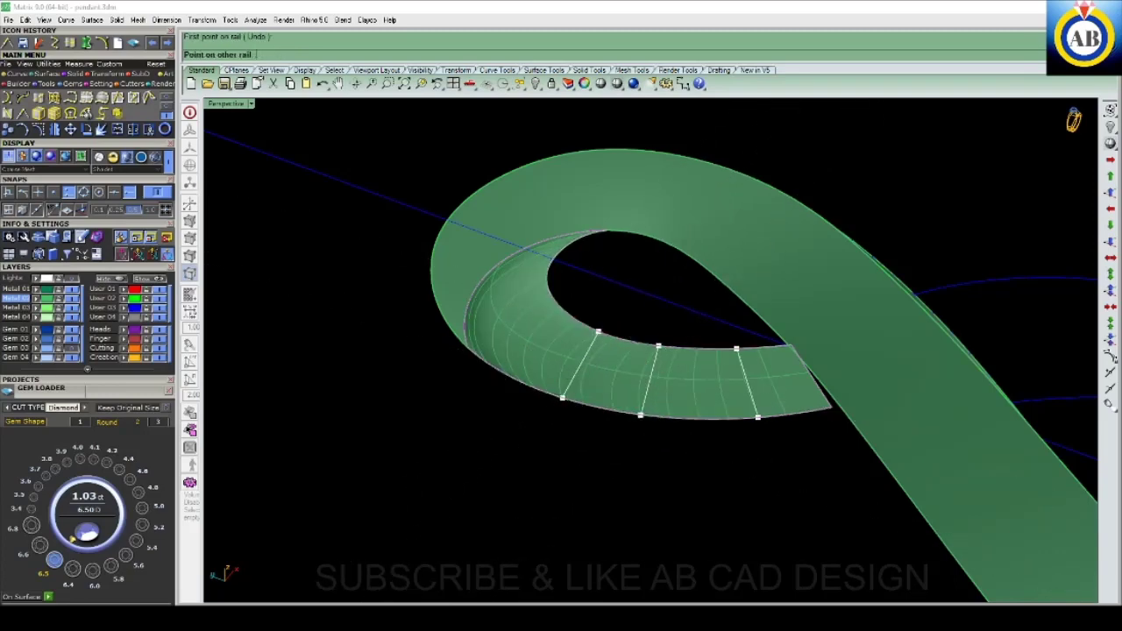
{"action": "key", "text": "Return"}
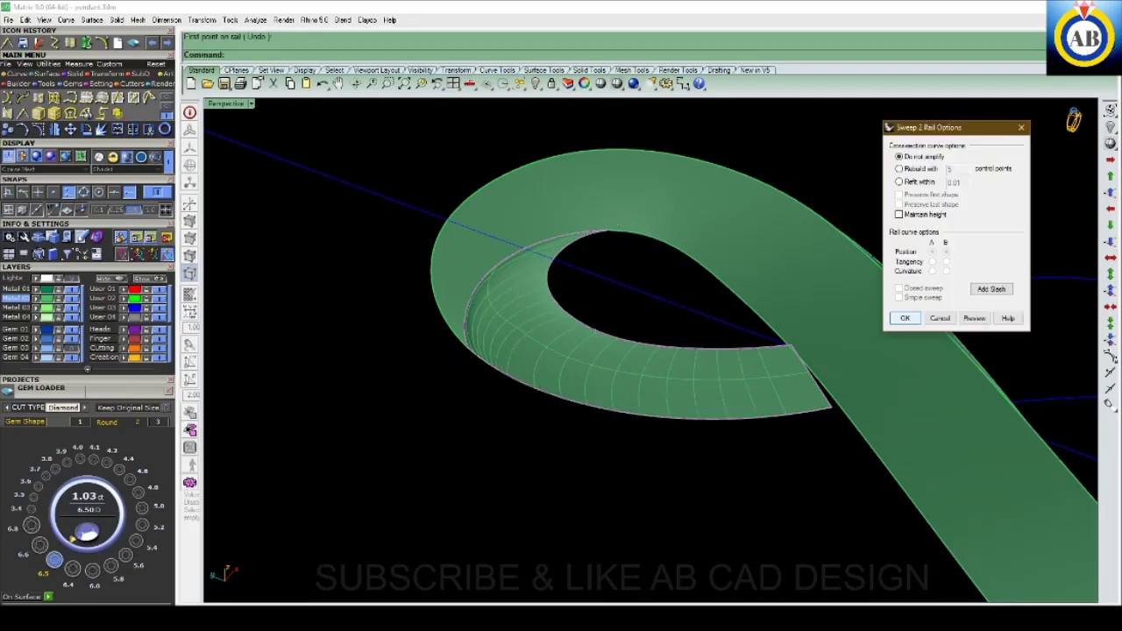
{"action": "key", "text": "Return"}
- Orbit to a low angle and select the newly swept curl surface
{"action": "mouse_move", "coordinate": [754, 350]}
{"action": "right_mouse_down"}
{"action": "mouse_move", "coordinate": [650, 329]}
{"action": "mouse_move", "coordinate": [728, 351]}
{"action": "right_mouse_up"}
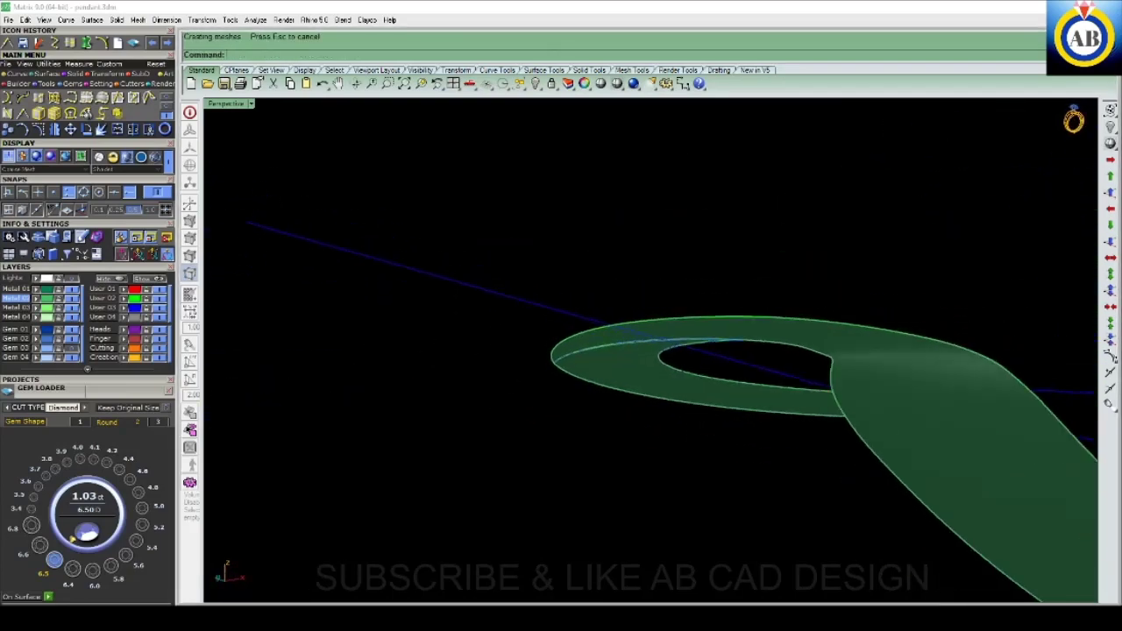
{"action": "mouse_move", "coordinate": [728, 350]}
{"action": "right_mouse_down"}
{"action": "mouse_move", "coordinate": [663, 293]}
{"action": "mouse_move", "coordinate": [669, 275]}
{"action": "mouse_move", "coordinate": [715, 277]}
{"action": "mouse_move", "coordinate": [690, 273]}
{"action": "mouse_move", "coordinate": [664, 301]}
{"action": "mouse_move", "coordinate": [561, 325]}
{"action": "mouse_move", "coordinate": [605, 342]}
{"action": "mouse_move", "coordinate": [697, 294]}
{"action": "right_mouse_up"}
{"action": "left_click", "coordinate": [686, 319]}
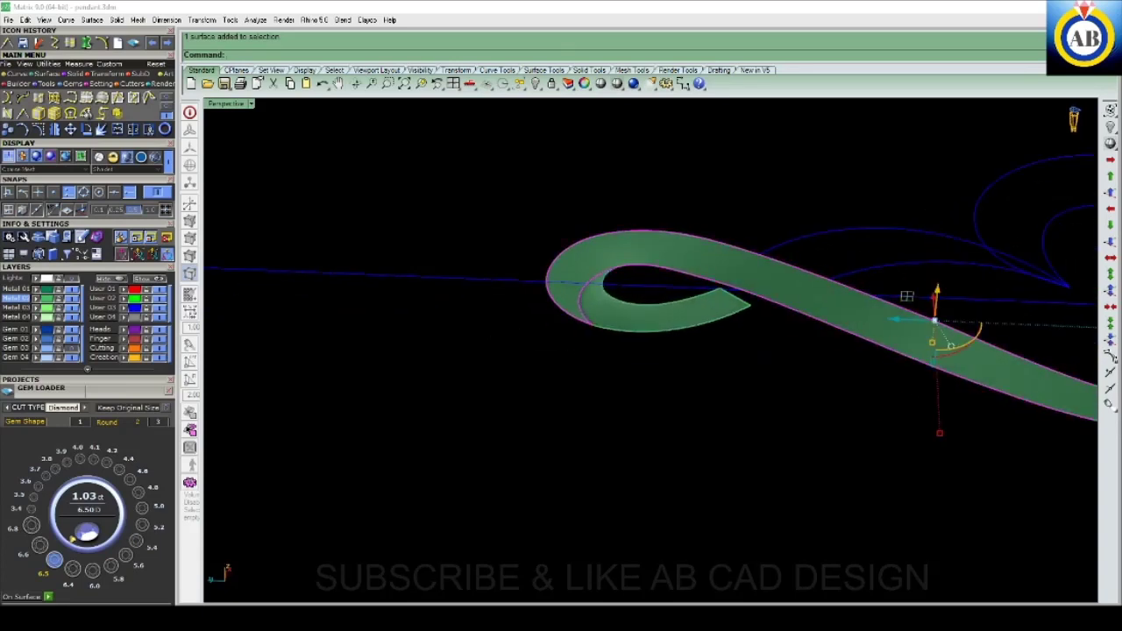
{"action": "scroll", "coordinate": [587, 271], "scroll_direction": "up", "scroll_amount": 3}
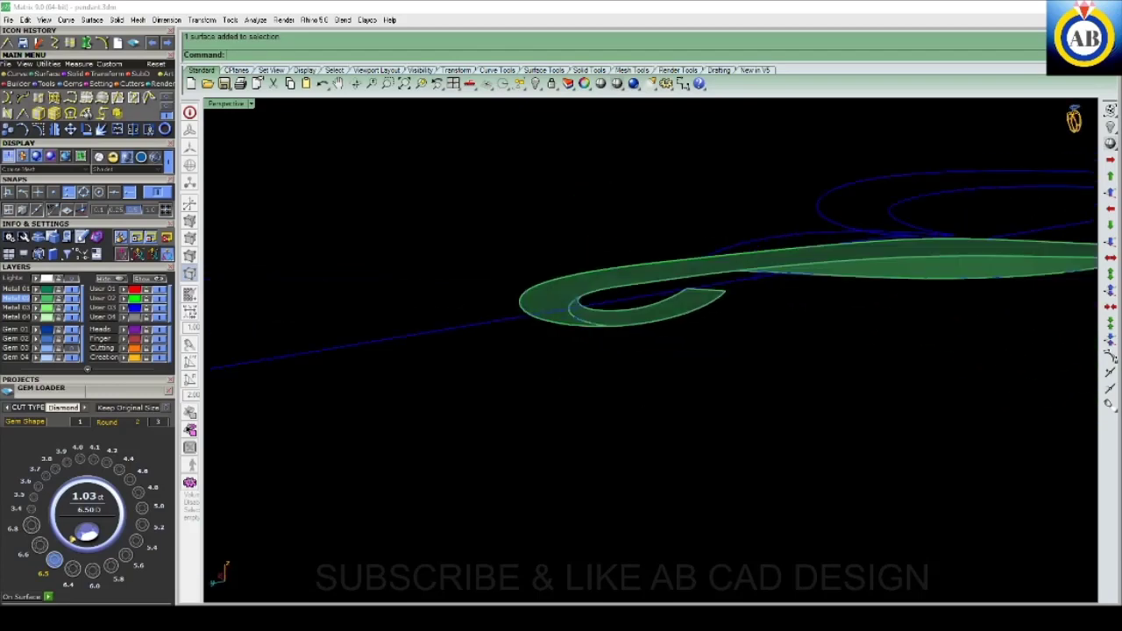
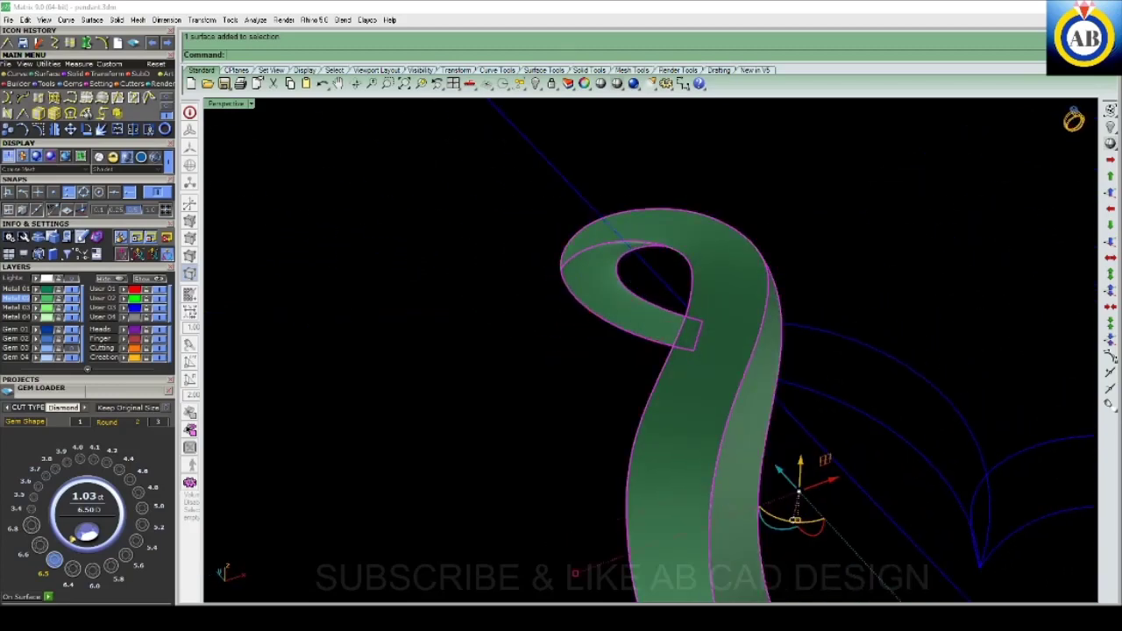
- Extrude the curled ribbon surface with ExtrudeSrf into a thin solid band
{"action": "key", "text": "Return"}
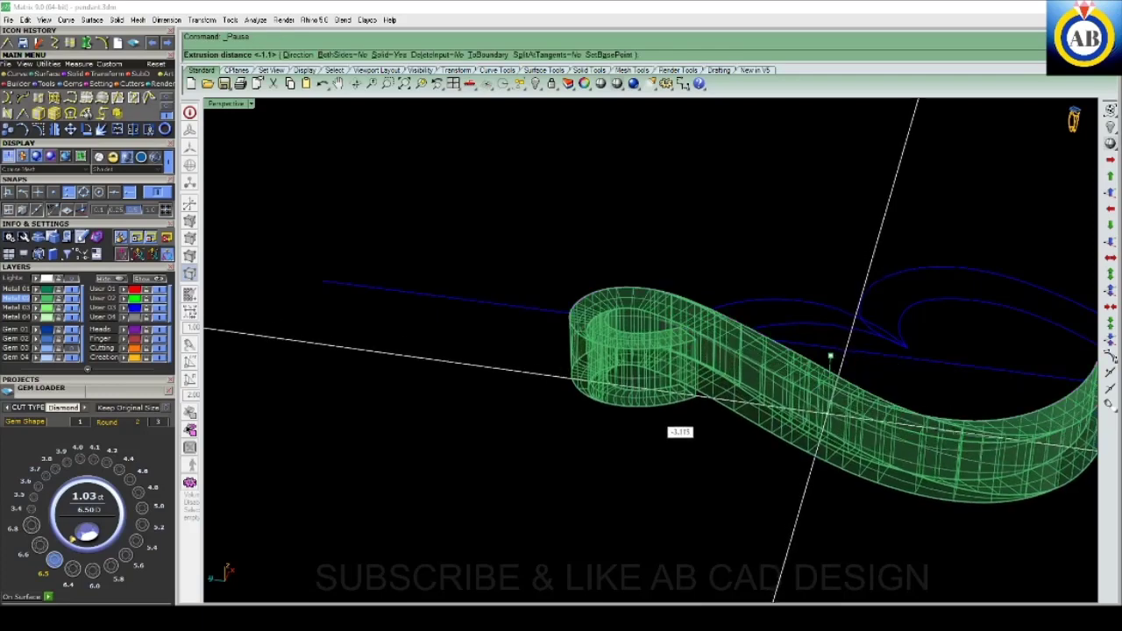
{"action": "key", "text": "Return"}
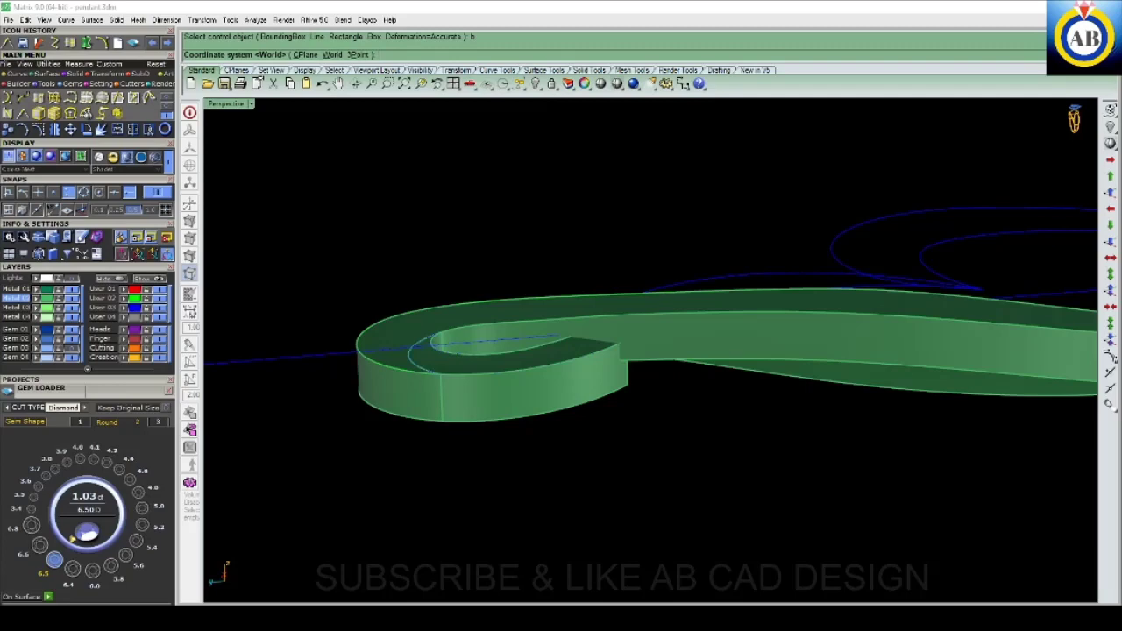
{"action": "key", "text": "Return"}
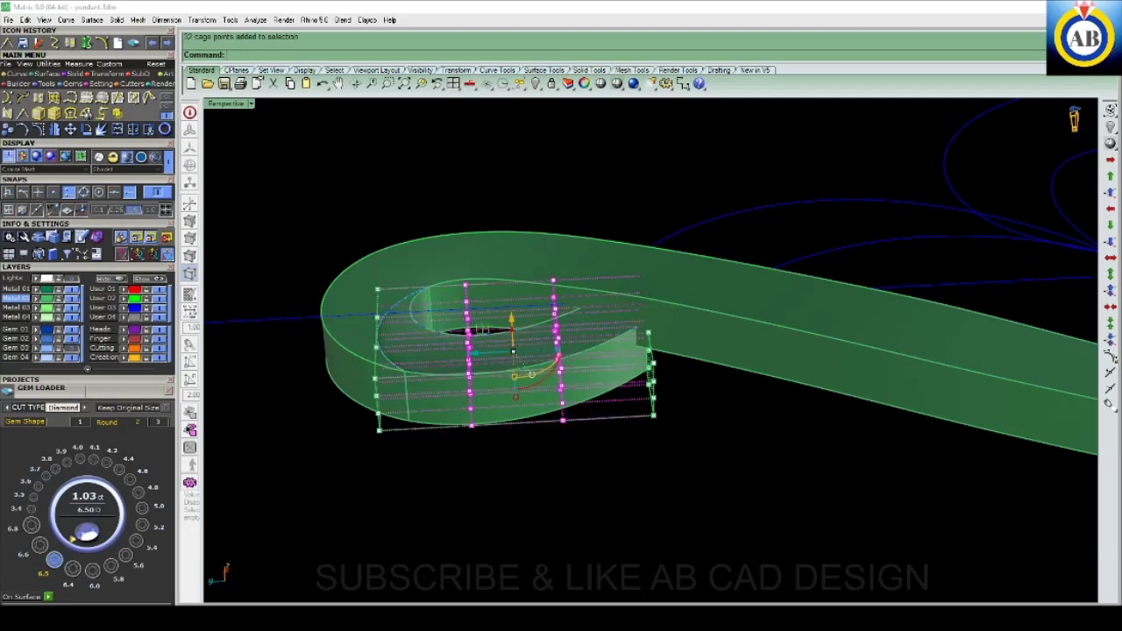
{"action": "left_click_drag", "start_coordinate": [513, 342], "coordinate": [514, 357]}
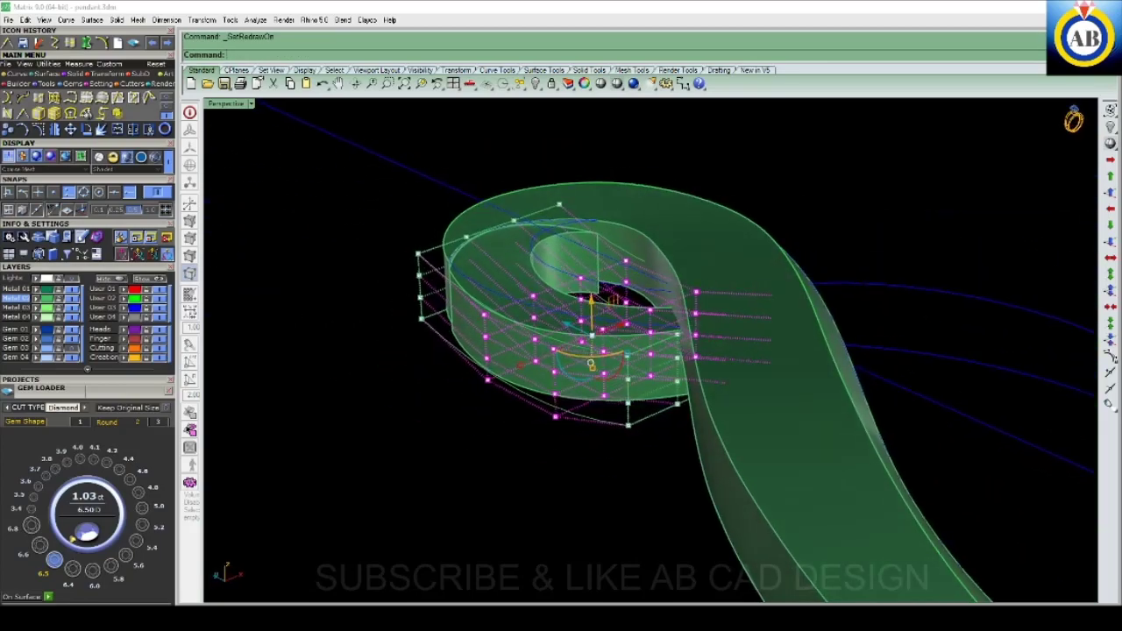
{"action": "key", "text": "ctrl+z"}
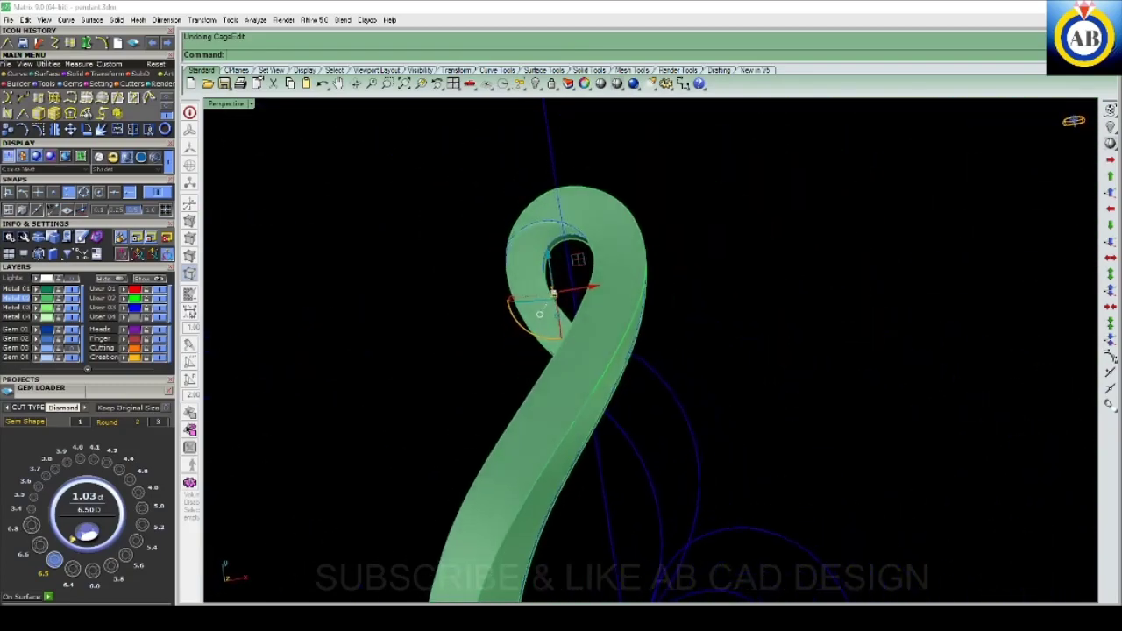
- Orbit around the swirl loop to inspect the strip from below, the side and above
{"action": "right_click_drag", "start_coordinate": [614, 350], "coordinate": [543, 333]}
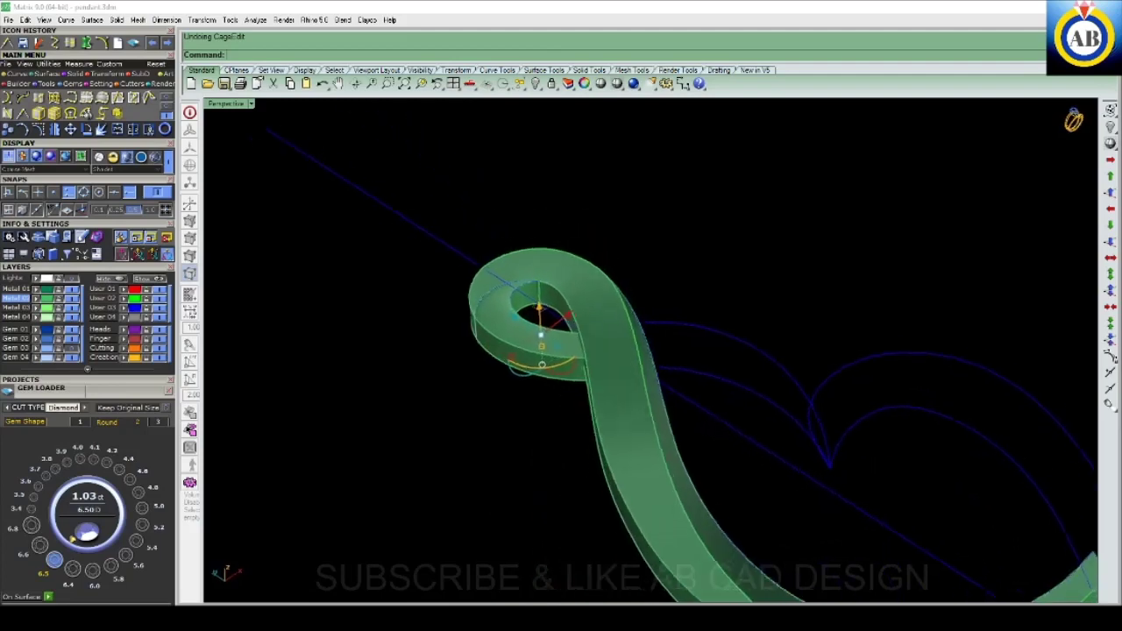
{"action": "scroll", "coordinate": [614, 289], "scroll_direction": "up", "scroll_amount": 2}
{"action": "scroll", "coordinate": [613, 289], "scroll_direction": "up", "scroll_amount": 3}
{"action": "scroll", "coordinate": [697, 268], "scroll_direction": "down", "scroll_amount": 3}
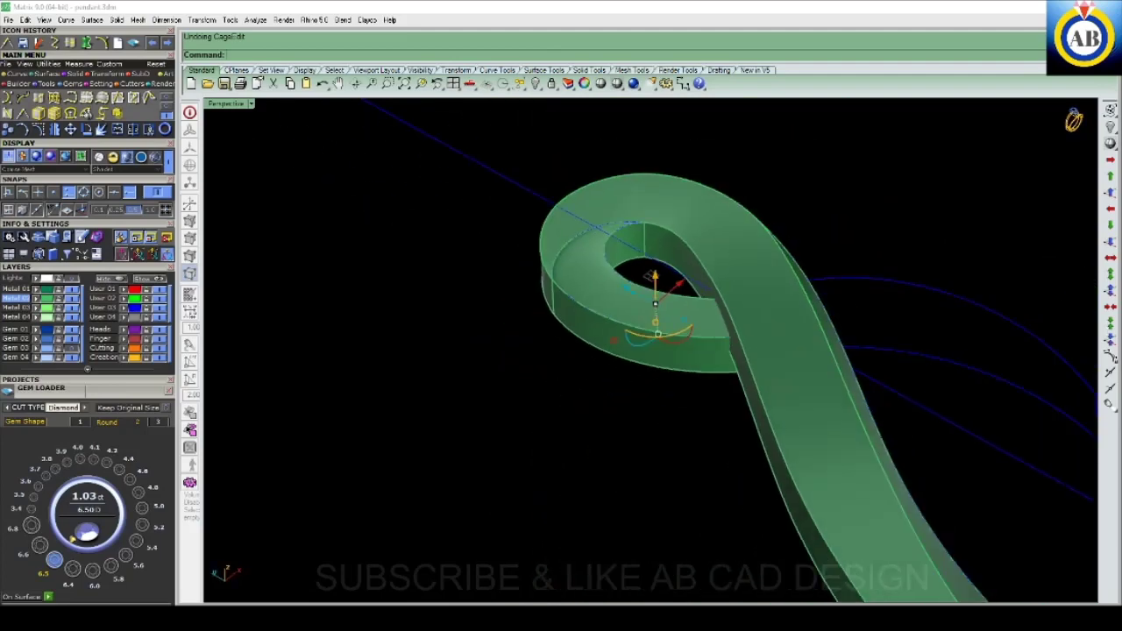
{"action": "right_click_drag", "start_coordinate": [614, 351], "coordinate": [702, 324]}
{"action": "scroll", "coordinate": [697, 281], "scroll_direction": "up", "scroll_amount": 3}
{"action": "mouse_move", "coordinate": [614, 351]}
{"action": "right_mouse_down"}
{"action": "mouse_move", "coordinate": [684, 333]}
{"action": "mouse_move", "coordinate": [701, 342]}
{"action": "mouse_move", "coordinate": [649, 333]}
{"action": "mouse_move", "coordinate": [675, 325]}
{"action": "mouse_move", "coordinate": [632, 280]}
{"action": "mouse_move", "coordinate": [680, 329]}
{"action": "right_mouse_up"}
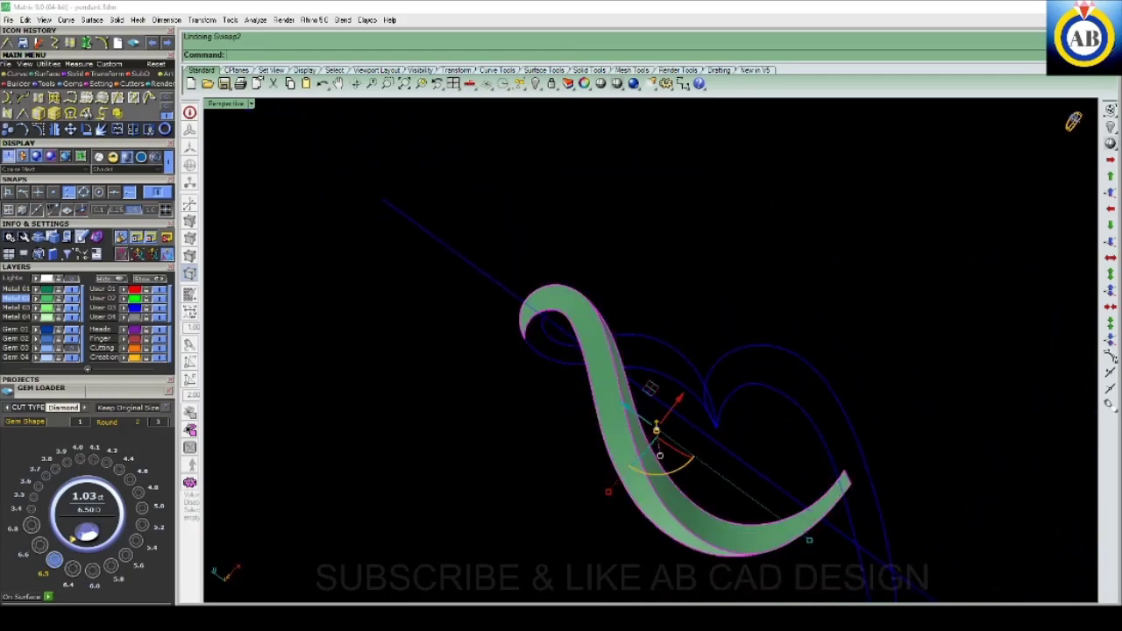
{"action": "scroll", "coordinate": [557, 373], "scroll_direction": "up", "scroll_amount": 3}
{"action": "right_click_drag", "start_coordinate": [680, 329], "coordinate": [754, 307]}
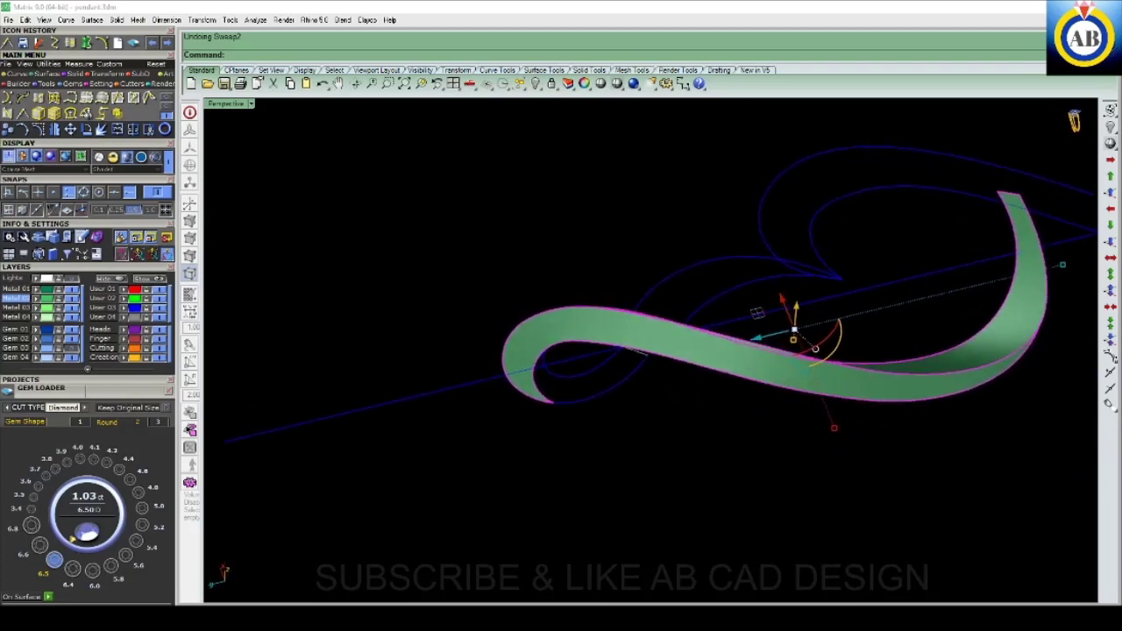
{"action": "key", "text": "Escape"}
{"action": "right_click_drag", "start_coordinate": [774, 345], "coordinate": [667, 364]}
- Undo back to the flat strip, pick the curled strip section from overlapping objects and delete it
{"action": "key", "text": "ctrl+z"}
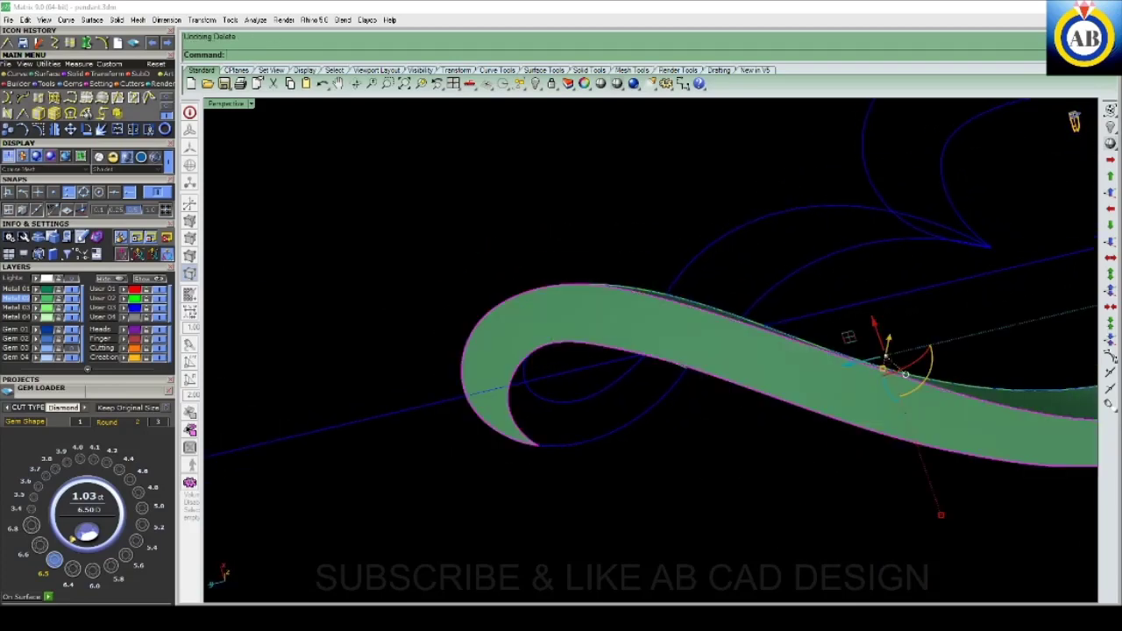
{"action": "key", "text": "Escape"}
{"action": "left_click", "coordinate": [568, 333]}
{"action": "scroll", "coordinate": [568, 336], "scroll_direction": "up", "scroll_amount": 5}
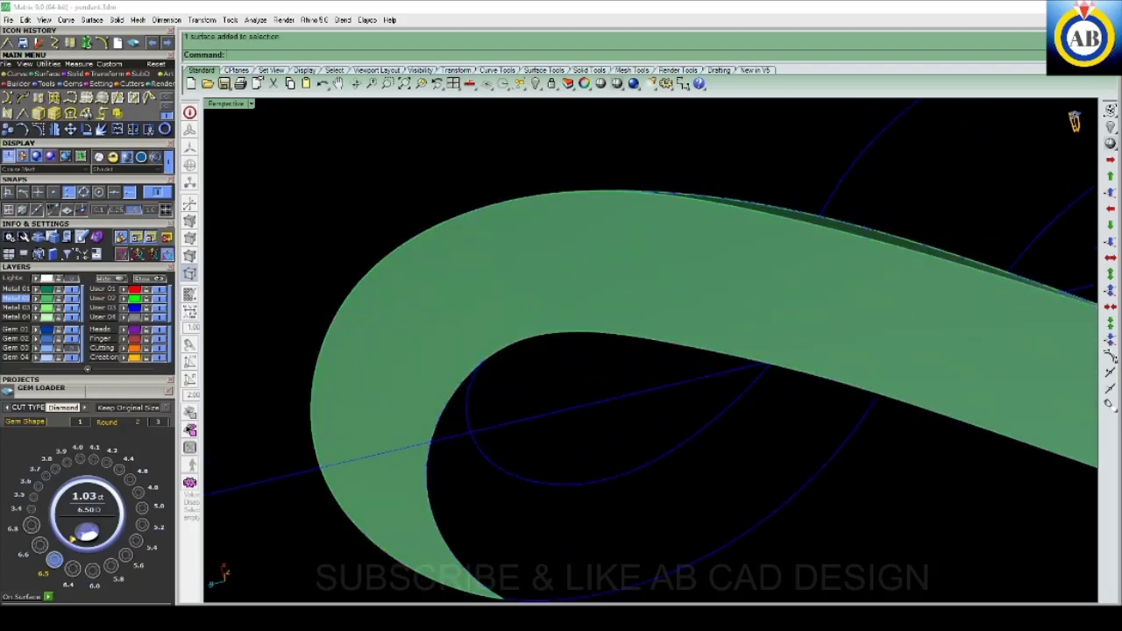
{"action": "key", "text": "Up"}
{"action": "key", "text": "Up"}
{"action": "key", "text": "Up"}
{"action": "key", "text": "Up"}
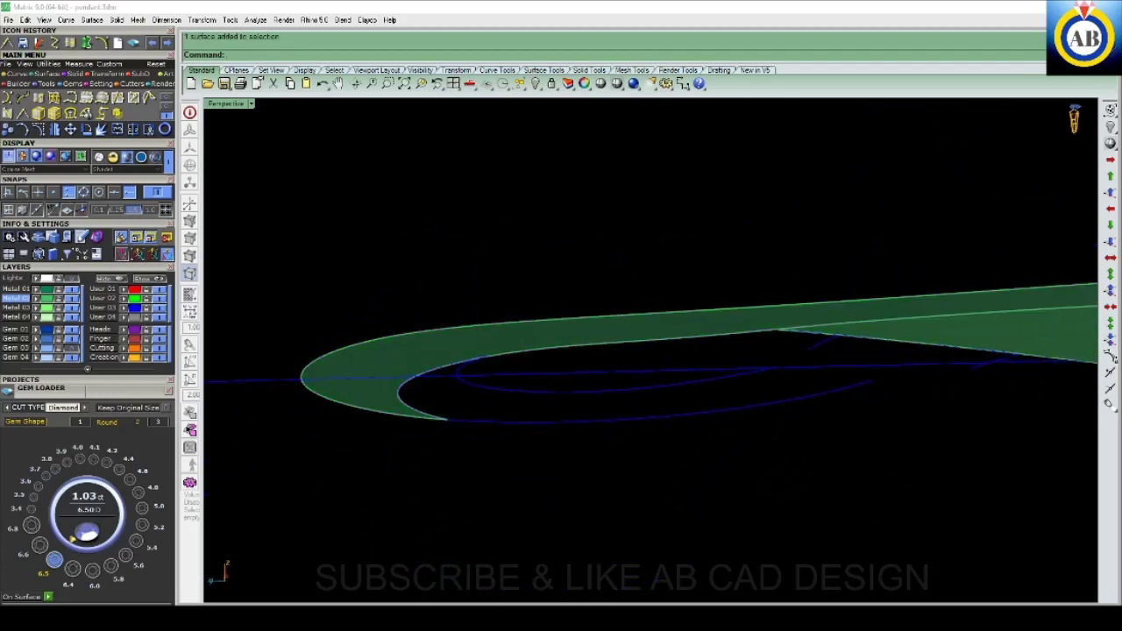
{"action": "key", "text": "ctrl+z"}
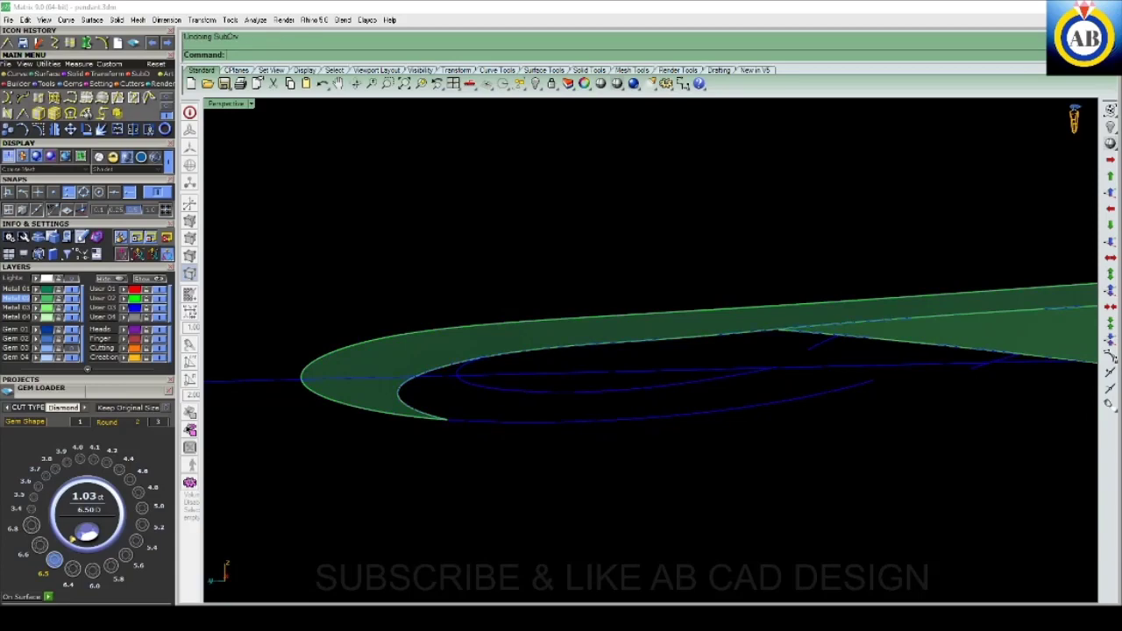
{"action": "left_click", "coordinate": [612, 351]}
{"action": "left_click", "coordinate": [627, 371]}
{"action": "scroll", "coordinate": [1075, 292], "scroll_direction": "down", "scroll_amount": 1}
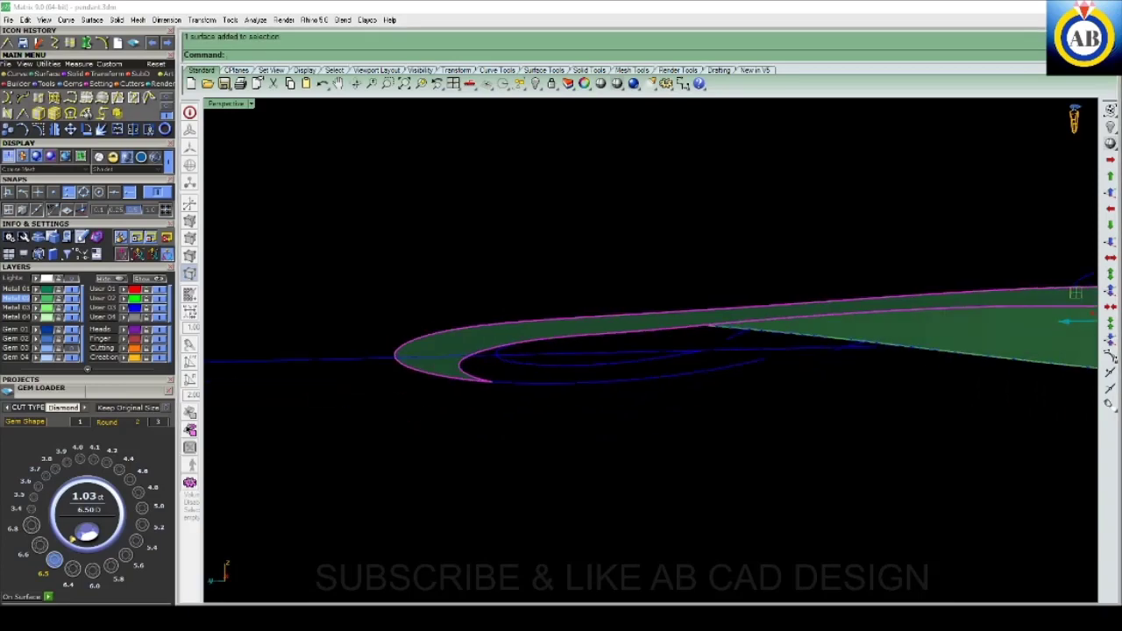
{"action": "key", "text": "Down"}
{"action": "key", "text": "Down"}
{"action": "key", "text": "Delete"}
{"action": "key", "text": "Down"}
{"action": "key", "text": "Down"}
{"action": "key", "text": "Down"}
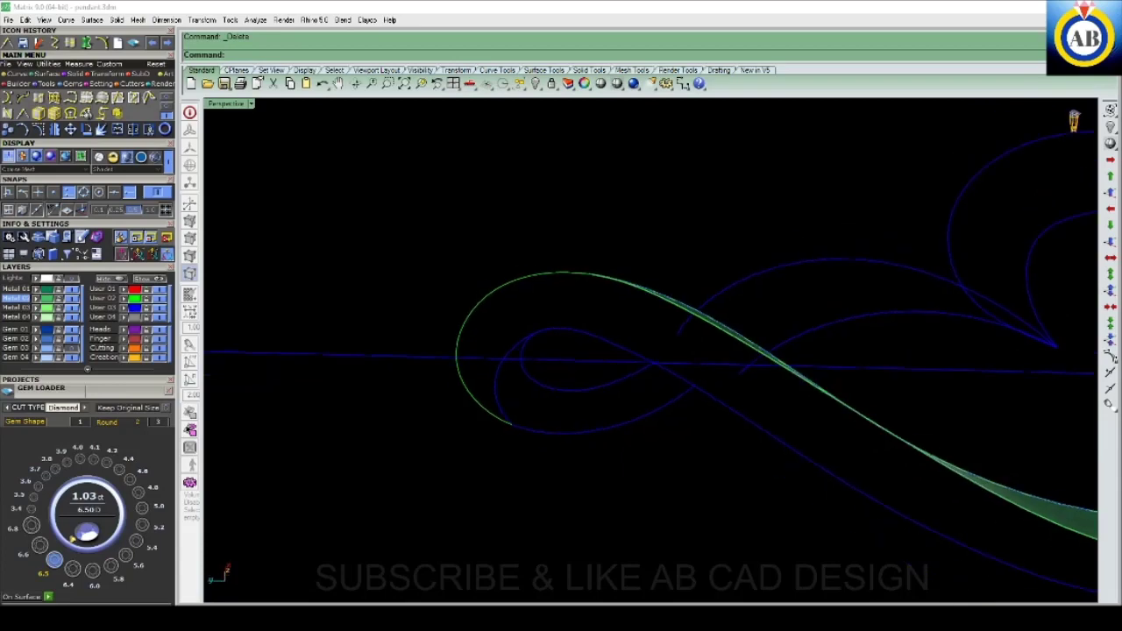
- Select the inner swirl rail curve and rotate the Perspective view around it
{"action": "key", "text": "Left"}
{"action": "key", "text": "Left"}
{"action": "left_click", "coordinate": [876, 307]}
{"action": "key", "text": "Left"}
{"action": "key", "text": "Left"}
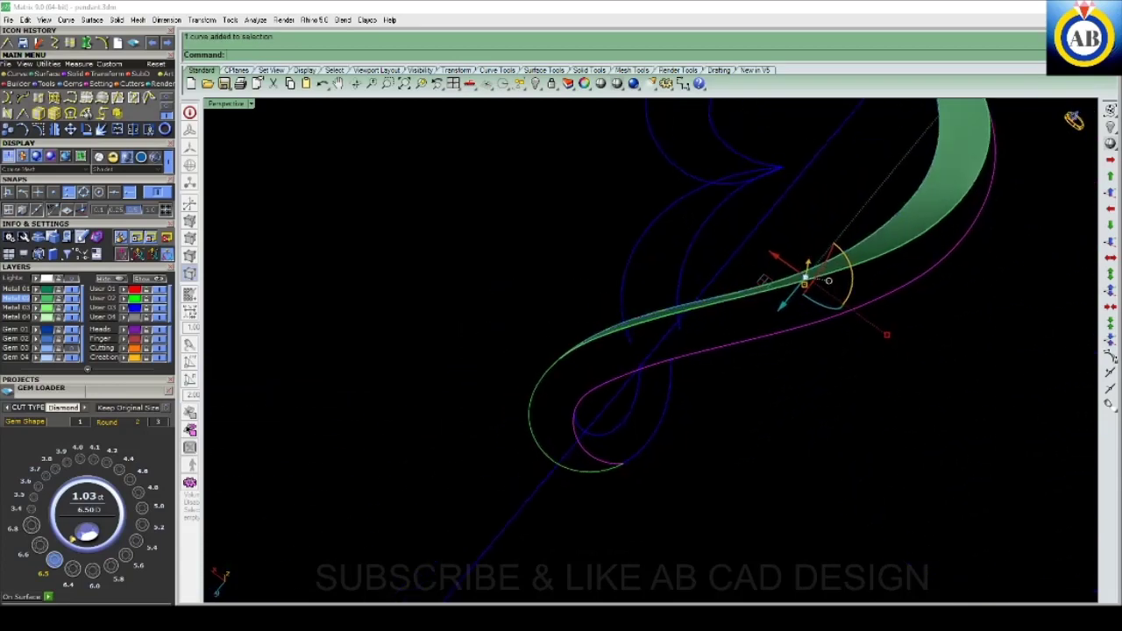
{"action": "key", "text": "Left"}
{"action": "key", "text": "Left"}
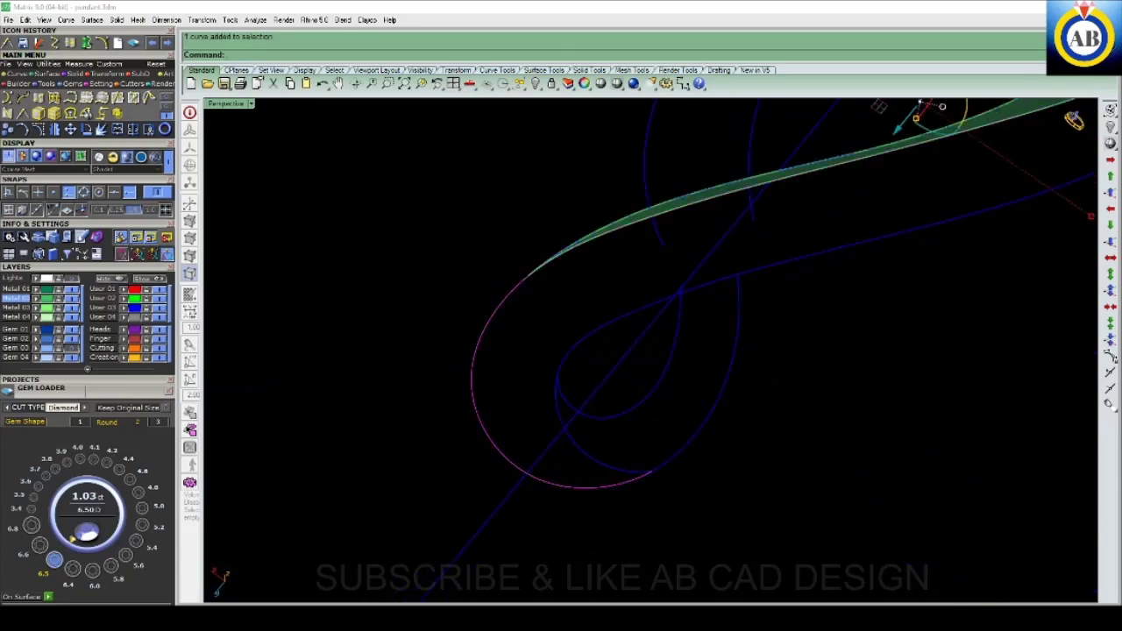
{"action": "key", "text": "Left"}
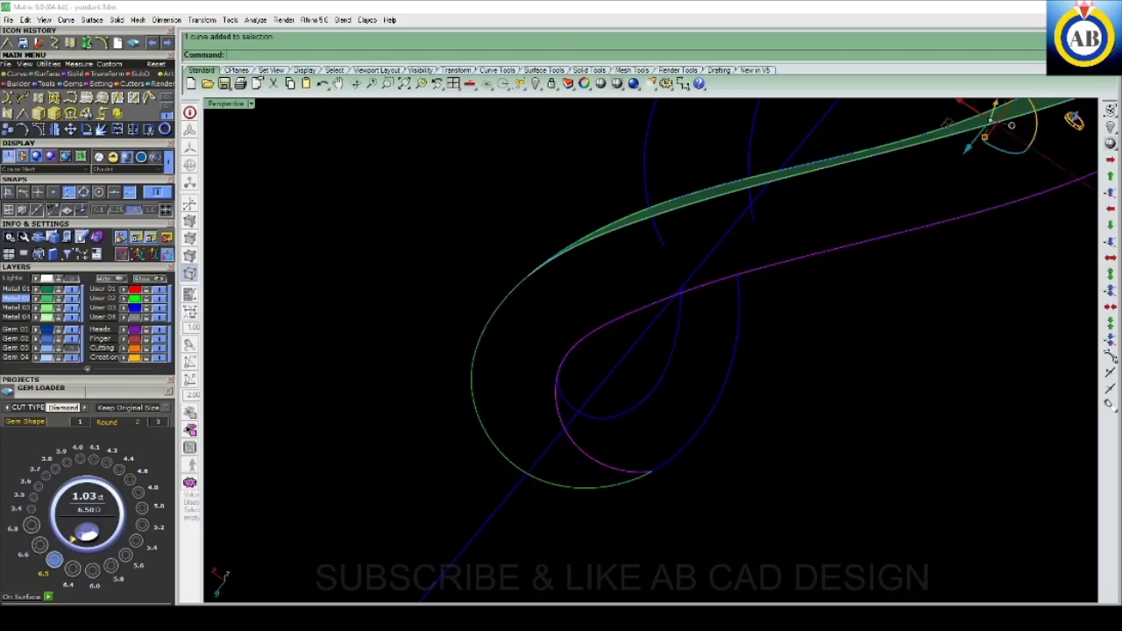
{"action": "key", "text": "Left"}
{"action": "key", "text": "Left"}
{"action": "key", "text": "Left"}
{"action": "key", "text": "Left"}
- Rotate the view through flatter and steeper angles, then maximize the Top viewport
{"action": "key", "text": "Left"}
{"action": "key", "text": "Left"}
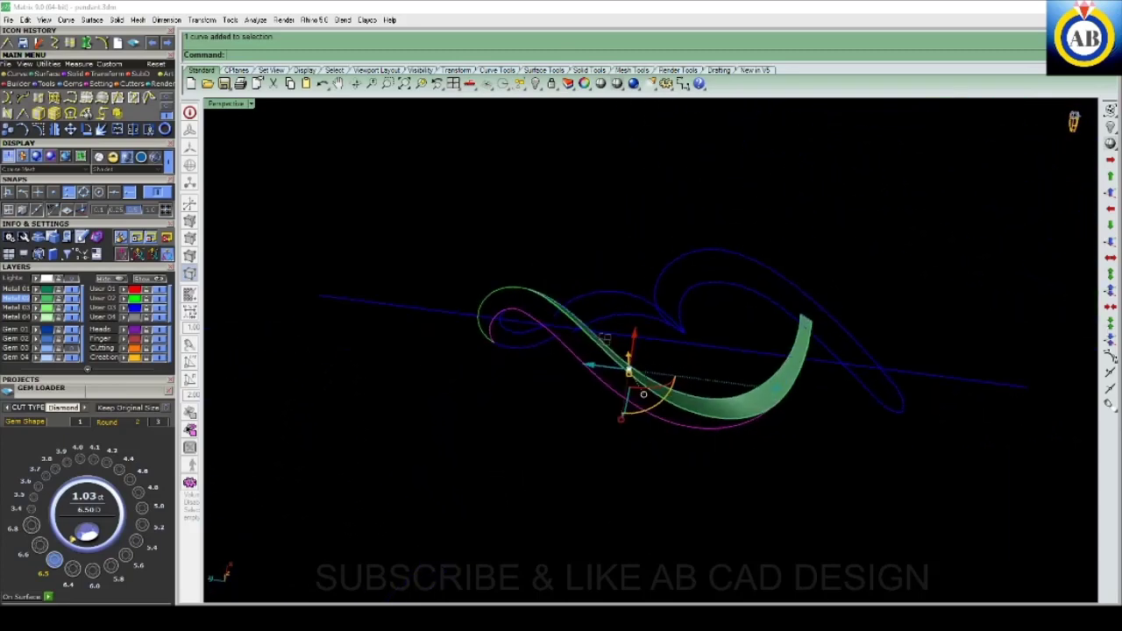
{"action": "key", "text": "Left"}
{"action": "scroll", "coordinate": [648, 333], "scroll_direction": "up", "scroll_amount": 5}
{"action": "scroll", "coordinate": [649, 350], "scroll_direction": "down", "scroll_amount": 4}
{"action": "key", "text": "Left"}
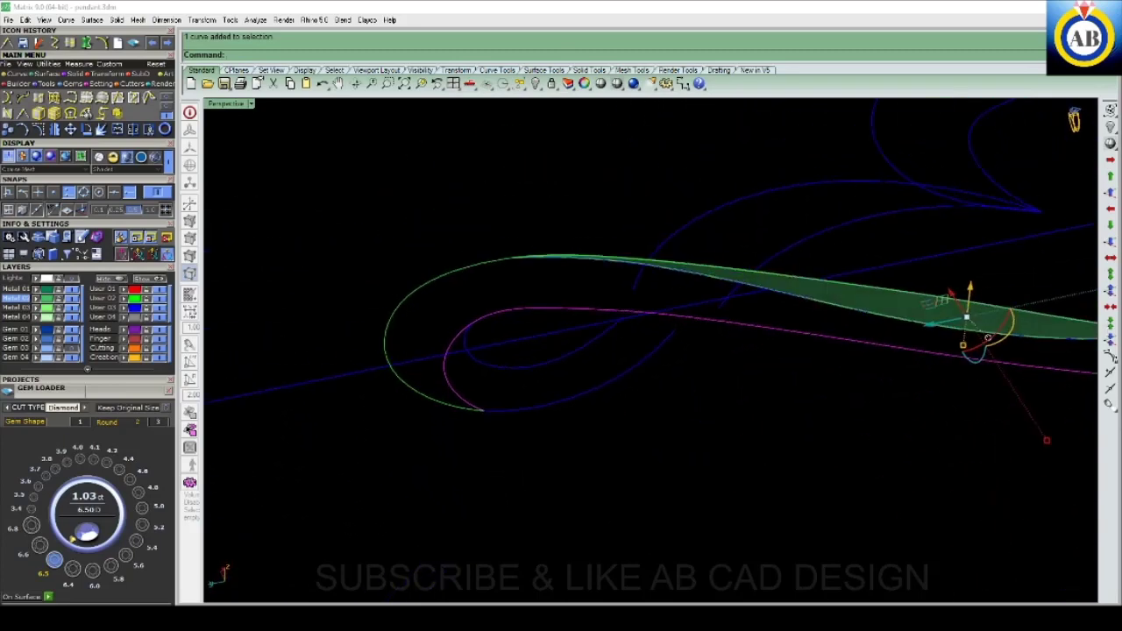
{"action": "key", "text": "Left"}
{"action": "key", "text": "Left"}
{"action": "key", "text": "Left"}
{"action": "key", "text": "Left"}
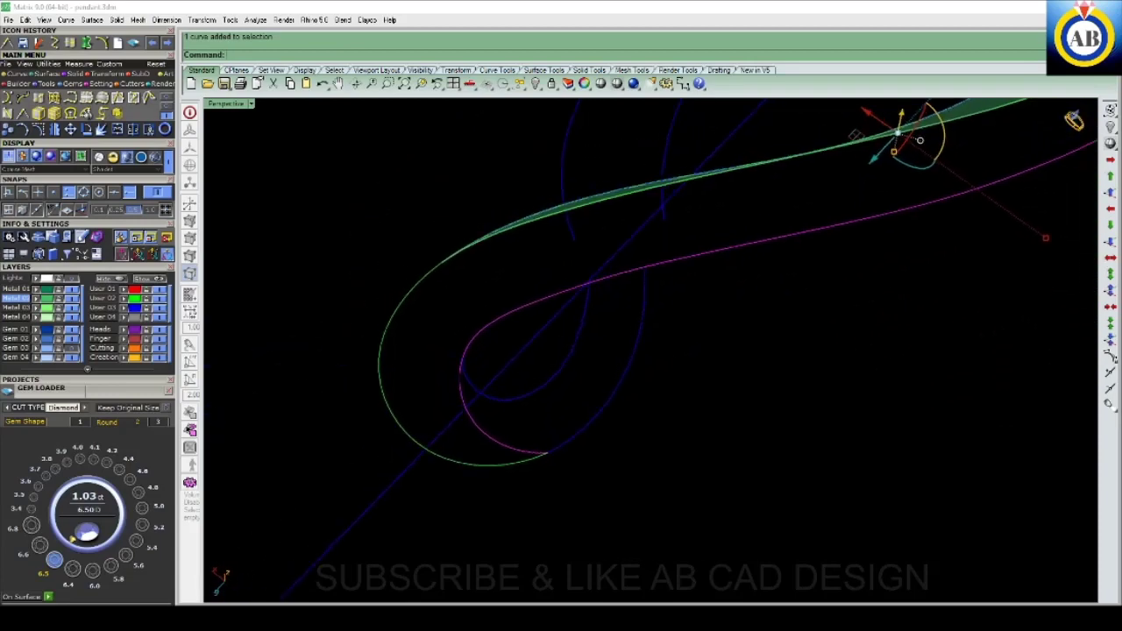
{"action": "key", "text": "Left"}
{"action": "key", "text": "Left"}
{"action": "key", "text": "Left"}
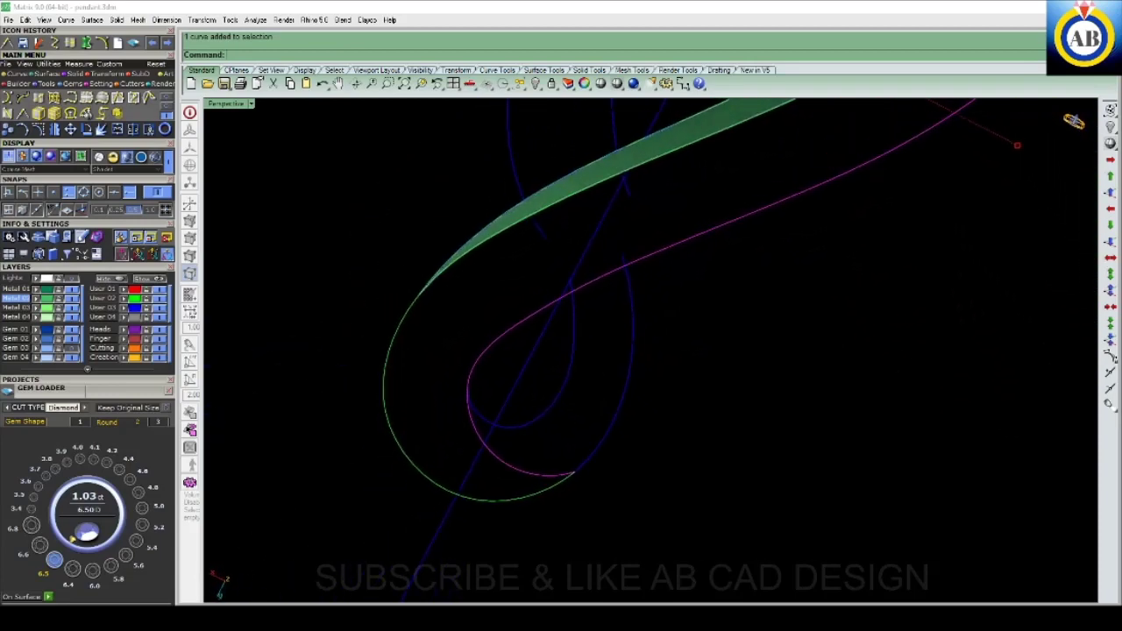
{"action": "key", "text": "Left"}
{"action": "key", "text": "Left"}
{"action": "key", "text": "Left"}
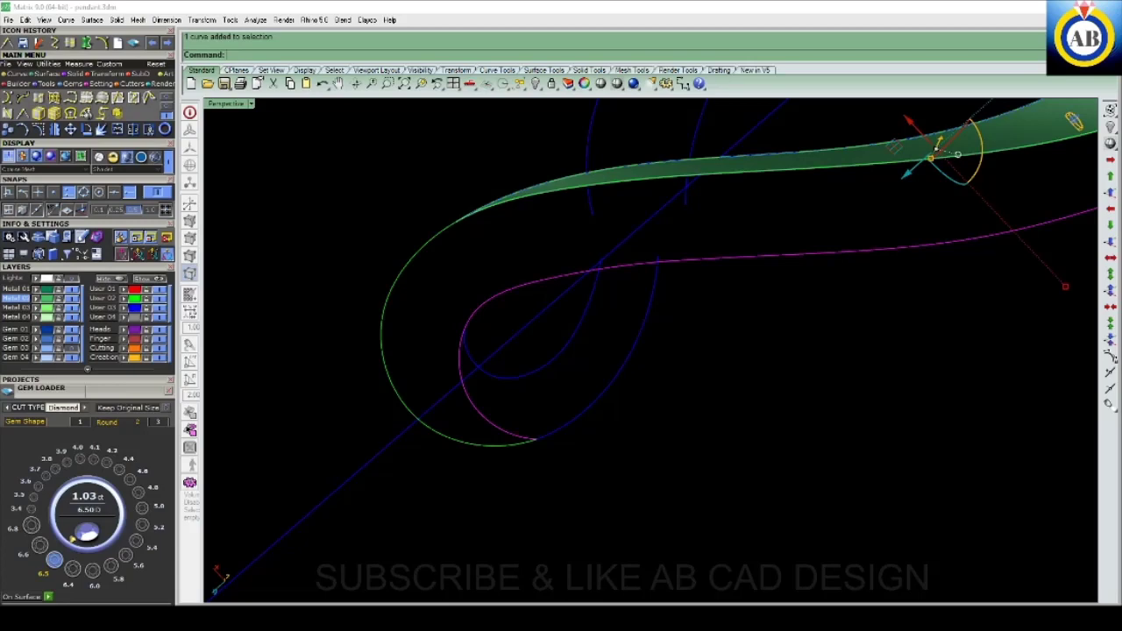
{"action": "key", "text": "Left"}
{"action": "key", "text": "Left"}
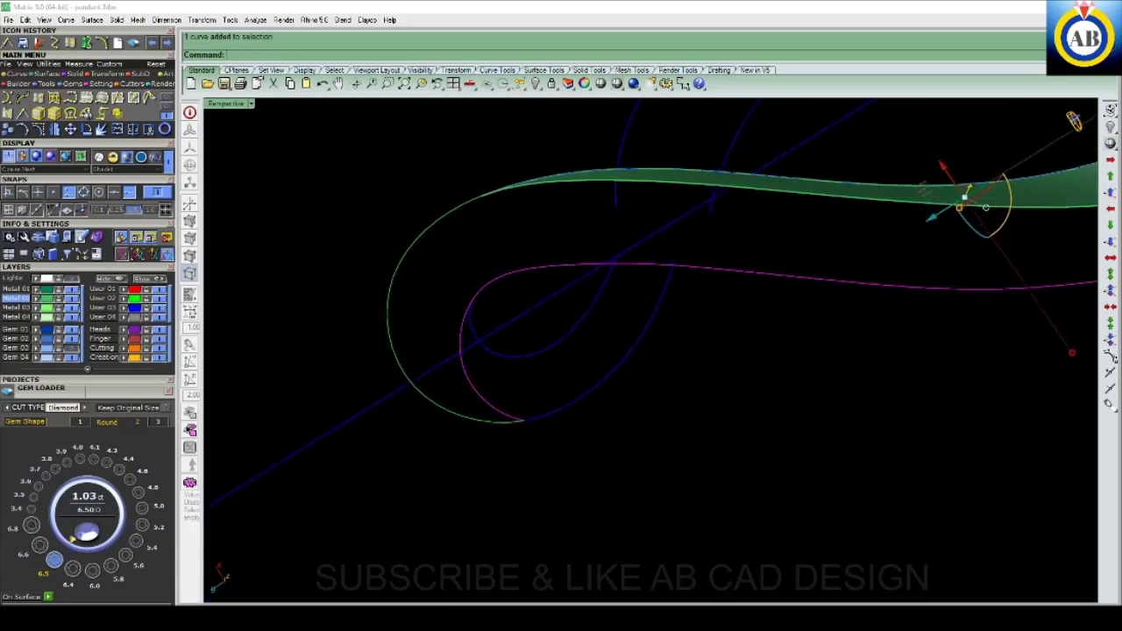
{"action": "key", "text": "Left"}
{"action": "key", "text": "Left"}
{"action": "key", "text": "Left"}
{"action": "key", "text": "Left"}
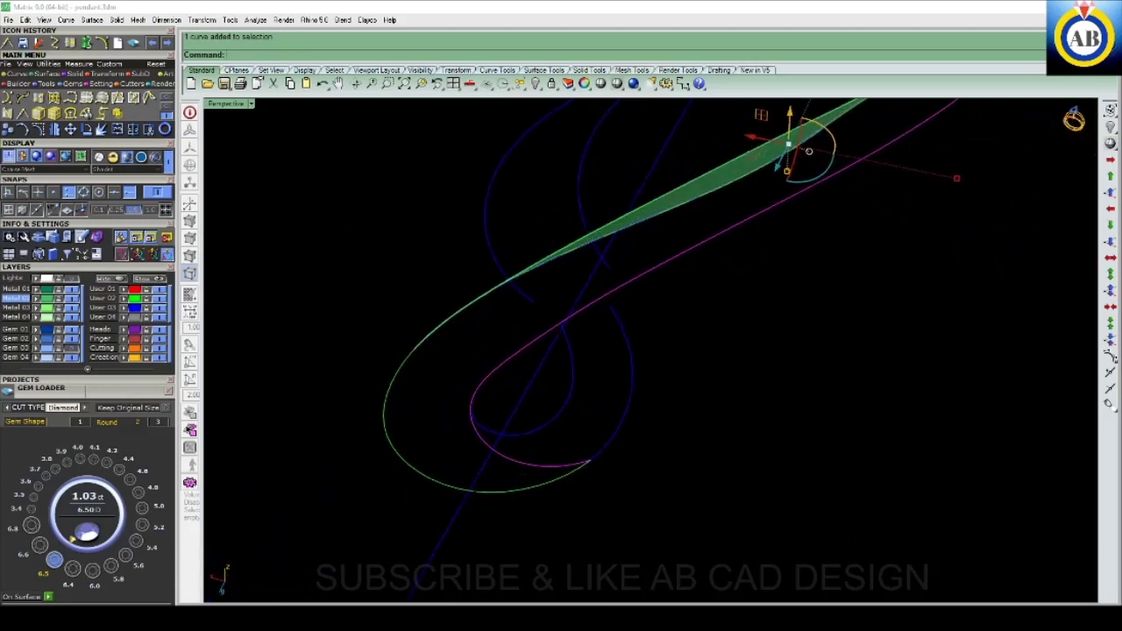
{"action": "key", "text": "Left"}
{"action": "key", "text": "Left"}
{"action": "key", "text": "Left"}
{"action": "key", "text": "Left"}
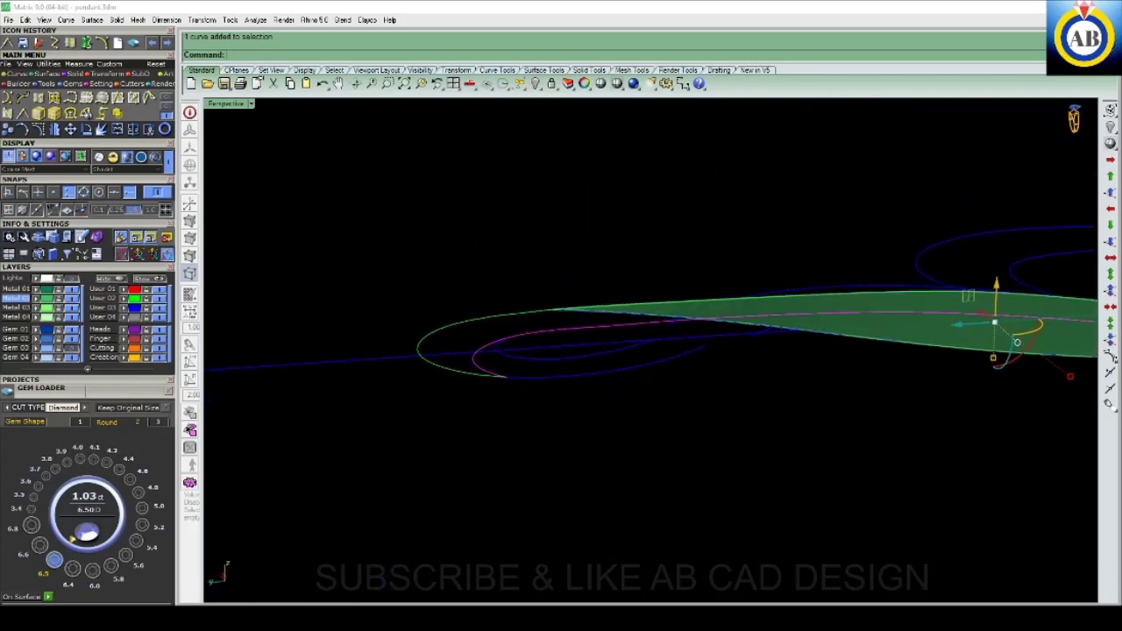
{"action": "key", "text": "Left"}
{"action": "key", "text": "Left"}
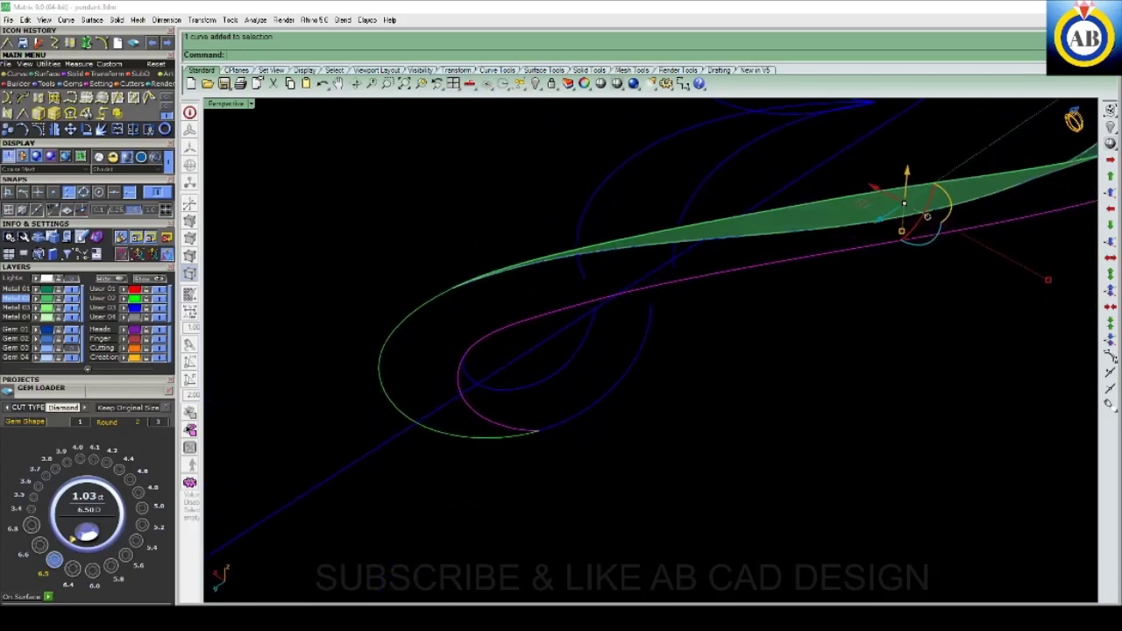
{"action": "key", "text": "Left"}
{"action": "key", "text": "Left"}
{"action": "key", "text": "Left"}
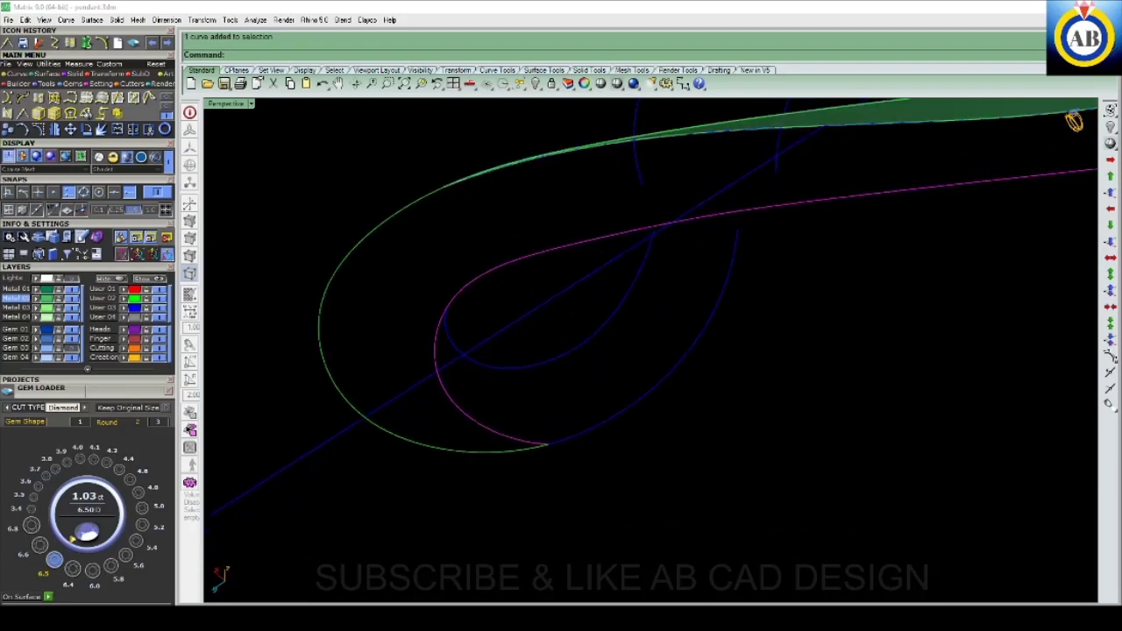
{"action": "key", "text": "Left"}
{"action": "key", "text": "ctrl+F1"}
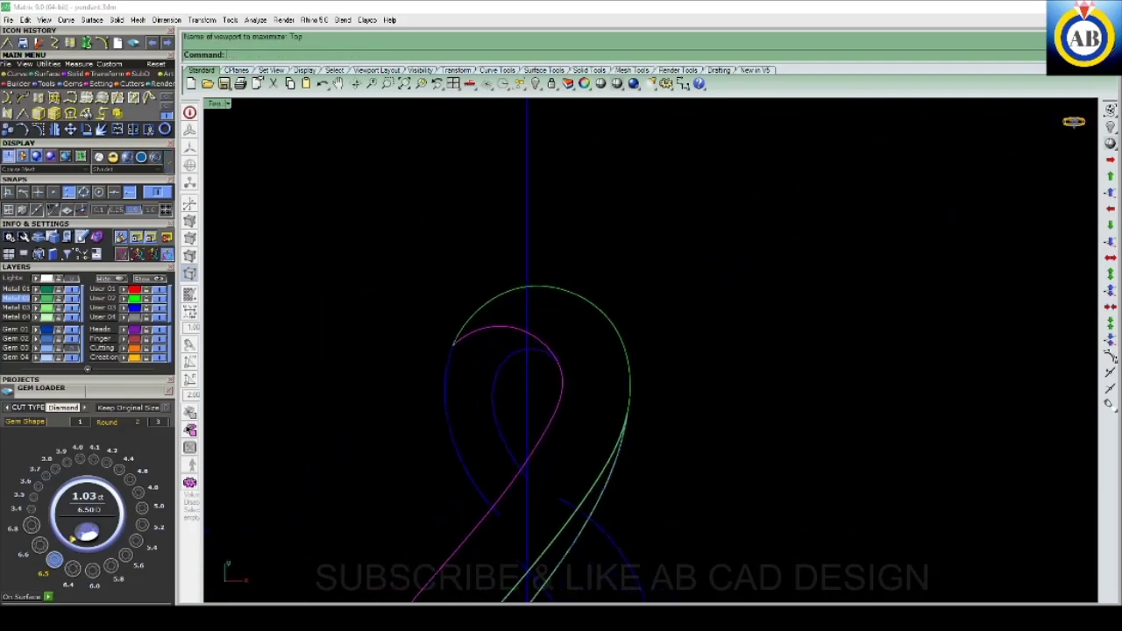
- Trim off the small arc over the loop top, using the loop curves without the centre line as cutters
{"action": "left_click", "coordinate": [513, 419]}
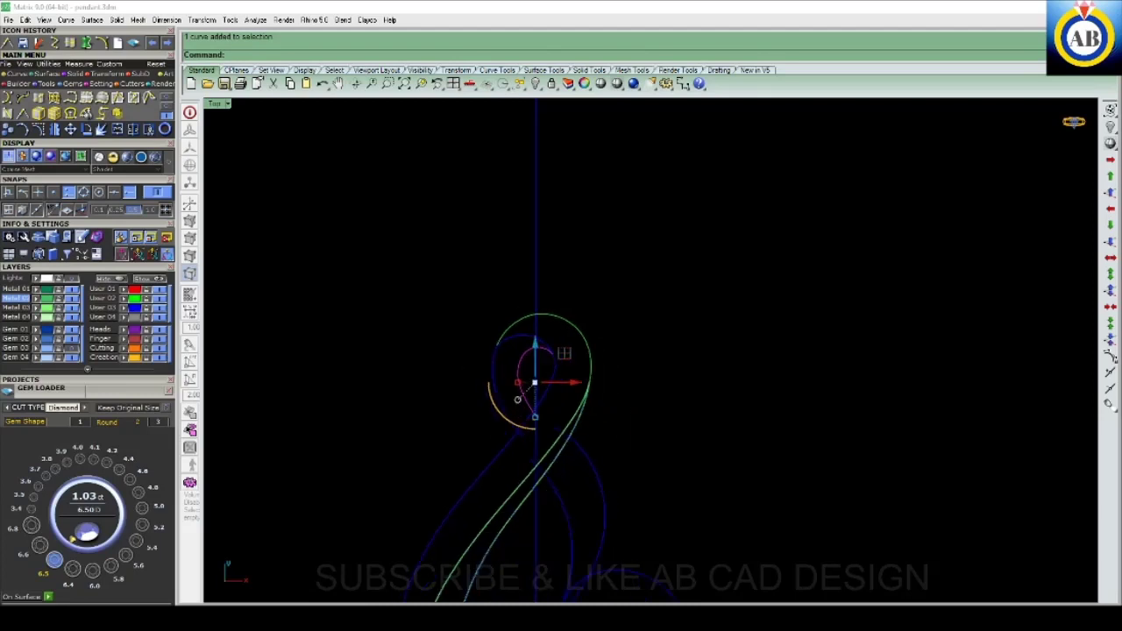
{"action": "key", "text": "Escape"}
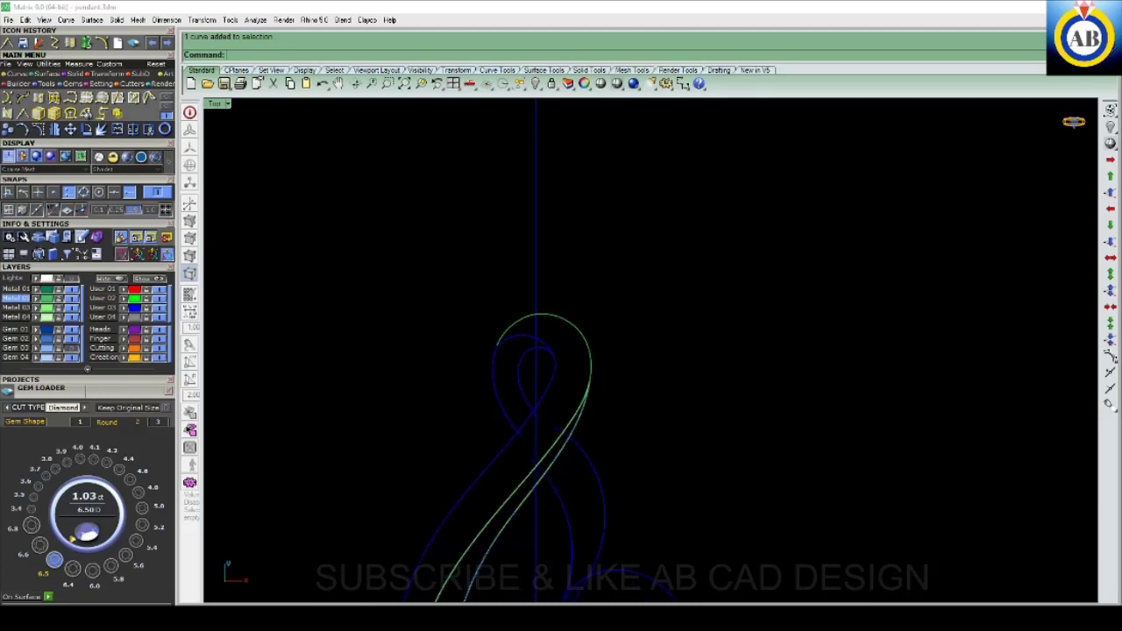
{"action": "scroll", "coordinate": [558, 340], "scroll_direction": "up", "scroll_amount": 2}
{"action": "left_click_drag", "start_coordinate": [413, 263], "coordinate": [646, 376]}
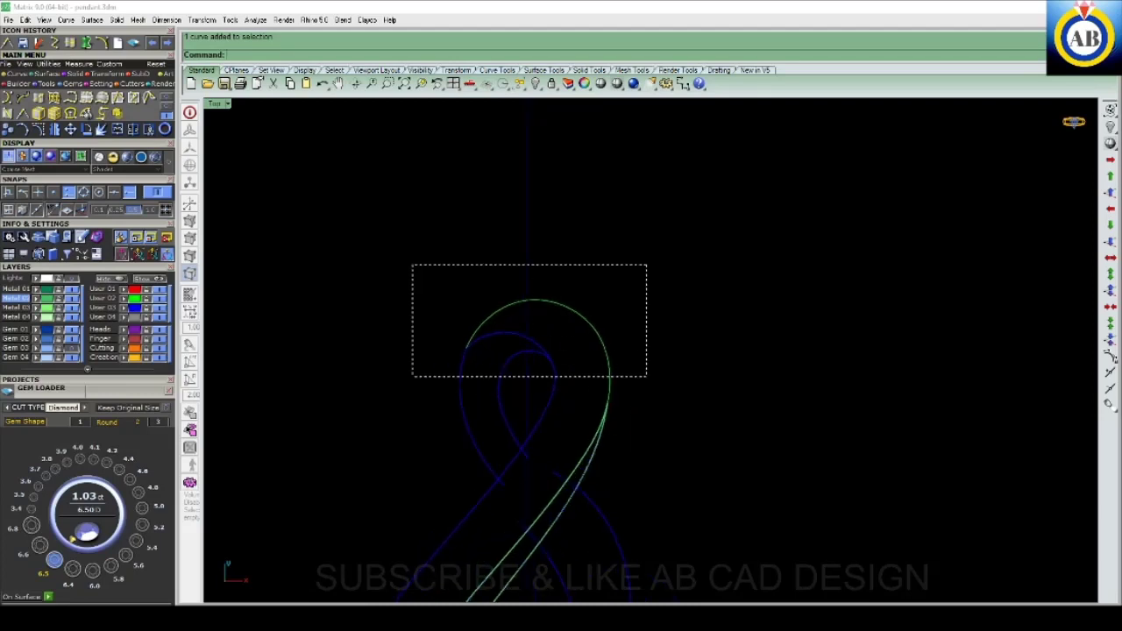
{"action": "left_click", "coordinate": [529, 184], "text": "ctrl"}
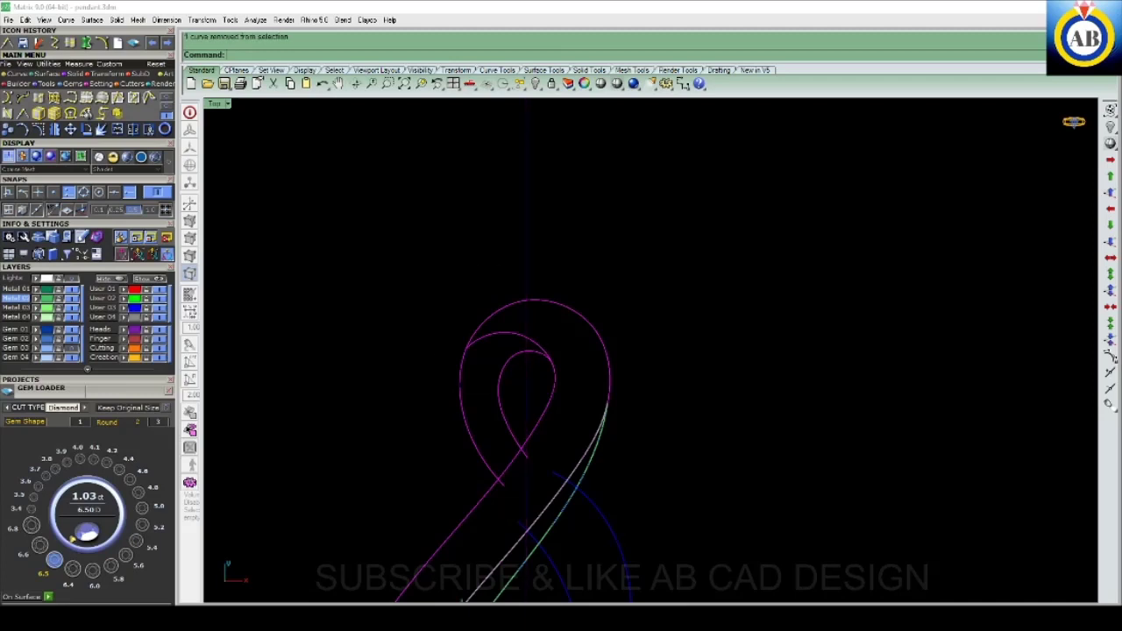
{"action": "type", "text": "trim"}
{"action": "key", "text": "Return"}
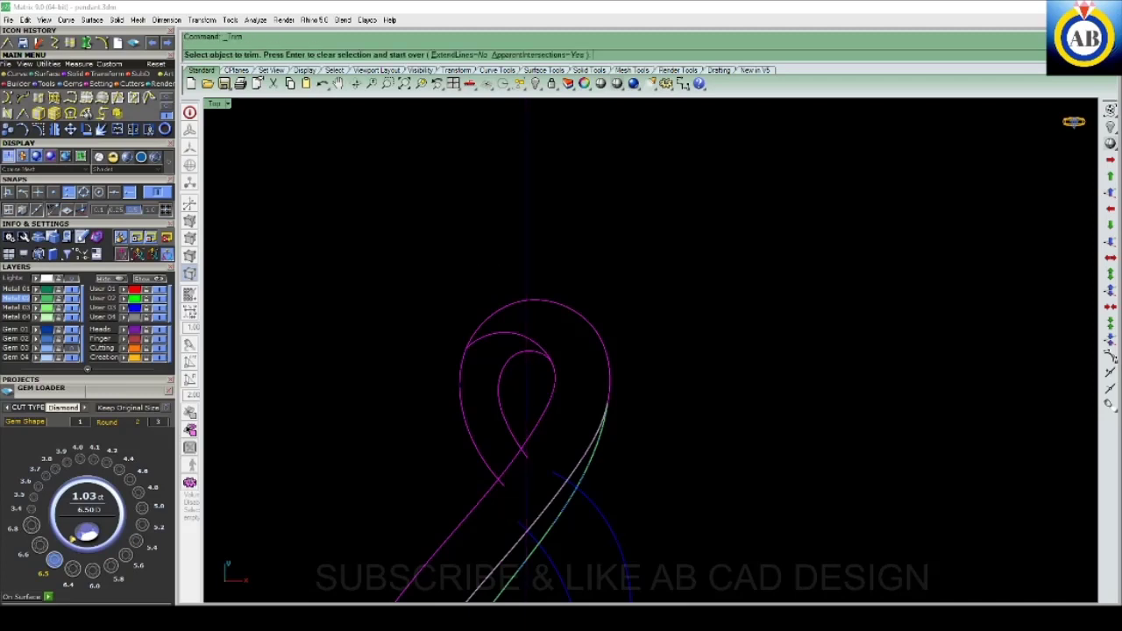
{"action": "left_click", "coordinate": [502, 334]}
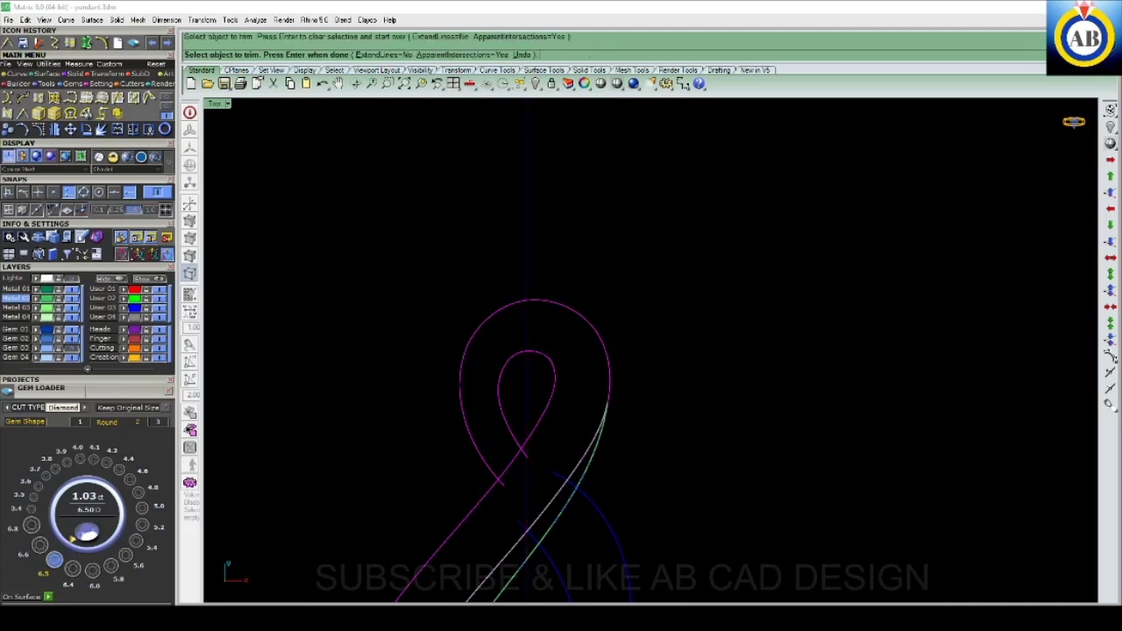
{"action": "scroll", "coordinate": [473, 481], "scroll_direction": "up", "scroll_amount": 3}
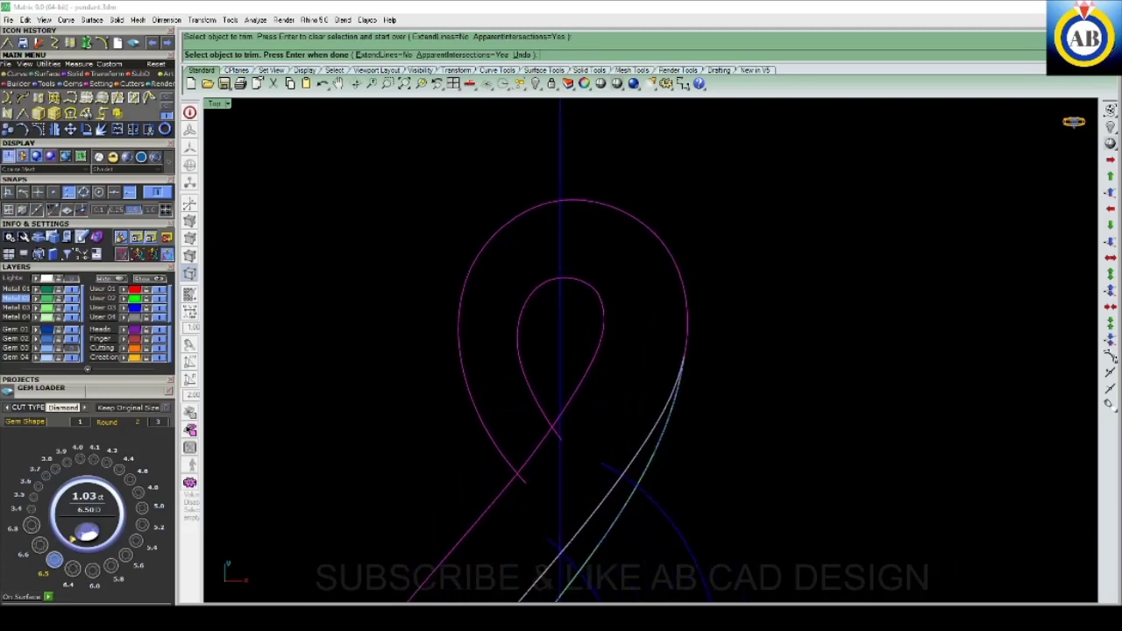
{"action": "key", "text": "Return"}
- Select the two outer curves meeting at the left junction
{"action": "scroll", "coordinate": [556, 302], "scroll_direction": "down", "scroll_amount": 2}
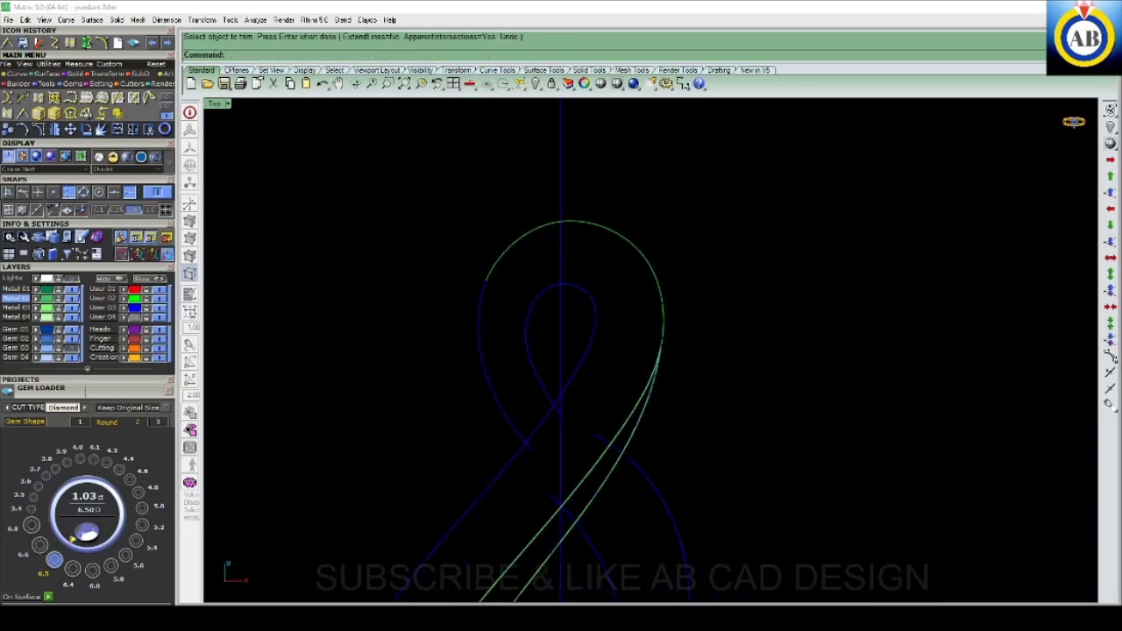
{"action": "scroll", "coordinate": [490, 278], "scroll_direction": "up", "scroll_amount": 3}
{"action": "left_click", "coordinate": [472, 350]}
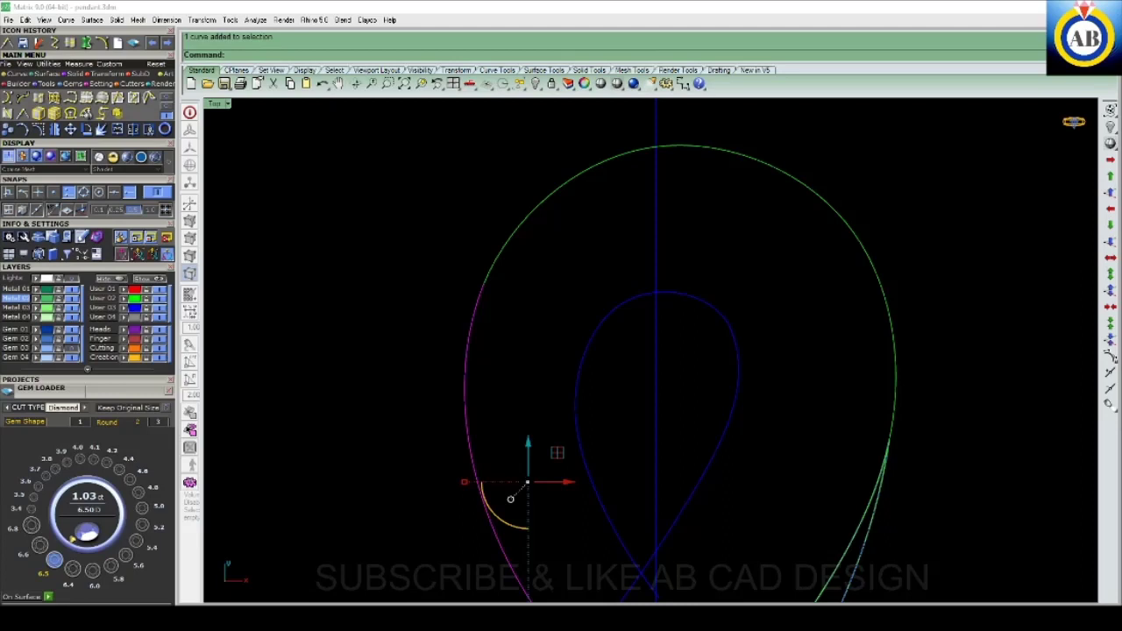
{"action": "key", "text": "Escape"}
{"action": "scroll", "coordinate": [469, 403], "scroll_direction": "up", "scroll_amount": 5}
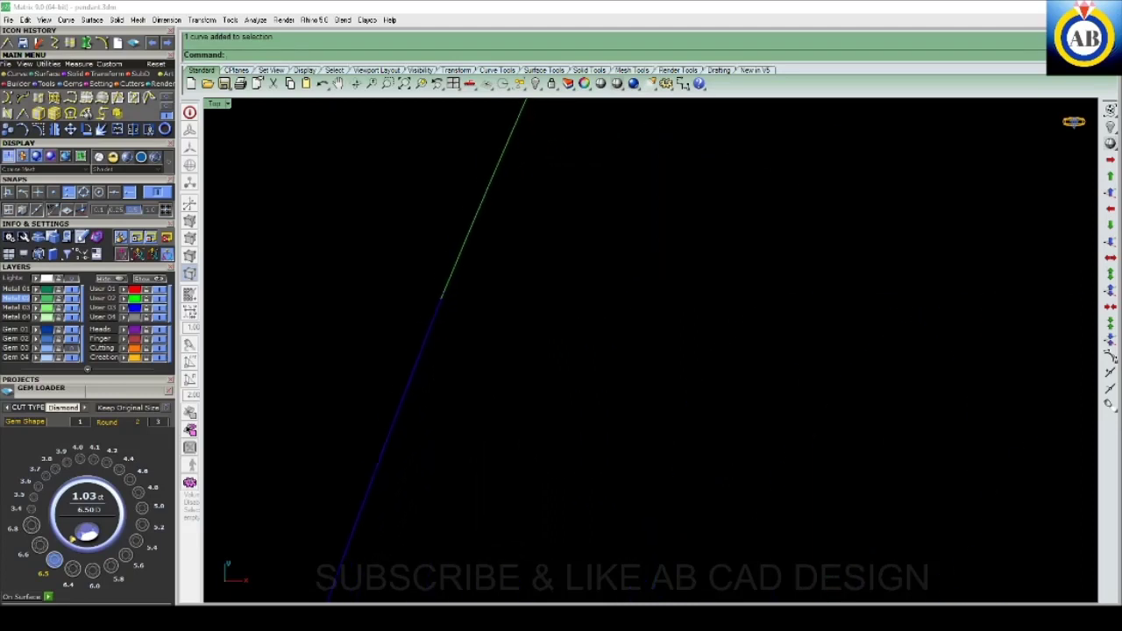
{"action": "right_click_drag", "start_coordinate": [491, 351], "coordinate": [456, 365]}
- Join the two junction curves into one open curve
{"action": "left_click_drag", "start_coordinate": [361, 262], "coordinate": [531, 393]}
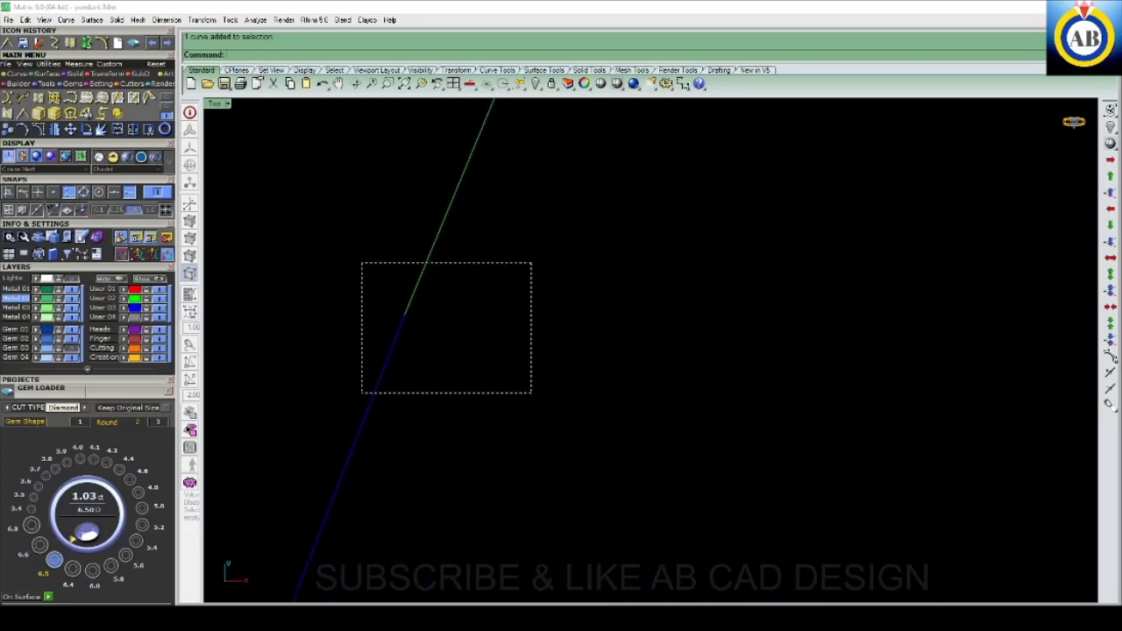
{"action": "scroll", "coordinate": [531, 392], "scroll_direction": "down", "scroll_amount": 2}
{"action": "scroll", "coordinate": [531, 392], "scroll_direction": "down", "scroll_amount": 4}
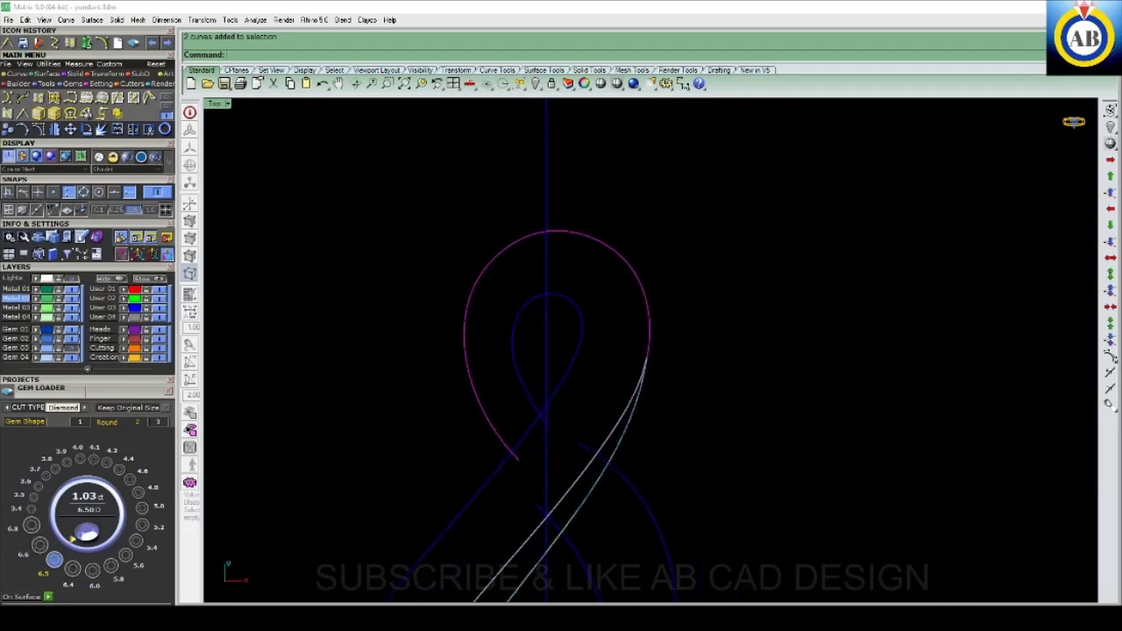
{"action": "scroll", "coordinate": [514, 369], "scroll_direction": "down", "scroll_amount": 1}
{"action": "scroll", "coordinate": [514, 369], "scroll_direction": "down", "scroll_amount": 2}
{"action": "scroll", "coordinate": [514, 369], "scroll_direction": "down", "scroll_amount": 2}
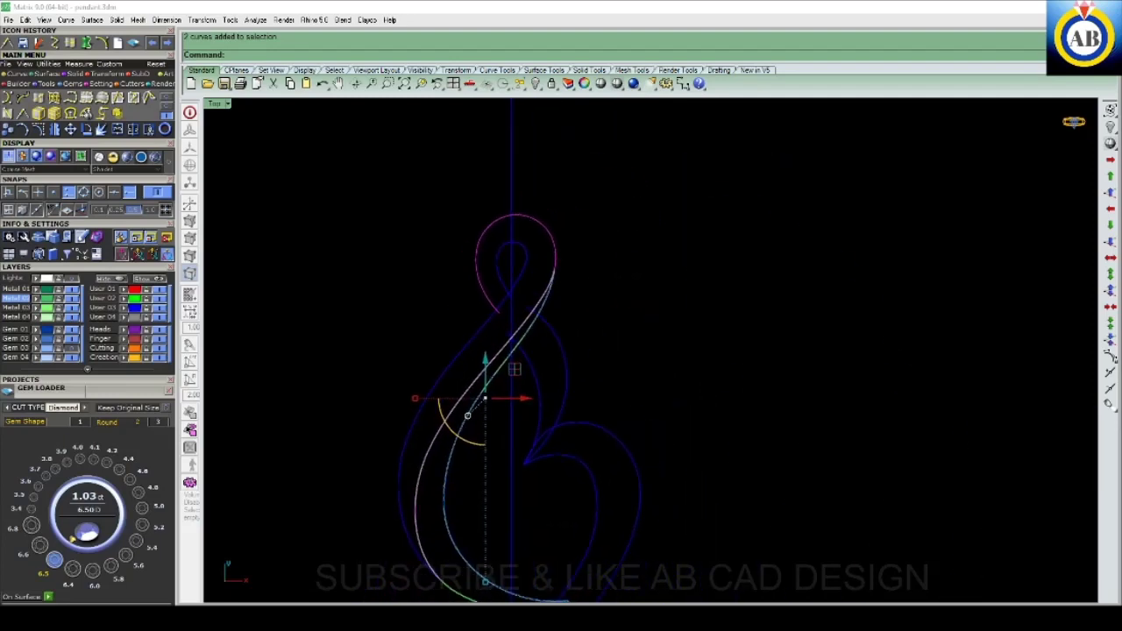
{"action": "key", "text": "Return"}
- Rebuild the joined curve with 25 points, degree 3
{"action": "scroll", "coordinate": [485, 290], "scroll_direction": "up", "scroll_amount": 3}
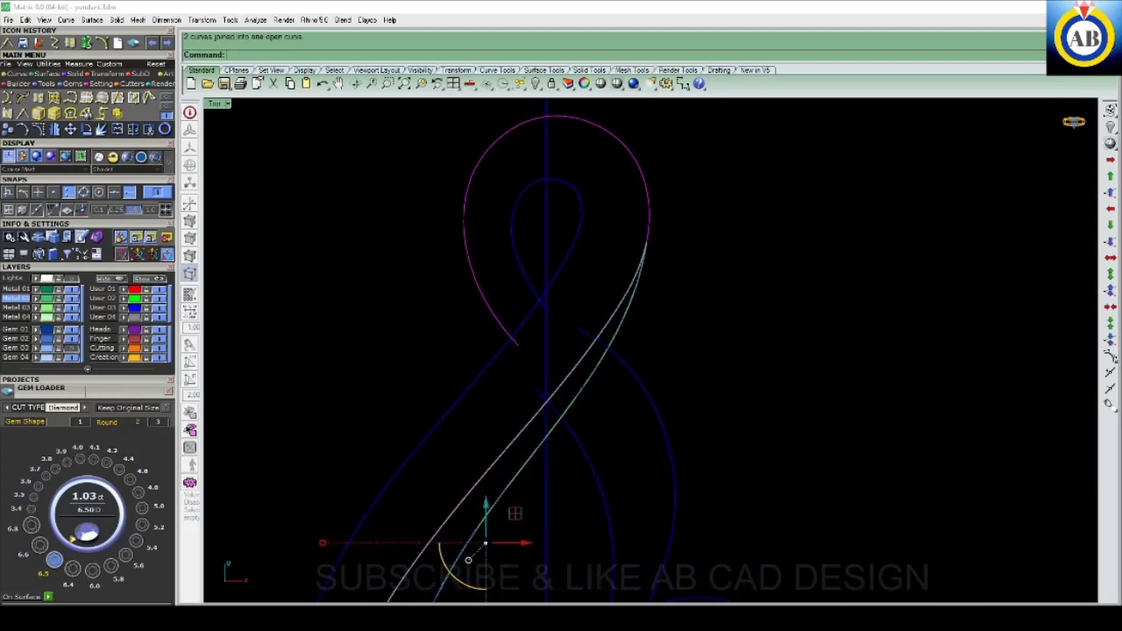
{"action": "type", "text": "Rebuild"}
{"action": "key", "text": "Return"}
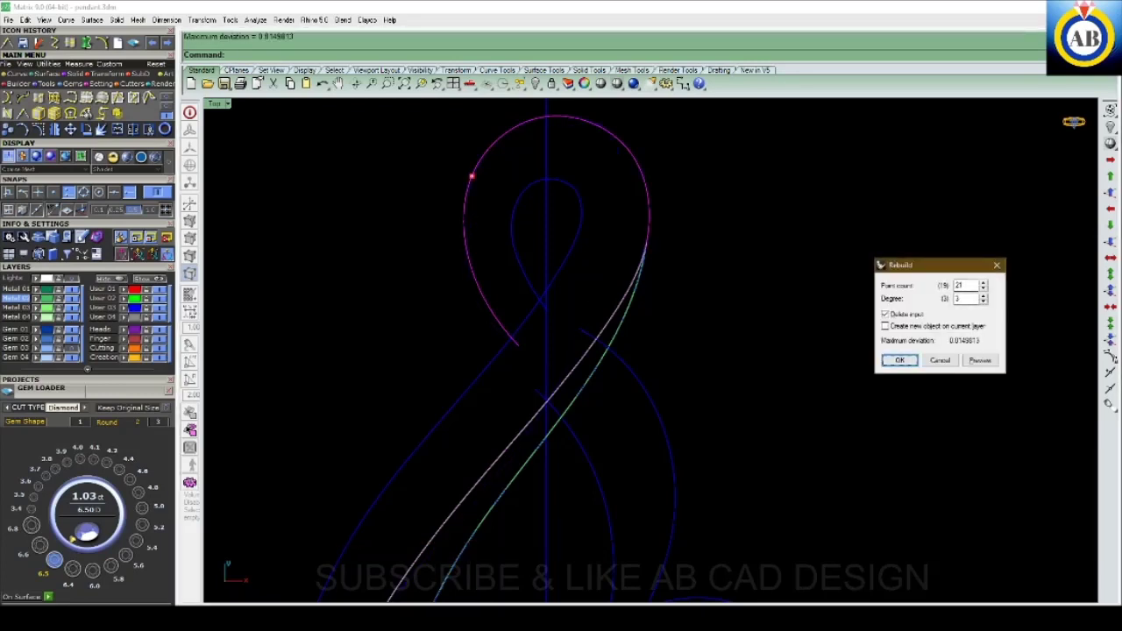
{"action": "scroll", "coordinate": [526, 141], "scroll_direction": "up", "scroll_amount": 3}
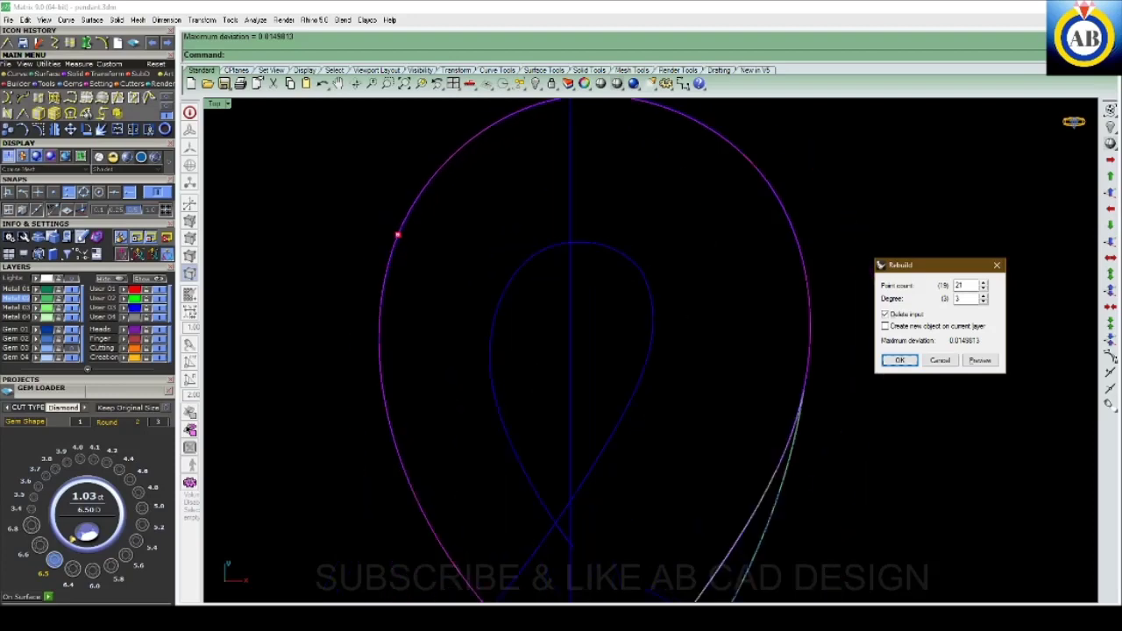
{"action": "scroll", "coordinate": [526, 140], "scroll_direction": "up", "scroll_amount": 2}
{"action": "scroll", "coordinate": [526, 140], "scroll_direction": "down", "scroll_amount": 2}
{"action": "scroll", "coordinate": [543, 247], "scroll_direction": "down", "scroll_amount": 2}
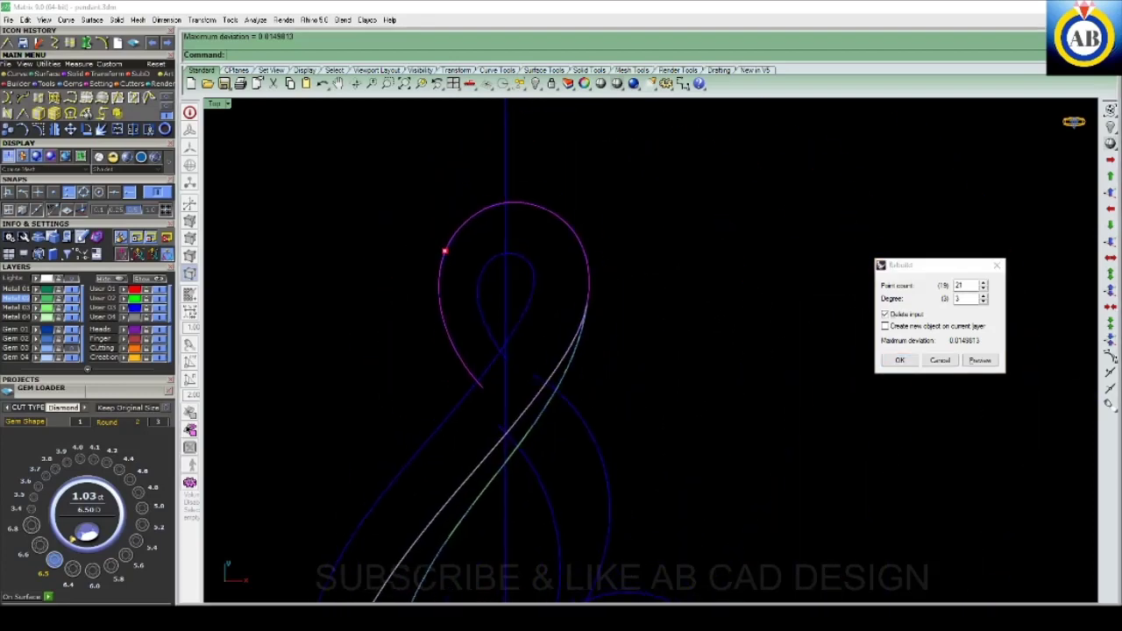
{"action": "scroll", "coordinate": [543, 246], "scroll_direction": "down", "scroll_amount": 2}
{"action": "type", "text": "25"}
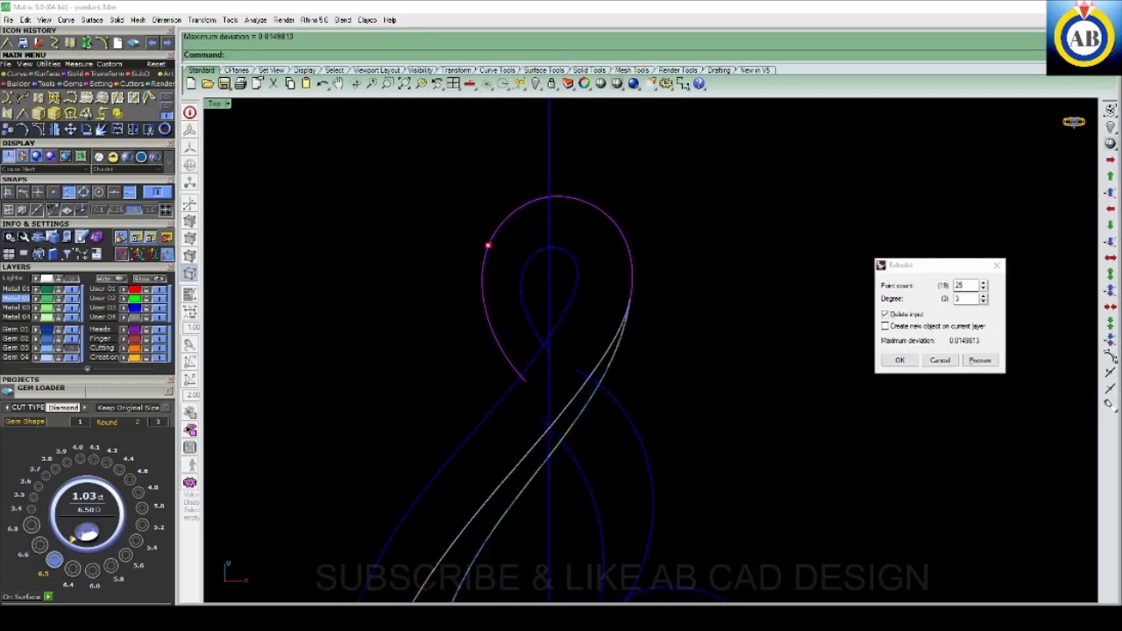
{"action": "key", "text": "Return"}
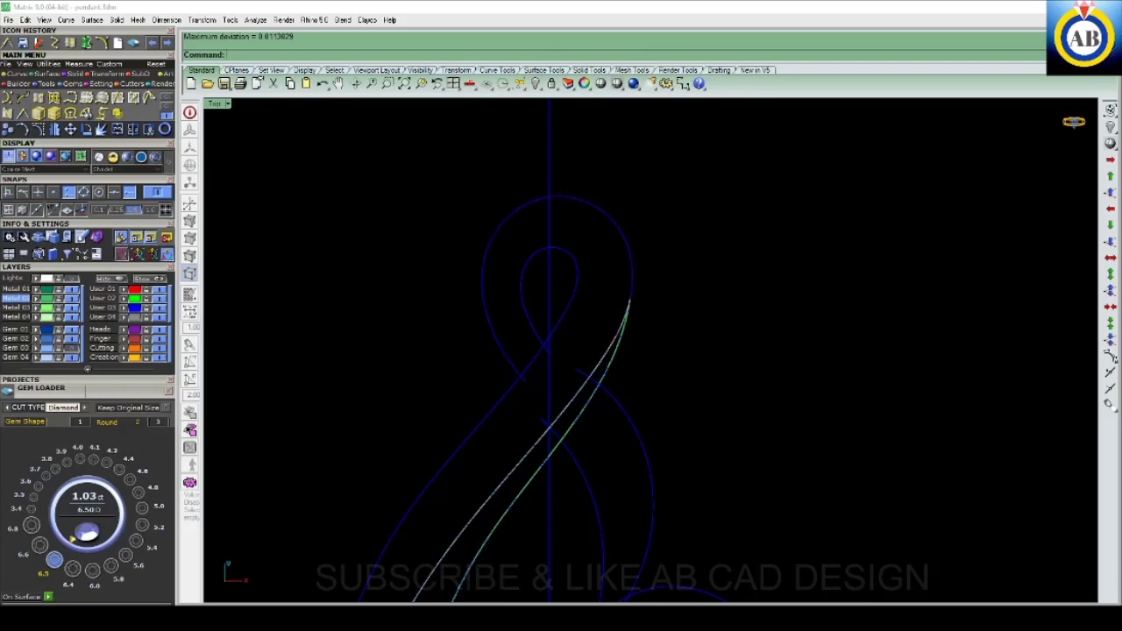
- Rebuild the left strand of the figure-8 with 25 points, degree 3
{"action": "left_click", "coordinate": [464, 456]}
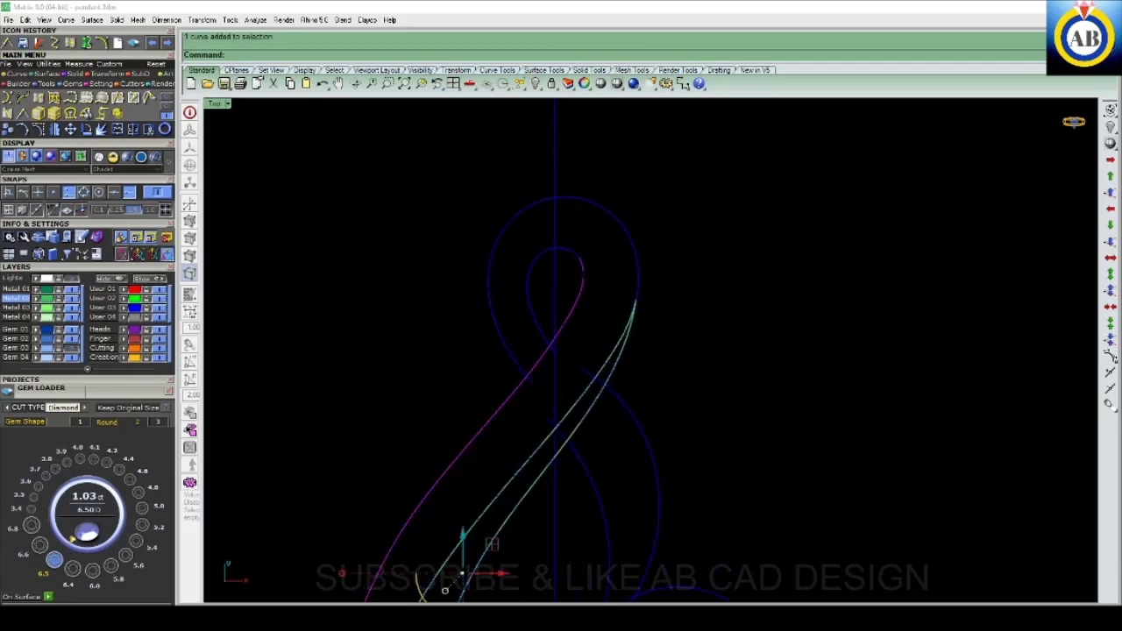
{"action": "scroll", "coordinate": [648, 351], "scroll_direction": "down", "scroll_amount": 3}
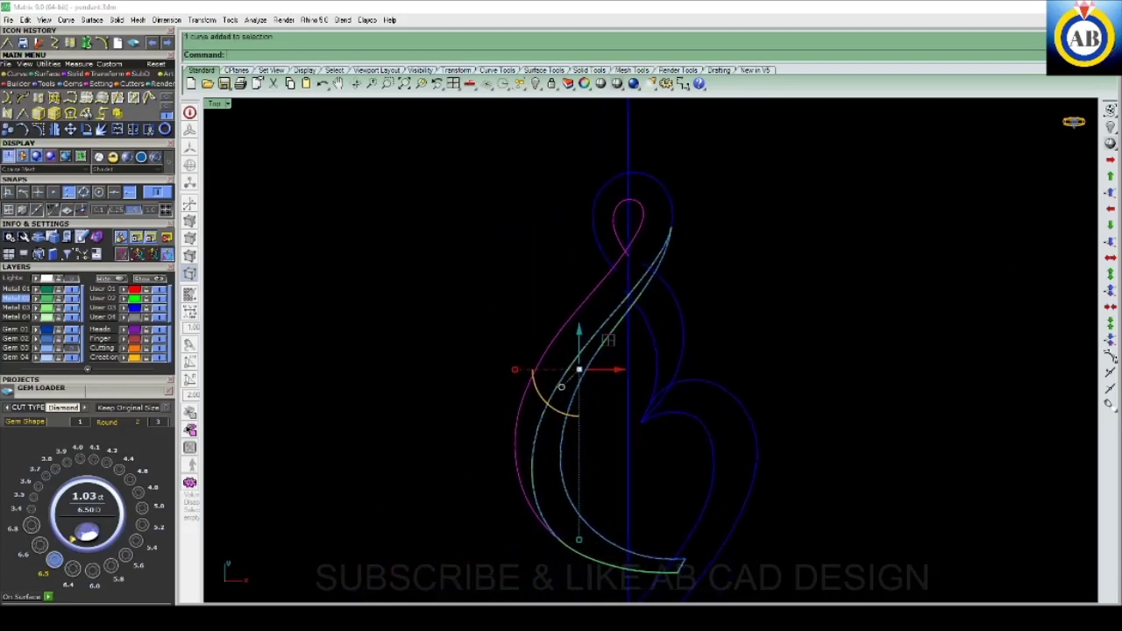
{"action": "type", "text": "RC"}
{"action": "key", "text": "Return"}
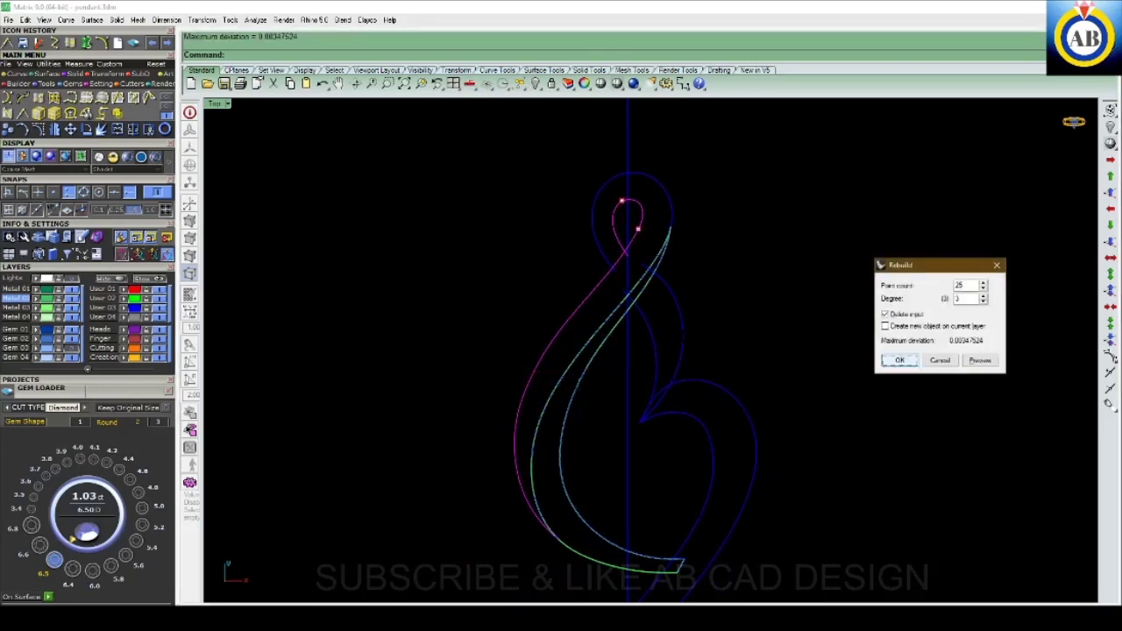
{"action": "scroll", "coordinate": [649, 215], "scroll_direction": "up", "scroll_amount": 5}
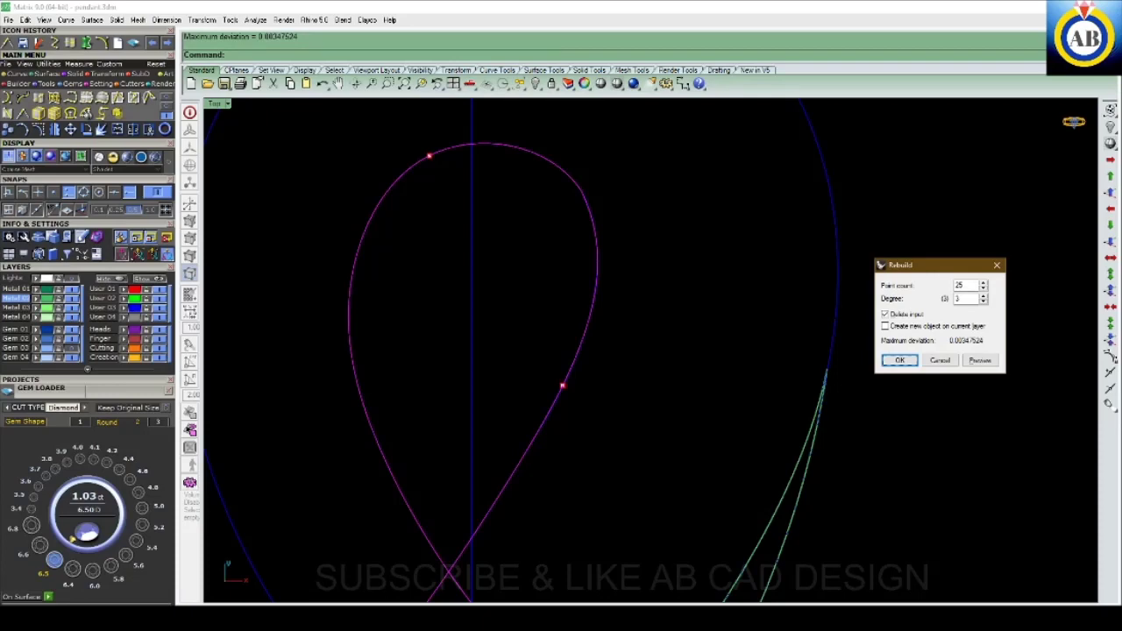
{"action": "scroll", "coordinate": [613, 350], "scroll_direction": "down", "scroll_amount": 3}
{"action": "scroll", "coordinate": [614, 351], "scroll_direction": "up", "scroll_amount": 4}
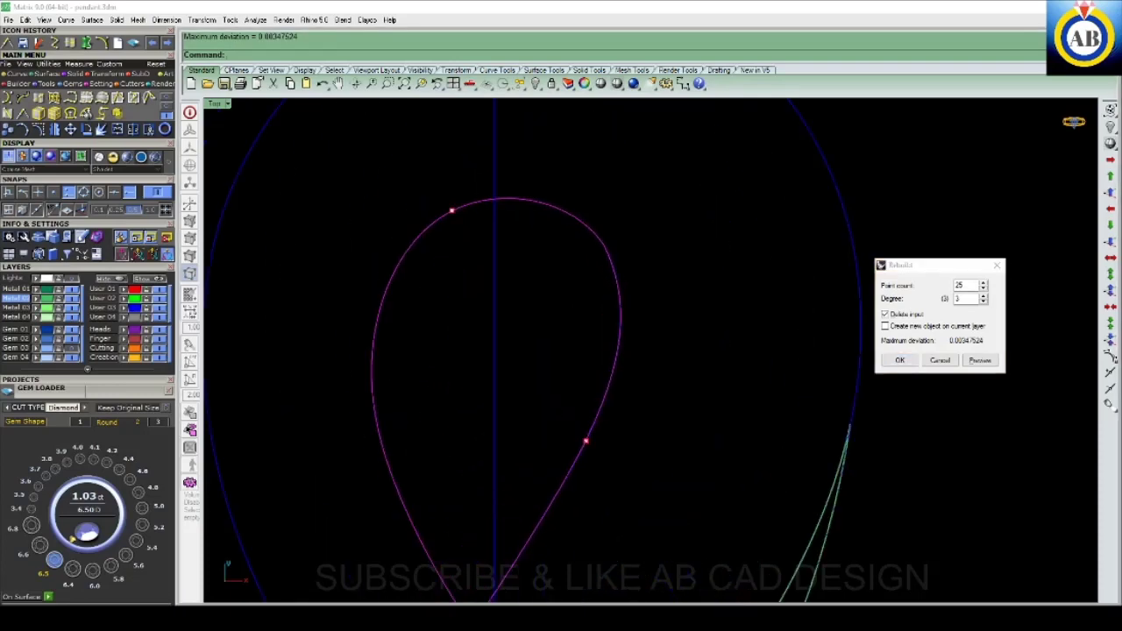
{"action": "key", "text": "Return"}
{"action": "scroll", "coordinate": [561, 351], "scroll_direction": "down", "scroll_amount": 3}
{"action": "scroll", "coordinate": [561, 351], "scroll_direction": "up", "scroll_amount": 1}
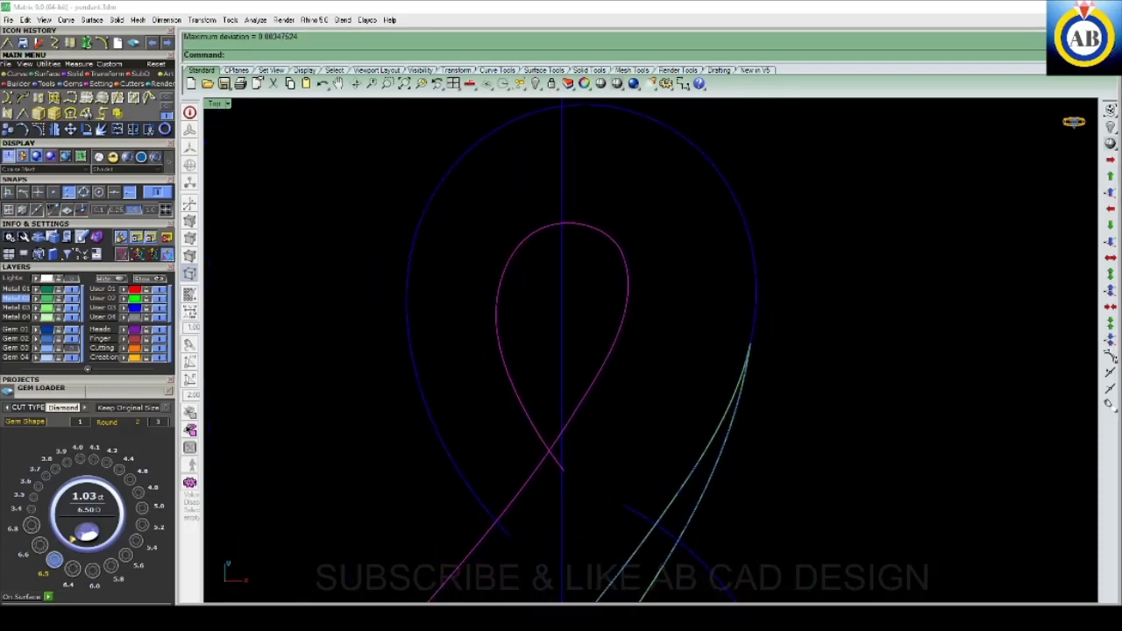
- Show and hide control points to check the strand, then select the inner teardrop loop curve
{"action": "key", "text": "F10"}
{"action": "scroll", "coordinate": [595, 258], "scroll_direction": "up", "scroll_amount": 3}
{"action": "key", "text": "Escape"}
{"action": "scroll", "coordinate": [561, 211], "scroll_direction": "down", "scroll_amount": 2}
{"action": "left_click", "coordinate": [566, 210]}
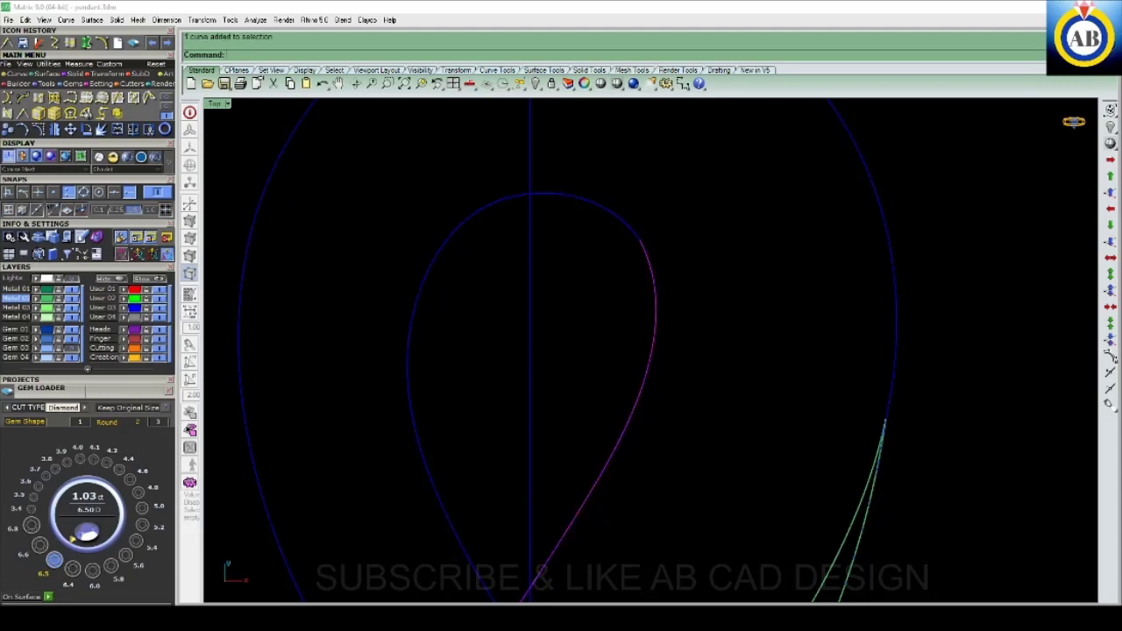
{"action": "scroll", "coordinate": [558, 210], "scroll_direction": "up", "scroll_amount": 5}
{"action": "scroll", "coordinate": [648, 260], "scroll_direction": "up", "scroll_amount": 3}
{"action": "scroll", "coordinate": [649, 260], "scroll_direction": "up", "scroll_amount": 3}
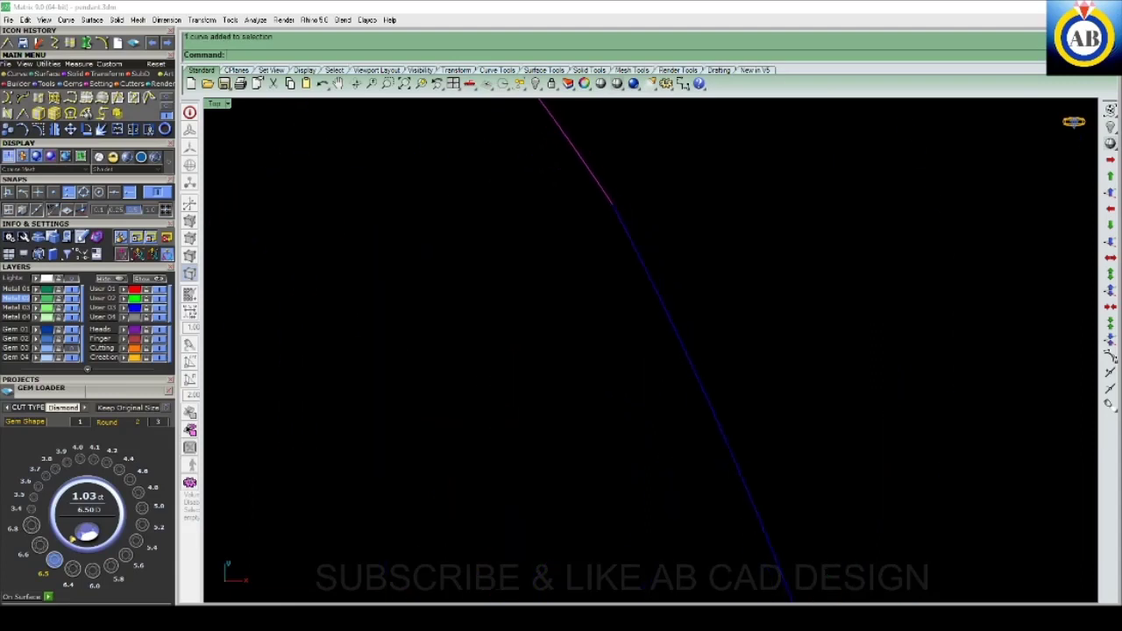
{"action": "scroll", "coordinate": [649, 351], "scroll_direction": "down", "scroll_amount": 3}
{"action": "scroll", "coordinate": [649, 350], "scroll_direction": "down", "scroll_amount": 2}
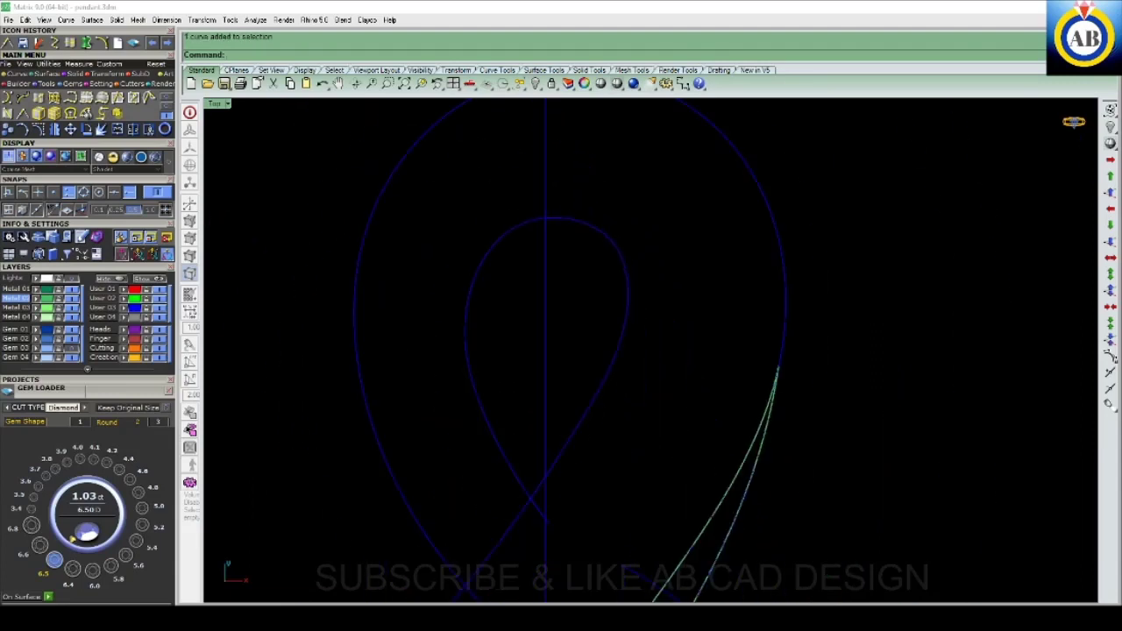
- Match the inner loop curve to its neighbouring curve with curvature continuity
{"action": "left_click", "coordinate": [23, 114]}
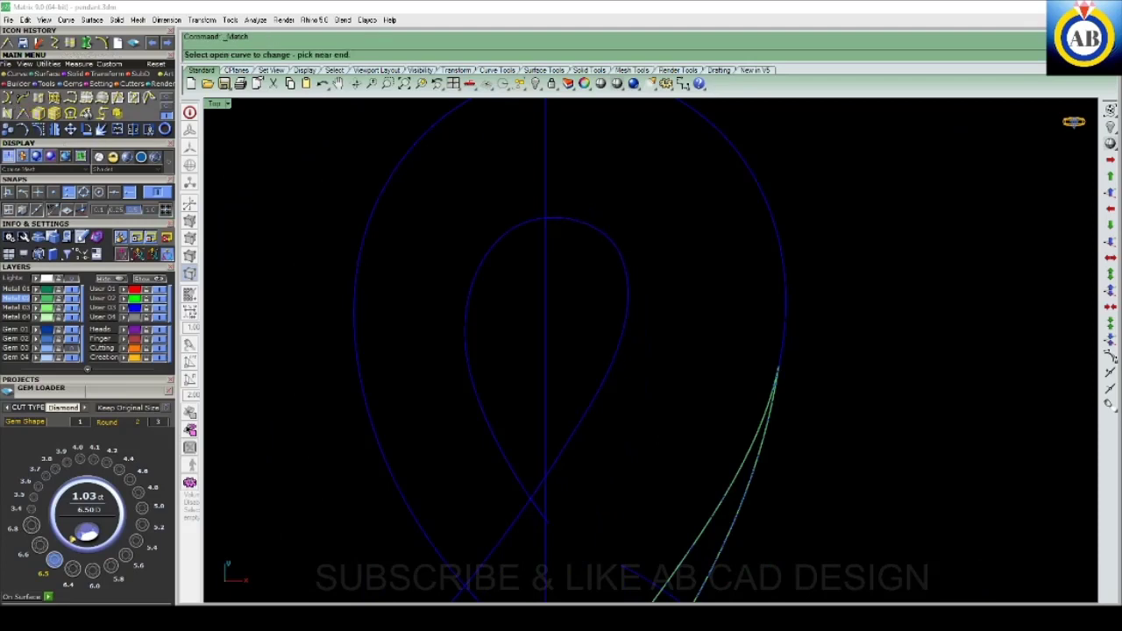
{"action": "left_click", "coordinate": [617, 255]}
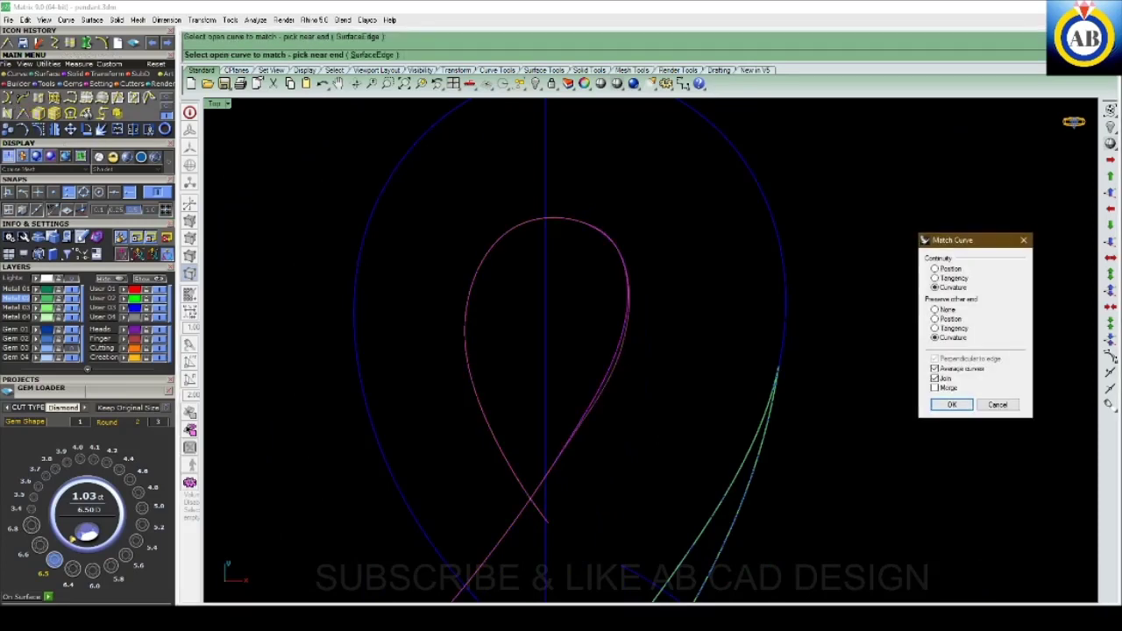
{"action": "scroll", "coordinate": [698, 293], "scroll_direction": "down", "scroll_amount": 3}
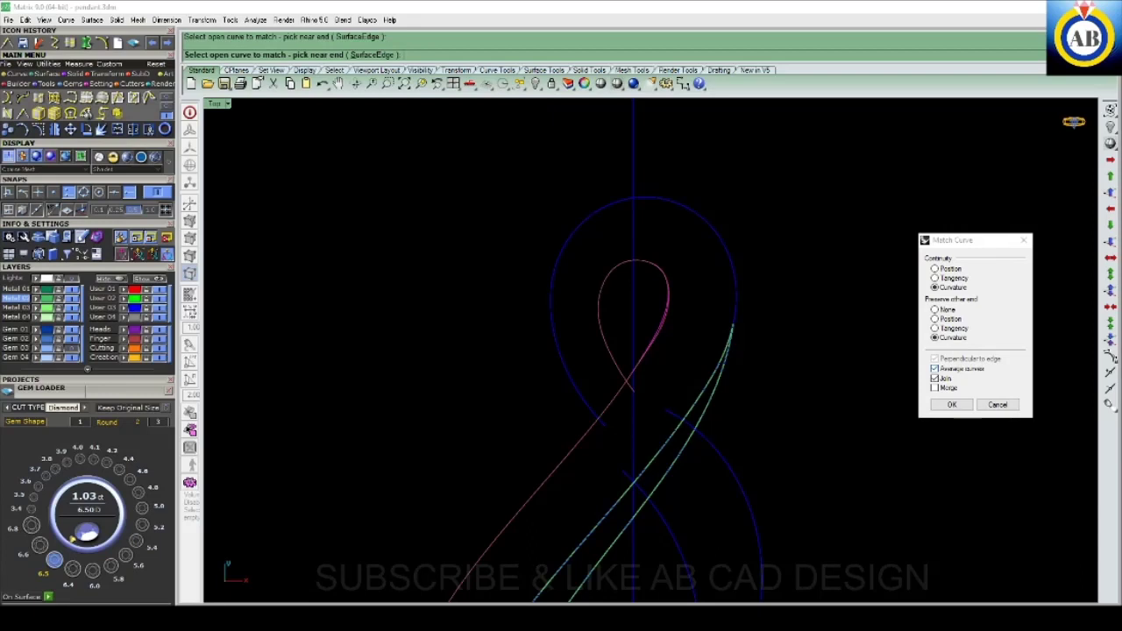
{"action": "left_click", "coordinate": [952, 404]}
- Select the loop curve and pan the view up over the curves
{"action": "left_click", "coordinate": [567, 504]}
{"action": "scroll", "coordinate": [567, 504], "scroll_direction": "down", "scroll_amount": 2}
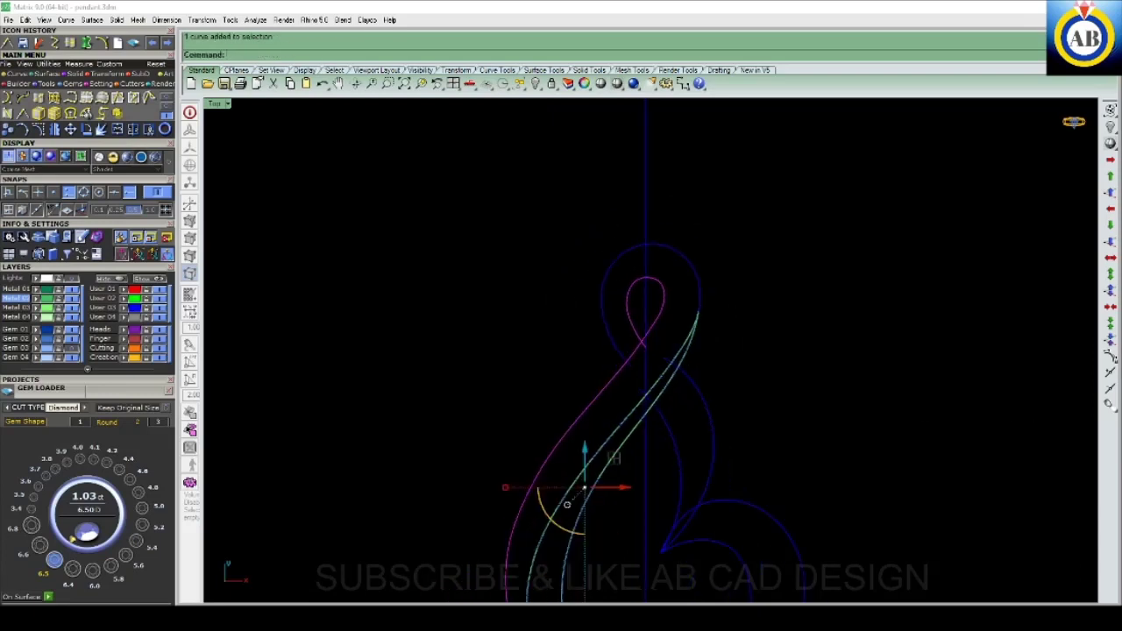
{"action": "right_click_drag", "start_coordinate": [567, 504], "coordinate": [562, 342]}
{"action": "scroll", "coordinate": [562, 342], "scroll_direction": "up", "scroll_amount": 5}
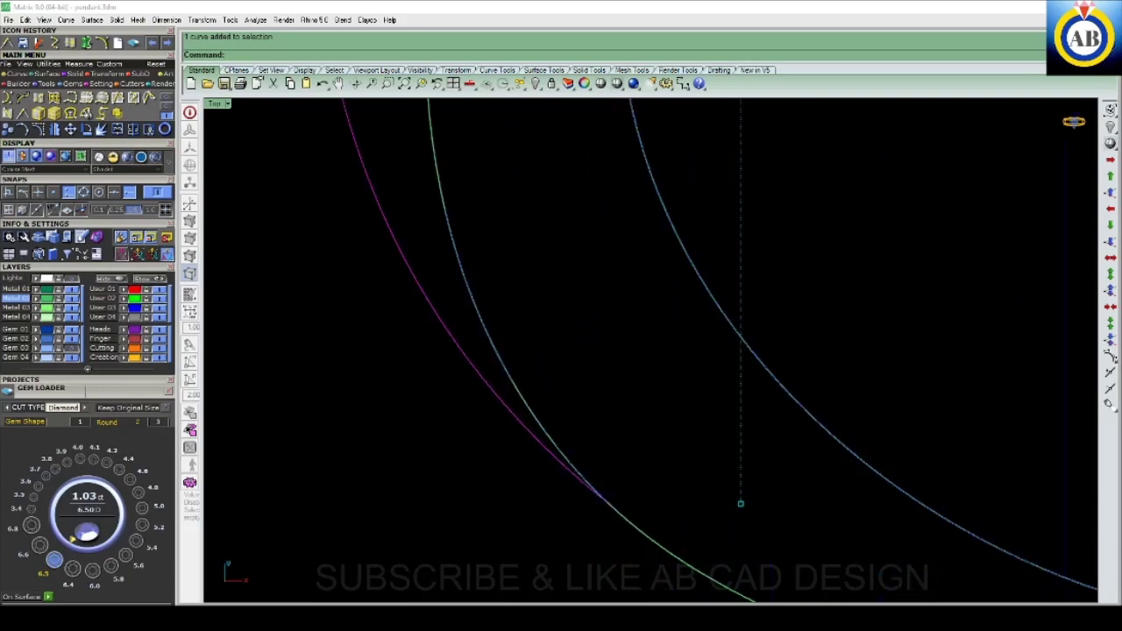
{"action": "scroll", "coordinate": [579, 377], "scroll_direction": "down", "scroll_amount": 6}
{"action": "scroll", "coordinate": [579, 377], "scroll_direction": "down", "scroll_amount": 2}
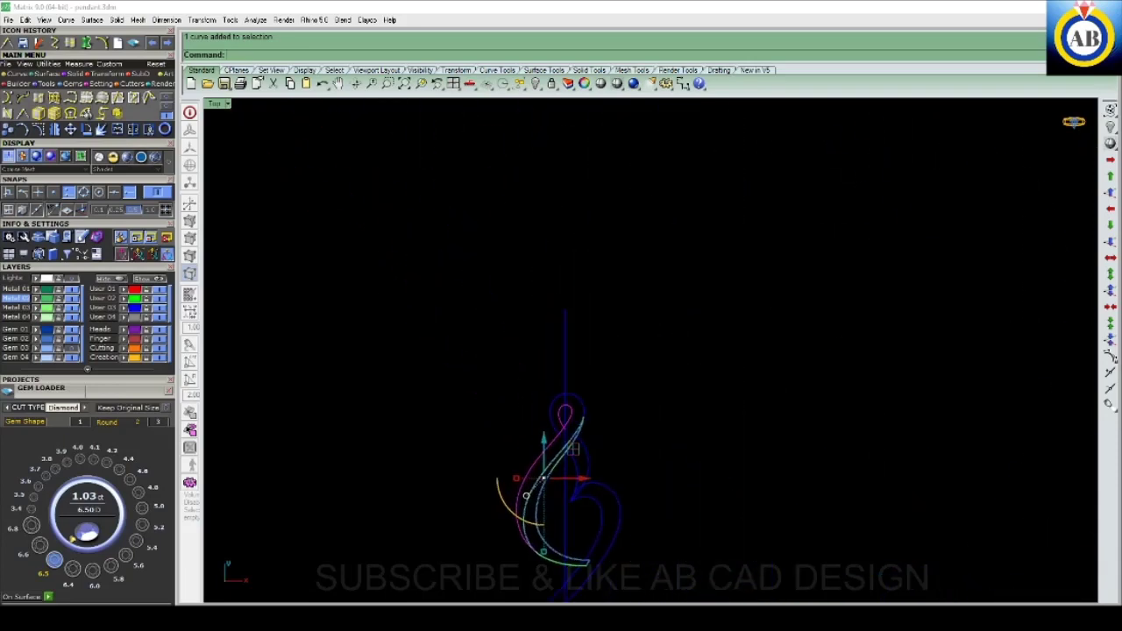
{"action": "scroll", "coordinate": [561, 438], "scroll_direction": "up", "scroll_amount": 4}
{"action": "scroll", "coordinate": [526, 544], "scroll_direction": "down", "scroll_amount": 1}
{"action": "scroll", "coordinate": [506, 598], "scroll_direction": "down", "scroll_amount": 1}
{"action": "scroll", "coordinate": [506, 598], "scroll_direction": "up", "scroll_amount": 2}
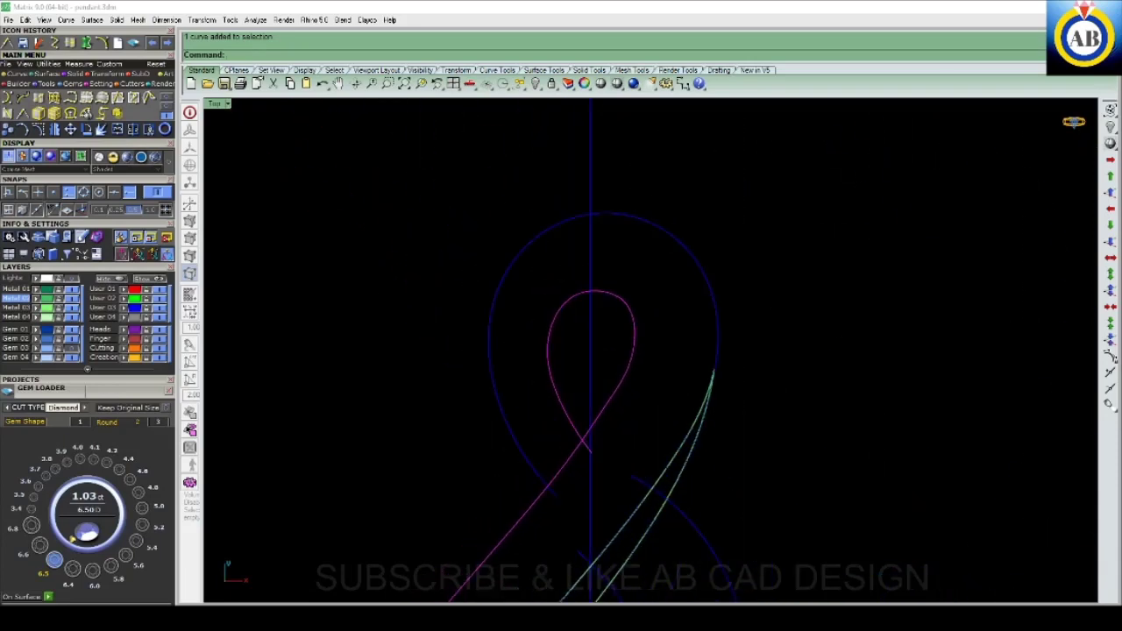
{"action": "scroll", "coordinate": [500, 593], "scroll_direction": "down", "scroll_amount": 1}
{"action": "scroll", "coordinate": [491, 584], "scroll_direction": "up", "scroll_amount": 1}
- Rebuild the loop curve with 28 points, degree 3, reducing it from 49 control points
{"action": "key", "text": "Return"}
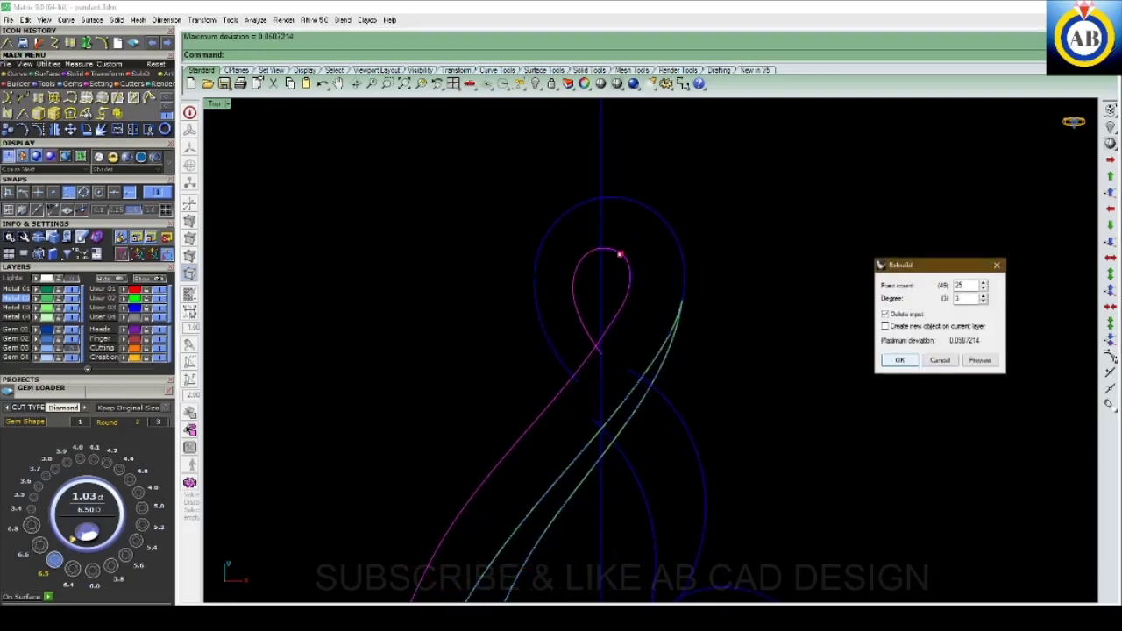
{"action": "right_click_drag", "start_coordinate": [704, 350], "coordinate": [608, 500]}
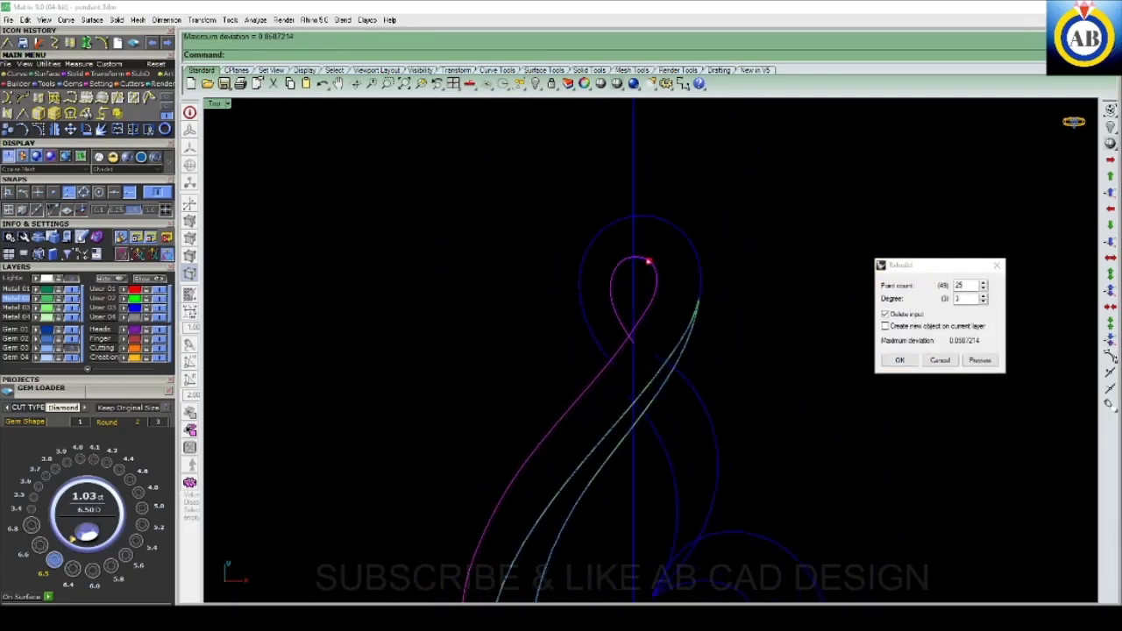
{"action": "scroll", "coordinate": [561, 351], "scroll_direction": "up", "scroll_amount": 2}
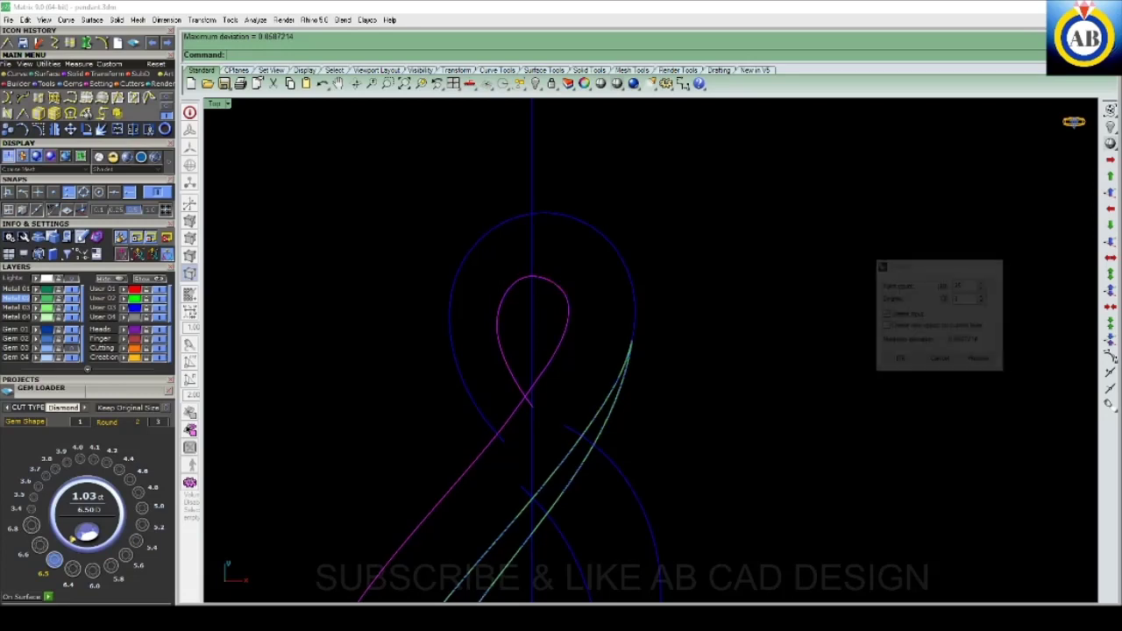
{"action": "scroll", "coordinate": [552, 318], "scroll_direction": "up", "scroll_amount": 2}
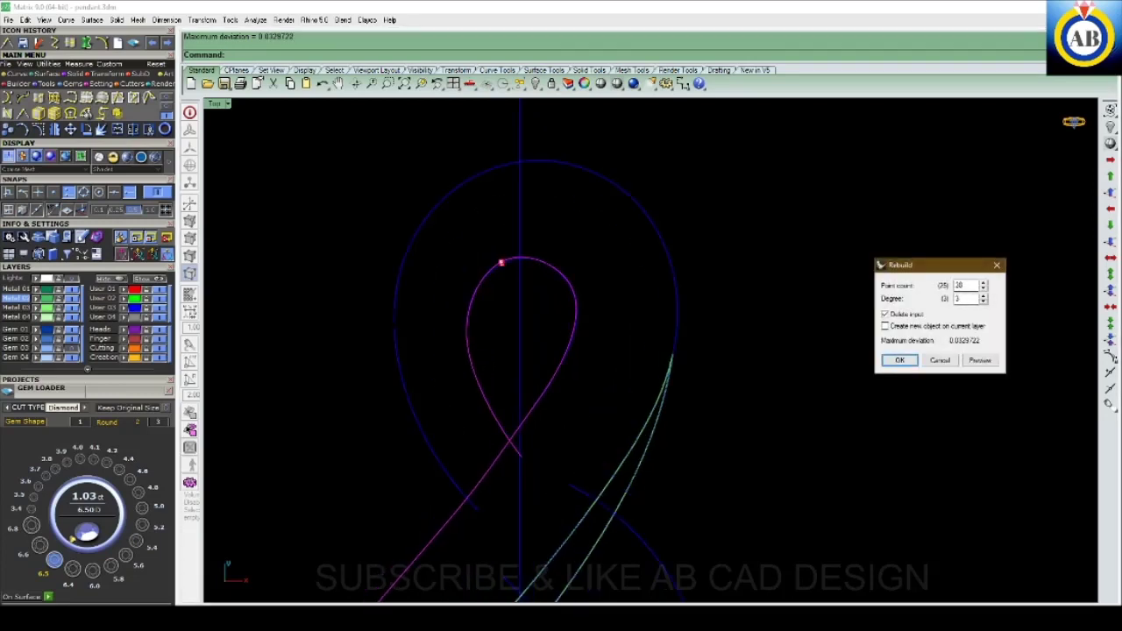
{"action": "key", "text": "Return"}
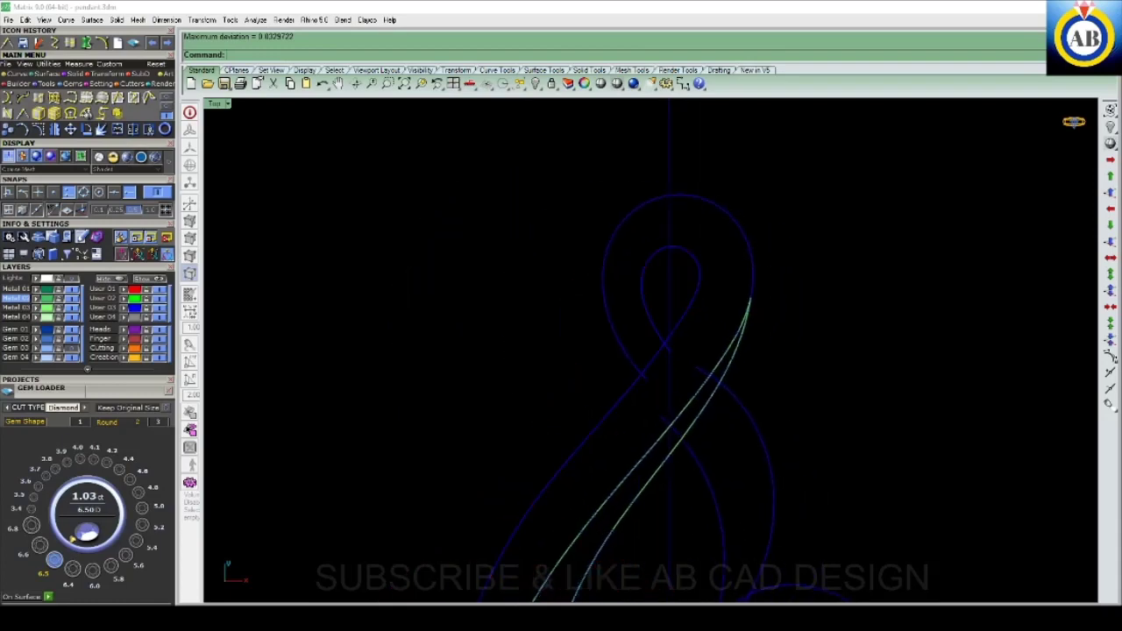
{"action": "left_click", "coordinate": [621, 280]}
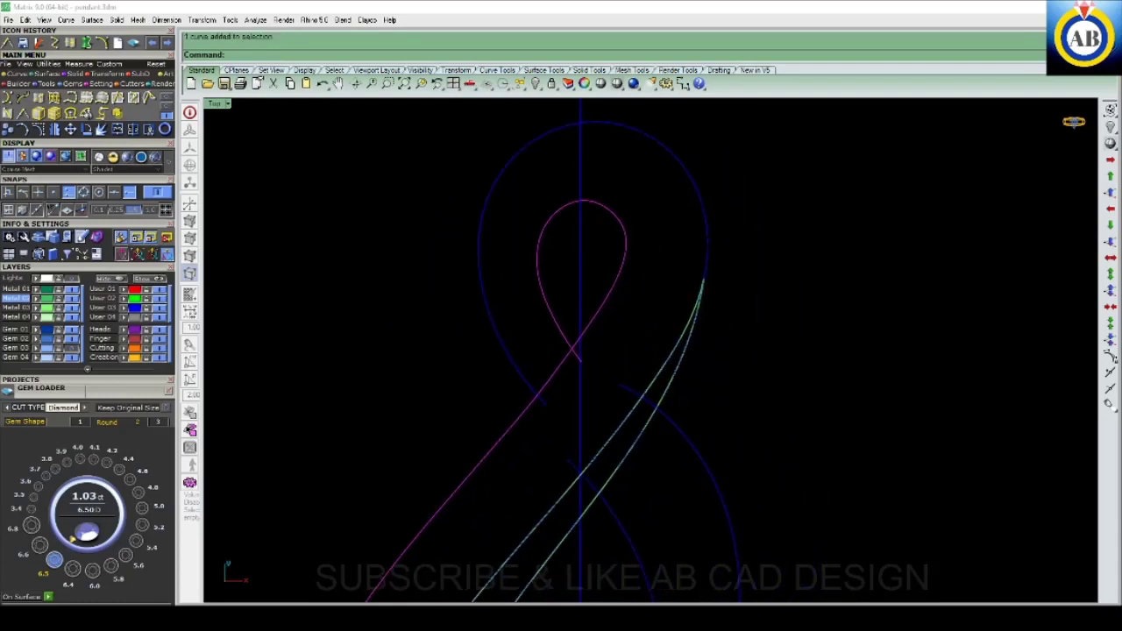
- Show and hide the inner loop curve's control points while zooming in on the curl
{"action": "key", "text": "F10"}
{"action": "scroll", "coordinate": [636, 204], "scroll_direction": "up", "scroll_amount": 1}
{"action": "scroll", "coordinate": [636, 204], "scroll_direction": "up", "scroll_amount": 2}
{"action": "scroll", "coordinate": [635, 204], "scroll_direction": "up", "scroll_amount": 1}
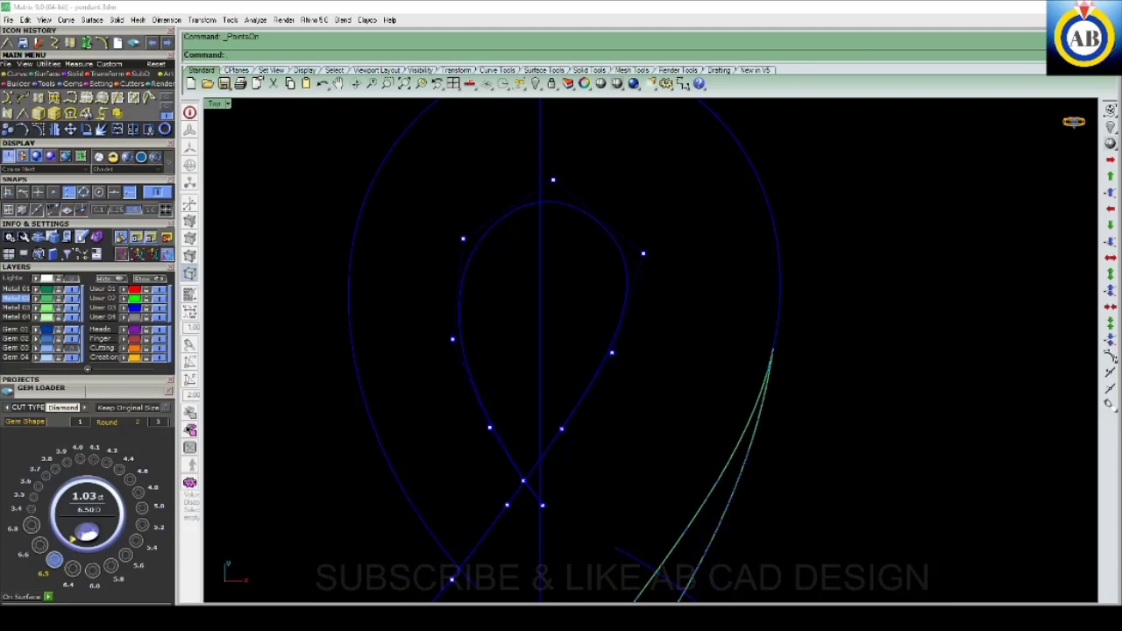
{"action": "scroll", "coordinate": [604, 351], "scroll_direction": "down", "scroll_amount": 2}
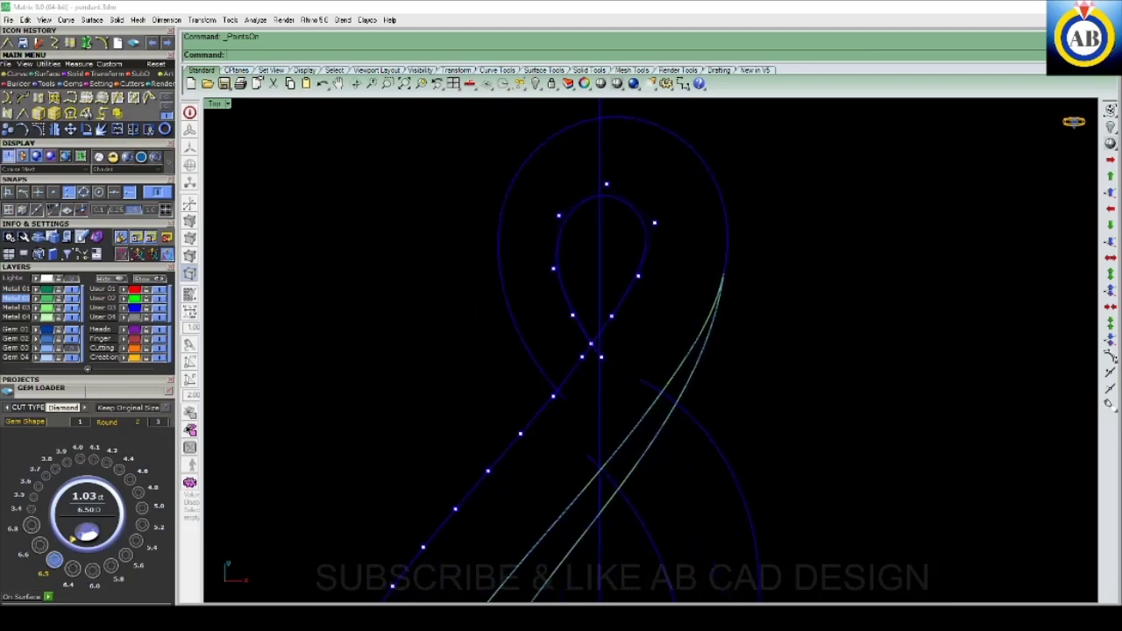
{"action": "scroll", "coordinate": [605, 351], "scroll_direction": "down", "scroll_amount": 1}
{"action": "key", "text": "Escape"}
{"action": "scroll", "coordinate": [605, 351], "scroll_direction": "down", "scroll_amount": 2}
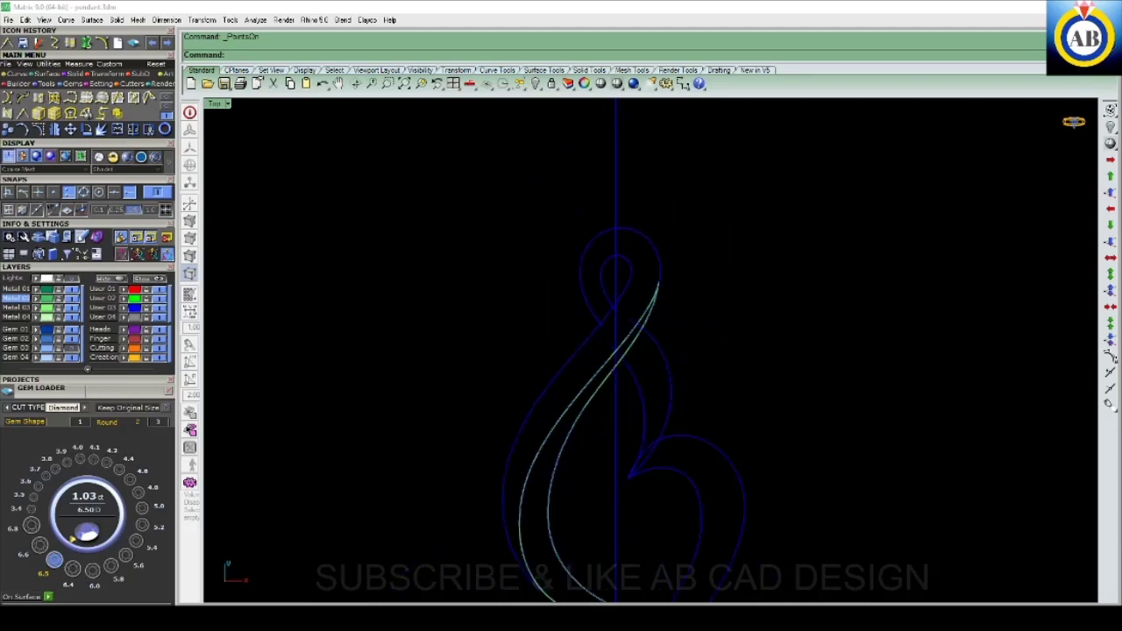
{"action": "scroll", "coordinate": [605, 350], "scroll_direction": "down", "scroll_amount": 1}
- Inspect the outer hook curve's control points, zooming in and out around them
{"action": "left_click", "coordinate": [526, 324]}
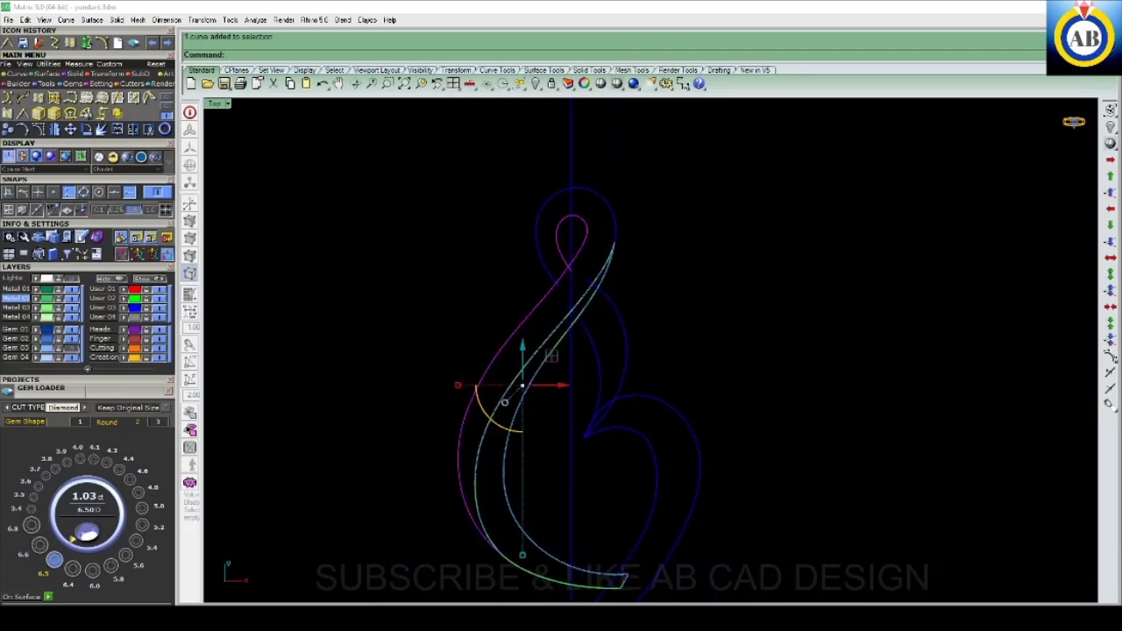
{"action": "key", "text": "F10"}
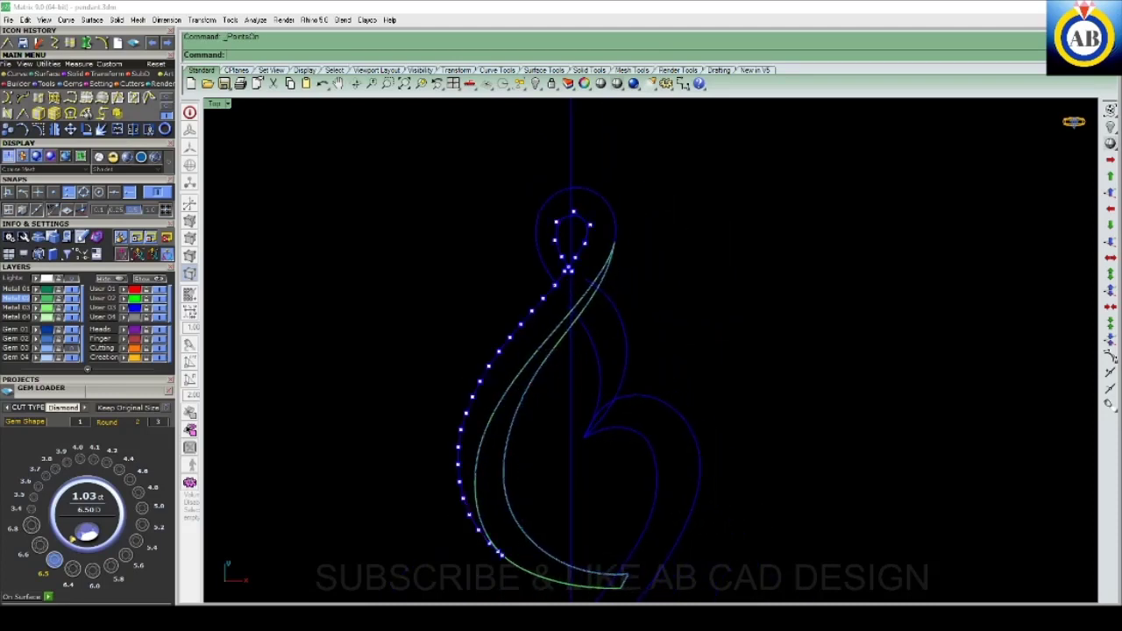
{"action": "key", "text": "Escape"}
{"action": "scroll", "coordinate": [544, 298], "scroll_direction": "up", "scroll_amount": 1}
{"action": "scroll", "coordinate": [543, 298], "scroll_direction": "up", "scroll_amount": 1}
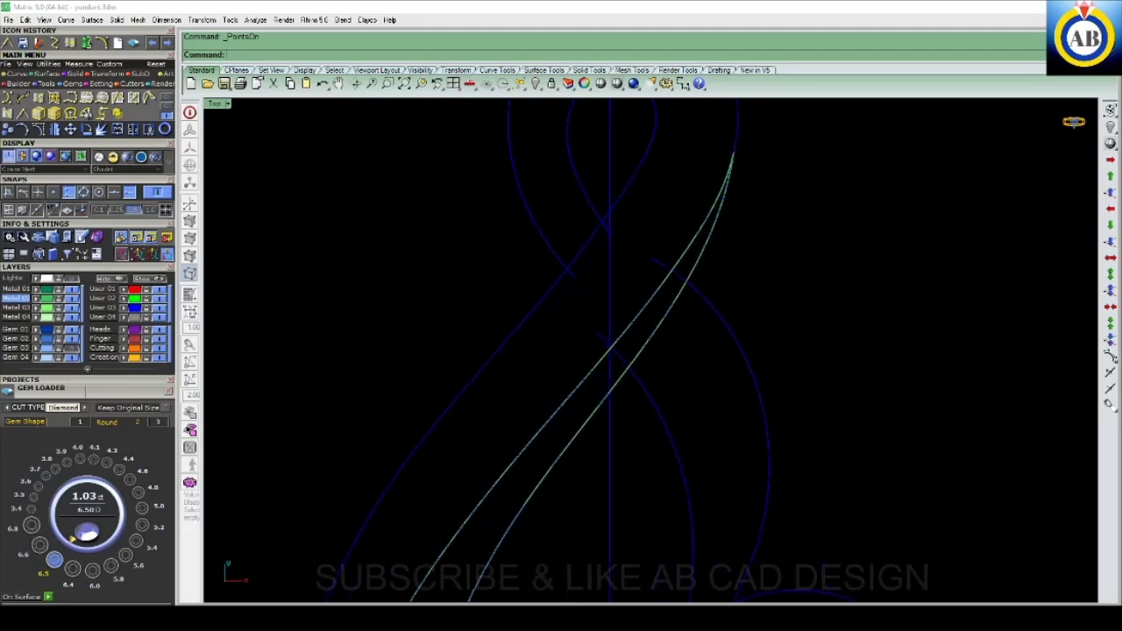
{"action": "scroll", "coordinate": [544, 298], "scroll_direction": "up", "scroll_amount": 1}
{"action": "scroll", "coordinate": [556, 275], "scroll_direction": "down", "scroll_amount": 1}
{"action": "scroll", "coordinate": [556, 275], "scroll_direction": "down", "scroll_amount": 1}
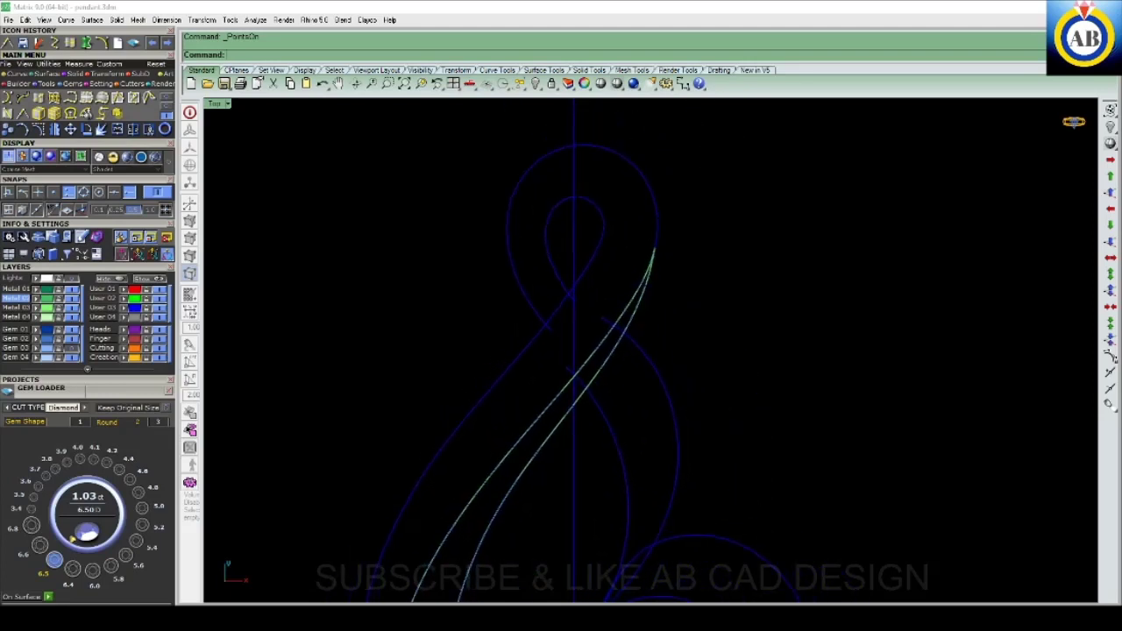
{"action": "scroll", "coordinate": [556, 276], "scroll_direction": "down", "scroll_amount": 2}
{"action": "key", "text": "F10"}
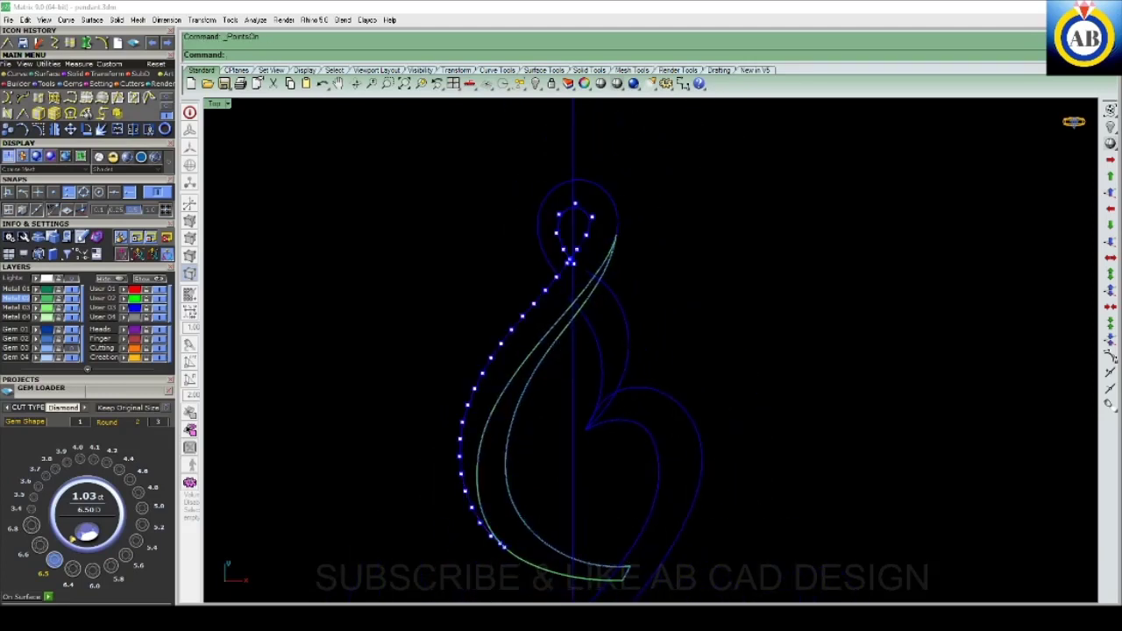
{"action": "scroll", "coordinate": [586, 215], "scroll_direction": "up", "scroll_amount": 8}
{"action": "scroll", "coordinate": [563, 245], "scroll_direction": "down", "scroll_amount": 5}
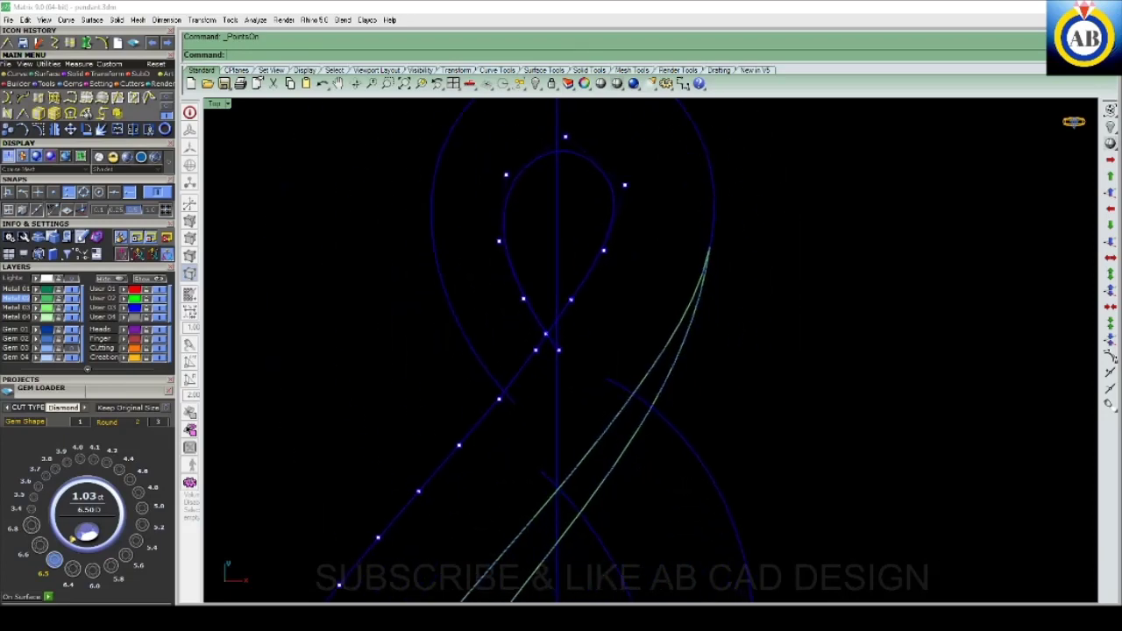
{"action": "scroll", "coordinate": [538, 313], "scroll_direction": "up", "scroll_amount": 4}
{"action": "scroll", "coordinate": [554, 355], "scroll_direction": "up", "scroll_amount": 3}
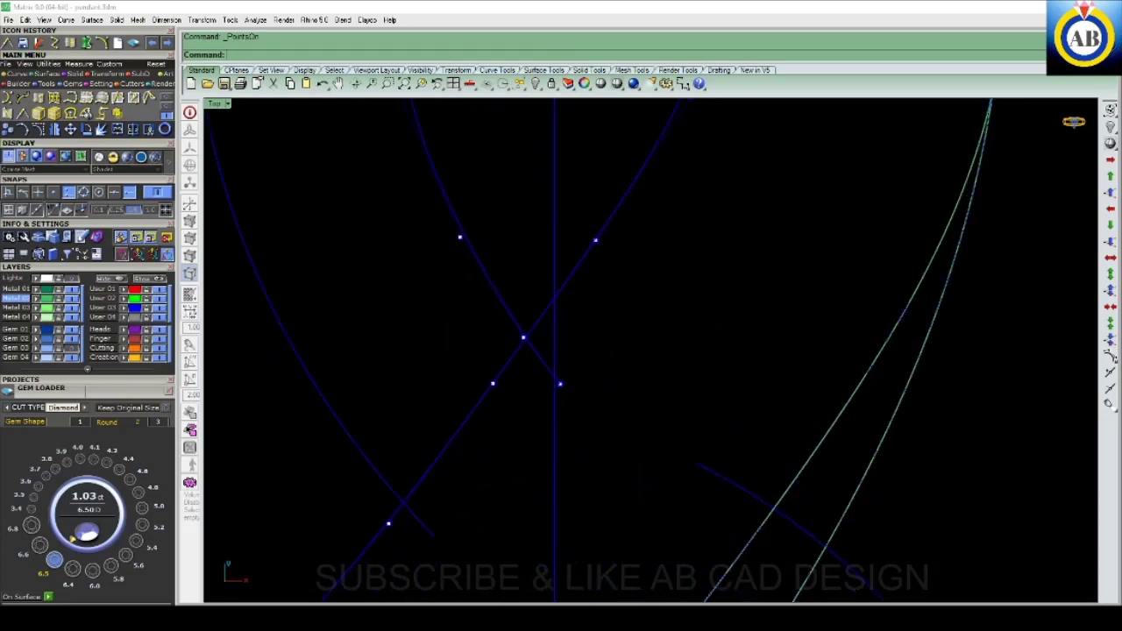
{"action": "scroll", "coordinate": [522, 337], "scroll_direction": "up", "scroll_amount": 1}
{"action": "scroll", "coordinate": [522, 337], "scroll_direction": "down", "scroll_amount": 3}
{"action": "scroll", "coordinate": [543, 360], "scroll_direction": "down", "scroll_amount": 2}
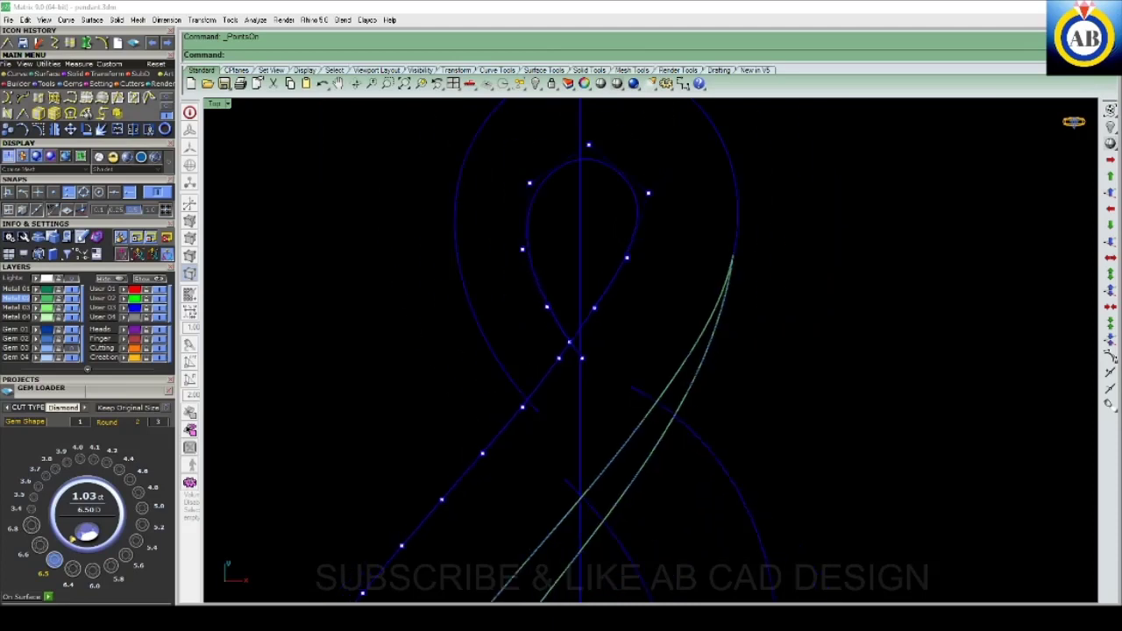
{"action": "scroll", "coordinate": [543, 360], "scroll_direction": "down", "scroll_amount": 1}
{"action": "scroll", "coordinate": [544, 359], "scroll_direction": "up", "scroll_amount": 1}
{"action": "scroll", "coordinate": [526, 351], "scroll_direction": "down", "scroll_amount": 1}
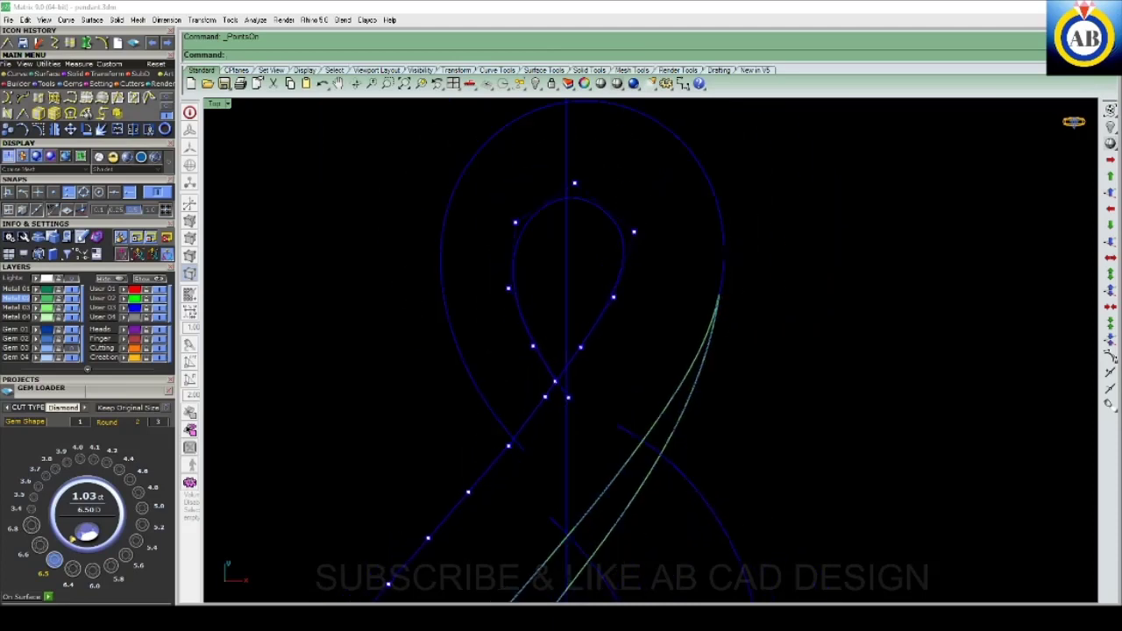
{"action": "scroll", "coordinate": [525, 350], "scroll_direction": "down", "scroll_amount": 2}
{"action": "scroll", "coordinate": [526, 351], "scroll_direction": "down", "scroll_amount": 1}
{"action": "scroll", "coordinate": [526, 351], "scroll_direction": "up", "scroll_amount": 1}
{"action": "scroll", "coordinate": [508, 271], "scroll_direction": "up", "scroll_amount": 2}
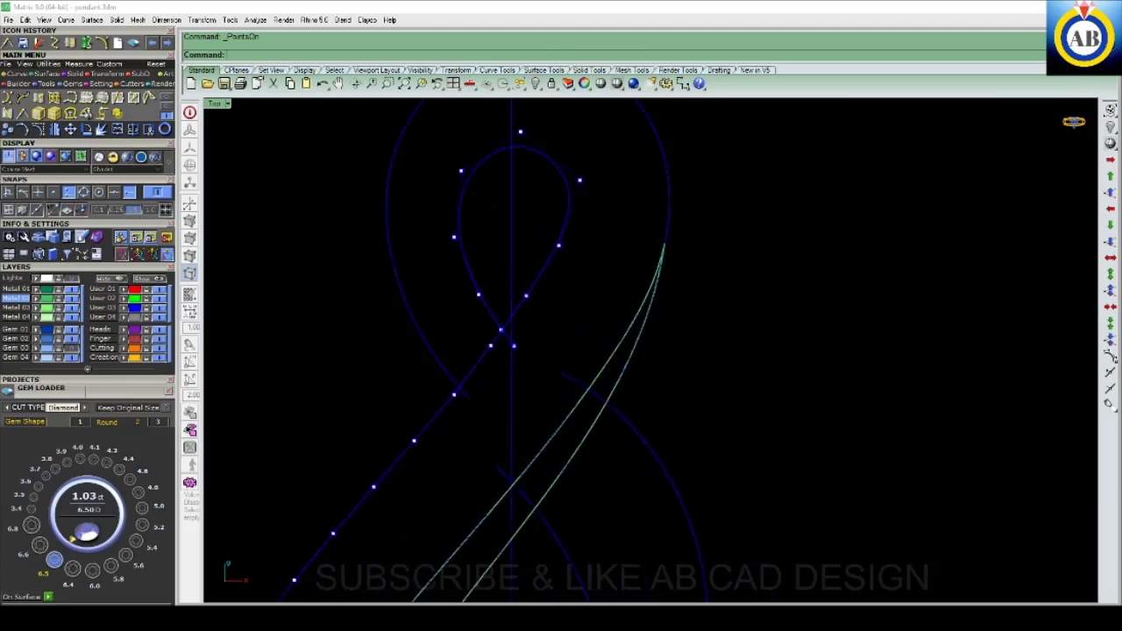
{"action": "scroll", "coordinate": [508, 272], "scroll_direction": "up", "scroll_amount": 1}
- Undo a trial move of the loop curve, then select loop control points near the crossing
{"action": "left_click_drag", "start_coordinate": [502, 270], "coordinate": [556, 314]}
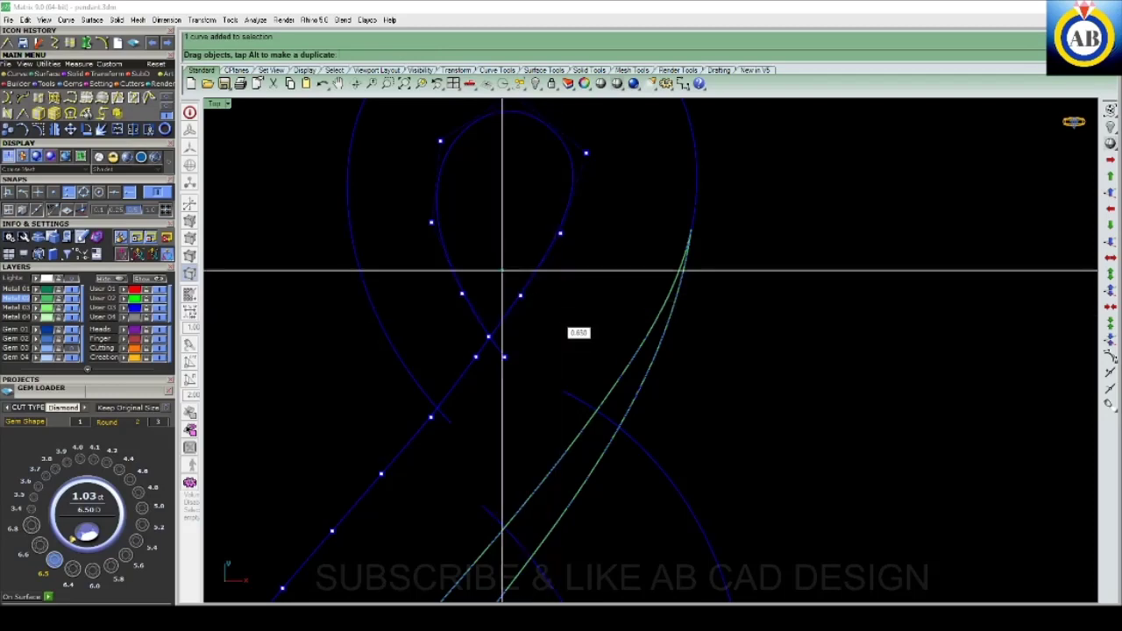
{"action": "key", "text": "ctrl+z"}
{"action": "key", "text": "Escape"}
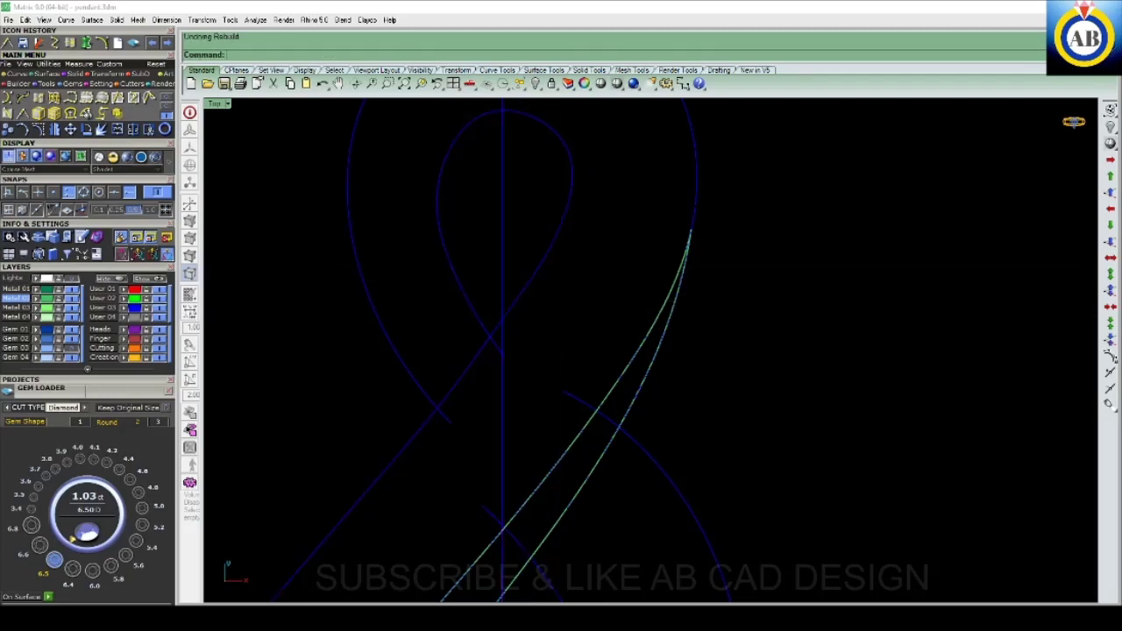
{"action": "left_click", "coordinate": [571, 176]}
{"action": "key", "text": "F10"}
{"action": "scroll", "coordinate": [528, 290], "scroll_direction": "up", "scroll_amount": 5}
{"action": "mouse_move", "coordinate": [521, 313]}
{"action": "left_mouse_down"}
{"action": "mouse_move", "coordinate": [438, 368]}
{"action": "mouse_move", "coordinate": [514, 321]}
{"action": "left_mouse_up"}
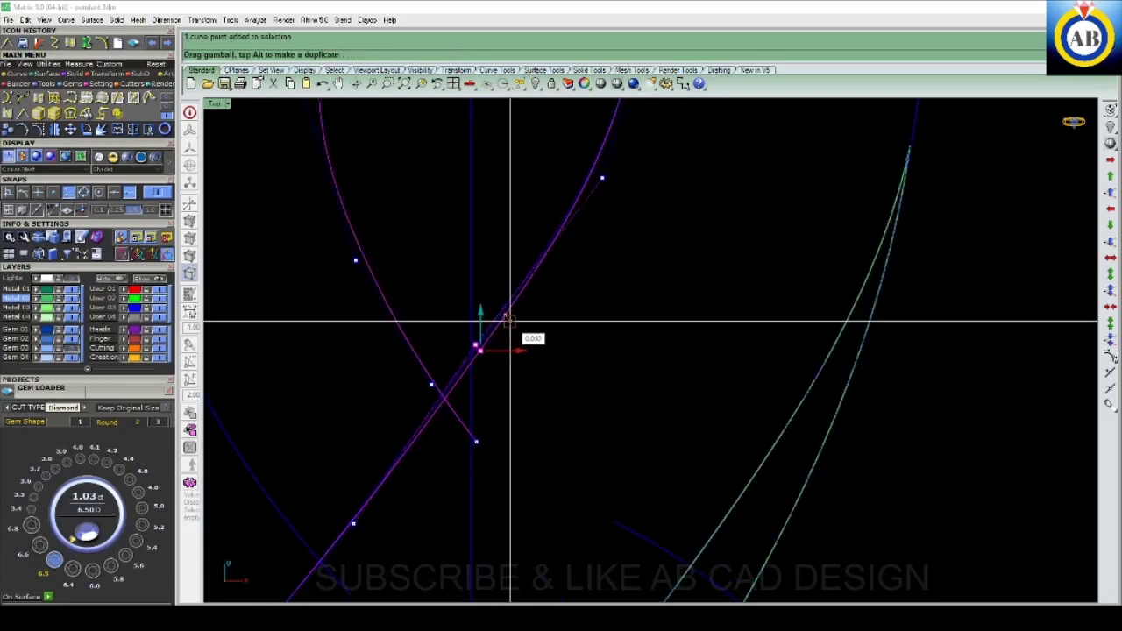
{"action": "scroll", "coordinate": [526, 351], "scroll_direction": "down", "scroll_amount": 3}
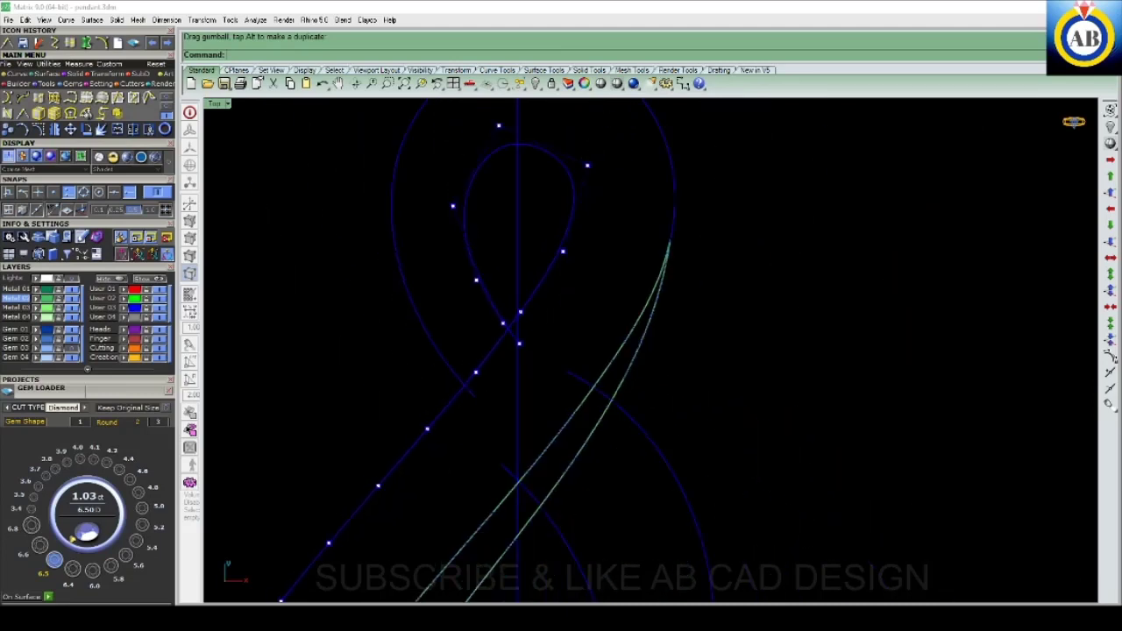
{"action": "right_click_drag", "start_coordinate": [526, 351], "coordinate": [561, 330]}
{"action": "mouse_move", "coordinate": [483, 333]}
{"action": "left_mouse_down"}
{"action": "mouse_move", "coordinate": [526, 383]}
{"action": "mouse_move", "coordinate": [484, 372]}
{"action": "left_mouse_up"}
{"action": "key", "text": "Escape"}
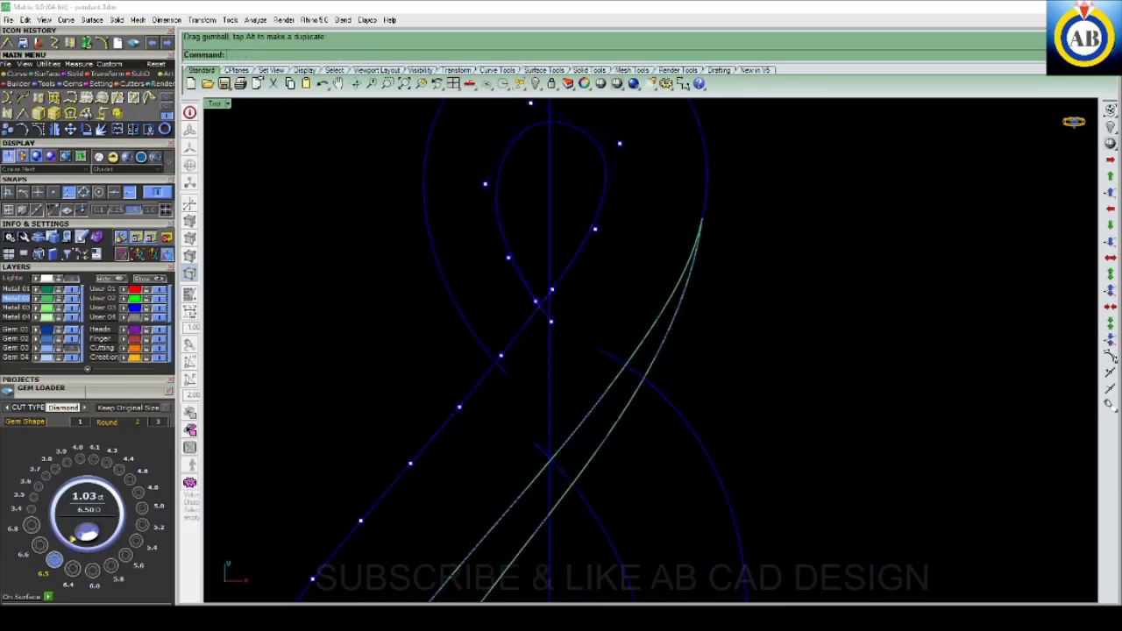
- Drag the crossing control point slightly down and the loop's top control point to reshape the curl
{"action": "scroll", "coordinate": [550, 290], "scroll_direction": "up", "scroll_amount": 3}
{"action": "left_click", "coordinate": [557, 289]}
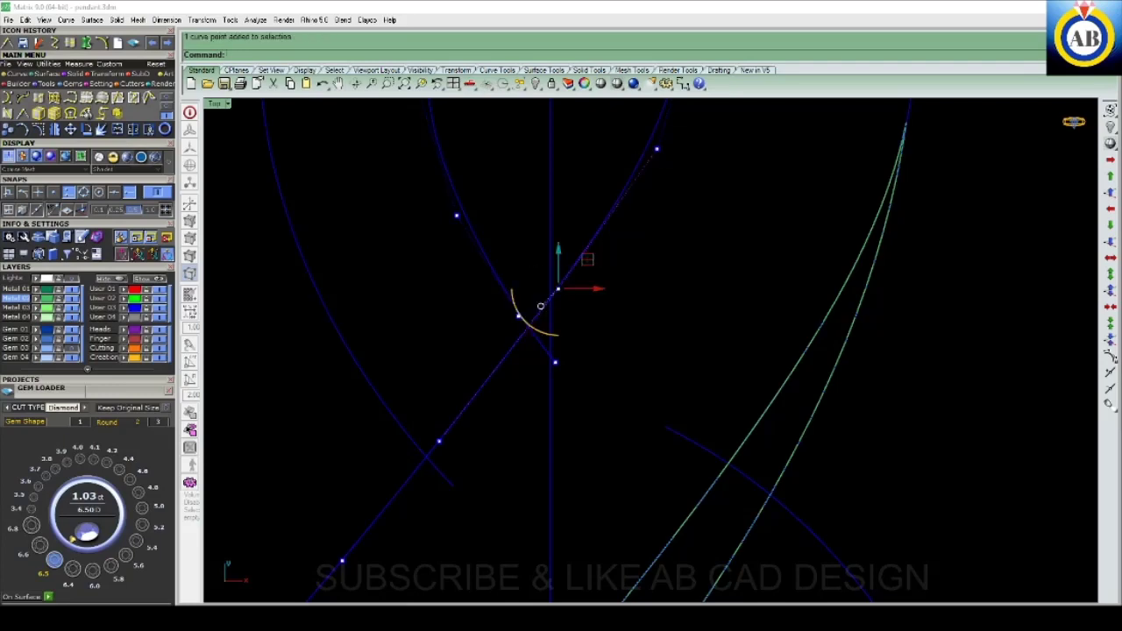
{"action": "left_click_drag", "start_coordinate": [557, 288], "coordinate": [560, 296]}
{"action": "key", "text": "Escape"}
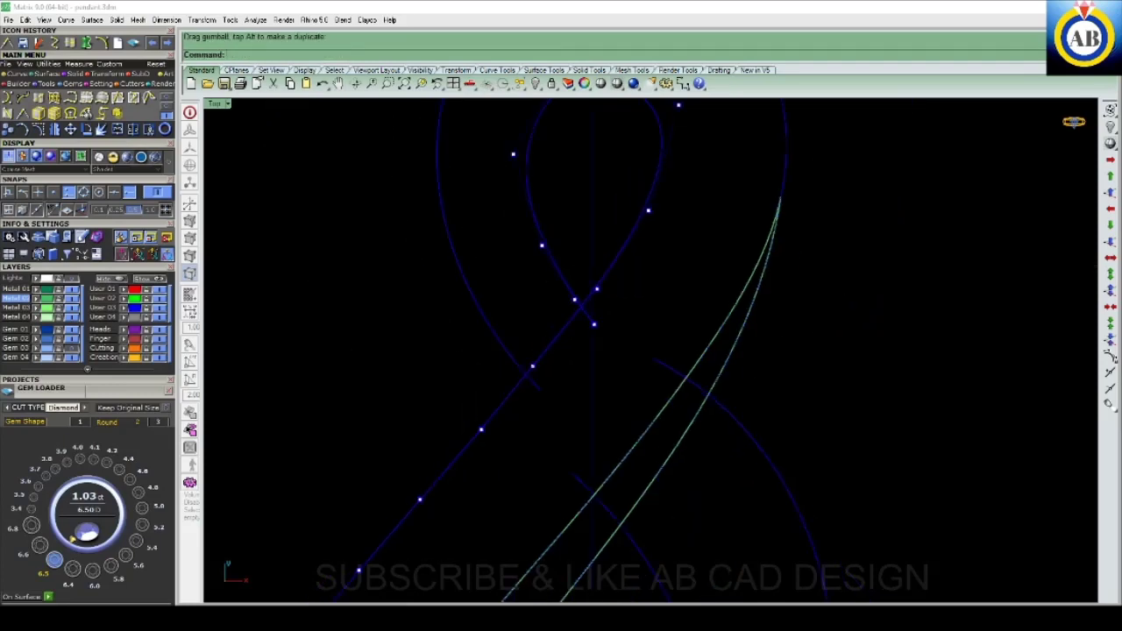
{"action": "scroll", "coordinate": [526, 438], "scroll_direction": "down", "scroll_amount": 3}
{"action": "scroll", "coordinate": [561, 227], "scroll_direction": "up", "scroll_amount": 3}
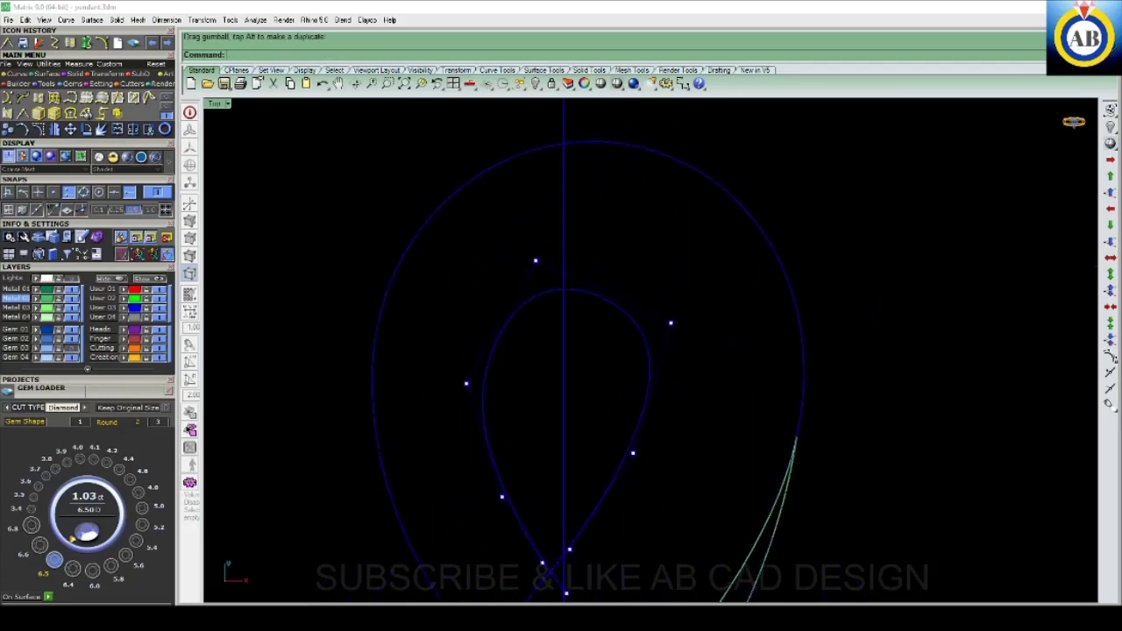
{"action": "left_click_drag", "start_coordinate": [564, 232], "coordinate": [571, 236]}
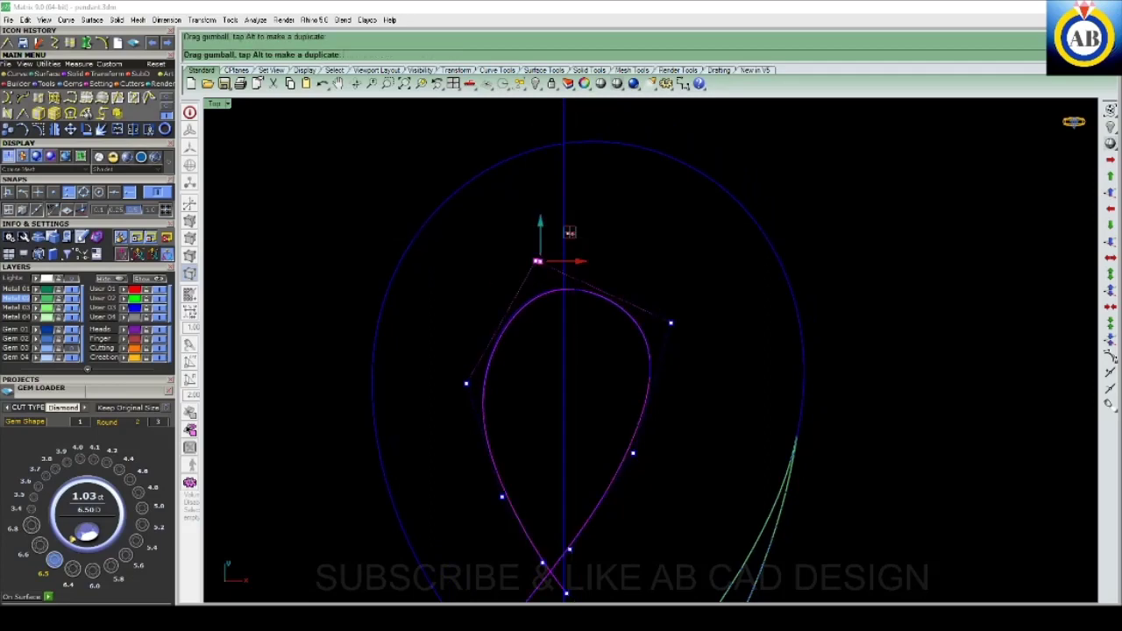
- Pan around the loop and outer curve to check the reshaped curl, then clear the selection
{"action": "scroll", "coordinate": [570, 351], "scroll_direction": "down", "scroll_amount": 3}
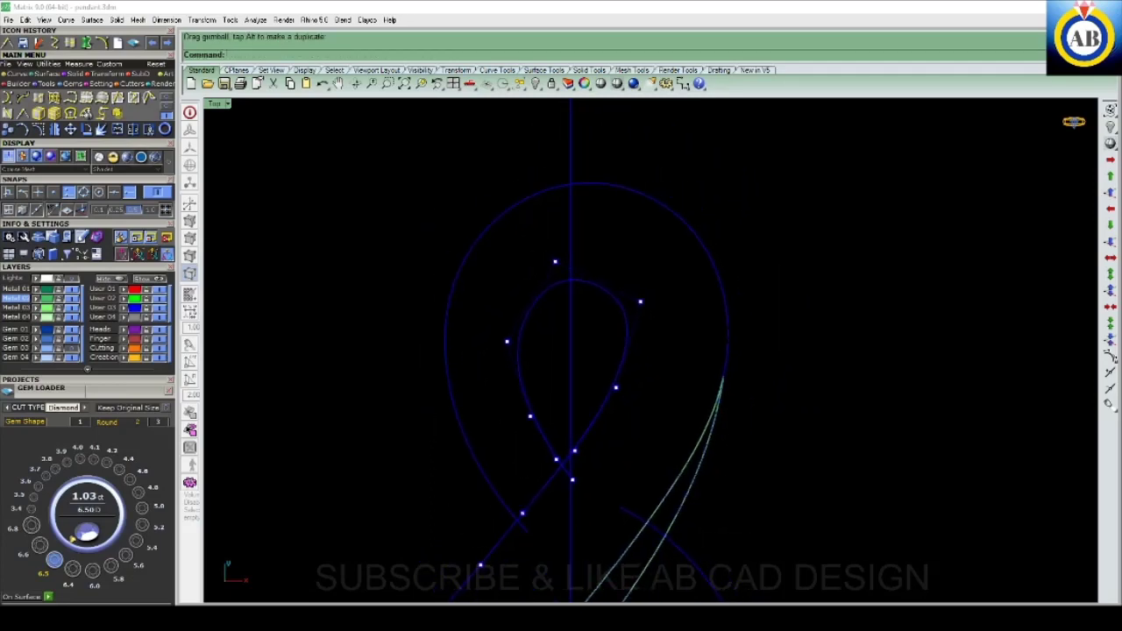
{"action": "right_click_drag", "start_coordinate": [570, 351], "coordinate": [508, 292]}
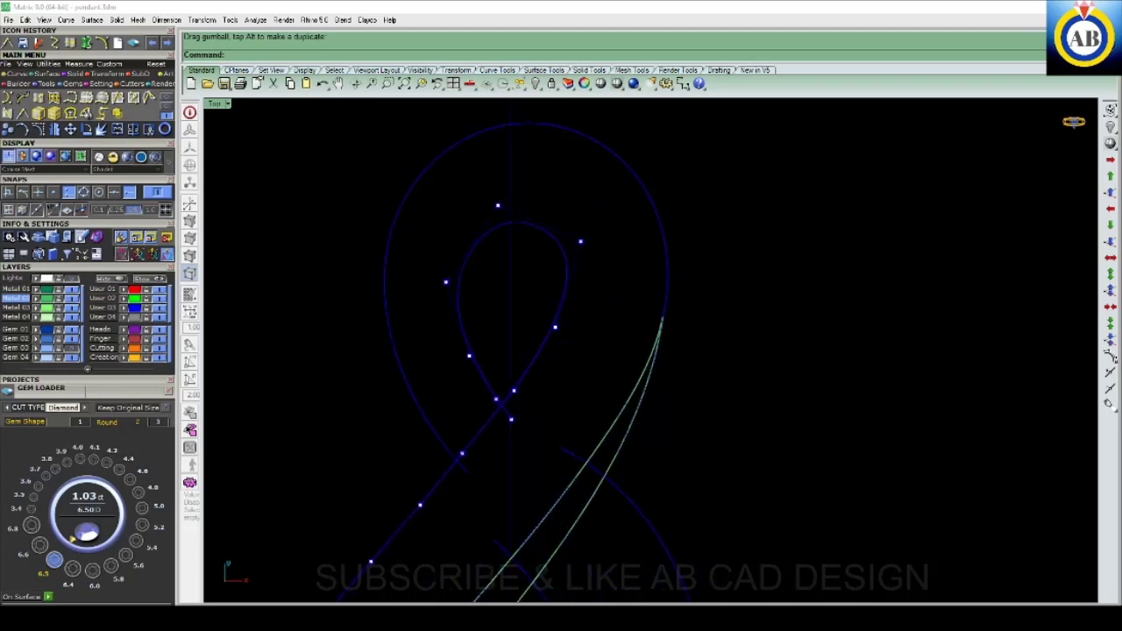
{"action": "left_click", "coordinate": [580, 241]}
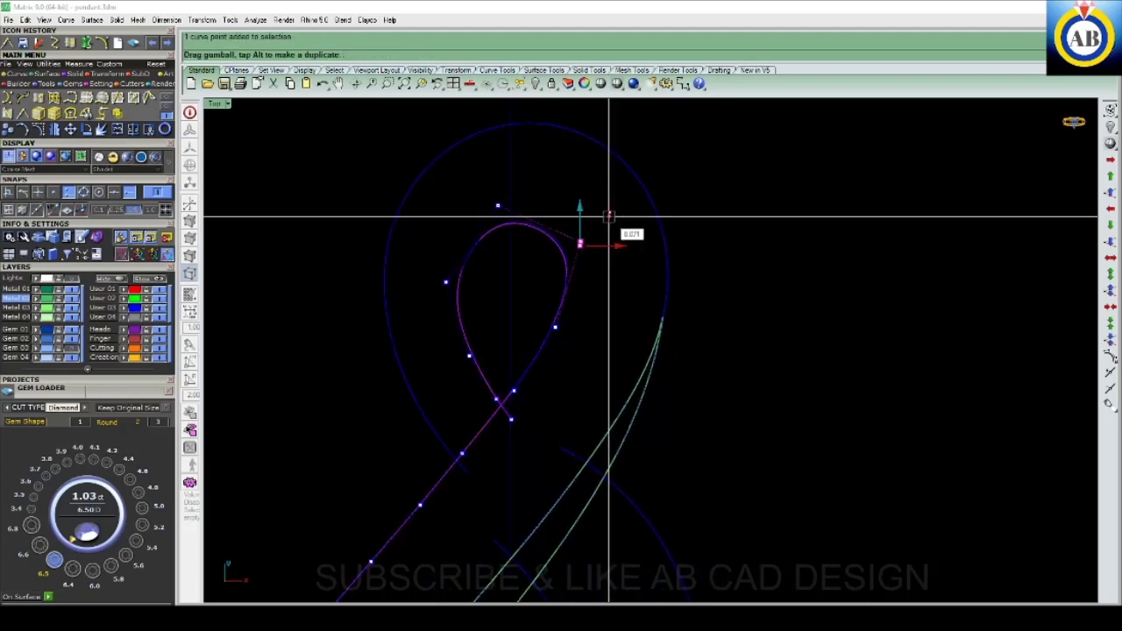
{"action": "left_click", "coordinate": [665, 246]}
{"action": "scroll", "coordinate": [578, 351], "scroll_direction": "down", "scroll_amount": 2}
{"action": "right_click_drag", "start_coordinate": [543, 526], "coordinate": [552, 452]}
{"action": "scroll", "coordinate": [579, 351], "scroll_direction": "up", "scroll_amount": 2}
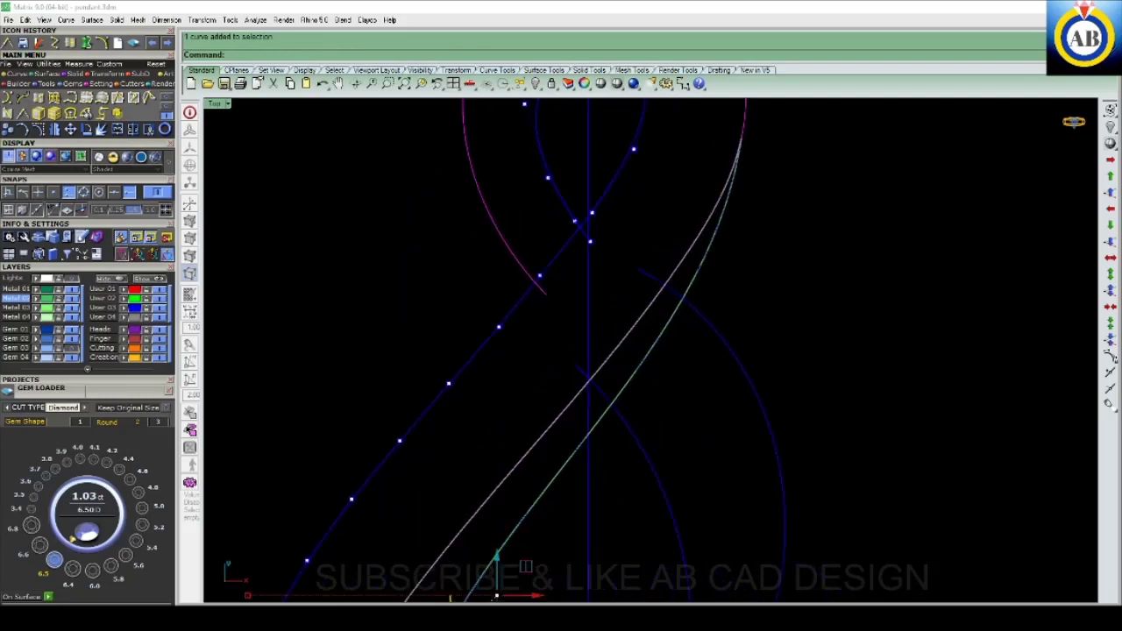
{"action": "scroll", "coordinate": [578, 351], "scroll_direction": "down", "scroll_amount": 2}
{"action": "right_click_drag", "start_coordinate": [578, 377], "coordinate": [584, 350]}
{"action": "scroll", "coordinate": [578, 350], "scroll_direction": "down", "scroll_amount": 2}
{"action": "scroll", "coordinate": [578, 350], "scroll_direction": "up", "scroll_amount": 1}
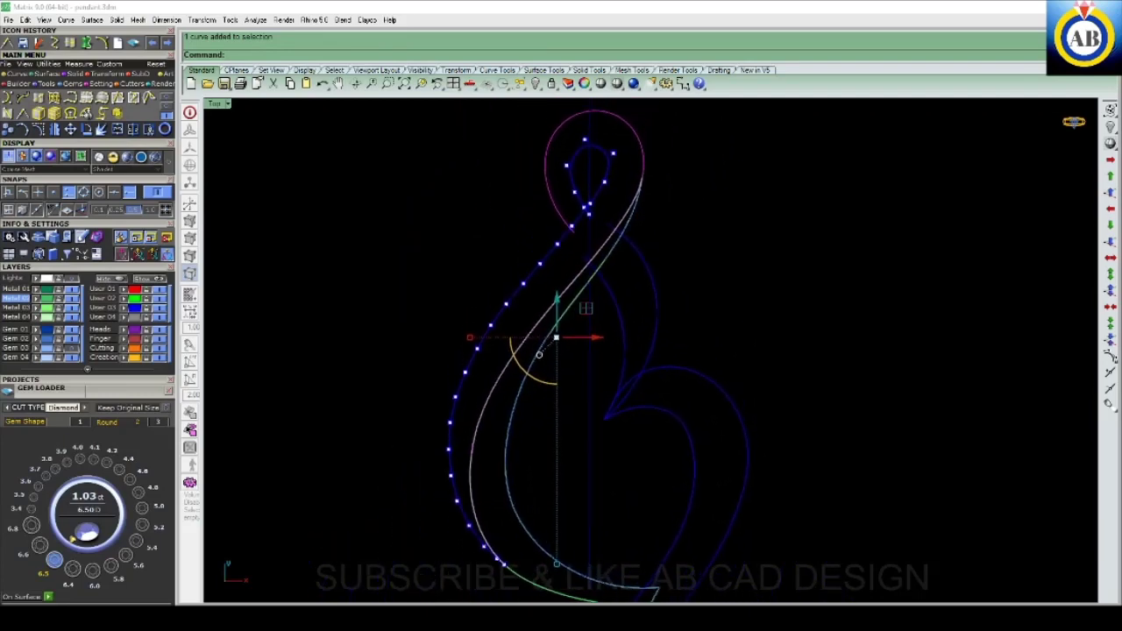
{"action": "scroll", "coordinate": [546, 273], "scroll_direction": "up", "scroll_amount": 2}
{"action": "right_click_drag", "start_coordinate": [568, 192], "coordinate": [562, 210]}
{"action": "scroll", "coordinate": [562, 210], "scroll_direction": "up", "scroll_amount": 2}
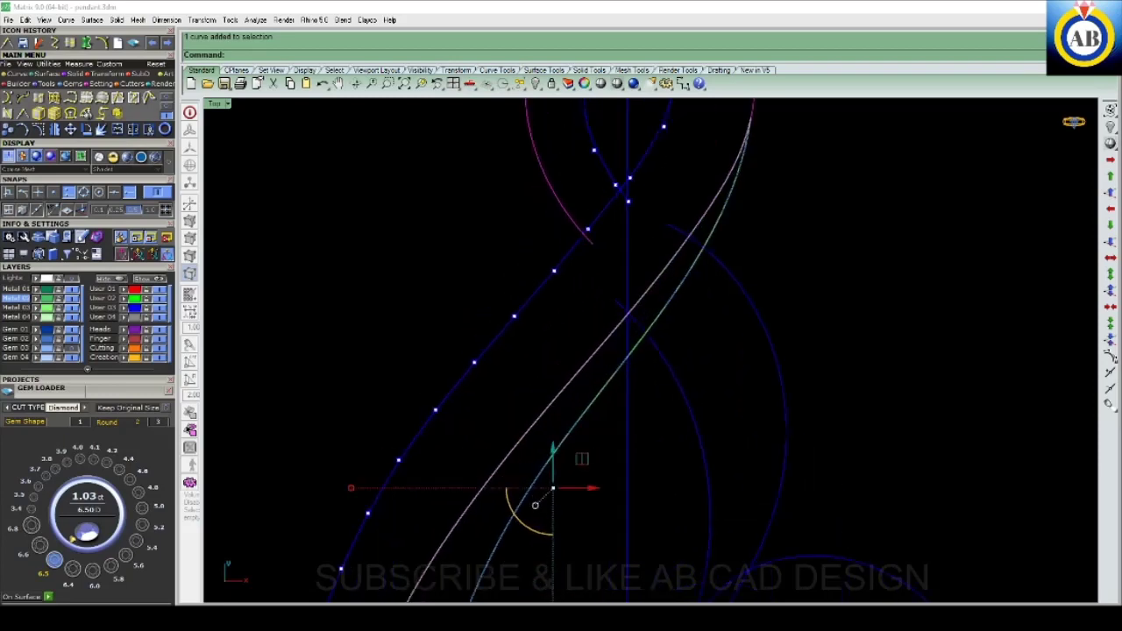
{"action": "key", "text": "Escape"}
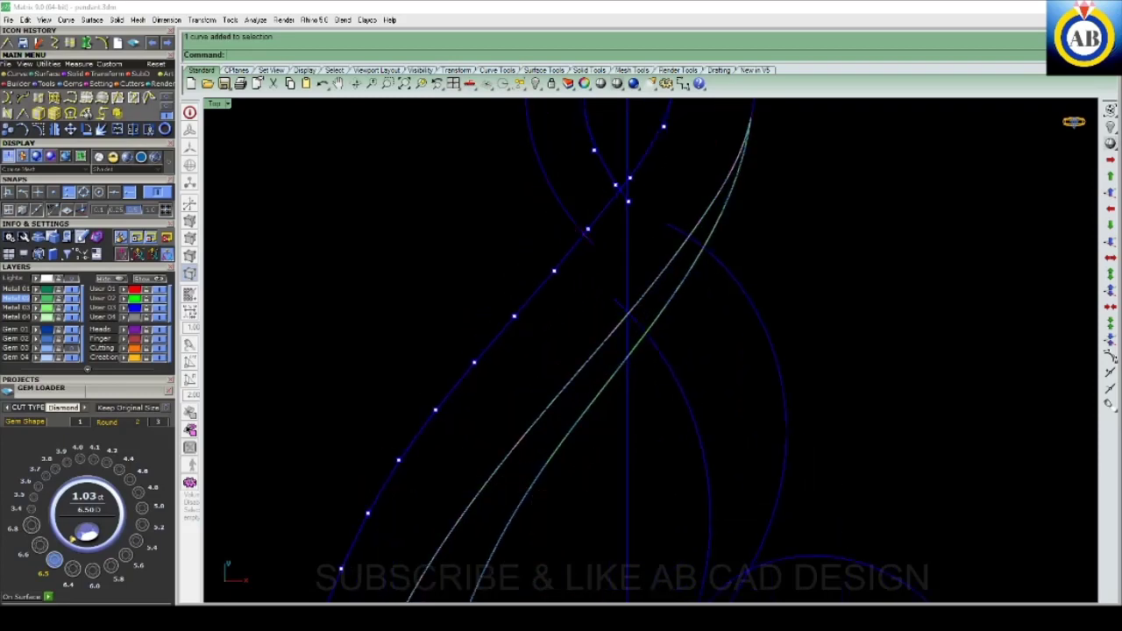
- Rebuild the left swirl rail, previewing 25 points before confirming 30 points at degree 3
{"action": "scroll", "coordinate": [544, 351], "scroll_direction": "down", "scroll_amount": 3}
{"action": "left_click", "coordinate": [456, 470]}
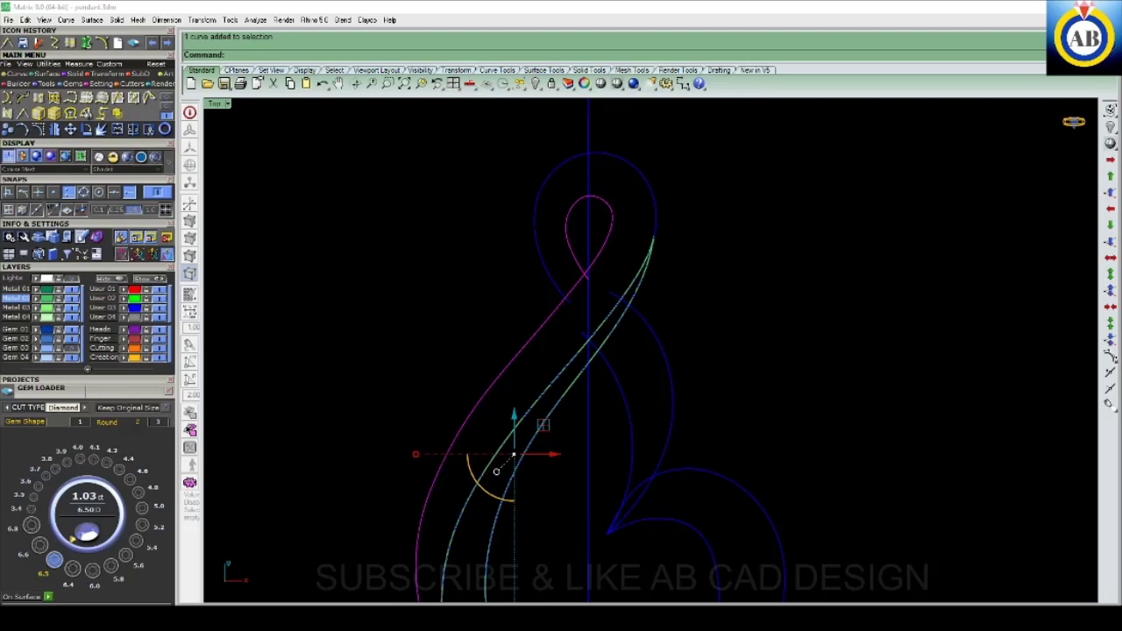
{"action": "type", "text": "Rebuild"}
{"action": "key", "text": "Return"}
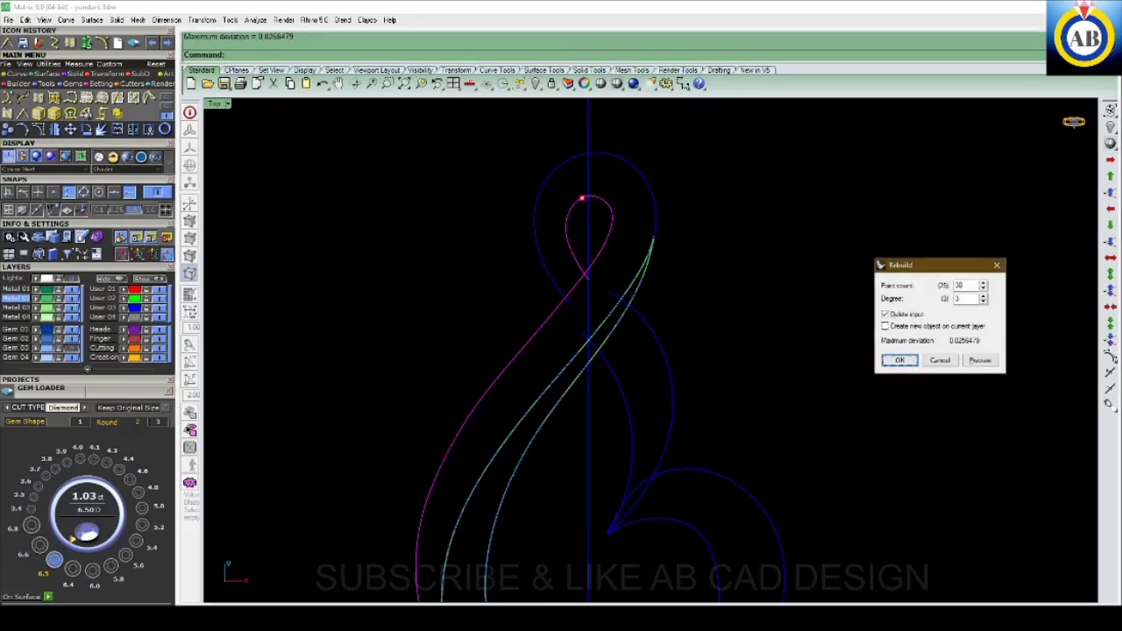
{"action": "scroll", "coordinate": [526, 219], "scroll_direction": "up", "scroll_amount": 5}
{"action": "scroll", "coordinate": [480, 241], "scroll_direction": "up", "scroll_amount": 3}
{"action": "key", "text": "Return"}
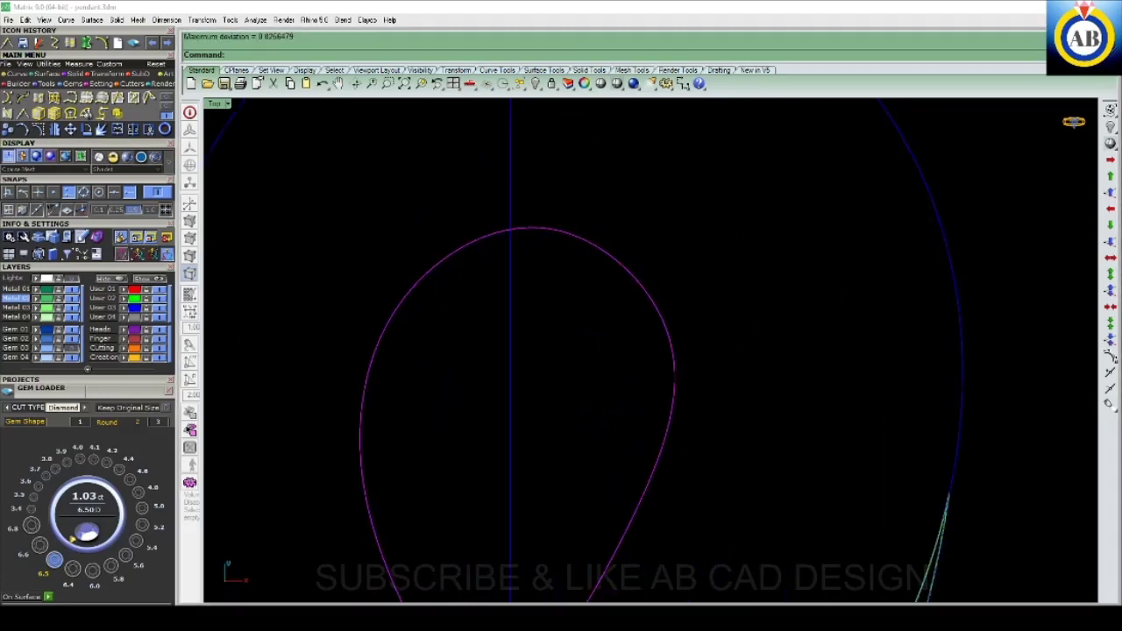
{"action": "scroll", "coordinate": [683, 224], "scroll_direction": "down", "scroll_amount": 2}
{"action": "scroll", "coordinate": [683, 223], "scroll_direction": "down", "scroll_amount": 2}
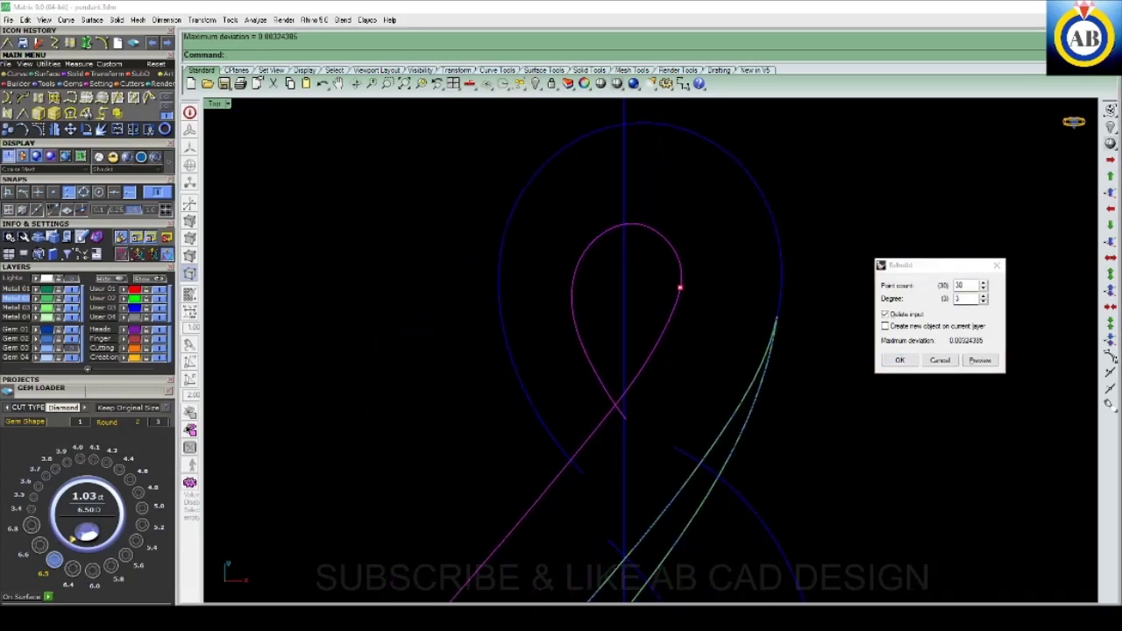
{"action": "key", "text": "Return"}
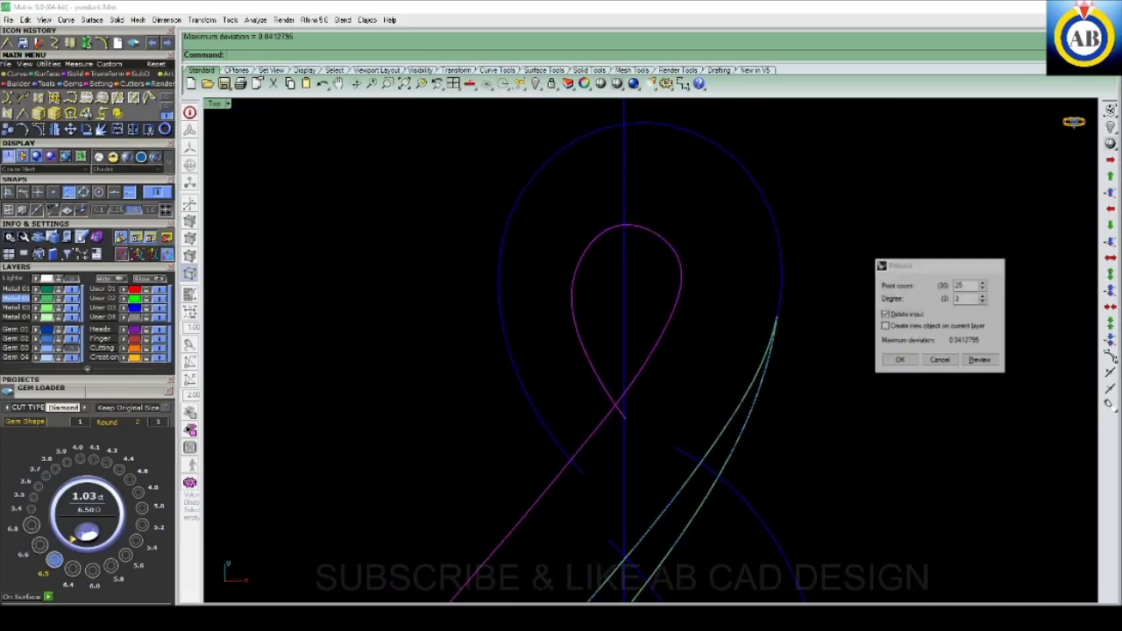
{"action": "key", "text": "Return"}
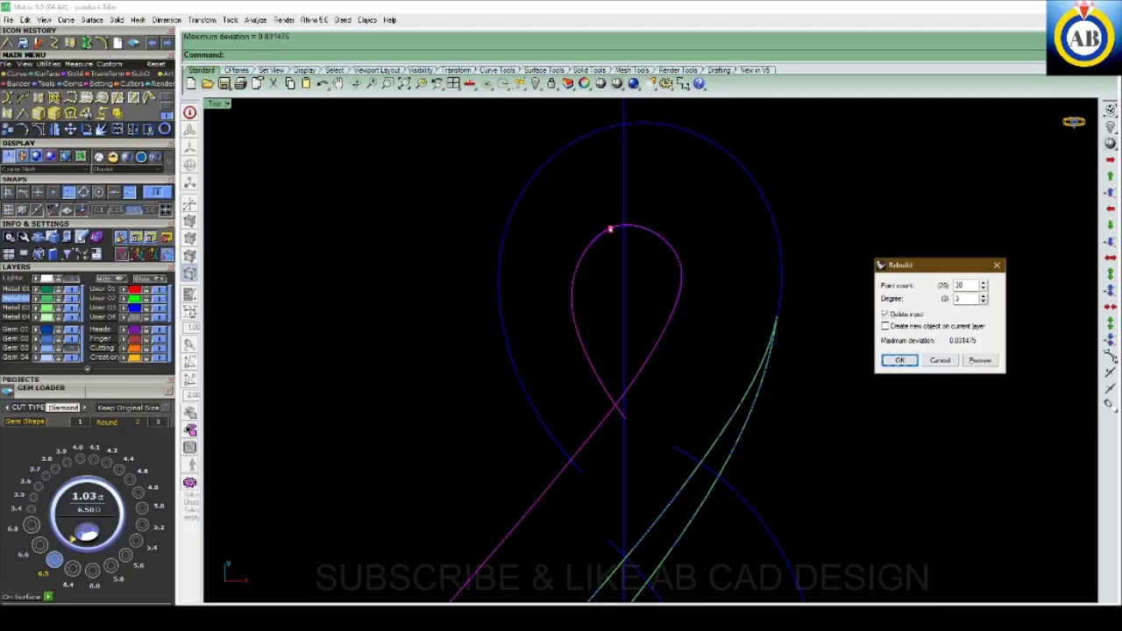
{"action": "key", "text": "Return"}
{"action": "scroll", "coordinate": [585, 189], "scroll_direction": "down", "scroll_amount": 2}
{"action": "scroll", "coordinate": [586, 189], "scroll_direction": "down", "scroll_amount": 1}
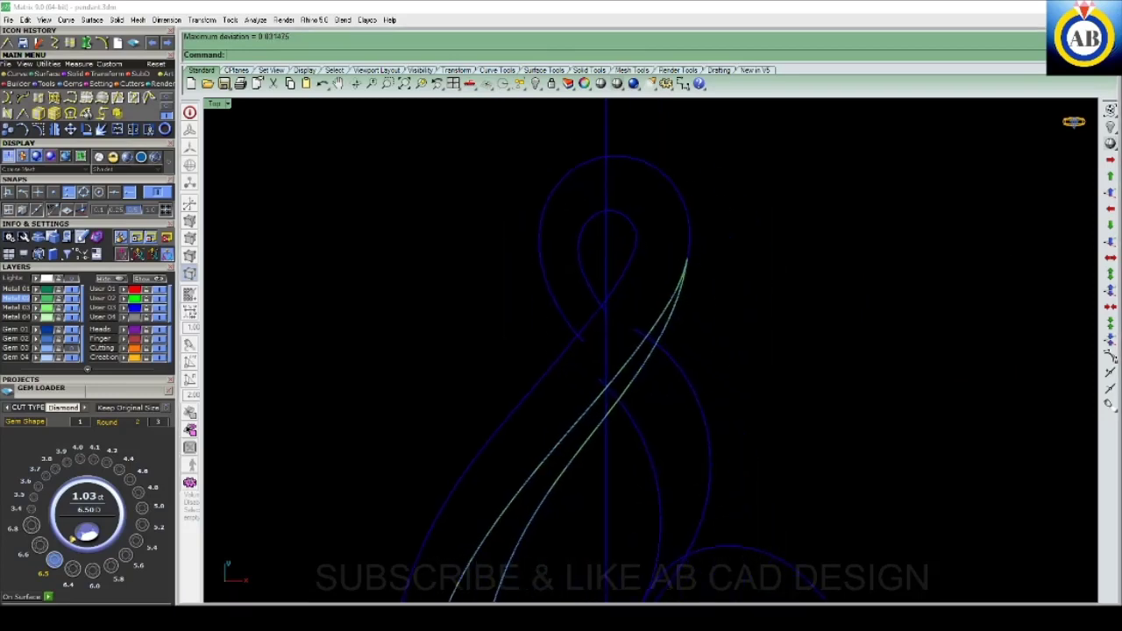
{"action": "scroll", "coordinate": [605, 350], "scroll_direction": "down", "scroll_amount": 2}
{"action": "left_click", "coordinate": [480, 438]}
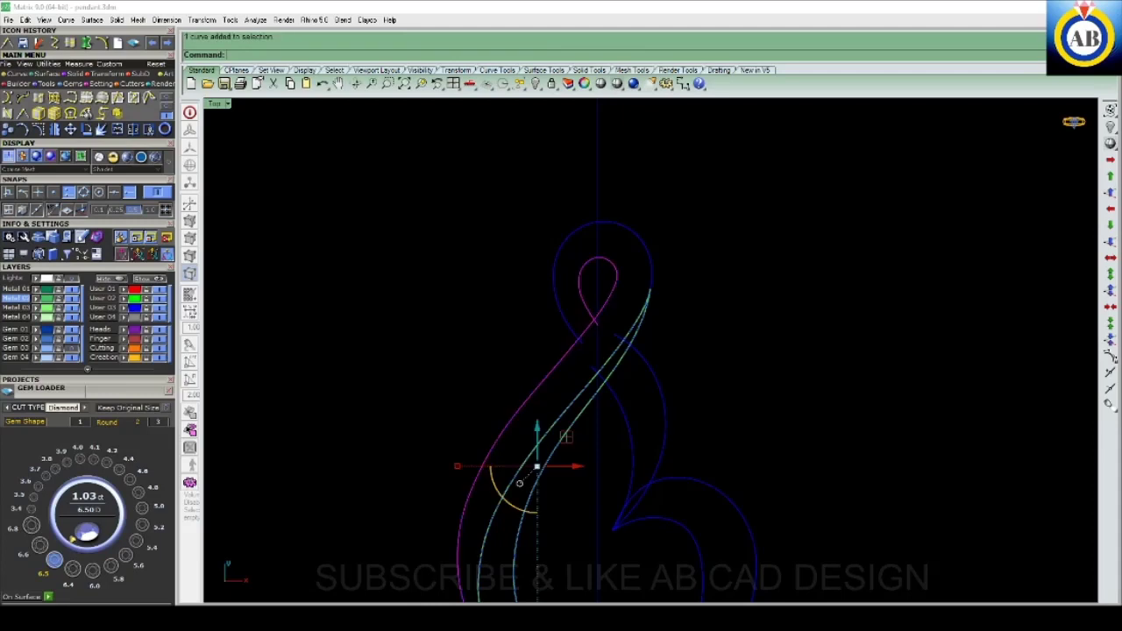
{"action": "scroll", "coordinate": [619, 275], "scroll_direction": "up", "scroll_amount": 3}
- Display the rebuilt curve's control points, pick one on the loop's right side, and start Rotate
{"action": "key", "text": "F10"}
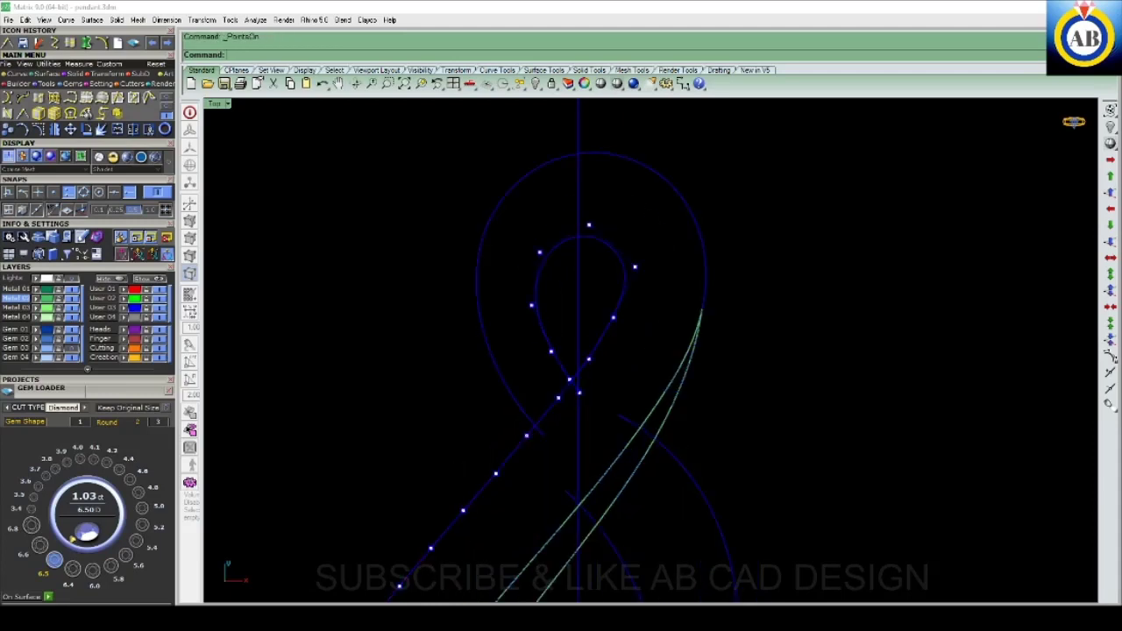
{"action": "scroll", "coordinate": [579, 351], "scroll_direction": "up", "scroll_amount": 3}
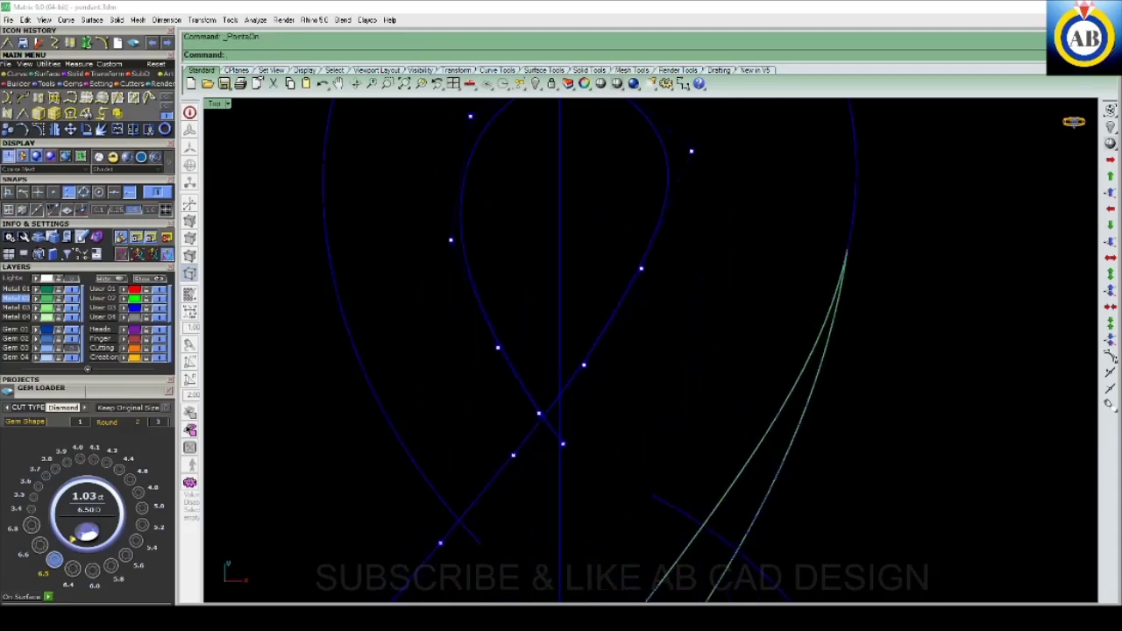
{"action": "scroll", "coordinate": [578, 351], "scroll_direction": "down", "scroll_amount": 2}
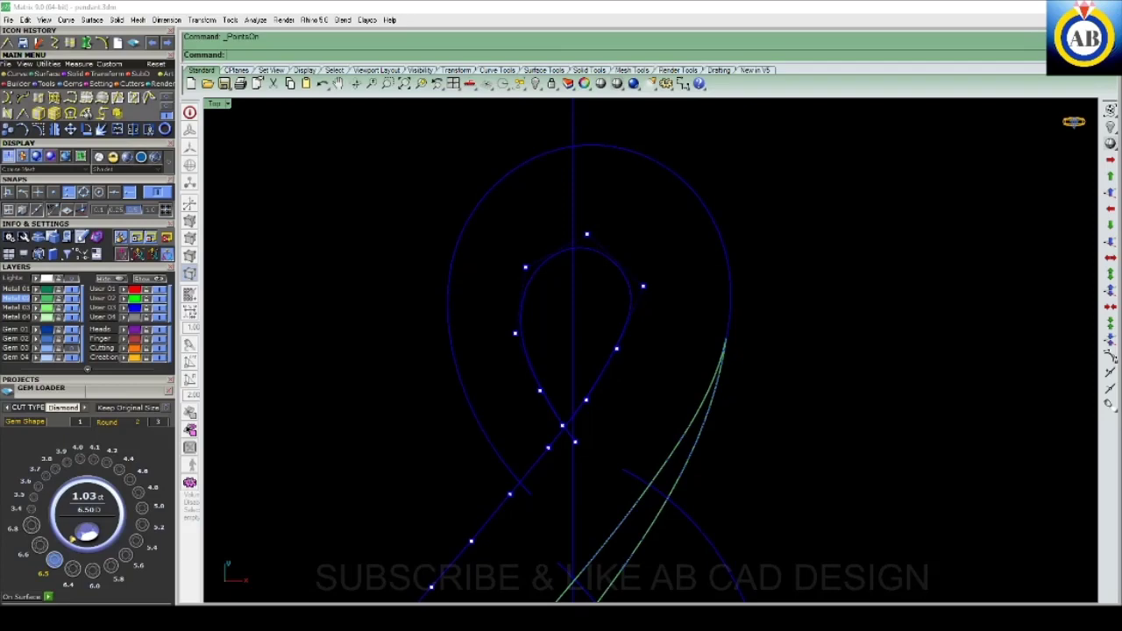
{"action": "left_click_drag", "start_coordinate": [649, 386], "coordinate": [648, 386]}
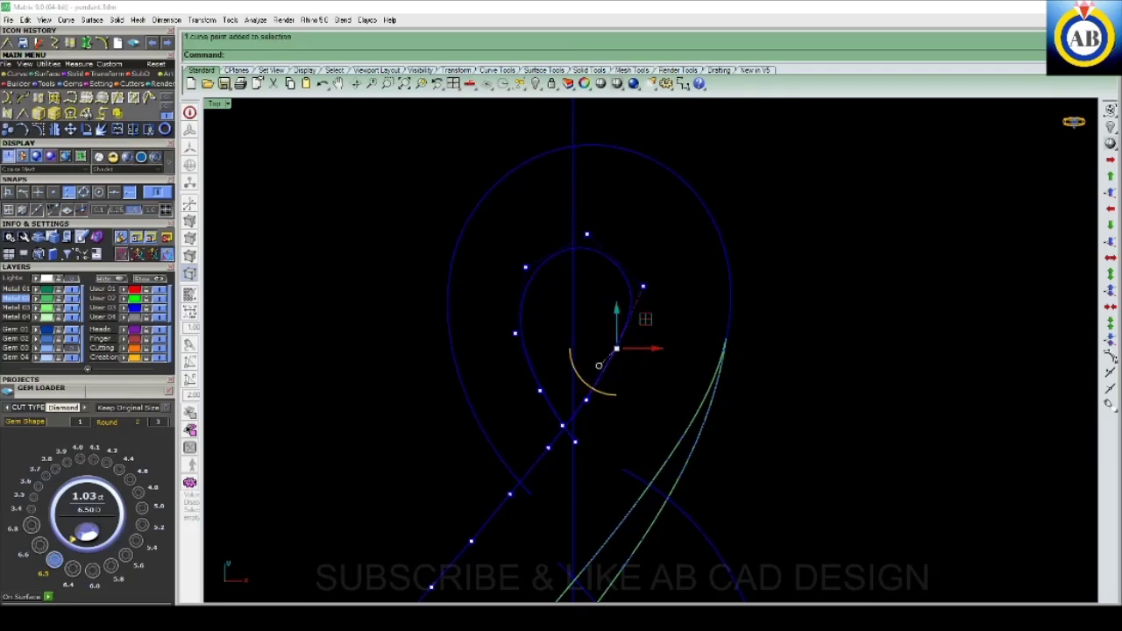
{"action": "key", "text": "F10"}
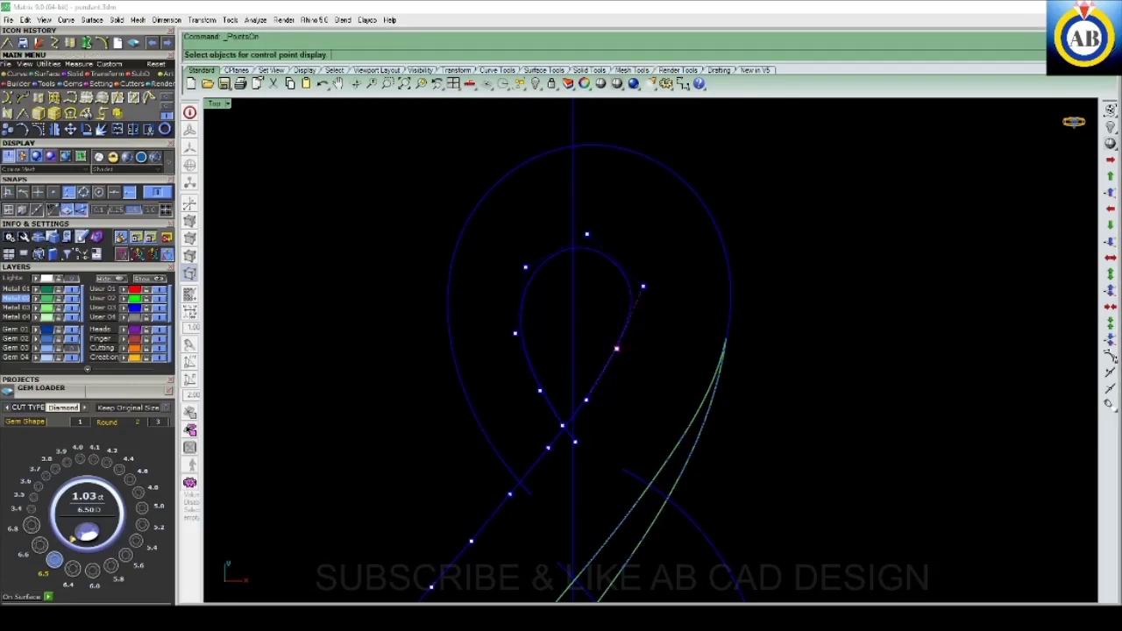
{"action": "left_click", "coordinate": [616, 349]}
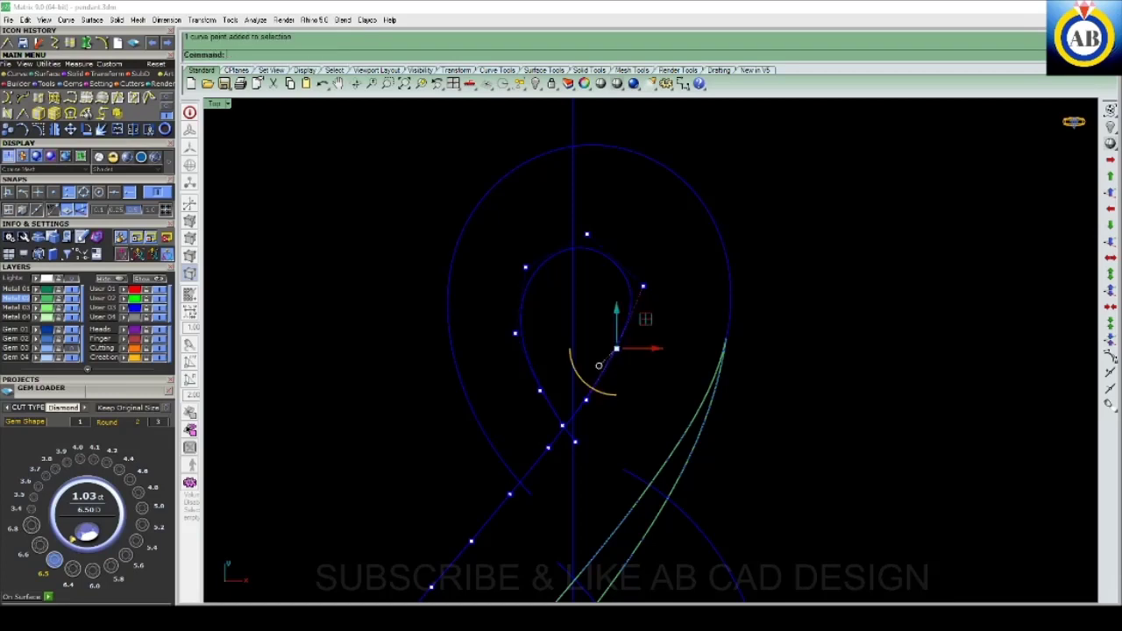
{"action": "key", "text": "ctrl+r"}
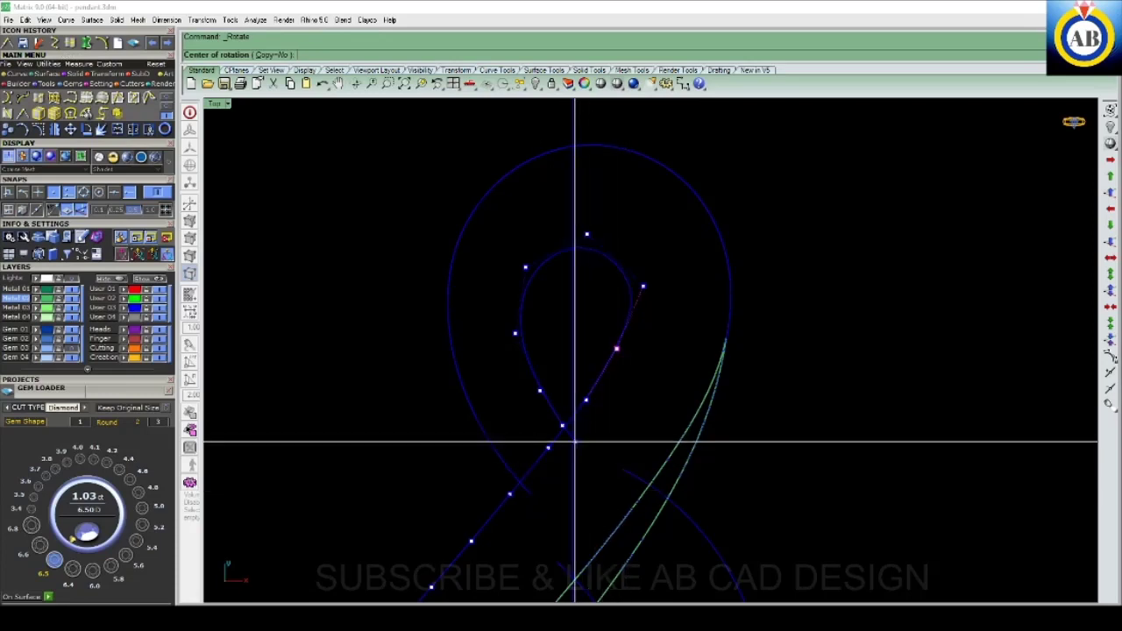
- Rotate the chosen control point by a small angle using two reference points
{"action": "left_click", "coordinate": [874, 396]}
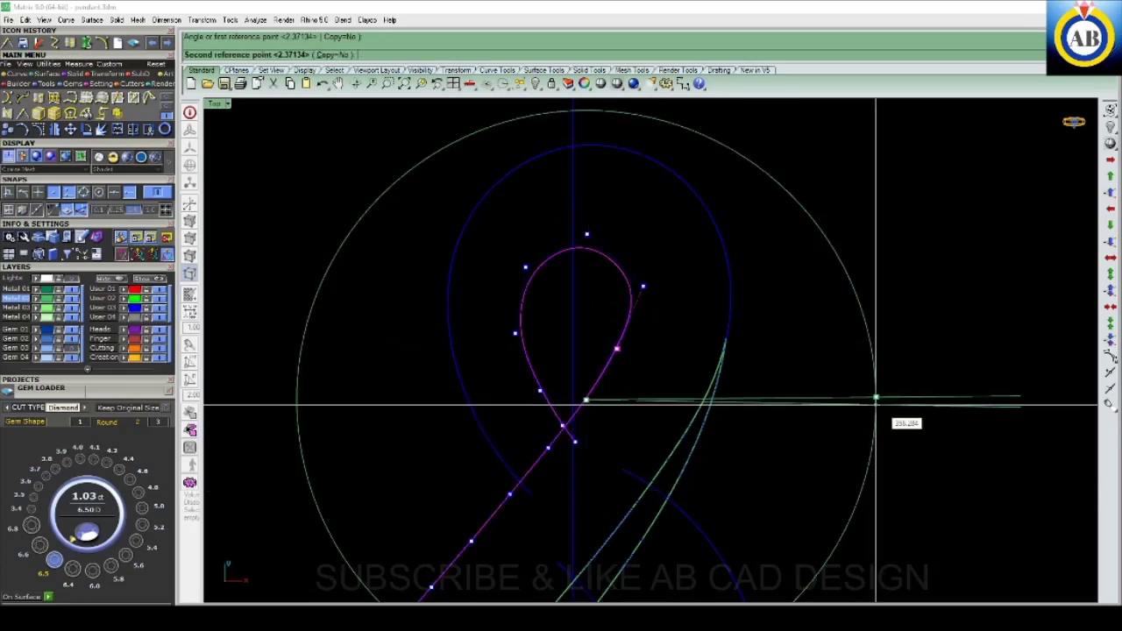
{"action": "left_click", "coordinate": [875, 405]}
{"action": "scroll", "coordinate": [562, 474], "scroll_direction": "down", "scroll_amount": 1}
{"action": "scroll", "coordinate": [562, 474], "scroll_direction": "up", "scroll_amount": 3}
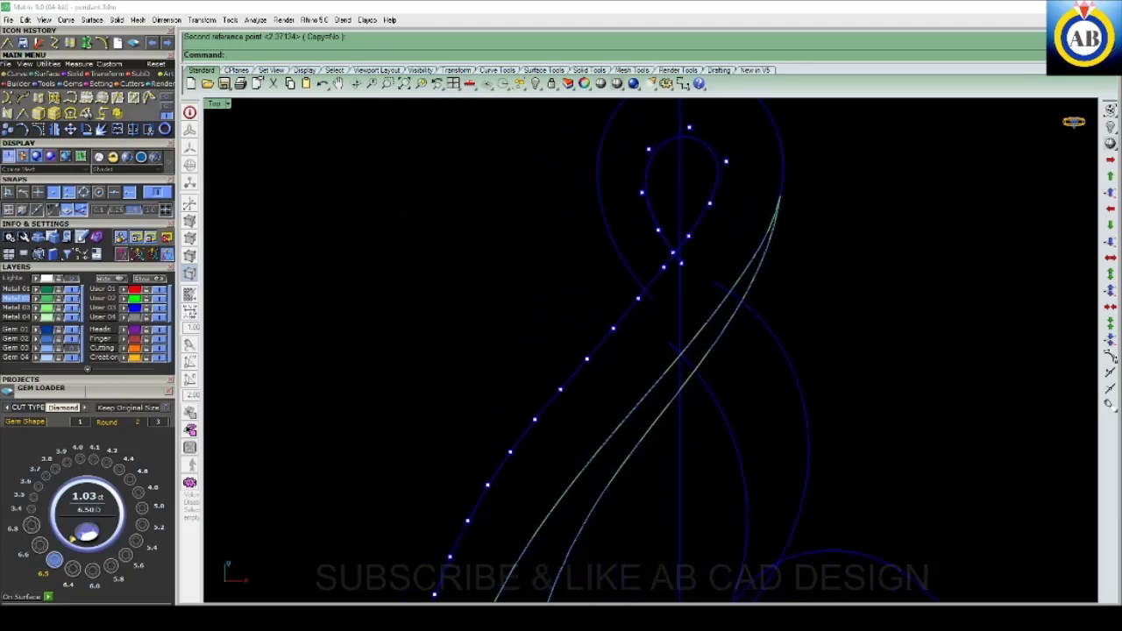
{"action": "scroll", "coordinate": [566, 355], "scroll_direction": "up", "scroll_amount": 4}
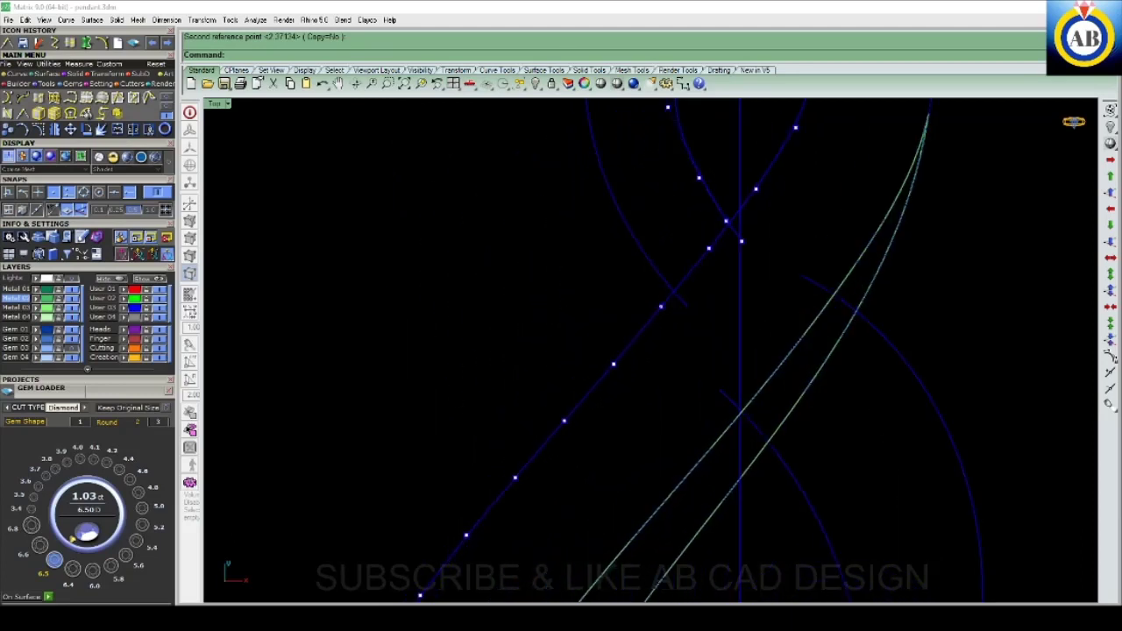
- Rotate the selected lower-rail control points slightly around a curve point, then select the inner loop curve
{"action": "left_click", "coordinate": [604, 360]}
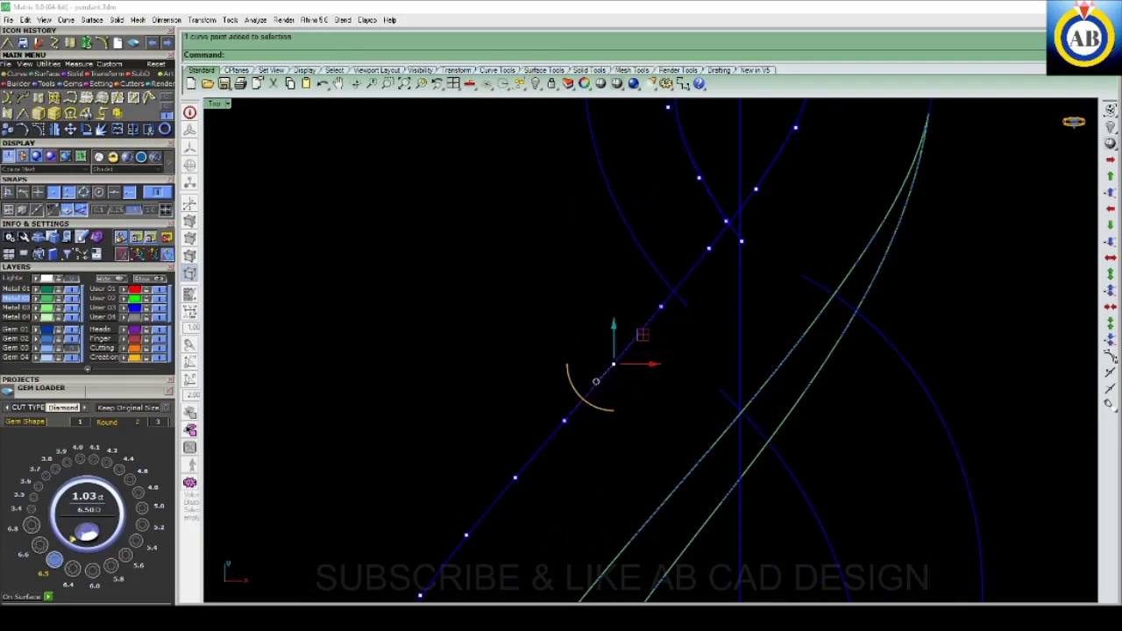
{"action": "scroll", "coordinate": [419, 358], "scroll_direction": "down", "scroll_amount": 2}
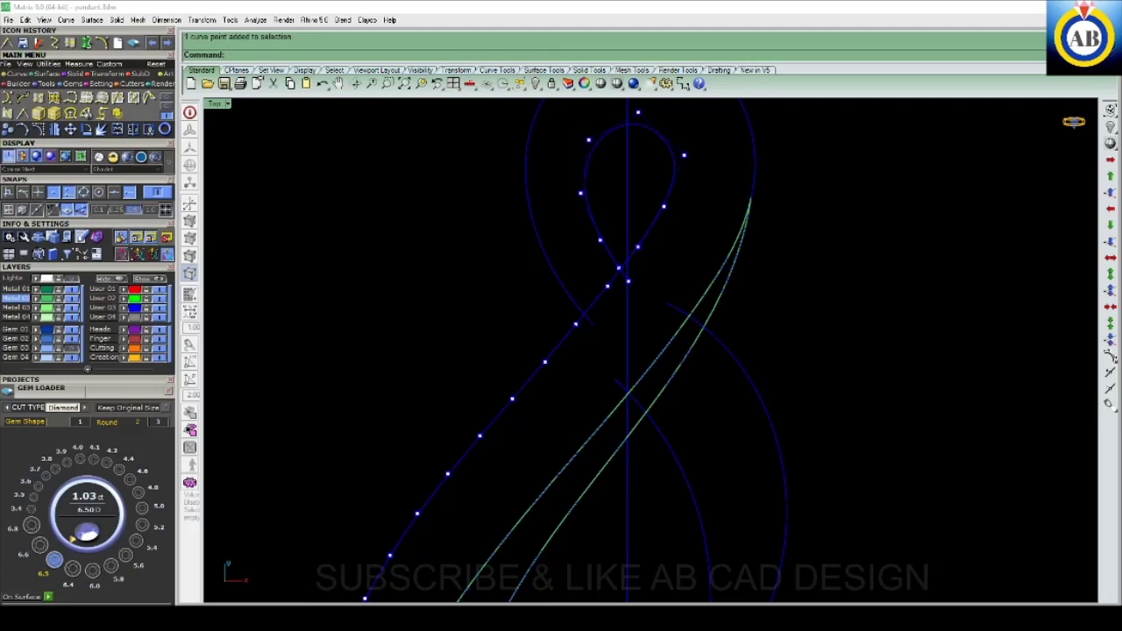
{"action": "right_click_drag", "start_coordinate": [419, 358], "coordinate": [396, 376]}
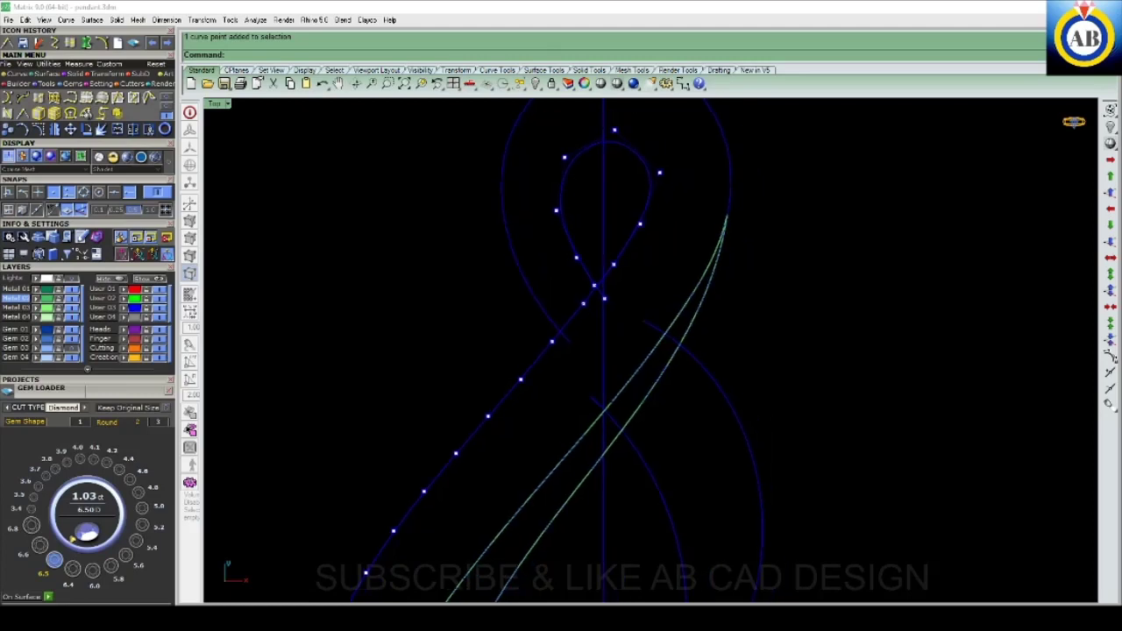
{"action": "scroll", "coordinate": [611, 305], "scroll_direction": "up", "scroll_amount": 2}
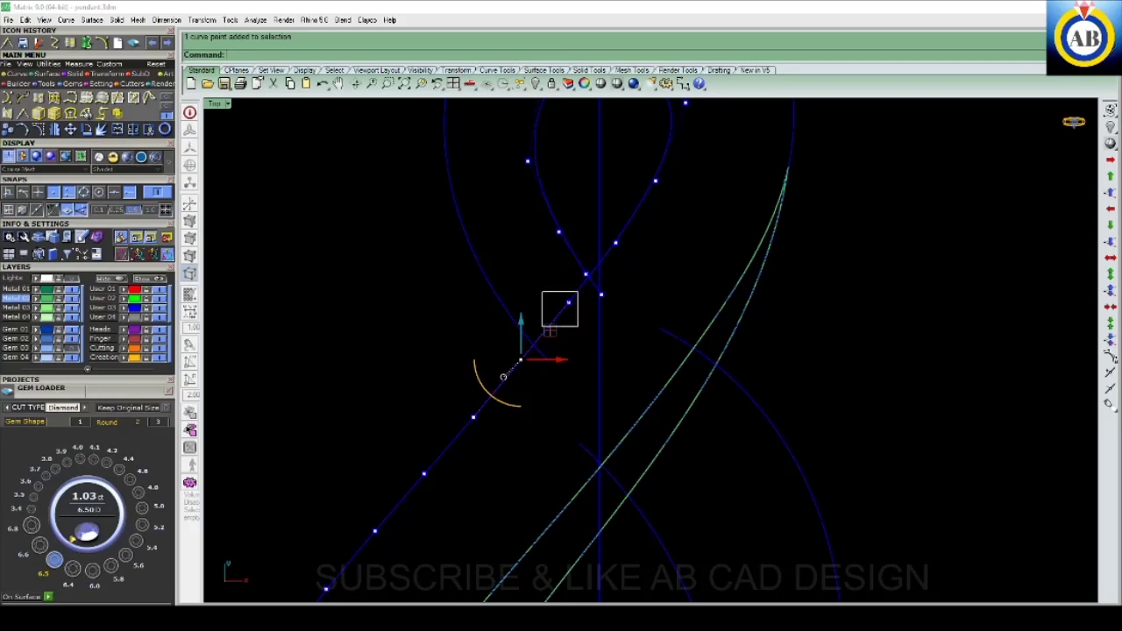
{"action": "key", "text": "Return"}
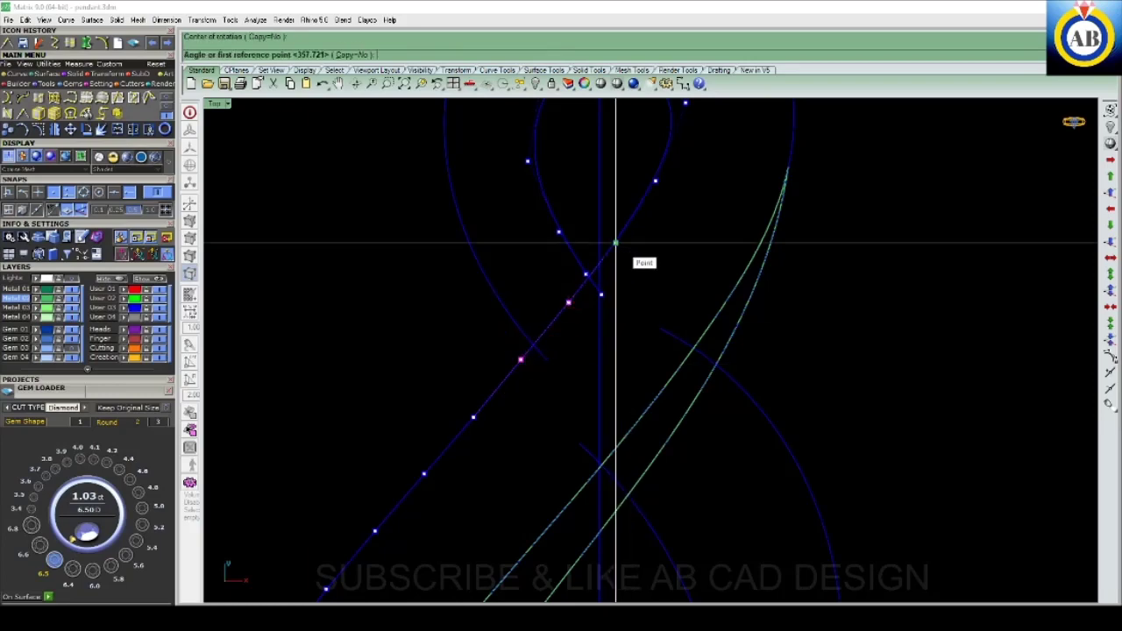
{"action": "left_click", "coordinate": [615, 243]}
{"action": "left_click", "coordinate": [907, 371]}
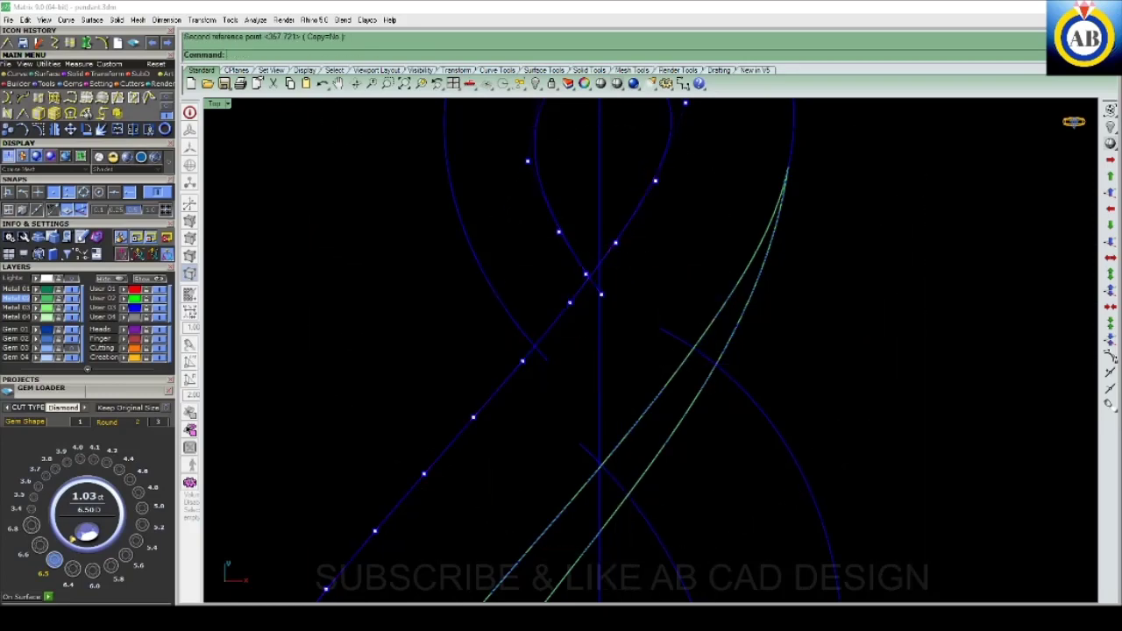
{"action": "scroll", "coordinate": [515, 324], "scroll_direction": "down", "scroll_amount": 2}
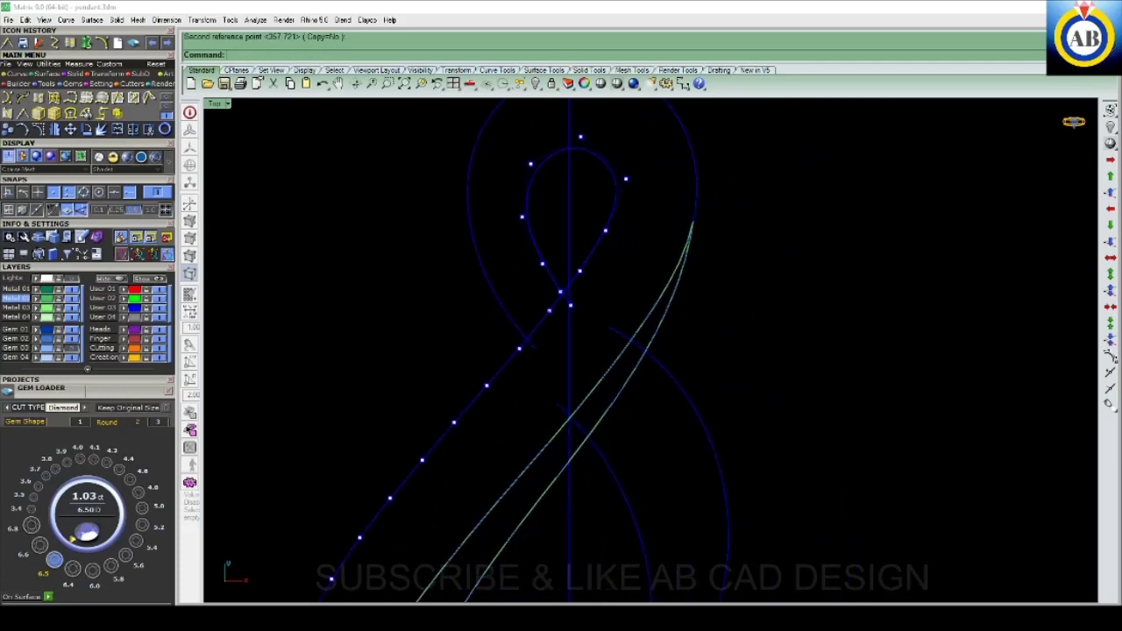
{"action": "scroll", "coordinate": [621, 288], "scroll_direction": "up", "scroll_amount": 3}
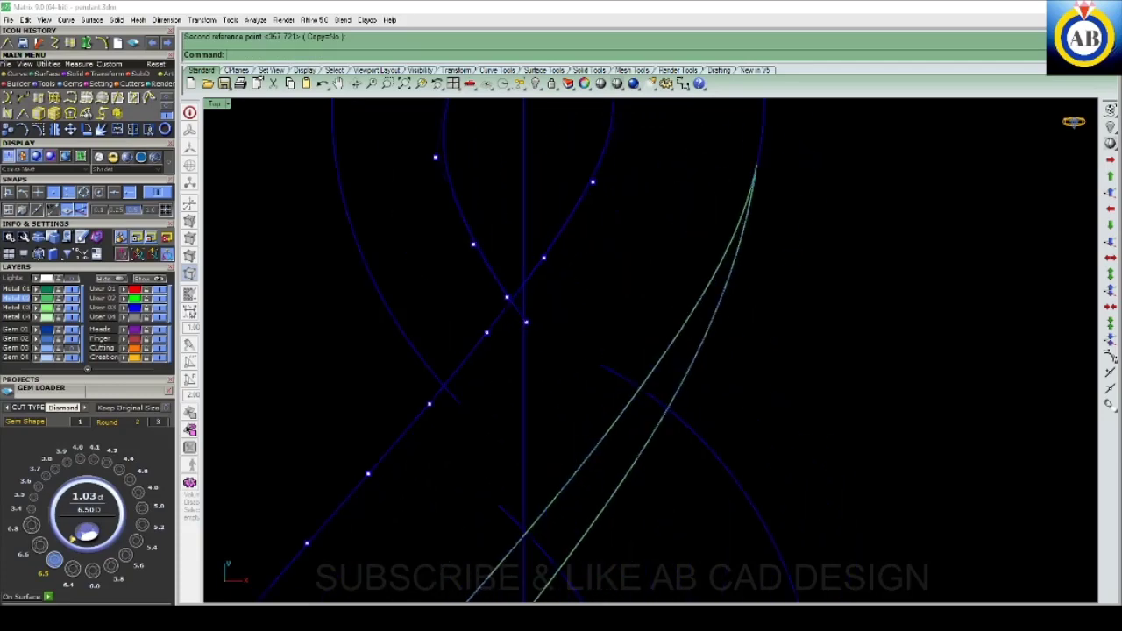
{"action": "scroll", "coordinate": [596, 514], "scroll_direction": "down", "scroll_amount": 2}
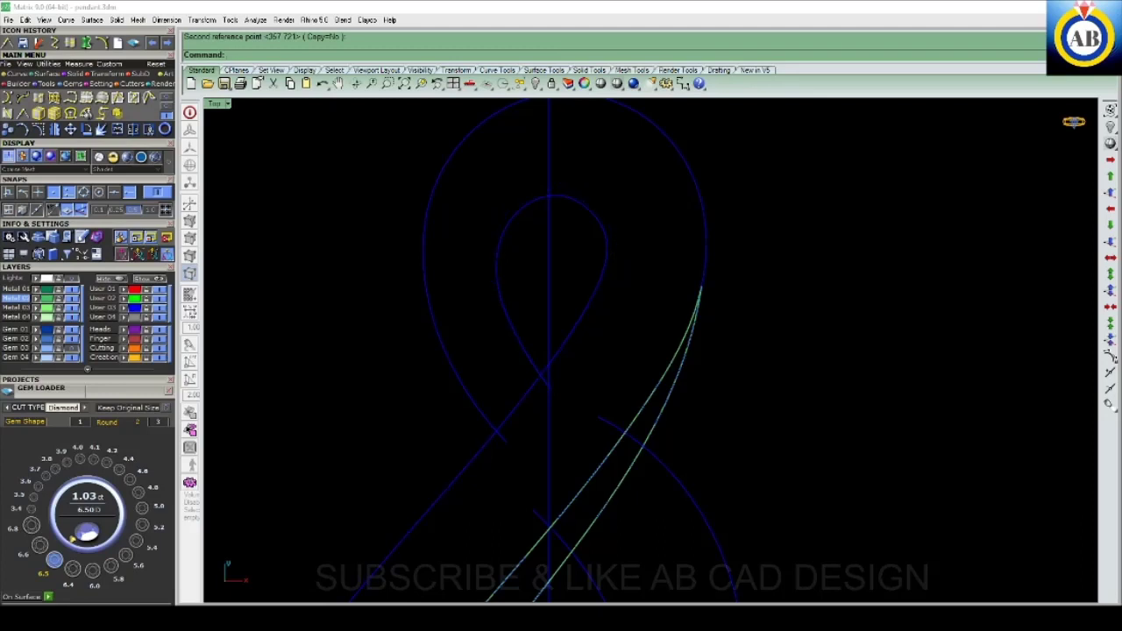
{"action": "left_click", "coordinate": [497, 281]}
- Rebuild the inner loop curve to 30 points at degree 3
{"action": "left_click", "coordinate": [190, 273]}
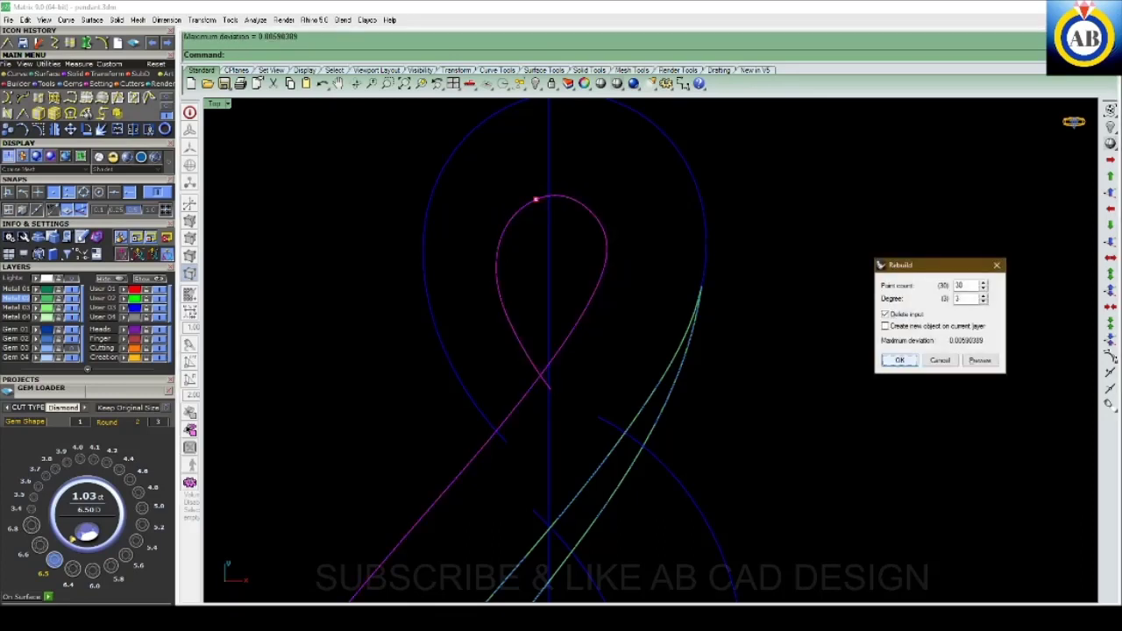
{"action": "left_click", "coordinate": [900, 360]}
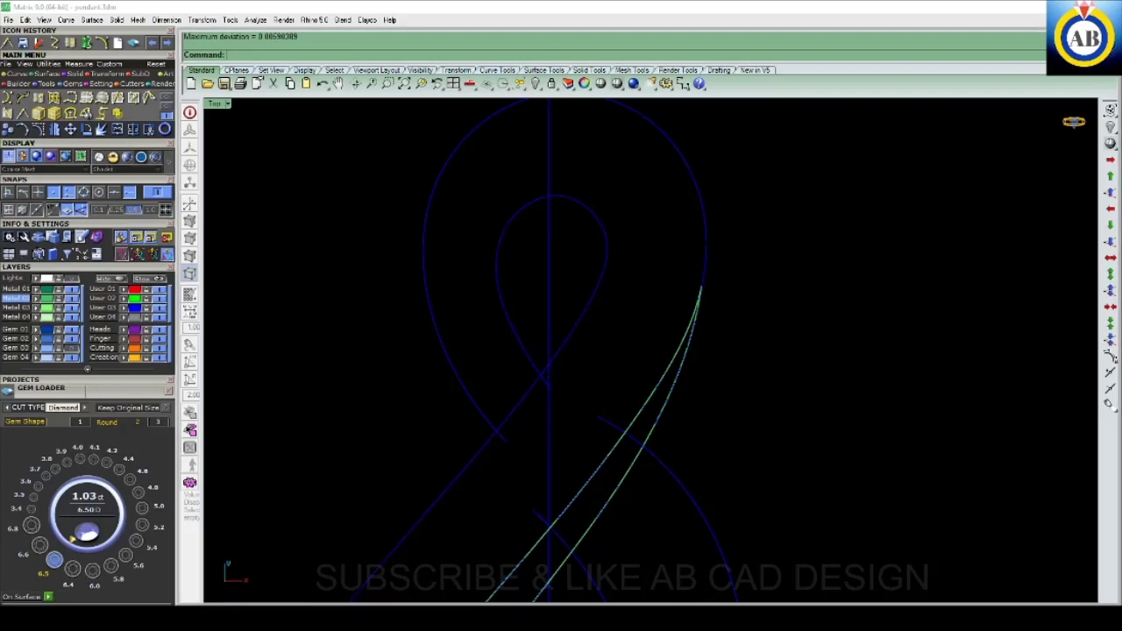
{"action": "scroll", "coordinate": [833, 413], "scroll_direction": "down", "scroll_amount": 1}
{"action": "scroll", "coordinate": [833, 414], "scroll_direction": "down", "scroll_amount": 1}
{"action": "scroll", "coordinate": [664, 395], "scroll_direction": "up", "scroll_amount": 1}
{"action": "scroll", "coordinate": [664, 394], "scroll_direction": "up", "scroll_amount": 1}
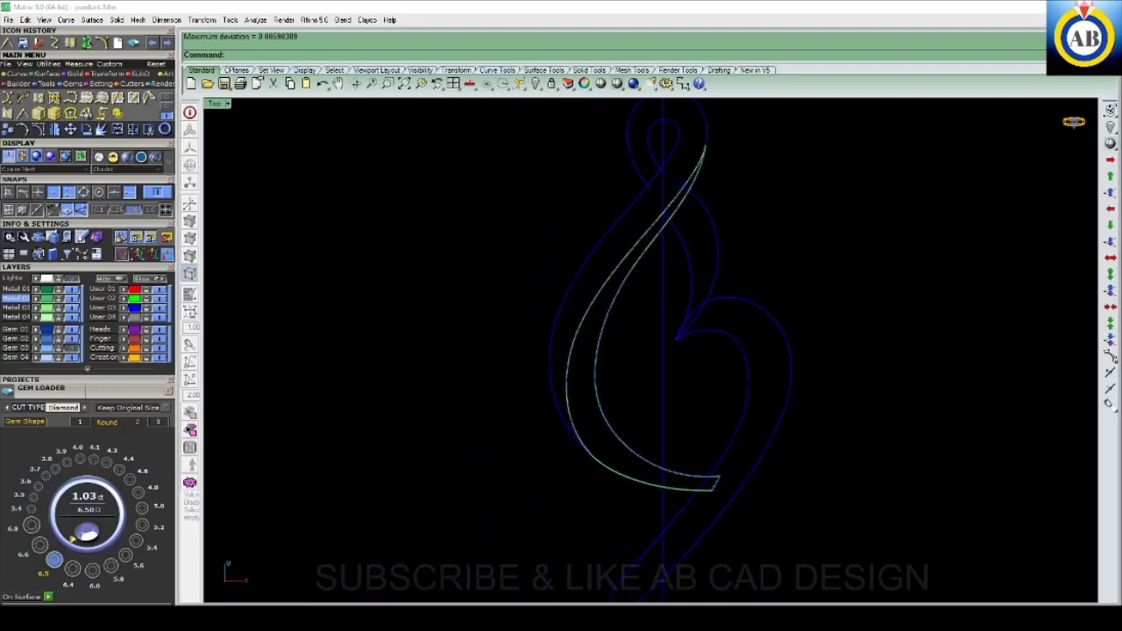
- In a maximized perspective view, pick both swirl curves as rails for a two-rail sweep
{"action": "key", "text": "ctrl+F4"}
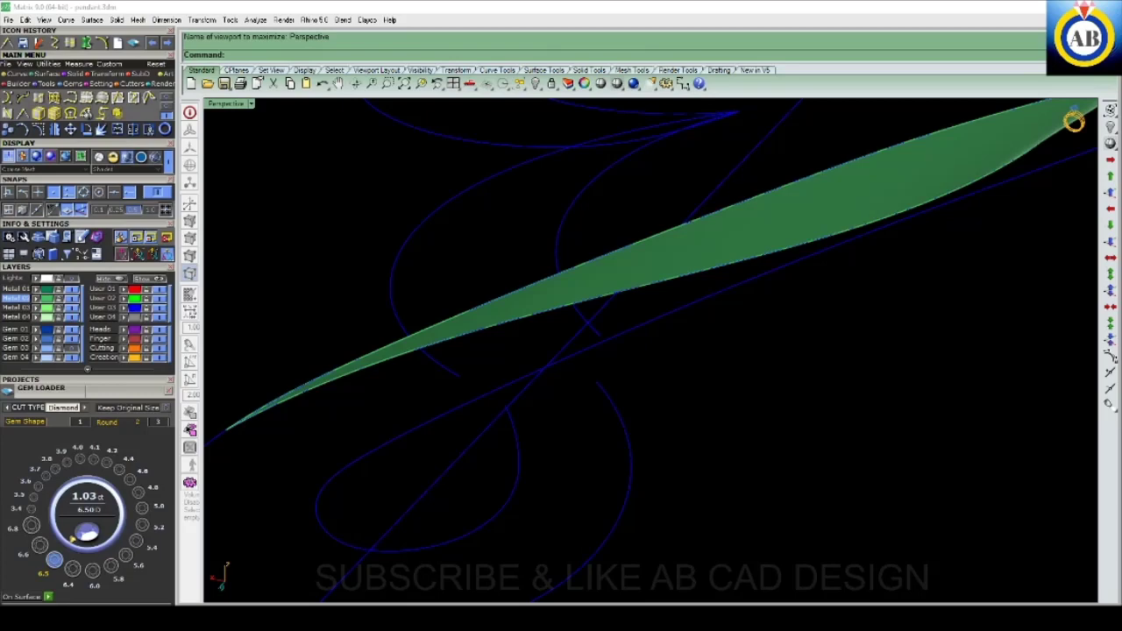
{"action": "left_click", "coordinate": [505, 406]}
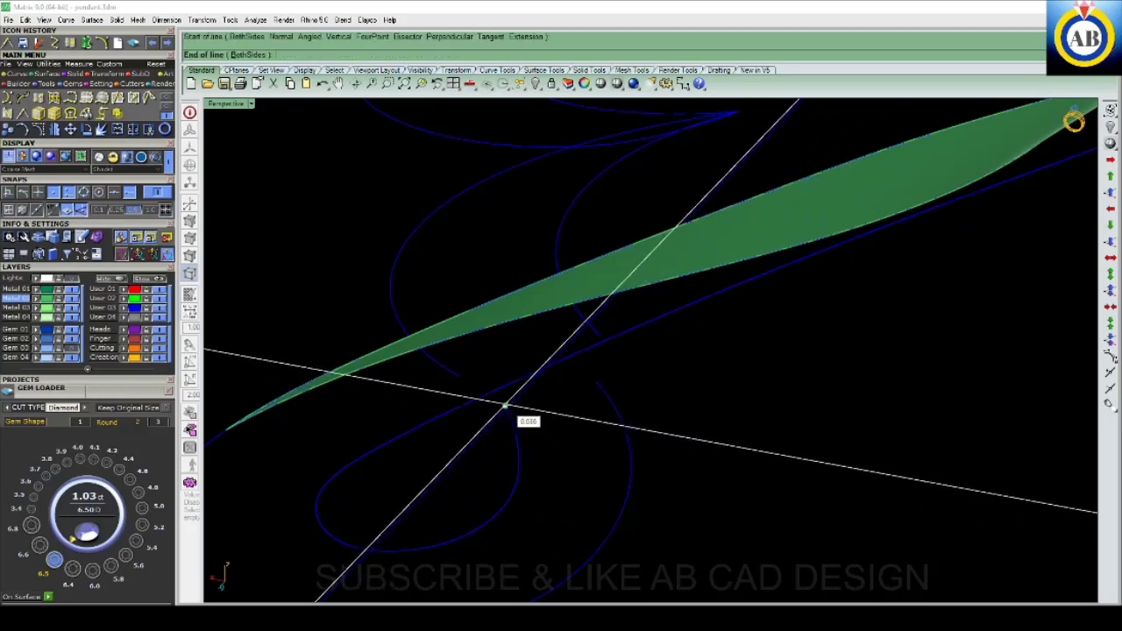
{"action": "key", "text": "Escape"}
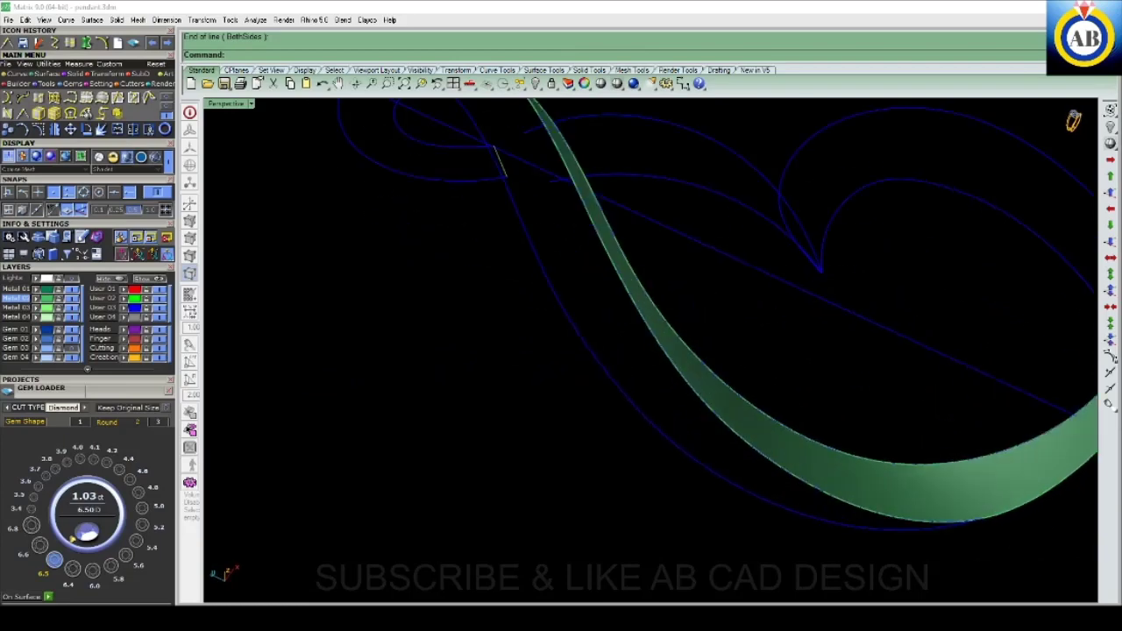
{"action": "left_click", "coordinate": [772, 460]}
{"action": "left_click", "coordinate": [785, 473]}
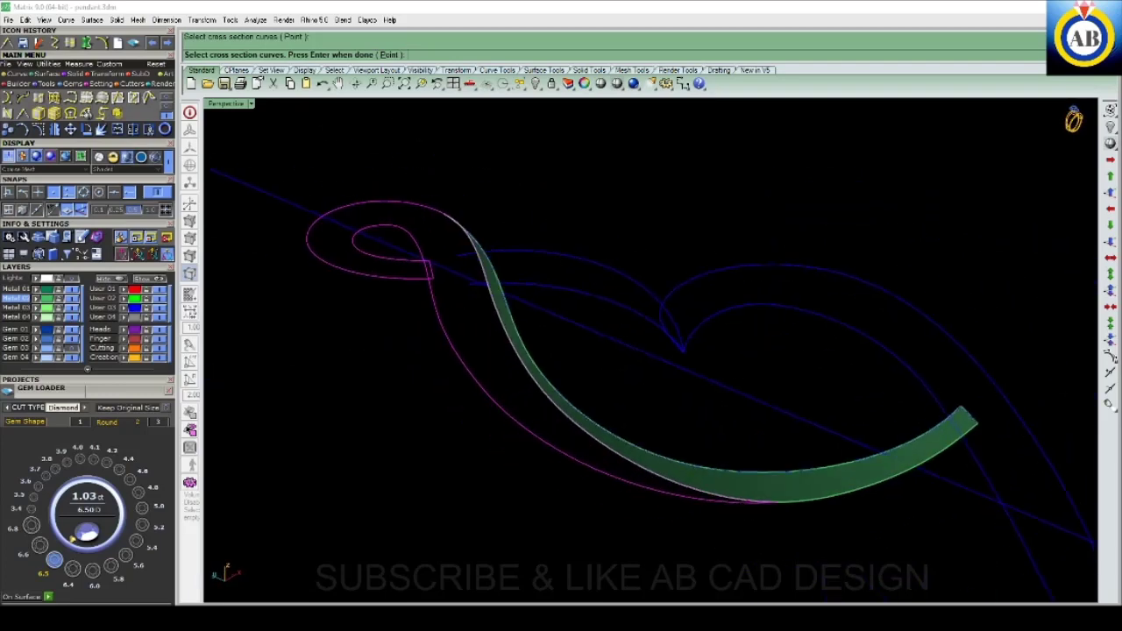
- Attempt the two-rail sweep closing to the tip point; the sweep ends without a new surface
{"action": "type", "text": "p"}
{"action": "key", "text": "Return"}
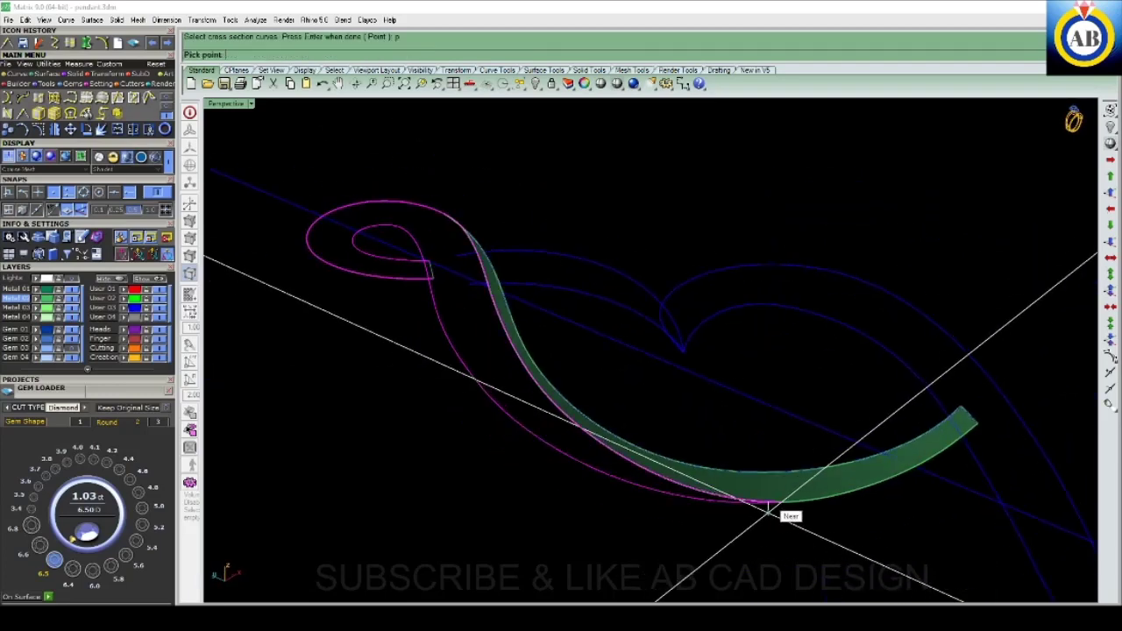
{"action": "left_click", "coordinate": [776, 507]}
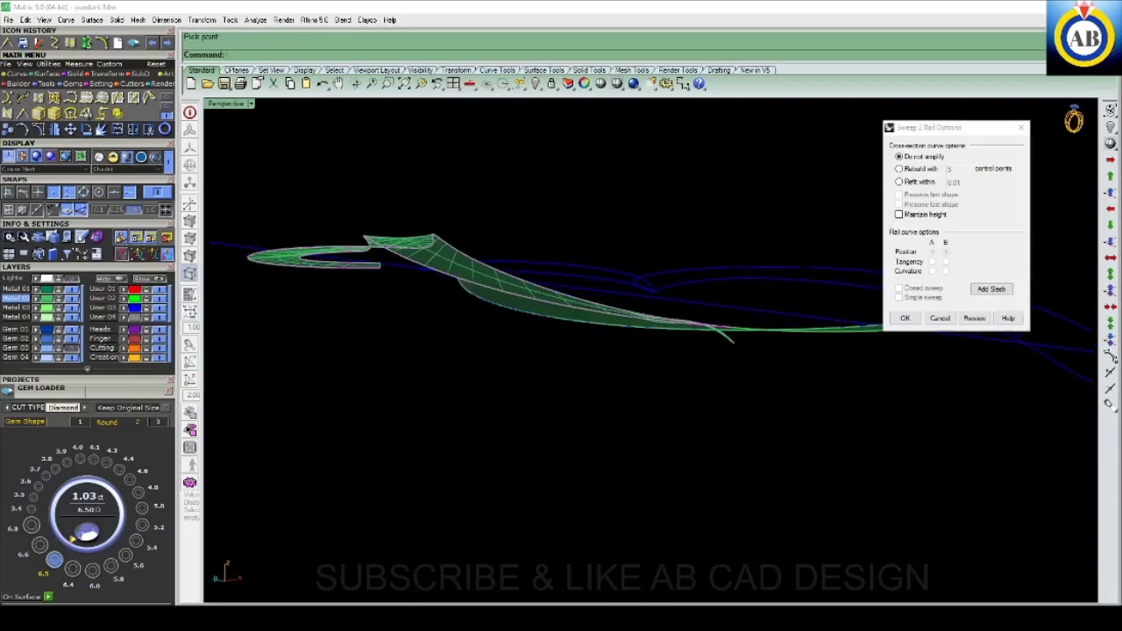
{"action": "key", "text": "Return"}
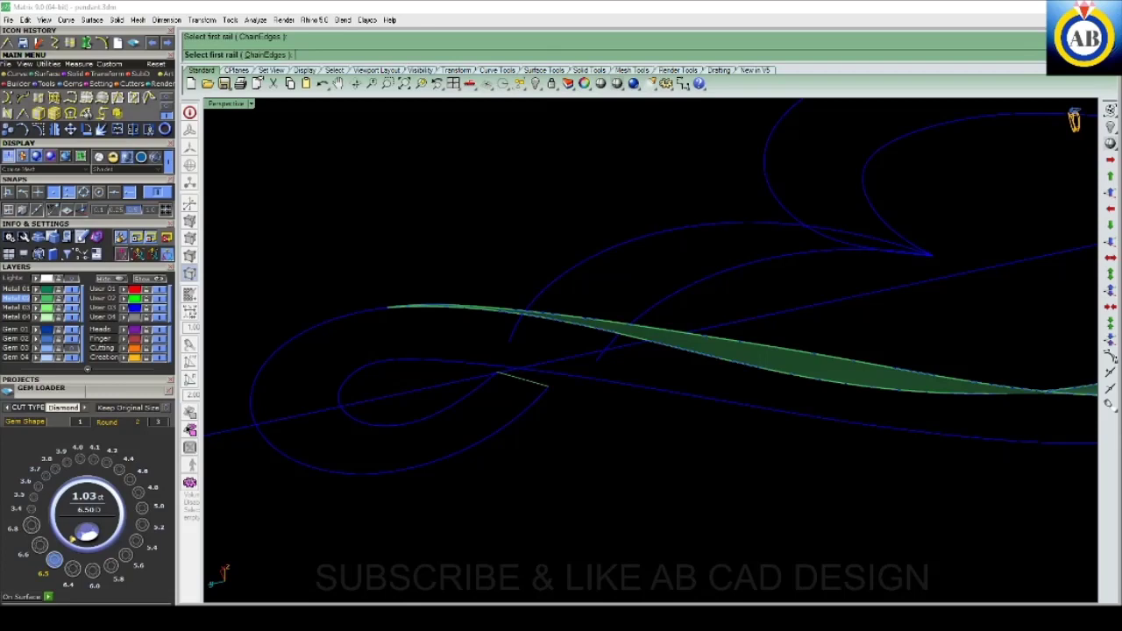
{"action": "left_click", "coordinate": [251, 401]}
{"action": "left_click", "coordinate": [877, 417]}
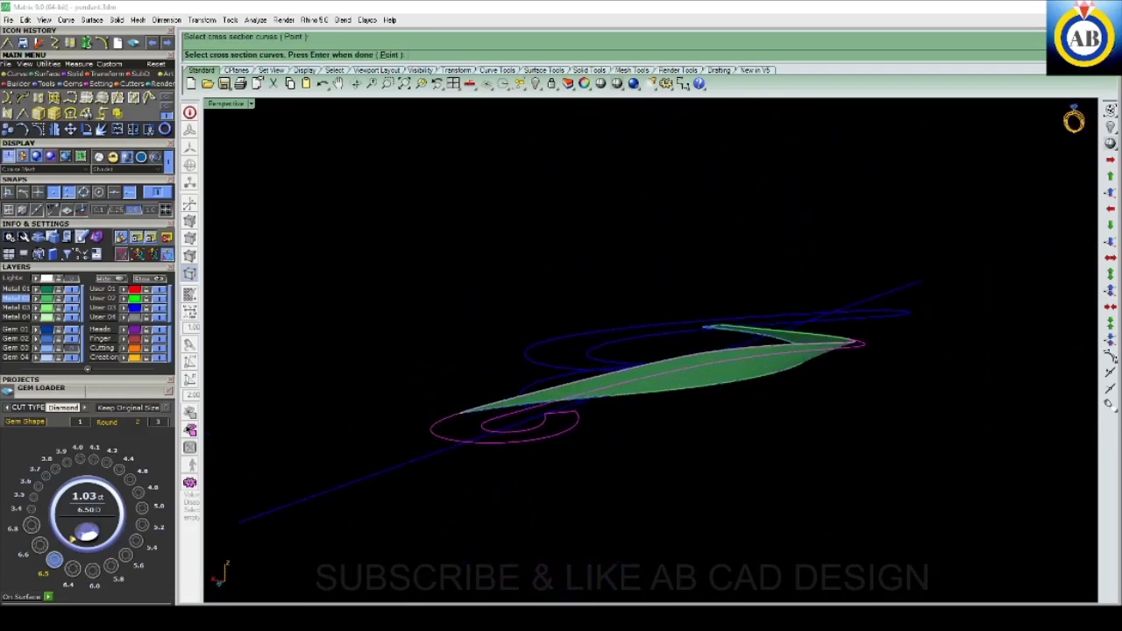
{"action": "key", "text": "Return"}
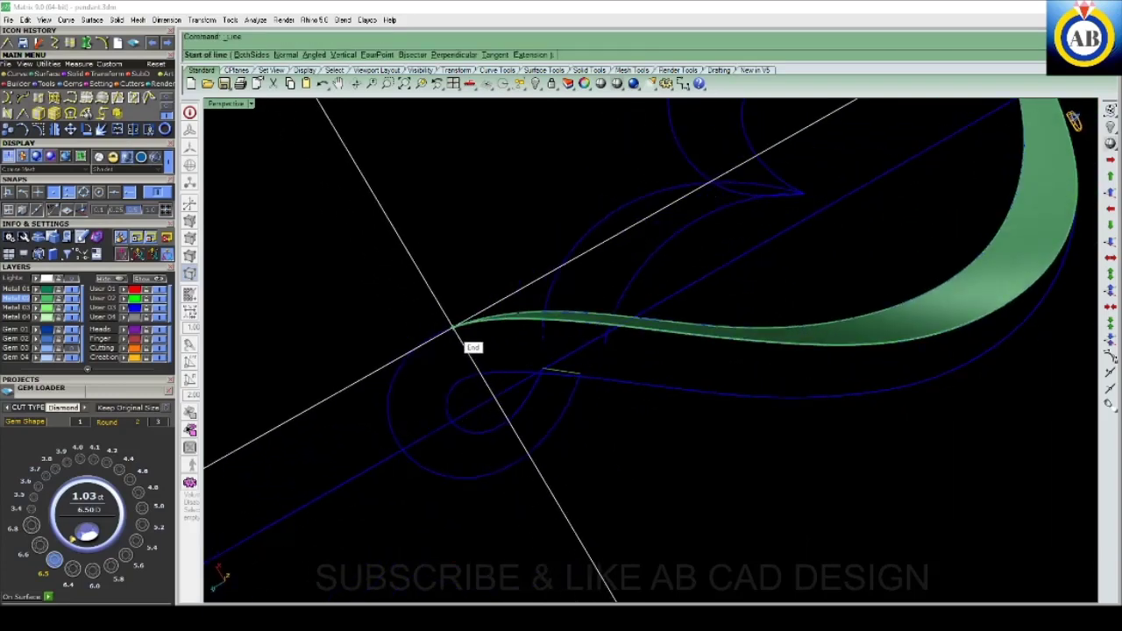
- Draw three connecting lines from the surface edge down to the loop and lower curves
{"action": "left_click", "coordinate": [452, 327]}
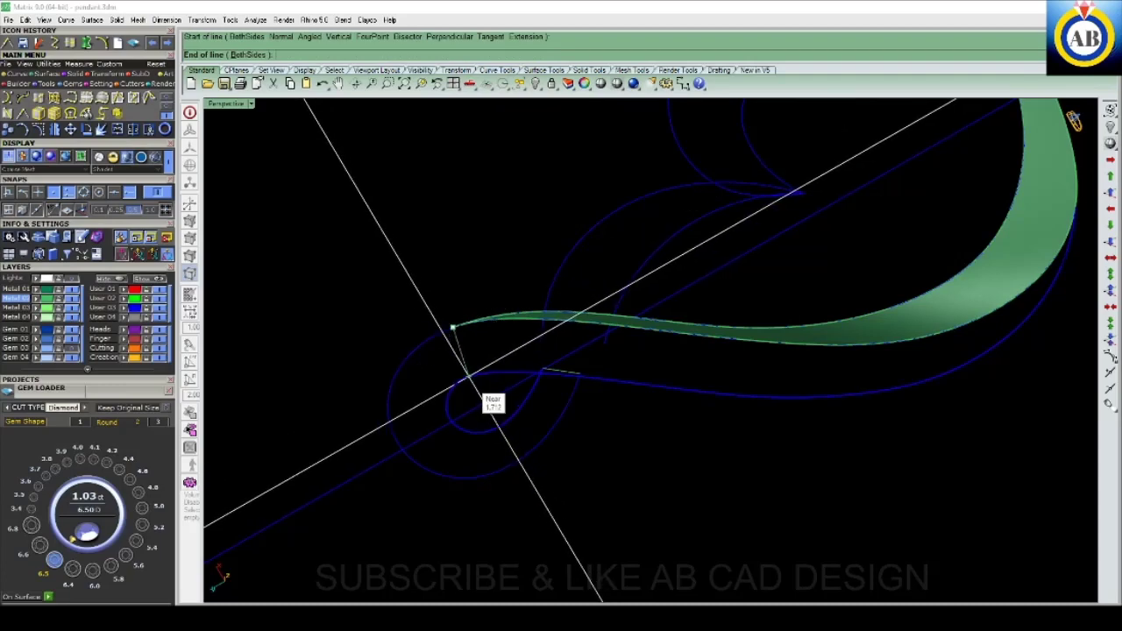
{"action": "left_click", "coordinate": [466, 376]}
{"action": "key", "text": "Return"}
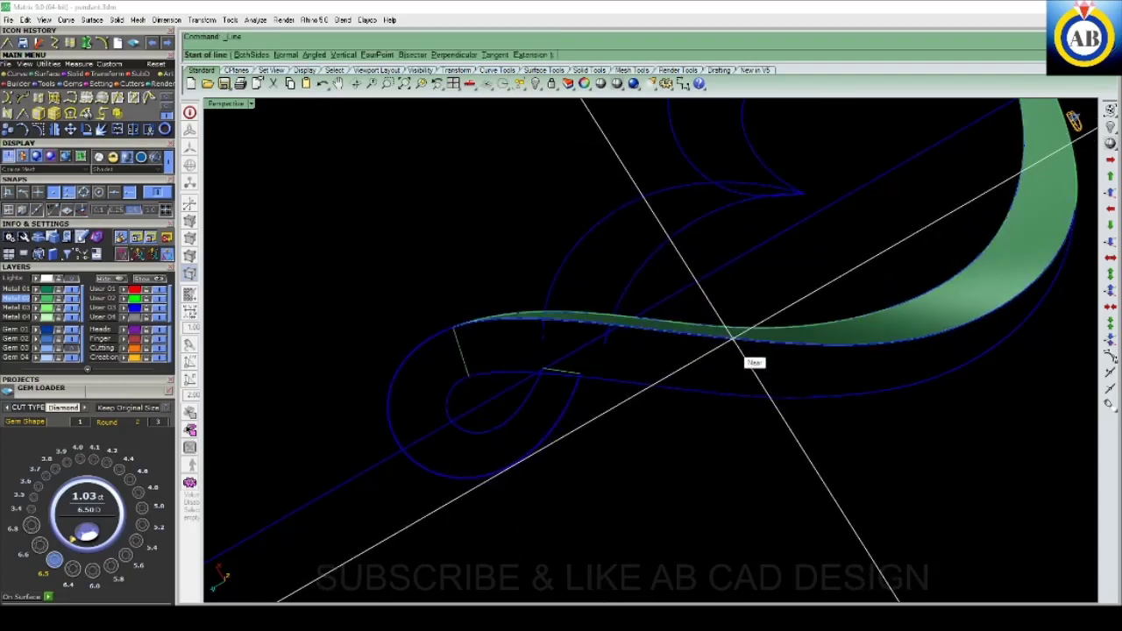
{"action": "left_click", "coordinate": [732, 339]}
{"action": "left_click", "coordinate": [723, 395]}
{"action": "right_click_drag", "start_coordinate": [723, 395], "coordinate": [596, 372]}
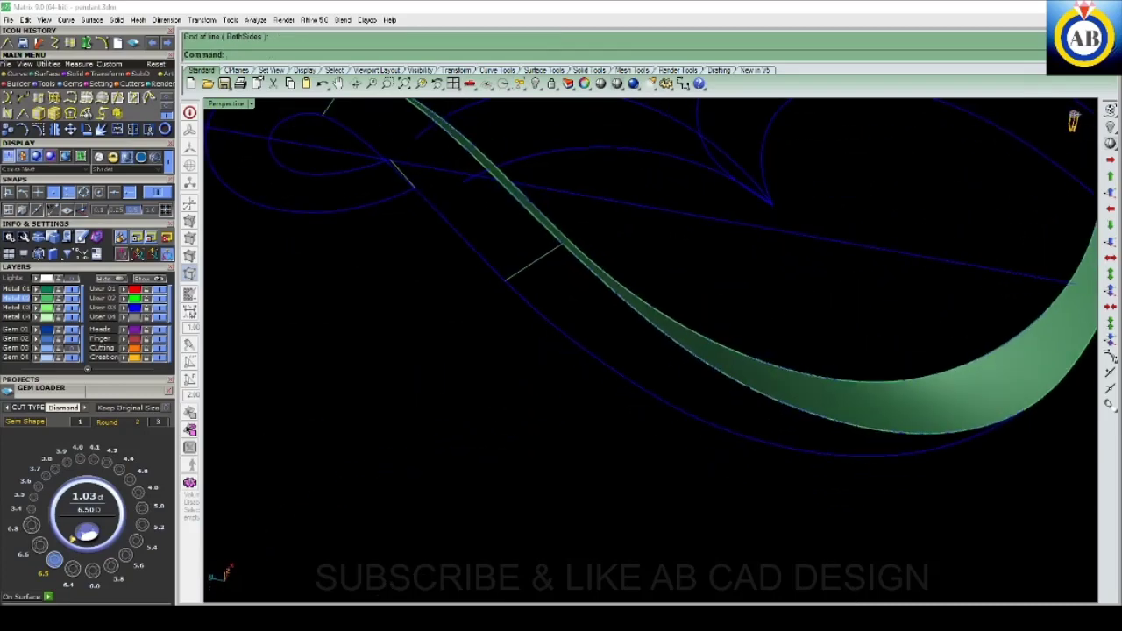
{"action": "key", "text": "Return"}
{"action": "left_click", "coordinate": [792, 408]}
{"action": "left_click", "coordinate": [780, 444]}
{"action": "right_click_drag", "start_coordinate": [648, 351], "coordinate": [552, 333]}
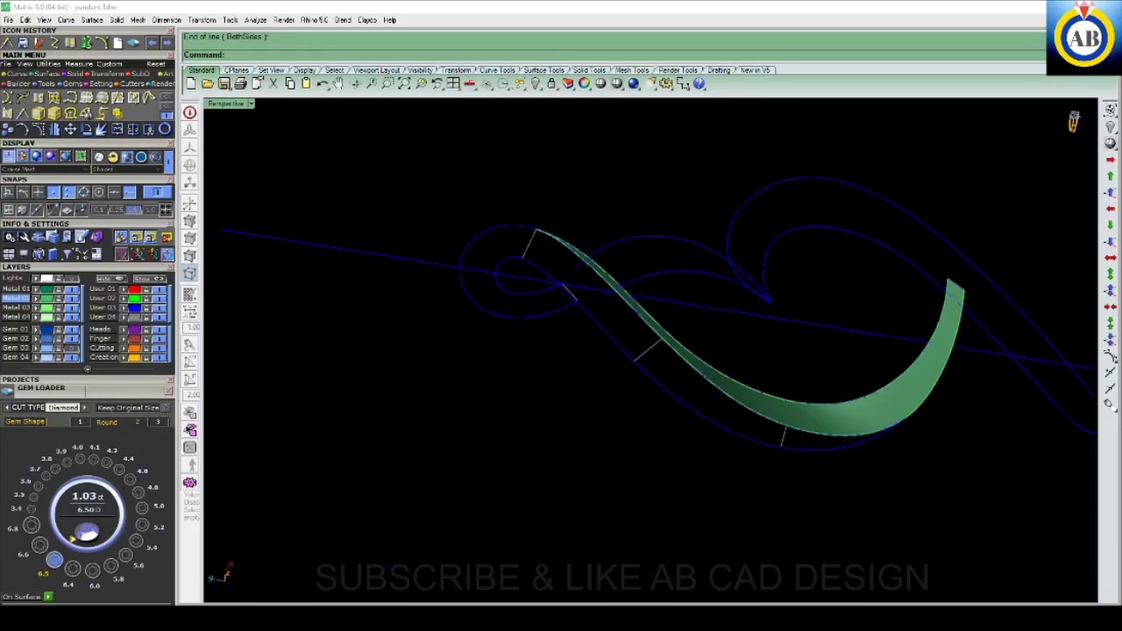
{"action": "right_click_drag", "start_coordinate": [771, 377], "coordinate": [789, 386]}
{"action": "scroll", "coordinate": [789, 385], "scroll_direction": "up", "scroll_amount": 3}
{"action": "key", "text": "Return"}
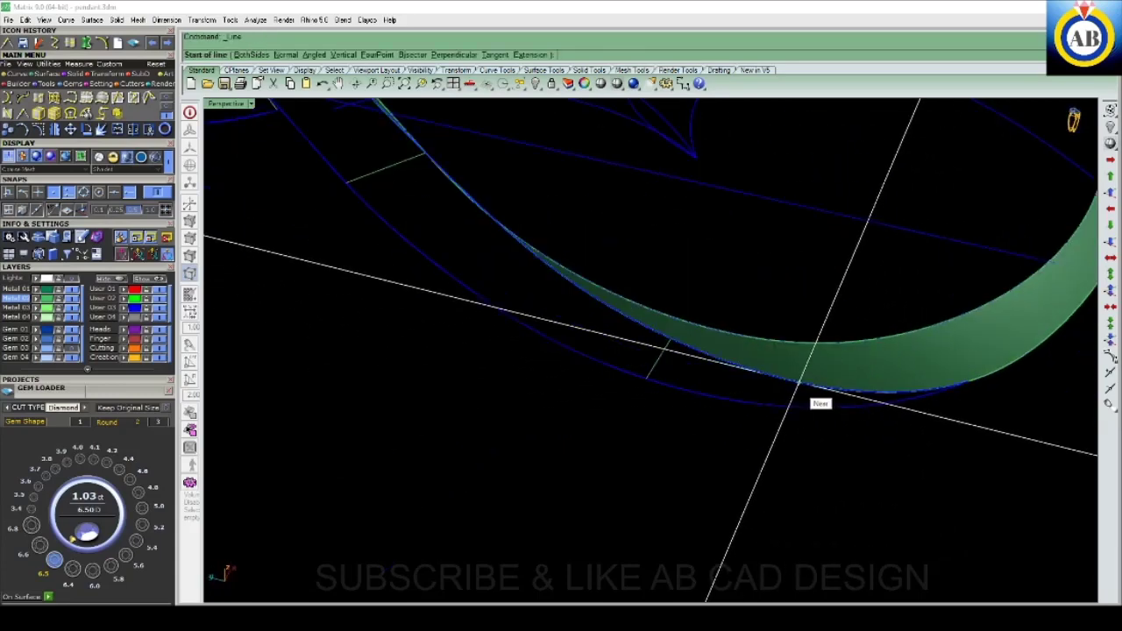
- Add one more short line from the surface edge to the loop curve, discarding false starts
{"action": "left_click", "coordinate": [799, 384]}
{"action": "key", "text": "Escape"}
{"action": "right_click_drag", "start_coordinate": [799, 383], "coordinate": [653, 337]}
{"action": "key", "text": "Return"}
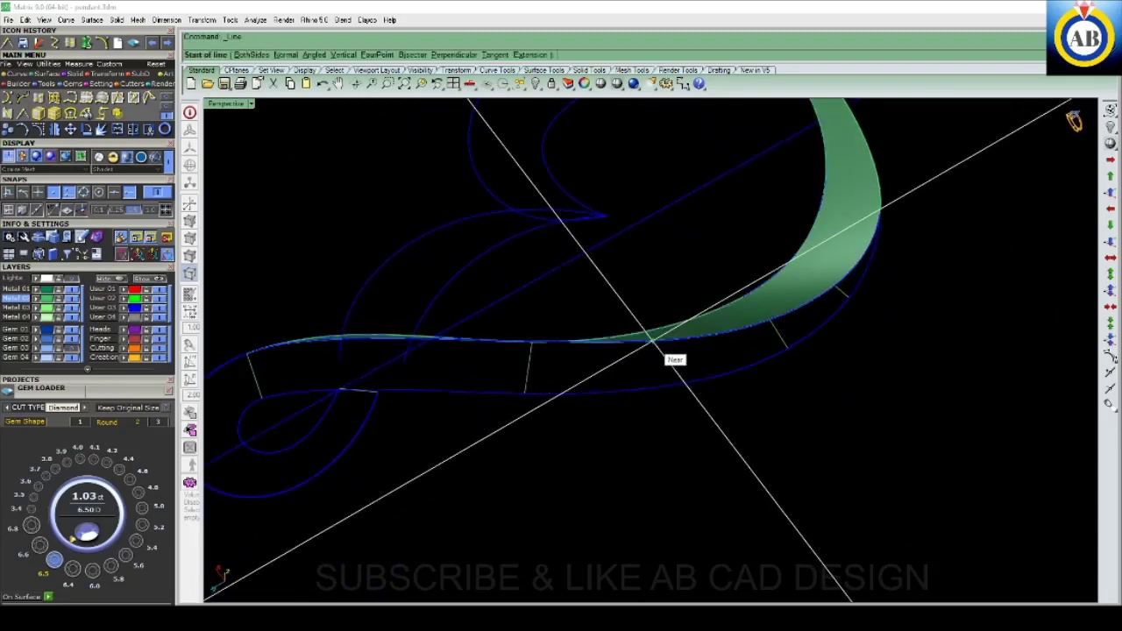
{"action": "left_click", "coordinate": [658, 351]}
{"action": "key", "text": "Escape"}
{"action": "scroll", "coordinate": [658, 351], "scroll_direction": "down", "scroll_amount": 3}
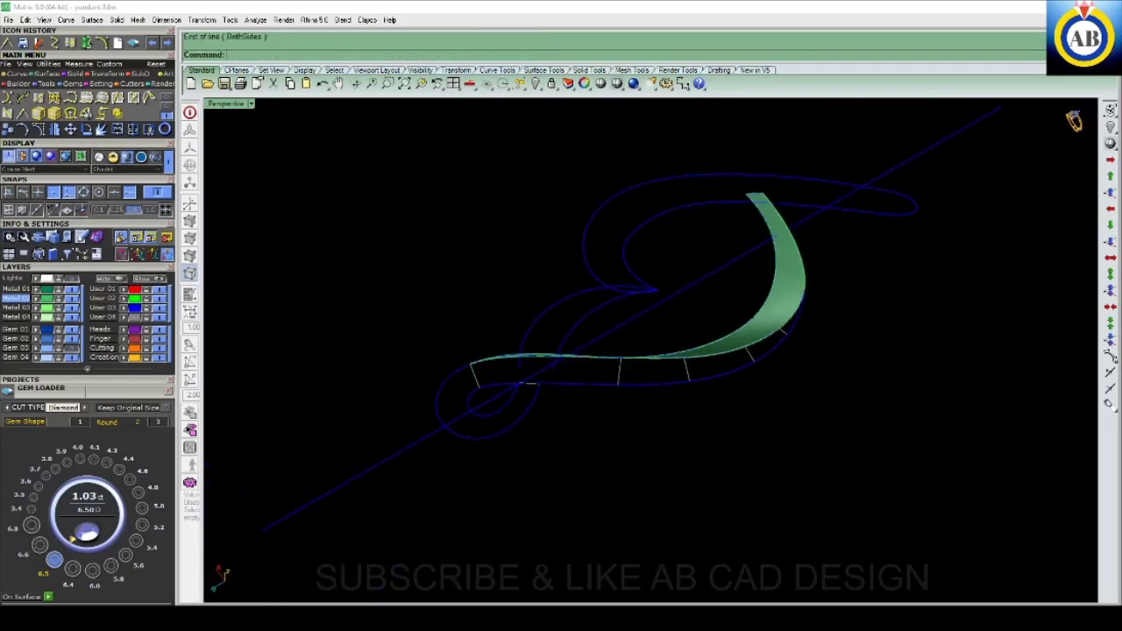
{"action": "scroll", "coordinate": [520, 372], "scroll_direction": "up", "scroll_amount": 4}
{"action": "key", "text": "Return"}
{"action": "left_click", "coordinate": [462, 465]}
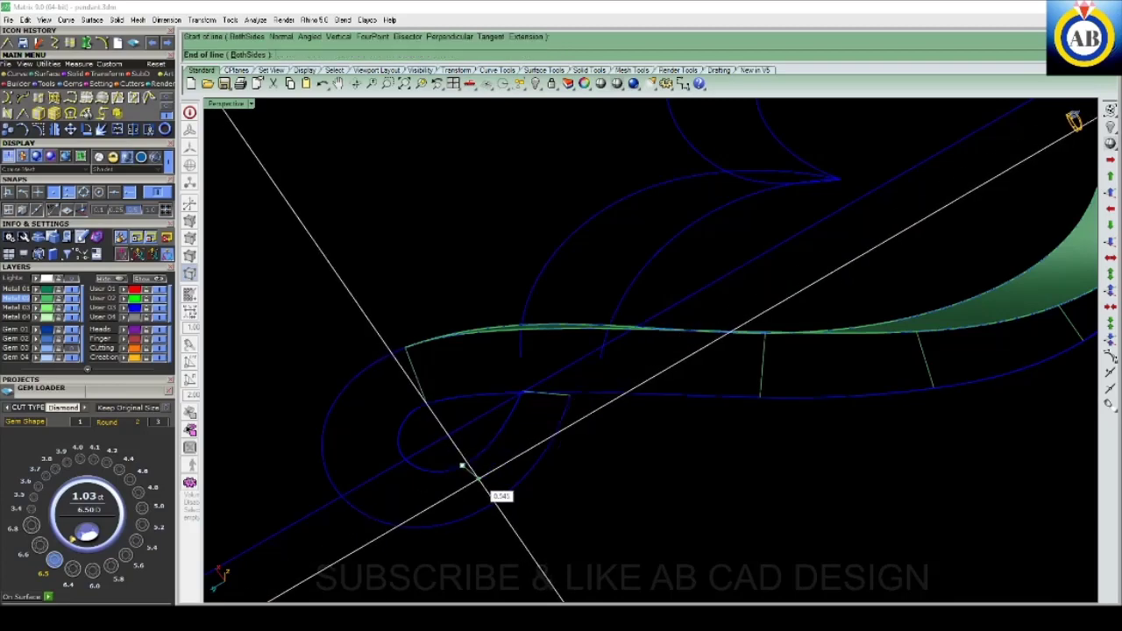
{"action": "left_click", "coordinate": [488, 504]}
{"action": "key", "text": "Return"}
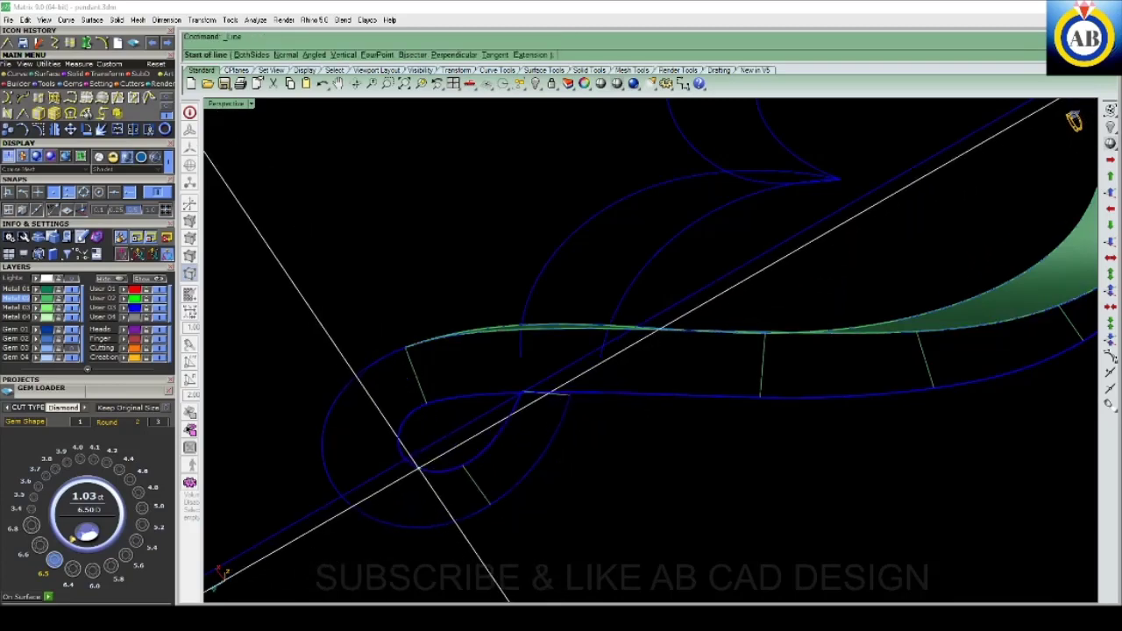
{"action": "left_click", "coordinate": [405, 459]}
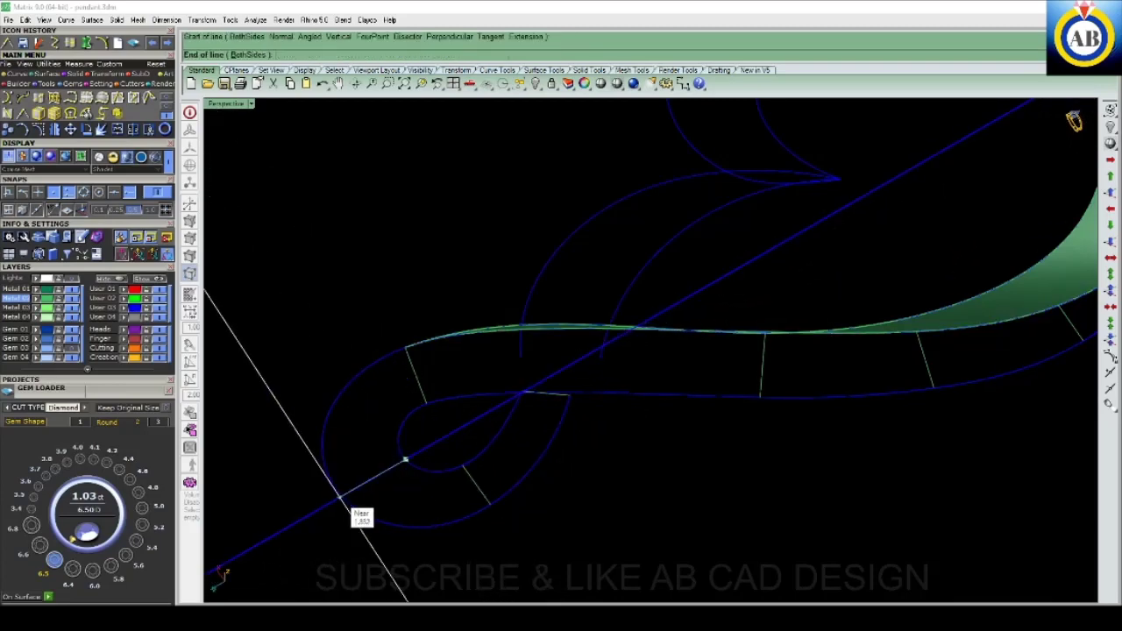
{"action": "key", "text": "Escape"}
{"action": "right_click_drag", "start_coordinate": [340, 498], "coordinate": [491, 474]}
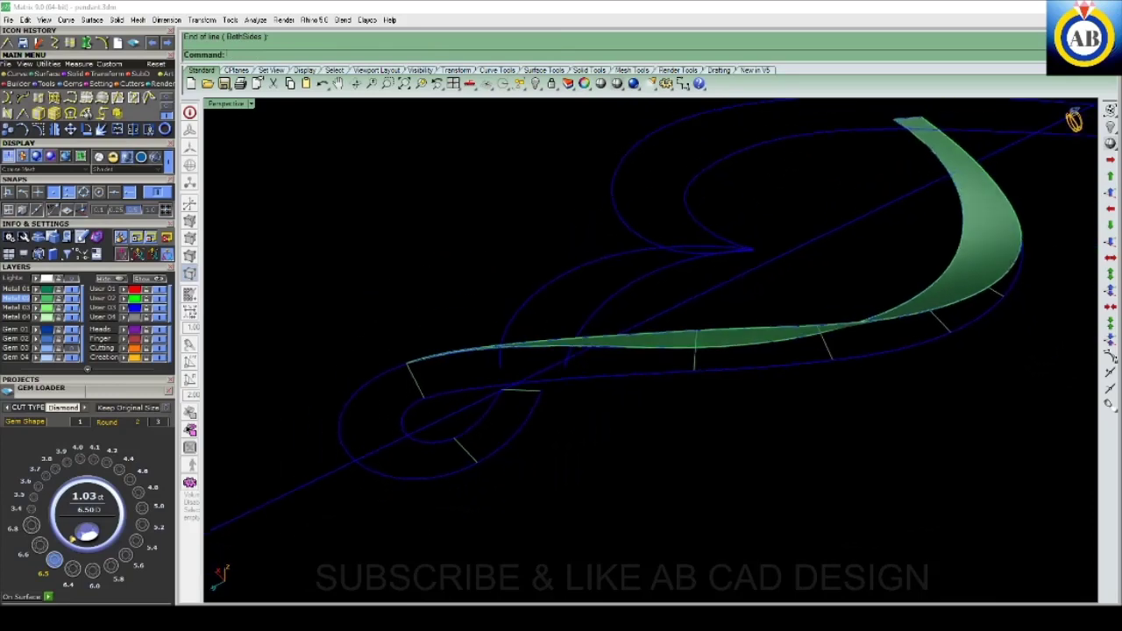
{"action": "mouse_move", "coordinate": [632, 351]}
{"action": "right_mouse_down"}
{"action": "mouse_move", "coordinate": [640, 368]}
{"action": "mouse_move", "coordinate": [693, 333]}
{"action": "right_mouse_up"}
- Hide the long straight guide line
{"action": "left_click", "coordinate": [754, 306]}
{"action": "key", "text": "ctrl+h"}
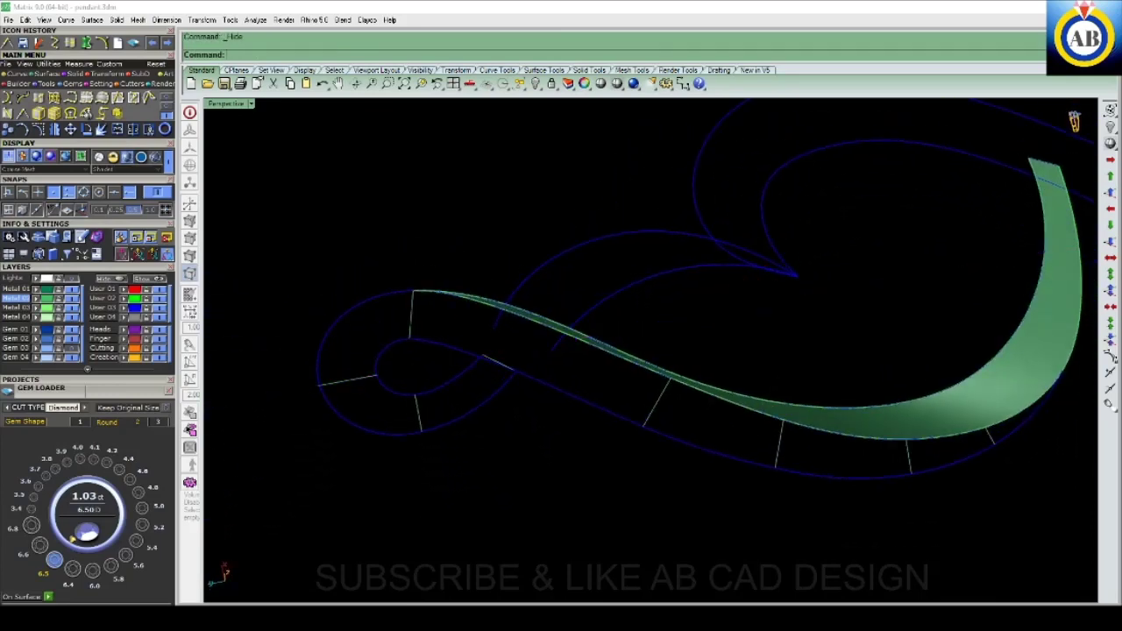
{"action": "mouse_move", "coordinate": [738, 283]}
{"action": "right_mouse_down"}
{"action": "mouse_move", "coordinate": [702, 316]}
{"action": "mouse_move", "coordinate": [727, 315]}
{"action": "right_mouse_up"}
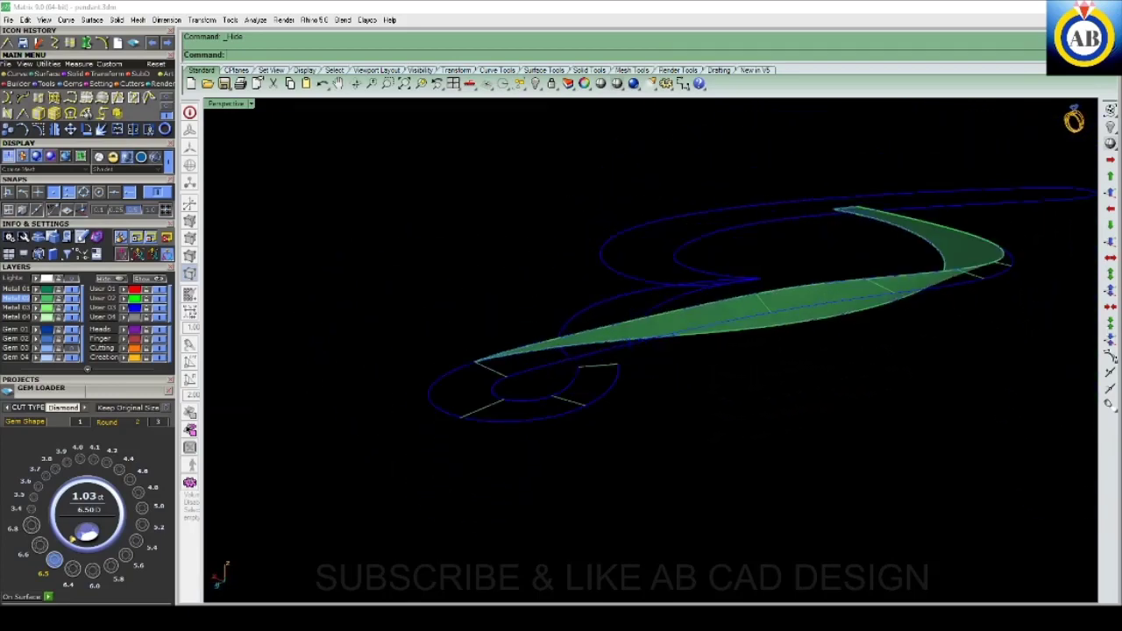
{"action": "scroll", "coordinate": [701, 350], "scroll_direction": "up", "scroll_amount": 3}
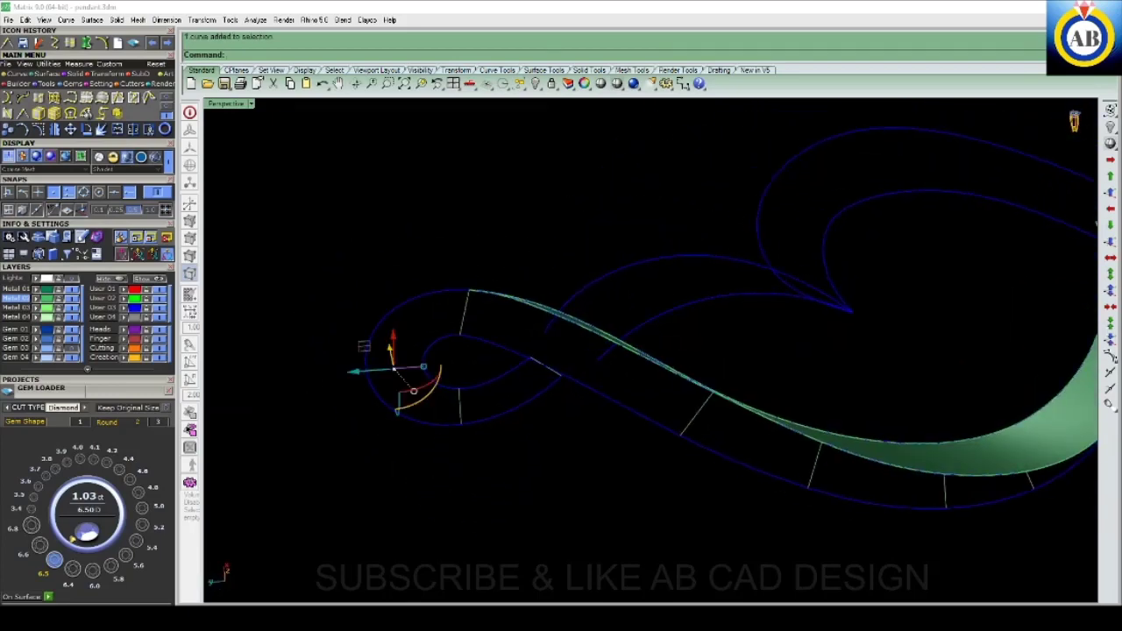
{"action": "type", "text": "SS"}
- Draw a new line starting at the inner loop
{"action": "key", "text": "Return"}
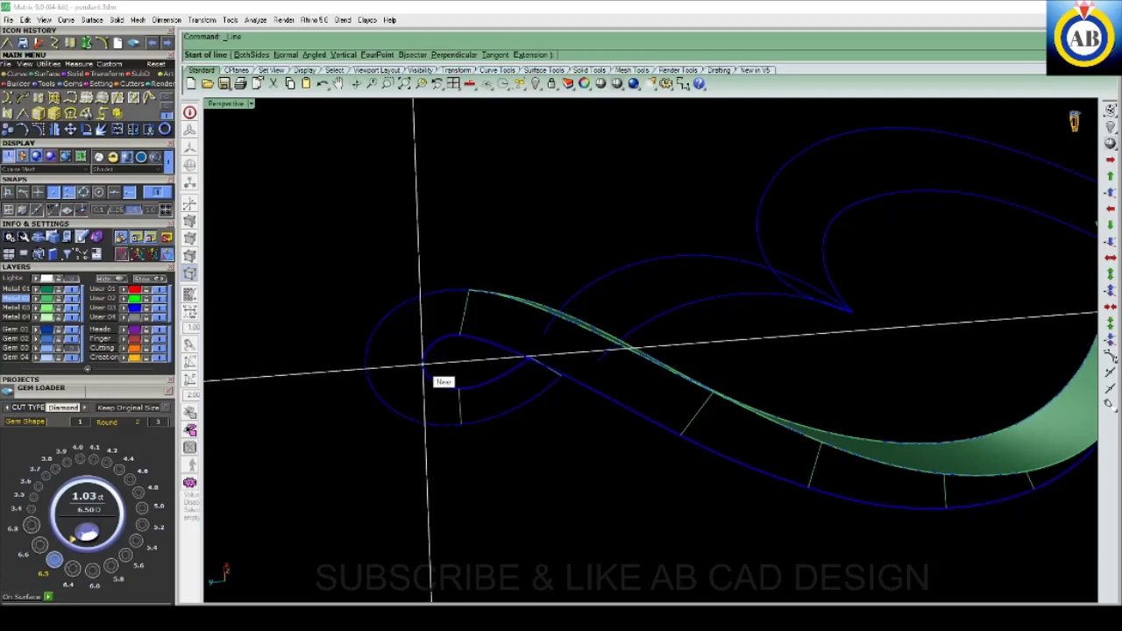
{"action": "left_click", "coordinate": [422, 363]}
{"action": "left_click", "coordinate": [367, 364]}
{"action": "scroll", "coordinate": [648, 368], "scroll_direction": "down", "scroll_amount": 2}
{"action": "scroll", "coordinate": [649, 368], "scroll_direction": "down", "scroll_amount": 2}
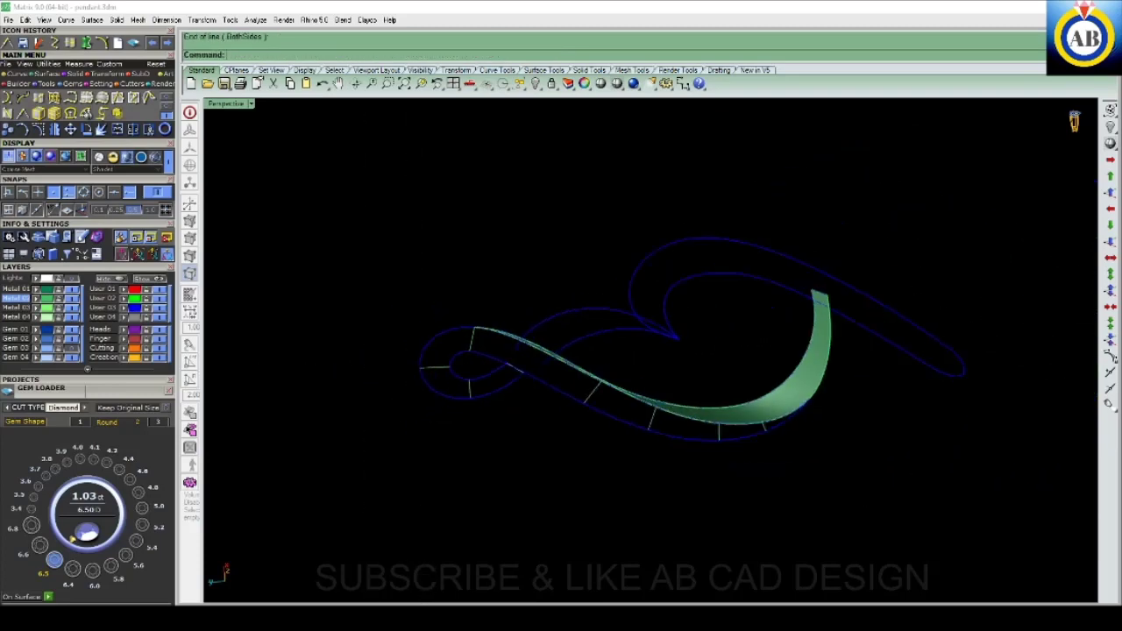
{"action": "mouse_move", "coordinate": [648, 369]}
{"action": "right_mouse_down"}
{"action": "mouse_move", "coordinate": [684, 350]}
{"action": "mouse_move", "coordinate": [666, 377]}
{"action": "right_mouse_up"}
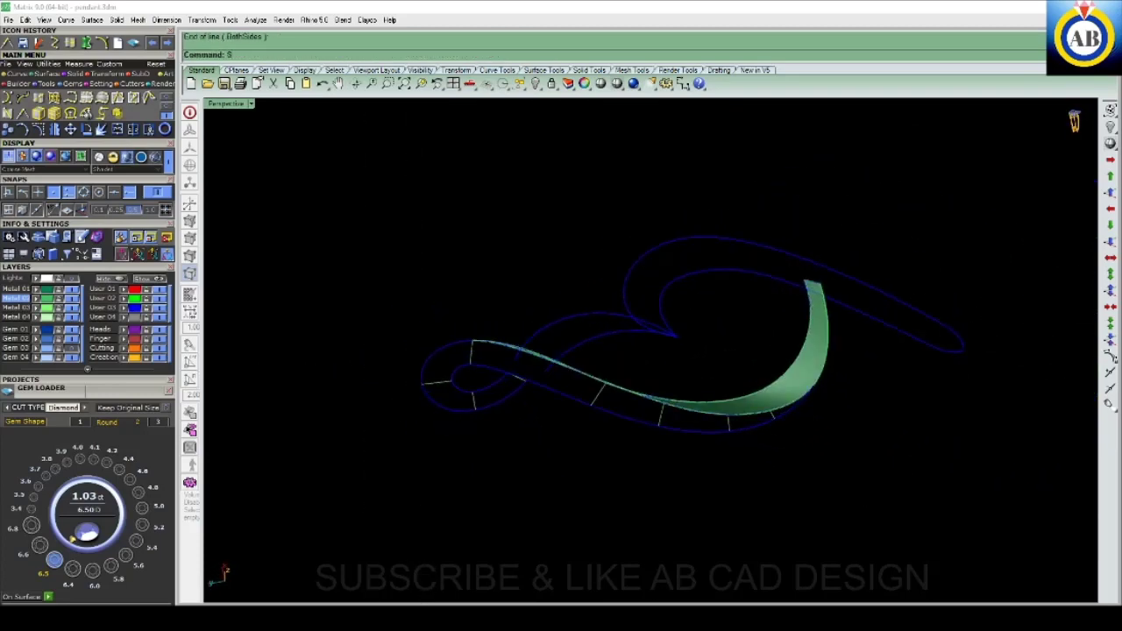
{"action": "scroll", "coordinate": [502, 409], "scroll_direction": "up", "scroll_amount": 3}
- Sweep along the lower curve and outer loop rails, snapping the last cross section to the rail end
{"action": "left_click", "coordinate": [815, 439]}
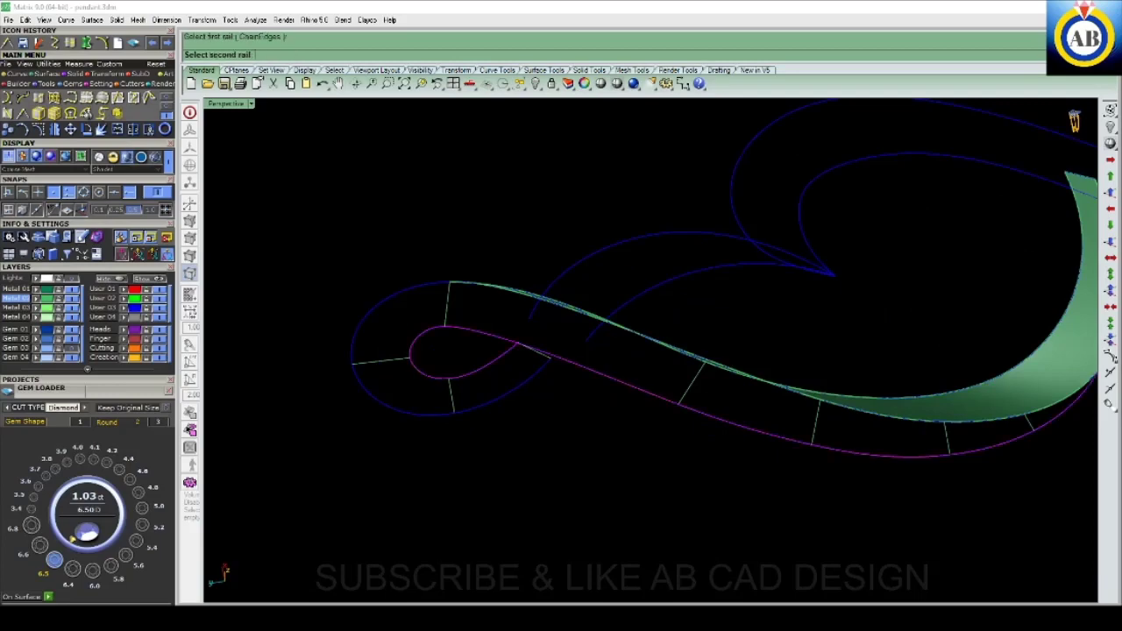
{"action": "left_click", "coordinate": [353, 355]}
{"action": "scroll", "coordinate": [561, 350], "scroll_direction": "up", "scroll_amount": 3}
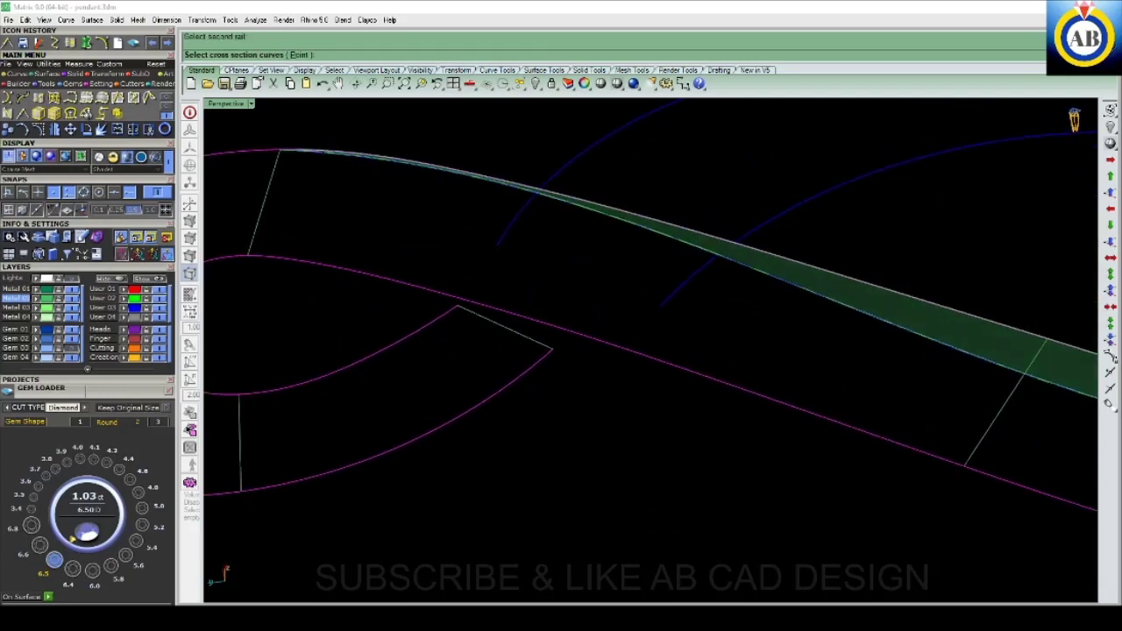
{"action": "right_click_drag", "start_coordinate": [1074, 120], "coordinate": [1073, 121]}
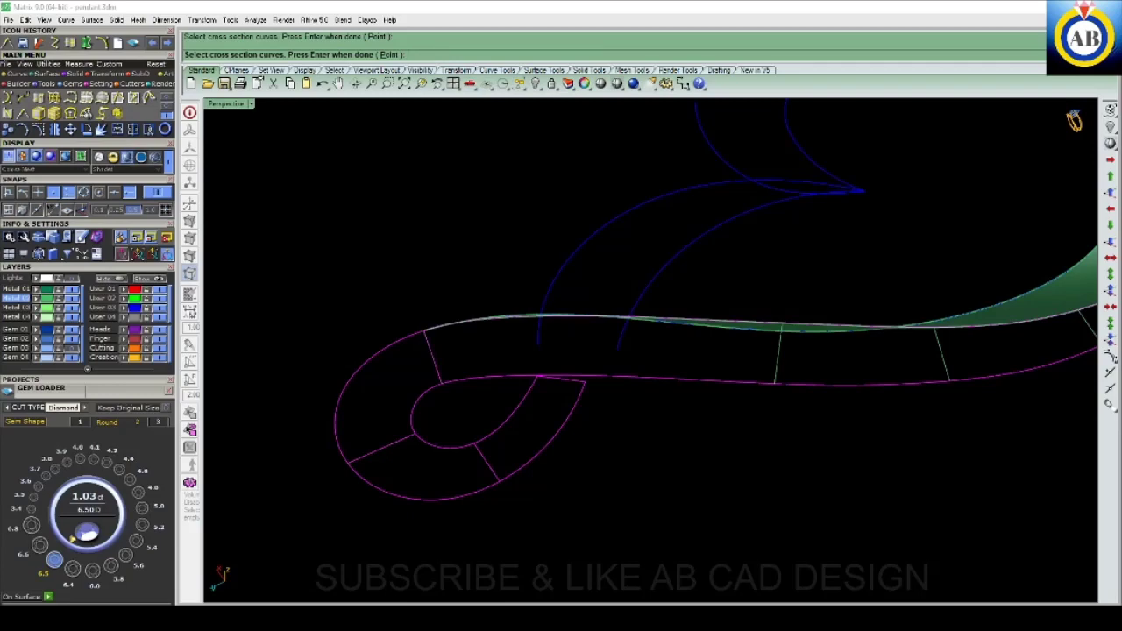
{"action": "right_click_drag", "start_coordinate": [1073, 120], "coordinate": [1074, 121]}
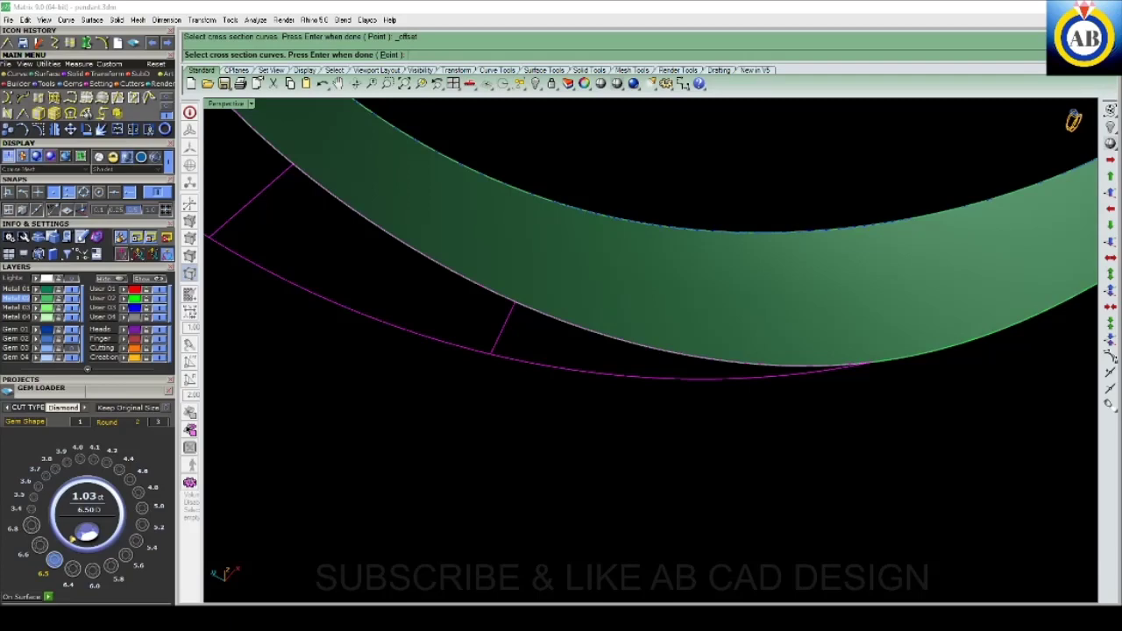
{"action": "left_click", "coordinate": [873, 362]}
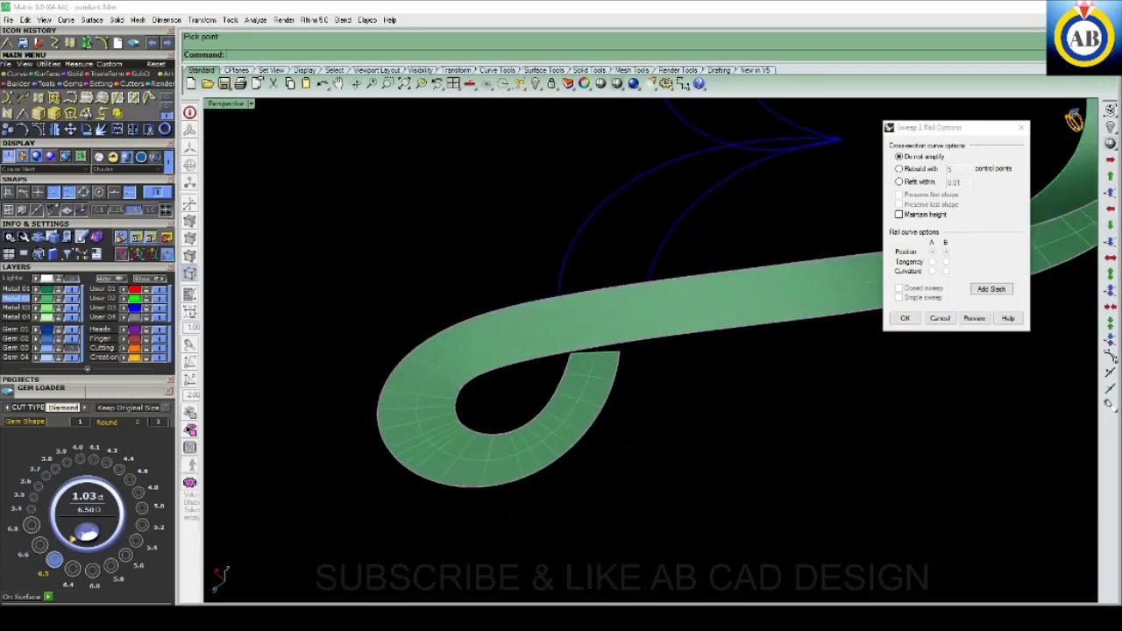
{"action": "key", "text": "Return"}
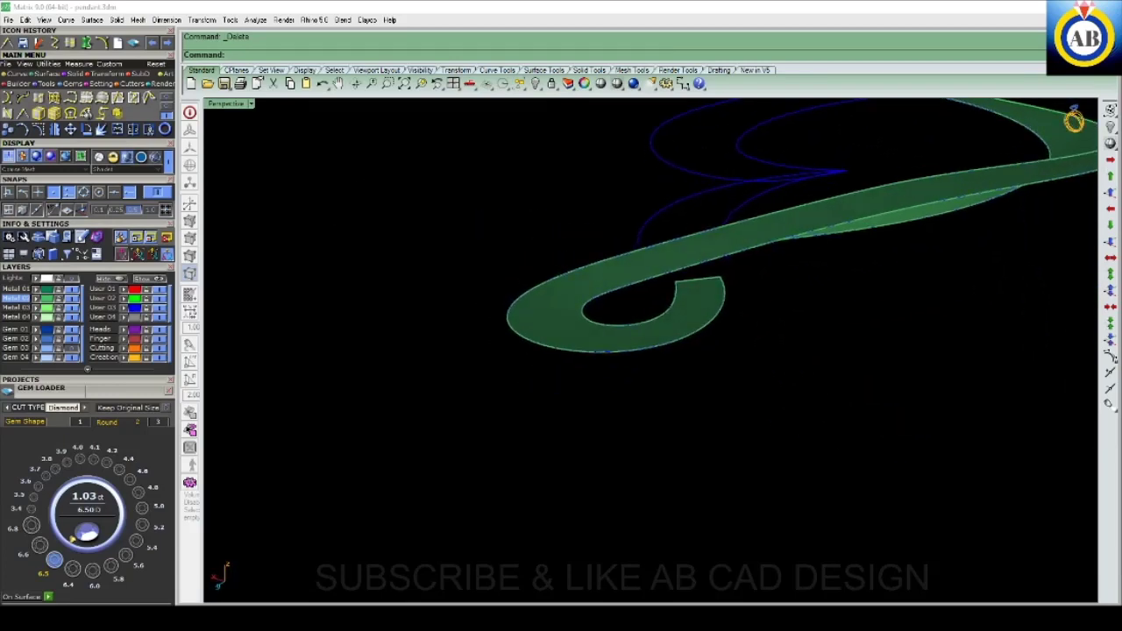
- Select the rail curve under the ribbon loop
{"action": "left_click", "coordinate": [649, 303]}
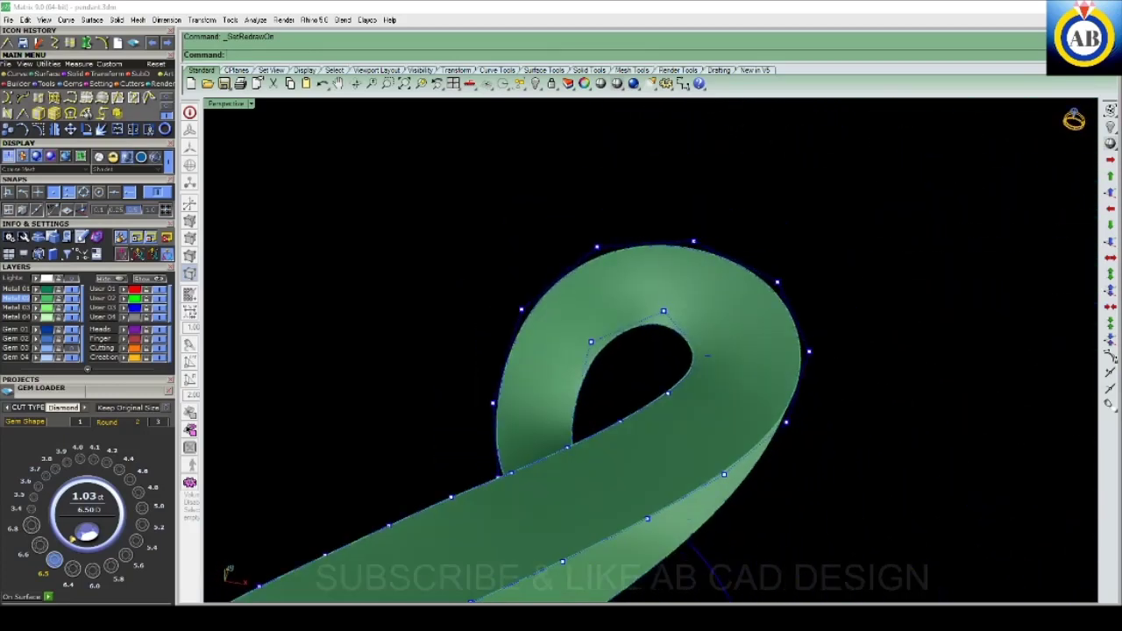
- Nudge an inner-rail control point slightly down and check the loop from oblique and side views
{"action": "scroll", "coordinate": [643, 346], "scroll_direction": "up", "scroll_amount": 3}
{"action": "left_click_drag", "start_coordinate": [666, 295], "coordinate": [666, 303]}
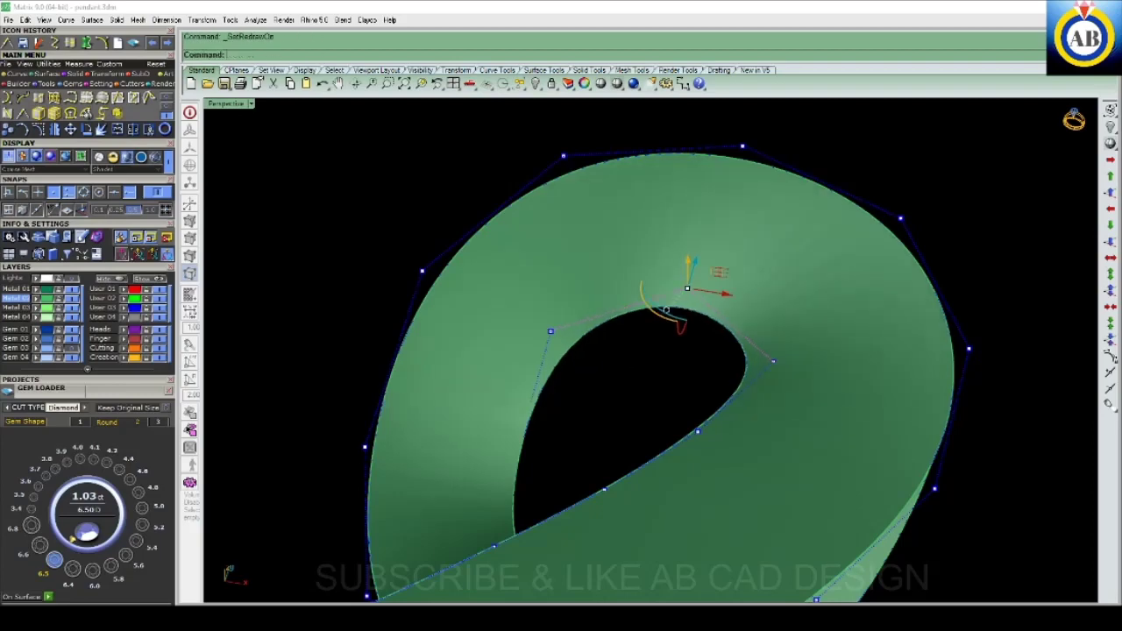
{"action": "mouse_move", "coordinate": [666, 310]}
{"action": "right_mouse_down"}
{"action": "mouse_move", "coordinate": [634, 310]}
{"action": "mouse_move", "coordinate": [596, 351]}
{"action": "right_mouse_up"}
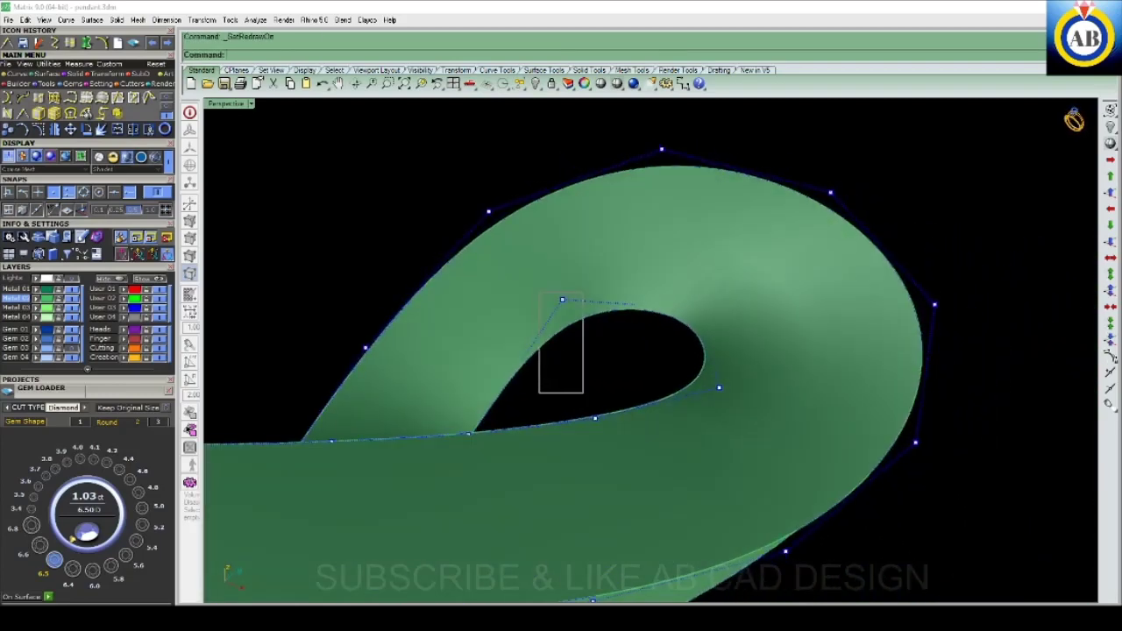
{"action": "mouse_move", "coordinate": [539, 313]}
{"action": "right_mouse_down"}
{"action": "mouse_move", "coordinate": [615, 368]}
{"action": "mouse_move", "coordinate": [741, 392]}
{"action": "mouse_move", "coordinate": [679, 370]}
{"action": "mouse_move", "coordinate": [656, 376]}
{"action": "mouse_move", "coordinate": [675, 351]}
{"action": "mouse_move", "coordinate": [701, 375]}
{"action": "mouse_move", "coordinate": [667, 386]}
{"action": "mouse_move", "coordinate": [632, 377]}
{"action": "mouse_move", "coordinate": [702, 377]}
{"action": "mouse_move", "coordinate": [693, 372]}
{"action": "mouse_move", "coordinate": [745, 316]}
{"action": "mouse_move", "coordinate": [727, 364]}
{"action": "right_mouse_up"}
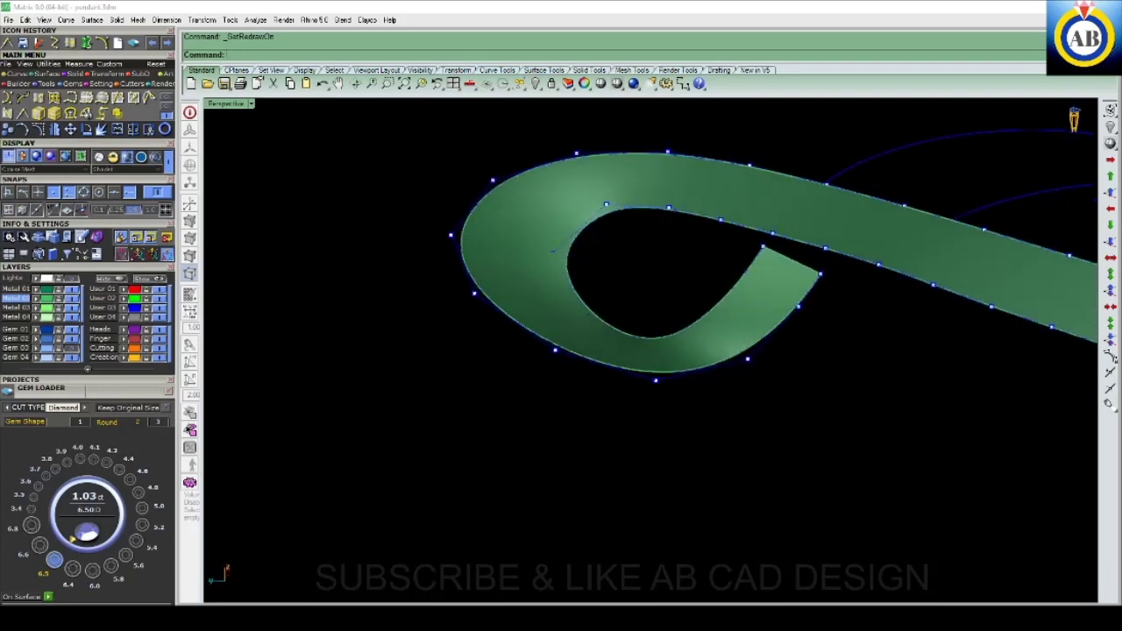
- Shift an outer-rail control point to round the curl, then inspect the loop from several angles
{"action": "right_click_drag", "start_coordinate": [673, 404], "coordinate": [628, 396]}
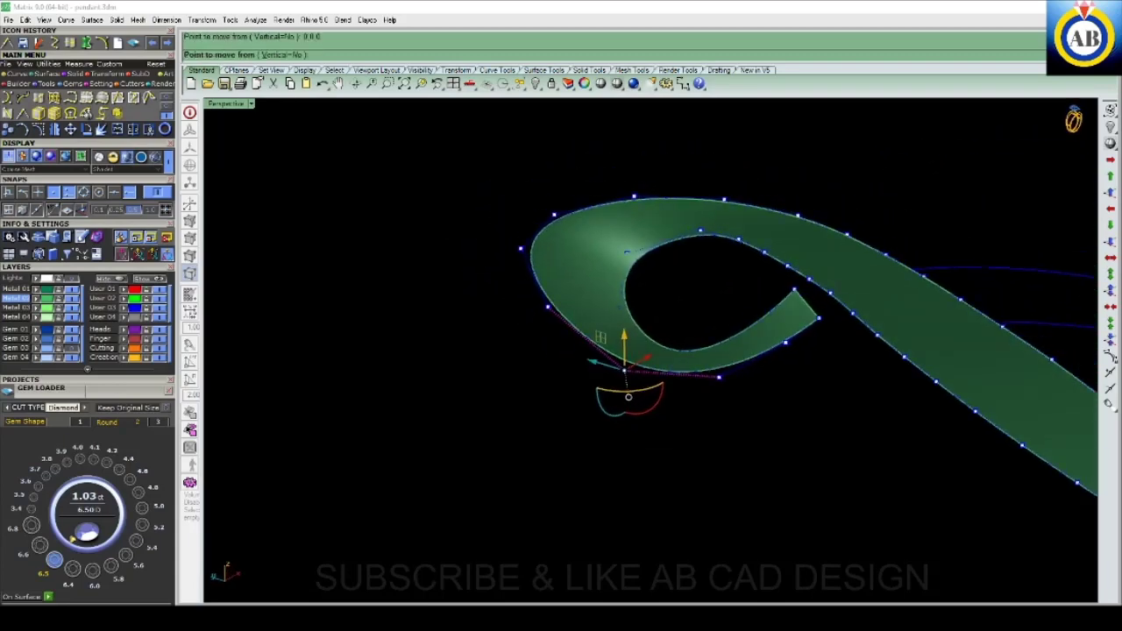
{"action": "mouse_move", "coordinate": [601, 353]}
{"action": "right_mouse_down"}
{"action": "mouse_move", "coordinate": [495, 250]}
{"action": "mouse_move", "coordinate": [553, 244]}
{"action": "mouse_move", "coordinate": [657, 282]}
{"action": "mouse_move", "coordinate": [683, 237]}
{"action": "right_mouse_up"}
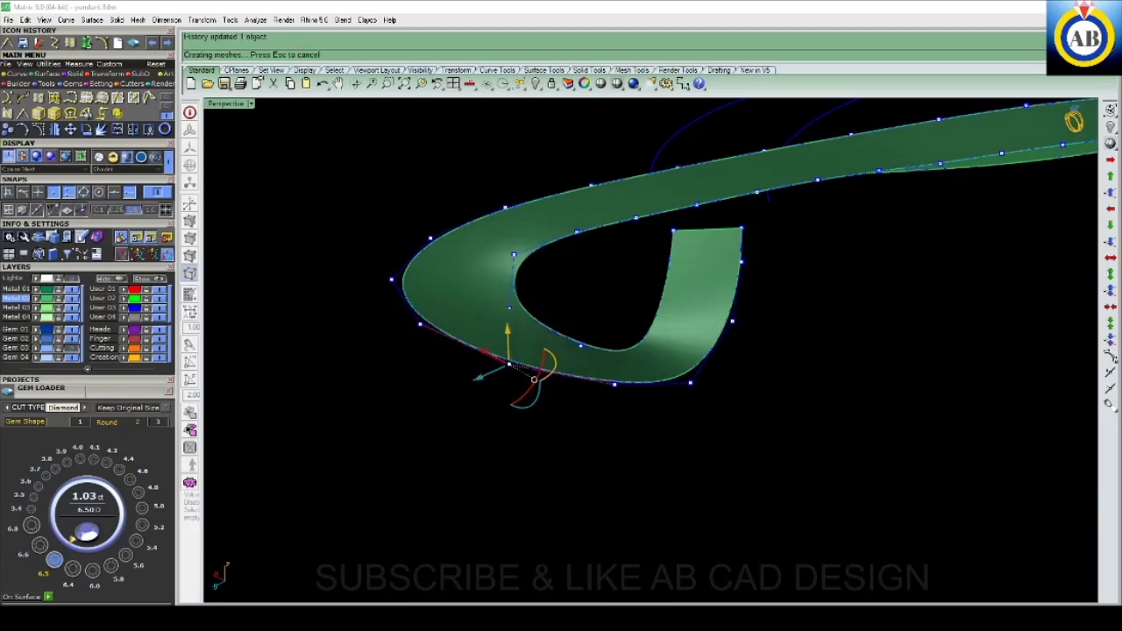
{"action": "right_click_drag", "start_coordinate": [684, 236], "coordinate": [535, 386]}
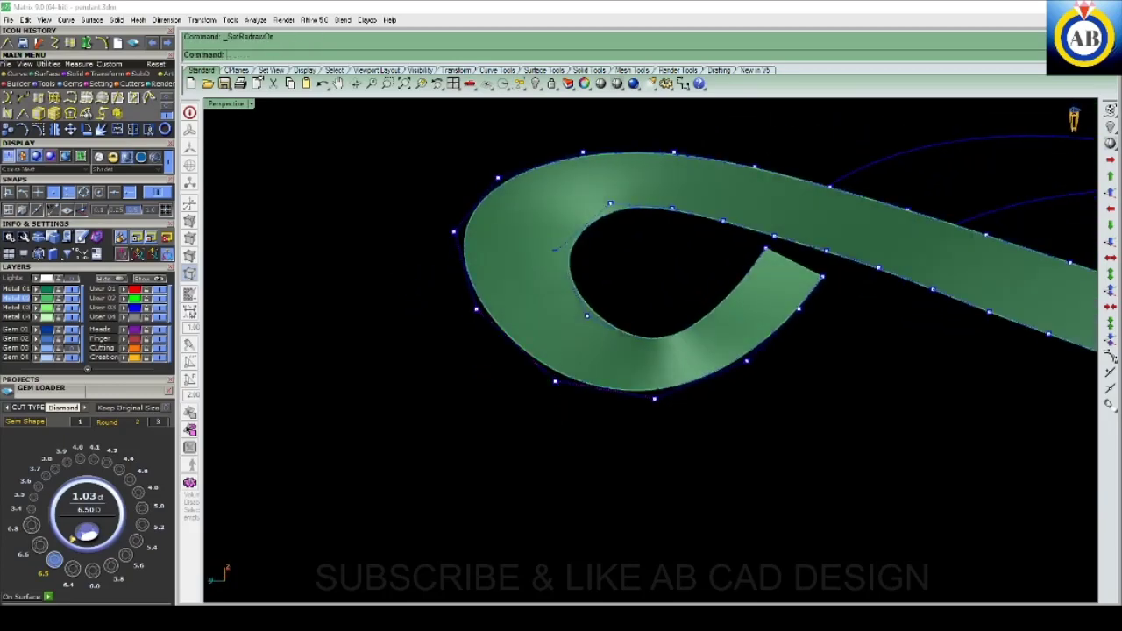
{"action": "mouse_move", "coordinate": [554, 249]}
{"action": "right_mouse_down"}
{"action": "mouse_move", "coordinate": [579, 290]}
{"action": "mouse_move", "coordinate": [628, 328]}
{"action": "right_mouse_up"}
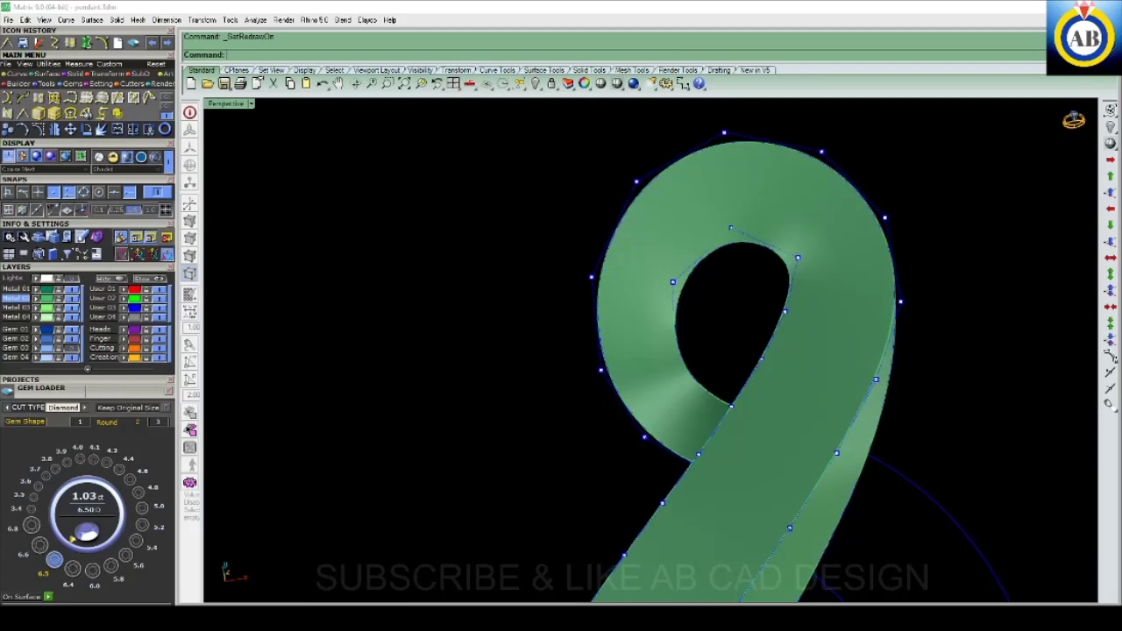
{"action": "mouse_move", "coordinate": [627, 328]}
{"action": "right_mouse_down"}
{"action": "mouse_move", "coordinate": [671, 350]}
{"action": "mouse_move", "coordinate": [665, 331]}
{"action": "right_mouse_up"}
{"action": "scroll", "coordinate": [649, 338], "scroll_direction": "up", "scroll_amount": 3}
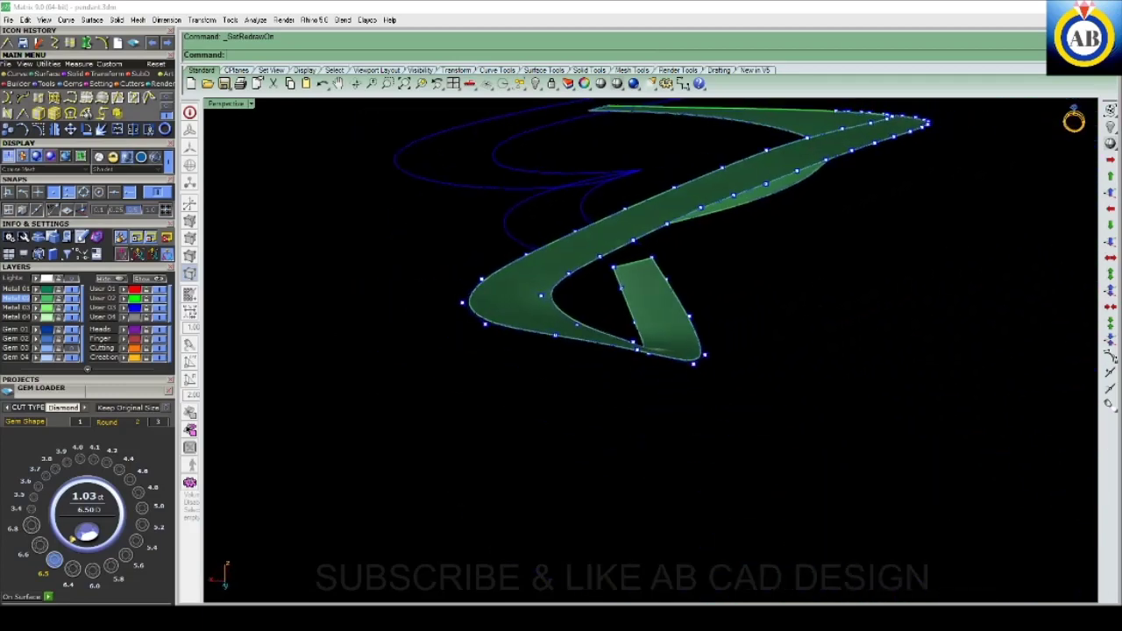
- Maximize the Top view, zoom in on the loop, and switch to wireframe display
{"action": "key", "text": "ctrl+F1"}
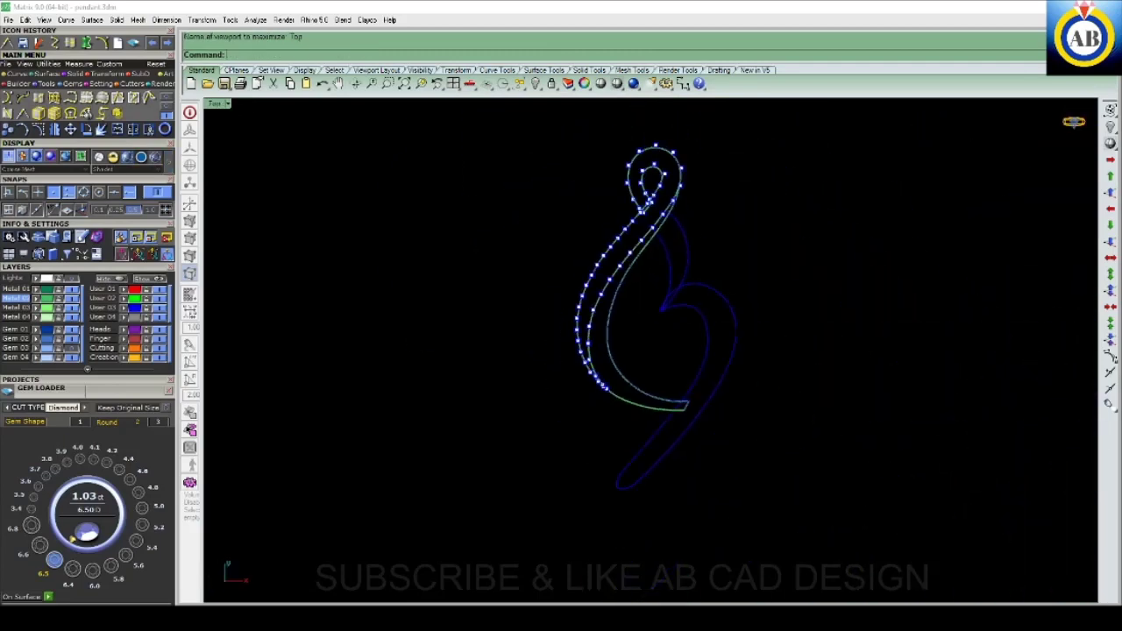
{"action": "scroll", "coordinate": [640, 351], "scroll_direction": "down", "scroll_amount": 2}
{"action": "scroll", "coordinate": [637, 283], "scroll_direction": "up", "scroll_amount": 3}
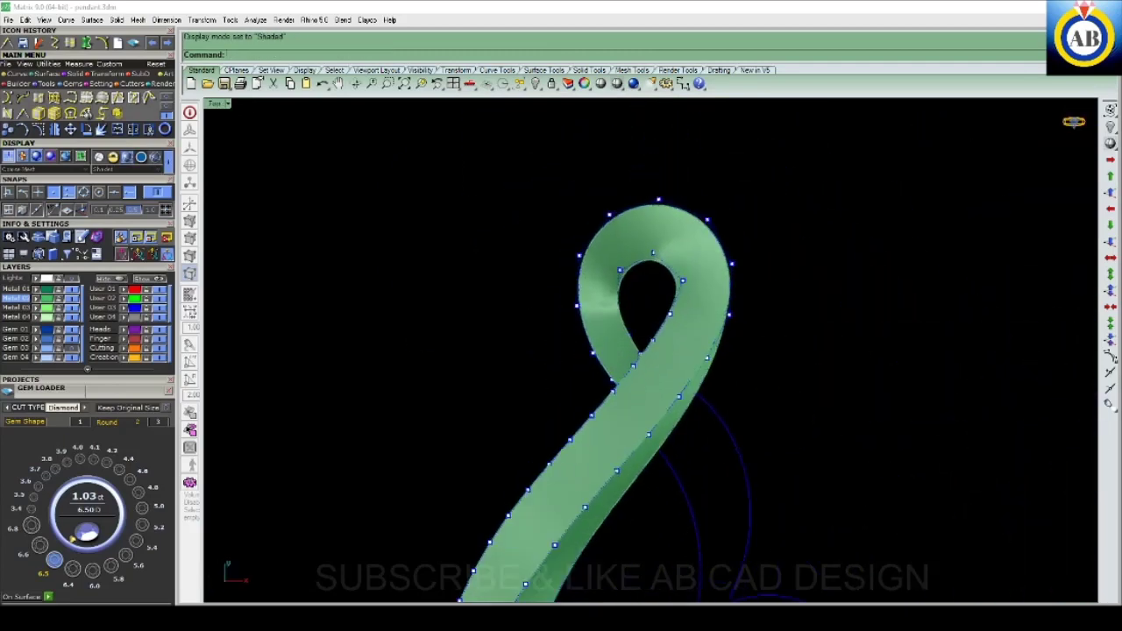
{"action": "scroll", "coordinate": [637, 283], "scroll_direction": "up", "scroll_amount": 1}
{"action": "scroll", "coordinate": [636, 283], "scroll_direction": "up", "scroll_amount": 2}
{"action": "scroll", "coordinate": [622, 321], "scroll_direction": "up", "scroll_amount": 1}
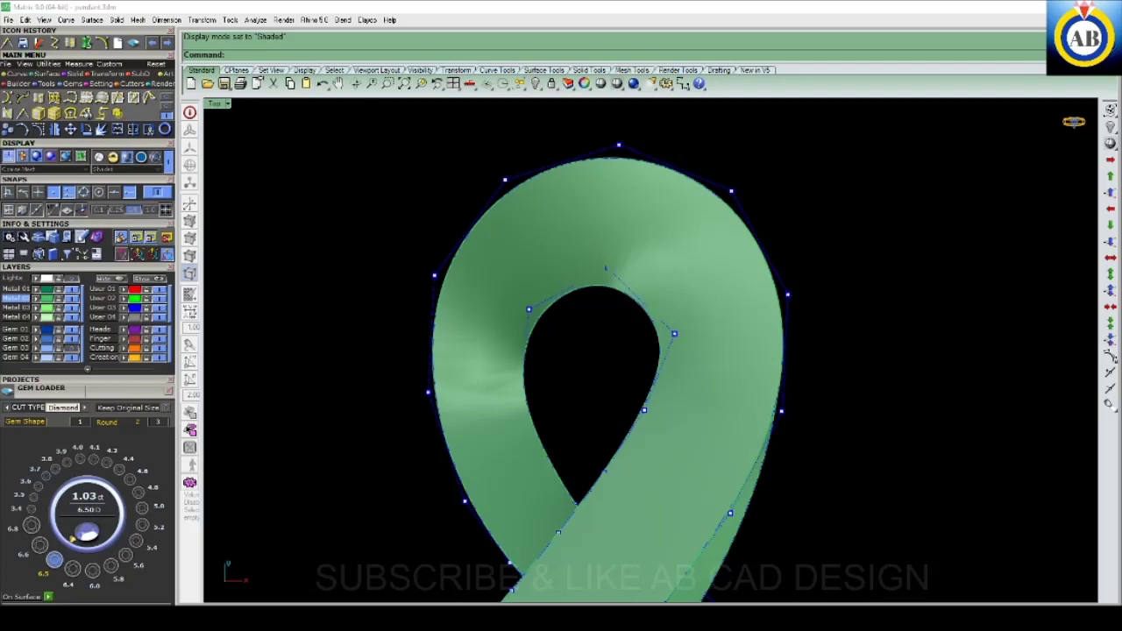
{"action": "scroll", "coordinate": [605, 287], "scroll_direction": "down", "scroll_amount": 1}
{"action": "scroll", "coordinate": [605, 287], "scroll_direction": "down", "scroll_amount": 1}
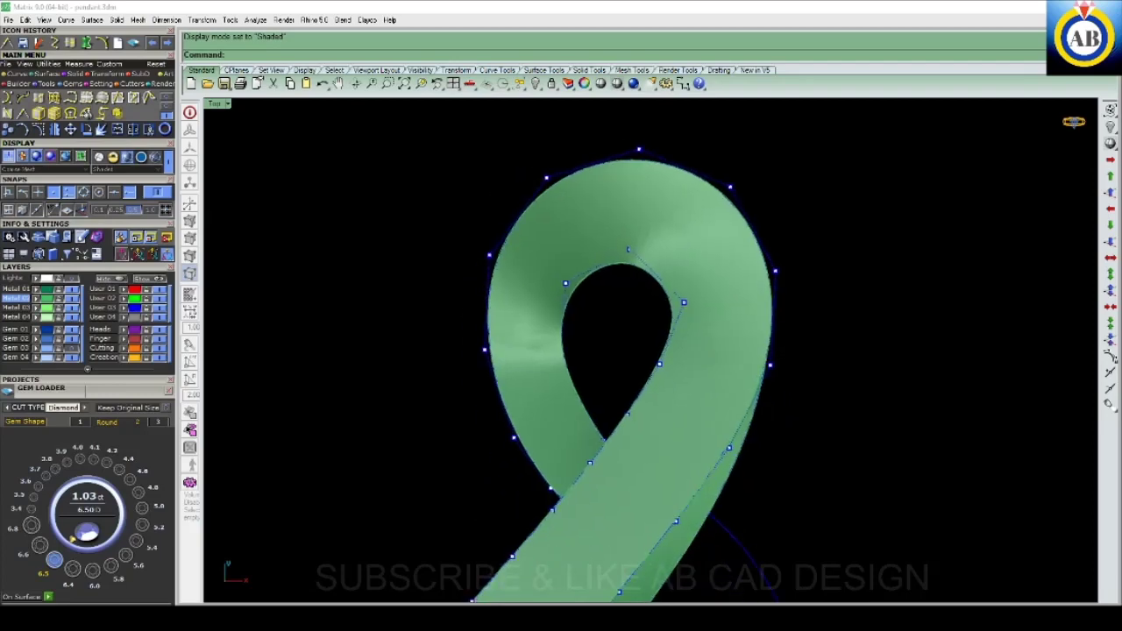
{"action": "scroll", "coordinate": [605, 287], "scroll_direction": "down", "scroll_amount": 3}
{"action": "scroll", "coordinate": [605, 288], "scroll_direction": "down", "scroll_amount": 3}
{"action": "scroll", "coordinate": [582, 410], "scroll_direction": "up", "scroll_amount": 1}
{"action": "scroll", "coordinate": [582, 410], "scroll_direction": "up", "scroll_amount": 2}
{"action": "key", "text": "ctrl+alt+w"}
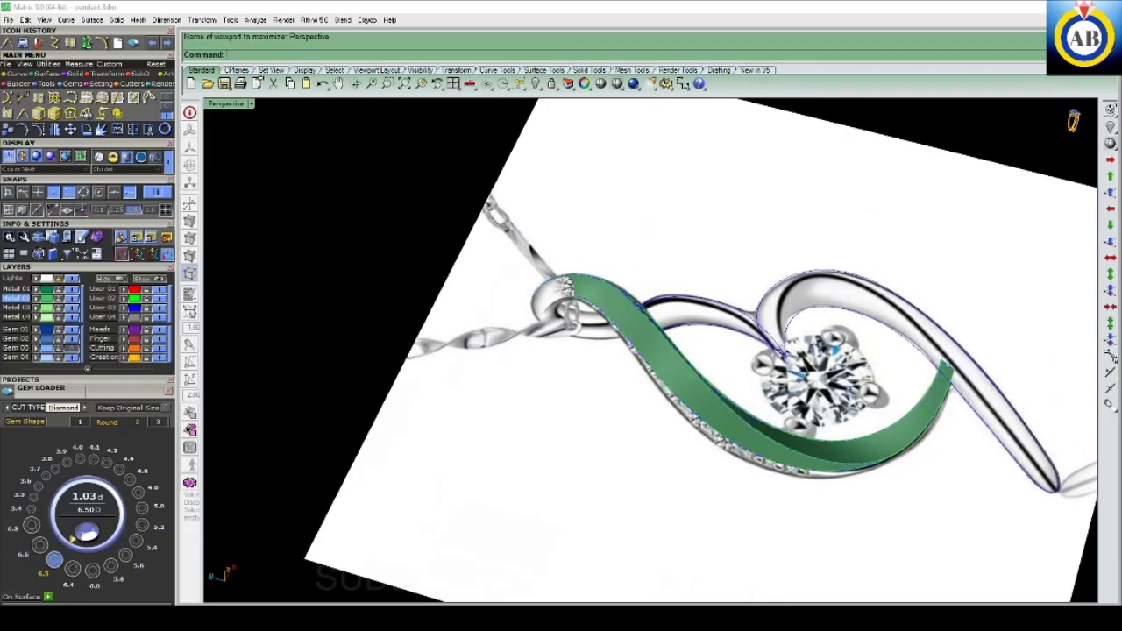
- Select the green surface and window-select a control point on the ribbon's inner curl
{"action": "left_click", "coordinate": [744, 342]}
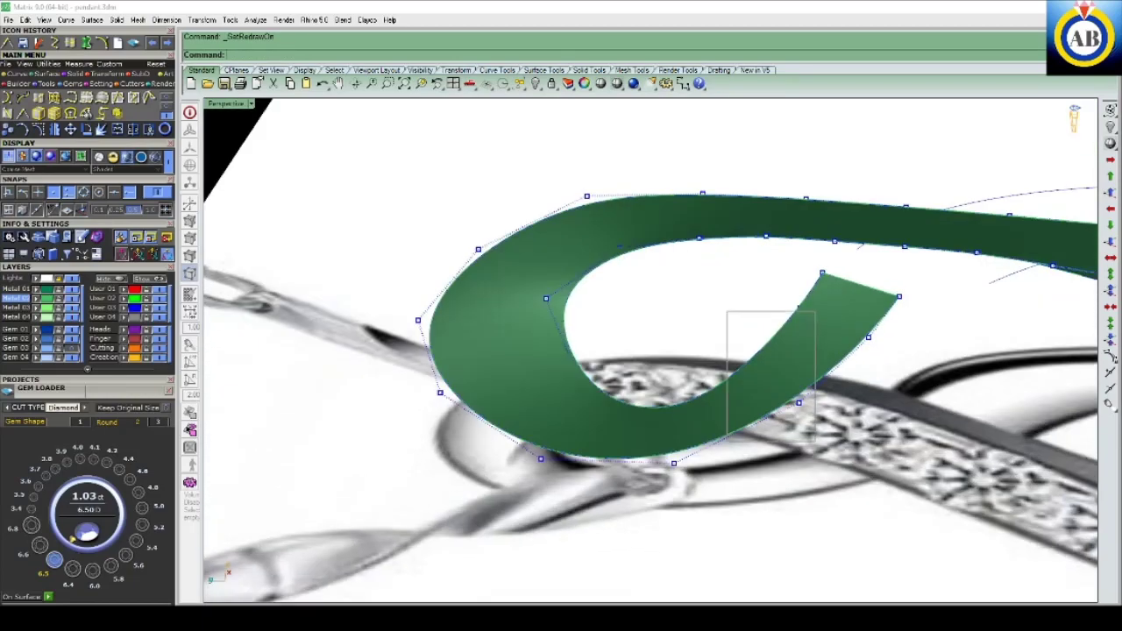
{"action": "left_click_drag", "start_coordinate": [727, 311], "coordinate": [815, 439]}
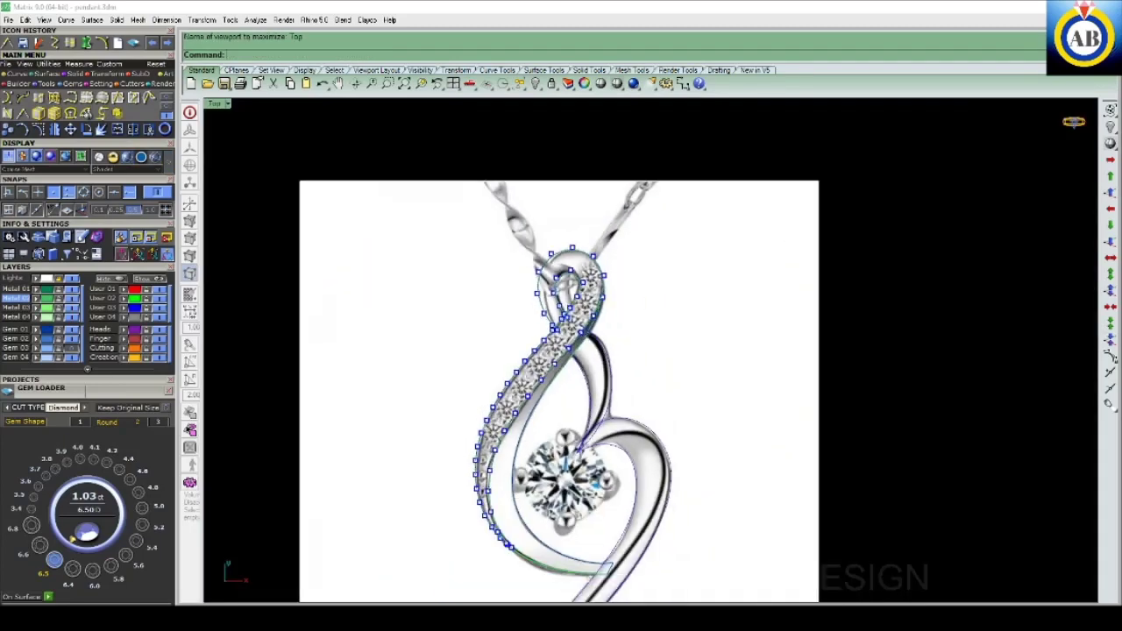
- Return to shaded, maximized Perspective view and select the green ribbon surface
{"action": "key", "text": "ctrl+alt+s"}
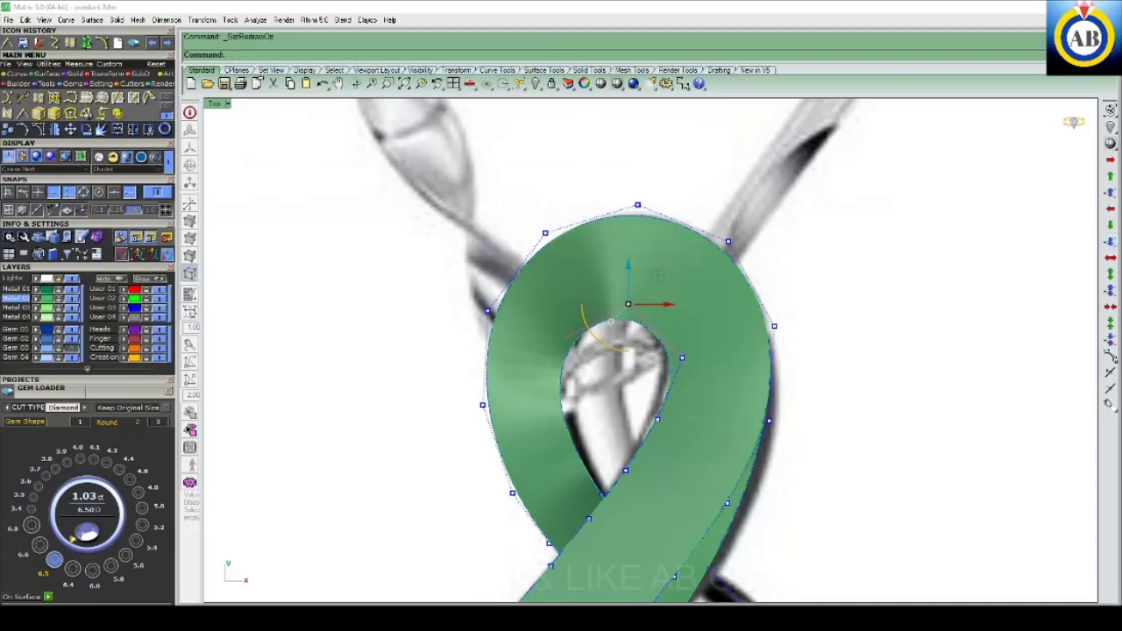
{"action": "key", "text": "ctrl+F4"}
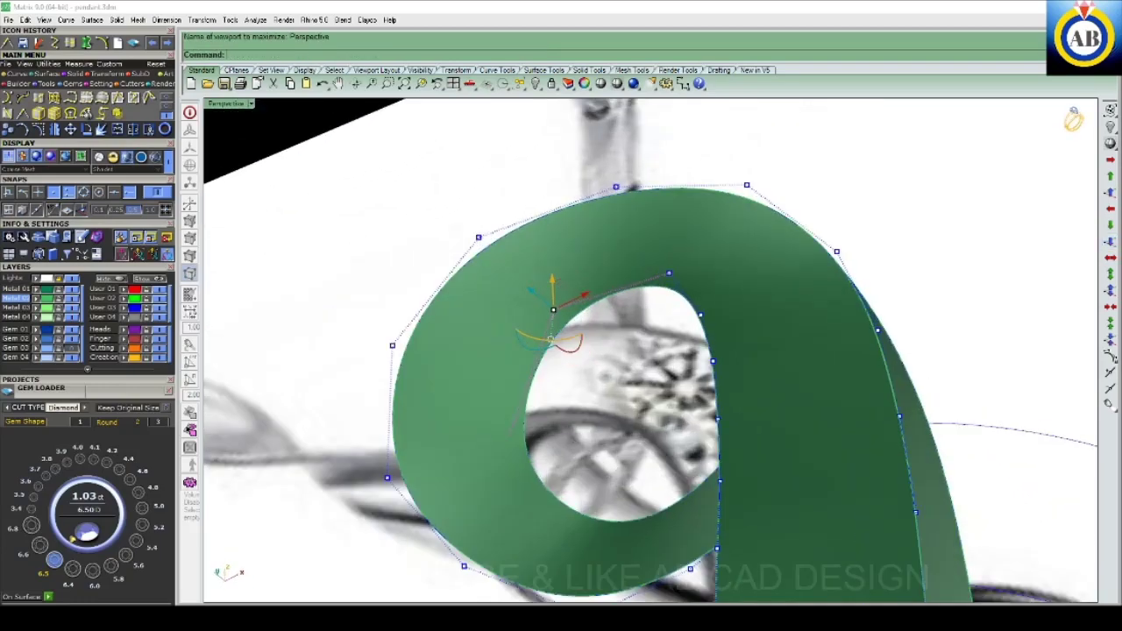
{"action": "right_click_drag", "start_coordinate": [1074, 120], "coordinate": [1073, 118]}
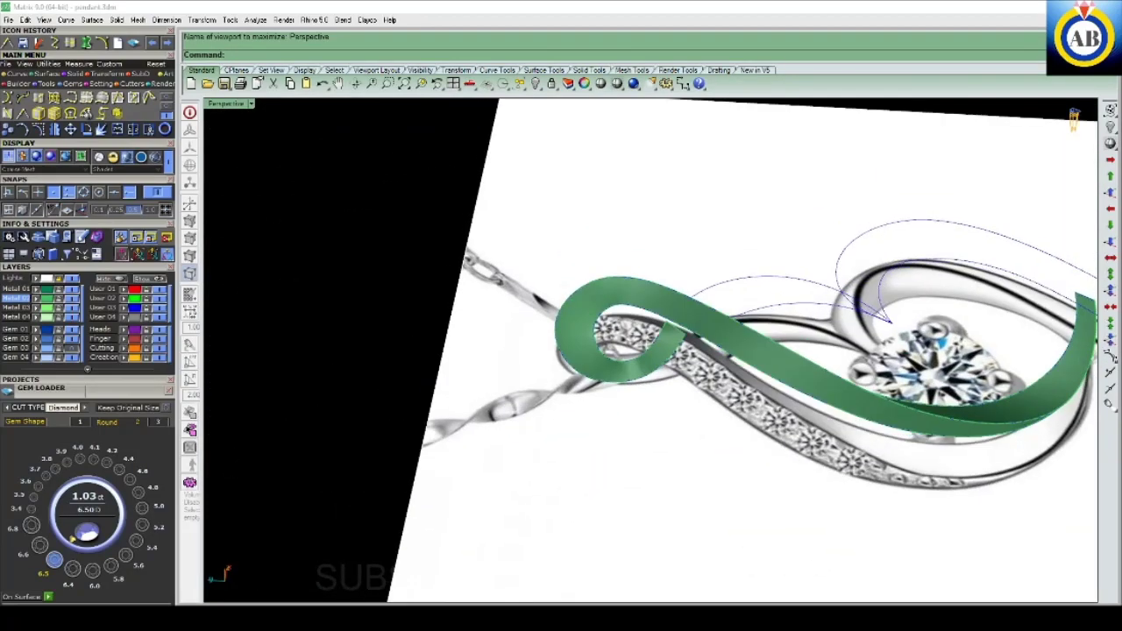
{"action": "left_click", "coordinate": [1074, 120]}
{"action": "type", "text": "ES"}
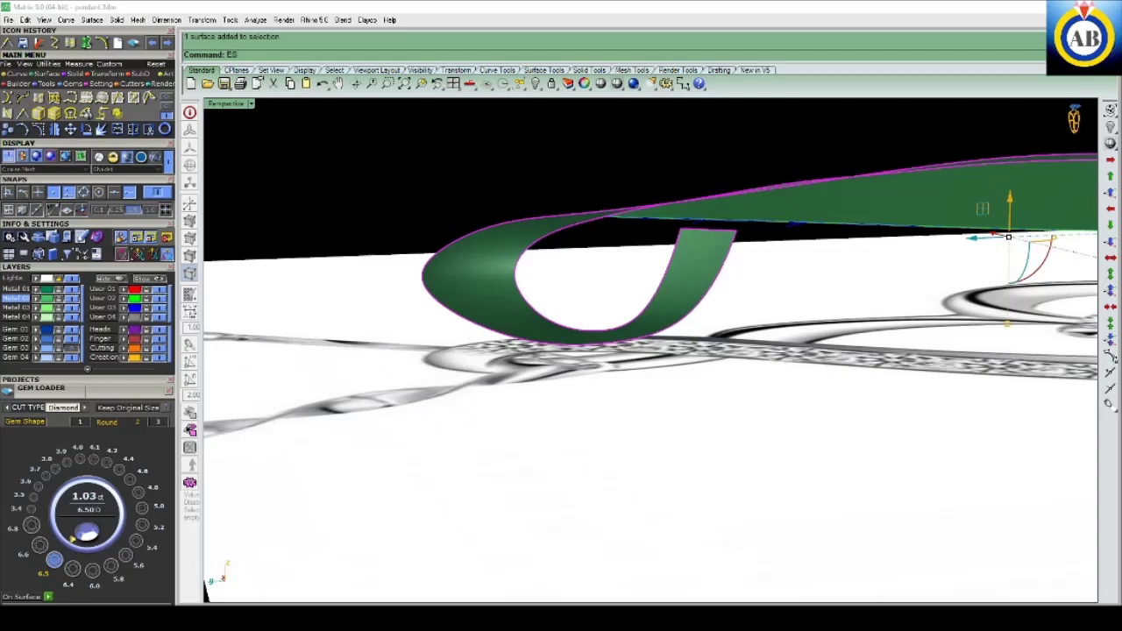
- Extrude the selected ribbon surface into a thick solid band
{"action": "key", "text": "Return"}
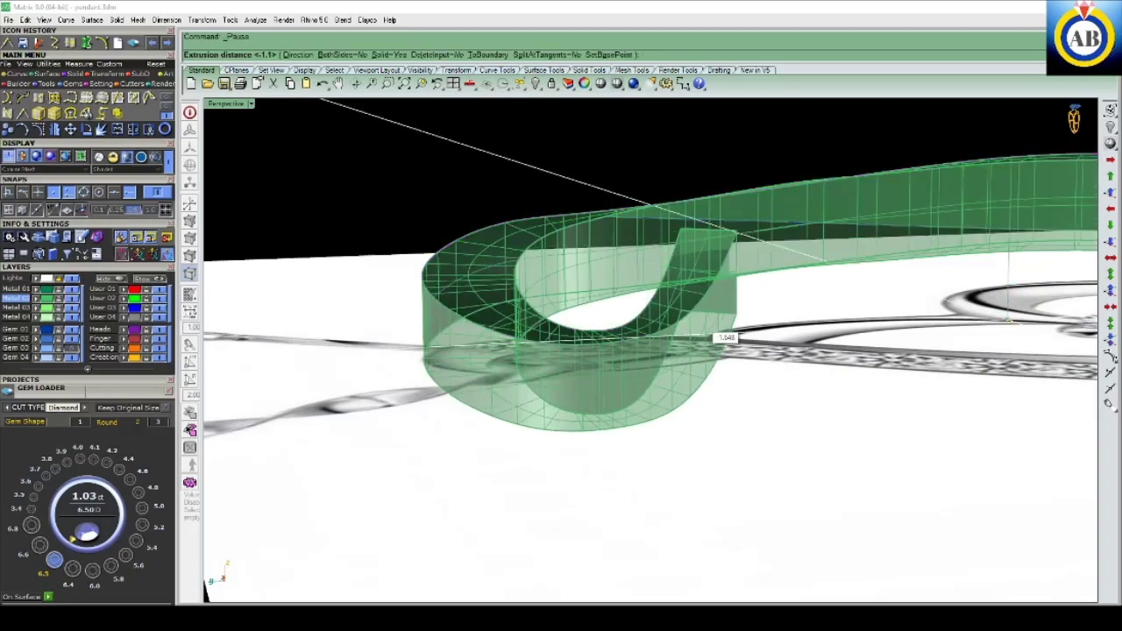
{"action": "left_click", "coordinate": [716, 328]}
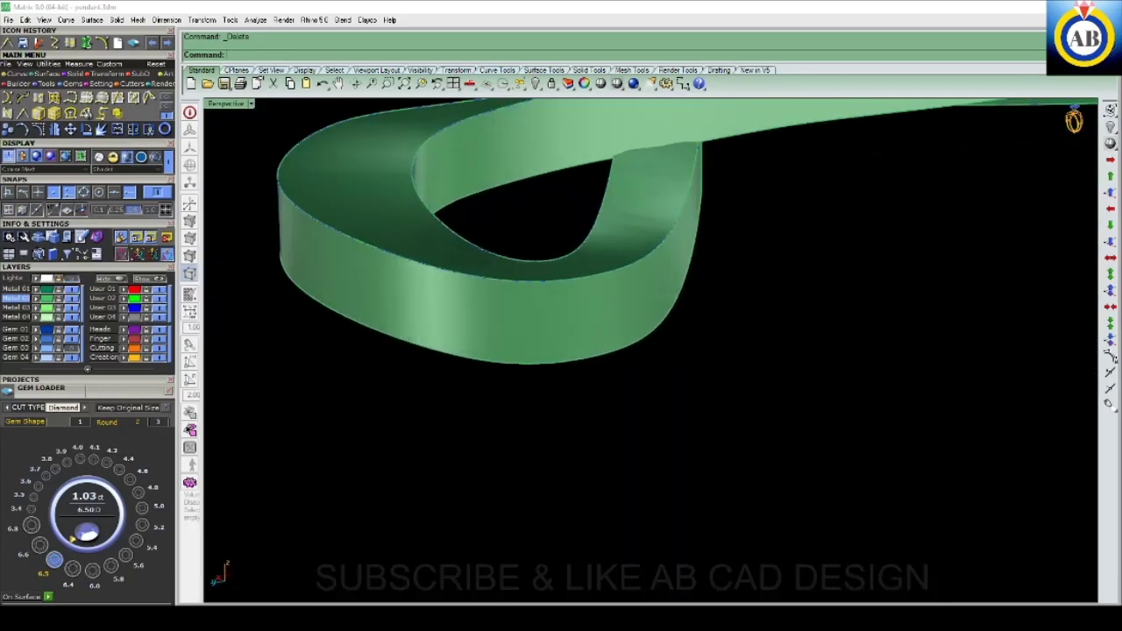
- Select the solid band and window-select the control points at the loop's bottom
{"action": "left_click", "coordinate": [610, 256]}
{"action": "left_click", "coordinate": [624, 269]}
{"action": "left_click", "coordinate": [648, 279]}
{"action": "left_click", "coordinate": [681, 301]}
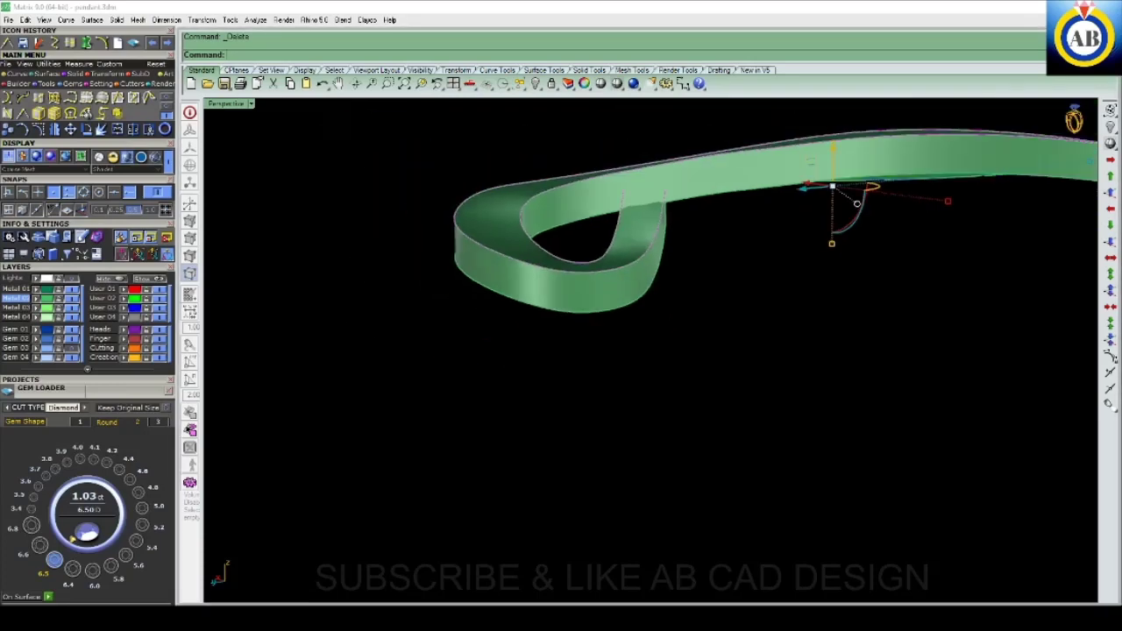
{"action": "right_click_drag", "start_coordinate": [613, 350], "coordinate": [526, 298]}
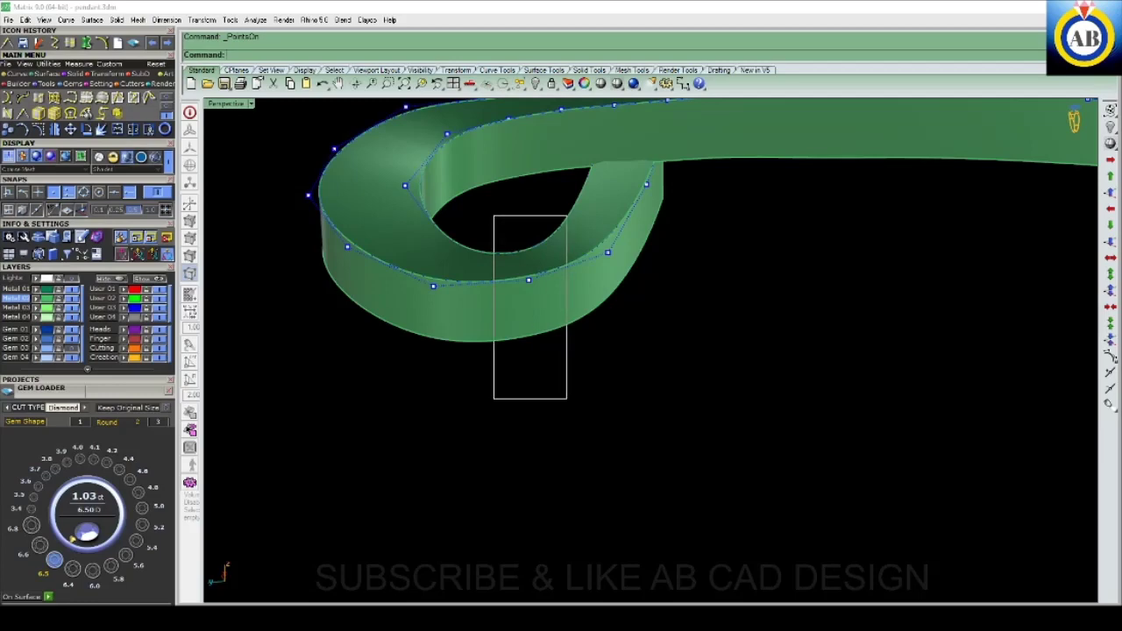
{"action": "left_click_drag", "start_coordinate": [494, 214], "coordinate": [567, 399]}
{"action": "right_click_drag", "start_coordinate": [561, 385], "coordinate": [515, 173]}
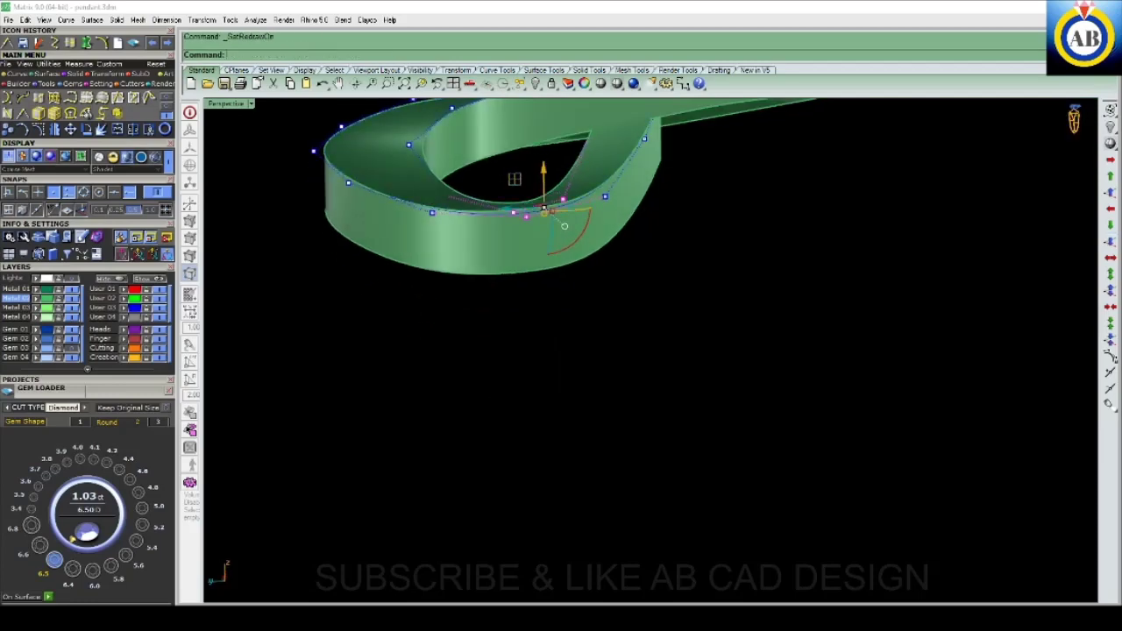
{"action": "scroll", "coordinate": [613, 220], "scroll_direction": "down", "scroll_amount": 3}
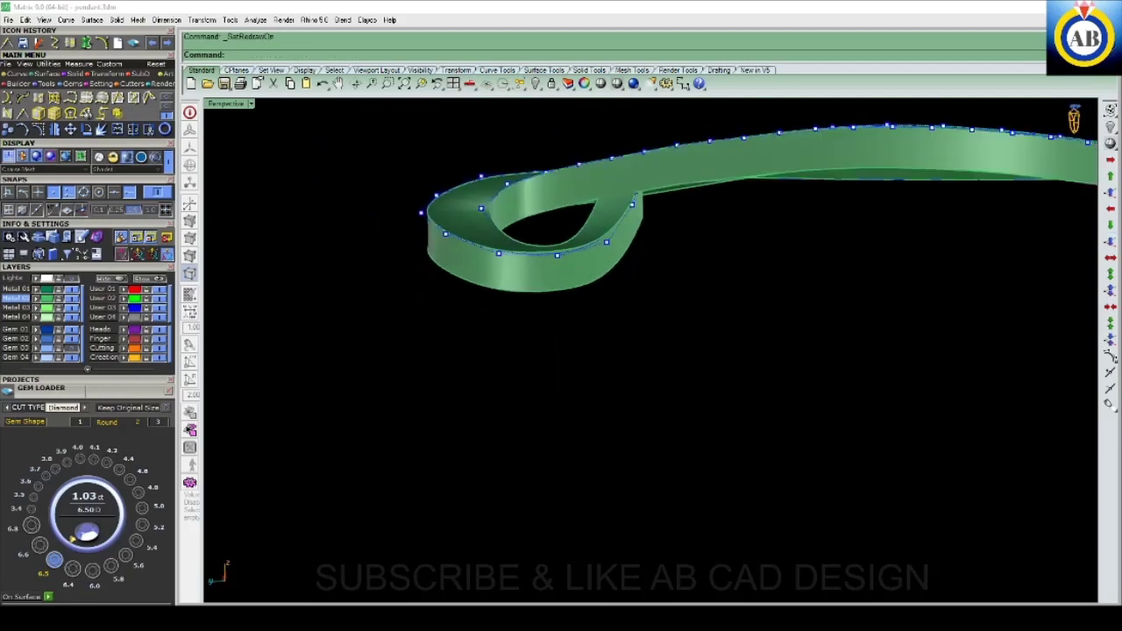
{"action": "scroll", "coordinate": [613, 219], "scroll_direction": "up", "scroll_amount": 2}
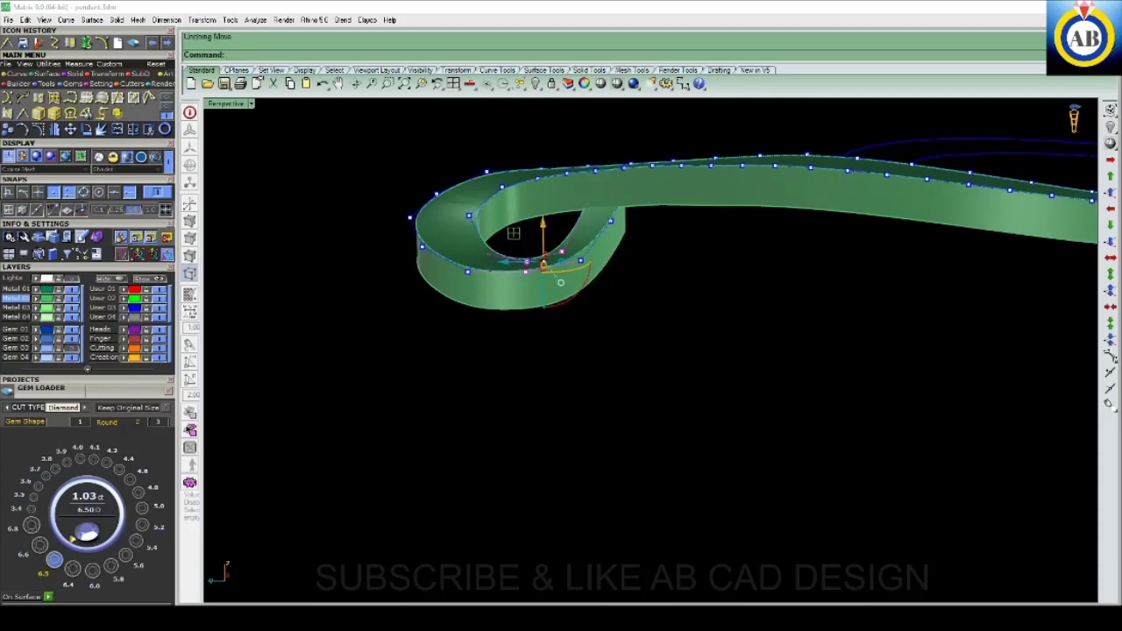
- Undo and redo the extrusion, reselect the band, and show its curve's control points
{"action": "key", "text": "ctrl+z"}
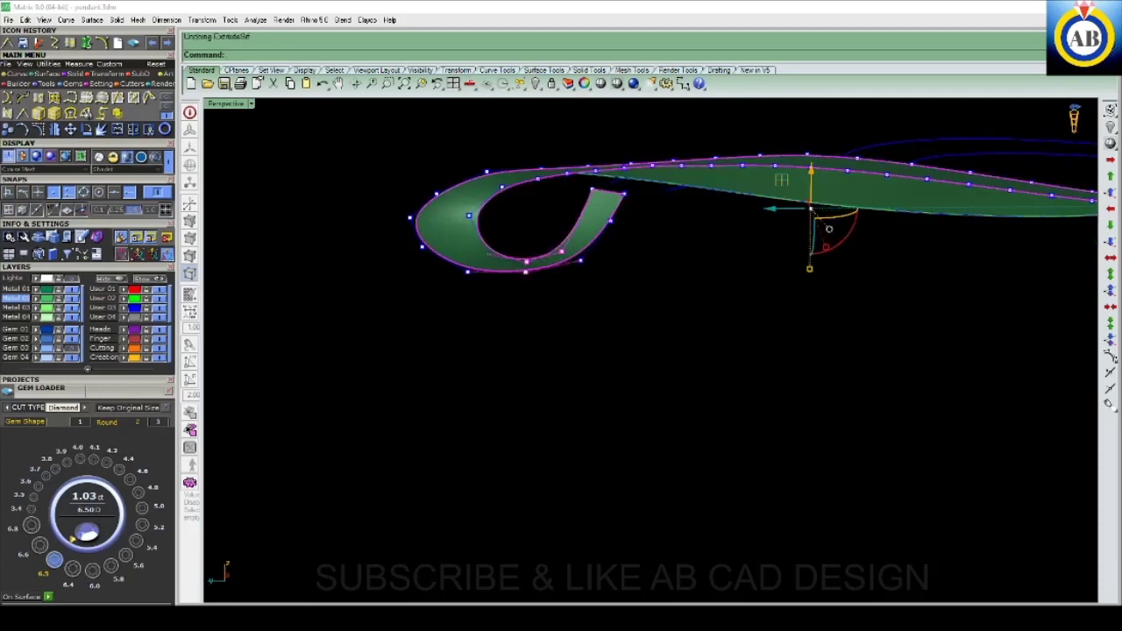
{"action": "key", "text": "ctrl+y"}
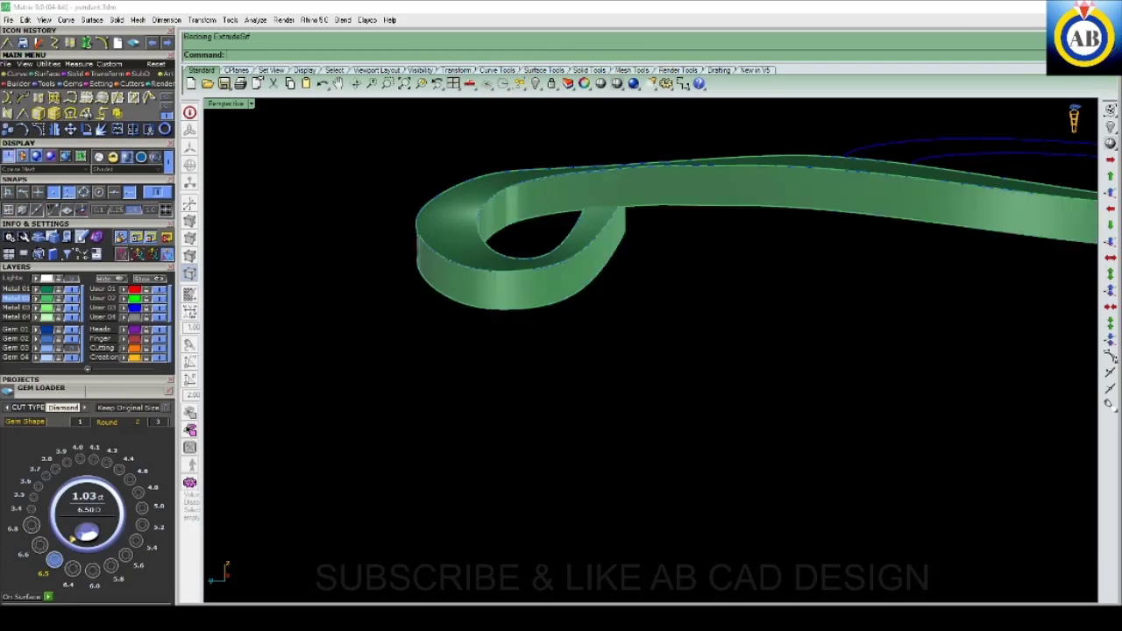
{"action": "scroll", "coordinate": [526, 254], "scroll_direction": "up", "scroll_amount": 2}
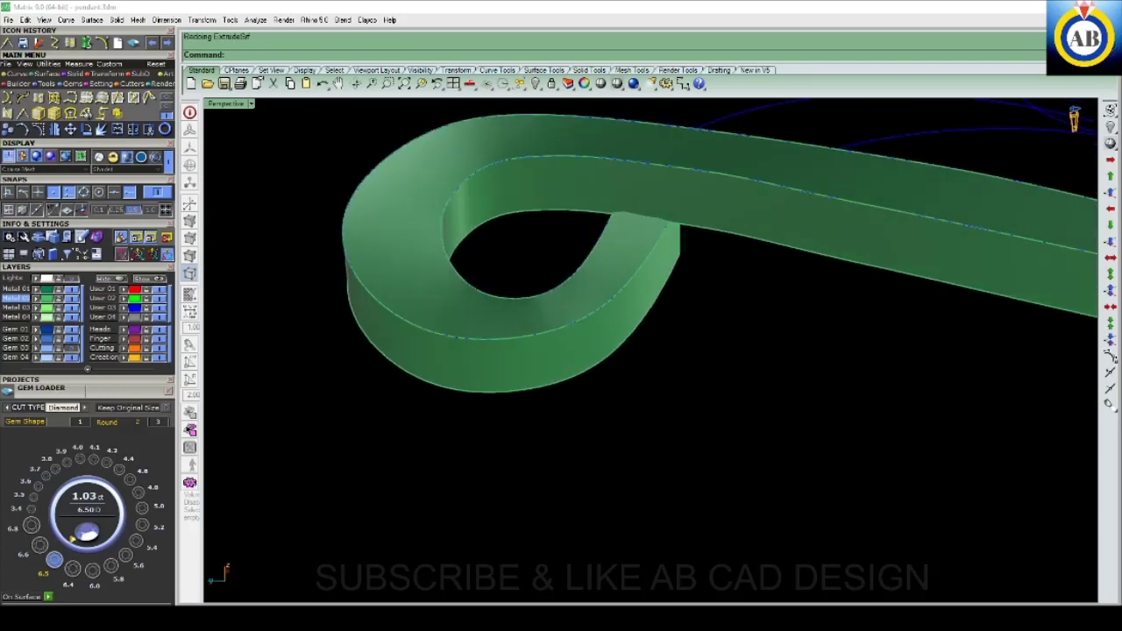
{"action": "left_click", "coordinate": [556, 305]}
{"action": "left_click", "coordinate": [570, 328]}
{"action": "left_click", "coordinate": [578, 331]}
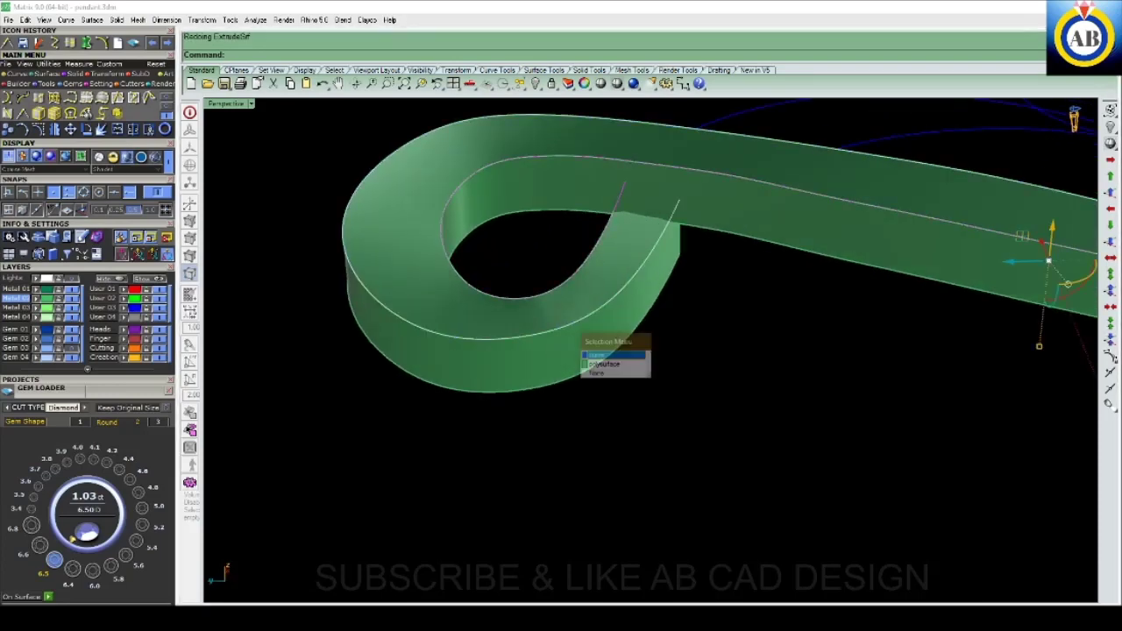
{"action": "left_click", "coordinate": [603, 357]}
{"action": "scroll", "coordinate": [603, 357], "scroll_direction": "down", "scroll_amount": 3}
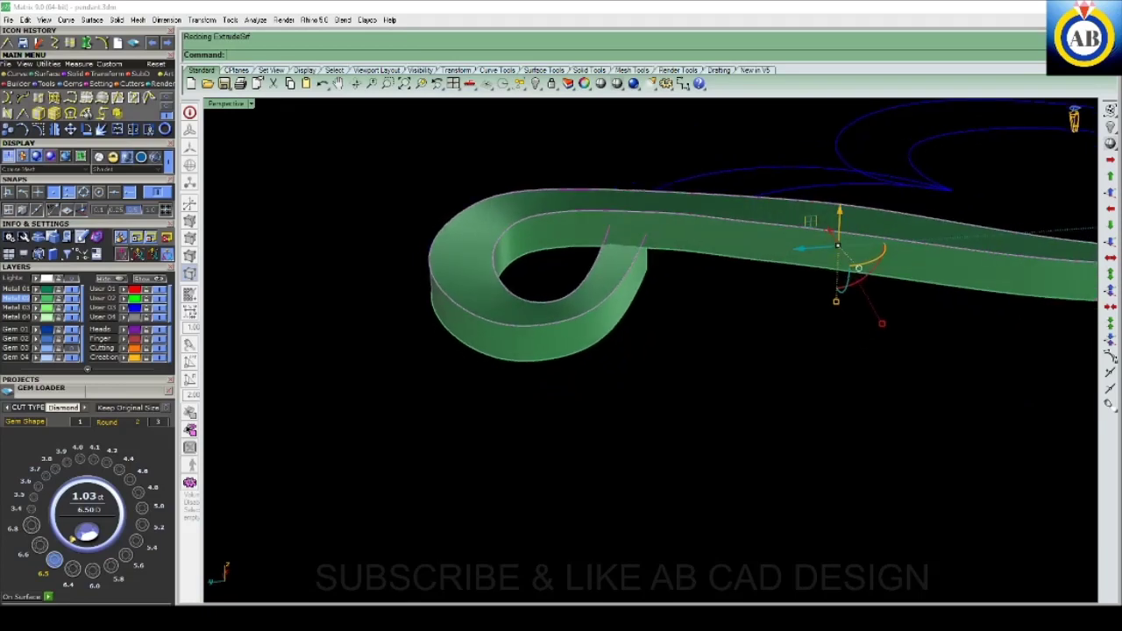
{"action": "key", "text": "F10"}
- Select the two control points at the loop's bottom and orbit to inspect the loop
{"action": "left_click_drag", "start_coordinate": [500, 250], "coordinate": [584, 420]}
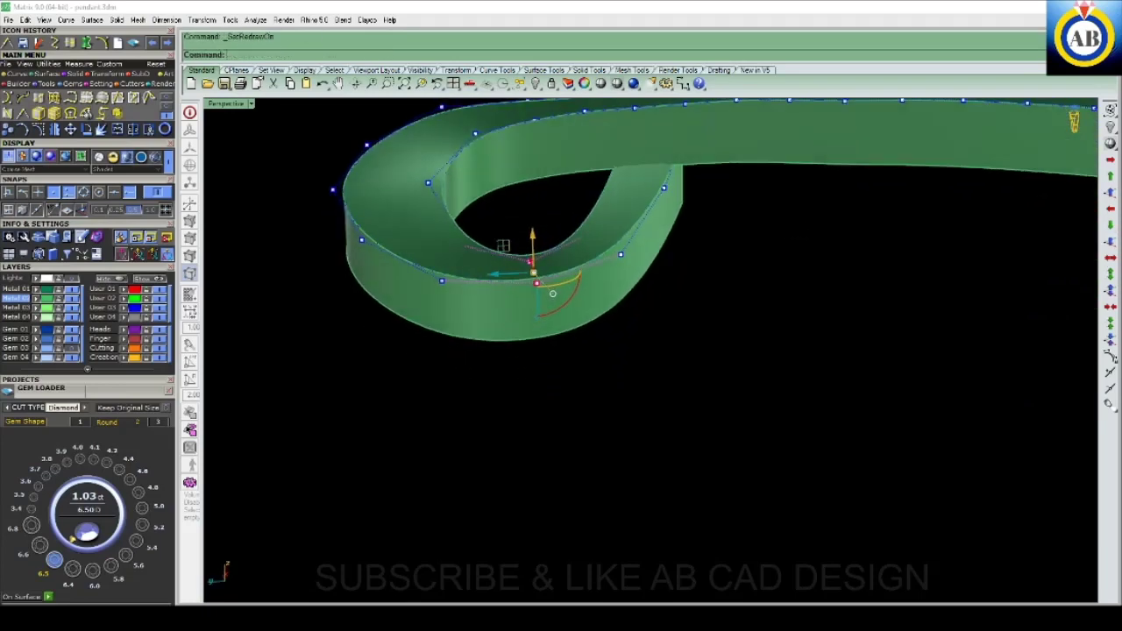
{"action": "mouse_move", "coordinate": [614, 395]}
{"action": "right_mouse_down"}
{"action": "mouse_move", "coordinate": [526, 369]}
{"action": "mouse_move", "coordinate": [578, 351]}
{"action": "right_mouse_up"}
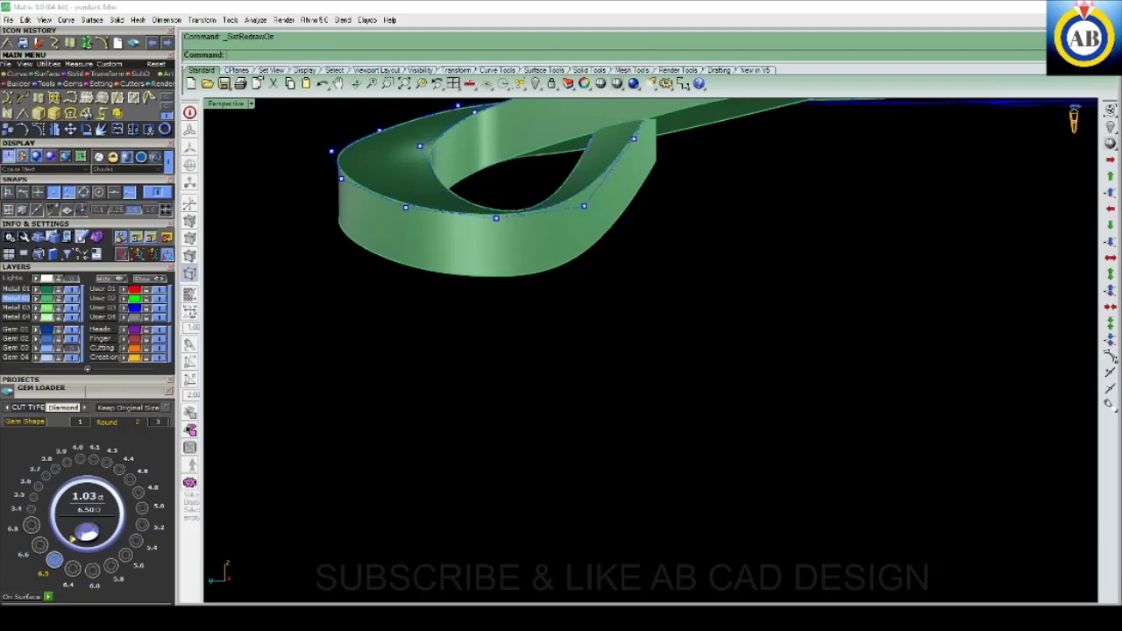
{"action": "mouse_move", "coordinate": [561, 395]}
{"action": "right_mouse_down"}
{"action": "mouse_move", "coordinate": [543, 377]}
{"action": "mouse_move", "coordinate": [614, 377]}
{"action": "right_mouse_up"}
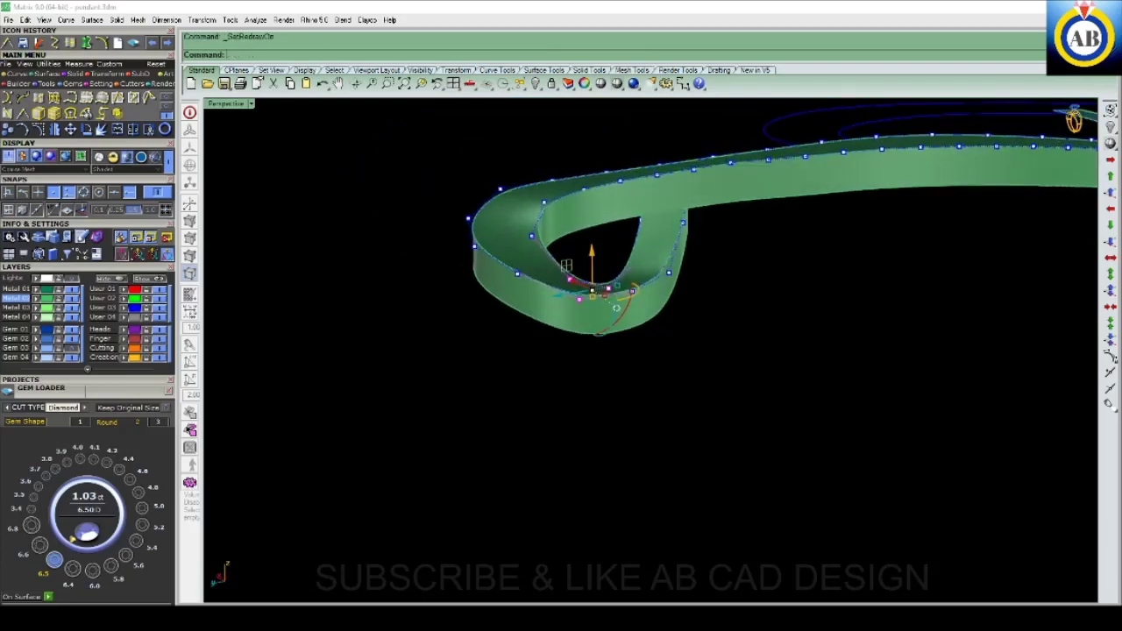
{"action": "right_click_drag", "start_coordinate": [614, 377], "coordinate": [596, 373]}
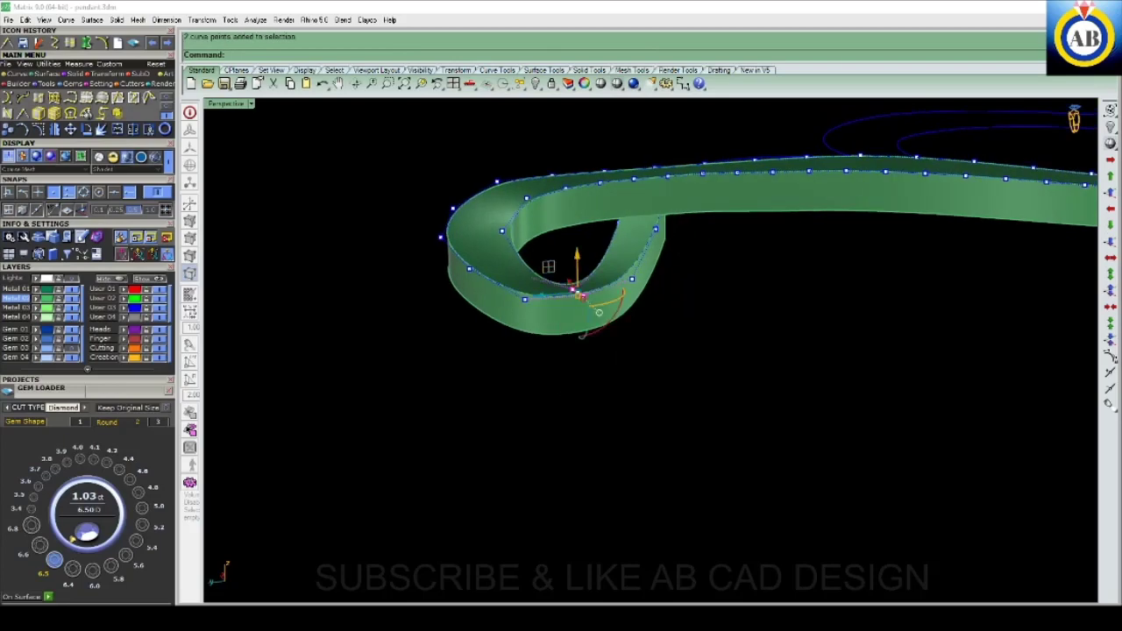
{"action": "key", "text": "Escape"}
- Orbit the Perspective view to check the reshaped loop from other angles
{"action": "right_click_drag", "start_coordinate": [548, 274], "coordinate": [578, 289]}
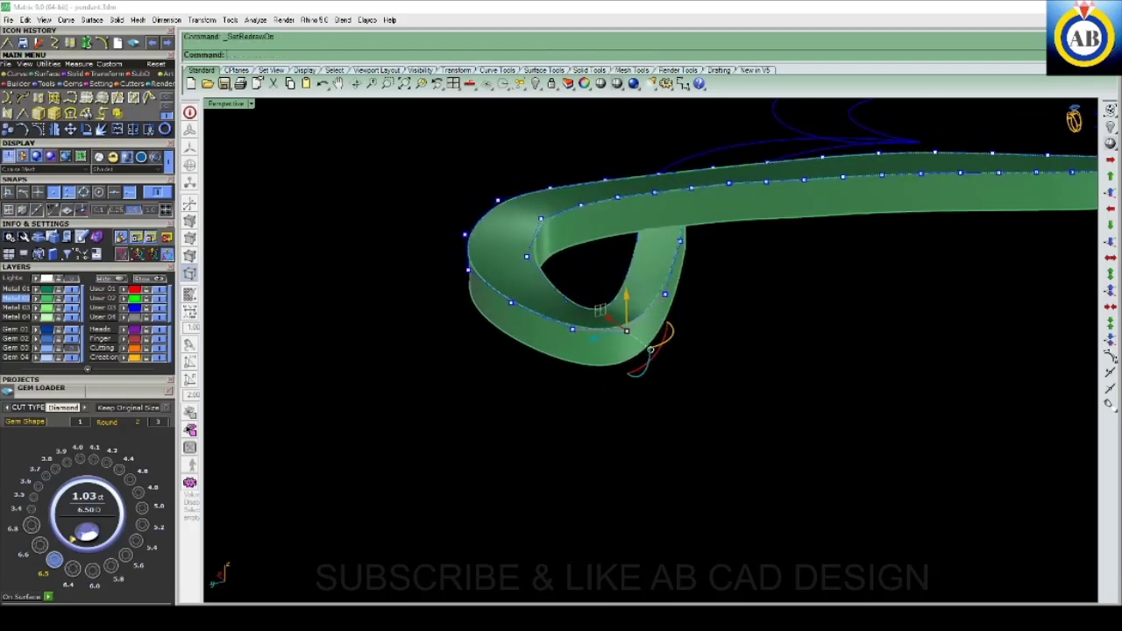
{"action": "mouse_move", "coordinate": [561, 263]}
{"action": "right_mouse_down"}
{"action": "mouse_move", "coordinate": [509, 250]}
{"action": "mouse_move", "coordinate": [548, 272]}
{"action": "mouse_move", "coordinate": [535, 290]}
{"action": "mouse_move", "coordinate": [526, 263]}
{"action": "mouse_move", "coordinate": [561, 284]}
{"action": "mouse_move", "coordinate": [539, 245]}
{"action": "right_mouse_up"}
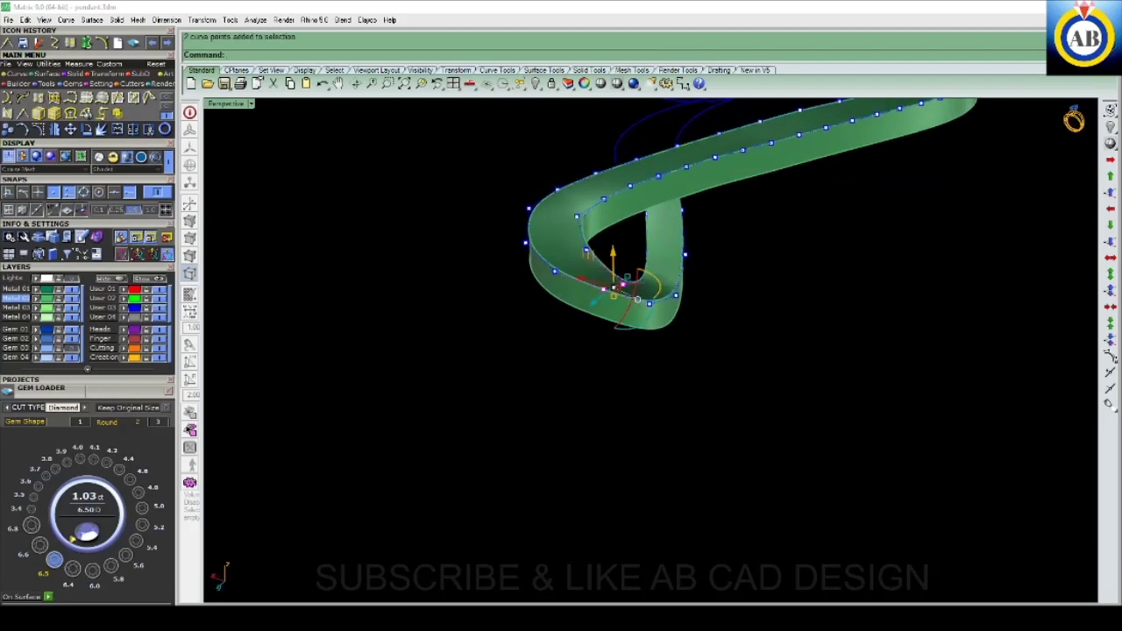
{"action": "mouse_move", "coordinate": [539, 246]}
{"action": "right_mouse_down"}
{"action": "mouse_move", "coordinate": [1031, 112]}
{"action": "mouse_move", "coordinate": [1074, 123]}
{"action": "right_mouse_up"}
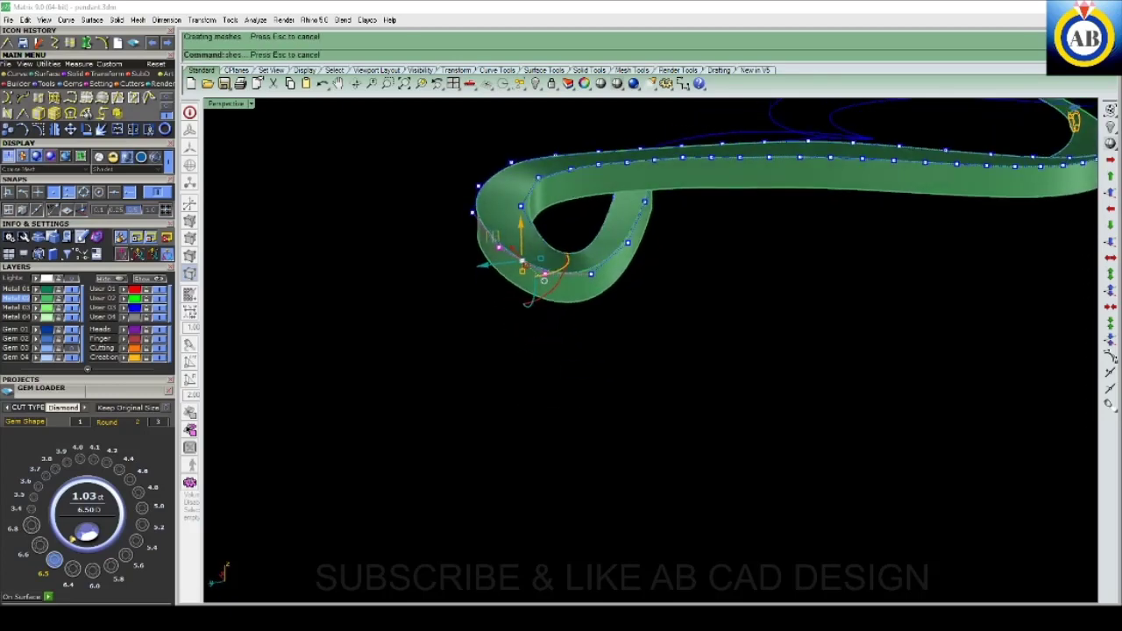
{"action": "right_click_drag", "start_coordinate": [1074, 121], "coordinate": [1074, 120]}
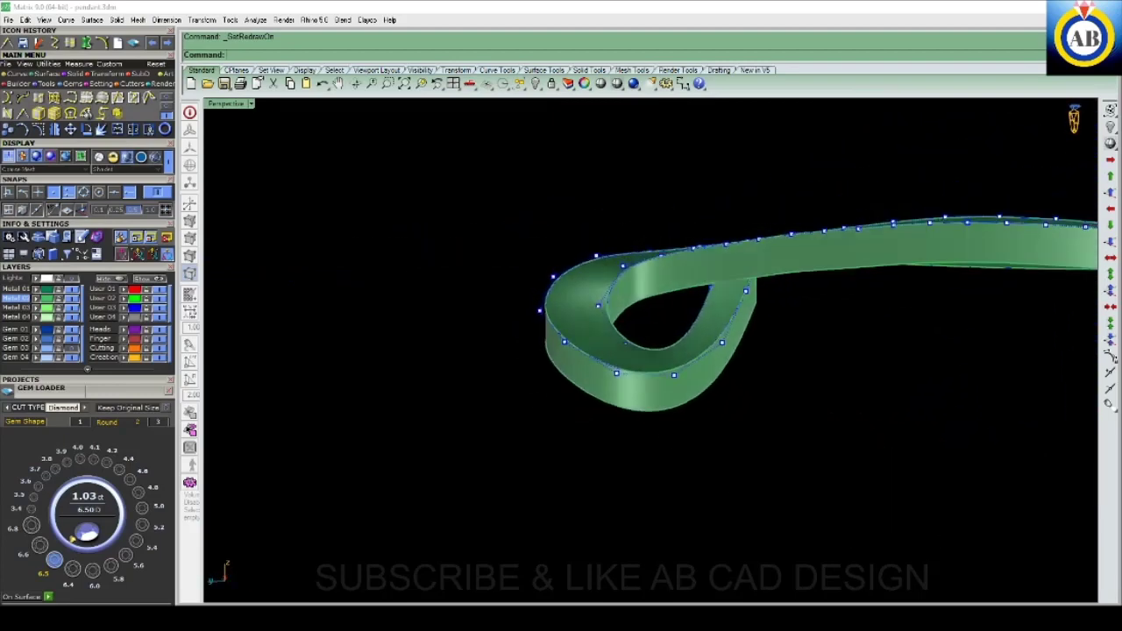
- Window-select the lower loop control points and adjust them toward a teardrop curl
{"action": "left_click_drag", "start_coordinate": [596, 344], "coordinate": [680, 464]}
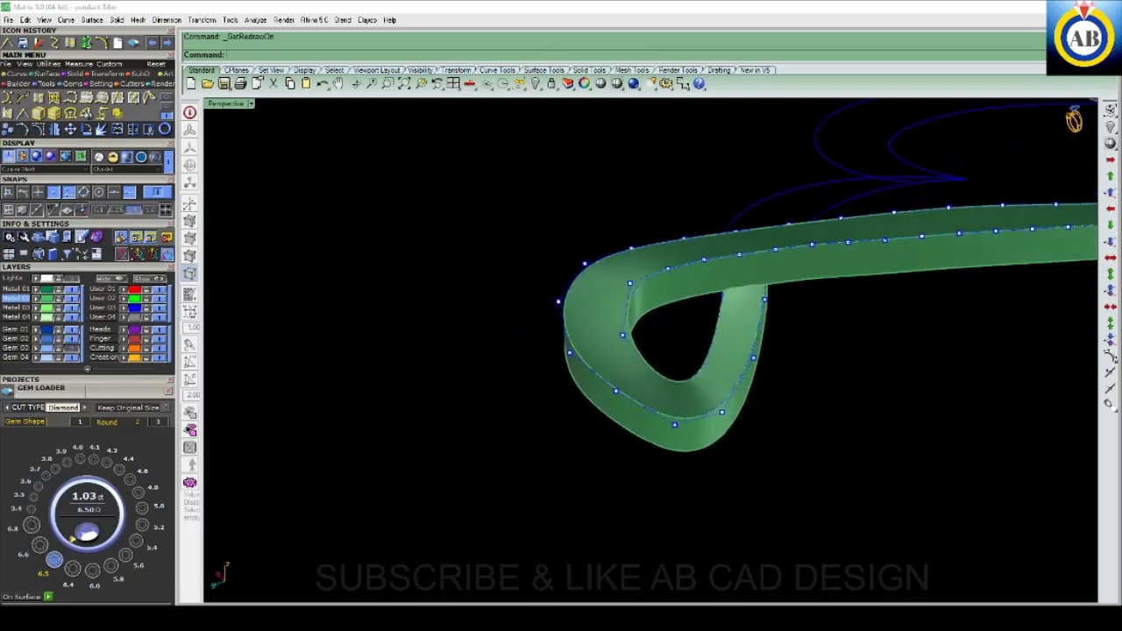
{"action": "left_click_drag", "start_coordinate": [660, 394], "coordinate": [710, 461]}
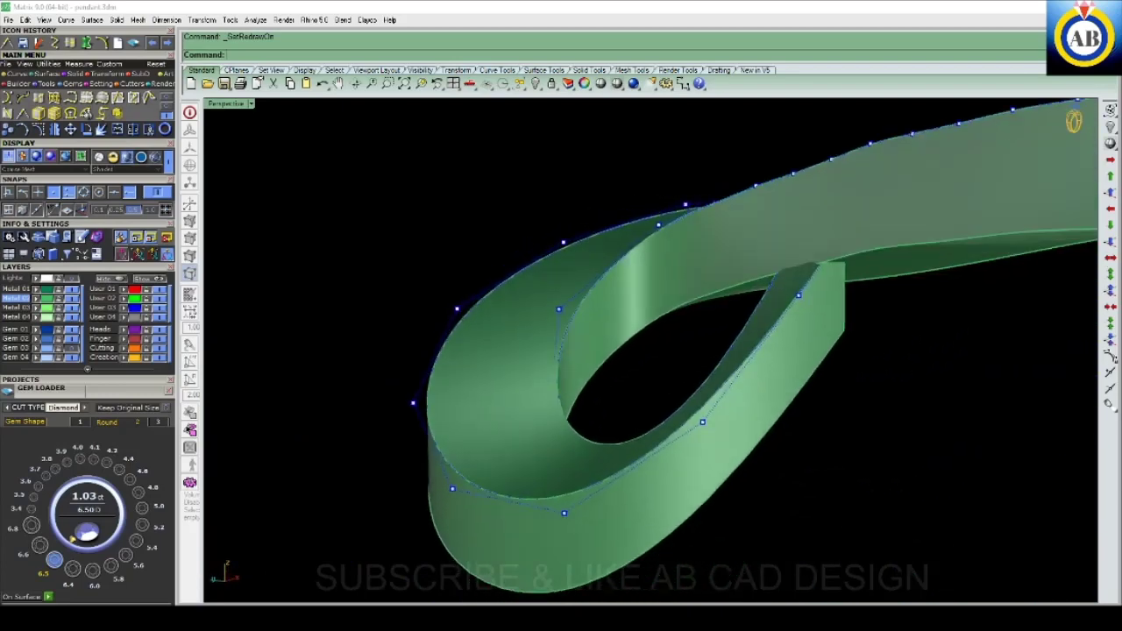
{"action": "left_click", "coordinate": [593, 314]}
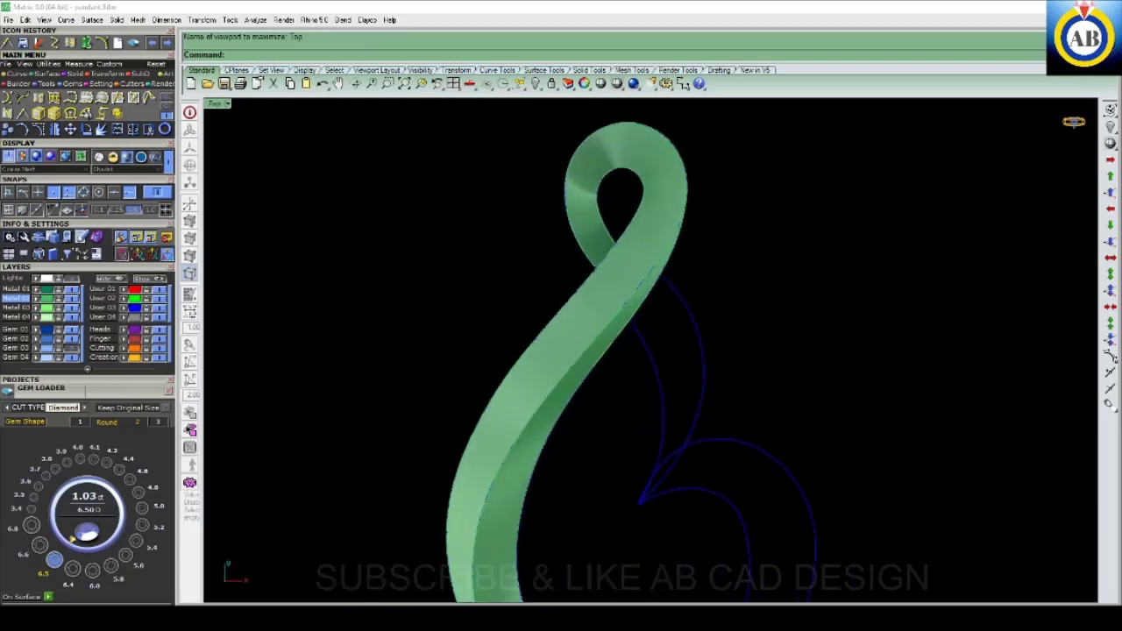
- Switch to wireframe display and select the inner swirl rail curve
{"action": "left_click", "coordinate": [662, 375]}
{"action": "key", "text": "Escape"}
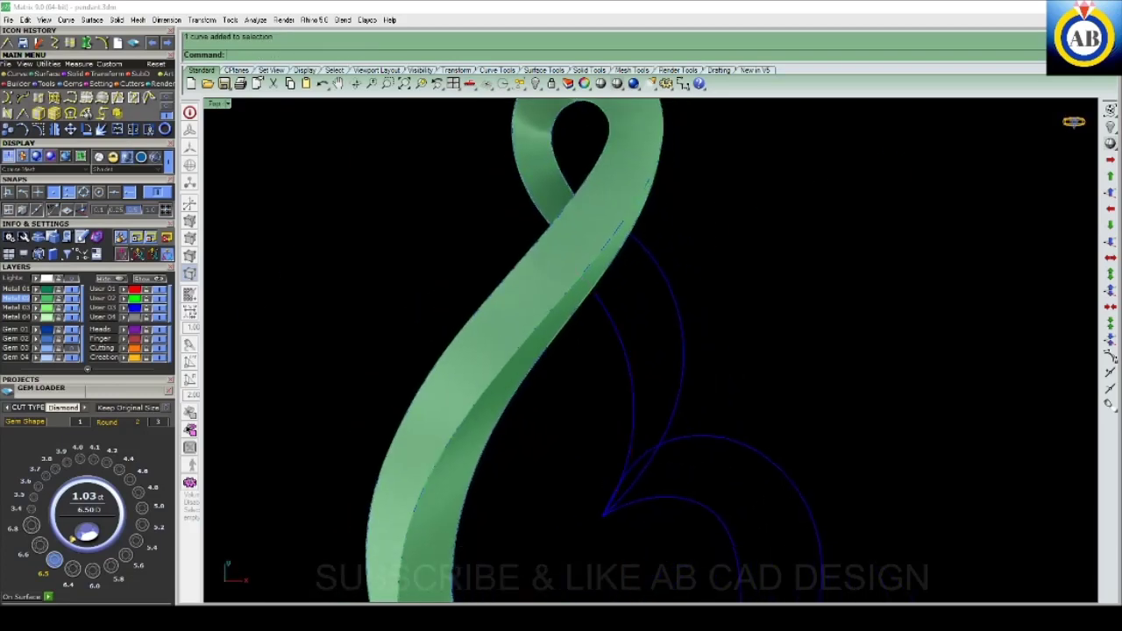
{"action": "key", "text": "ctrl+alt+w"}
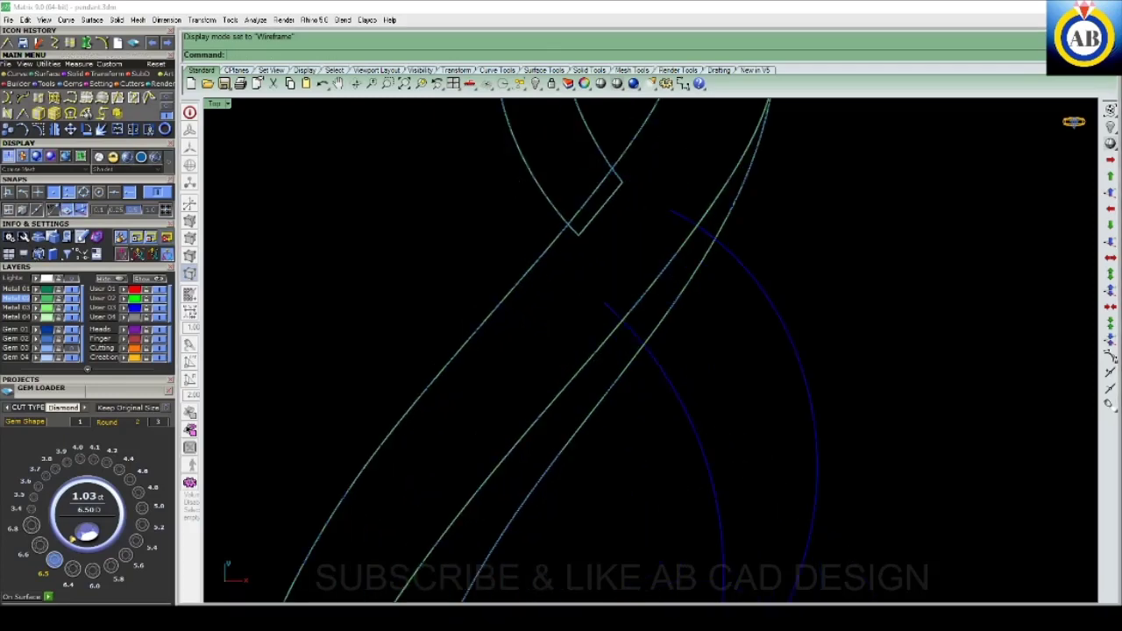
{"action": "left_click", "coordinate": [550, 371]}
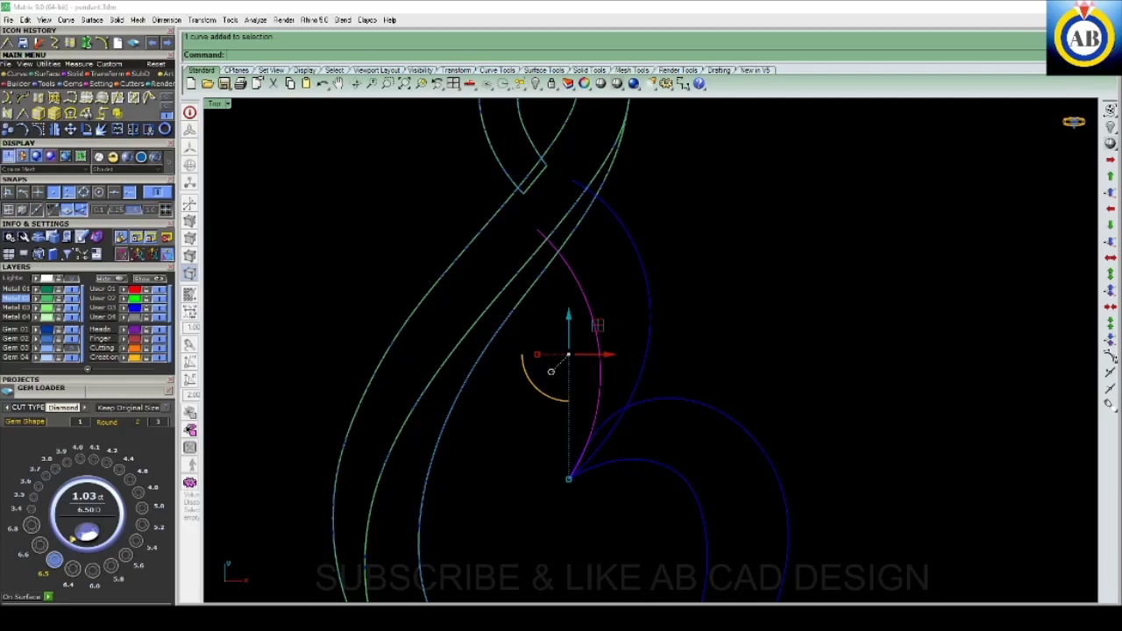
- Scale the curve from its lower end, using its top as reference, to the crossing point
{"action": "type", "text": "scale"}
{"action": "key", "text": "Return"}
{"action": "left_click", "coordinate": [571, 473]}
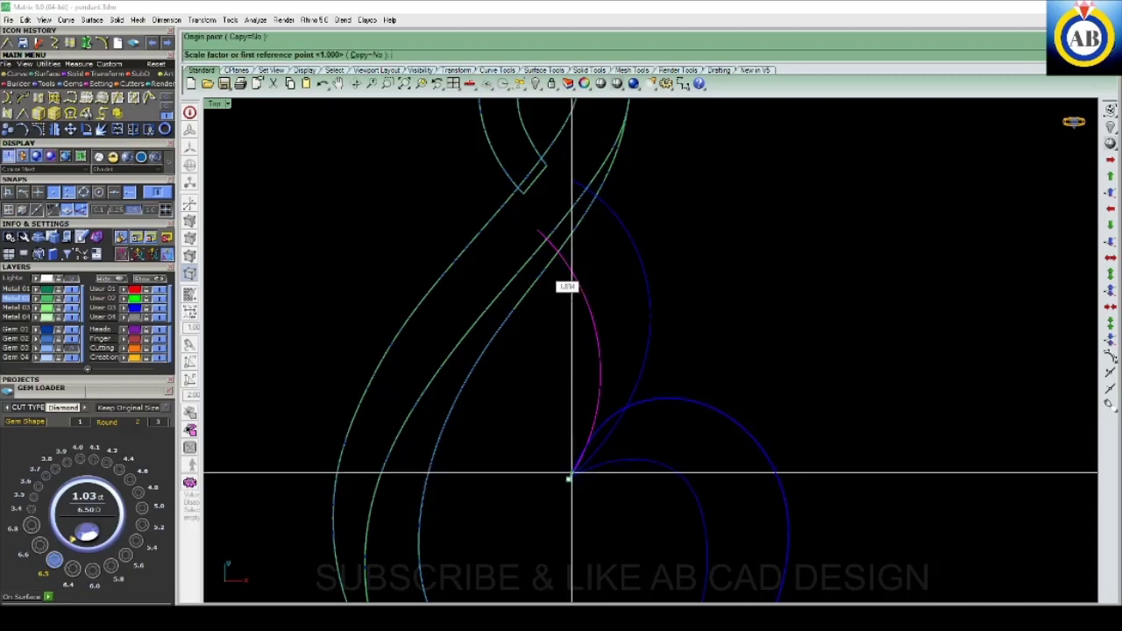
{"action": "key", "text": "Escape"}
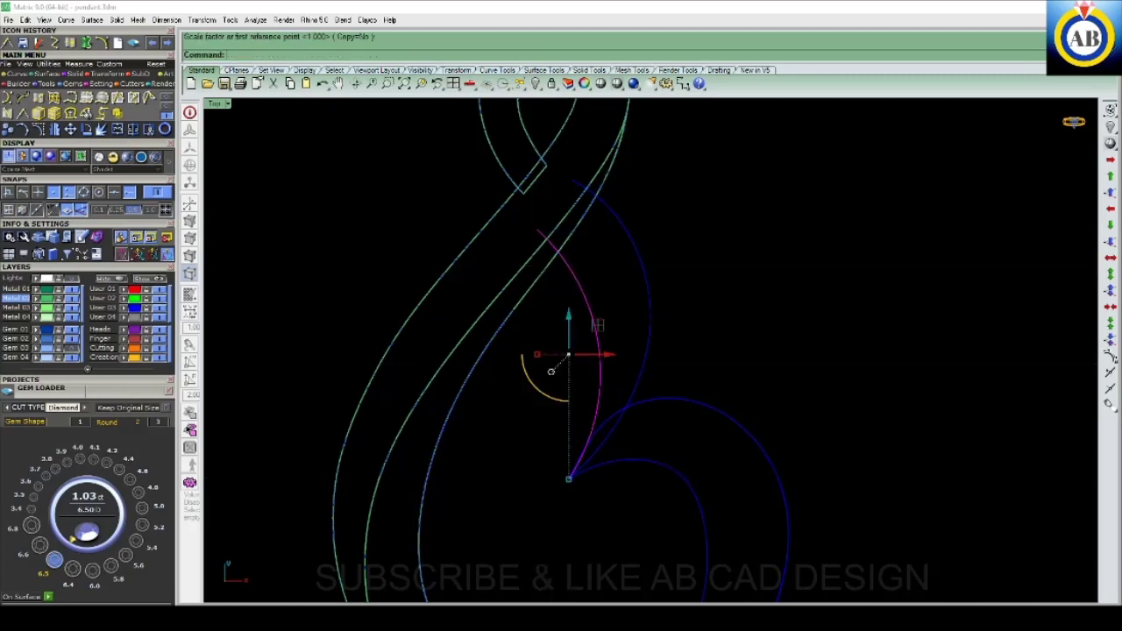
{"action": "key", "text": "Return"}
{"action": "left_click", "coordinate": [568, 478]}
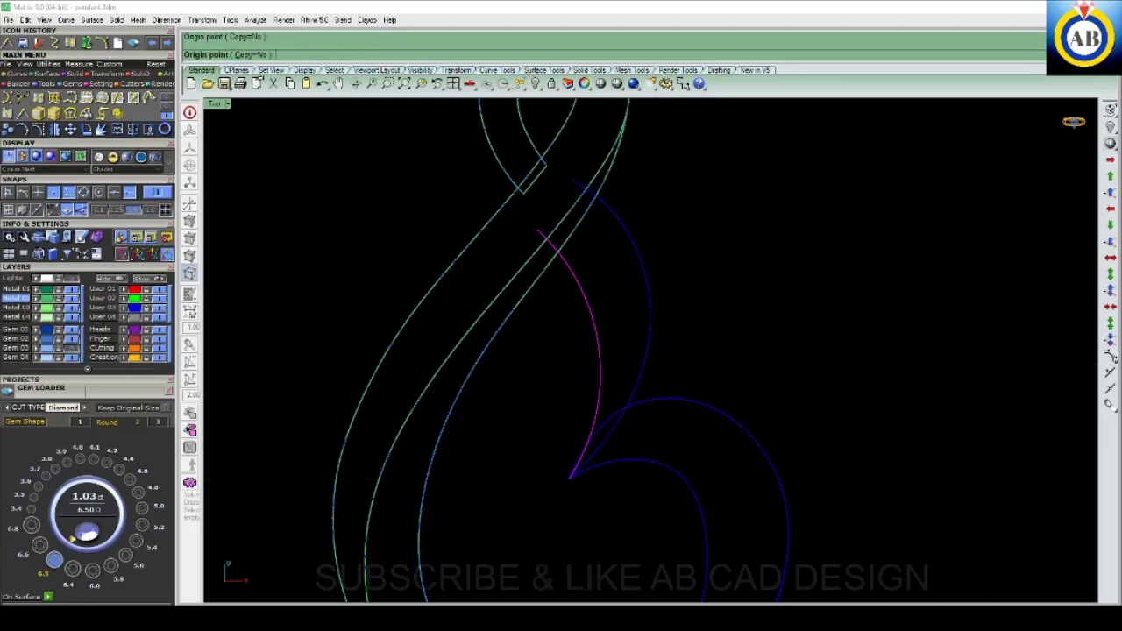
{"action": "left_click", "coordinate": [538, 233]}
{"action": "scroll", "coordinate": [538, 228], "scroll_direction": "up", "scroll_amount": 1}
{"action": "scroll", "coordinate": [543, 228], "scroll_direction": "up", "scroll_amount": 2}
{"action": "scroll", "coordinate": [554, 202], "scroll_direction": "up", "scroll_amount": 1}
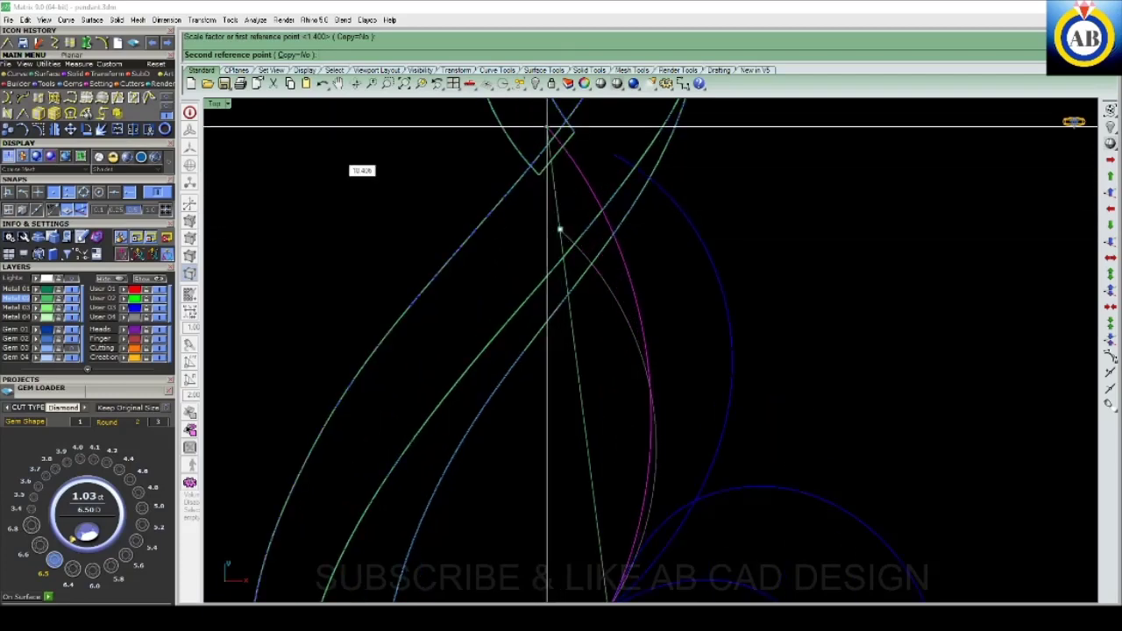
{"action": "left_click", "coordinate": [553, 176]}
{"action": "scroll", "coordinate": [579, 351], "scroll_direction": "down", "scroll_amount": 2}
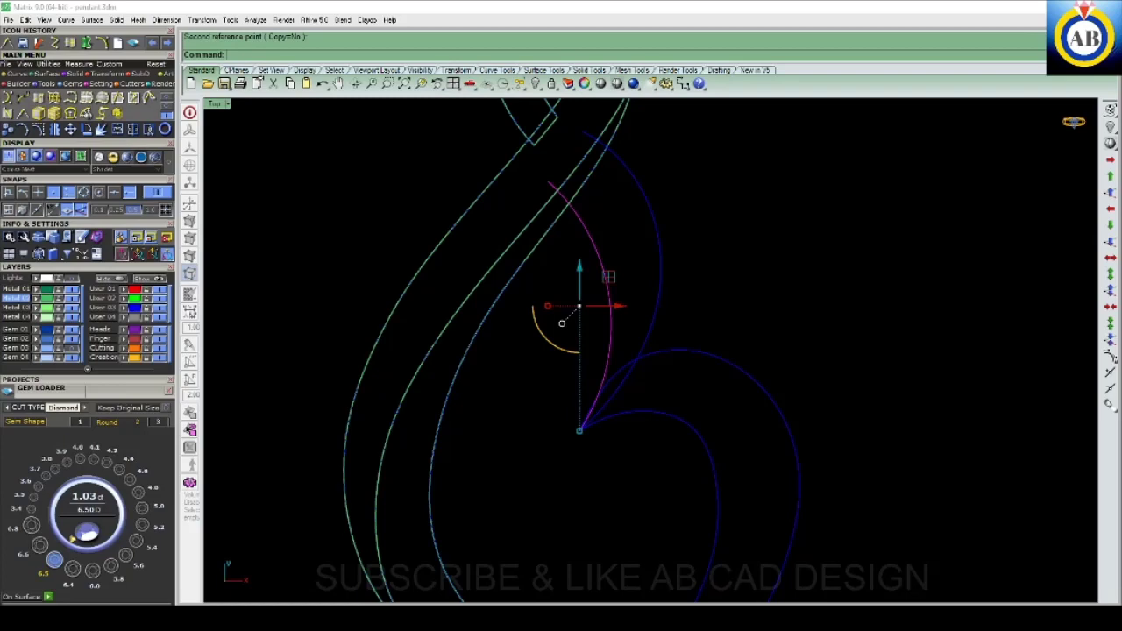
- Move the first curve's upper control point up and left to the band's crossing
{"action": "key", "text": "F10"}
{"action": "right_click_drag", "start_coordinate": [562, 323], "coordinate": [535, 416]}
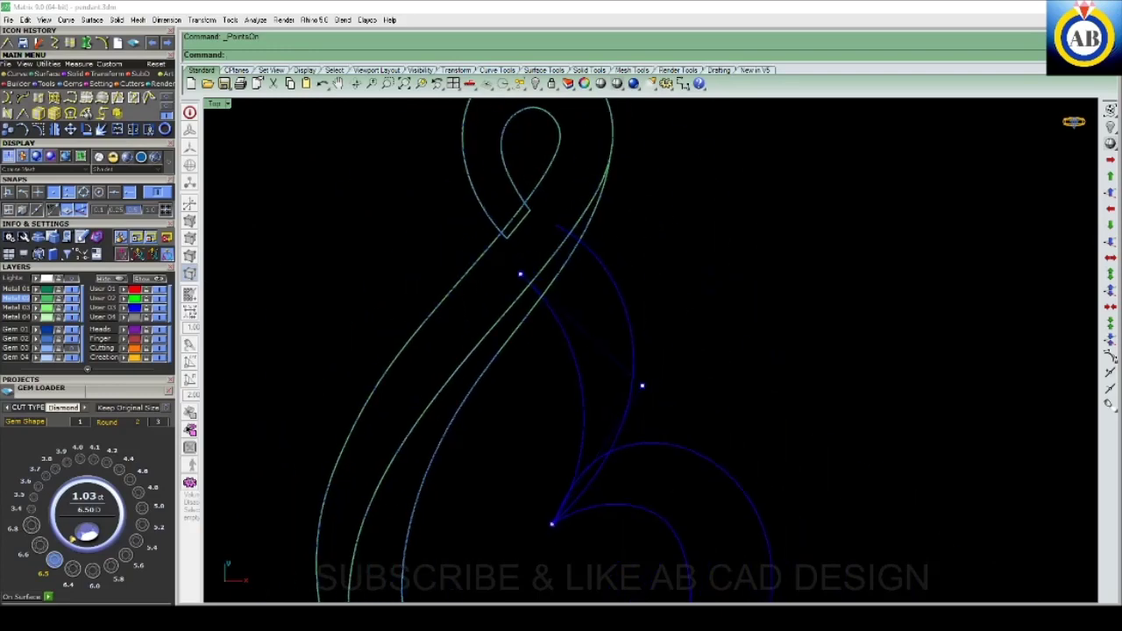
{"action": "scroll", "coordinate": [522, 262], "scroll_direction": "up", "scroll_amount": 5}
{"action": "left_click", "coordinate": [517, 292]}
{"action": "type", "text": "m"}
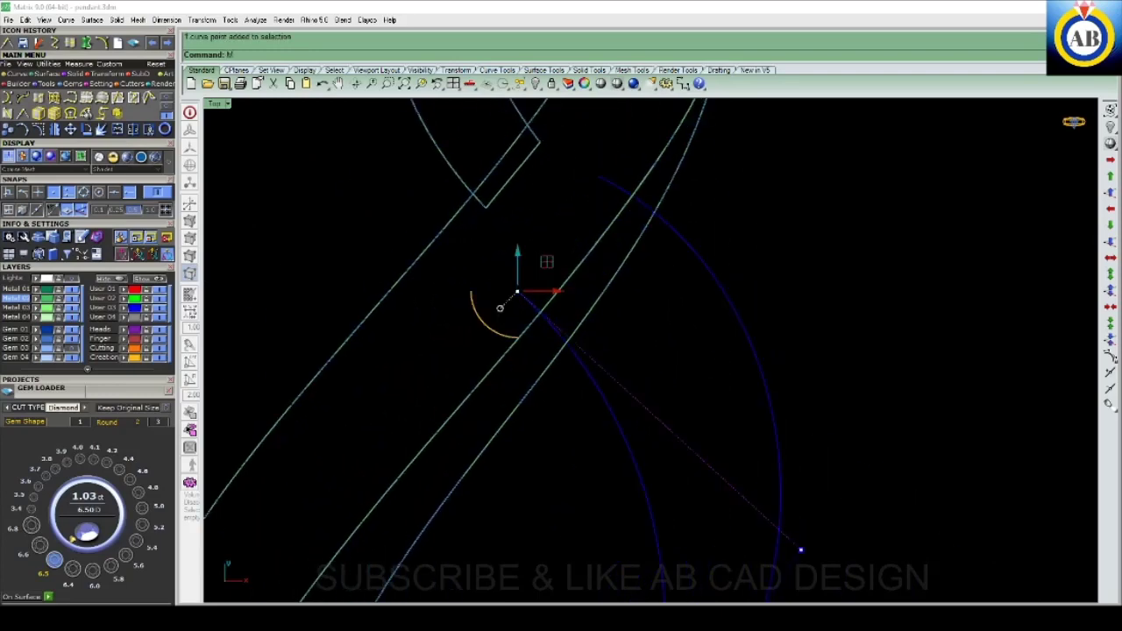
{"action": "key", "text": "Return"}
{"action": "left_click", "coordinate": [517, 291]}
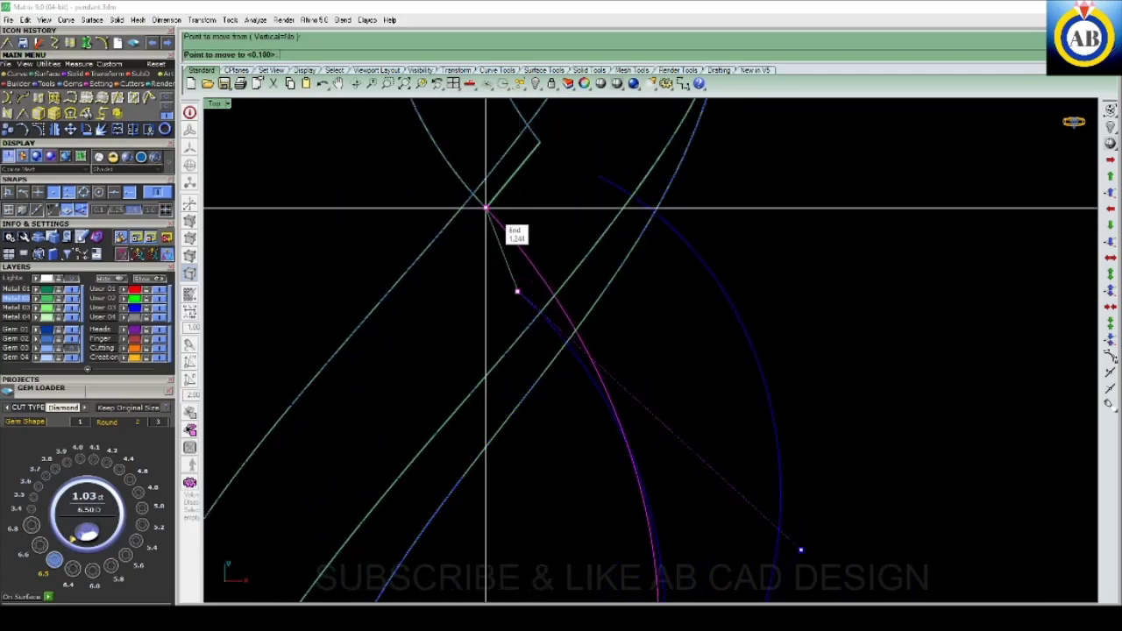
{"action": "left_click", "coordinate": [480, 217]}
{"action": "scroll", "coordinate": [481, 216], "scroll_direction": "down", "scroll_amount": 3}
{"action": "scroll", "coordinate": [631, 298], "scroll_direction": "down", "scroll_amount": 1}
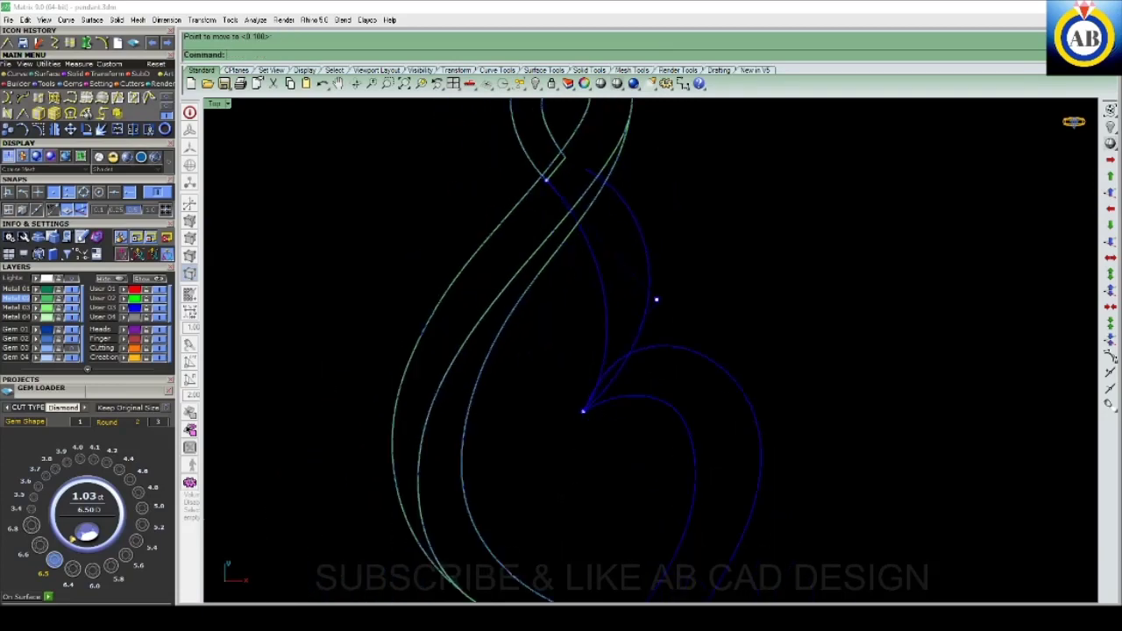
{"action": "scroll", "coordinate": [630, 299], "scroll_direction": "down", "scroll_amount": 1}
- Pull the right inner swirl curve's control points up-left and show the pendant reference image
{"action": "left_click", "coordinate": [630, 292]}
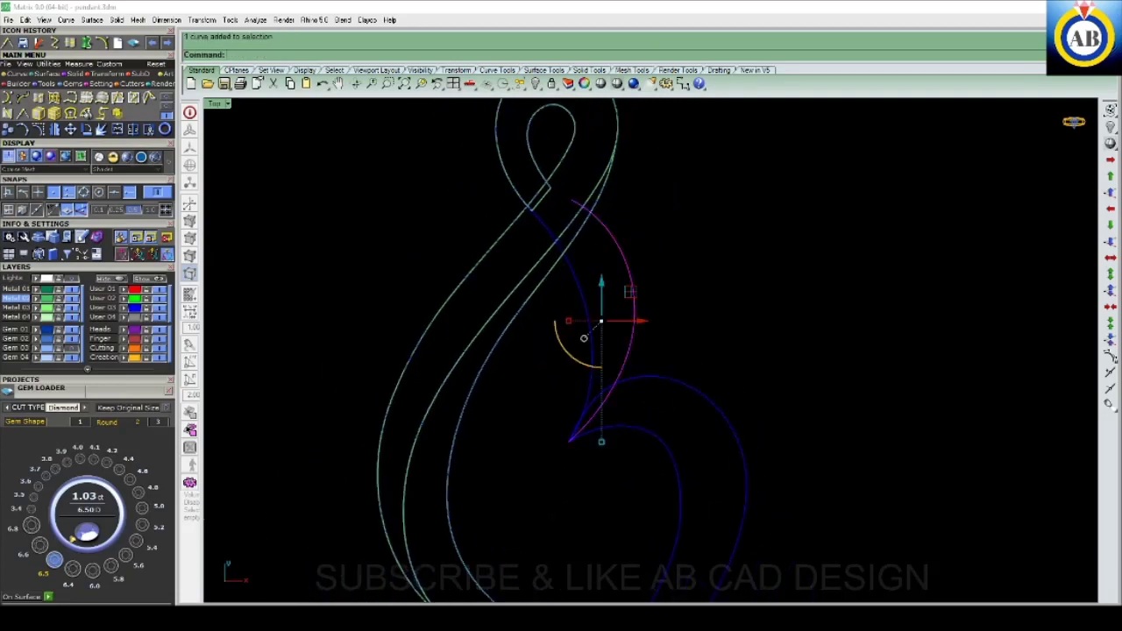
{"action": "key", "text": "F10"}
{"action": "scroll", "coordinate": [563, 141], "scroll_direction": "up", "scroll_amount": 3}
{"action": "scroll", "coordinate": [563, 140], "scroll_direction": "up", "scroll_amount": 1}
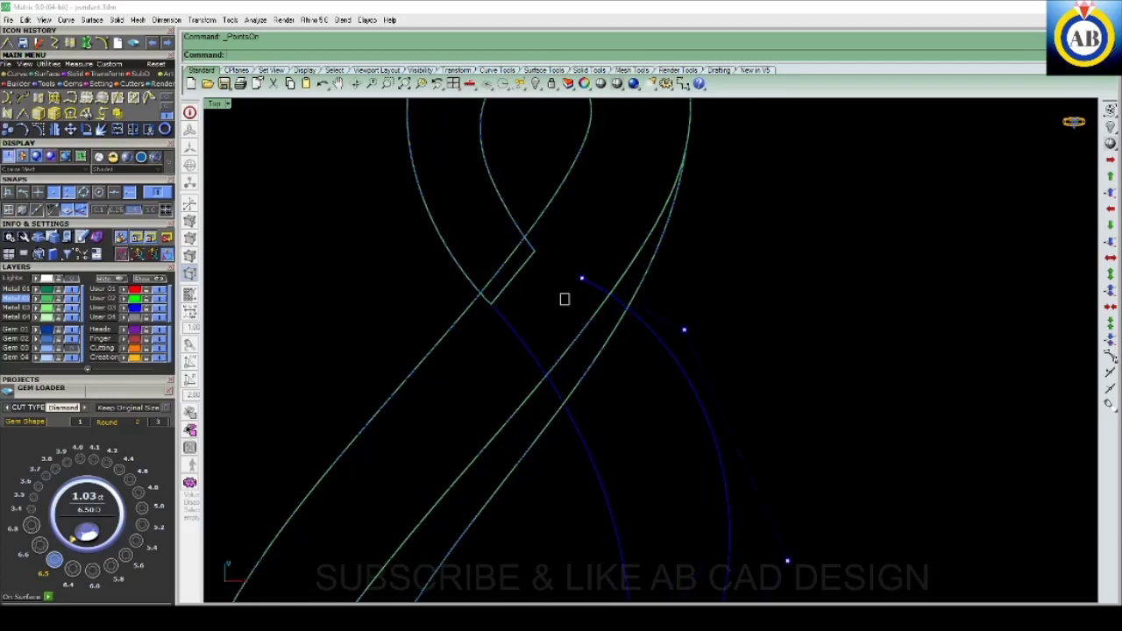
{"action": "left_click", "coordinate": [564, 296]}
{"action": "mouse_move", "coordinate": [582, 278]}
{"action": "left_mouse_down"}
{"action": "mouse_move", "coordinate": [591, 293]}
{"action": "mouse_move", "coordinate": [540, 252]}
{"action": "left_mouse_up"}
{"action": "right_click_drag", "start_coordinate": [524, 267], "coordinate": [493, 272]}
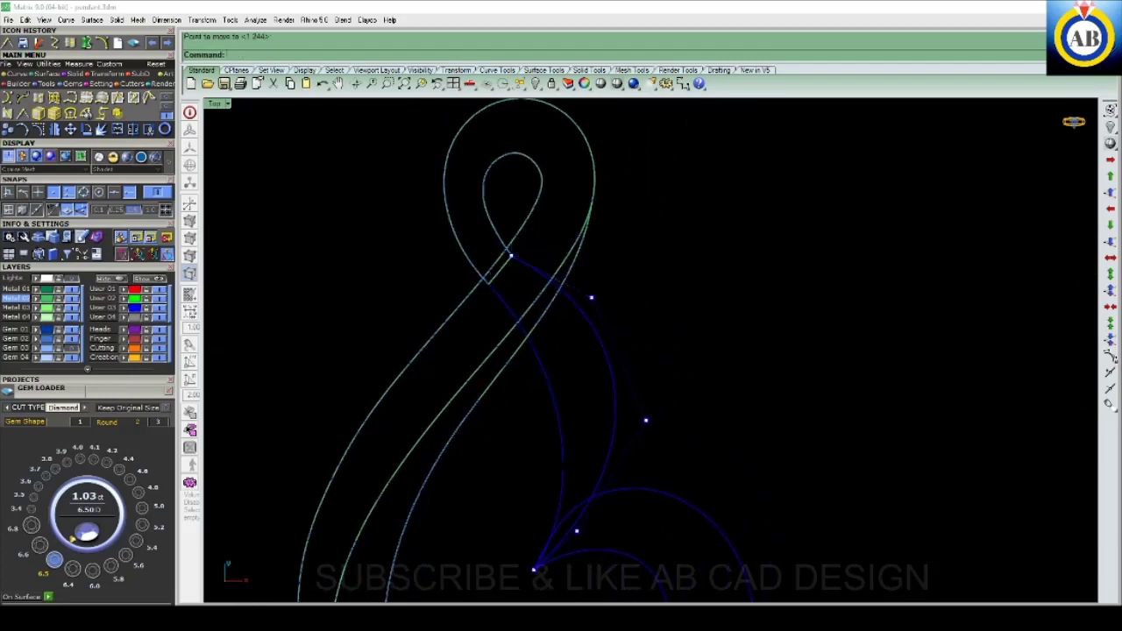
{"action": "left_click_drag", "start_coordinate": [593, 283], "coordinate": [690, 373]}
{"action": "left_click_drag", "start_coordinate": [584, 393], "coordinate": [711, 458]}
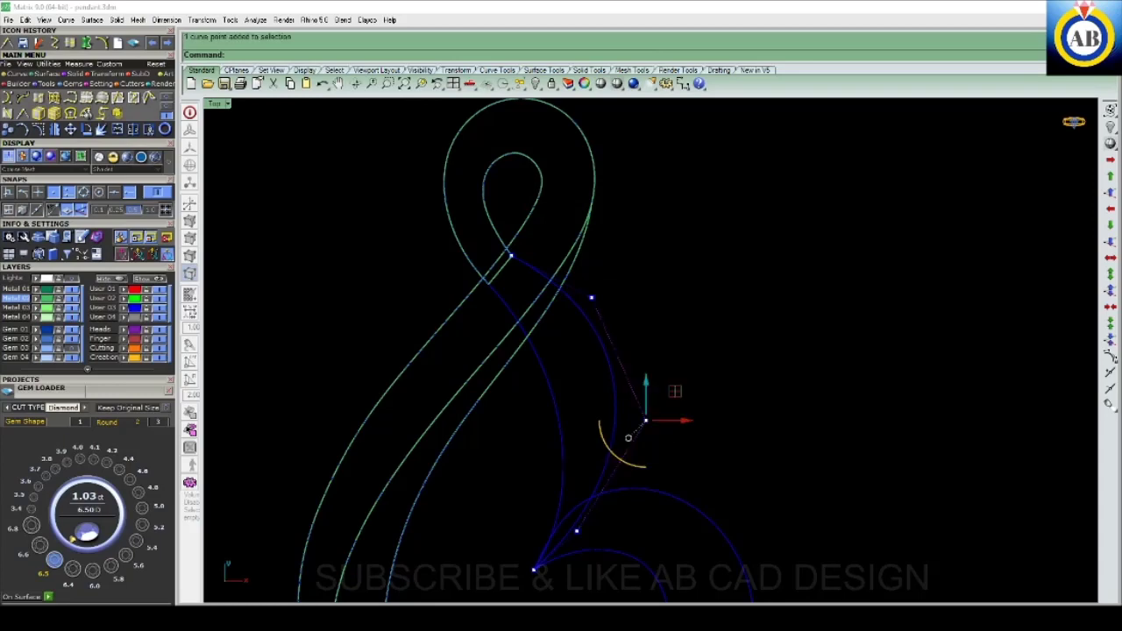
{"action": "left_click_drag", "start_coordinate": [576, 314], "coordinate": [589, 369]}
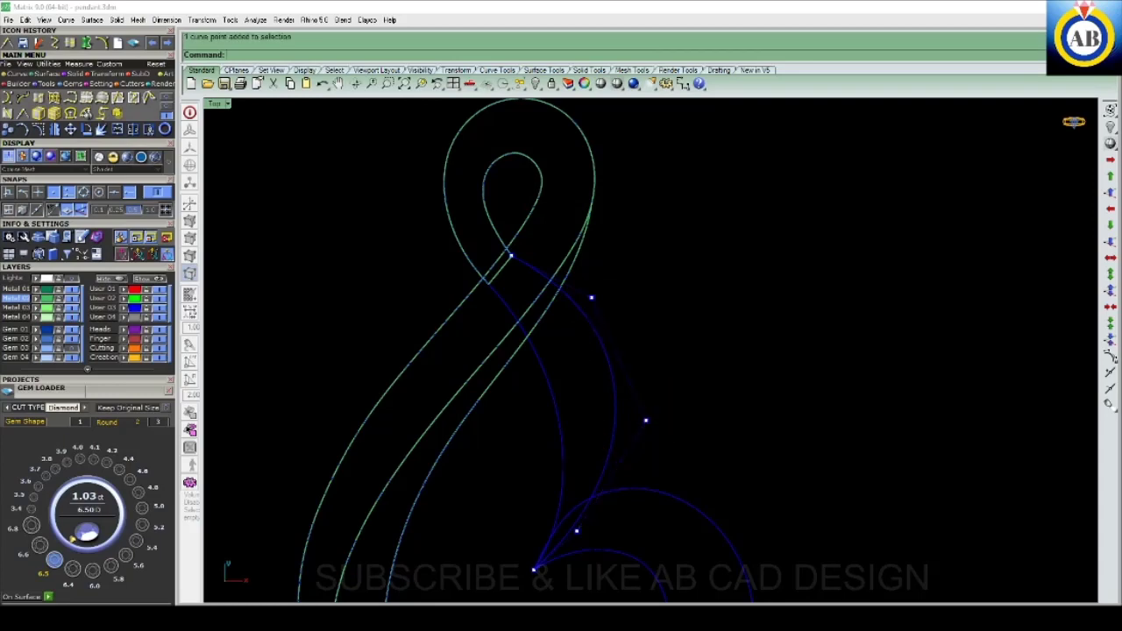
{"action": "scroll", "coordinate": [614, 303], "scroll_direction": "down", "scroll_amount": 3}
{"action": "left_click", "coordinate": [72, 278]}
- Nudge the upper control point and shift the lower one left to follow the image
{"action": "scroll", "coordinate": [617, 350], "scroll_direction": "up", "scroll_amount": 3}
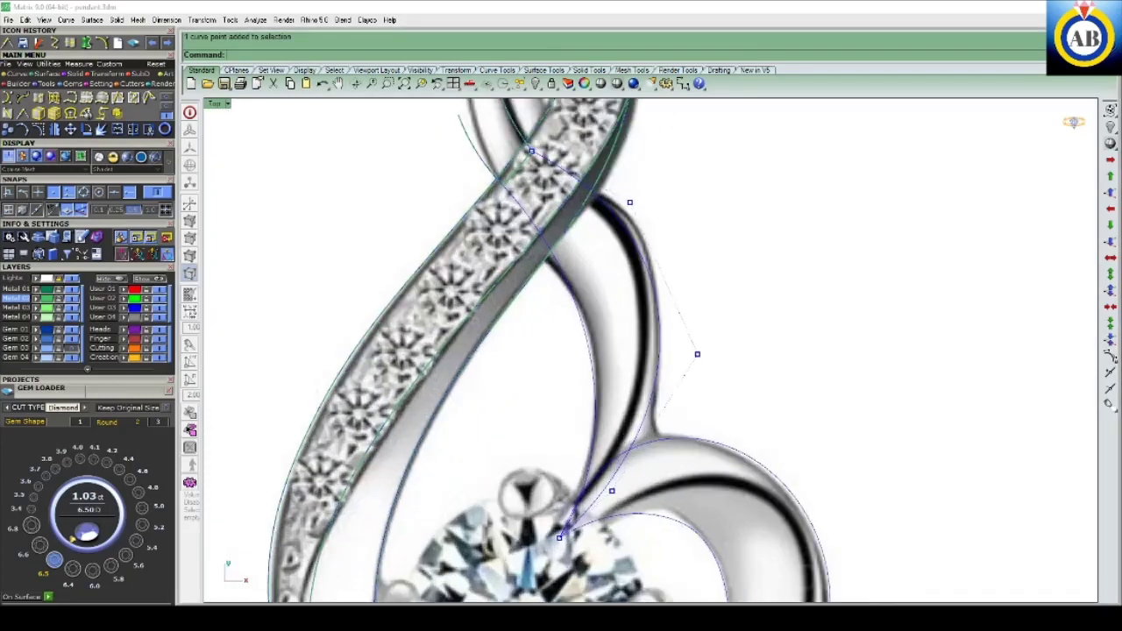
{"action": "scroll", "coordinate": [616, 351], "scroll_direction": "up", "scroll_amount": 2}
{"action": "right_click_drag", "start_coordinate": [616, 350], "coordinate": [590, 402]}
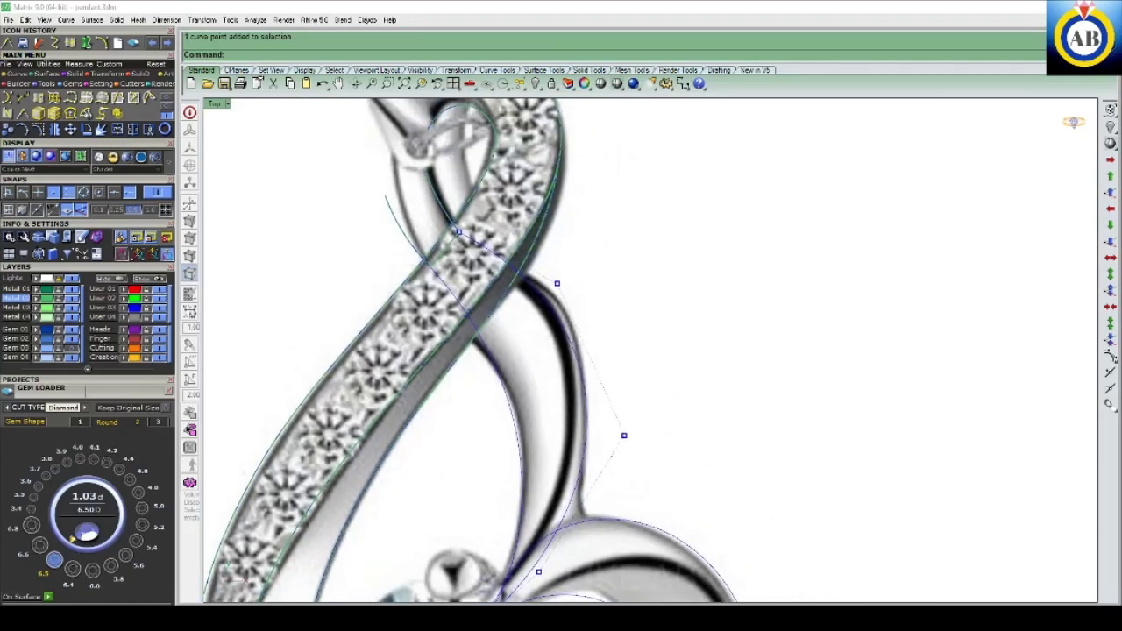
{"action": "left_click_drag", "start_coordinate": [557, 283], "coordinate": [545, 296]}
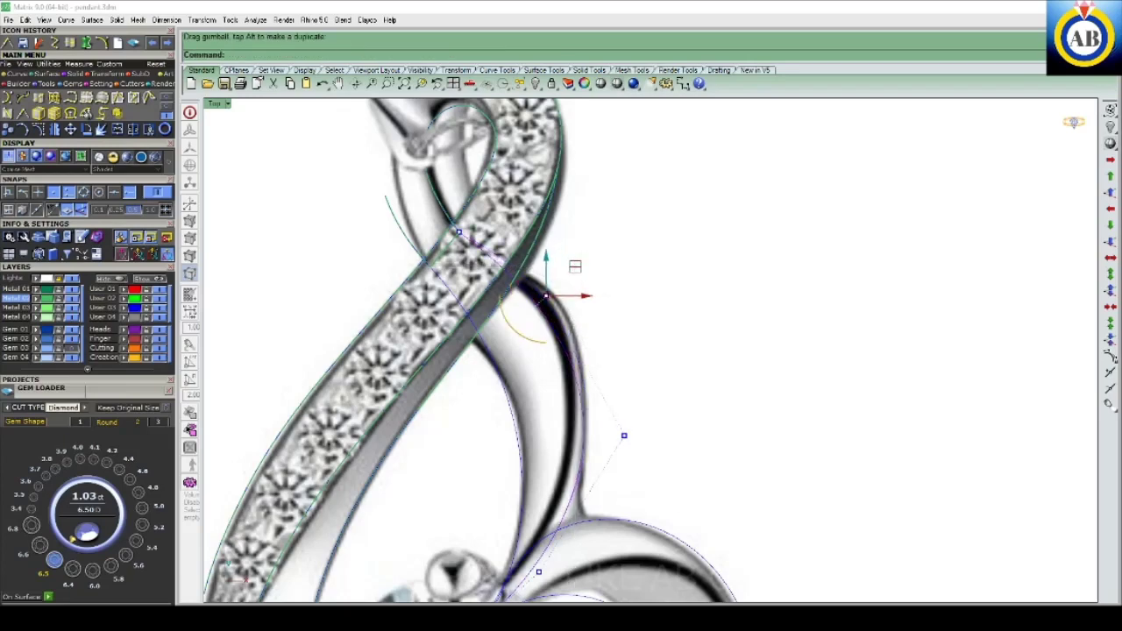
{"action": "left_click", "coordinate": [623, 435]}
{"action": "left_click_drag", "start_coordinate": [653, 406], "coordinate": [632, 409]}
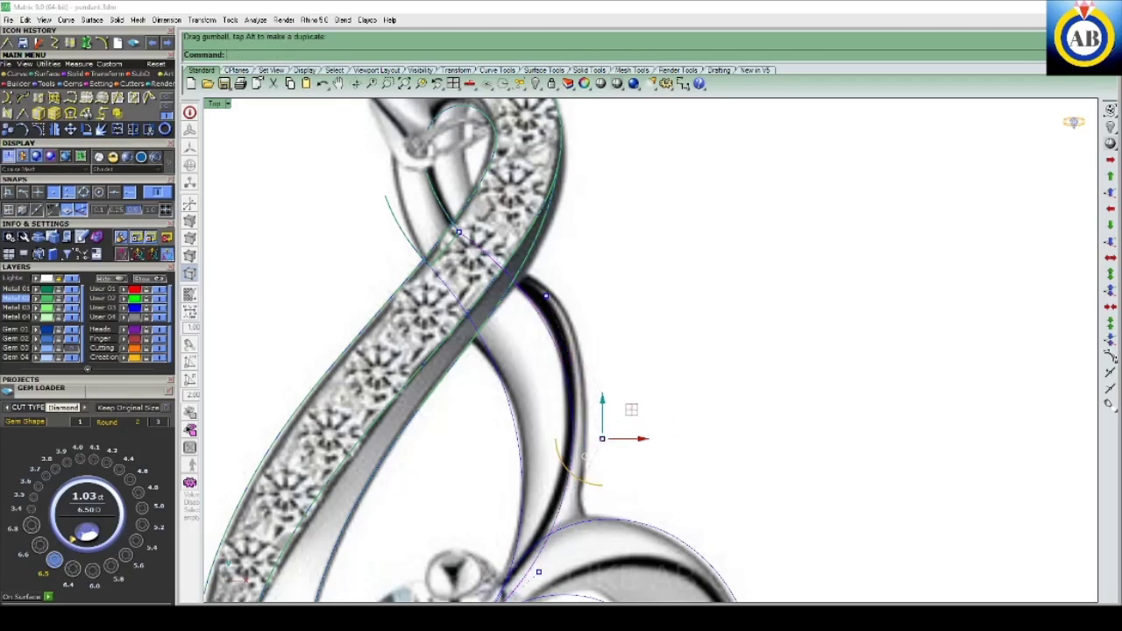
- Nudge the control point near the stone setting to match the reference image
{"action": "scroll", "coordinate": [585, 456], "scroll_direction": "down", "scroll_amount": 3}
{"action": "key", "text": "Escape"}
{"action": "scroll", "coordinate": [578, 368], "scroll_direction": "up", "scroll_amount": 5}
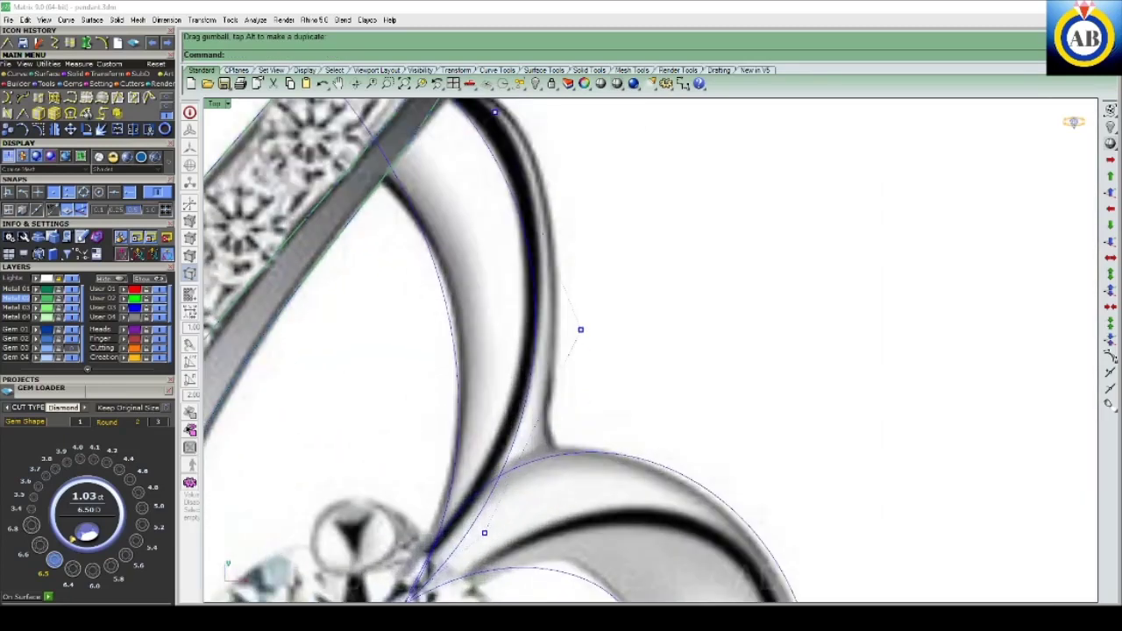
{"action": "scroll", "coordinate": [579, 445], "scroll_direction": "down", "scroll_amount": 2}
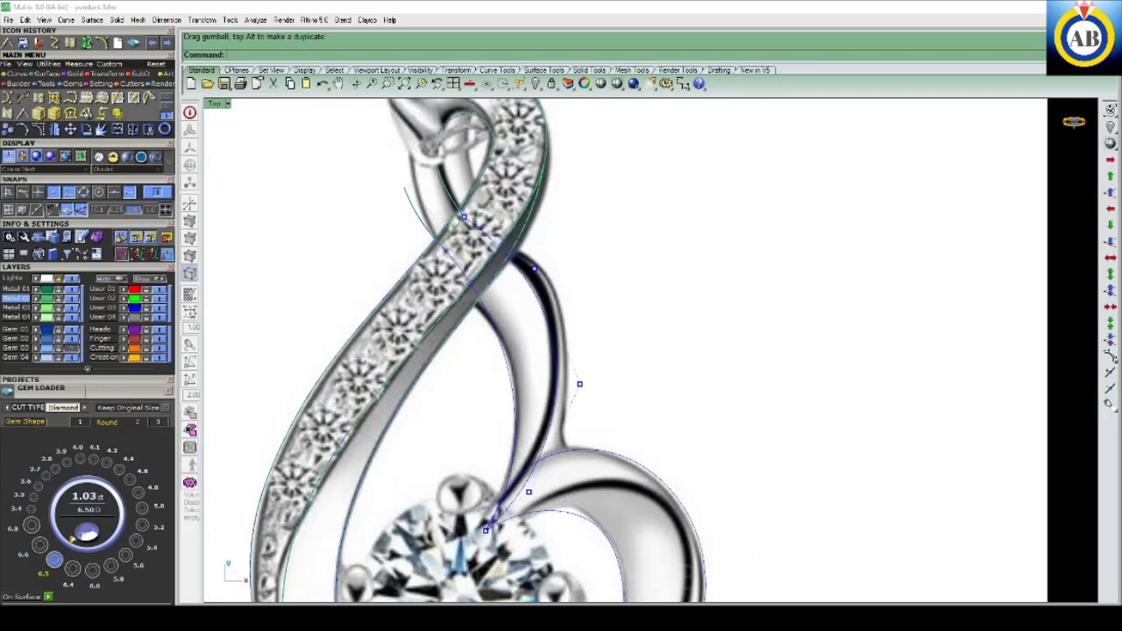
{"action": "left_click", "coordinate": [561, 469]}
{"action": "left_click_drag", "start_coordinate": [589, 440], "coordinate": [585, 442]}
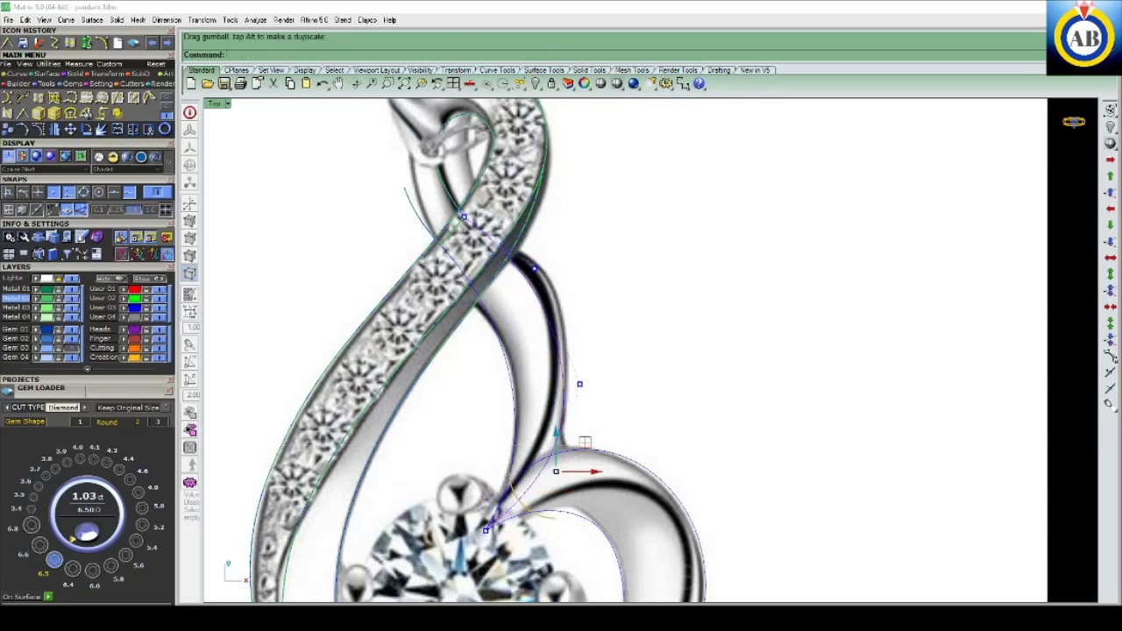
{"action": "scroll", "coordinate": [635, 403], "scroll_direction": "down", "scroll_amount": 1}
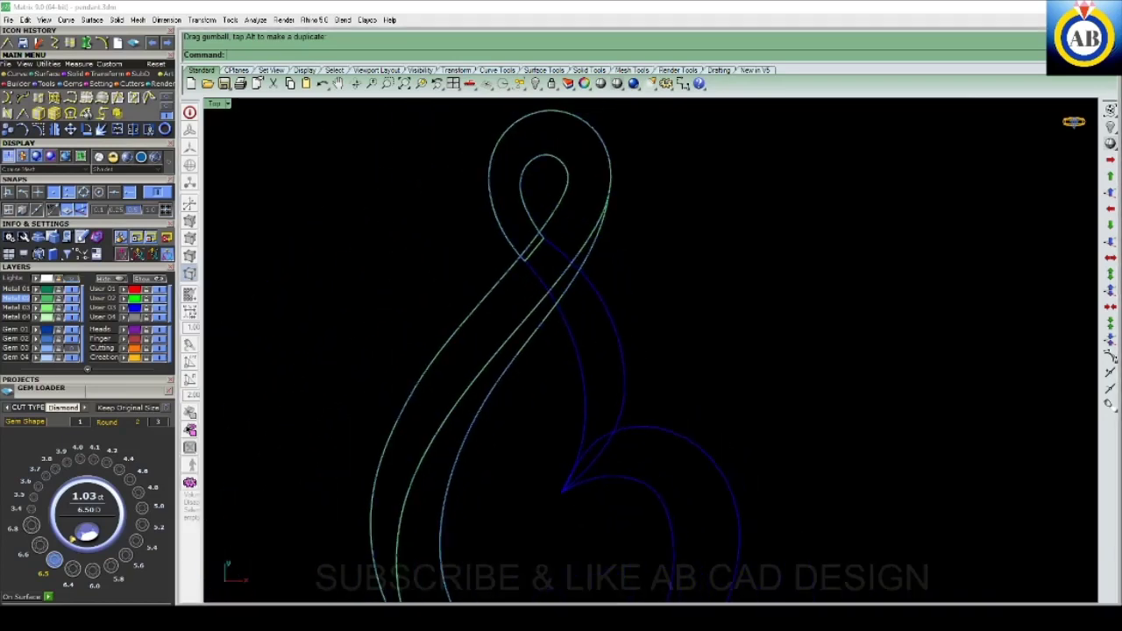
- Rebuild both selected inner swirl curves with a point count of 5
{"action": "scroll", "coordinate": [666, 285], "scroll_direction": "up", "scroll_amount": 1}
{"action": "scroll", "coordinate": [594, 350], "scroll_direction": "down", "scroll_amount": 1}
{"action": "scroll", "coordinate": [593, 350], "scroll_direction": "down", "scroll_amount": 1}
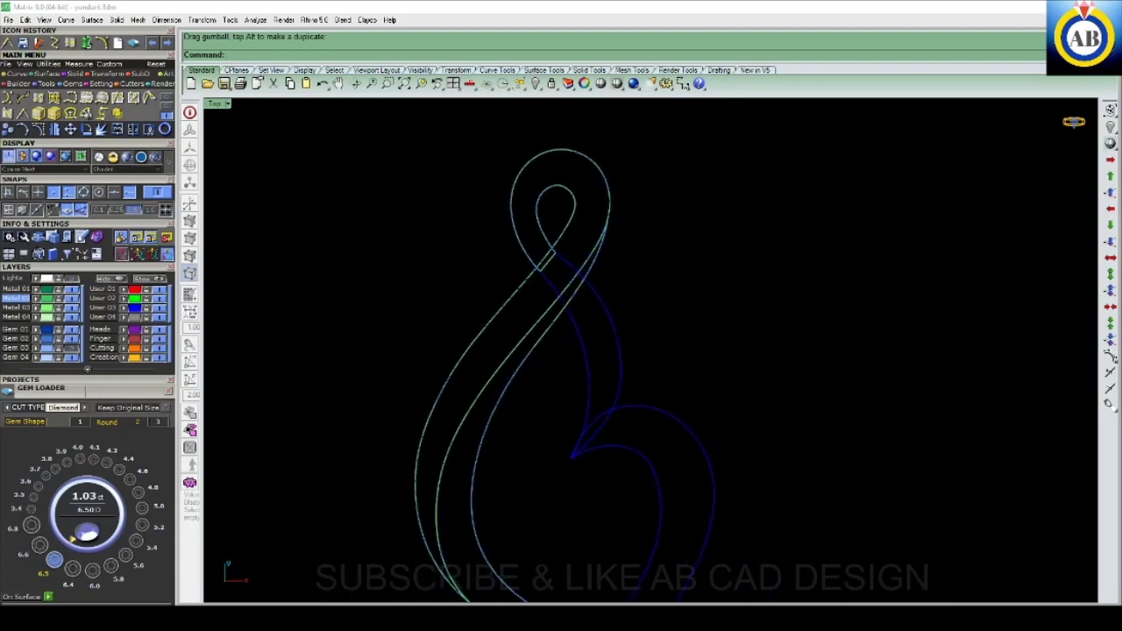
{"action": "left_click_drag", "start_coordinate": [657, 316], "coordinate": [581, 370]}
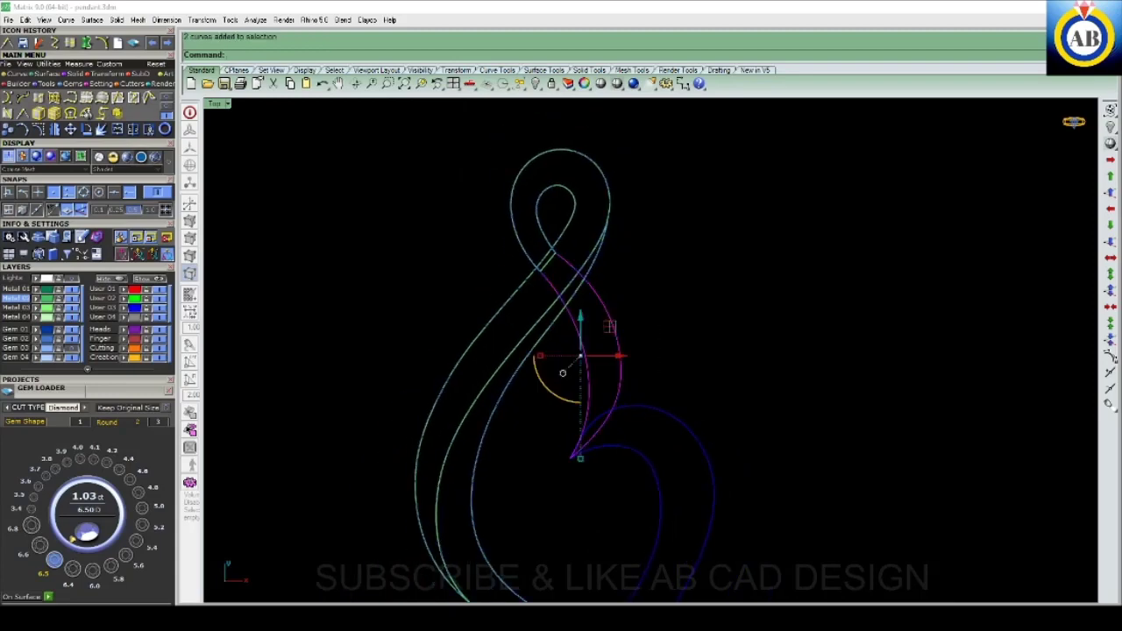
{"action": "type", "text": "Rebuild"}
{"action": "key", "text": "Return"}
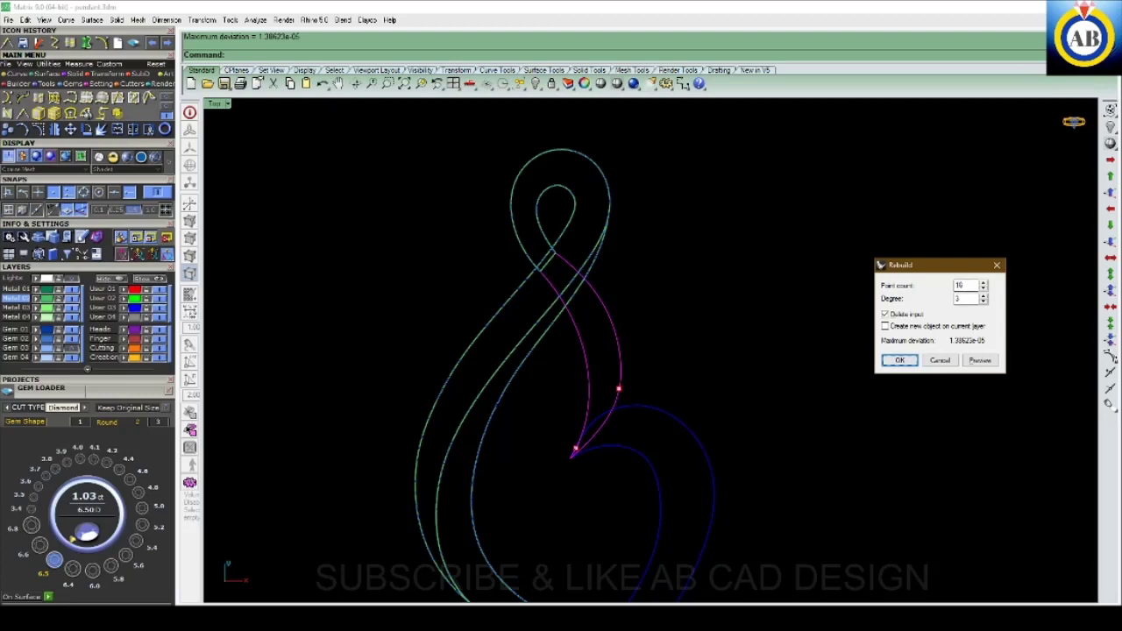
{"action": "type", "text": "5"}
{"action": "key", "text": "Return"}
{"action": "key", "text": "Escape"}
{"action": "scroll", "coordinate": [608, 330], "scroll_direction": "up", "scroll_amount": 3}
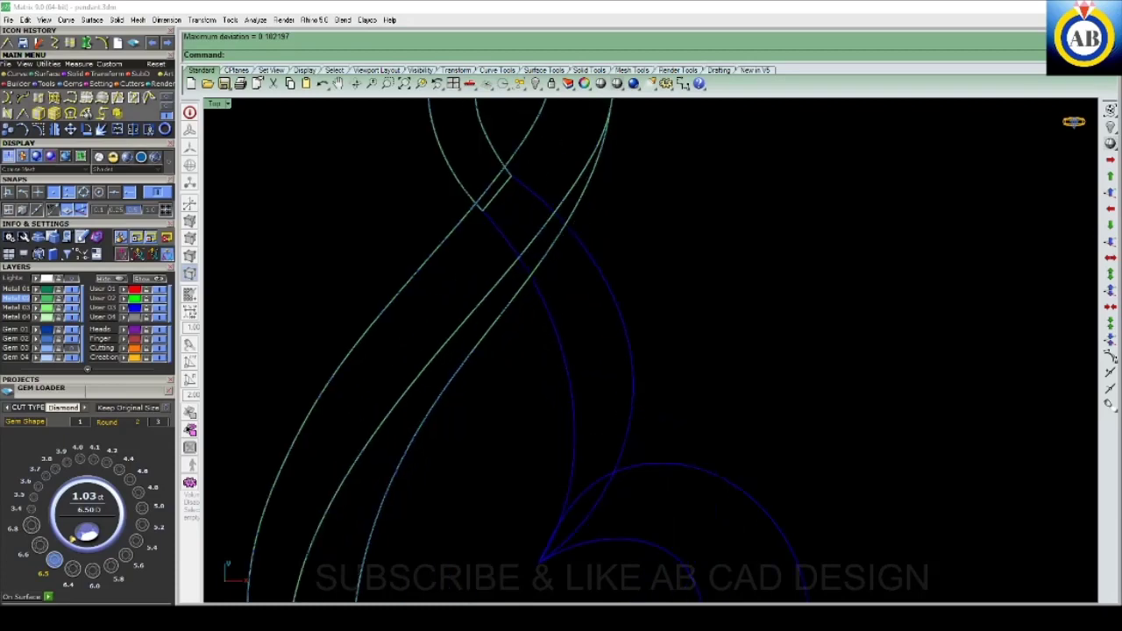
{"action": "scroll", "coordinate": [608, 329], "scroll_direction": "down", "scroll_amount": 3}
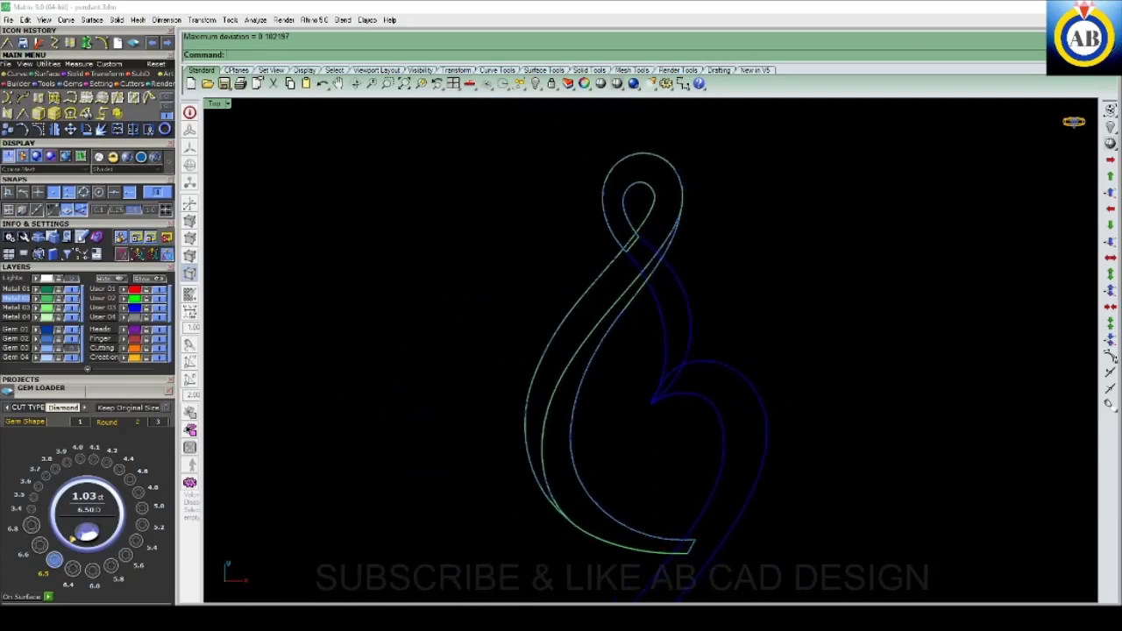
{"action": "scroll", "coordinate": [604, 267], "scroll_direction": "up", "scroll_amount": 5}
{"action": "scroll", "coordinate": [603, 266], "scroll_direction": "down", "scroll_amount": 3}
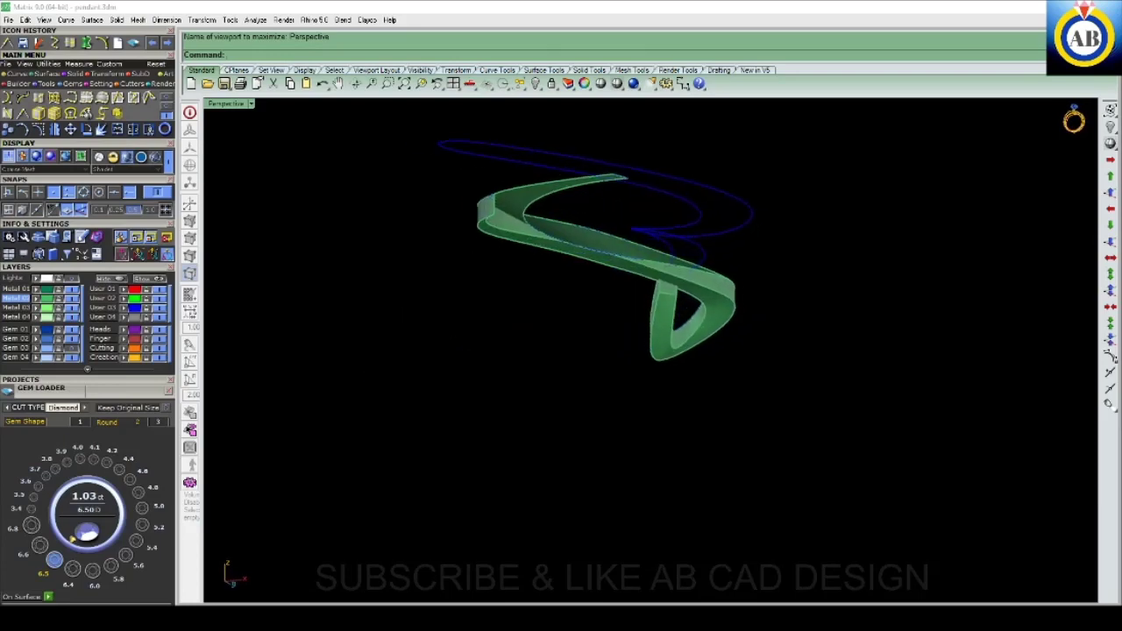
- Extrude the green ribbon surface as a solid, accepting the default distance
{"action": "left_click", "coordinate": [526, 245]}
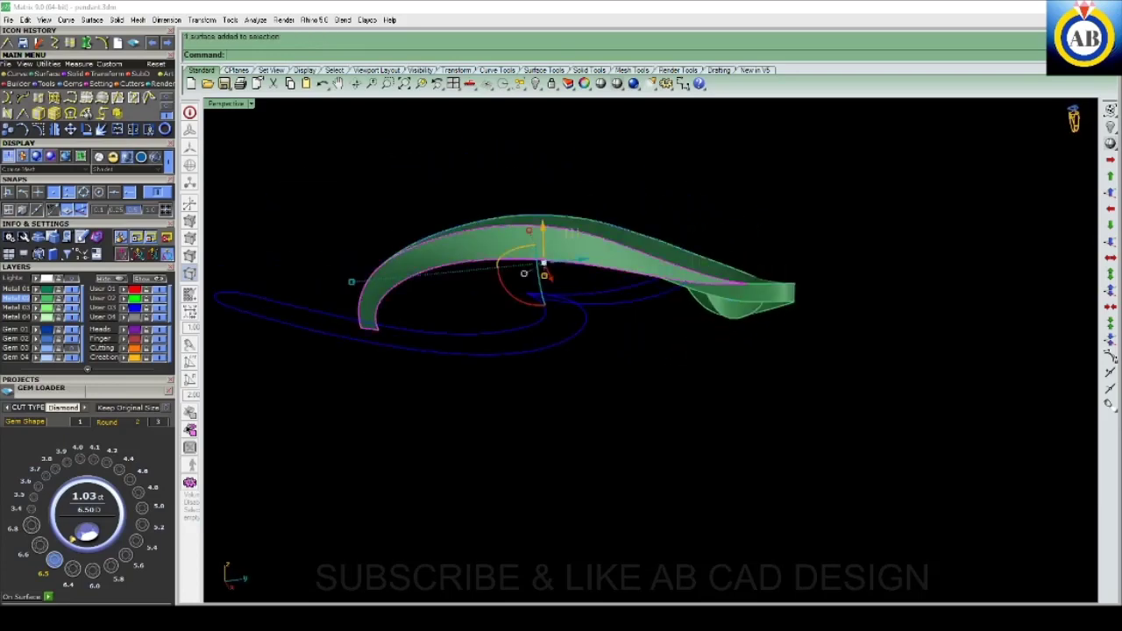
{"action": "type", "text": "E"}
{"action": "key", "text": "Return"}
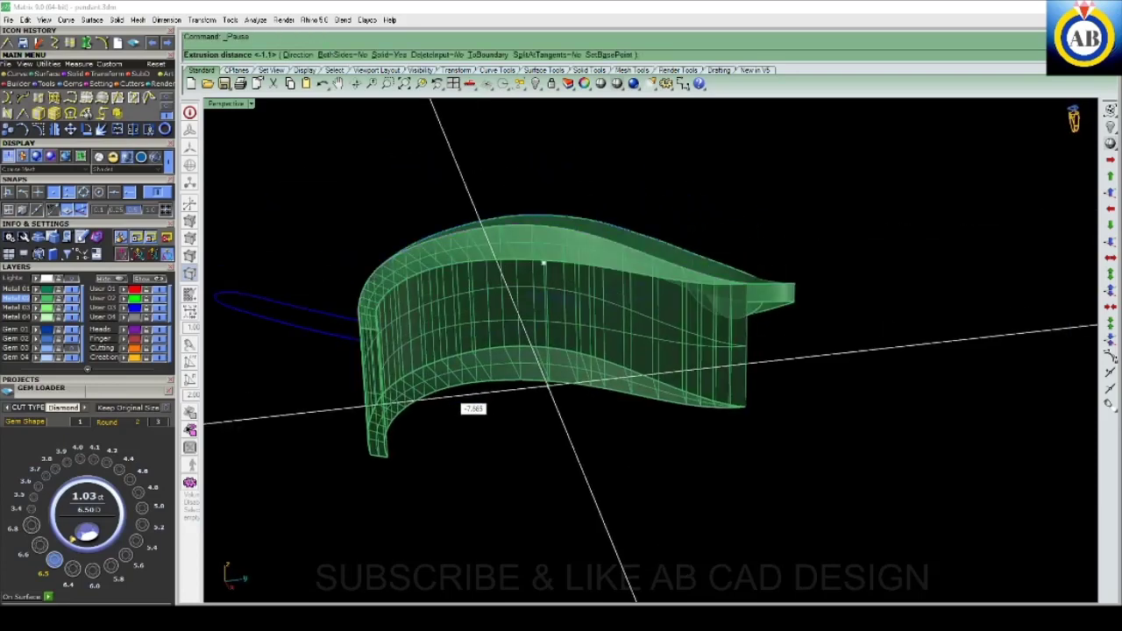
{"action": "key", "text": "Return"}
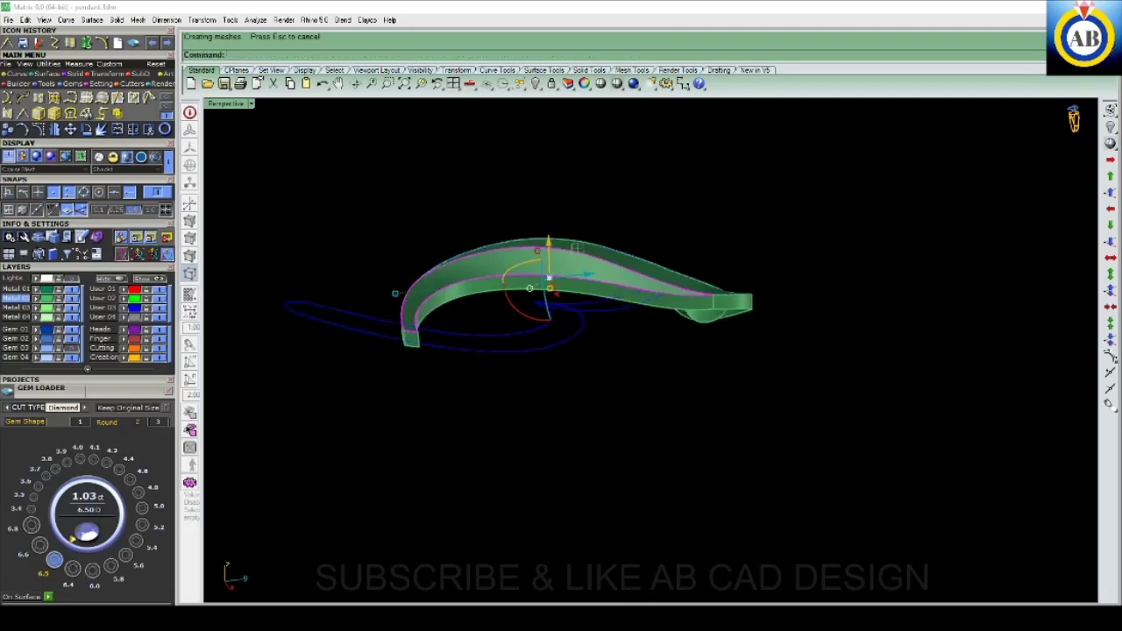
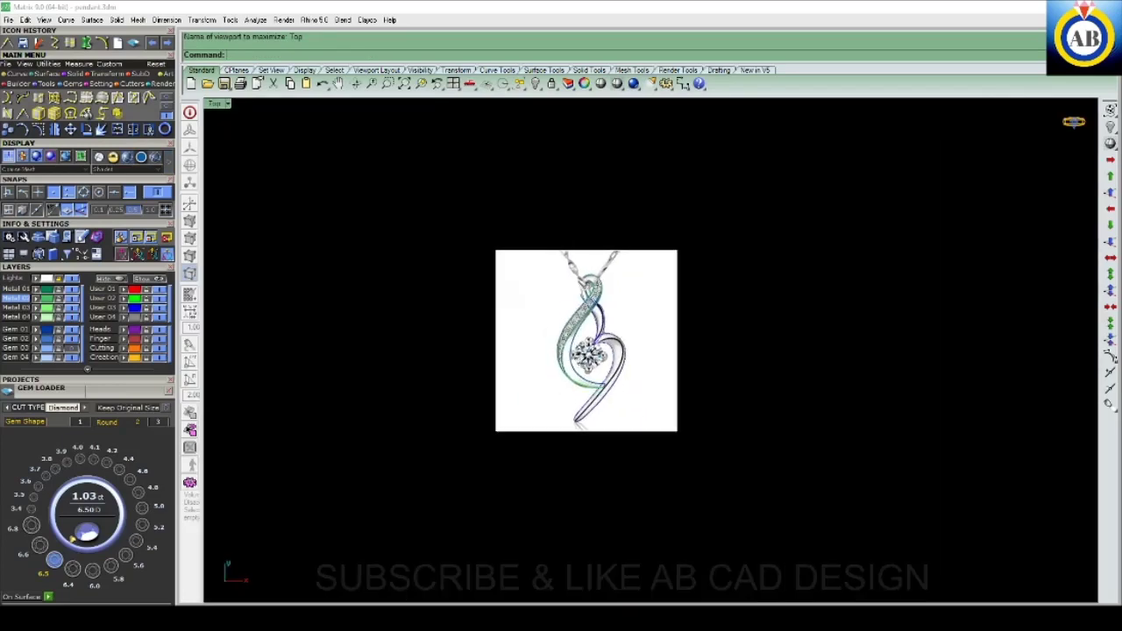
- Restore the four-view layout and zoom every view to fit the pendant and its reference image
{"action": "key", "text": "ctrl+m"}
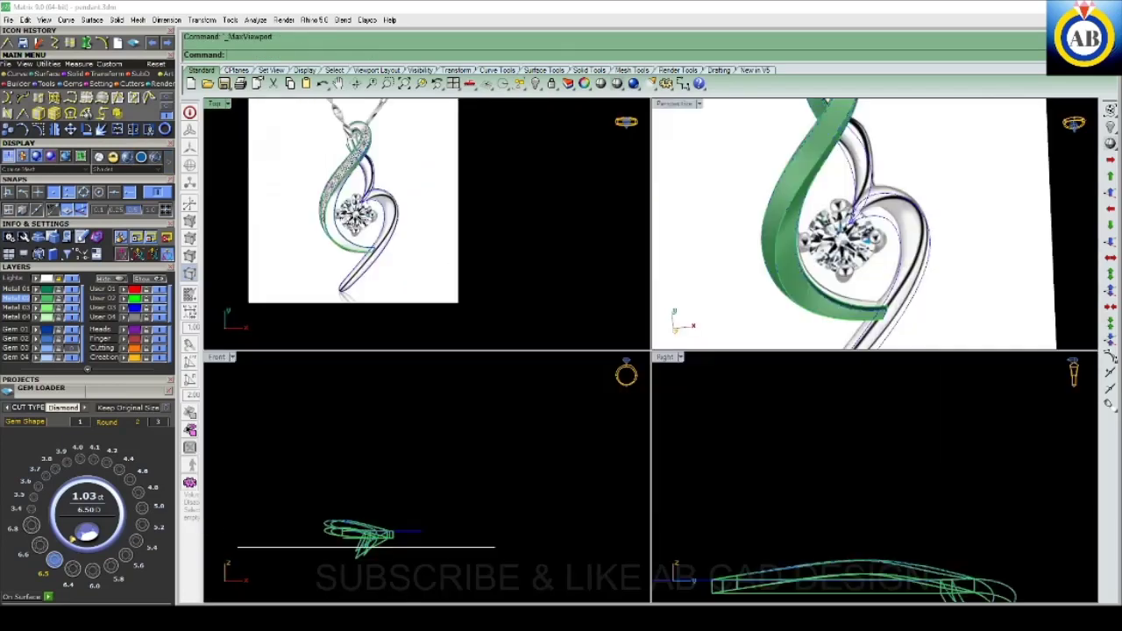
{"action": "key", "text": "ctrl+shift+e"}
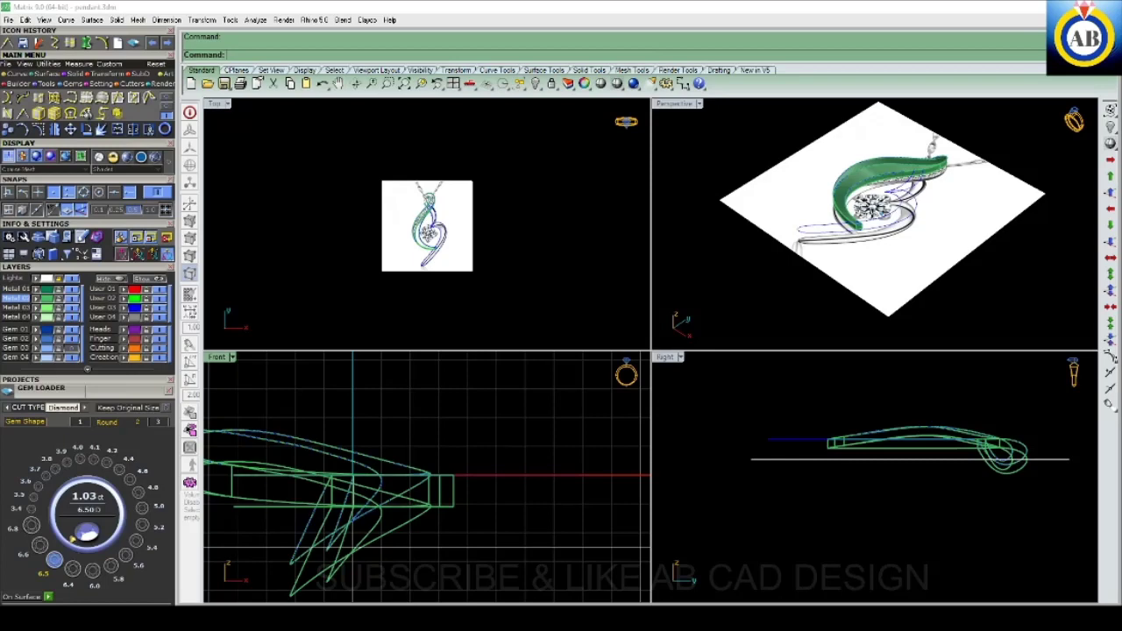
- Draw a short horizontal line in the Front view
{"action": "scroll", "coordinate": [494, 518], "scroll_direction": "up", "scroll_amount": 2}
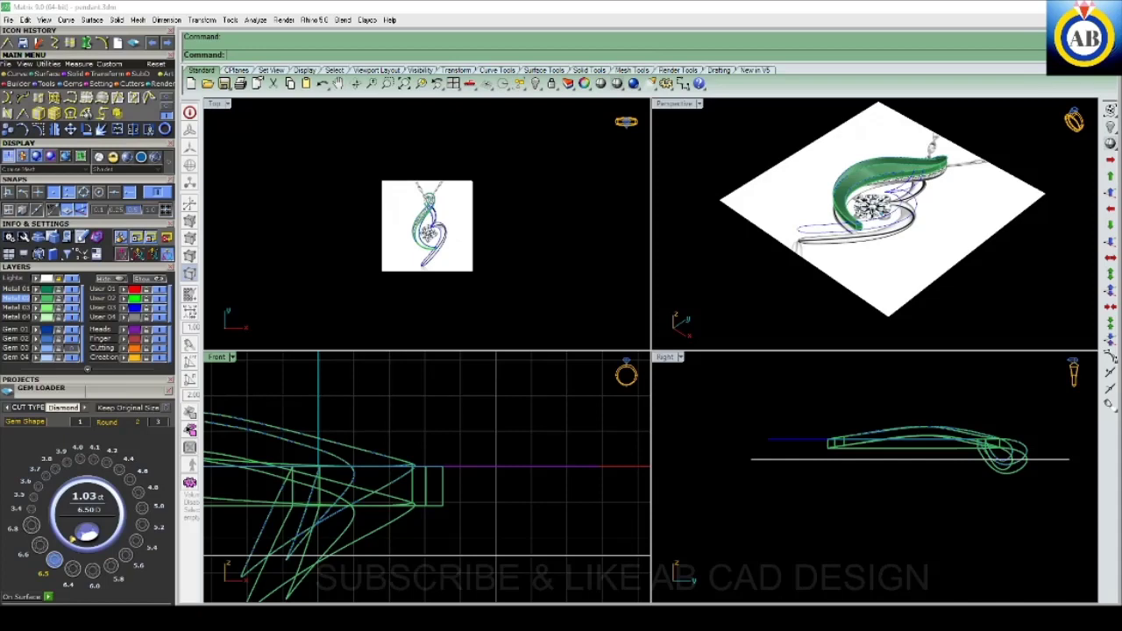
{"action": "scroll", "coordinate": [502, 456], "scroll_direction": "up", "scroll_amount": 2}
{"action": "scroll", "coordinate": [502, 455], "scroll_direction": "down", "scroll_amount": 2}
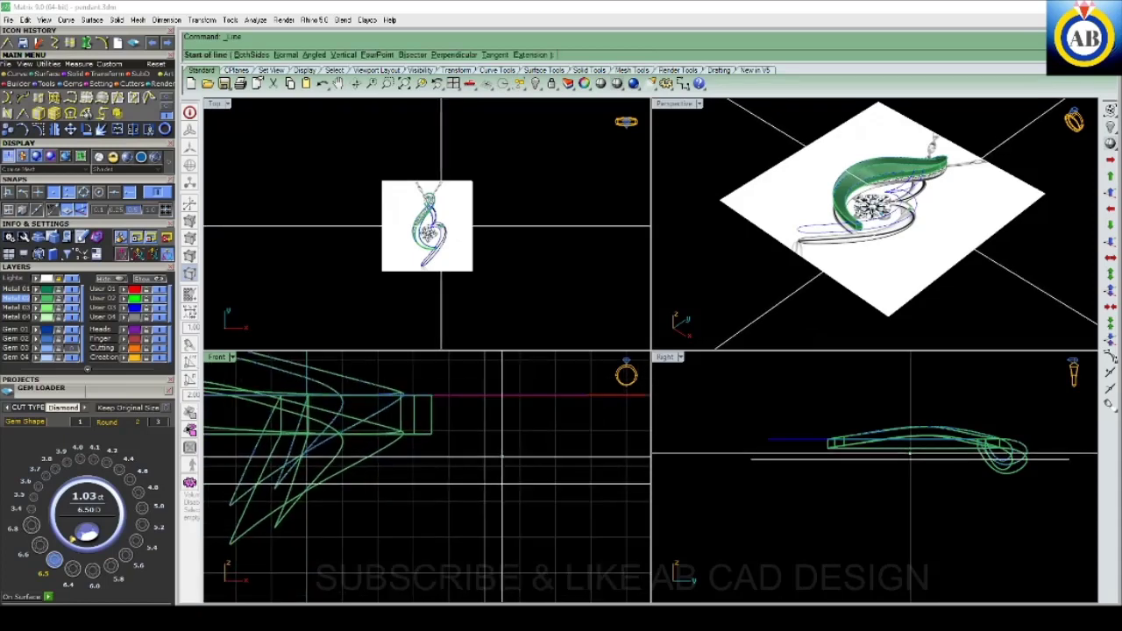
{"action": "scroll", "coordinate": [502, 456], "scroll_direction": "up", "scroll_amount": 3}
{"action": "scroll", "coordinate": [514, 433], "scroll_direction": "down", "scroll_amount": 3}
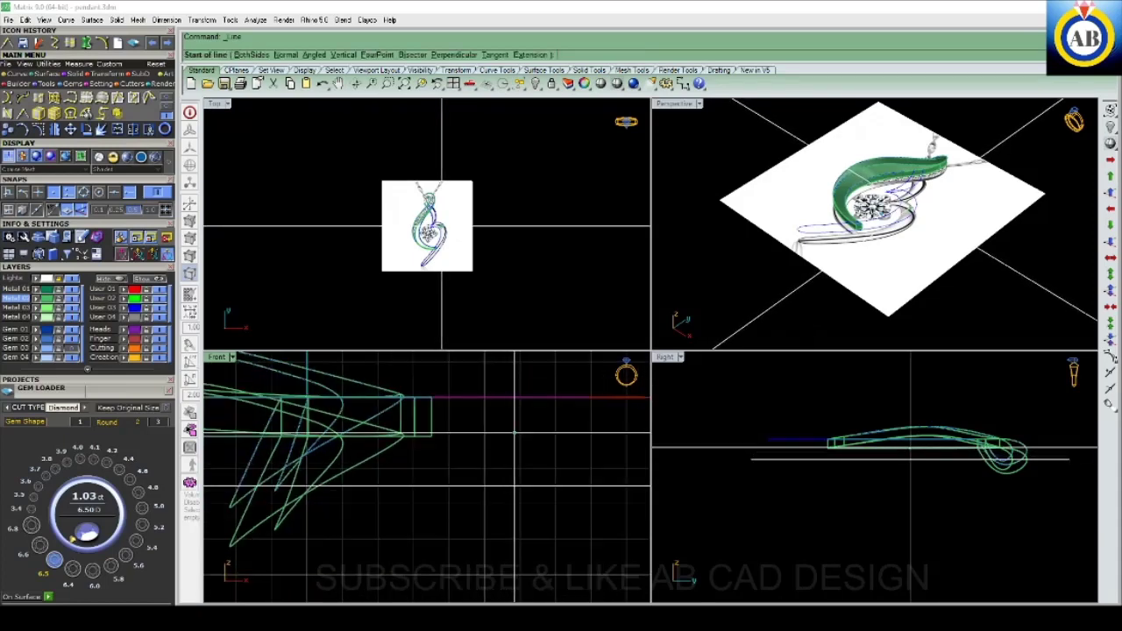
{"action": "scroll", "coordinate": [515, 433], "scroll_direction": "up", "scroll_amount": 3}
{"action": "scroll", "coordinate": [492, 542], "scroll_direction": "down", "scroll_amount": 3}
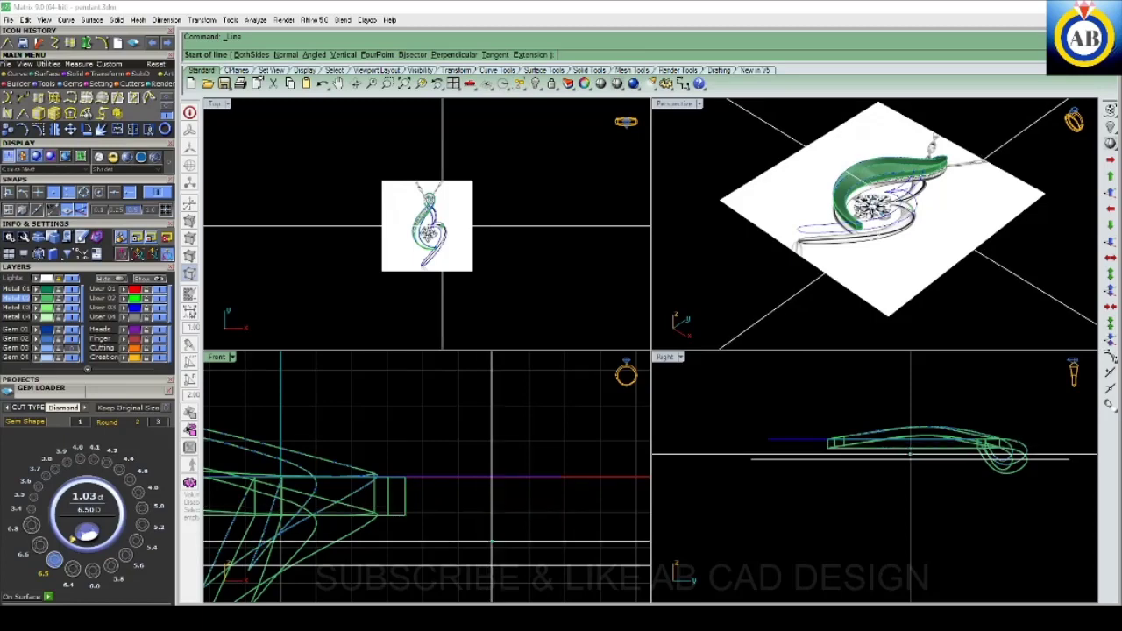
{"action": "scroll", "coordinate": [492, 542], "scroll_direction": "up", "scroll_amount": 3}
{"action": "scroll", "coordinate": [501, 533], "scroll_direction": "down", "scroll_amount": 3}
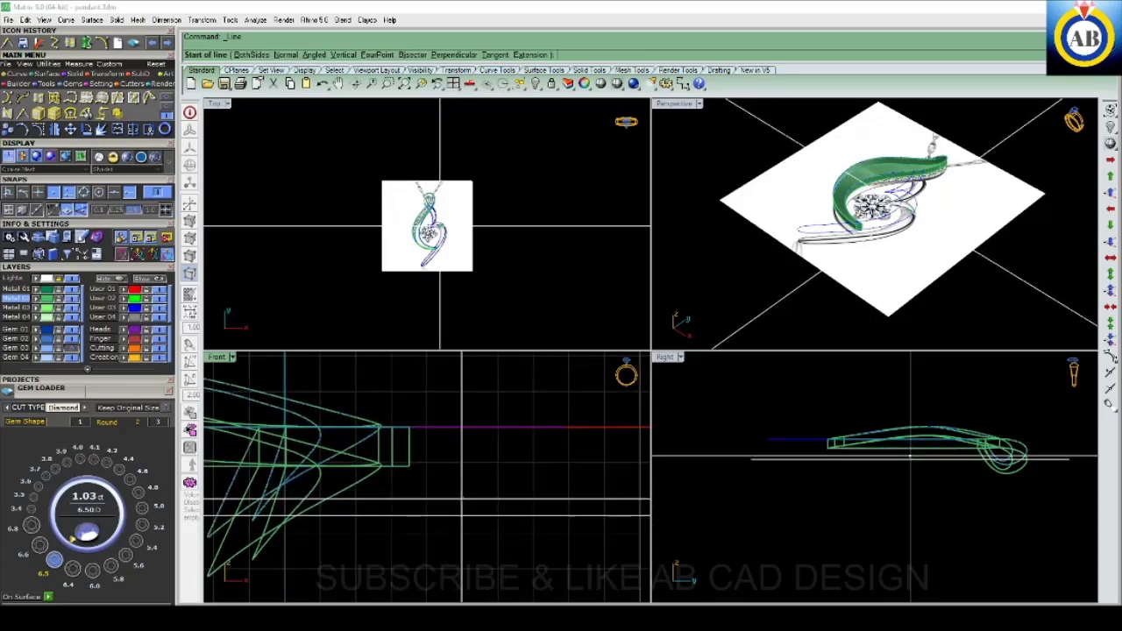
{"action": "left_click", "coordinate": [462, 499]}
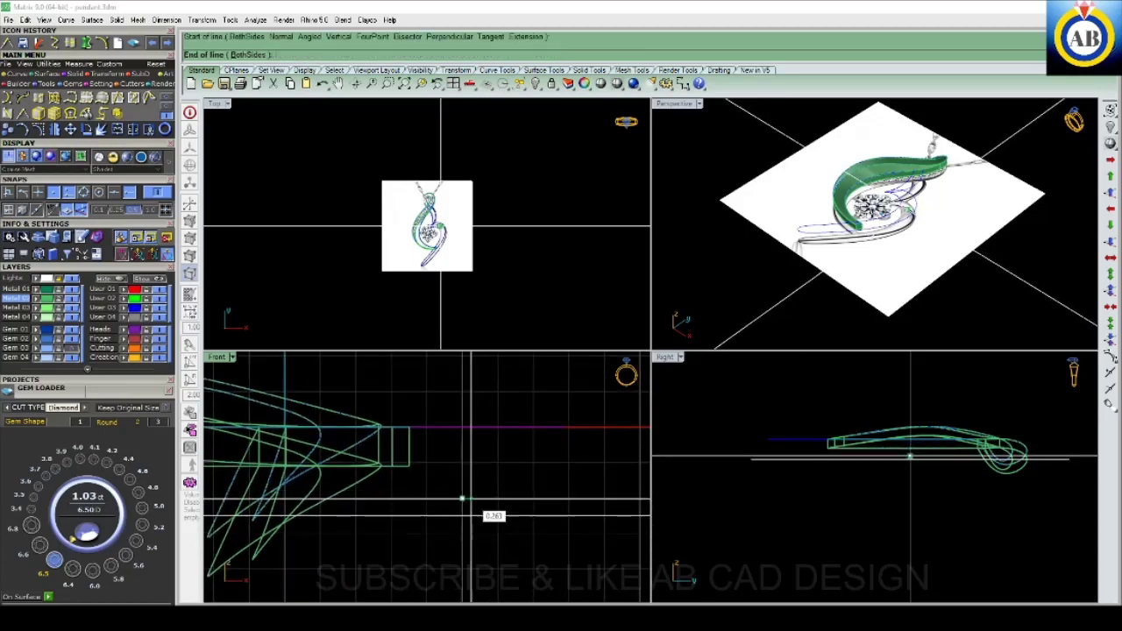
{"action": "left_click", "coordinate": [503, 515]}
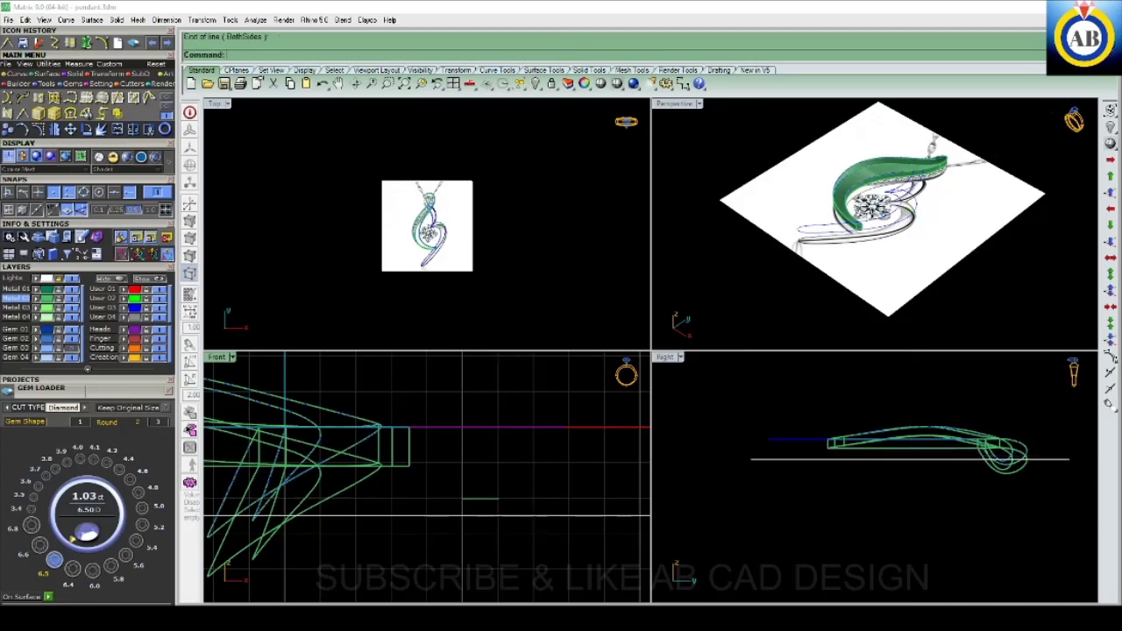
{"action": "scroll", "coordinate": [510, 490], "scroll_direction": "up", "scroll_amount": 3}
- Nudge the new line slightly upward
{"action": "left_click", "coordinate": [452, 508]}
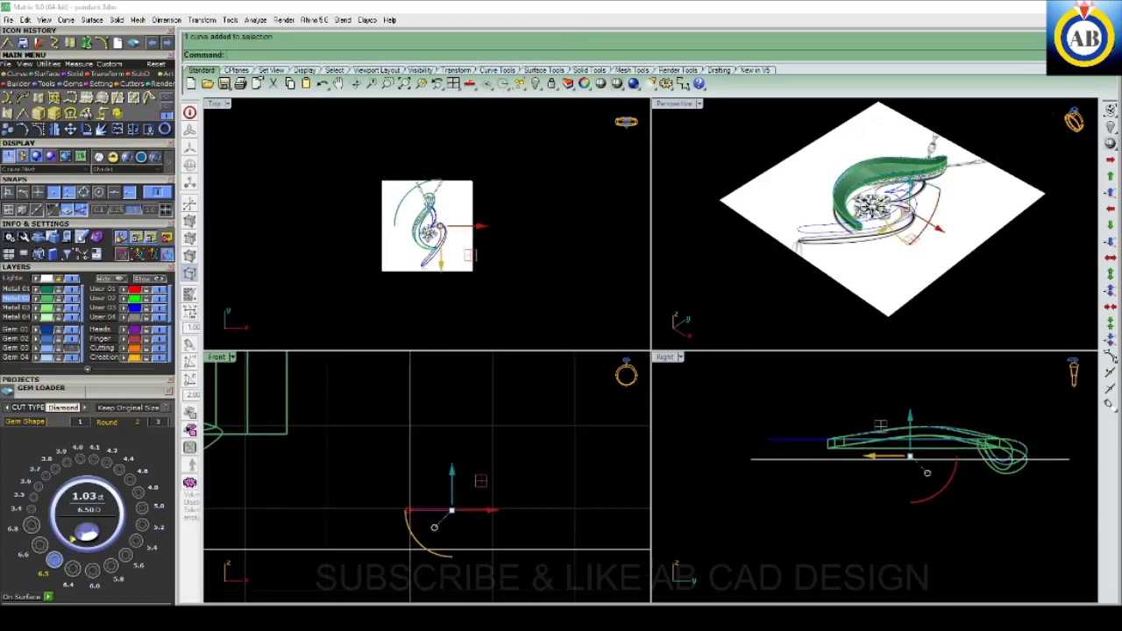
{"action": "scroll", "coordinate": [454, 518], "scroll_direction": "up", "scroll_amount": 3}
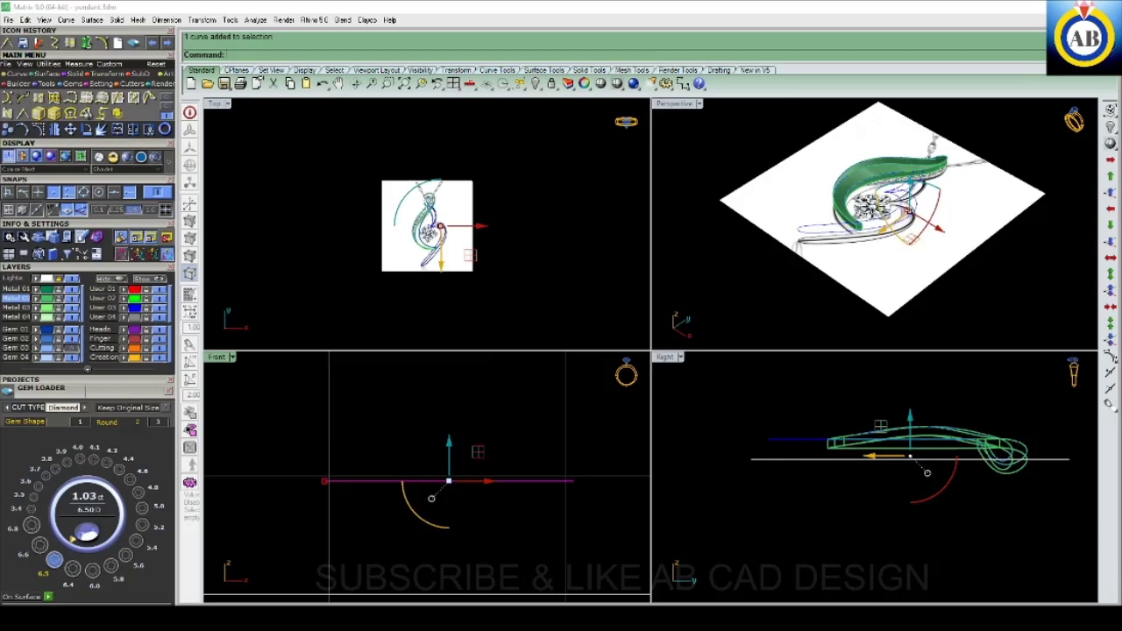
{"action": "mouse_move", "coordinate": [448, 445]}
{"action": "left_mouse_down"}
{"action": "mouse_move", "coordinate": [448, 476]}
{"action": "mouse_move", "coordinate": [481, 476]}
{"action": "mouse_move", "coordinate": [472, 447]}
{"action": "left_mouse_up"}
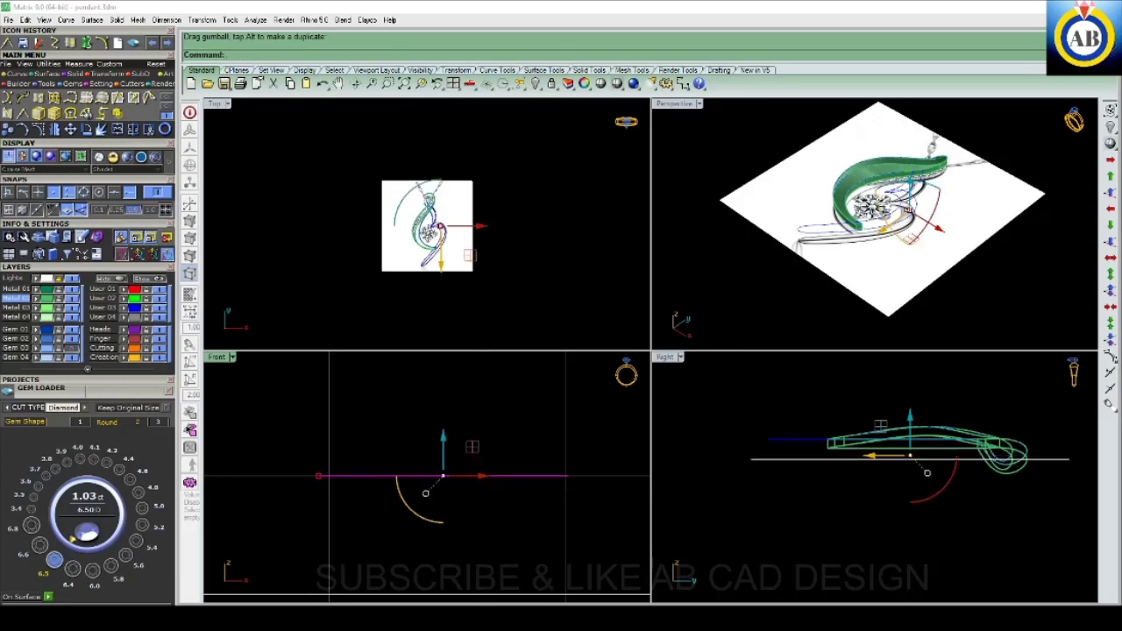
{"action": "key", "text": "Escape"}
- Scale the line down about its left end, entering 1 as the new length
{"action": "left_click", "coordinate": [526, 476]}
{"action": "type", "text": "scale"}
{"action": "key", "text": "Return"}
{"action": "left_click", "coordinate": [318, 476]}
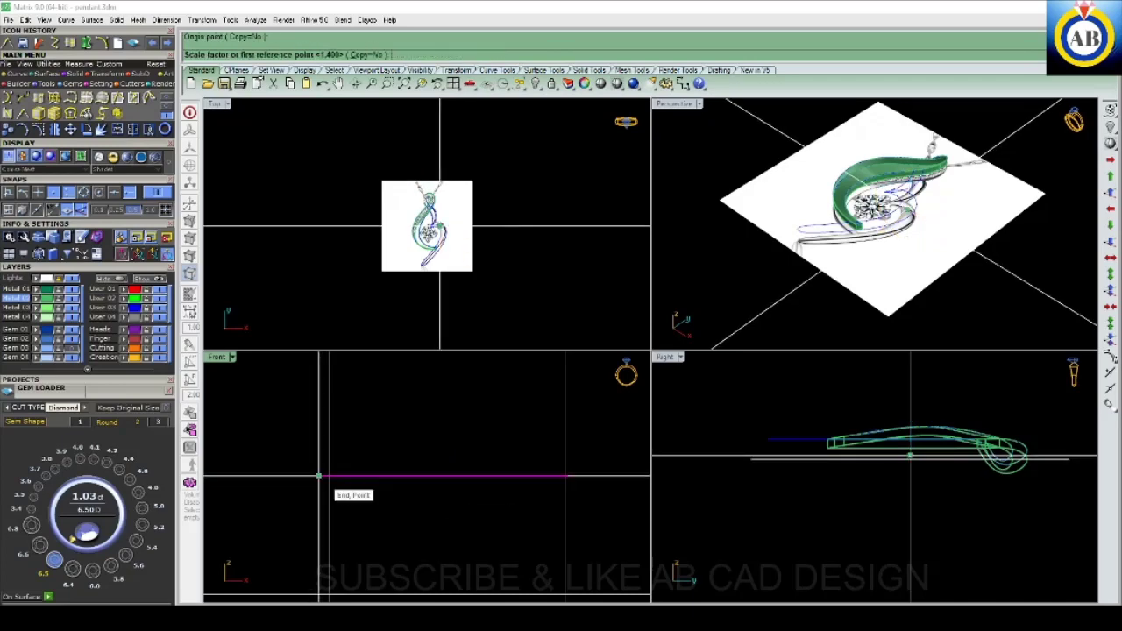
{"action": "left_click", "coordinate": [568, 476]}
{"action": "type", "text": "1"}
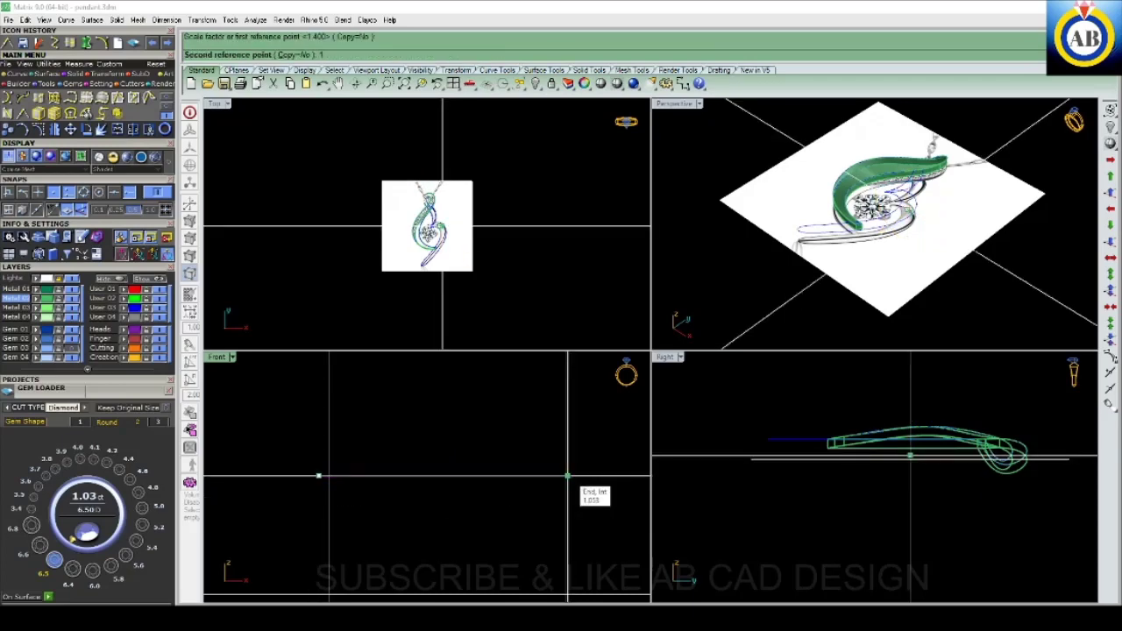
{"action": "key", "text": "Return"}
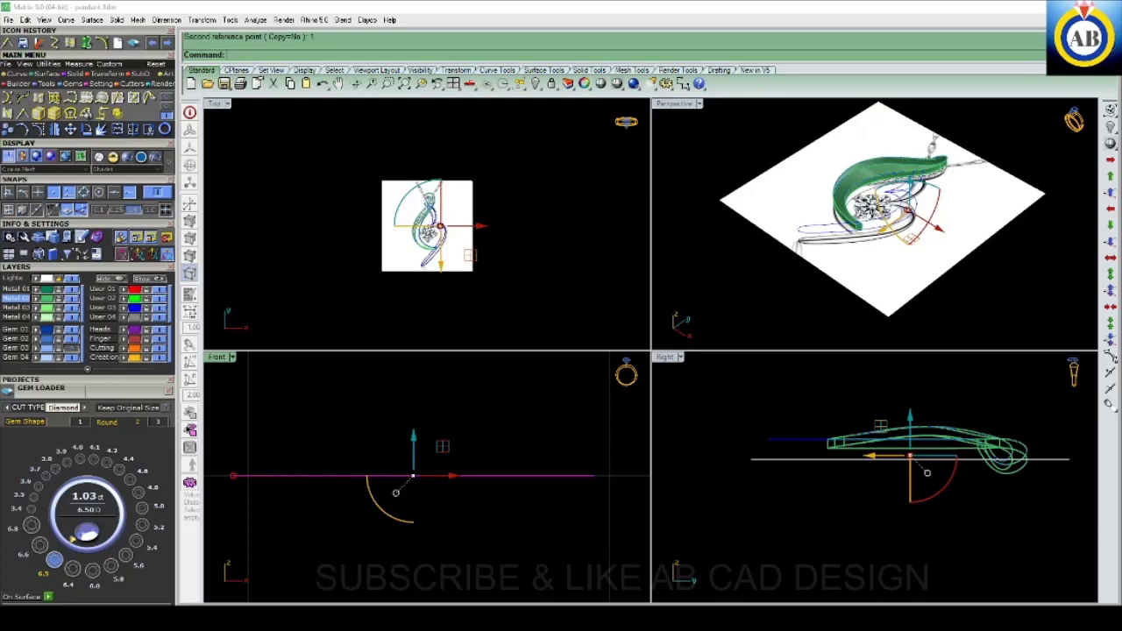
- Move the line right and open its Rebuild settings: 5 points, degree 3
{"action": "left_click_drag", "start_coordinate": [413, 476], "coordinate": [507, 483]}
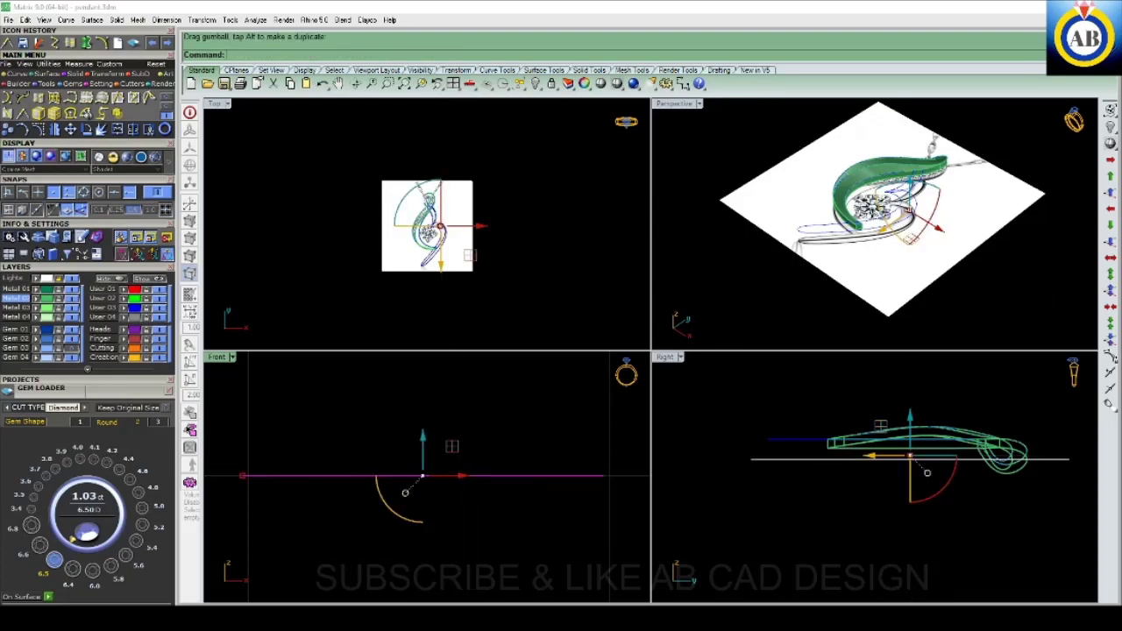
{"action": "scroll", "coordinate": [649, 465], "scroll_direction": "up", "scroll_amount": 1}
{"action": "scroll", "coordinate": [648, 465], "scroll_direction": "up", "scroll_amount": 1}
{"action": "scroll", "coordinate": [648, 464], "scroll_direction": "up", "scroll_amount": 1}
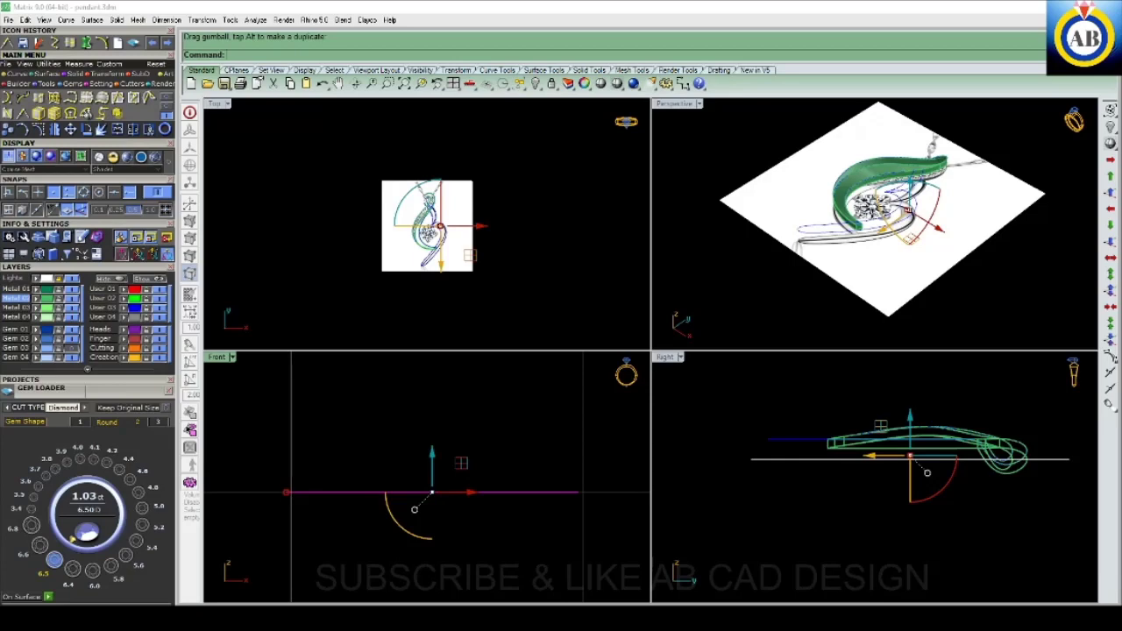
{"action": "scroll", "coordinate": [437, 546], "scroll_direction": "down", "scroll_amount": 1}
{"action": "type", "text": "rb"}
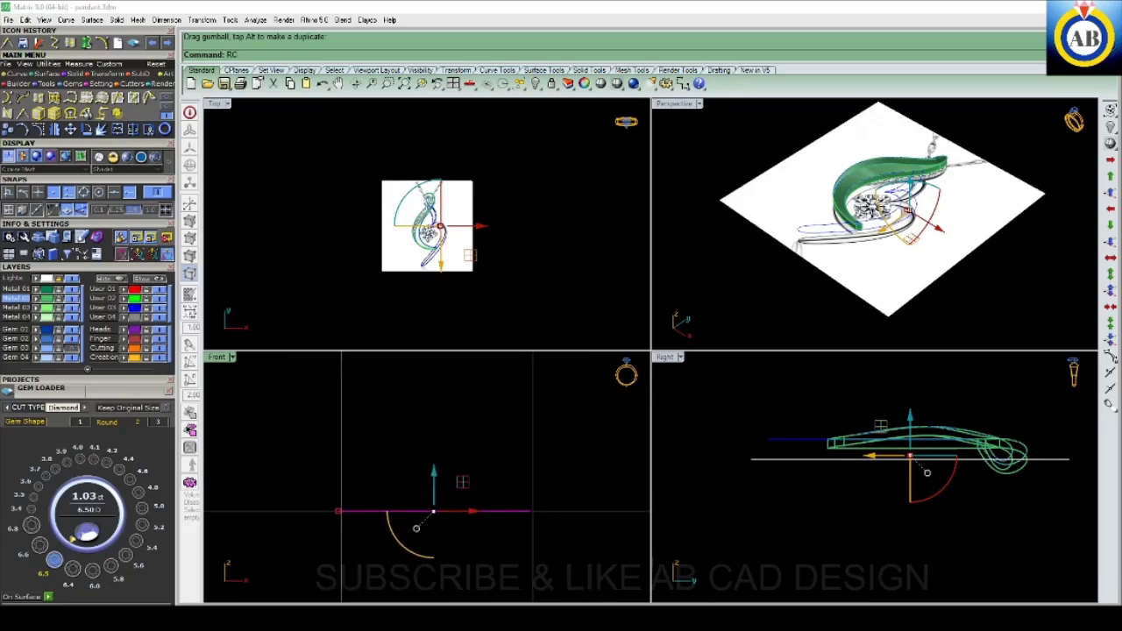
{"action": "key", "text": "Return"}
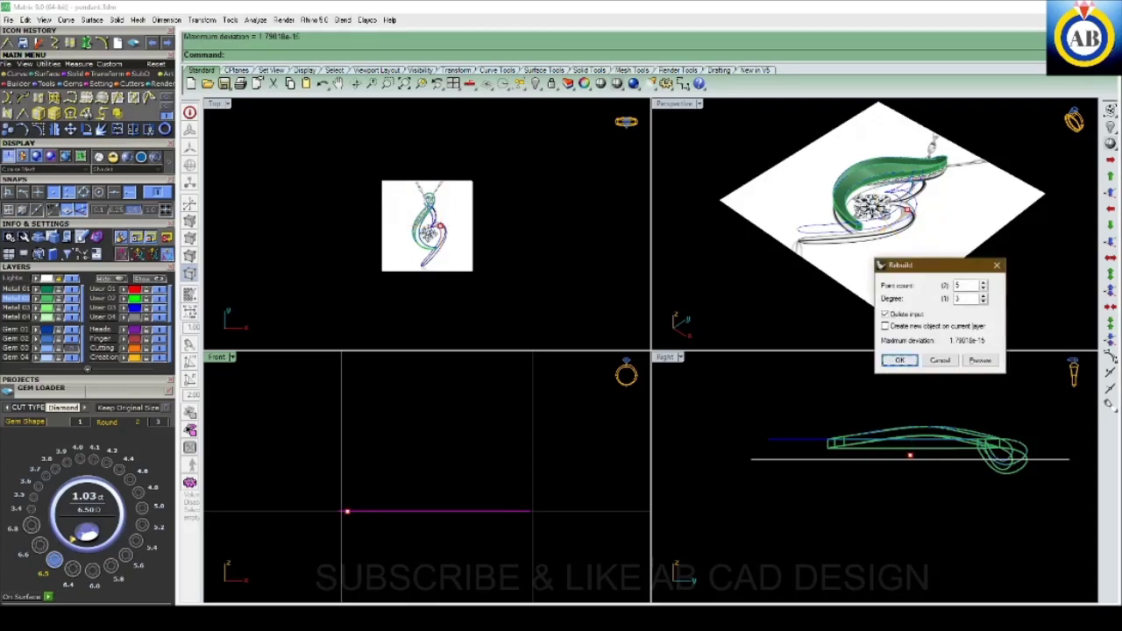
{"action": "key", "text": "Return"}
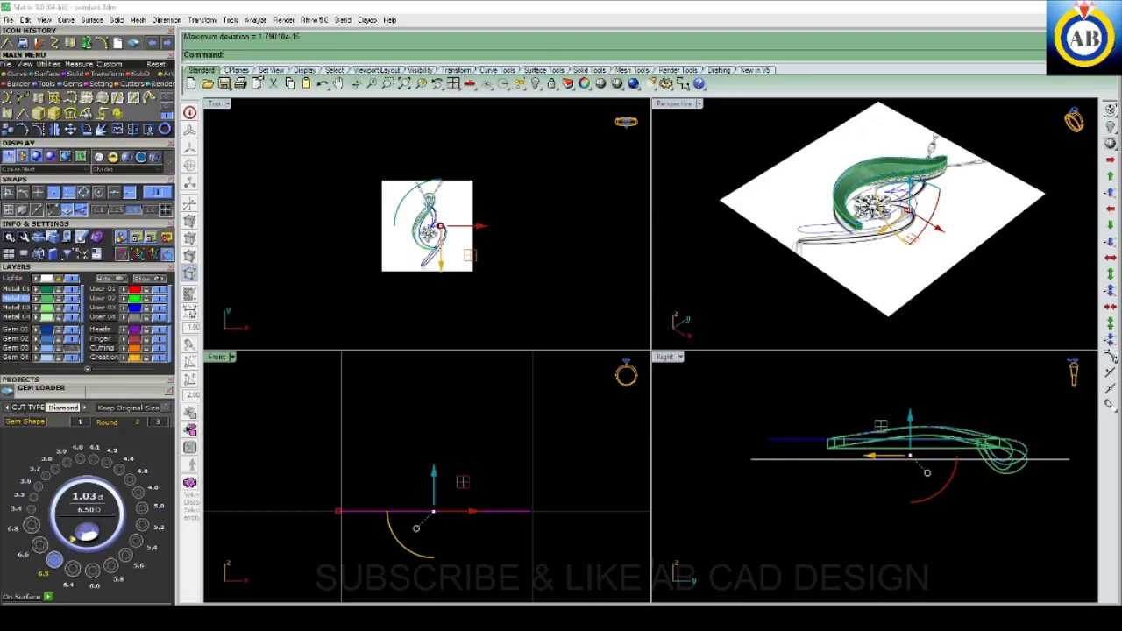
{"action": "key", "text": "F10"}
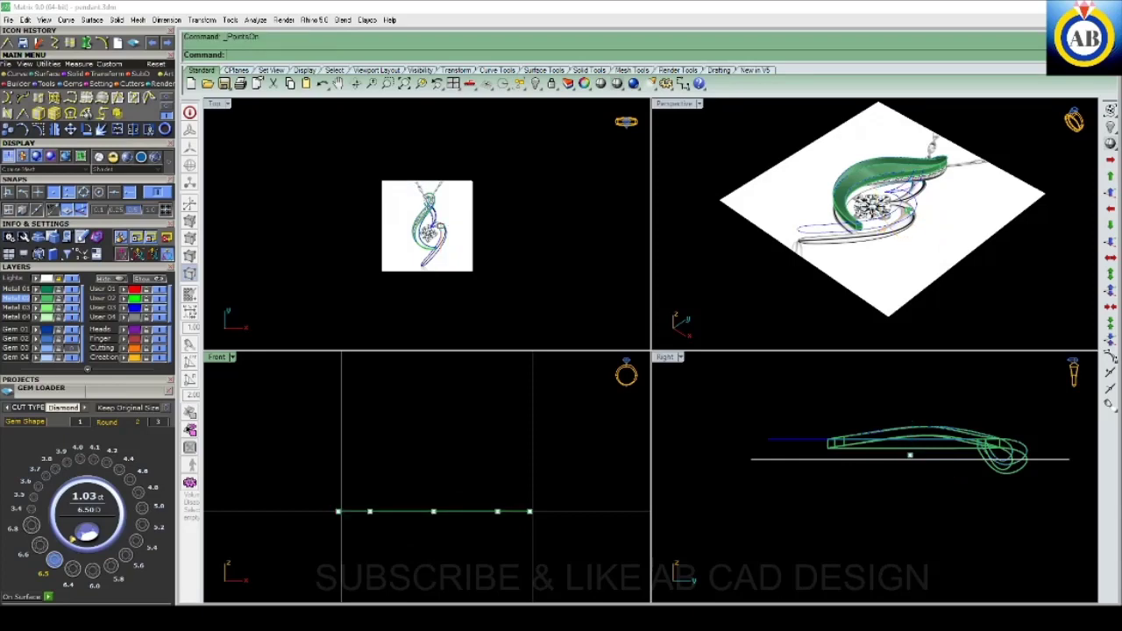
{"action": "left_click_drag", "start_coordinate": [357, 538], "coordinate": [515, 463]}
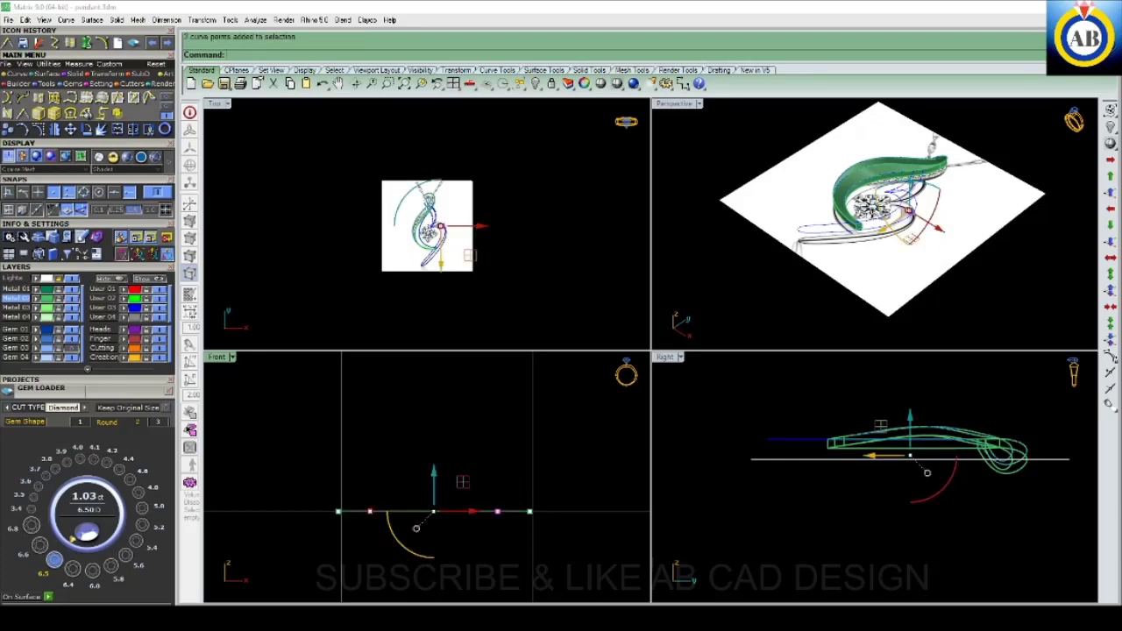
{"action": "left_click", "coordinate": [1110, 176]}
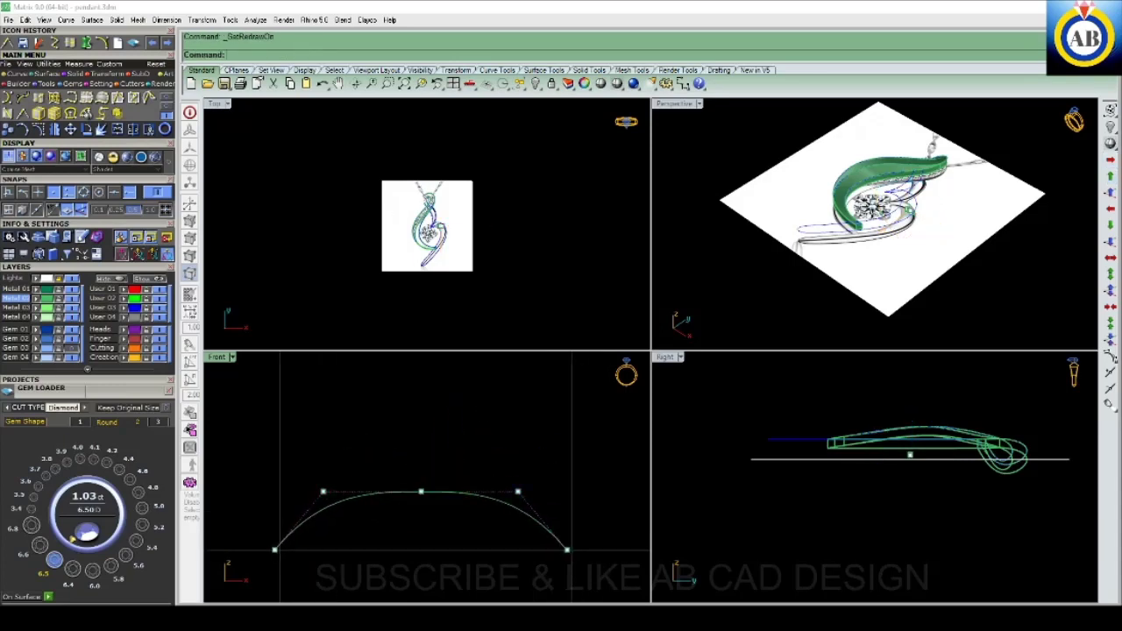
{"action": "mouse_move", "coordinate": [388, 446]}
{"action": "left_mouse_down"}
{"action": "mouse_move", "coordinate": [418, 500]}
{"action": "mouse_move", "coordinate": [420, 463]}
{"action": "mouse_move", "coordinate": [402, 450]}
{"action": "left_mouse_up"}
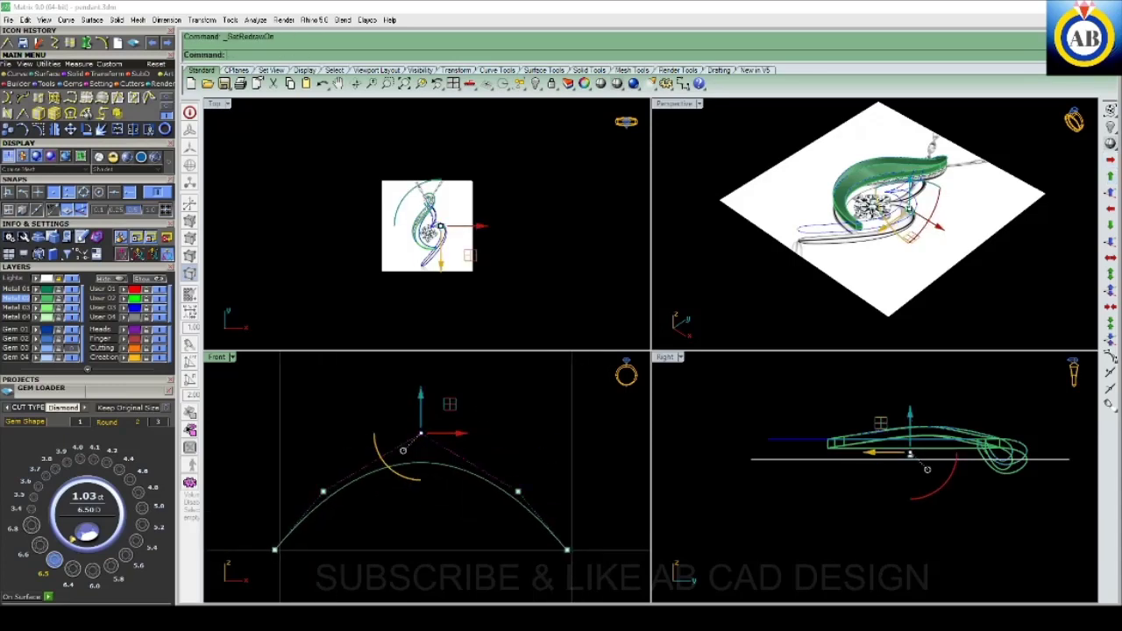
{"action": "scroll", "coordinate": [402, 451], "scroll_direction": "down", "scroll_amount": 2}
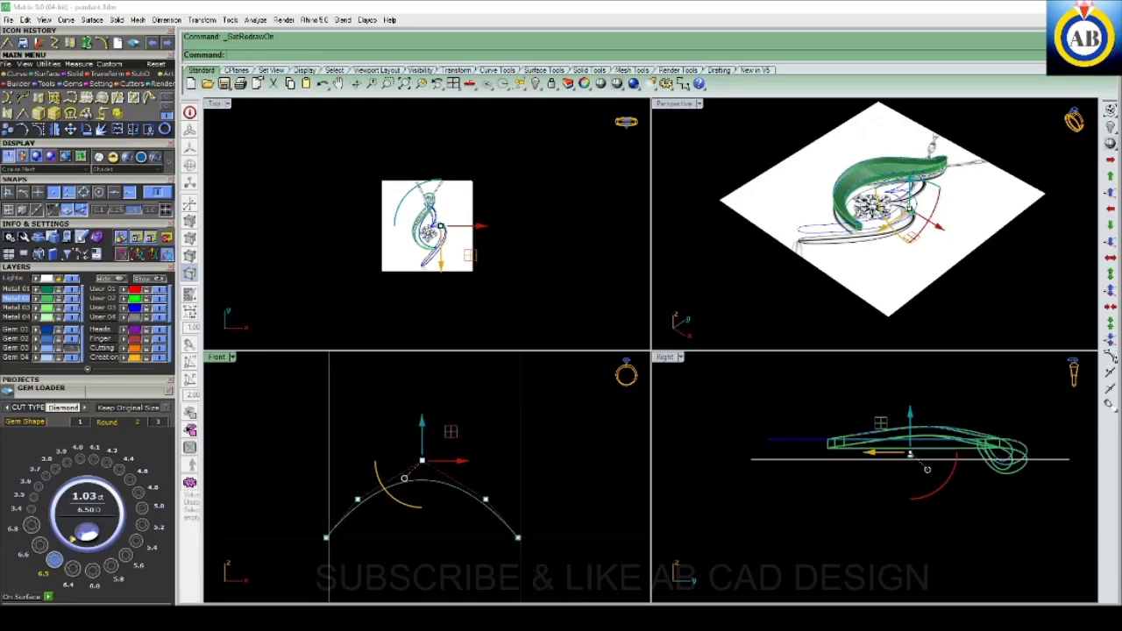
{"action": "left_click_drag", "start_coordinate": [404, 478], "coordinate": [404, 458]}
{"action": "scroll", "coordinate": [455, 526], "scroll_direction": "down", "scroll_amount": 2}
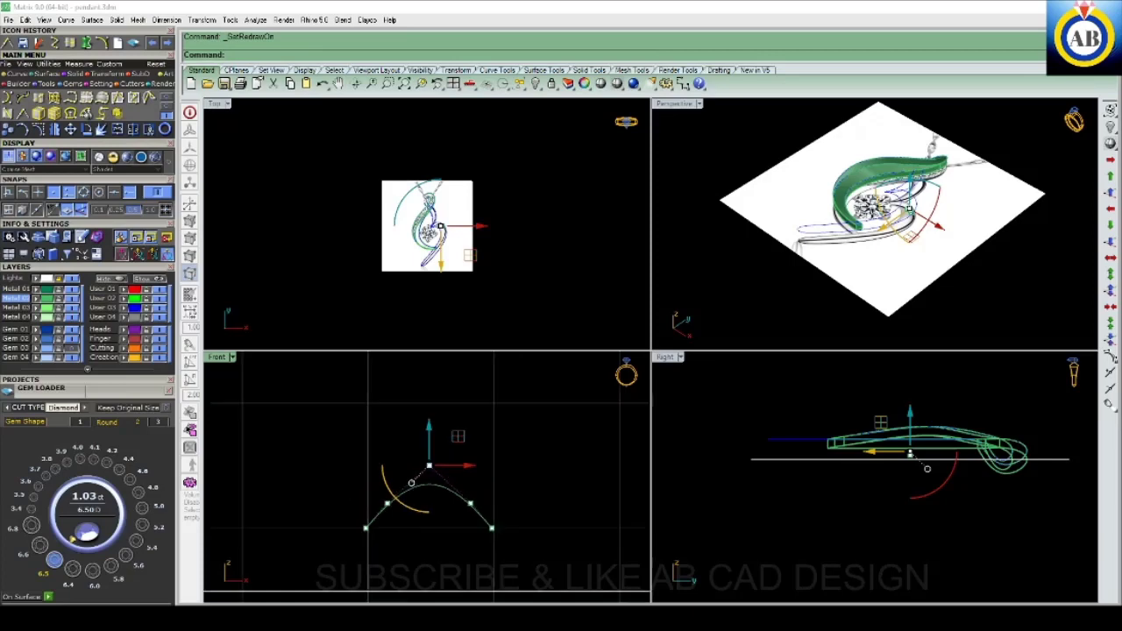
{"action": "scroll", "coordinate": [455, 526], "scroll_direction": "down", "scroll_amount": 1}
{"action": "key", "text": "Escape"}
{"action": "scroll", "coordinate": [438, 535], "scroll_direction": "up", "scroll_amount": 2}
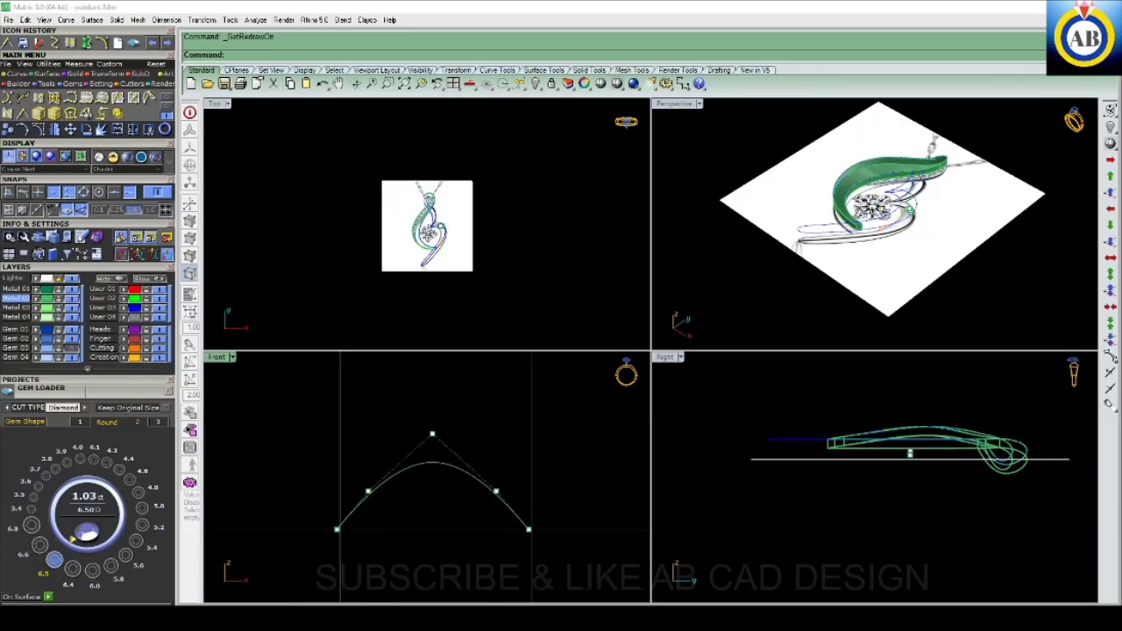
{"action": "scroll", "coordinate": [438, 534], "scroll_direction": "down", "scroll_amount": 2}
{"action": "right_click_drag", "start_coordinate": [438, 534], "coordinate": [448, 535]}
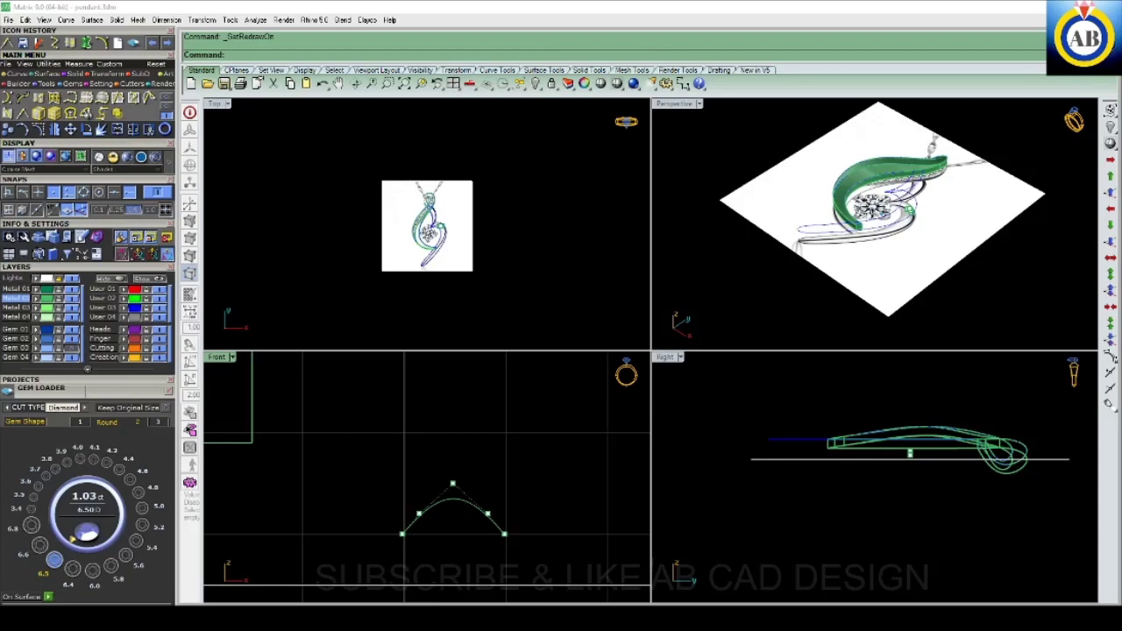
{"action": "left_click", "coordinate": [481, 529]}
{"action": "scroll", "coordinate": [526, 474], "scroll_direction": "down", "scroll_amount": 4}
{"action": "scroll", "coordinate": [526, 473], "scroll_direction": "up", "scroll_amount": 3}
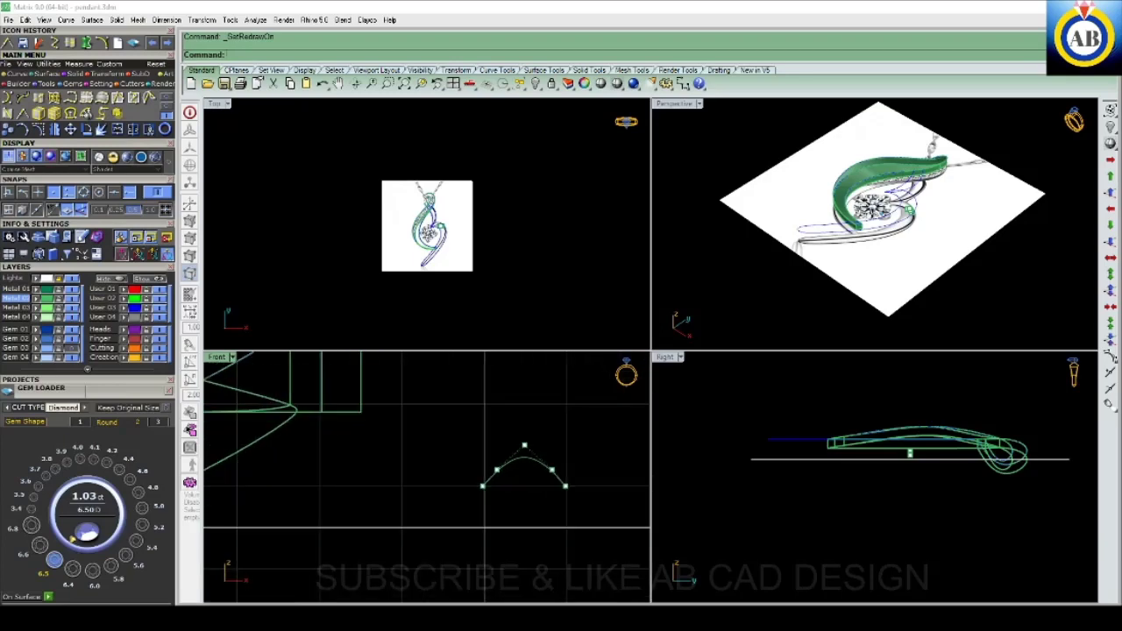
{"action": "scroll", "coordinate": [427, 477], "scroll_direction": "up", "scroll_amount": 4}
{"action": "scroll", "coordinate": [427, 477], "scroll_direction": "down", "scroll_amount": 3}
{"action": "scroll", "coordinate": [427, 477], "scroll_direction": "down", "scroll_amount": 2}
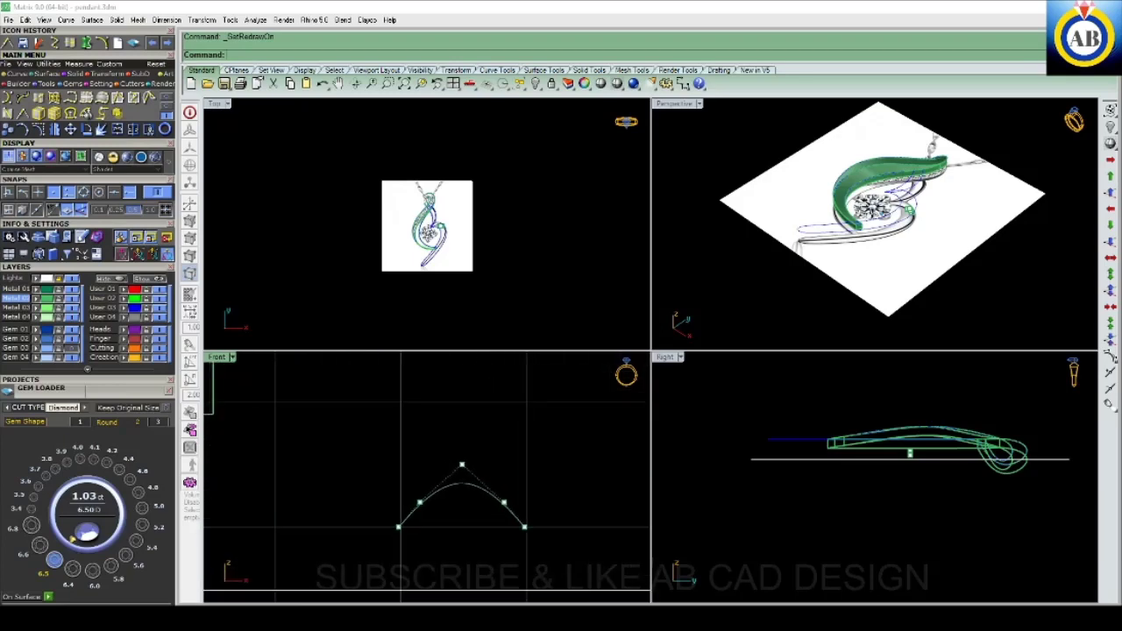
{"action": "scroll", "coordinate": [466, 513], "scroll_direction": "up", "scroll_amount": 2}
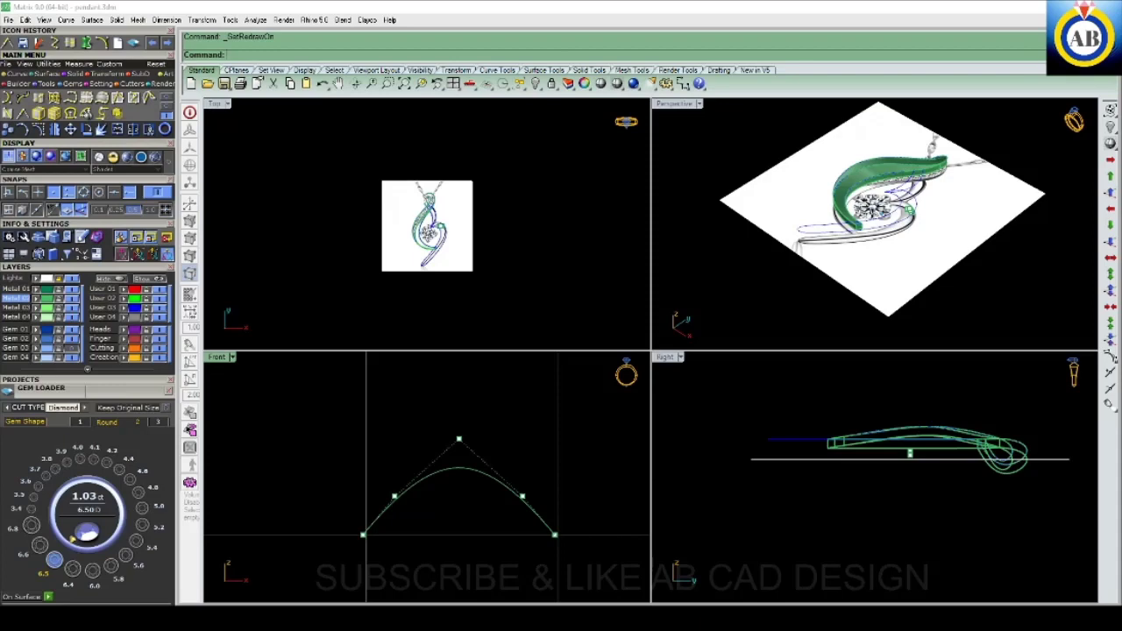
{"action": "right_click_drag", "start_coordinate": [467, 513], "coordinate": [446, 468]}
{"action": "scroll", "coordinate": [460, 508], "scroll_direction": "down", "scroll_amount": 1}
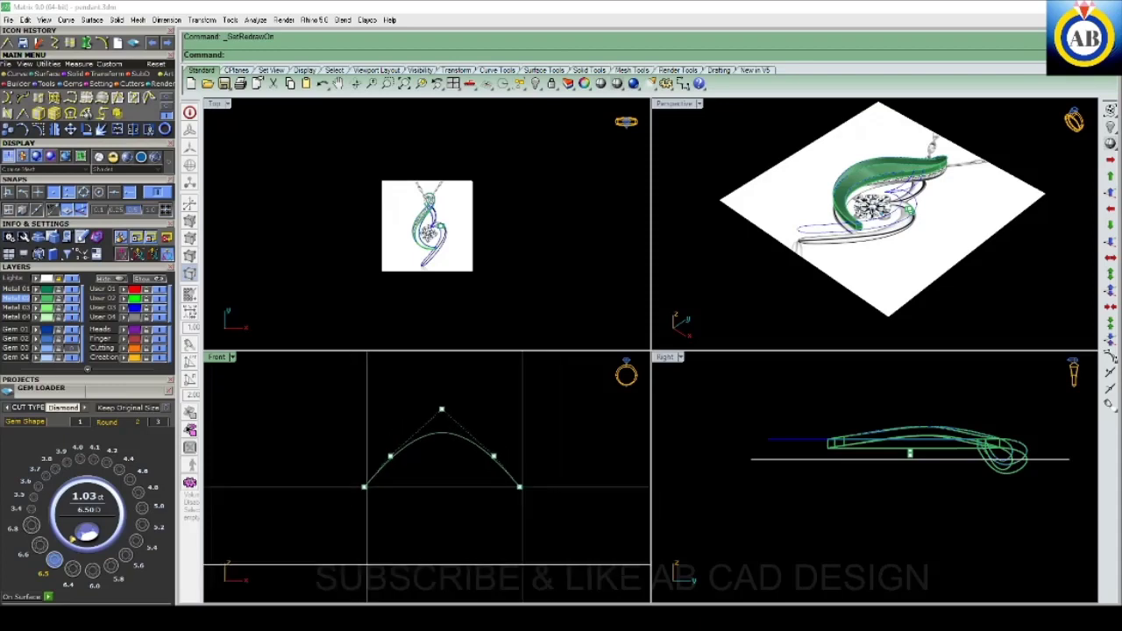
{"action": "scroll", "coordinate": [460, 508], "scroll_direction": "down", "scroll_amount": 1}
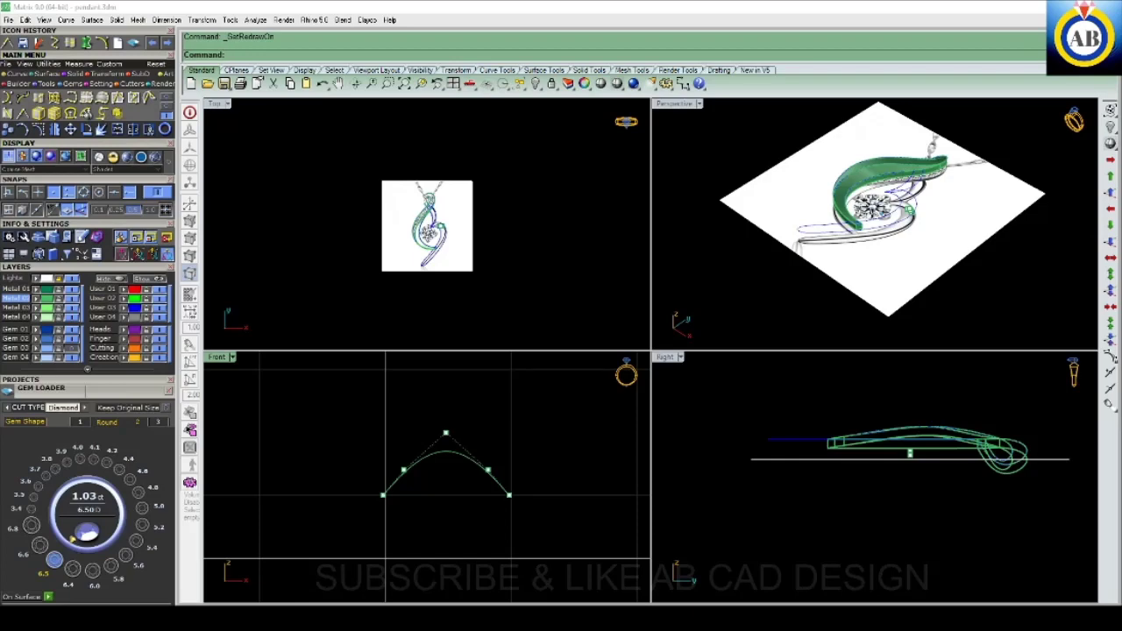
{"action": "scroll", "coordinate": [448, 495], "scroll_direction": "down", "scroll_amount": 1}
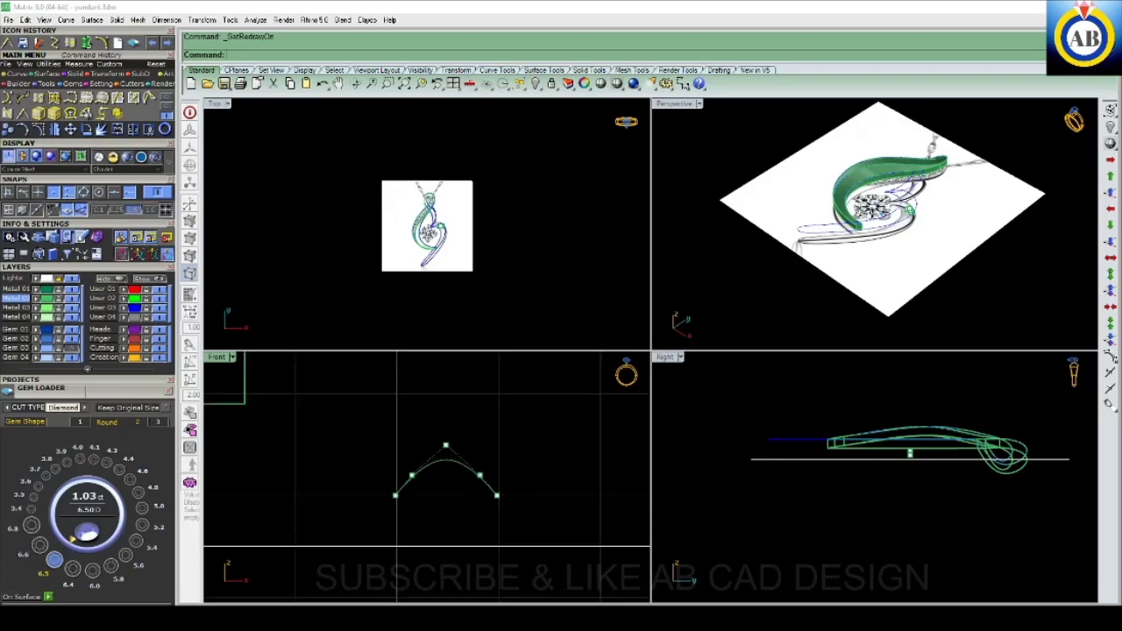
- Draw a semicircular arc from the curve's left end and delete the original arch curve
{"action": "left_click", "coordinate": [55, 42]}
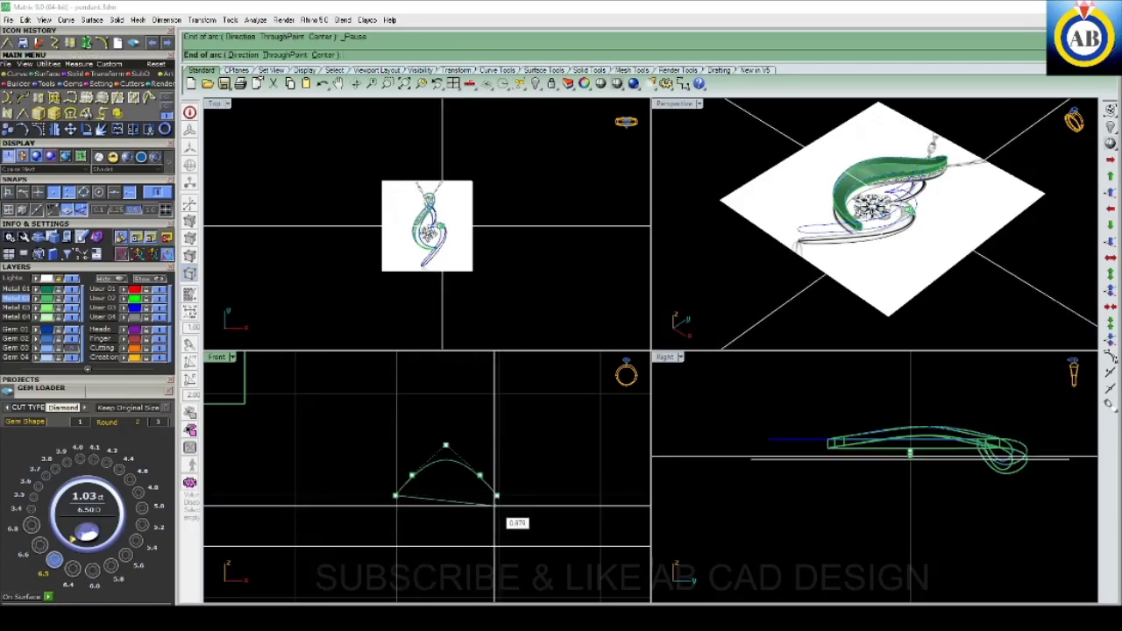
{"action": "left_click", "coordinate": [395, 495]}
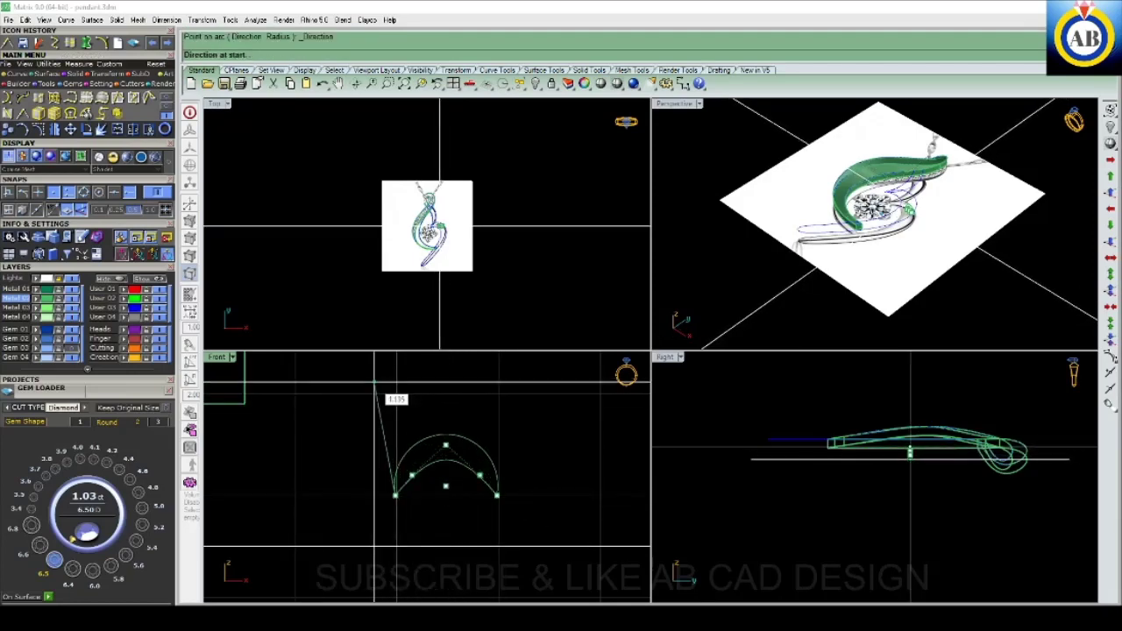
{"action": "key", "text": "Escape"}
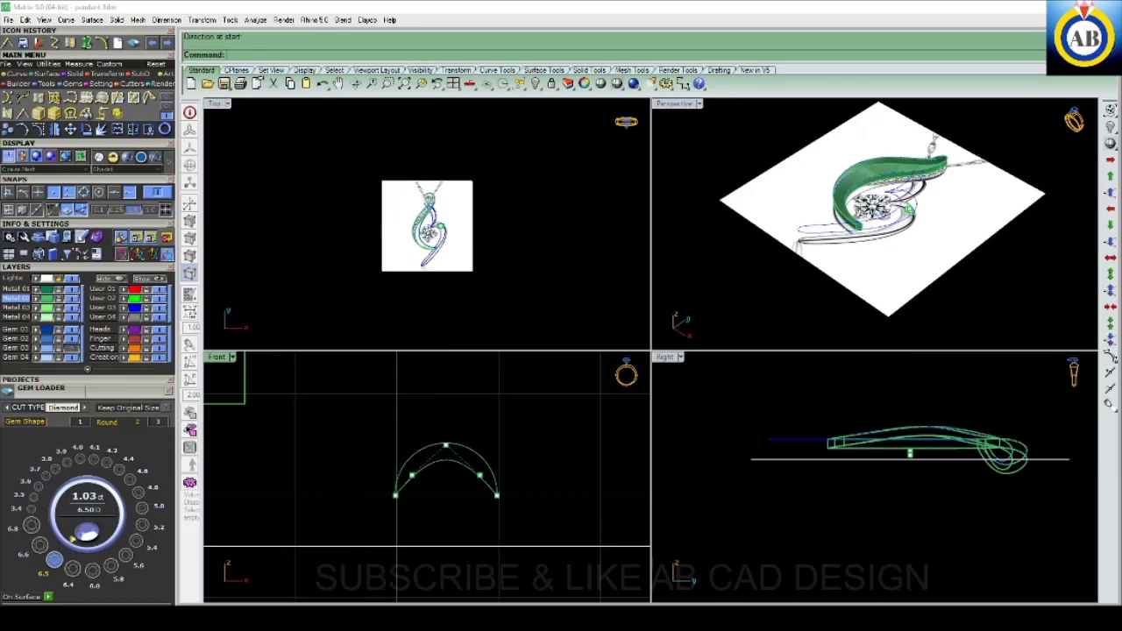
{"action": "scroll", "coordinate": [396, 475], "scroll_direction": "up", "scroll_amount": 3}
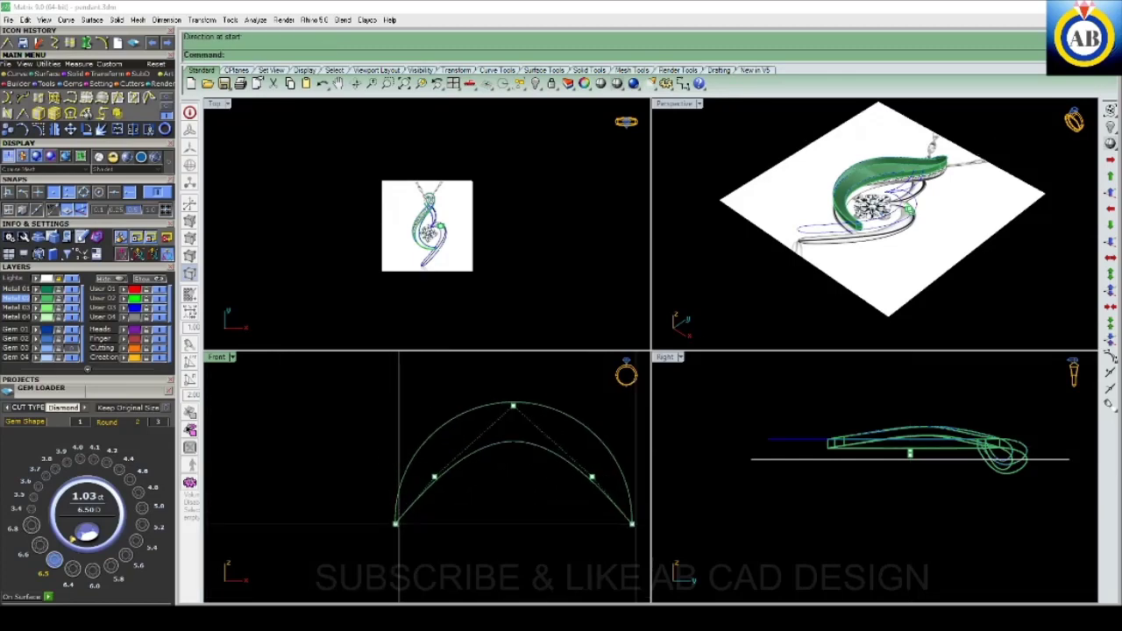
{"action": "key", "text": "Escape"}
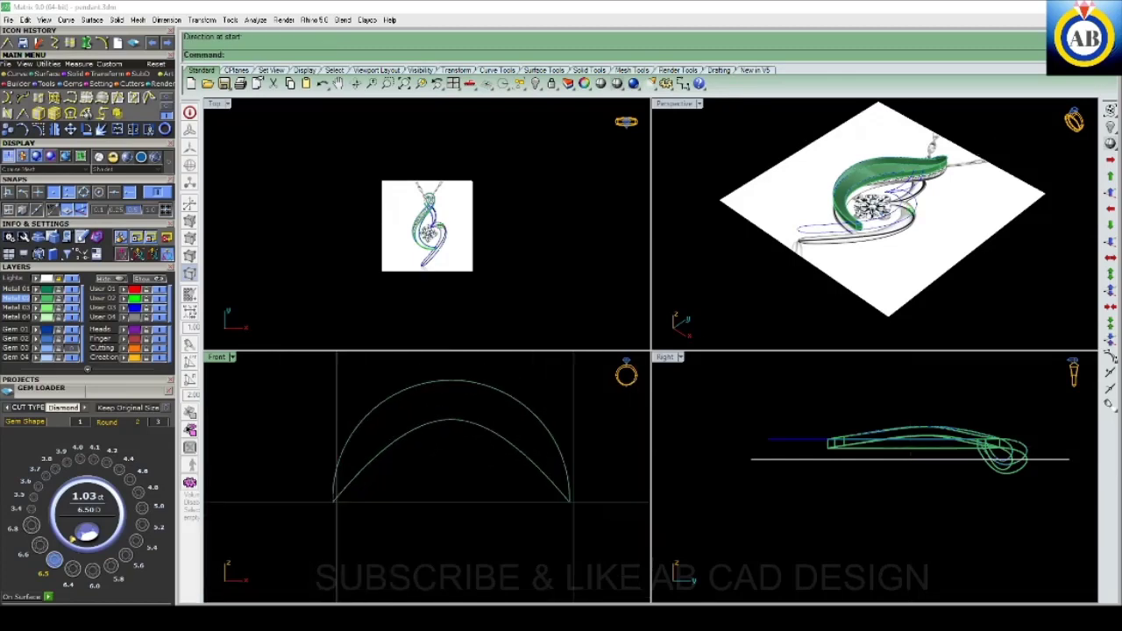
{"action": "scroll", "coordinate": [460, 481], "scroll_direction": "down", "scroll_amount": 2}
{"action": "left_click", "coordinate": [403, 452]}
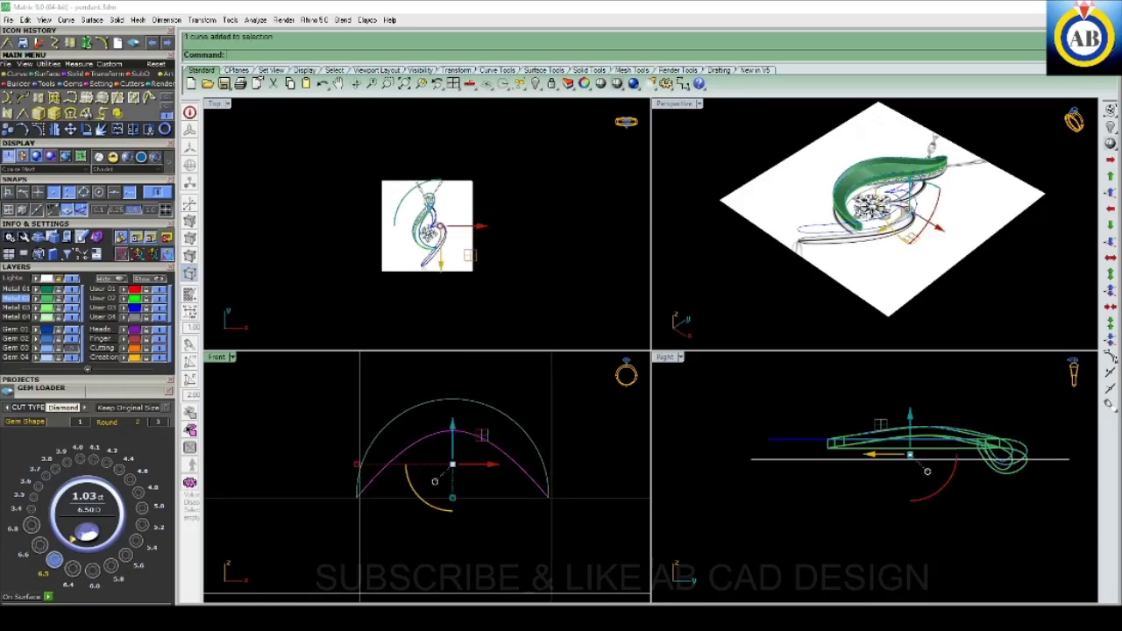
{"action": "key", "text": "Delete"}
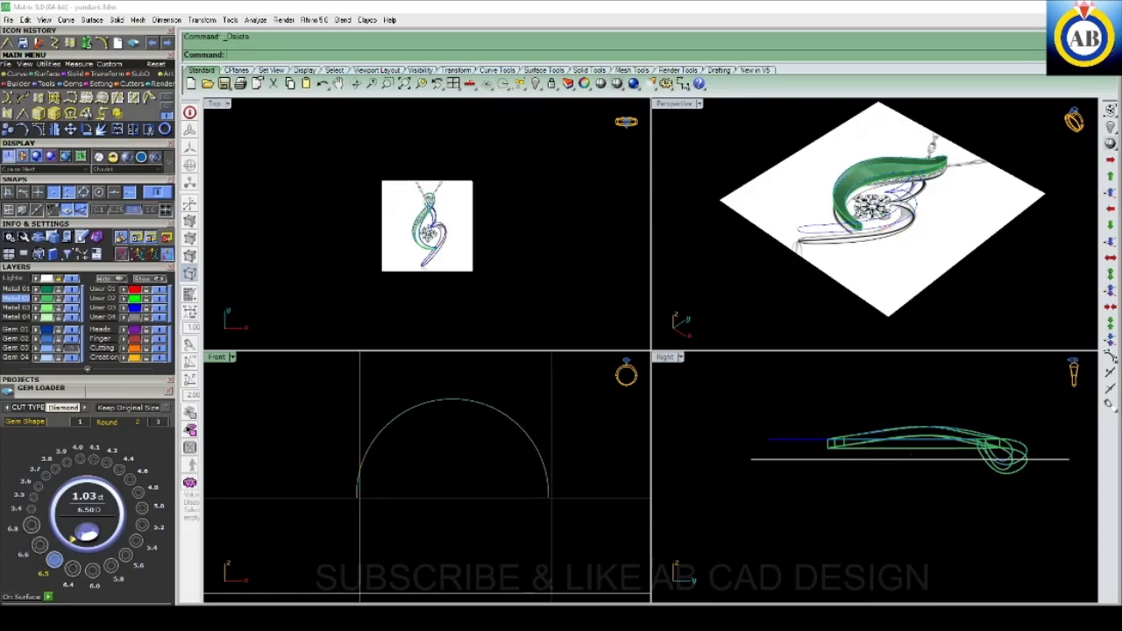
{"action": "type", "text": "S"}
- Draw a straight base line between the semicircle's left and right ends
{"action": "key", "text": "Return"}
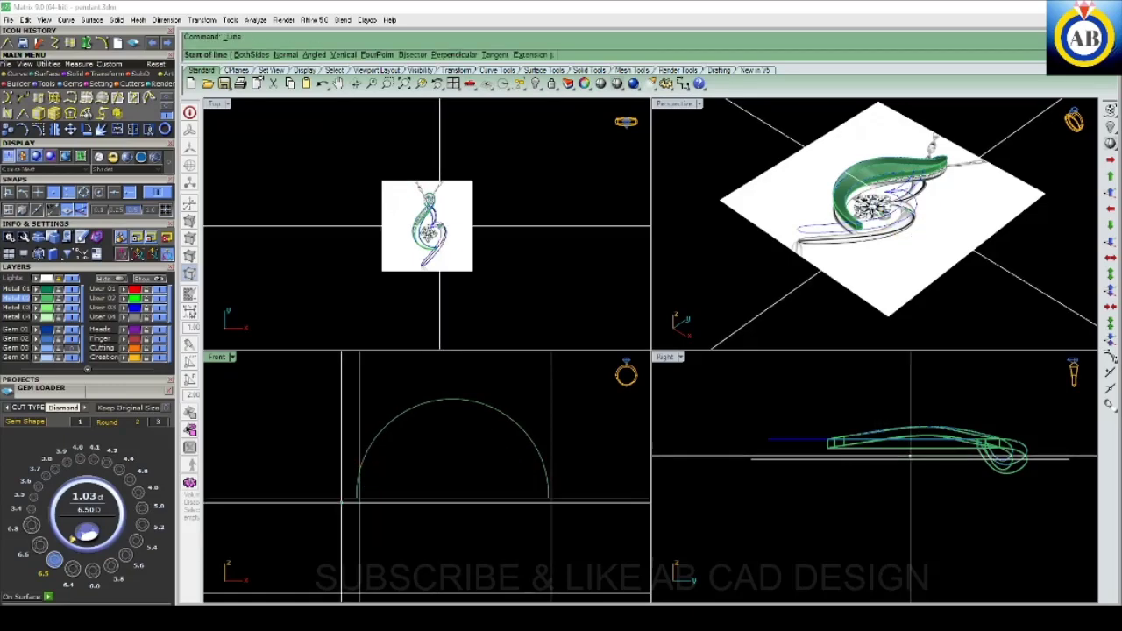
{"action": "left_click", "coordinate": [356, 498]}
{"action": "left_click", "coordinate": [548, 497]}
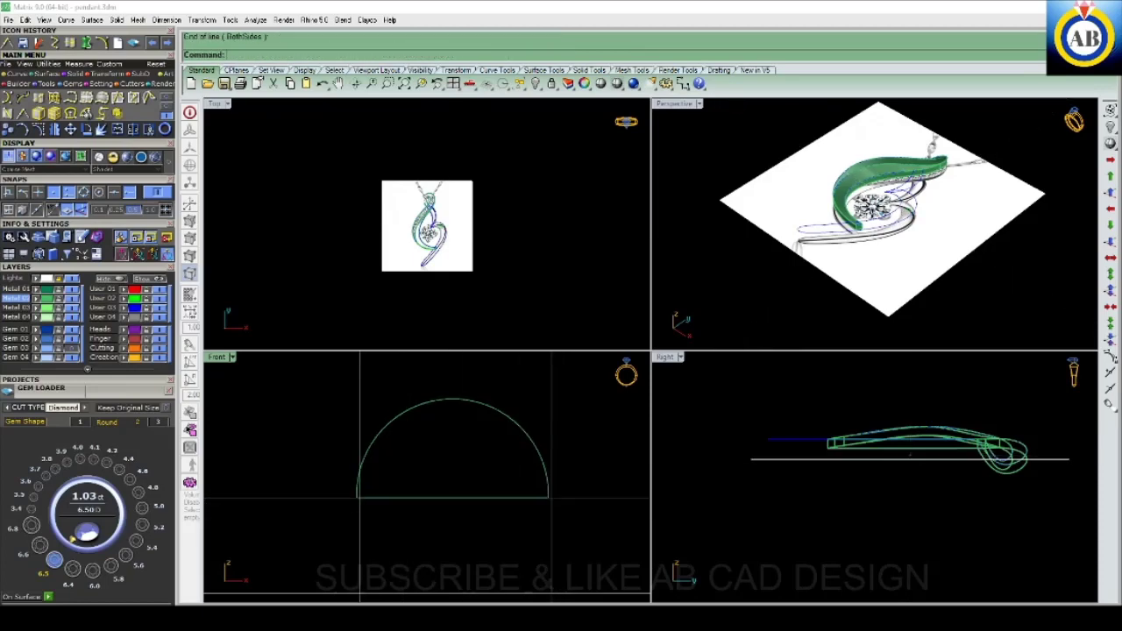
{"action": "scroll", "coordinate": [447, 450], "scroll_direction": "up", "scroll_amount": 2}
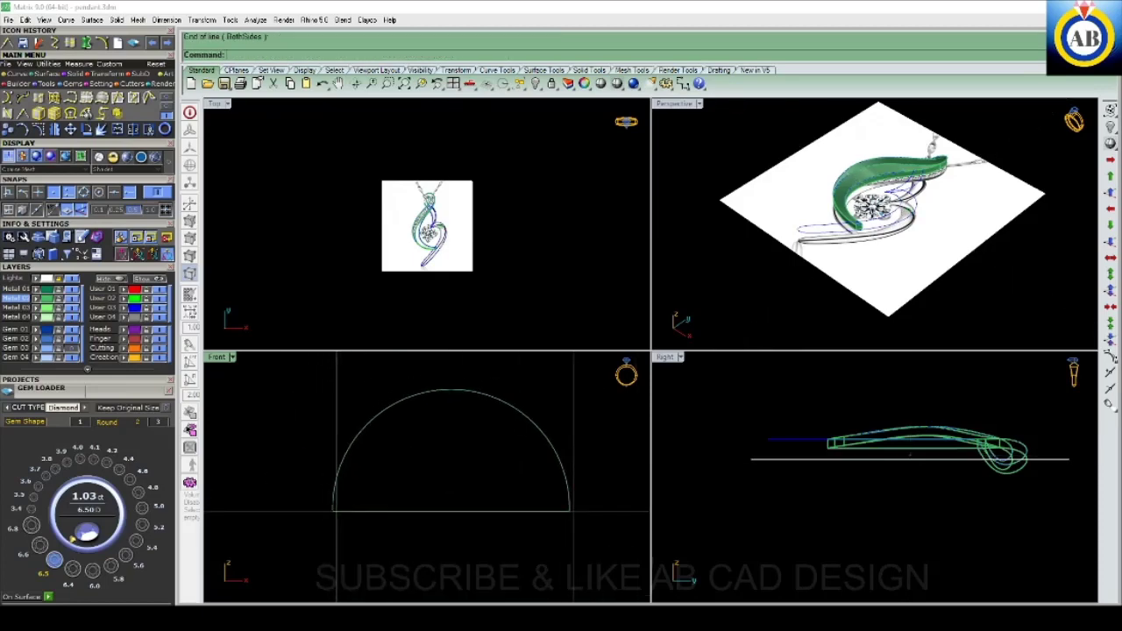
{"action": "scroll", "coordinate": [426, 477], "scroll_direction": "up", "scroll_amount": 3}
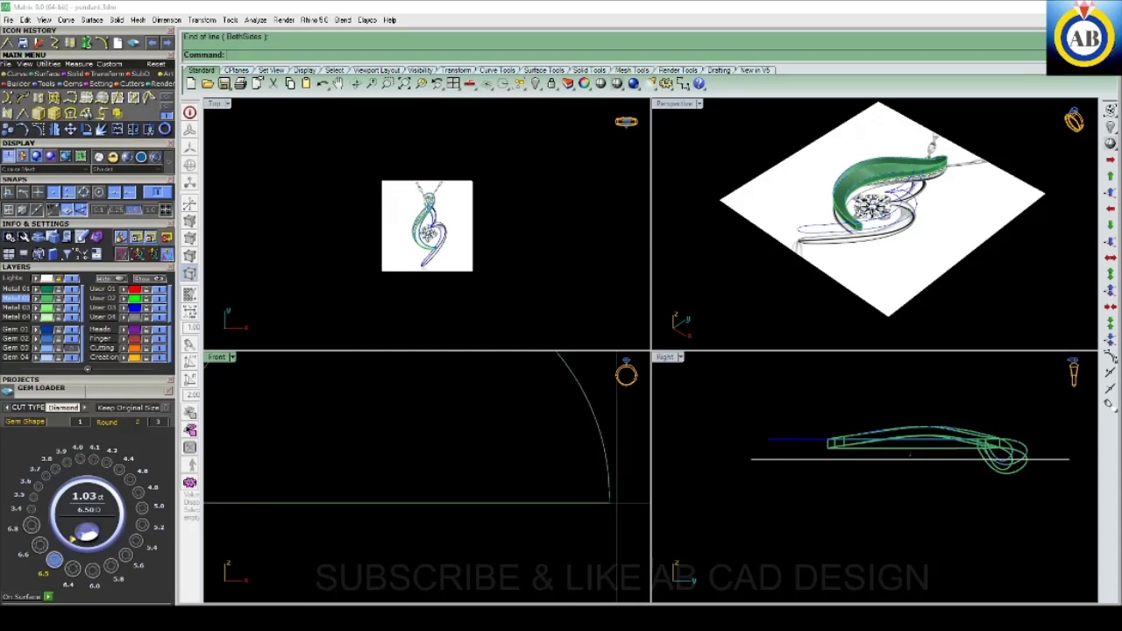
{"action": "scroll", "coordinate": [427, 477], "scroll_direction": "down", "scroll_amount": 4}
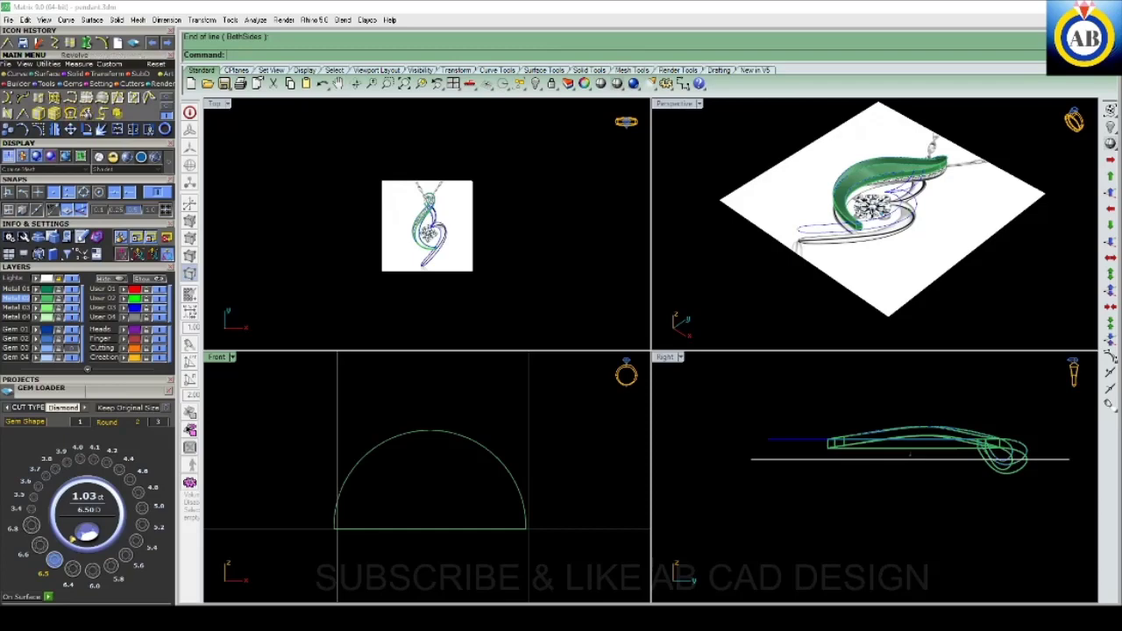
- Draw an inner arc from the semicircle's apex down to its left end
{"action": "left_click", "coordinate": [149, 97]}
{"action": "left_click", "coordinate": [430, 430]}
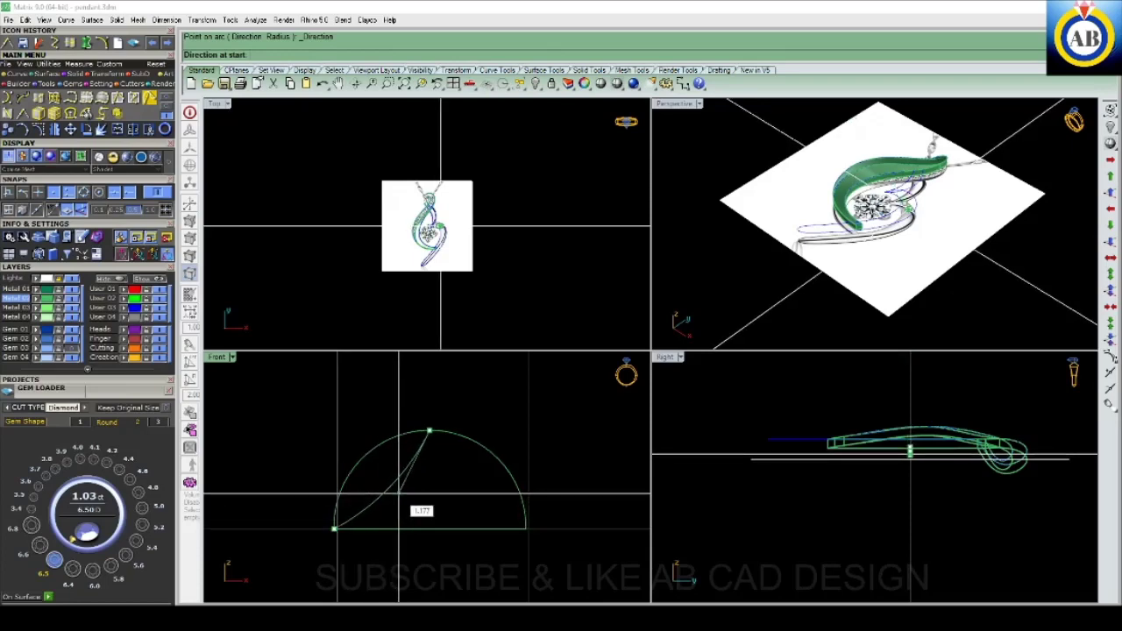
{"action": "left_click", "coordinate": [399, 493]}
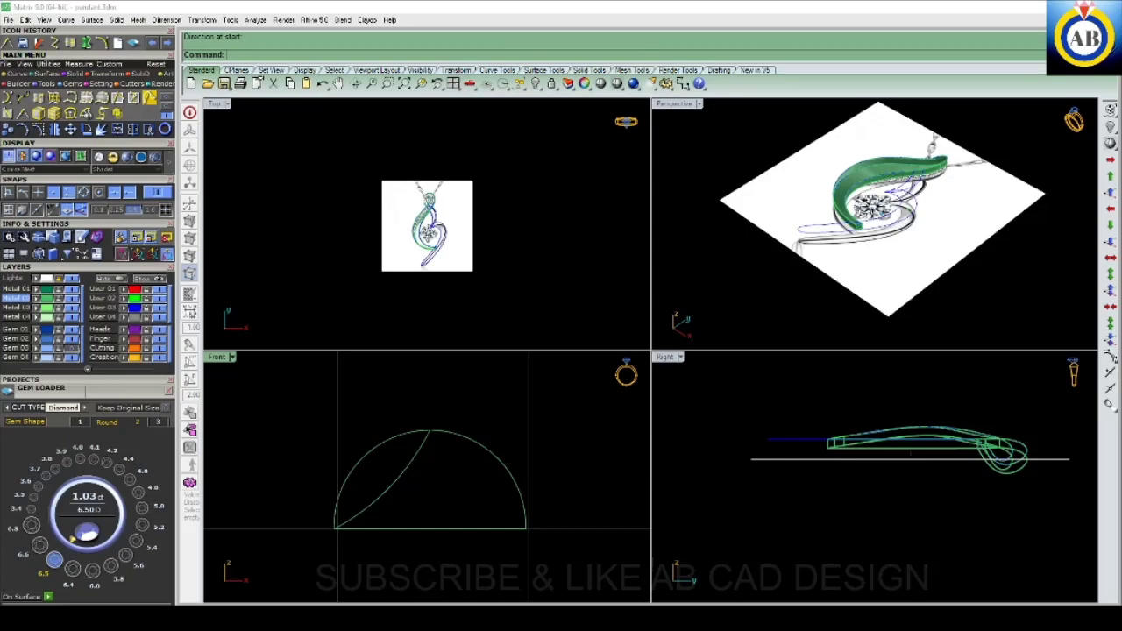
{"action": "left_click", "coordinate": [496, 459]}
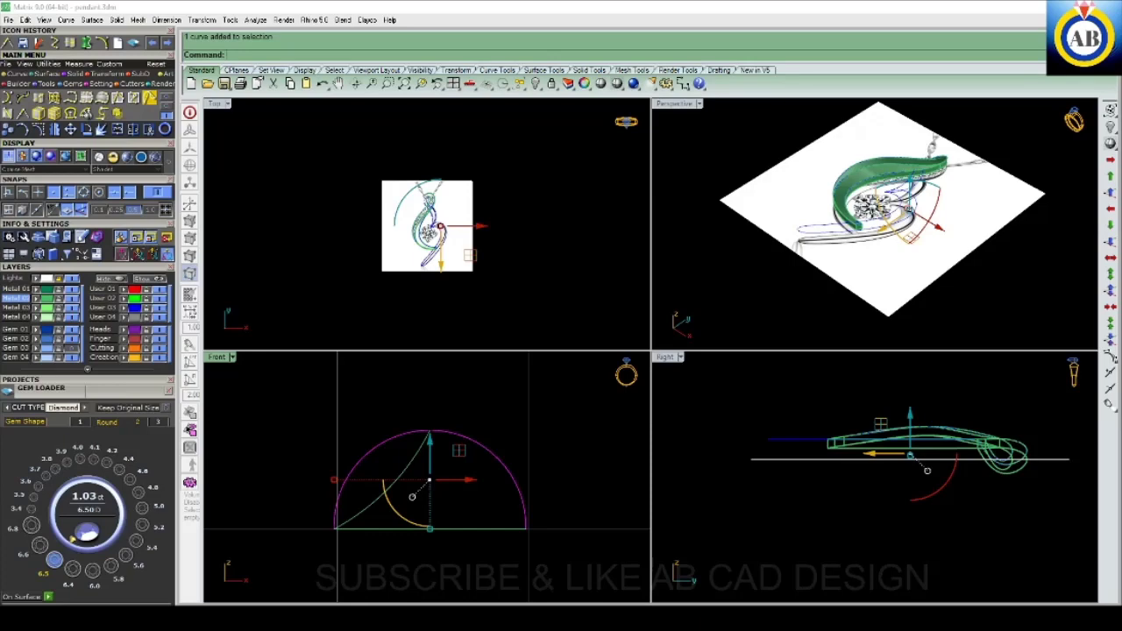
{"action": "type", "text": "SP"}
- Split the semicircle with the inner arc and delete its left piece
{"action": "key", "text": "Return"}
{"action": "left_click_drag", "start_coordinate": [438, 468], "coordinate": [384, 487]}
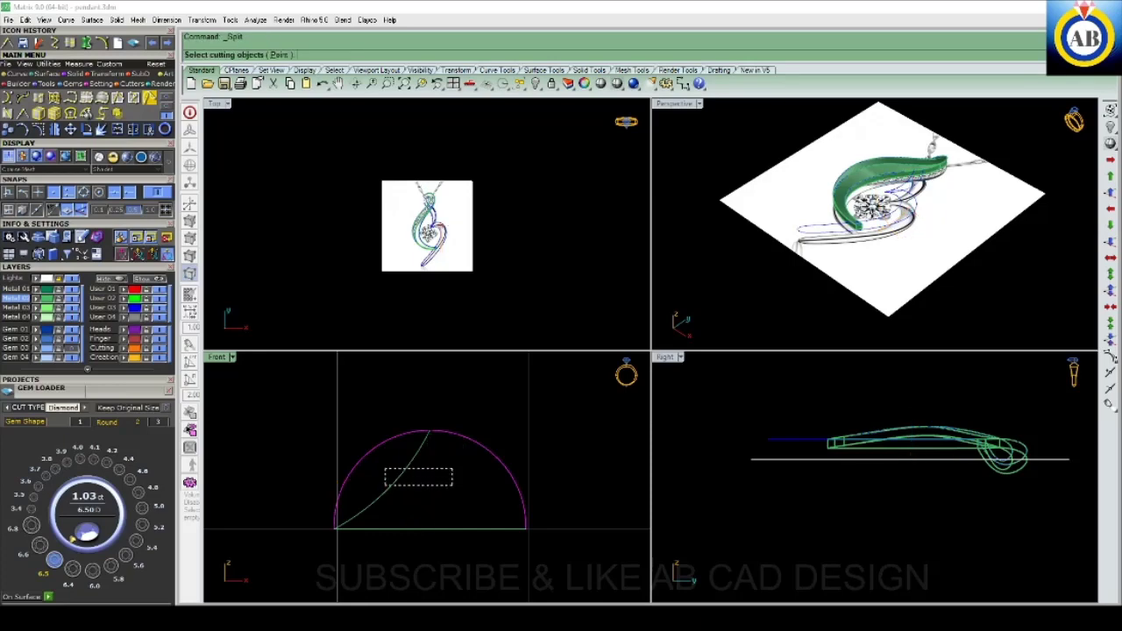
{"action": "key", "text": "Return"}
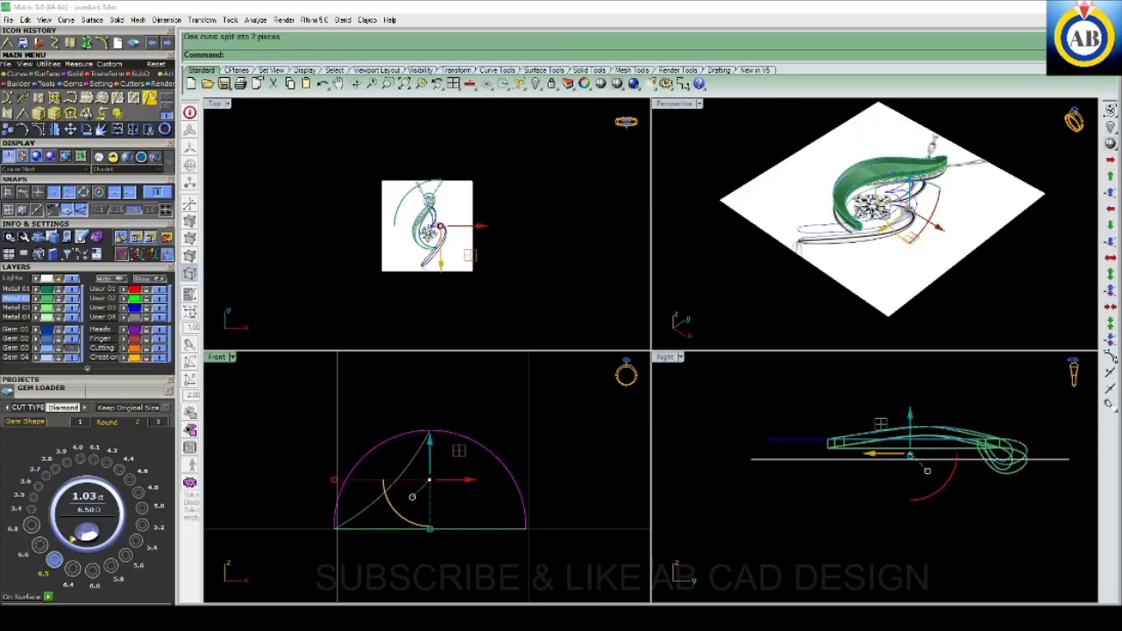
{"action": "left_click", "coordinate": [355, 456]}
{"action": "key", "text": "Escape"}
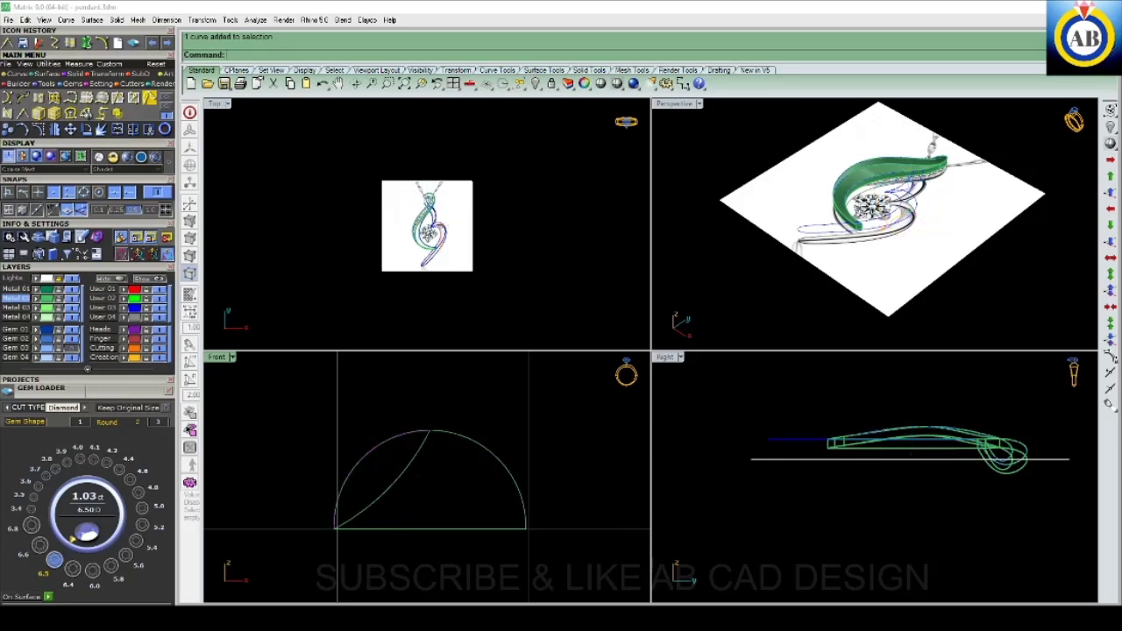
{"action": "left_click", "coordinate": [350, 474]}
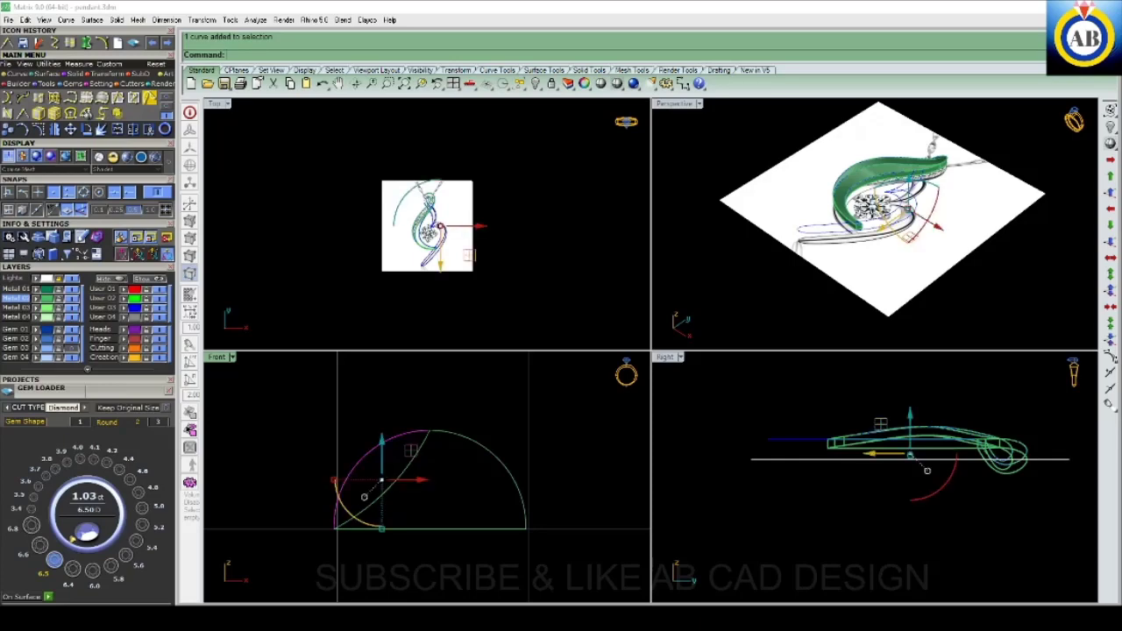
{"action": "key", "text": "Delete"}
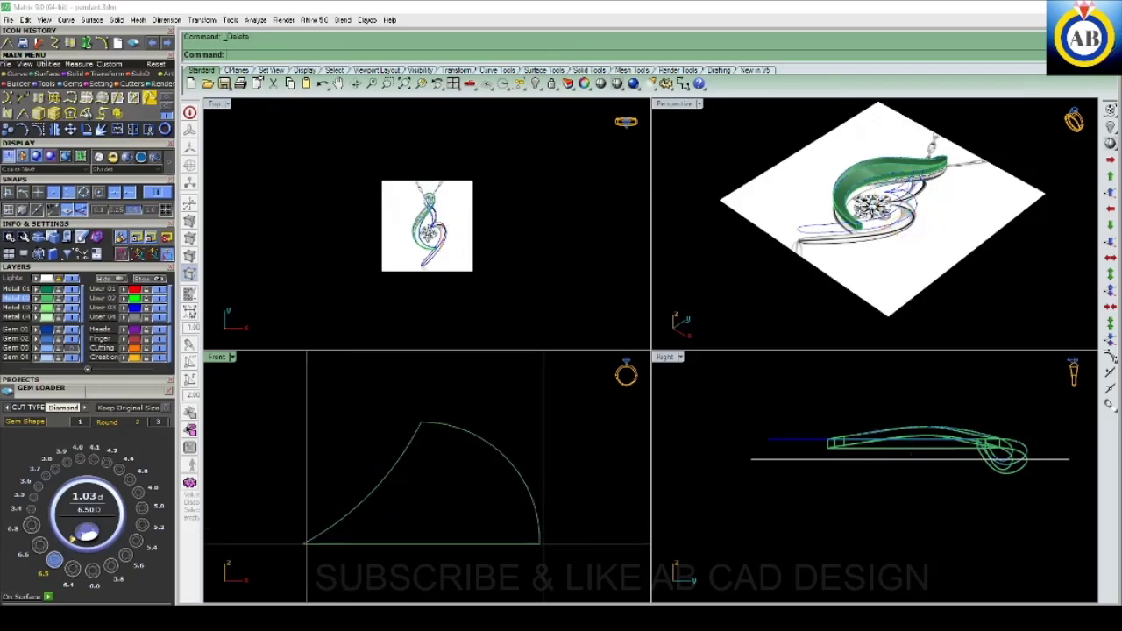
- Window-select the inner curve and the trimmed arc and join them into one curve
{"action": "scroll", "coordinate": [530, 483], "scroll_direction": "down", "scroll_amount": 1}
{"action": "scroll", "coordinate": [530, 483], "scroll_direction": "down", "scroll_amount": 1}
{"action": "scroll", "coordinate": [530, 483], "scroll_direction": "down", "scroll_amount": 1}
{"action": "scroll", "coordinate": [504, 451], "scroll_direction": "up", "scroll_amount": 1}
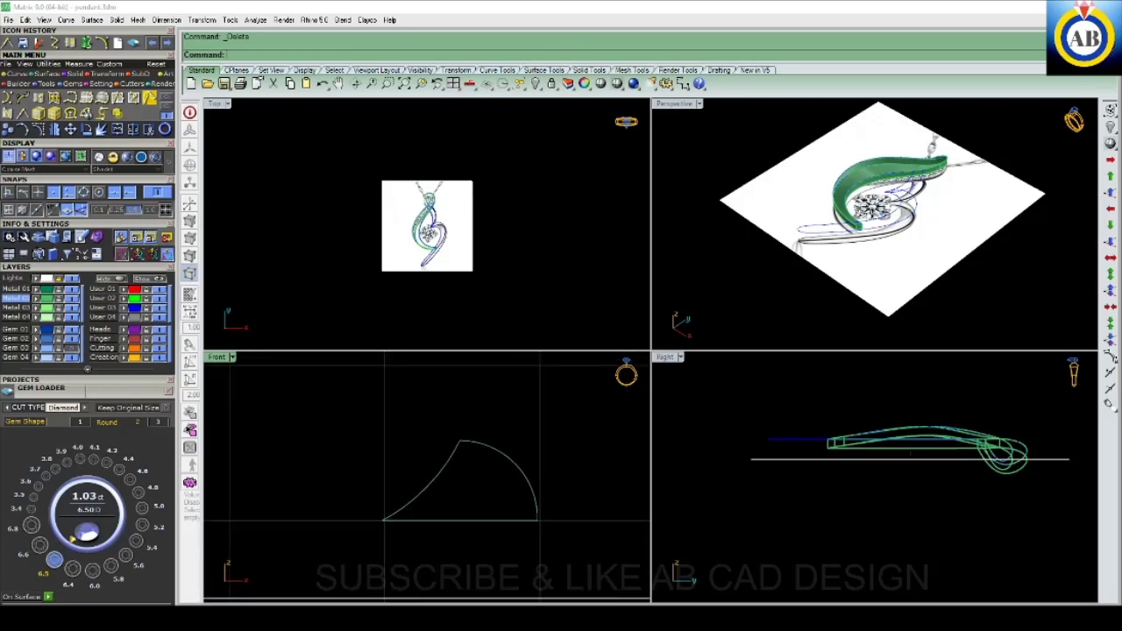
{"action": "scroll", "coordinate": [504, 451], "scroll_direction": "up", "scroll_amount": 1}
{"action": "scroll", "coordinate": [505, 452], "scroll_direction": "up", "scroll_amount": 1}
{"action": "scroll", "coordinate": [505, 451], "scroll_direction": "up", "scroll_amount": 2}
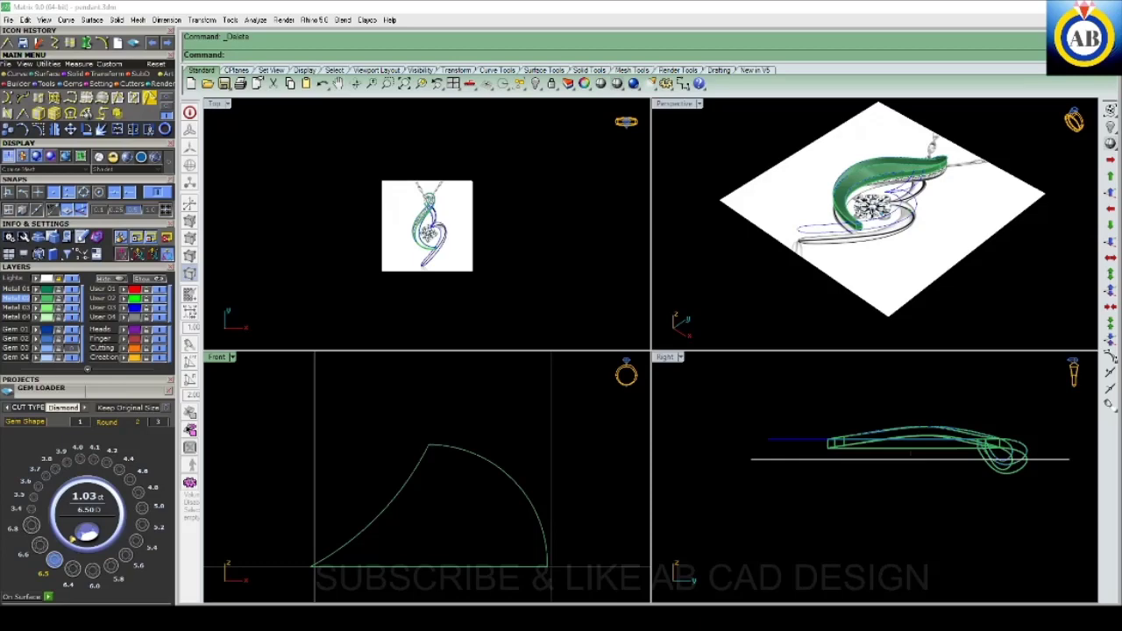
{"action": "left_click_drag", "start_coordinate": [453, 480], "coordinate": [391, 419]}
{"action": "scroll", "coordinate": [436, 514], "scroll_direction": "down", "scroll_amount": 1}
{"action": "scroll", "coordinate": [435, 515], "scroll_direction": "down", "scroll_amount": 1}
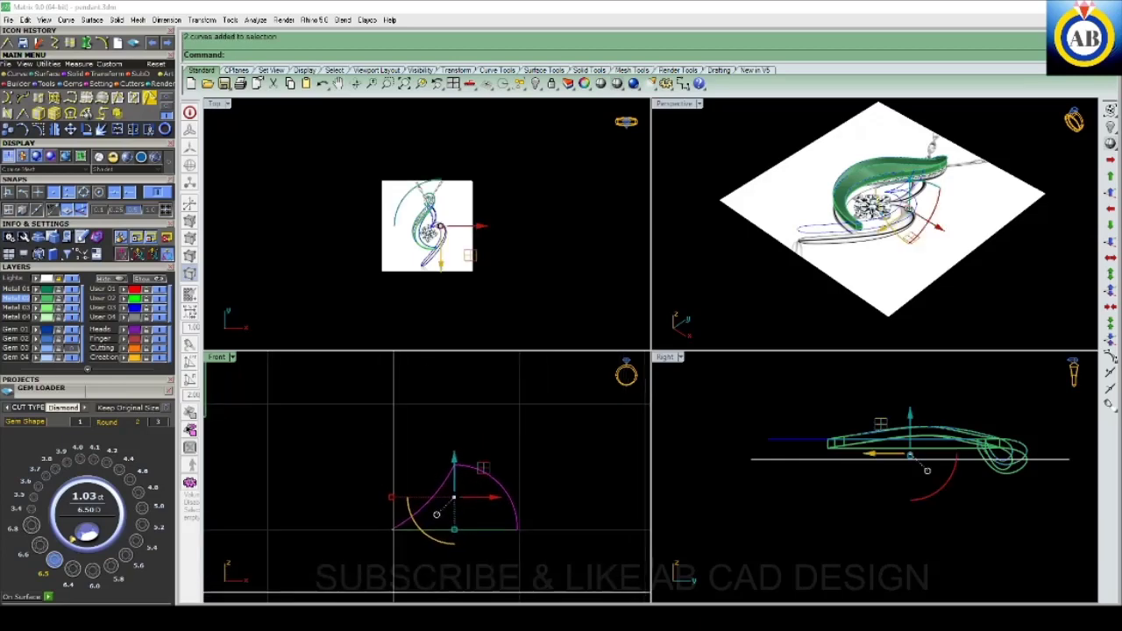
{"action": "scroll", "coordinate": [473, 508], "scroll_direction": "up", "scroll_amount": 2}
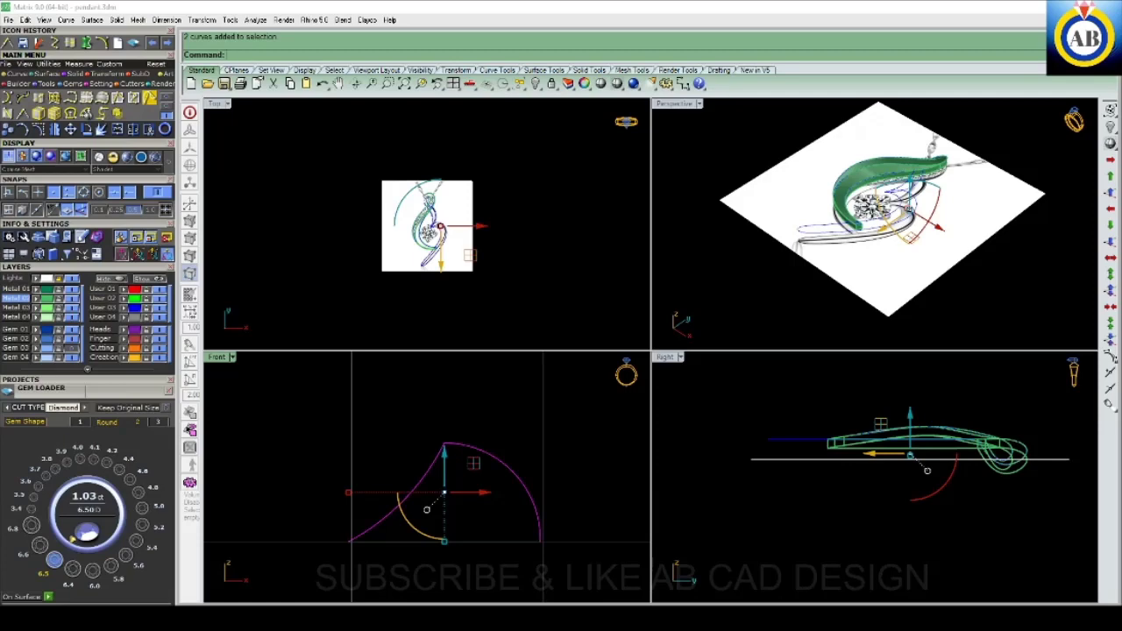
{"action": "key", "text": "Escape"}
{"action": "left_click_drag", "start_coordinate": [491, 412], "coordinate": [394, 491]}
{"action": "key", "text": "ctrl+j"}
- Deselect the joined curve and maximize the Perspective view
{"action": "key", "text": "Escape"}
{"action": "scroll", "coordinate": [438, 513], "scroll_direction": "down", "scroll_amount": 3}
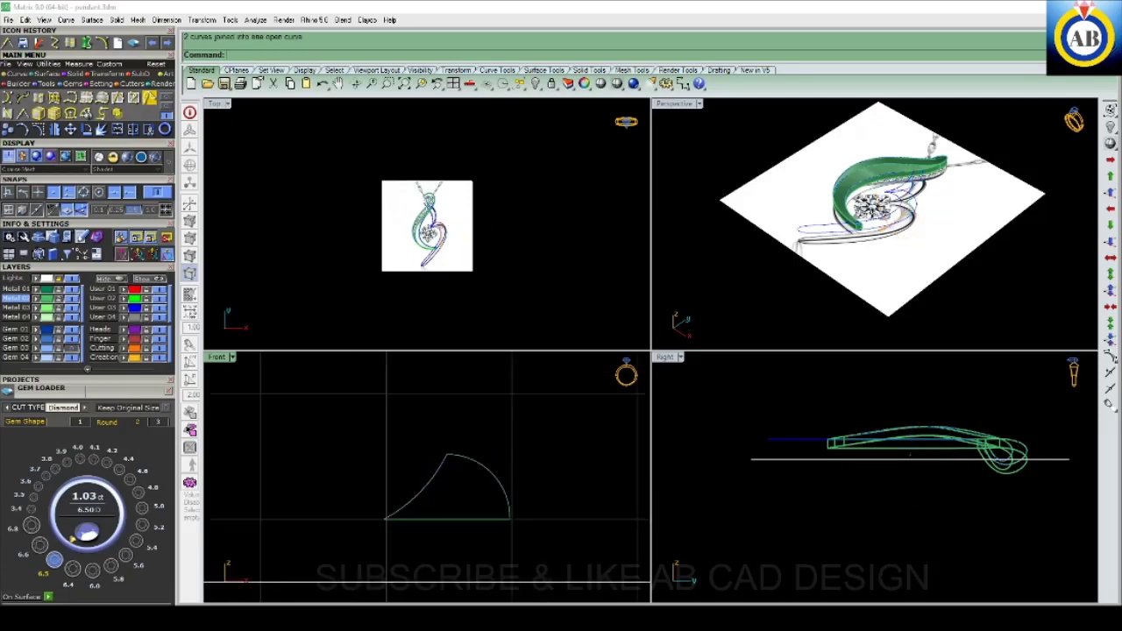
{"action": "key", "text": "ctrl+m"}
- Delete the small leftover curve
{"action": "scroll", "coordinate": [648, 350], "scroll_direction": "down", "scroll_amount": 3}
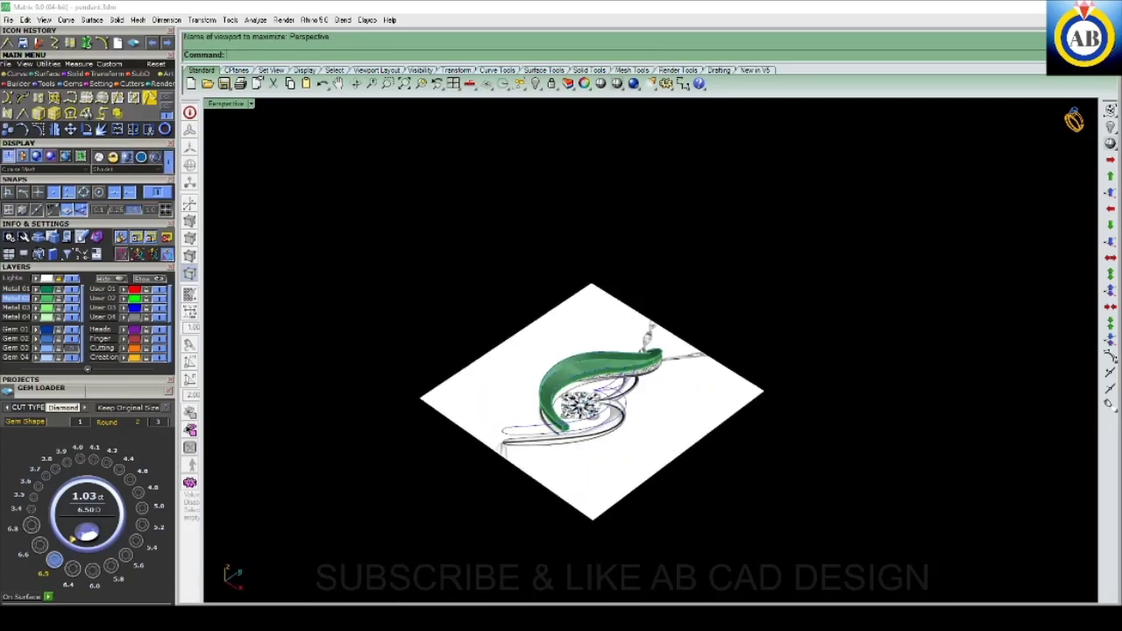
{"action": "scroll", "coordinate": [648, 351], "scroll_direction": "down", "scroll_amount": 1}
{"action": "scroll", "coordinate": [536, 323], "scroll_direction": "up", "scroll_amount": 10}
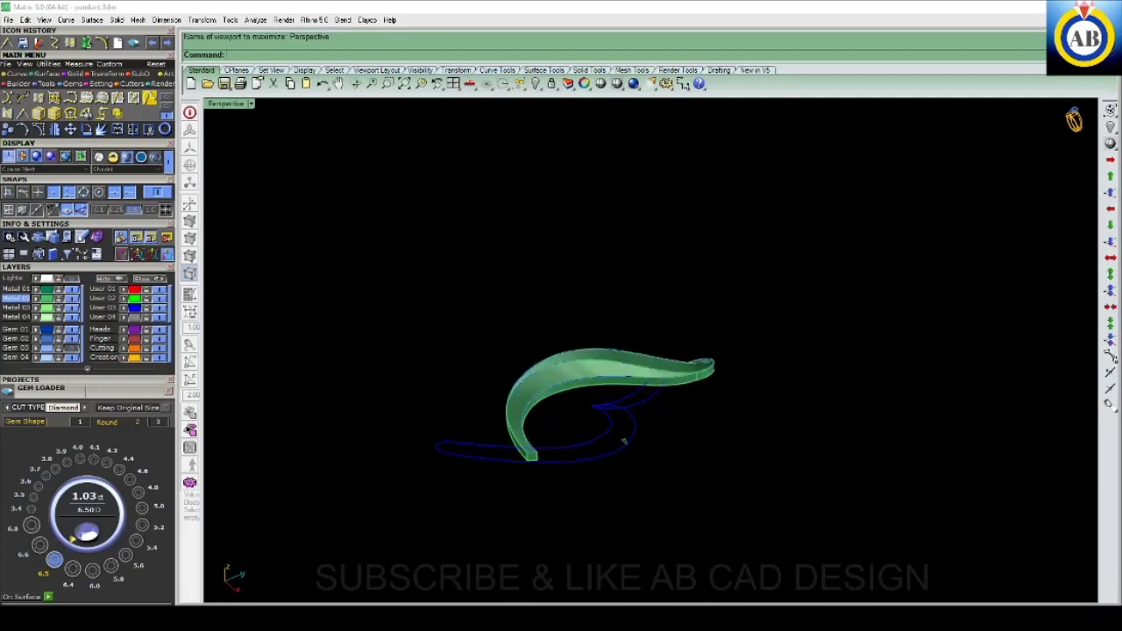
{"action": "scroll", "coordinate": [658, 421], "scroll_direction": "up", "scroll_amount": 8}
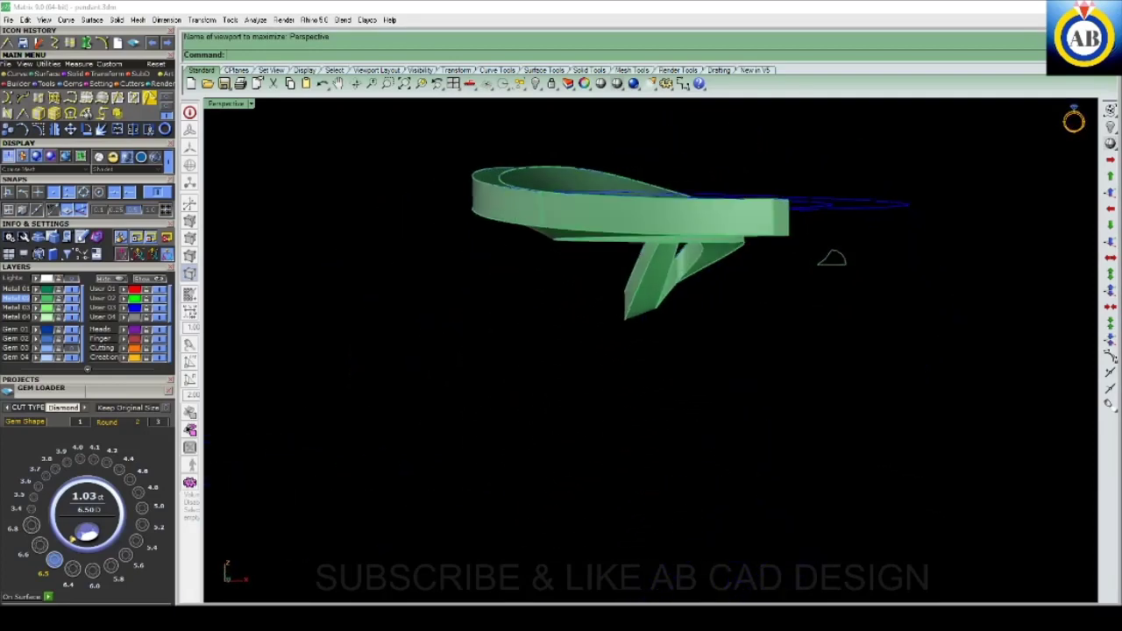
{"action": "scroll", "coordinate": [764, 290], "scroll_direction": "up", "scroll_amount": 5}
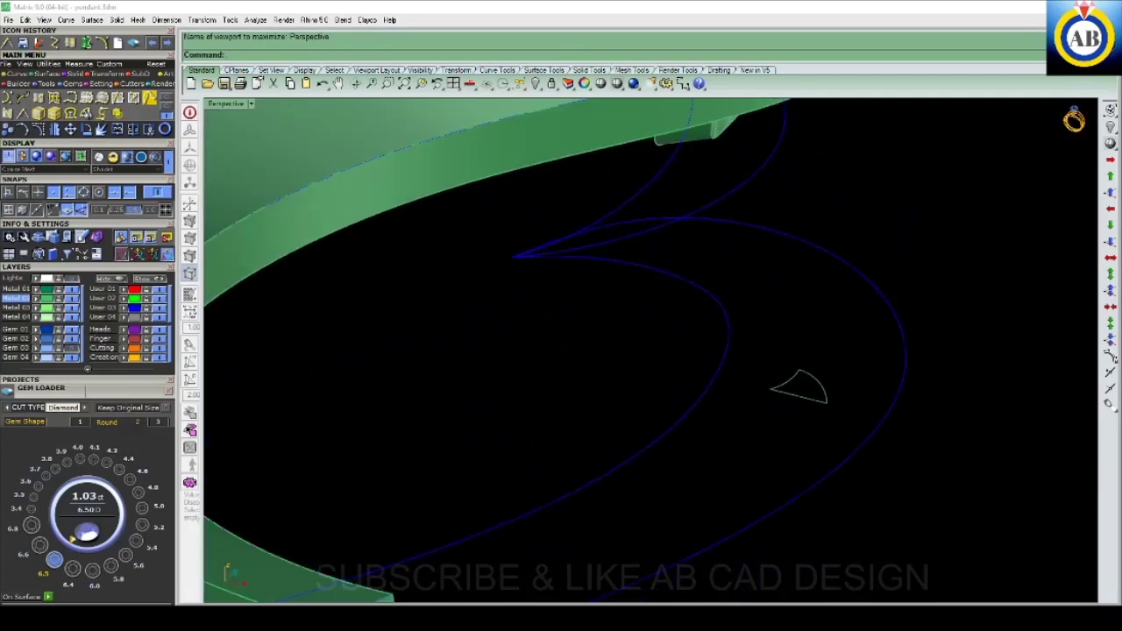
{"action": "left_click", "coordinate": [798, 395]}
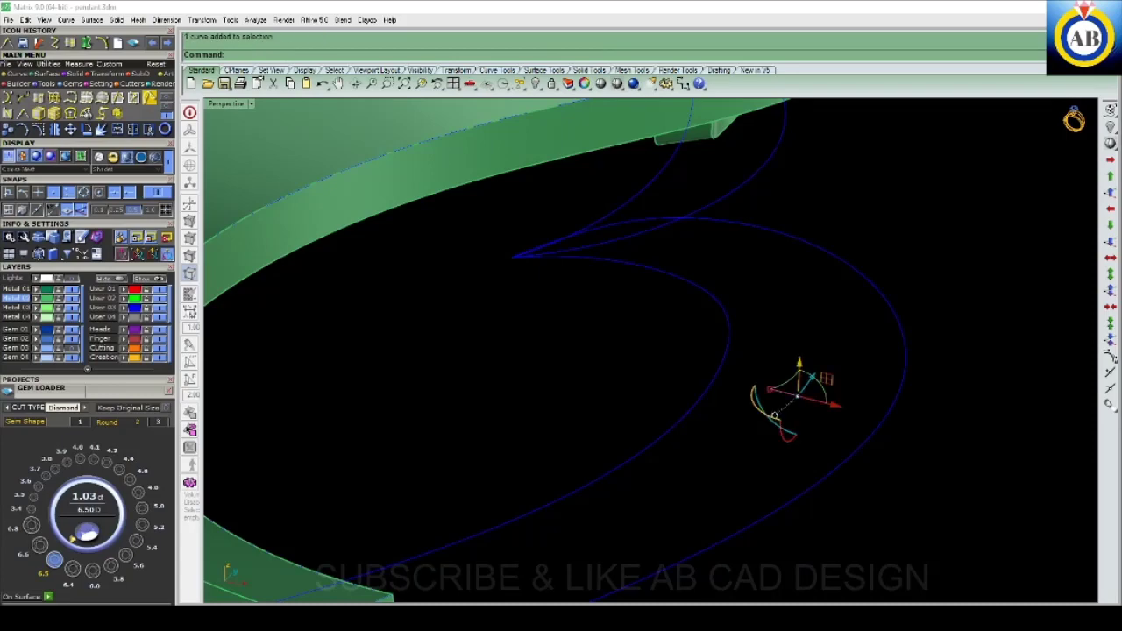
{"action": "key", "text": "Delete"}
{"action": "scroll", "coordinate": [650, 351], "scroll_direction": "down", "scroll_amount": 3}
{"action": "scroll", "coordinate": [651, 350], "scroll_direction": "up", "scroll_amount": 3}
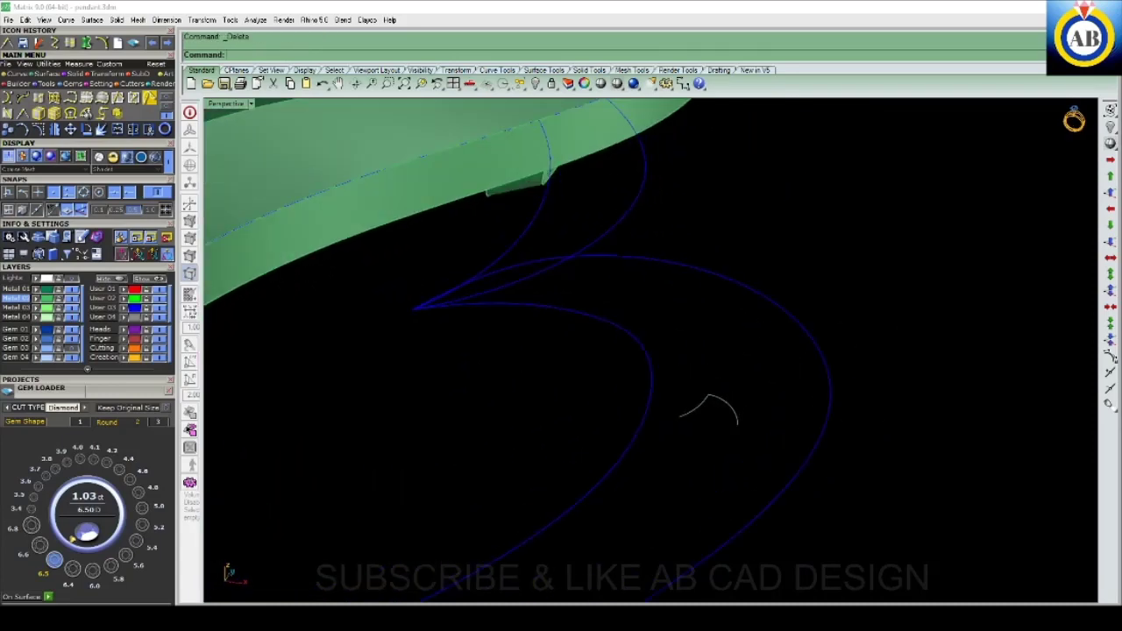
- Orient a scaled copy of the small arc profile so it spans the two blue rails
{"action": "left_click", "coordinate": [712, 402]}
{"action": "right_click_drag", "start_coordinate": [712, 402], "coordinate": [727, 373]}
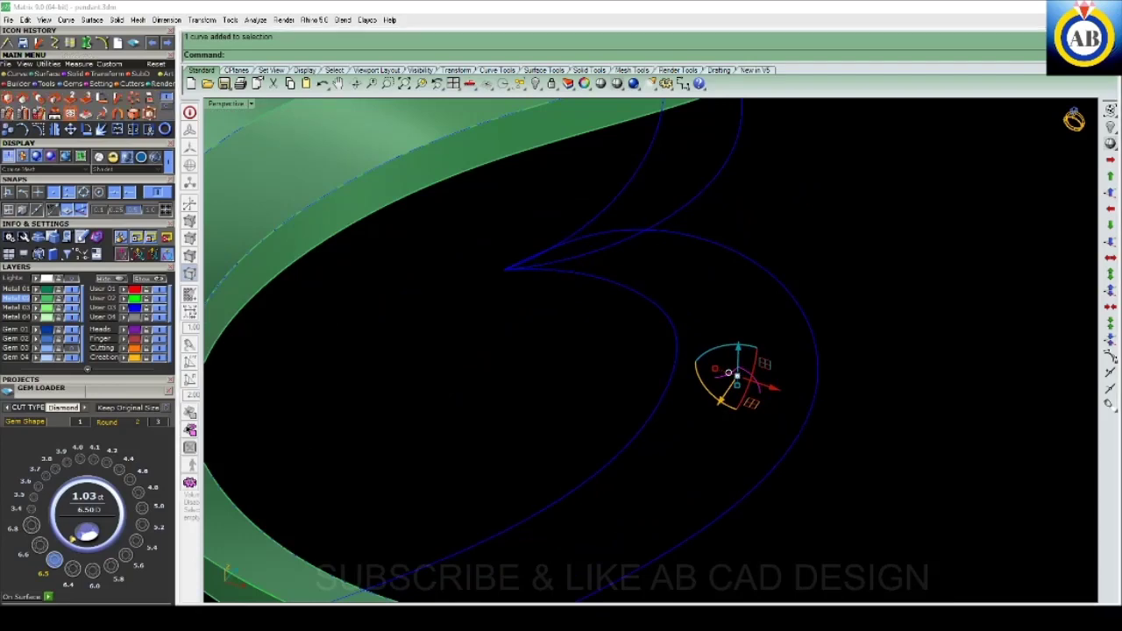
{"action": "left_click", "coordinate": [70, 97]}
{"action": "scroll", "coordinate": [635, 351], "scroll_direction": "up", "scroll_amount": 5}
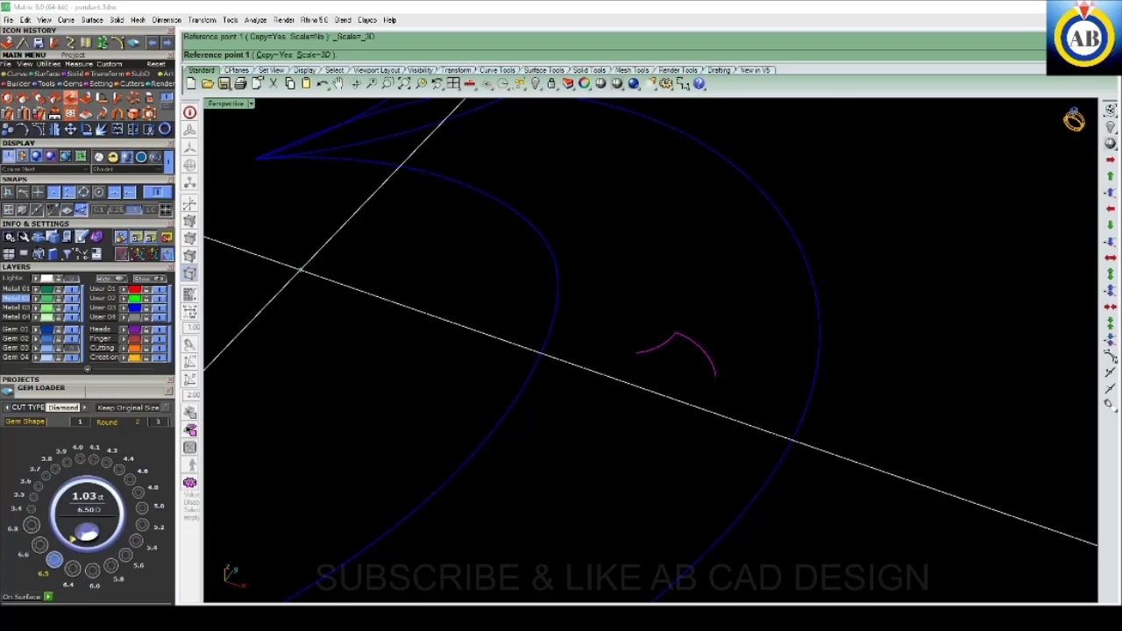
{"action": "left_click", "coordinate": [636, 352]}
{"action": "left_click", "coordinate": [715, 380]}
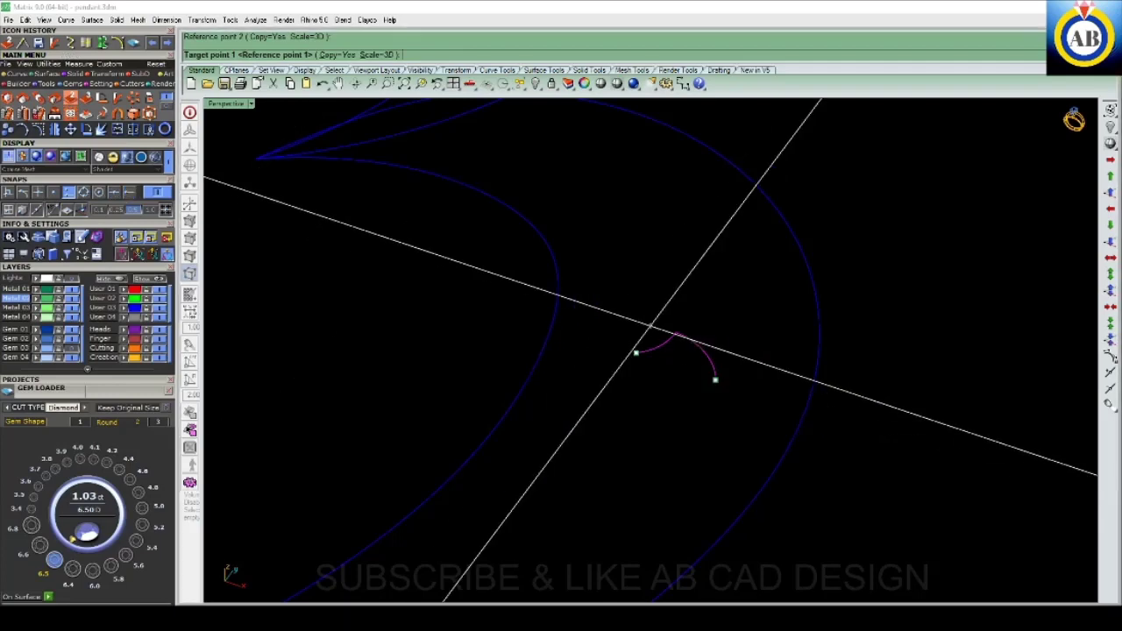
{"action": "mouse_move", "coordinate": [649, 326]}
{"action": "right_mouse_down"}
{"action": "mouse_move", "coordinate": [726, 325]}
{"action": "mouse_move", "coordinate": [692, 383]}
{"action": "right_mouse_up"}
{"action": "scroll", "coordinate": [727, 325], "scroll_direction": "up", "scroll_amount": 3}
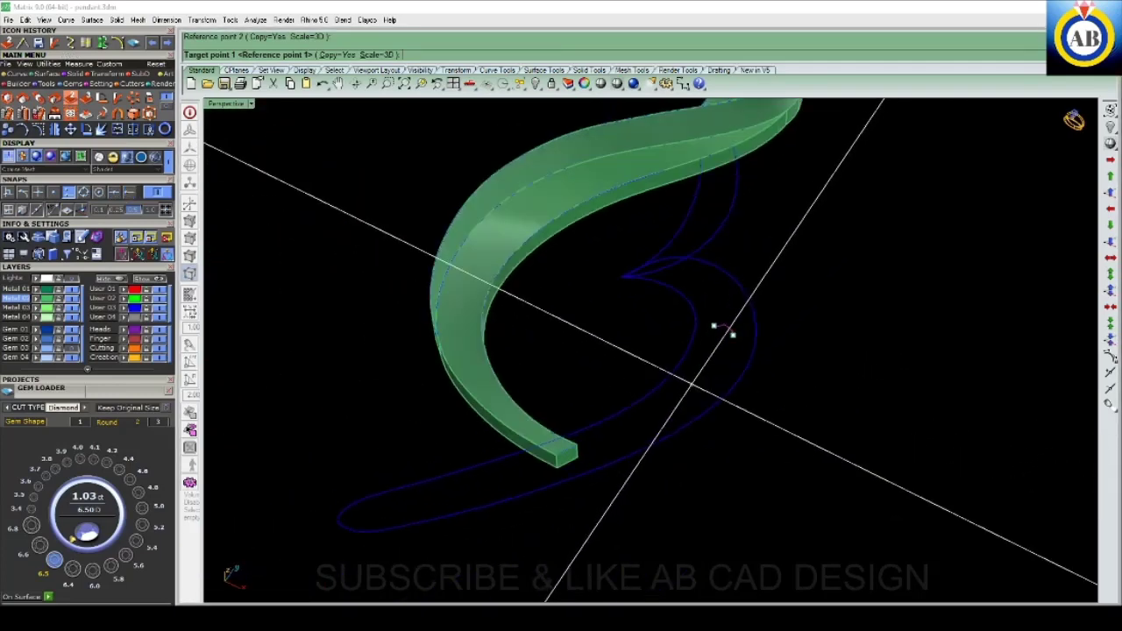
{"action": "left_click", "coordinate": [692, 386]}
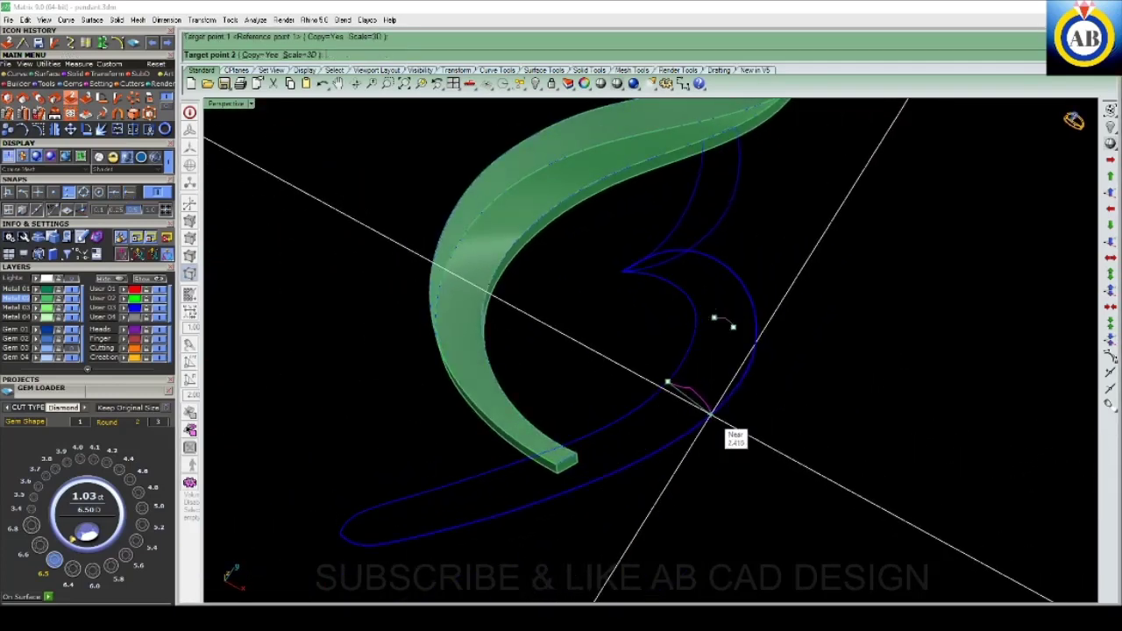
{"action": "left_click", "coordinate": [713, 407]}
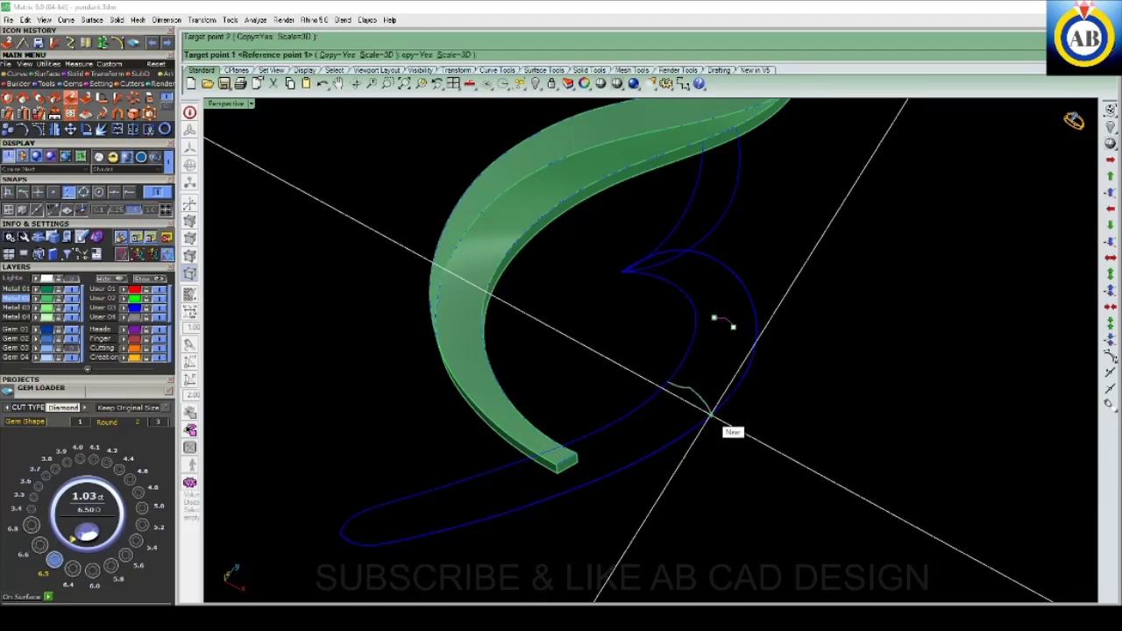
- Place one more copy of the arc profile on the rails to finish copying
{"action": "scroll", "coordinate": [716, 396], "scroll_direction": "down", "scroll_amount": 3}
{"action": "mouse_move", "coordinate": [734, 344]}
{"action": "right_mouse_down"}
{"action": "mouse_move", "coordinate": [734, 458]}
{"action": "mouse_move", "coordinate": [687, 411]}
{"action": "mouse_move", "coordinate": [601, 409]}
{"action": "mouse_move", "coordinate": [612, 381]}
{"action": "mouse_move", "coordinate": [581, 393]}
{"action": "mouse_move", "coordinate": [727, 396]}
{"action": "mouse_move", "coordinate": [743, 342]}
{"action": "right_mouse_up"}
{"action": "mouse_move", "coordinate": [740, 422]}
{"action": "right_mouse_down"}
{"action": "mouse_move", "coordinate": [726, 338]}
{"action": "mouse_move", "coordinate": [732, 383]}
{"action": "mouse_move", "coordinate": [664, 409]}
{"action": "mouse_move", "coordinate": [718, 406]}
{"action": "mouse_move", "coordinate": [712, 386]}
{"action": "mouse_move", "coordinate": [666, 438]}
{"action": "mouse_move", "coordinate": [715, 355]}
{"action": "right_mouse_up"}
{"action": "left_click", "coordinate": [719, 337]}
{"action": "left_click", "coordinate": [718, 336]}
{"action": "scroll", "coordinate": [732, 383], "scroll_direction": "up", "scroll_amount": 3}
{"action": "scroll", "coordinate": [732, 383], "scroll_direction": "up", "scroll_amount": 3}
- Sweep2 the arc along the first rail pair, ending at a rail-end point, forming the curled inner band
{"action": "type", "text": "s2"}
{"action": "key", "text": "Return"}
{"action": "left_click", "coordinate": [674, 346]}
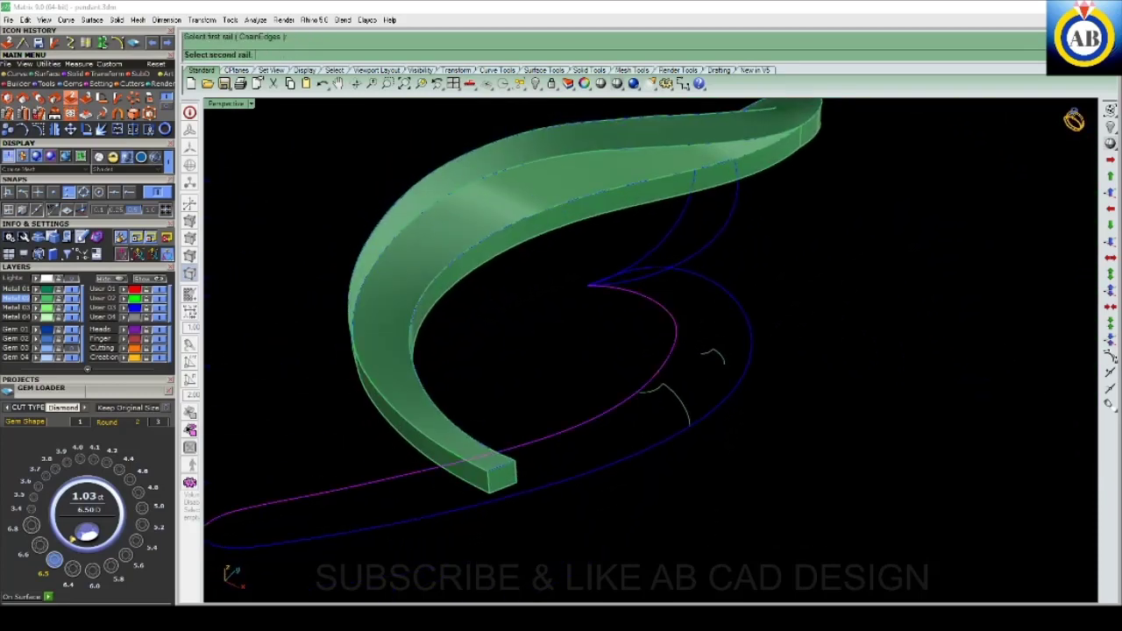
{"action": "left_click", "coordinate": [750, 347]}
{"action": "left_click", "coordinate": [712, 355]}
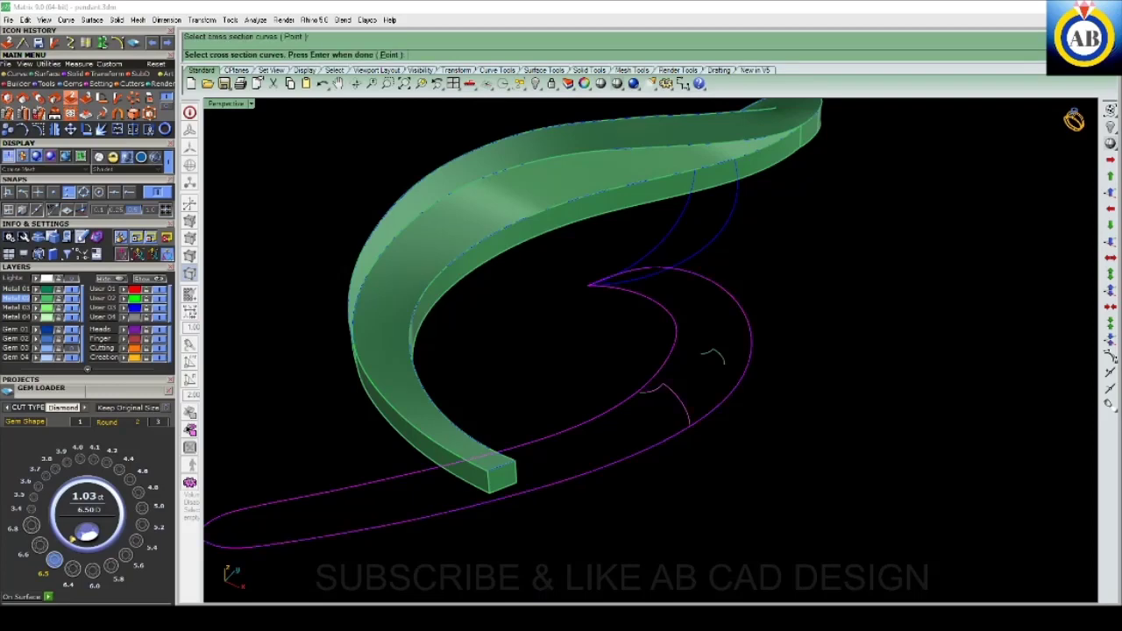
{"action": "type", "text": "p"}
{"action": "key", "text": "Return"}
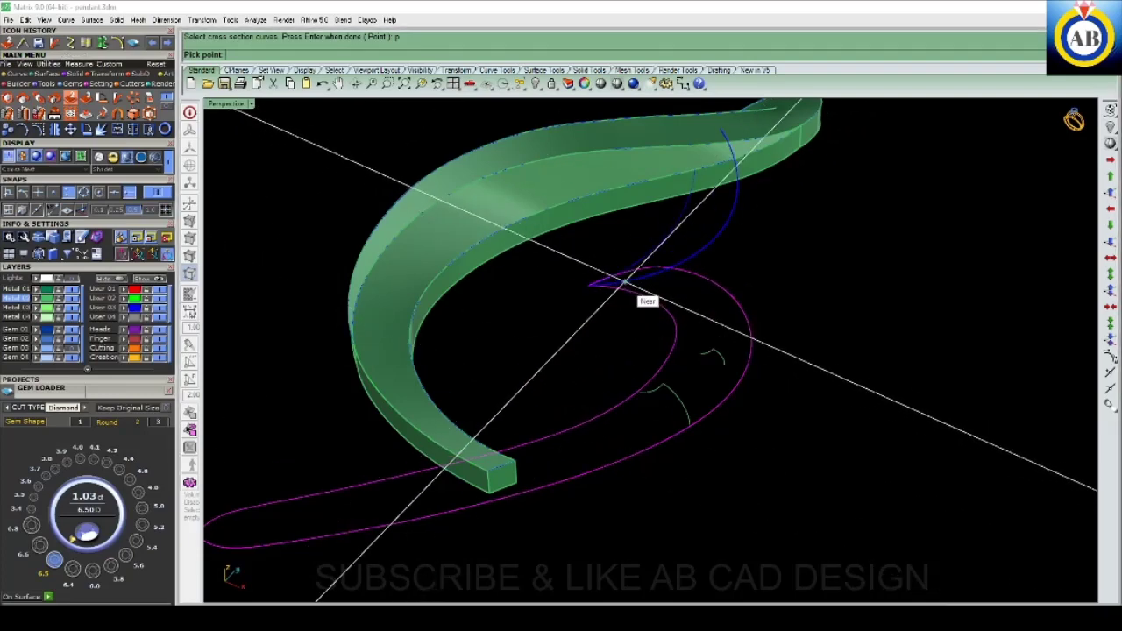
{"action": "left_click", "coordinate": [589, 284]}
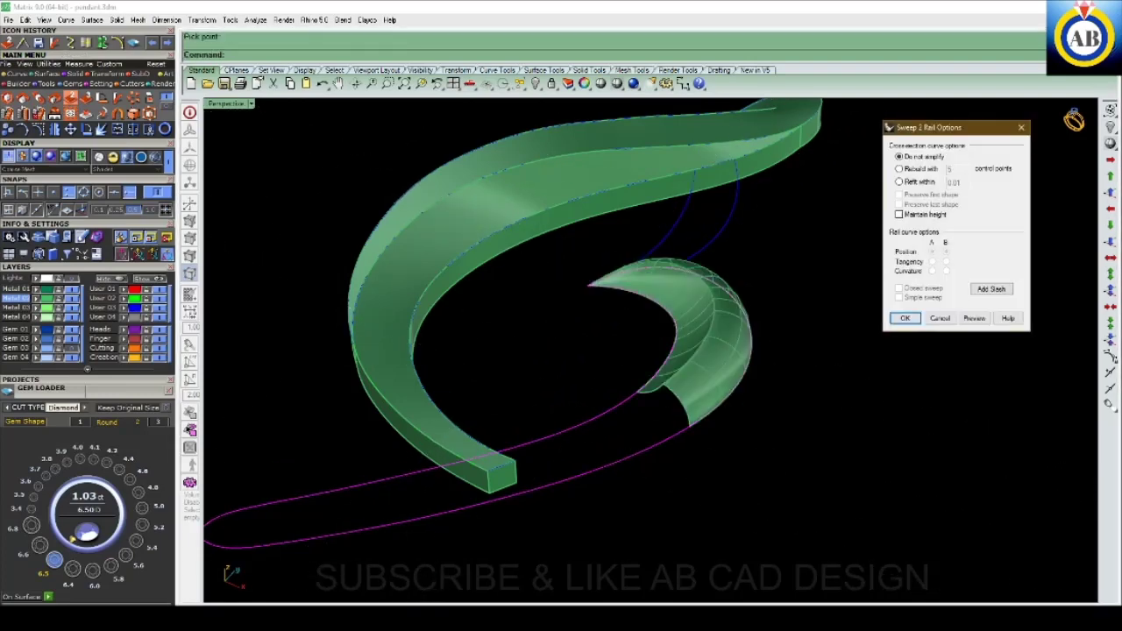
{"action": "mouse_move", "coordinate": [561, 351]}
{"action": "right_mouse_down"}
{"action": "mouse_move", "coordinate": [614, 368]}
{"action": "mouse_move", "coordinate": [586, 396]}
{"action": "mouse_move", "coordinate": [702, 359]}
{"action": "mouse_move", "coordinate": [548, 342]}
{"action": "right_mouse_up"}
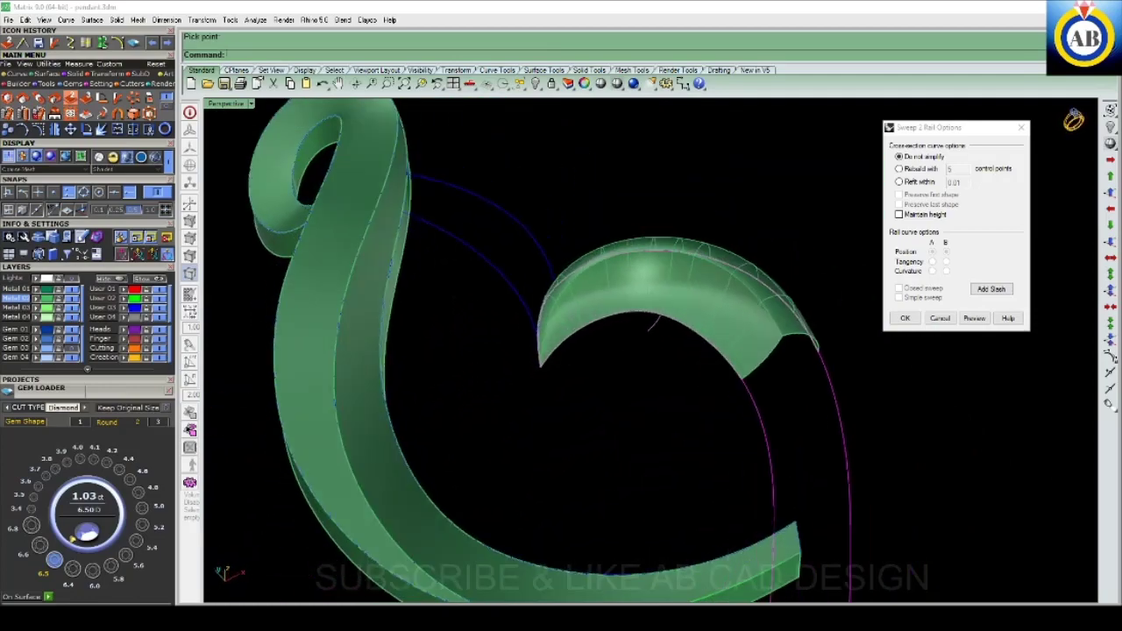
{"action": "key", "text": "Return"}
- Sweep the second profile to a point at the rail end, forming the tapered tail
{"action": "right_click_drag", "start_coordinate": [548, 342], "coordinate": [614, 351]}
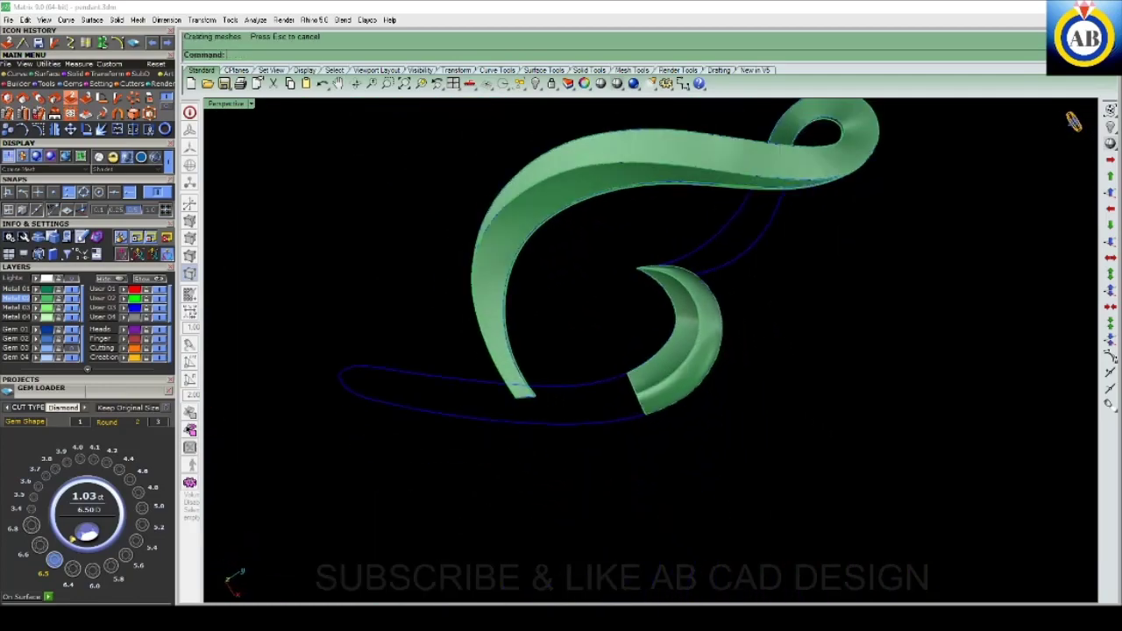
{"action": "scroll", "coordinate": [632, 350], "scroll_direction": "up", "scroll_amount": 3}
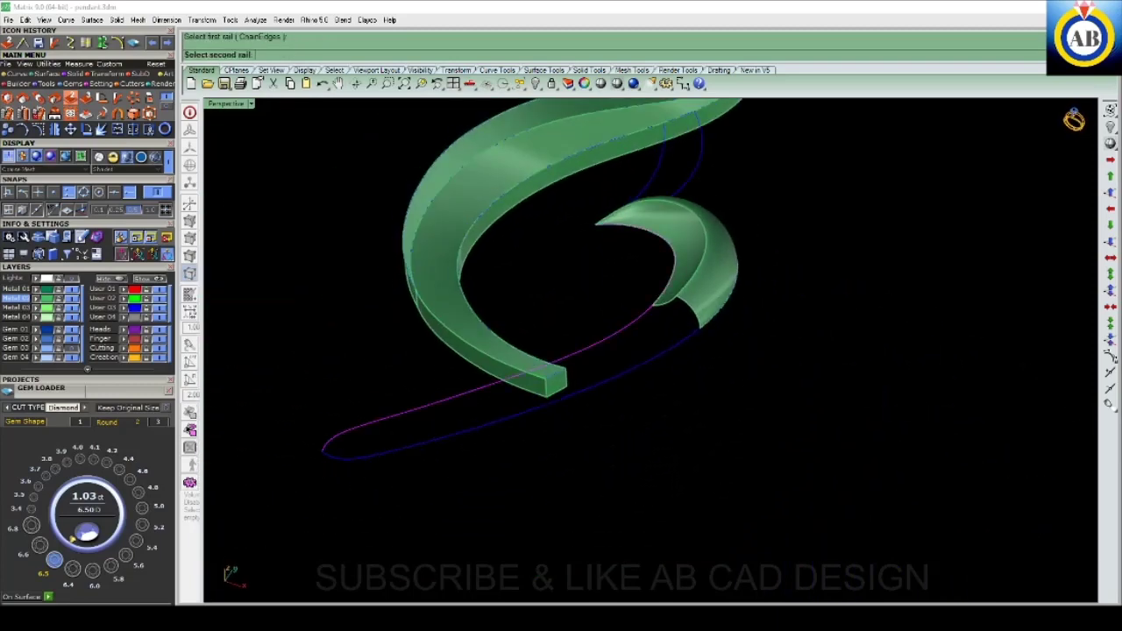
{"action": "left_click", "coordinate": [745, 342]}
{"action": "type", "text": "p"}
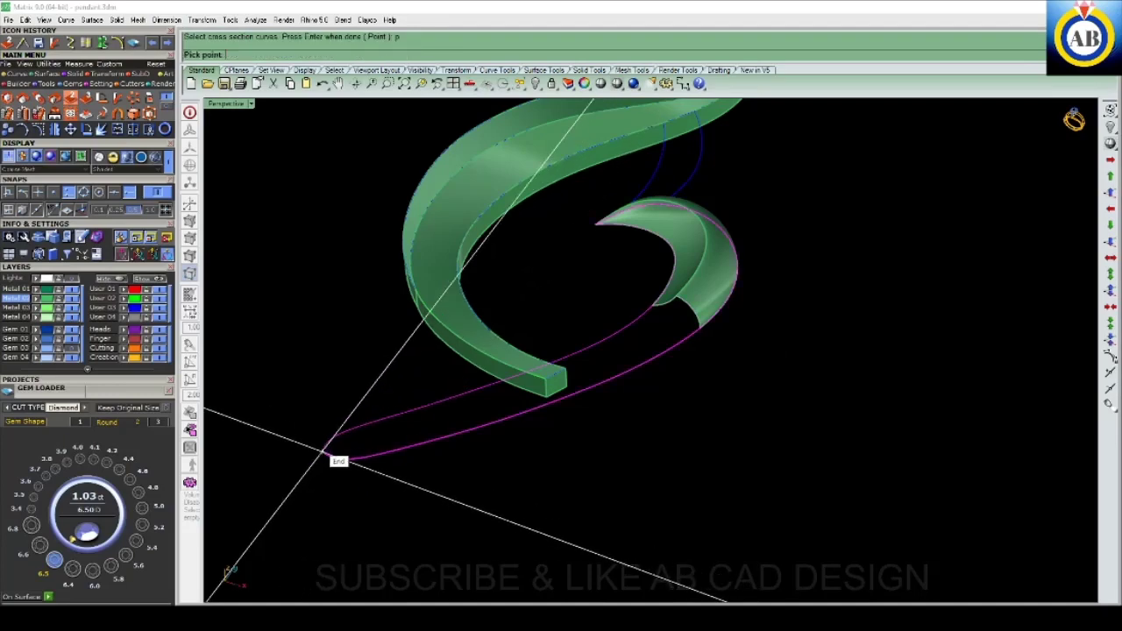
{"action": "left_click", "coordinate": [321, 452]}
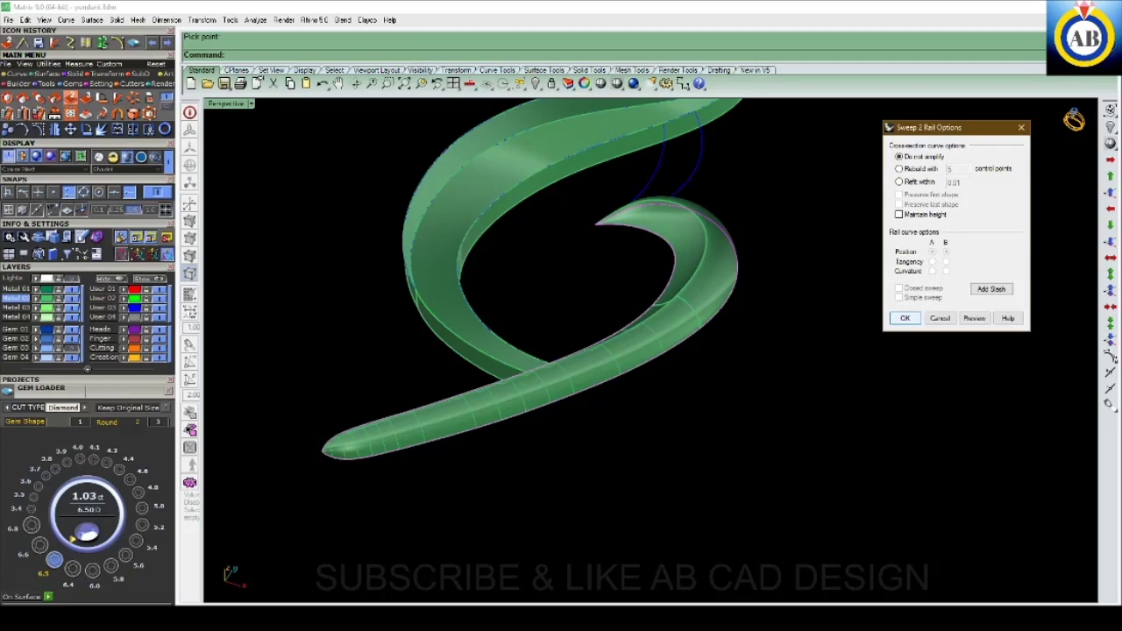
{"action": "key", "text": "Return"}
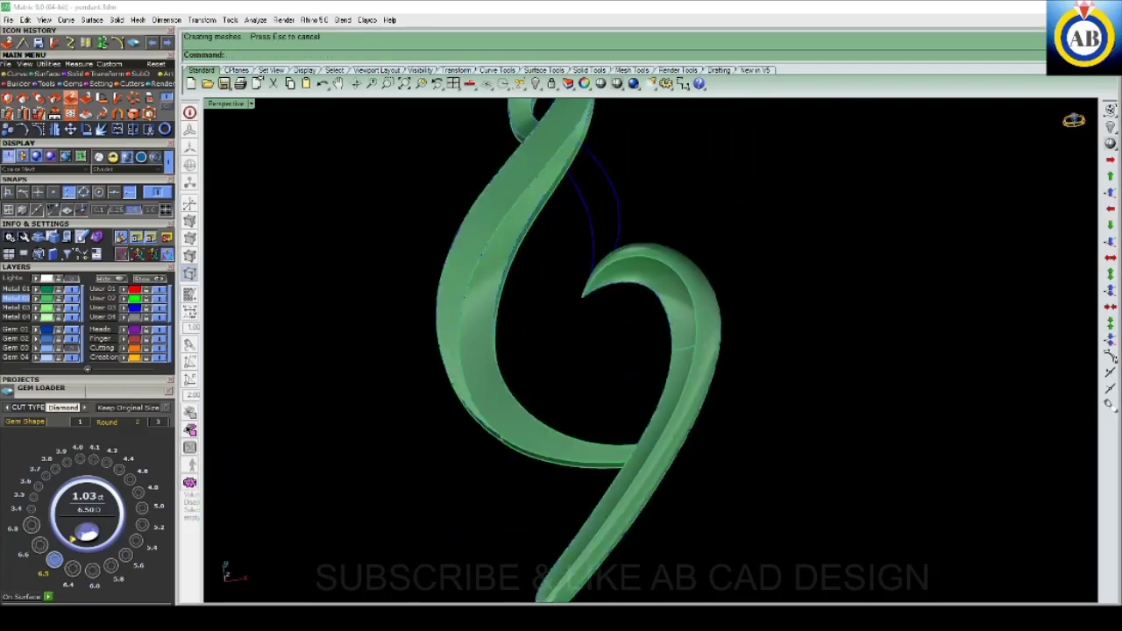
- Pick a seam edge between the band pieces, test Delete, and cancel the surface merge
{"action": "right_click_drag", "start_coordinate": [1073, 120], "coordinate": [1073, 120]}
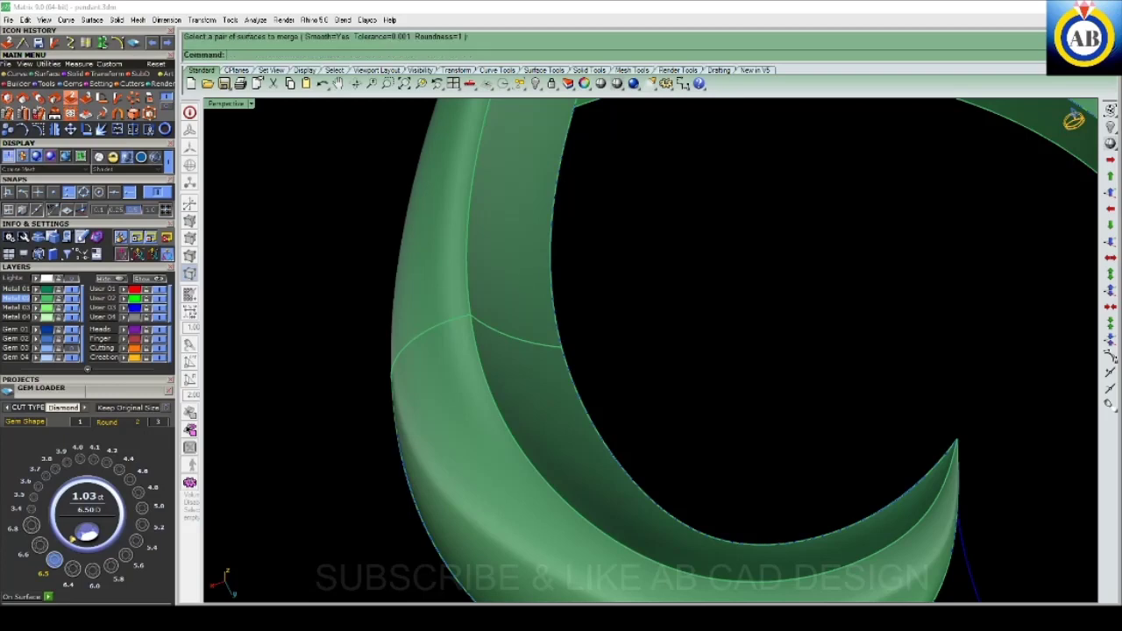
{"action": "left_click", "coordinate": [529, 344]}
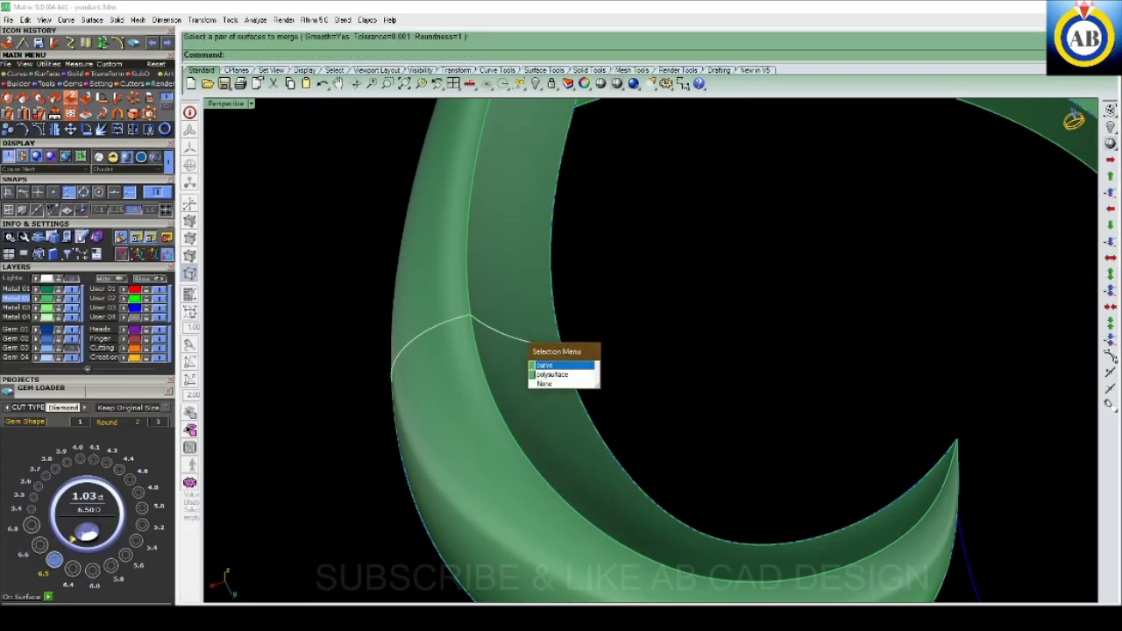
{"action": "key", "text": "Delete"}
{"action": "right_click_drag", "start_coordinate": [707, 453], "coordinate": [614, 395]}
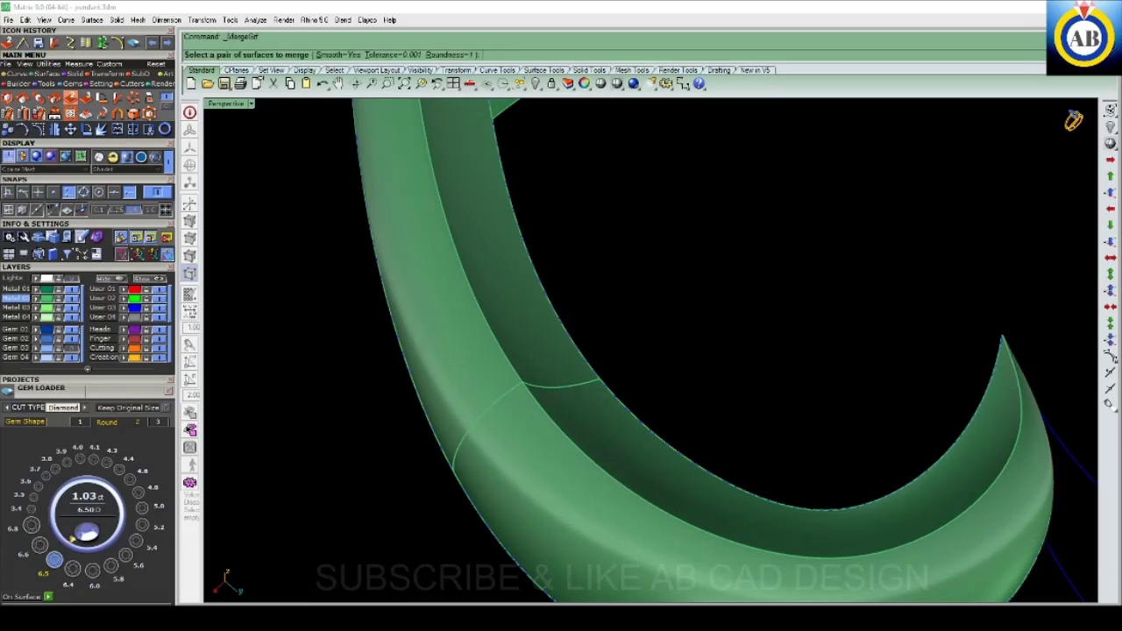
{"action": "key", "text": "Escape"}
- Join the unjoined seam edges between the green band pieces with JoinEdge
{"action": "key", "text": "Left"}
{"action": "key", "text": "Left"}
{"action": "key", "text": "Left"}
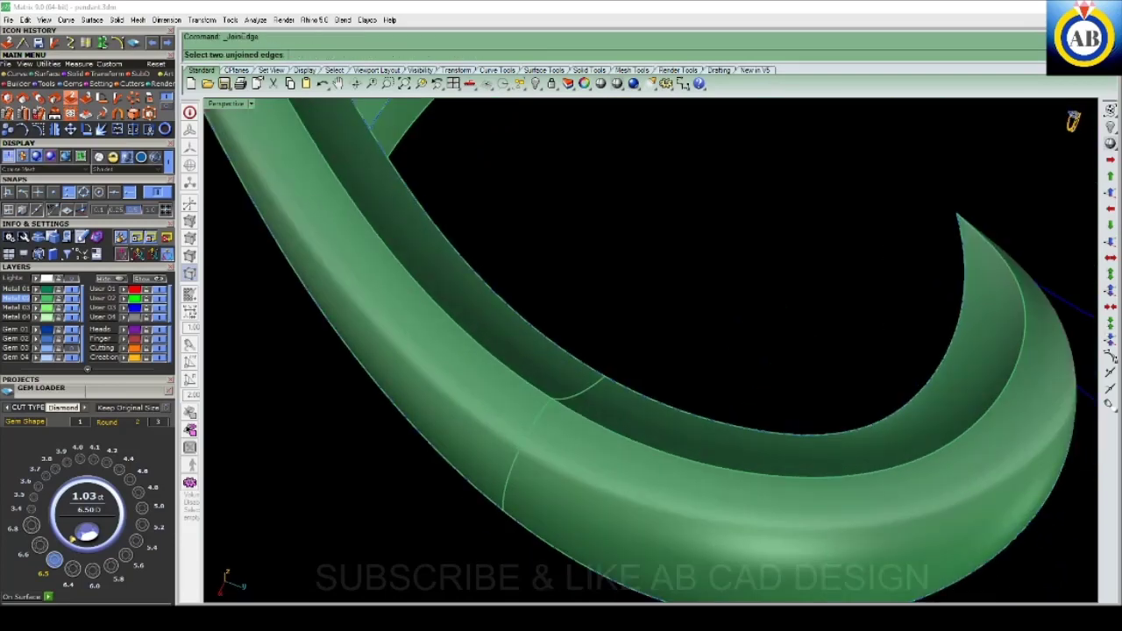
{"action": "left_click", "coordinate": [602, 400]}
{"action": "left_click", "coordinate": [633, 418]}
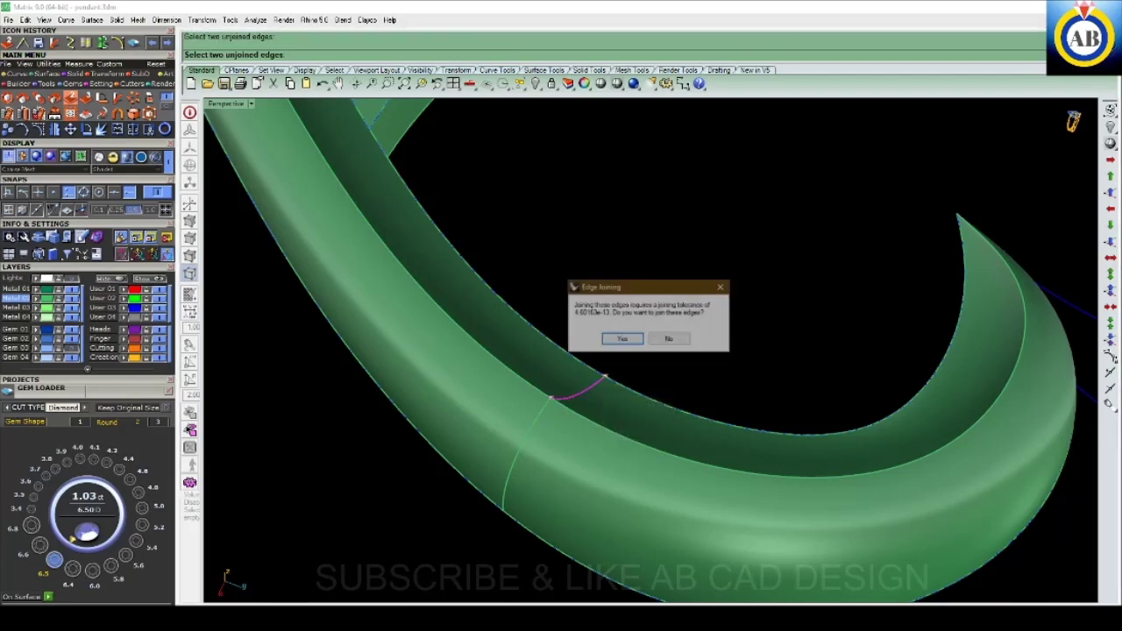
{"action": "left_click", "coordinate": [617, 336]}
{"action": "left_click", "coordinate": [537, 440]}
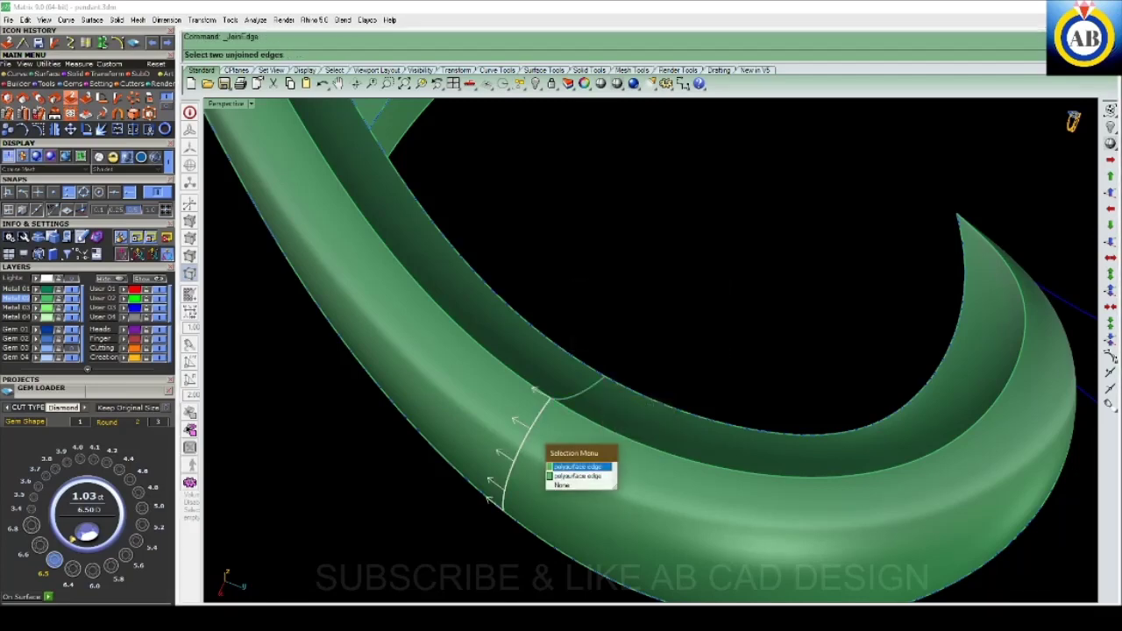
{"action": "left_click", "coordinate": [580, 485]}
{"action": "left_click", "coordinate": [616, 336]}
{"action": "scroll", "coordinate": [605, 386], "scroll_direction": "down", "scroll_amount": 3}
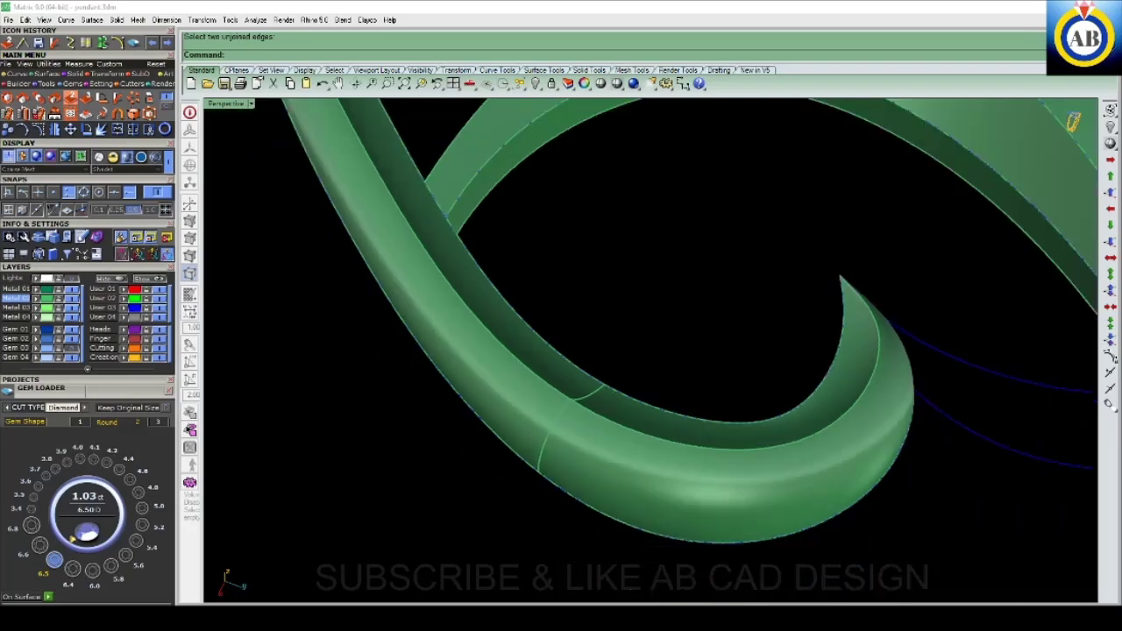
{"action": "scroll", "coordinate": [601, 399], "scroll_direction": "up", "scroll_amount": 2}
{"action": "scroll", "coordinate": [600, 398], "scroll_direction": "up", "scroll_amount": 2}
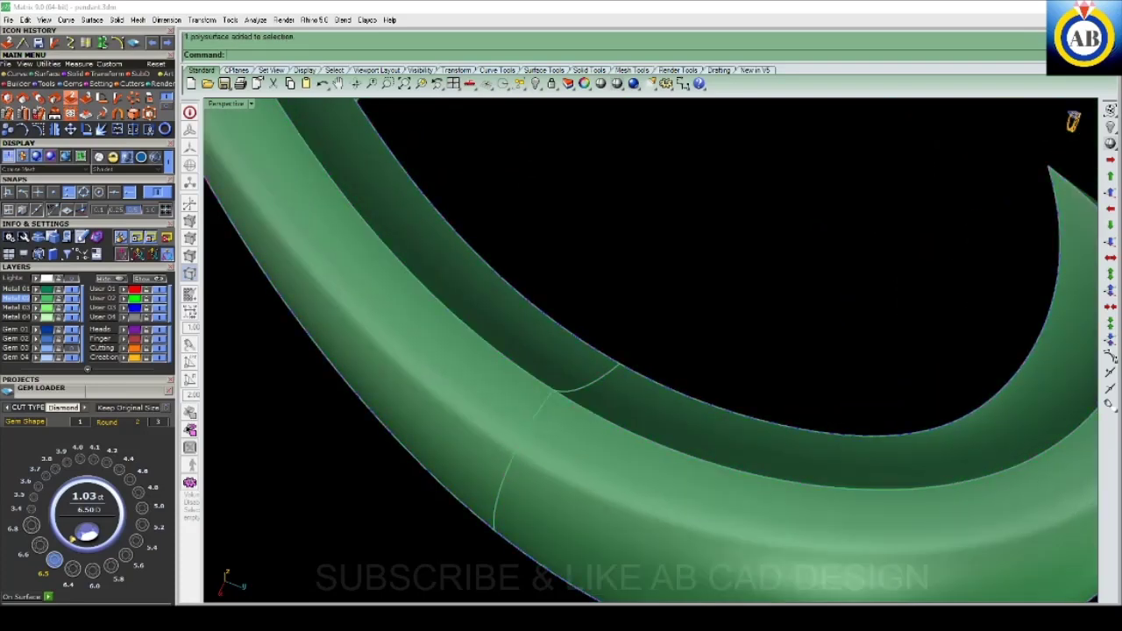
{"action": "scroll", "coordinate": [570, 381], "scroll_direction": "up", "scroll_amount": 3}
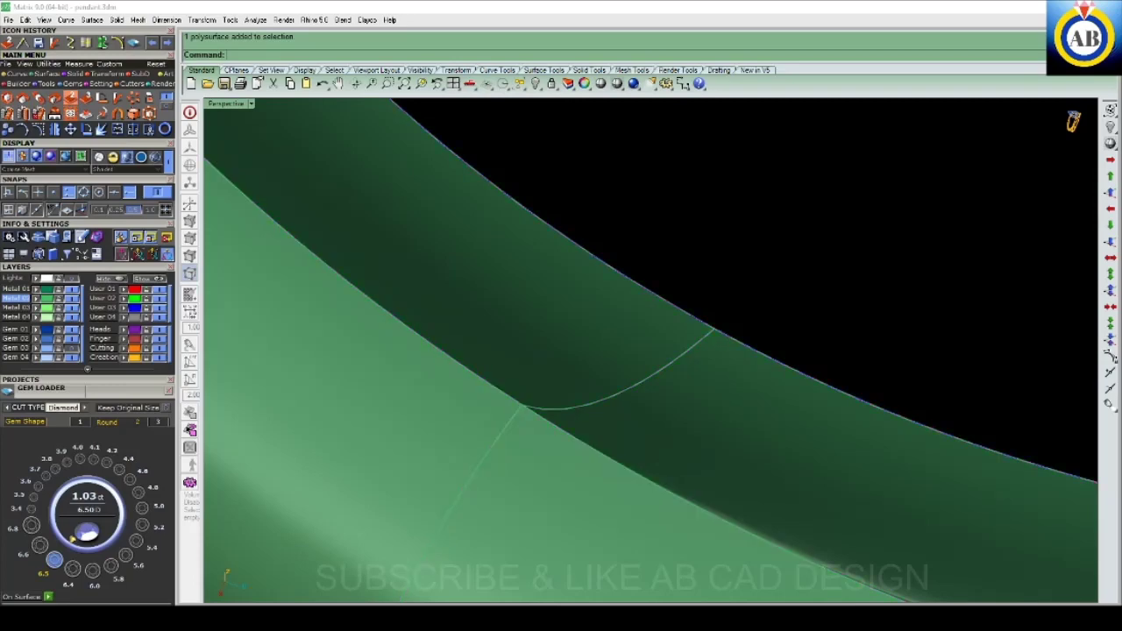
- Delete a green band piece, undo to restore it, and inspect from a low side view
{"action": "key", "text": "Delete"}
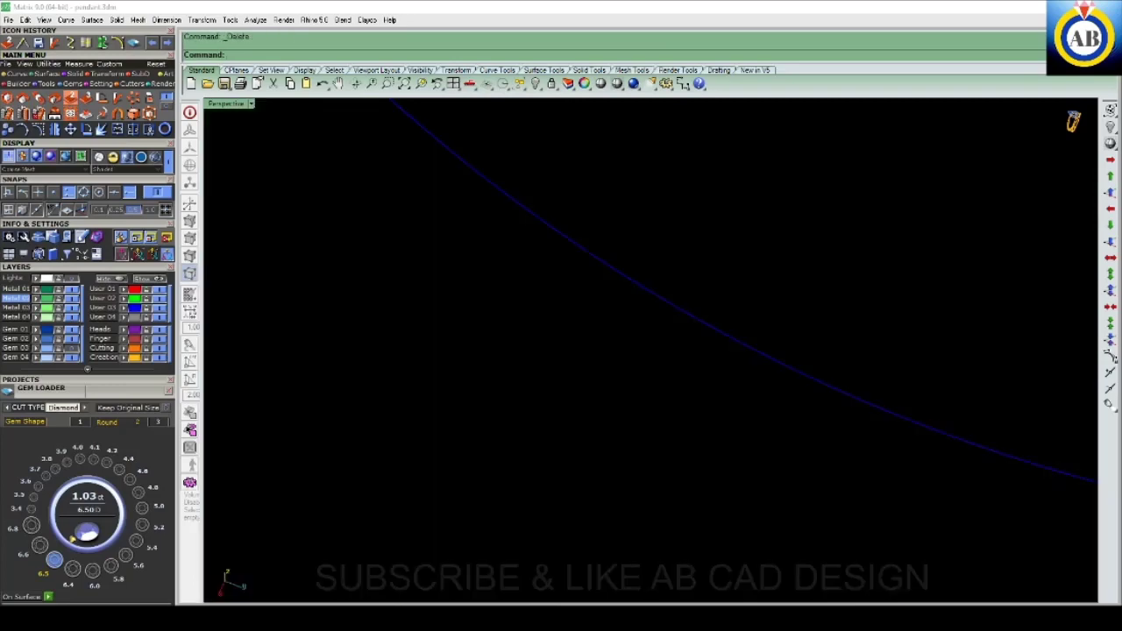
{"action": "key", "text": "ctrl+z"}
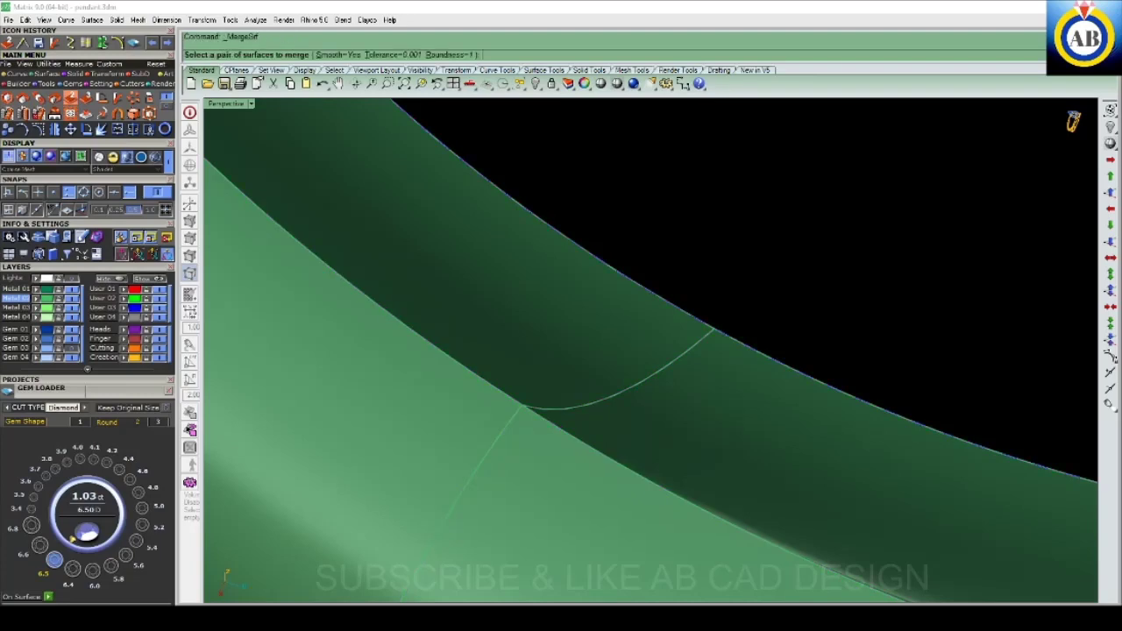
{"action": "scroll", "coordinate": [651, 351], "scroll_direction": "down", "scroll_amount": 2}
{"action": "scroll", "coordinate": [650, 351], "scroll_direction": "down", "scroll_amount": 2}
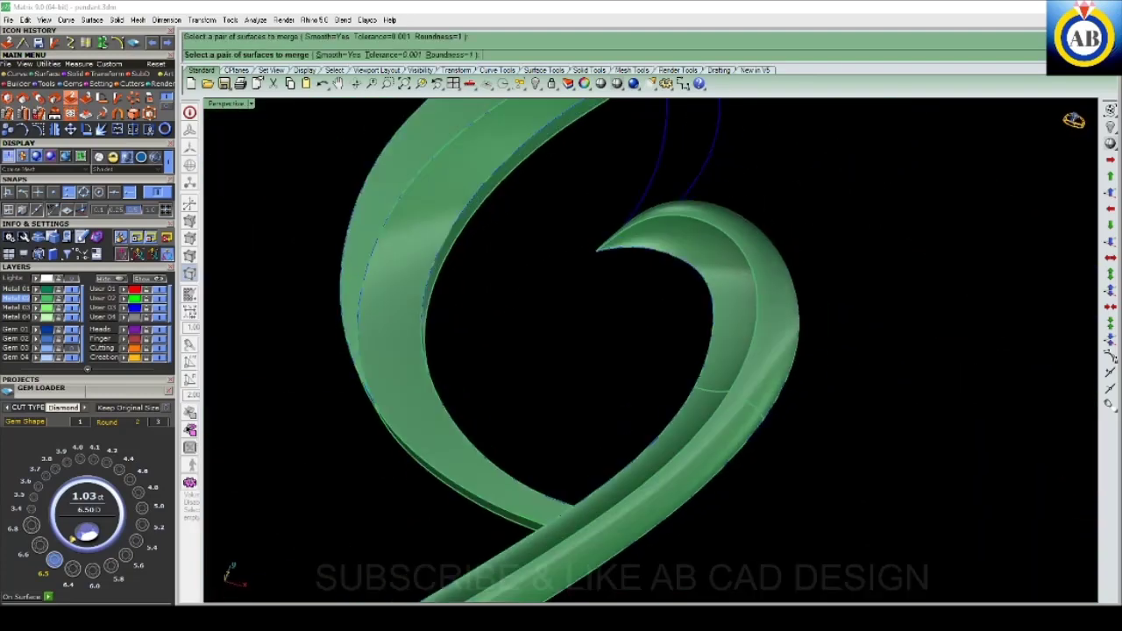
{"action": "scroll", "coordinate": [650, 350], "scroll_direction": "down", "scroll_amount": 2}
{"action": "scroll", "coordinate": [601, 325], "scroll_direction": "up", "scroll_amount": 4}
{"action": "mouse_move", "coordinate": [651, 438]}
{"action": "right_mouse_down"}
{"action": "mouse_move", "coordinate": [650, 271]}
{"action": "mouse_move", "coordinate": [526, 464]}
{"action": "mouse_move", "coordinate": [815, 426]}
{"action": "mouse_move", "coordinate": [829, 438]}
{"action": "mouse_move", "coordinate": [671, 493]}
{"action": "mouse_move", "coordinate": [792, 465]}
{"action": "mouse_move", "coordinate": [501, 380]}
{"action": "mouse_move", "coordinate": [538, 300]}
{"action": "mouse_move", "coordinate": [596, 359]}
{"action": "mouse_move", "coordinate": [779, 397]}
{"action": "mouse_move", "coordinate": [829, 435]}
{"action": "mouse_move", "coordinate": [801, 464]}
{"action": "mouse_move", "coordinate": [778, 390]}
{"action": "mouse_move", "coordinate": [754, 368]}
{"action": "mouse_move", "coordinate": [729, 397]}
{"action": "right_mouse_up"}
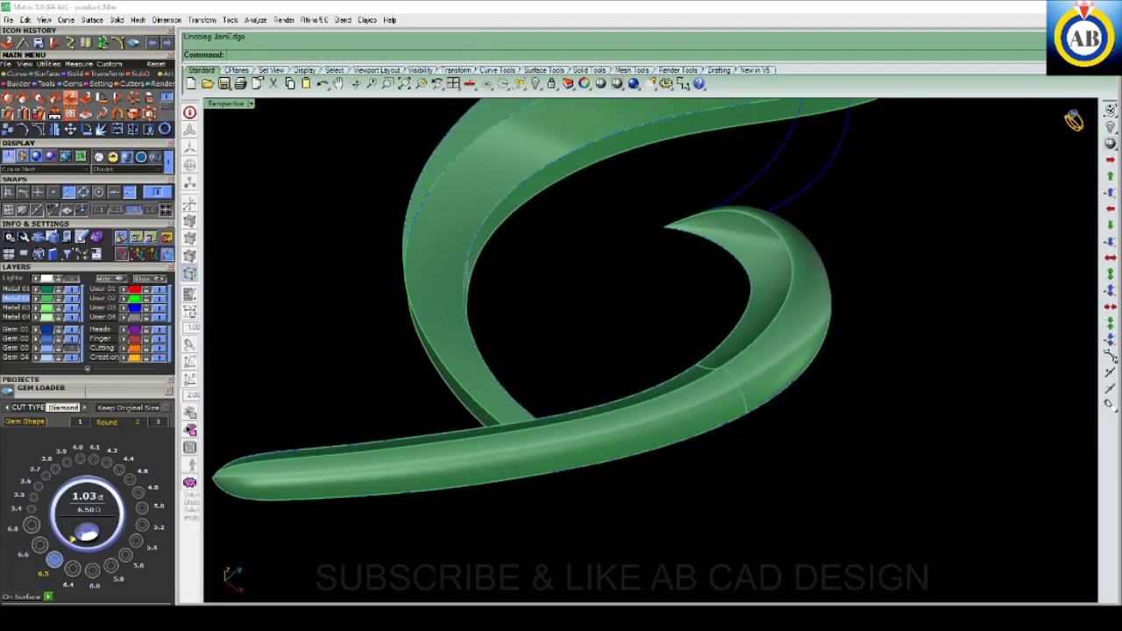
- Undo the last sweep, removing the hook's swept solids but keeping the rails
{"action": "key", "text": "ctrl+z"}
{"action": "key", "text": "ctrl+z"}
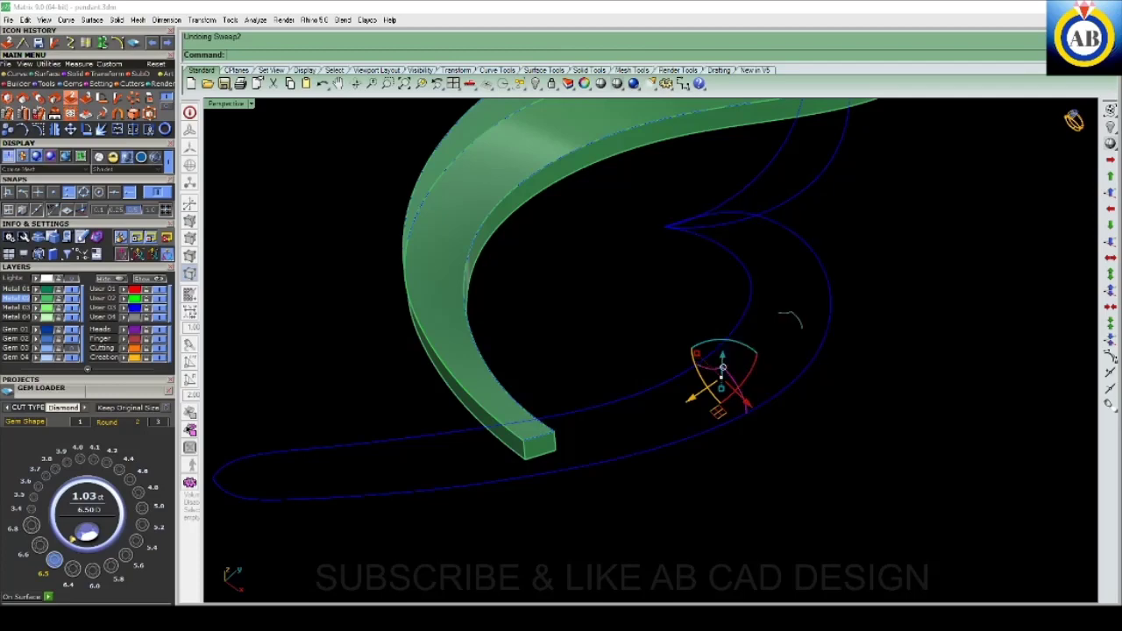
{"action": "scroll", "coordinate": [772, 373], "scroll_direction": "up", "scroll_amount": 4}
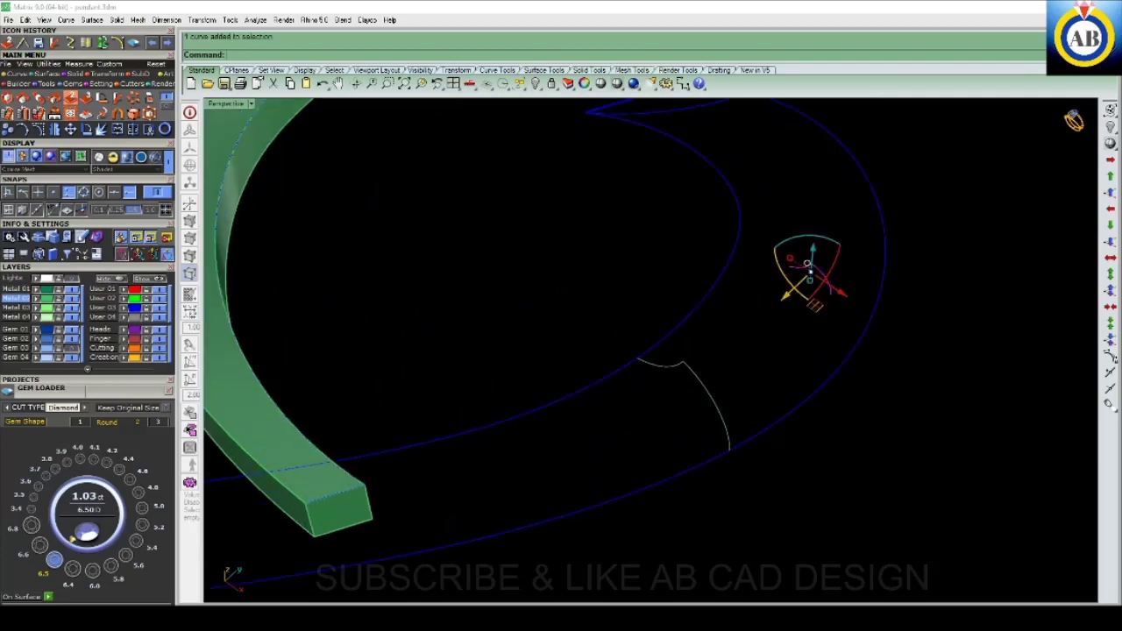
{"action": "mouse_move", "coordinate": [806, 267]}
{"action": "right_mouse_down"}
{"action": "mouse_move", "coordinate": [666, 368]}
{"action": "mouse_move", "coordinate": [649, 350]}
{"action": "right_mouse_up"}
{"action": "scroll", "coordinate": [649, 351], "scroll_direction": "up", "scroll_amount": 2}
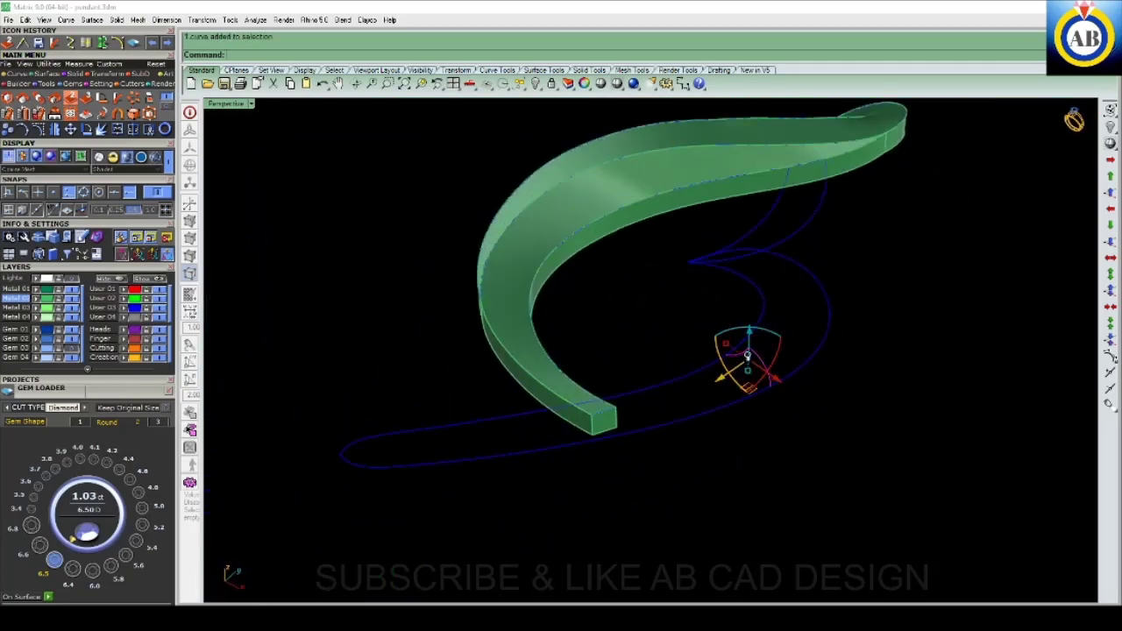
{"action": "scroll", "coordinate": [701, 359], "scroll_direction": "up", "scroll_amount": 3}
- Copy the arc profile with Orient 2 Points onto a first pair of rail points
{"action": "left_click", "coordinate": [70, 97]}
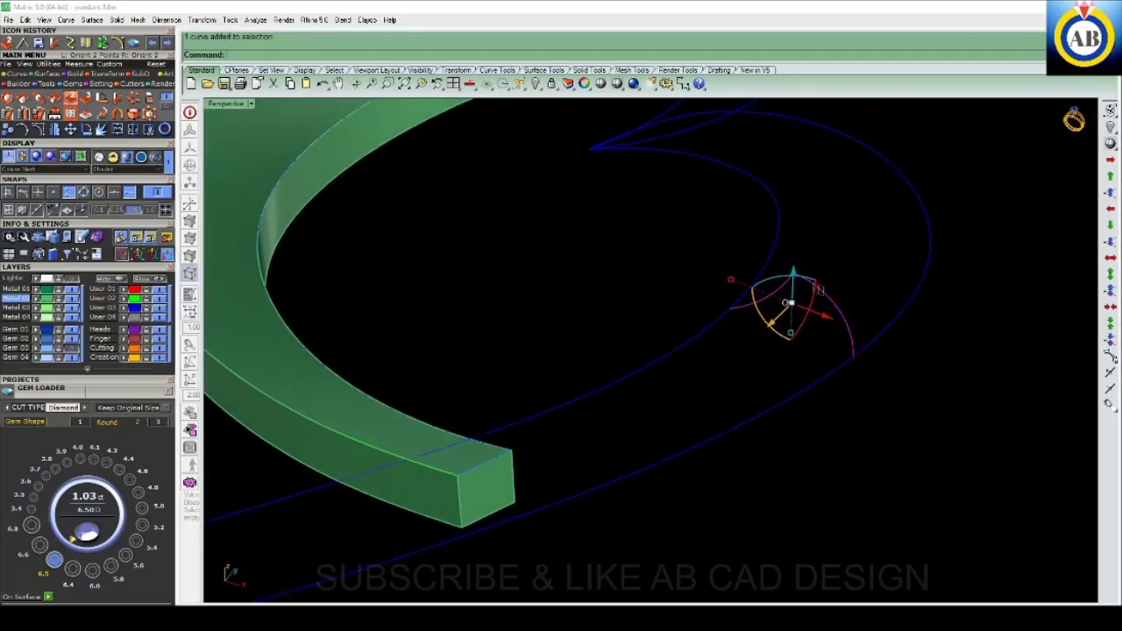
{"action": "left_click", "coordinate": [730, 308]}
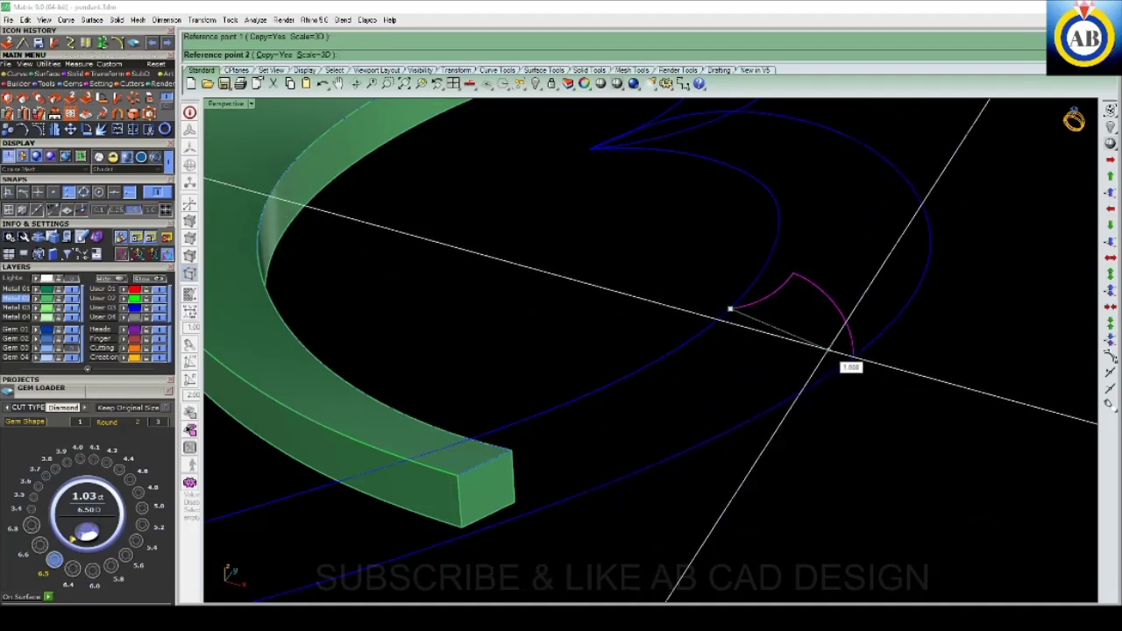
{"action": "left_click", "coordinate": [852, 357]}
{"action": "right_click_drag", "start_coordinate": [852, 357], "coordinate": [666, 403]}
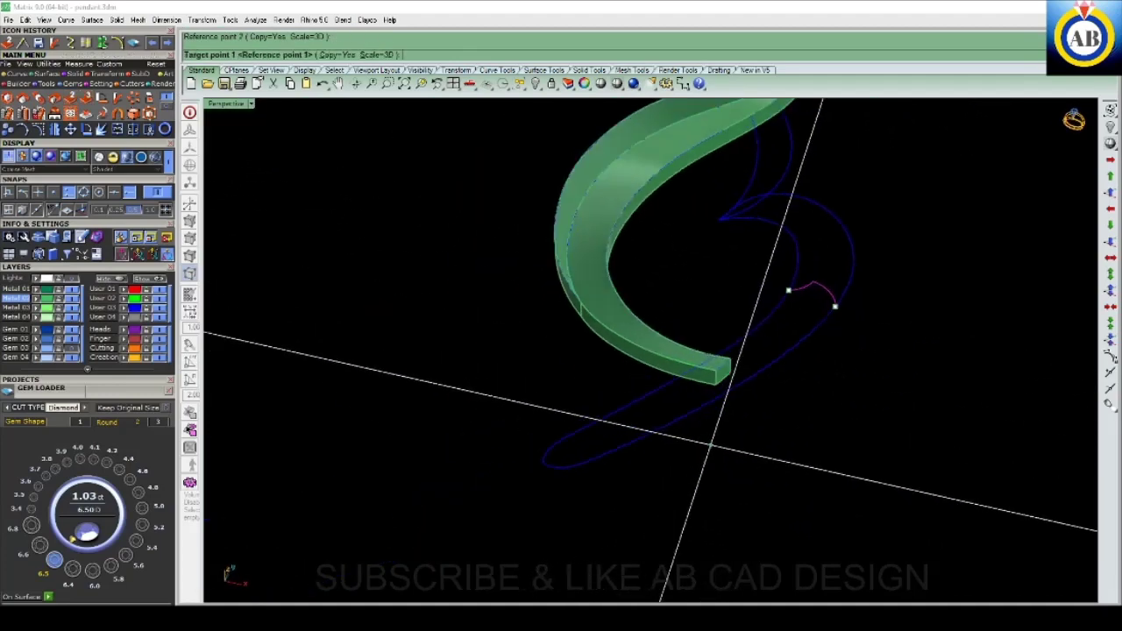
{"action": "left_click", "coordinate": [659, 399]}
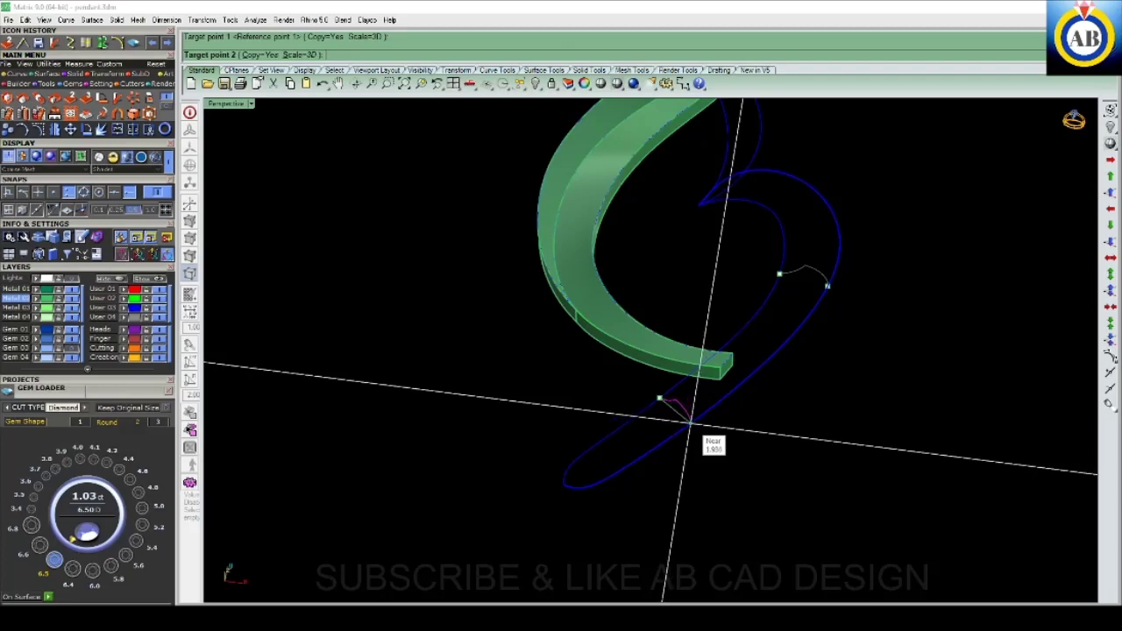
{"action": "left_click", "coordinate": [717, 406]}
- Place another oriented profile copy across the rails and select the six rail and profile curves
{"action": "scroll", "coordinate": [717, 406], "scroll_direction": "up", "scroll_amount": 3}
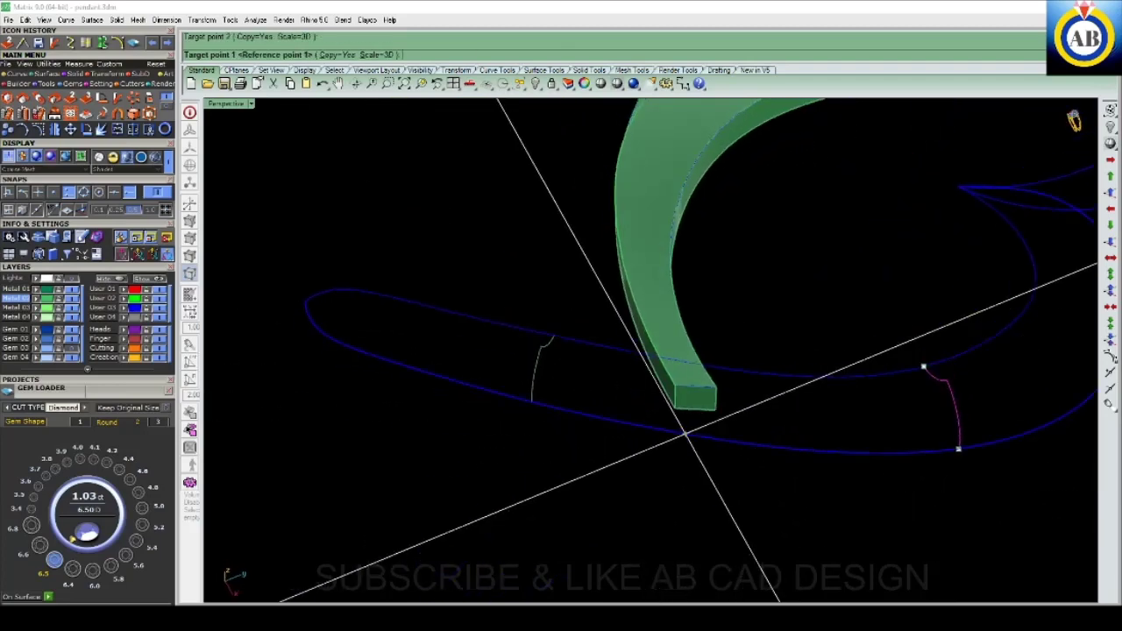
{"action": "right_click_drag", "start_coordinate": [717, 406], "coordinate": [613, 412]}
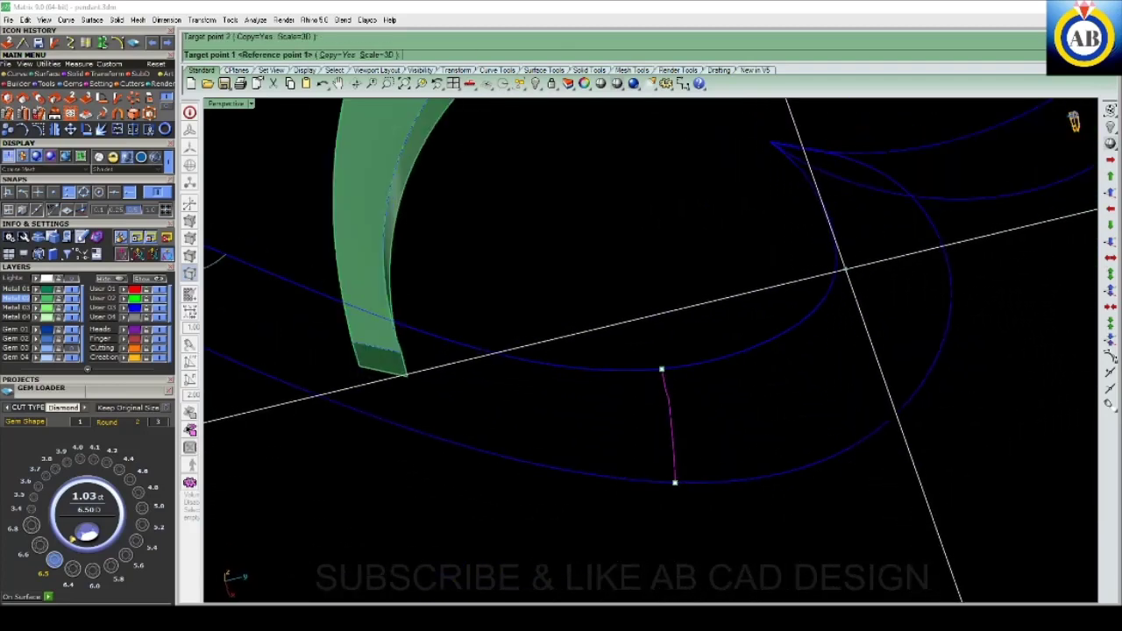
{"action": "left_click", "coordinate": [832, 281]}
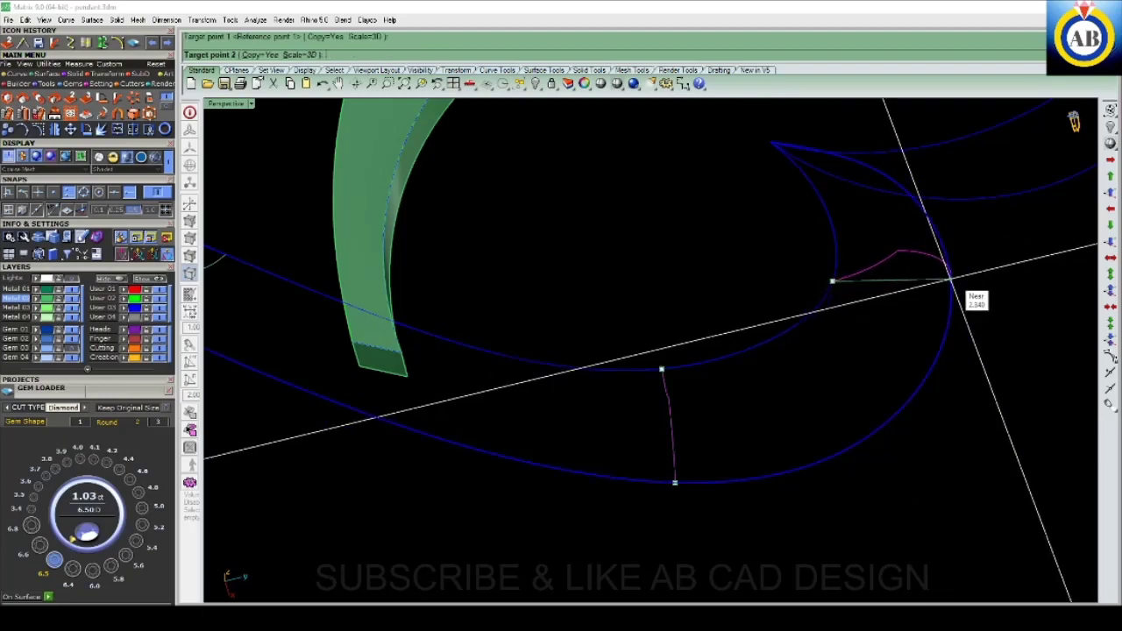
{"action": "right_click_drag", "start_coordinate": [951, 285], "coordinate": [789, 390]}
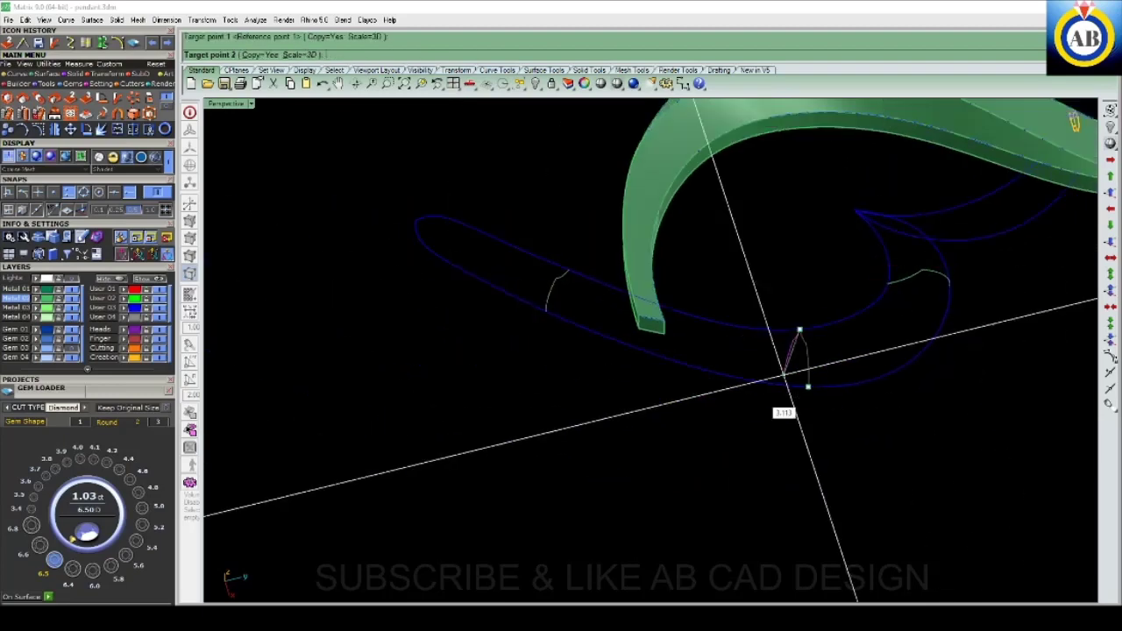
{"action": "left_click", "coordinate": [813, 379]}
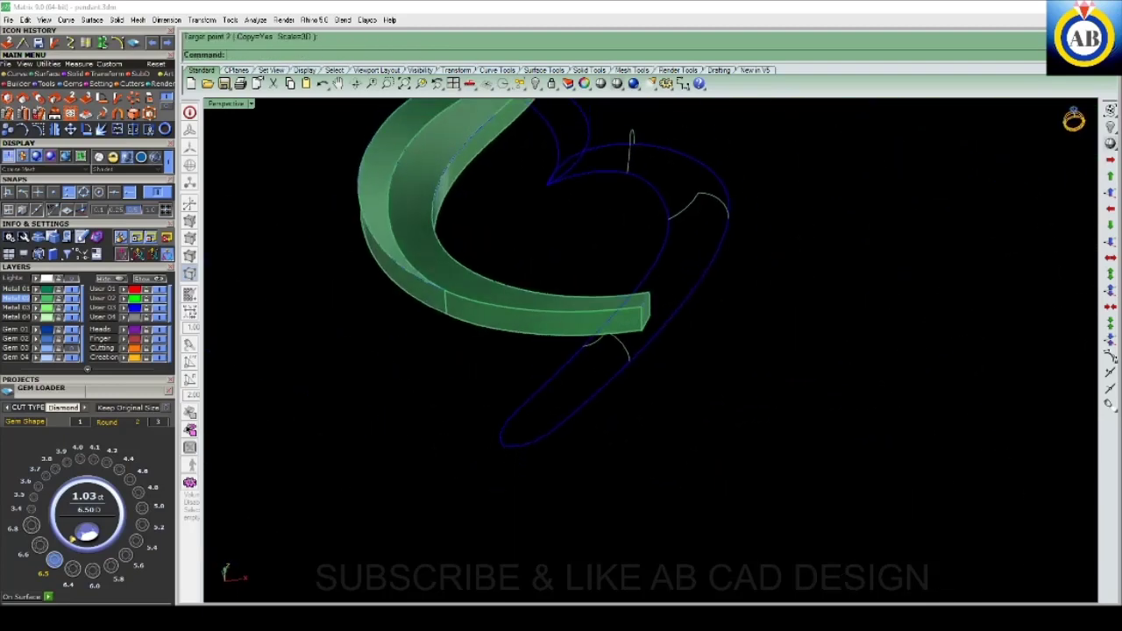
{"action": "right_click_drag", "start_coordinate": [1074, 123], "coordinate": [1074, 120]}
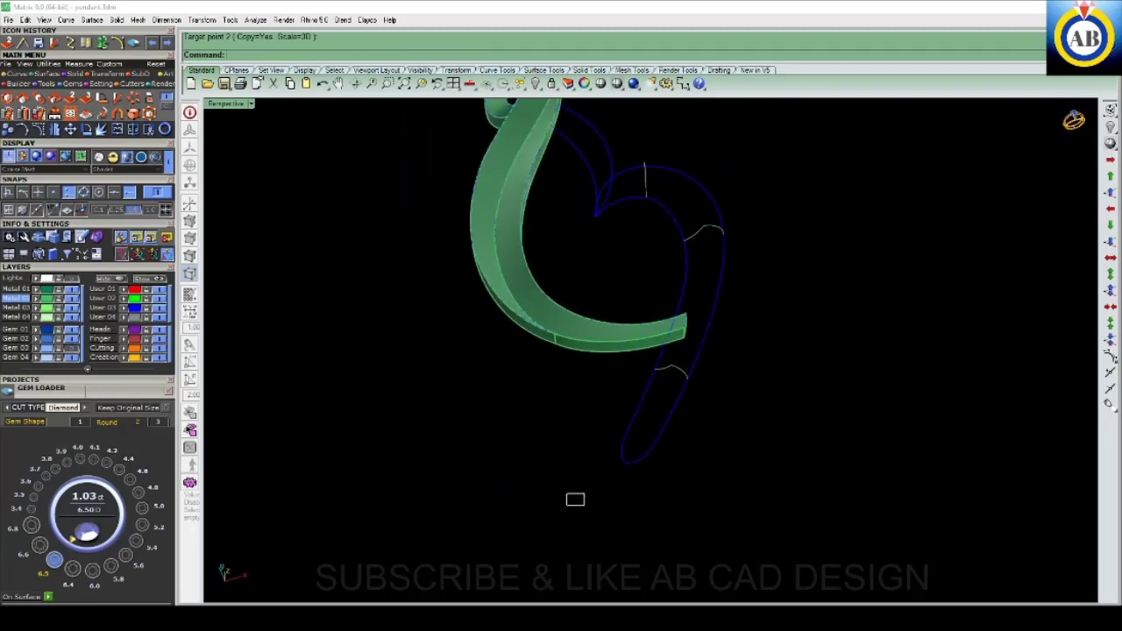
{"action": "left_click_drag", "start_coordinate": [575, 500], "coordinate": [737, 122]}
{"action": "right_click_drag", "start_coordinate": [719, 426], "coordinate": [595, 424]}
{"action": "type", "text": "S"}
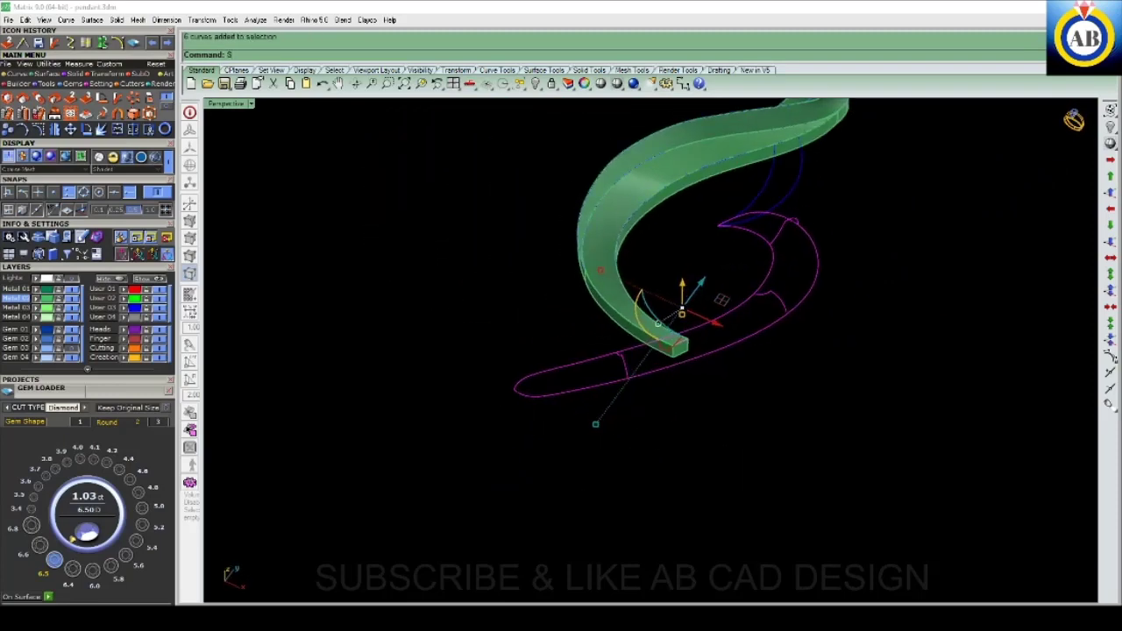
- Preview a two-rail sweep of the selected curves, then cancel it
{"action": "key", "text": "Return"}
{"action": "left_click", "coordinate": [906, 319]}
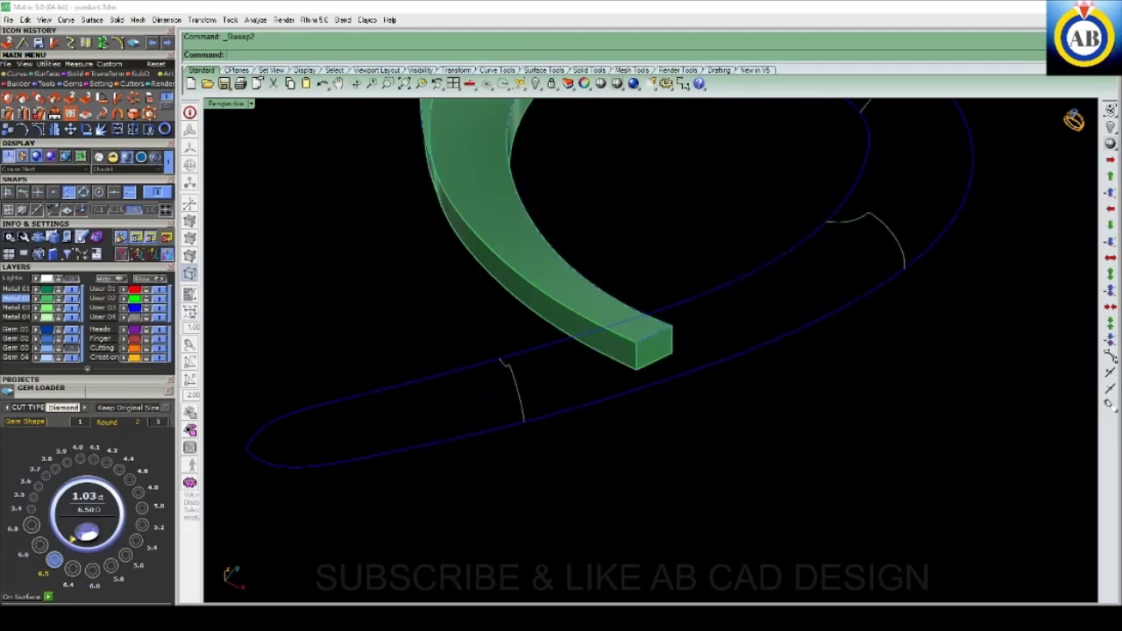
{"action": "right_click_drag", "start_coordinate": [1074, 121], "coordinate": [1074, 121]}
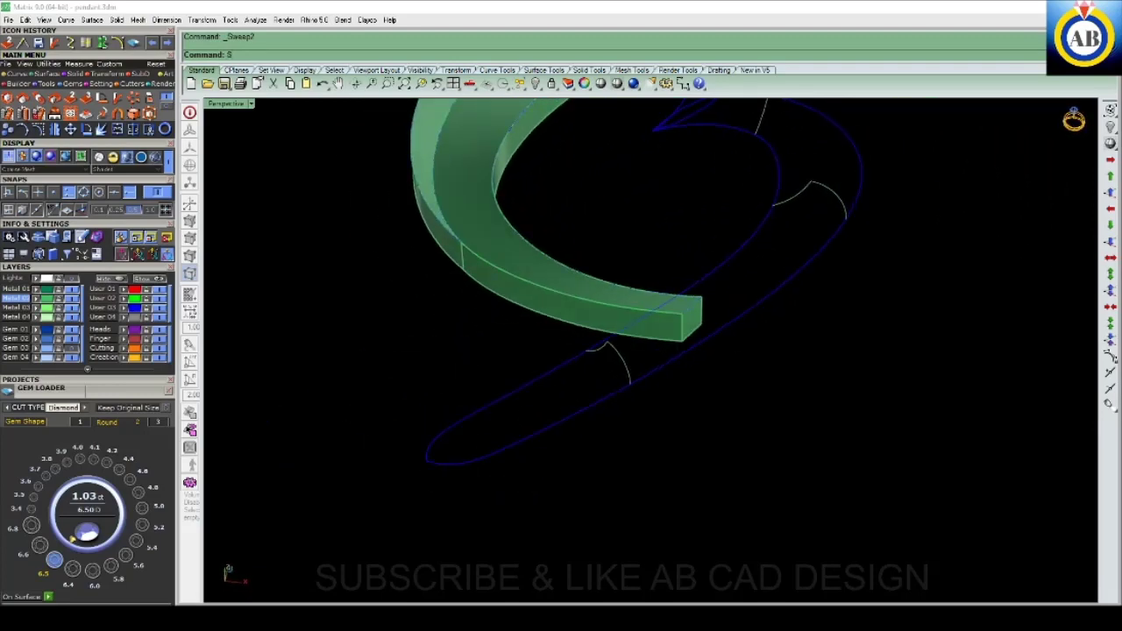
{"action": "right_click_drag", "start_coordinate": [1074, 120], "coordinate": [1074, 121]}
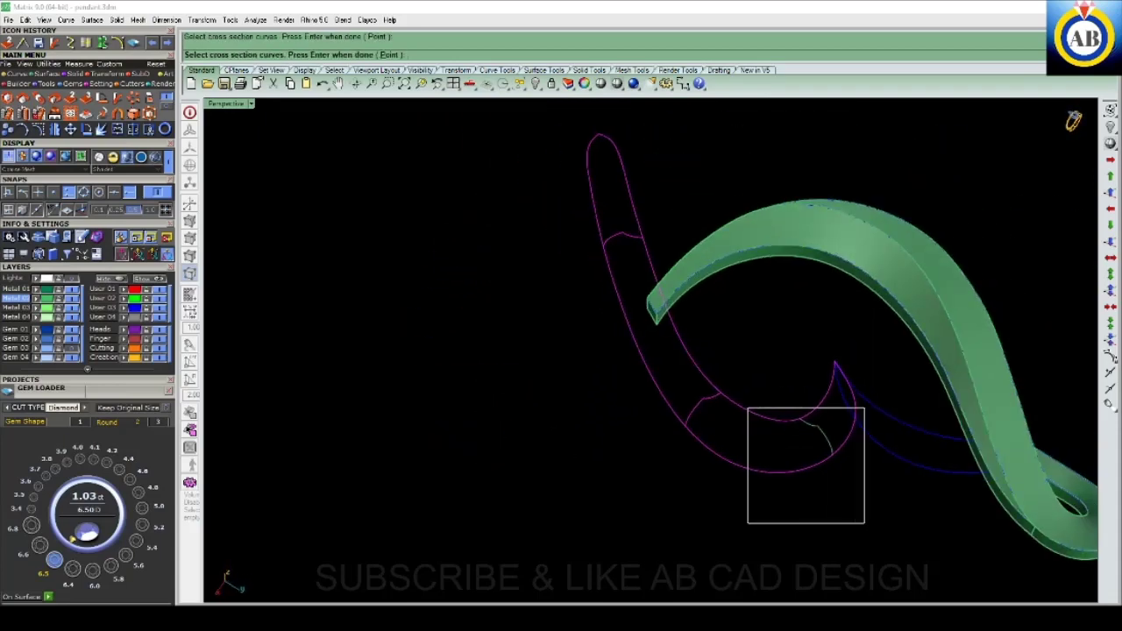
{"action": "left_click", "coordinate": [847, 379]}
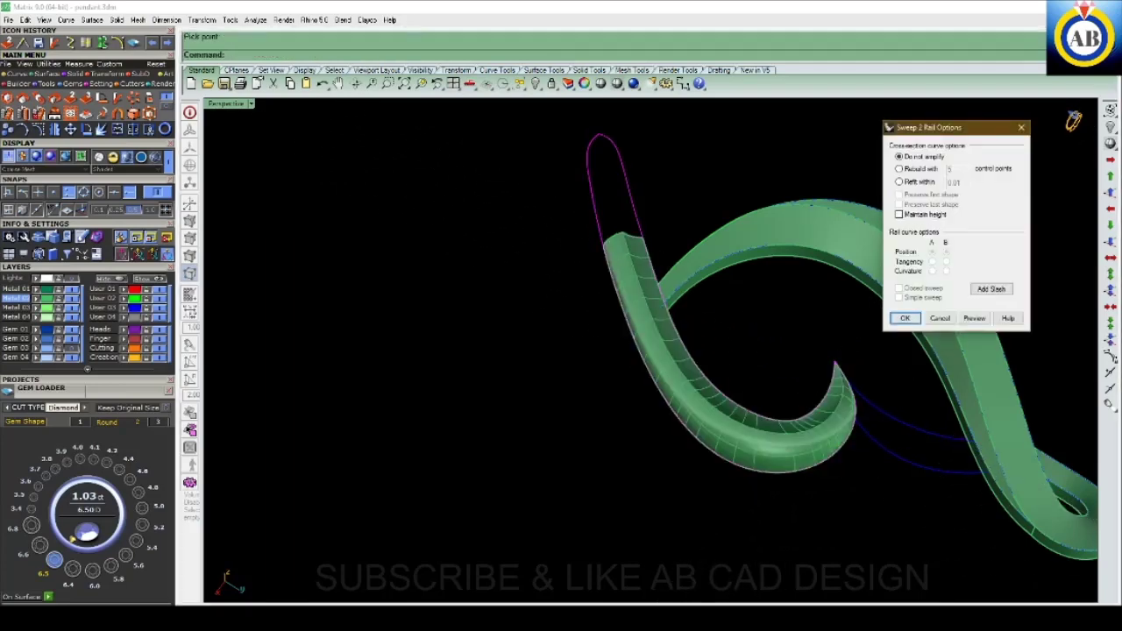
{"action": "right_click_drag", "start_coordinate": [1074, 120], "coordinate": [1074, 120]}
{"action": "key", "text": "Escape"}
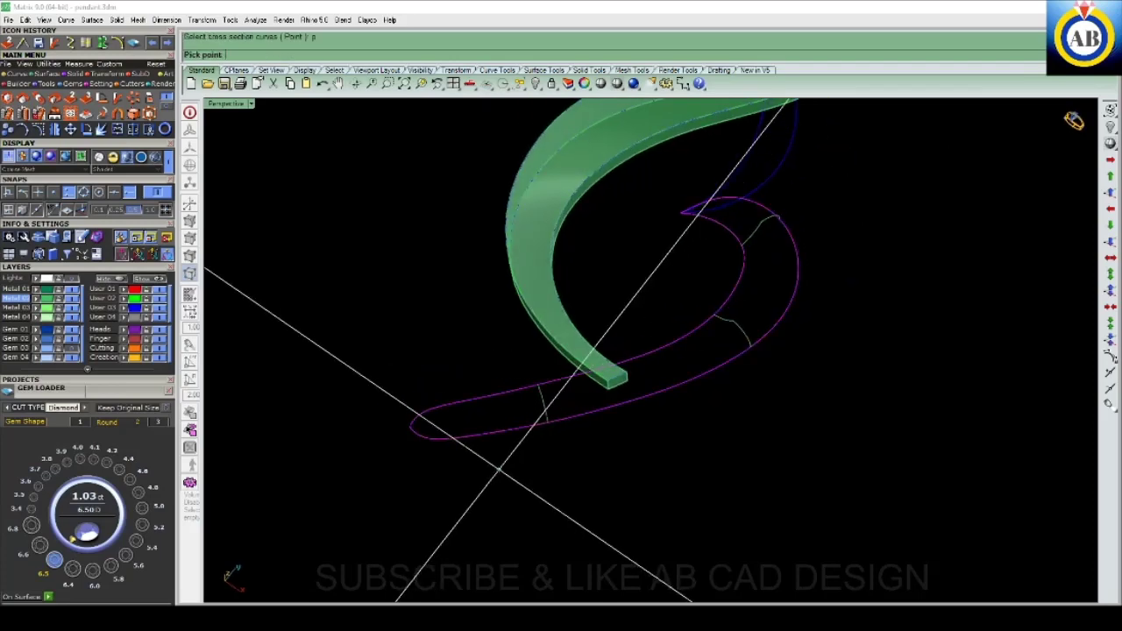
- Sweep the band so it tapers to a point at the hook tip, then maximize Top
{"action": "left_click", "coordinate": [299, 55]}
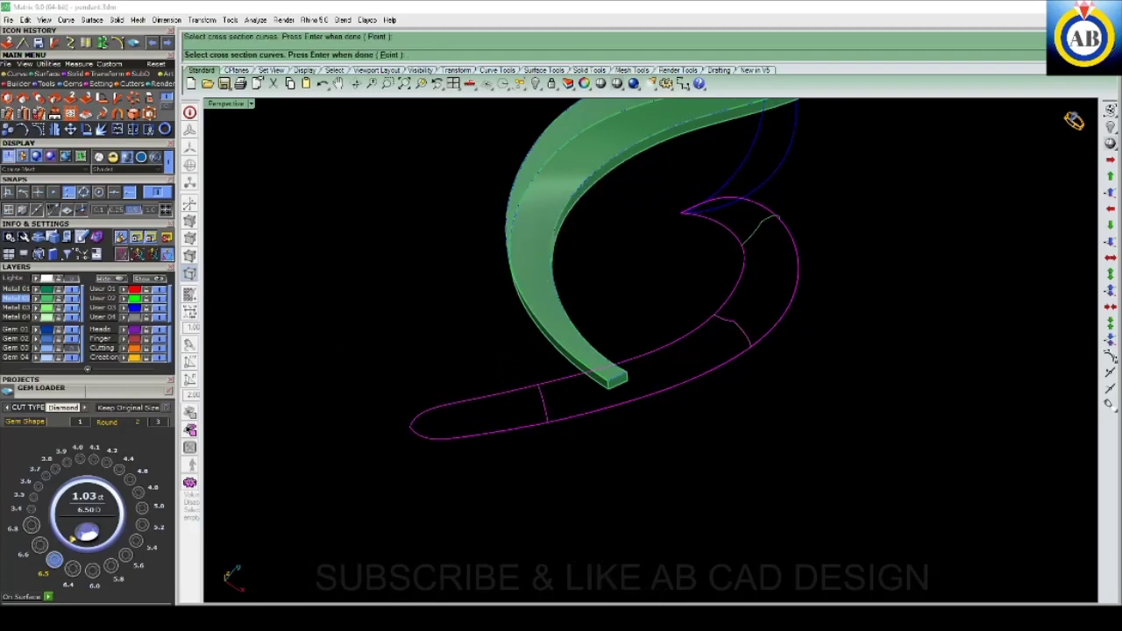
{"action": "type", "text": "p"}
{"action": "key", "text": "Return"}
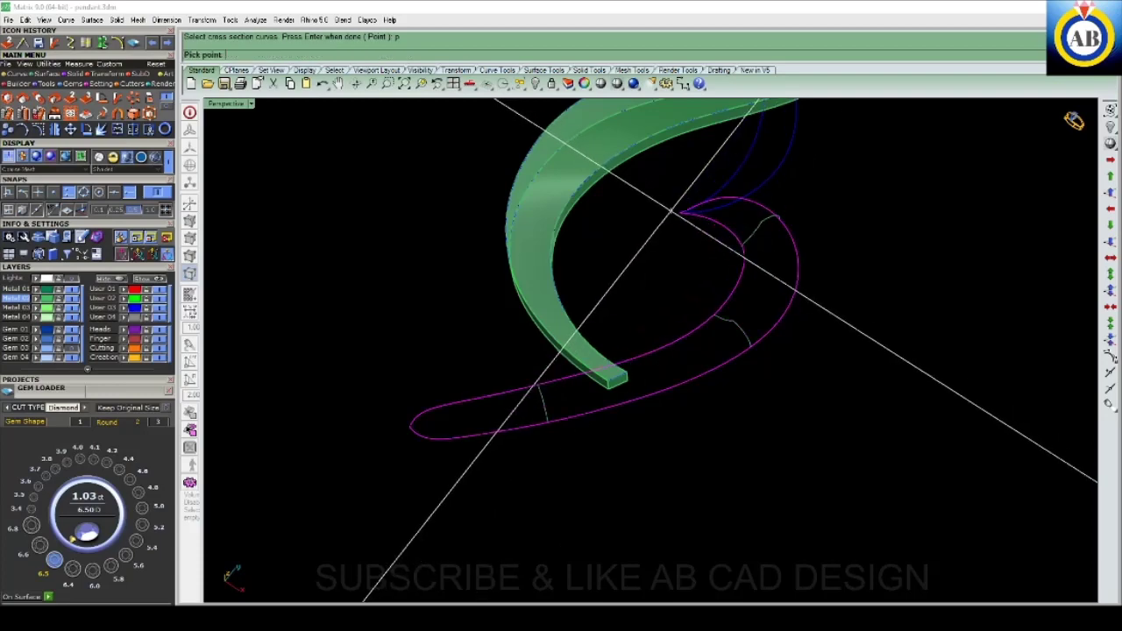
{"action": "left_click", "coordinate": [683, 213]}
{"action": "key", "text": "Return"}
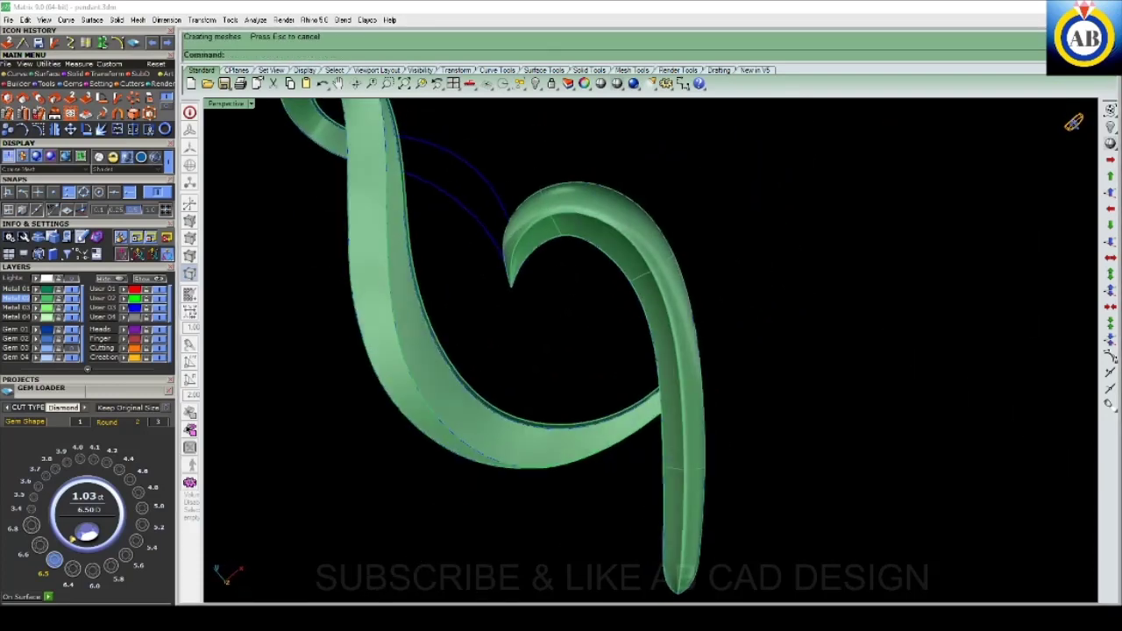
{"action": "key", "text": "Down"}
{"action": "key", "text": "Down"}
{"action": "key", "text": "Down"}
{"action": "key", "text": "ctrl+F1"}
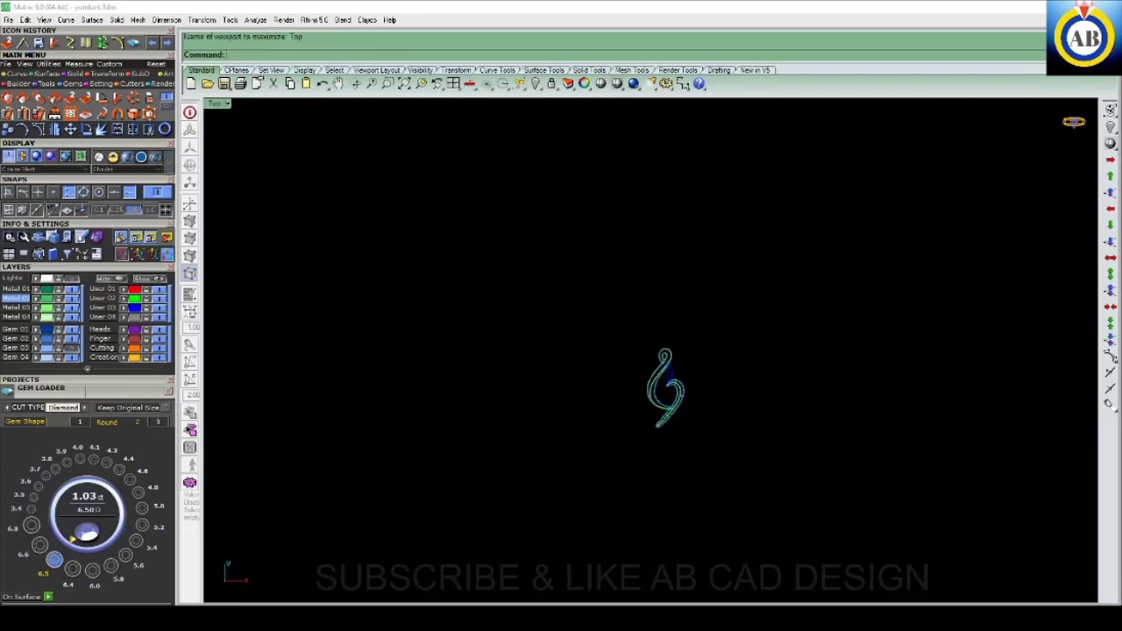
- Shade the top view and turn the pendant slightly
{"action": "key", "text": "ctrl+alt+s"}
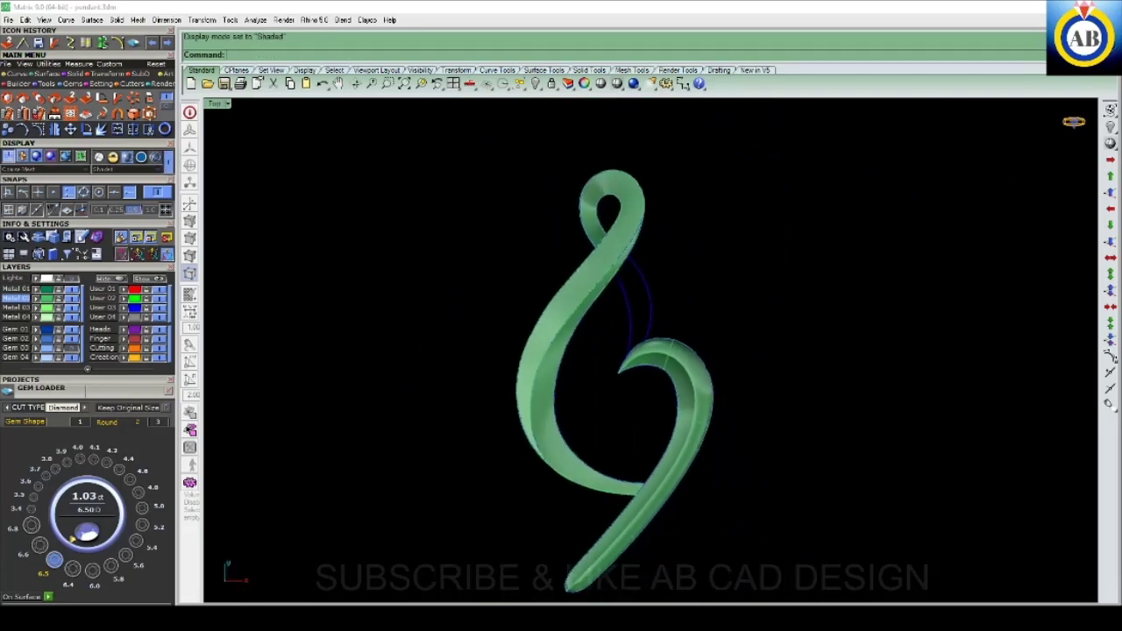
{"action": "scroll", "coordinate": [678, 348], "scroll_direction": "up", "scroll_amount": 3}
{"action": "key", "text": "Down"}
{"action": "key", "text": "Down"}
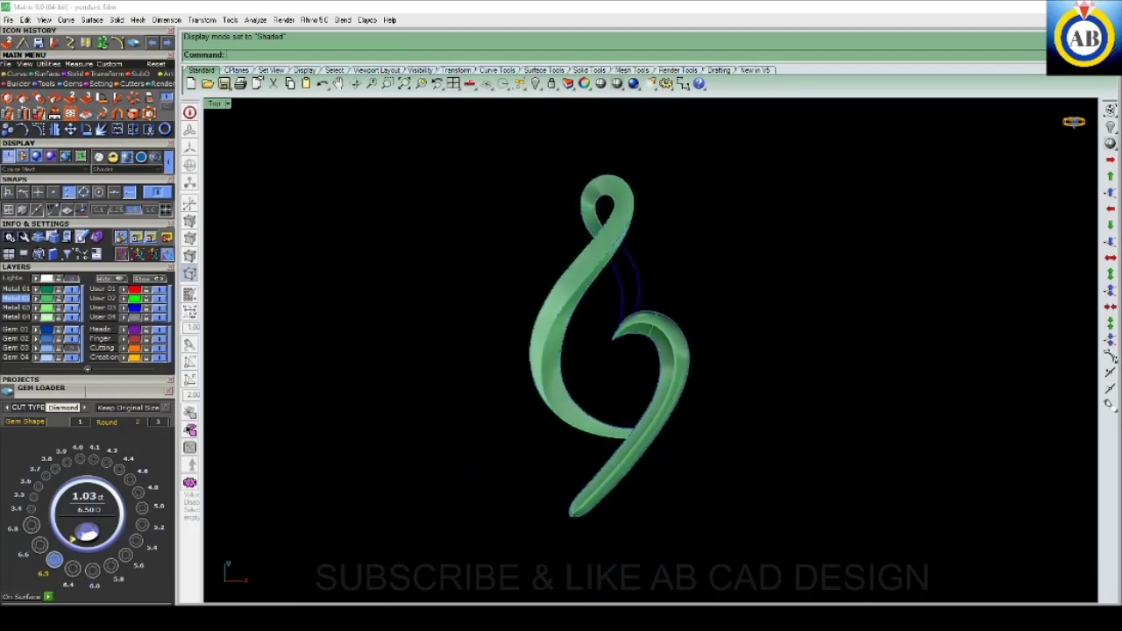
{"action": "scroll", "coordinate": [566, 350], "scroll_direction": "up", "scroll_amount": 3}
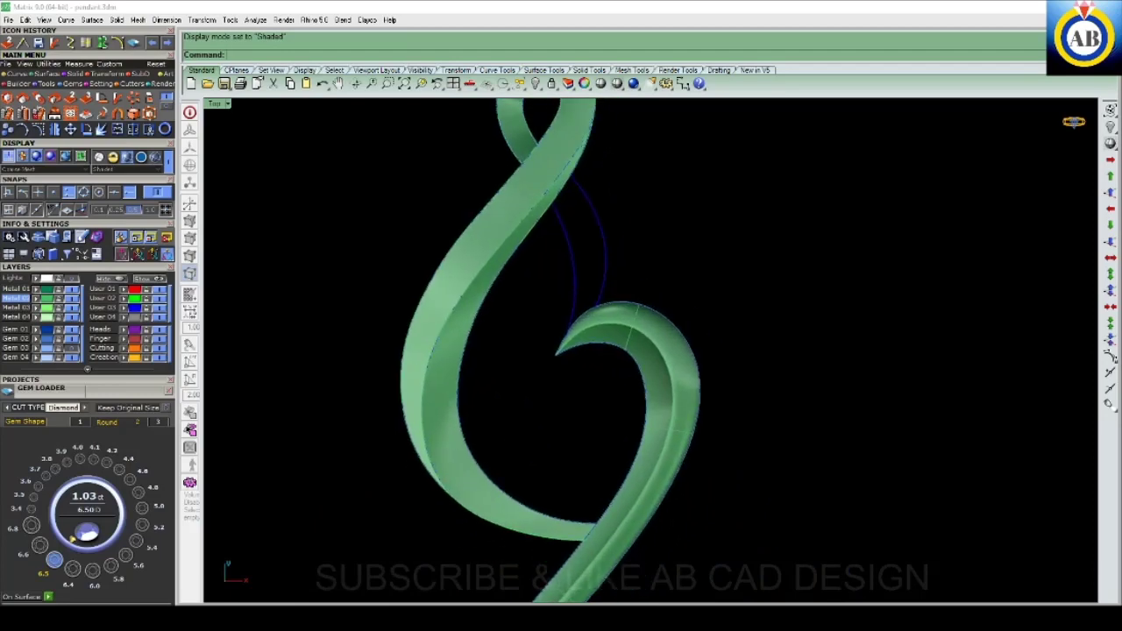
- Maximize Perspective, turn the pendant upright facing front, and zoom close on the hook tip
{"action": "key", "text": "ctrl+F4"}
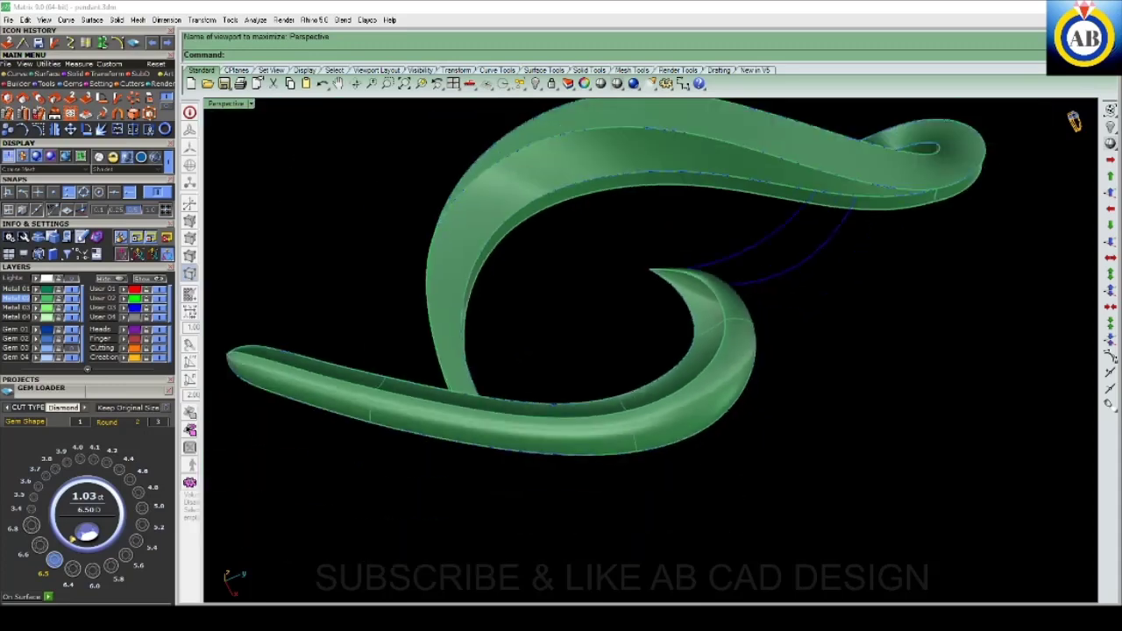
{"action": "key", "text": "Left"}
{"action": "key", "text": "Left"}
{"action": "key", "text": "Left"}
{"action": "key", "text": "Left"}
{"action": "key", "text": "Left"}
{"action": "key", "text": "Left"}
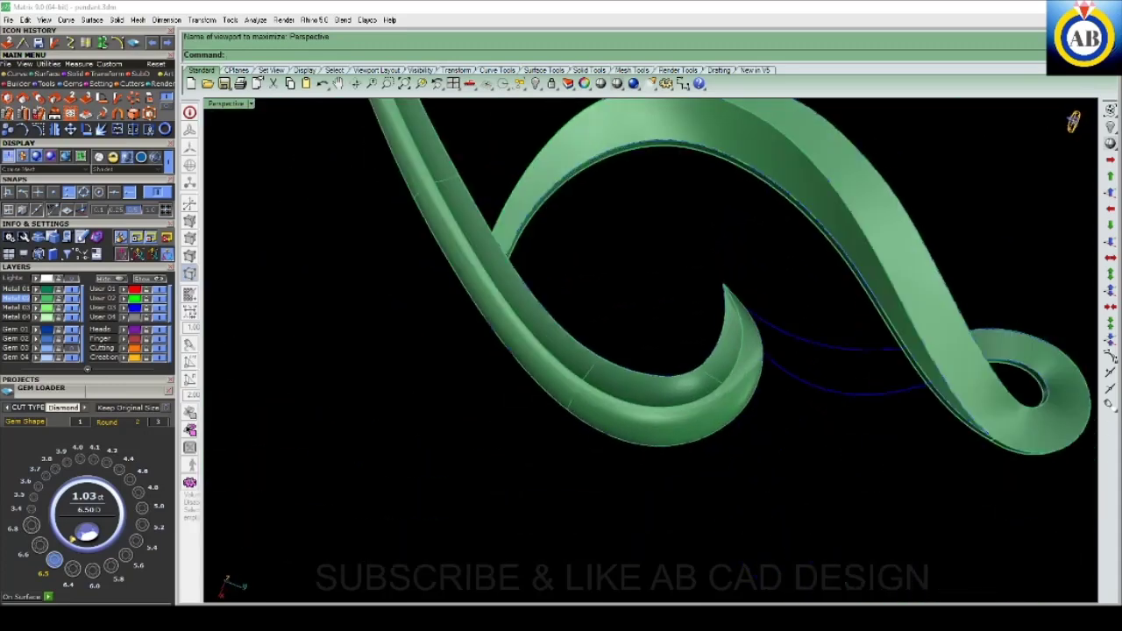
{"action": "key", "text": "Left"}
{"action": "key", "text": "Left"}
{"action": "key", "text": "Left"}
{"action": "key", "text": "Left"}
{"action": "key", "text": "Left"}
{"action": "key", "text": "Left"}
{"action": "key", "text": "Left"}
{"action": "key", "text": "Left"}
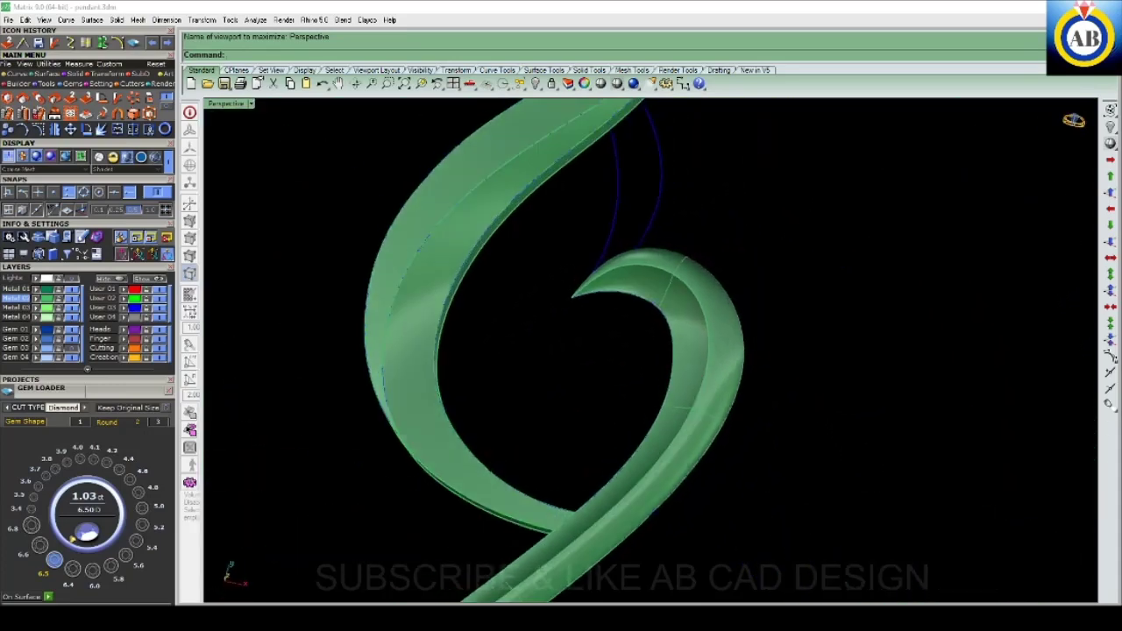
{"action": "key", "text": "Left"}
{"action": "key", "text": "Left"}
{"action": "key", "text": "Down"}
{"action": "key", "text": "Down"}
{"action": "key", "text": "Page_Up"}
{"action": "key", "text": "Page_Up"}
{"action": "key", "text": "Page_Up"}
{"action": "key", "text": "Down"}
{"action": "key", "text": "Down"}
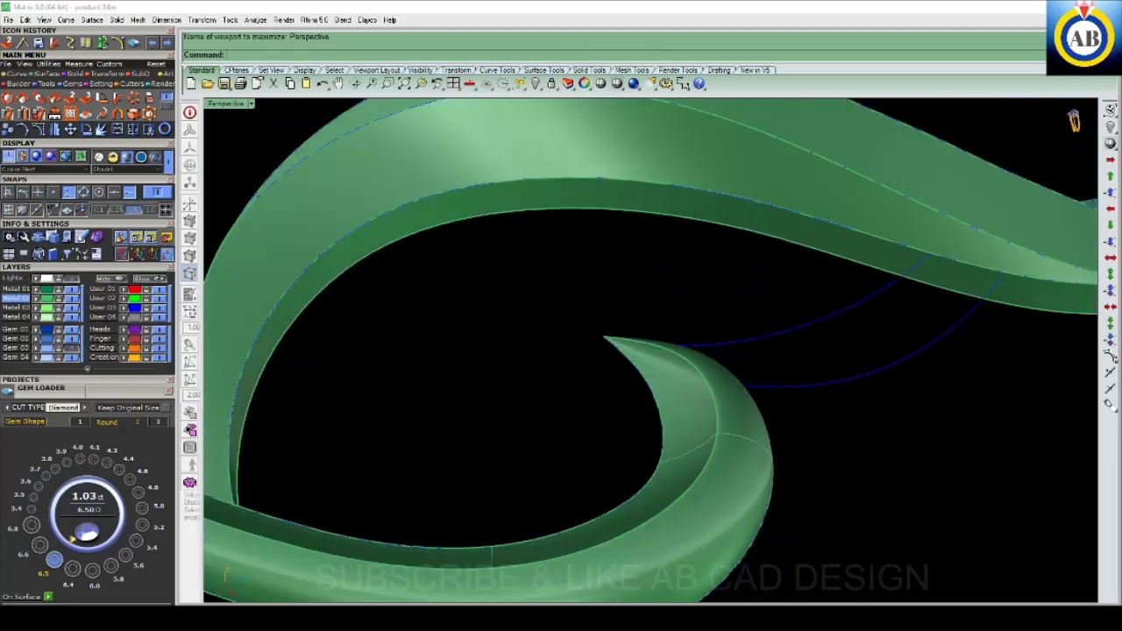
{"action": "key", "text": "Down"}
{"action": "key", "text": "Down"}
{"action": "key", "text": "Page_Up"}
{"action": "key", "text": "Page_Up"}
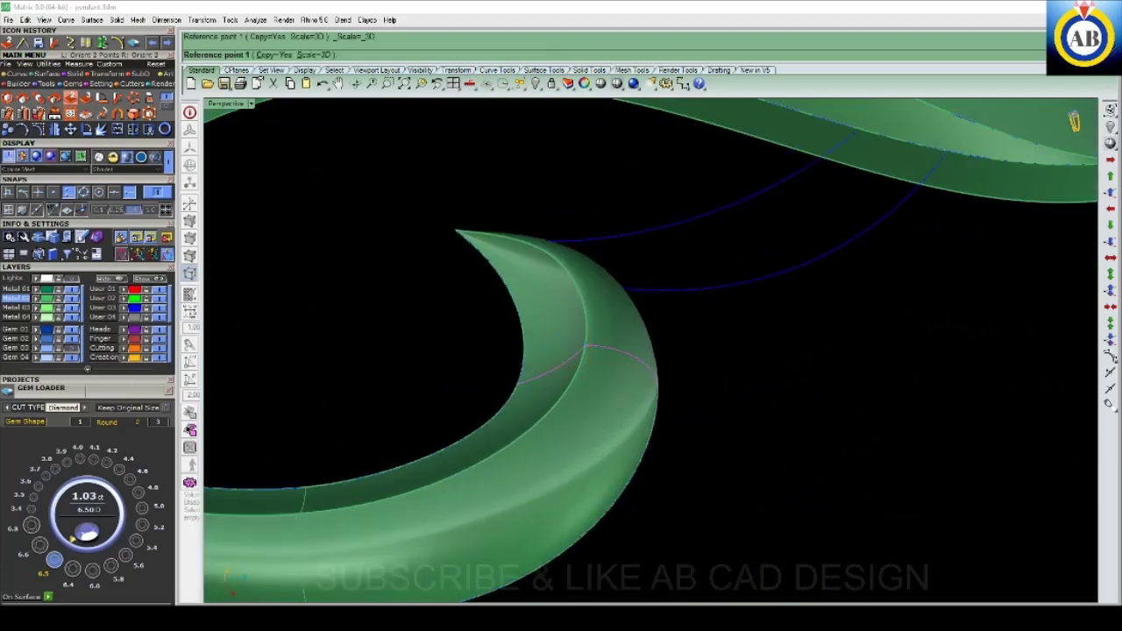
- Scale a copy of the end profile and place it between the two rails
{"action": "left_click", "coordinate": [518, 383]}
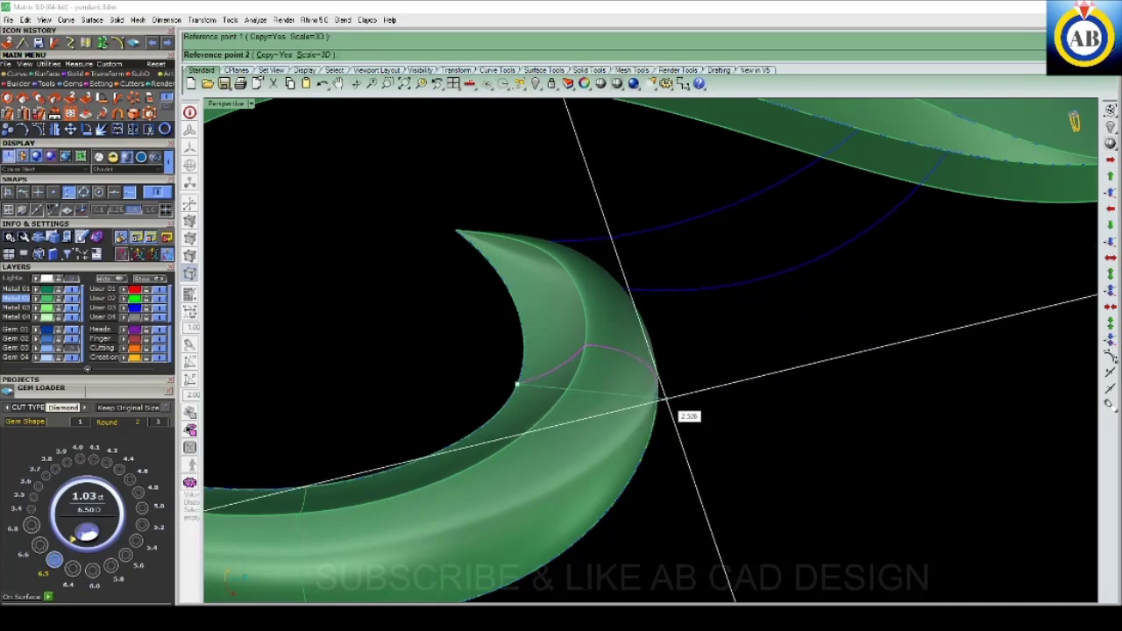
{"action": "left_click", "coordinate": [657, 386]}
{"action": "key", "text": "Home"}
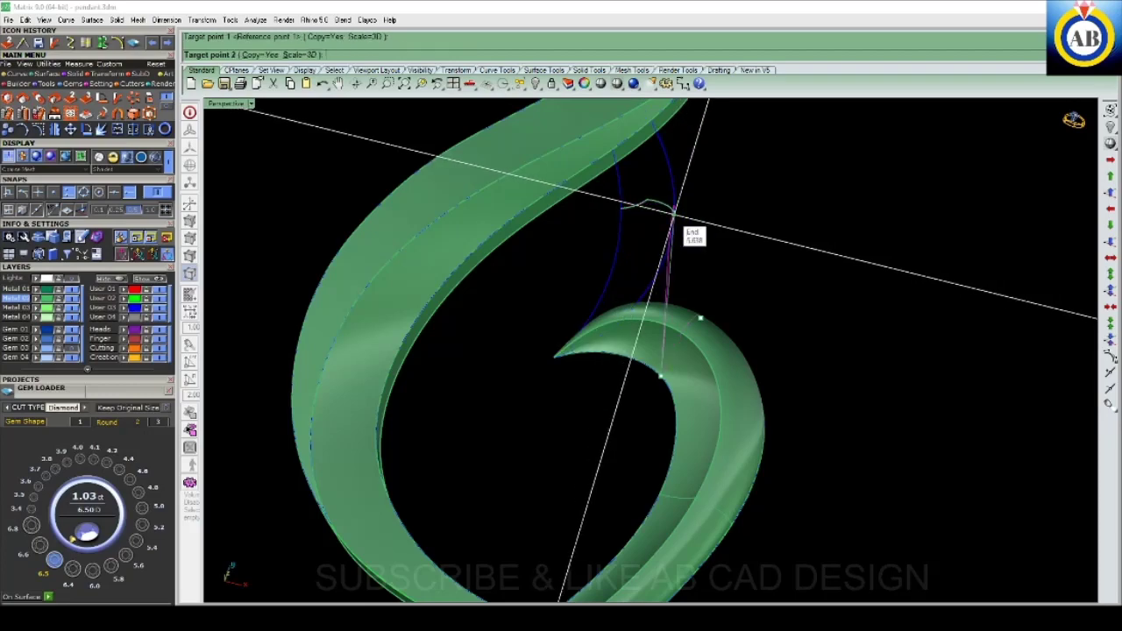
{"action": "key", "text": "Home"}
{"action": "left_click", "coordinate": [702, 230]}
{"action": "key", "text": "Home"}
{"action": "key", "text": "Home"}
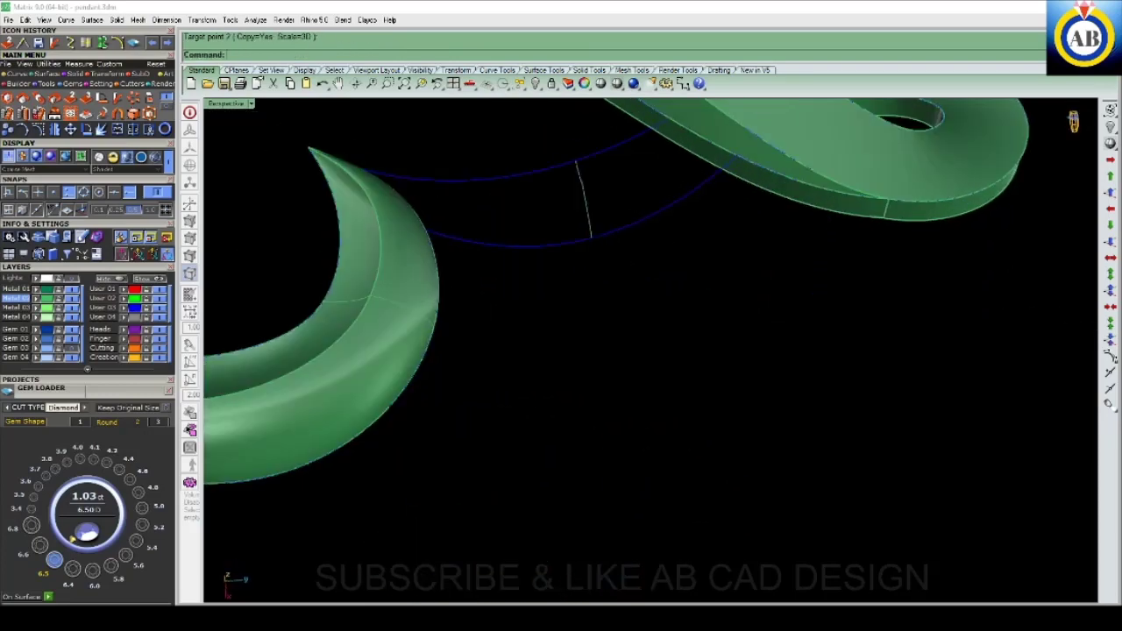
{"action": "key", "text": "Home"}
{"action": "key", "text": "Home"}
{"action": "key", "text": "Home"}
{"action": "key", "text": "Home"}
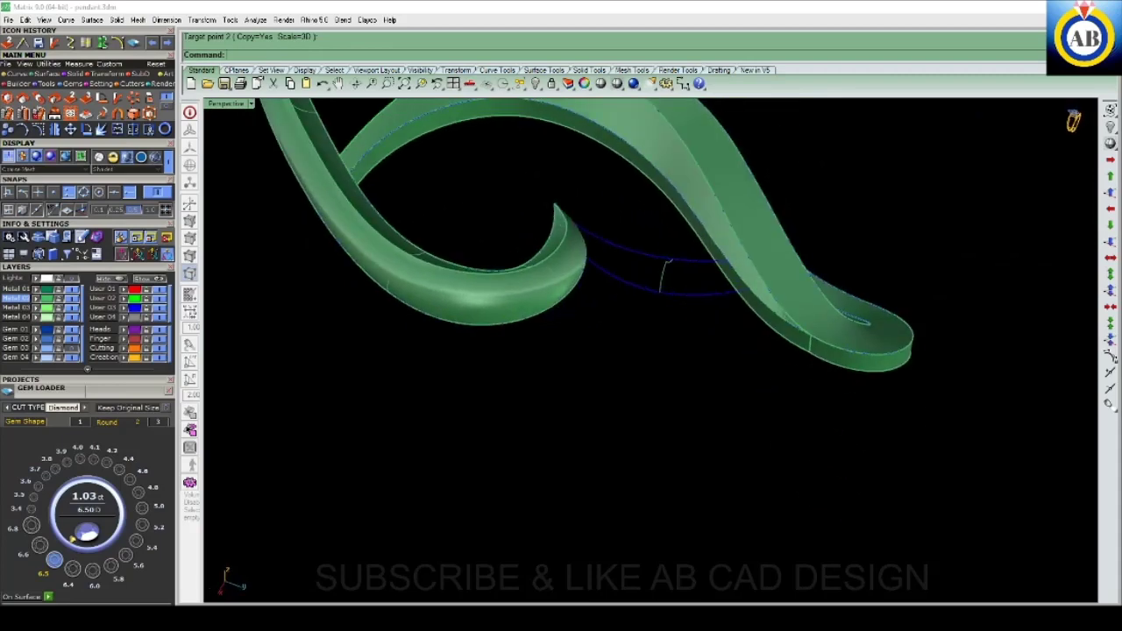
{"action": "key", "text": "Home"}
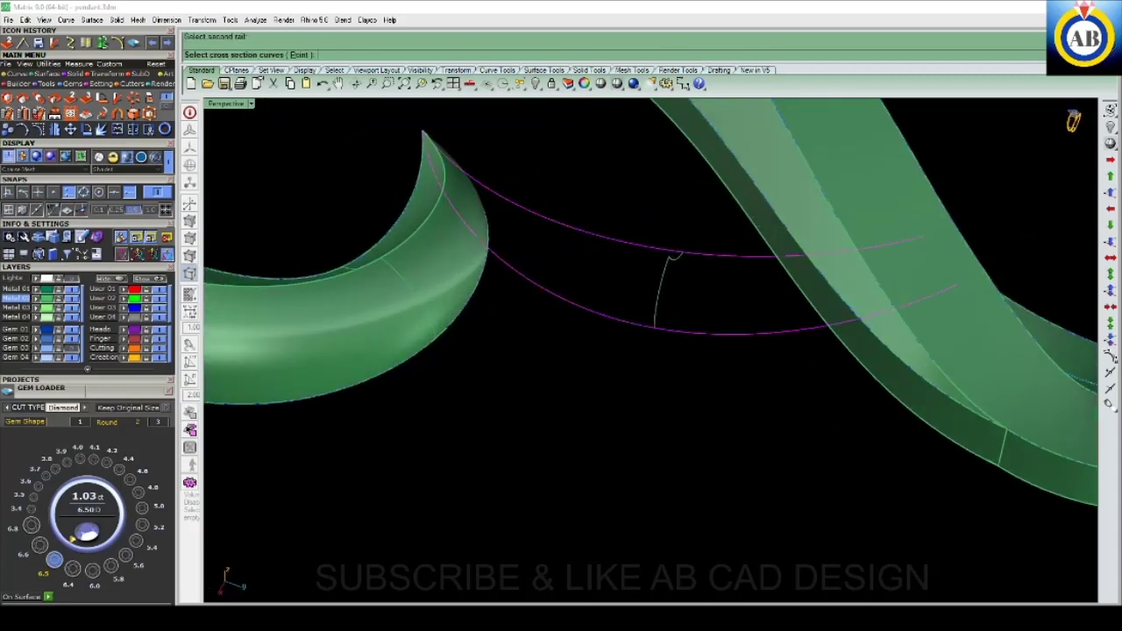
{"action": "key", "text": "Home"}
- In a wireframe top view, draw a line joining the two matching segment end points
{"action": "key", "text": "Home"}
{"action": "key", "text": "ctrl+F1"}
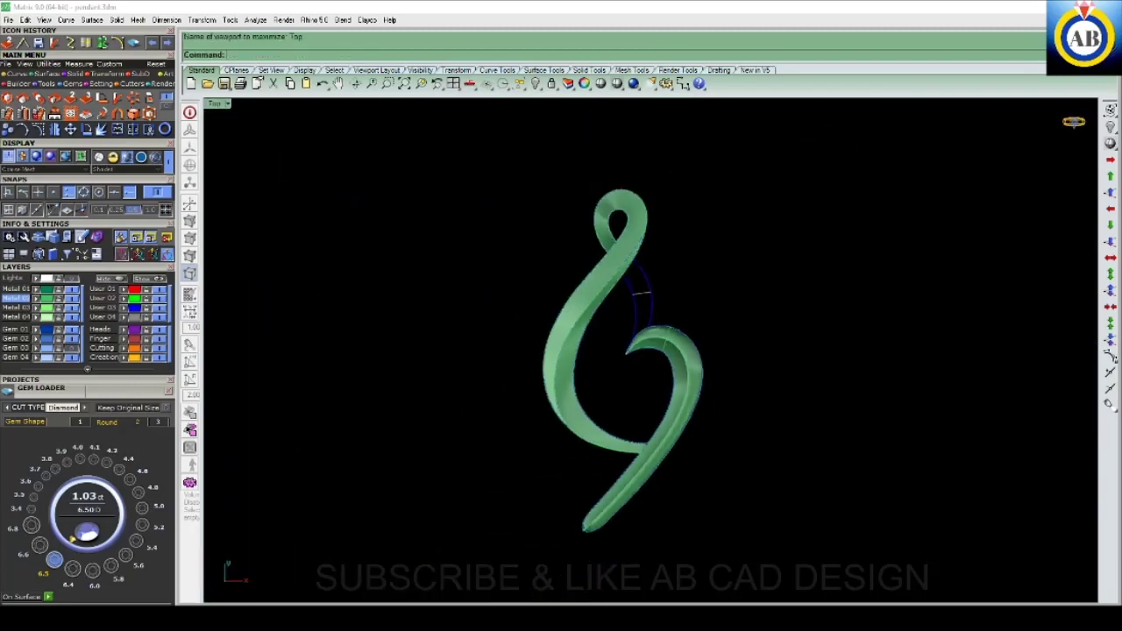
{"action": "key", "text": "Home"}
{"action": "key", "text": "Return"}
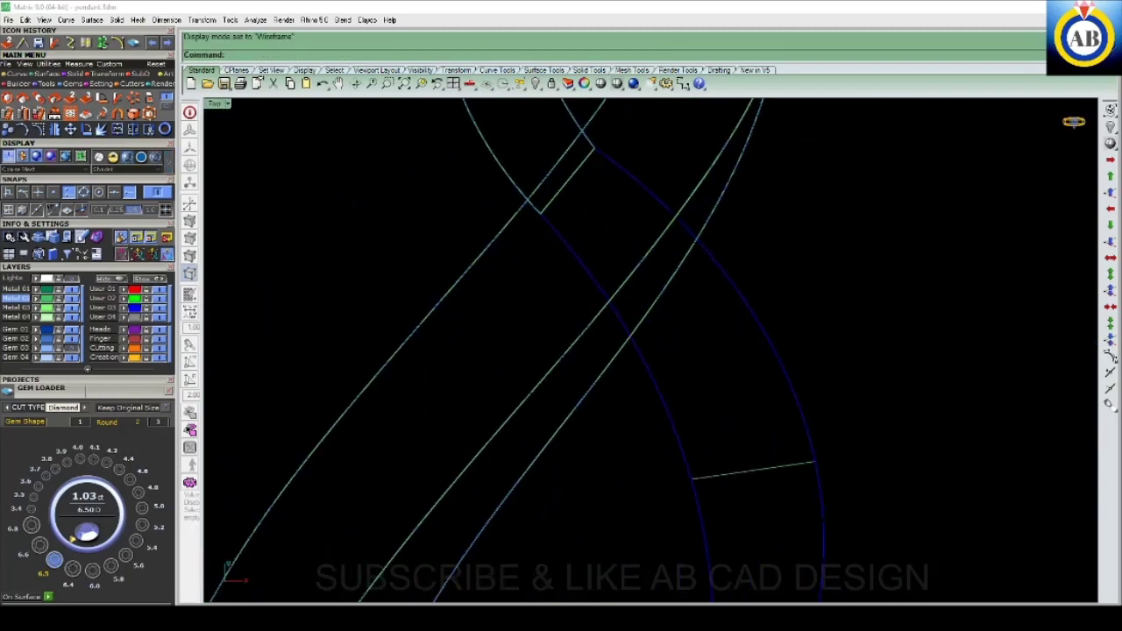
{"action": "scroll", "coordinate": [1073, 121], "scroll_direction": "up", "scroll_amount": 6}
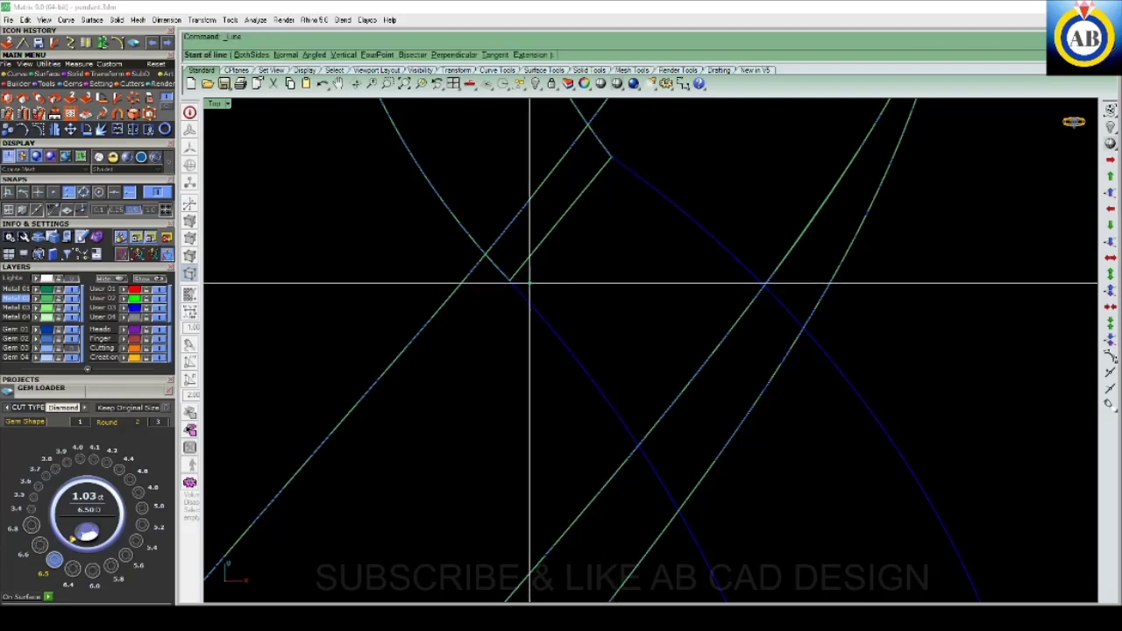
{"action": "left_click", "coordinate": [510, 280]}
{"action": "left_click", "coordinate": [611, 159]}
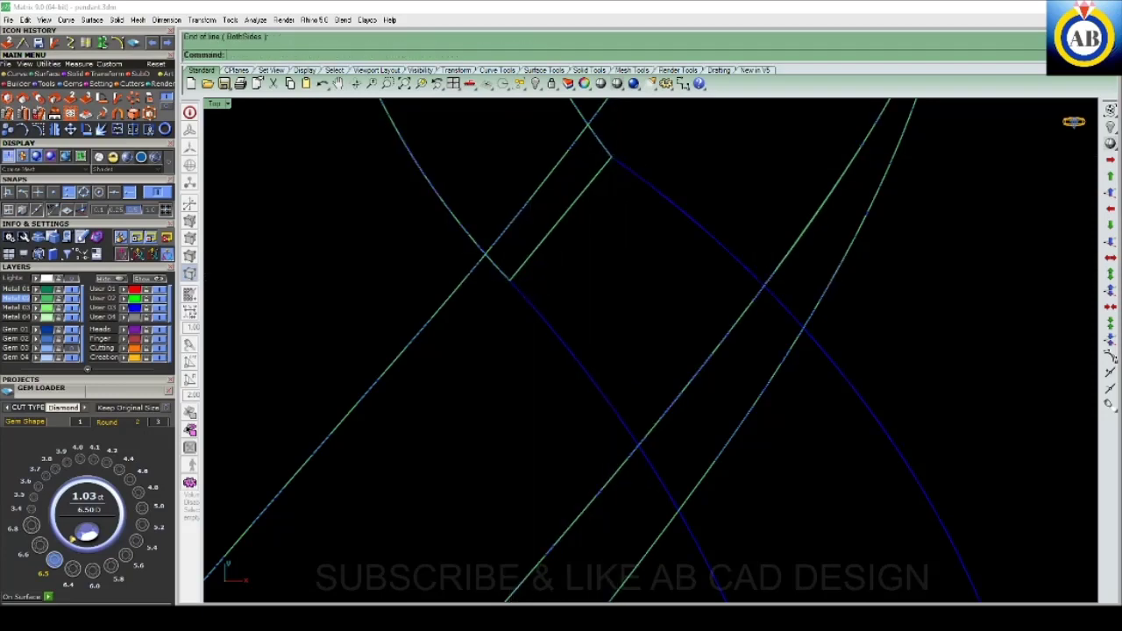
{"action": "scroll", "coordinate": [611, 159], "scroll_direction": "down", "scroll_amount": 3}
- Start a two-rail sweep on the rail curves, using the hook tip point as a cross section
{"action": "key", "text": "ctrl+F4"}
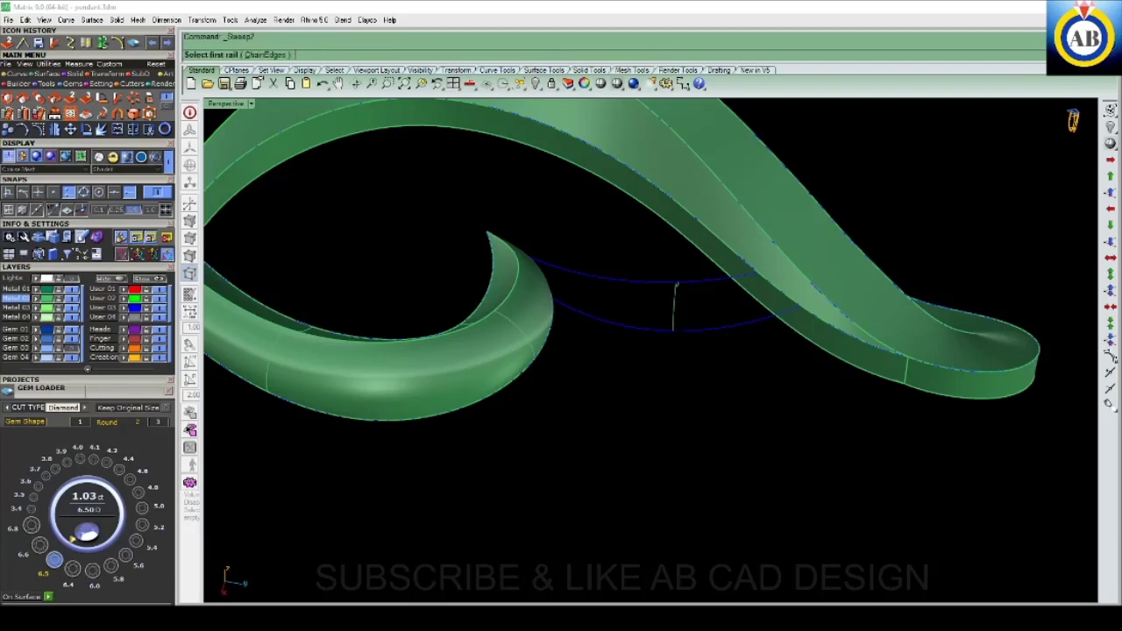
{"action": "left_click", "coordinate": [676, 283]}
{"action": "scroll", "coordinate": [670, 280], "scroll_direction": "up", "scroll_amount": 2}
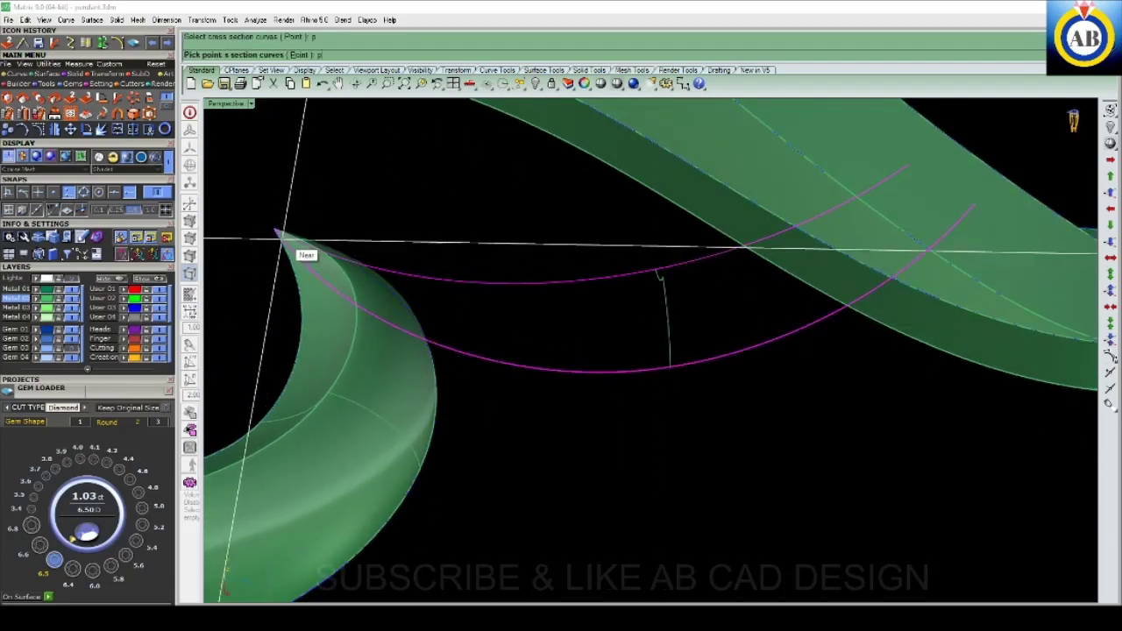
{"action": "left_click", "coordinate": [276, 232]}
{"action": "scroll", "coordinate": [276, 232], "scroll_direction": "down", "scroll_amount": 3}
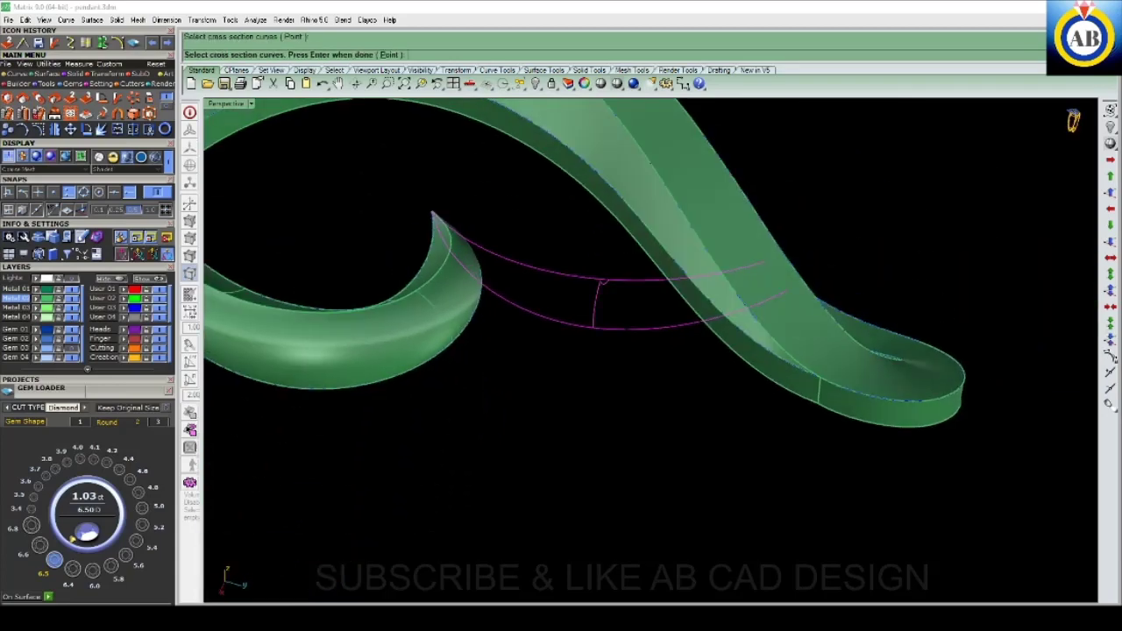
{"action": "scroll", "coordinate": [666, 333], "scroll_direction": "up", "scroll_amount": 2}
{"action": "scroll", "coordinate": [666, 334], "scroll_direction": "up", "scroll_amount": 2}
{"action": "scroll", "coordinate": [666, 333], "scroll_direction": "up", "scroll_amount": 2}
{"action": "scroll", "coordinate": [666, 333], "scroll_direction": "up", "scroll_amount": 2}
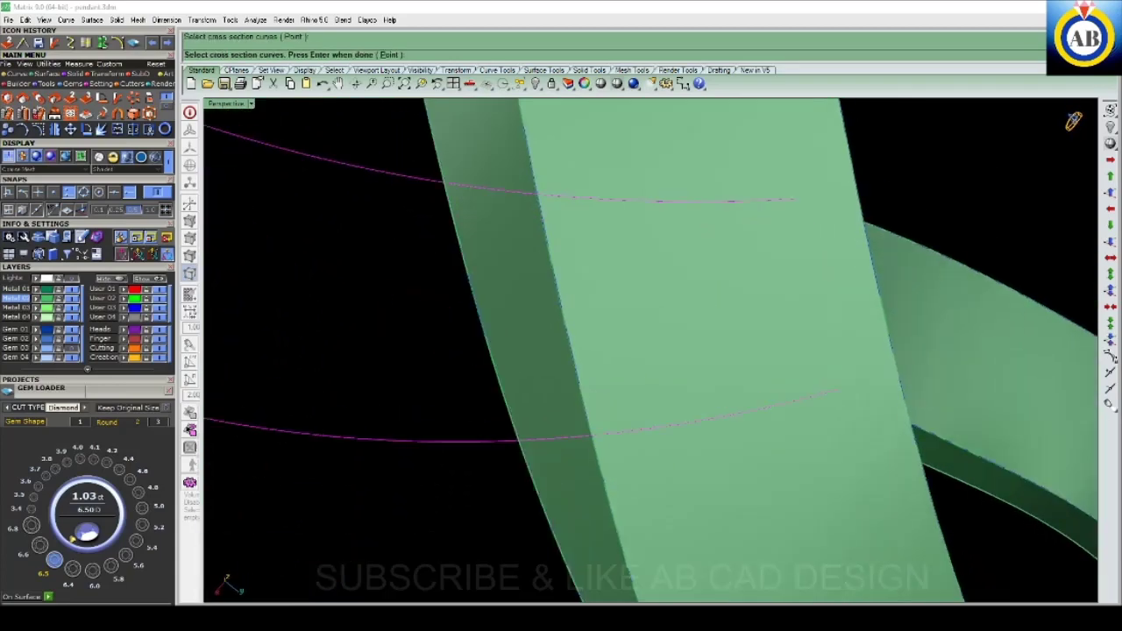
{"action": "right_click_drag", "start_coordinate": [649, 351], "coordinate": [613, 351]}
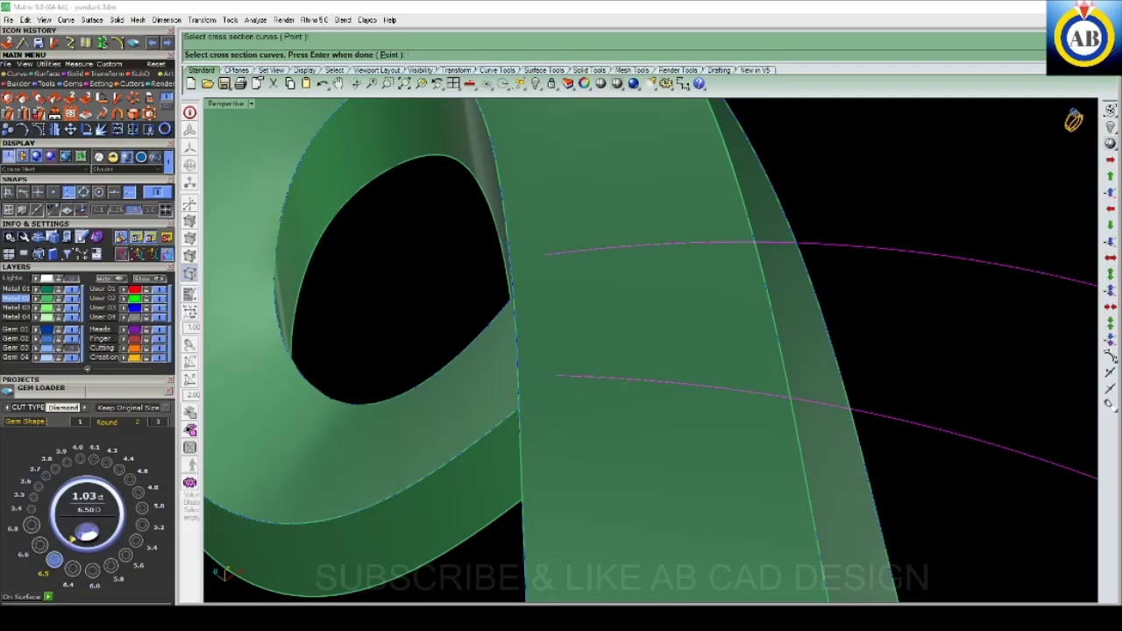
{"action": "key", "text": "ctrl+alt+w"}
{"action": "scroll", "coordinate": [649, 351], "scroll_direction": "up", "scroll_amount": 3}
{"action": "right_click_drag", "start_coordinate": [649, 351], "coordinate": [579, 351]}
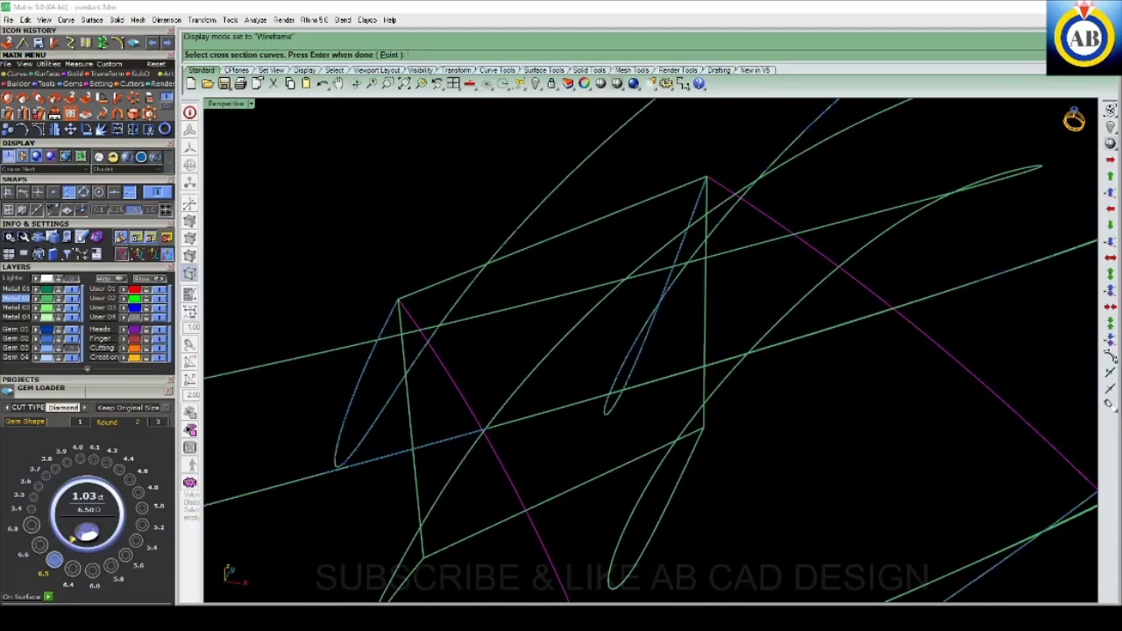
- Add the profile curve as another cross section and create the sweep bridge
{"action": "left_click", "coordinate": [554, 263]}
{"action": "left_click", "coordinate": [583, 277]}
{"action": "right_click_drag", "start_coordinate": [649, 351], "coordinate": [579, 386]}
{"action": "key", "text": "Return"}
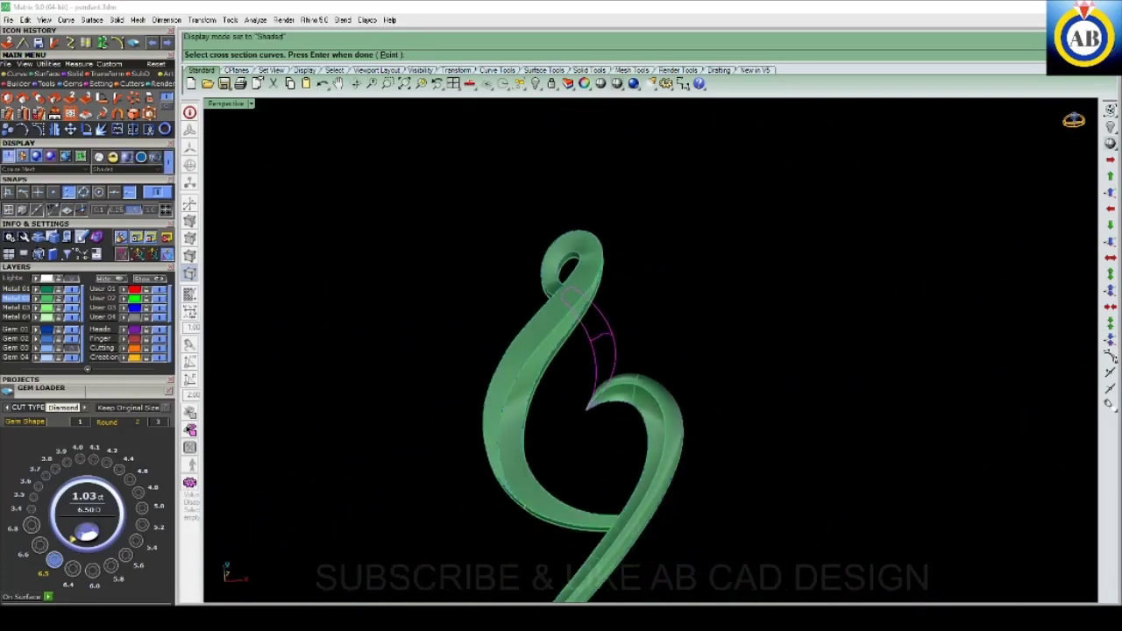
{"action": "scroll", "coordinate": [631, 272], "scroll_direction": "up", "scroll_amount": 6}
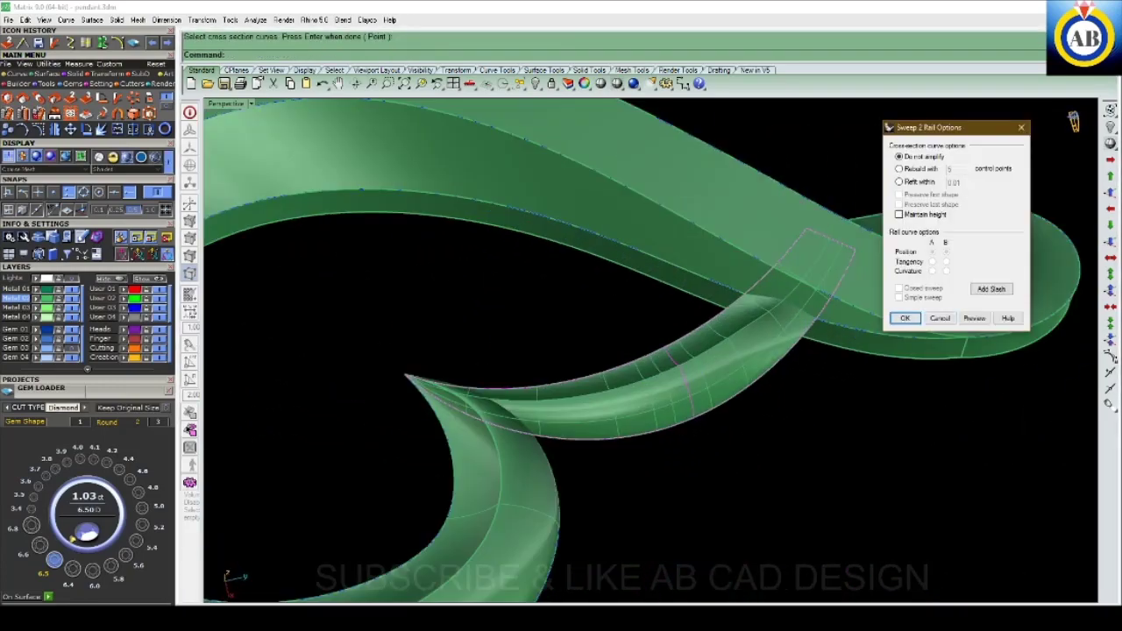
{"action": "key", "text": "Return"}
{"action": "mouse_move", "coordinate": [649, 351]}
{"action": "right_mouse_down"}
{"action": "mouse_move", "coordinate": [579, 376]}
{"action": "mouse_move", "coordinate": [614, 334]}
{"action": "mouse_move", "coordinate": [648, 334]}
{"action": "mouse_move", "coordinate": [648, 360]}
{"action": "mouse_move", "coordinate": [614, 324]}
{"action": "mouse_move", "coordinate": [596, 368]}
{"action": "mouse_move", "coordinate": [579, 333]}
{"action": "mouse_move", "coordinate": [614, 351]}
{"action": "right_mouse_up"}
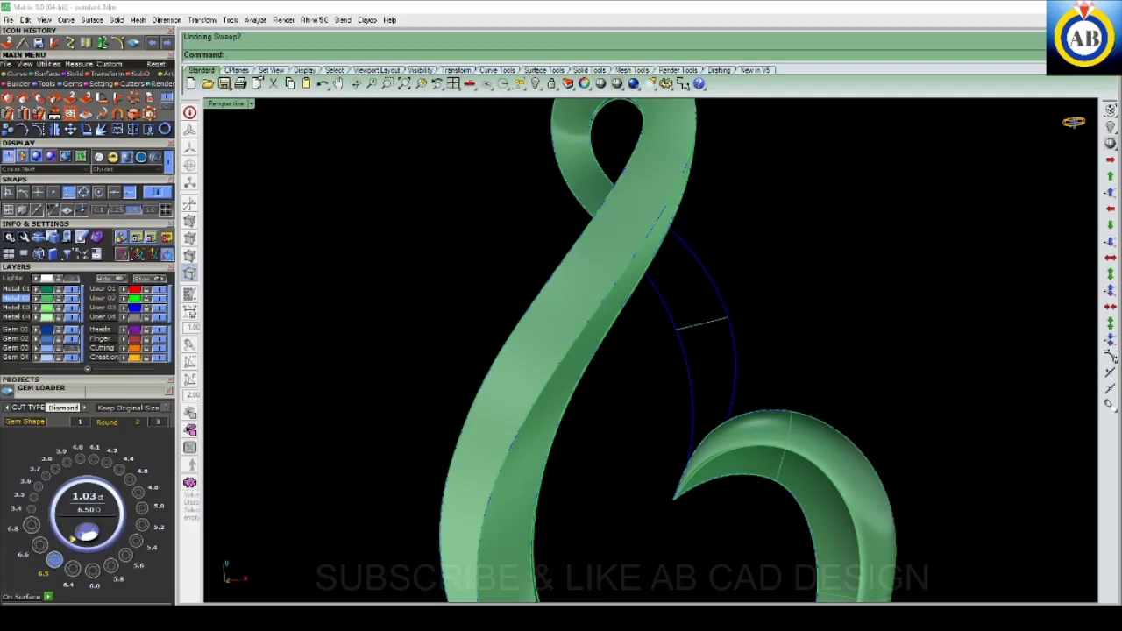
- Hide the green band solids with H and delete the overlapping cross-section line
{"action": "left_click", "coordinate": [603, 322]}
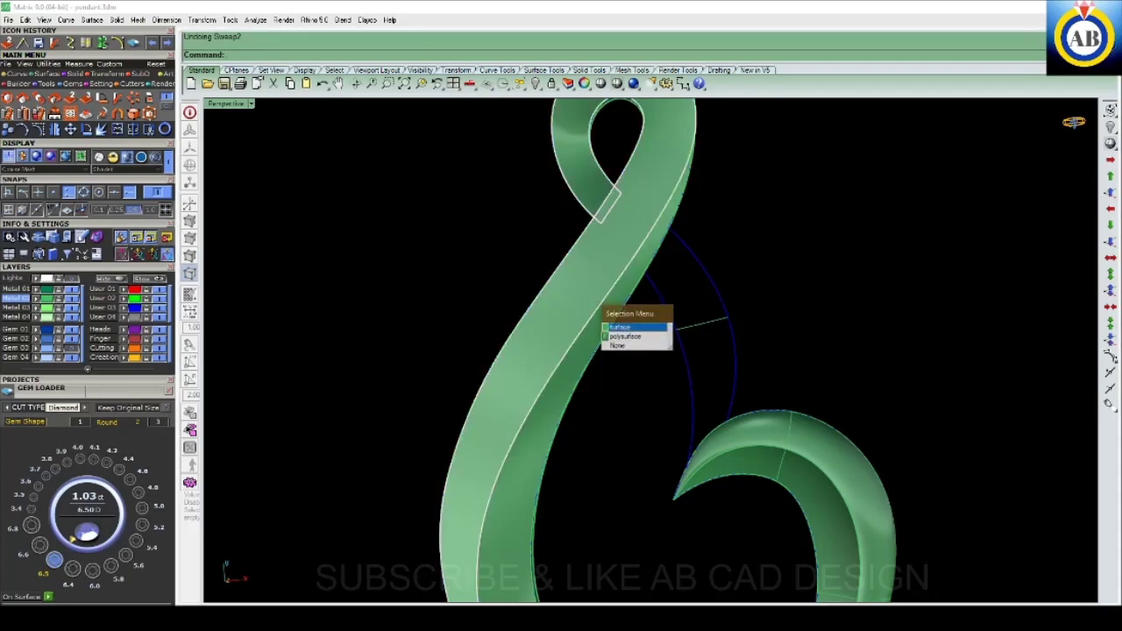
{"action": "key", "text": "Escape"}
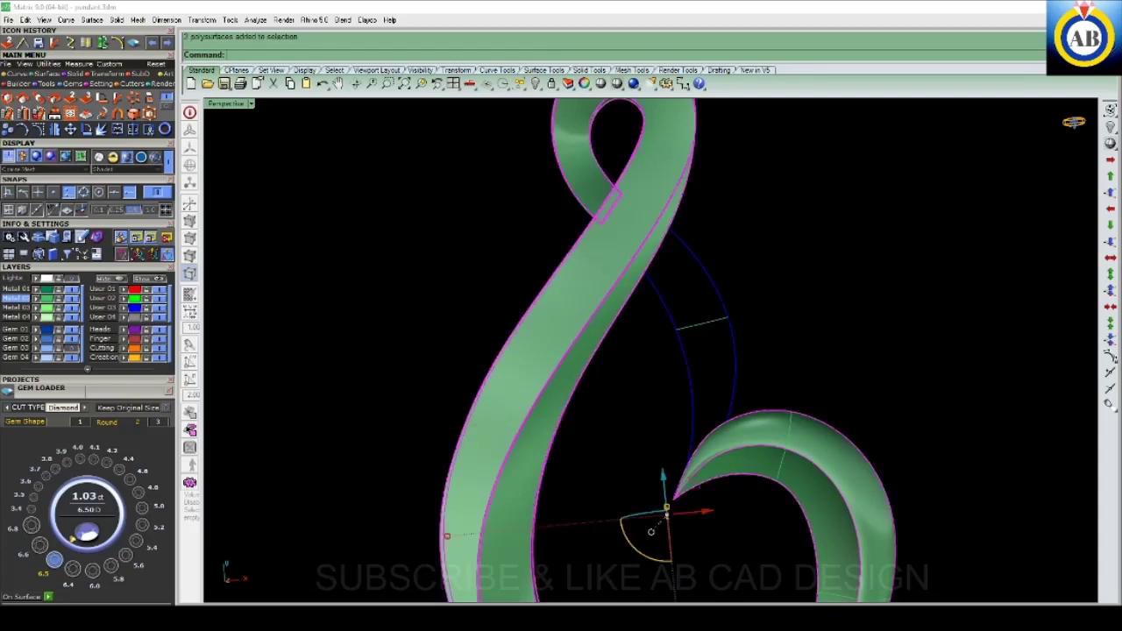
{"action": "type", "text": "h"}
{"action": "key", "text": "Return"}
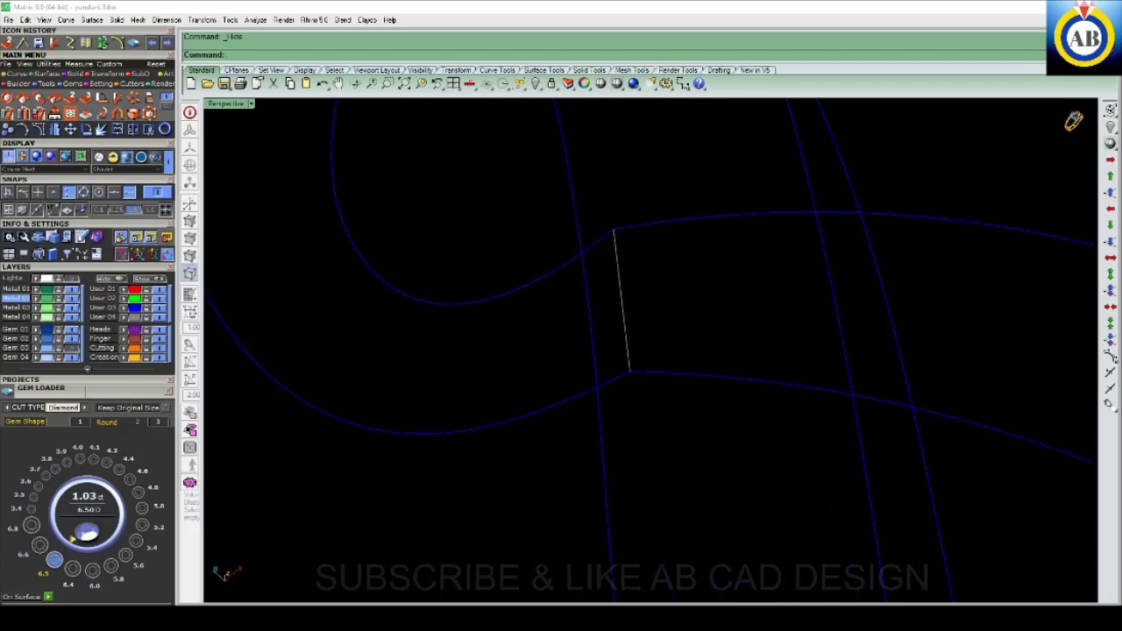
{"action": "left_click", "coordinate": [630, 332]}
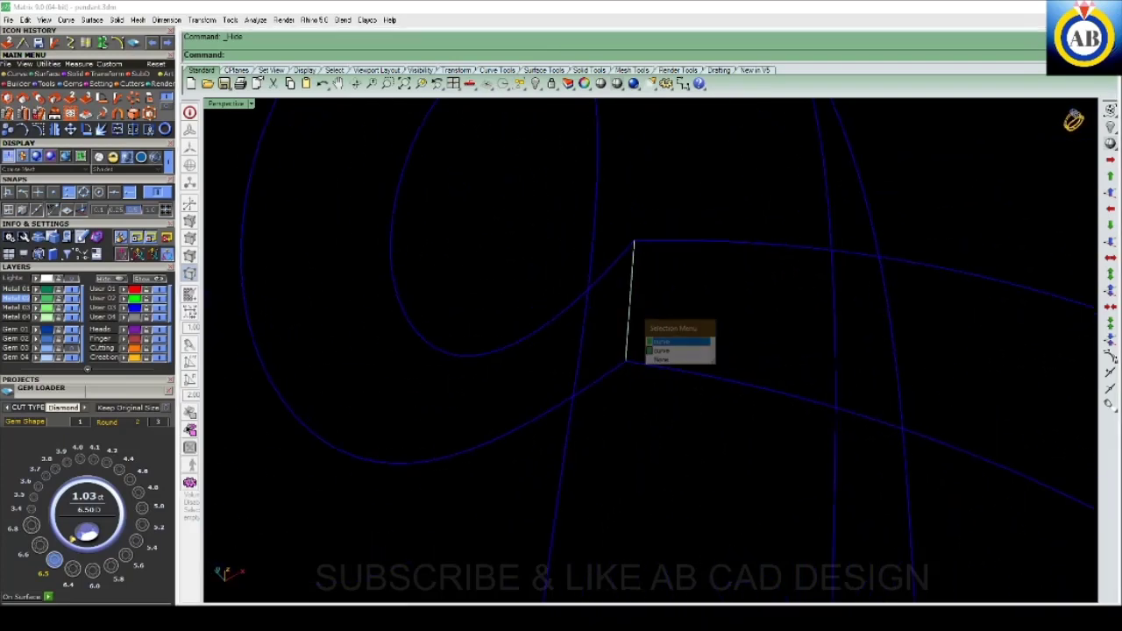
{"action": "key", "text": "Delete"}
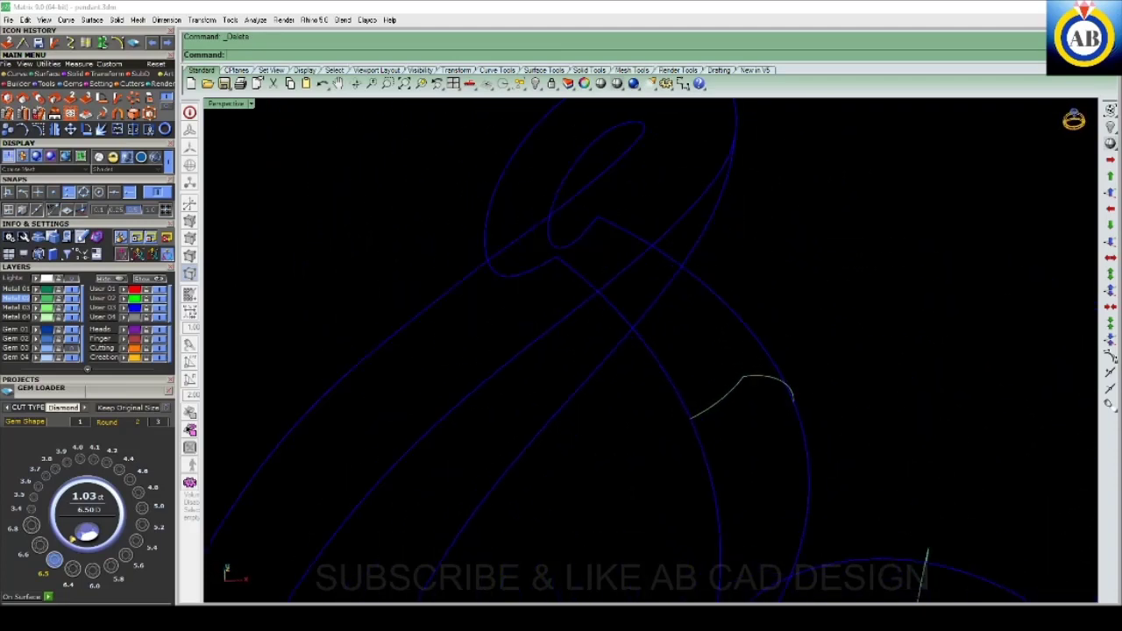
- Orient a copy of the arc section onto the rail end and sweep it along both rails
{"action": "left_click", "coordinate": [70, 97]}
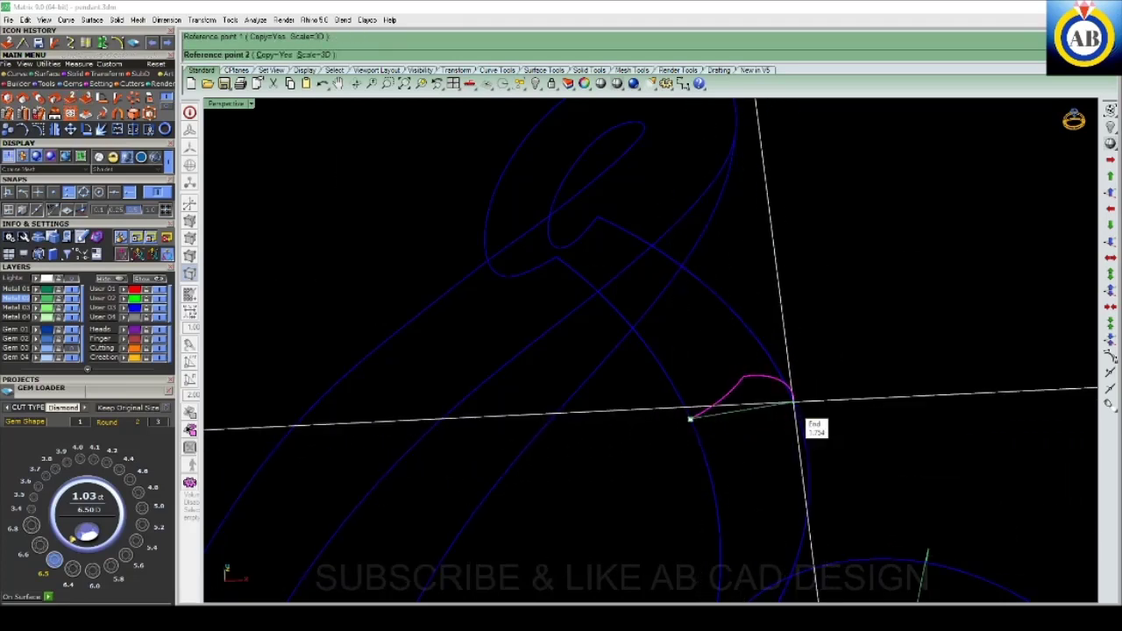
{"action": "mouse_move", "coordinate": [792, 403]}
{"action": "right_mouse_down"}
{"action": "mouse_move", "coordinate": [656, 280]}
{"action": "mouse_move", "coordinate": [690, 342]}
{"action": "right_mouse_up"}
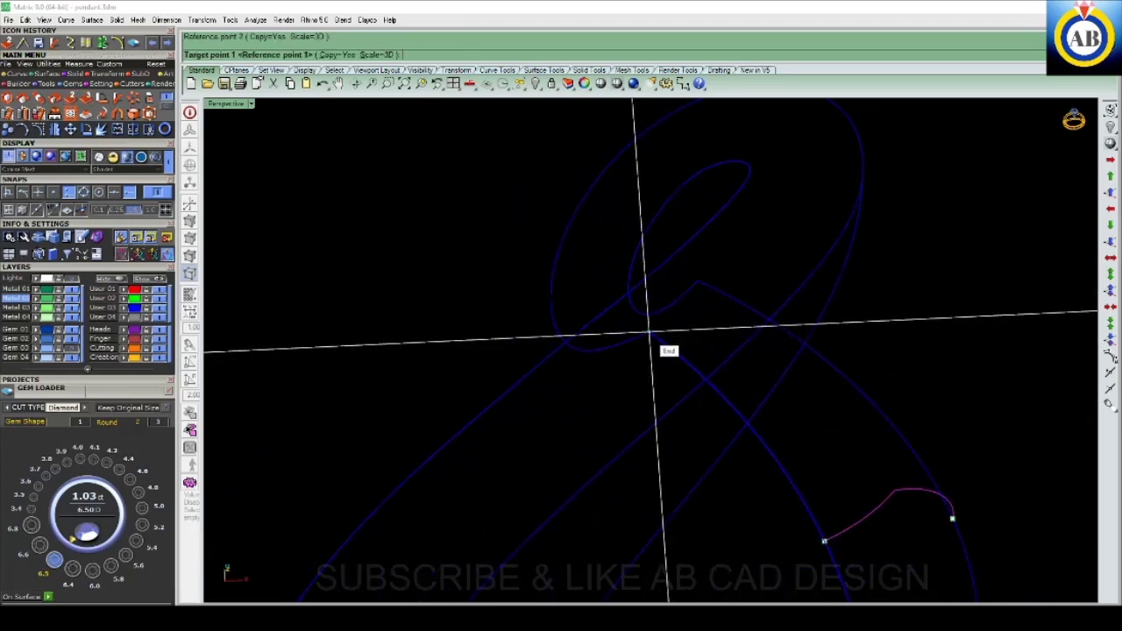
{"action": "left_click", "coordinate": [697, 283]}
{"action": "mouse_move", "coordinate": [696, 282]}
{"action": "right_mouse_down"}
{"action": "mouse_move", "coordinate": [646, 302]}
{"action": "mouse_move", "coordinate": [614, 267]}
{"action": "mouse_move", "coordinate": [604, 281]}
{"action": "right_mouse_up"}
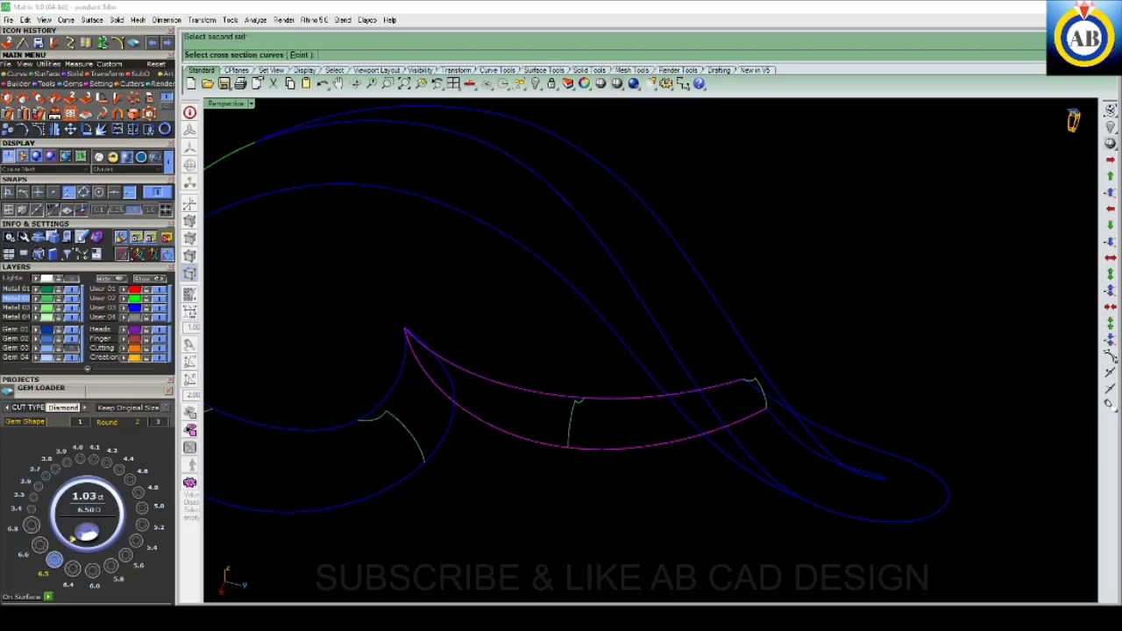
{"action": "right_click_drag", "start_coordinate": [605, 281], "coordinate": [587, 298]}
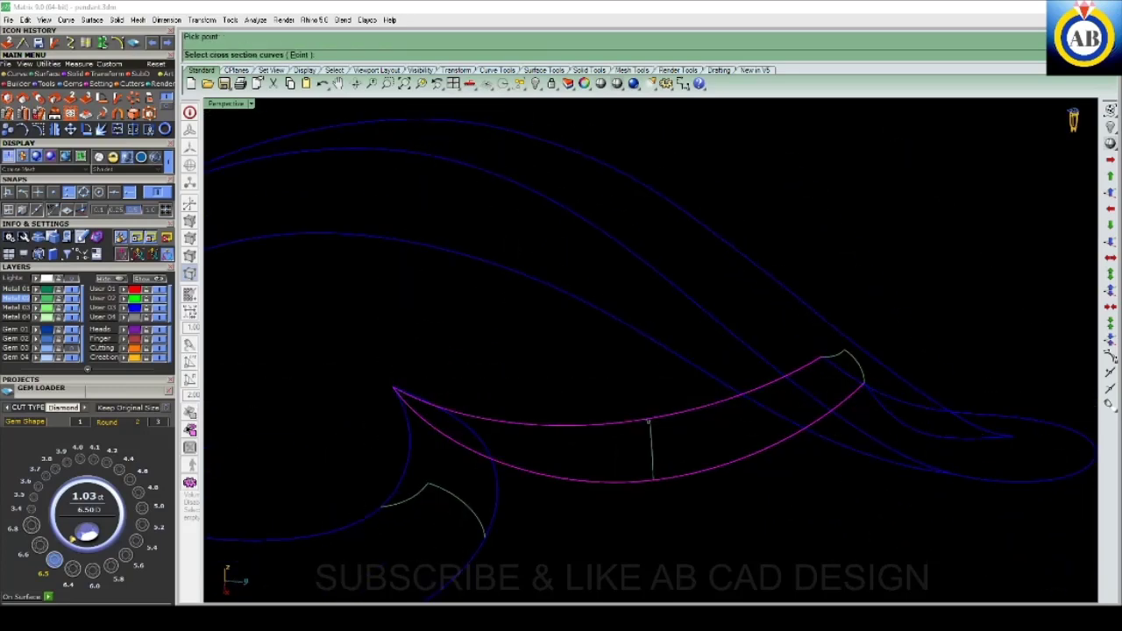
{"action": "right_click_drag", "start_coordinate": [587, 298], "coordinate": [526, 359]}
{"action": "key", "text": "Return"}
{"action": "key", "text": "Return"}
{"action": "right_click_drag", "start_coordinate": [649, 351], "coordinate": [618, 381]}
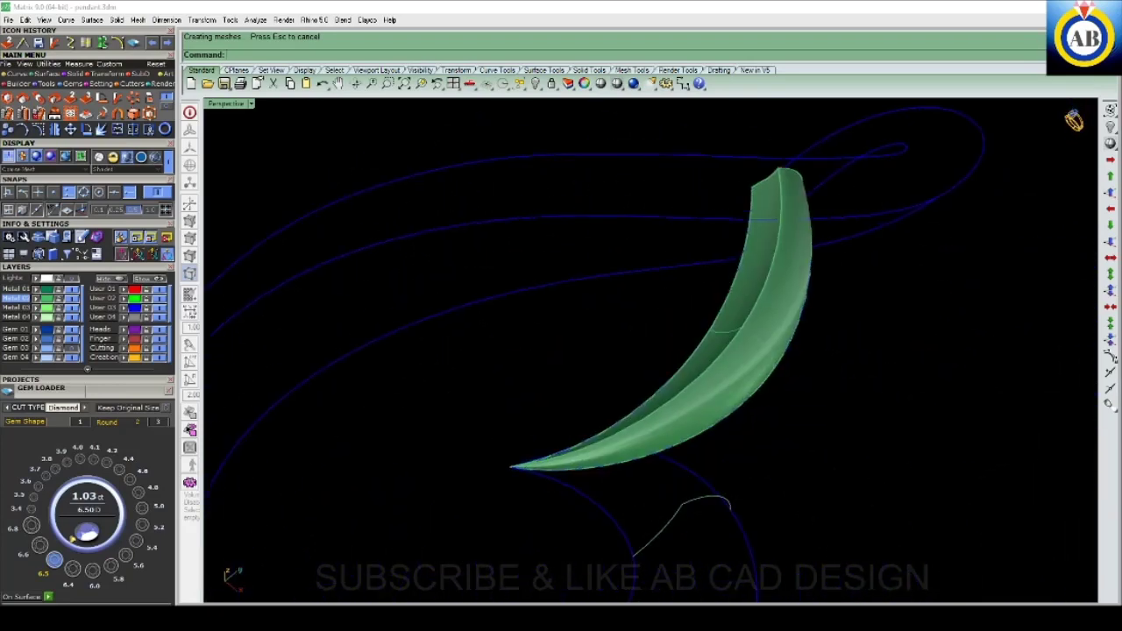
- Shade the maximized top view, swap the hidden bands back into view, then maximize Perspective
{"action": "key", "text": "ctrl+F1"}
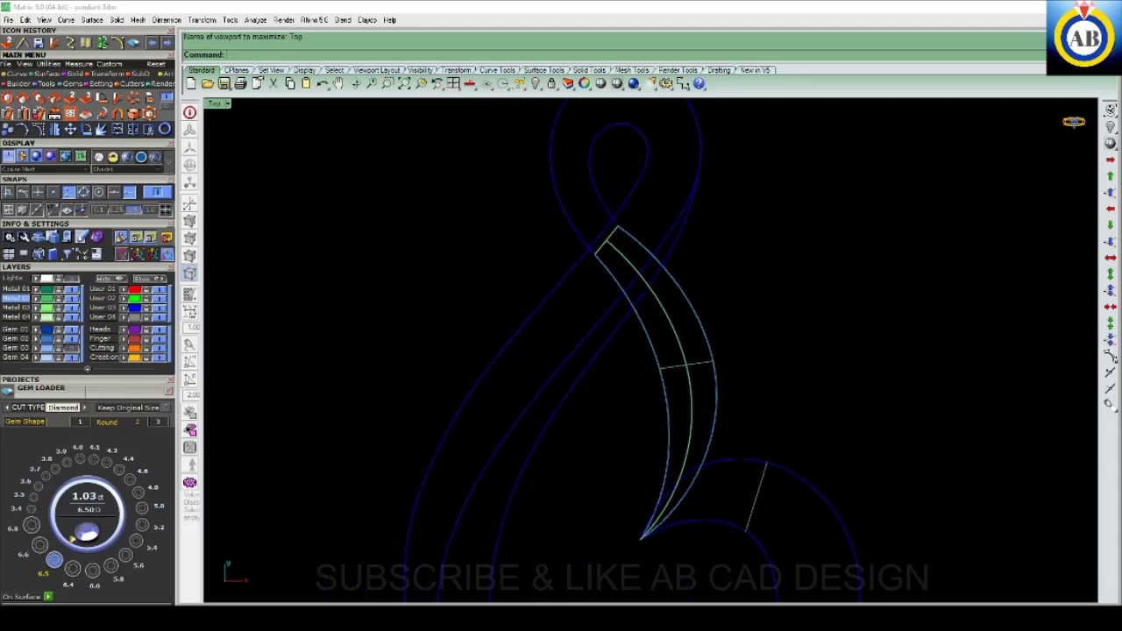
{"action": "key", "text": "ctrl+alt+s"}
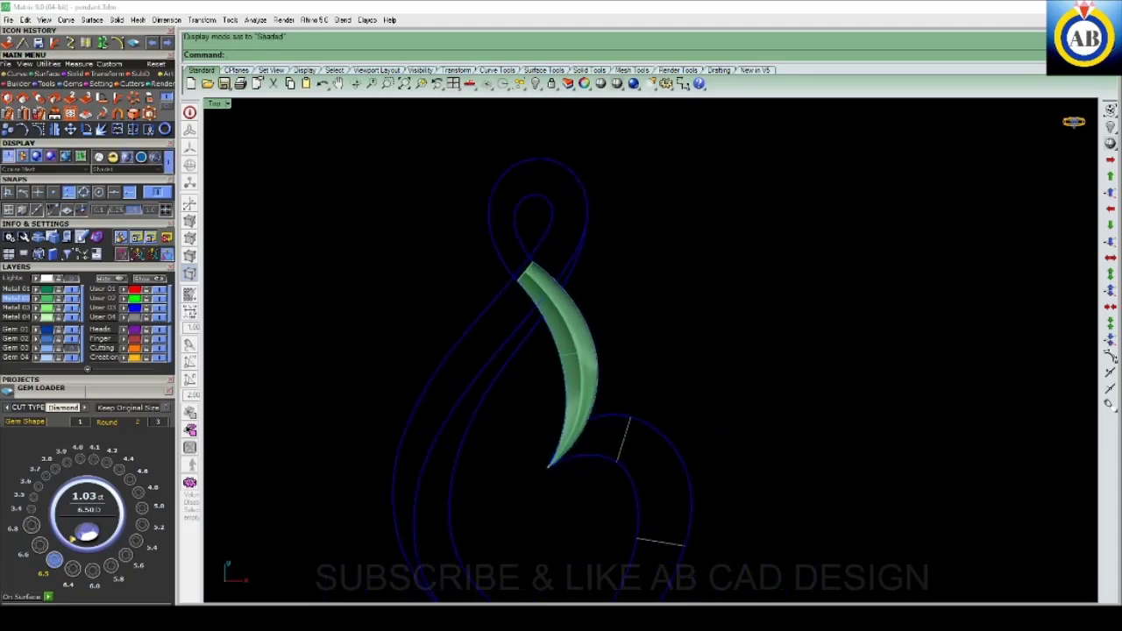
{"action": "type", "text": "F"}
{"action": "key", "text": "Return"}
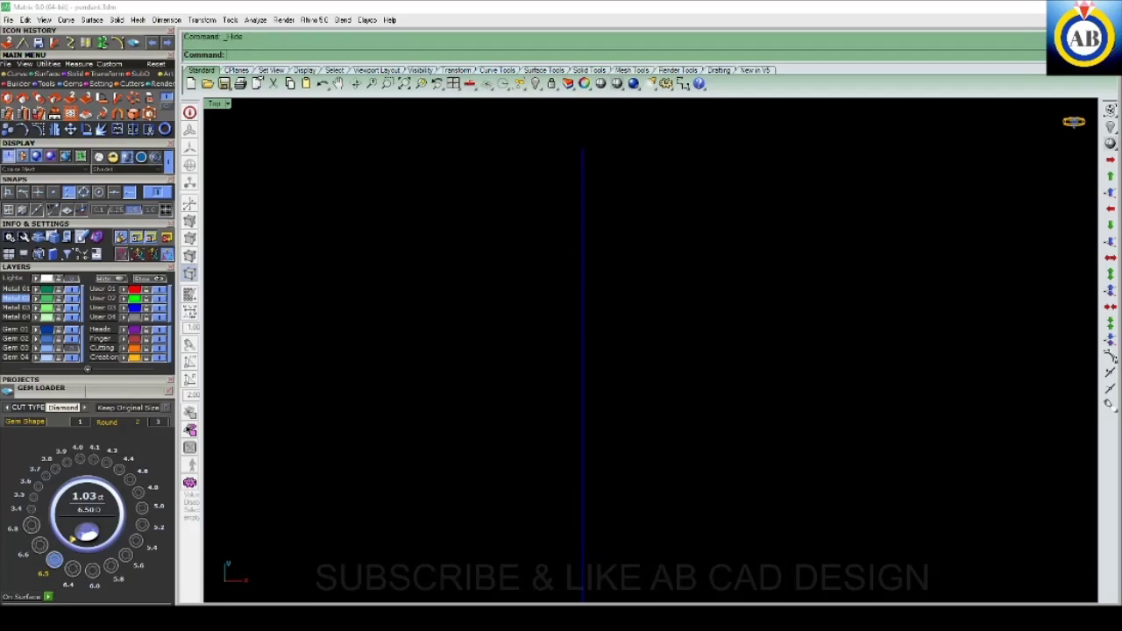
{"action": "key", "text": "Return"}
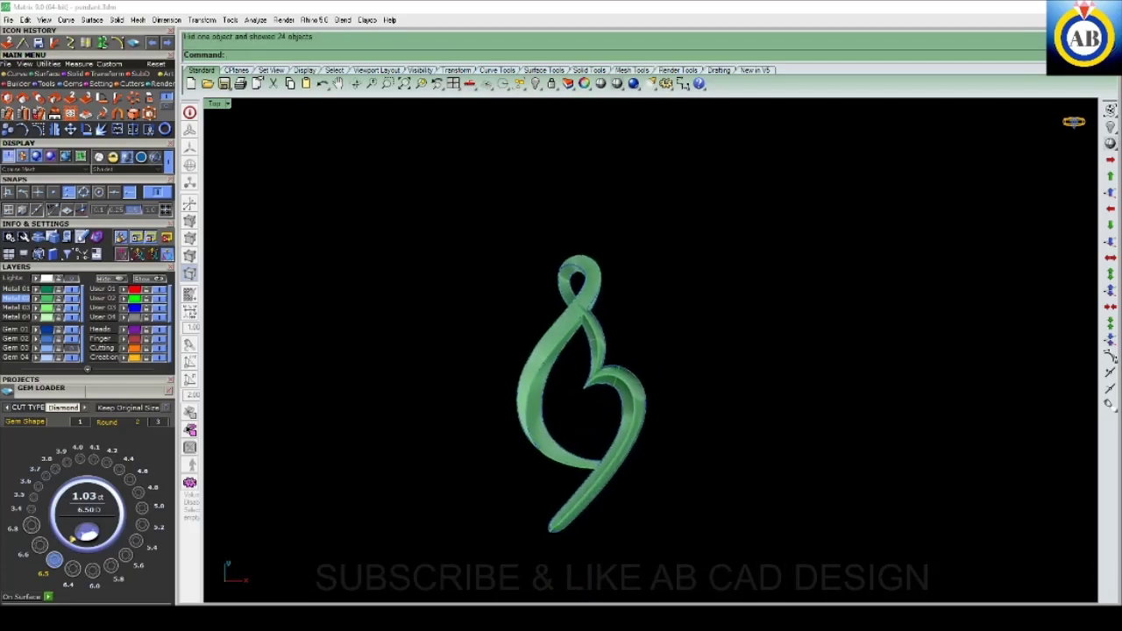
{"action": "scroll", "coordinate": [614, 351], "scroll_direction": "up", "scroll_amount": 3}
{"action": "scroll", "coordinate": [613, 351], "scroll_direction": "down", "scroll_amount": 1}
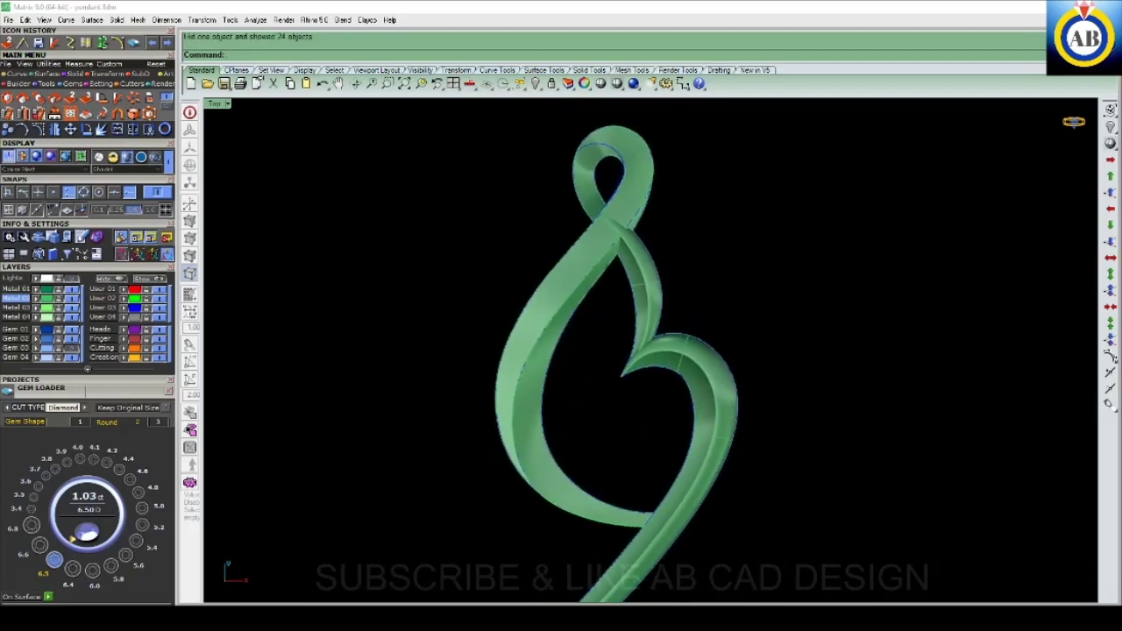
{"action": "key", "text": "ctrl+F4"}
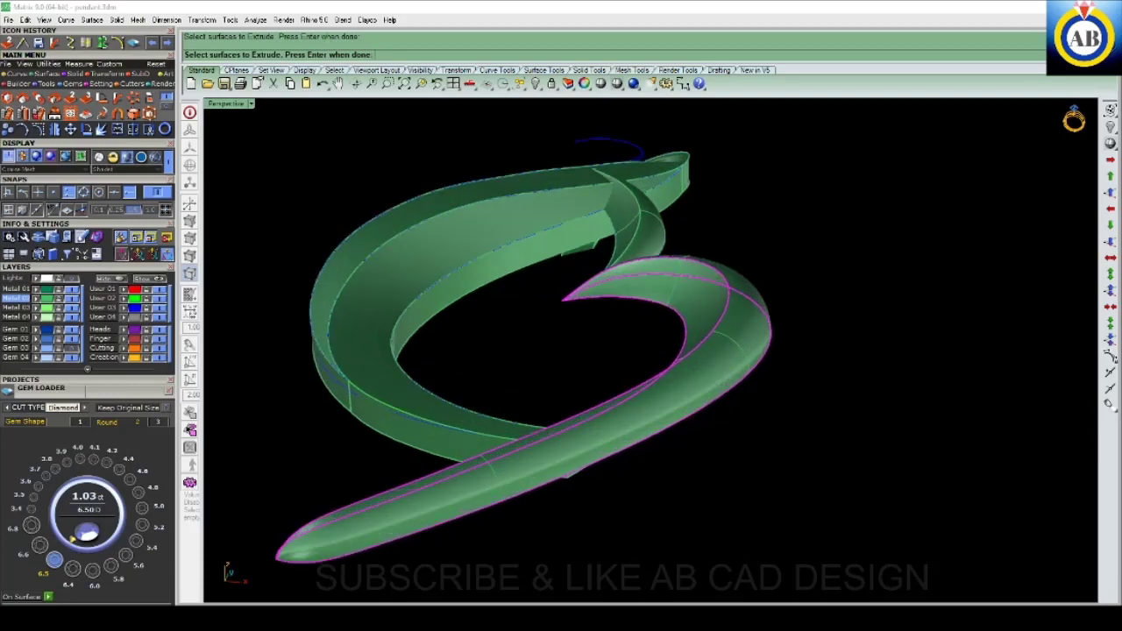
- Try extruding the selected surfaces to a picked height
{"action": "key", "text": "Return"}
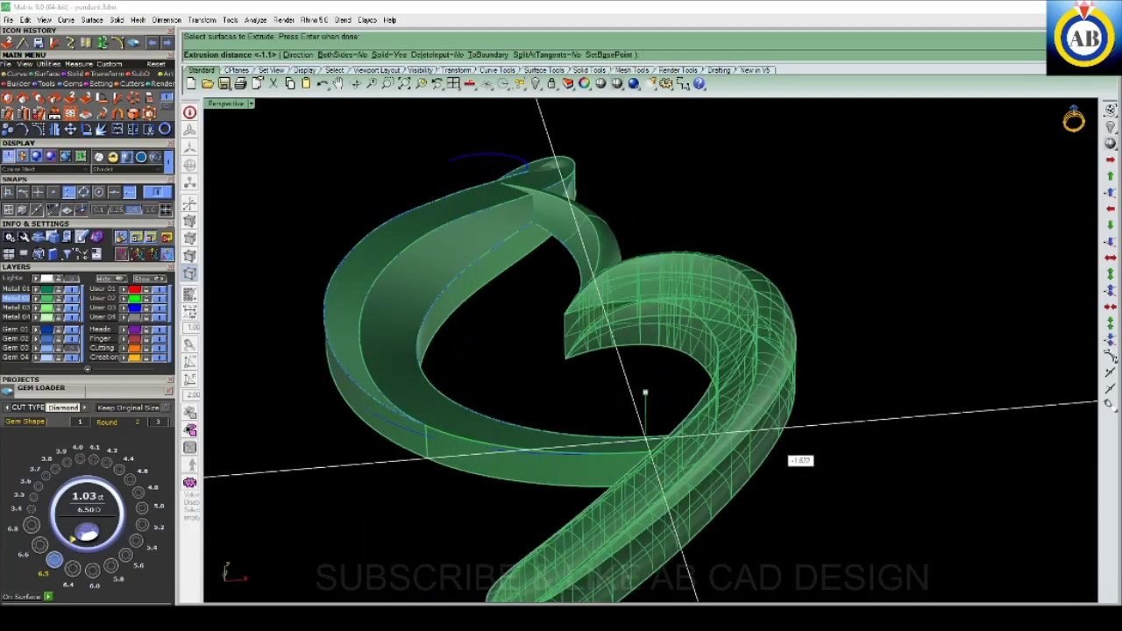
{"action": "left_click", "coordinate": [793, 456]}
{"action": "right_click_drag", "start_coordinate": [794, 456], "coordinate": [666, 491]}
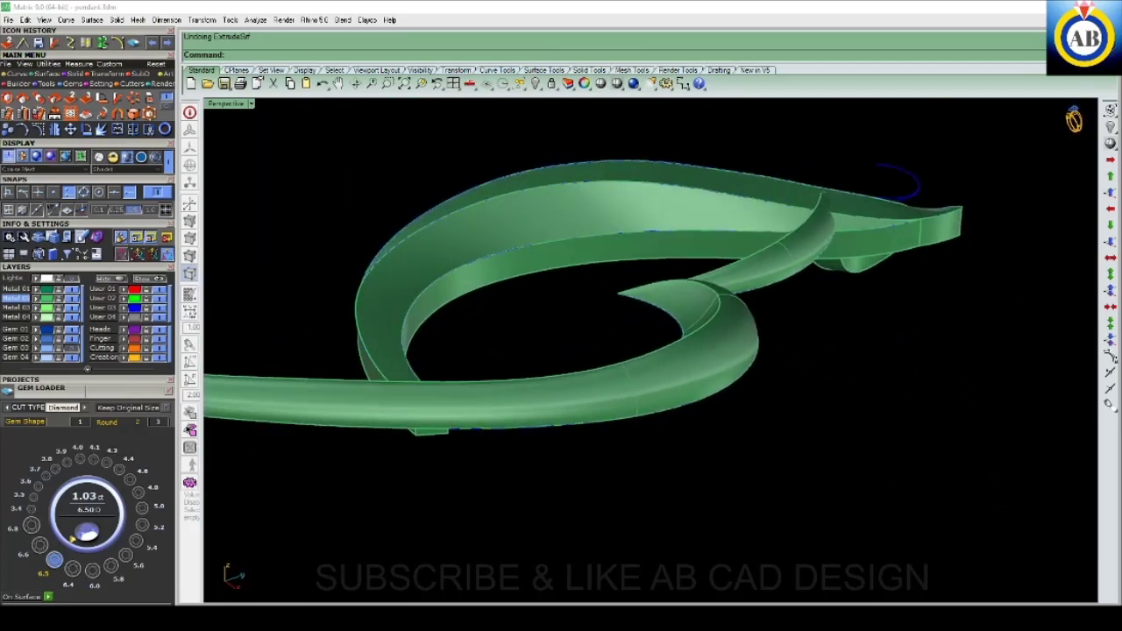
- Extrude the band curve one-sided (BothSides=No) to a distance of 1
{"action": "left_click", "coordinate": [643, 428]}
{"action": "left_click", "coordinate": [659, 441]}
{"action": "type", "text": "E"}
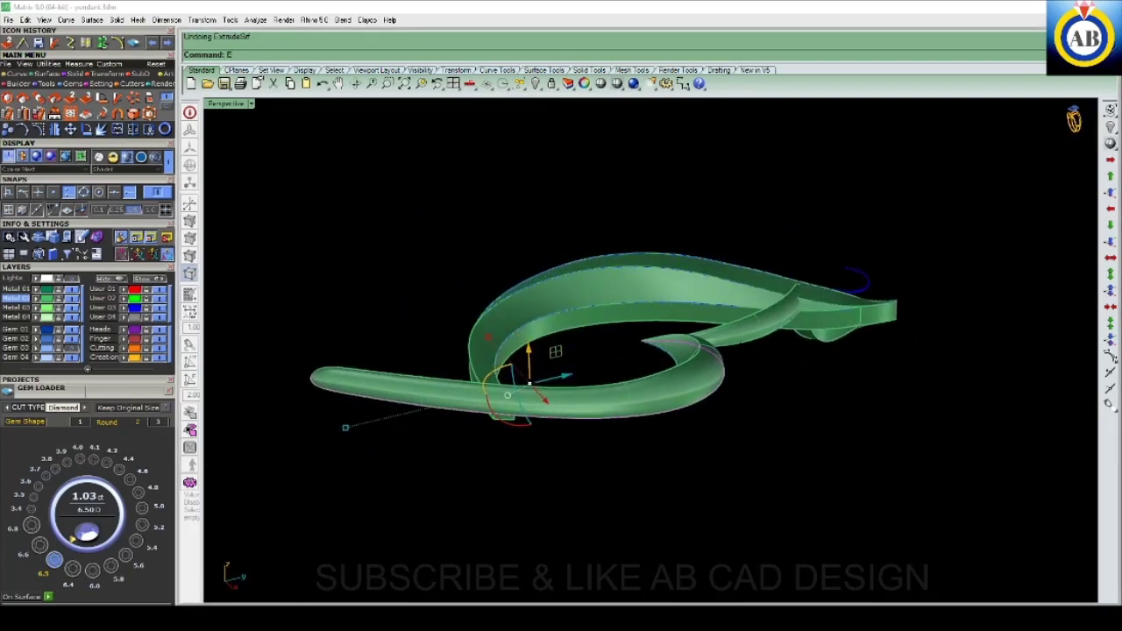
{"action": "key", "text": "Return"}
{"action": "type", "text": "b"}
{"action": "key", "text": "Return"}
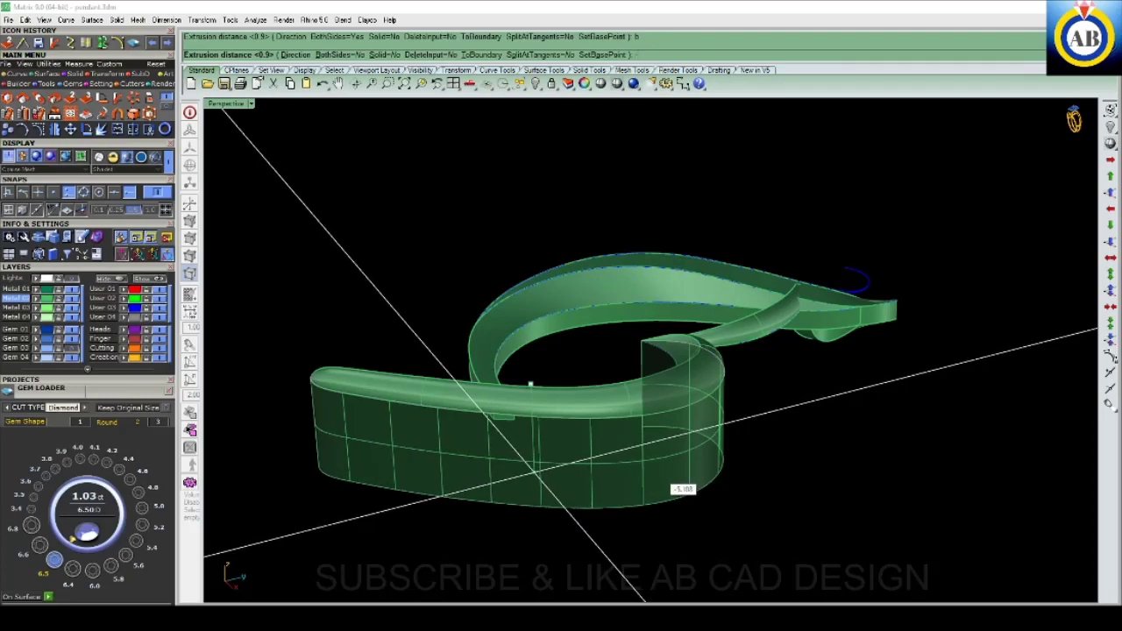
{"action": "key", "text": "Return"}
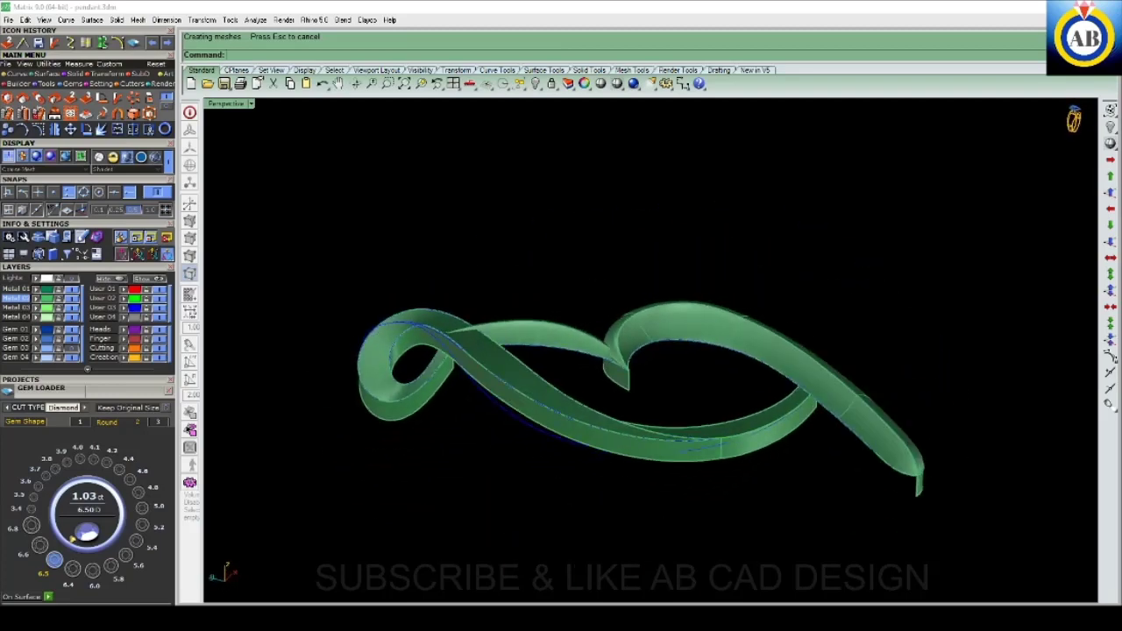
- Pick the next ribbon curve from the Selection Menu and extrude it at distance 1
{"action": "left_click", "coordinate": [894, 472]}
{"action": "left_click", "coordinate": [912, 492]}
{"action": "key", "text": "Return"}
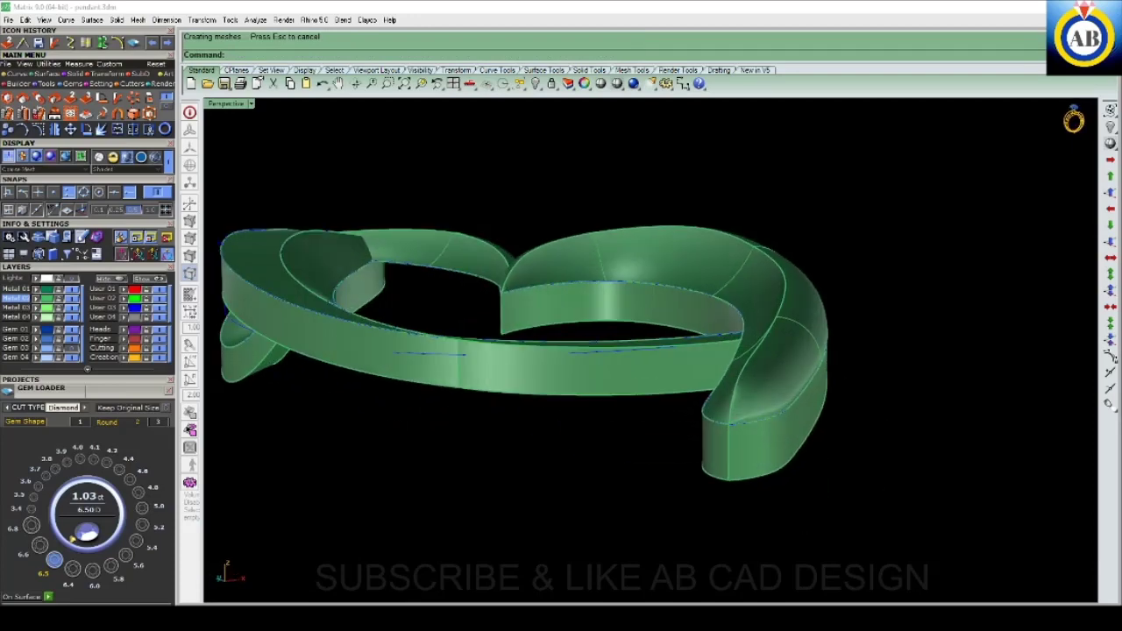
{"action": "scroll", "coordinate": [719, 369], "scroll_direction": "up", "scroll_amount": 3}
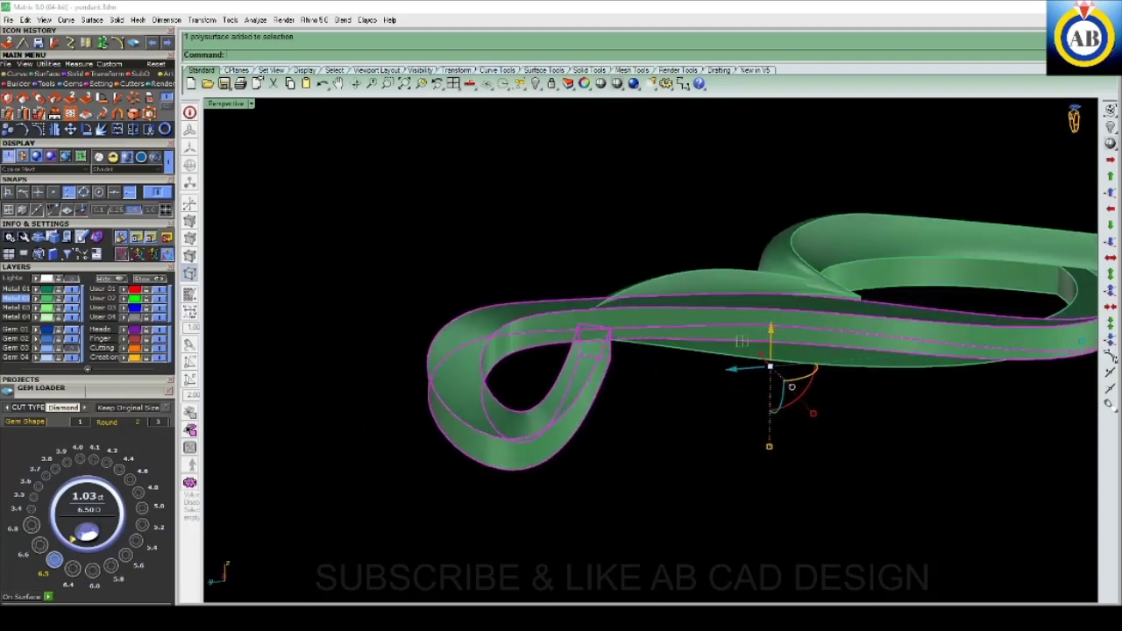
- Start cage editing and pick the pendant's looped ribbon
{"action": "key", "text": "Return"}
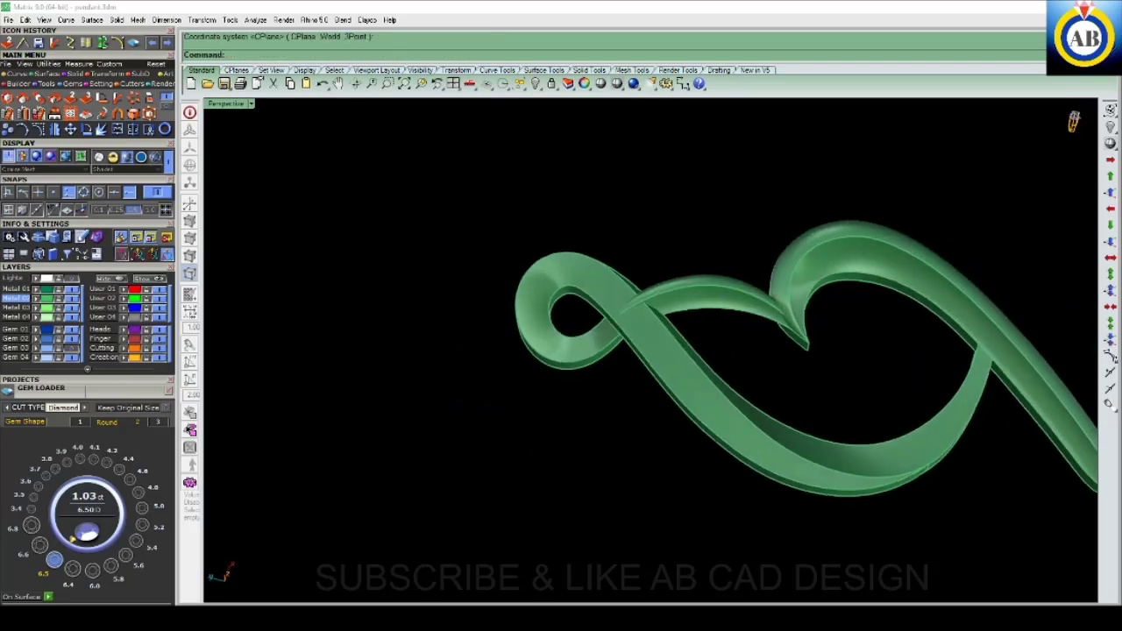
{"action": "left_click", "coordinate": [694, 405]}
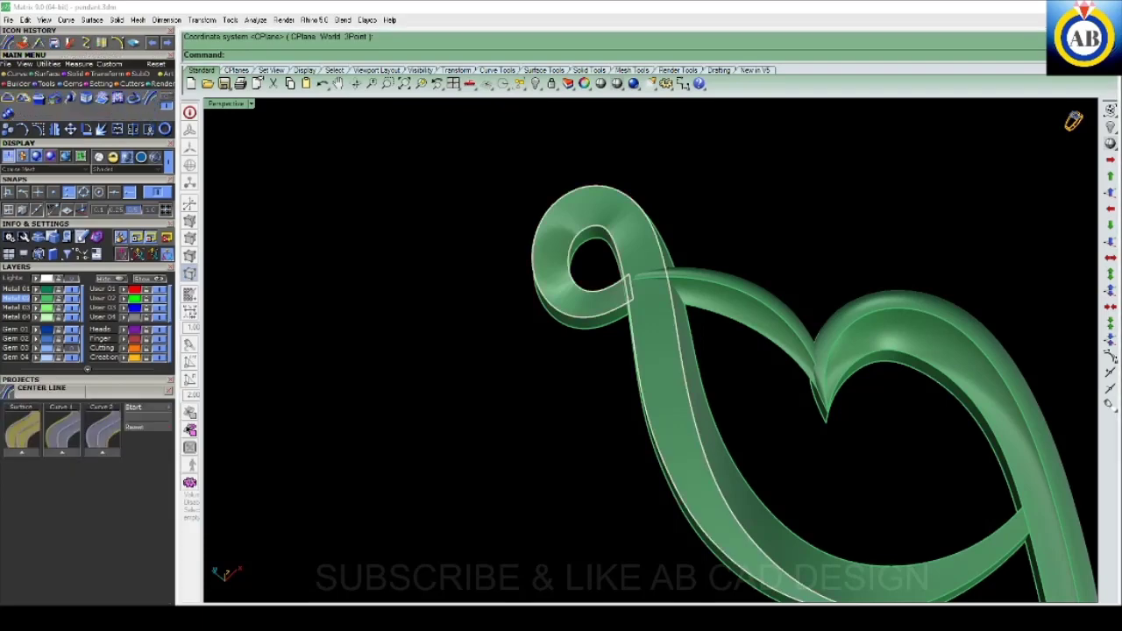
- Duplicate two edges of the looped ribbon as separate curves
{"action": "left_click", "coordinate": [684, 358]}
{"action": "left_click", "coordinate": [706, 377]}
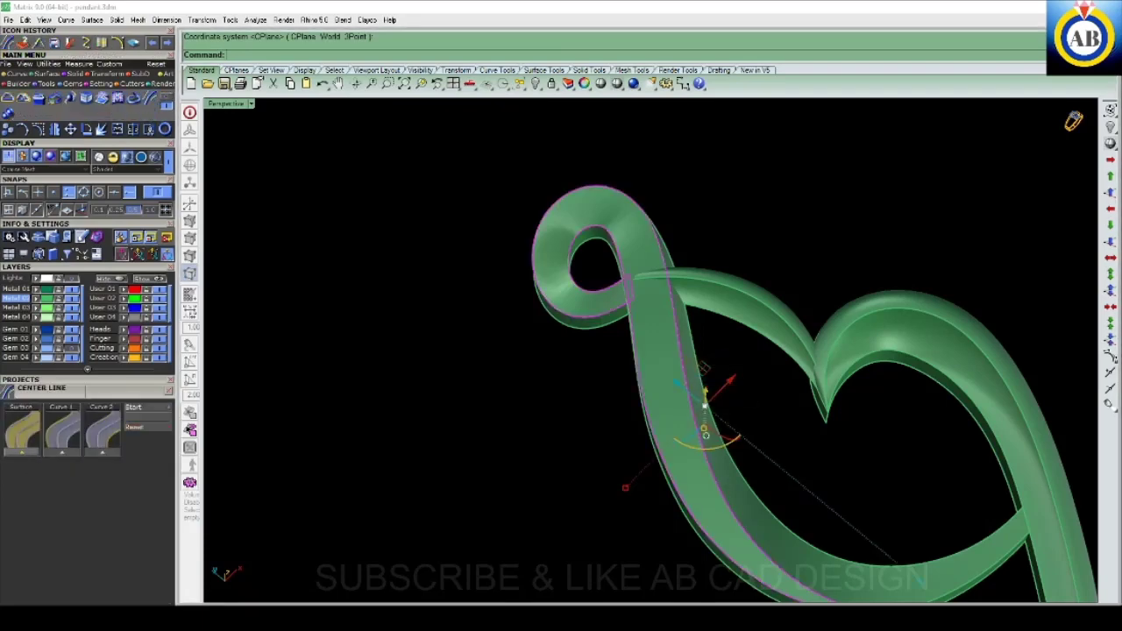
{"action": "key", "text": "Escape"}
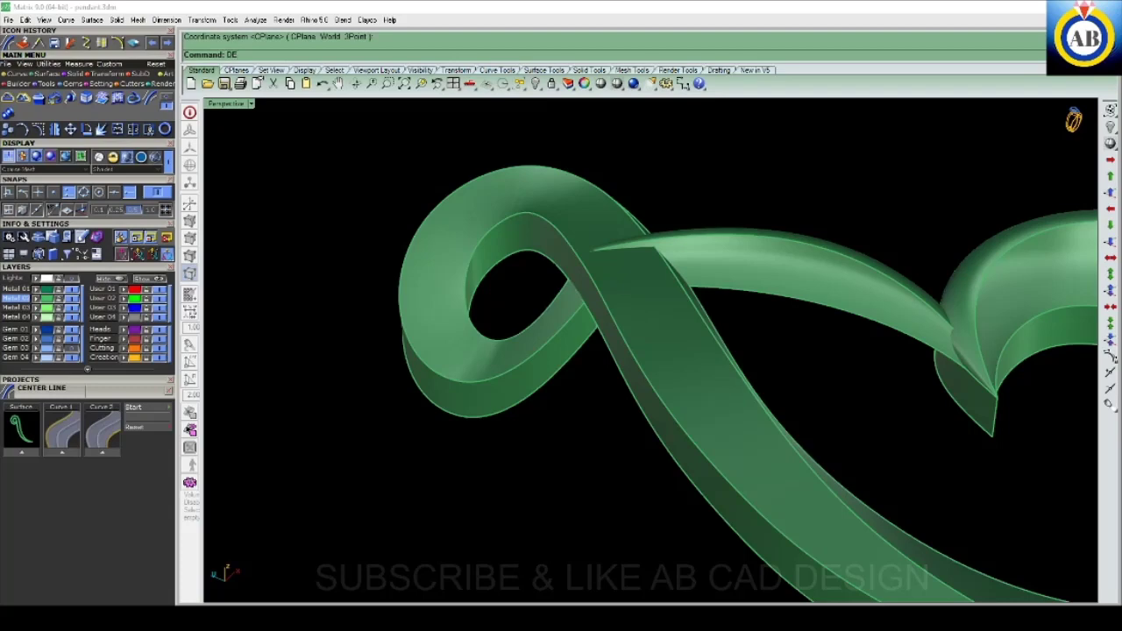
{"action": "left_click", "coordinate": [651, 378]}
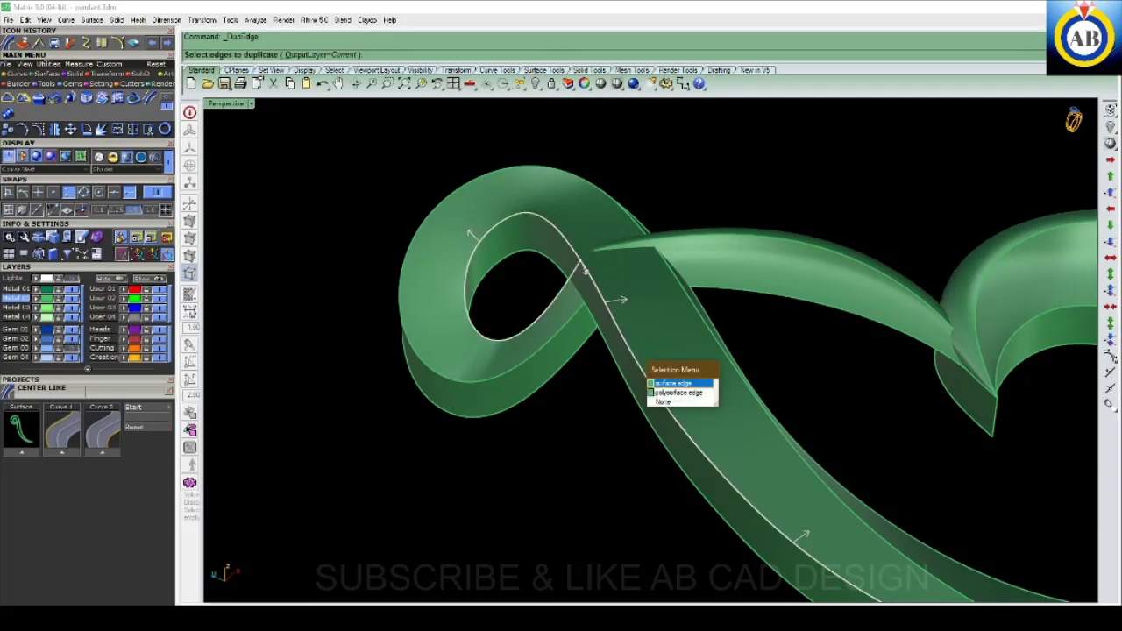
{"action": "left_click", "coordinate": [675, 383]}
{"action": "left_click", "coordinate": [715, 321]}
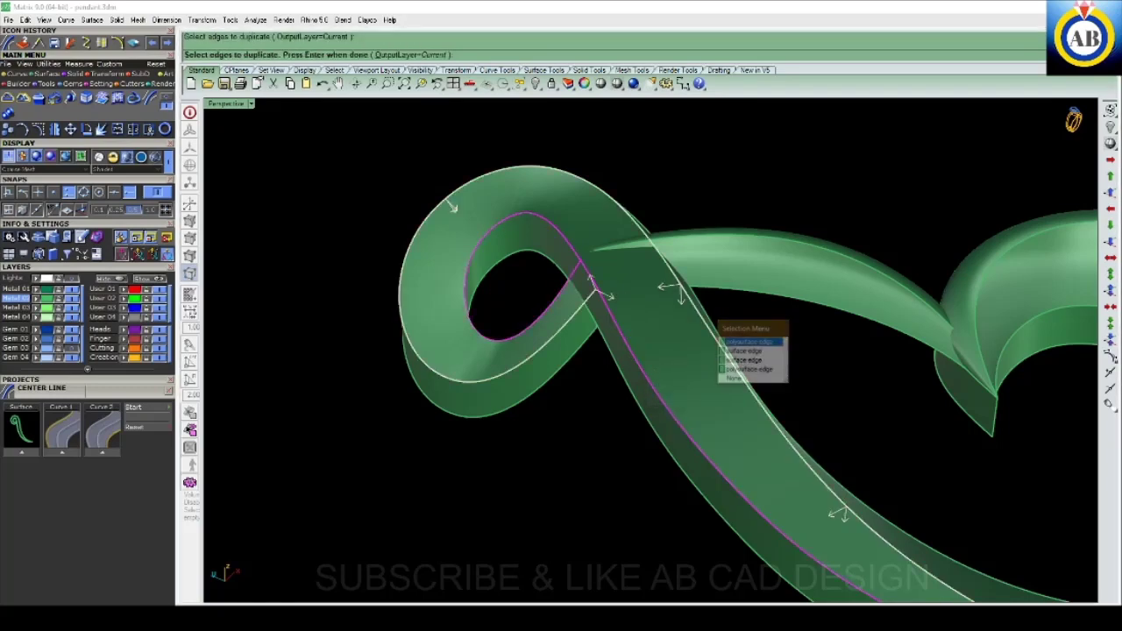
{"action": "left_click", "coordinate": [732, 342]}
{"action": "key", "text": "Return"}
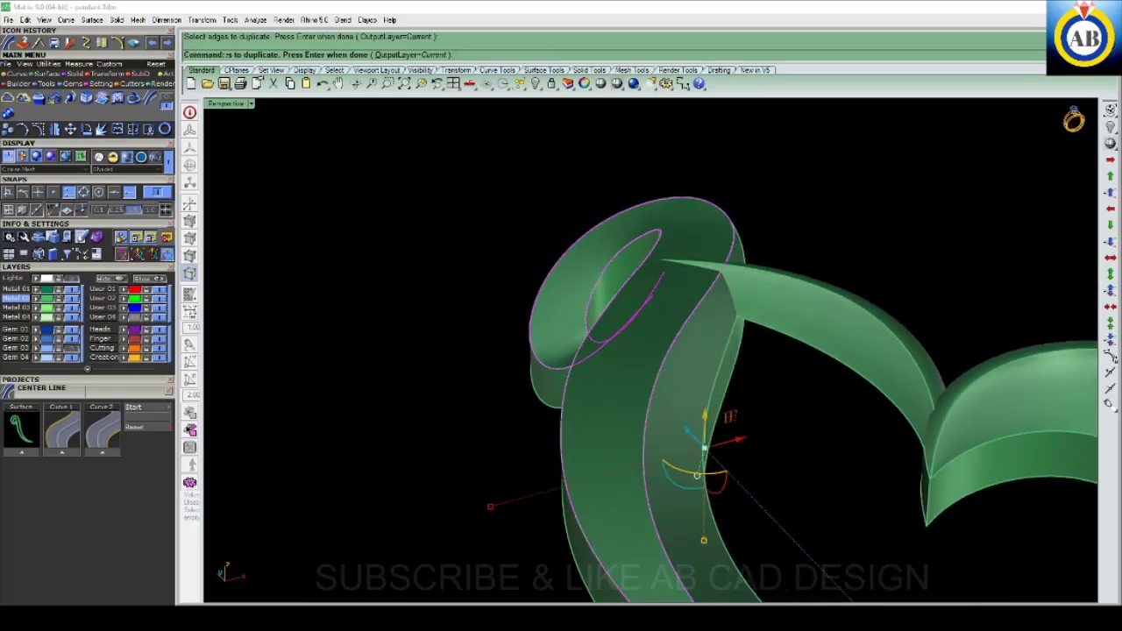
- Duplicate further band edges, resolving the overlapping picks in the Selection Menu
{"action": "right_click_drag", "start_coordinate": [614, 350], "coordinate": [631, 386]}
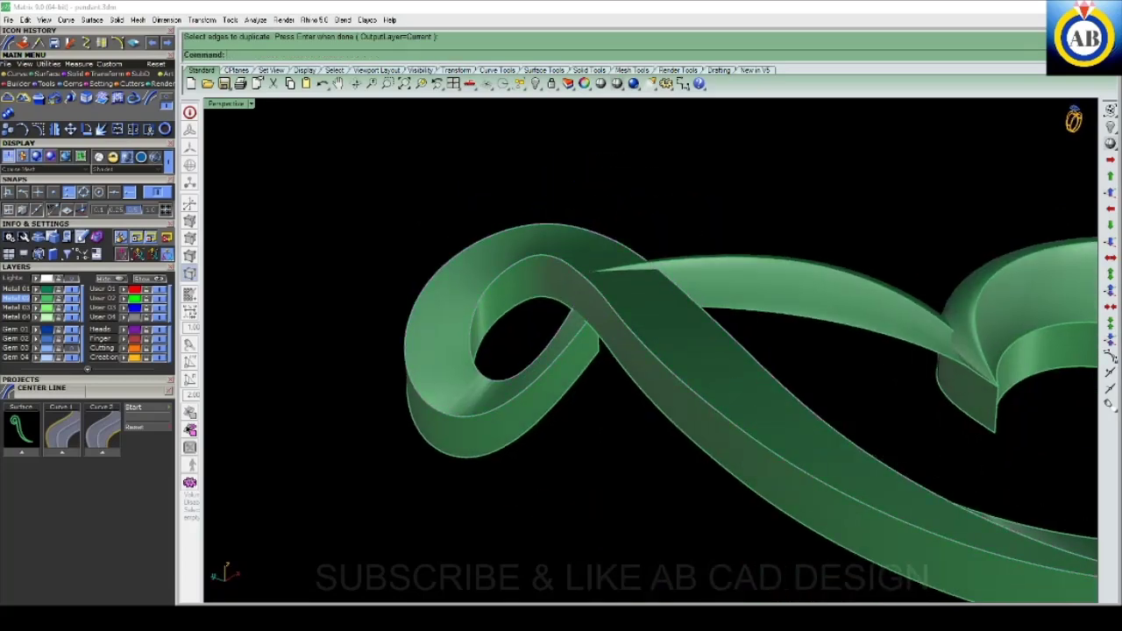
{"action": "left_click", "coordinate": [669, 363]}
{"action": "left_click", "coordinate": [692, 379]}
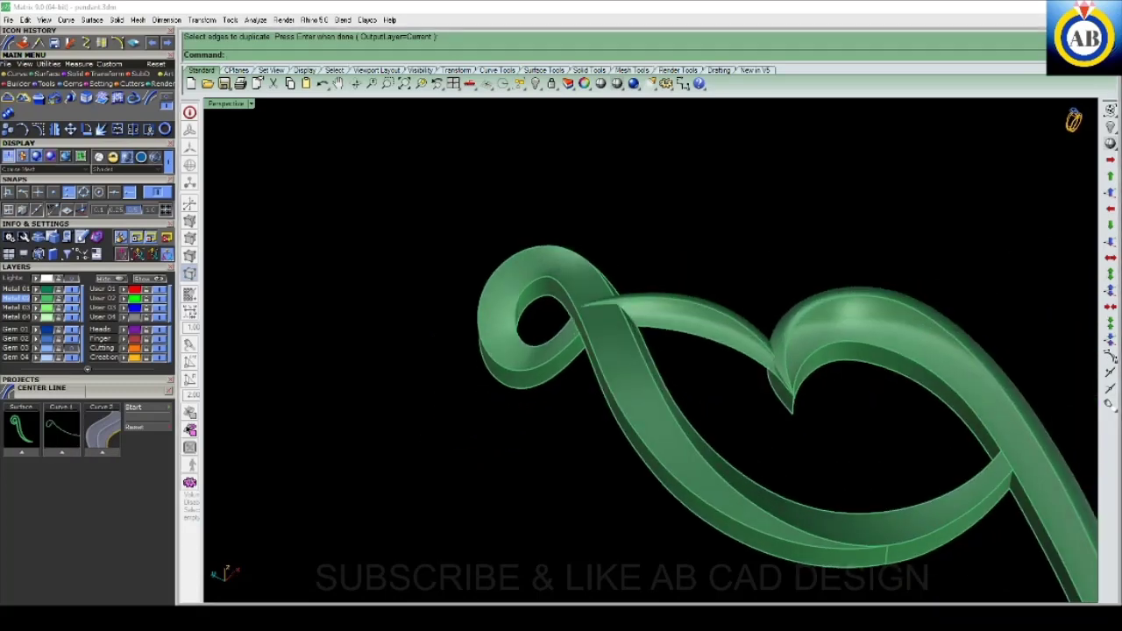
{"action": "left_click", "coordinate": [624, 423]}
{"action": "left_click", "coordinate": [649, 442]}
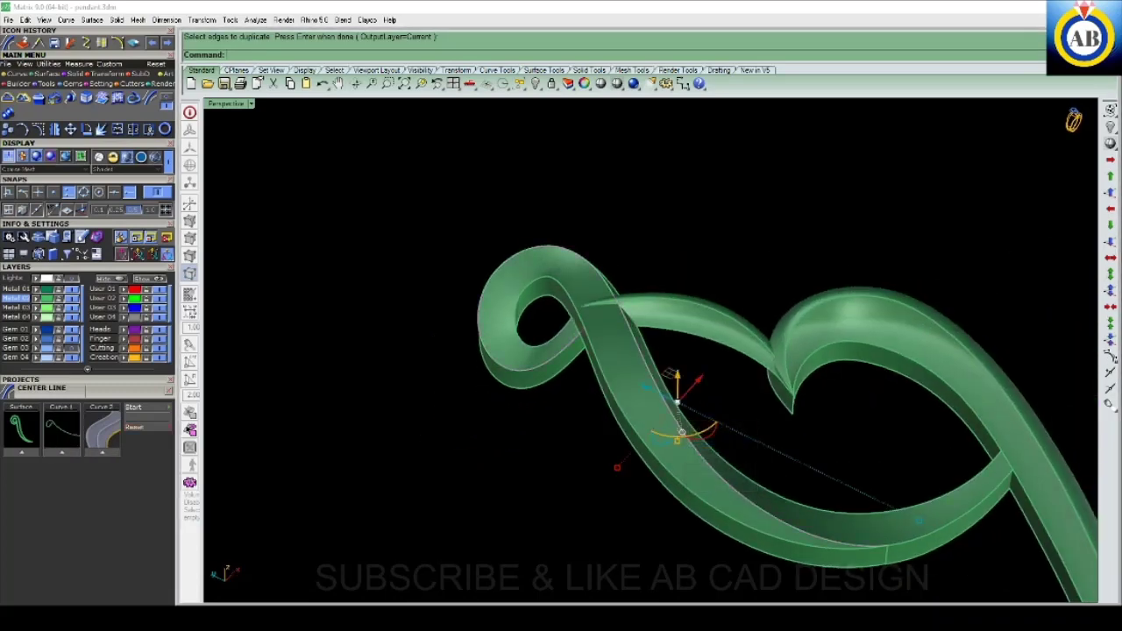
{"action": "key", "text": "Escape"}
{"action": "left_click", "coordinate": [648, 438]}
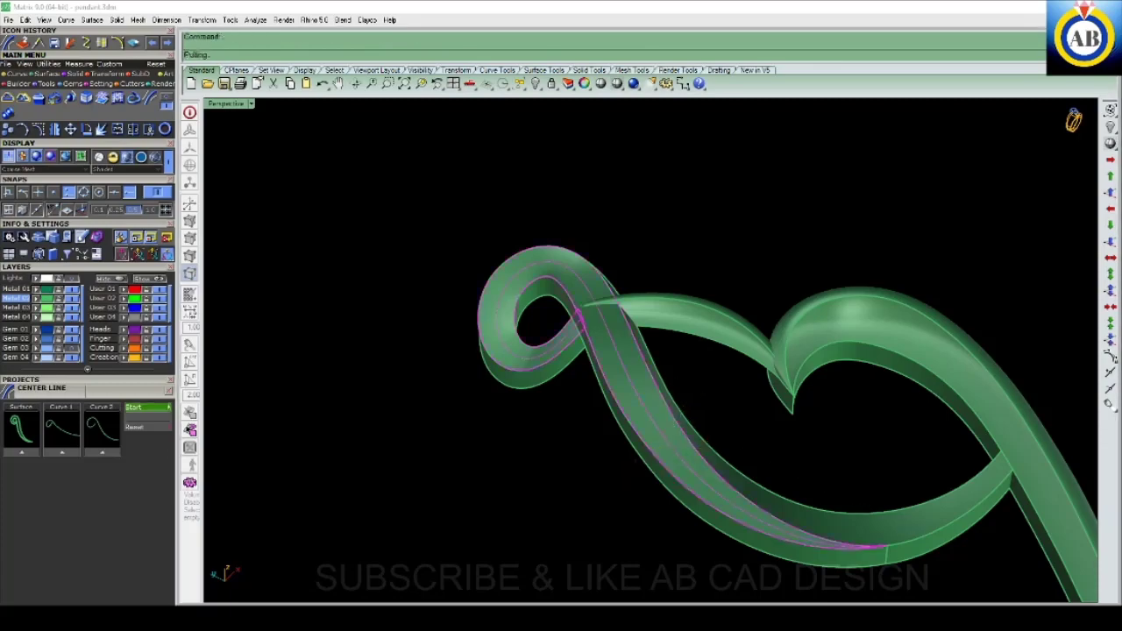
{"action": "key", "text": "Return"}
- Select the green band polysurface from the overlapping candidates
{"action": "right_click_drag", "start_coordinate": [648, 438], "coordinate": [1075, 118]}
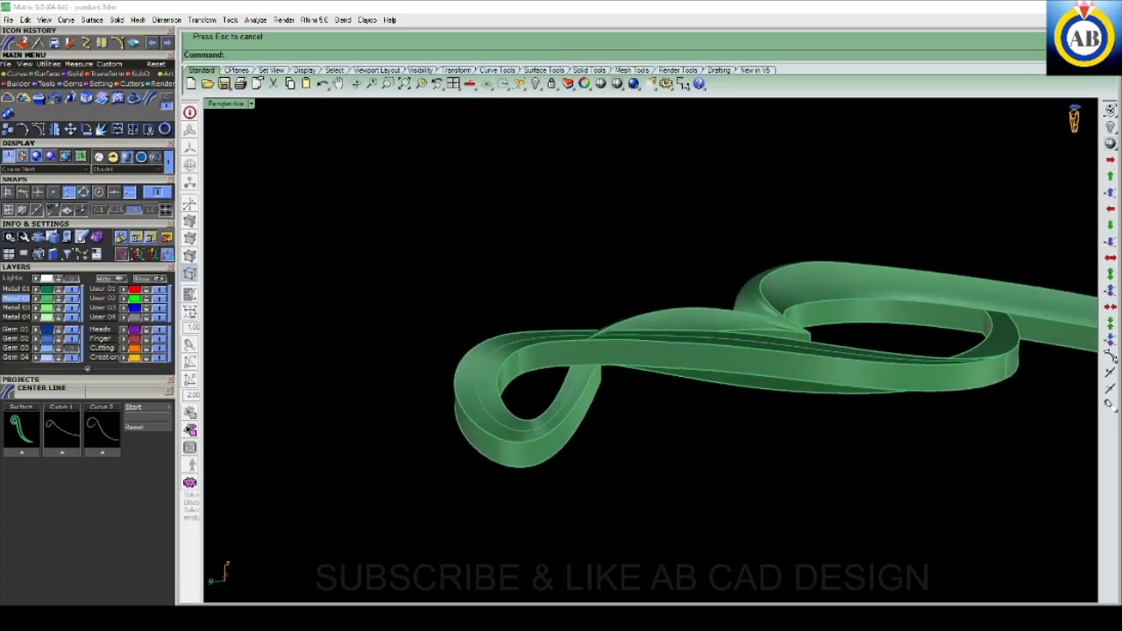
{"action": "right_click_drag", "start_coordinate": [1074, 118], "coordinate": [1075, 118]}
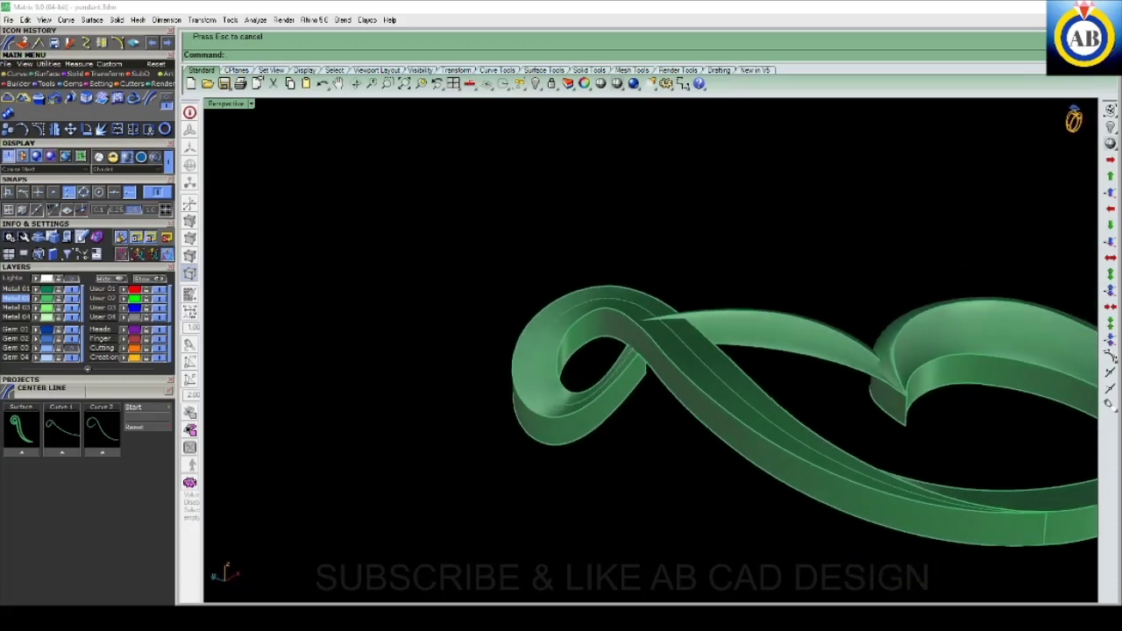
{"action": "left_click", "coordinate": [762, 399]}
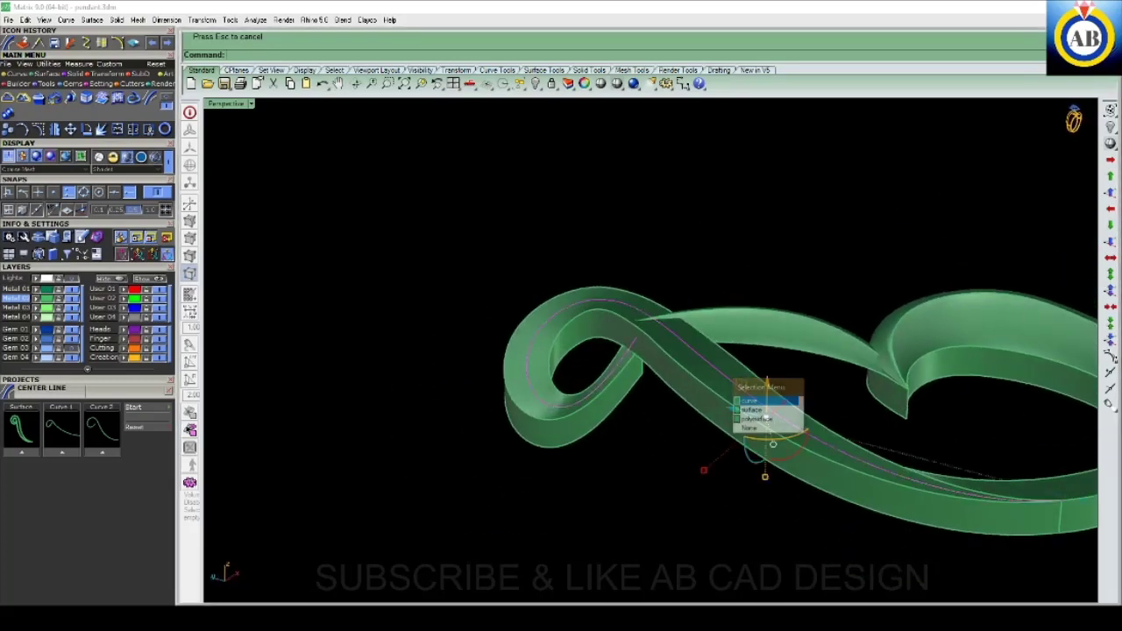
{"action": "left_click", "coordinate": [729, 396]}
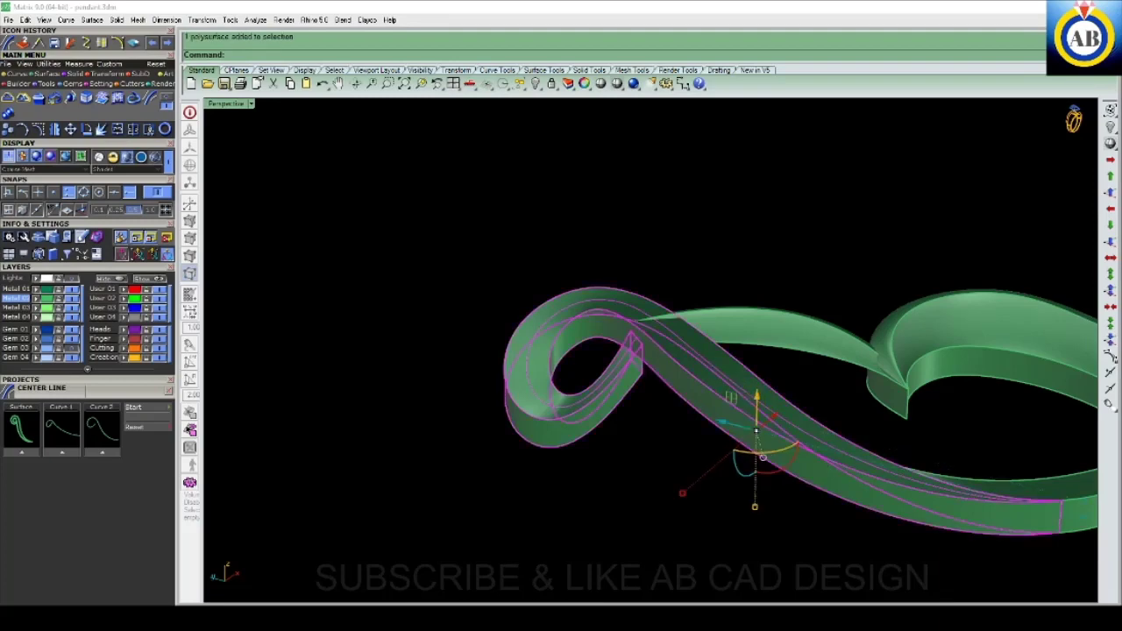
- Lock the heart and other parts, then pick and confirm the green band for rebuilding
{"action": "key", "text": "ctrl+l"}
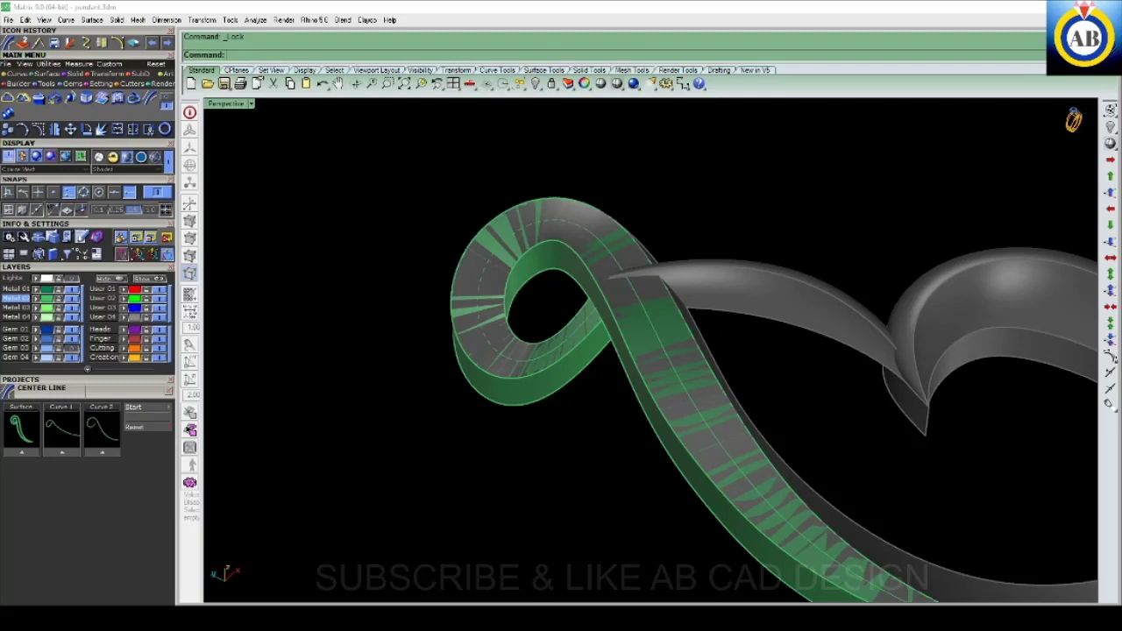
{"action": "left_click", "coordinate": [742, 445]}
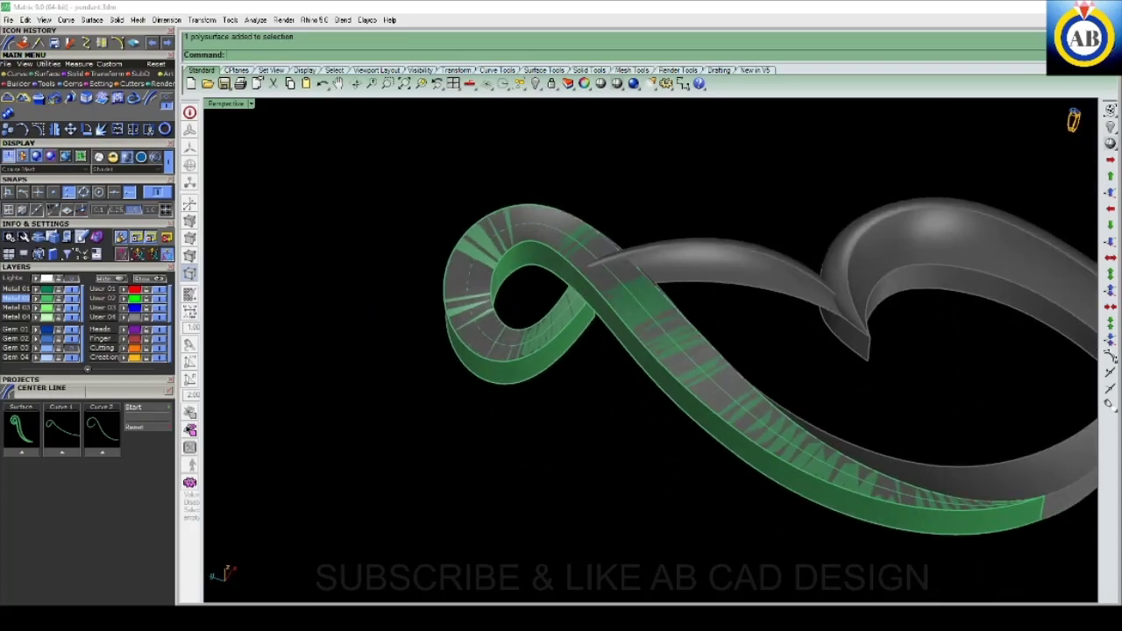
{"action": "left_click", "coordinate": [552, 281]}
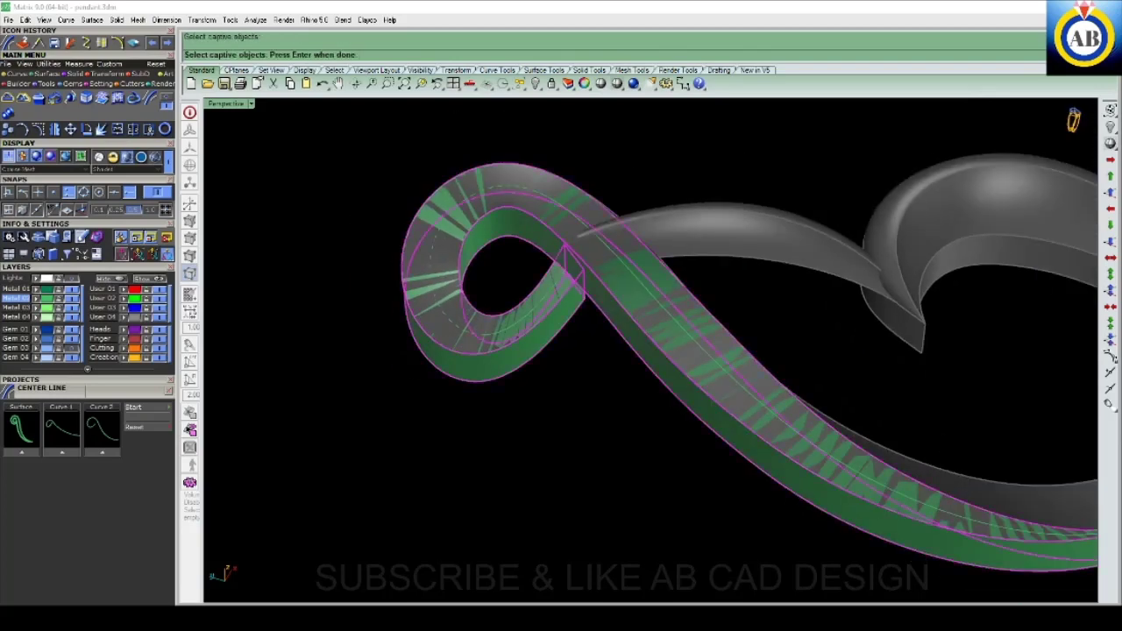
{"action": "key", "text": "Return"}
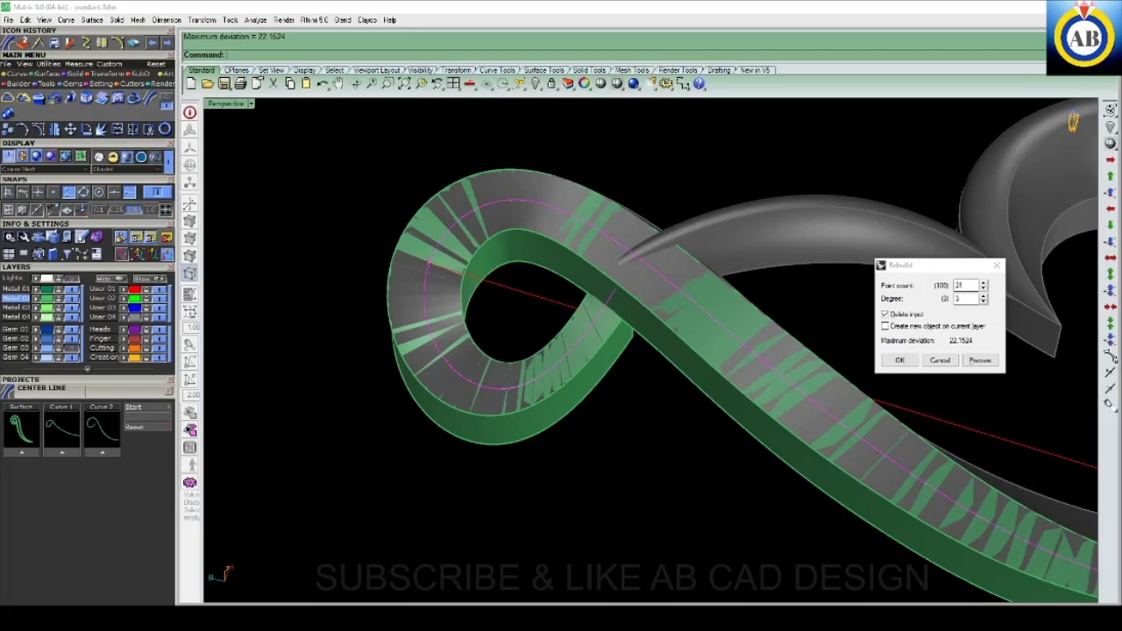
- Preview and accept the centre-curve rebuild at 100 points, degree 3
{"action": "scroll", "coordinate": [1073, 123], "scroll_direction": "down", "scroll_amount": 5}
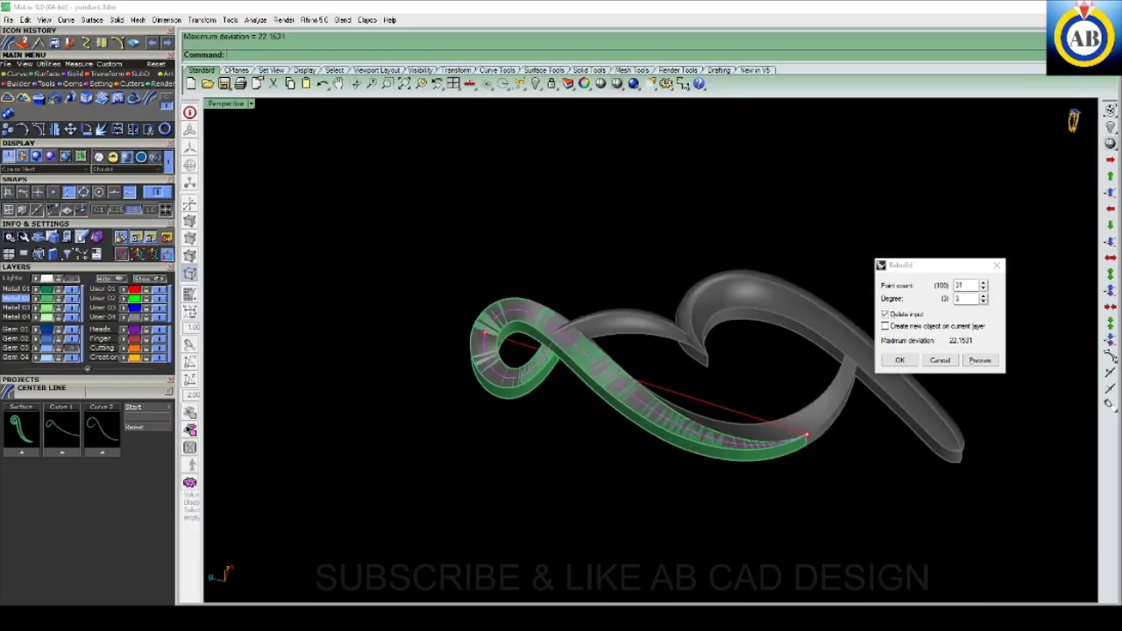
{"action": "right_click_drag", "start_coordinate": [1073, 122], "coordinate": [1074, 120]}
{"action": "scroll", "coordinate": [1073, 123], "scroll_direction": "up", "scroll_amount": 10}
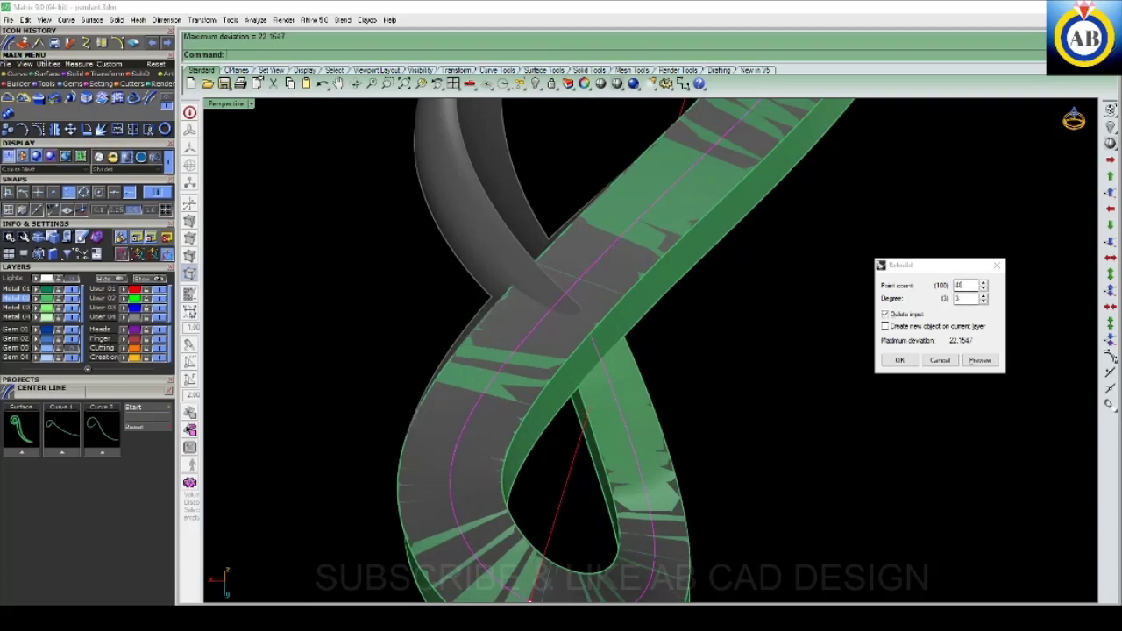
{"action": "right_click_drag", "start_coordinate": [1074, 120], "coordinate": [1074, 120]}
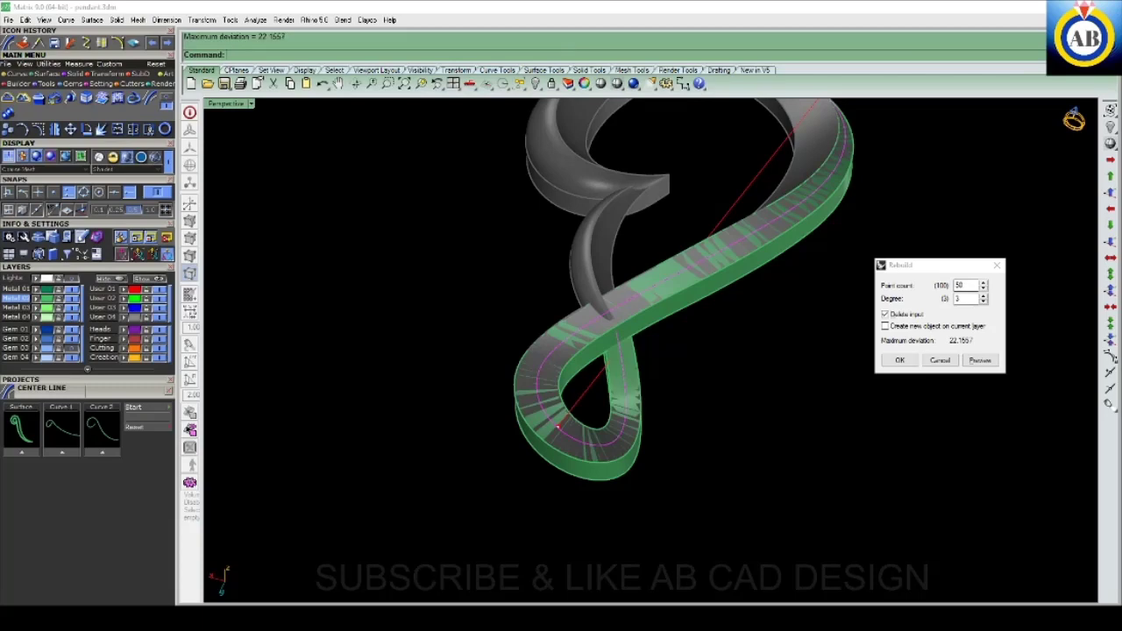
{"action": "scroll", "coordinate": [582, 442], "scroll_direction": "up", "scroll_amount": 2}
{"action": "scroll", "coordinate": [583, 443], "scroll_direction": "up", "scroll_amount": 2}
{"action": "scroll", "coordinate": [583, 443], "scroll_direction": "up", "scroll_amount": 2}
{"action": "scroll", "coordinate": [583, 442], "scroll_direction": "up", "scroll_amount": 2}
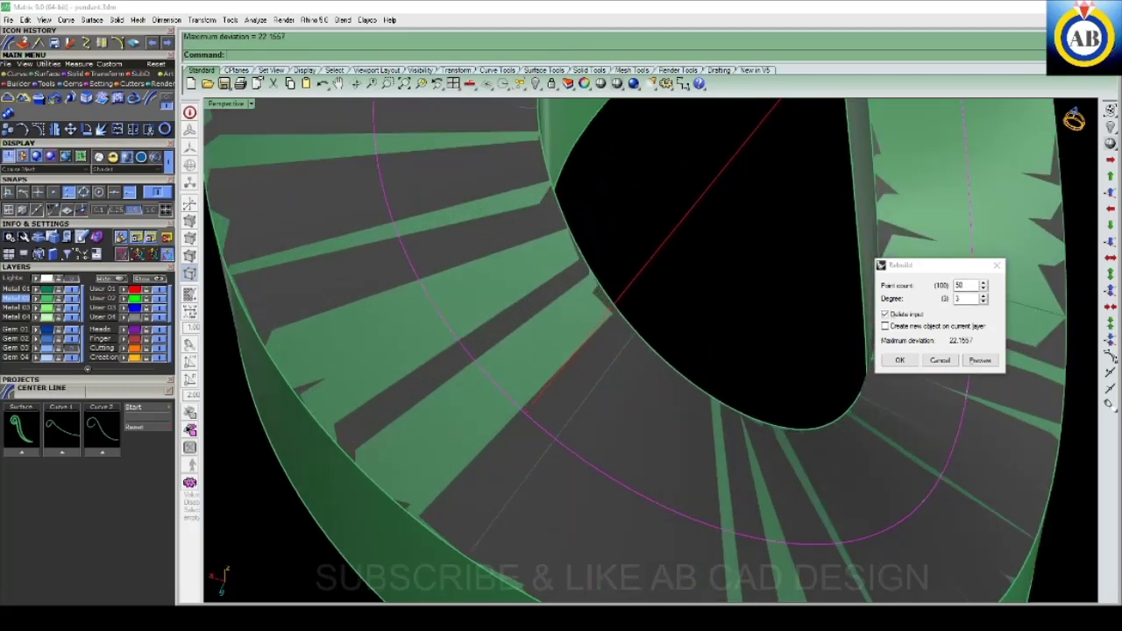
{"action": "scroll", "coordinate": [583, 433], "scroll_direction": "down", "scroll_amount": 3}
{"action": "scroll", "coordinate": [583, 434], "scroll_direction": "down", "scroll_amount": 2}
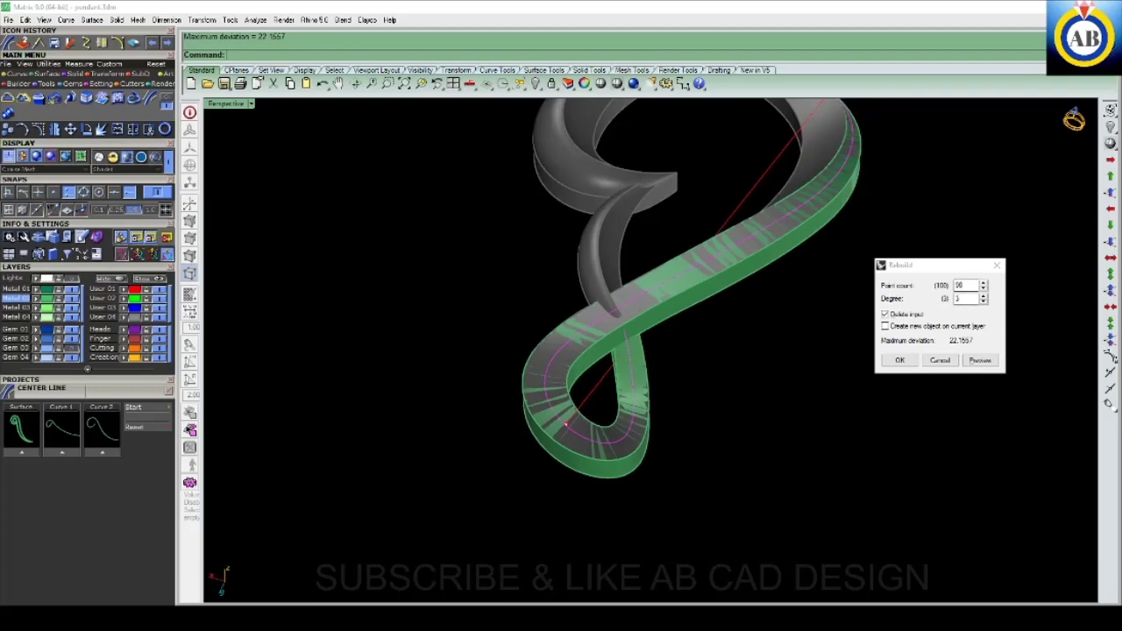
{"action": "right_click_drag", "start_coordinate": [583, 434], "coordinate": [684, 412]}
{"action": "scroll", "coordinate": [684, 412], "scroll_direction": "up", "scroll_amount": 3}
{"action": "scroll", "coordinate": [684, 412], "scroll_direction": "up", "scroll_amount": 3}
{"action": "scroll", "coordinate": [684, 412], "scroll_direction": "down", "scroll_amount": 5}
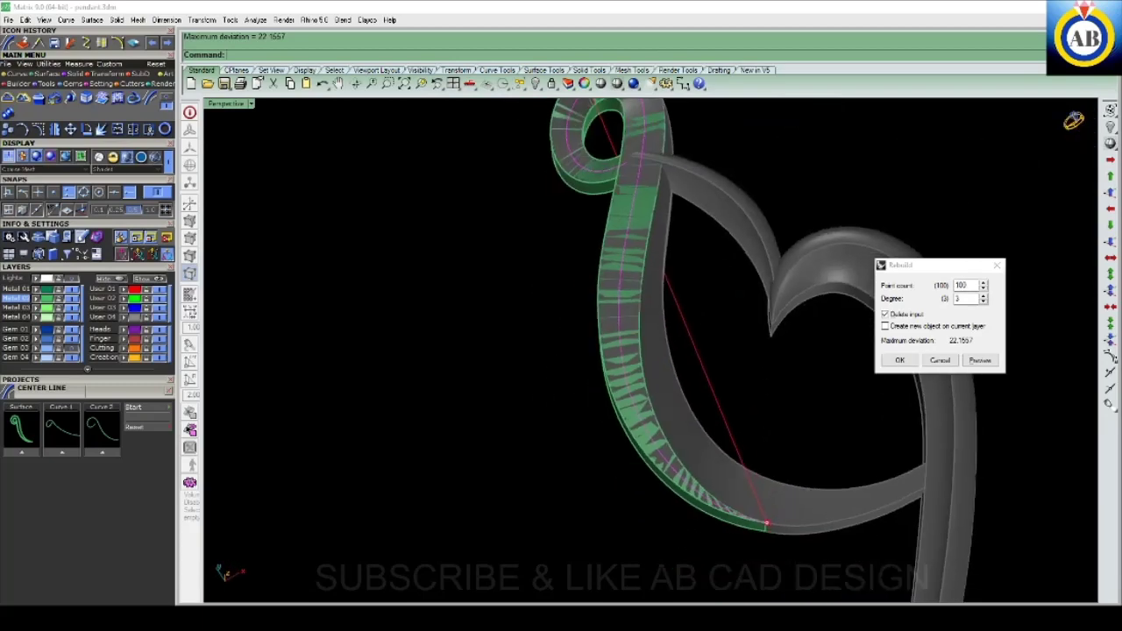
{"action": "scroll", "coordinate": [683, 412], "scroll_direction": "down", "scroll_amount": 1}
{"action": "key", "text": "Return"}
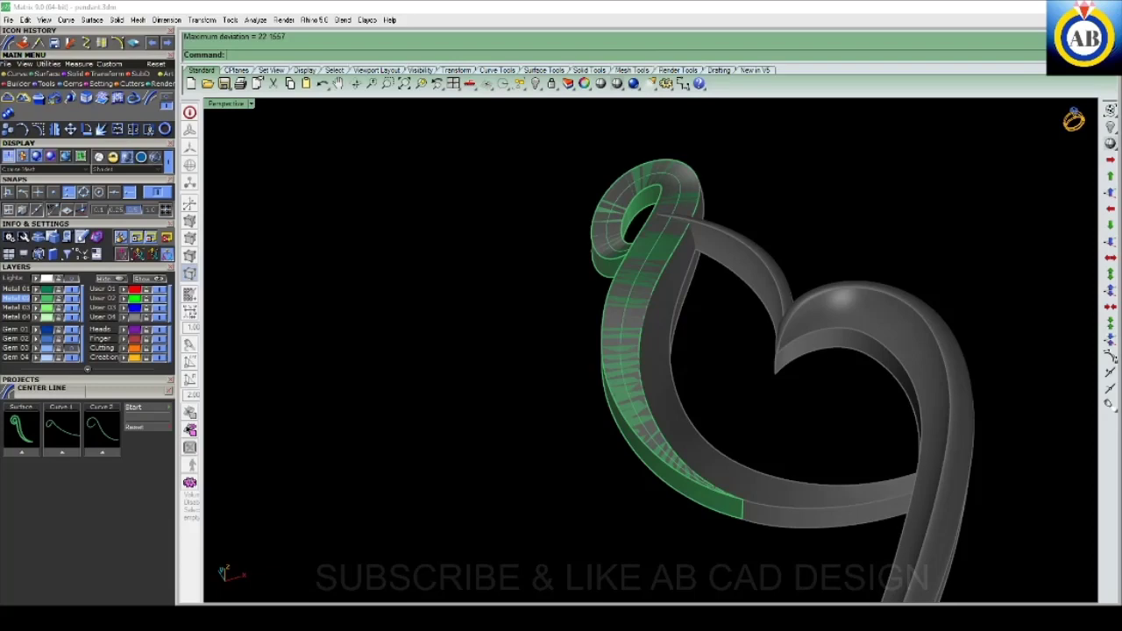
- Orbit around the rebuilt band to inspect it, then clear the selection
{"action": "mouse_move", "coordinate": [684, 412]}
{"action": "right_mouse_down"}
{"action": "mouse_move", "coordinate": [613, 369]}
{"action": "mouse_move", "coordinate": [631, 386]}
{"action": "right_mouse_up"}
{"action": "scroll", "coordinate": [632, 386], "scroll_direction": "up", "scroll_amount": 5}
{"action": "scroll", "coordinate": [763, 386], "scroll_direction": "down", "scroll_amount": 3}
{"action": "mouse_move", "coordinate": [762, 386]}
{"action": "right_mouse_down"}
{"action": "mouse_move", "coordinate": [762, 333]}
{"action": "mouse_move", "coordinate": [762, 386]}
{"action": "mouse_move", "coordinate": [753, 368]}
{"action": "mouse_move", "coordinate": [772, 368]}
{"action": "right_mouse_up"}
{"action": "scroll", "coordinate": [754, 386], "scroll_direction": "up", "scroll_amount": 3}
{"action": "scroll", "coordinate": [754, 385], "scroll_direction": "down", "scroll_amount": 4}
{"action": "key", "text": "Escape"}
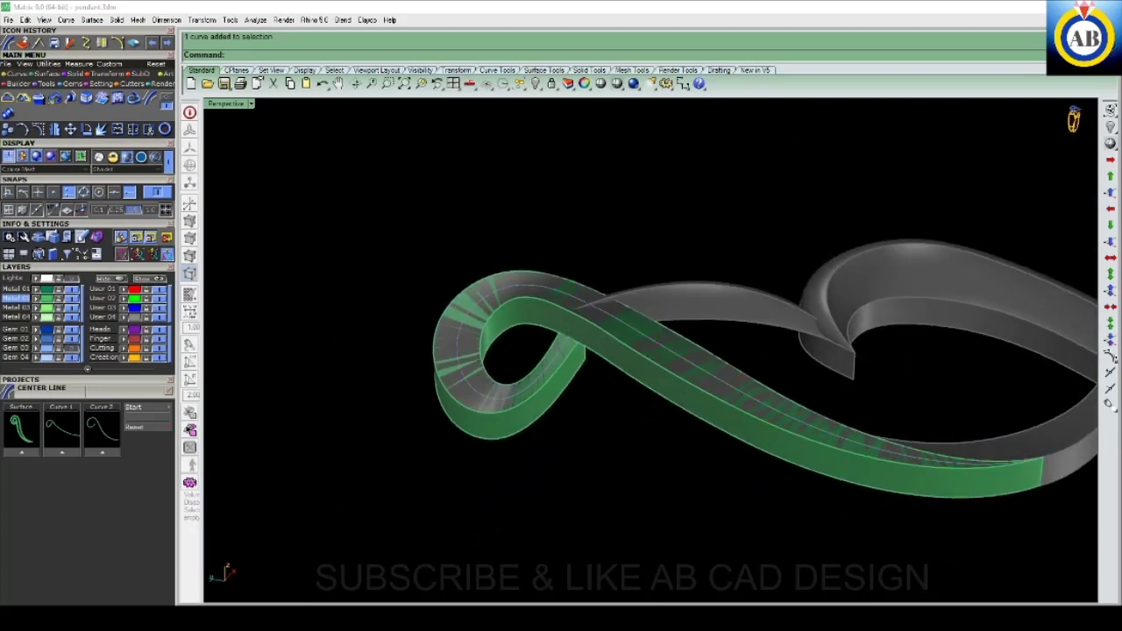
- Put a 4×4×4 BoundingBox cage on the green band using CPlane coordinates
{"action": "left_click", "coordinate": [689, 379]}
{"action": "type", "text": "ageEdit"}
{"action": "key", "text": "Return"}
{"action": "type", "text": "b"}
{"action": "key", "text": "Return"}
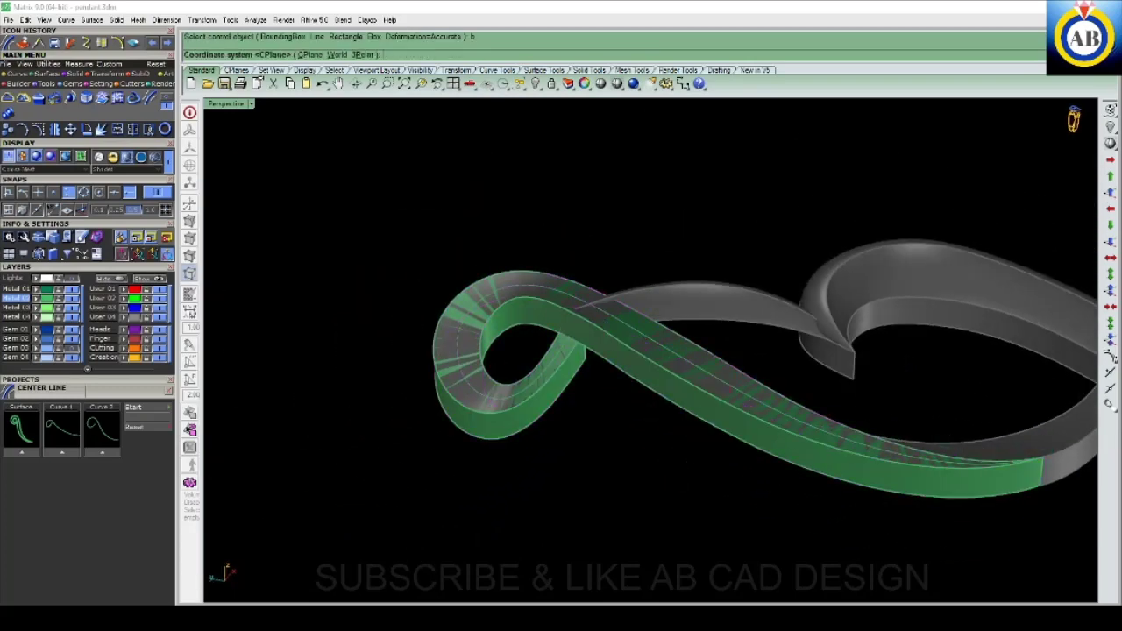
{"action": "type", "text": "c"}
{"action": "key", "text": "Return"}
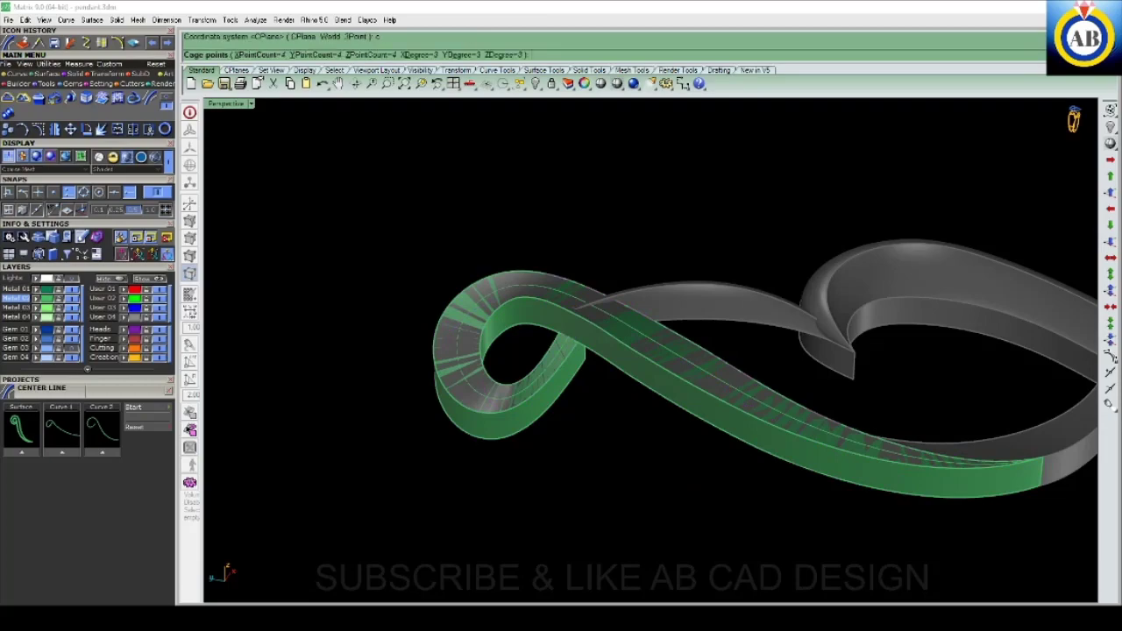
{"action": "key", "text": "Return"}
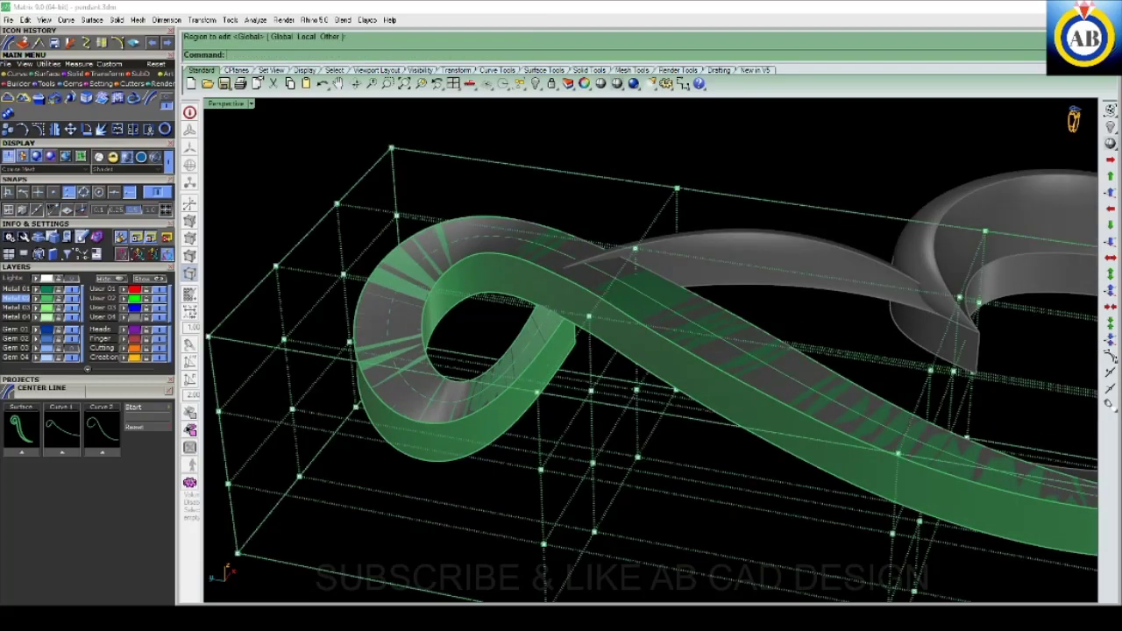
{"action": "scroll", "coordinate": [649, 368], "scroll_direction": "down", "scroll_amount": 3}
{"action": "key", "text": "Left"}
{"action": "key", "text": "Left"}
{"action": "key", "text": "Left"}
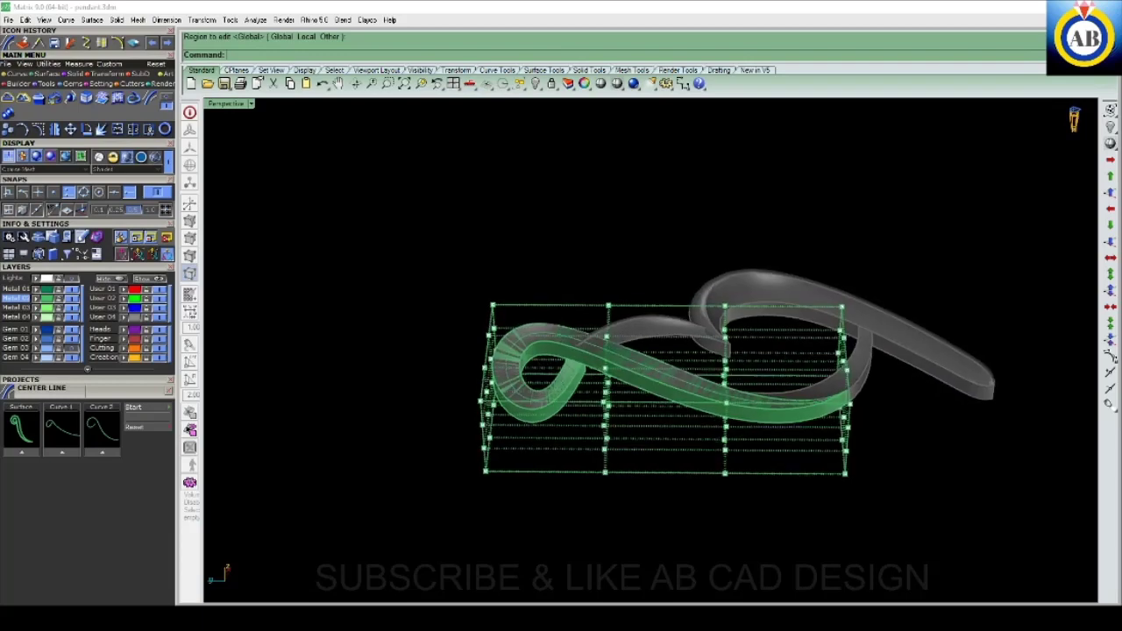
- Try raising the cage's middle point column, then undo the move
{"action": "left_click_drag", "start_coordinate": [574, 289], "coordinate": [657, 514]}
{"action": "key", "text": "Up"}
{"action": "key", "text": "Up"}
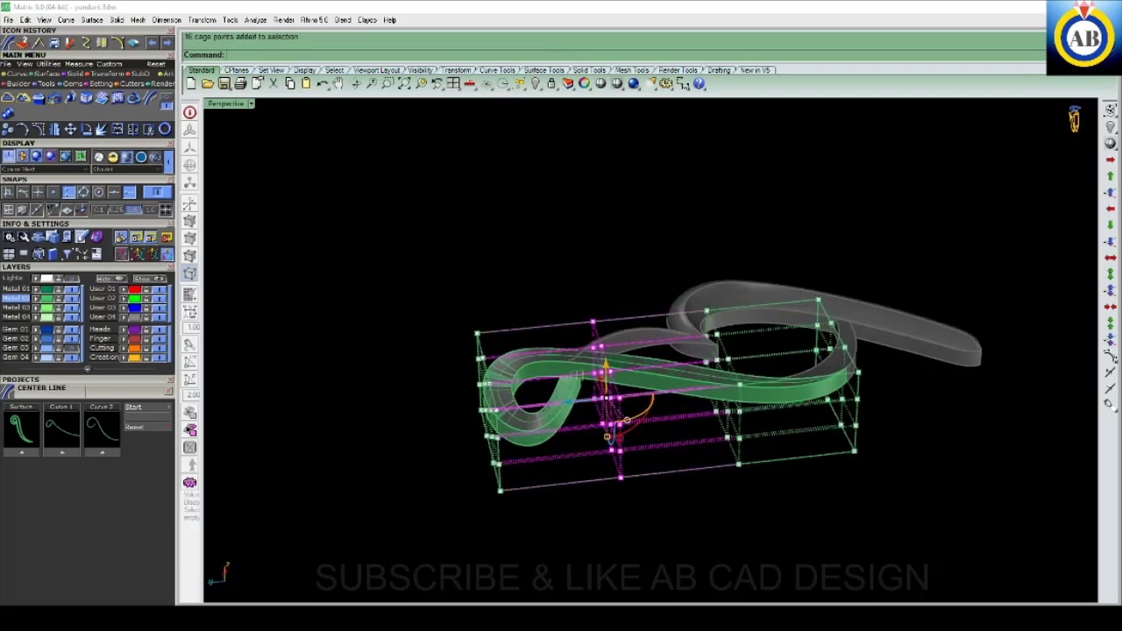
{"action": "key", "text": "Down"}
{"action": "key", "text": "Down"}
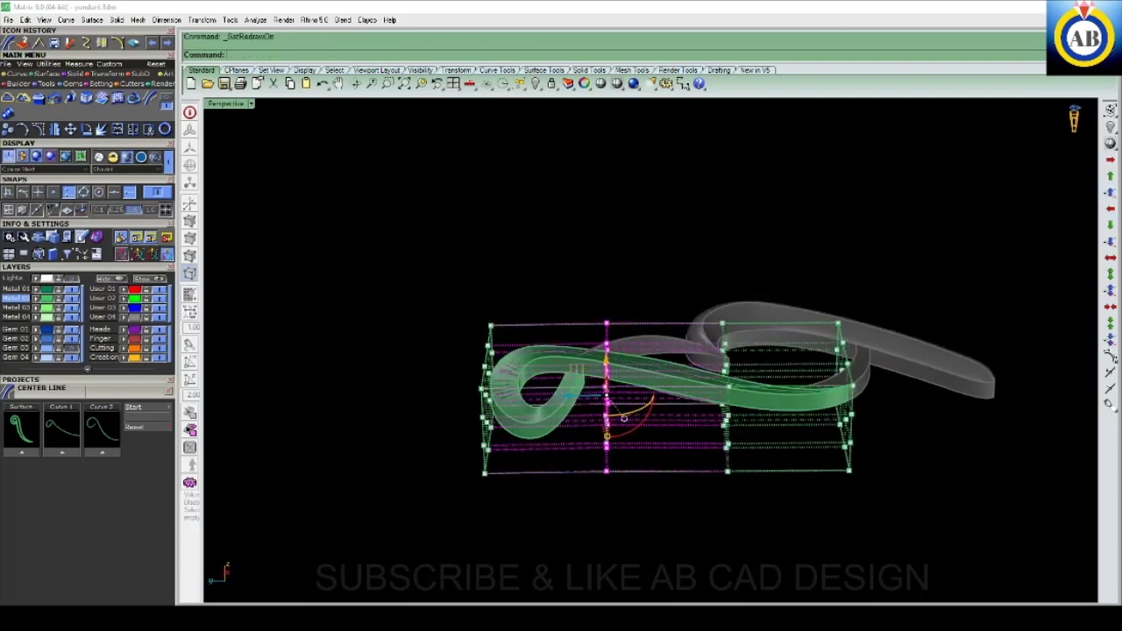
{"action": "left_click_drag", "start_coordinate": [607, 432], "coordinate": [606, 422]}
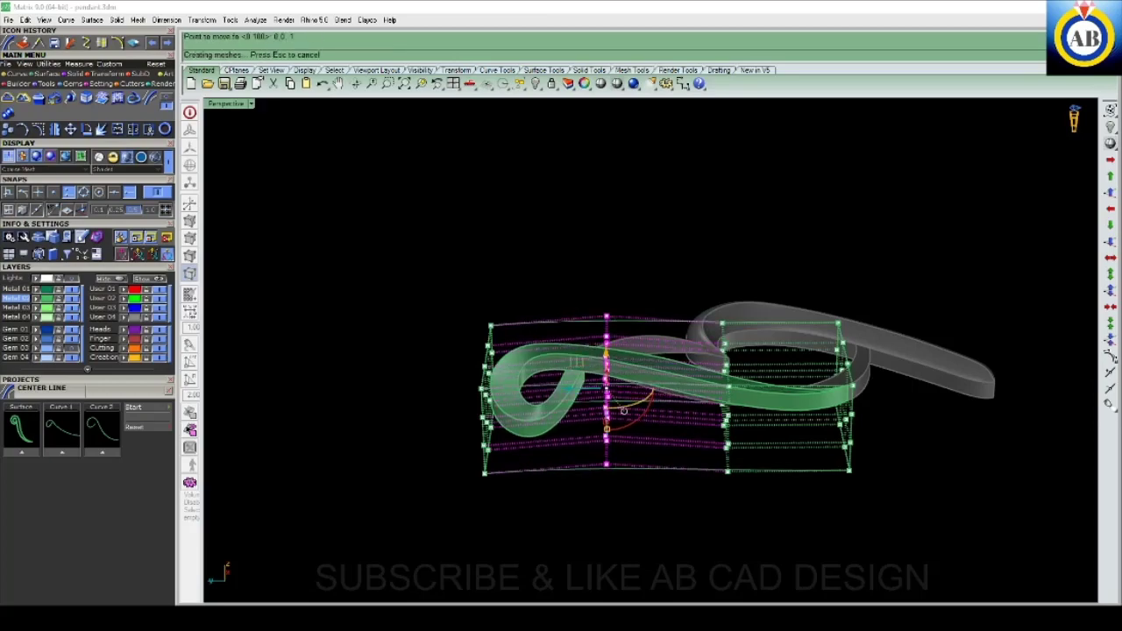
{"action": "scroll", "coordinate": [624, 405], "scroll_direction": "up", "scroll_amount": 3}
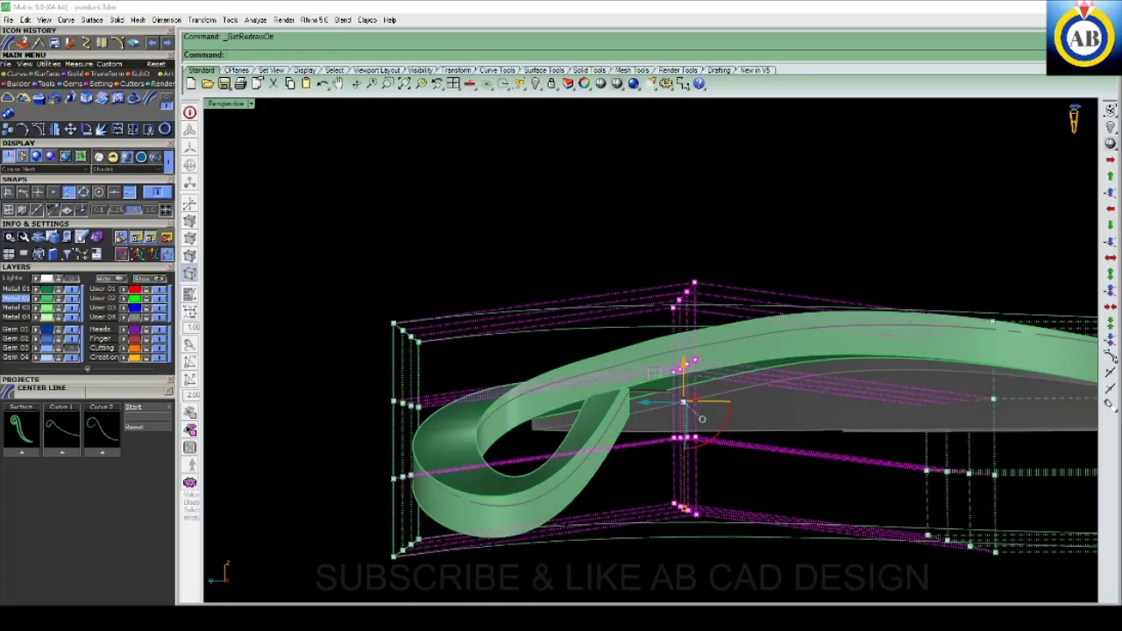
{"action": "scroll", "coordinate": [624, 405], "scroll_direction": "down", "scroll_amount": 3}
{"action": "key", "text": "ctrl+z"}
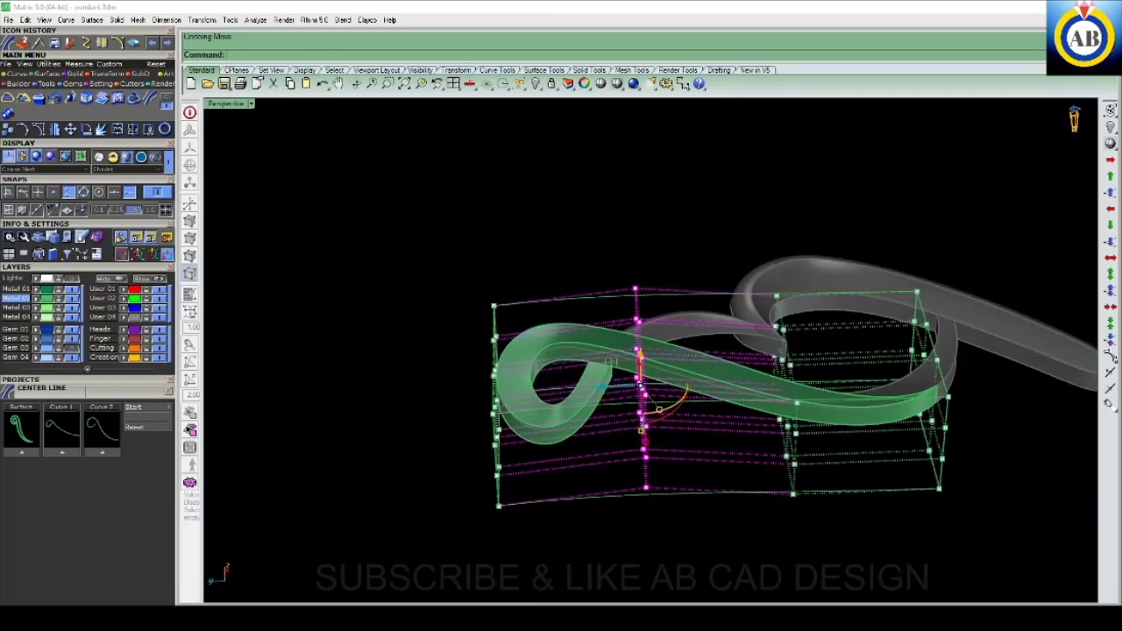
- Undo the cage edit and the lock so the whole band is editable again
{"action": "key", "text": "ctrl+z"}
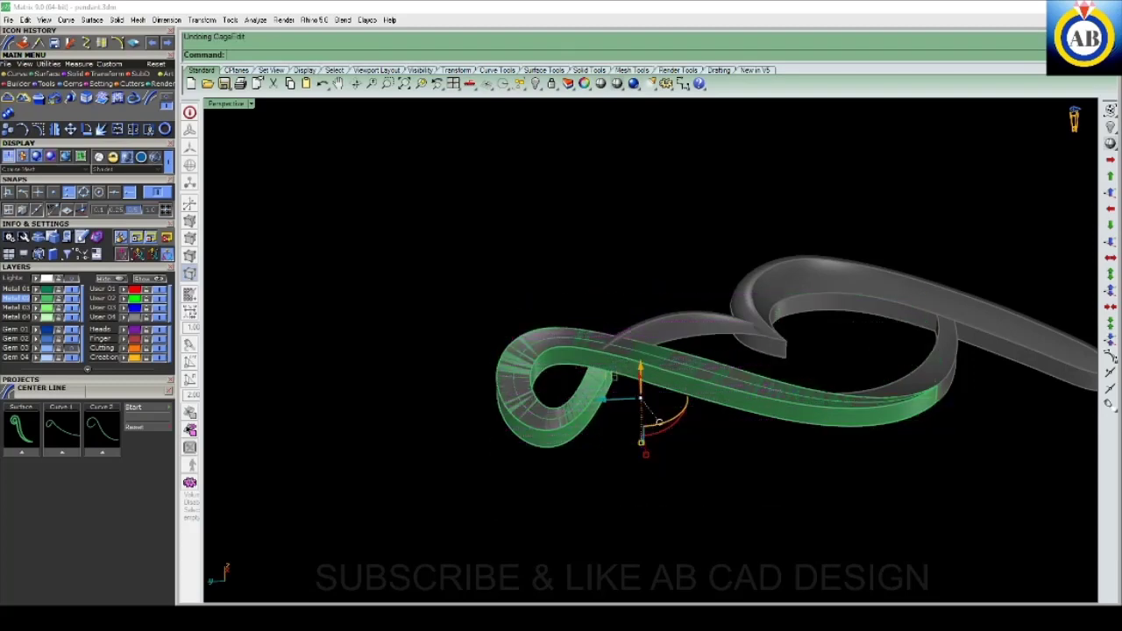
{"action": "key", "text": "ctrl+z"}
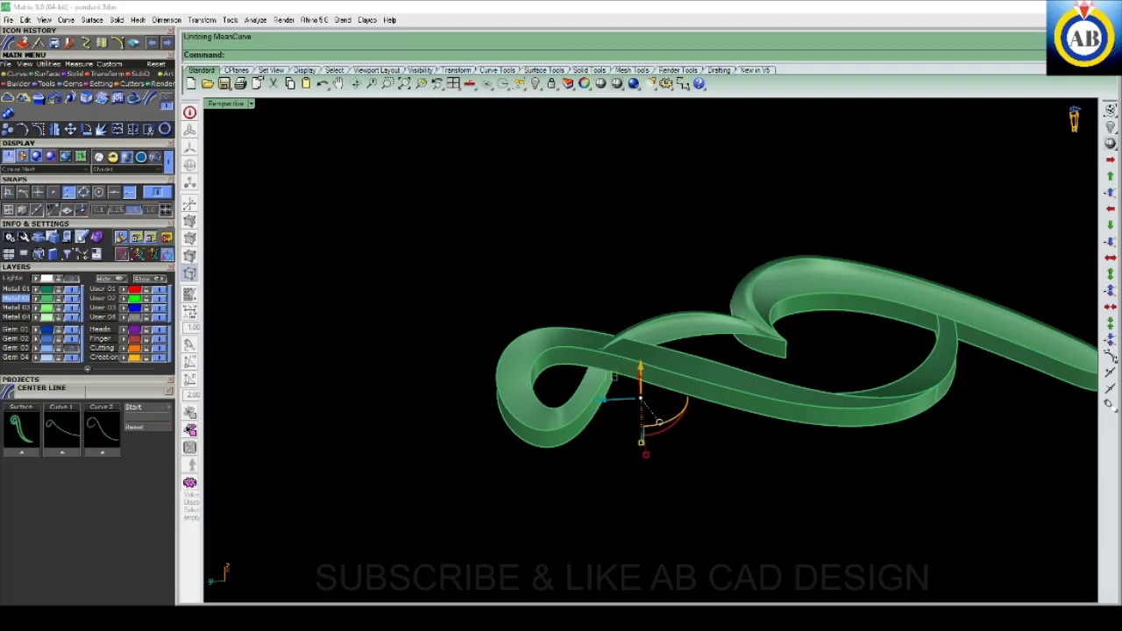
{"action": "scroll", "coordinate": [641, 399], "scroll_direction": "up", "scroll_amount": 5}
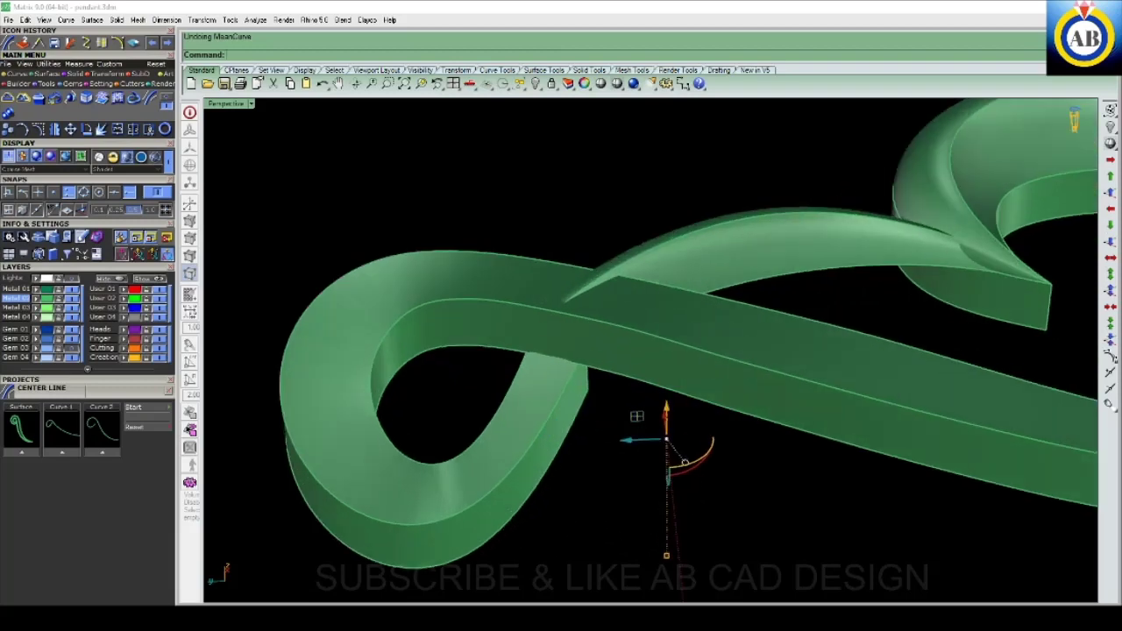
{"action": "right_click_drag", "start_coordinate": [641, 399], "coordinate": [688, 438]}
- Select the stray curve inside the loop and delete it
{"action": "left_click", "coordinate": [767, 395]}
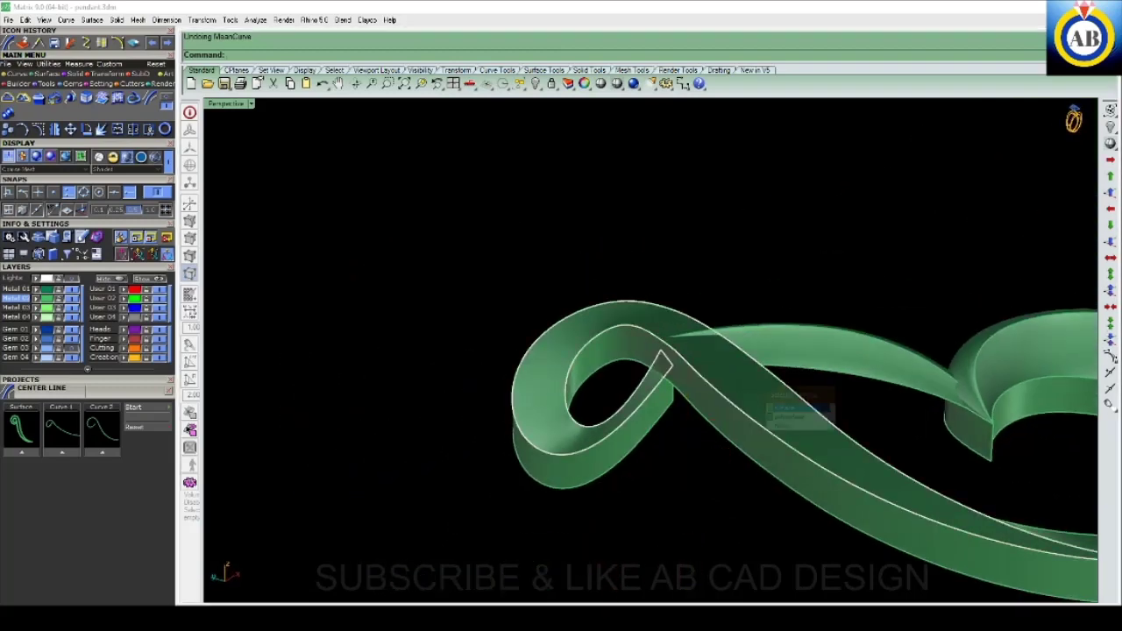
{"action": "key", "text": "Escape"}
{"action": "mouse_move", "coordinate": [688, 438]}
{"action": "right_mouse_down"}
{"action": "mouse_move", "coordinate": [693, 368]}
{"action": "mouse_move", "coordinate": [719, 386]}
{"action": "right_mouse_up"}
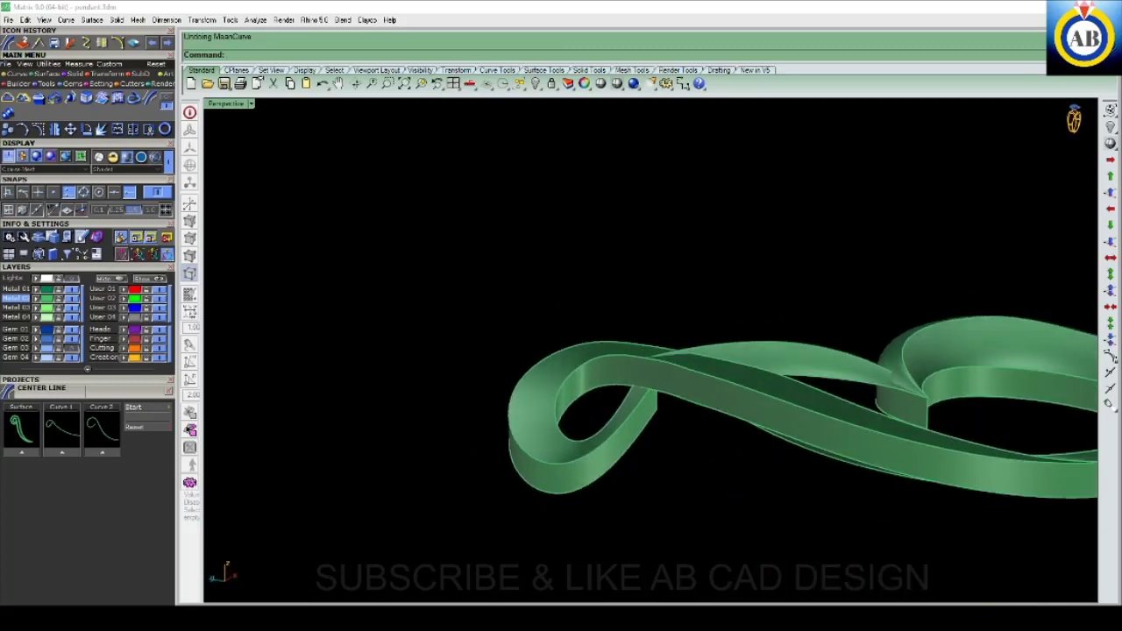
{"action": "left_click", "coordinate": [723, 388]}
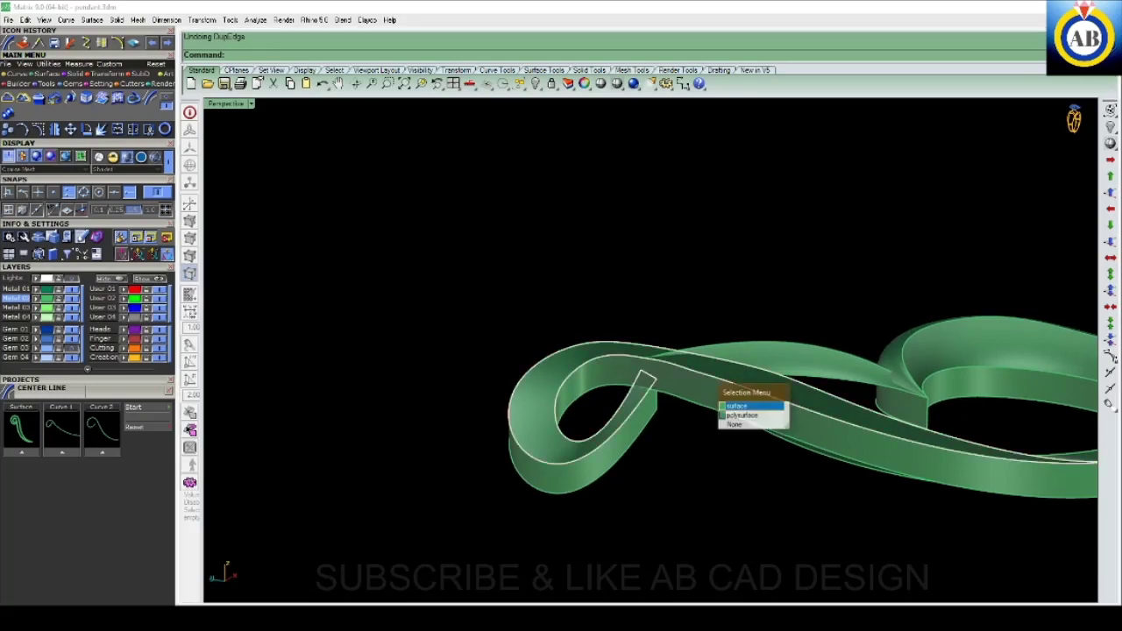
{"action": "key", "text": "Escape"}
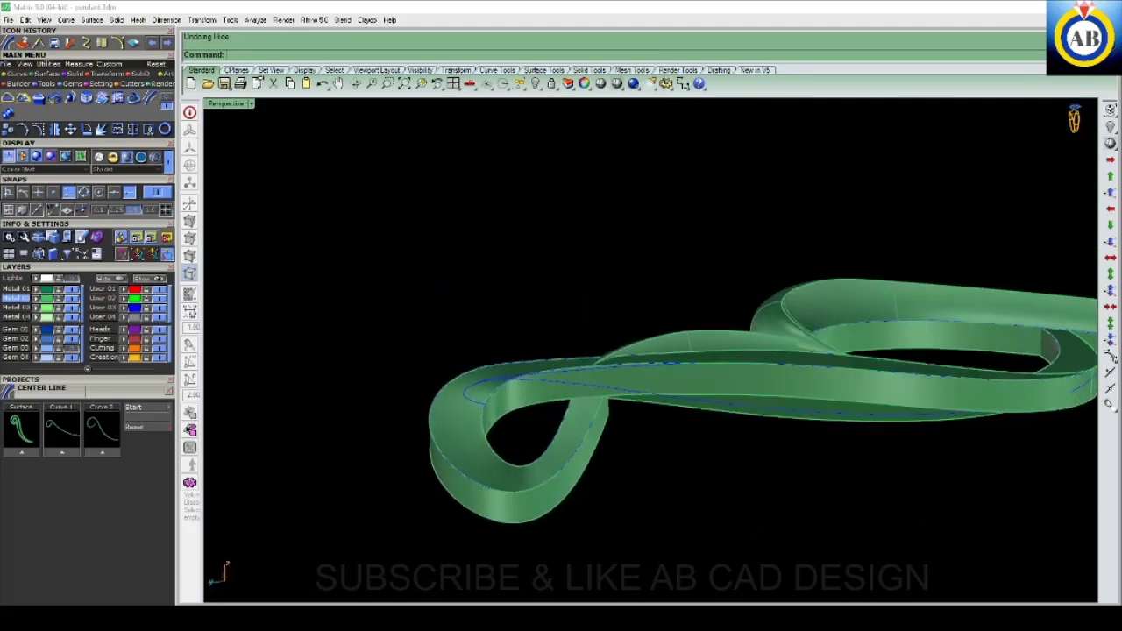
{"action": "left_click", "coordinate": [491, 420]}
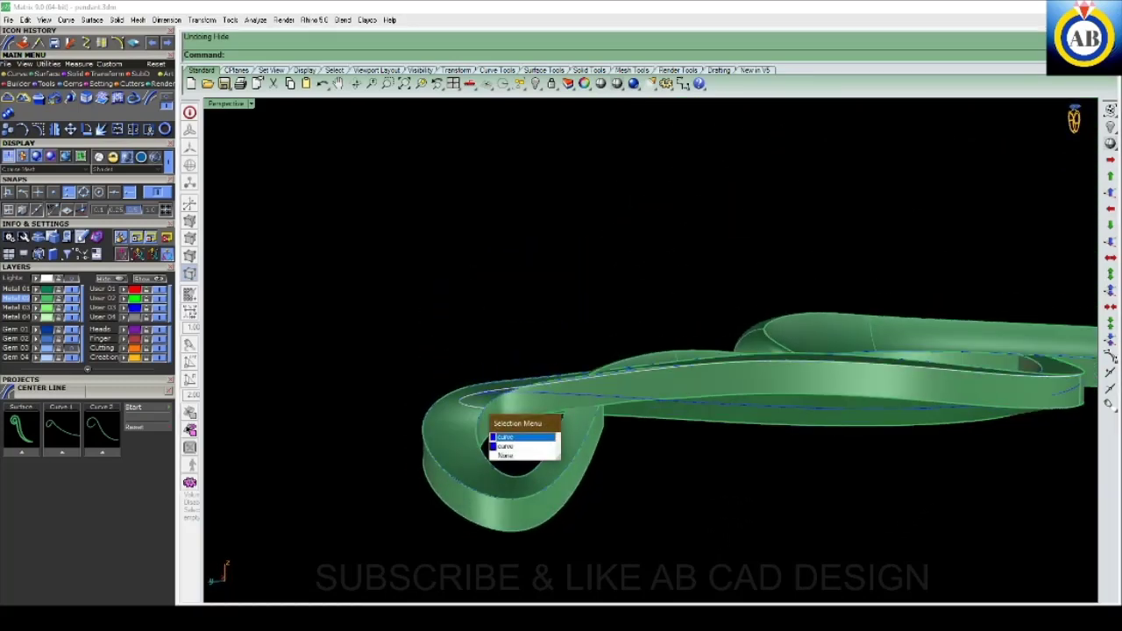
{"action": "key", "text": "Delete"}
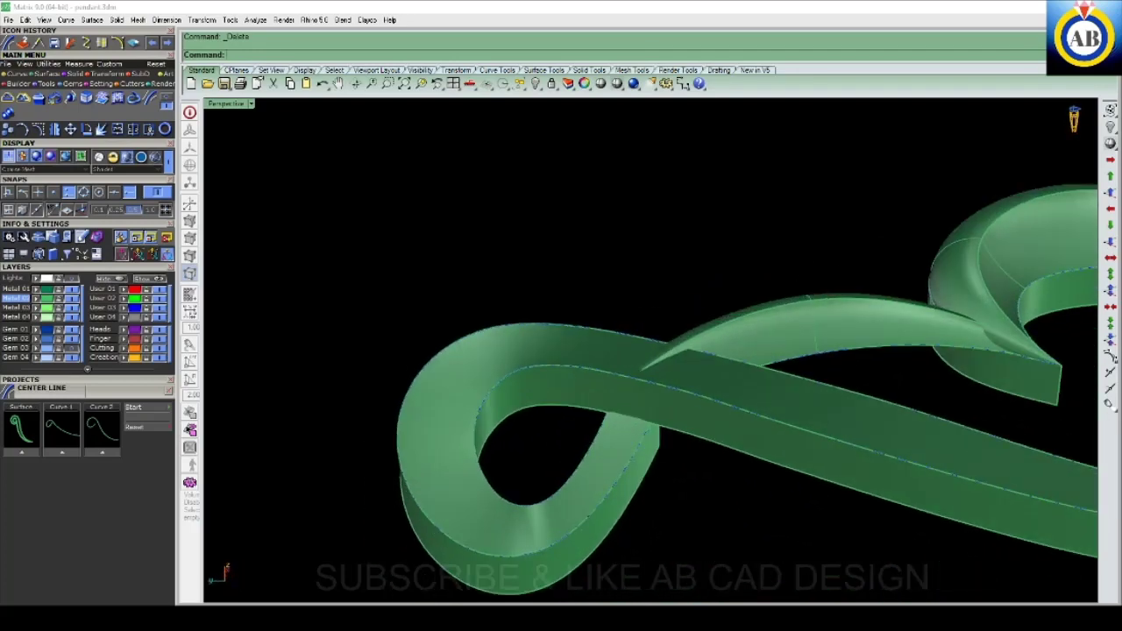
- Select an edge curve running along the band and inspect it from below
{"action": "left_click", "coordinate": [585, 376]}
{"action": "left_click", "coordinate": [605, 396]}
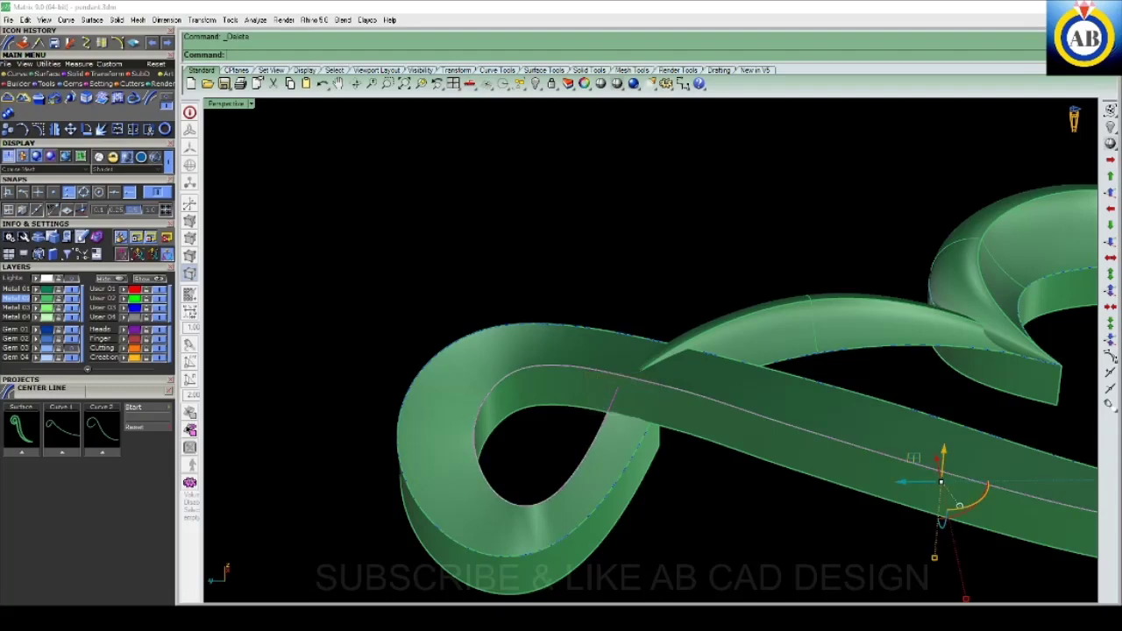
{"action": "left_click", "coordinate": [612, 357]}
{"action": "left_click", "coordinate": [627, 379]}
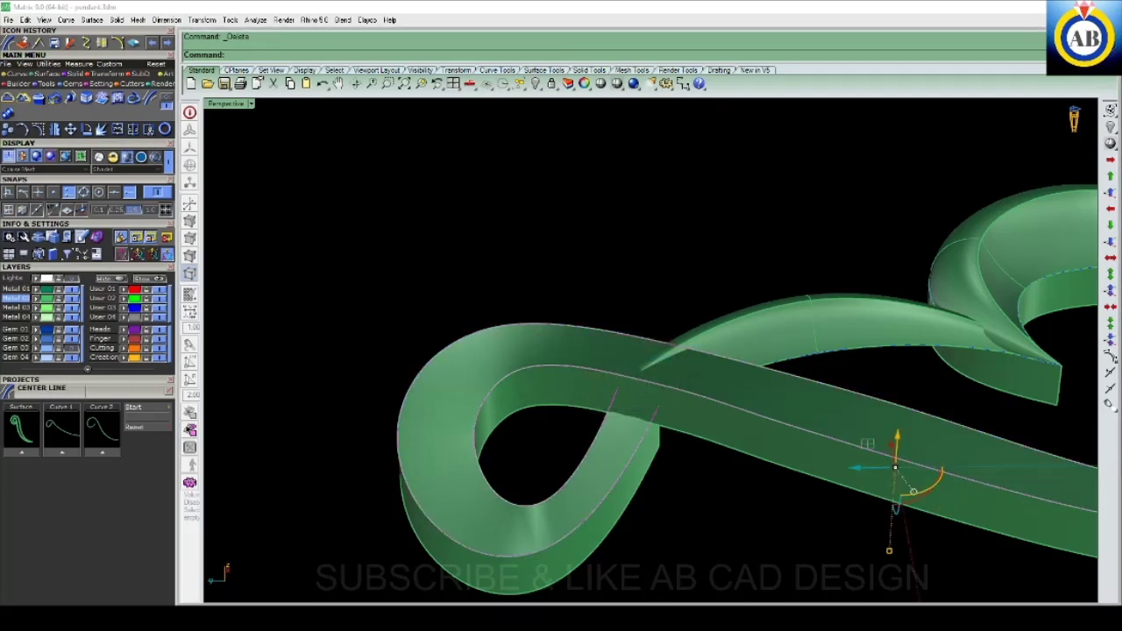
{"action": "mouse_move", "coordinate": [649, 395]}
{"action": "right_mouse_down"}
{"action": "mouse_move", "coordinate": [666, 307]}
{"action": "mouse_move", "coordinate": [640, 351]}
{"action": "right_mouse_up"}
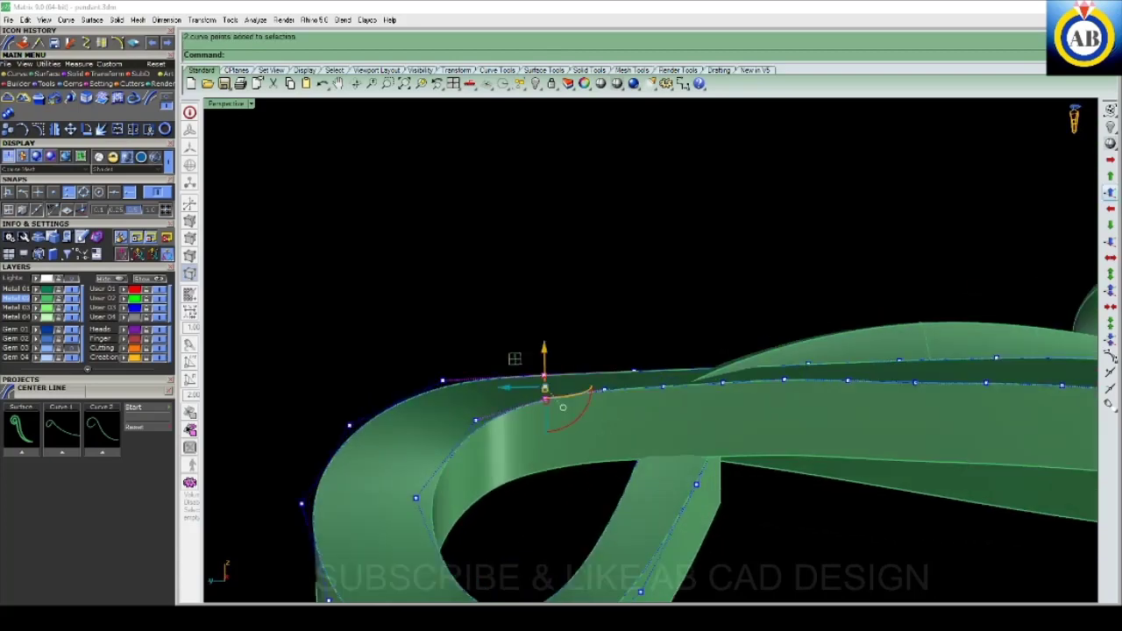
{"action": "mouse_move", "coordinate": [515, 352]}
{"action": "right_mouse_down"}
{"action": "mouse_move", "coordinate": [543, 307]}
{"action": "mouse_move", "coordinate": [513, 276]}
{"action": "mouse_move", "coordinate": [491, 294]}
{"action": "mouse_move", "coordinate": [596, 311]}
{"action": "right_mouse_up"}
{"action": "scroll", "coordinate": [570, 369], "scroll_direction": "up", "scroll_amount": 3}
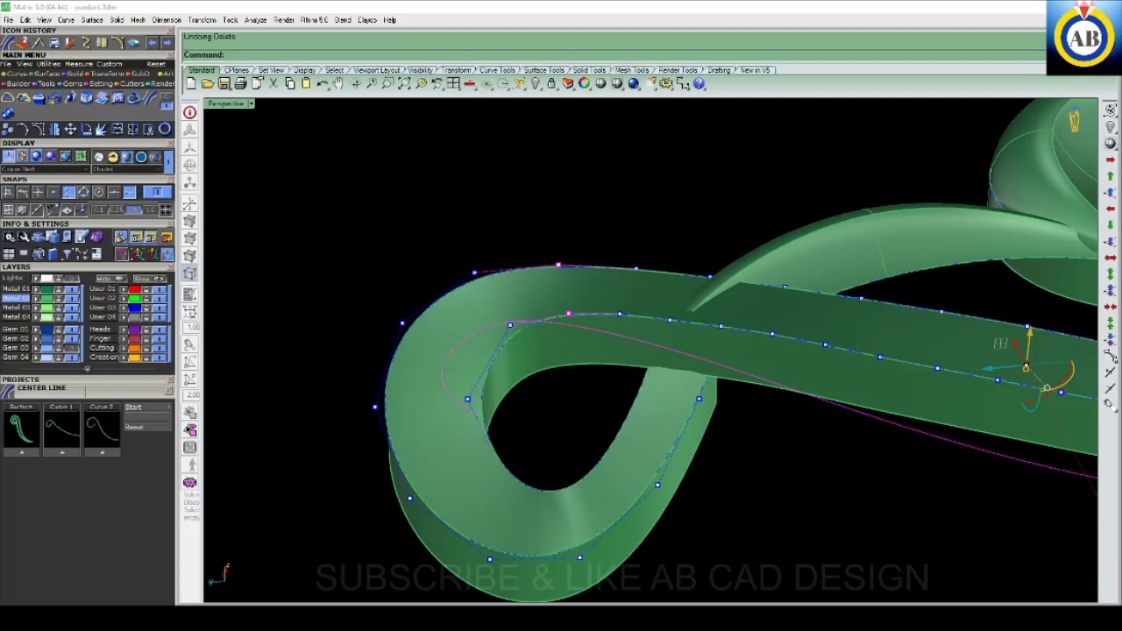
- Step through undo/redo to remove the ribbon's extruded thickness, then pick the loop's edge curves
{"action": "key", "text": "ctrl+z"}
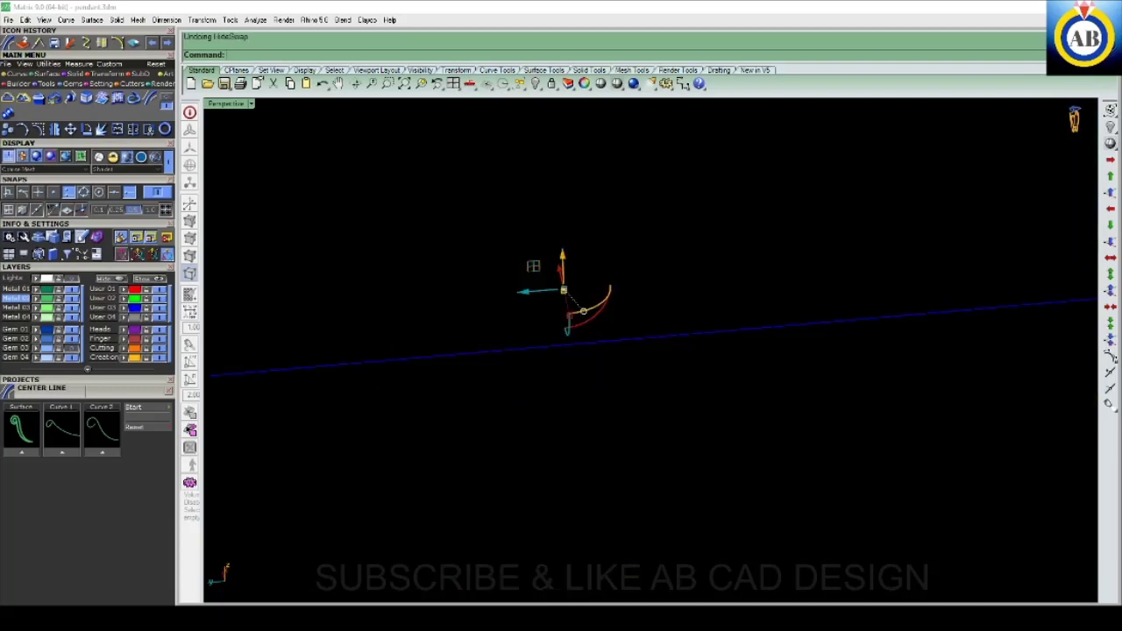
{"action": "key", "text": "ctrl+z"}
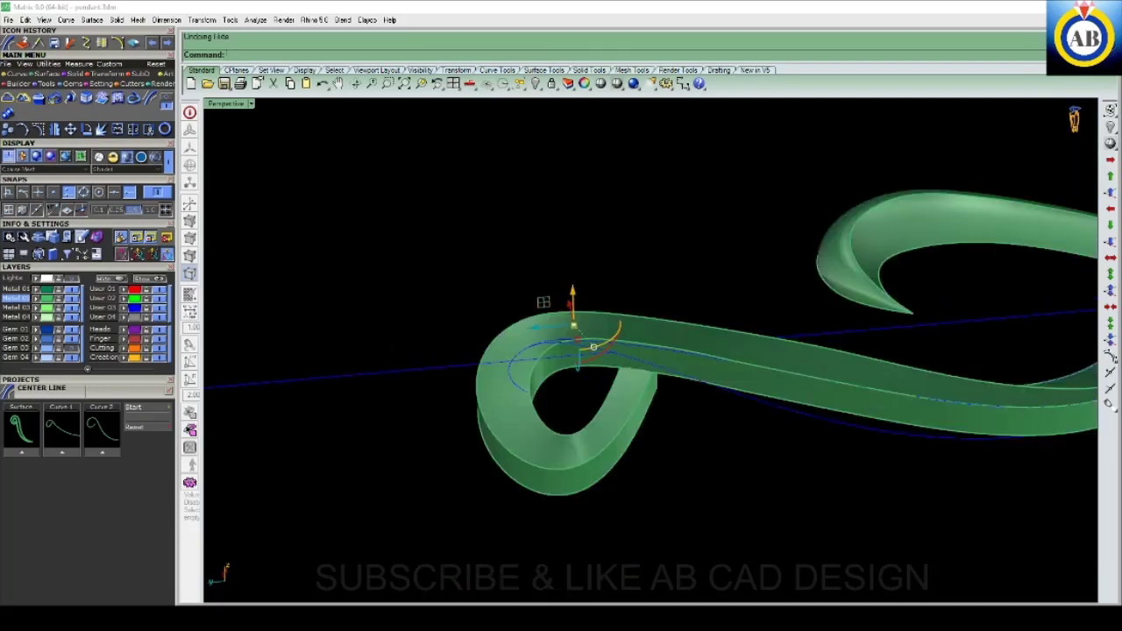
{"action": "key", "text": "ctrl+z"}
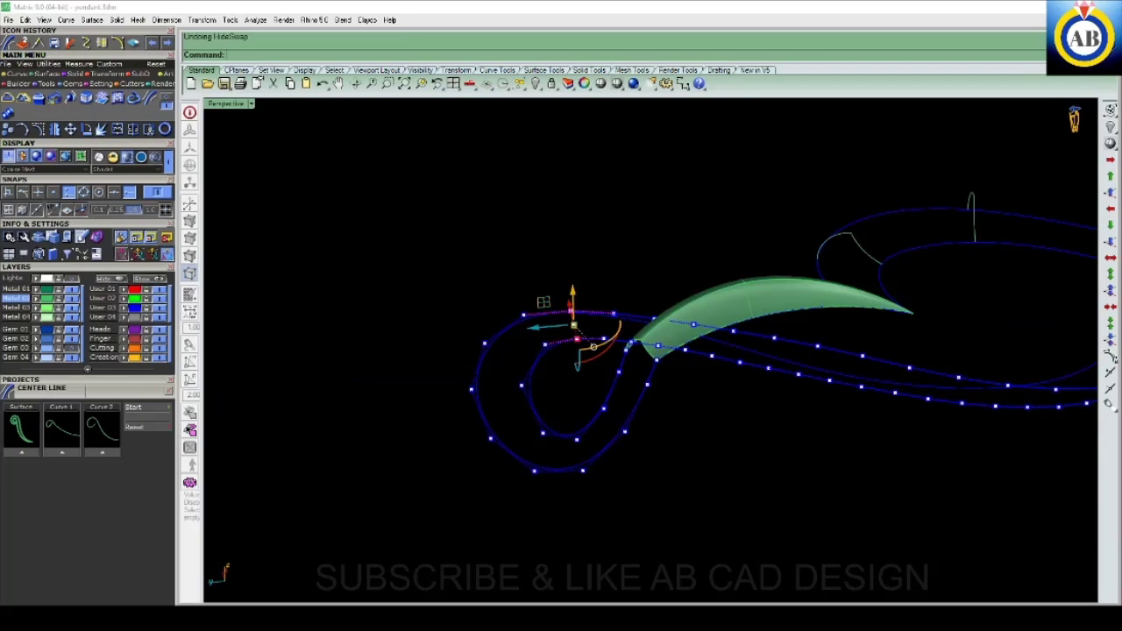
{"action": "key", "text": "Escape"}
{"action": "key", "text": "Left"}
{"action": "key", "text": "Left"}
{"action": "key", "text": "Left"}
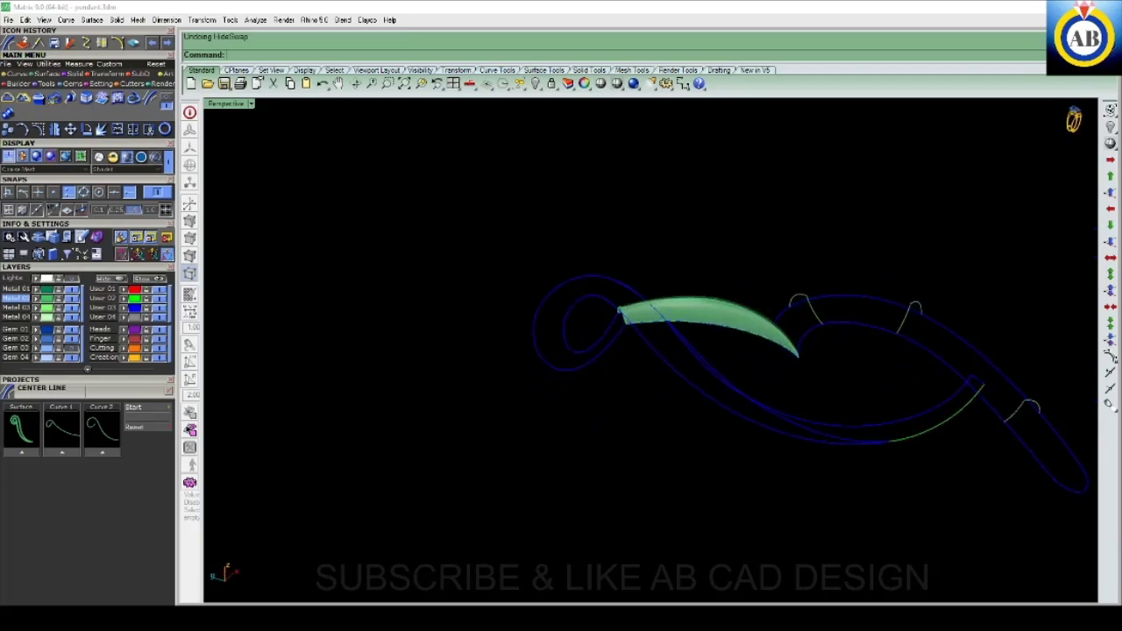
{"action": "key", "text": "ctrl+y"}
{"action": "key", "text": "ctrl+y"}
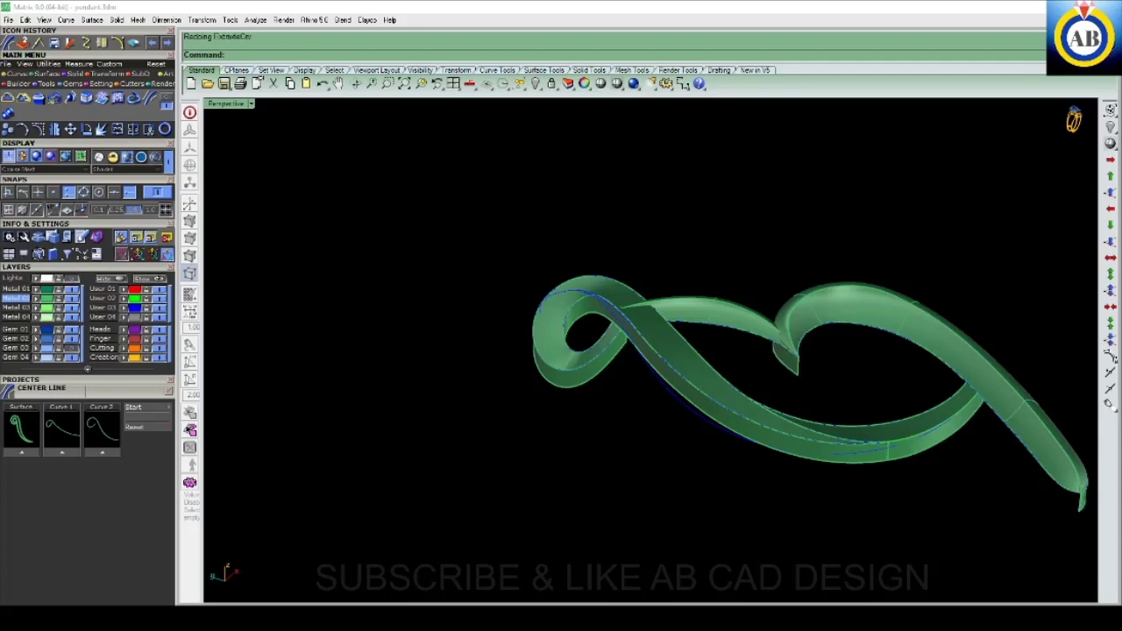
{"action": "key", "text": "ctrl+y"}
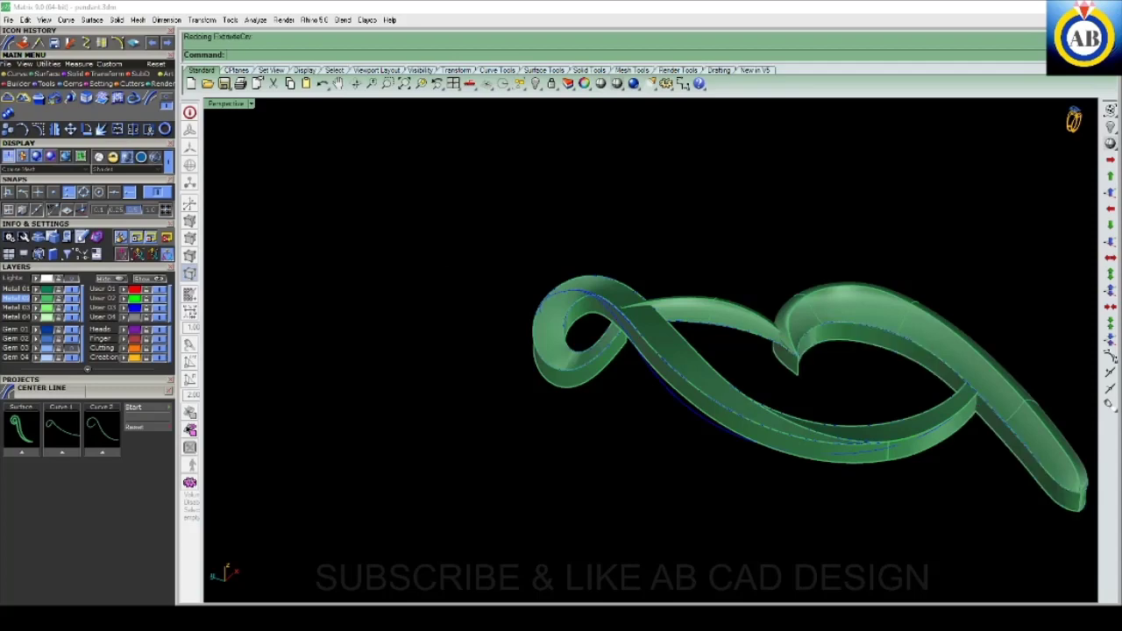
{"action": "key", "text": "ctrl+z"}
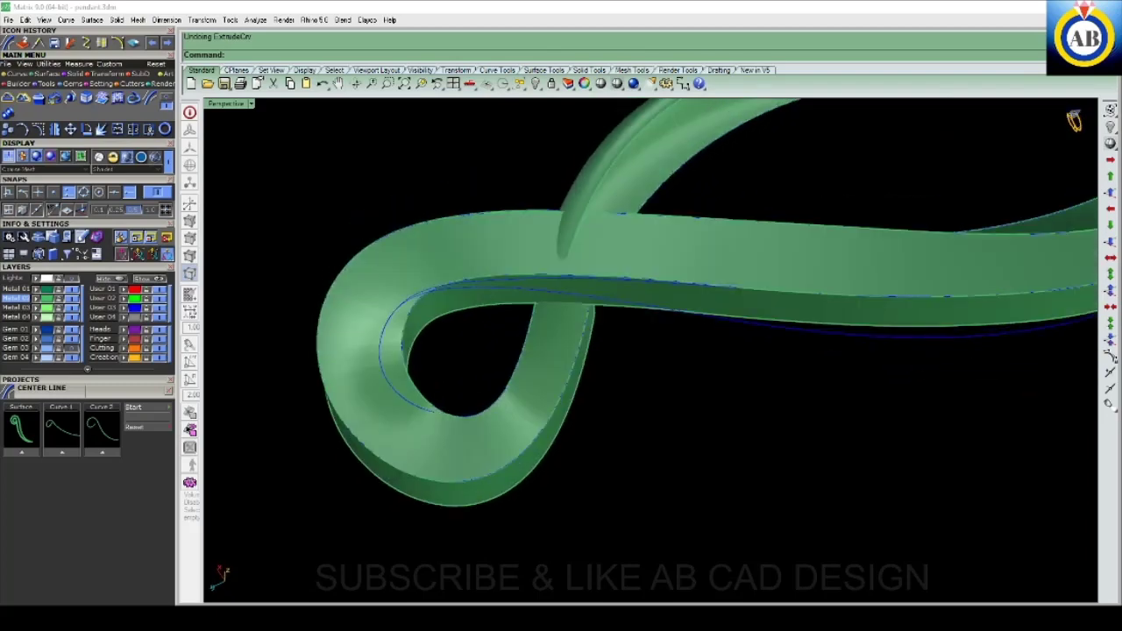
{"action": "left_click", "coordinate": [445, 421]}
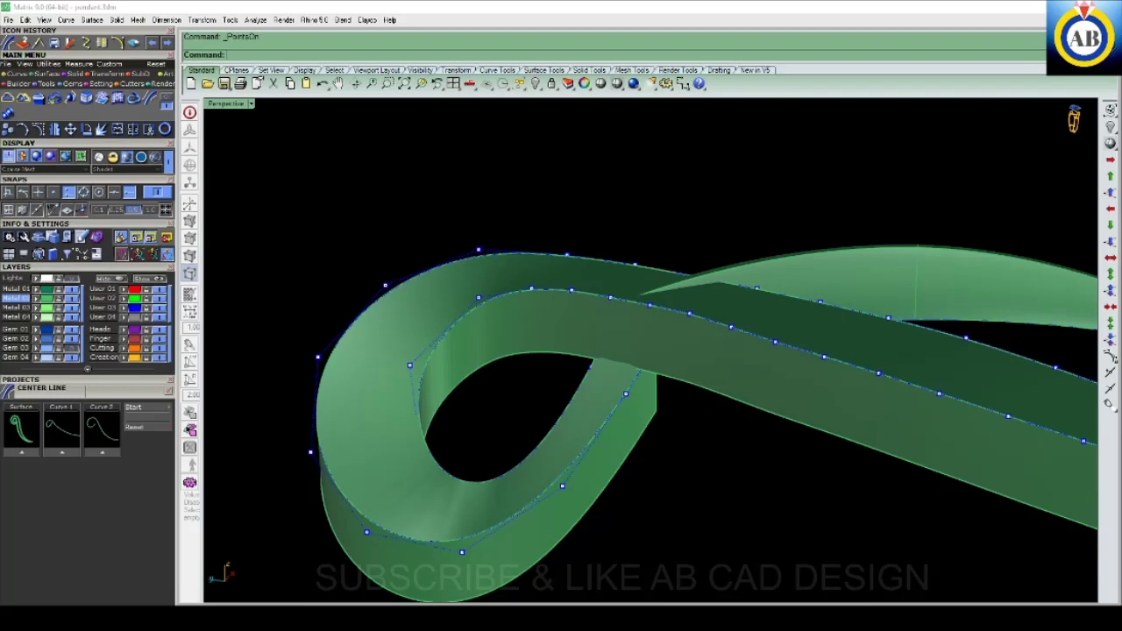
- Raise a control point on the loop's top edge rail and orbit to check the reshape
{"action": "right_click_drag", "start_coordinate": [1073, 120], "coordinate": [1073, 120]}
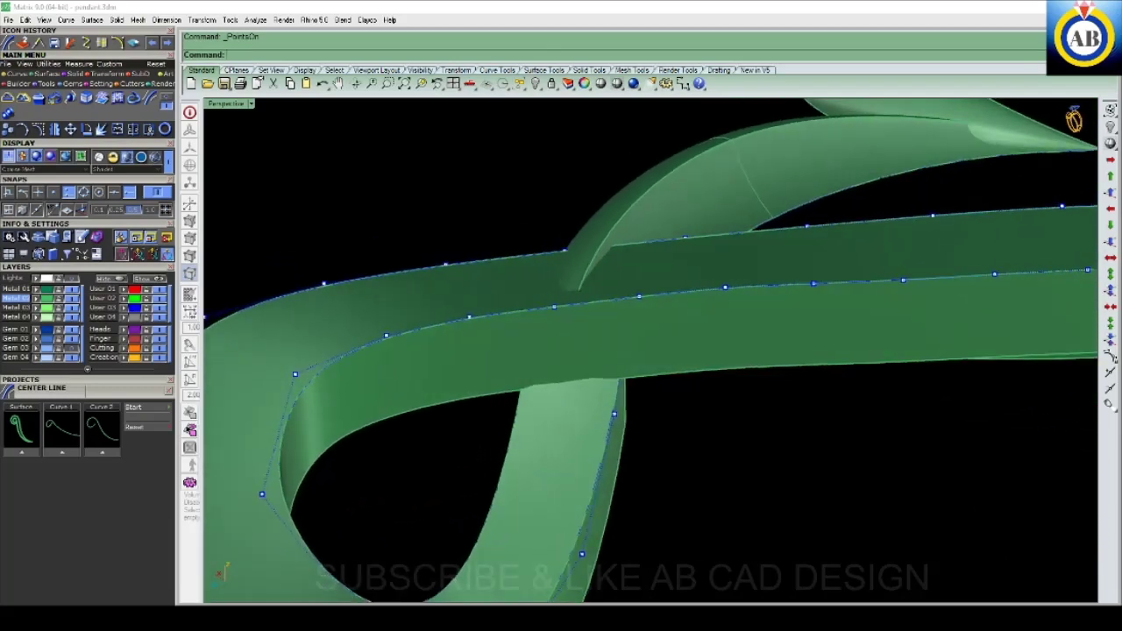
{"action": "right_click_drag", "start_coordinate": [446, 211], "coordinate": [447, 211]}
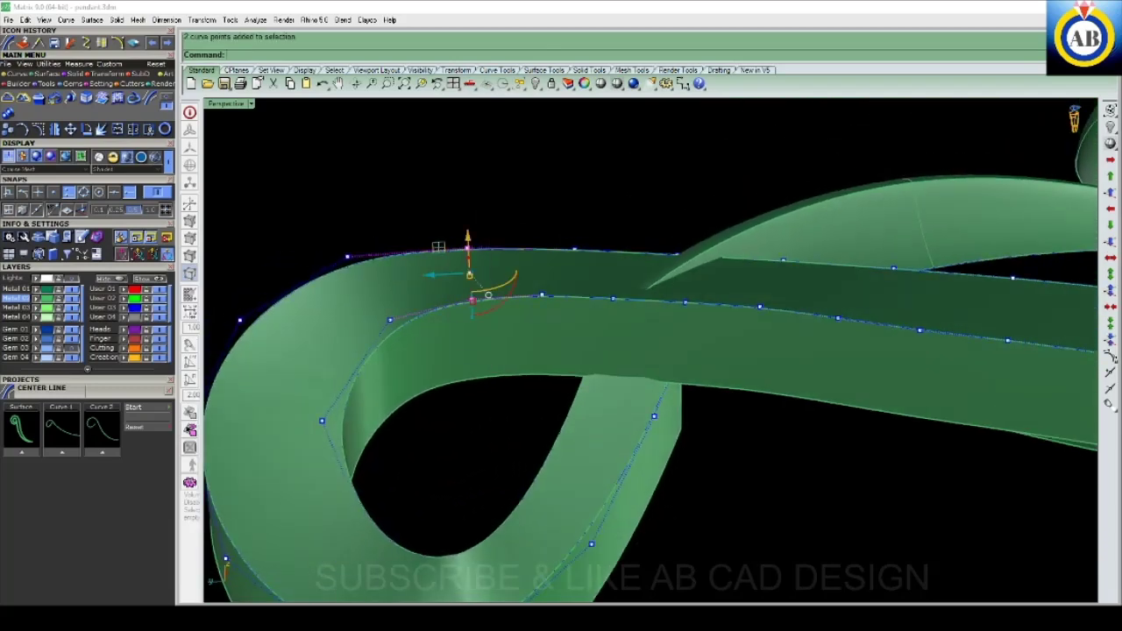
{"action": "left_click_drag", "start_coordinate": [488, 294], "coordinate": [488, 288]}
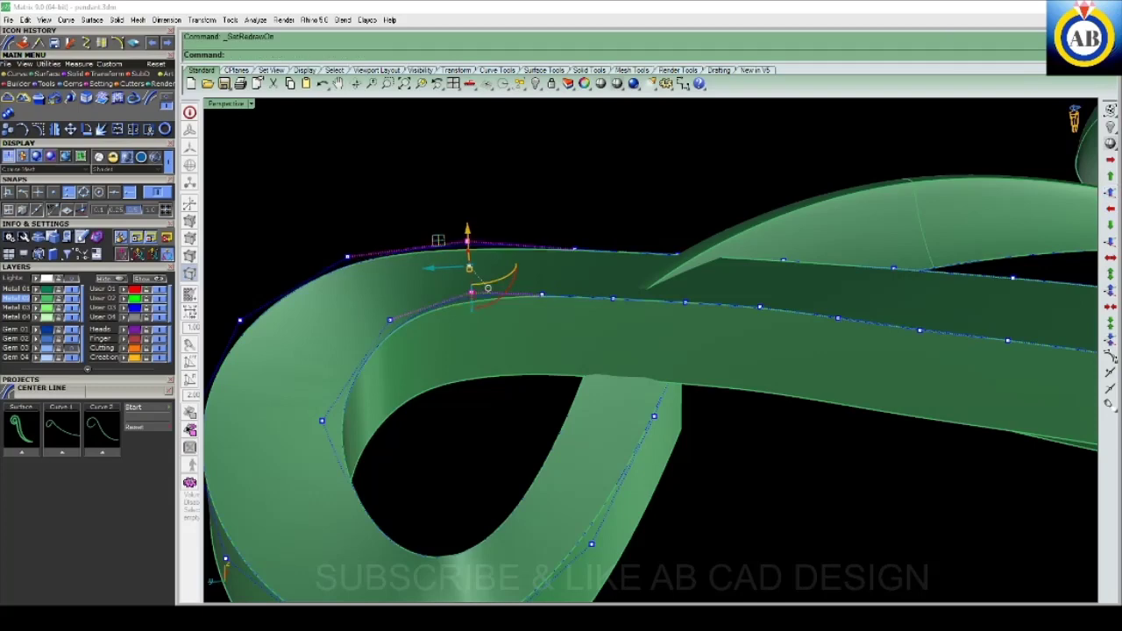
{"action": "right_click_drag", "start_coordinate": [561, 350], "coordinate": [526, 368]}
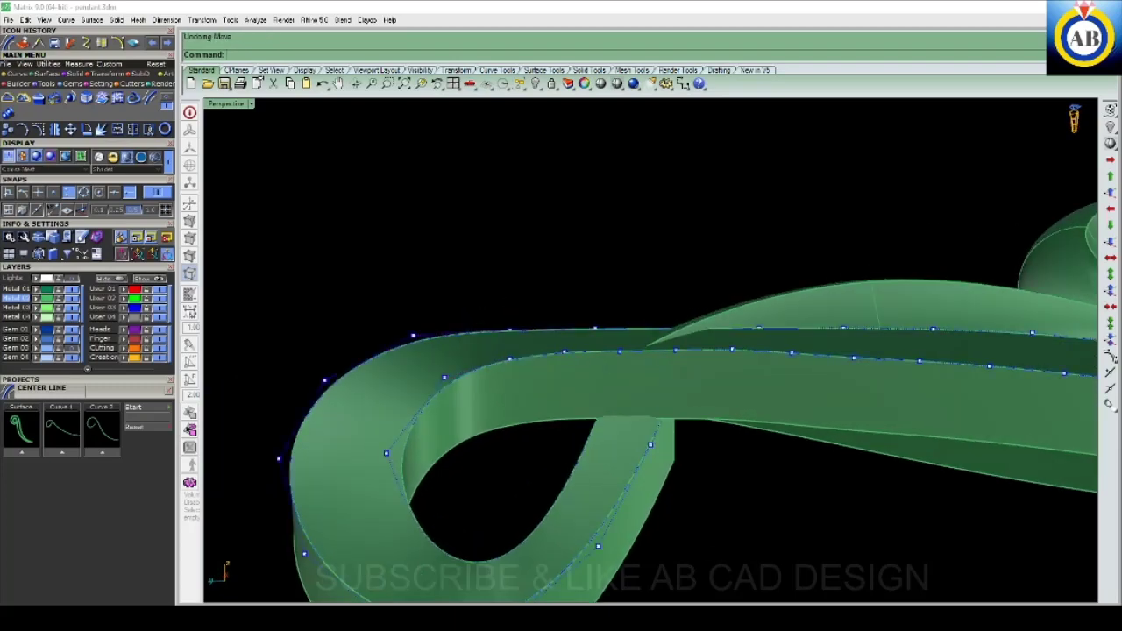
{"action": "right_click_drag", "start_coordinate": [561, 351], "coordinate": [491, 386]}
{"action": "right_click_drag", "start_coordinate": [561, 351], "coordinate": [491, 386]}
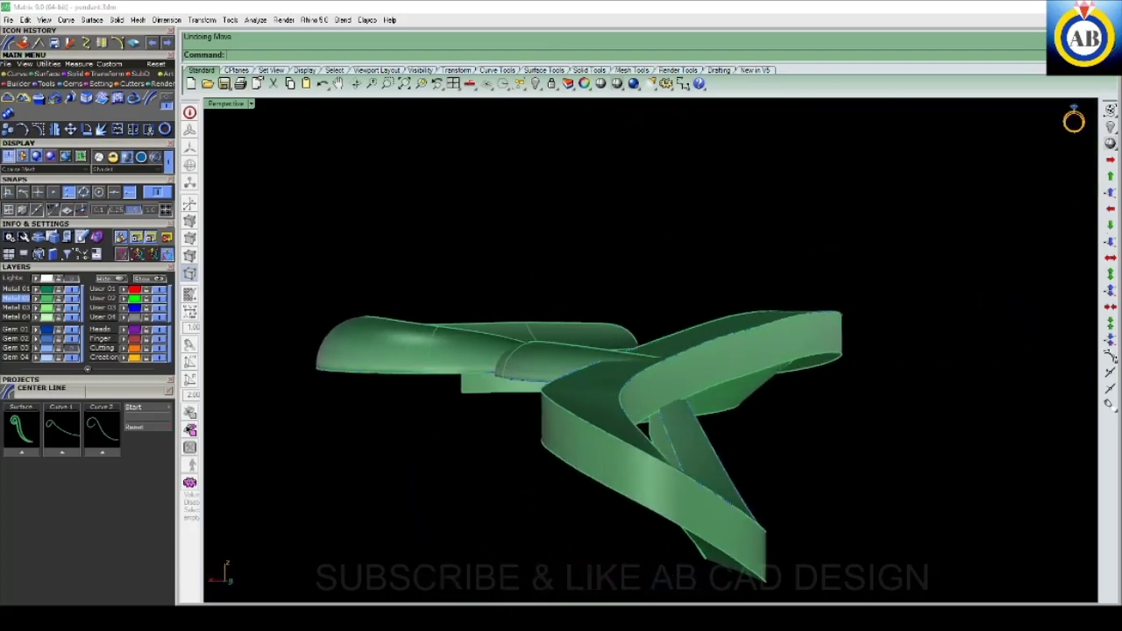
- Delete the ribbon surface at the crossing, then undo to restore the band piece
{"action": "left_click", "coordinate": [707, 343]}
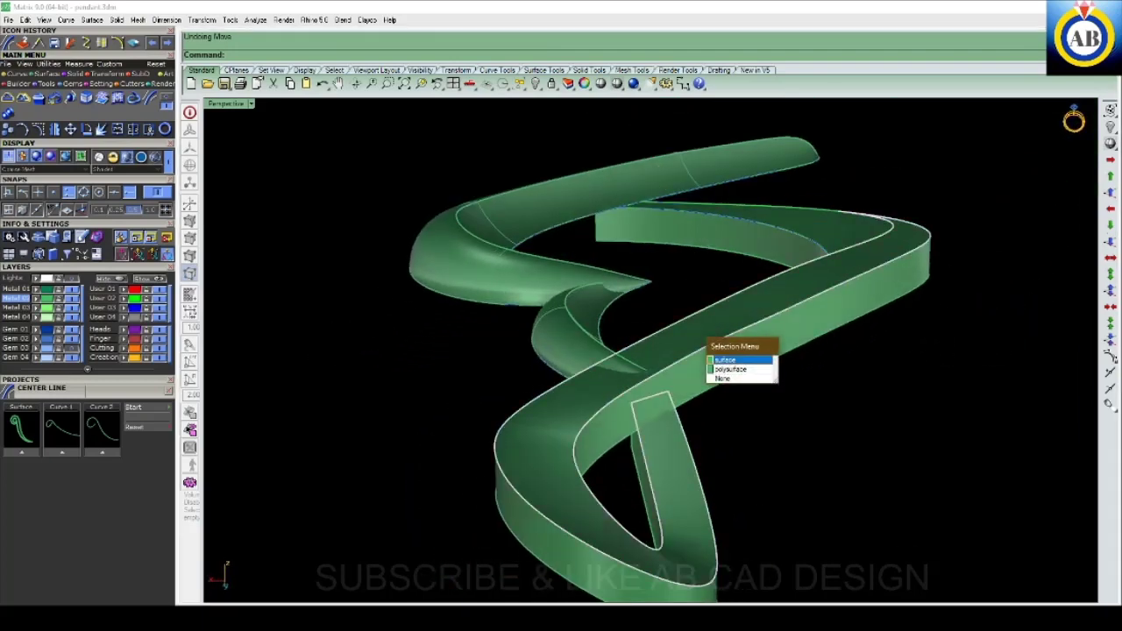
{"action": "left_click", "coordinate": [725, 360]}
{"action": "key", "text": "Delete"}
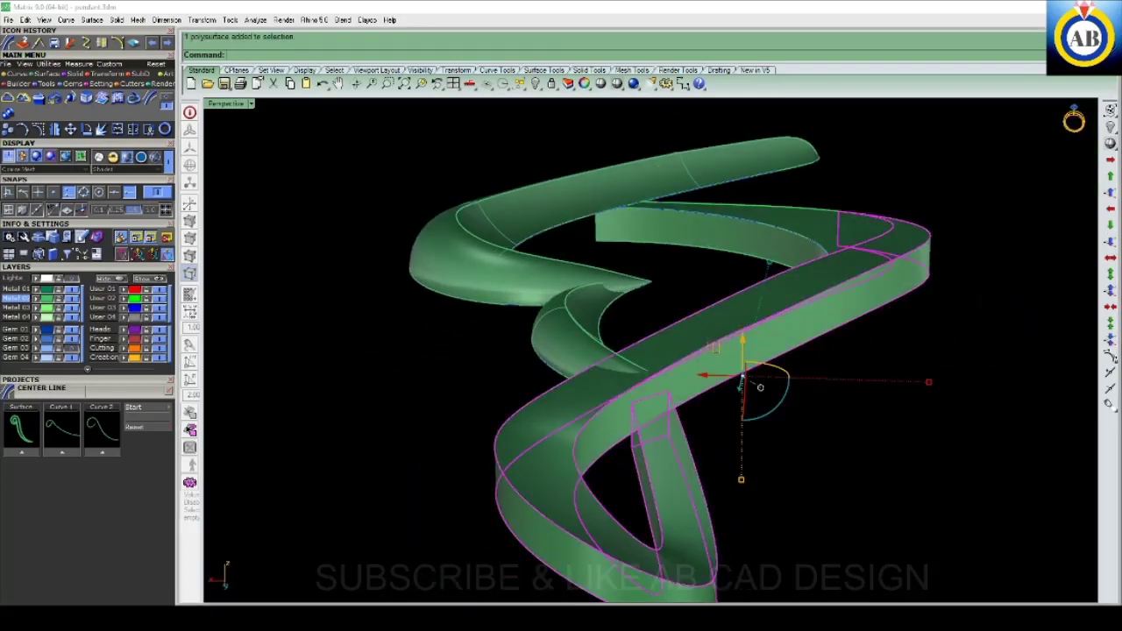
{"action": "type", "text": "H"}
{"action": "key", "text": "Return"}
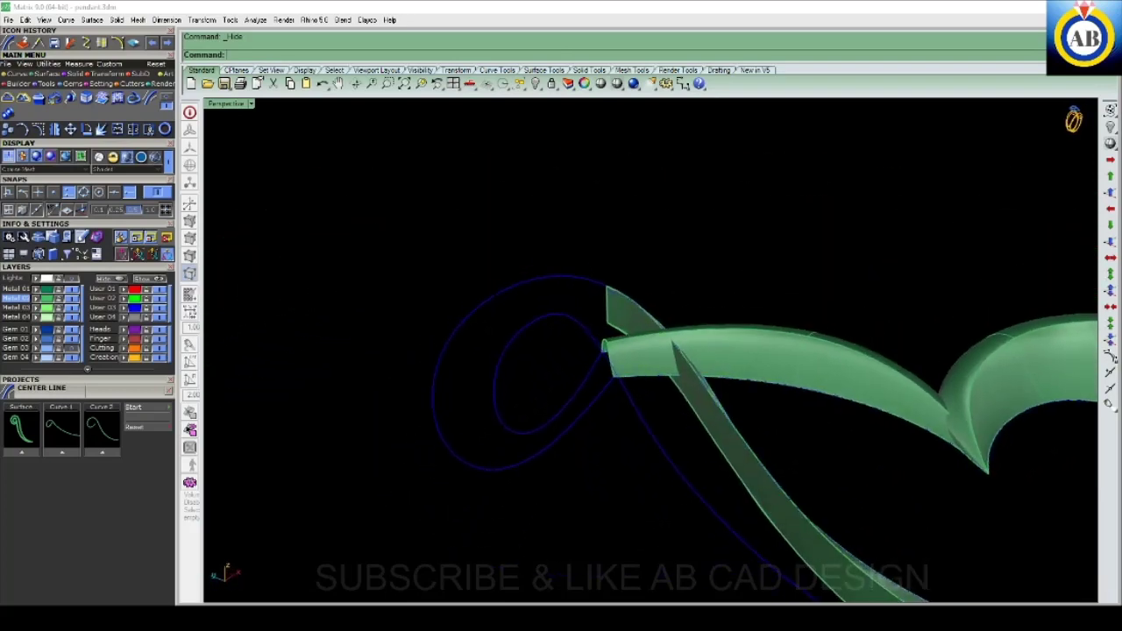
{"action": "key", "text": "ctrl+z"}
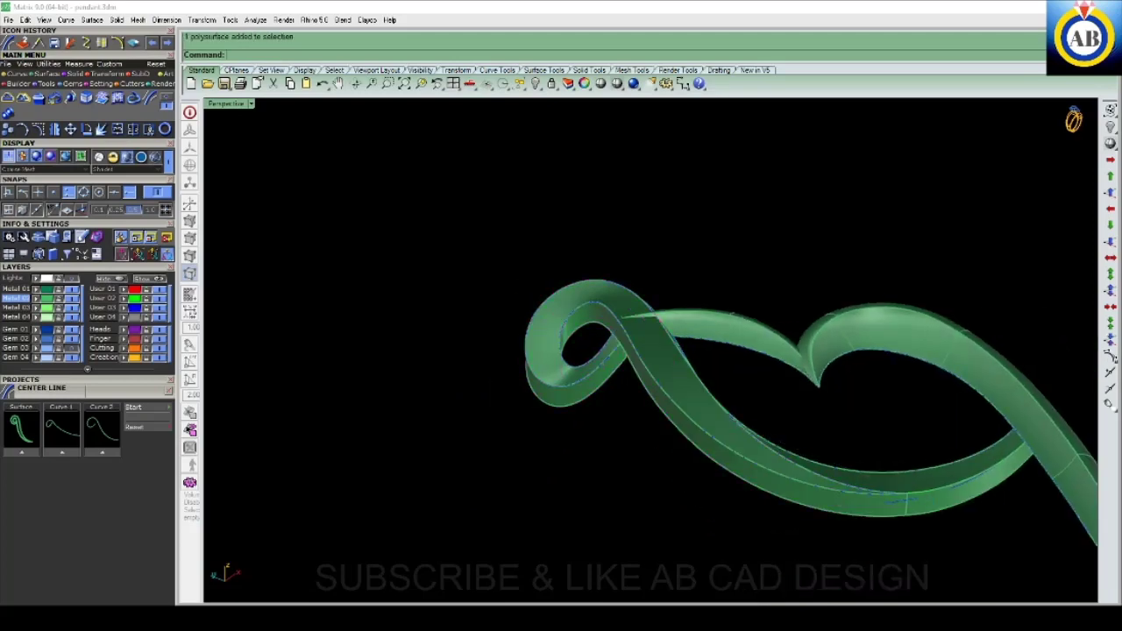
{"action": "key", "text": "Escape"}
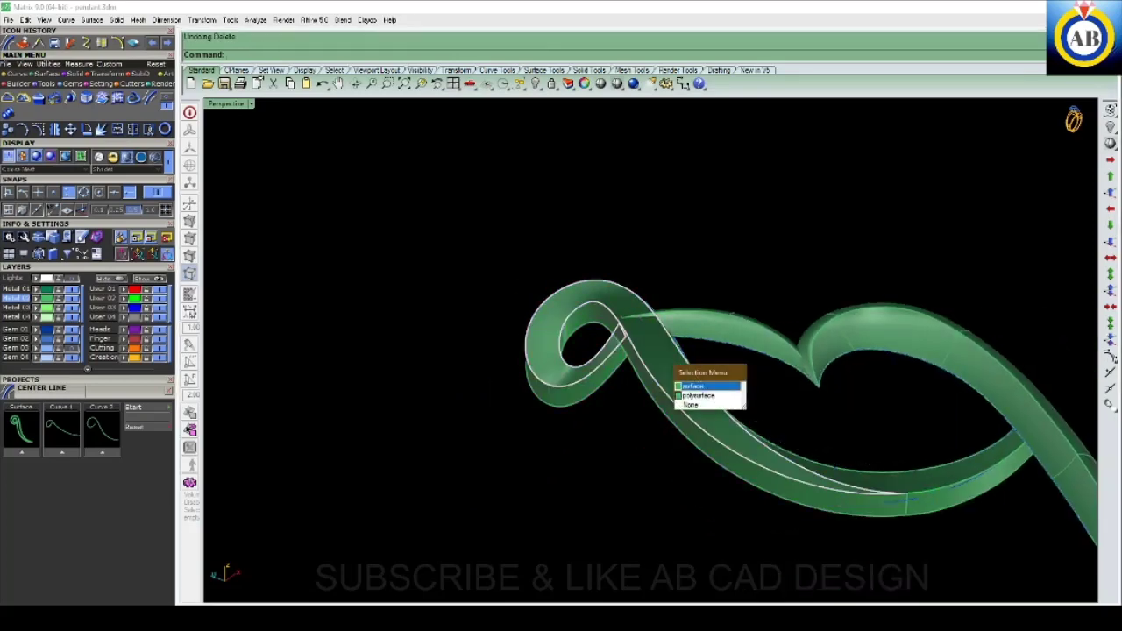
{"action": "key", "text": "Escape"}
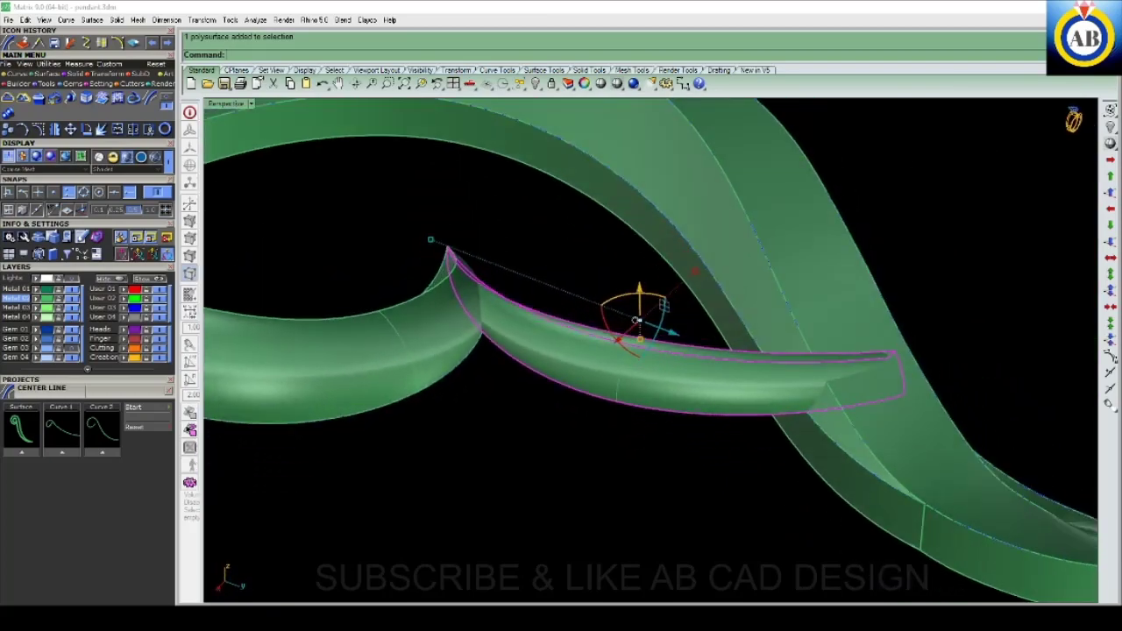
- Cage the crossing band piece, select its end cage points, inspect, then delete and restore the cage
{"action": "key", "text": "Return"}
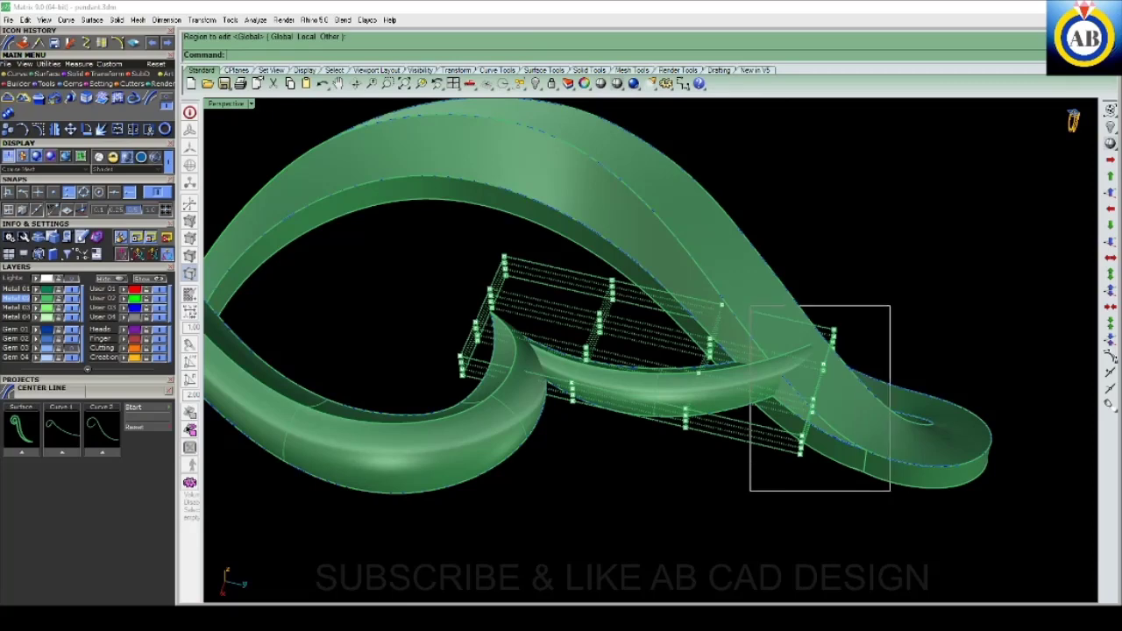
{"action": "left_click_drag", "start_coordinate": [750, 306], "coordinate": [890, 491]}
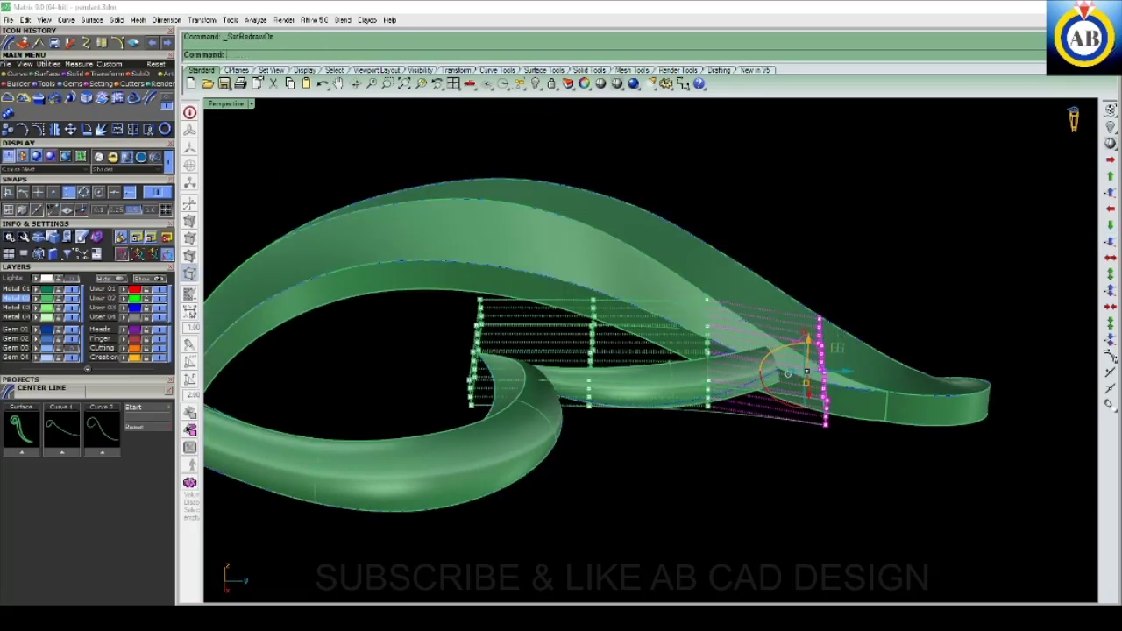
{"action": "mouse_move", "coordinate": [649, 368]}
{"action": "right_mouse_down"}
{"action": "mouse_move", "coordinate": [728, 316]}
{"action": "mouse_move", "coordinate": [789, 395]}
{"action": "mouse_move", "coordinate": [762, 368]}
{"action": "mouse_move", "coordinate": [712, 391]}
{"action": "right_mouse_up"}
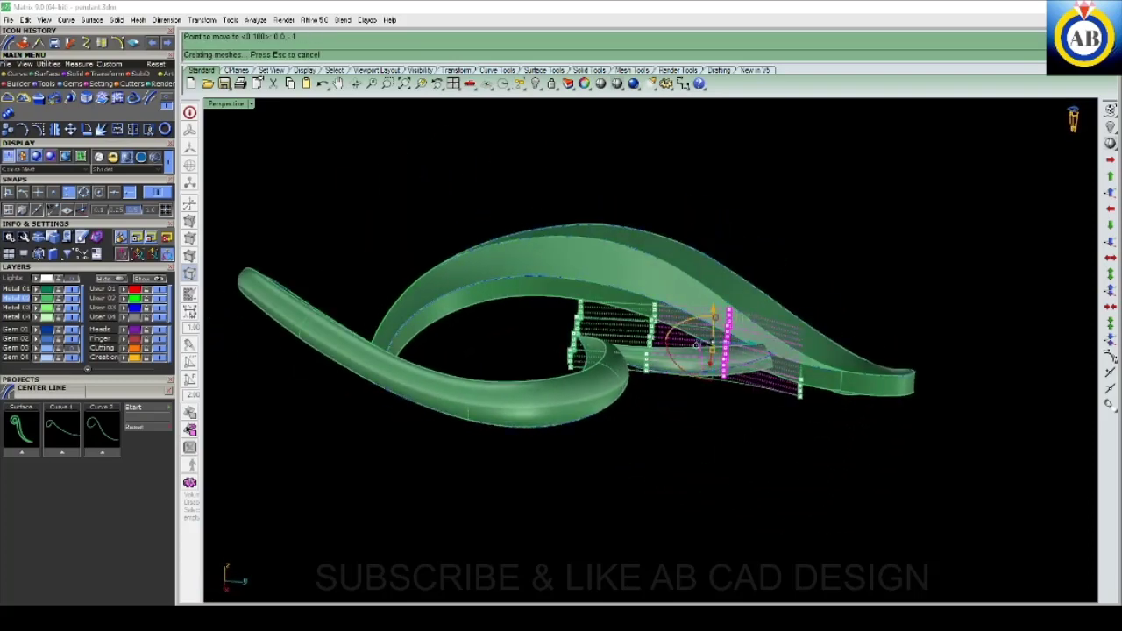
{"action": "right_click_drag", "start_coordinate": [712, 391], "coordinate": [728, 386]}
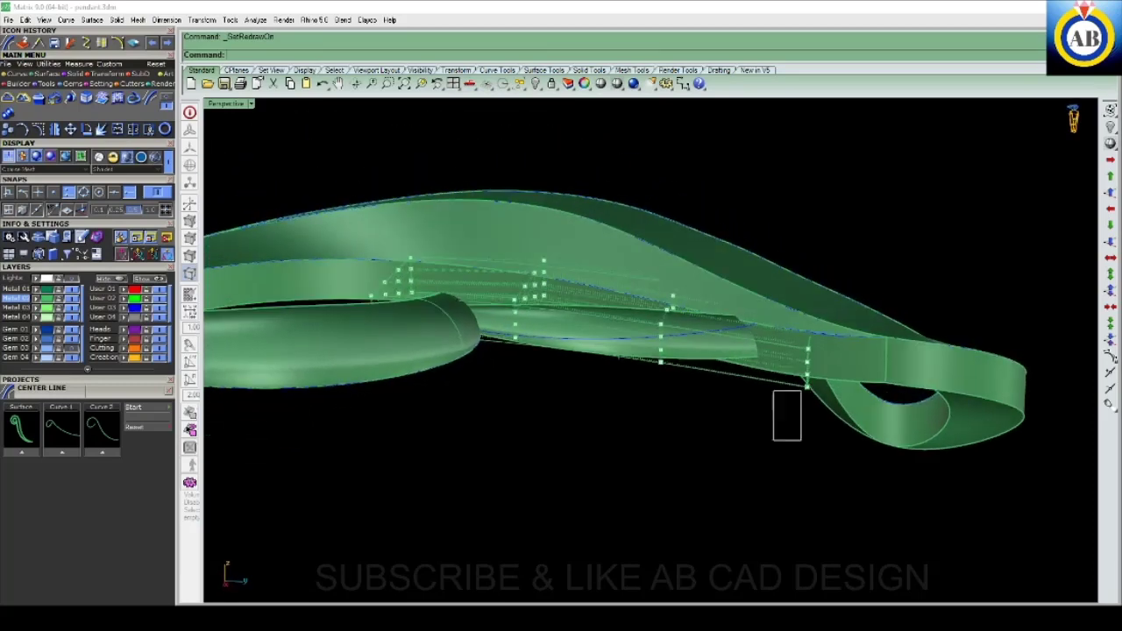
{"action": "right_click_drag", "start_coordinate": [776, 355], "coordinate": [683, 355]}
{"action": "scroll", "coordinate": [702, 421], "scroll_direction": "up", "scroll_amount": 3}
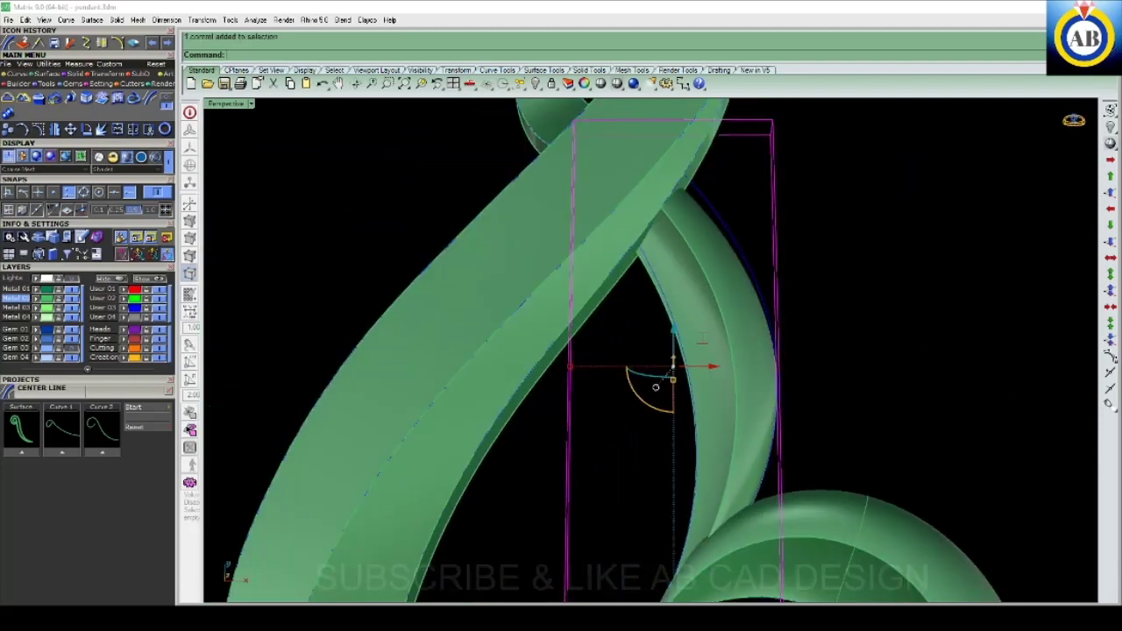
{"action": "key", "text": "Delete"}
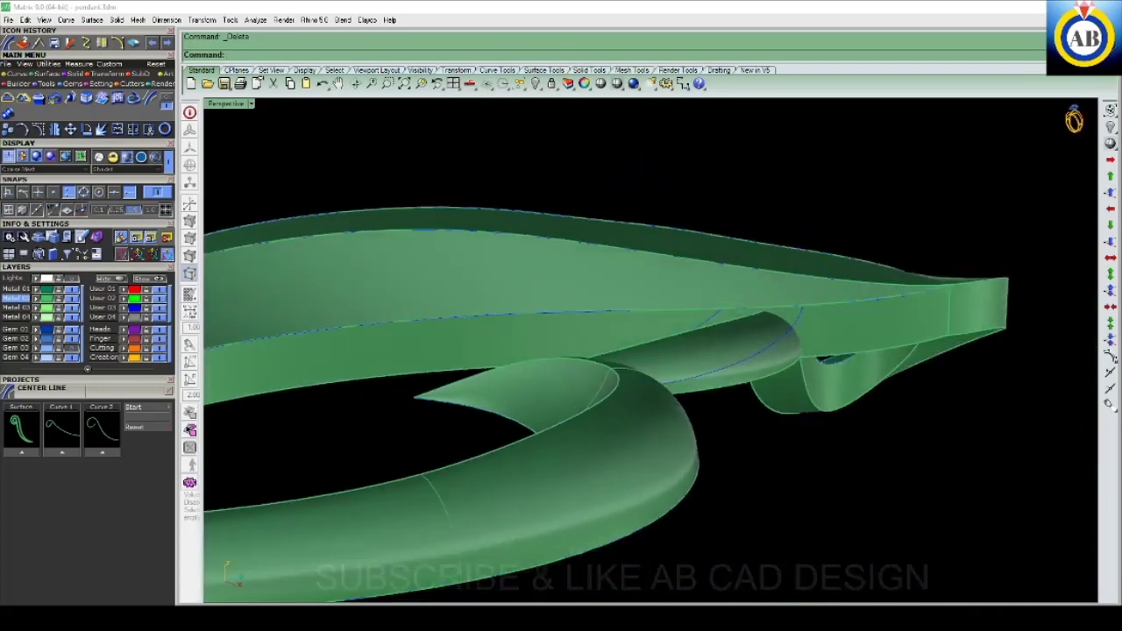
{"action": "key", "text": "ctrl+z"}
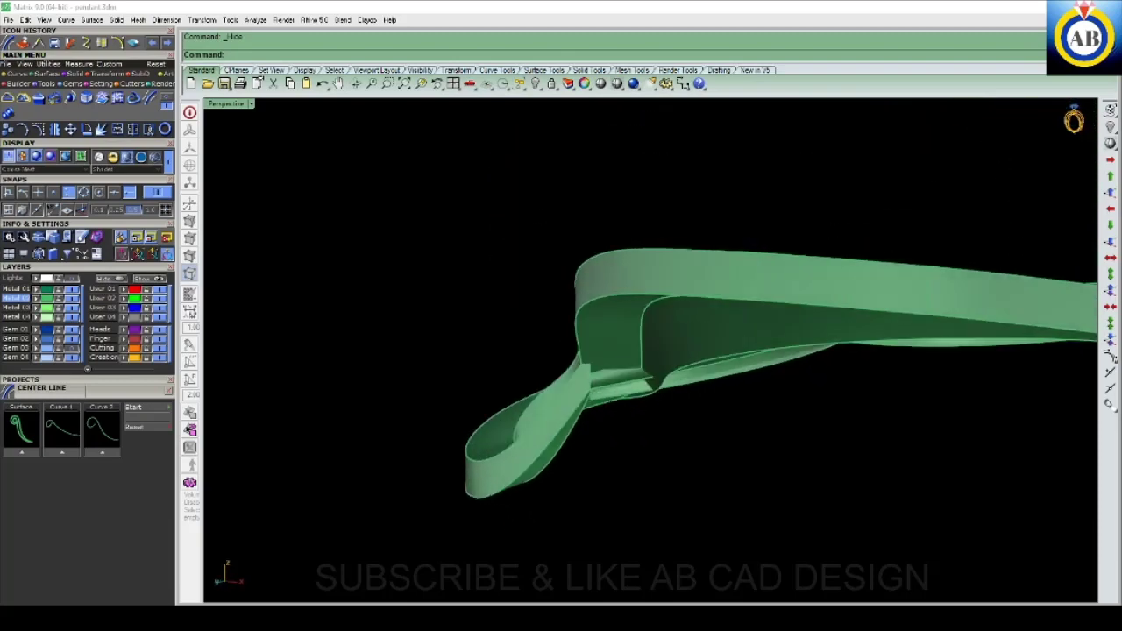
- Turn on the band's points, try moving them down, then undo the move
{"action": "left_click", "coordinate": [756, 399]}
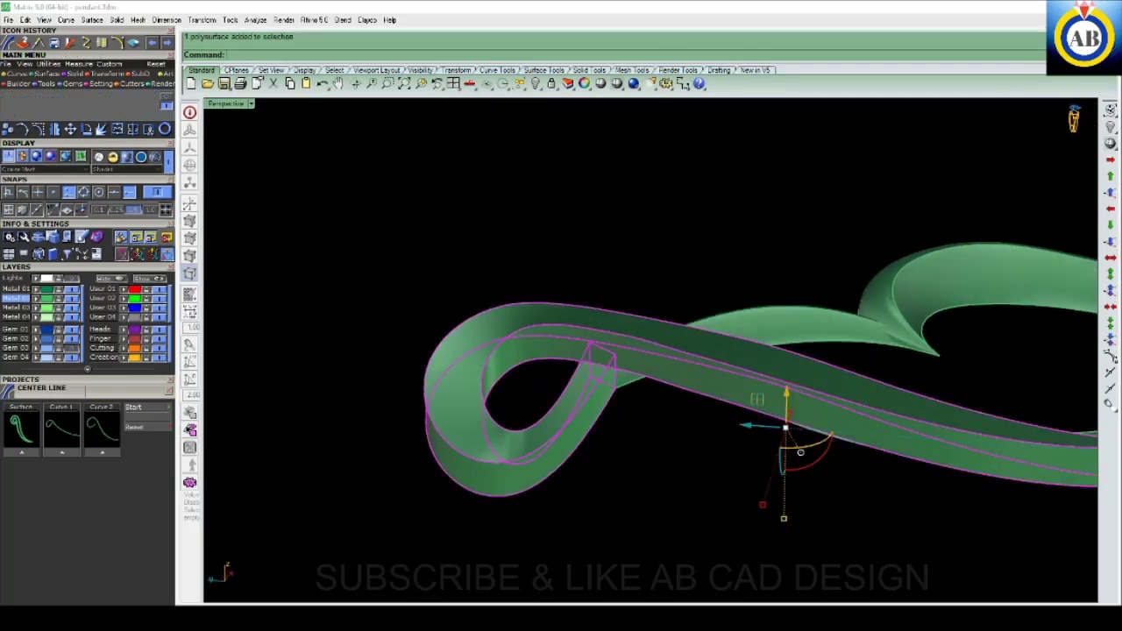
{"action": "left_click", "coordinate": [60, 42]}
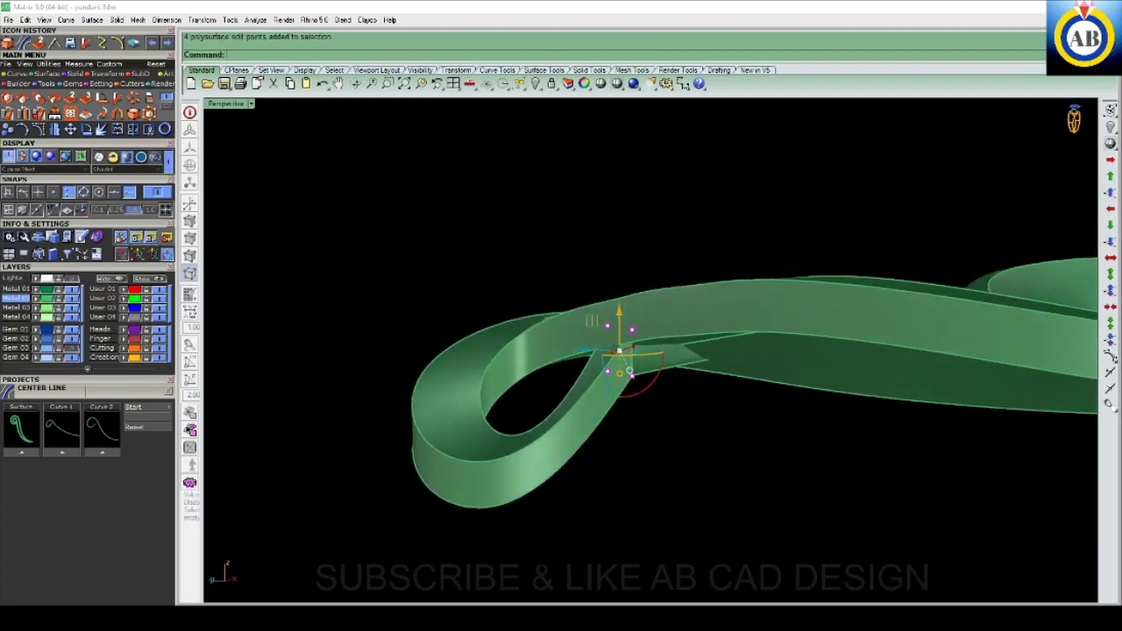
{"action": "left_click_drag", "start_coordinate": [629, 371], "coordinate": [630, 390]}
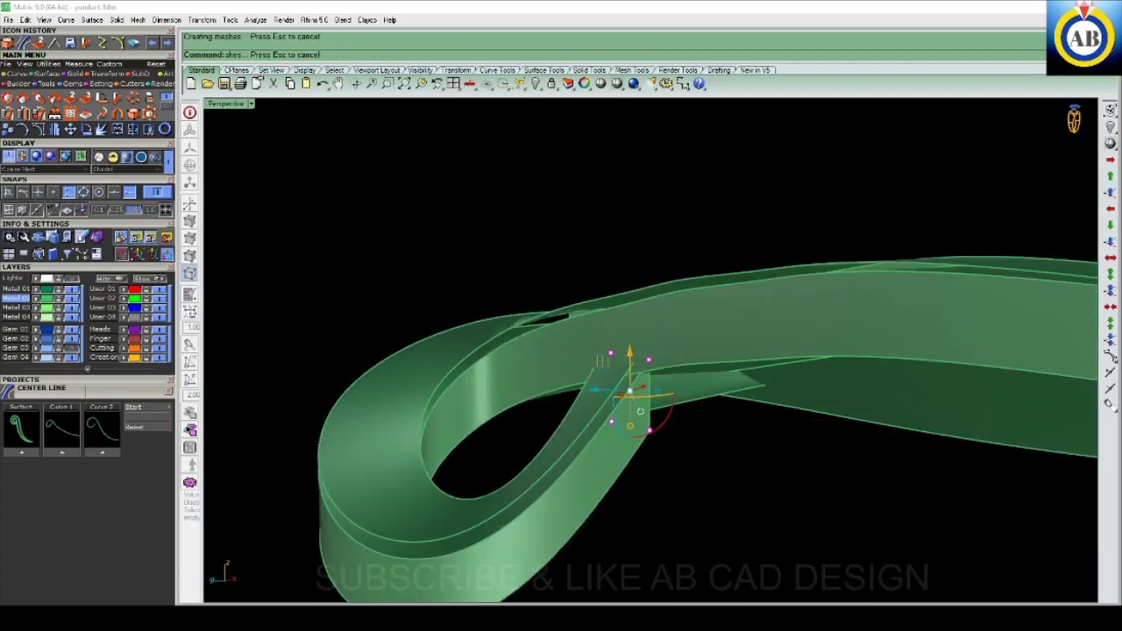
{"action": "left_click_drag", "start_coordinate": [637, 401], "coordinate": [632, 377]}
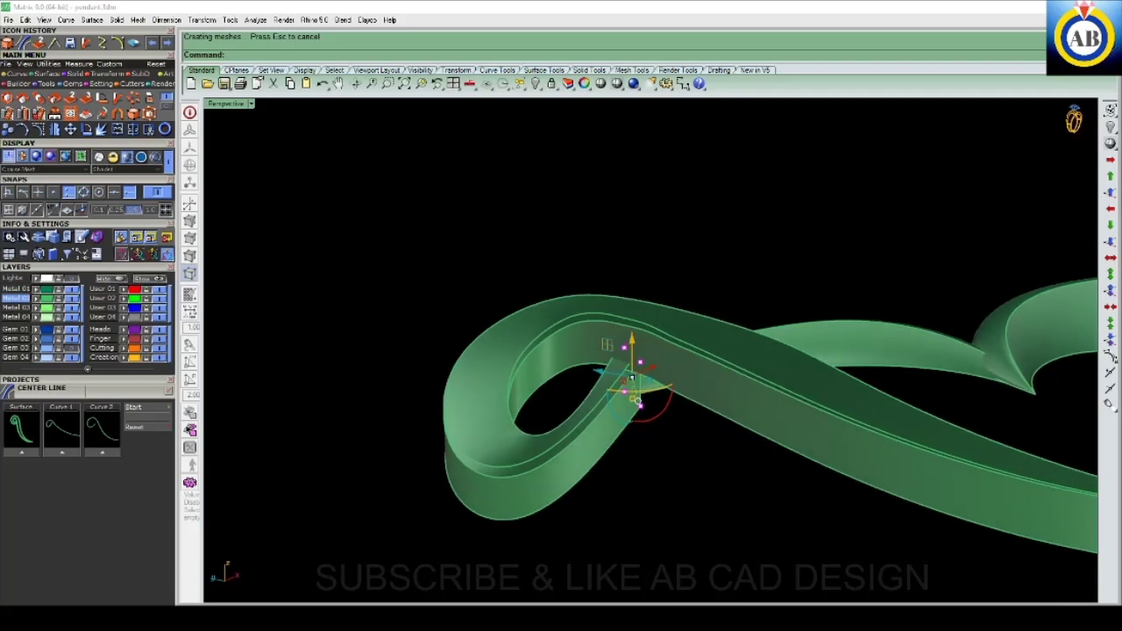
{"action": "key", "text": "ctrl+z"}
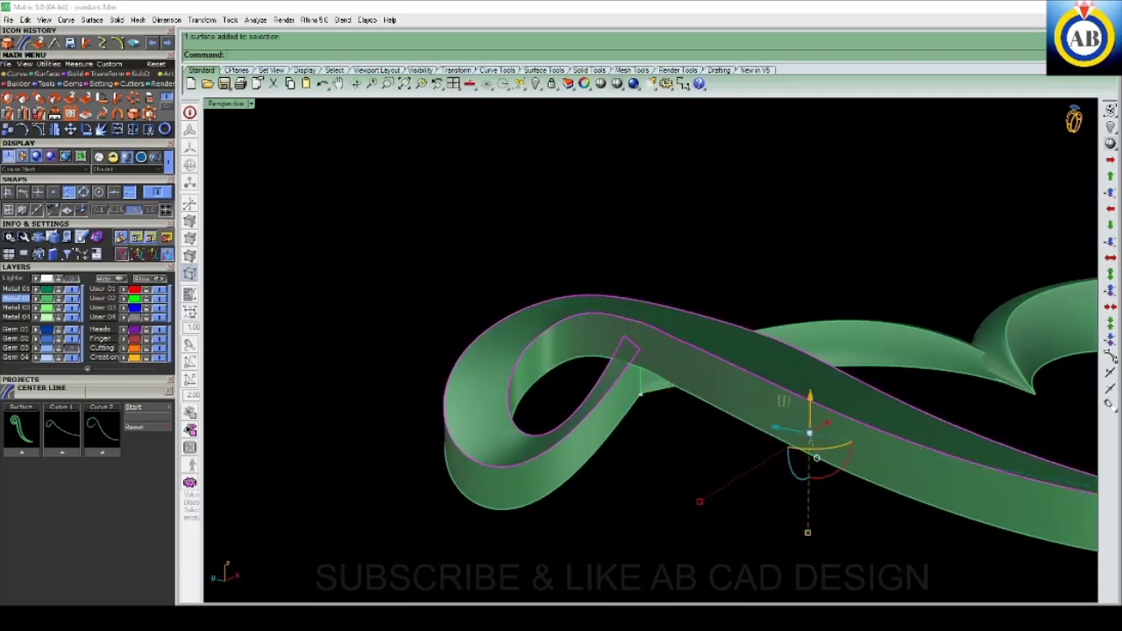
- Orbit around the pendant, dismiss a selection menu, and view the loop up close
{"action": "right_click_drag", "start_coordinate": [649, 351], "coordinate": [789, 369]}
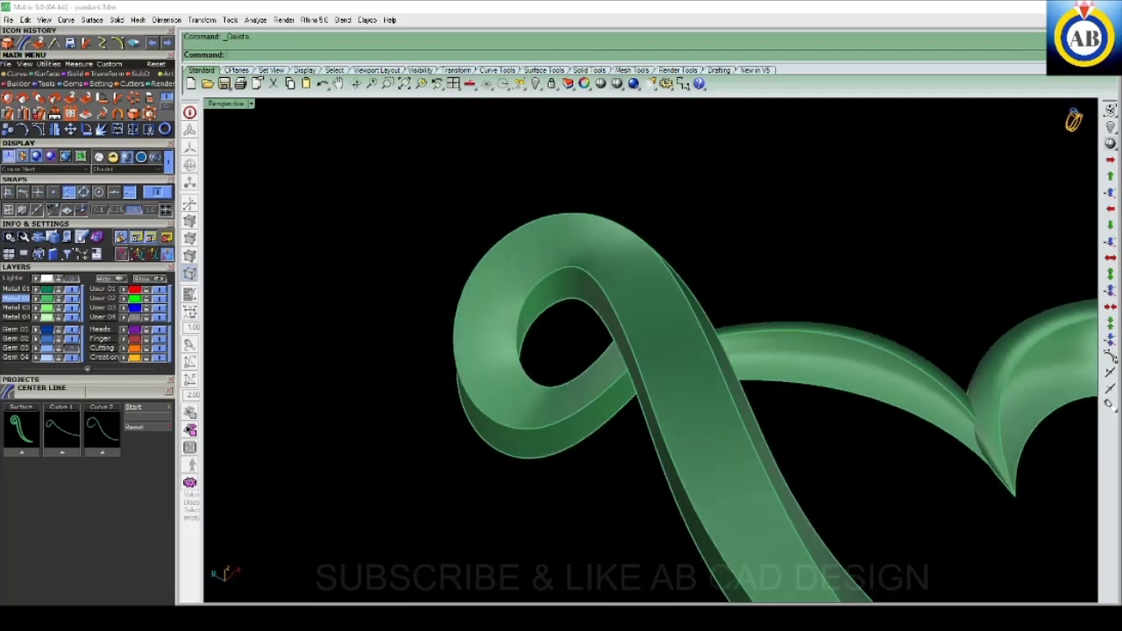
{"action": "left_click", "coordinate": [826, 491]}
{"action": "key", "text": "Escape"}
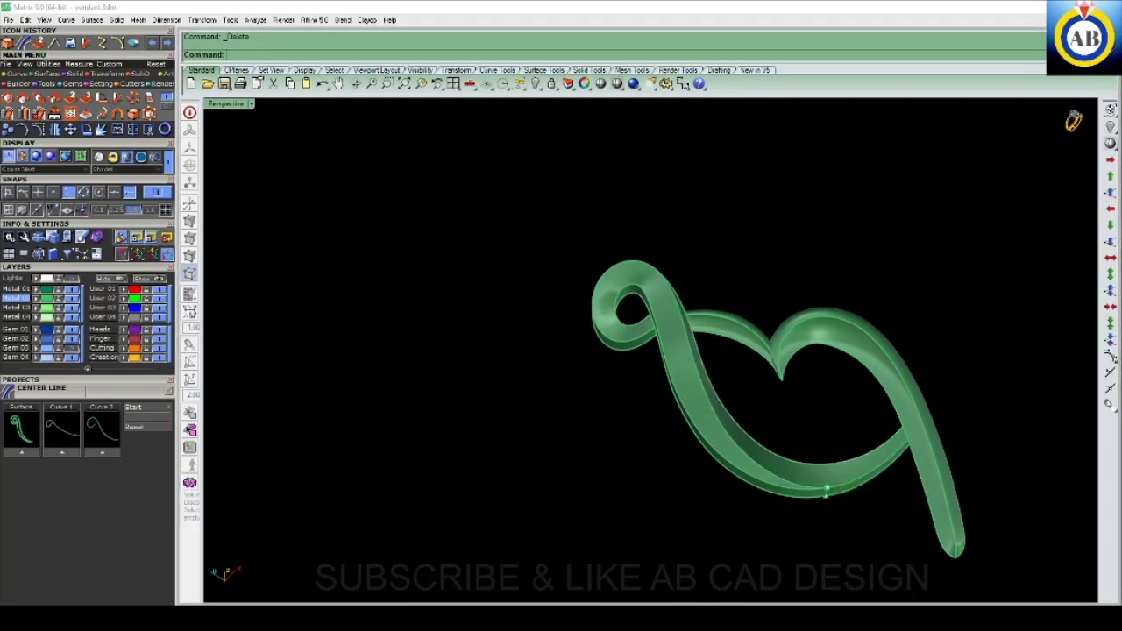
{"action": "mouse_move", "coordinate": [826, 487]}
{"action": "right_mouse_down"}
{"action": "mouse_move", "coordinate": [650, 349]}
{"action": "mouse_move", "coordinate": [771, 368]}
{"action": "right_mouse_up"}
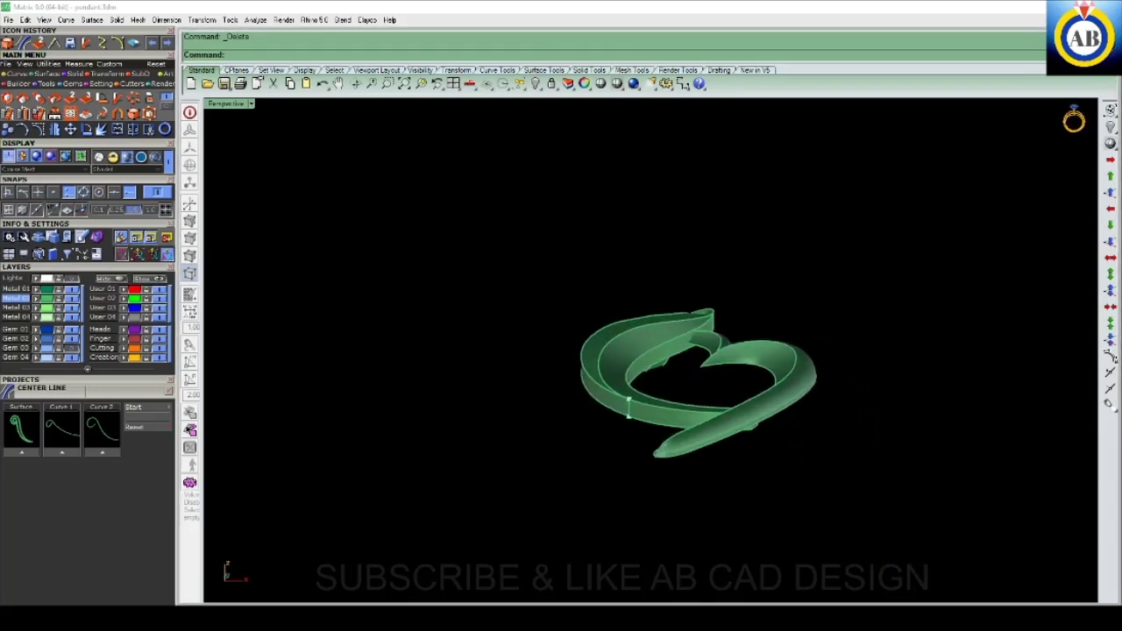
{"action": "scroll", "coordinate": [771, 368], "scroll_direction": "up", "scroll_amount": 5}
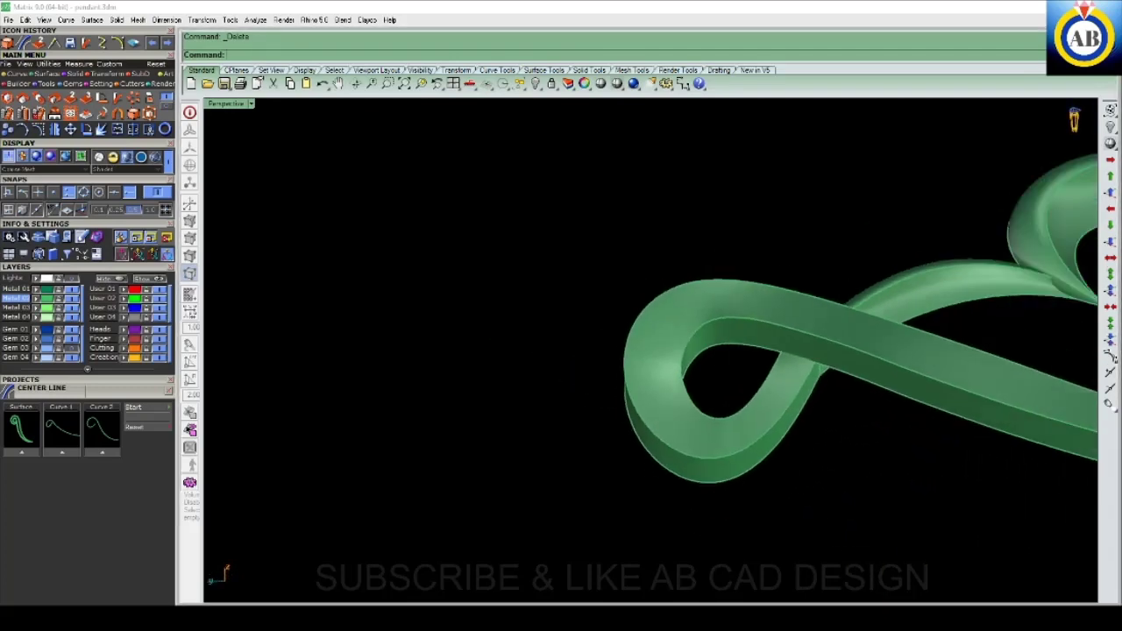
{"action": "mouse_move", "coordinate": [772, 368]}
{"action": "right_mouse_down"}
{"action": "mouse_move", "coordinate": [614, 333]}
{"action": "mouse_move", "coordinate": [614, 263]}
{"action": "mouse_move", "coordinate": [719, 263]}
{"action": "right_mouse_up"}
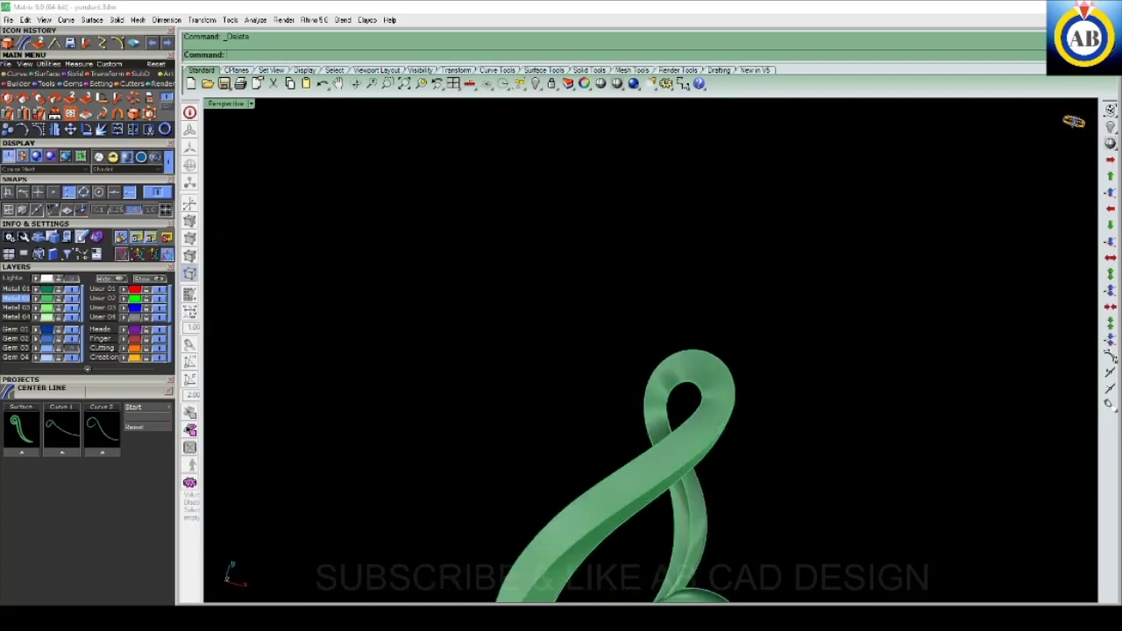
{"action": "key", "text": "ctrl+F1"}
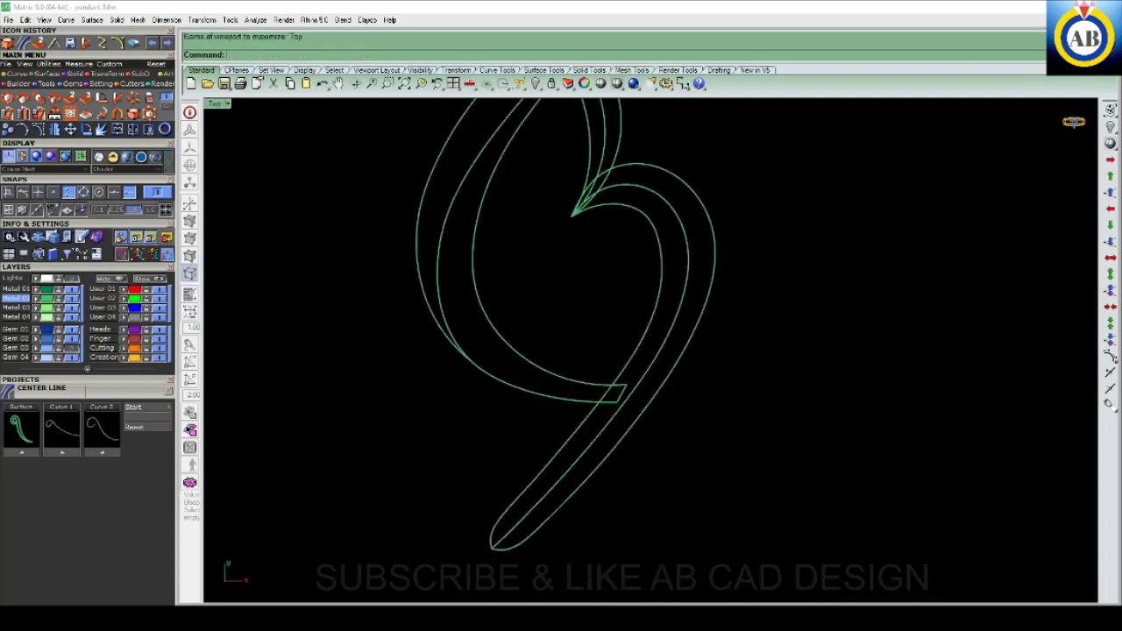
{"action": "key", "text": "ctrl+alt+s"}
{"action": "scroll", "coordinate": [612, 359], "scroll_direction": "up", "scroll_amount": 3}
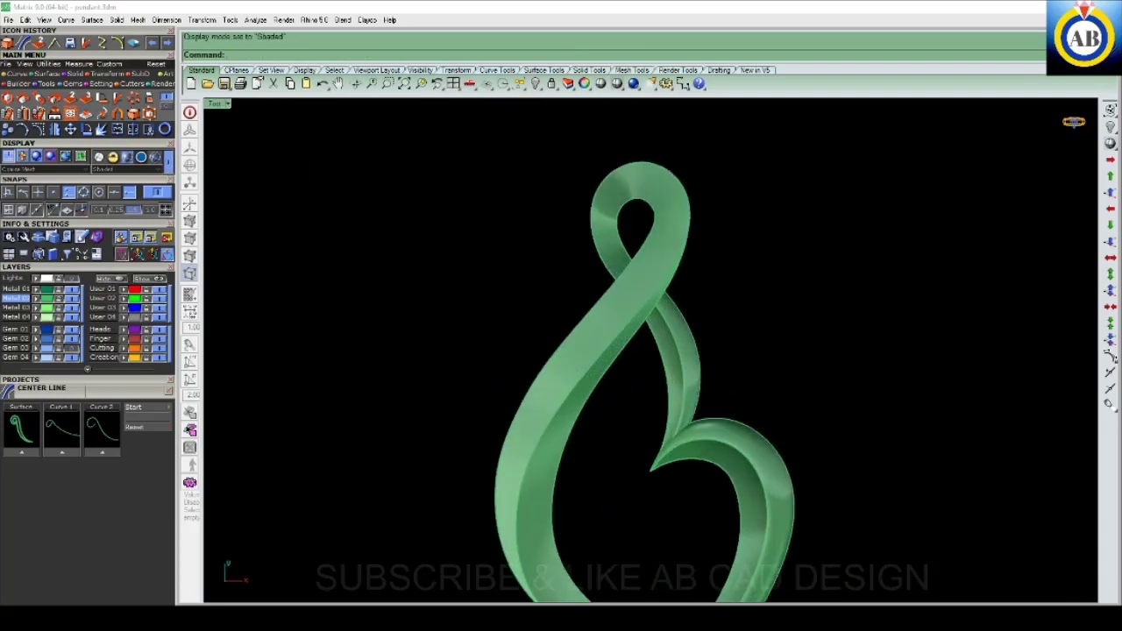
{"action": "scroll", "coordinate": [645, 386], "scroll_direction": "down", "scroll_amount": 3}
{"action": "scroll", "coordinate": [596, 386], "scroll_direction": "up", "scroll_amount": 1}
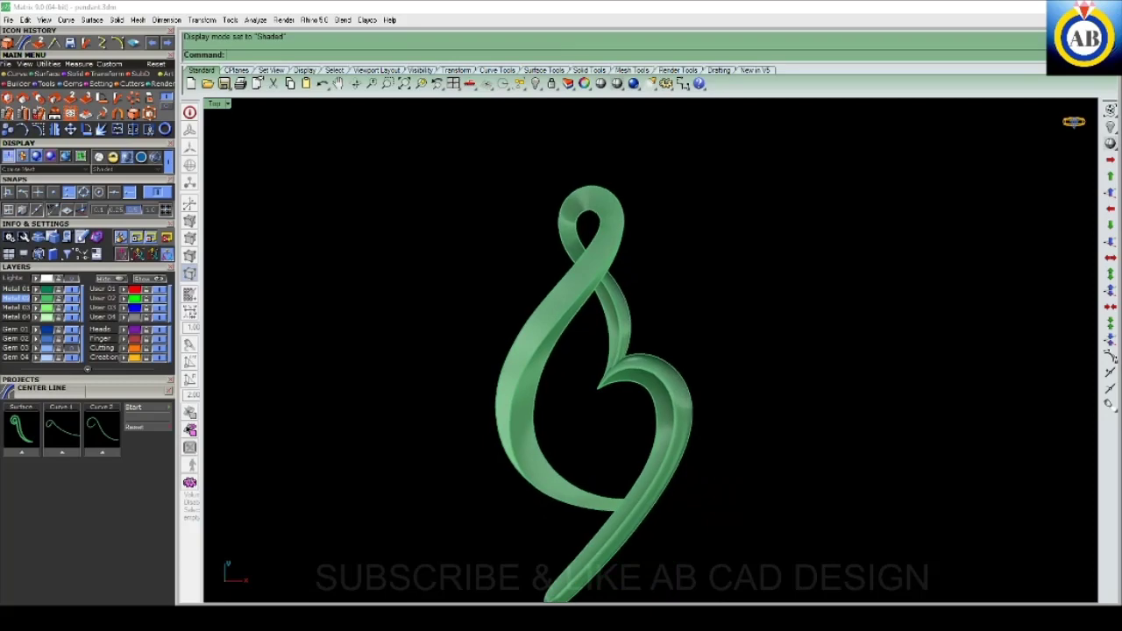
{"action": "scroll", "coordinate": [578, 351], "scroll_direction": "down", "scroll_amount": 2}
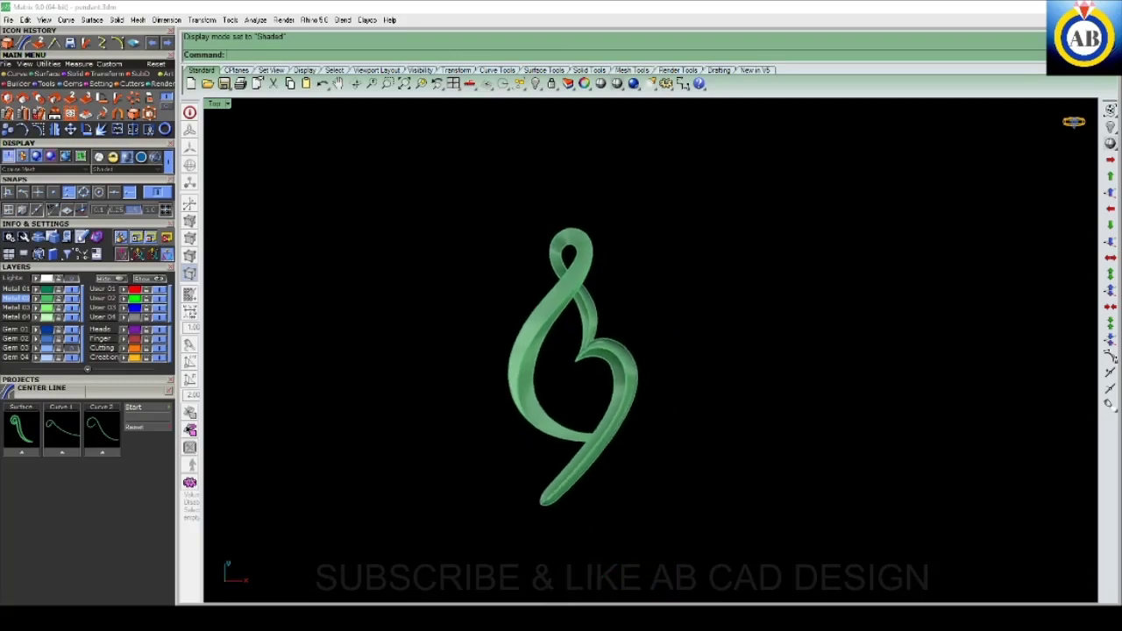
{"action": "key", "text": "ctrl+F4"}
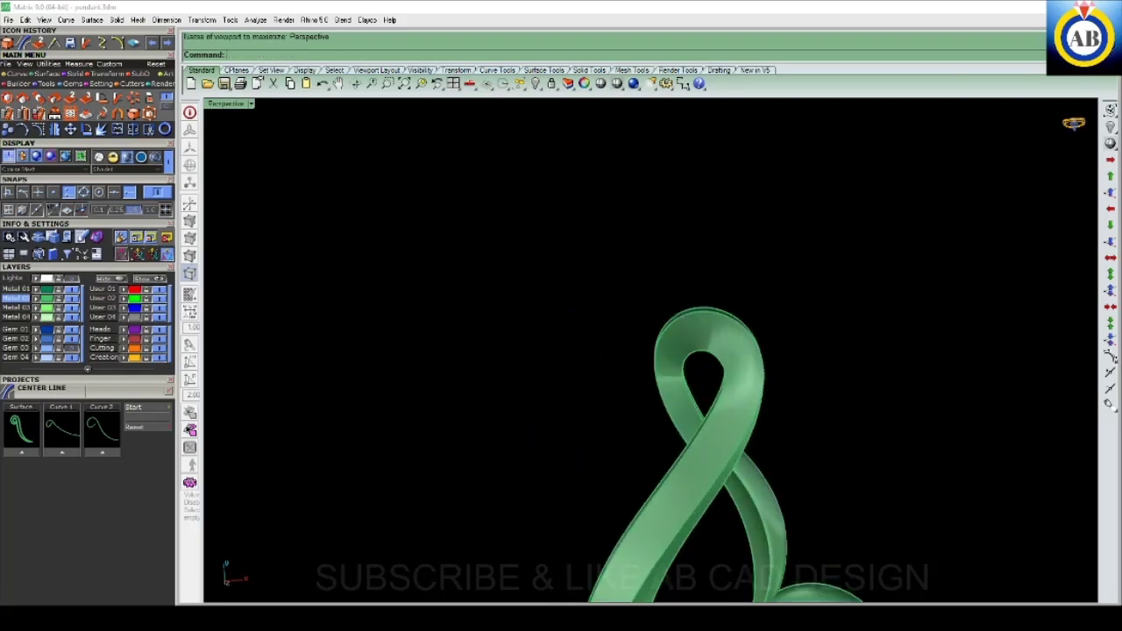
{"action": "right_click_drag", "start_coordinate": [648, 351], "coordinate": [788, 333]}
{"action": "right_click_drag", "start_coordinate": [1073, 120], "coordinate": [1074, 120]}
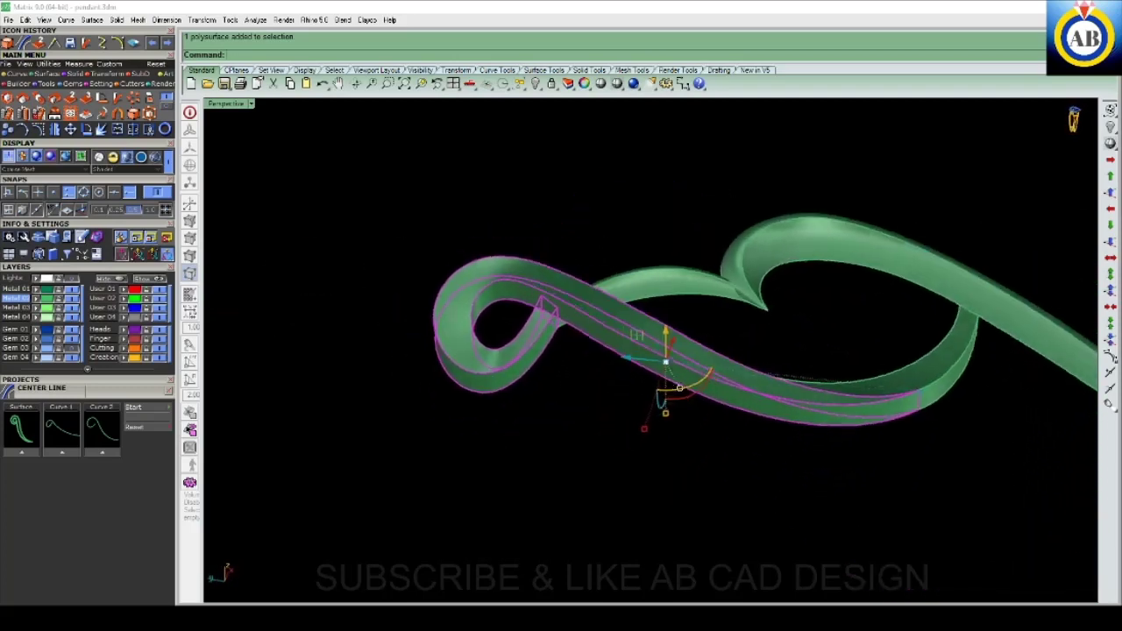
- Enclose the whole pendant in a 9×9×4, degree-3 Global control cage, with no cage points selected
{"action": "key", "text": "Escape"}
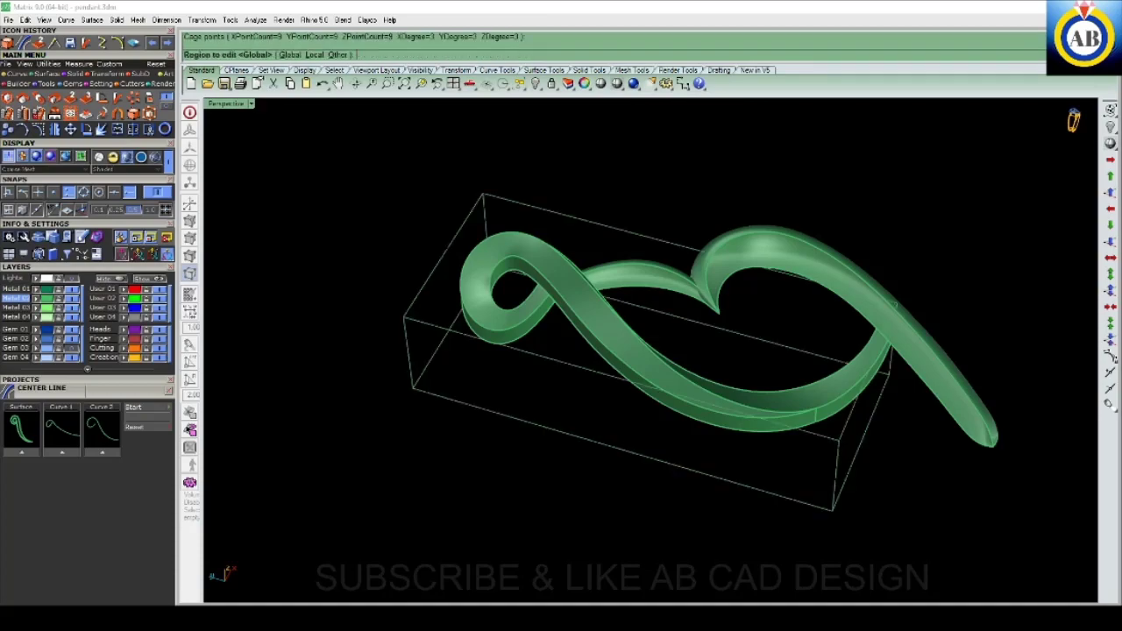
{"action": "key", "text": "Return"}
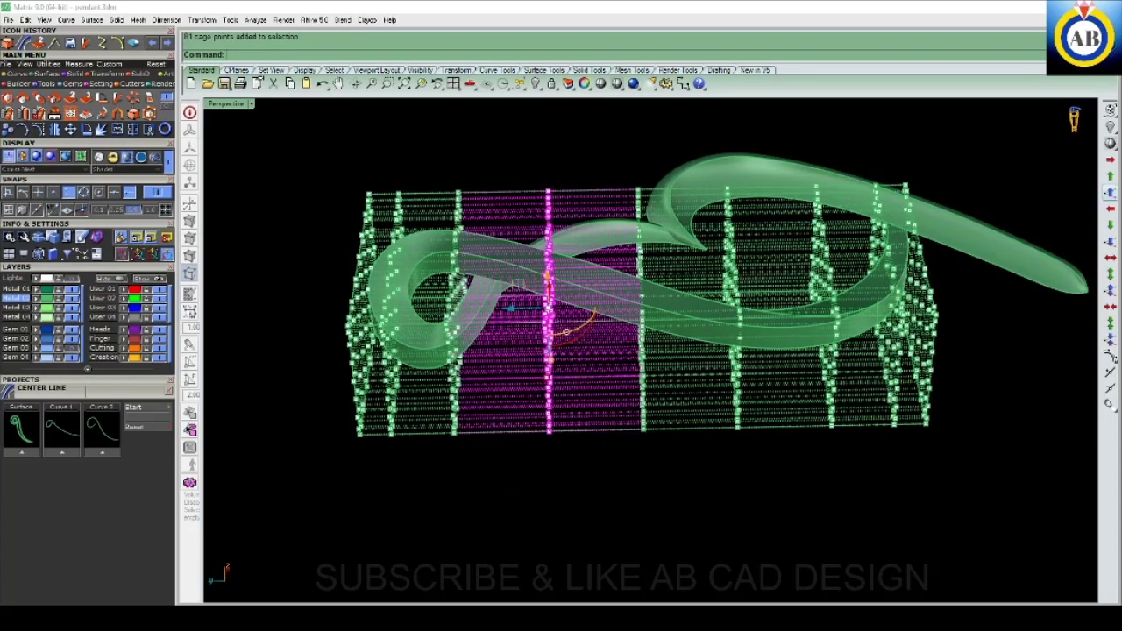
{"action": "key", "text": "Escape"}
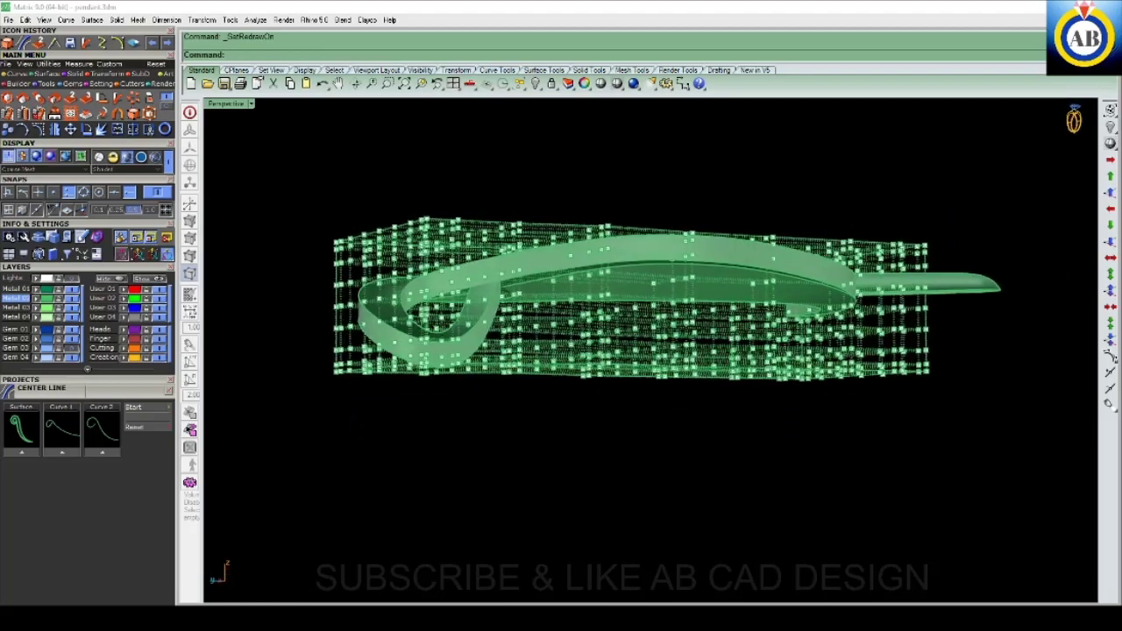
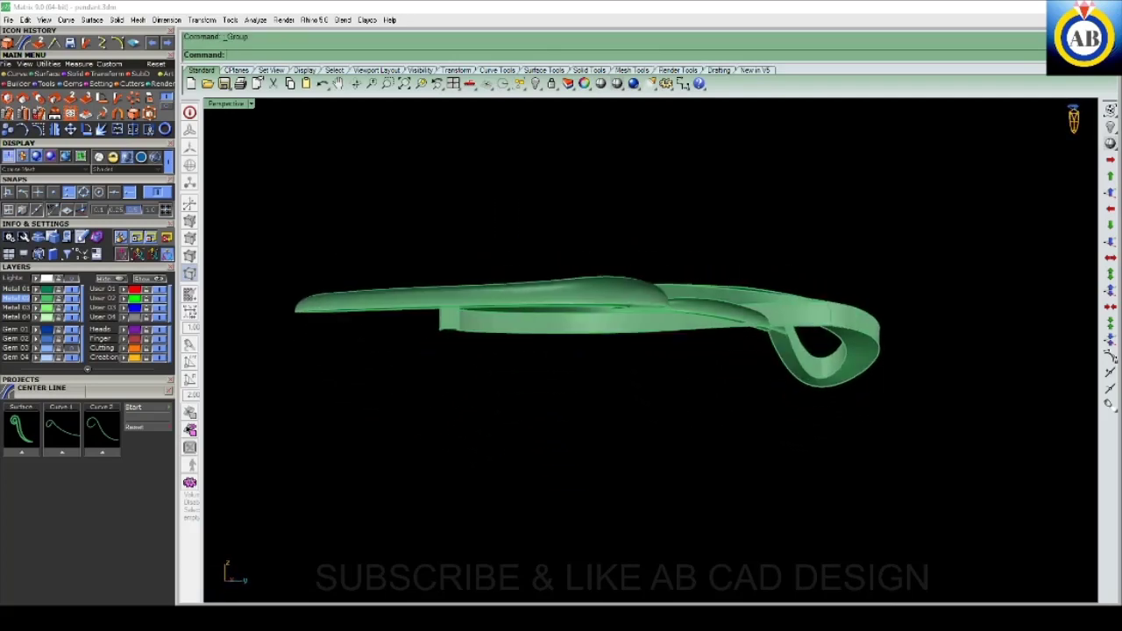
- Maximize Top then Perspective, restore four views, orbit the pendant, and enlarge Perspective
{"action": "key", "text": "ctrl+F1"}
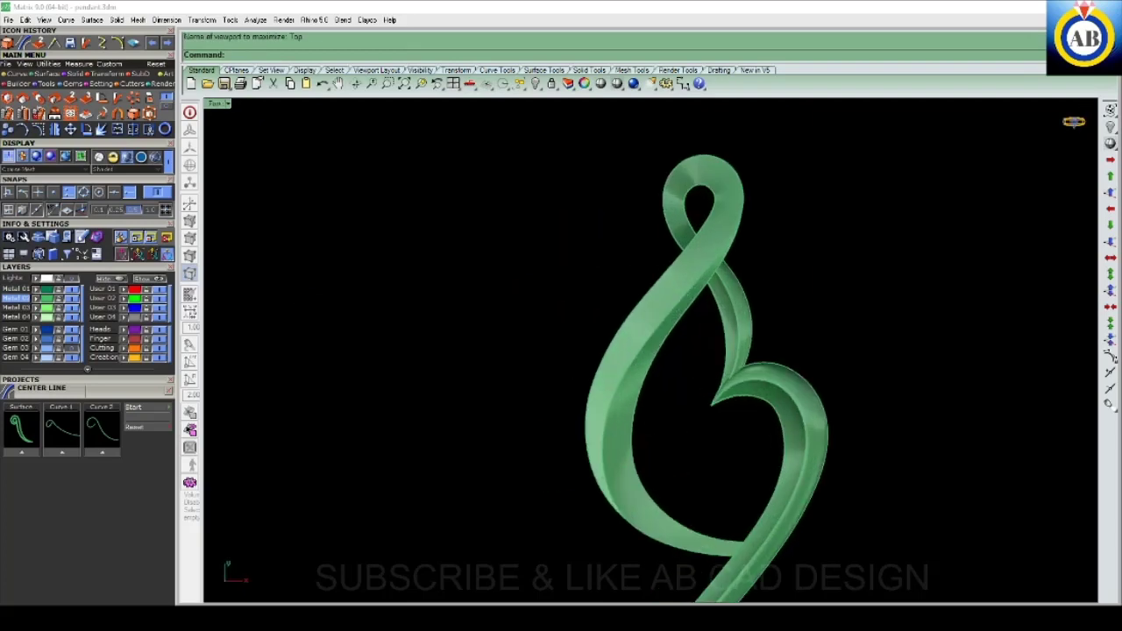
{"action": "key", "text": "ctrl+F4"}
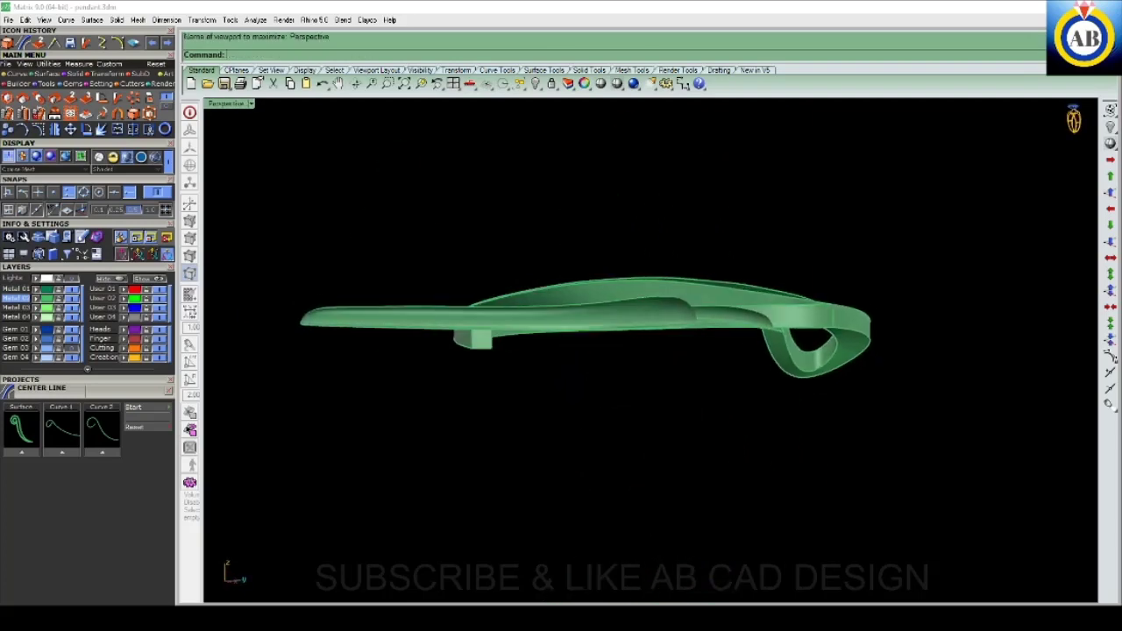
{"action": "key", "text": "ctrl+m"}
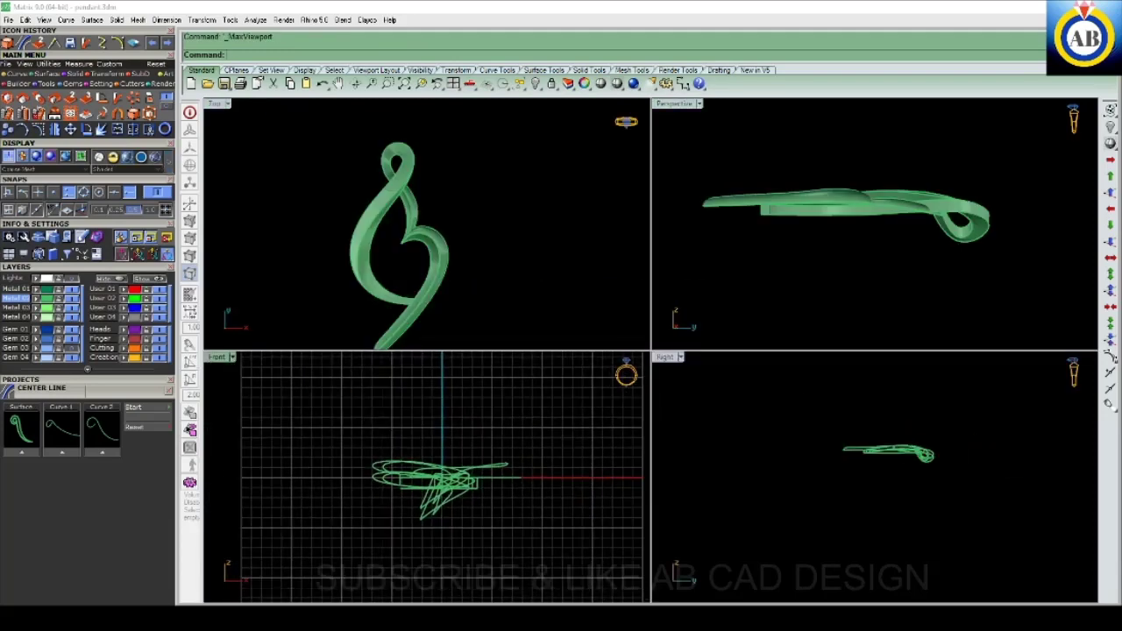
{"action": "right_click_drag", "start_coordinate": [876, 246], "coordinate": [877, 175]}
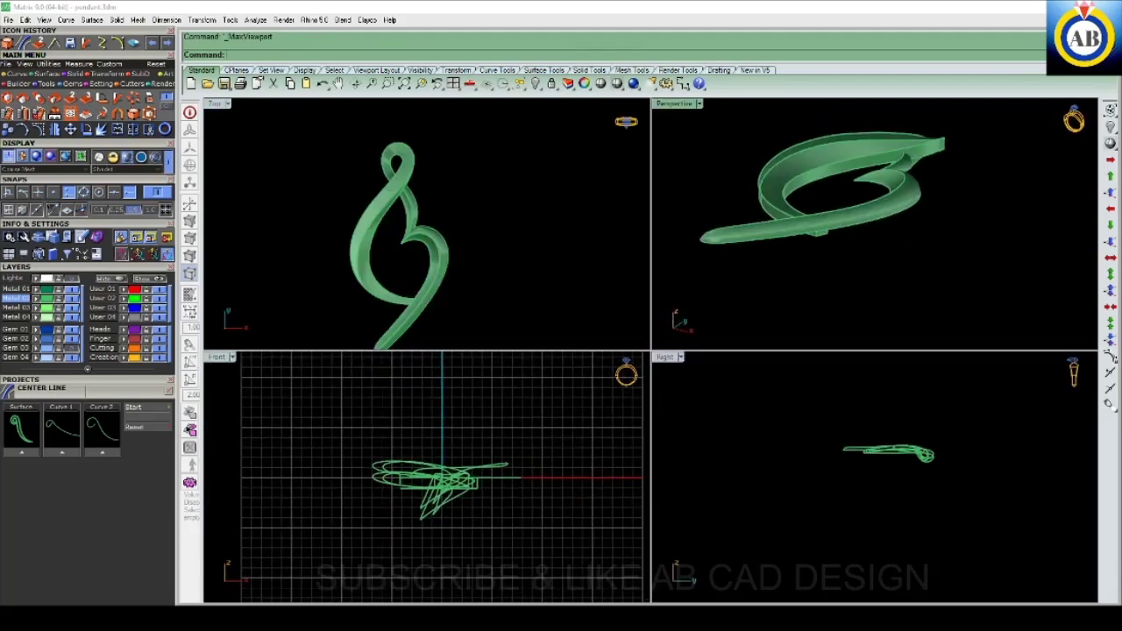
{"action": "right_click_drag", "start_coordinate": [877, 246], "coordinate": [982, 246]}
{"action": "mouse_move", "coordinate": [877, 246]}
{"action": "right_mouse_down"}
{"action": "mouse_move", "coordinate": [877, 298]}
{"action": "mouse_move", "coordinate": [877, 246]}
{"action": "mouse_move", "coordinate": [885, 249]}
{"action": "mouse_move", "coordinate": [771, 247]}
{"action": "right_mouse_up"}
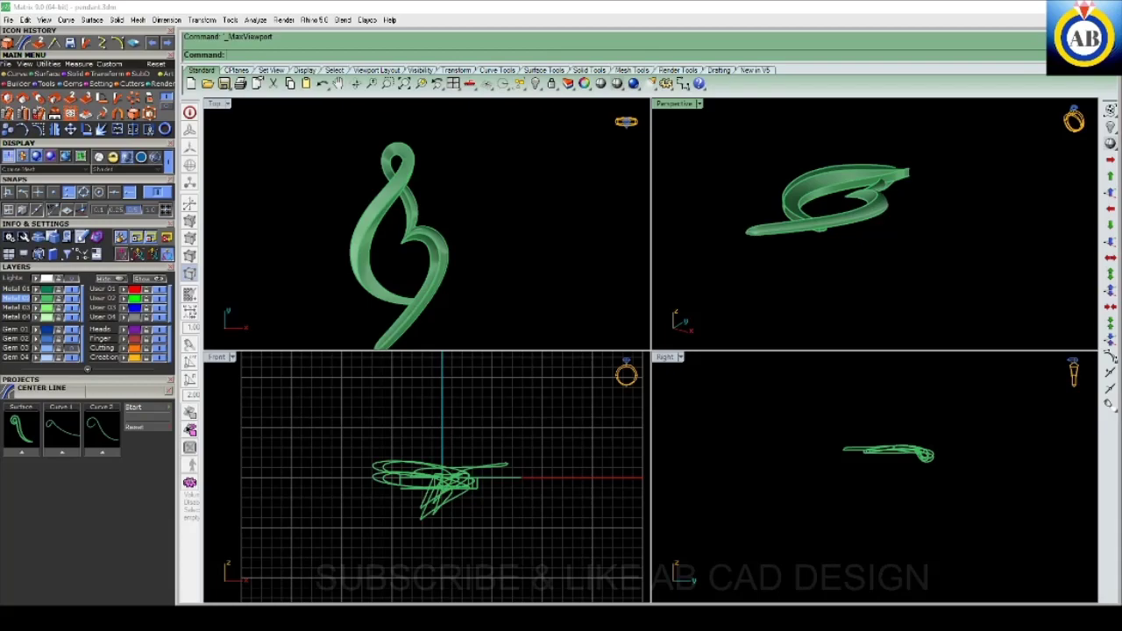
{"action": "key", "text": "ctrl+m"}
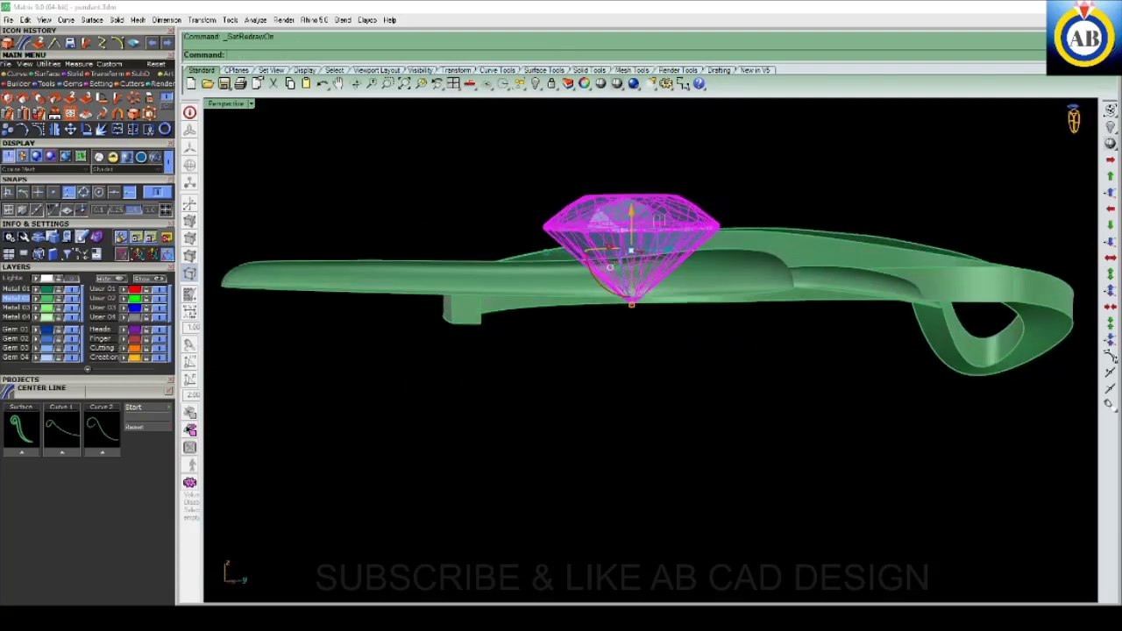
- Run Head Builder on the round gem from the F6 Actions menu to make a four-prong head
{"action": "key", "text": "Escape"}
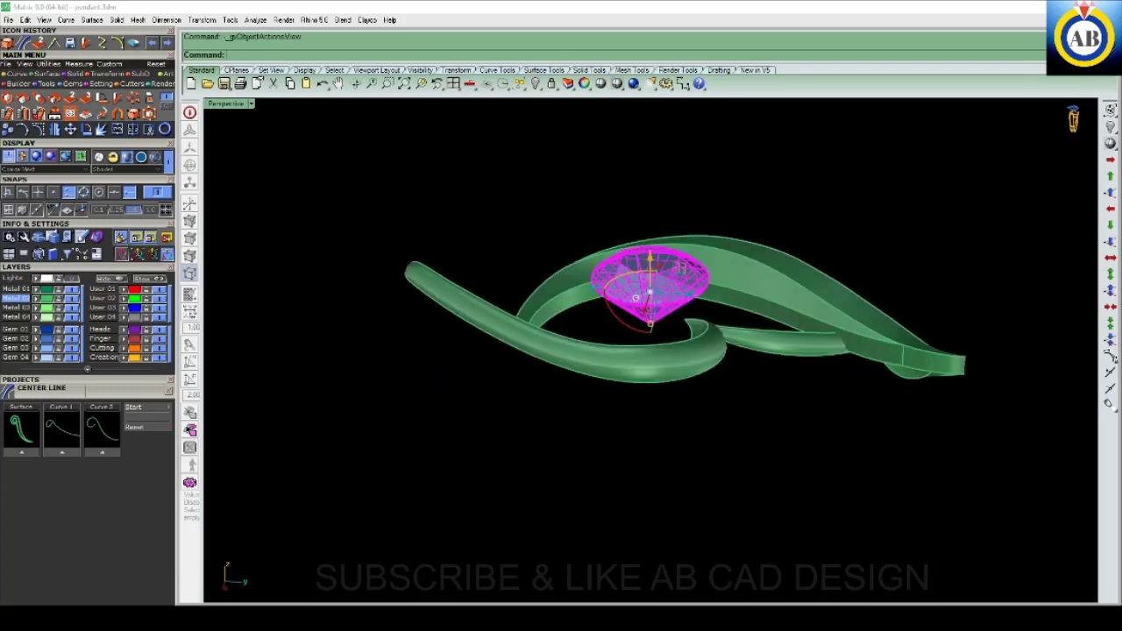
{"action": "key", "text": "F6"}
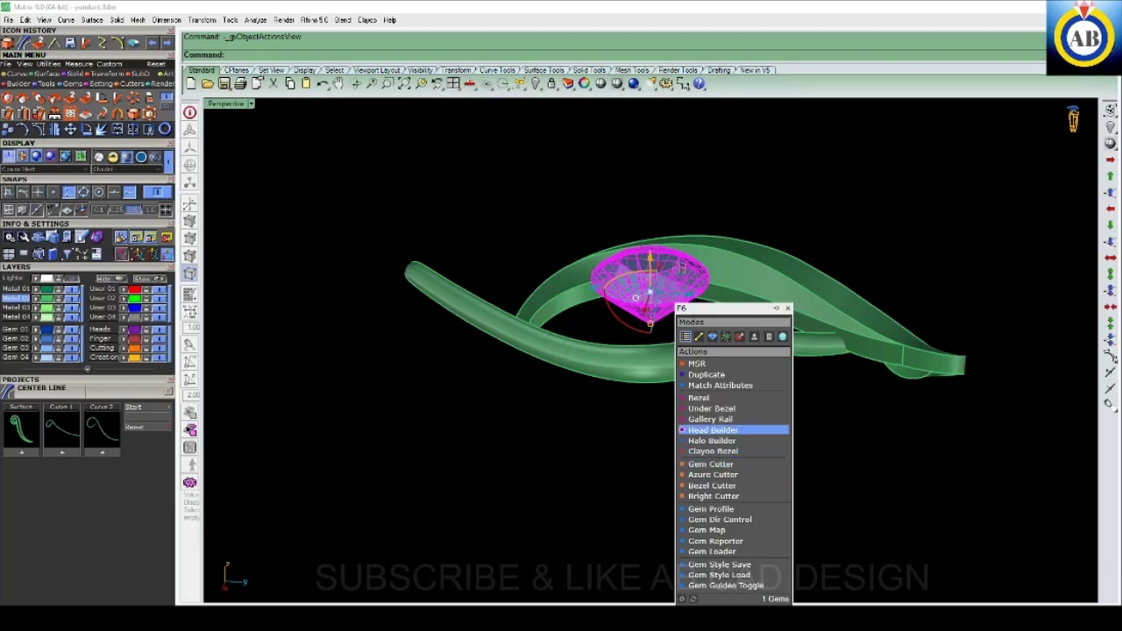
{"action": "left_click", "coordinate": [712, 429]}
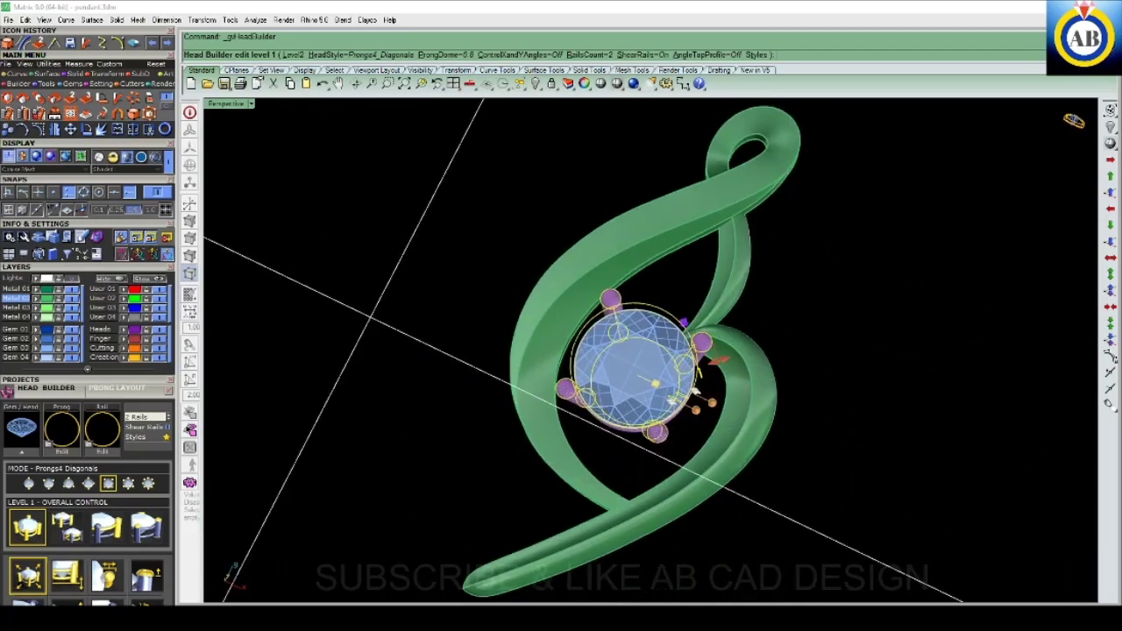
- Orbit and zoom around the new head to inspect the prongs from the side and above
{"action": "right_click_drag", "start_coordinate": [653, 435], "coordinate": [649, 399]}
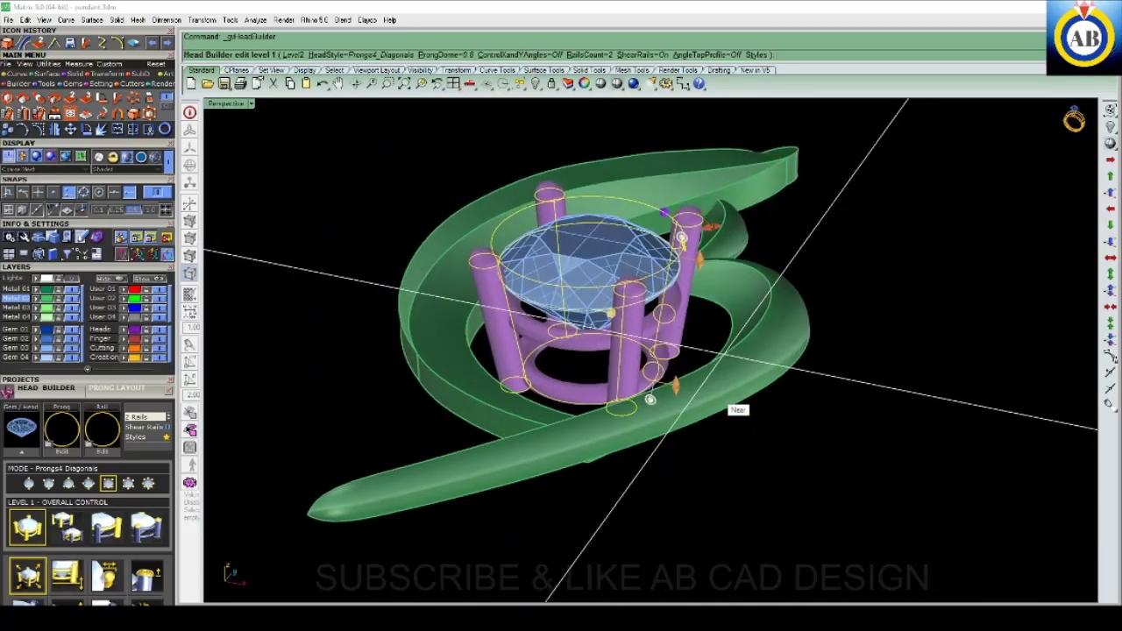
{"action": "mouse_move", "coordinate": [728, 403]}
{"action": "right_mouse_down"}
{"action": "mouse_move", "coordinate": [812, 409]}
{"action": "mouse_move", "coordinate": [757, 408]}
{"action": "mouse_move", "coordinate": [752, 433]}
{"action": "mouse_move", "coordinate": [749, 416]}
{"action": "mouse_move", "coordinate": [830, 397]}
{"action": "right_mouse_up"}
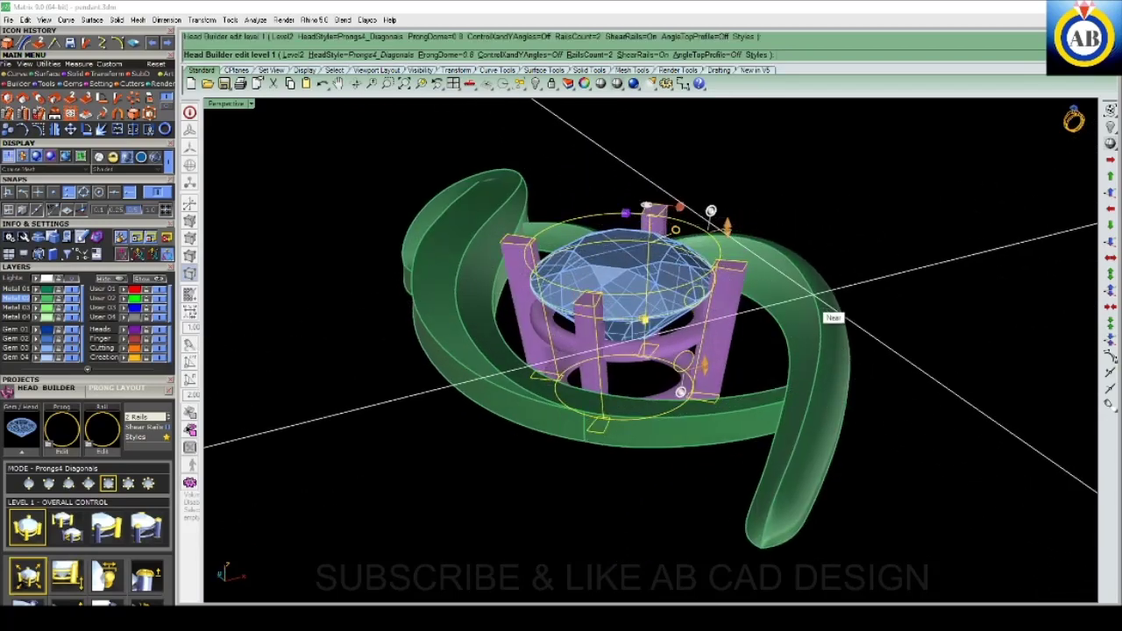
{"action": "mouse_move", "coordinate": [827, 314]}
{"action": "right_mouse_down"}
{"action": "mouse_move", "coordinate": [824, 301]}
{"action": "mouse_move", "coordinate": [810, 426]}
{"action": "mouse_move", "coordinate": [791, 433]}
{"action": "mouse_move", "coordinate": [741, 412]}
{"action": "mouse_move", "coordinate": [704, 365]}
{"action": "mouse_move", "coordinate": [710, 342]}
{"action": "mouse_move", "coordinate": [757, 339]}
{"action": "mouse_move", "coordinate": [761, 324]}
{"action": "mouse_move", "coordinate": [697, 351]}
{"action": "mouse_move", "coordinate": [697, 377]}
{"action": "mouse_move", "coordinate": [708, 395]}
{"action": "mouse_move", "coordinate": [783, 405]}
{"action": "mouse_move", "coordinate": [609, 385]}
{"action": "mouse_move", "coordinate": [745, 339]}
{"action": "mouse_move", "coordinate": [728, 357]}
{"action": "mouse_move", "coordinate": [732, 412]}
{"action": "right_mouse_up"}
{"action": "scroll", "coordinate": [741, 346], "scroll_direction": "up", "scroll_amount": 3}
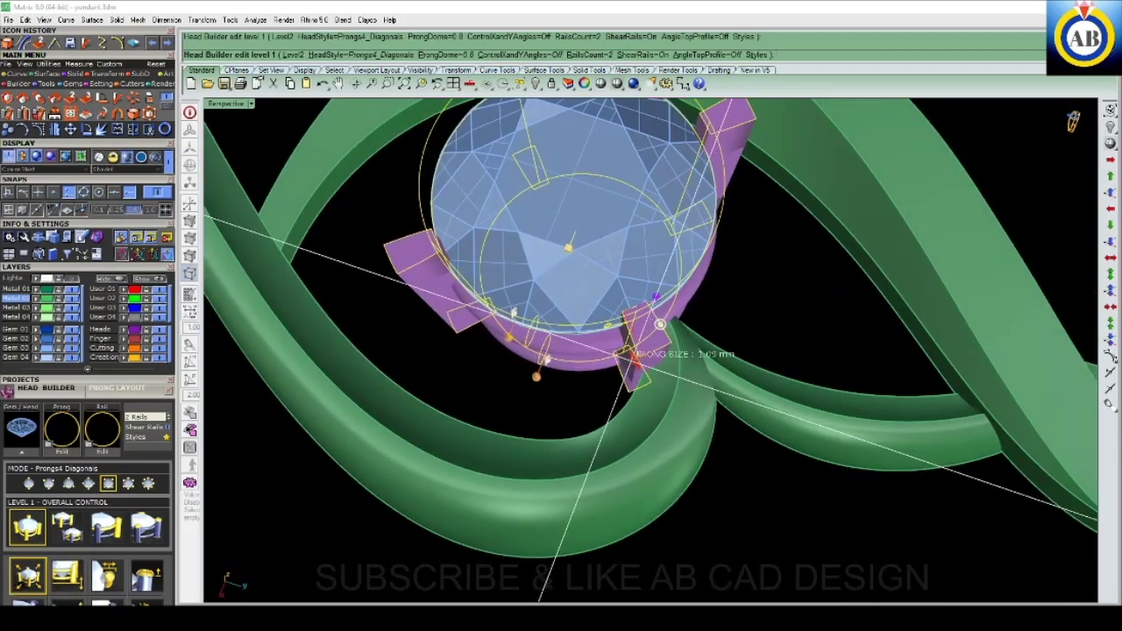
{"action": "mouse_move", "coordinate": [659, 324]}
{"action": "right_mouse_down"}
{"action": "mouse_move", "coordinate": [666, 257]}
{"action": "mouse_move", "coordinate": [633, 368]}
{"action": "right_mouse_up"}
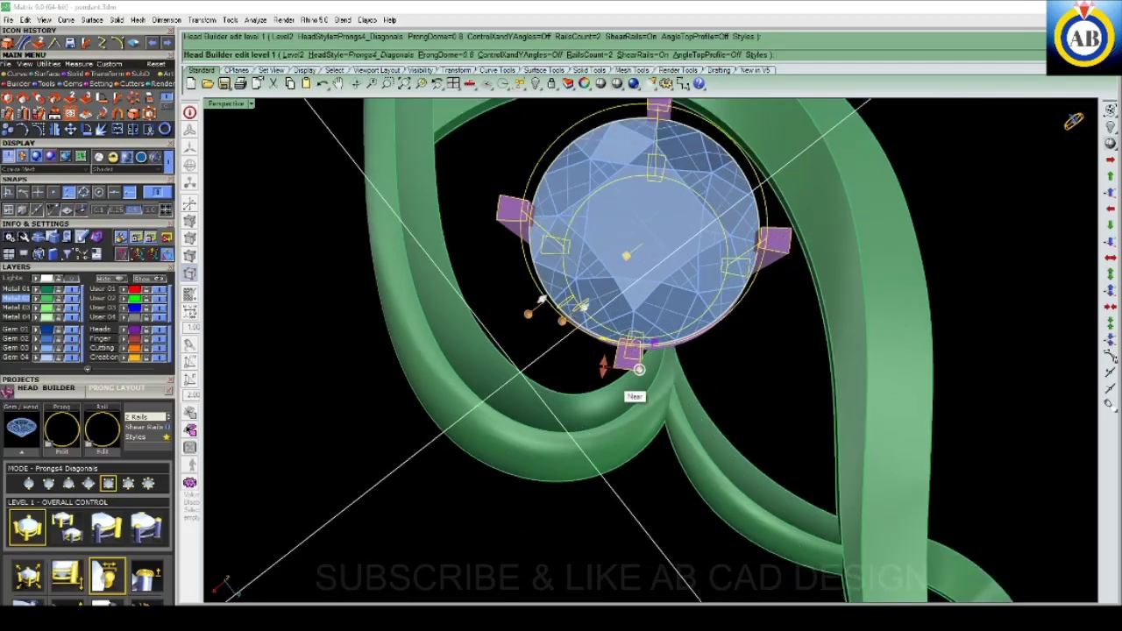
{"action": "right_click_drag", "start_coordinate": [633, 369], "coordinate": [658, 355]}
{"action": "scroll", "coordinate": [731, 309], "scroll_direction": "up", "scroll_amount": 5}
{"action": "scroll", "coordinate": [731, 309], "scroll_direction": "down", "scroll_amount": 5}
- Orbit out to view the whole head from below, then settle on a frontal view of the prongs
{"action": "right_click_drag", "start_coordinate": [731, 310], "coordinate": [731, 175]}
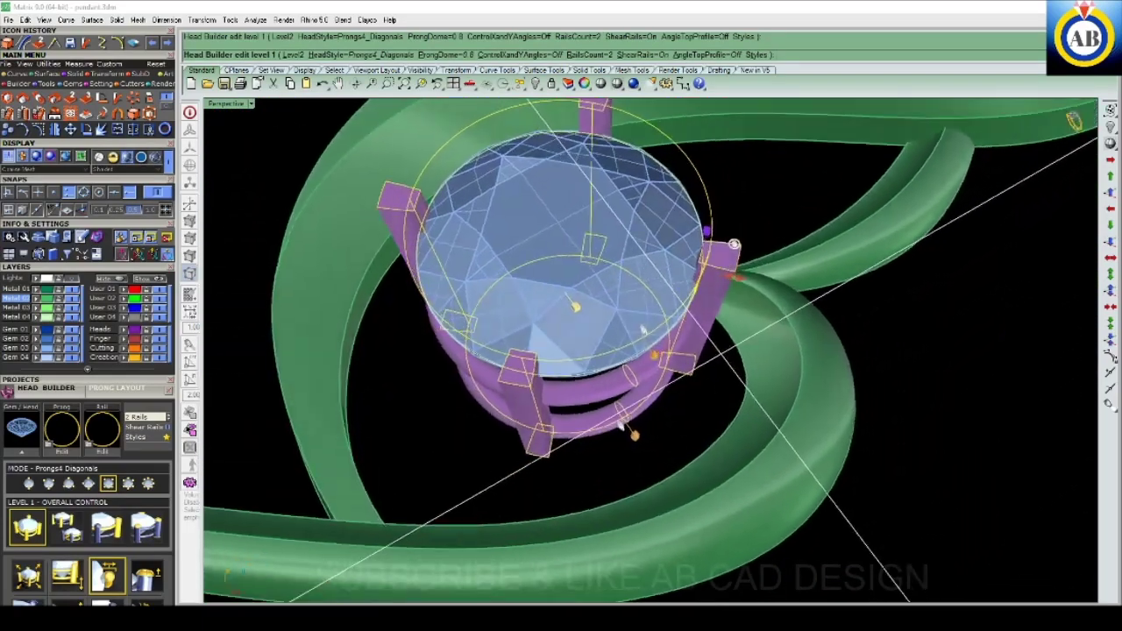
{"action": "scroll", "coordinate": [732, 175], "scroll_direction": "down", "scroll_amount": 3}
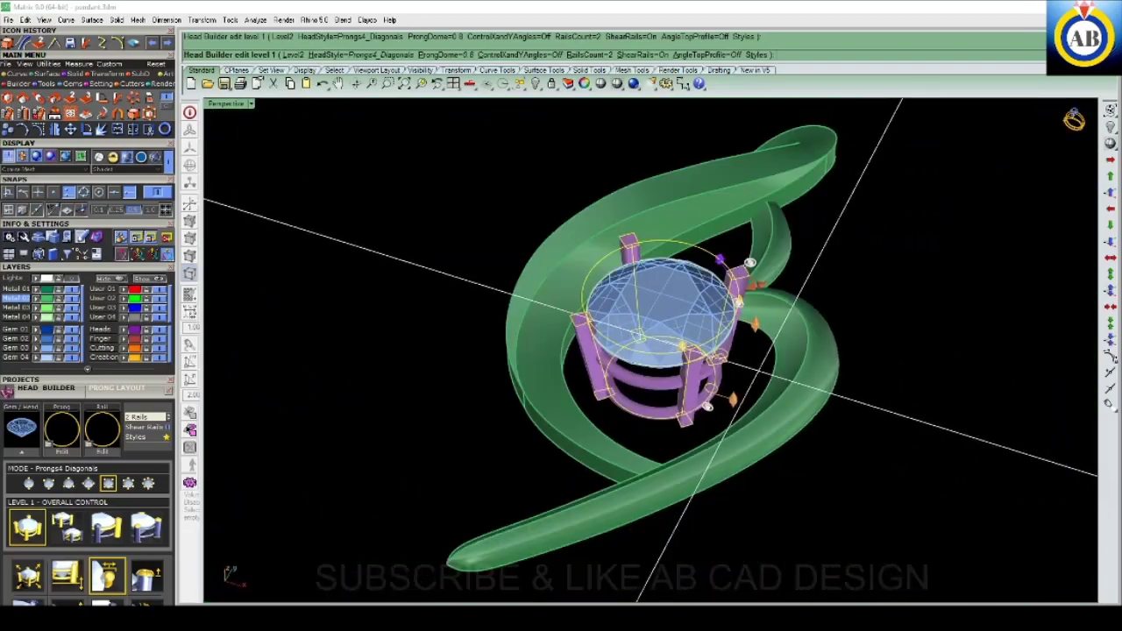
{"action": "right_click_drag", "start_coordinate": [732, 175], "coordinate": [858, 405]}
{"action": "scroll", "coordinate": [858, 405], "scroll_direction": "up", "scroll_amount": 3}
{"action": "scroll", "coordinate": [859, 405], "scroll_direction": "down", "scroll_amount": 2}
{"action": "scroll", "coordinate": [789, 394], "scroll_direction": "up", "scroll_amount": 4}
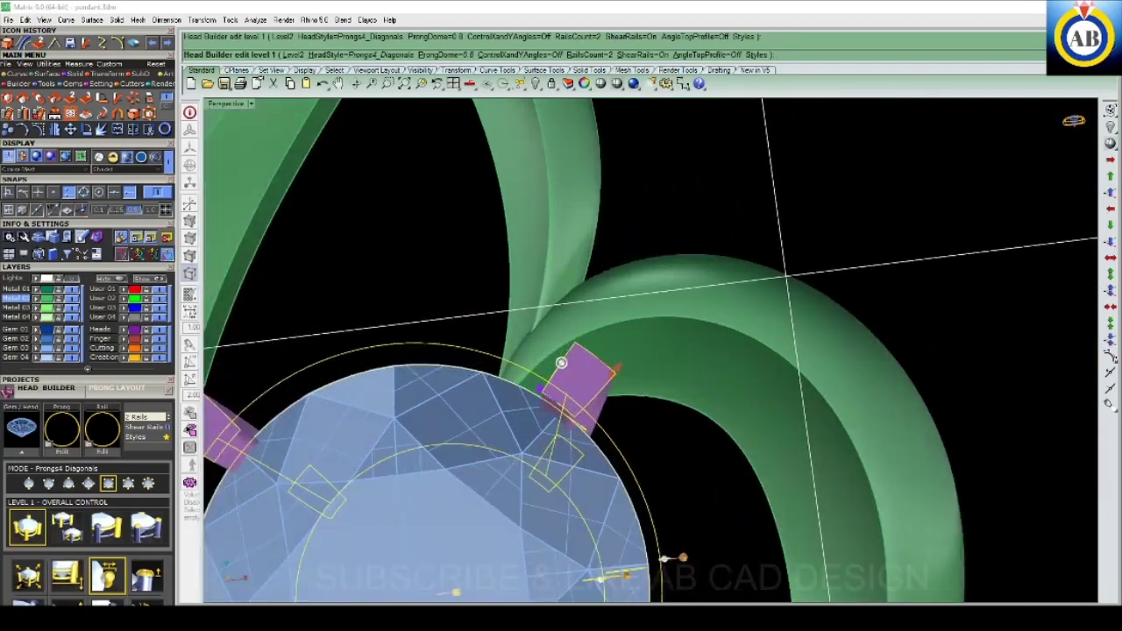
{"action": "right_click_drag", "start_coordinate": [789, 394], "coordinate": [709, 377]}
- Open the Head Styles library, scroll through its styles, and make the window taller
{"action": "left_click", "coordinate": [136, 436]}
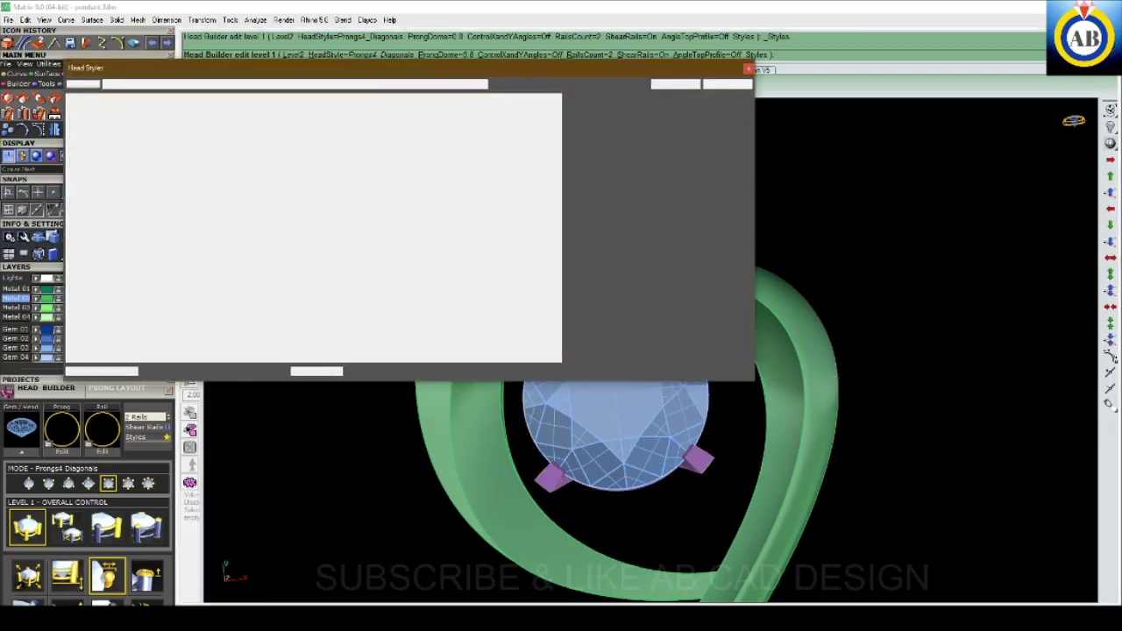
{"action": "scroll", "coordinate": [241, 228], "scroll_direction": "down", "scroll_amount": 1}
{"action": "scroll", "coordinate": [241, 228], "scroll_direction": "down", "scroll_amount": 1}
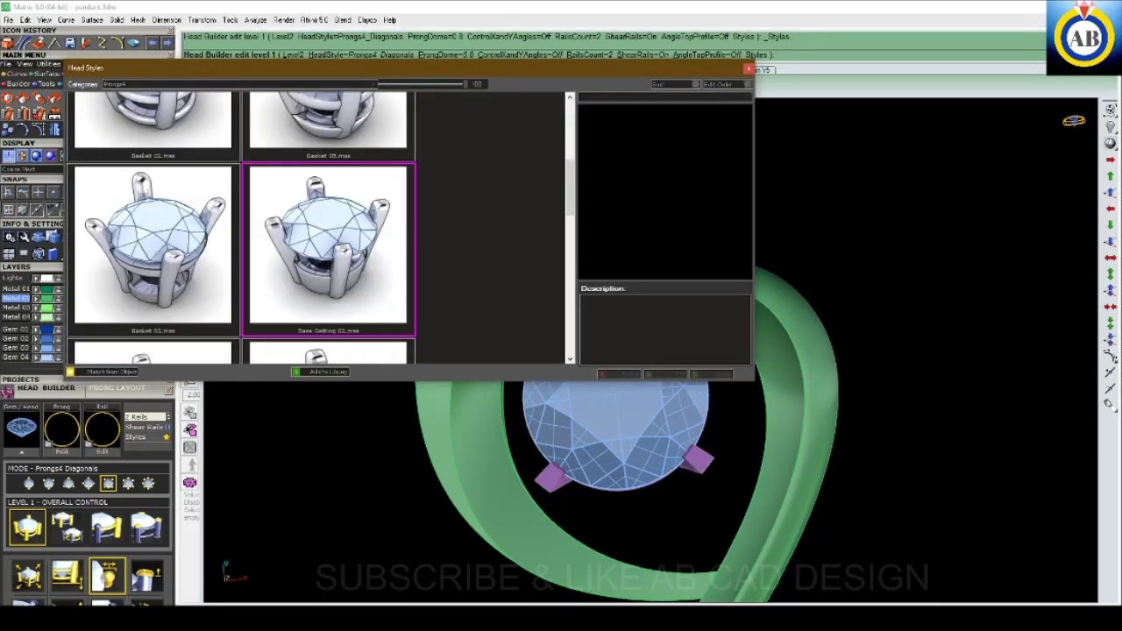
{"action": "scroll", "coordinate": [241, 228], "scroll_direction": "down", "scroll_amount": 1}
{"action": "scroll", "coordinate": [242, 228], "scroll_direction": "down", "scroll_amount": 1}
{"action": "scroll", "coordinate": [241, 228], "scroll_direction": "down", "scroll_amount": 2}
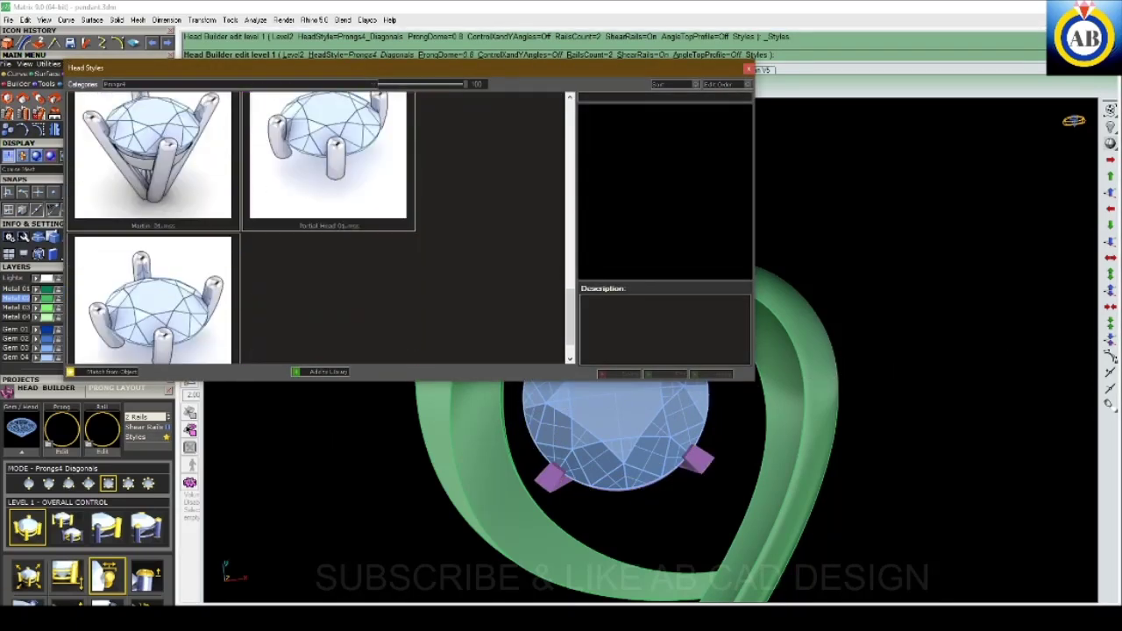
{"action": "scroll", "coordinate": [241, 228], "scroll_direction": "down", "scroll_amount": 1}
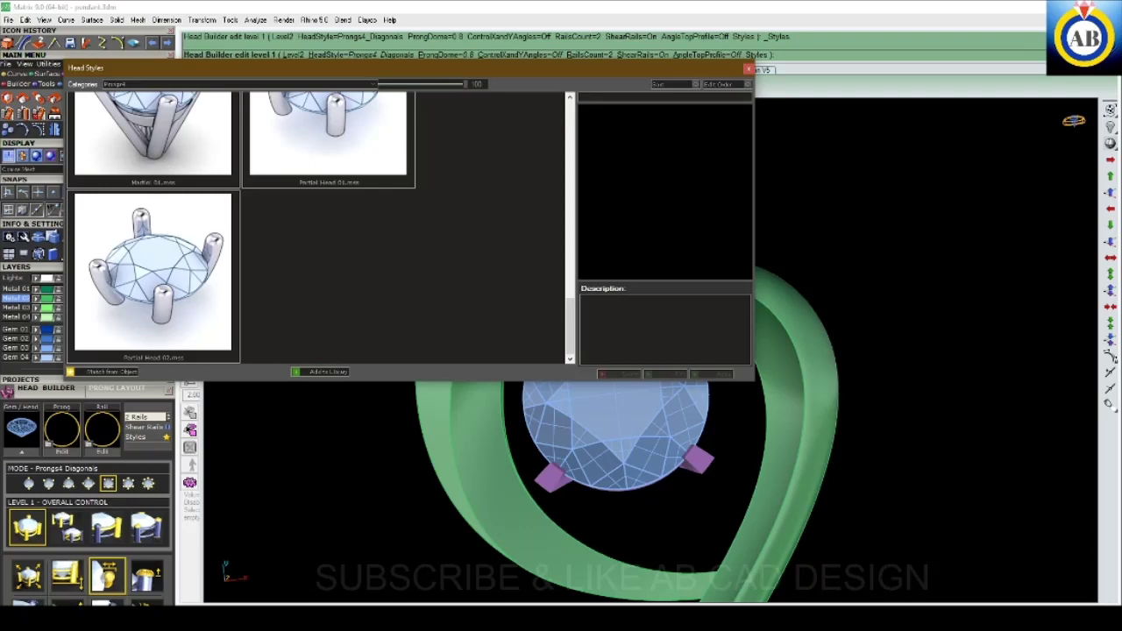
{"action": "left_click_drag", "start_coordinate": [398, 382], "coordinate": [398, 554]}
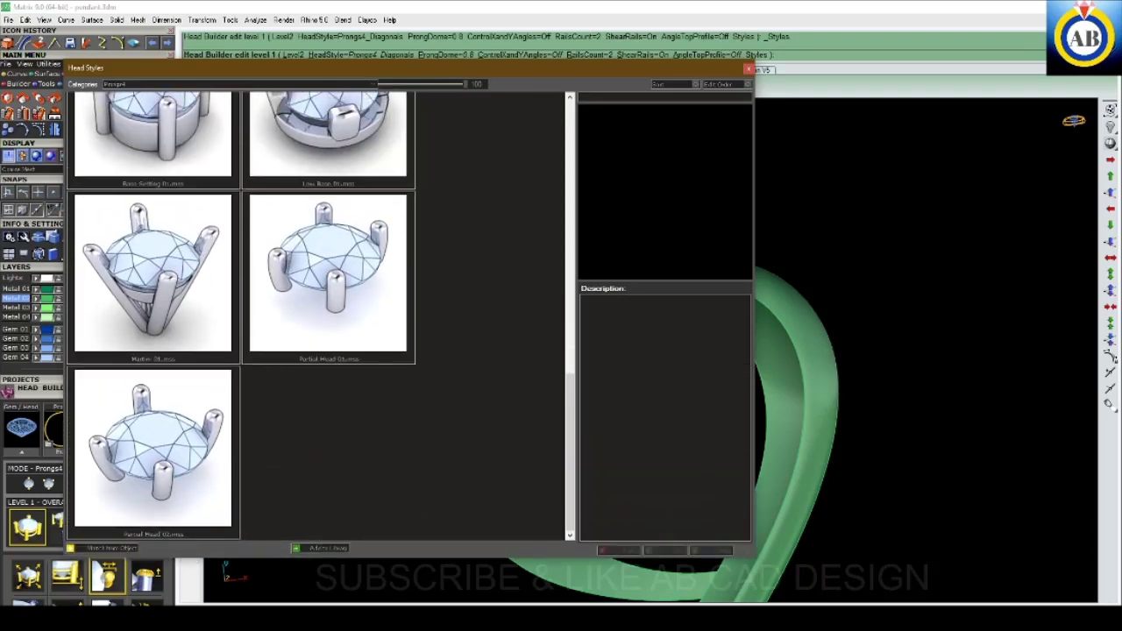
- Scroll the library up and back down to reach the Base Setting 01 style
{"action": "scroll", "coordinate": [241, 316], "scroll_direction": "up", "scroll_amount": 1}
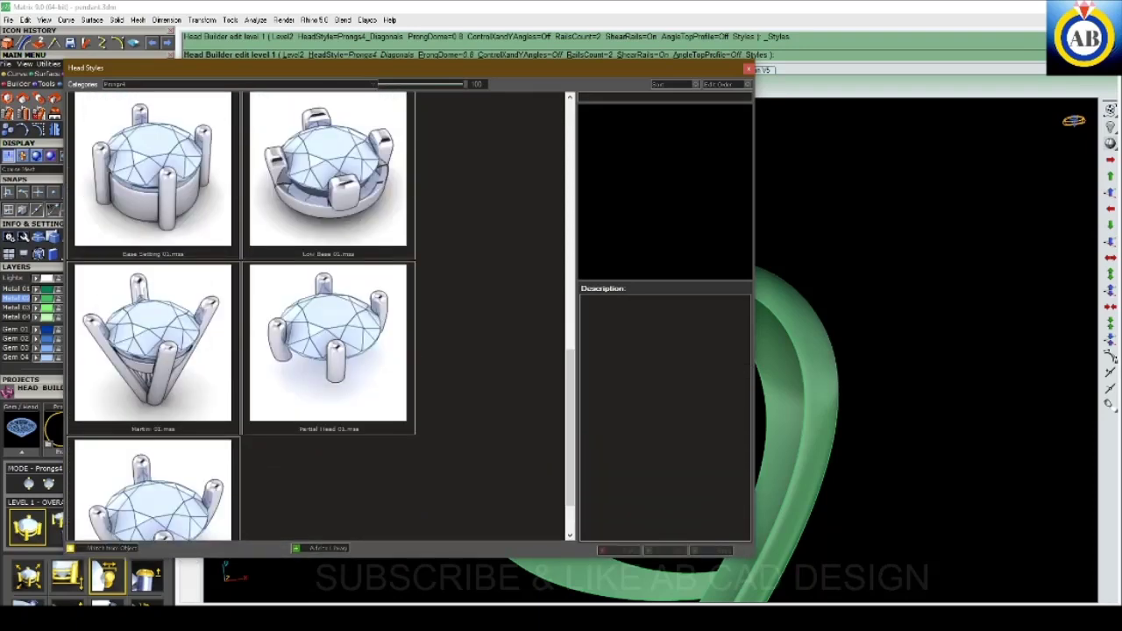
{"action": "scroll", "coordinate": [241, 316], "scroll_direction": "up", "scroll_amount": 1}
{"action": "scroll", "coordinate": [241, 315], "scroll_direction": "up", "scroll_amount": 2}
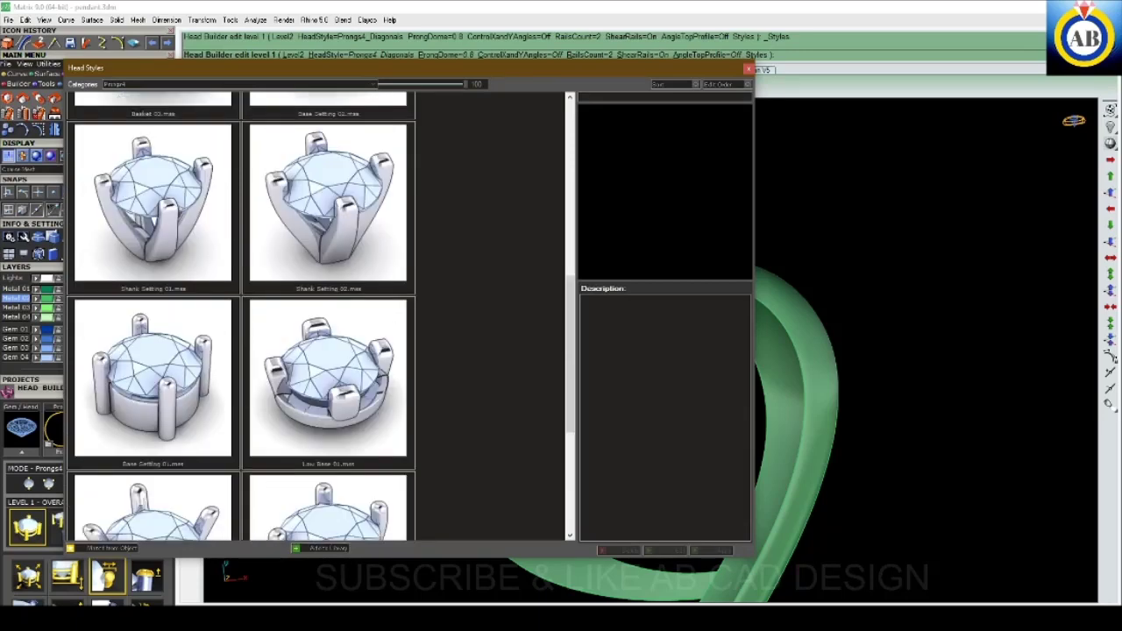
{"action": "scroll", "coordinate": [241, 316], "scroll_direction": "up", "scroll_amount": 2}
{"action": "scroll", "coordinate": [241, 315], "scroll_direction": "up", "scroll_amount": 1}
{"action": "scroll", "coordinate": [241, 316], "scroll_direction": "up", "scroll_amount": 1}
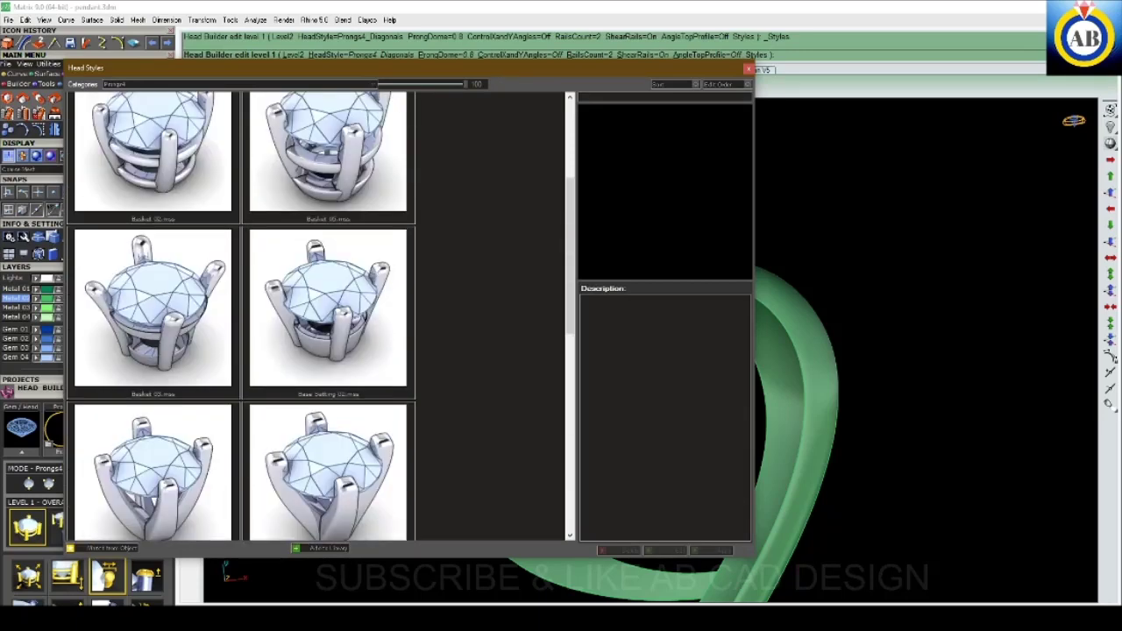
{"action": "scroll", "coordinate": [241, 315], "scroll_direction": "up", "scroll_amount": 1}
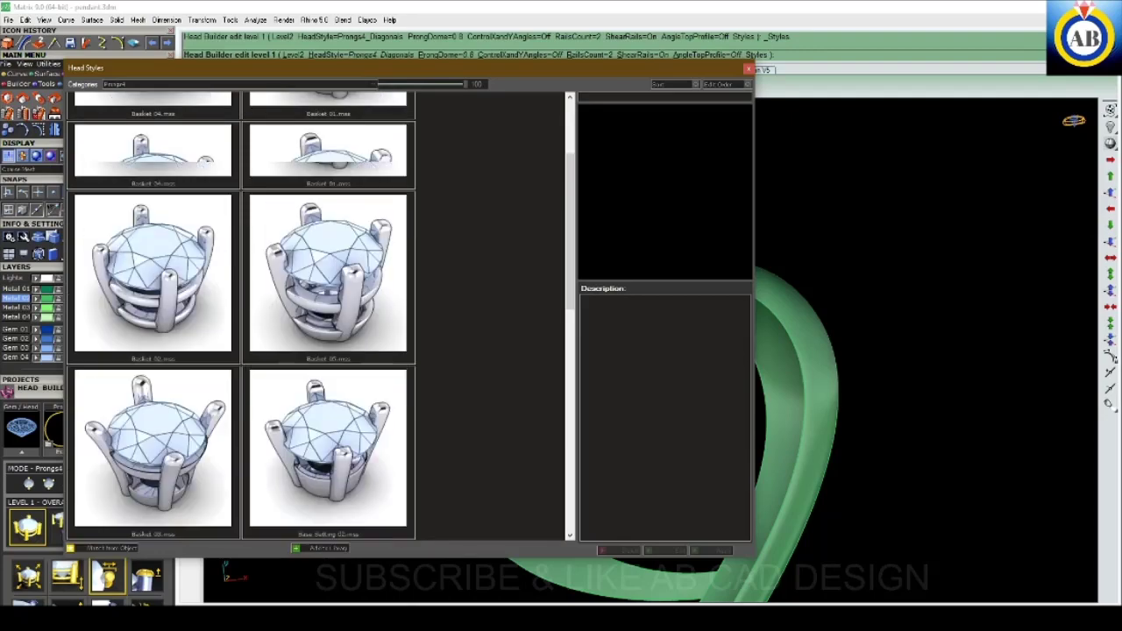
{"action": "scroll", "coordinate": [241, 315], "scroll_direction": "down", "scroll_amount": 3}
{"action": "scroll", "coordinate": [241, 315], "scroll_direction": "down", "scroll_amount": 3}
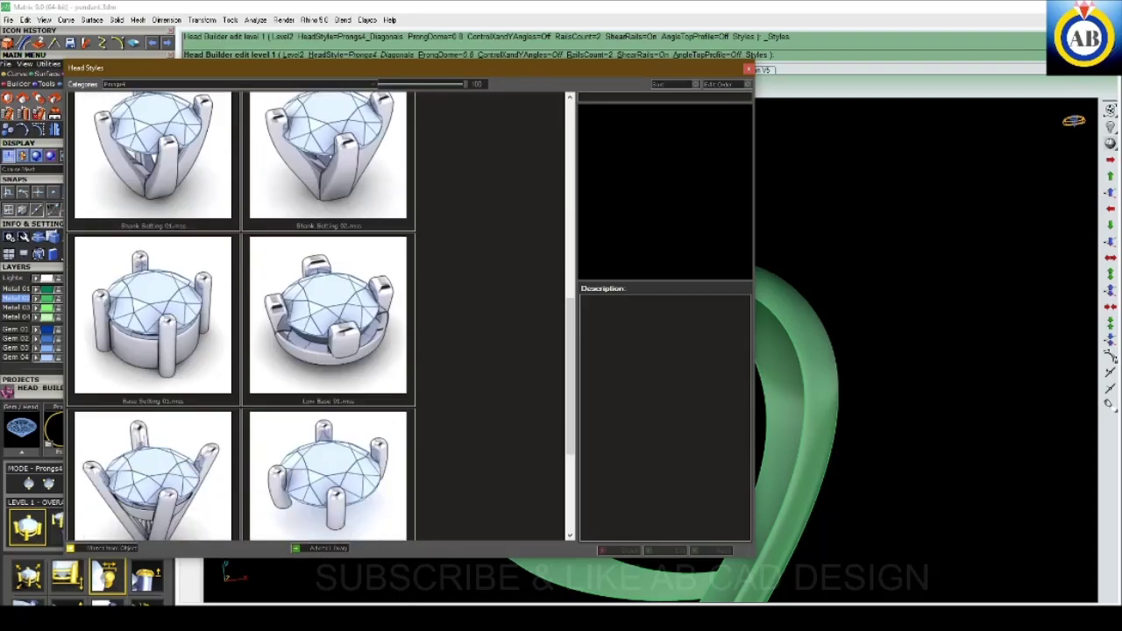
{"action": "scroll", "coordinate": [241, 316], "scroll_direction": "down", "scroll_amount": 3}
{"action": "scroll", "coordinate": [241, 315], "scroll_direction": "down", "scroll_amount": 1}
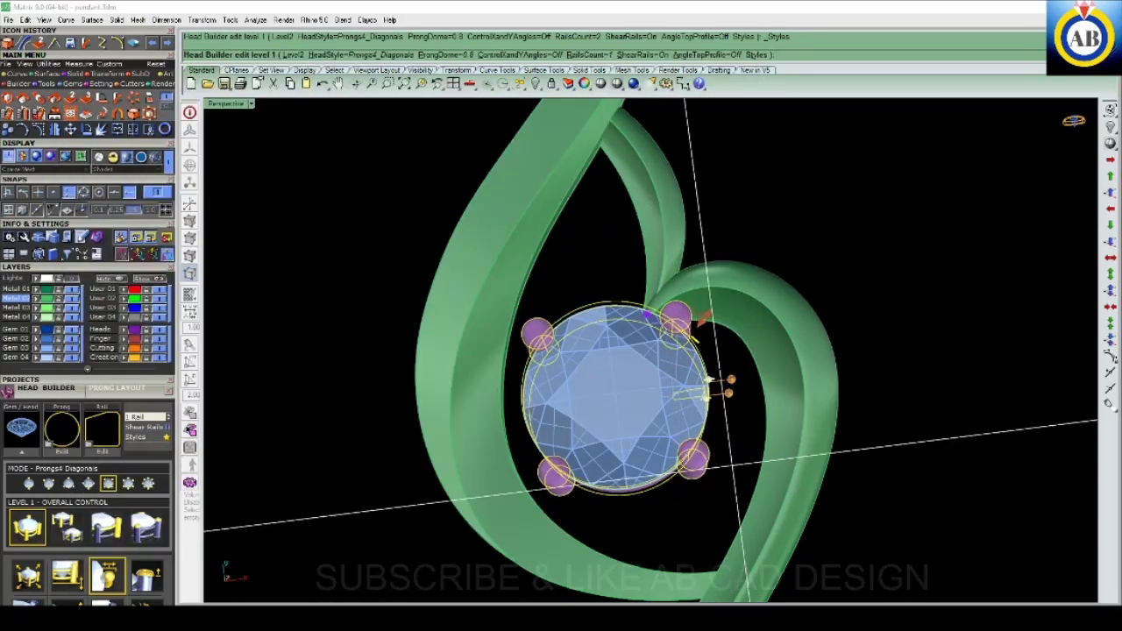
- Orbit and zoom around the Base Setting 01 head from tilted and low side angles
{"action": "mouse_move", "coordinate": [707, 380]}
{"action": "right_mouse_down"}
{"action": "mouse_move", "coordinate": [592, 371]}
{"action": "mouse_move", "coordinate": [659, 286]}
{"action": "right_mouse_up"}
{"action": "mouse_move", "coordinate": [712, 328]}
{"action": "right_mouse_down"}
{"action": "mouse_move", "coordinate": [718, 359]}
{"action": "mouse_move", "coordinate": [735, 312]}
{"action": "mouse_move", "coordinate": [743, 351]}
{"action": "mouse_move", "coordinate": [725, 421]}
{"action": "mouse_move", "coordinate": [731, 500]}
{"action": "mouse_move", "coordinate": [715, 438]}
{"action": "right_mouse_up"}
{"action": "scroll", "coordinate": [702, 357], "scroll_direction": "up", "scroll_amount": 3}
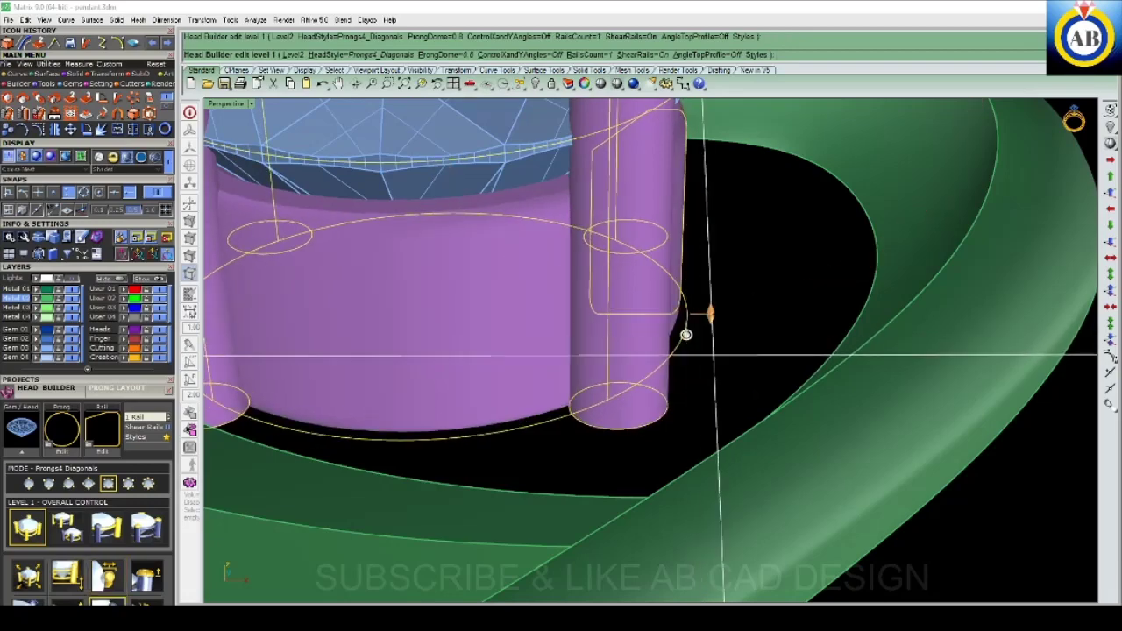
{"action": "scroll", "coordinate": [701, 357], "scroll_direction": "down", "scroll_amount": 5}
{"action": "mouse_move", "coordinate": [701, 357]}
{"action": "right_mouse_down"}
{"action": "mouse_move", "coordinate": [714, 342]}
{"action": "mouse_move", "coordinate": [741, 369]}
{"action": "mouse_move", "coordinate": [646, 386]}
{"action": "mouse_move", "coordinate": [618, 353]}
{"action": "mouse_move", "coordinate": [561, 333]}
{"action": "mouse_move", "coordinate": [522, 342]}
{"action": "mouse_move", "coordinate": [509, 377]}
{"action": "mouse_move", "coordinate": [618, 517]}
{"action": "mouse_move", "coordinate": [644, 526]}
{"action": "right_mouse_up"}
{"action": "scroll", "coordinate": [645, 526], "scroll_direction": "up", "scroll_amount": 3}
{"action": "scroll", "coordinate": [614, 526], "scroll_direction": "up", "scroll_amount": 2}
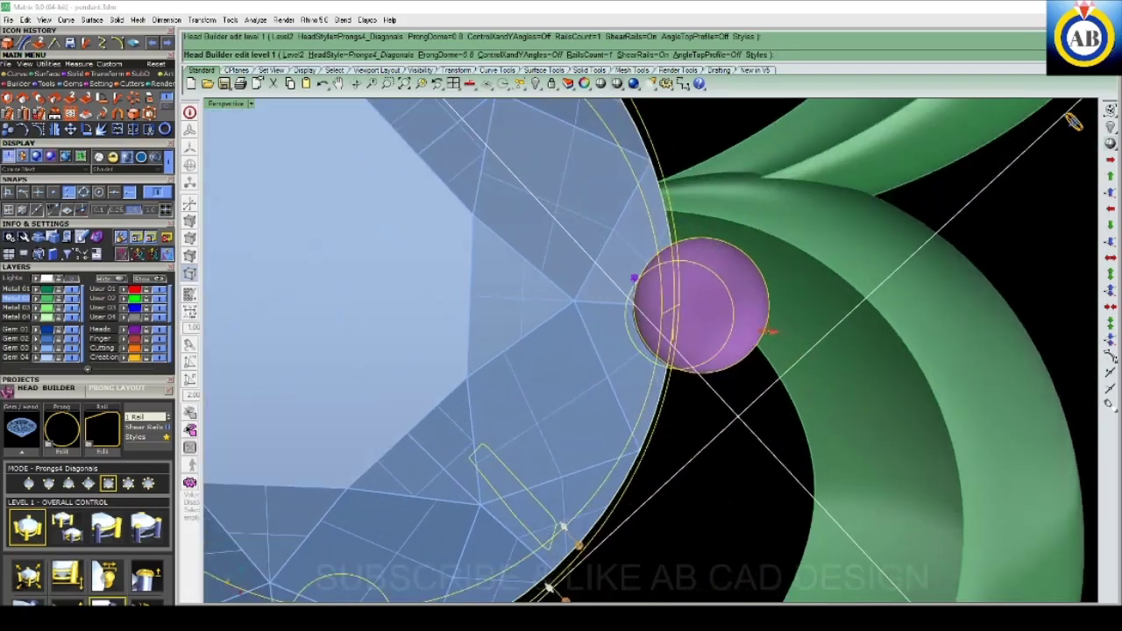
{"action": "scroll", "coordinate": [601, 521], "scroll_direction": "down", "scroll_amount": 3}
{"action": "scroll", "coordinate": [587, 519], "scroll_direction": "up", "scroll_amount": 3}
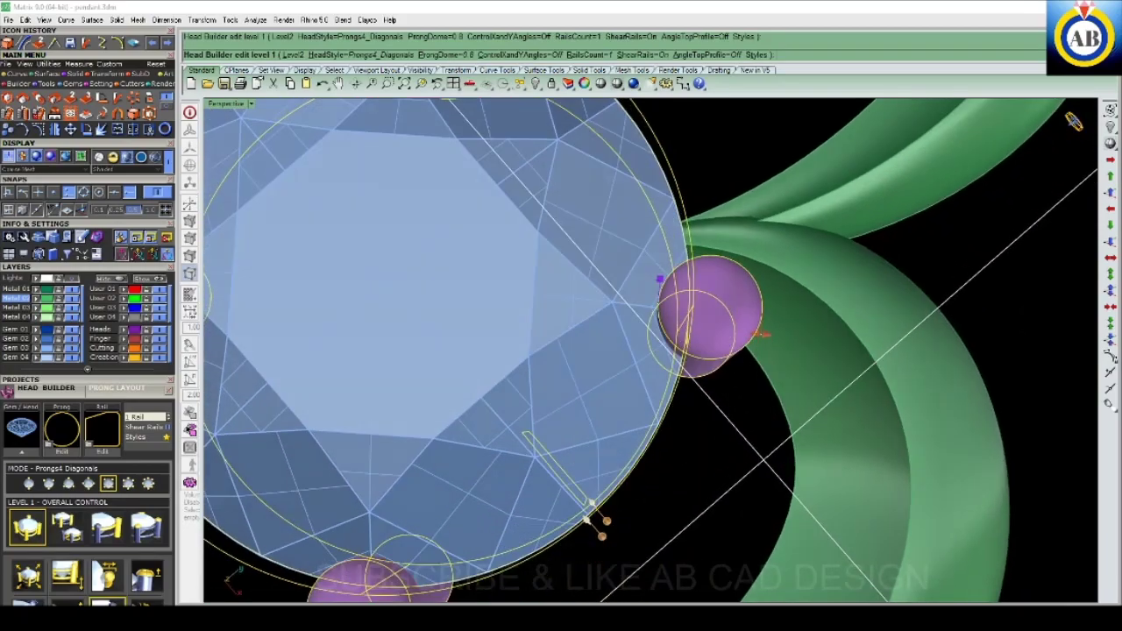
{"action": "scroll", "coordinate": [781, 403], "scroll_direction": "down", "scroll_amount": 3}
{"action": "scroll", "coordinate": [780, 403], "scroll_direction": "down", "scroll_amount": 2}
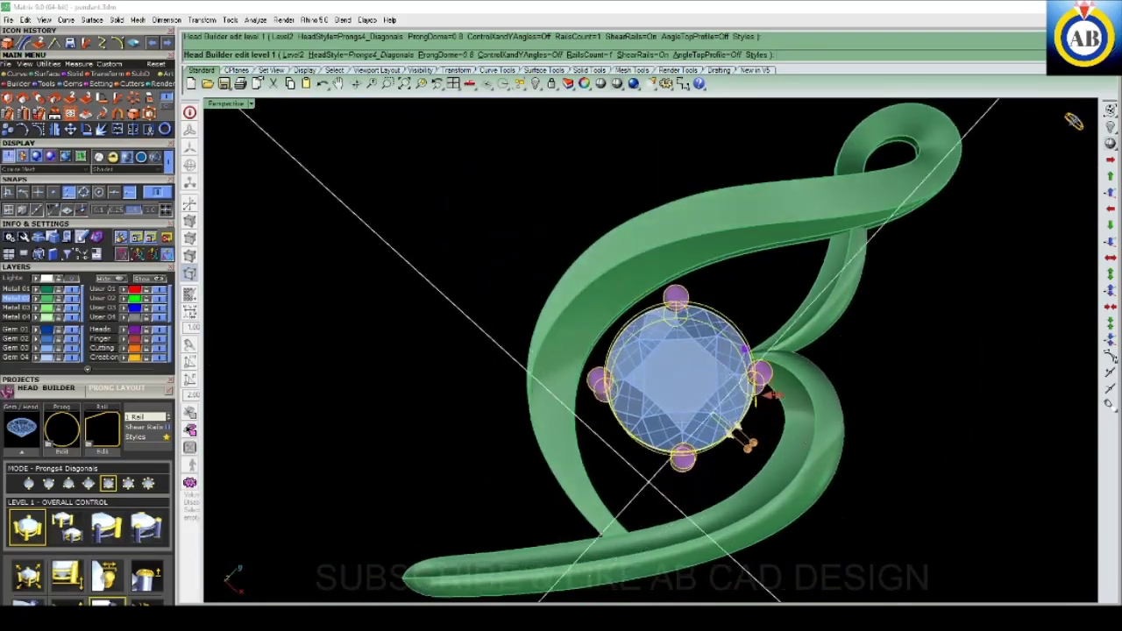
{"action": "scroll", "coordinate": [618, 456], "scroll_direction": "up", "scroll_amount": 3}
{"action": "scroll", "coordinate": [794, 468], "scroll_direction": "up", "scroll_amount": 3}
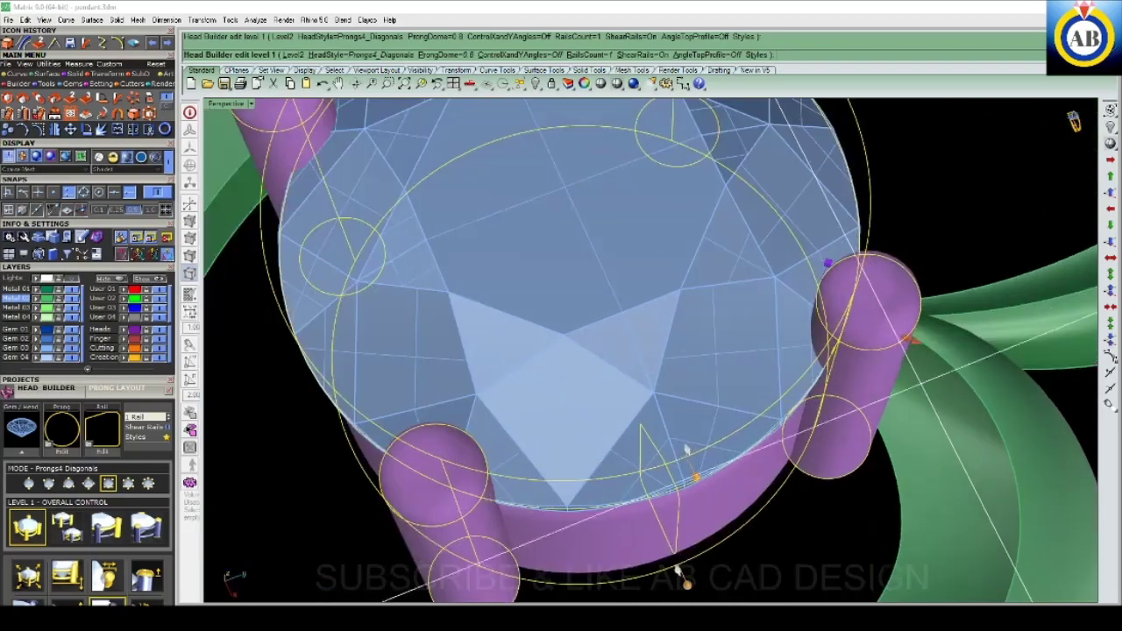
{"action": "scroll", "coordinate": [719, 531], "scroll_direction": "up", "scroll_amount": 2}
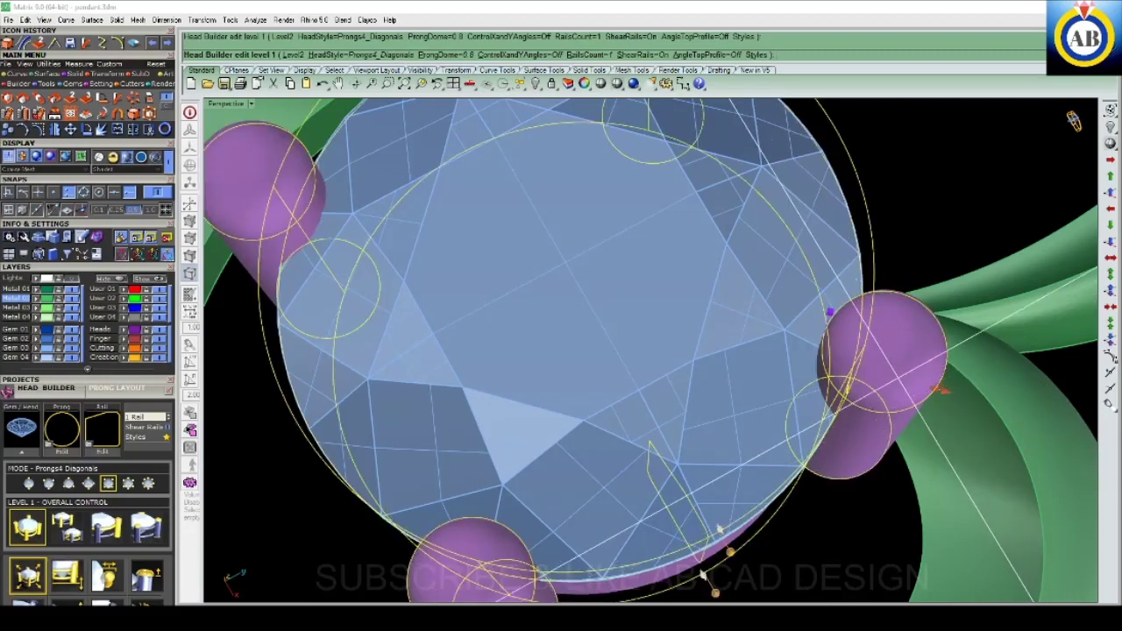
{"action": "scroll", "coordinate": [701, 574], "scroll_direction": "down", "scroll_amount": 5}
- Check the four straight prongs from low side and tilted top views
{"action": "right_click_drag", "start_coordinate": [701, 561], "coordinate": [772, 496]}
{"action": "scroll", "coordinate": [903, 420], "scroll_direction": "up", "scroll_amount": 3}
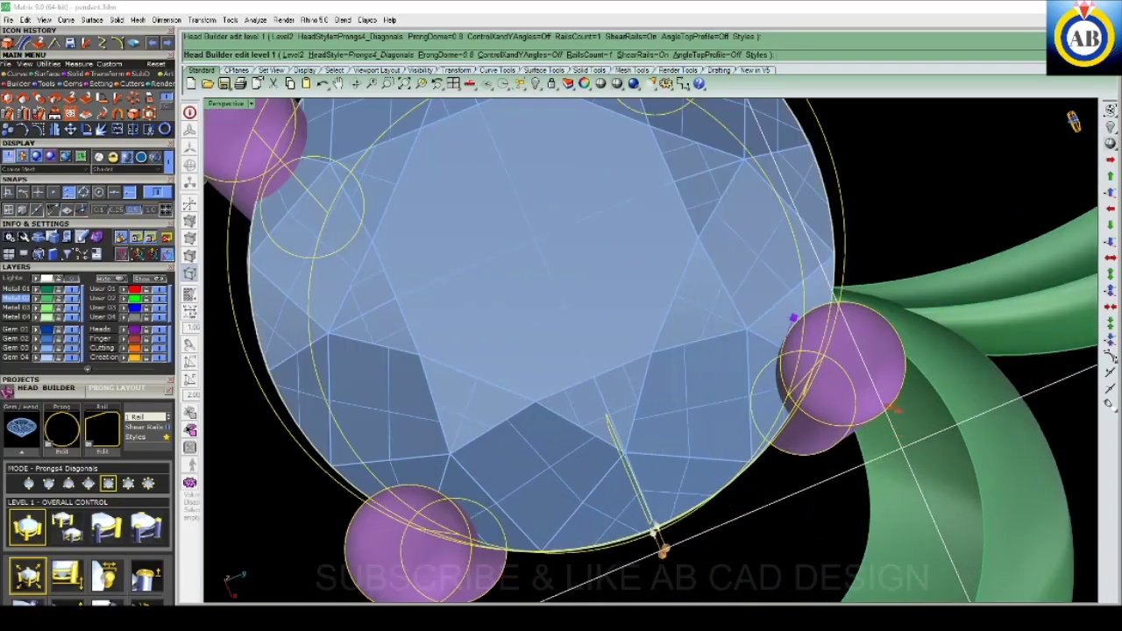
{"action": "scroll", "coordinate": [653, 532], "scroll_direction": "down", "scroll_amount": 4}
{"action": "mouse_move", "coordinate": [653, 532]}
{"action": "right_mouse_down"}
{"action": "mouse_move", "coordinate": [761, 349]}
{"action": "mouse_move", "coordinate": [837, 473]}
{"action": "right_mouse_up"}
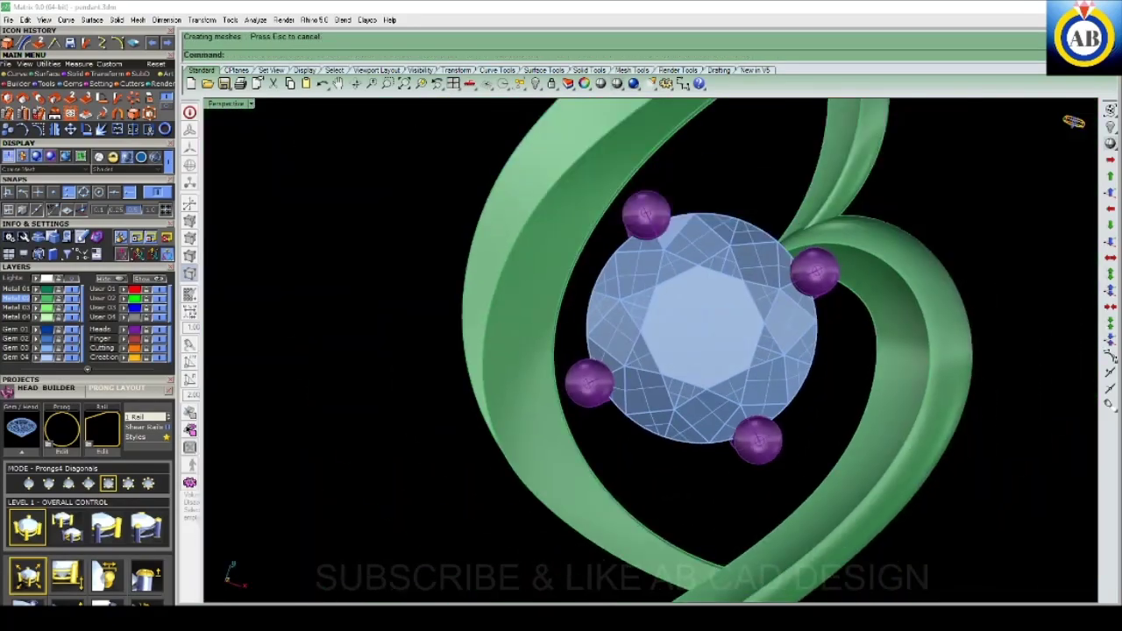
{"action": "mouse_move", "coordinate": [877, 377]}
{"action": "right_mouse_down"}
{"action": "mouse_move", "coordinate": [722, 237]}
{"action": "mouse_move", "coordinate": [702, 289]}
{"action": "mouse_move", "coordinate": [583, 306]}
{"action": "mouse_move", "coordinate": [596, 320]}
{"action": "right_mouse_up"}
{"action": "scroll", "coordinate": [701, 289], "scroll_direction": "up", "scroll_amount": 4}
{"action": "scroll", "coordinate": [583, 307], "scroll_direction": "up", "scroll_amount": 3}
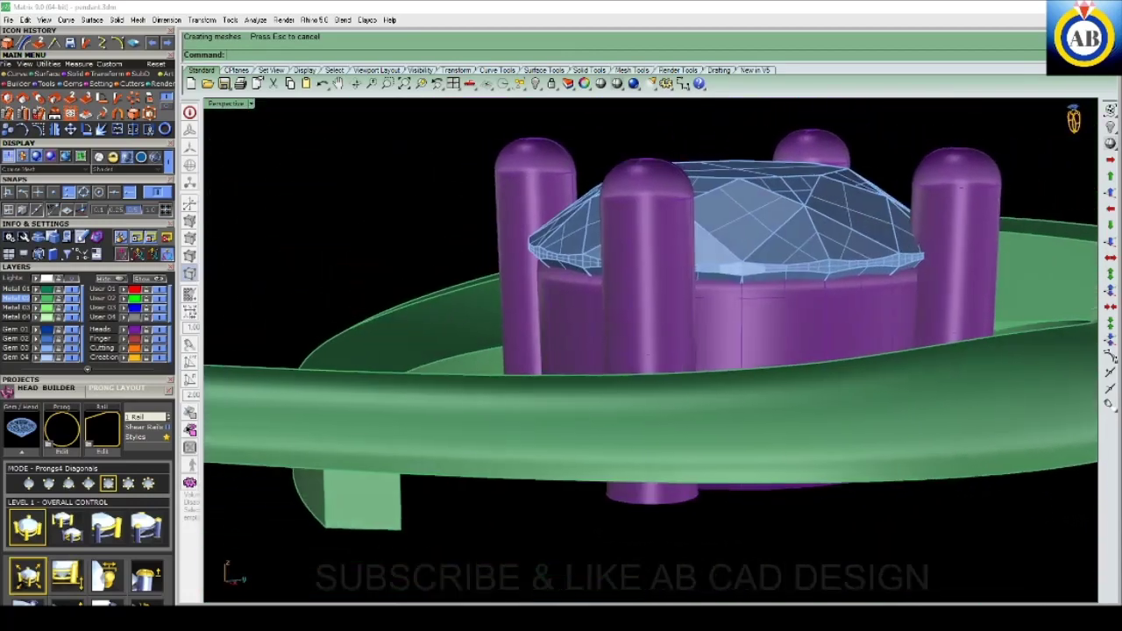
{"action": "scroll", "coordinate": [596, 320], "scroll_direction": "down", "scroll_amount": 3}
{"action": "right_click_drag", "start_coordinate": [596, 320], "coordinate": [605, 263]}
{"action": "scroll", "coordinate": [605, 263], "scroll_direction": "up", "scroll_amount": 3}
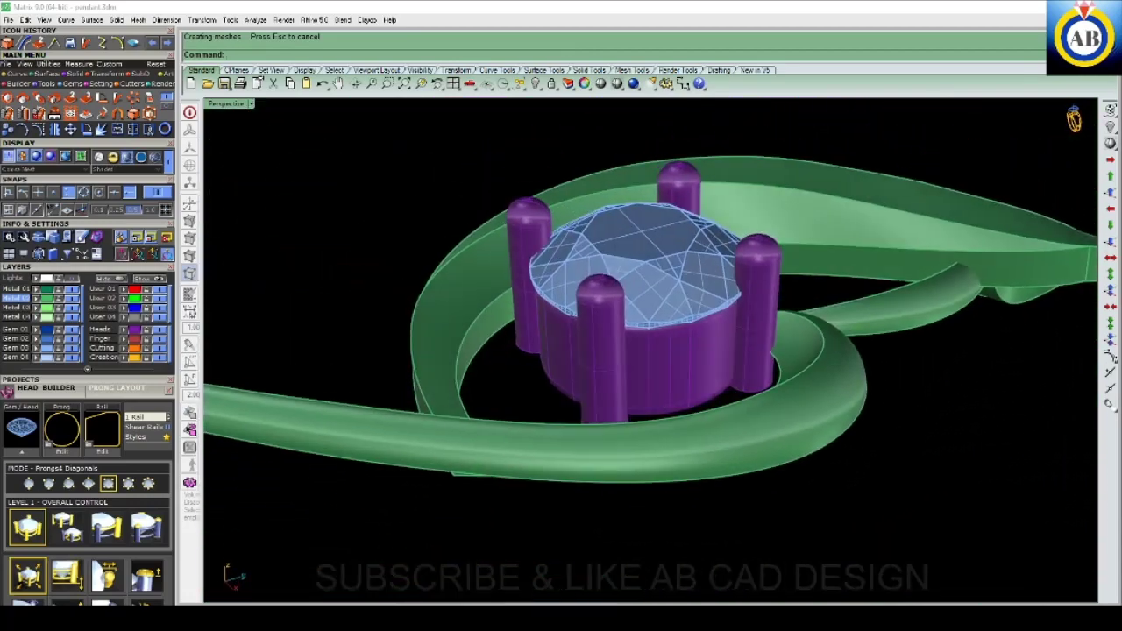
- Select the round gem and start Head Builder from the F6 Actions menu
{"action": "key", "text": "Delete"}
{"action": "left_click", "coordinate": [618, 301]}
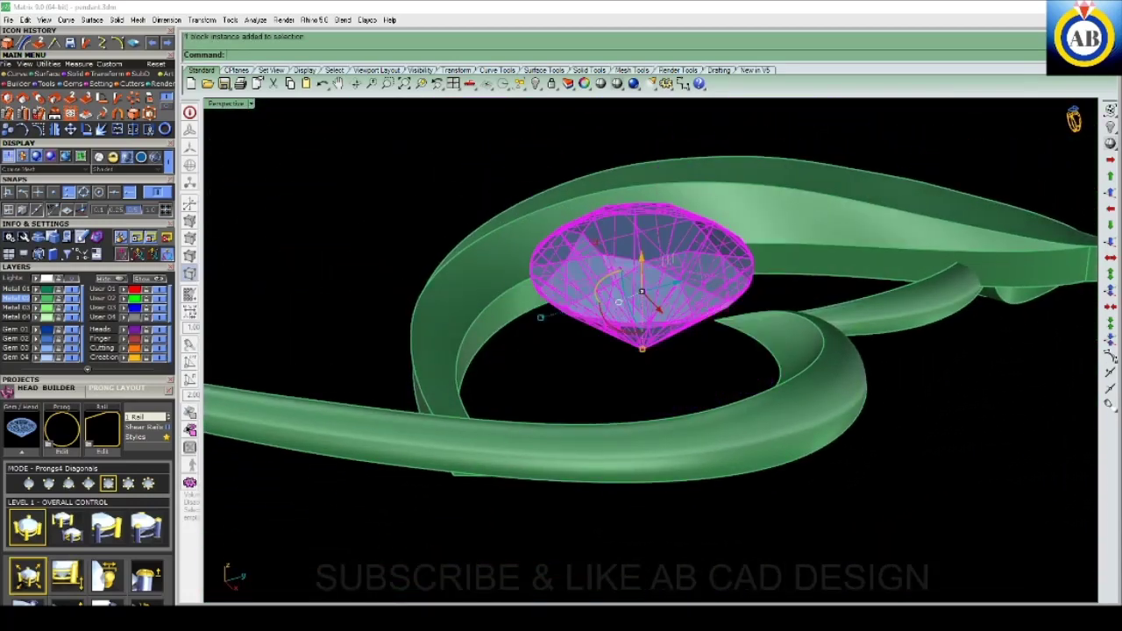
{"action": "key", "text": "F6"}
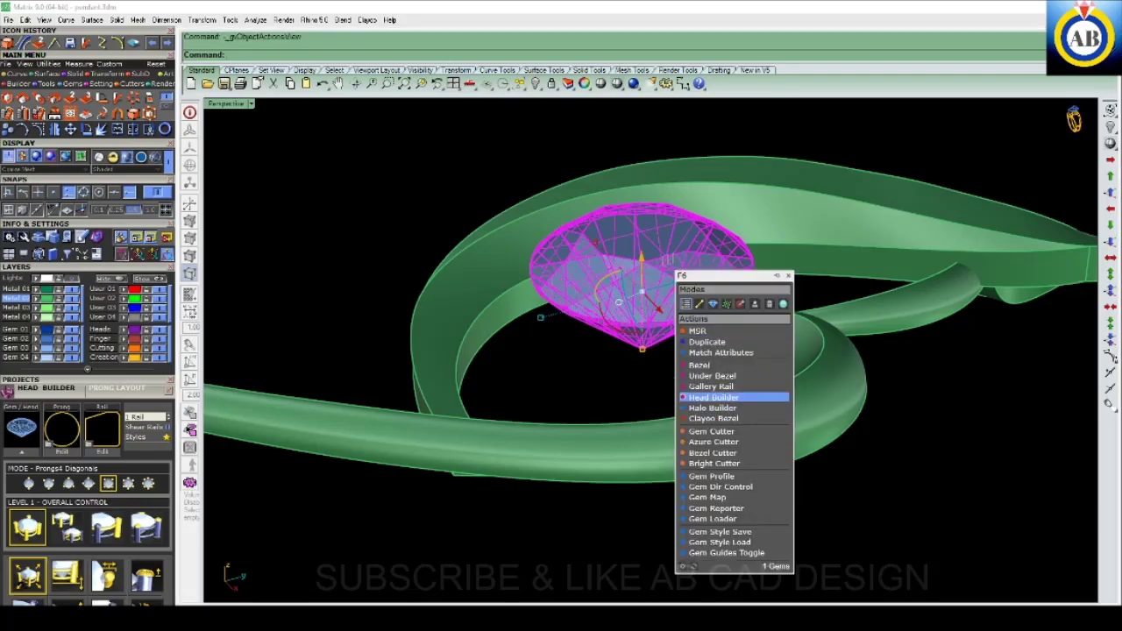
{"action": "left_click", "coordinate": [712, 397]}
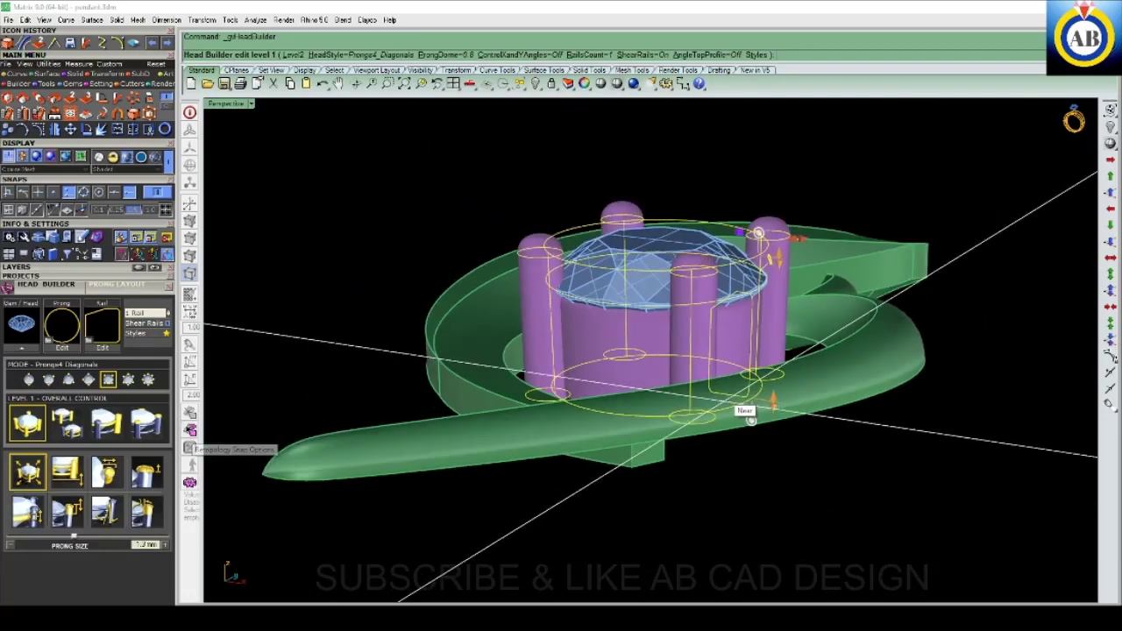
- Nudge the prongs outward from the stone while viewing it from above
{"action": "right_click_drag", "start_coordinate": [739, 401], "coordinate": [744, 494]}
{"action": "scroll", "coordinate": [734, 367], "scroll_direction": "up", "scroll_amount": 3}
{"action": "right_click_drag", "start_coordinate": [890, 440], "coordinate": [876, 439]}
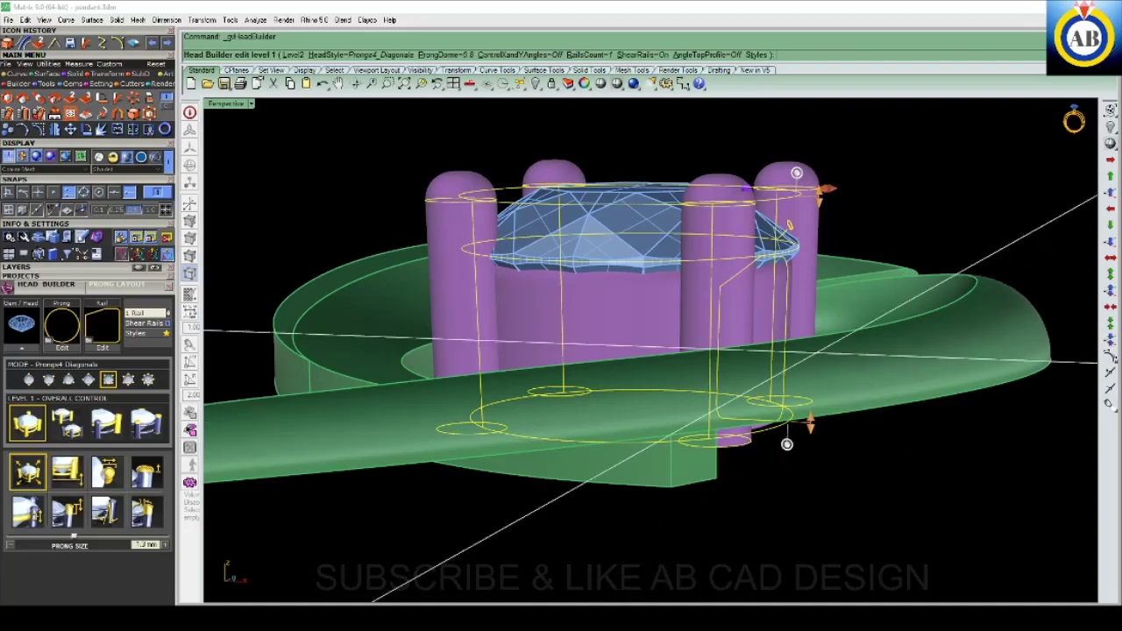
{"action": "right_click_drag", "start_coordinate": [788, 438], "coordinate": [772, 456]}
{"action": "scroll", "coordinate": [780, 394], "scroll_direction": "up", "scroll_amount": 5}
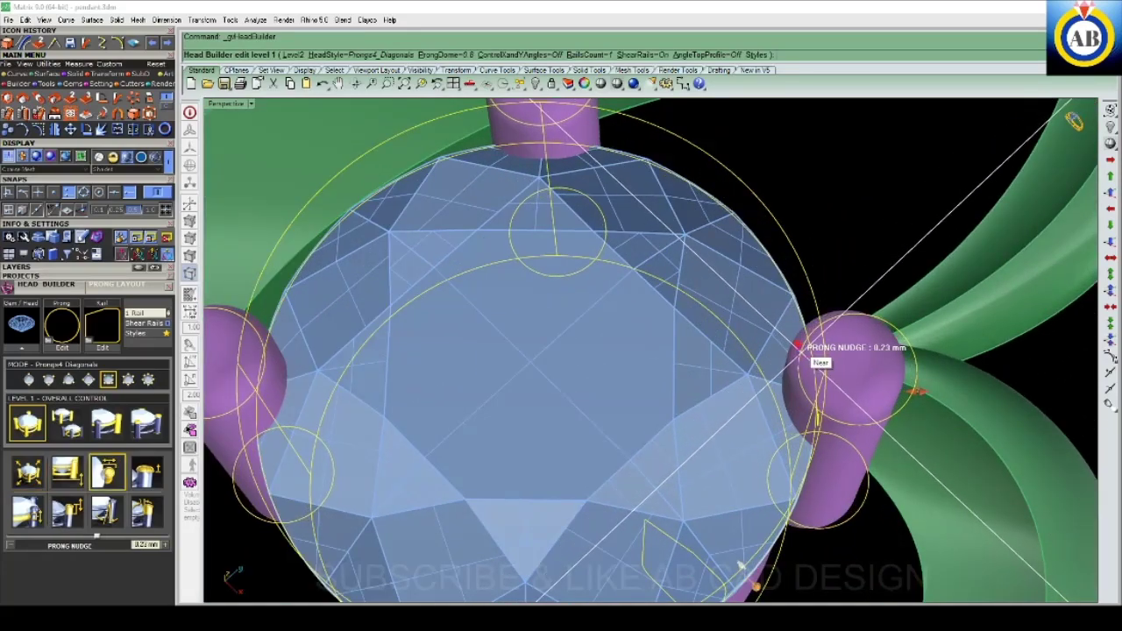
{"action": "left_click", "coordinate": [798, 345]}
{"action": "scroll", "coordinate": [771, 403], "scroll_direction": "down", "scroll_amount": 4}
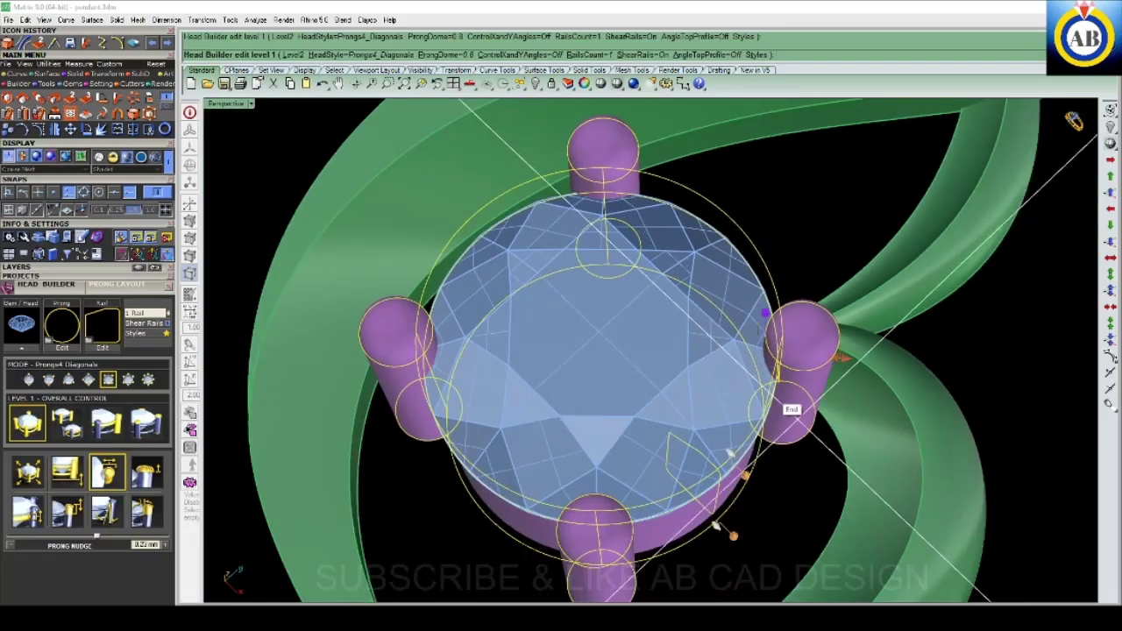
- Check the prongs from low side and tilted views, then finish the Prongs4 Diagonals head
{"action": "right_click_drag", "start_coordinate": [731, 456], "coordinate": [734, 465]}
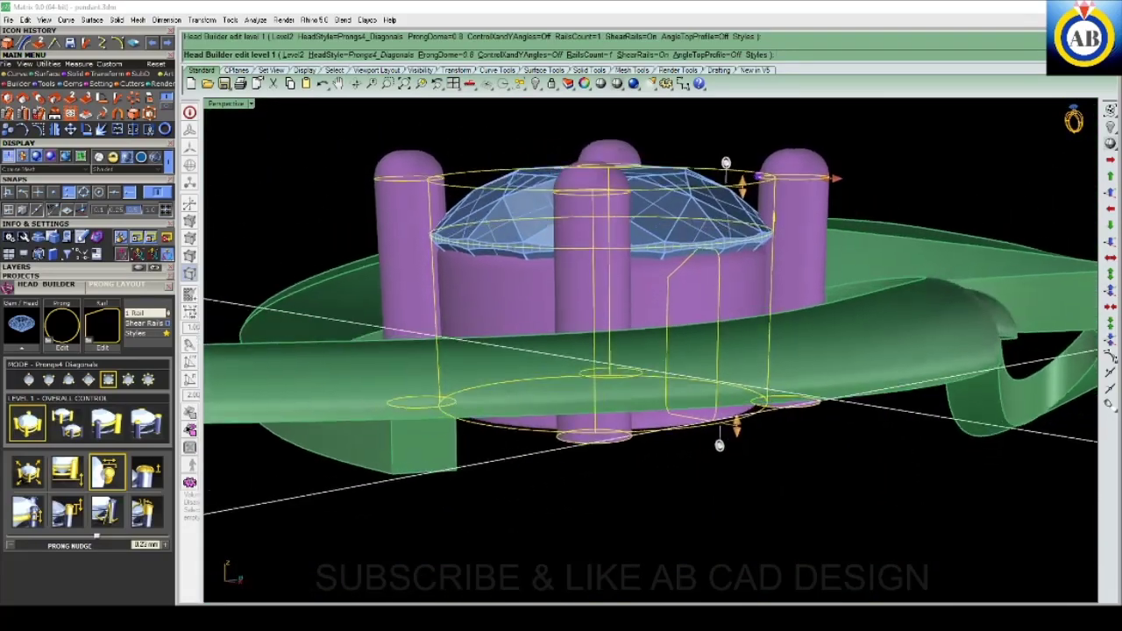
{"action": "right_click_drag", "start_coordinate": [754, 421], "coordinate": [776, 368]}
{"action": "scroll", "coordinate": [775, 366], "scroll_direction": "up", "scroll_amount": 4}
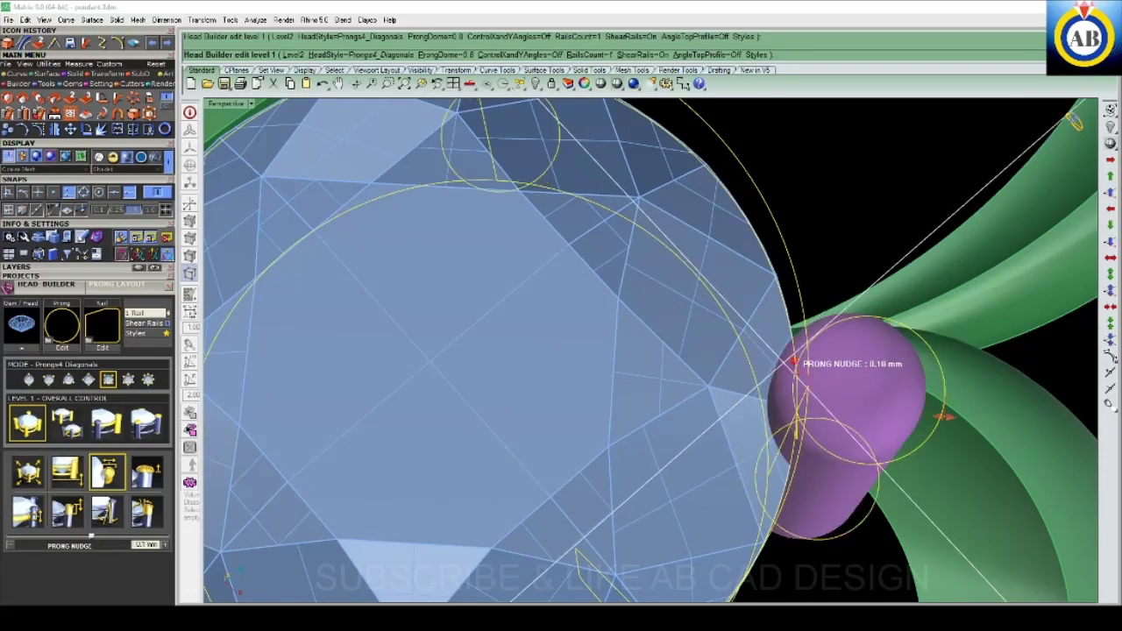
{"action": "scroll", "coordinate": [793, 360], "scroll_direction": "down", "scroll_amount": 4}
{"action": "mouse_move", "coordinate": [794, 359]}
{"action": "right_mouse_down"}
{"action": "mouse_move", "coordinate": [754, 175]}
{"action": "mouse_move", "coordinate": [698, 520]}
{"action": "mouse_move", "coordinate": [693, 512]}
{"action": "right_mouse_up"}
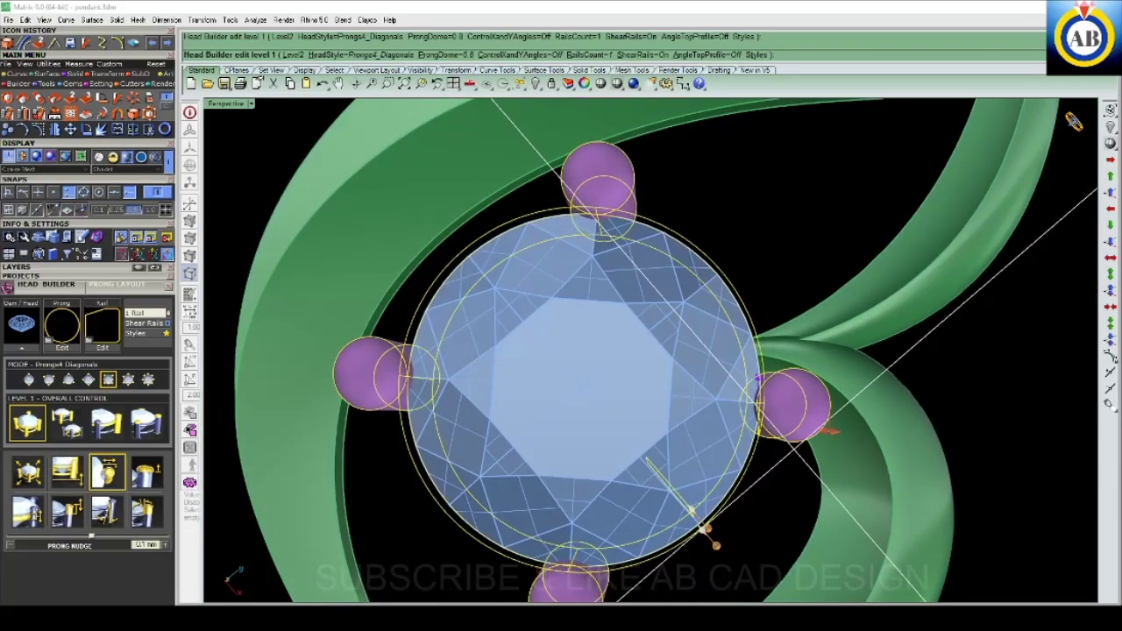
{"action": "scroll", "coordinate": [773, 372], "scroll_direction": "up", "scroll_amount": 3}
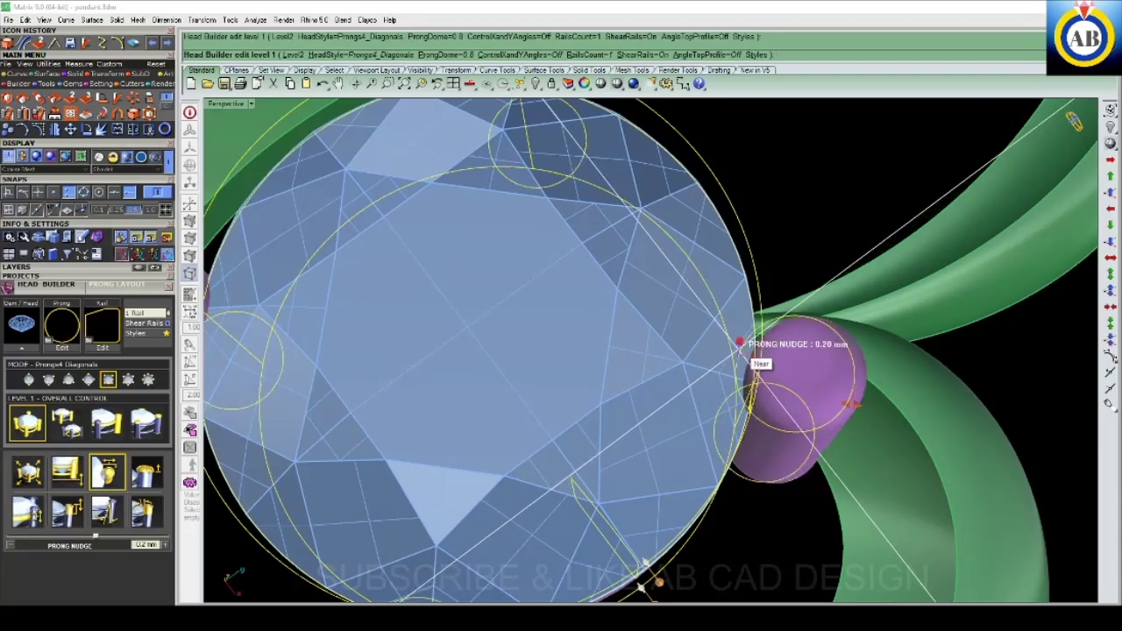
{"action": "scroll", "coordinate": [776, 359], "scroll_direction": "down", "scroll_amount": 3}
{"action": "mouse_move", "coordinate": [789, 464]}
{"action": "right_mouse_down"}
{"action": "mouse_move", "coordinate": [805, 327]}
{"action": "mouse_move", "coordinate": [581, 287]}
{"action": "right_mouse_up"}
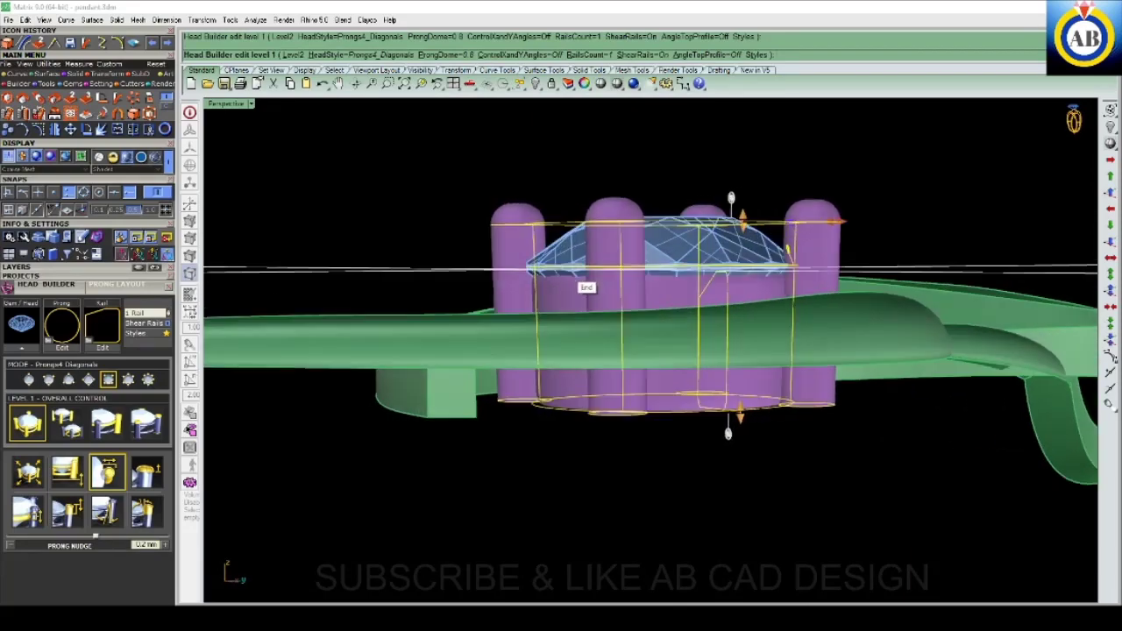
{"action": "scroll", "coordinate": [581, 286], "scroll_direction": "up", "scroll_amount": 3}
{"action": "key", "text": "Return"}
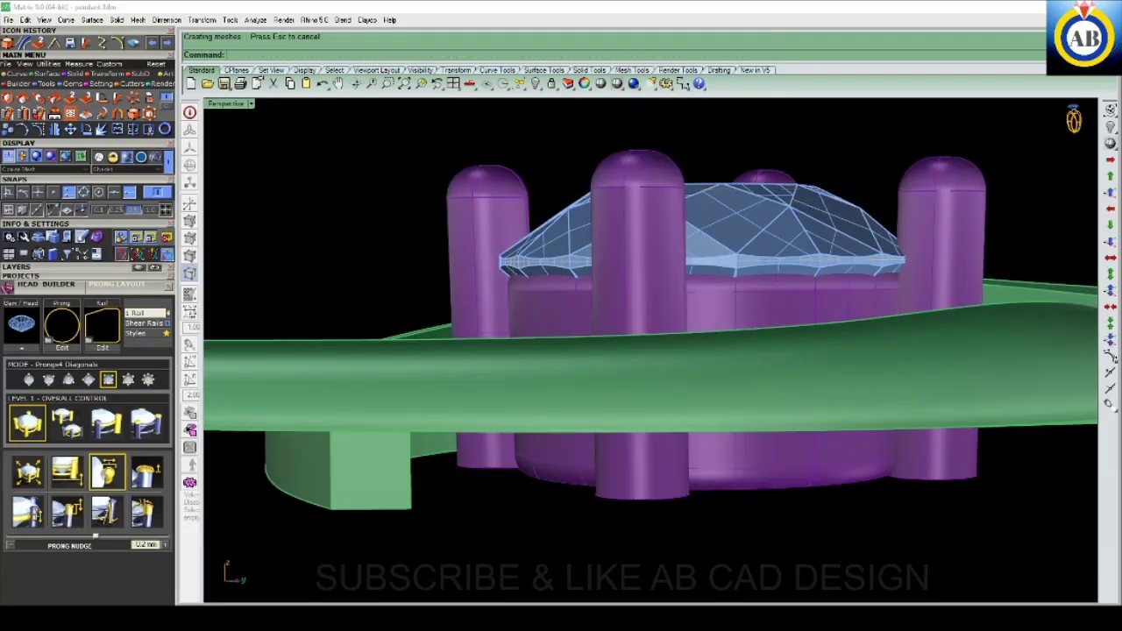
{"action": "mouse_move", "coordinate": [580, 286]}
{"action": "right_mouse_down"}
{"action": "mouse_move", "coordinate": [648, 315]}
{"action": "mouse_move", "coordinate": [614, 368]}
{"action": "mouse_move", "coordinate": [614, 421]}
{"action": "mouse_move", "coordinate": [631, 350]}
{"action": "right_mouse_up"}
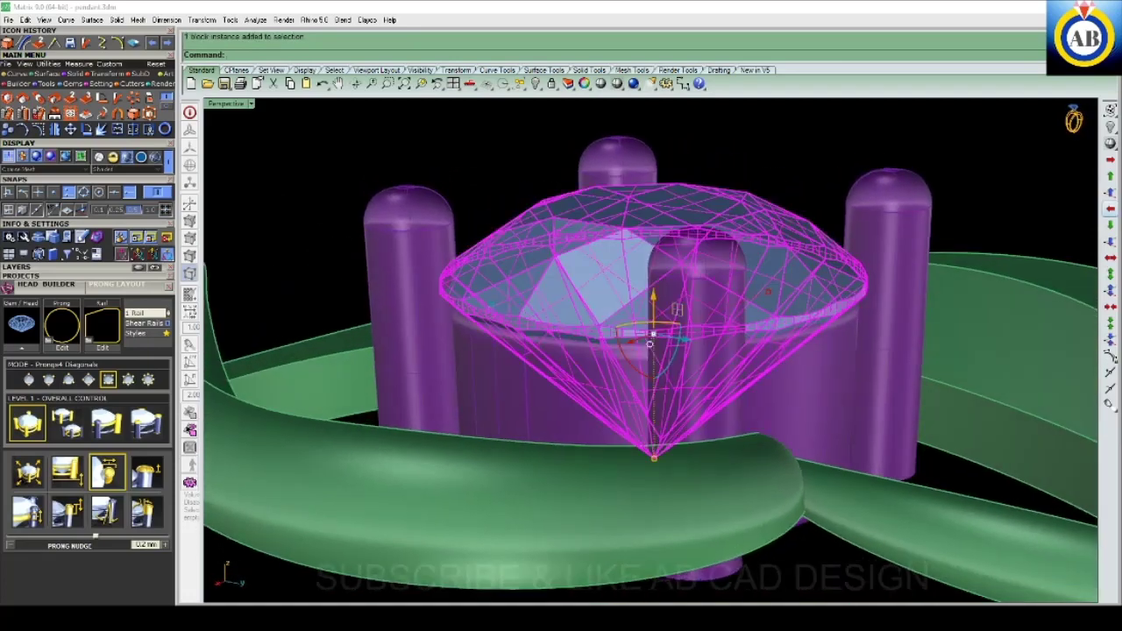
{"action": "mouse_move", "coordinate": [632, 351]}
{"action": "right_mouse_down"}
{"action": "mouse_move", "coordinate": [627, 385]}
{"action": "mouse_move", "coordinate": [613, 333]}
{"action": "right_mouse_up"}
- Clear the gem selection and check the head parts' layer in the F3 Properties panel
{"action": "key", "text": "Escape"}
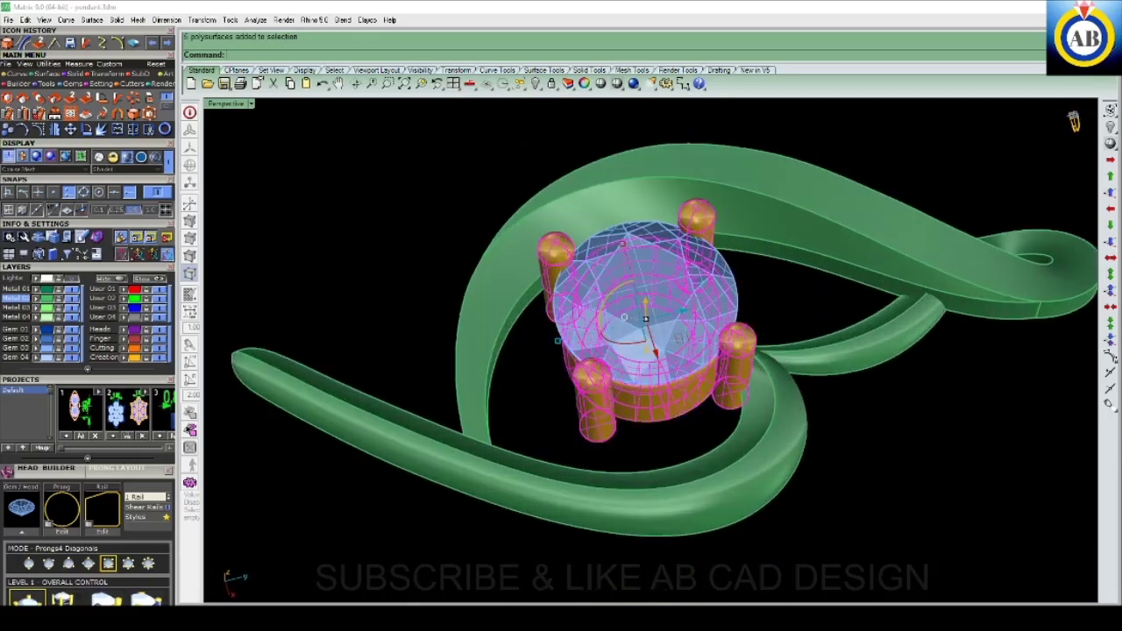
{"action": "key", "text": "F3"}
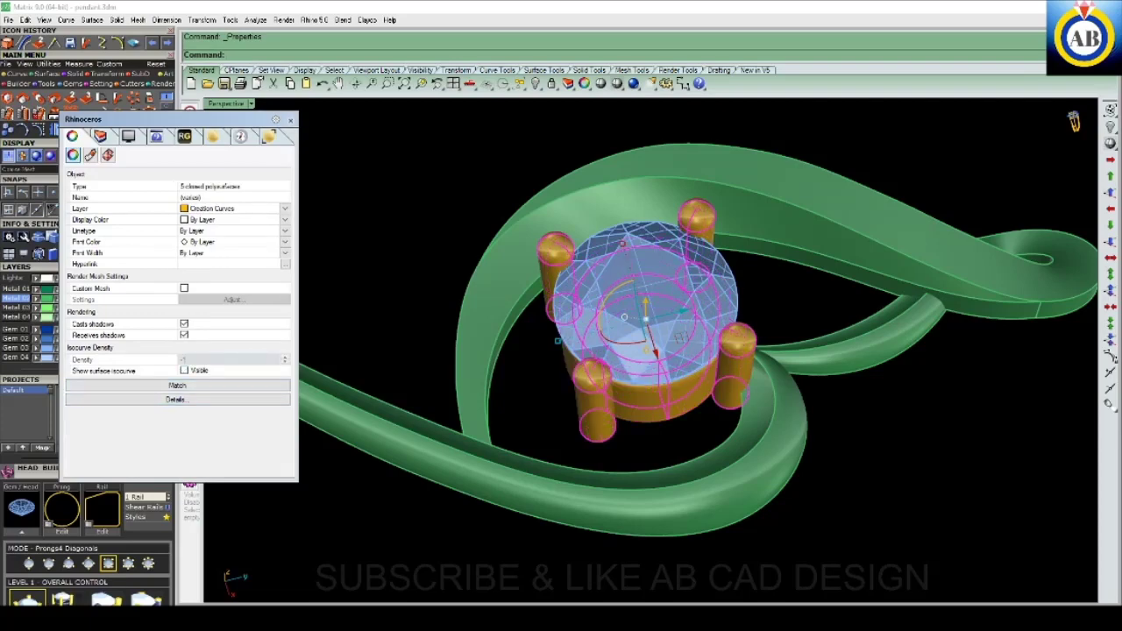
{"action": "left_click", "coordinate": [290, 119]}
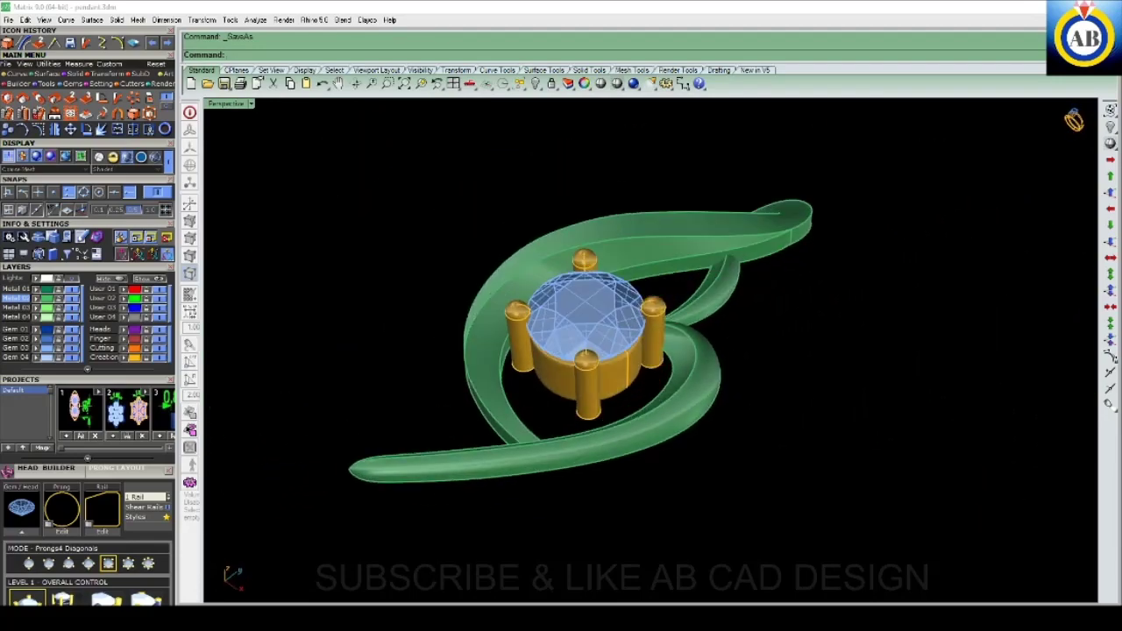
- Save the pendant as pendant.3dm from the File menu
{"action": "left_click", "coordinate": [8, 19]}
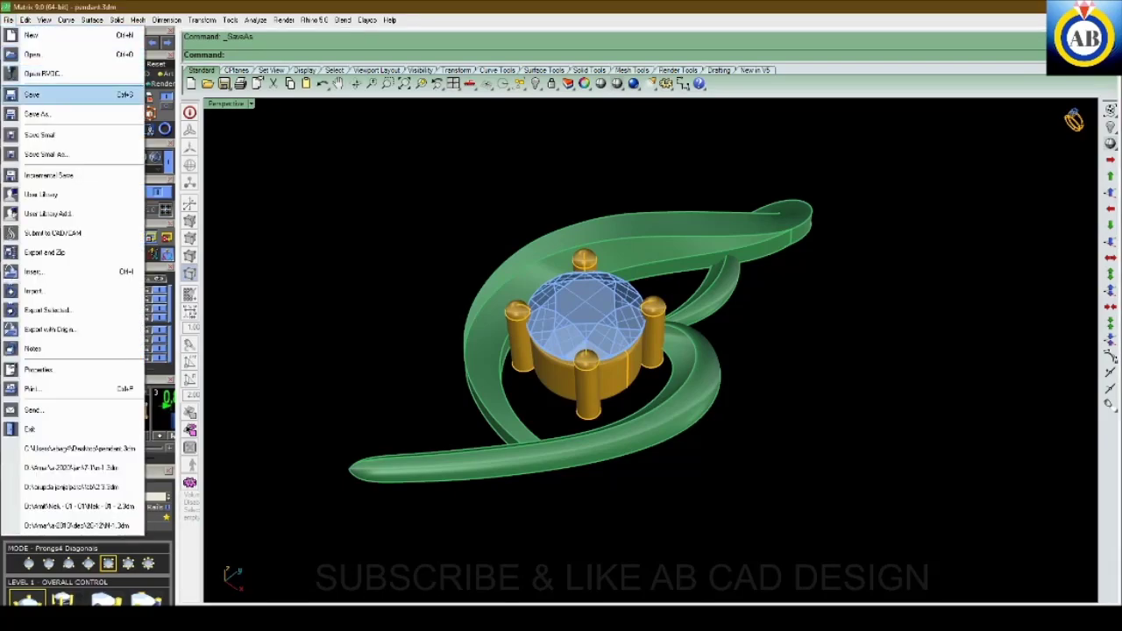
{"action": "left_click", "coordinate": [36, 94]}
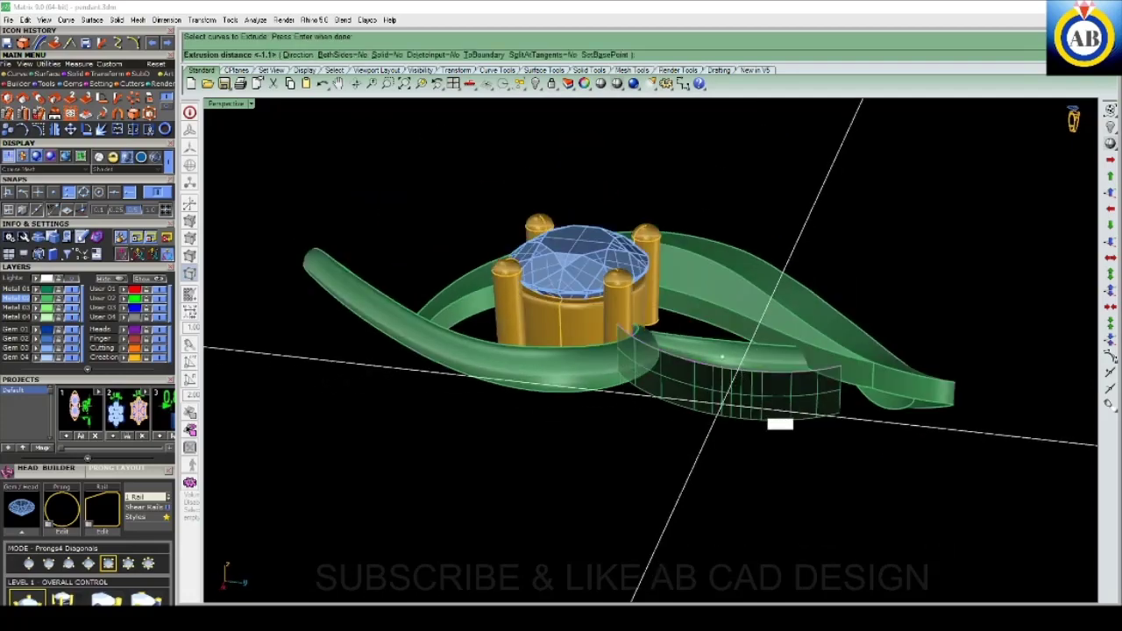
- Finish the extrusion and orbit to a lower side-on view of the pendant
{"action": "scroll", "coordinate": [779, 367], "scroll_direction": "up", "scroll_amount": 2}
{"action": "scroll", "coordinate": [779, 366], "scroll_direction": "up", "scroll_amount": 2}
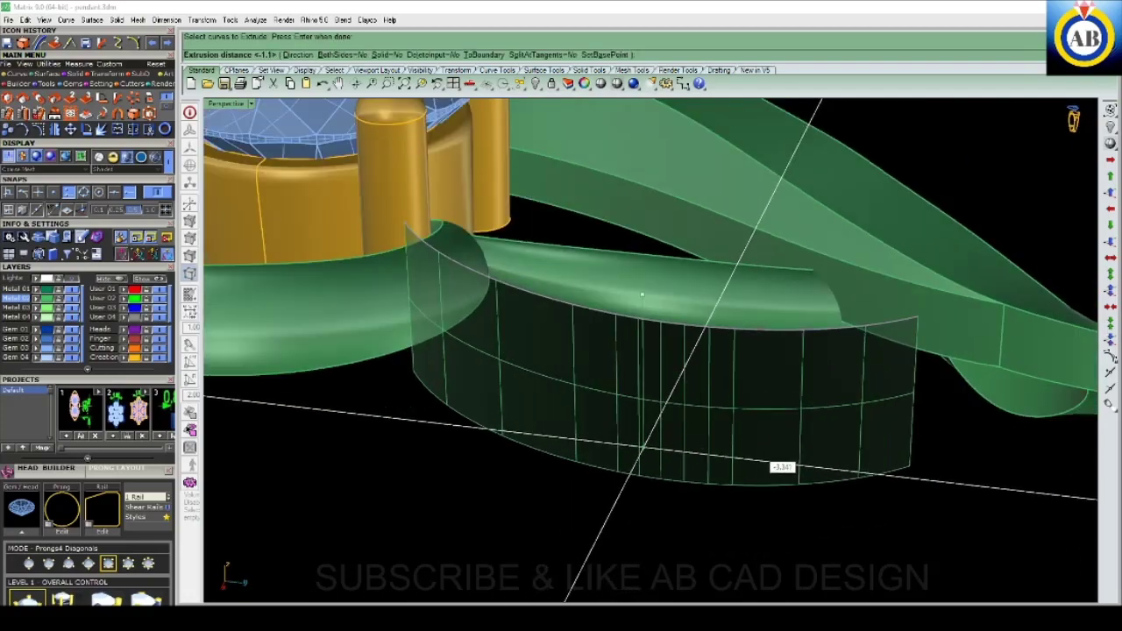
{"action": "key", "text": "Return"}
{"action": "right_click_drag", "start_coordinate": [642, 294], "coordinate": [877, 298]}
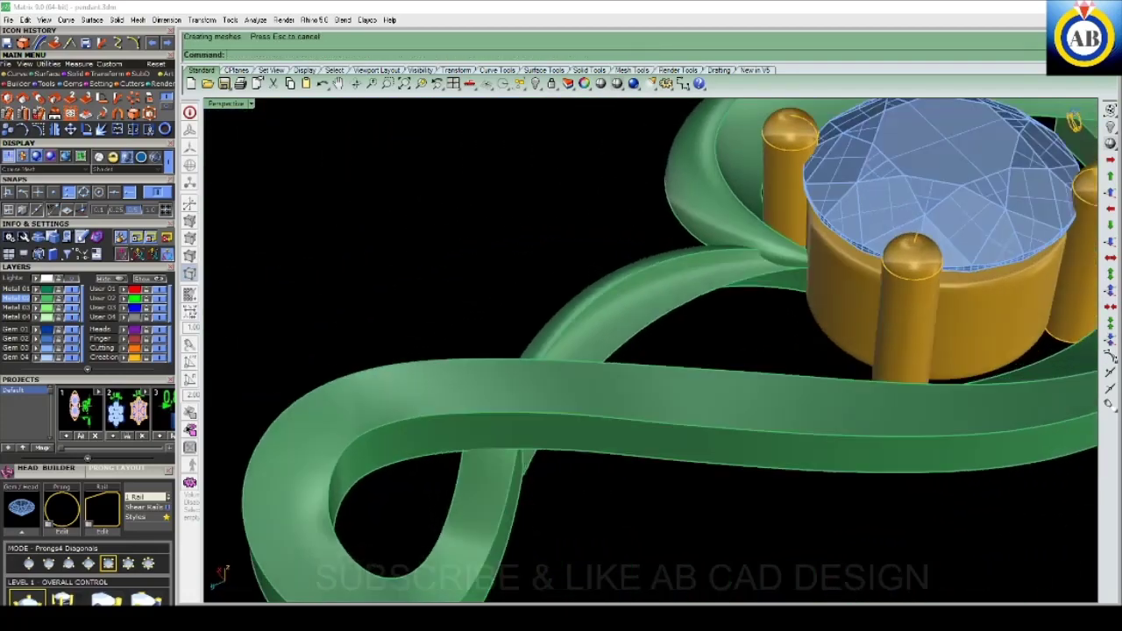
{"action": "right_click_drag", "start_coordinate": [1073, 123], "coordinate": [1073, 120]}
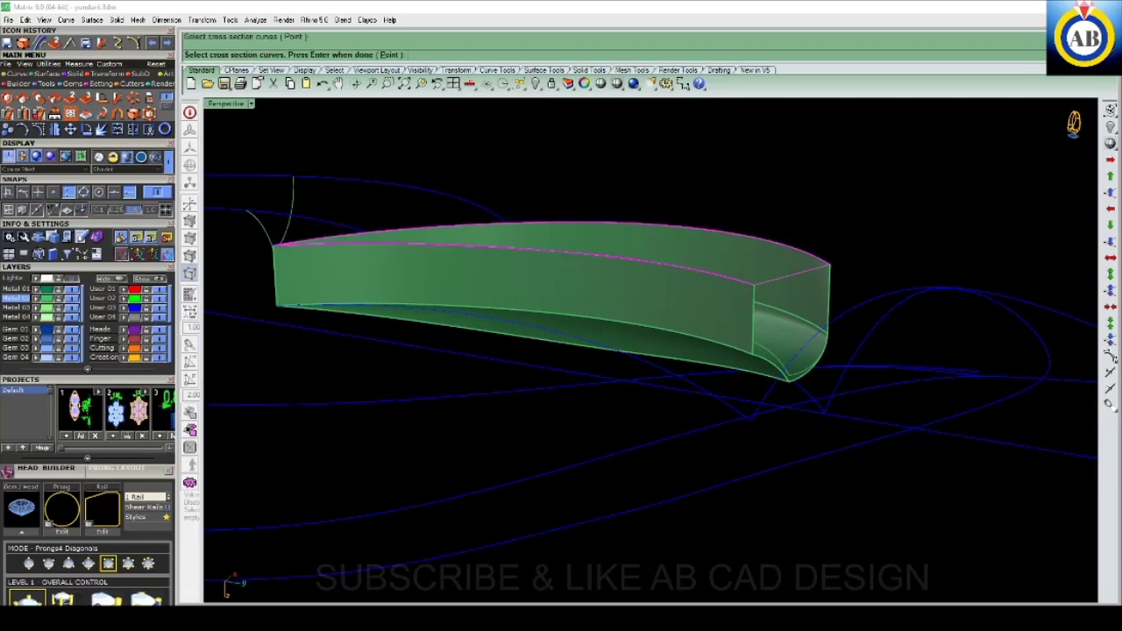
- Complete the cross-section picks to create the two-rail swept band and inspect it
{"action": "key", "text": "Return"}
{"action": "key", "text": "Return"}
{"action": "mouse_move", "coordinate": [614, 350]}
{"action": "right_mouse_down"}
{"action": "mouse_move", "coordinate": [212, 296]}
{"action": "mouse_move", "coordinate": [210, 491]}
{"action": "mouse_move", "coordinate": [368, 421]}
{"action": "mouse_move", "coordinate": [526, 263]}
{"action": "mouse_move", "coordinate": [561, 246]}
{"action": "mouse_move", "coordinate": [491, 281]}
{"action": "mouse_move", "coordinate": [561, 263]}
{"action": "mouse_move", "coordinate": [544, 272]}
{"action": "right_mouse_up"}
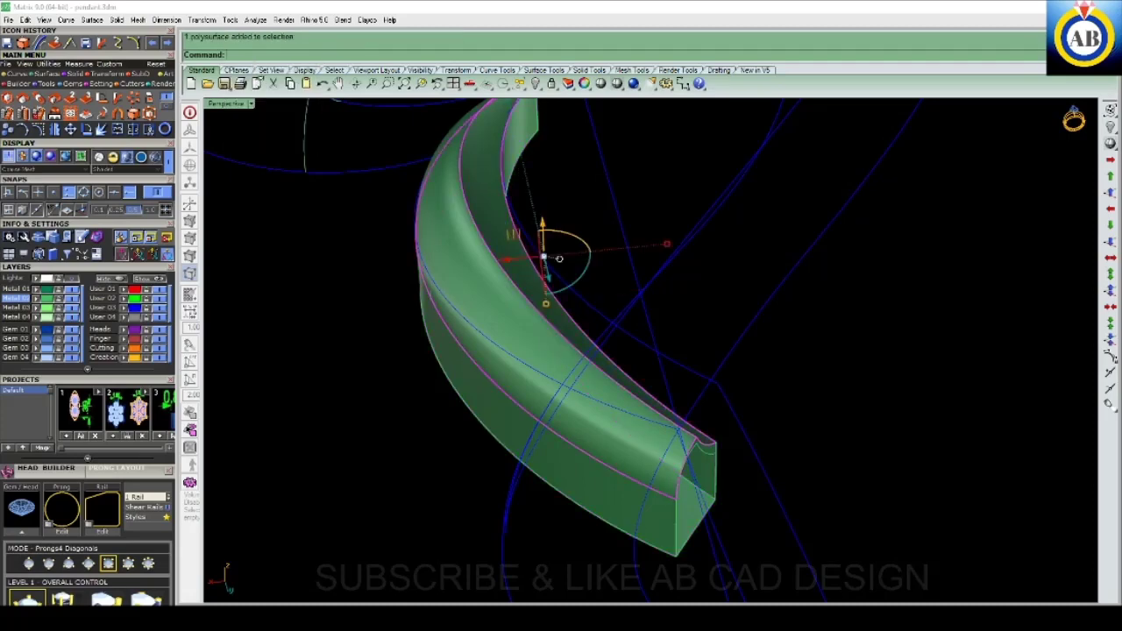
{"action": "right_click_drag", "start_coordinate": [544, 272], "coordinate": [500, 272]}
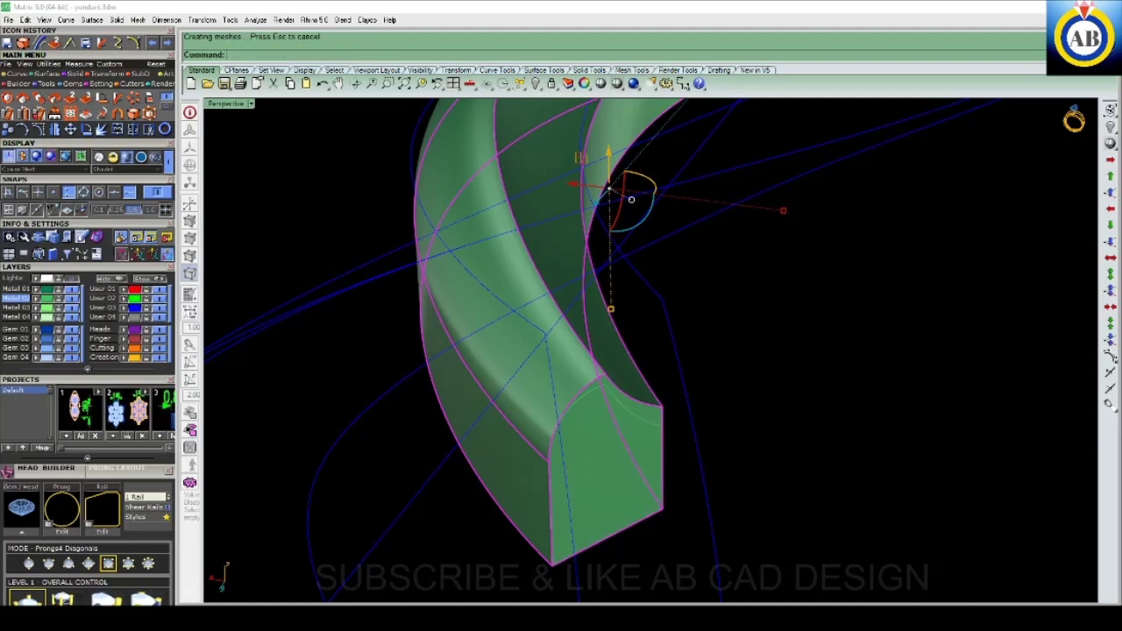
{"action": "right_click_drag", "start_coordinate": [543, 263], "coordinate": [509, 298]}
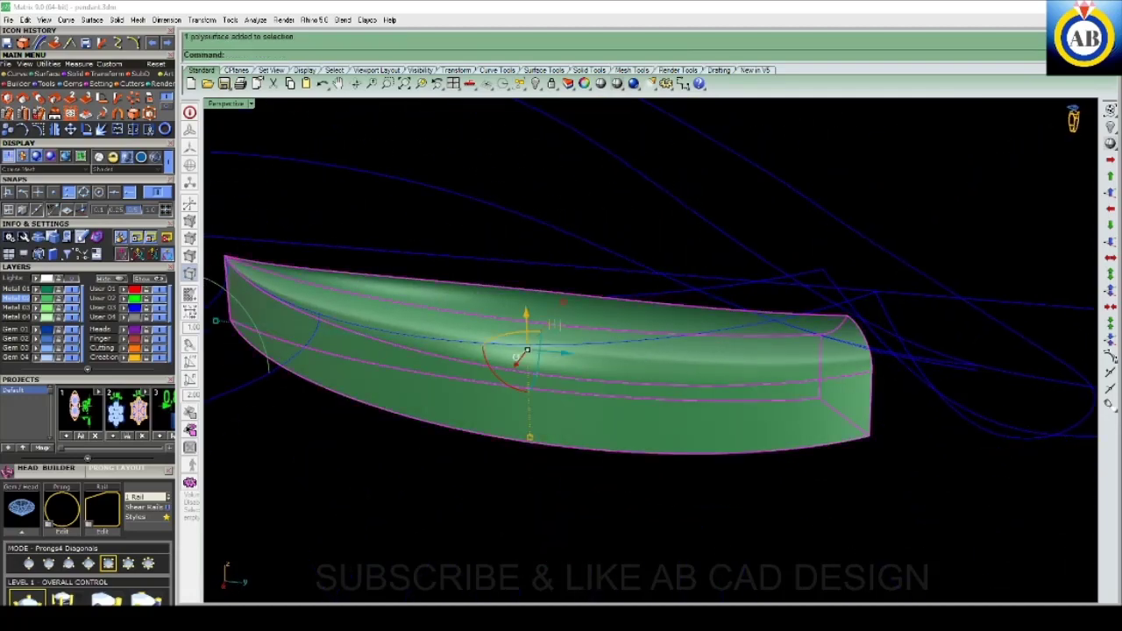
- Swap hidden and visible objects to restore the pendant and view it from below
{"action": "key", "text": "ctrl+h"}
{"action": "right_click_drag", "start_coordinate": [561, 351], "coordinate": [526, 351]}
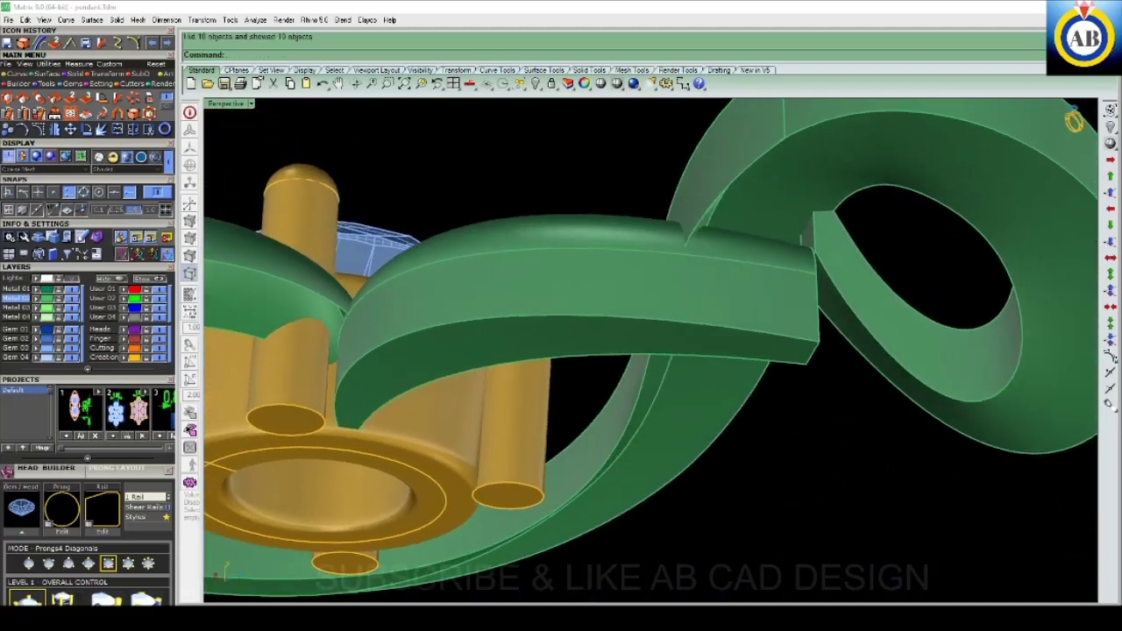
{"action": "right_click_drag", "start_coordinate": [614, 351], "coordinate": [474, 368]}
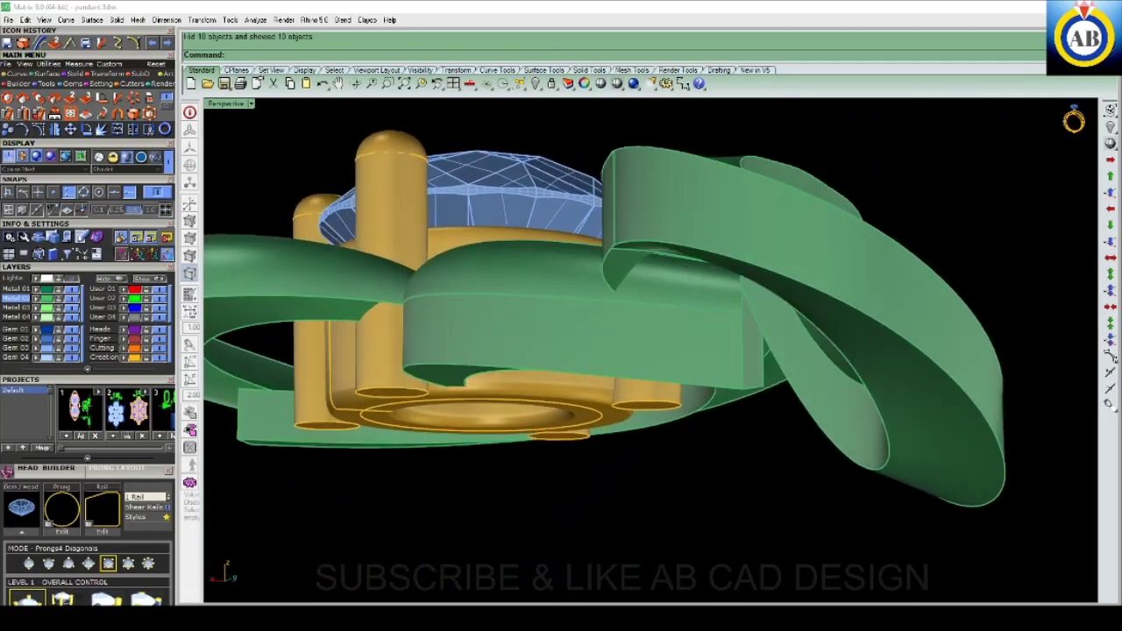
{"action": "mouse_move", "coordinate": [561, 350]}
{"action": "right_mouse_down"}
{"action": "mouse_move", "coordinate": [509, 342]}
{"action": "mouse_move", "coordinate": [473, 359]}
{"action": "mouse_move", "coordinate": [544, 351]}
{"action": "mouse_move", "coordinate": [491, 350]}
{"action": "right_mouse_up"}
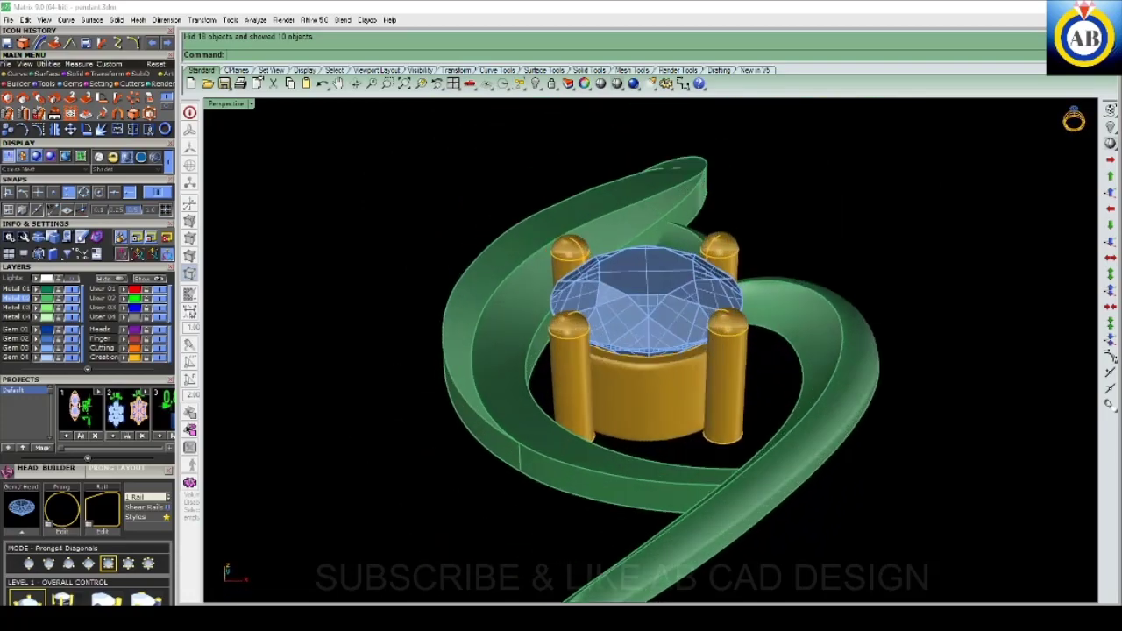
{"action": "mouse_move", "coordinate": [649, 368]}
{"action": "right_mouse_down"}
{"action": "mouse_move", "coordinate": [649, 263]}
{"action": "mouse_move", "coordinate": [659, 456]}
{"action": "mouse_move", "coordinate": [659, 377]}
{"action": "right_mouse_up"}
{"action": "scroll", "coordinate": [660, 377], "scroll_direction": "up", "scroll_amount": 3}
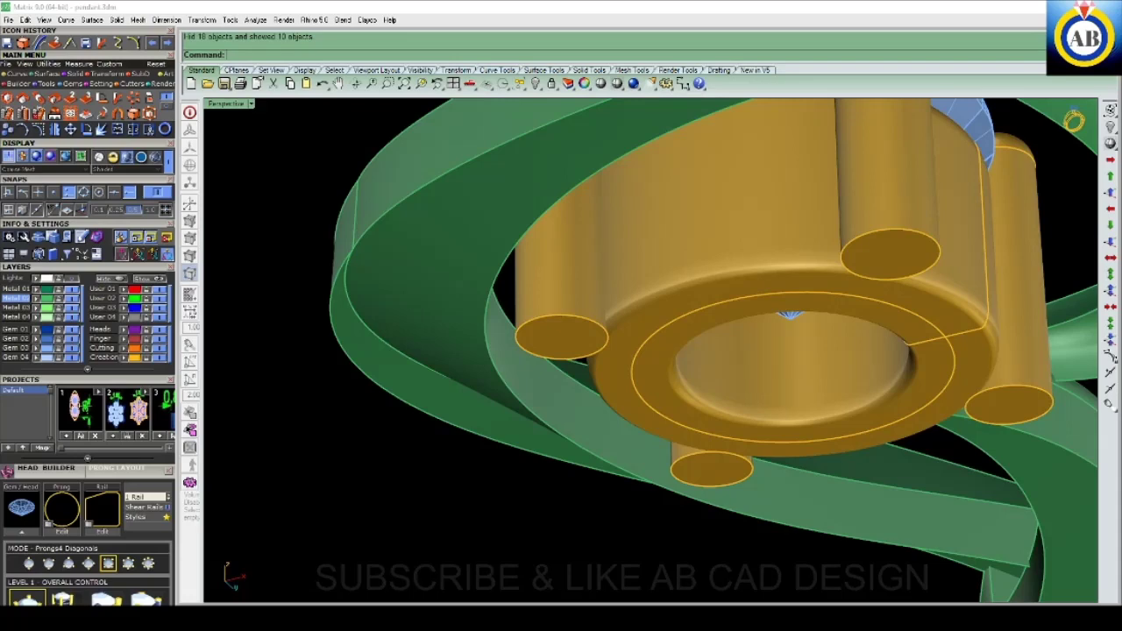
- Orbit and zoom around the head and ribbon bands, then clear the current curve selection
{"action": "scroll", "coordinate": [789, 313], "scroll_direction": "down", "scroll_amount": 3}
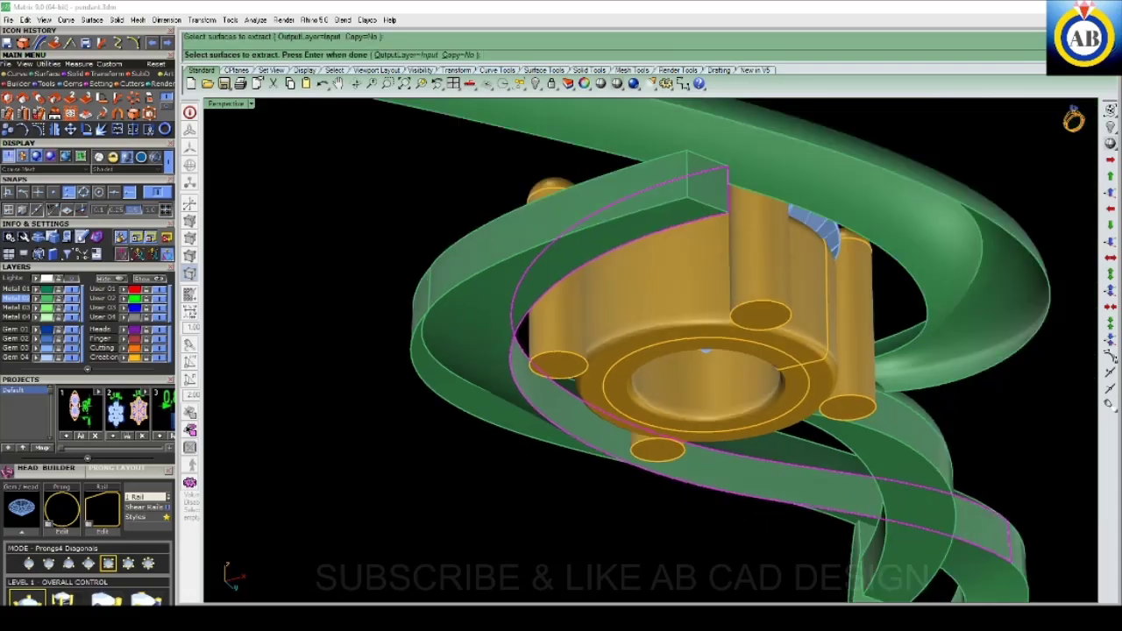
{"action": "right_click_drag", "start_coordinate": [789, 314], "coordinate": [789, 263]}
{"action": "scroll", "coordinate": [789, 263], "scroll_direction": "up", "scroll_amount": 4}
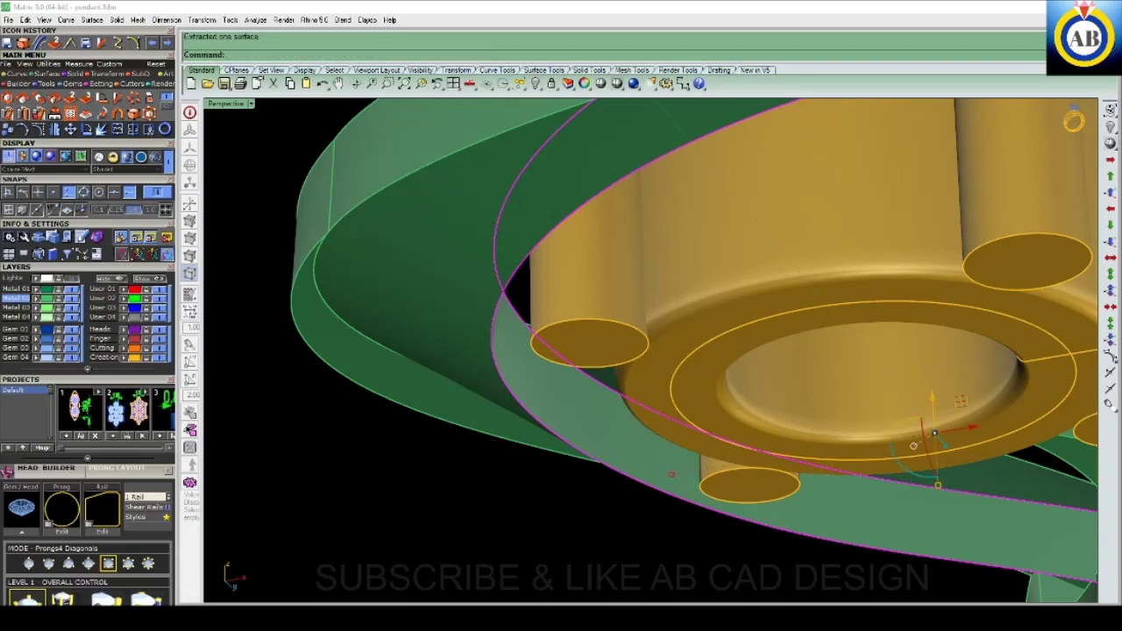
{"action": "key", "text": "Escape"}
{"action": "left_click", "coordinate": [596, 434]}
{"action": "scroll", "coordinate": [596, 434], "scroll_direction": "down", "scroll_amount": 2}
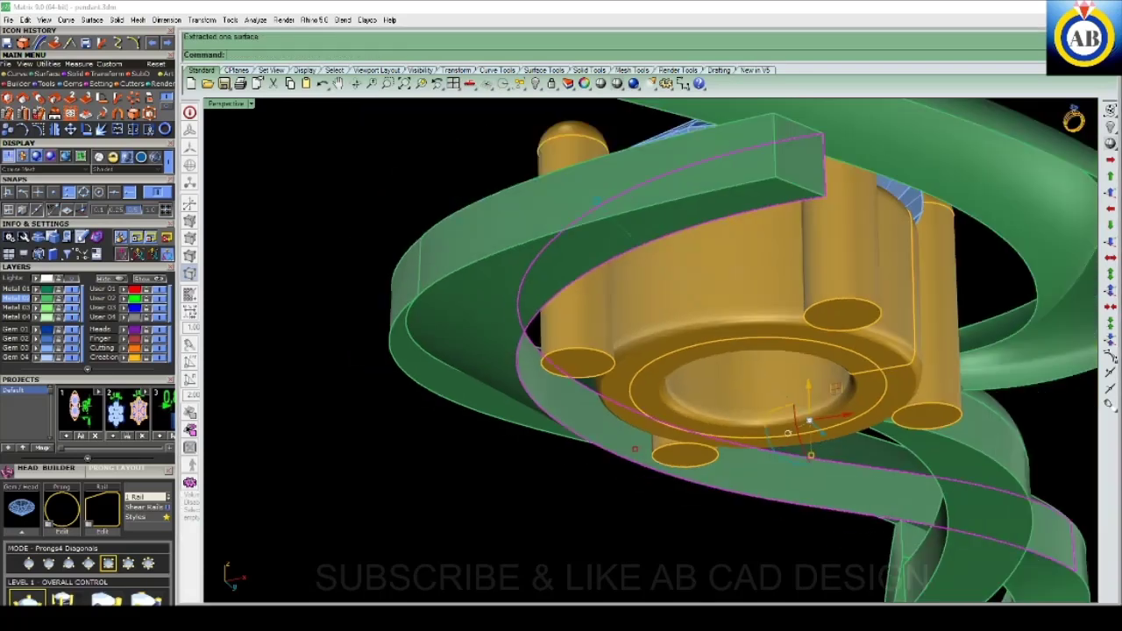
{"action": "right_click_drag", "start_coordinate": [596, 434], "coordinate": [751, 427]}
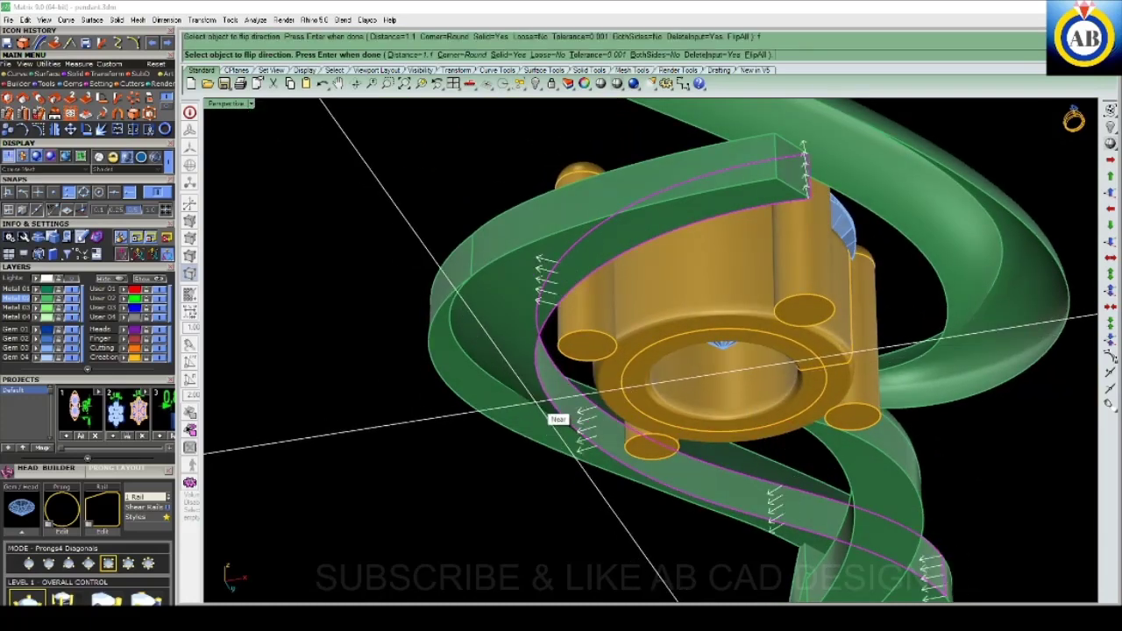
{"action": "scroll", "coordinate": [546, 408], "scroll_direction": "up", "scroll_amount": 2}
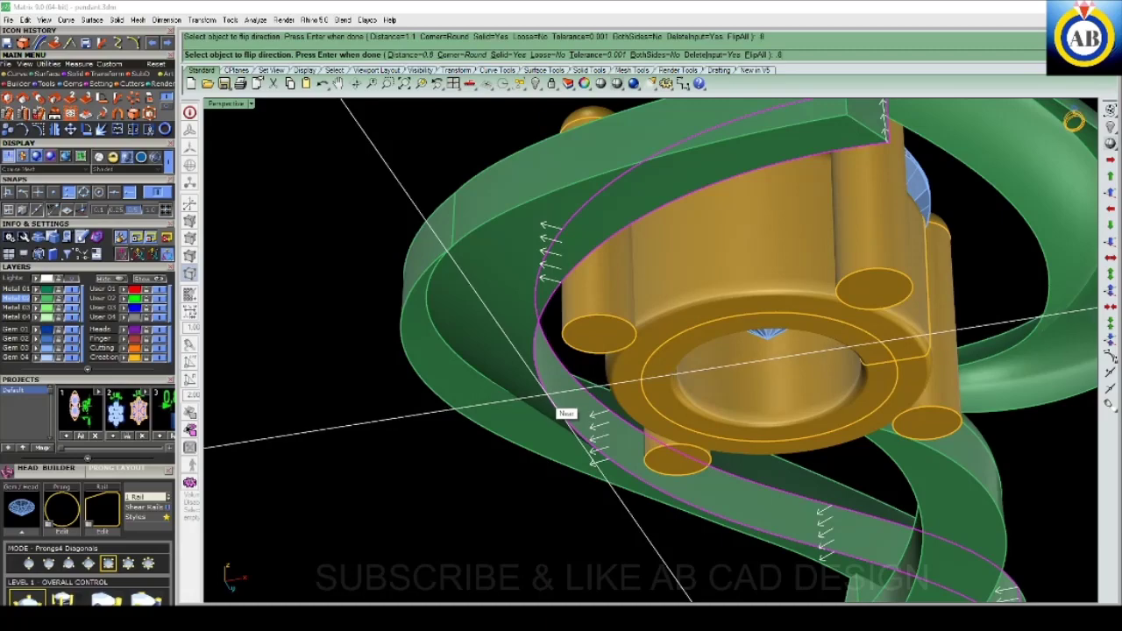
{"action": "key", "text": "Return"}
{"action": "mouse_move", "coordinate": [666, 368]}
{"action": "right_mouse_down"}
{"action": "mouse_move", "coordinate": [614, 333]}
{"action": "mouse_move", "coordinate": [578, 289]}
{"action": "mouse_move", "coordinate": [649, 385]}
{"action": "mouse_move", "coordinate": [649, 439]}
{"action": "mouse_move", "coordinate": [613, 438]}
{"action": "mouse_move", "coordinate": [613, 316]}
{"action": "mouse_move", "coordinate": [702, 324]}
{"action": "mouse_move", "coordinate": [701, 368]}
{"action": "mouse_move", "coordinate": [684, 385]}
{"action": "mouse_move", "coordinate": [684, 412]}
{"action": "mouse_move", "coordinate": [632, 351]}
{"action": "mouse_move", "coordinate": [631, 316]}
{"action": "mouse_move", "coordinate": [631, 369]}
{"action": "mouse_move", "coordinate": [614, 342]}
{"action": "mouse_move", "coordinate": [605, 289]}
{"action": "mouse_move", "coordinate": [623, 237]}
{"action": "mouse_move", "coordinate": [631, 351]}
{"action": "mouse_move", "coordinate": [622, 237]}
{"action": "mouse_move", "coordinate": [613, 333]}
{"action": "right_mouse_up"}
{"action": "key", "text": "ctrl+z"}
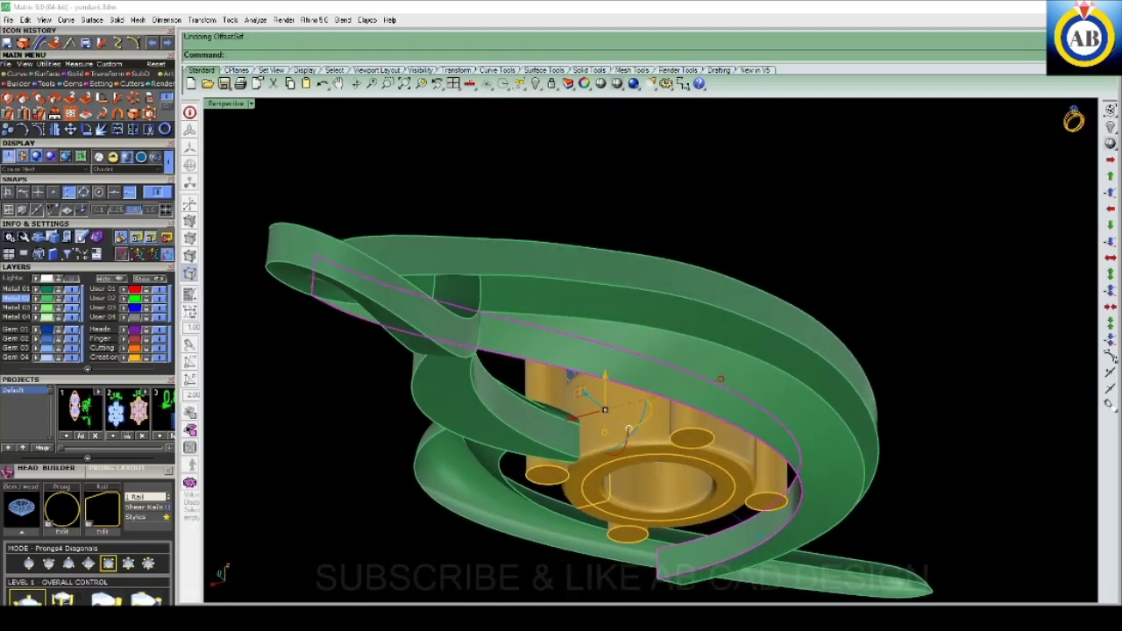
- Orbit the Perspective view to a front view, then to a low side view of the head
{"action": "right_click_drag", "start_coordinate": [631, 402], "coordinate": [763, 403]}
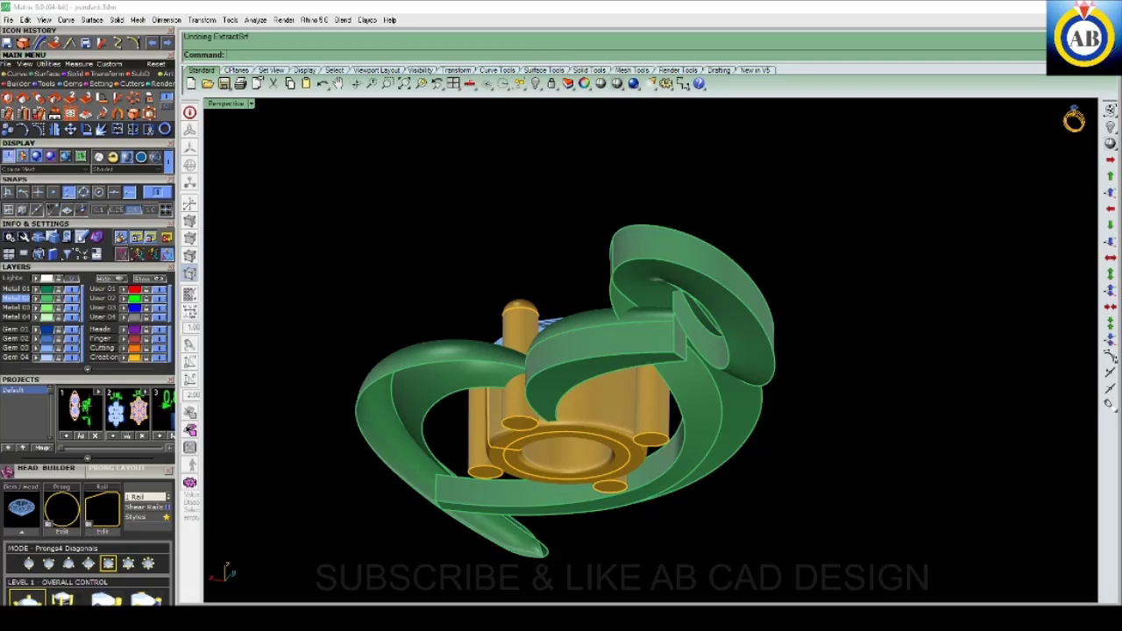
{"action": "right_click_drag", "start_coordinate": [763, 402], "coordinate": [833, 350]}
{"action": "scroll", "coordinate": [649, 351], "scroll_direction": "up", "scroll_amount": 3}
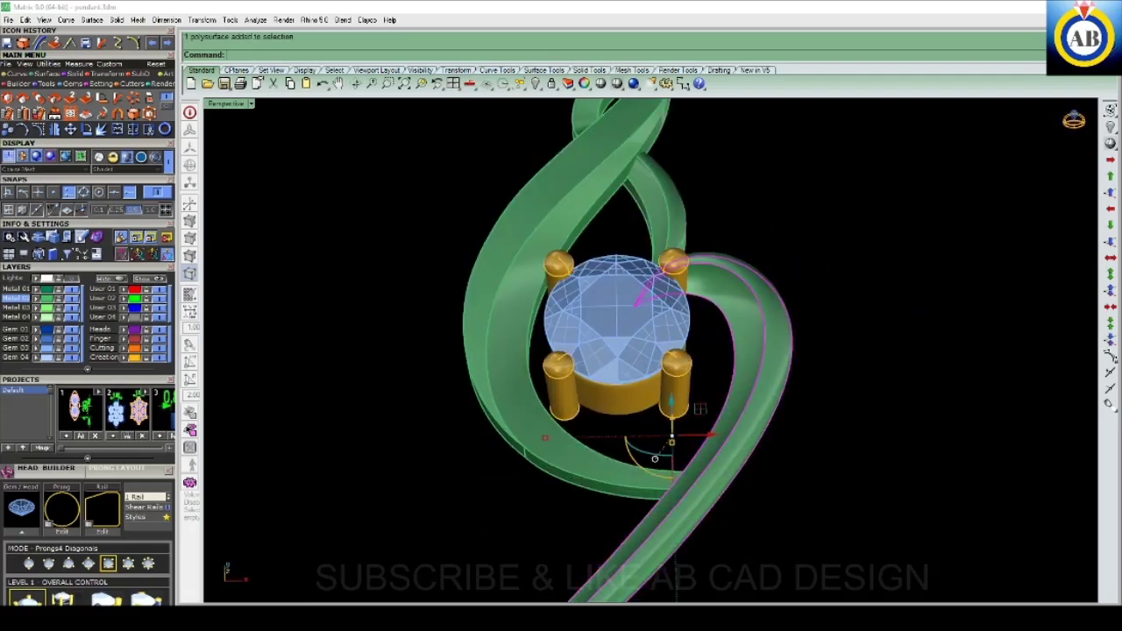
- Hide the head to isolate the ribbon section, and select the hook's 18 outline curves
{"action": "key", "text": "ctrl+shift+h"}
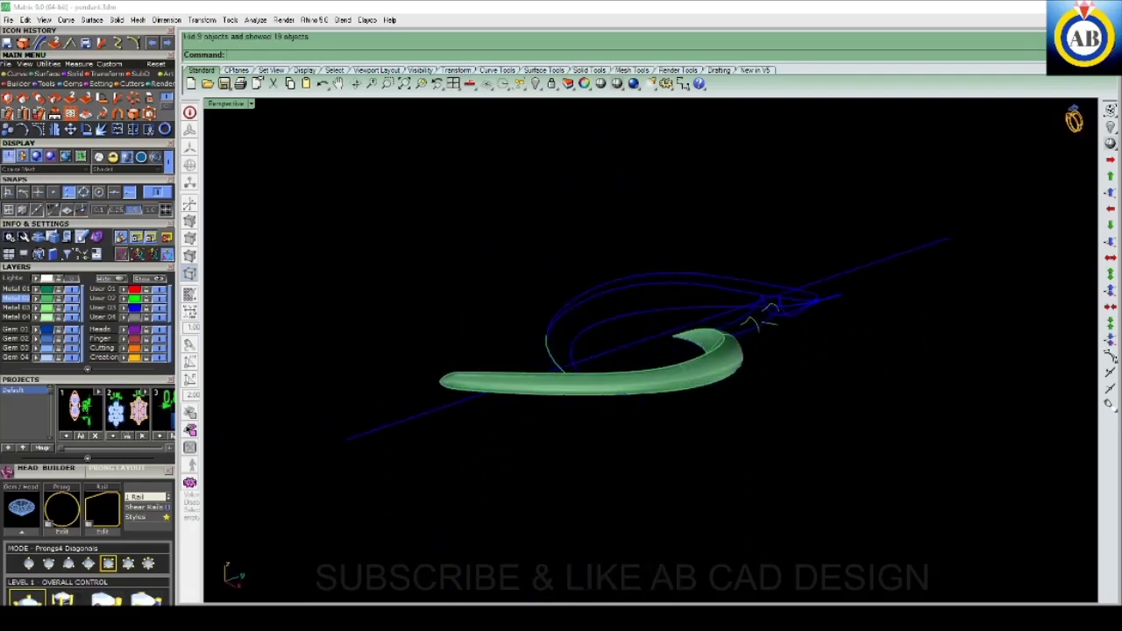
{"action": "right_click_drag", "start_coordinate": [648, 351], "coordinate": [702, 324]}
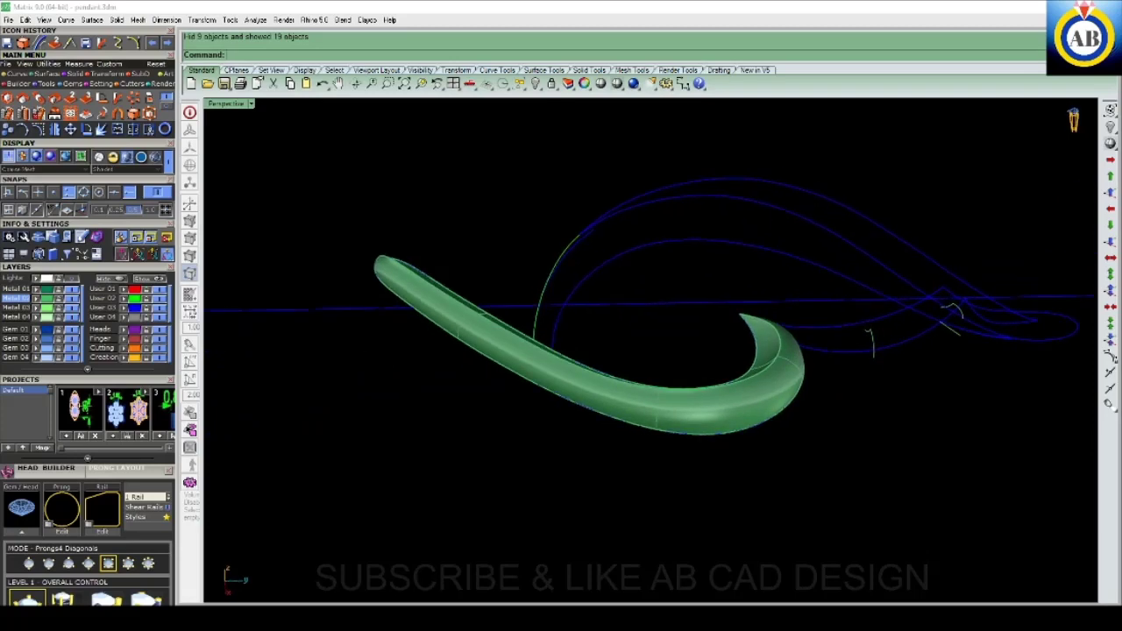
{"action": "type", "text": "C"}
{"action": "key", "text": "Return"}
{"action": "right_click_drag", "start_coordinate": [667, 368], "coordinate": [689, 357]}
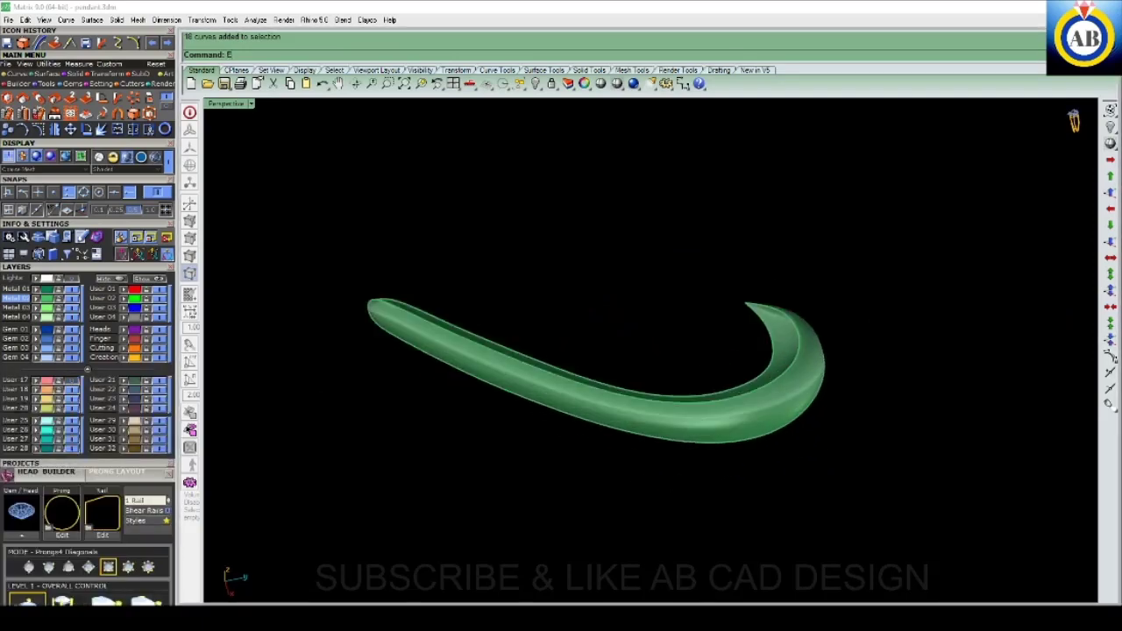
- Extrude the hook's outline curves into raised side walls, forming an open channel
{"action": "key", "text": "Return"}
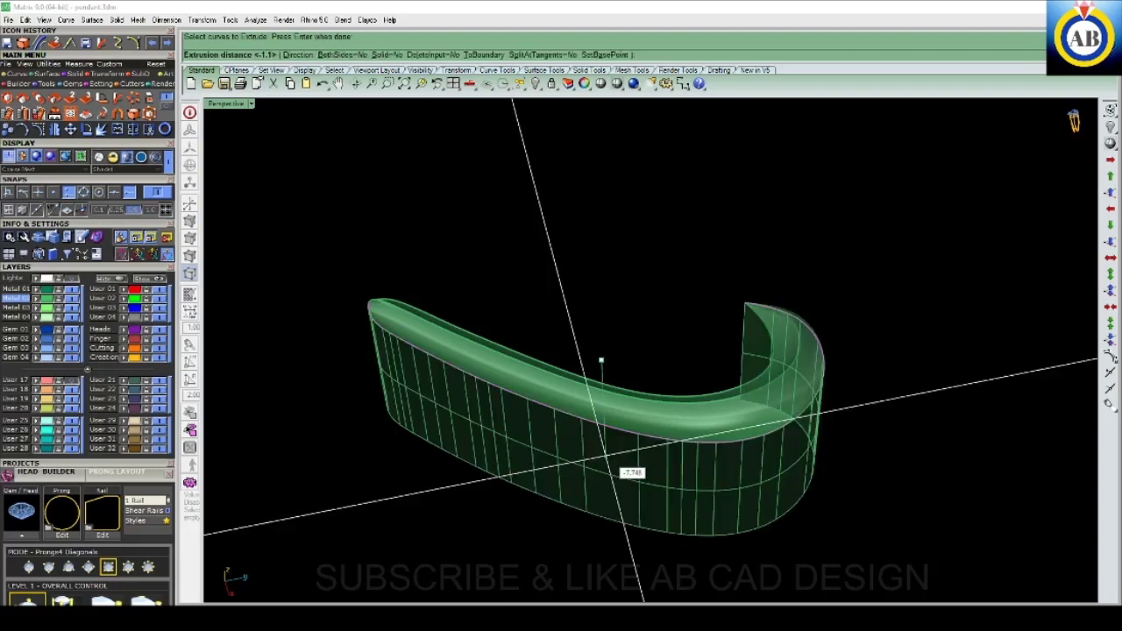
{"action": "key", "text": "Escape"}
{"action": "right_click_drag", "start_coordinate": [601, 360], "coordinate": [575, 295]}
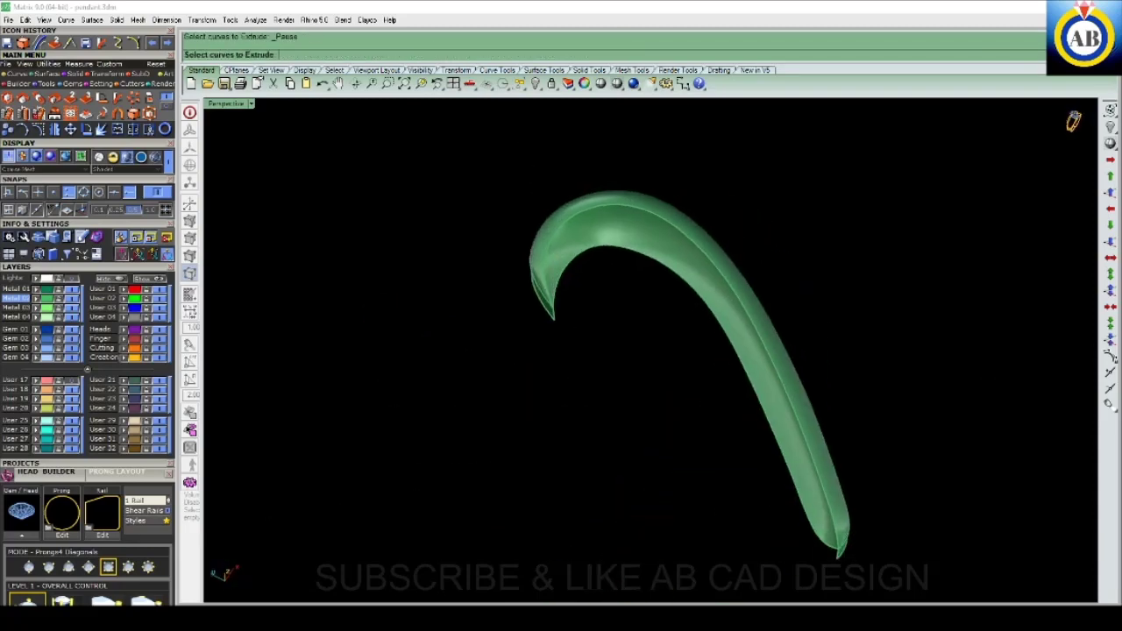
{"action": "key", "text": "Return"}
{"action": "left_click", "coordinate": [709, 380]}
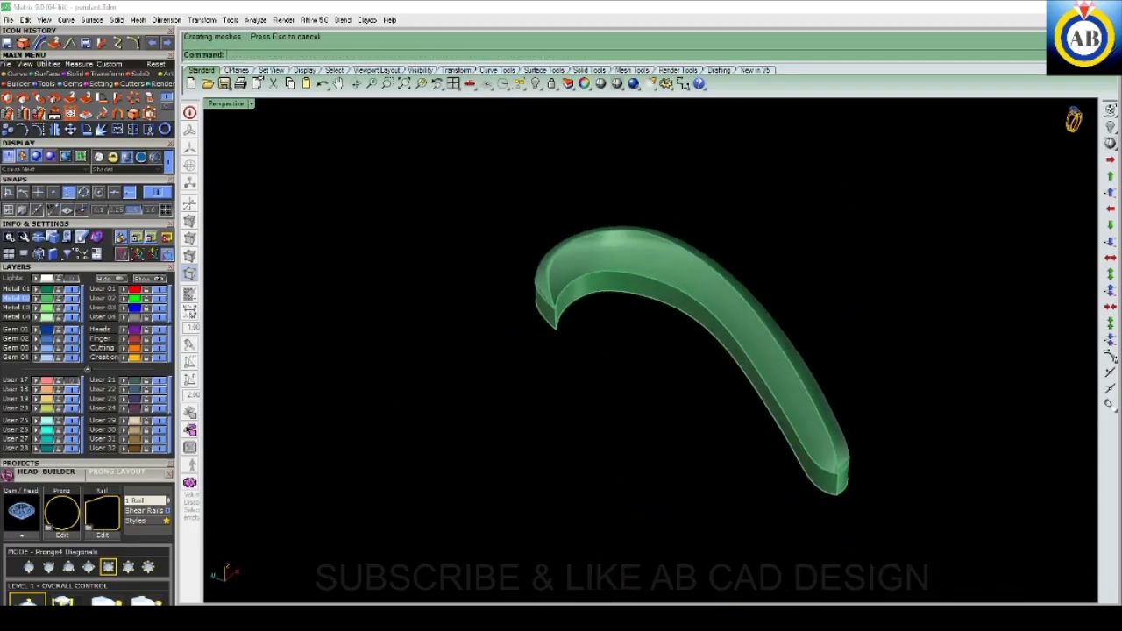
{"action": "right_click_drag", "start_coordinate": [649, 333], "coordinate": [648, 263]}
{"action": "scroll", "coordinate": [649, 333], "scroll_direction": "up", "scroll_amount": 3}
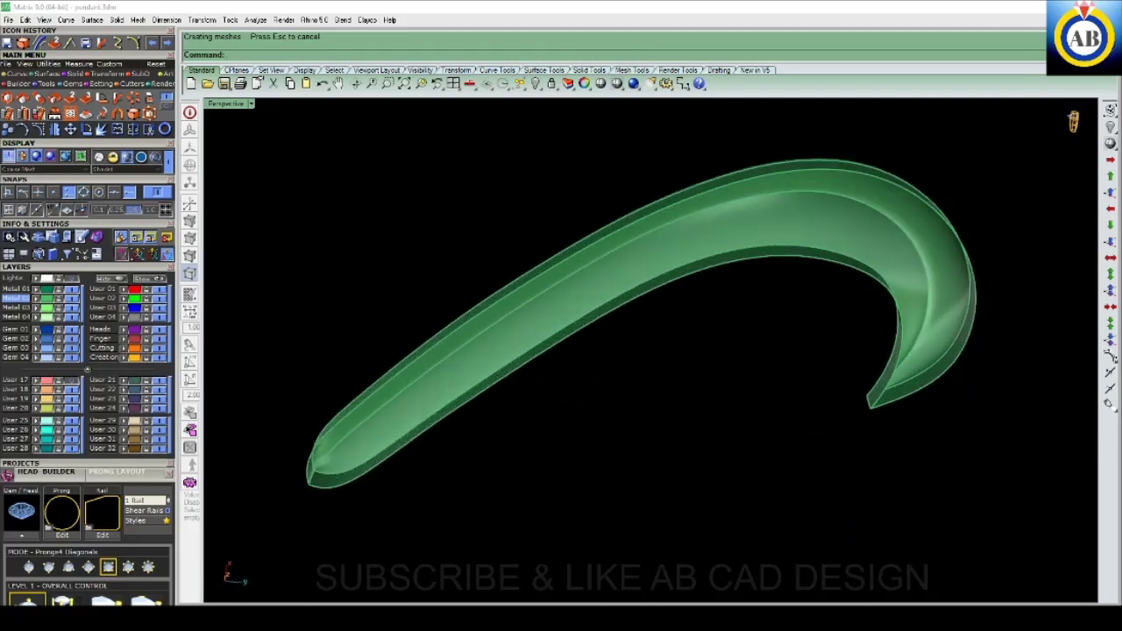
{"action": "scroll", "coordinate": [648, 333], "scroll_direction": "up", "scroll_amount": 3}
{"action": "mouse_move", "coordinate": [649, 334]}
{"action": "right_mouse_down"}
{"action": "mouse_move", "coordinate": [579, 325]}
{"action": "mouse_move", "coordinate": [561, 298]}
{"action": "mouse_move", "coordinate": [535, 289]}
{"action": "mouse_move", "coordinate": [508, 341]}
{"action": "mouse_move", "coordinate": [561, 280]}
{"action": "mouse_move", "coordinate": [597, 368]}
{"action": "mouse_move", "coordinate": [640, 316]}
{"action": "right_mouse_up"}
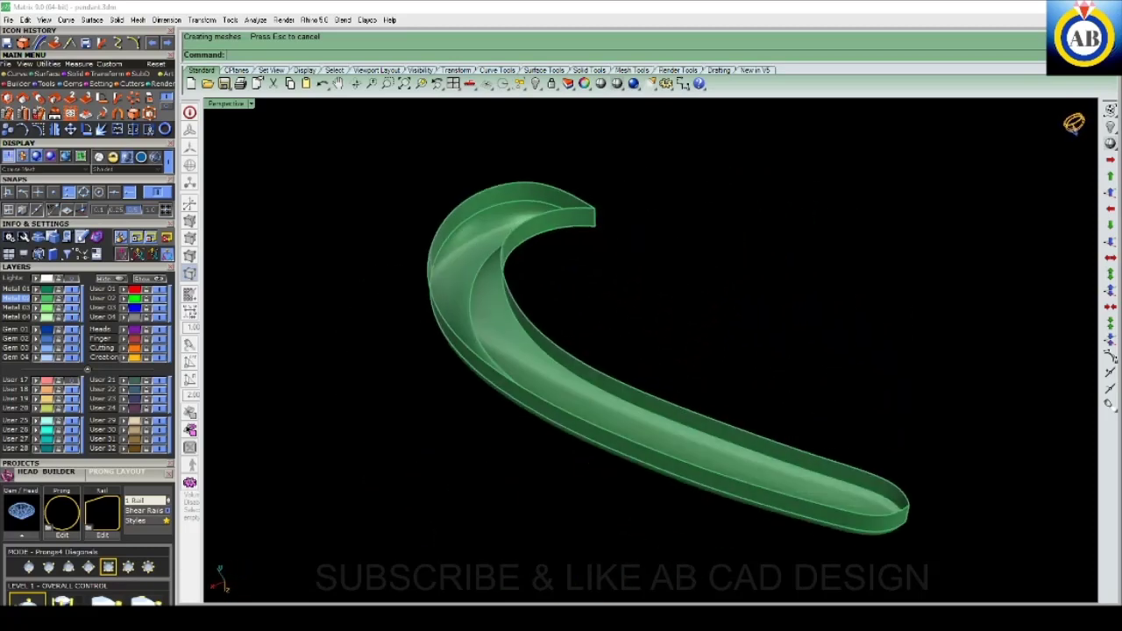
- Start a Line with the L alias and set its start point on the hook
{"action": "type", "text": "SSl"}
{"action": "key", "text": "Return"}
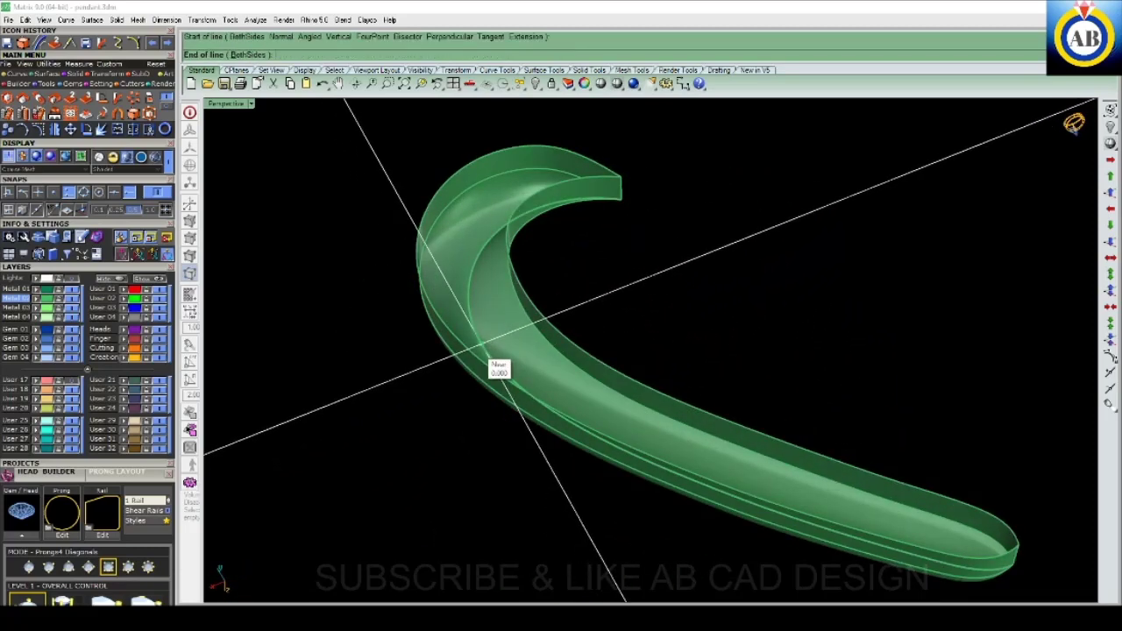
{"action": "key", "text": "Return"}
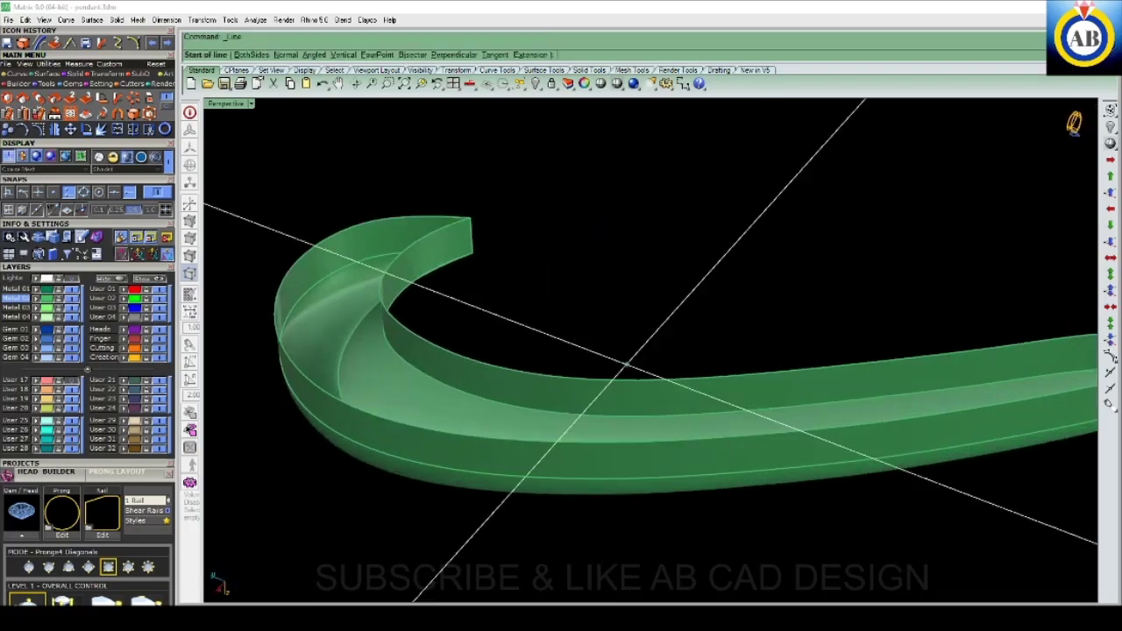
{"action": "left_click", "coordinate": [659, 380]}
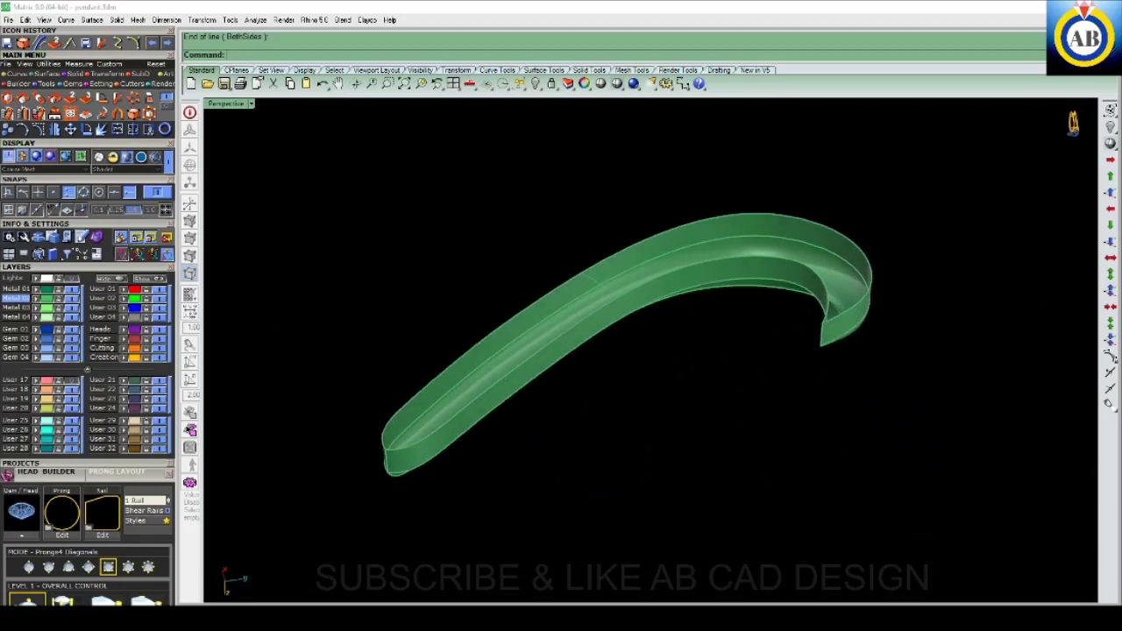
{"action": "scroll", "coordinate": [648, 272], "scroll_direction": "up", "scroll_amount": 5}
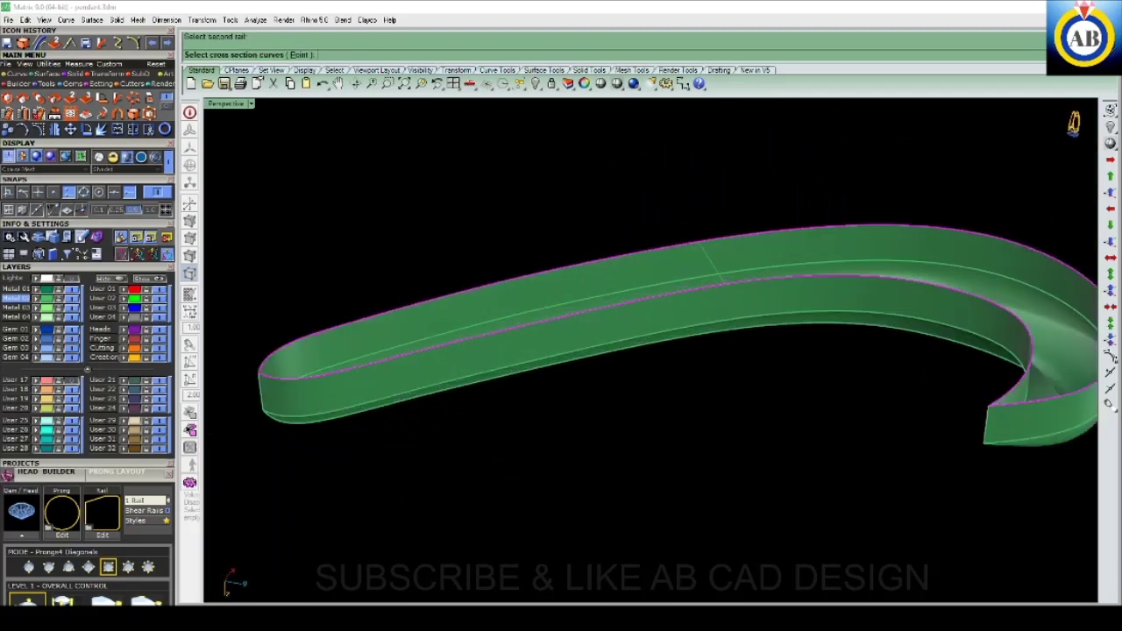
{"action": "type", "text": "p"}
- Sweep a cap over the hook using the end point as cross section plus a matching inner-rail point
{"action": "key", "text": "Return"}
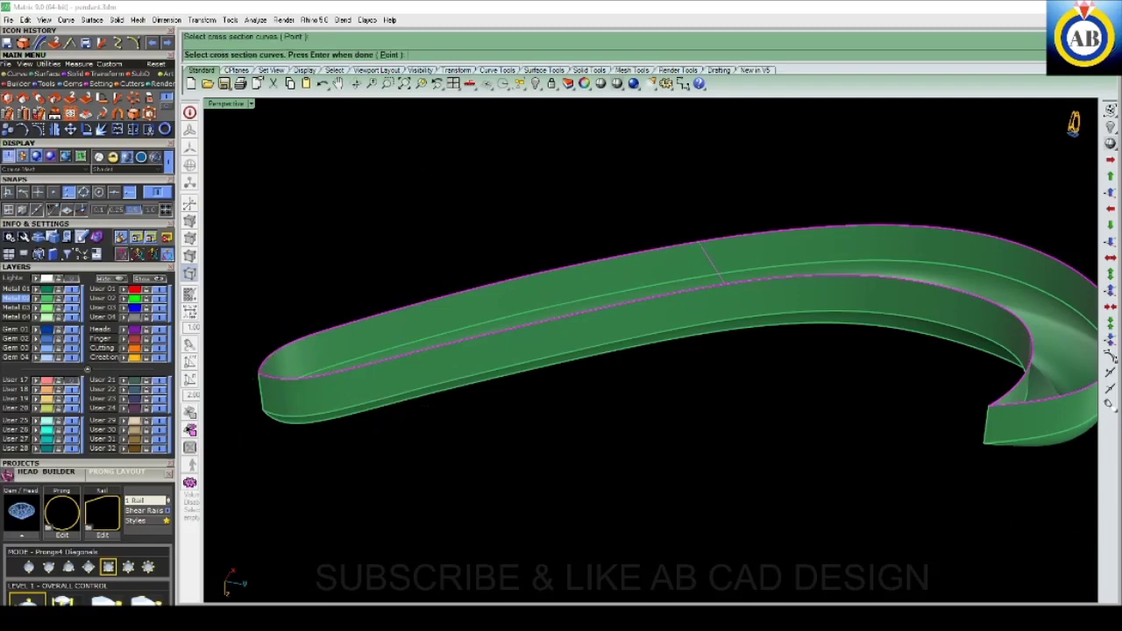
{"action": "scroll", "coordinate": [667, 307], "scroll_direction": "down", "scroll_amount": 3}
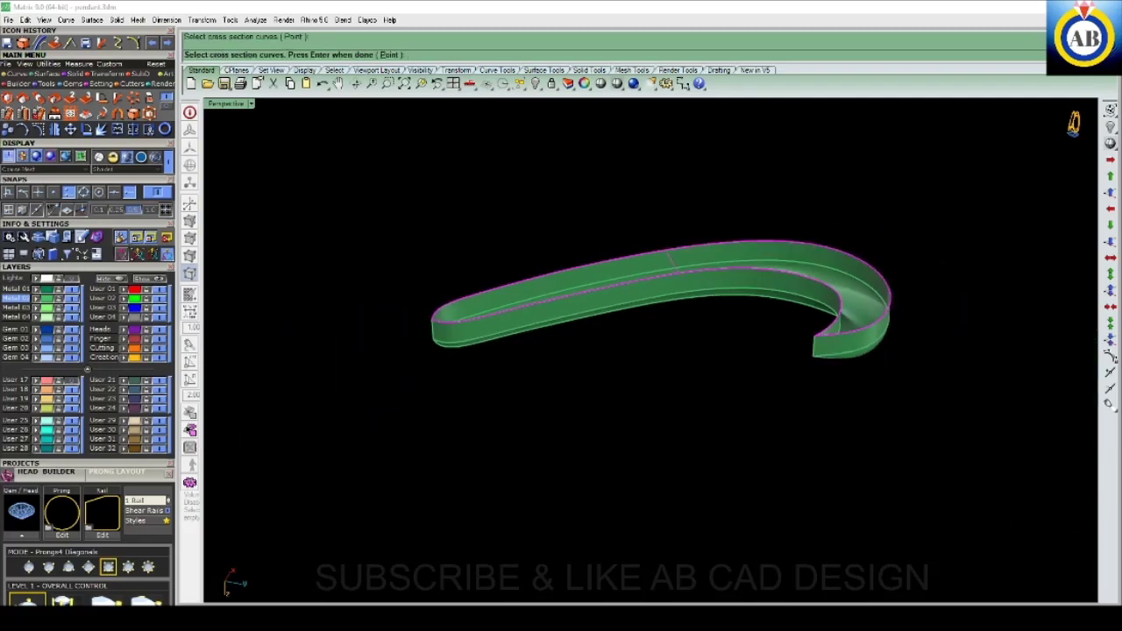
{"action": "left_click", "coordinate": [826, 349]}
{"action": "key", "text": "Return"}
{"action": "right_click_drag", "start_coordinate": [562, 175], "coordinate": [562, 230]}
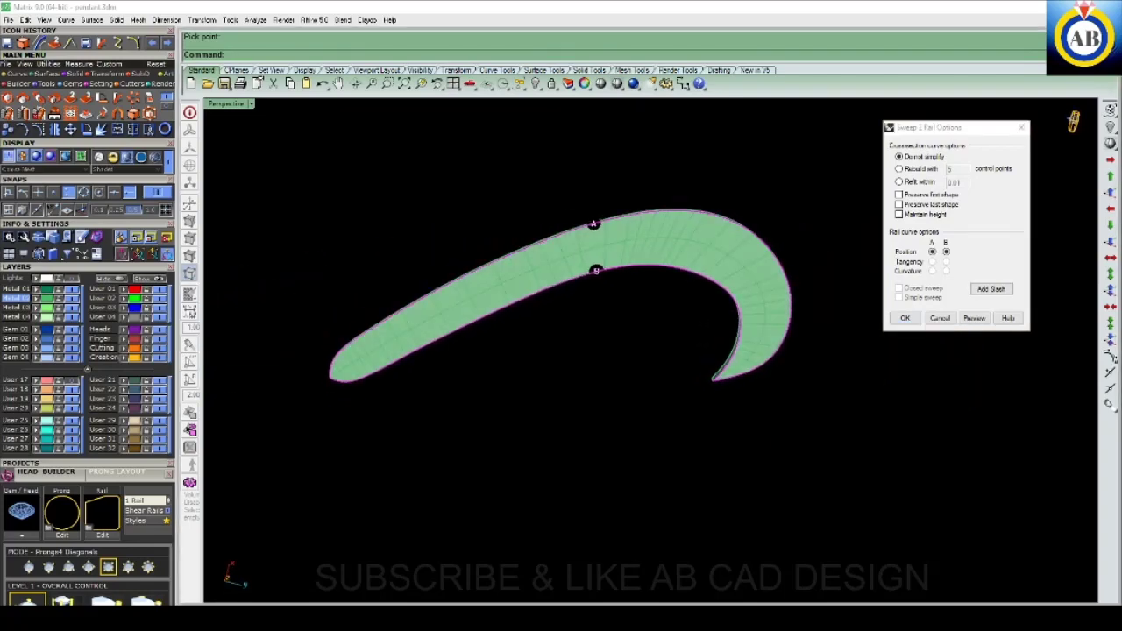
{"action": "scroll", "coordinate": [777, 345], "scroll_direction": "up", "scroll_amount": 5}
{"action": "mouse_move", "coordinate": [783, 381]}
{"action": "right_mouse_down"}
{"action": "mouse_move", "coordinate": [780, 325]}
{"action": "mouse_move", "coordinate": [728, 259]}
{"action": "right_mouse_up"}
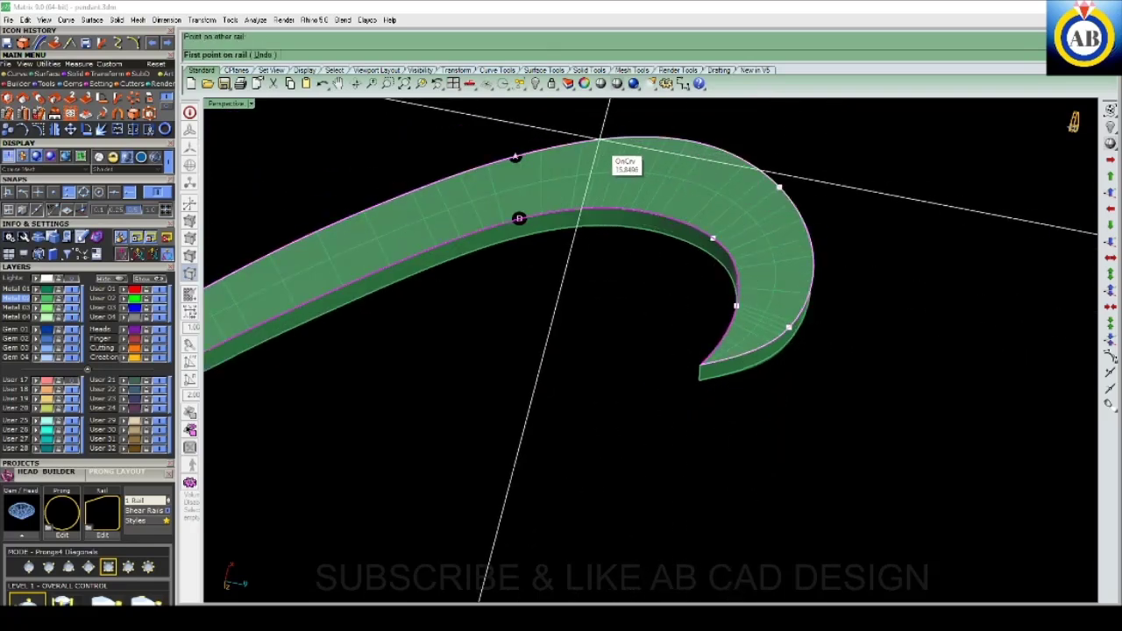
{"action": "left_click", "coordinate": [602, 209]}
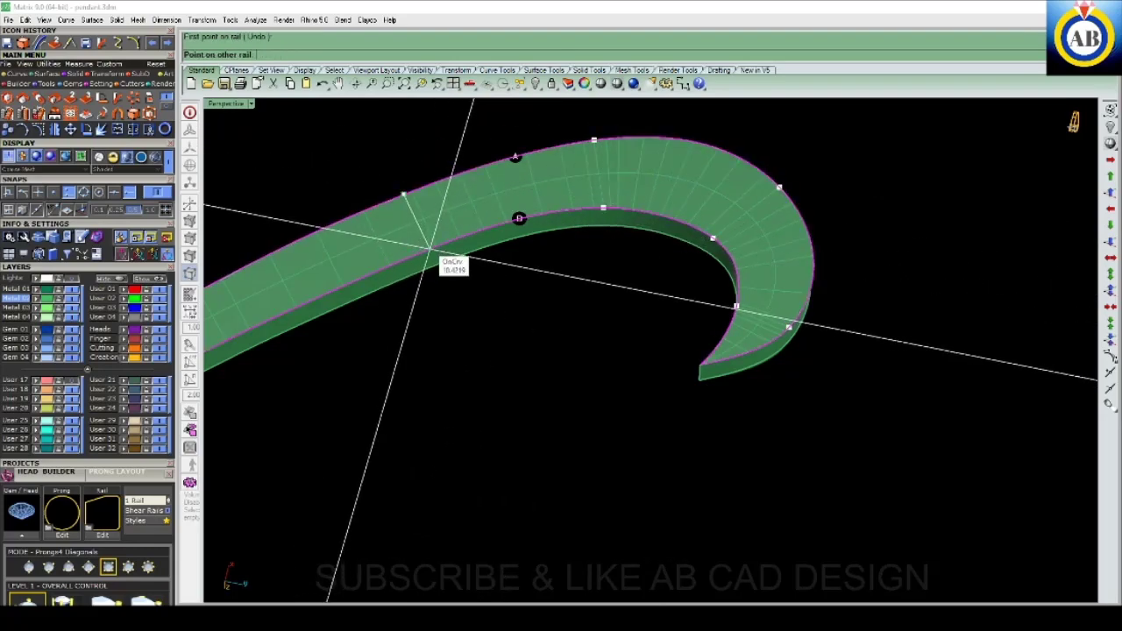
{"action": "right_click_drag", "start_coordinate": [482, 228], "coordinate": [388, 251]}
{"action": "key", "text": "Return"}
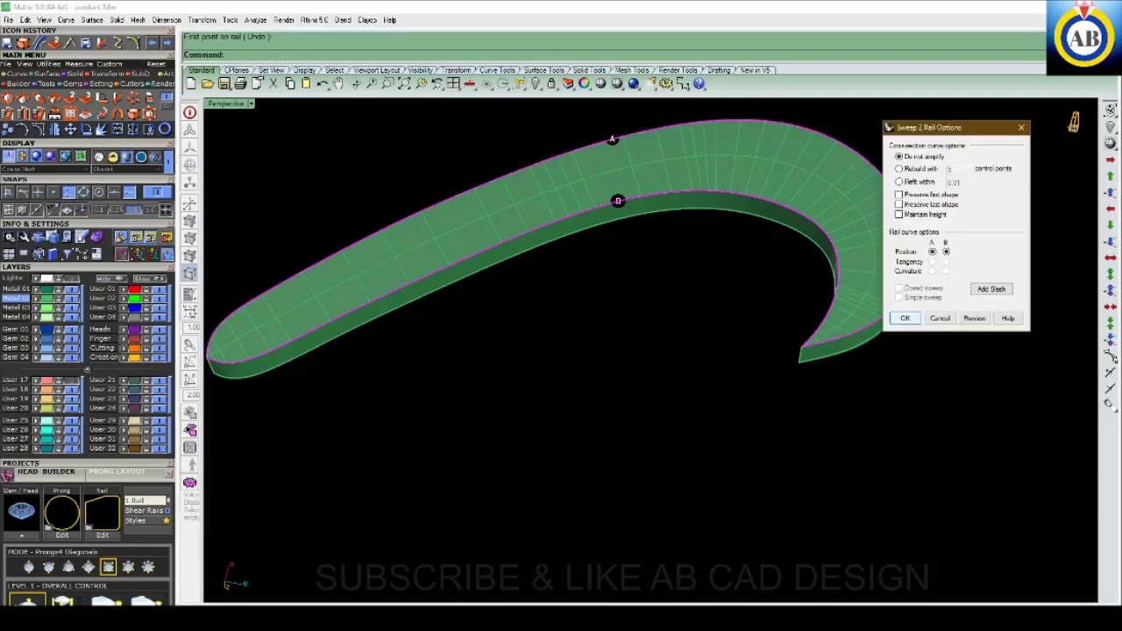
{"action": "key", "text": "Return"}
{"action": "right_click_drag", "start_coordinate": [526, 350], "coordinate": [438, 368]}
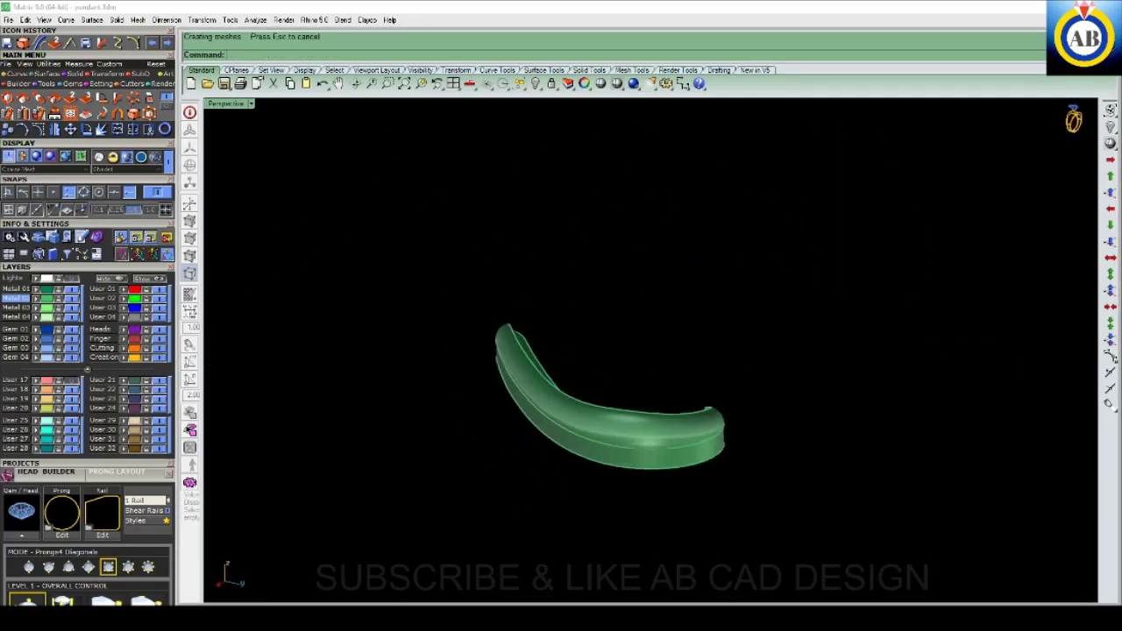
- Measure the hook's end wall from its top corner to its bottom corner
{"action": "right_click_drag", "start_coordinate": [561, 368], "coordinate": [473, 403]}
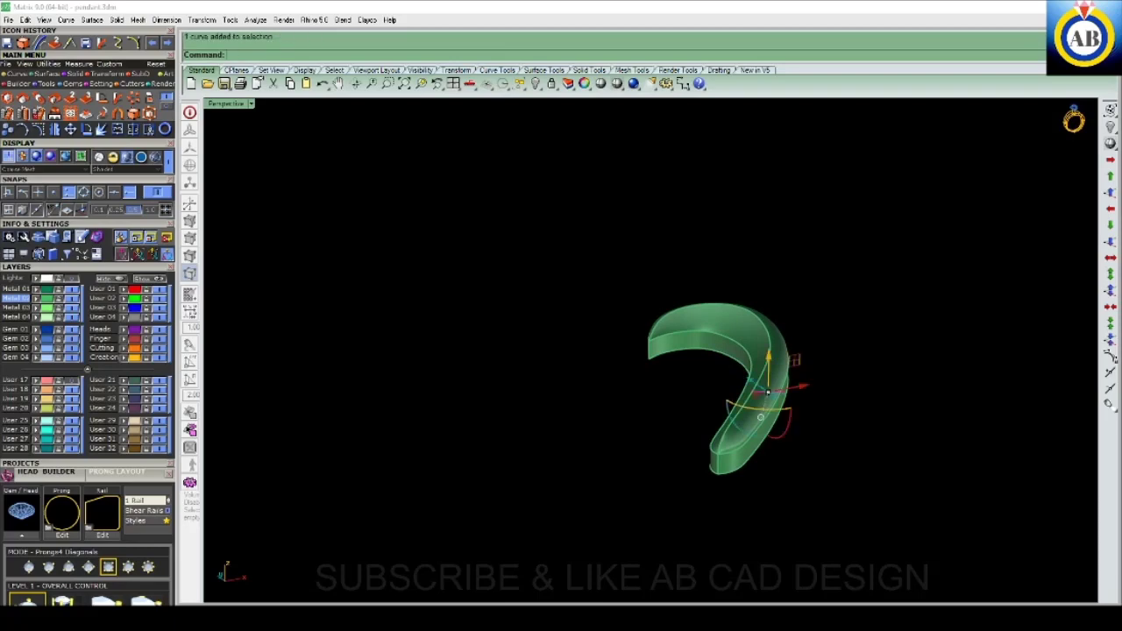
{"action": "mouse_move", "coordinate": [649, 351]}
{"action": "right_mouse_down"}
{"action": "mouse_move", "coordinate": [578, 386]}
{"action": "mouse_move", "coordinate": [614, 369]}
{"action": "mouse_move", "coordinate": [561, 351]}
{"action": "right_mouse_up"}
{"action": "scroll", "coordinate": [719, 385], "scroll_direction": "up", "scroll_amount": 5}
{"action": "scroll", "coordinate": [648, 350], "scroll_direction": "down", "scroll_amount": 3}
{"action": "scroll", "coordinate": [648, 350], "scroll_direction": "up", "scroll_amount": 4}
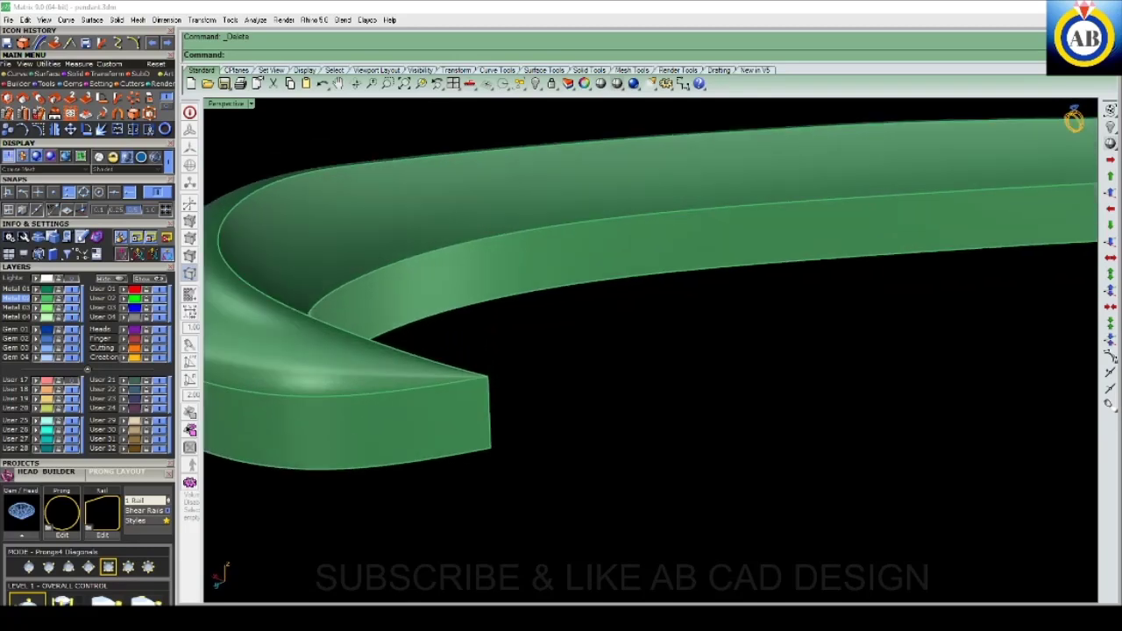
{"action": "left_click", "coordinate": [487, 377]}
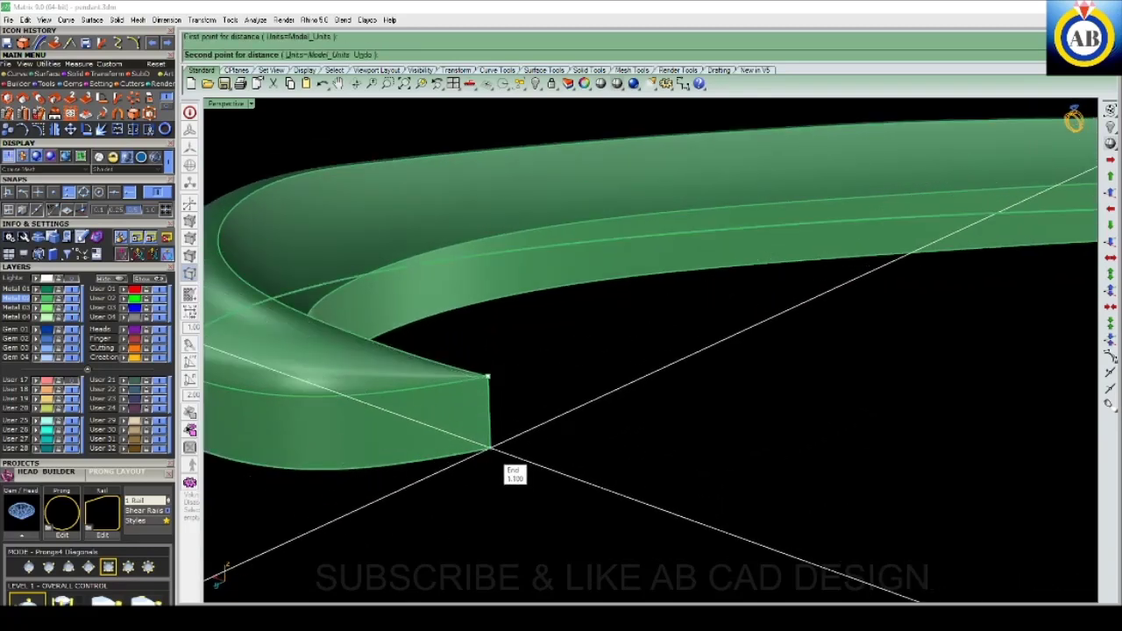
{"action": "left_click", "coordinate": [489, 448]}
{"action": "scroll", "coordinate": [489, 447], "scroll_direction": "down", "scroll_amount": 5}
{"action": "scroll", "coordinate": [489, 448], "scroll_direction": "down", "scroll_amount": 2}
{"action": "mouse_move", "coordinate": [526, 395]}
{"action": "right_mouse_down"}
{"action": "mouse_move", "coordinate": [666, 350]}
{"action": "mouse_move", "coordinate": [737, 368]}
{"action": "mouse_move", "coordinate": [701, 315]}
{"action": "mouse_move", "coordinate": [719, 403]}
{"action": "right_mouse_up"}
{"action": "scroll", "coordinate": [710, 364], "scroll_direction": "up", "scroll_amount": 5}
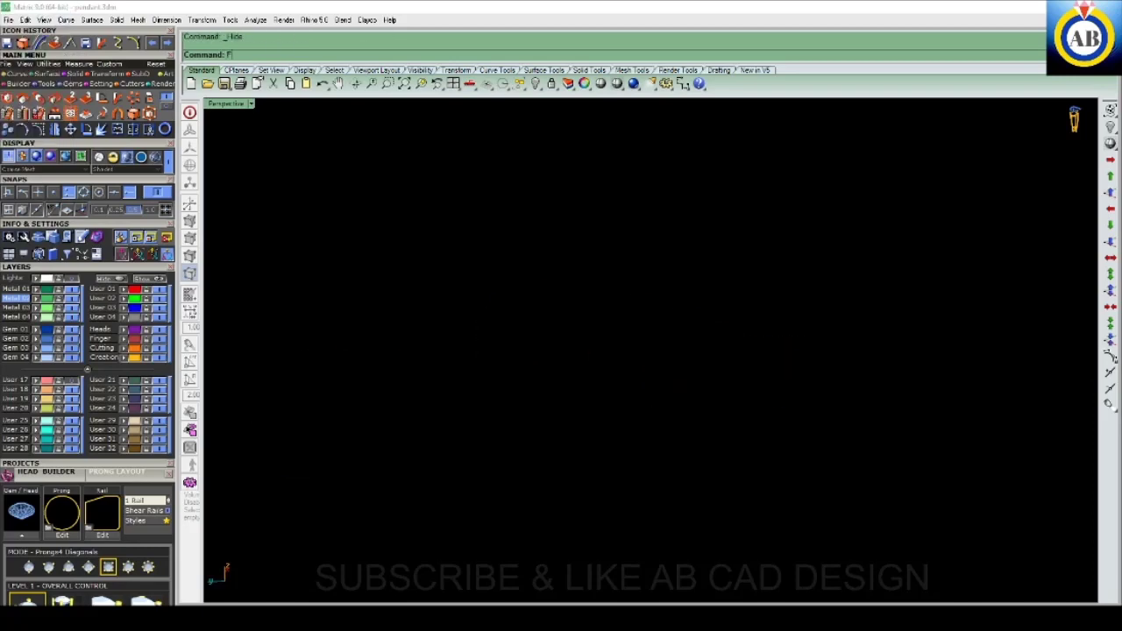
- Unhide the ten hidden pendant parts with Ctrl+Alt+H
{"action": "key", "text": "ctrl+alt+h"}
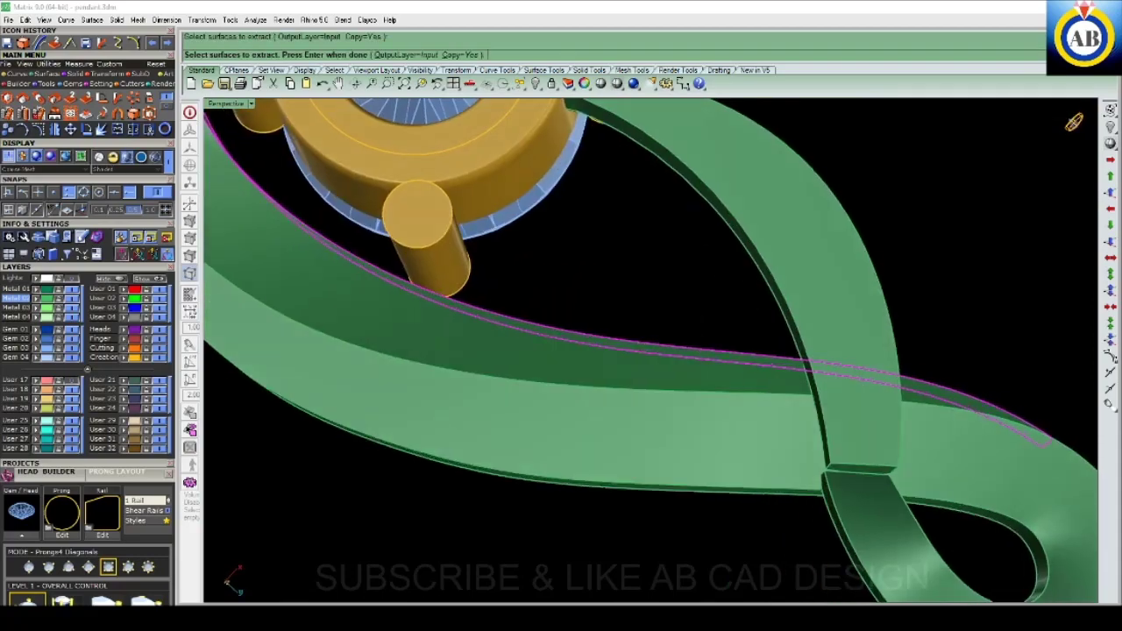
- Extract the chosen ribbon face and flip the direction of its 0.8 solid offset
{"action": "key", "text": "Return"}
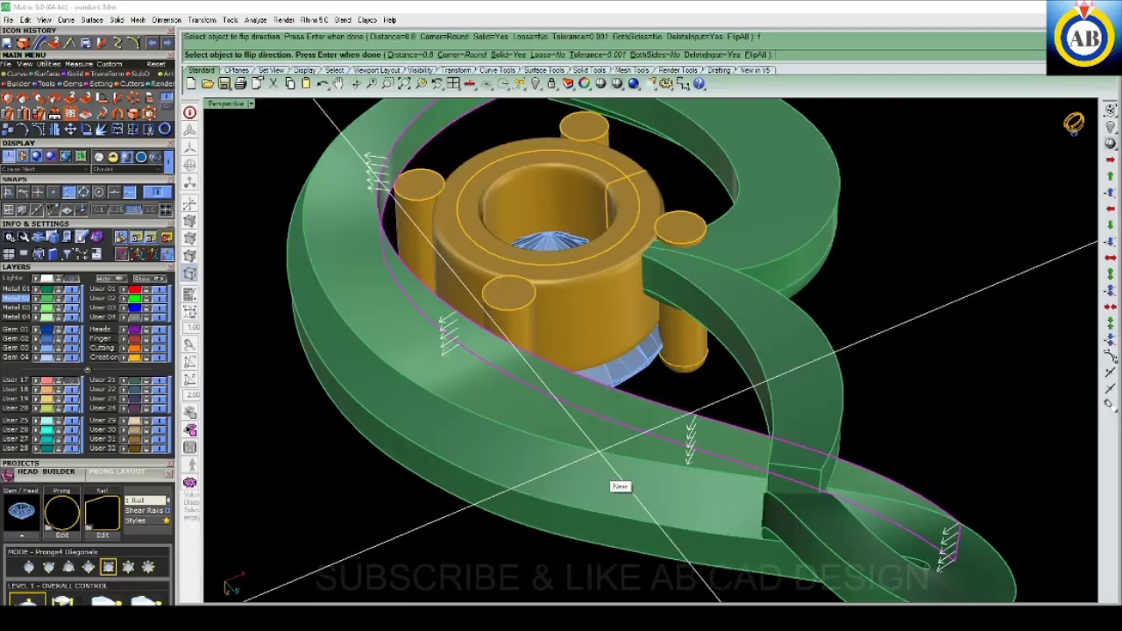
{"action": "type", "text": "f"}
{"action": "left_click", "coordinate": [620, 410]}
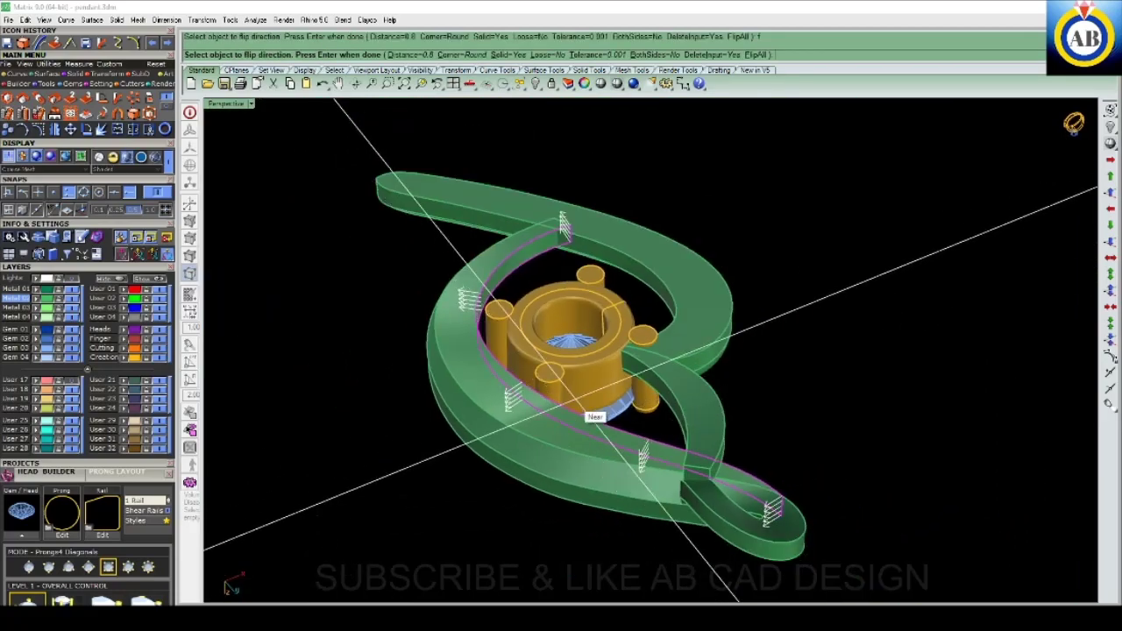